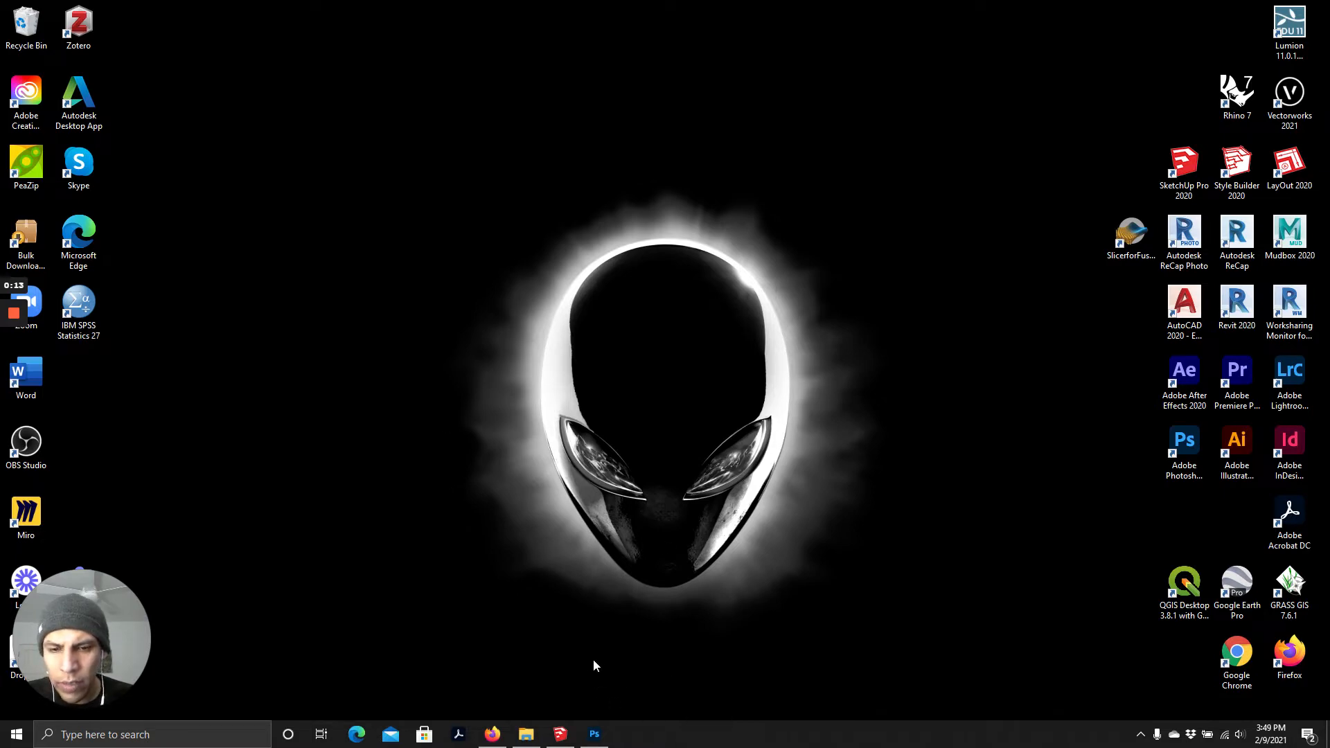
# Step: Switch to SketchUp and examine the square site model with its raised planters from several angles
pyautogui.click(560, 733)
pyautogui.moveTo(549, 359)
pyautogui.mouseDown()
pyautogui.moveTo(537, 473)
pyautogui.moveTo(594, 409)
pyautogui.moveTo(505, 360)
pyautogui.moveTo(626, 365)
pyautogui.moveTo(627, 376)
pyautogui.moveTo(603, 372)
pyautogui.moveTo(766, 490)
pyautogui.moveTo(642, 326)
pyautogui.moveTo(719, 369)
pyautogui.moveTo(505, 301)
pyautogui.mouseUp()
pyautogui.moveTo(819, 453); pyautogui.dragTo(600, 331)
pyautogui.moveTo(490, 381); pyautogui.dragTo(555, 354)
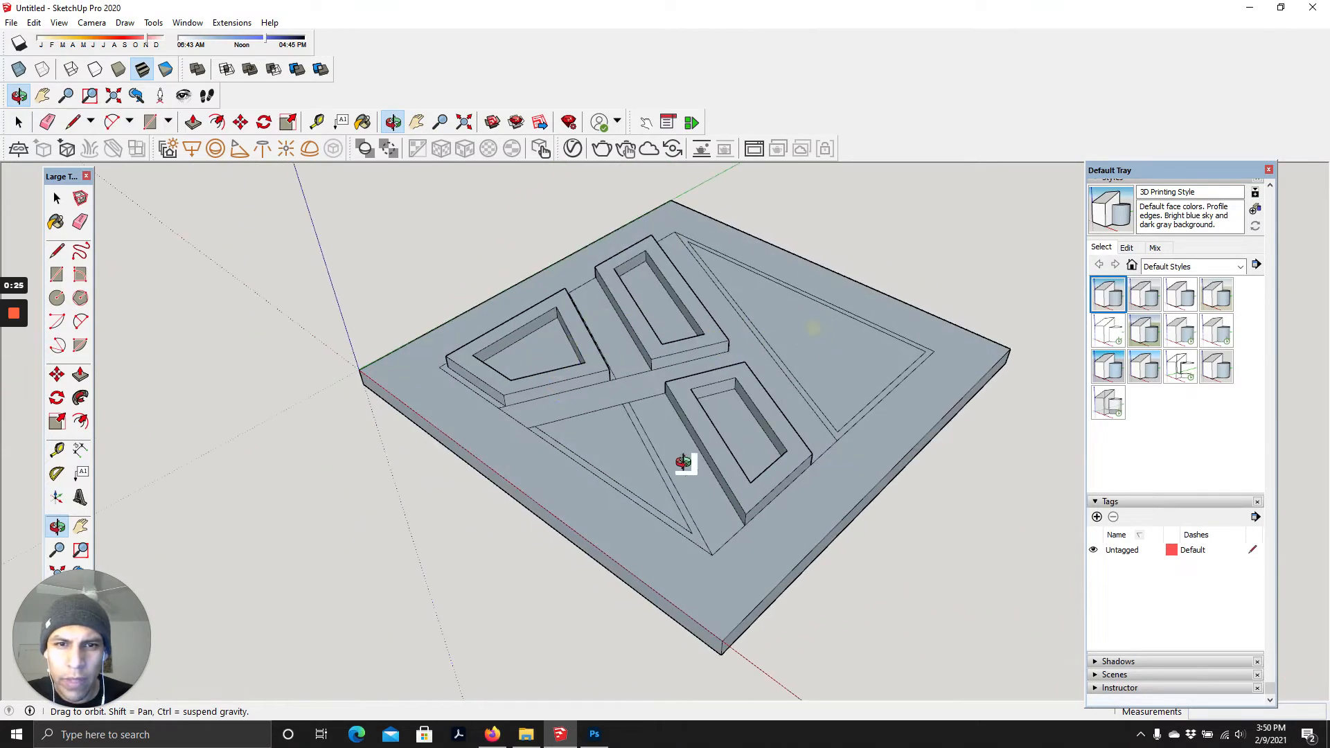
pyautogui.moveTo(806, 446); pyautogui.dragTo(710, 414)
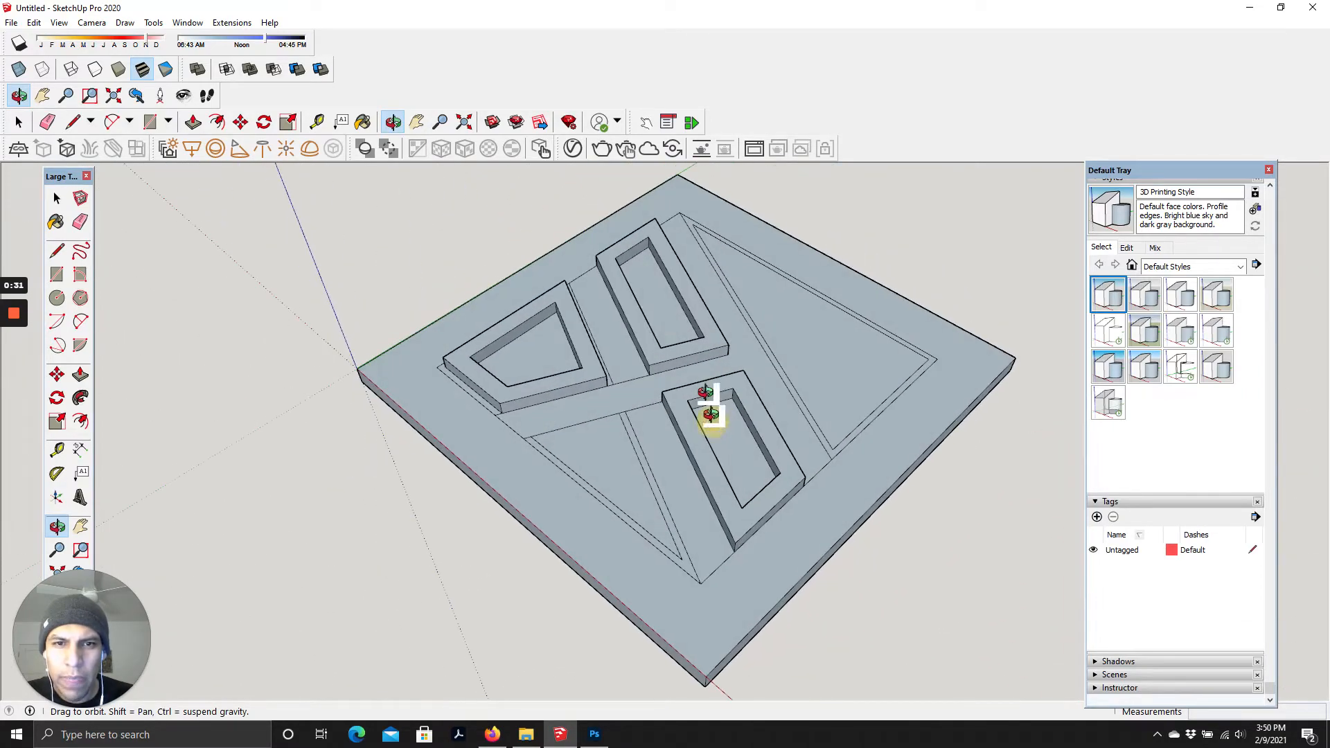
pyautogui.moveTo(666, 335); pyautogui.dragTo(711, 316)
pyautogui.moveTo(609, 381)
pyautogui.mouseDown()
pyautogui.moveTo(704, 377)
pyautogui.moveTo(684, 329)
pyautogui.moveTo(822, 335)
pyautogui.moveTo(596, 380)
pyautogui.mouseUp()
pyautogui.moveTo(733, 334); pyautogui.dragTo(669, 356)
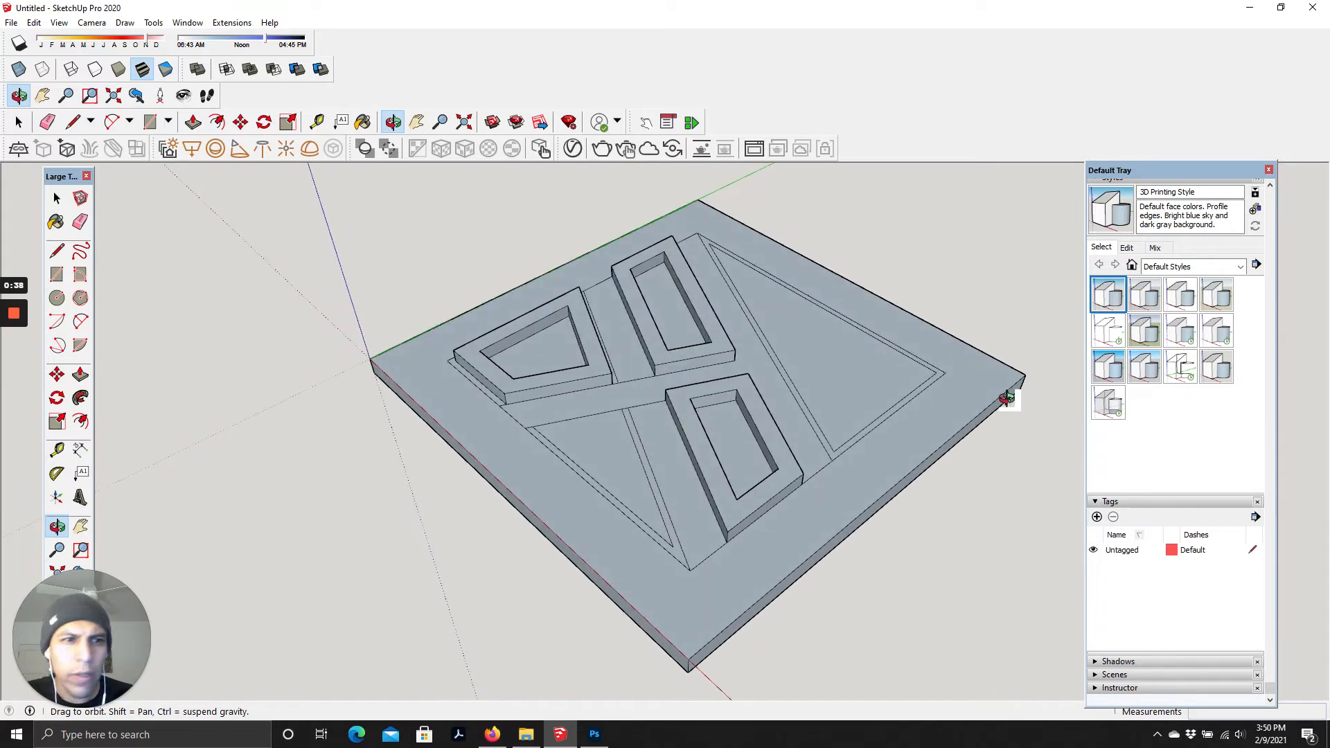
# Step: Apply the HiddenLine style to the model and turn on profiles in its edge settings, keeping dashes enabled
pyautogui.click(1111, 337)
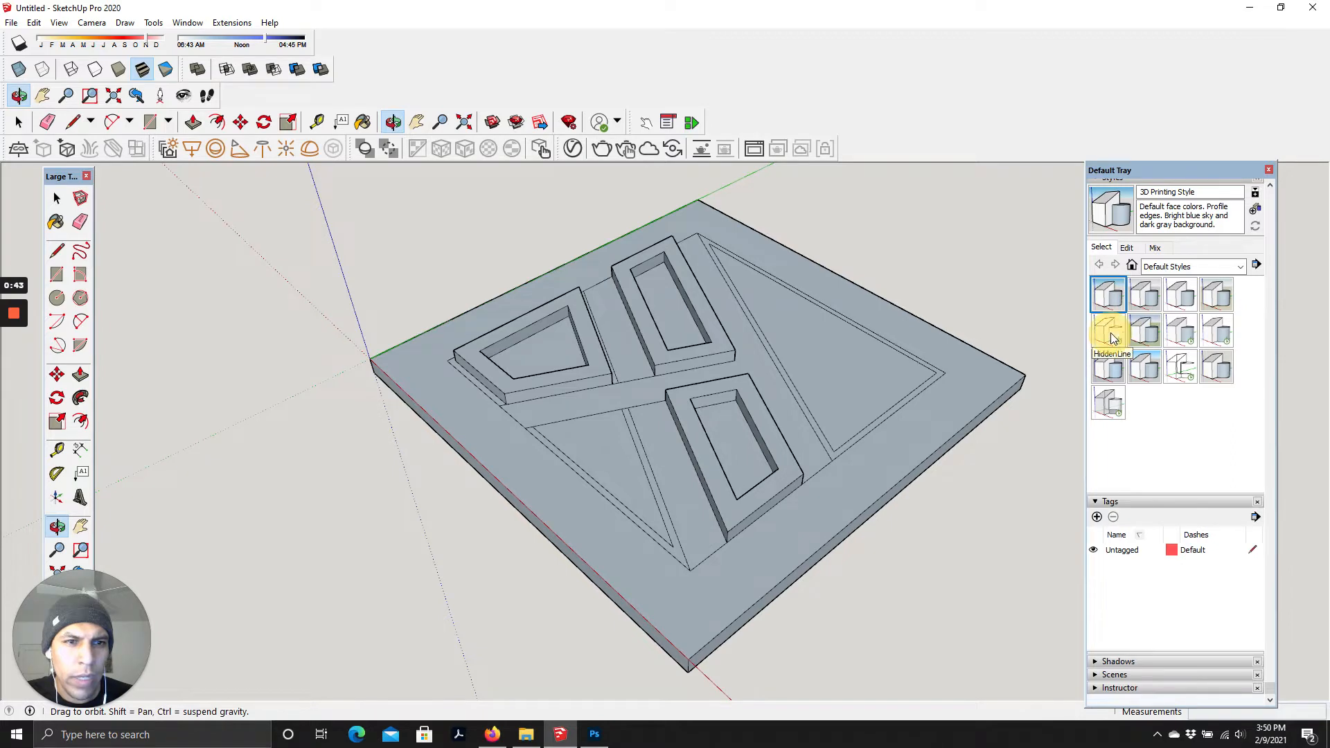
pyautogui.click(1128, 249)
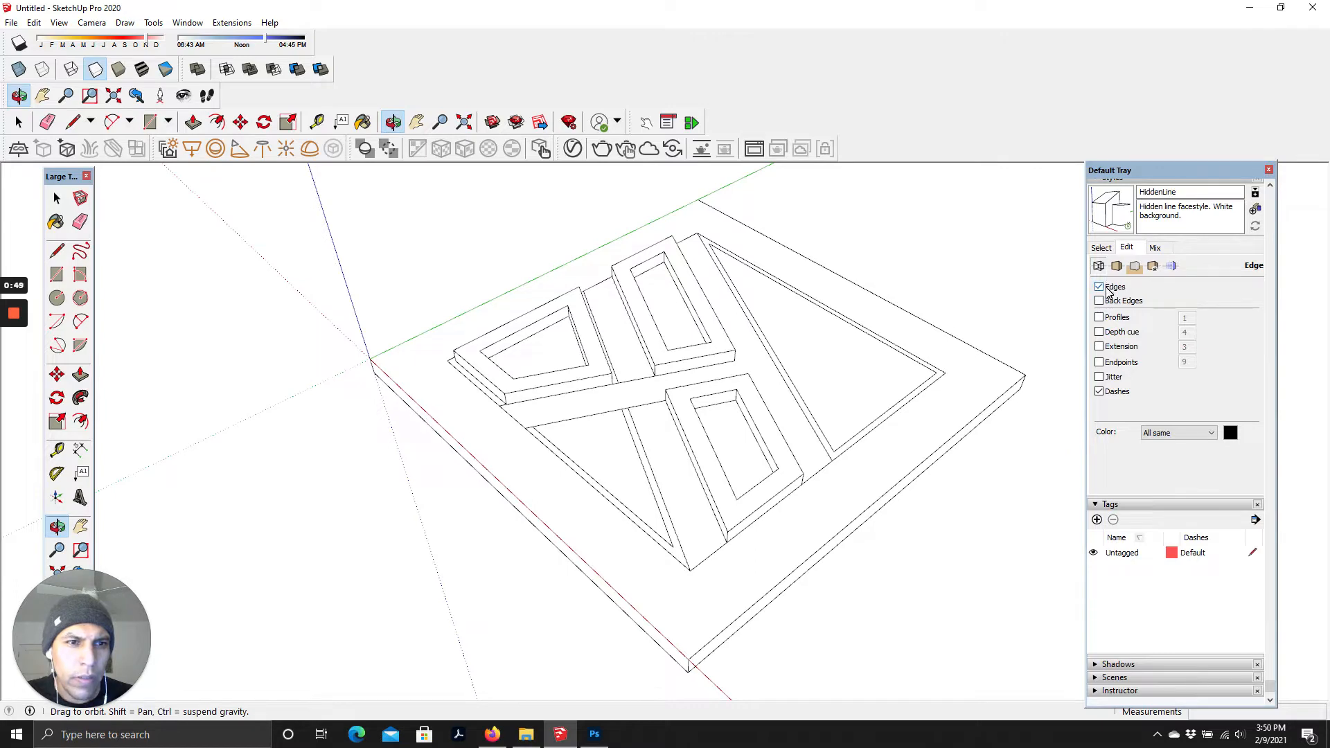
pyautogui.click(1099, 318)
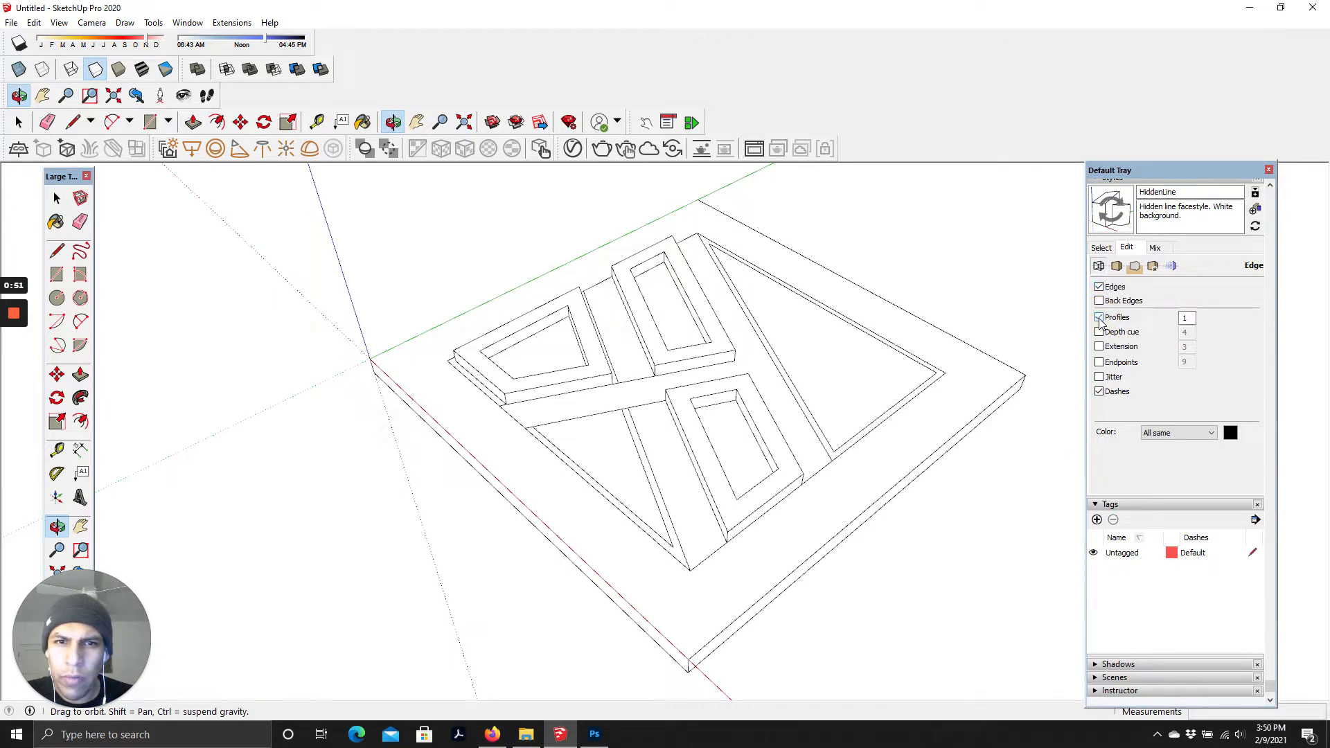
pyautogui.moveTo(641, 320); pyautogui.dragTo(749, 388)
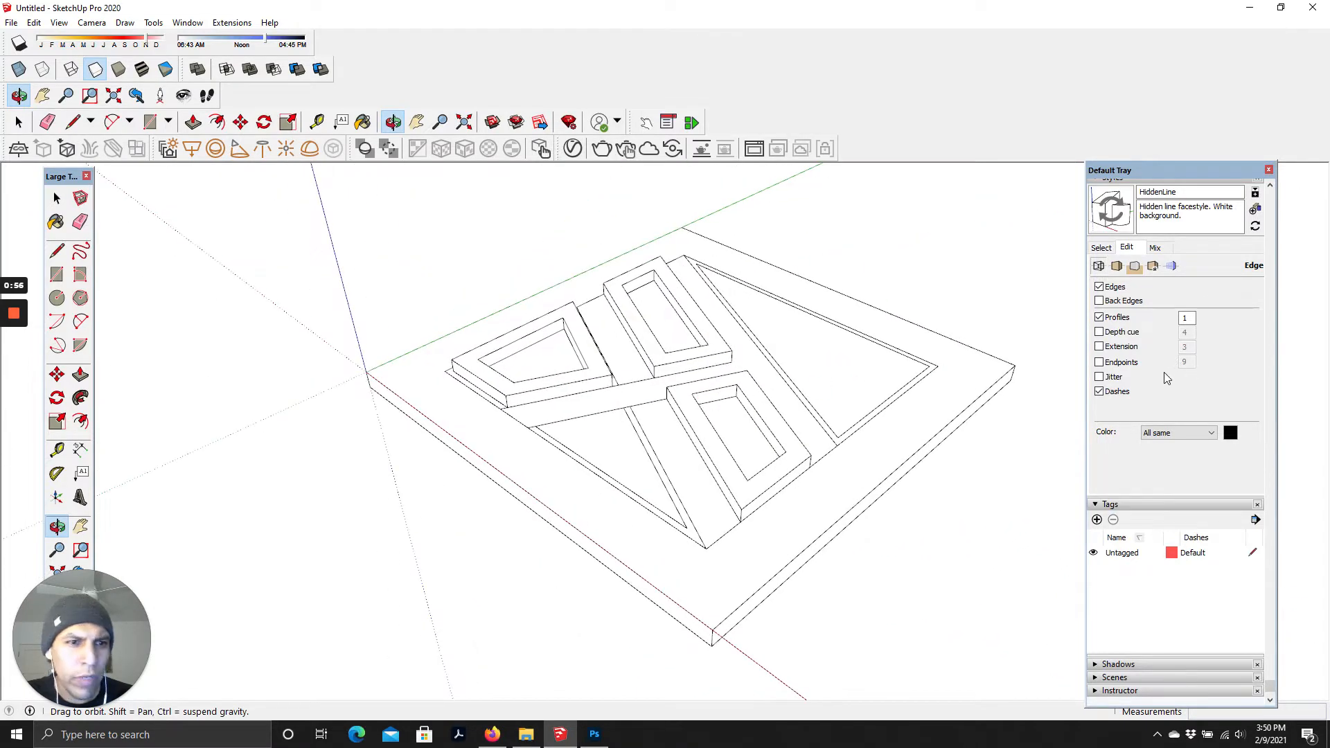
pyautogui.click(1101, 393)
pyautogui.click(1101, 393)
pyautogui.moveTo(739, 392); pyautogui.dragTo(1004, 300)
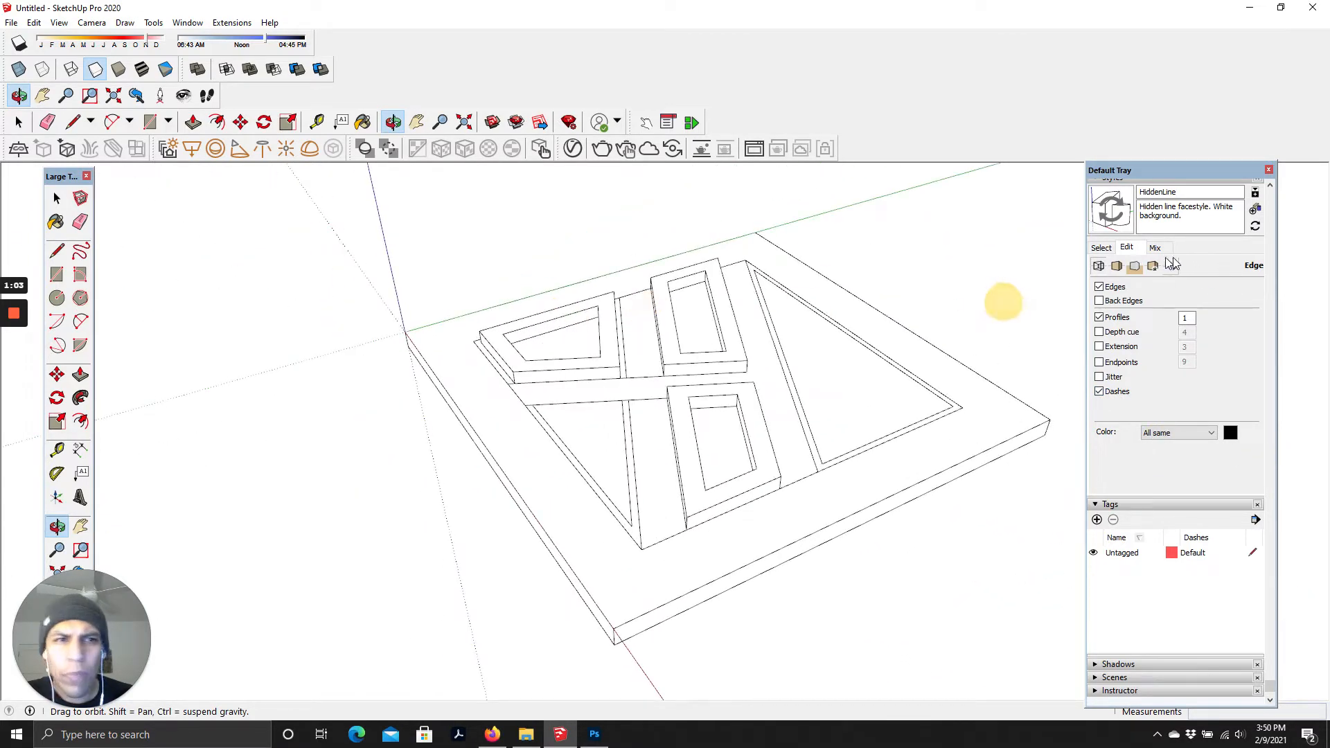
pyautogui.click(1100, 250)
pyautogui.moveTo(838, 418); pyautogui.dragTo(719, 407)
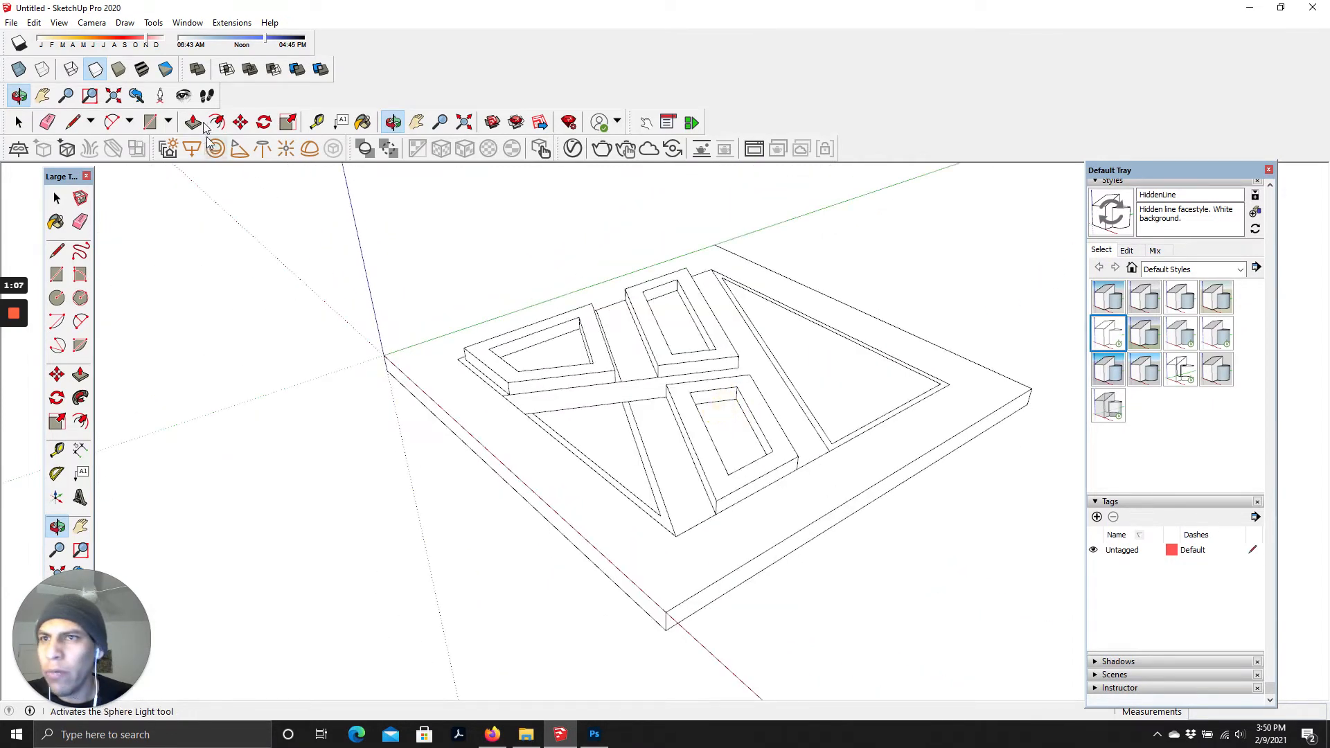
# Step: Set the camera to parallel projection and show the model in the standard Iso view
pyautogui.click(90, 23)
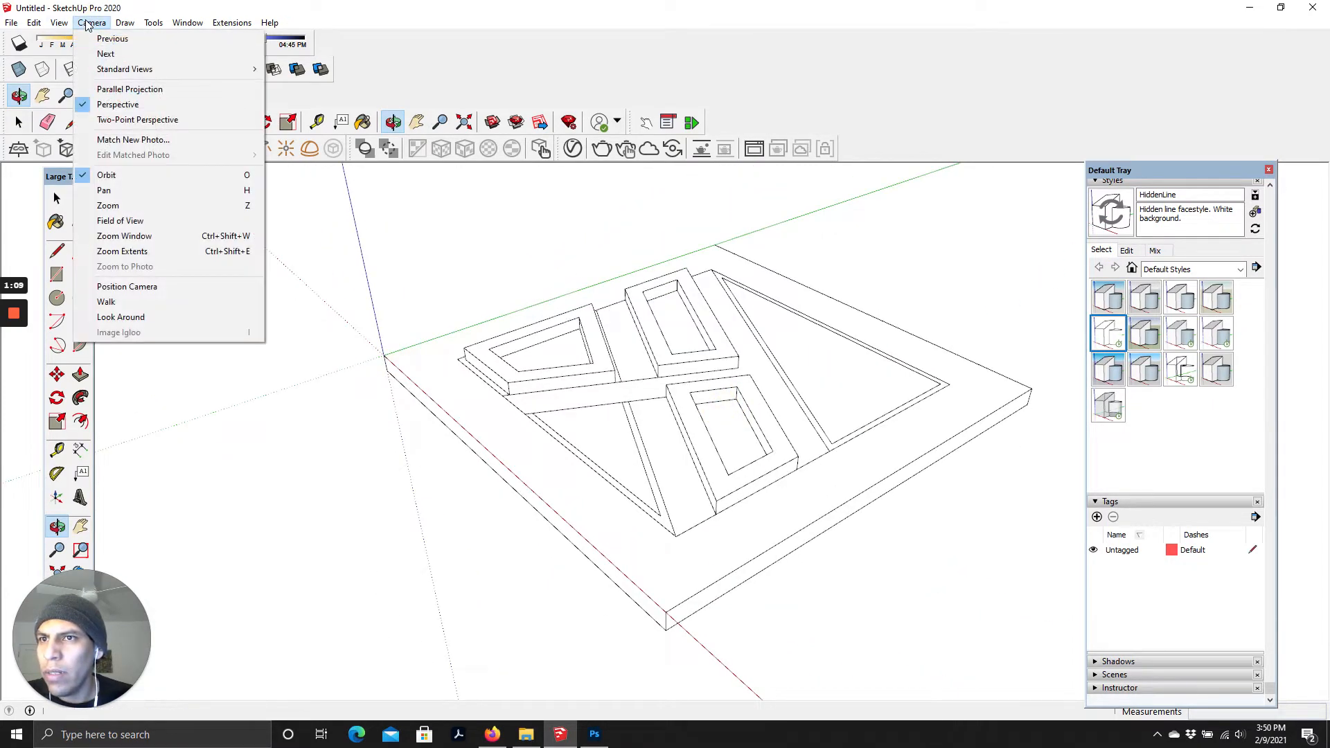
pyautogui.moveTo(167, 70)
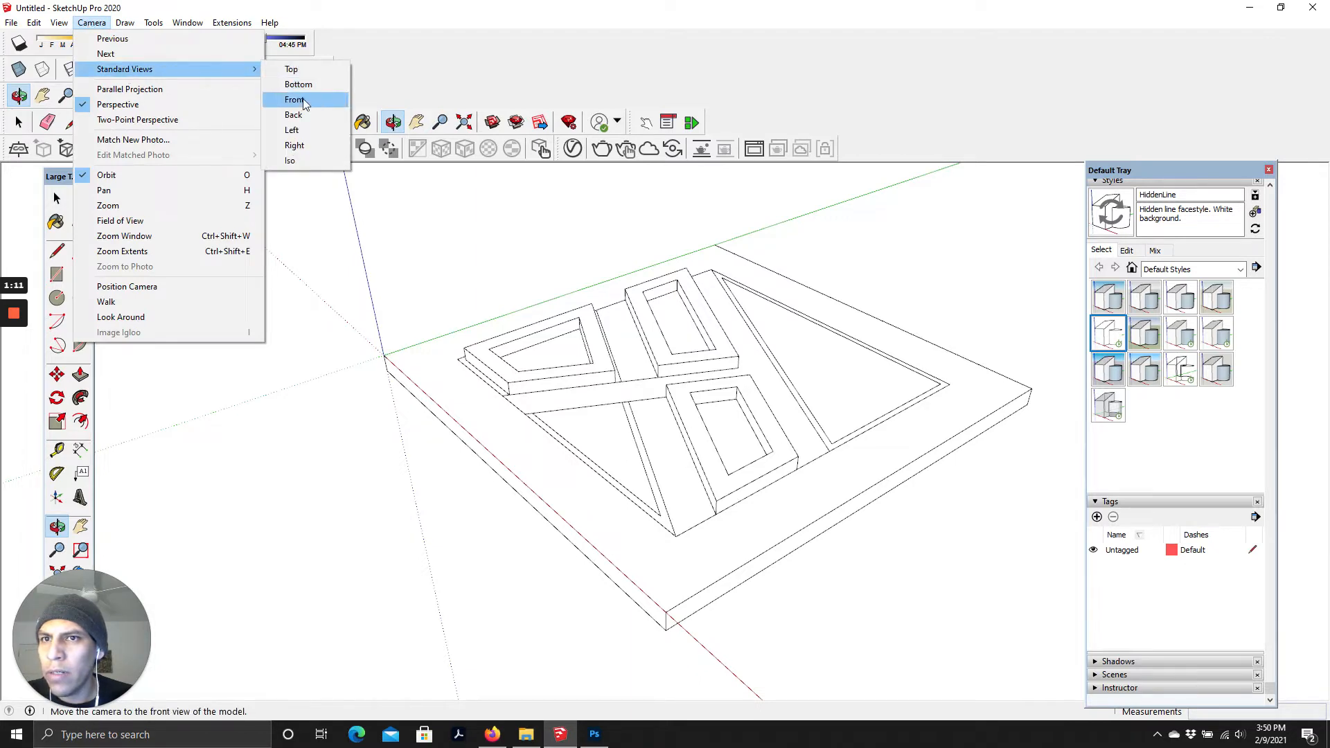
pyautogui.click(290, 160)
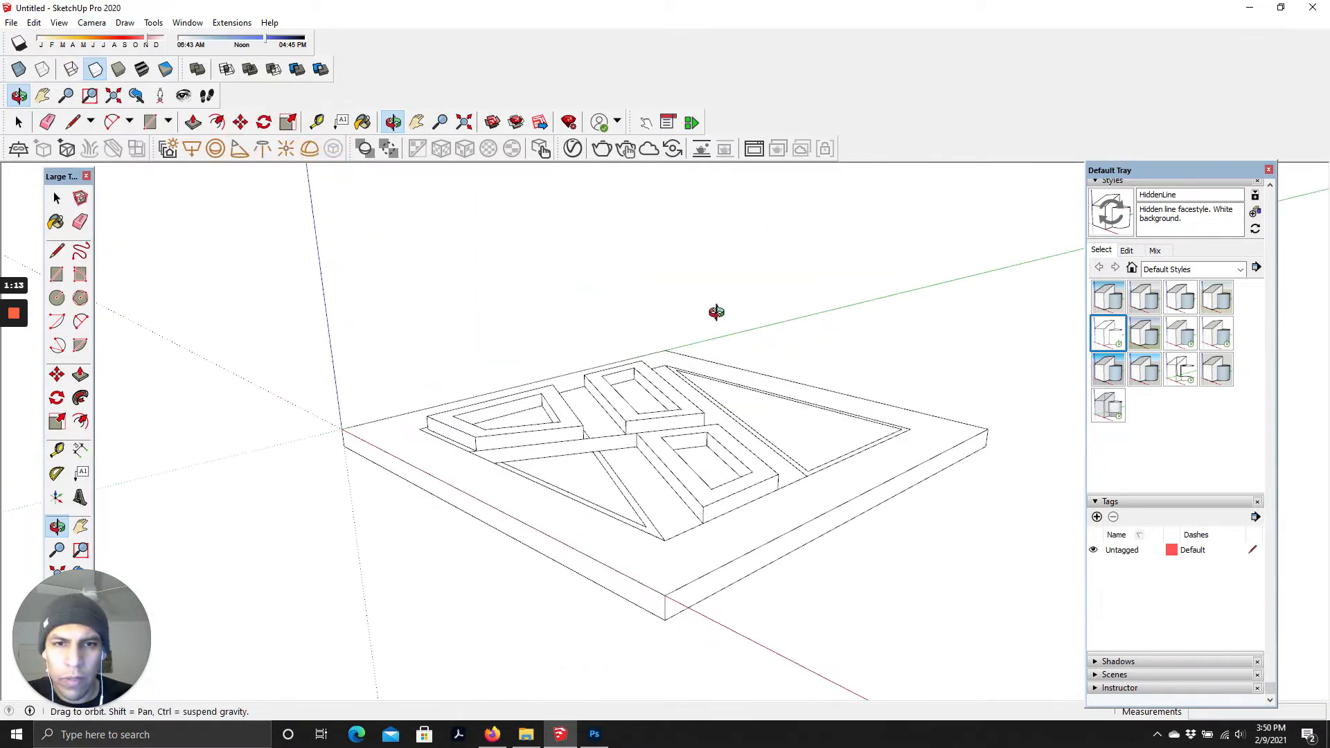
pyautogui.click(91, 22)
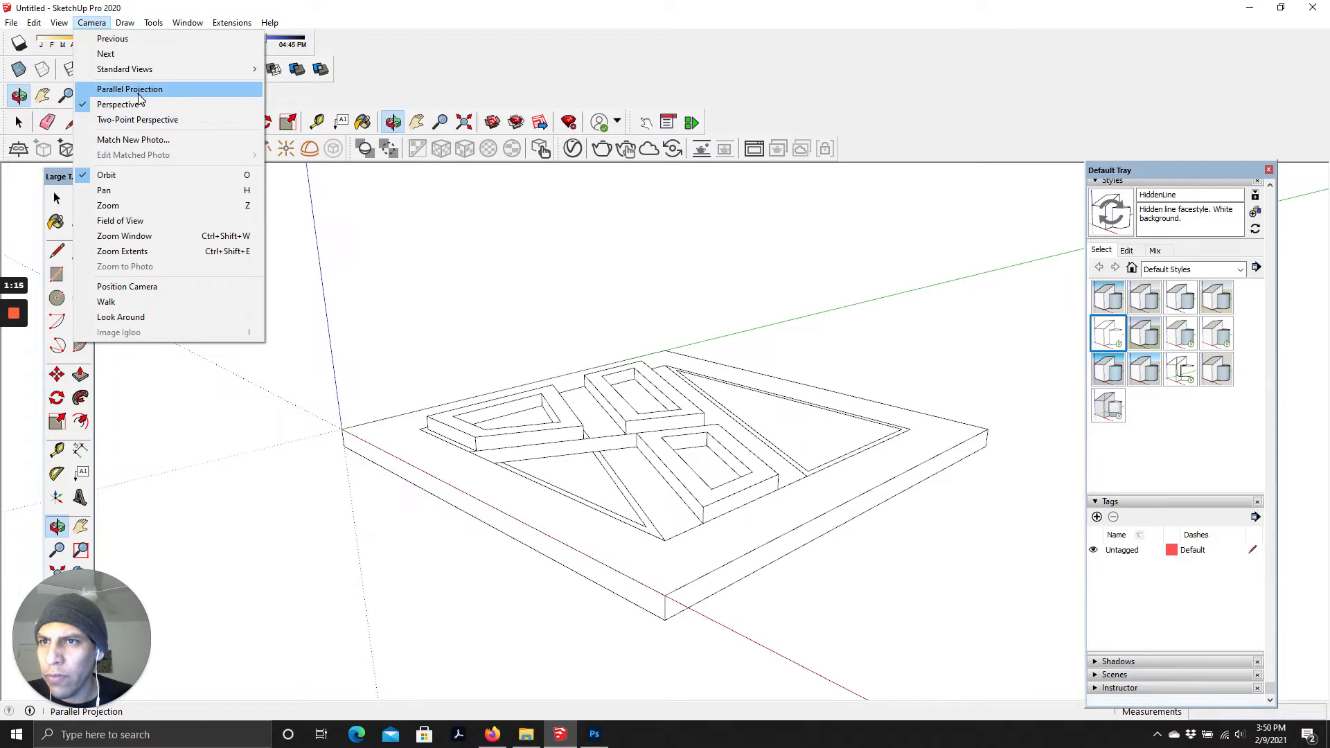
pyautogui.click(138, 95)
pyautogui.click(90, 23)
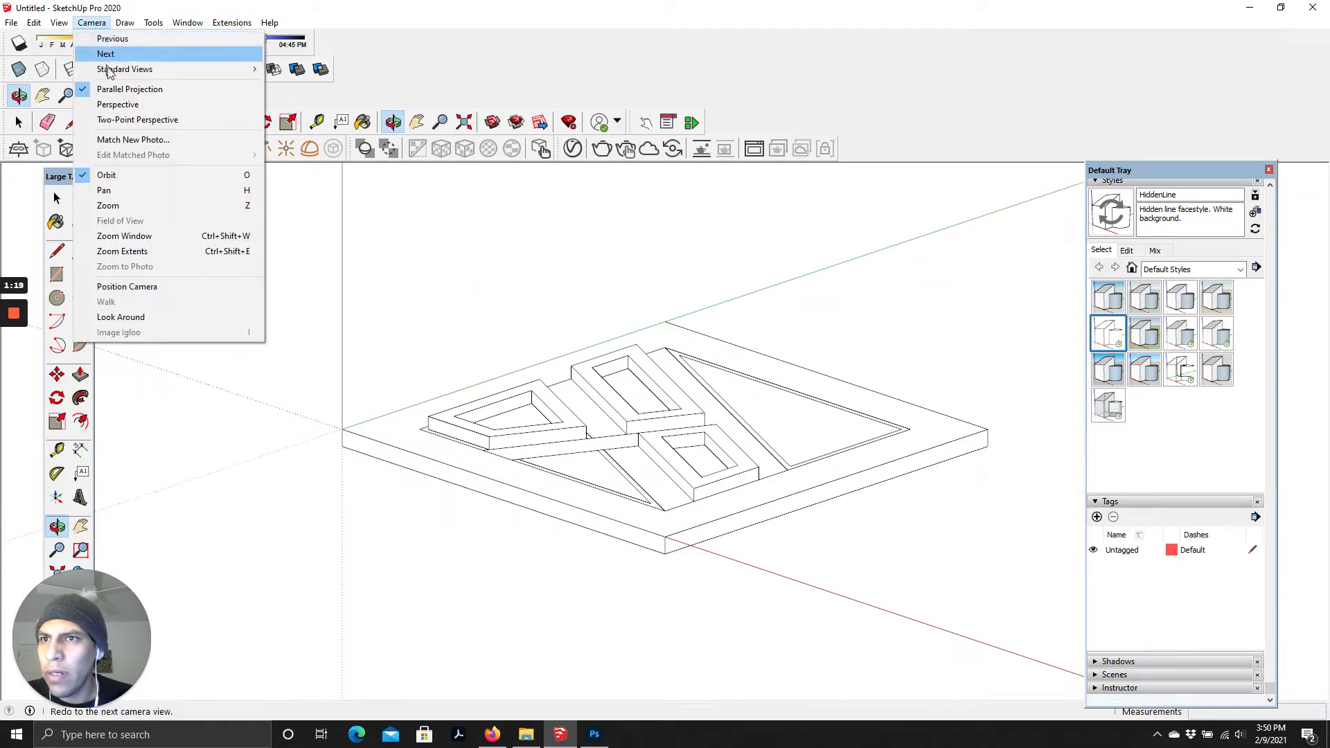
pyautogui.moveTo(107, 70)
pyautogui.click(291, 161)
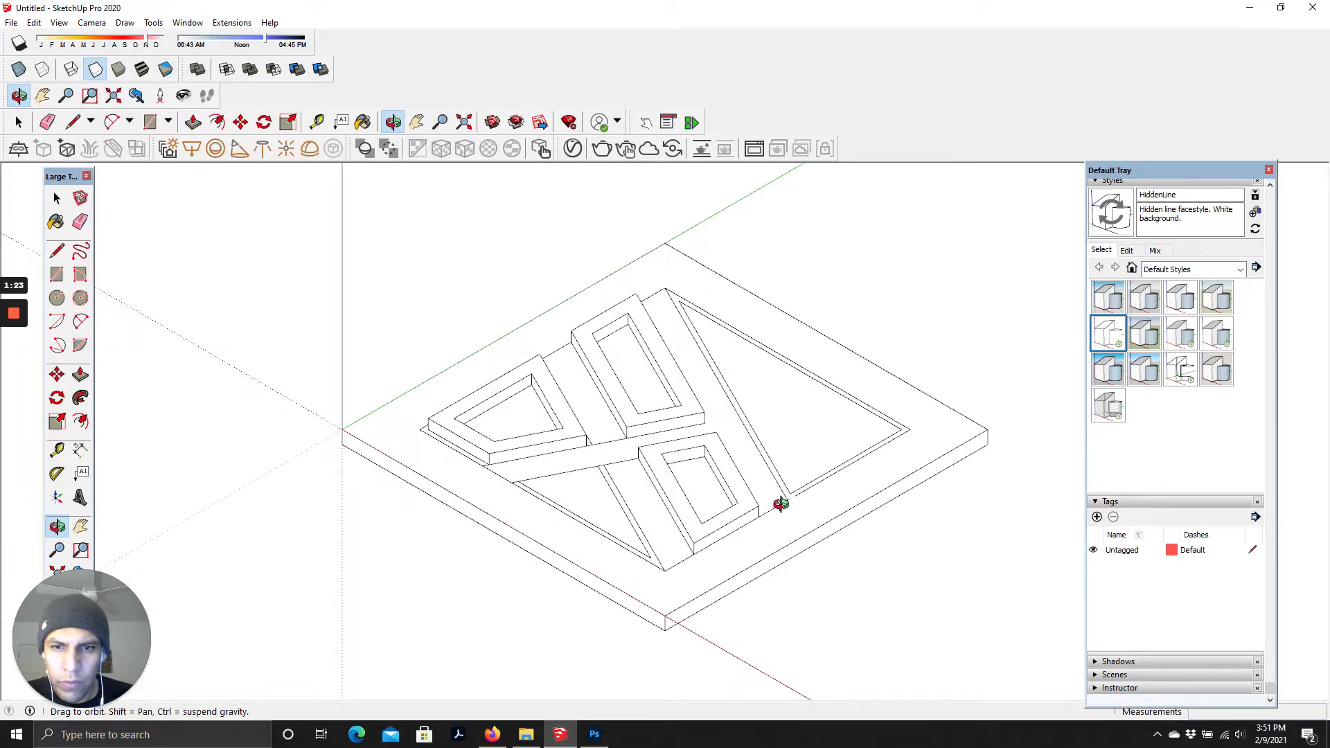
# Step: Create a scene from the current isometric view, saving the style changes as a new style
pyautogui.click(91, 22)
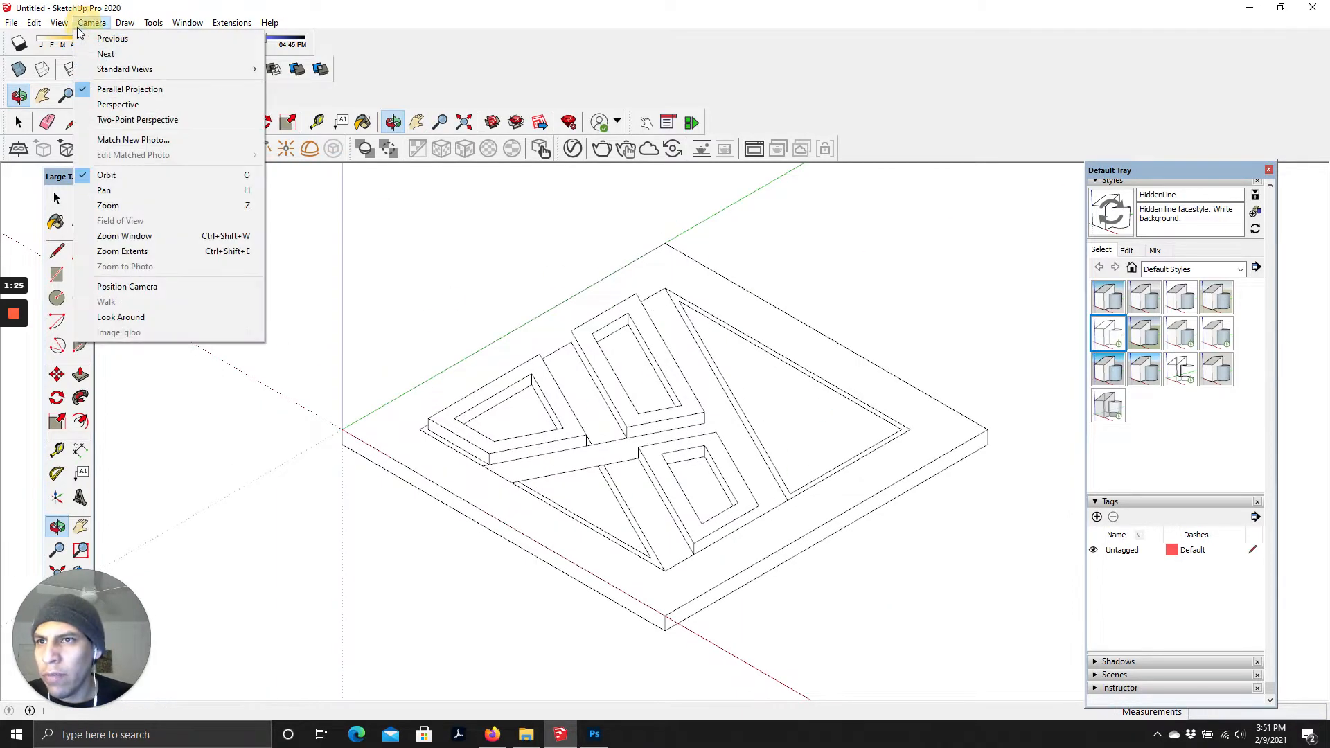
pyautogui.moveTo(59, 23)
pyautogui.moveTo(103, 273)
pyautogui.click(228, 272)
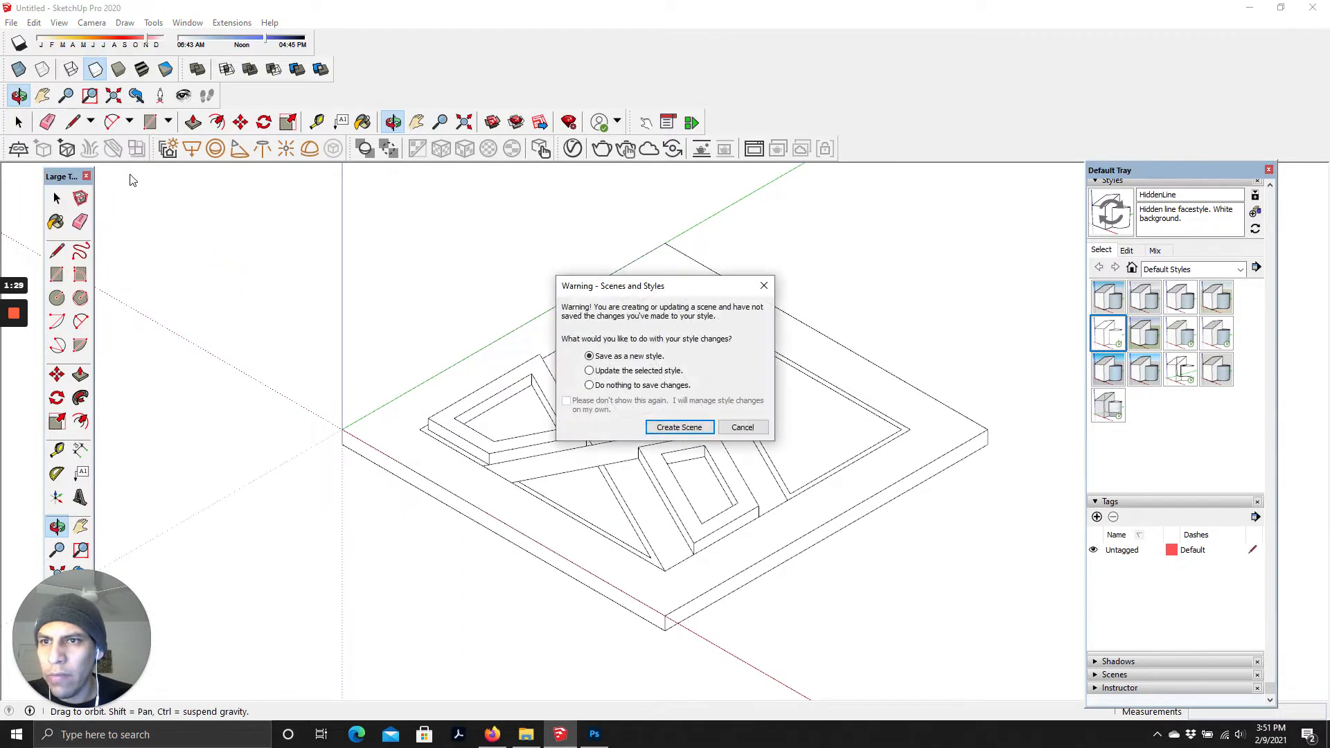
pyautogui.click(670, 426)
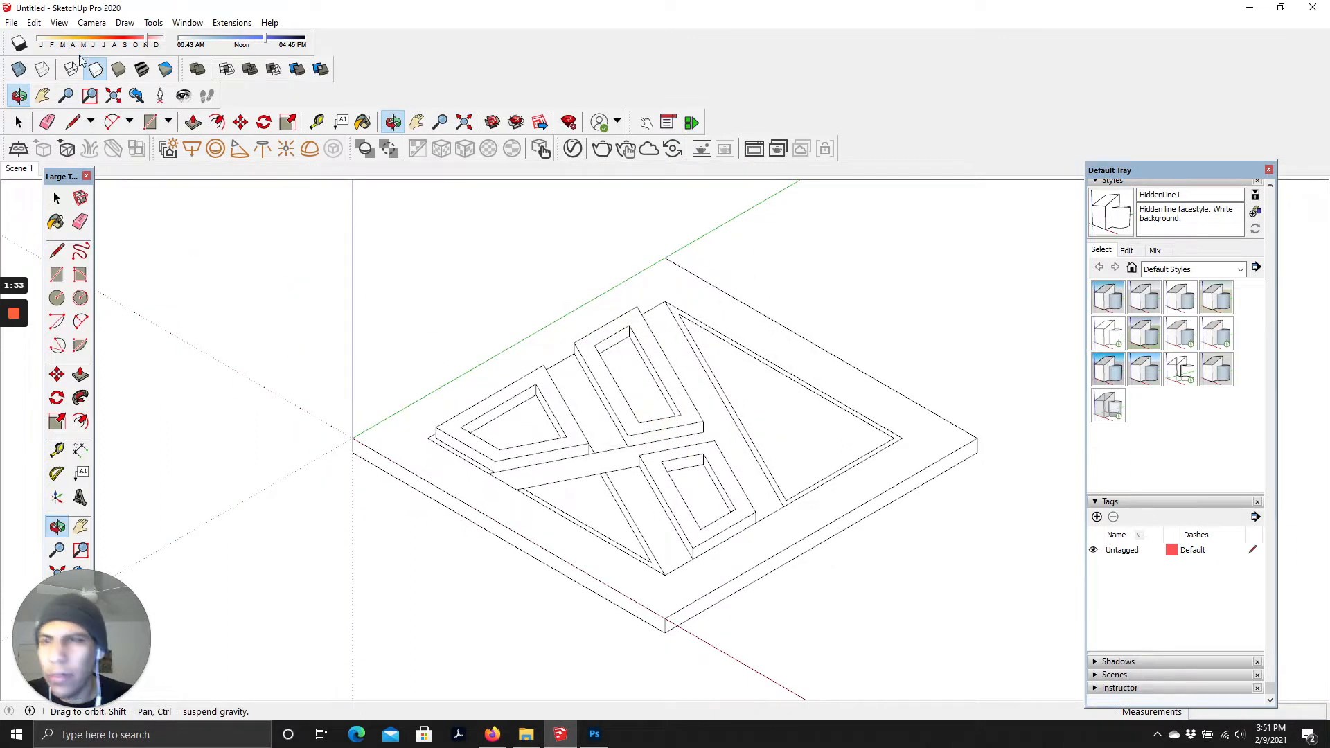
# Step: Start a 2D graphic export as a PDF file named Iso-Base Linework-02 in the WSV-004-2021 folder
pyautogui.click(11, 23)
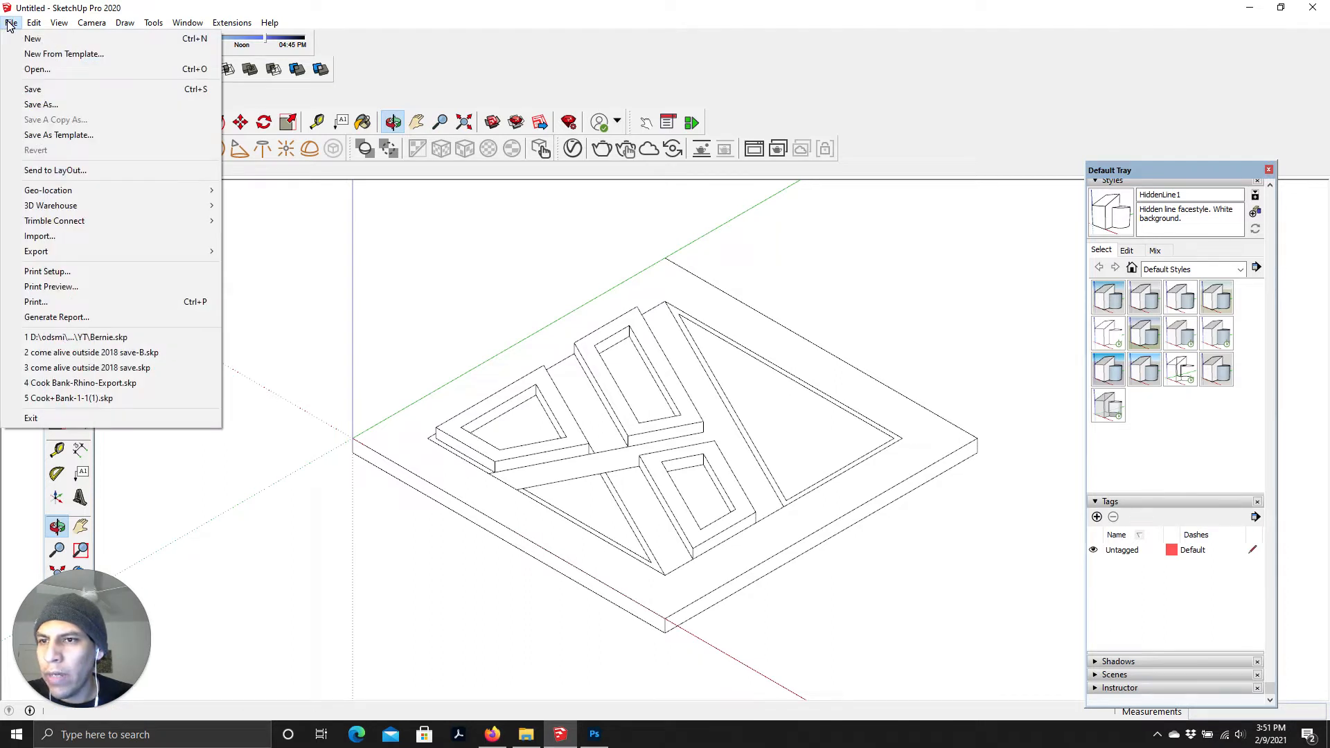
pyautogui.moveTo(64, 257)
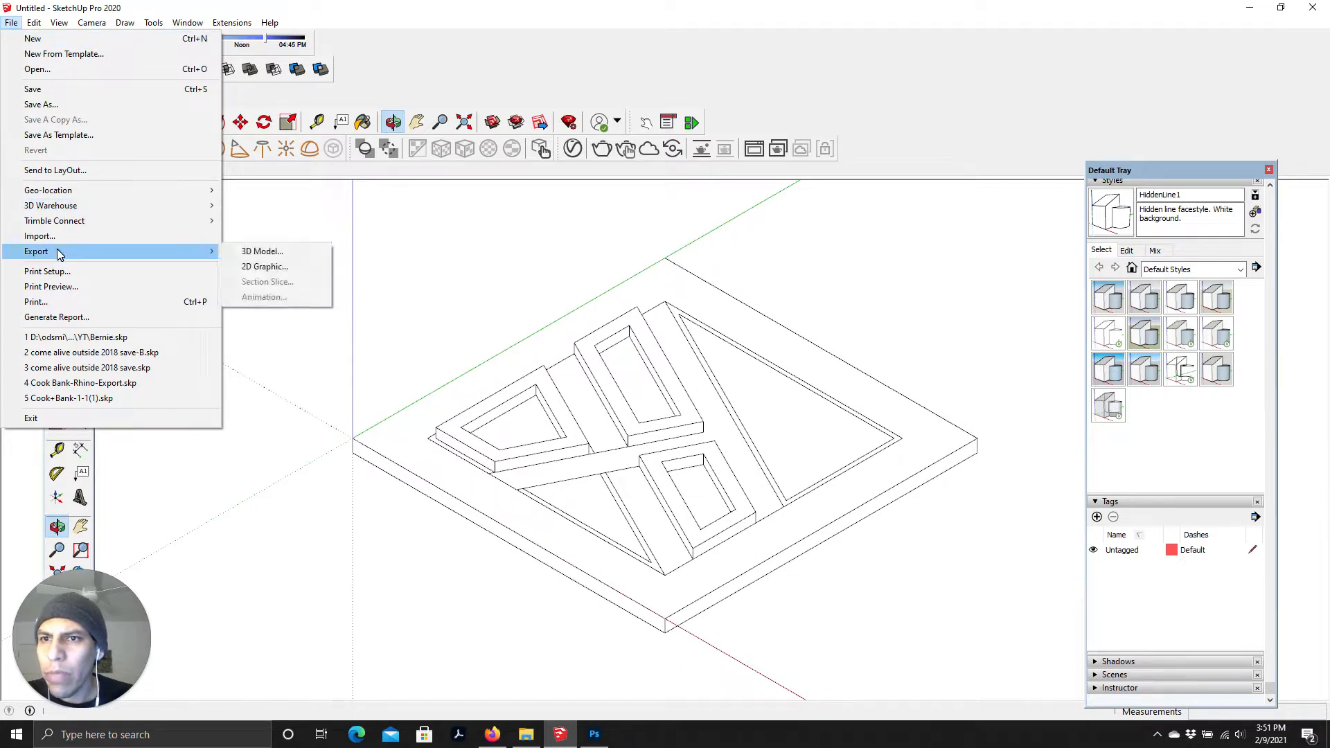
pyautogui.click(266, 271)
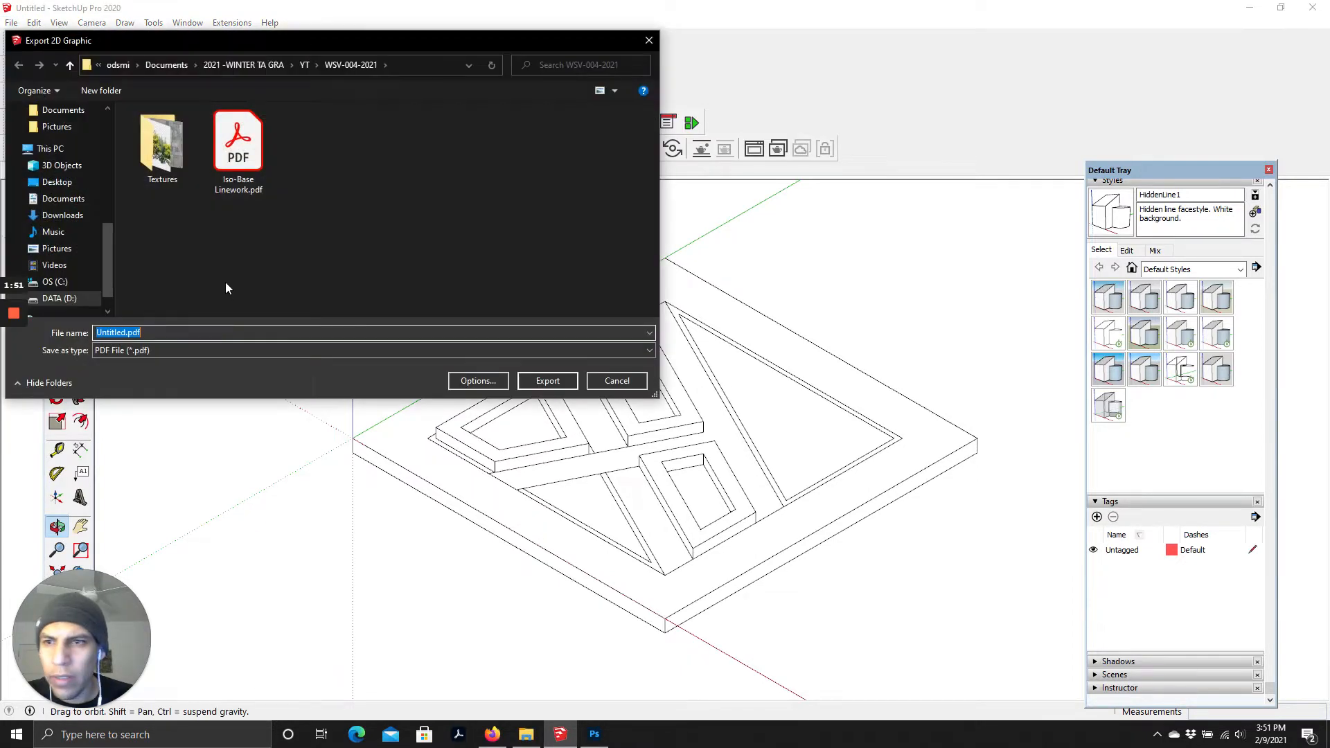
pyautogui.click(236, 189)
pyautogui.click(169, 332)
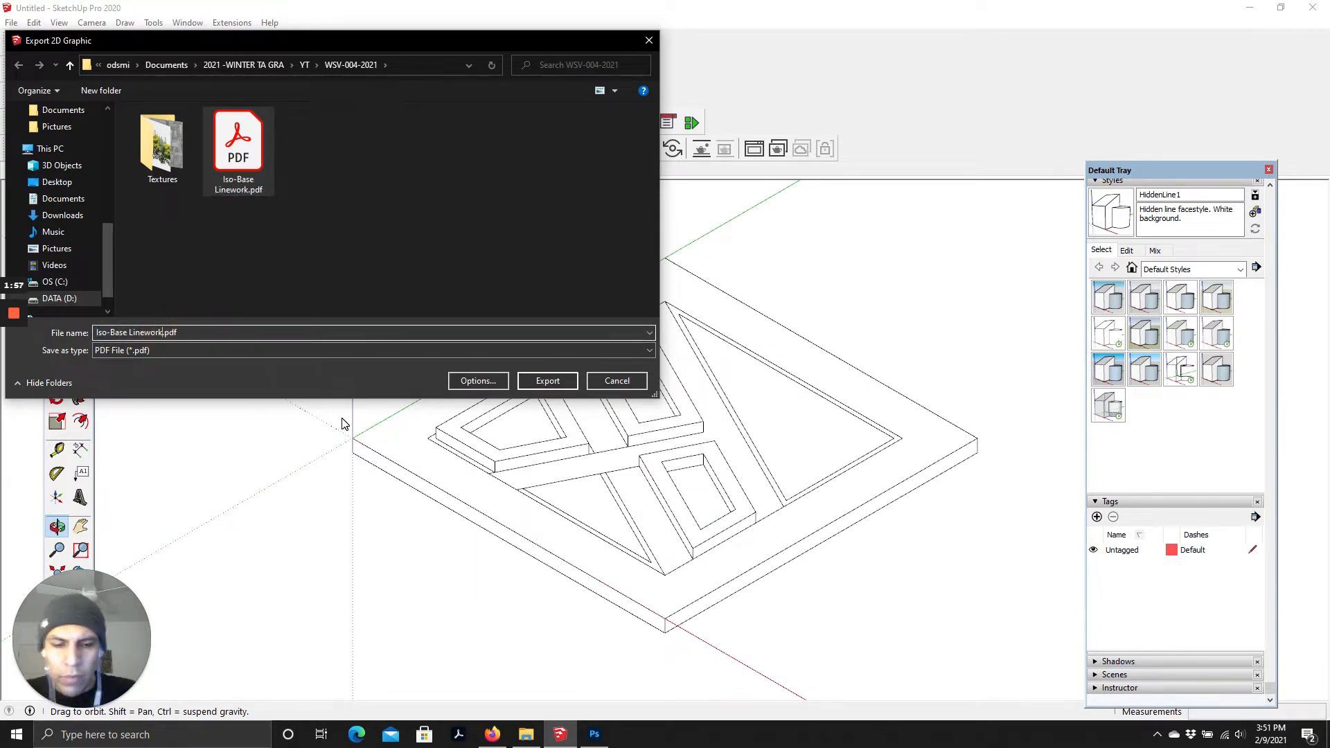
pyautogui.write('-')
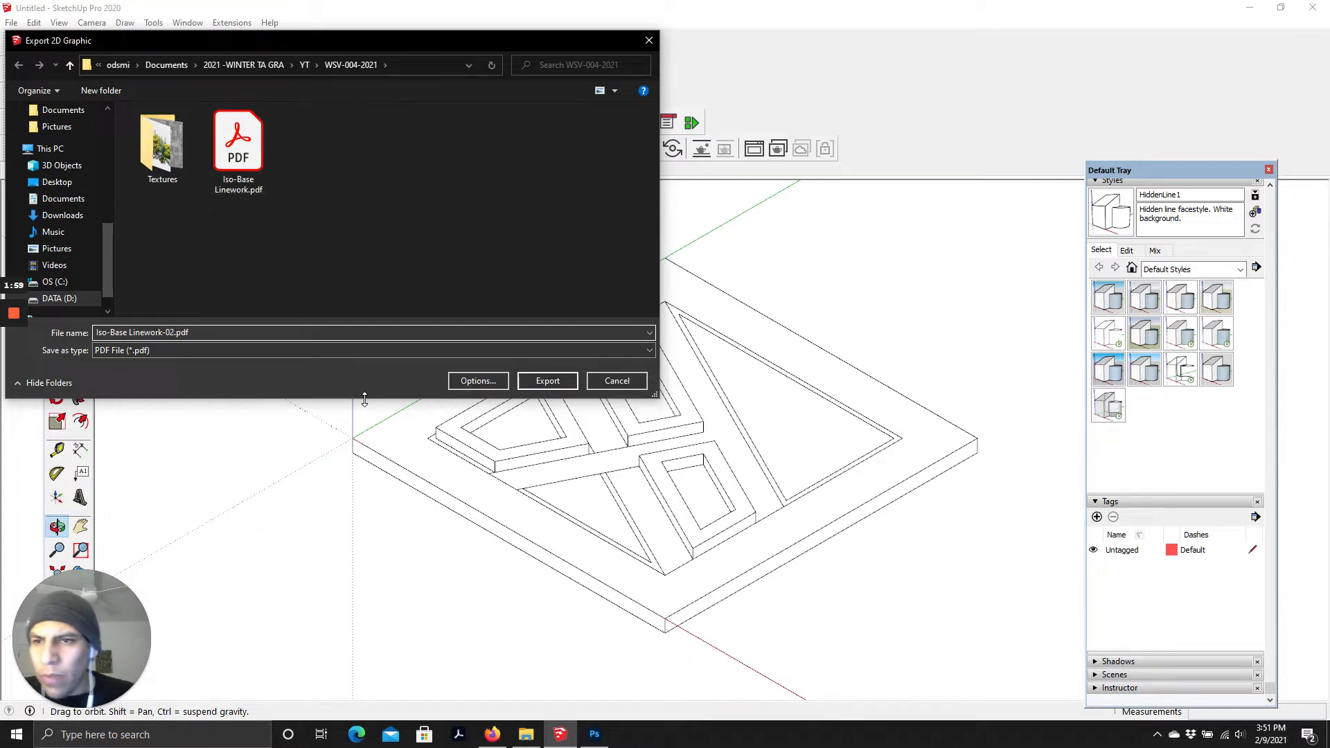
pyautogui.write('02')
# Step: Open the PDF export options and set the drawing width to 10 inches
pyautogui.click(479, 380)
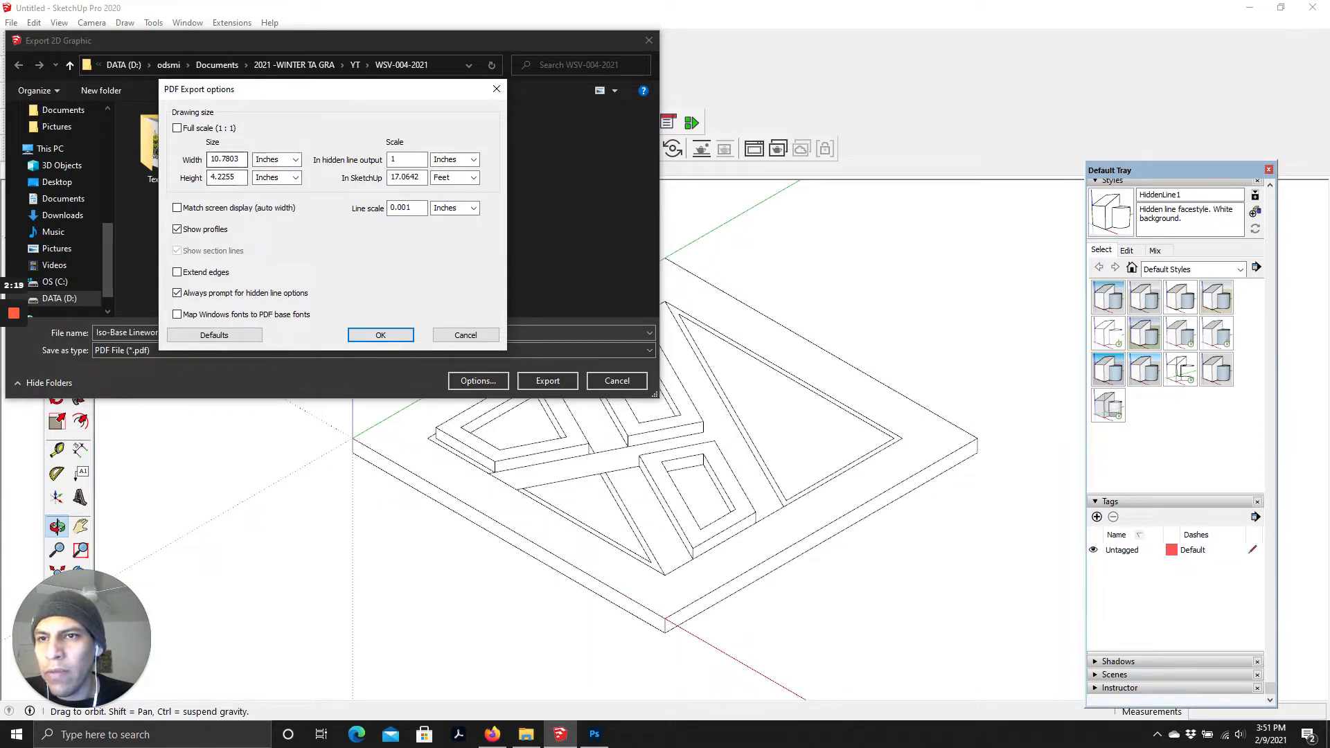
pyautogui.press('BackSpace')
pyautogui.press('BackSpace')
pyautogui.press('BackSpace')
pyautogui.press('BackSpace')
pyautogui.press('BackSpace')
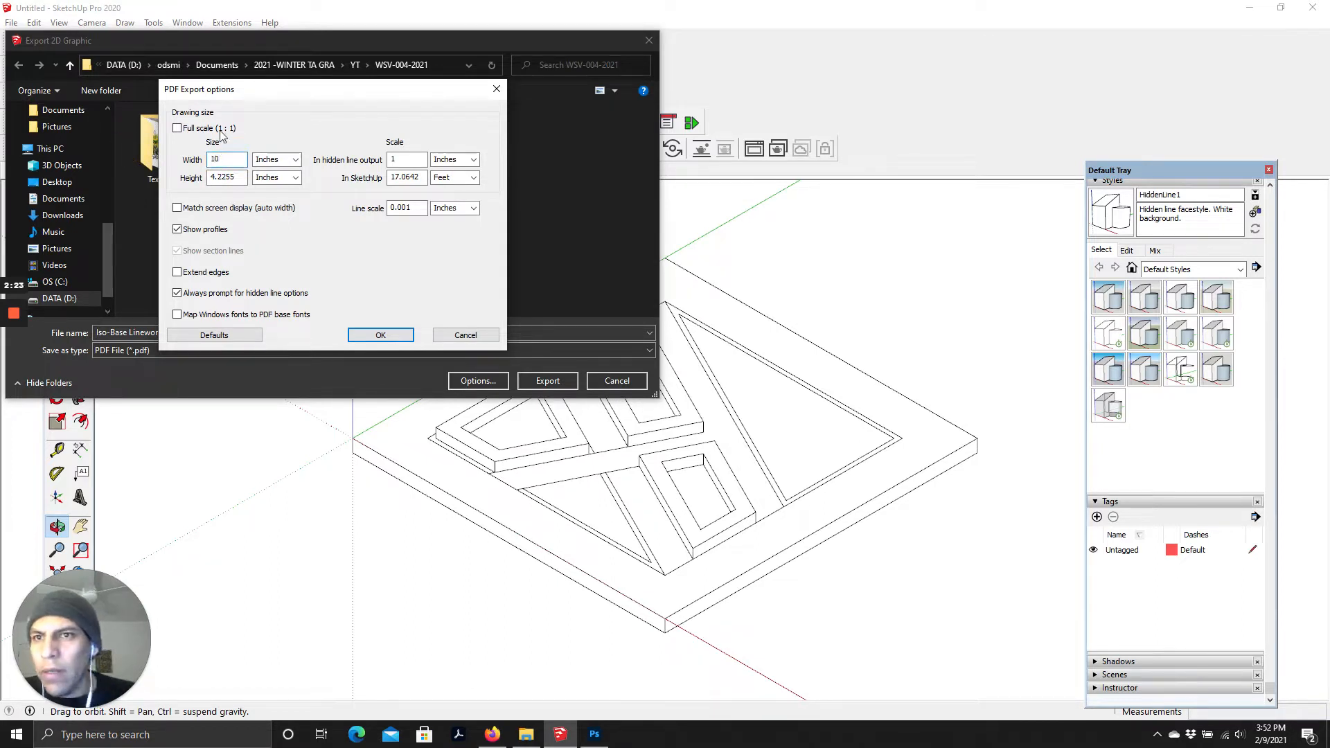
# Step: Set the line scale to 0.001 inches with profiles shown, accept the options and export the PDF
pyautogui.click(206, 229)
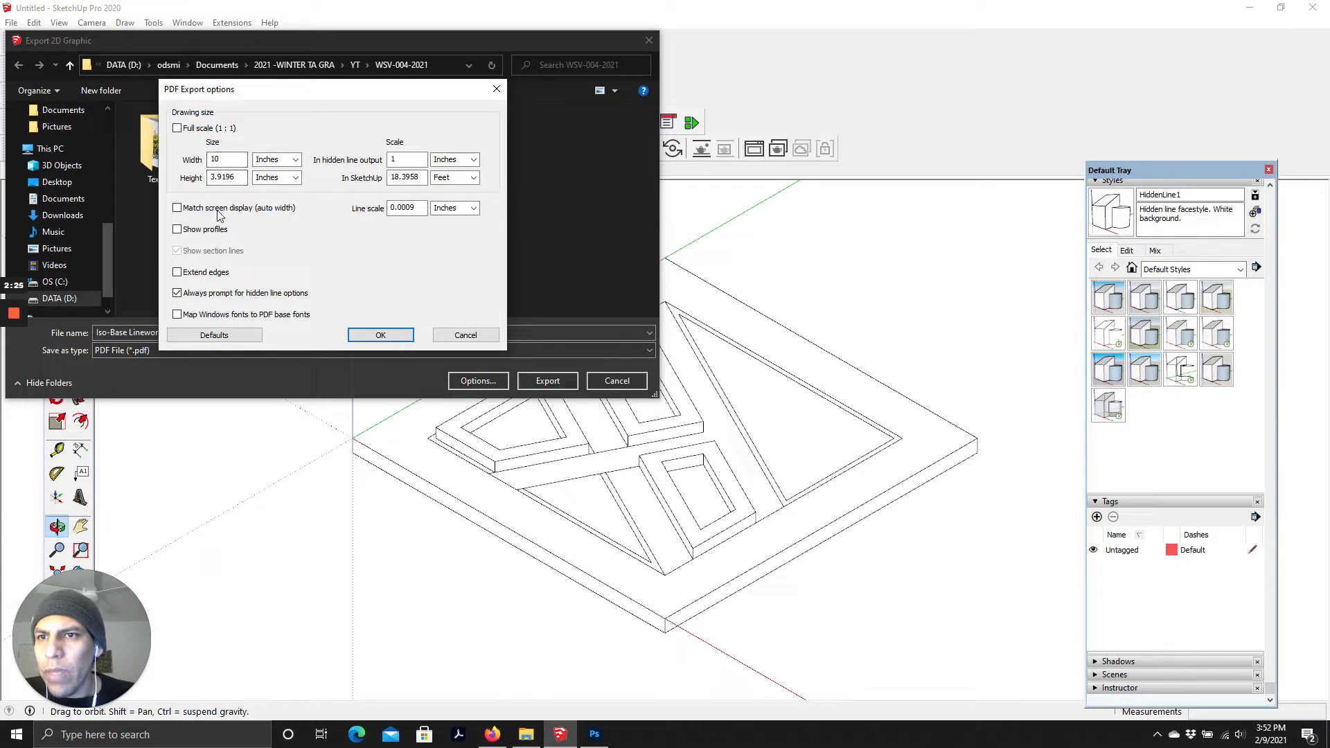
pyautogui.click(176, 208)
pyautogui.click(178, 209)
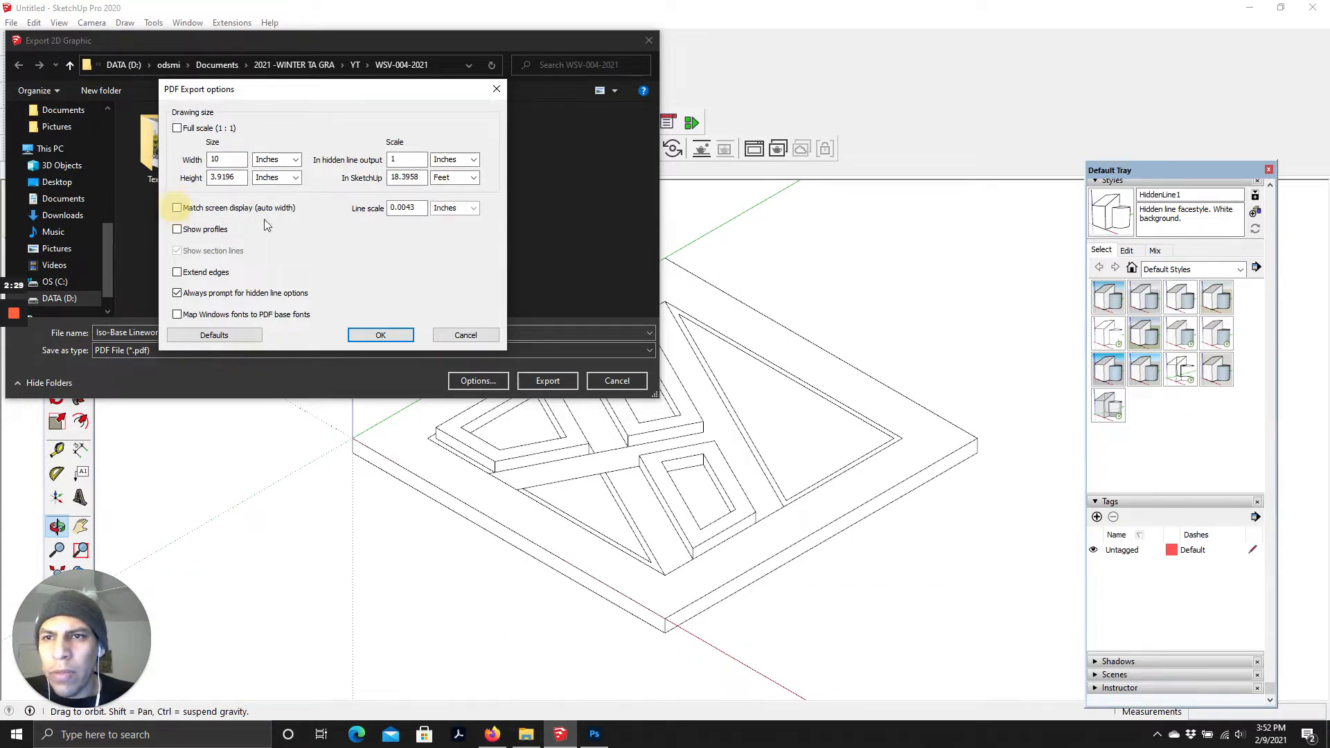
pyautogui.moveTo(416, 209); pyautogui.dragTo(313, 203)
pyautogui.write('.')
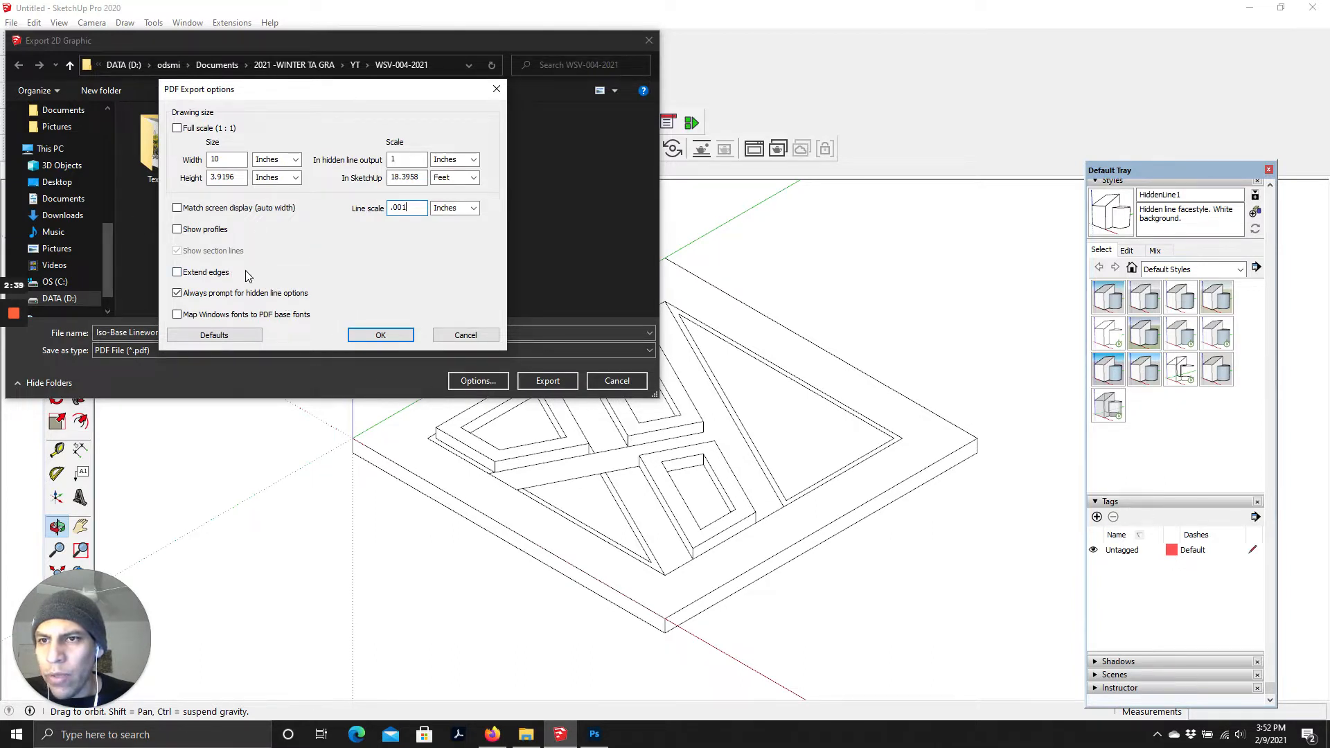
pyautogui.click(174, 234)
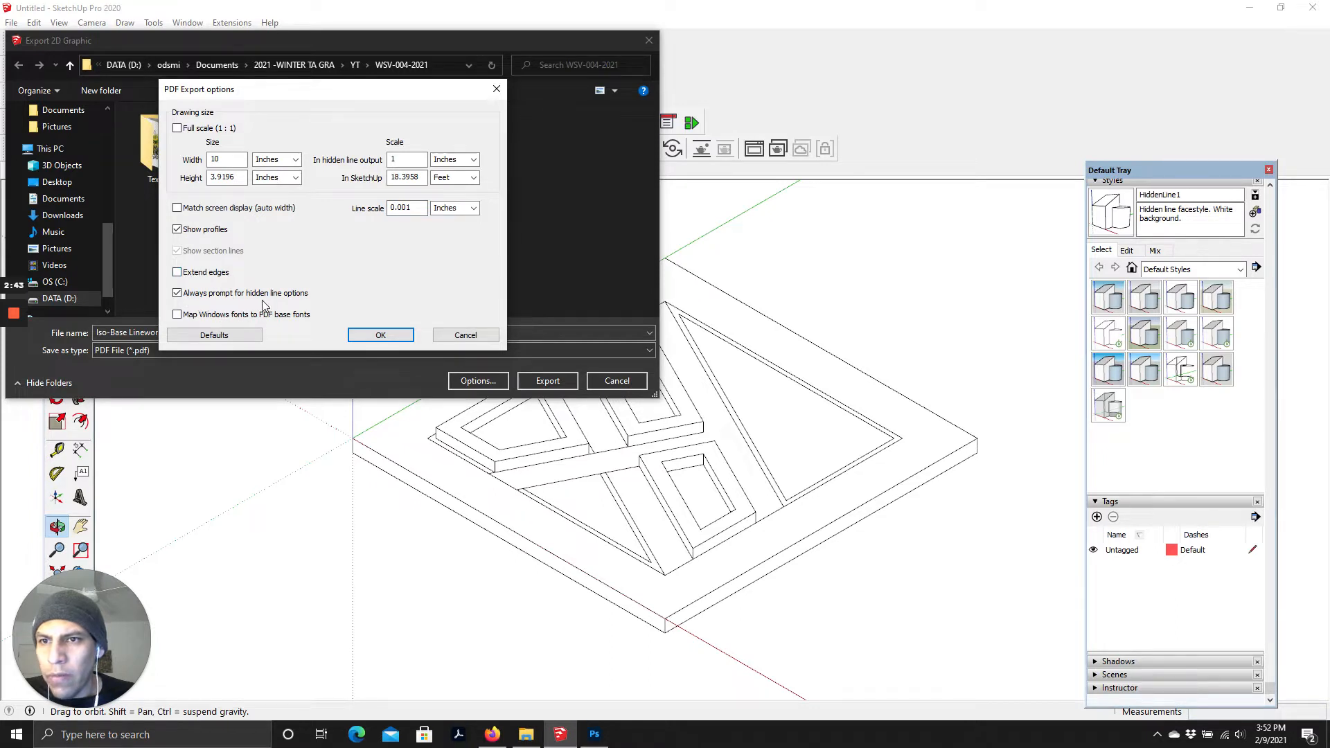
pyautogui.click(382, 335)
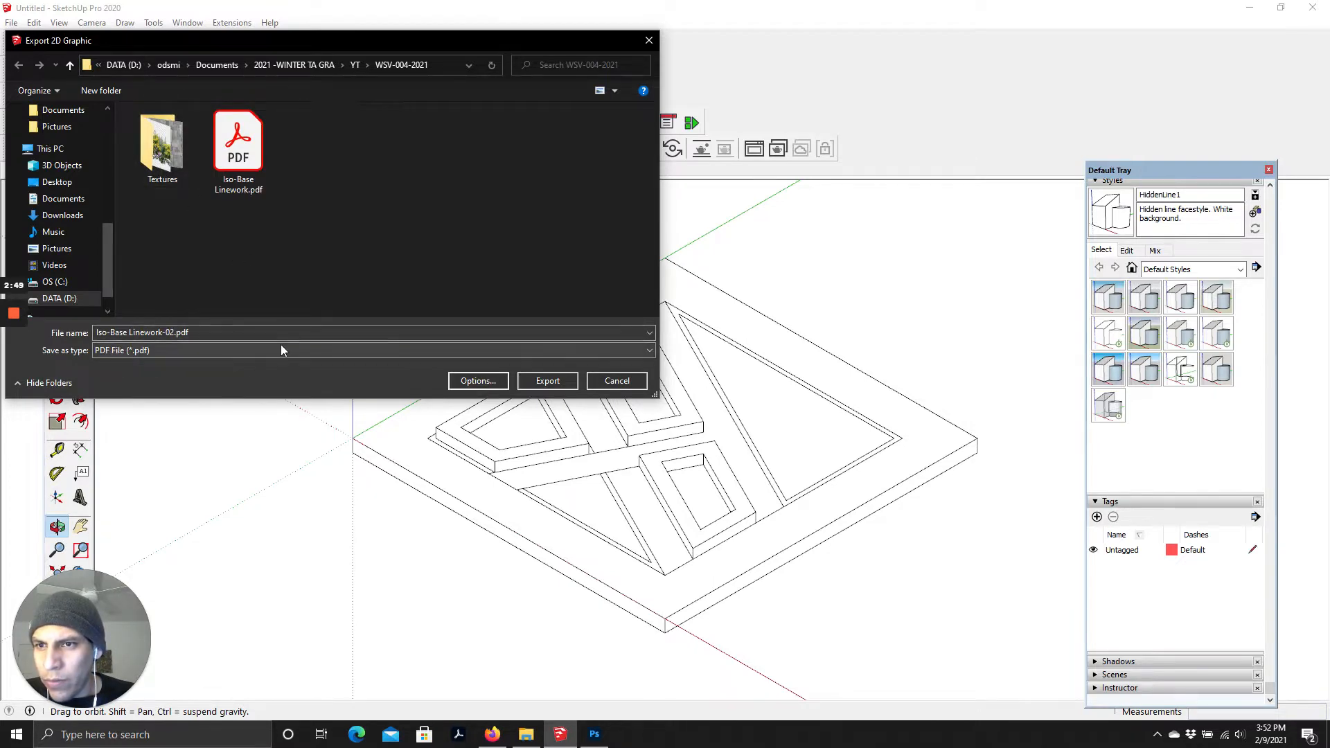
pyautogui.click(547, 381)
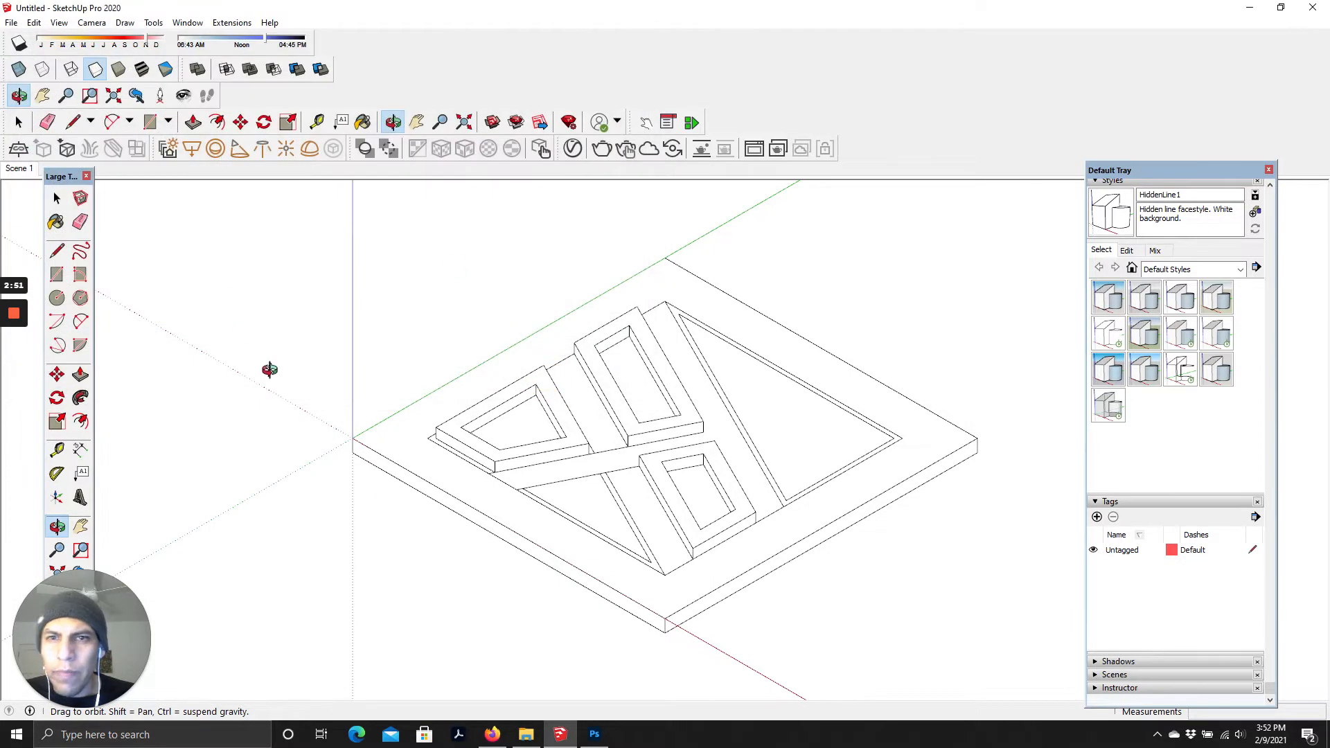
# Step: Minimize SketchUp, switch to Photoshop and start a new document
pyautogui.click(1249, 8)
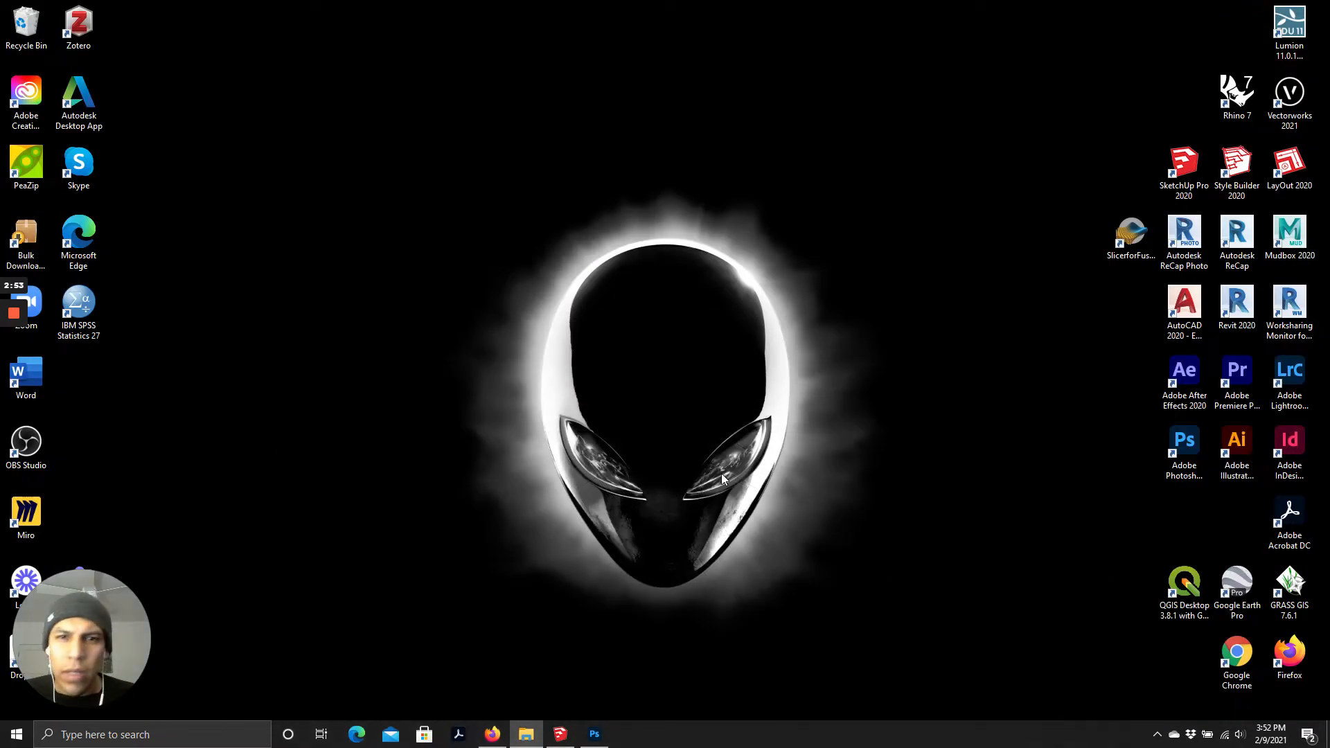
pyautogui.click(595, 736)
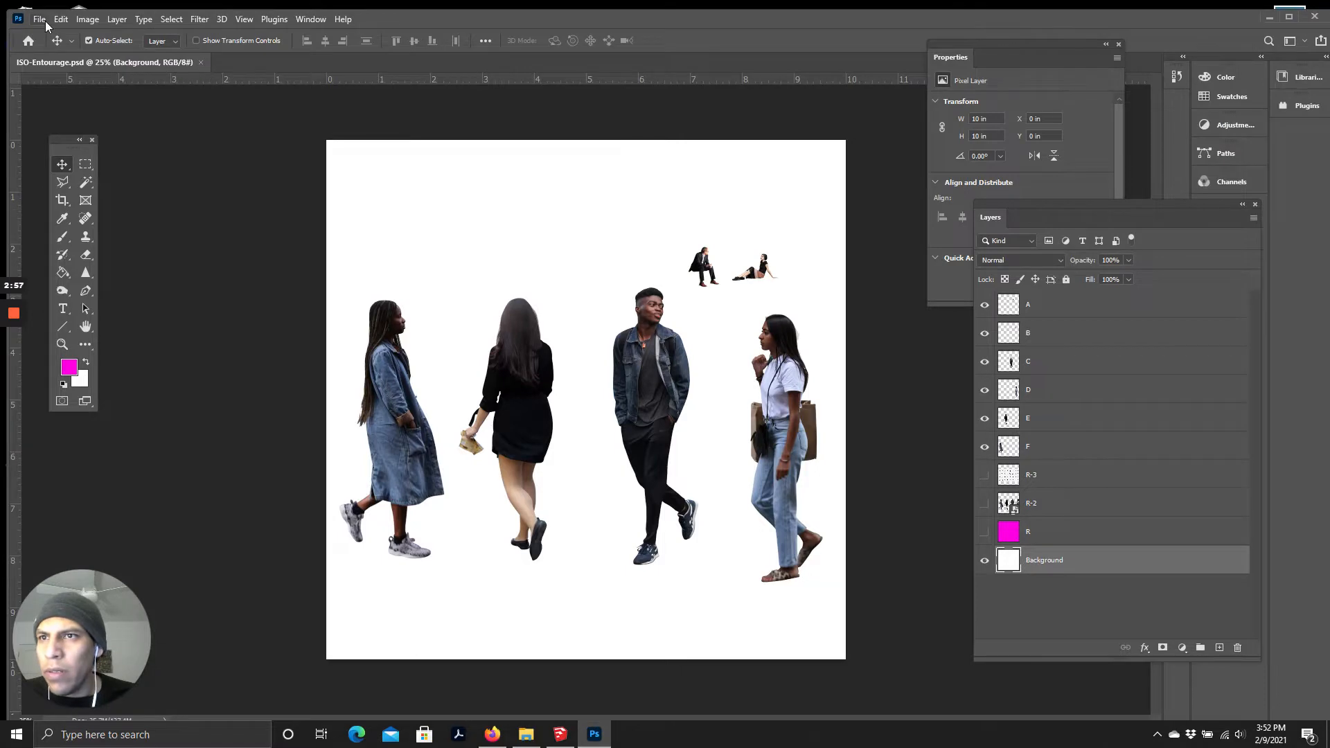
pyautogui.click(43, 22)
pyautogui.click(68, 20)
pyautogui.click(67, 18)
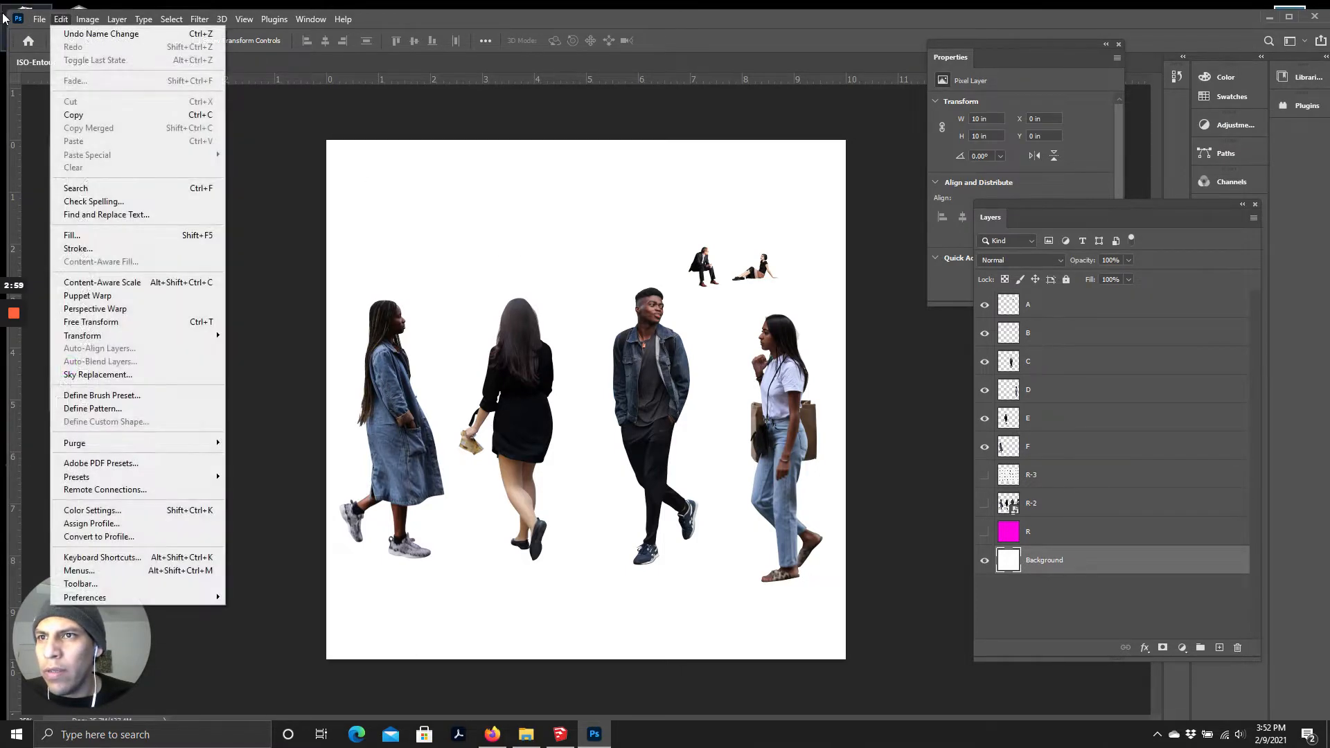
pyautogui.click(39, 19)
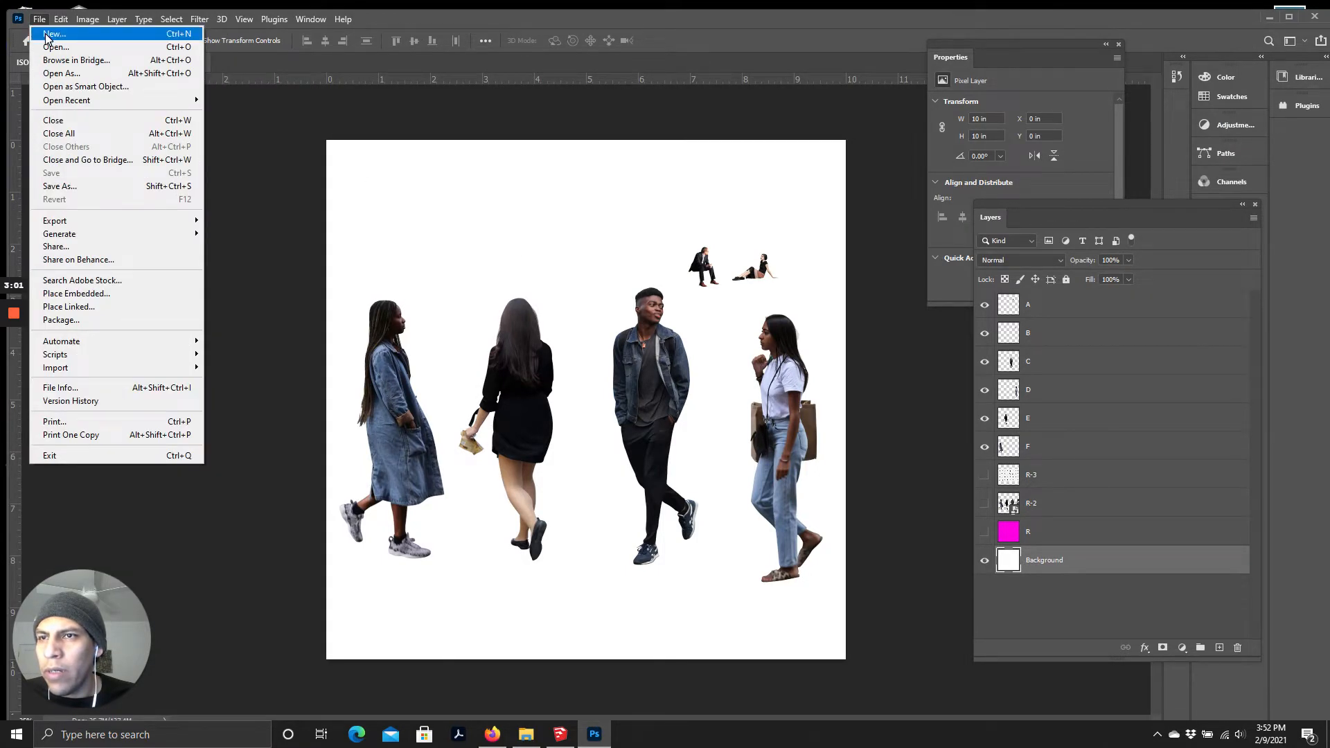
pyautogui.click(47, 34)
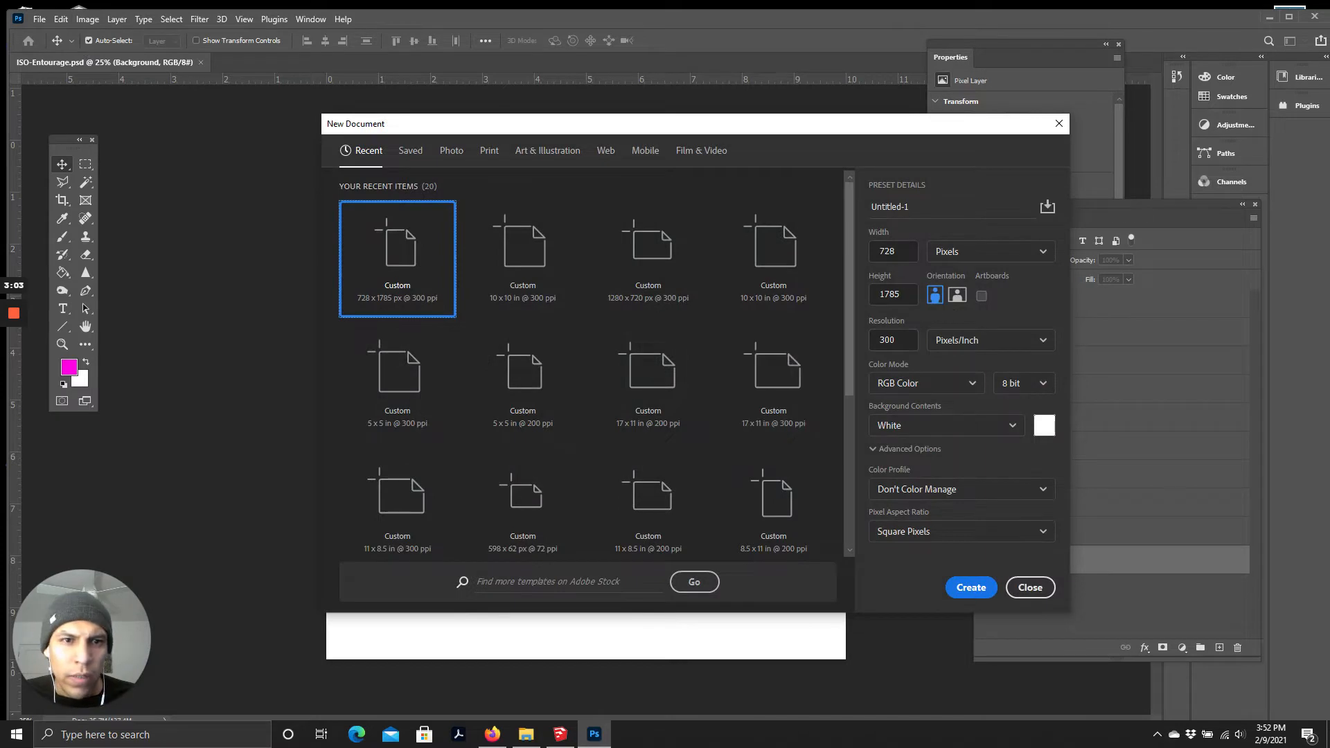
# Step: Set the new document's units to inches, its width and height to 10 inches, and create it
pyautogui.click(944, 255)
pyautogui.click(960, 292)
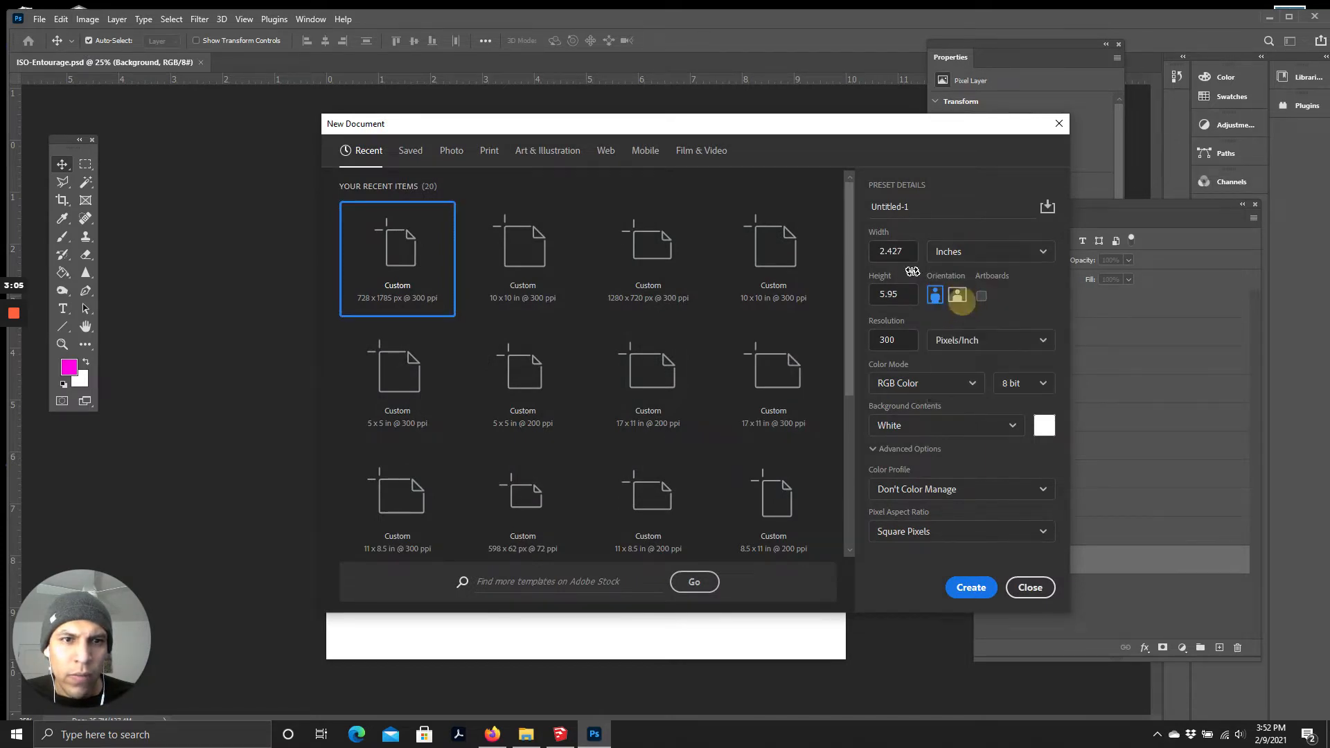
pyautogui.click(907, 251)
pyautogui.write('10')
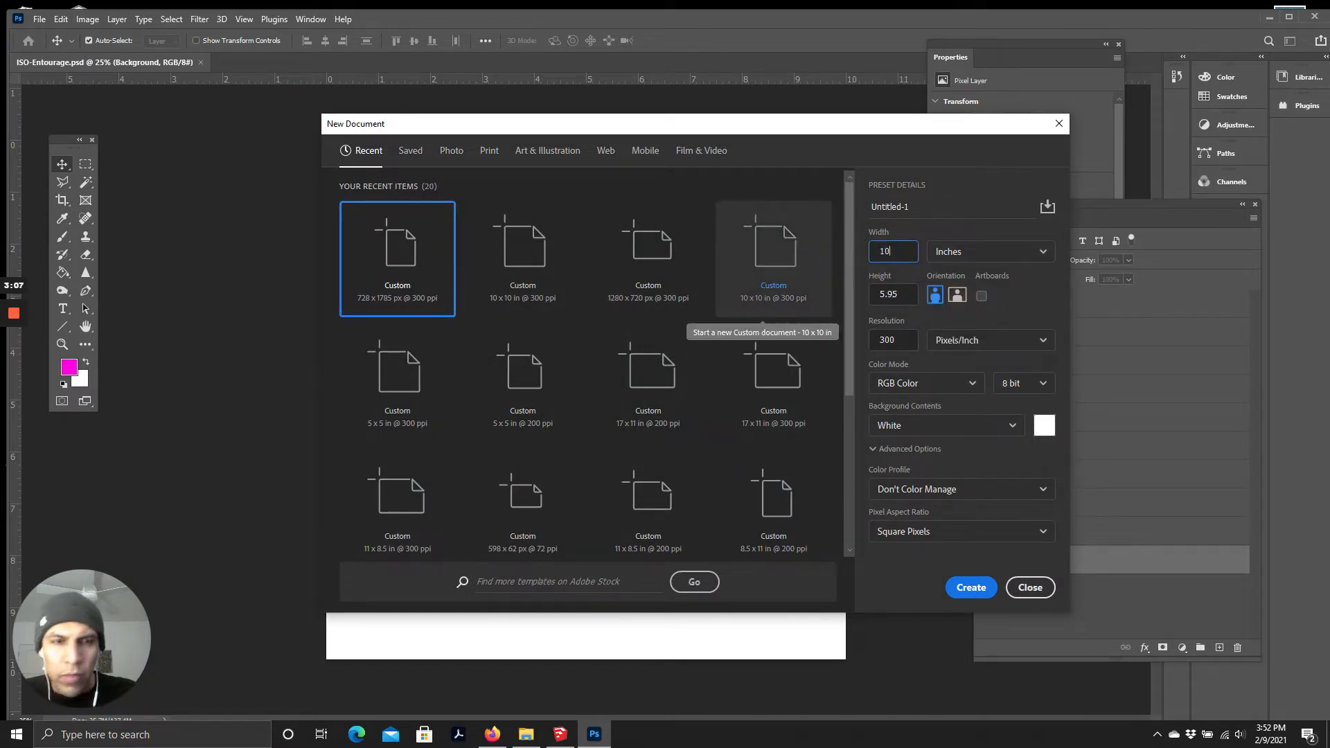
pyautogui.moveTo(882, 296); pyautogui.dragTo(781, 291)
pyautogui.write('10')
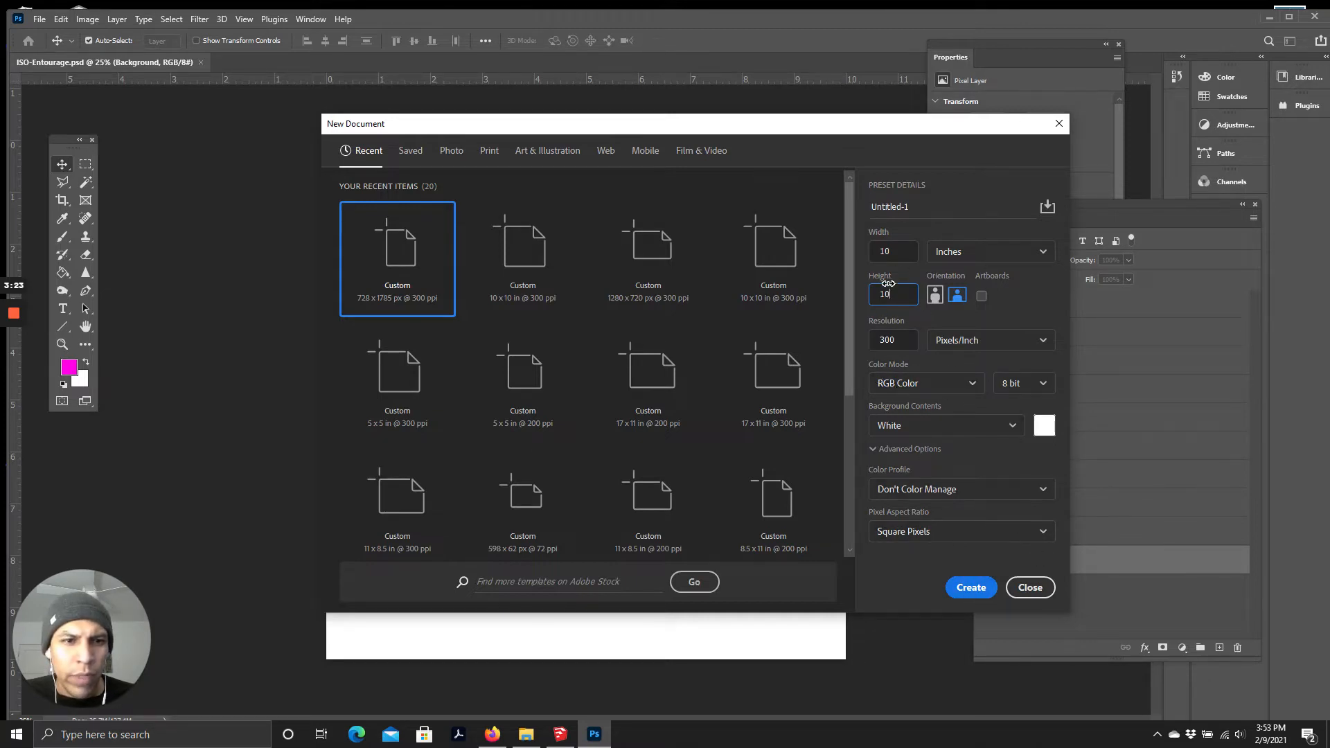
pyautogui.click(971, 588)
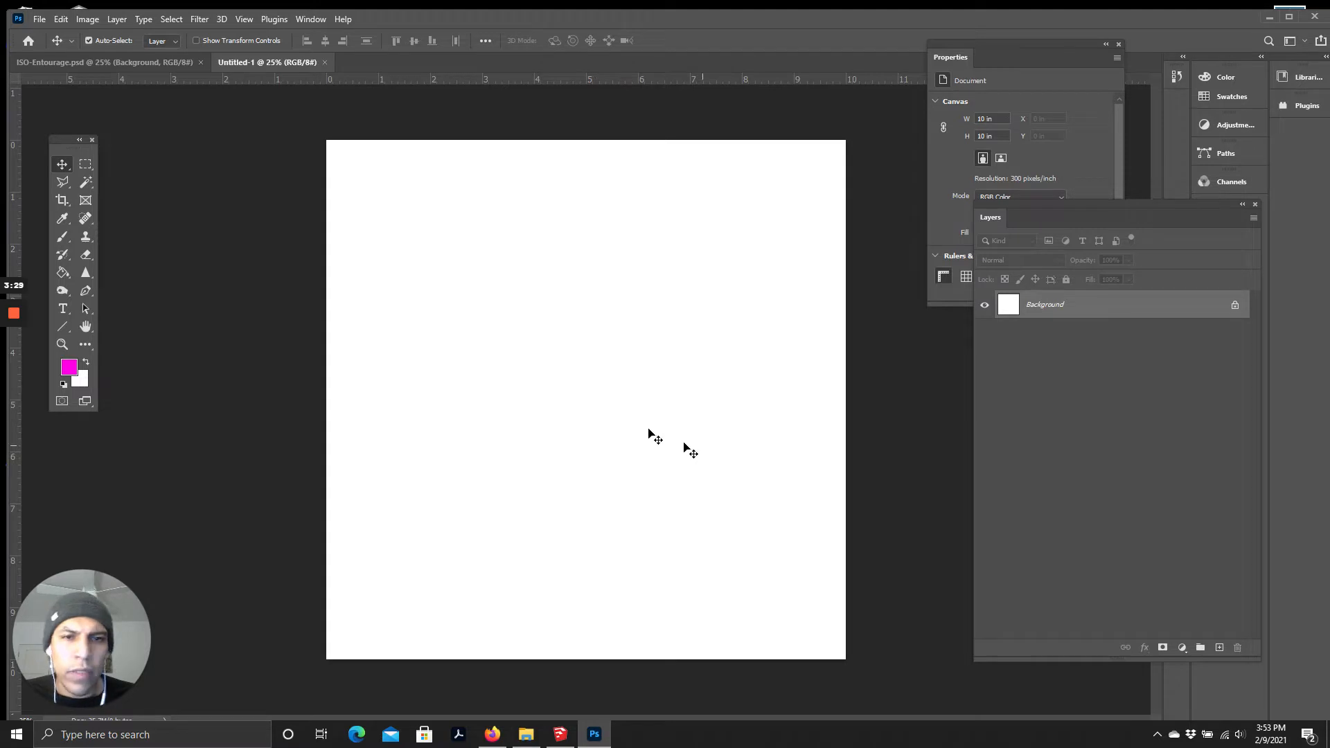
# Step: Open Iso-Base Linework-02.pdf from the WSV-004-2021 folder, importing its single page at 300 pixels per inch
pyautogui.click(40, 18)
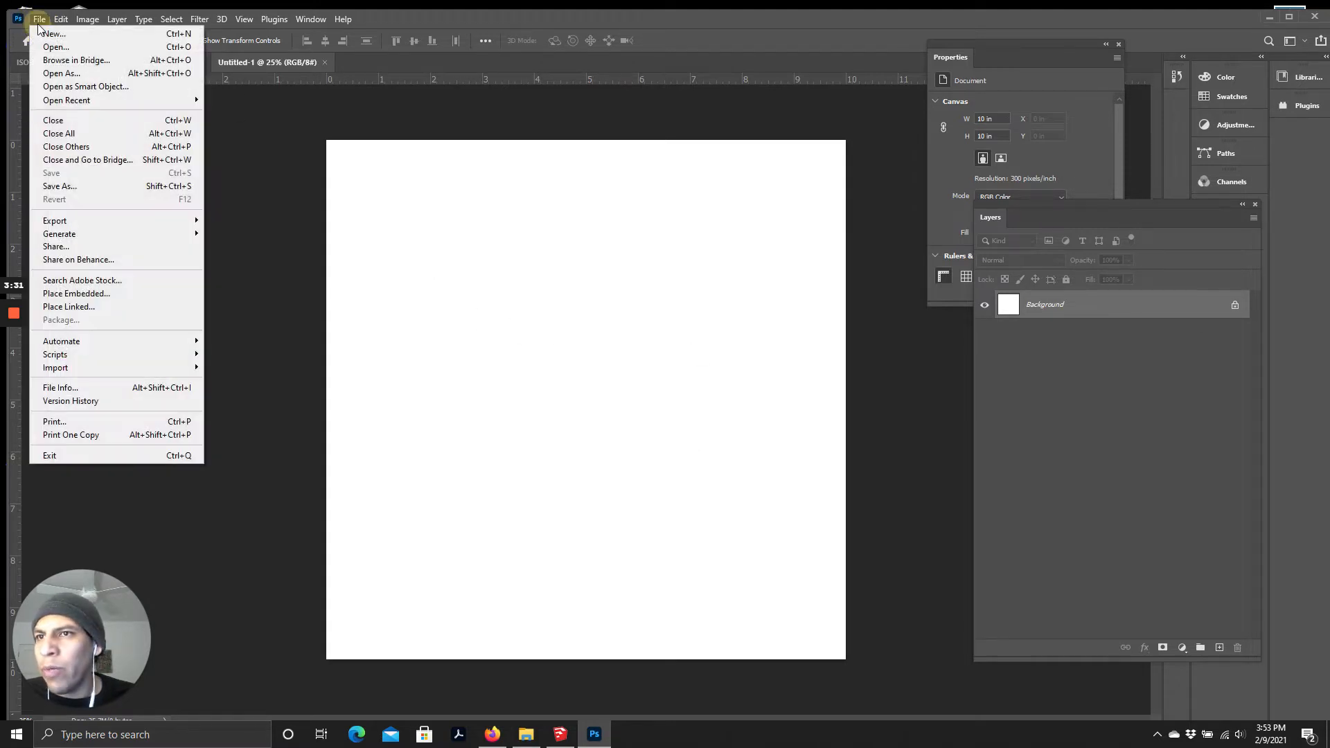
pyautogui.click(62, 43)
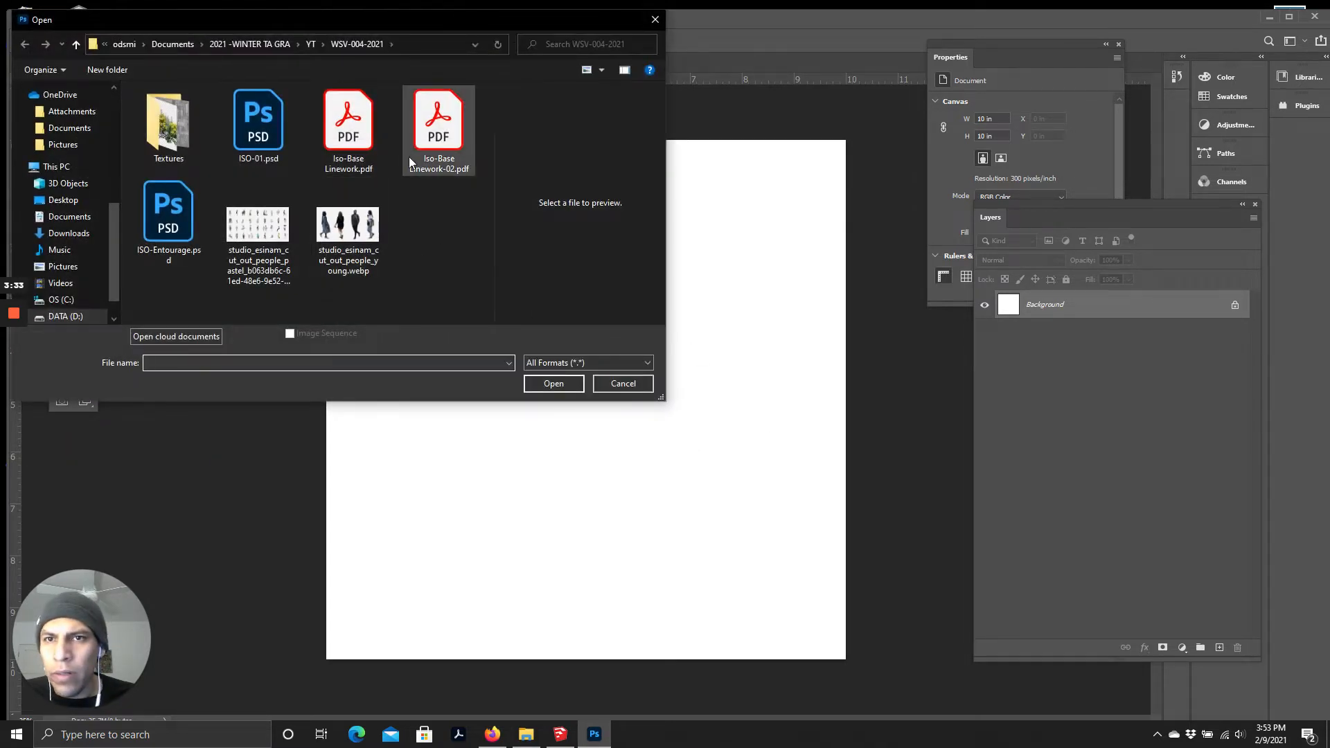
pyautogui.click(449, 132)
pyautogui.doubleClick(449, 132)
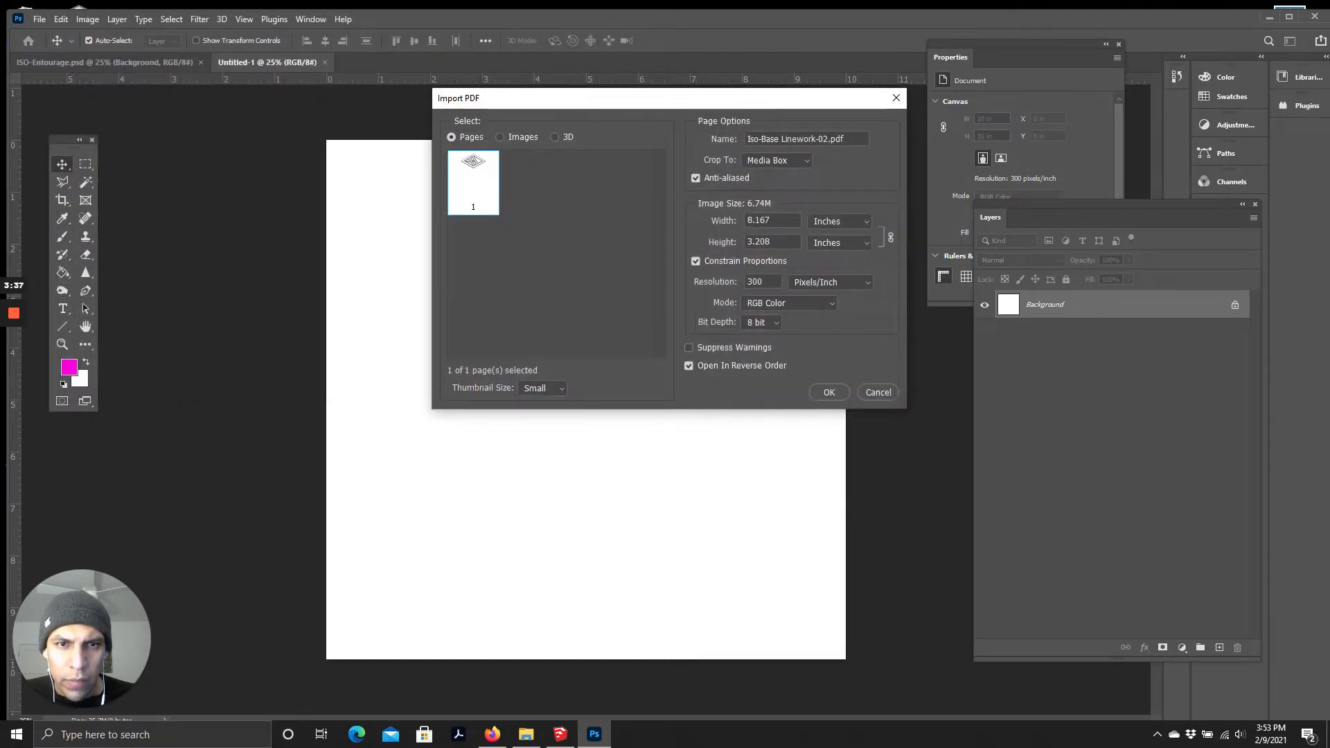
pyautogui.click(830, 392)
# Step: Move the imported linework layer into the center of the Untitled-1 document with the Move tool, and turn off Auto-Select
pyautogui.moveTo(662, 453); pyautogui.dragTo(586, 359)
pyautogui.click(62, 164)
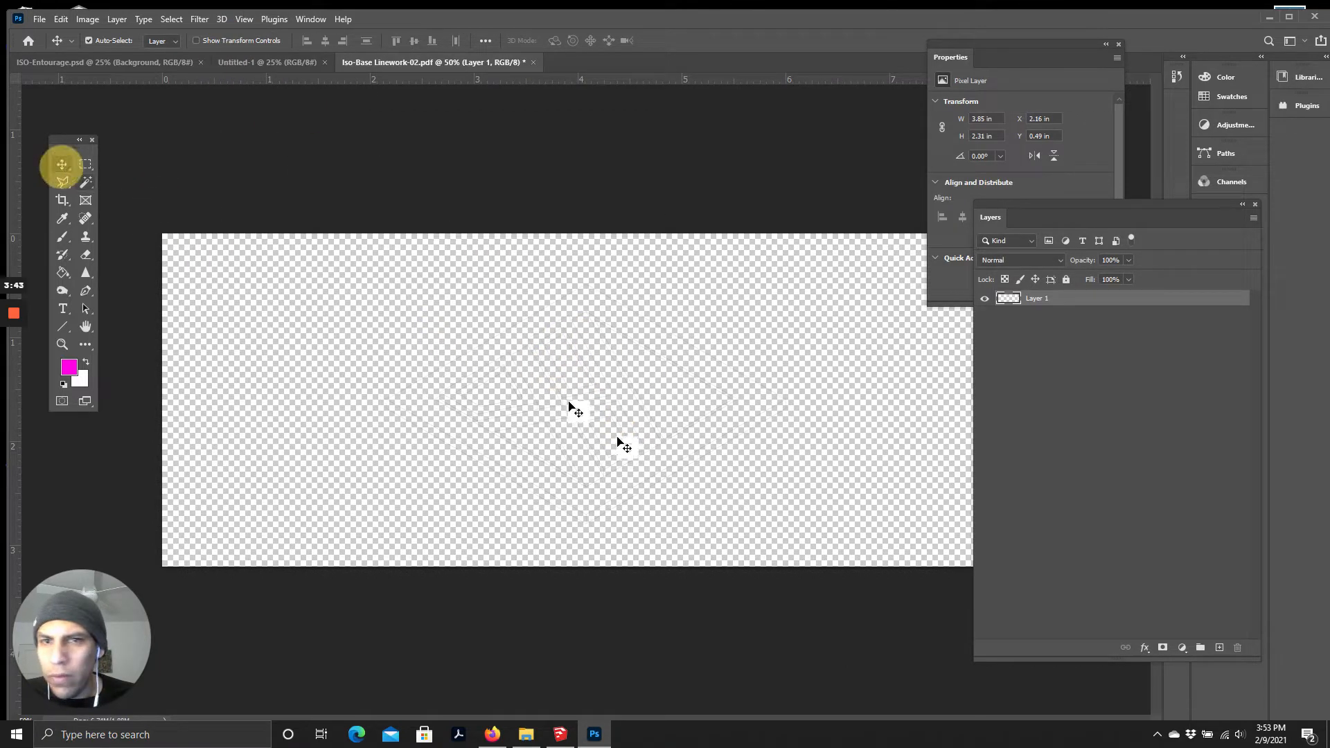
pyautogui.moveTo(514, 394); pyautogui.dragTo(537, 363)
pyautogui.click(531, 362)
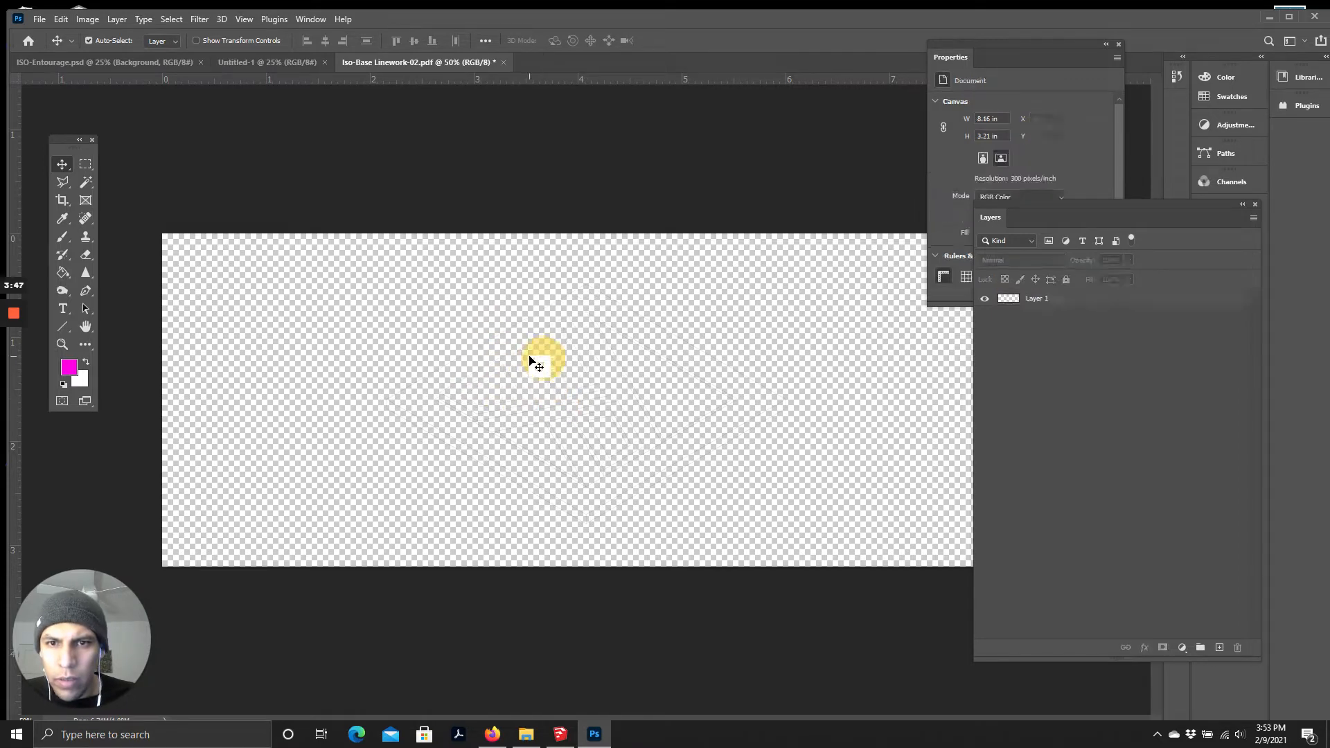
pyautogui.moveTo(537, 362)
pyautogui.mouseDown()
pyautogui.moveTo(505, 357)
pyautogui.moveTo(490, 377)
pyautogui.moveTo(545, 413)
pyautogui.moveTo(440, 368)
pyautogui.moveTo(665, 425)
pyautogui.moveTo(515, 333)
pyautogui.moveTo(276, 65)
pyautogui.moveTo(523, 412)
pyautogui.moveTo(561, 380)
pyautogui.moveTo(609, 410)
pyautogui.moveTo(591, 365)
pyautogui.moveTo(613, 364)
pyautogui.moveTo(596, 381)
pyautogui.moveTo(606, 363)
pyautogui.moveTo(592, 359)
pyautogui.moveTo(592, 385)
pyautogui.moveTo(592, 353)
pyautogui.moveTo(589, 388)
pyautogui.moveTo(593, 342)
pyautogui.moveTo(594, 427)
pyautogui.moveTo(596, 347)
pyautogui.moveTo(596, 375)
pyautogui.moveTo(617, 389)
pyautogui.moveTo(590, 374)
pyautogui.moveTo(599, 395)
pyautogui.moveTo(593, 307)
pyautogui.moveTo(600, 381)
pyautogui.moveTo(601, 309)
pyautogui.moveTo(628, 367)
pyautogui.moveTo(605, 359)
pyautogui.moveTo(607, 385)
pyautogui.mouseUp()
pyautogui.click(89, 40)
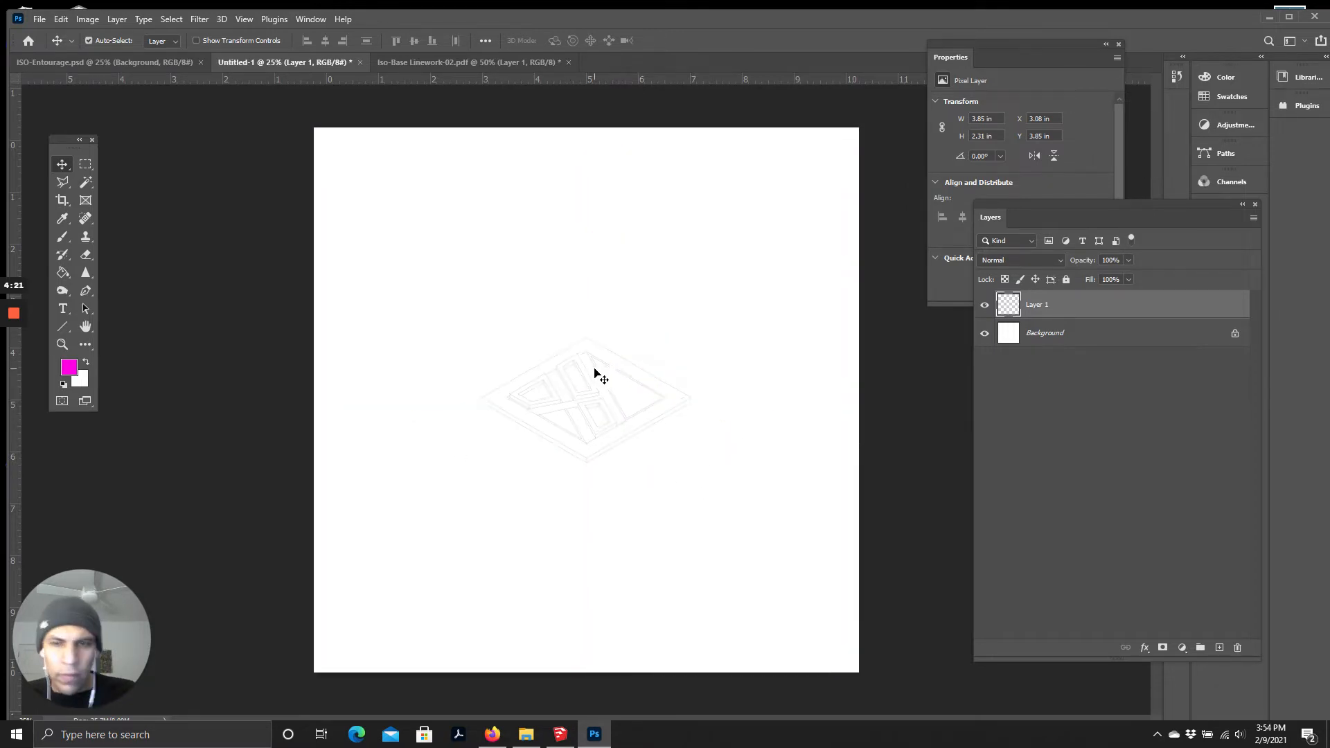
# Step: Reduce the canvas size to 5 by 5 inches around the centered linework, accepting the clipping
pyautogui.hotkey('ctrl', '+')
pyautogui.hotkey('ctrl', '+')
pyautogui.hotkey('ctrl', '-')
pyautogui.hotkey('ctrl', '-')
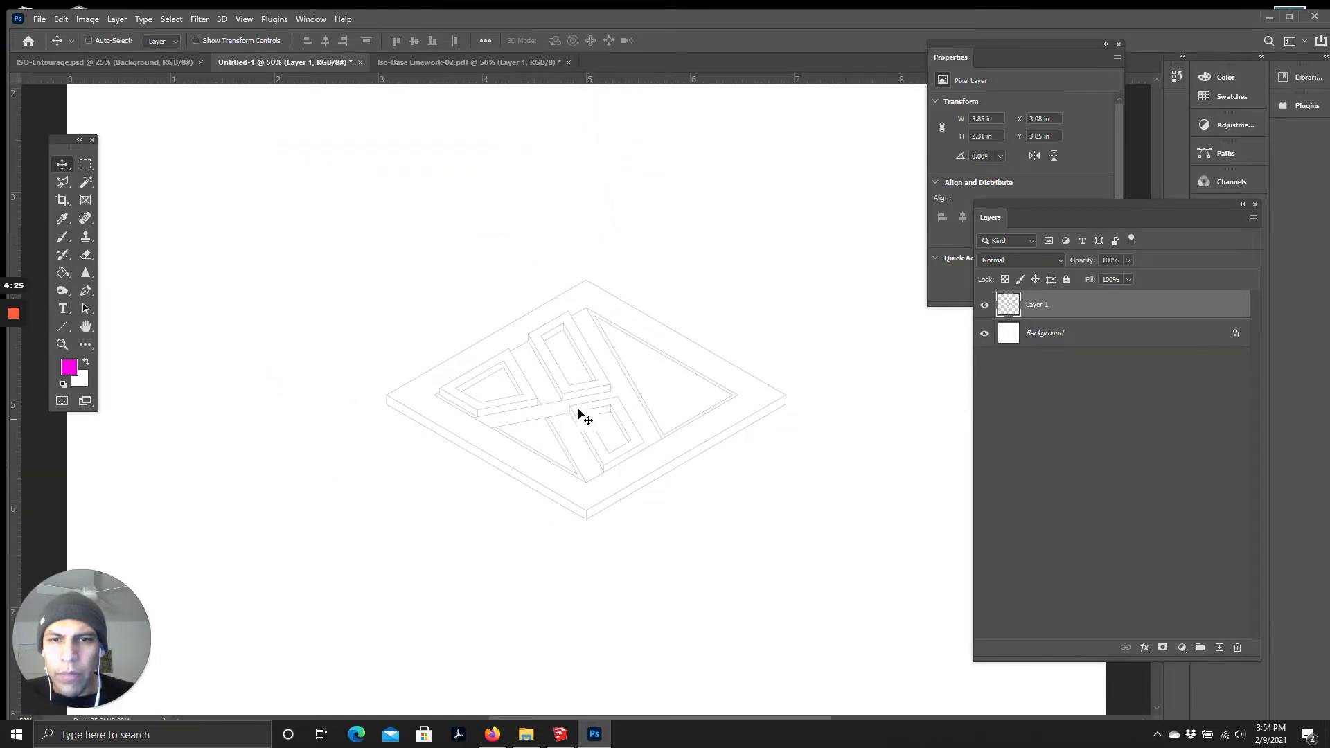
pyautogui.scroll(1, 489, 311)
pyautogui.scroll(2, 641, 391)
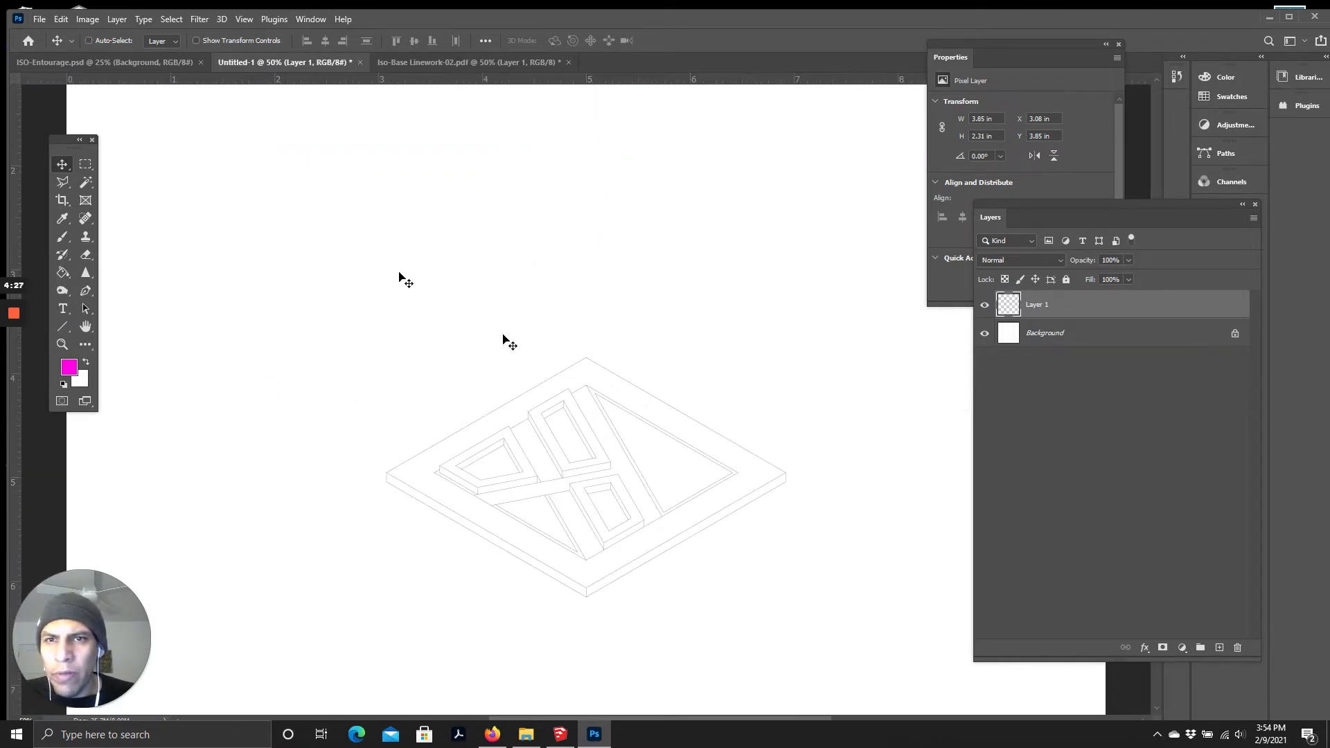
pyautogui.click(80, 19)
pyautogui.moveTo(64, 21)
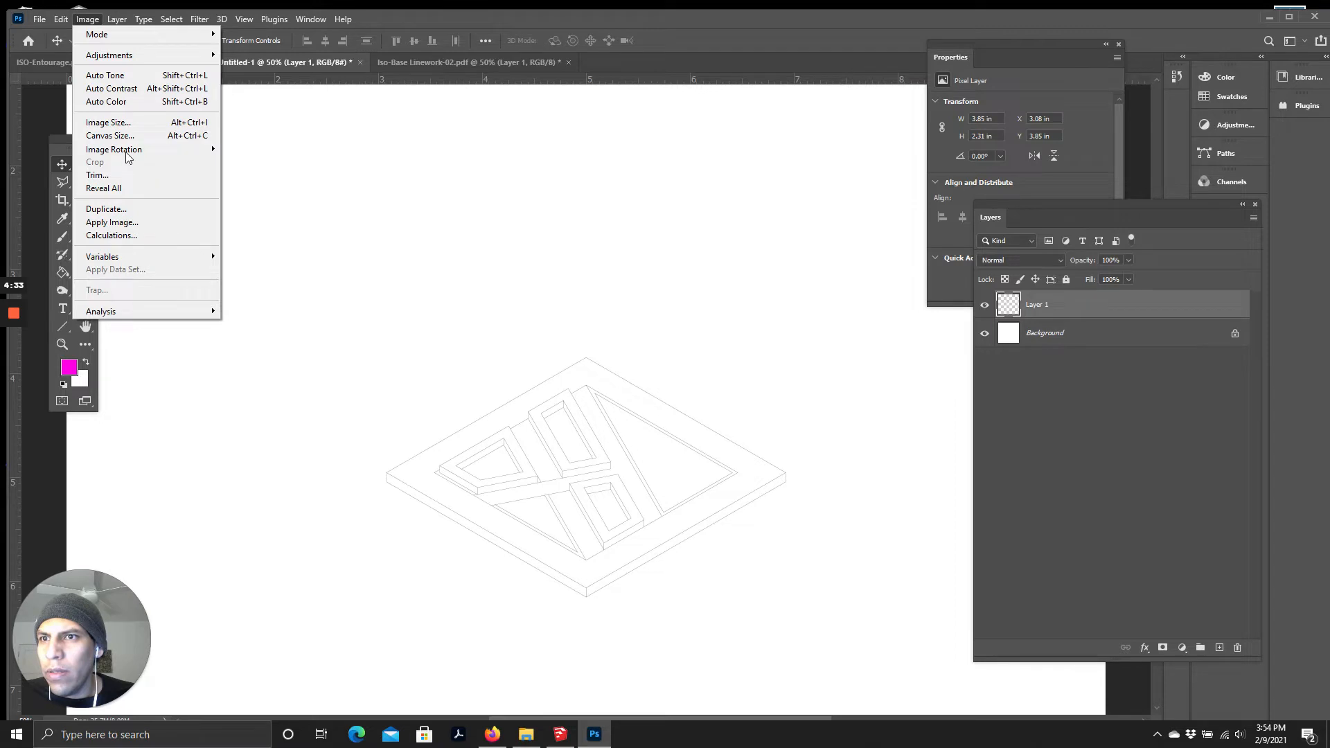
pyautogui.click(122, 137)
pyautogui.moveTo(638, 238); pyautogui.dragTo(572, 249)
pyautogui.write('55')
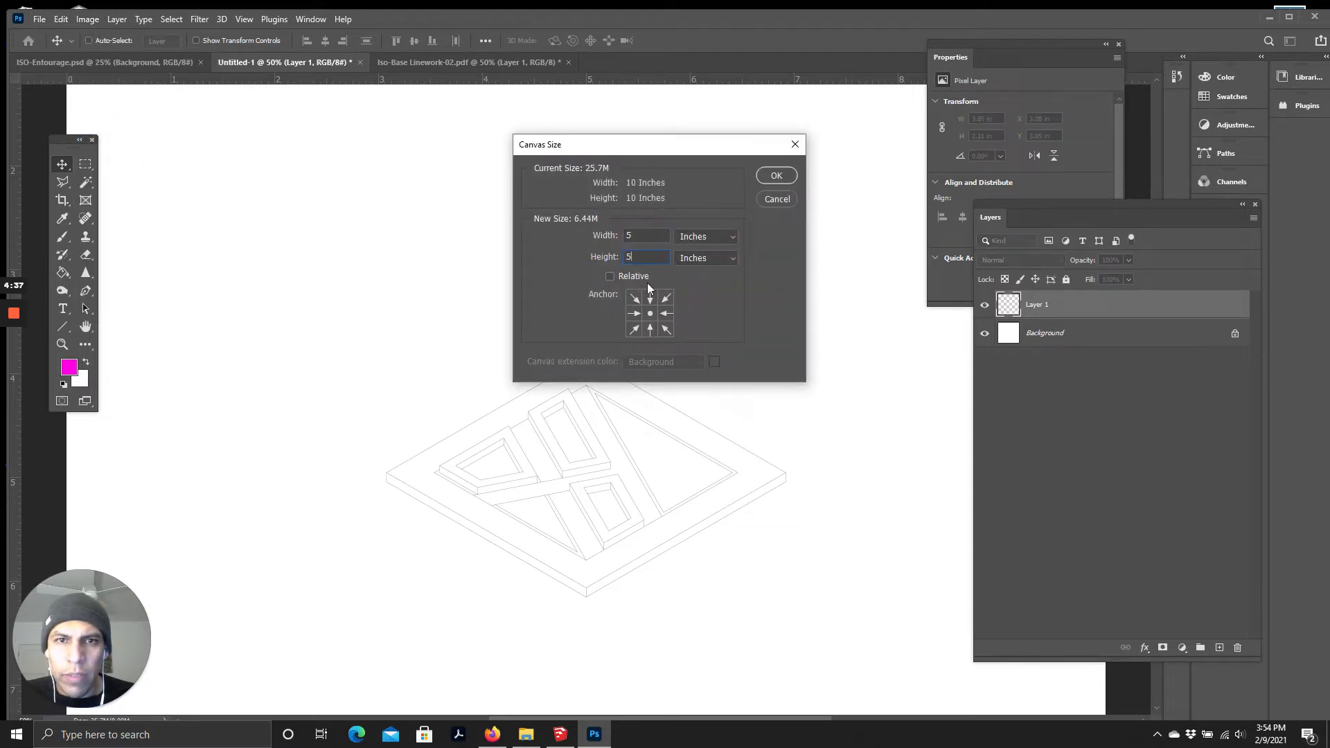
pyautogui.click(776, 176)
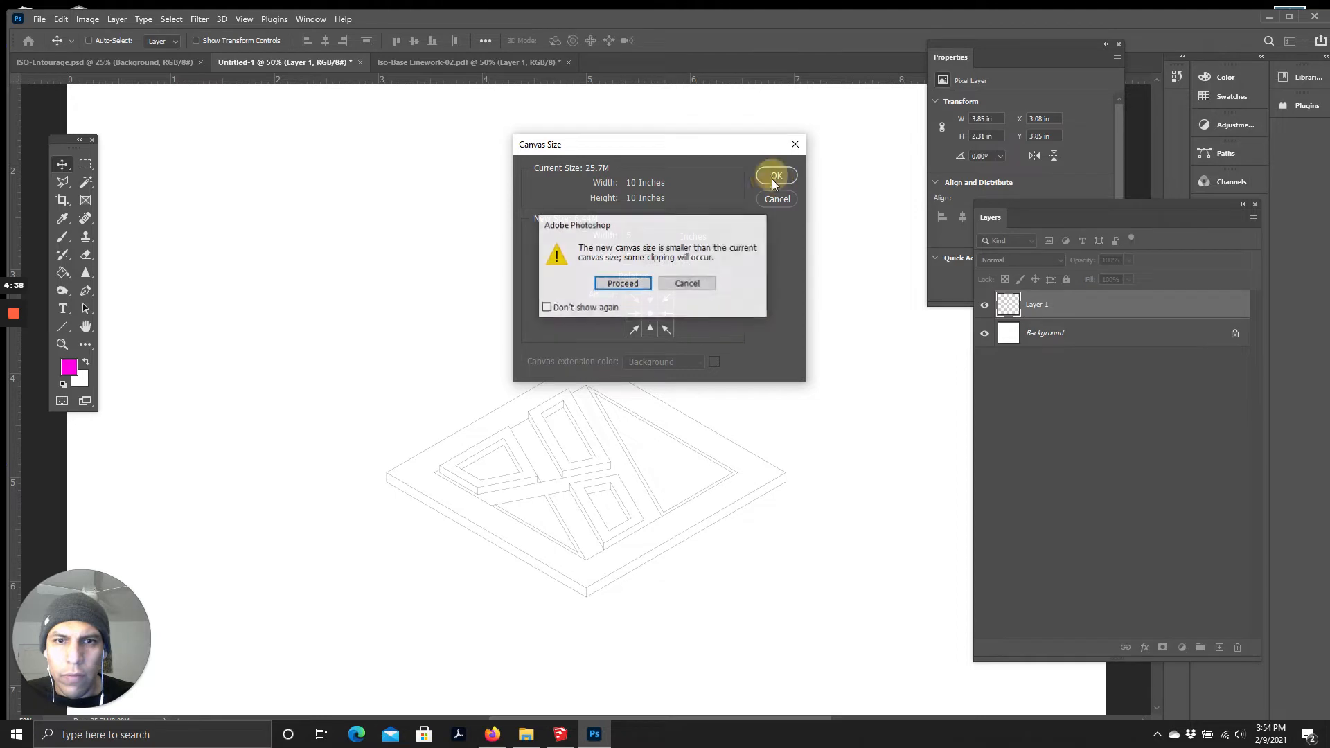
pyautogui.click(622, 284)
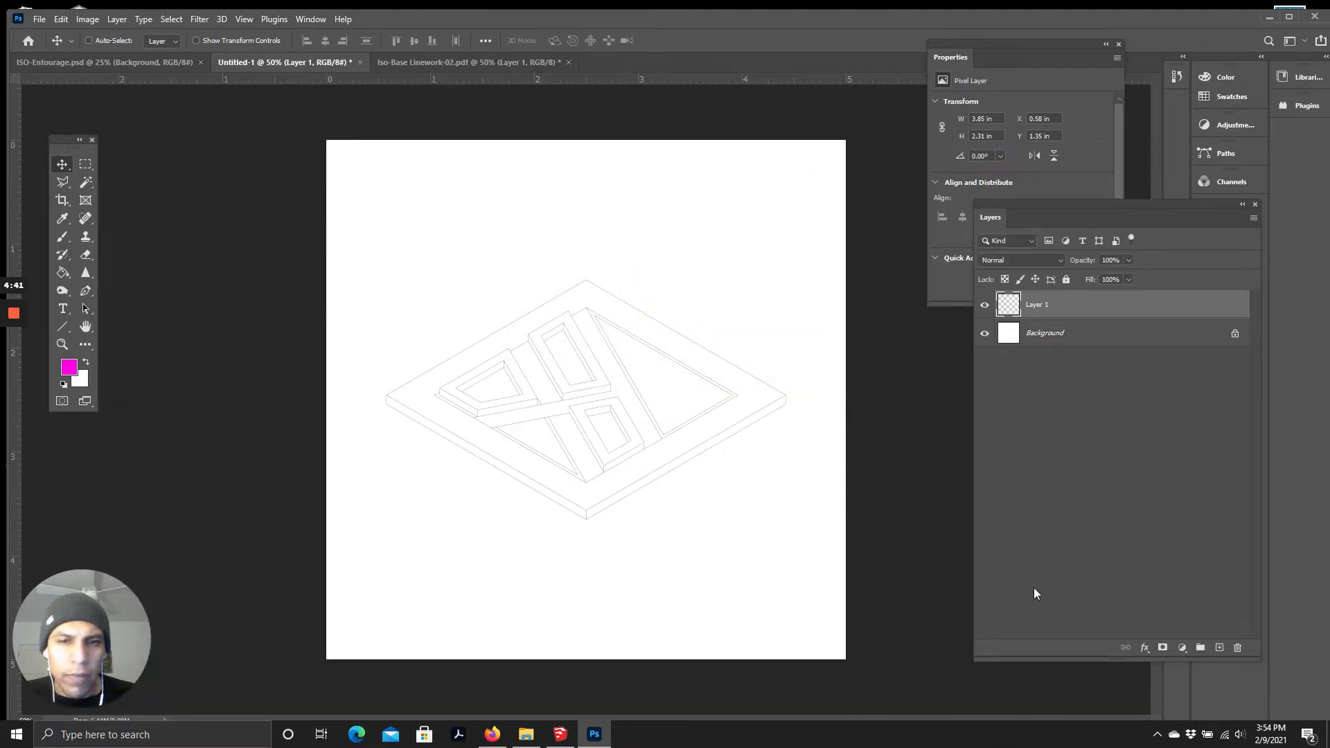
# Step: Rename the linework layer as Linework, then unlock the white background layer and name it Background
pyautogui.doubleClick(1039, 305)
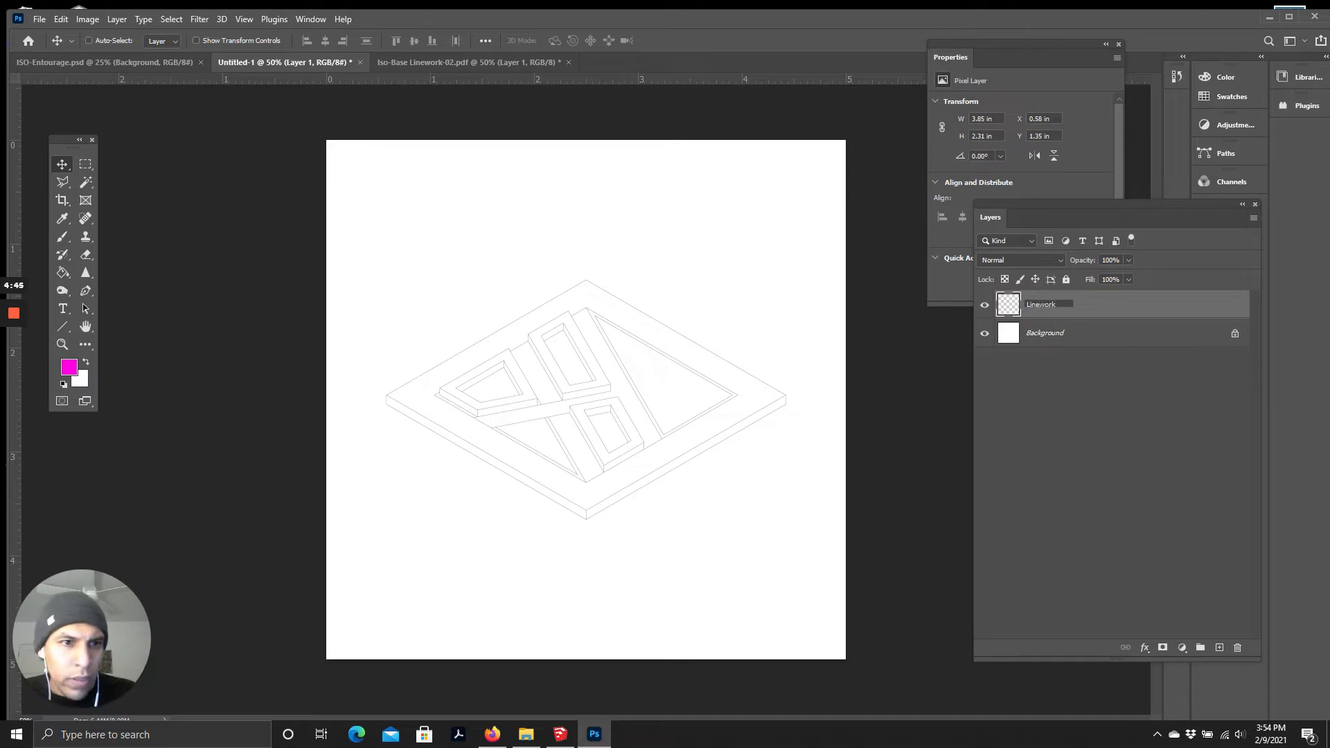
pyautogui.write('Linework')
pyautogui.doubleClick(1034, 333)
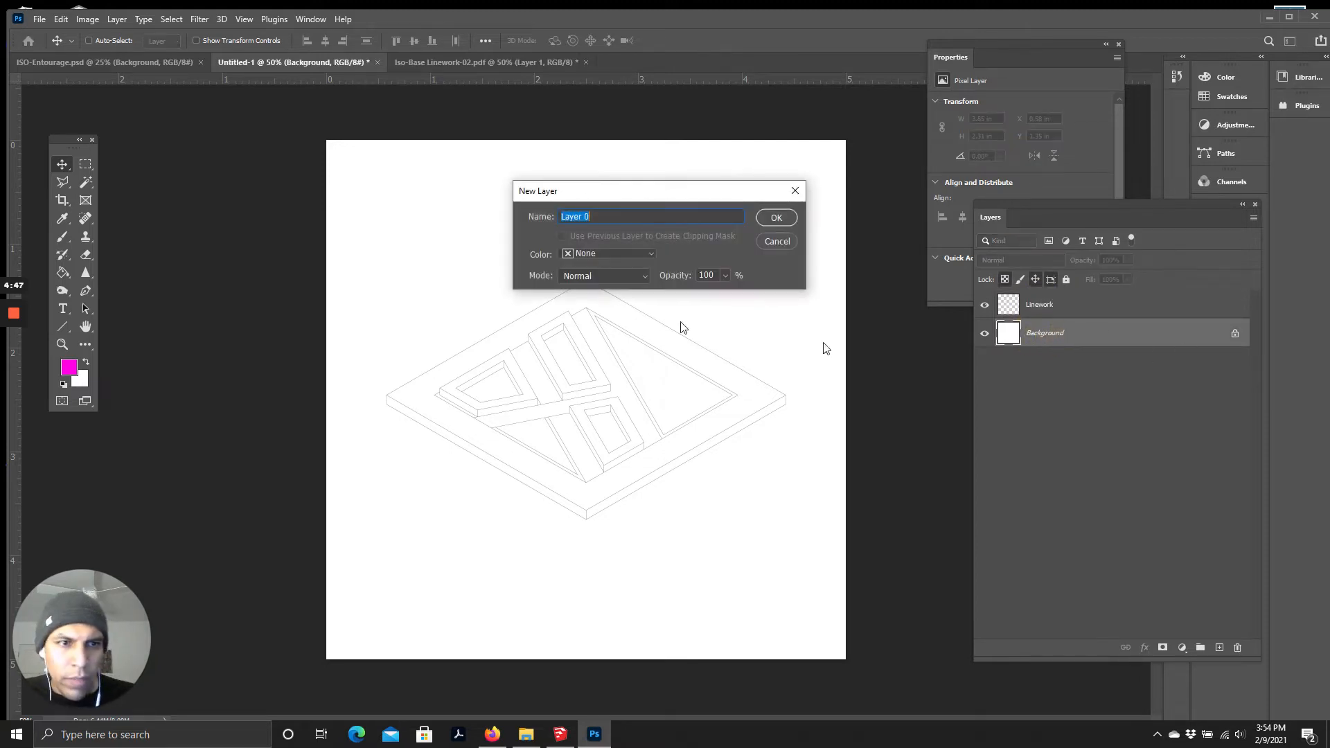
pyautogui.click(774, 246)
pyautogui.click(1232, 334)
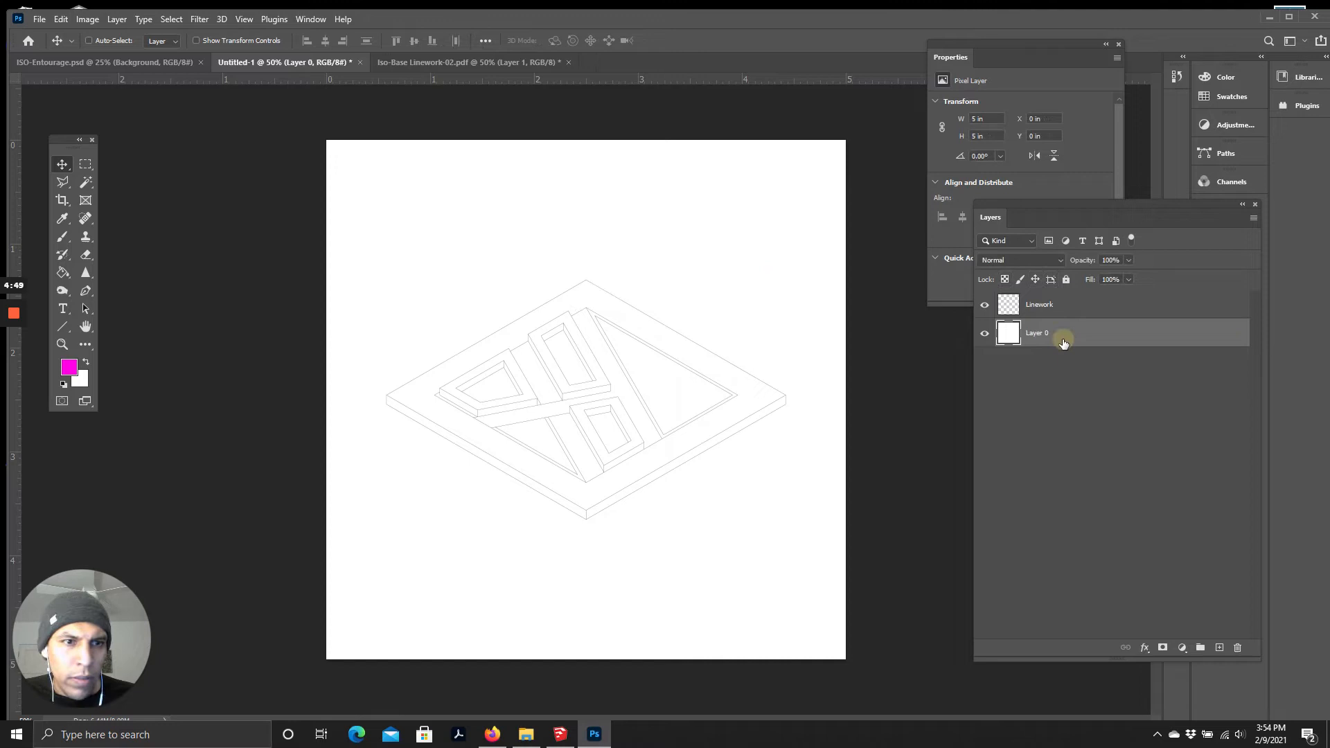
pyautogui.doubleClick(1043, 334)
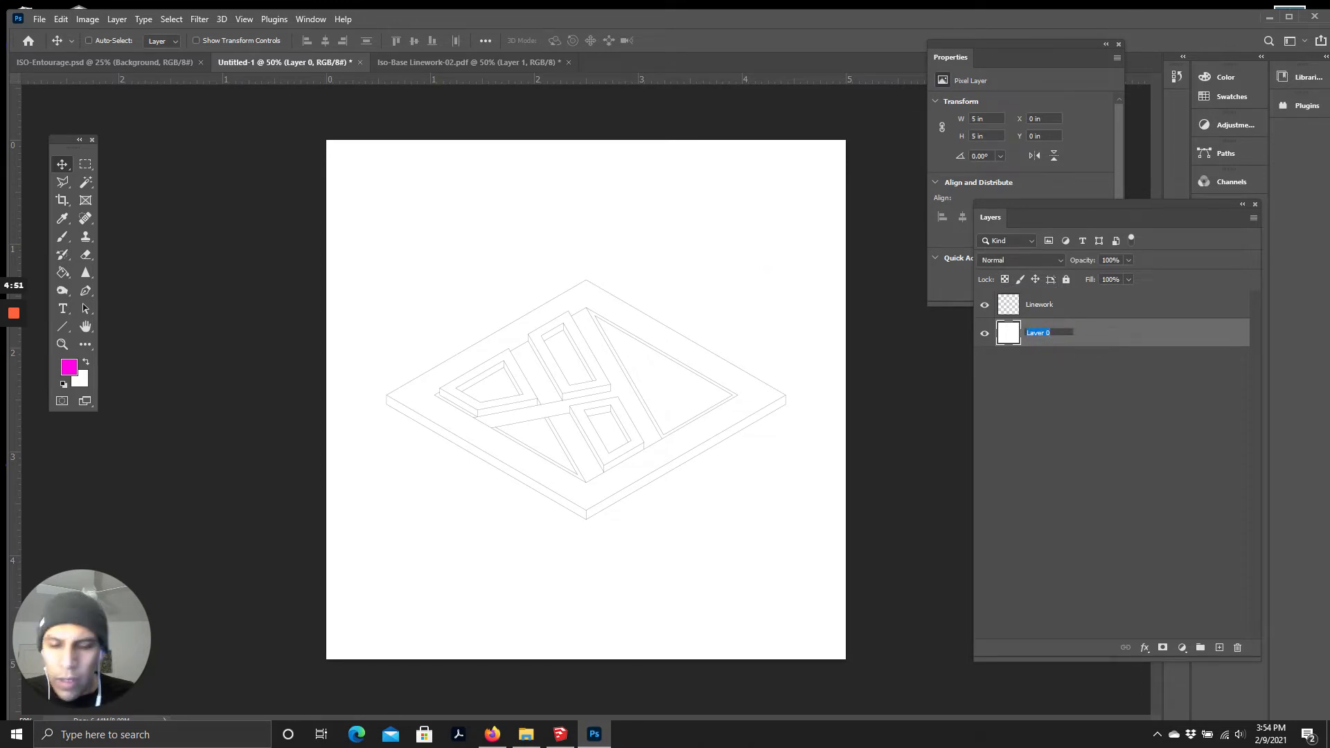
pyautogui.write('Background')
pyautogui.press('Return')
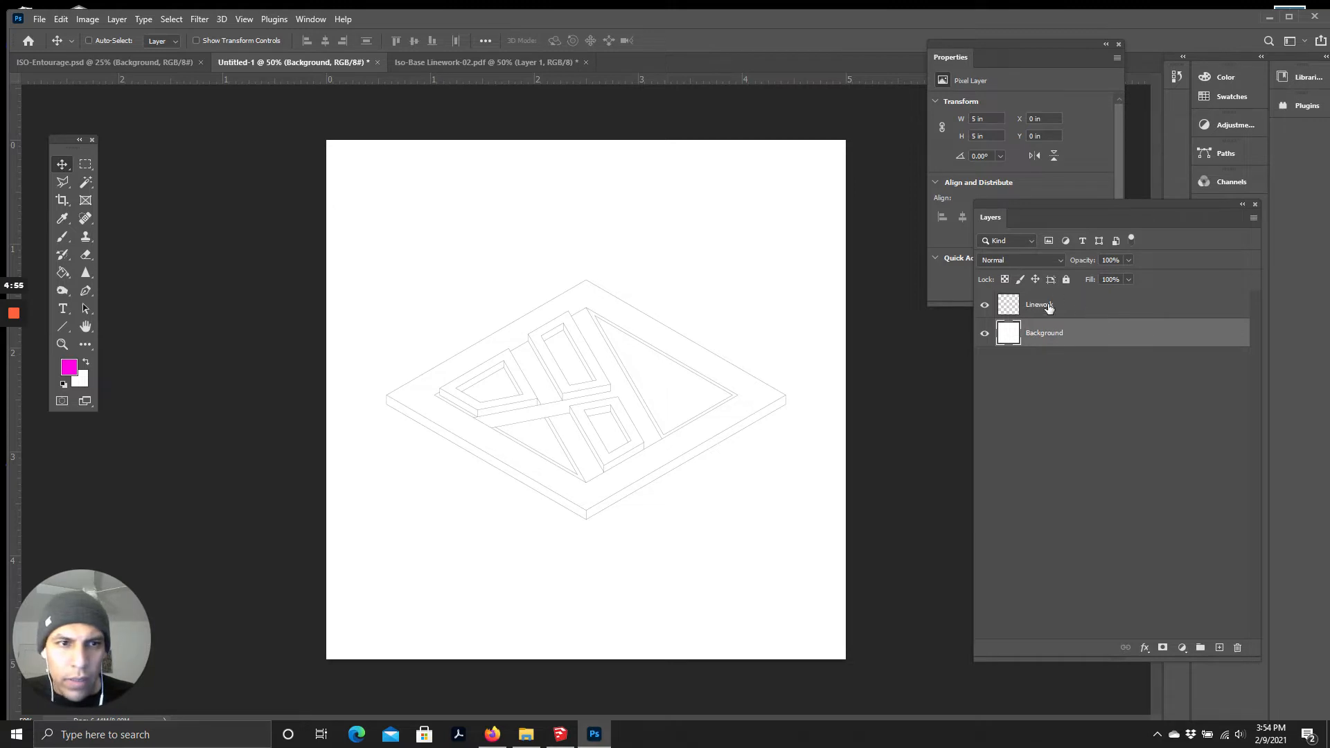
# Step: Select the Linework layer and toggle the visibility of the Linework and Background layers to check their contents
pyautogui.click(1049, 309)
pyautogui.click(985, 305)
pyautogui.click(984, 305)
pyautogui.click(986, 335)
pyautogui.click(985, 335)
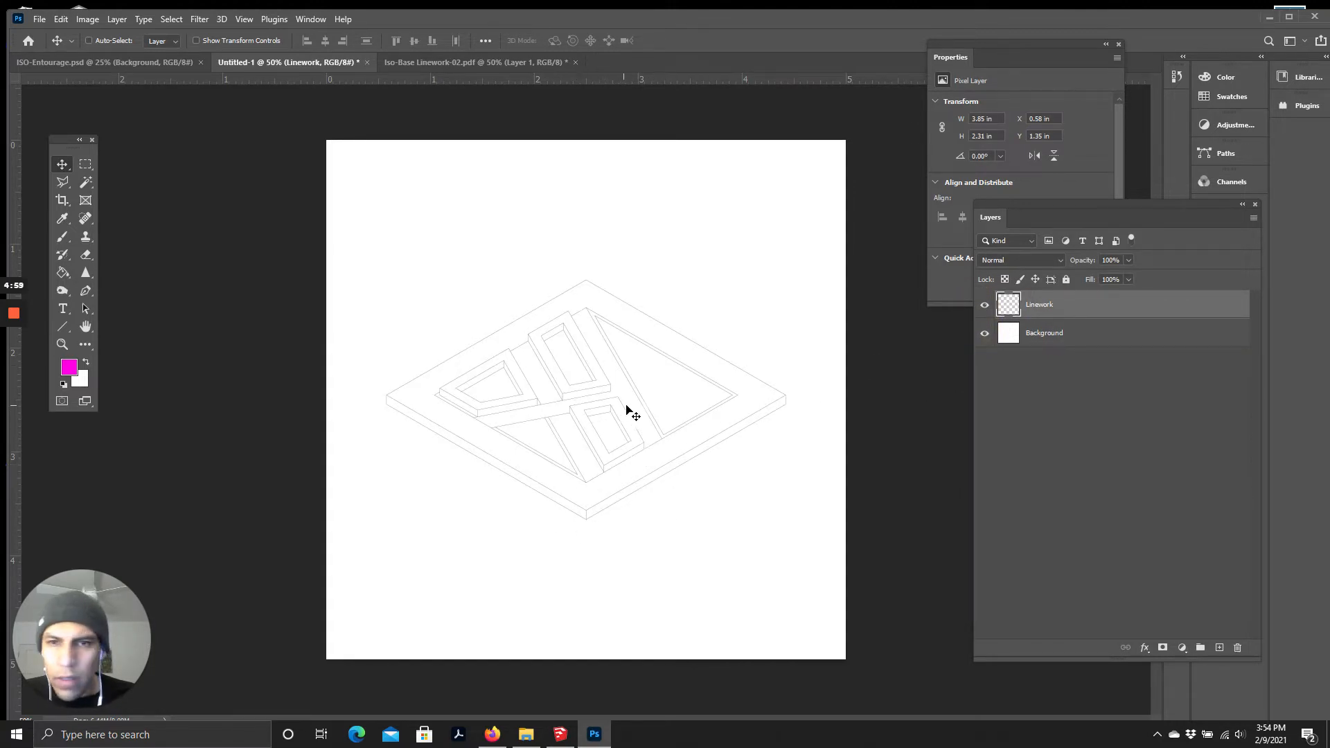
# Step: Examine the isometric linework up close and reselect the Linework layer
pyautogui.moveTo(636, 407)
pyautogui.mouseDown()
pyautogui.moveTo(663, 452)
pyautogui.moveTo(672, 411)
pyautogui.mouseUp()
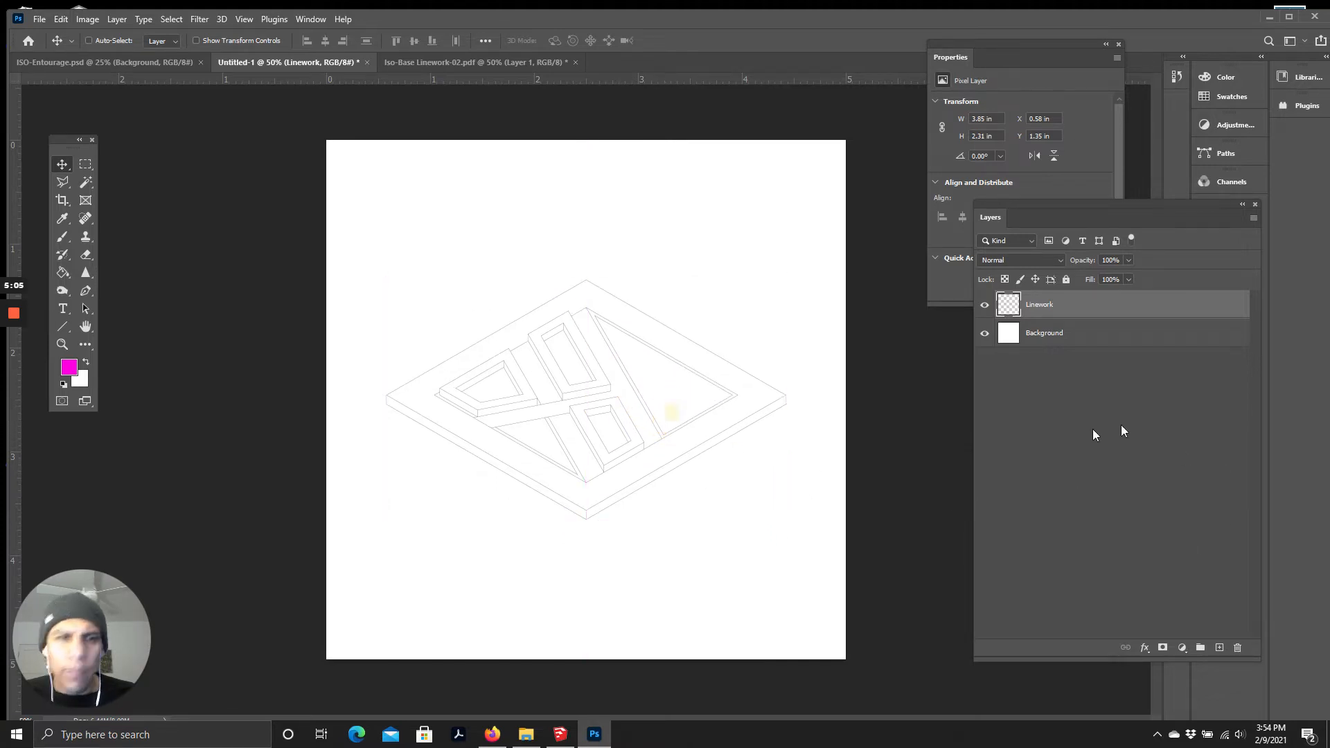
pyautogui.click(1120, 428)
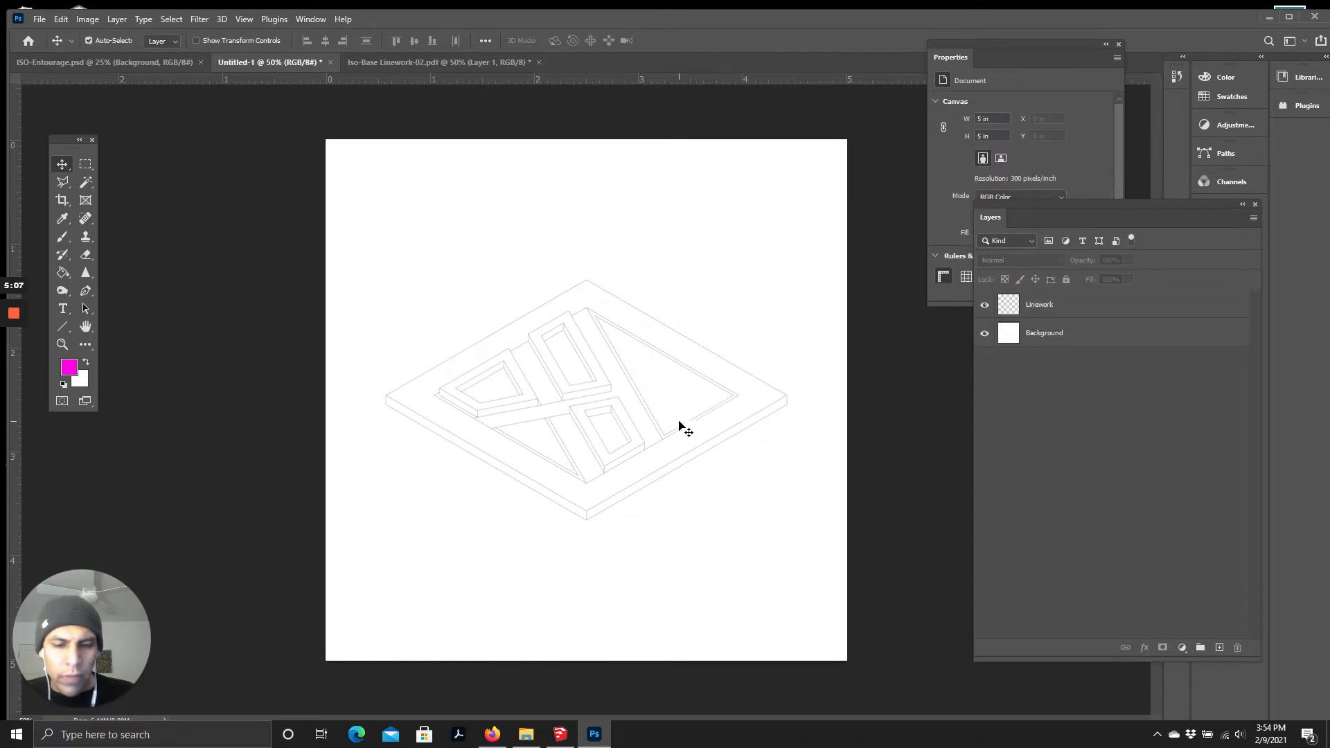
pyautogui.hotkey('ctrl', '+')
pyautogui.scroll(1, 472, 363)
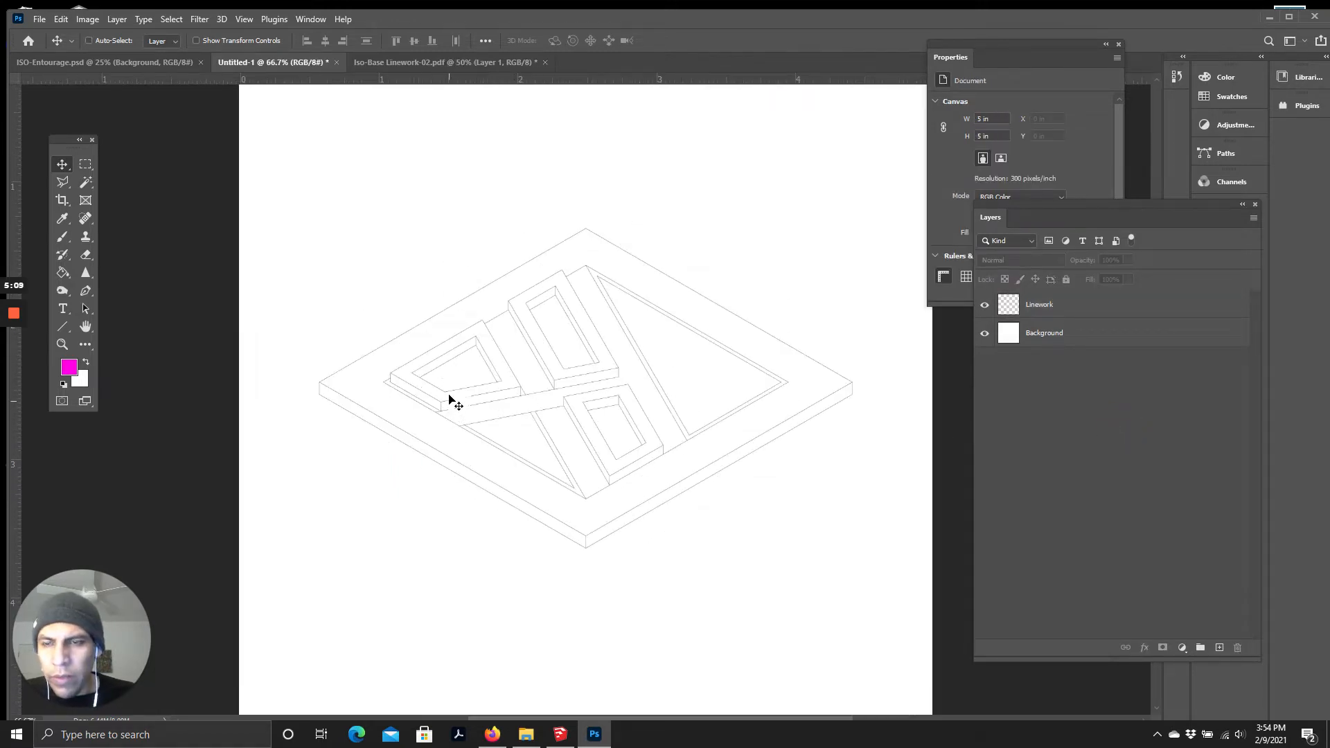
pyautogui.scroll(-1, 707, 306)
pyautogui.scroll(2, 460, 356)
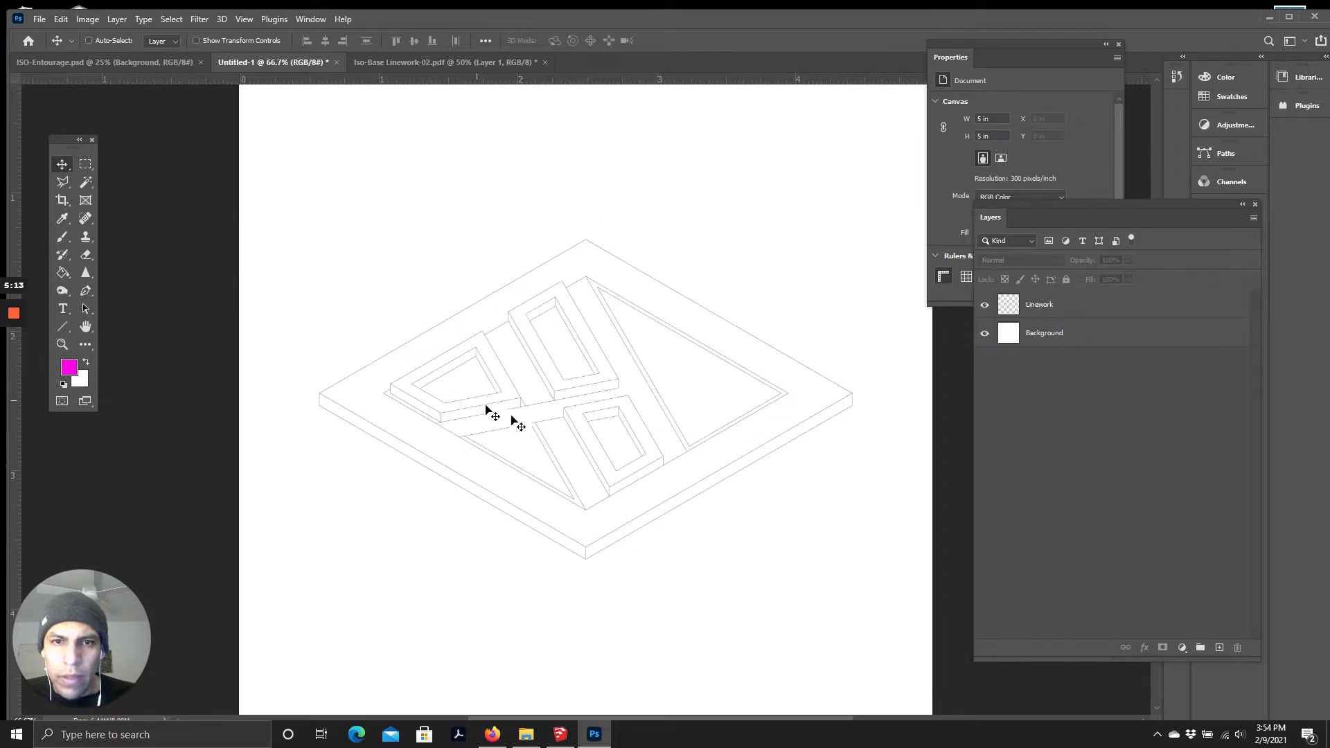
pyautogui.scroll(-1, 621, 425)
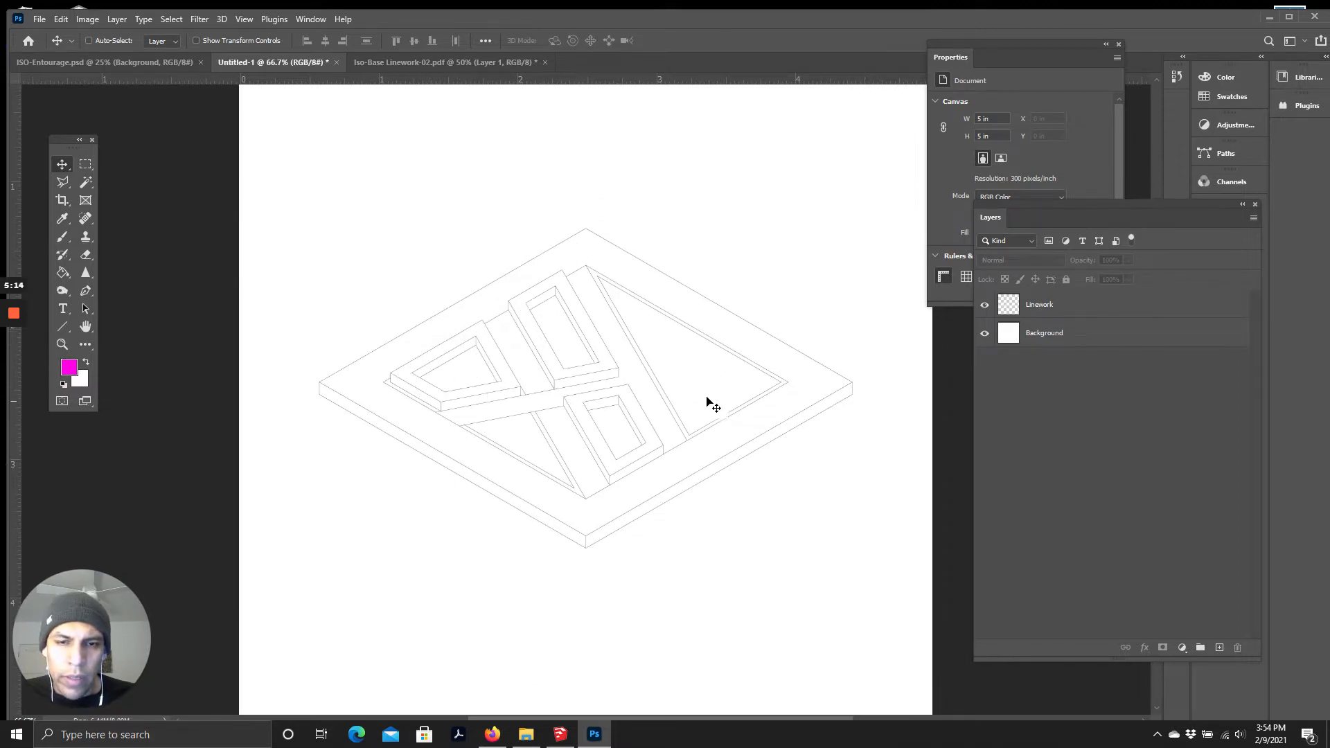
pyautogui.click(1041, 306)
pyautogui.scroll(-2, 575, 389)
pyautogui.scroll(1, 573, 390)
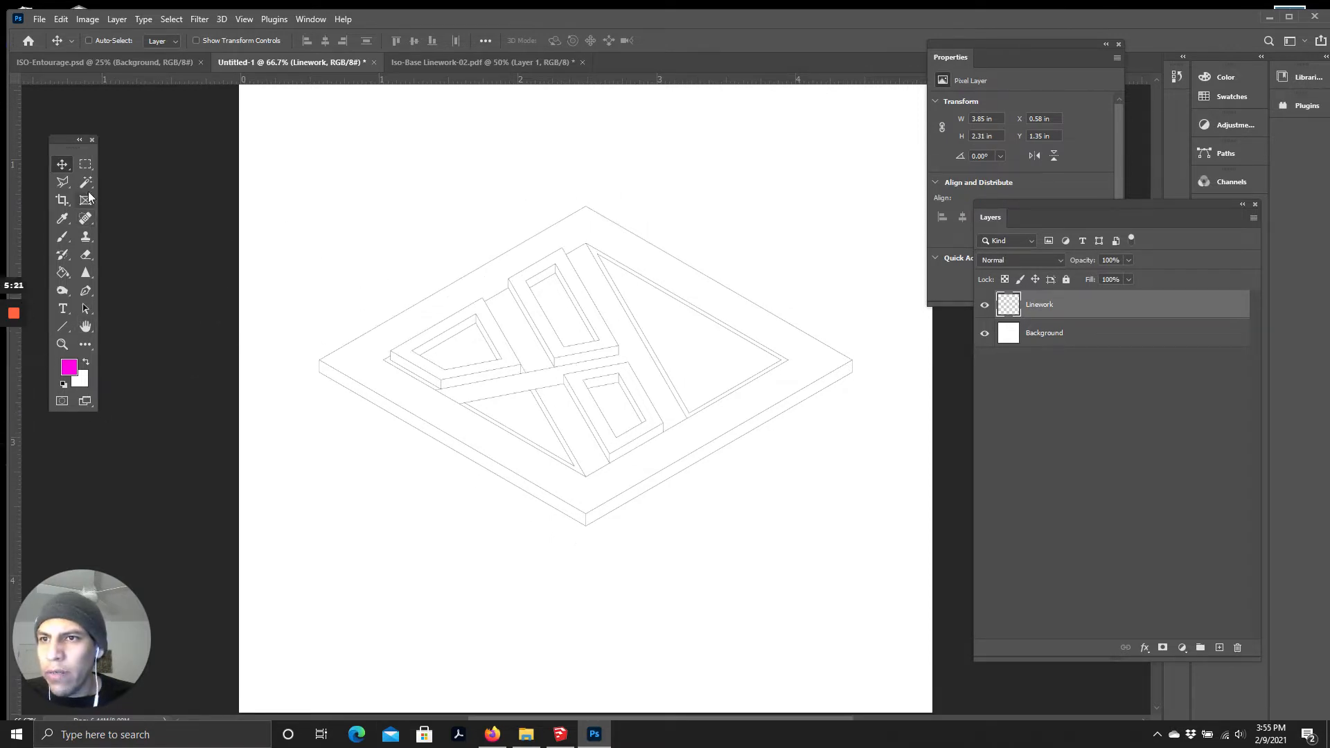
# Step: Switch to Firefox and run a Google image search for "grass texture seamless"
pyautogui.click(493, 735)
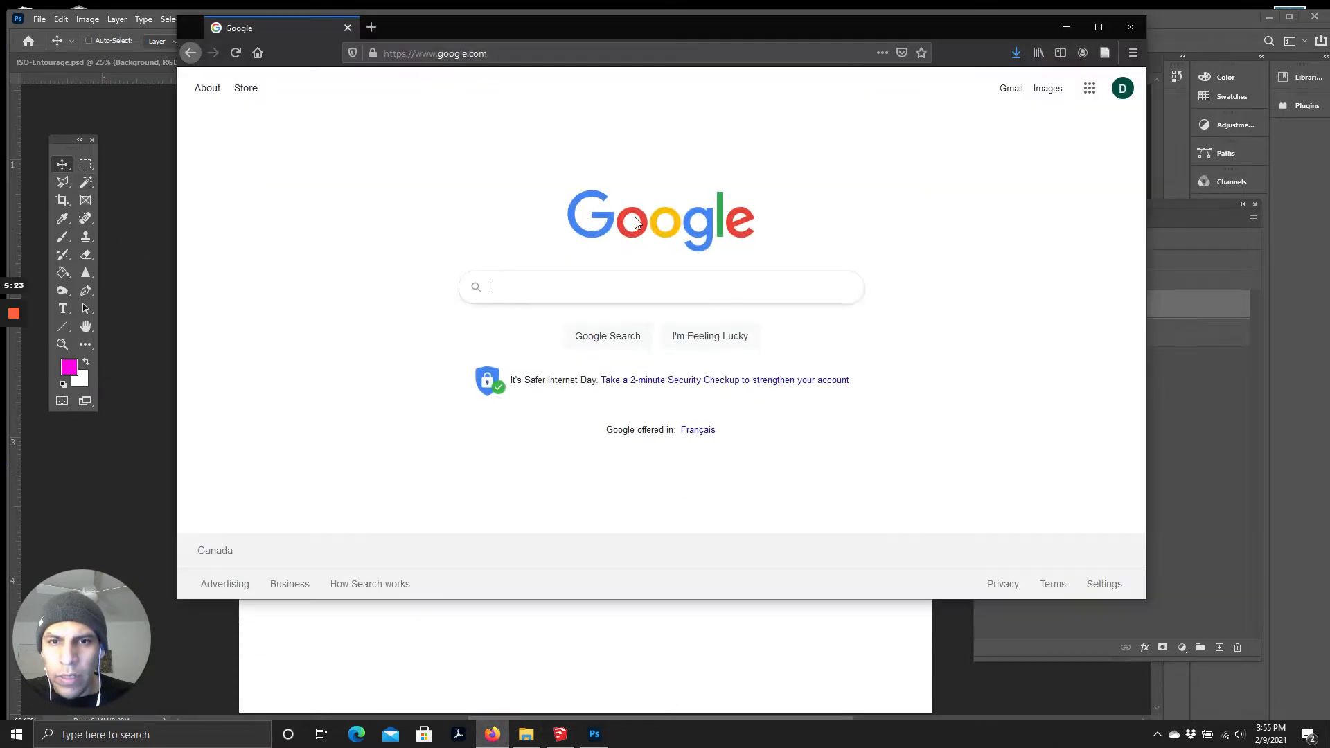
pyautogui.write('grass')
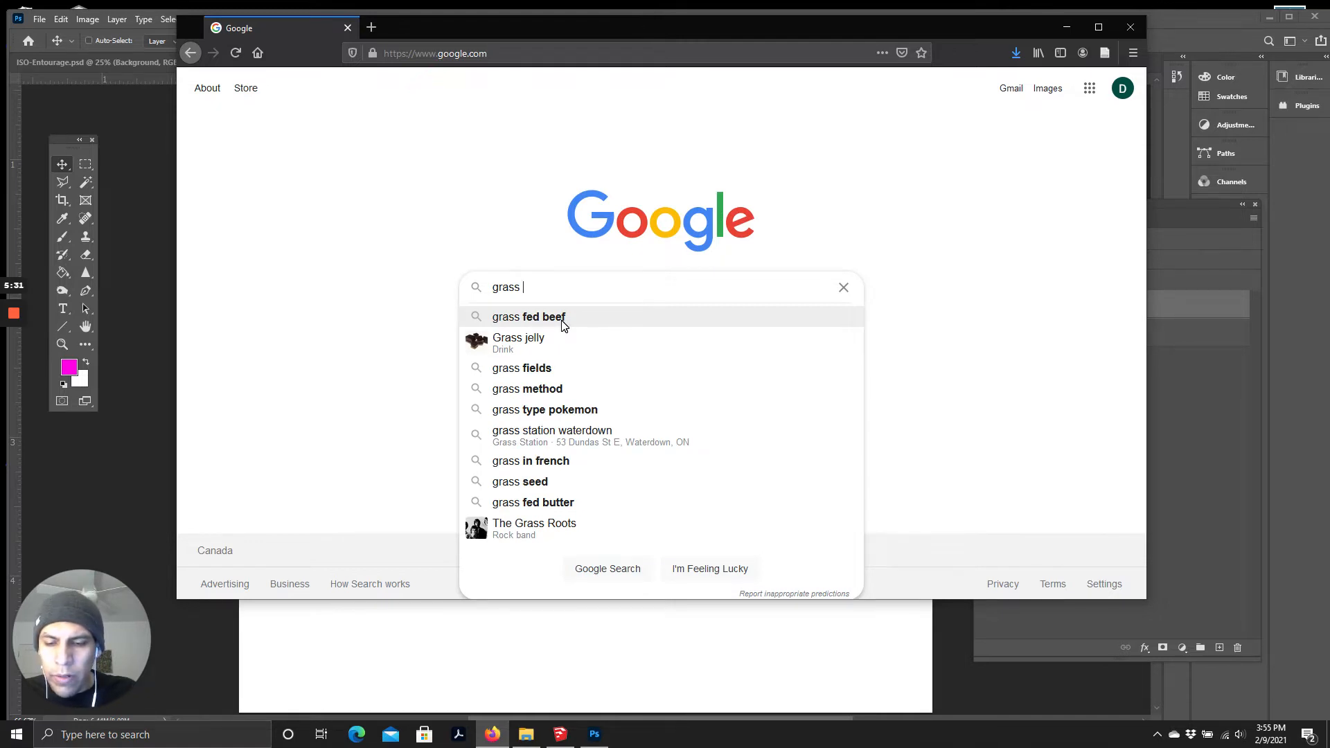
pyautogui.write('texture')
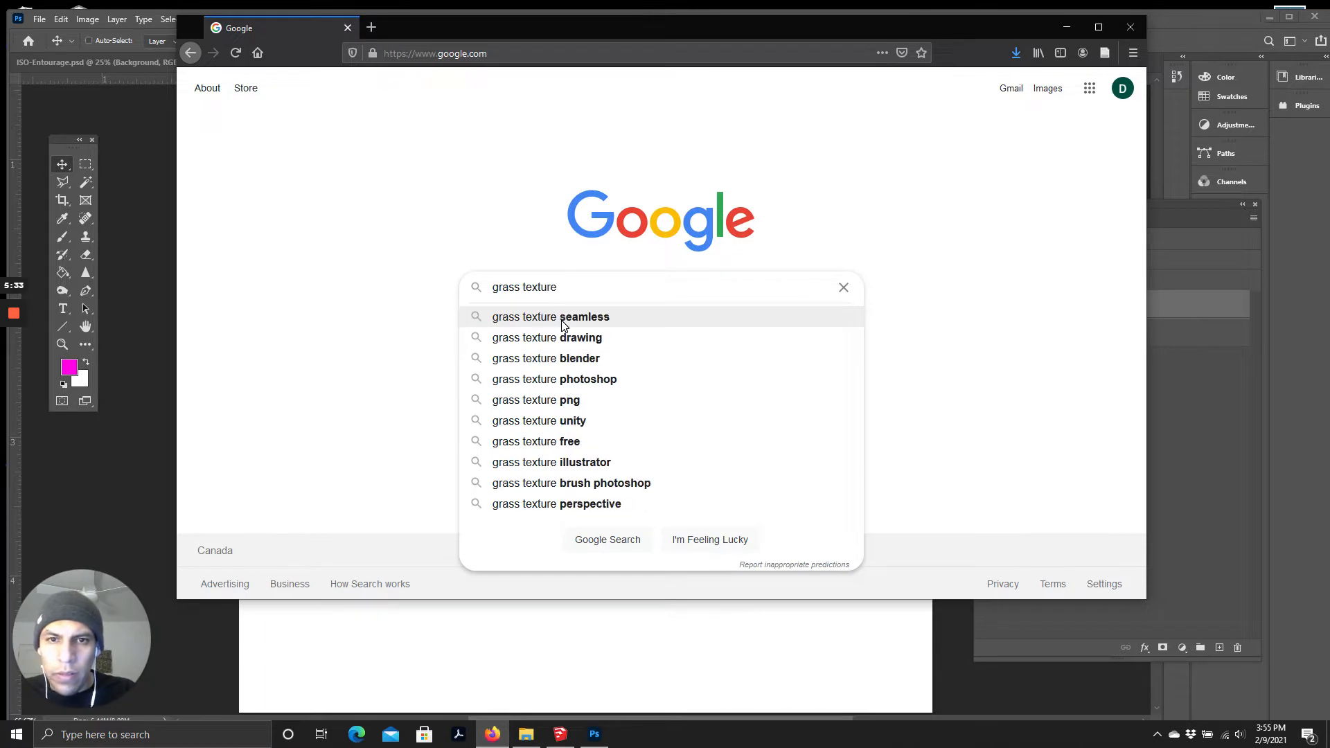
pyautogui.click(562, 323)
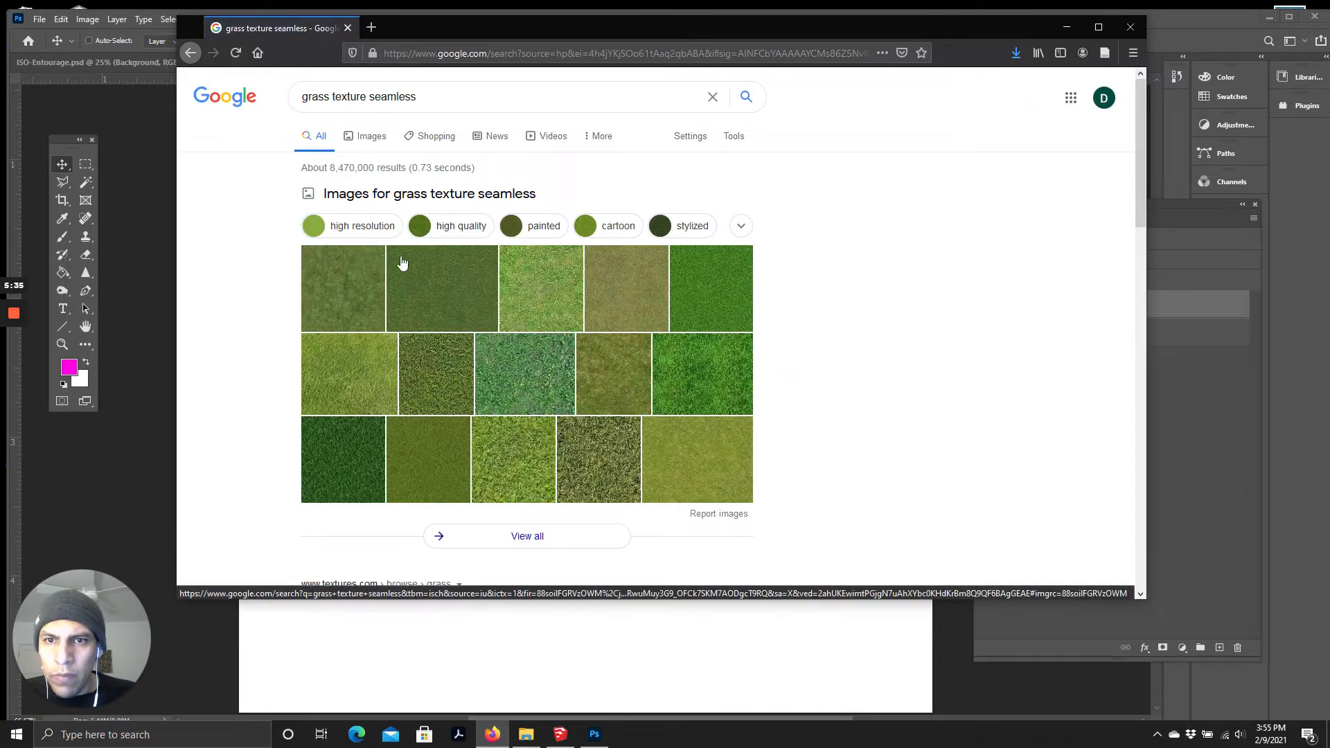
pyautogui.click(368, 138)
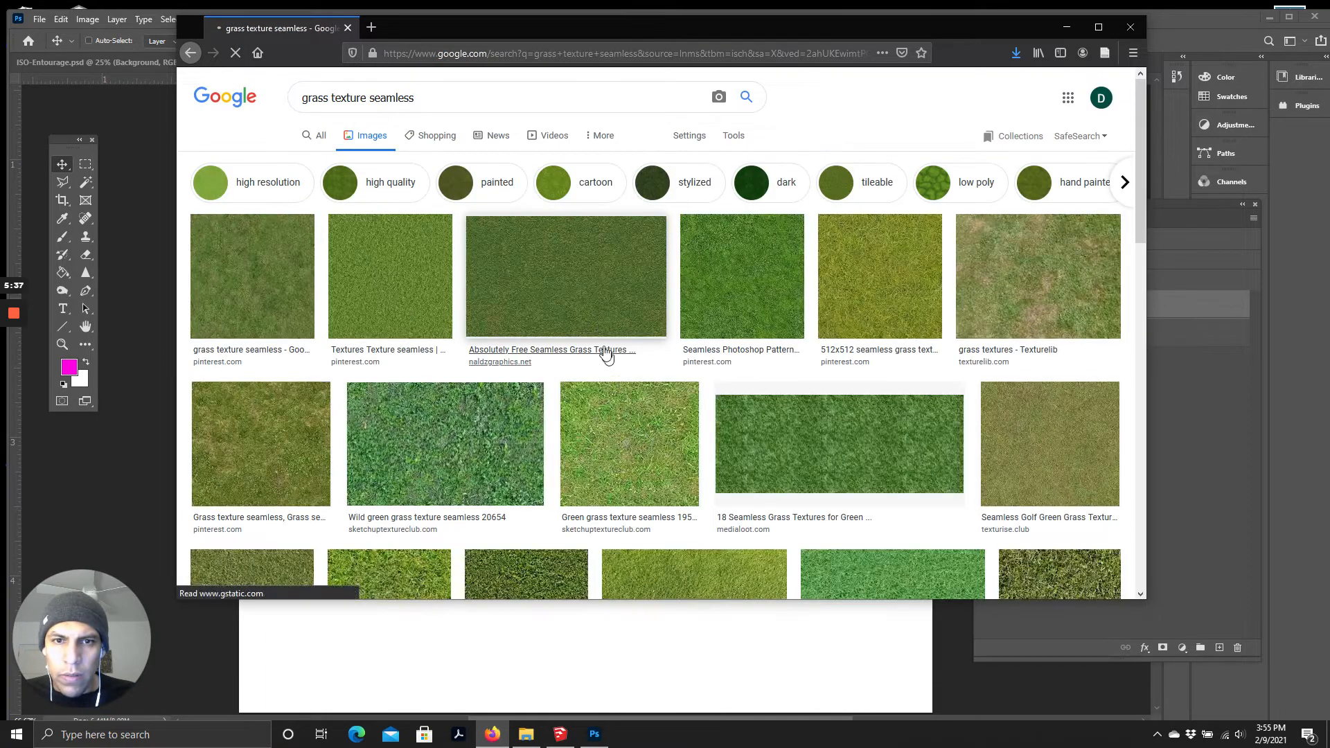
# Step: Browse the seamless grass texture image results for a suitable lawn texture
pyautogui.scroll(-3, 602, 335)
pyautogui.scroll(-8, 646, 455)
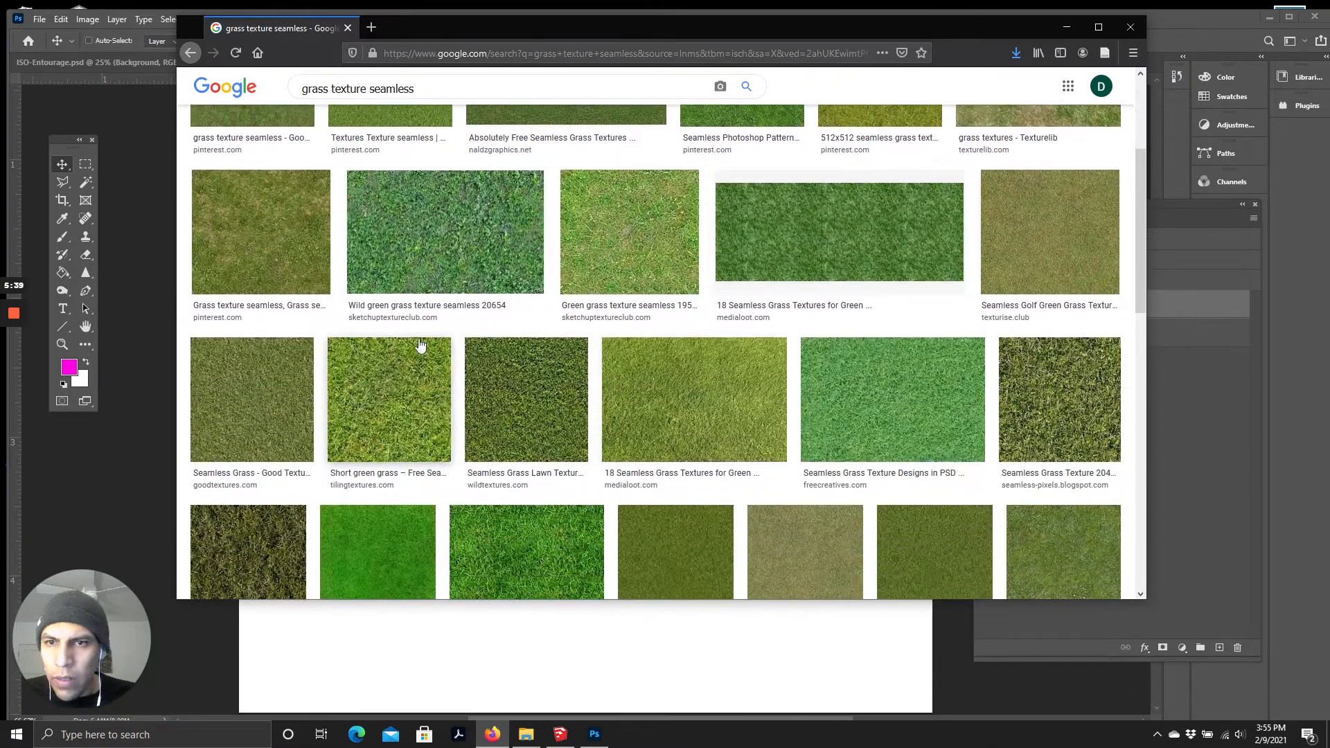
pyautogui.scroll(4, 628, 346)
pyautogui.scroll(-7, 627, 345)
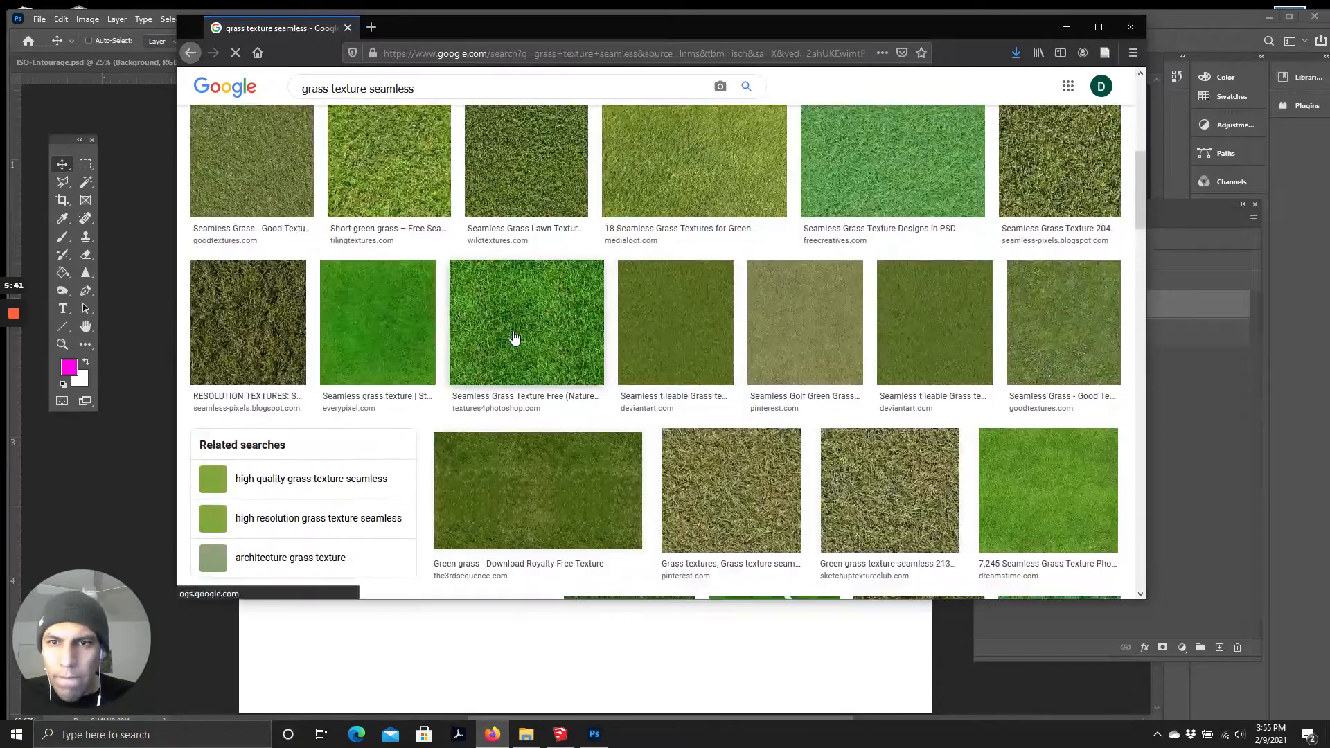
pyautogui.scroll(-15, 528, 356)
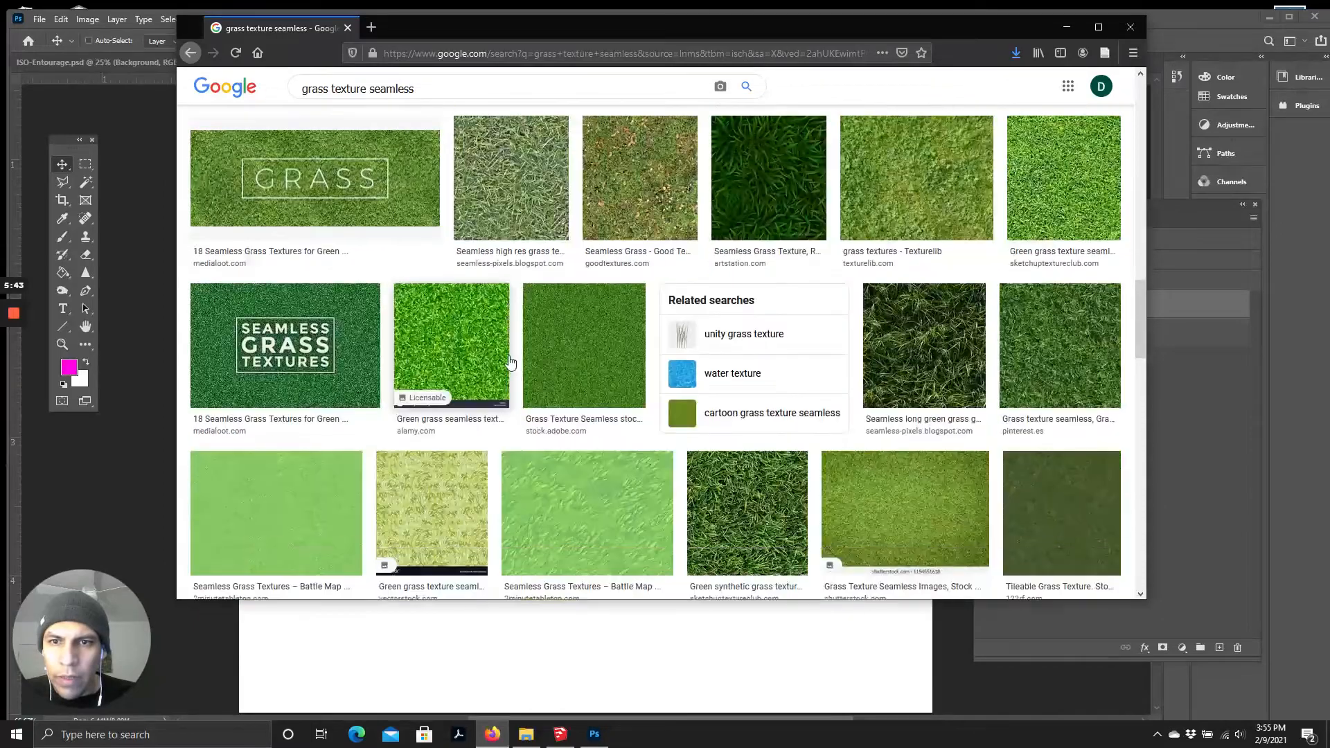
pyautogui.scroll(-2, 594, 381)
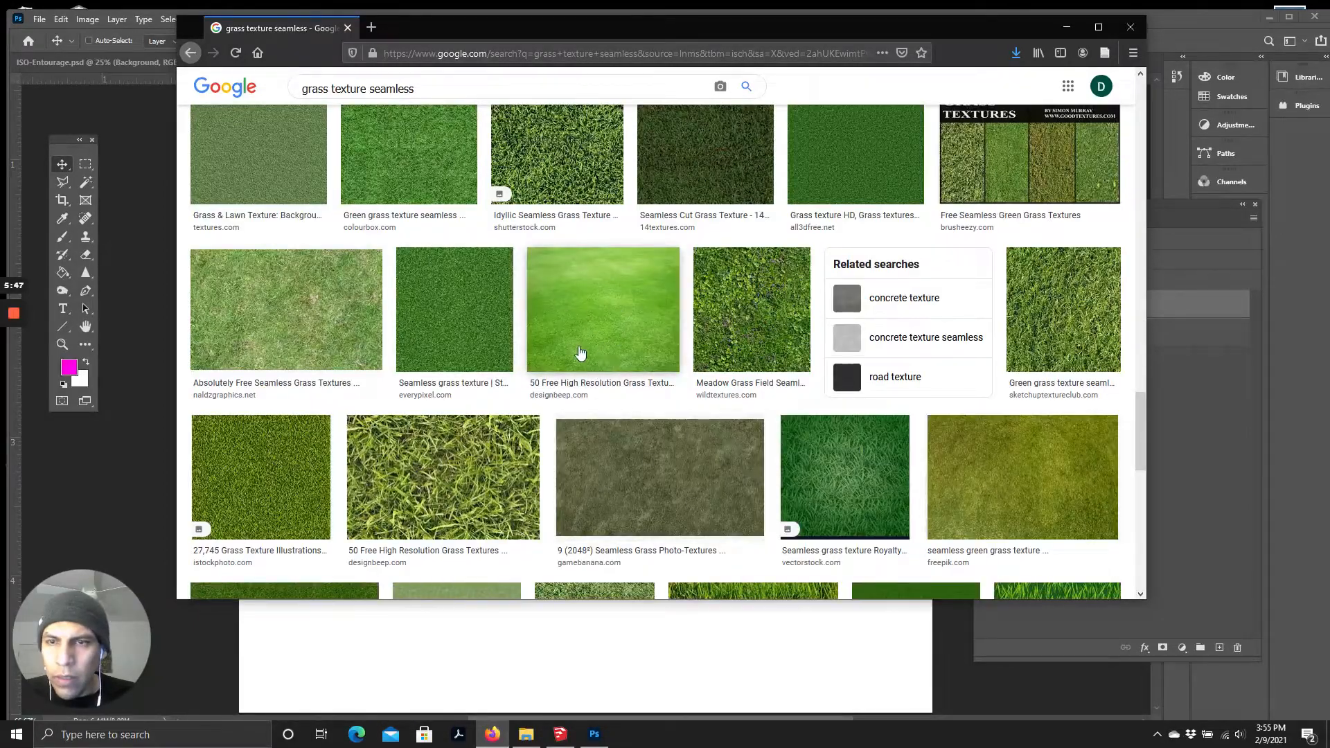
pyautogui.scroll(-3, 619, 311)
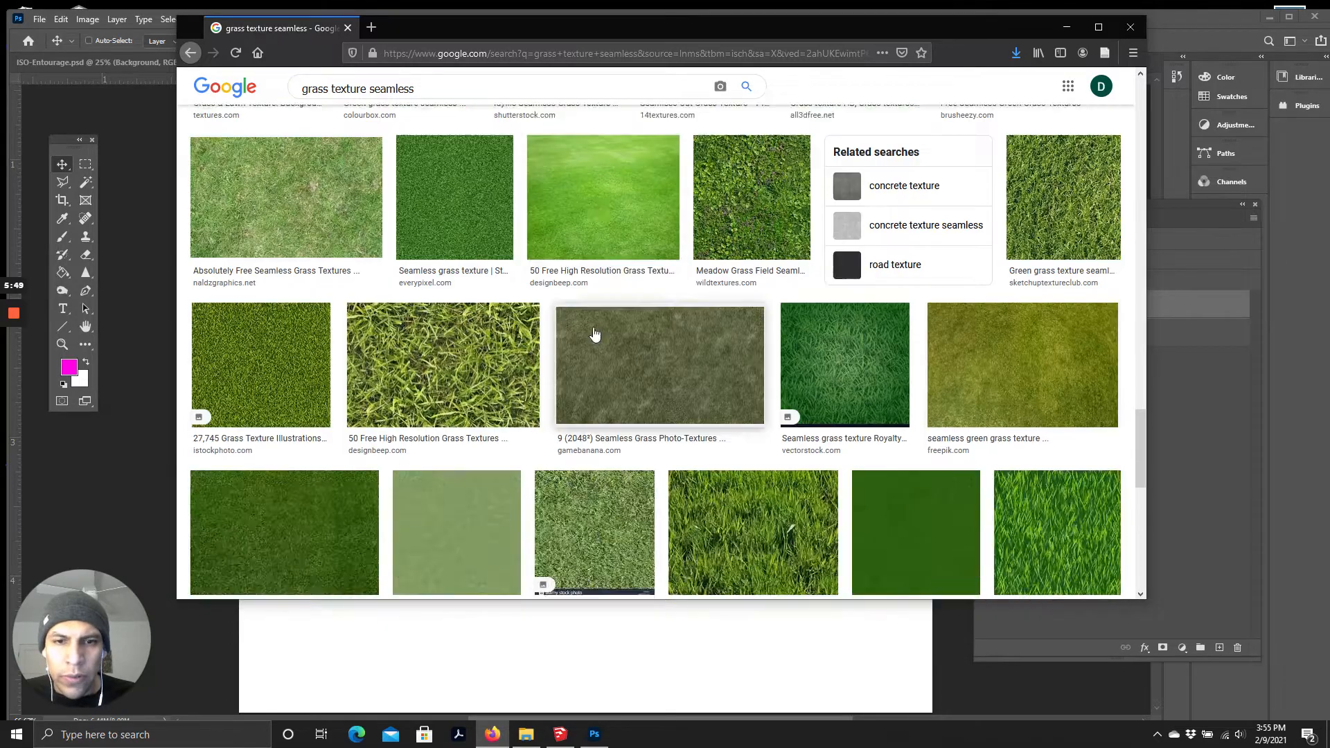
pyautogui.scroll(3, 616, 316)
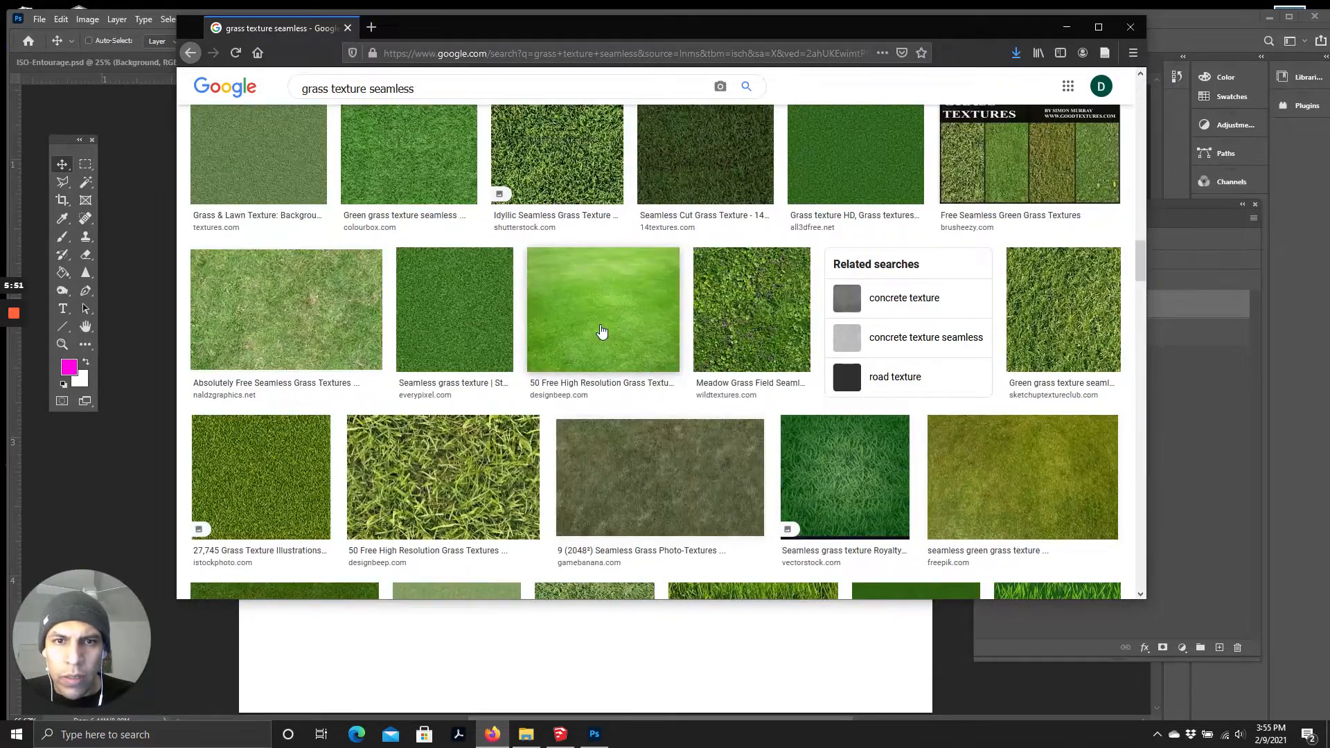
pyautogui.scroll(-6, 611, 350)
pyautogui.scroll(8, 620, 367)
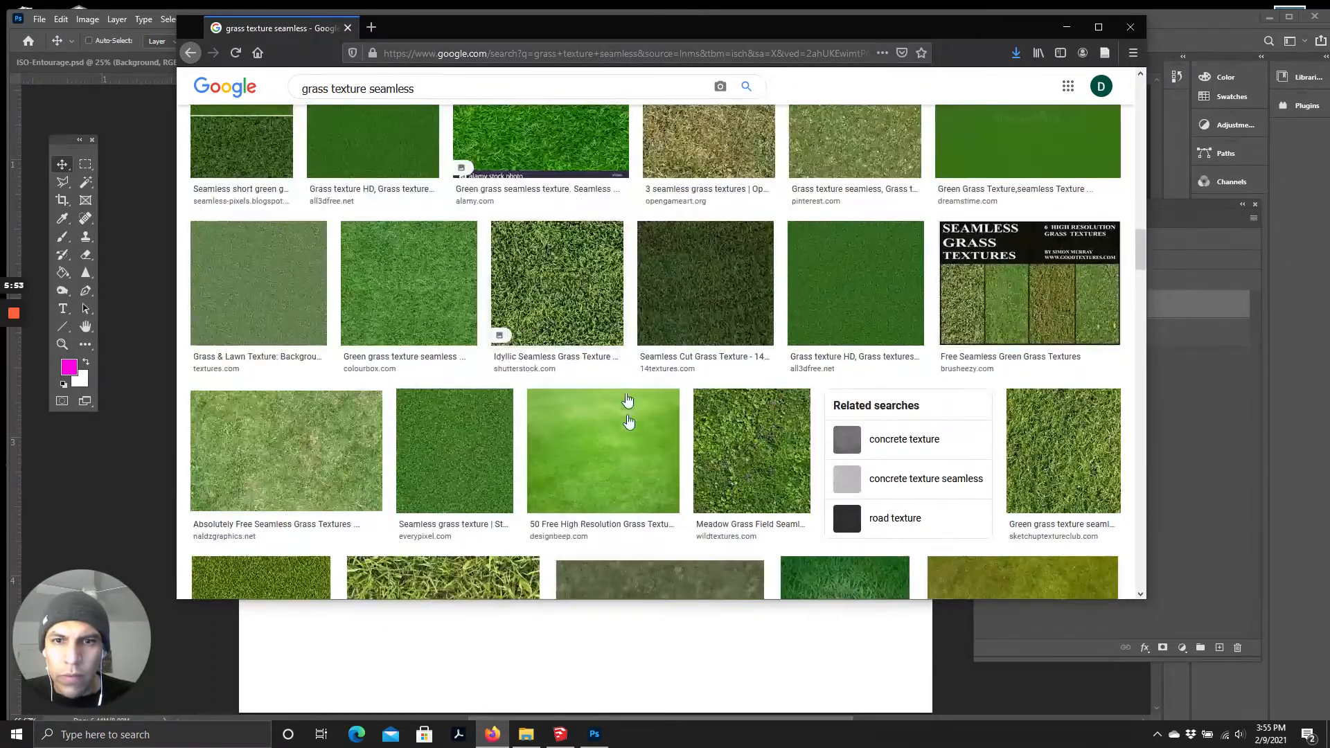
# Step: Bring the bright green lawn image from designbeep.com into the Photoshop linework document and place it over the large triangular area
pyautogui.rightClick(577, 431)
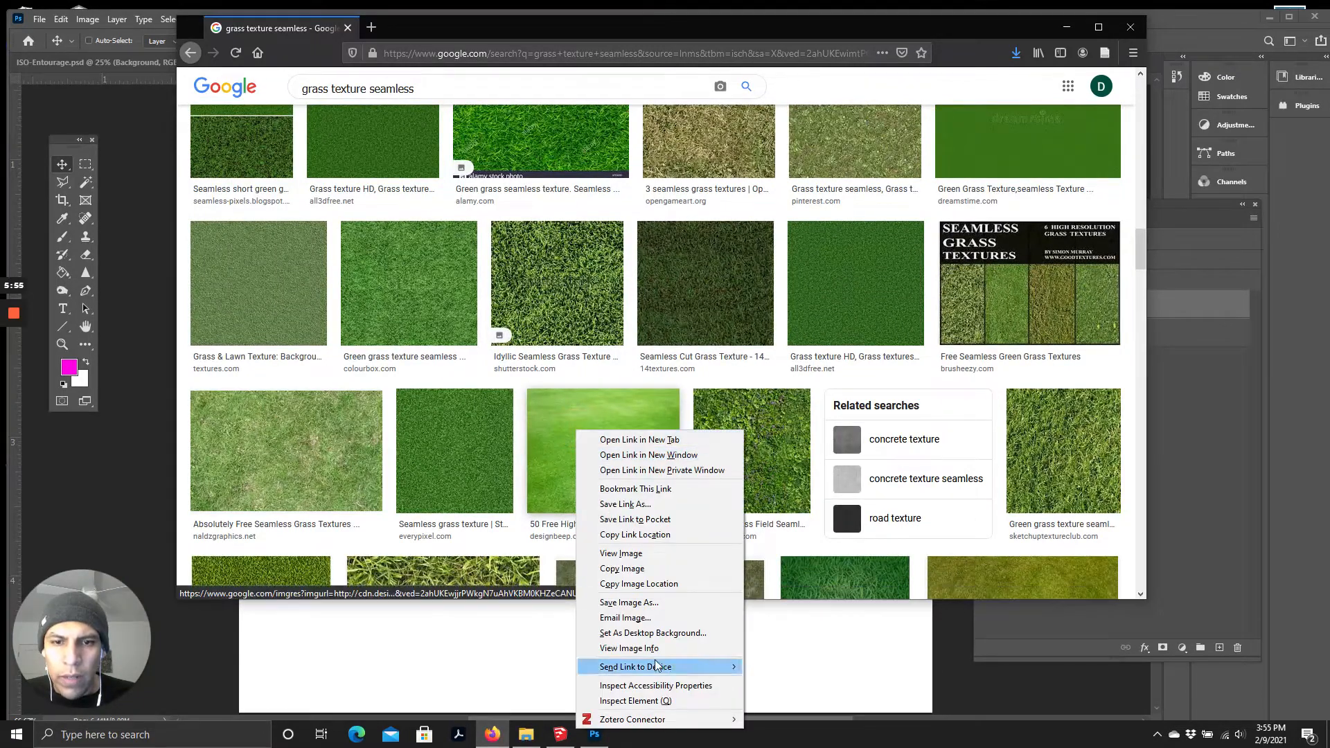
pyautogui.moveTo(583, 417); pyautogui.dragTo(98, 444)
pyautogui.moveTo(775, 294); pyautogui.dragTo(754, 404)
pyautogui.hotkey('ctrl', '+')
pyautogui.moveTo(828, 454); pyautogui.dragTo(805, 426)
# Step: Try enlarging the lawn image to about 200%, about 1.73 by 1.3 inches, and undo the scaling
pyautogui.hotkey('ctrl', 't')
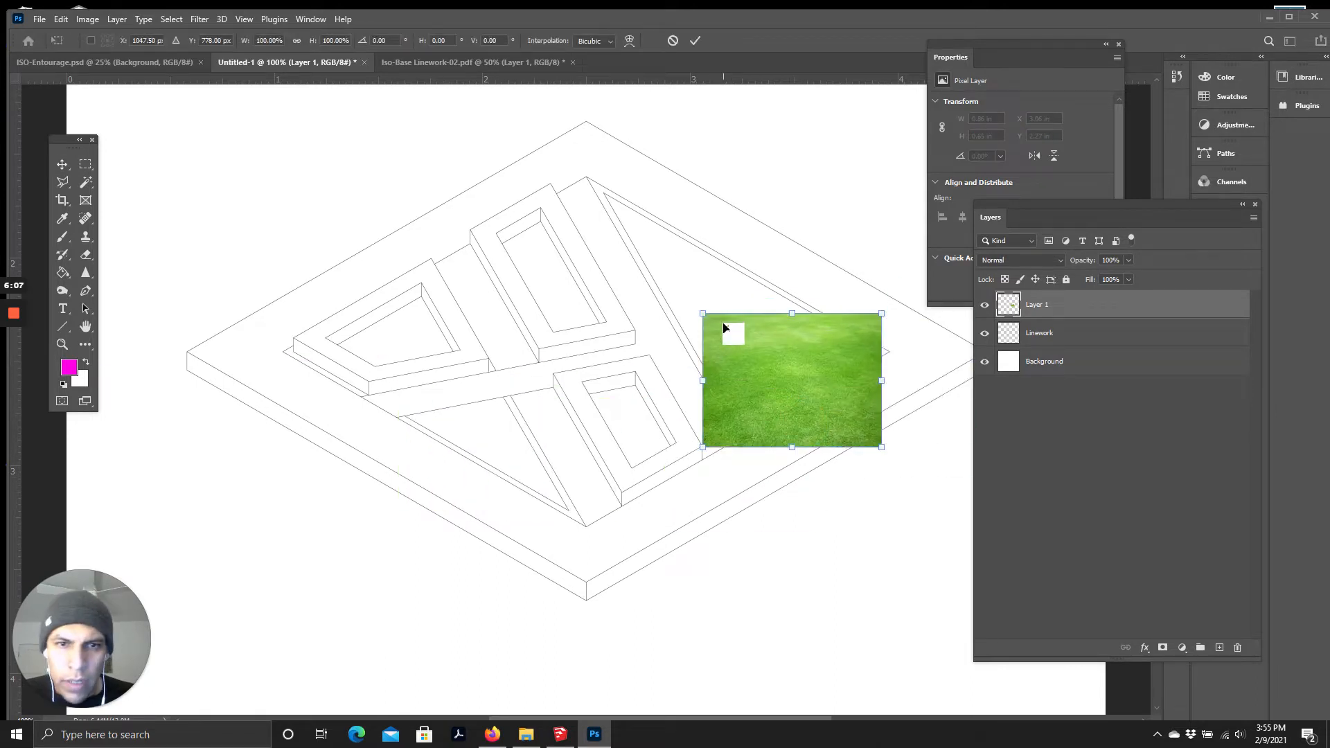
pyautogui.moveTo(701, 315); pyautogui.dragTo(548, 131)
pyautogui.moveTo(802, 356); pyautogui.dragTo(861, 378)
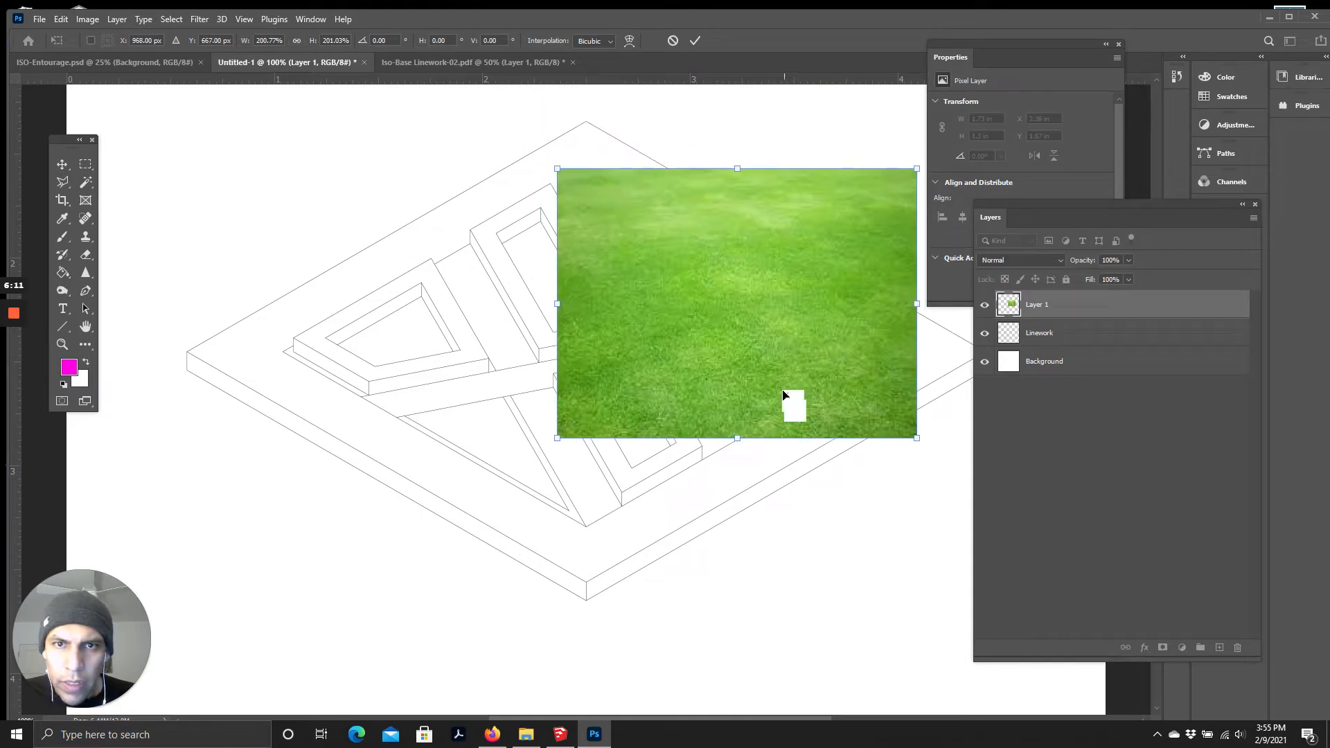
pyautogui.click(694, 41)
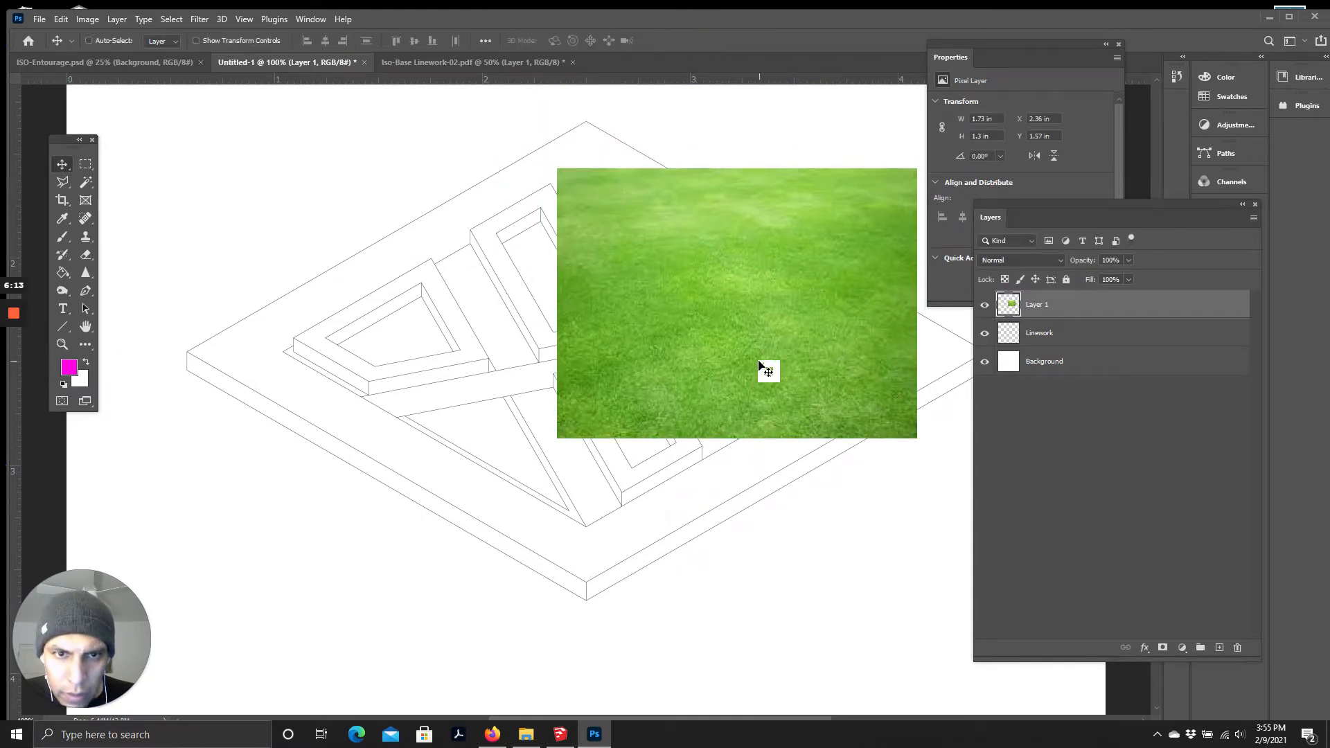
pyautogui.hotkey('ctrl', 'z')
# Step: Move the lawn image over the lower middle of the site and marquee-select a square about 0.46 by 0.46 inches on it
pyautogui.moveTo(801, 396); pyautogui.dragTo(633, 430)
pyautogui.hotkey('ctrl', '+')
pyautogui.hotkey('ctrl', '+')
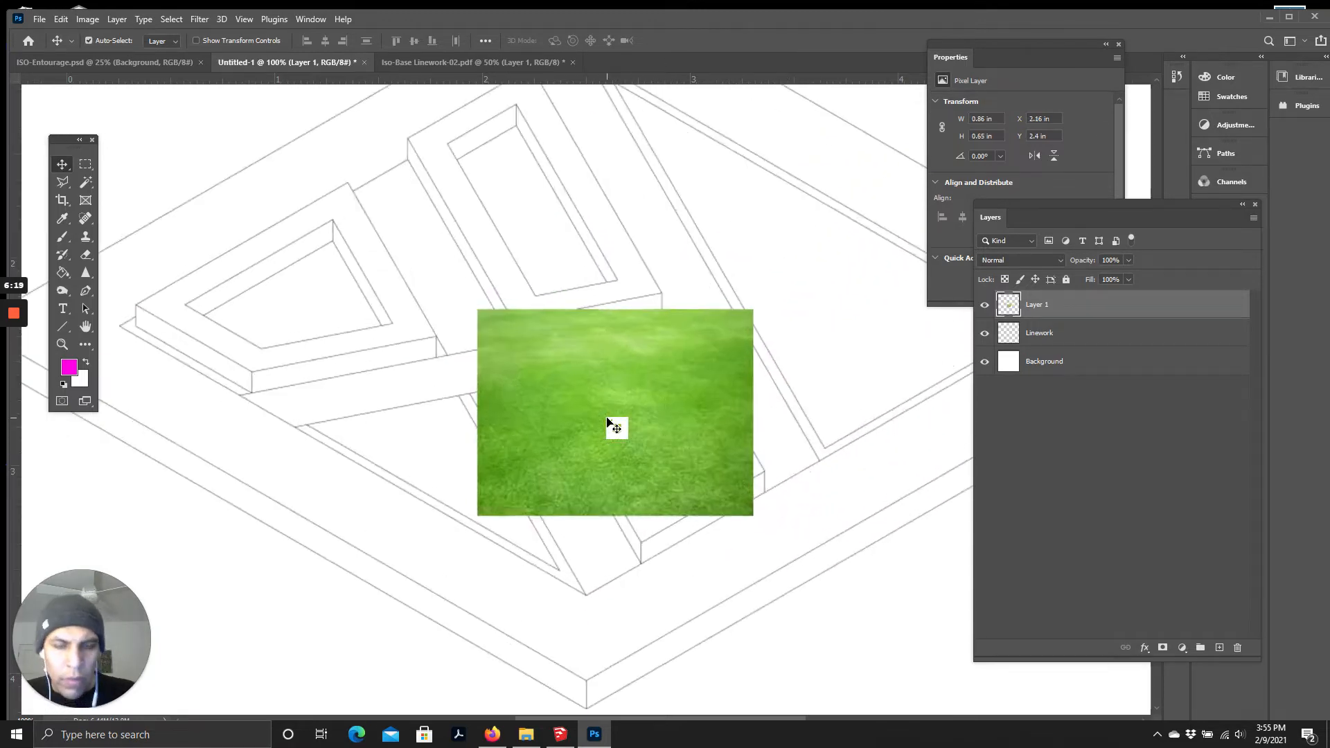
pyautogui.click(86, 165)
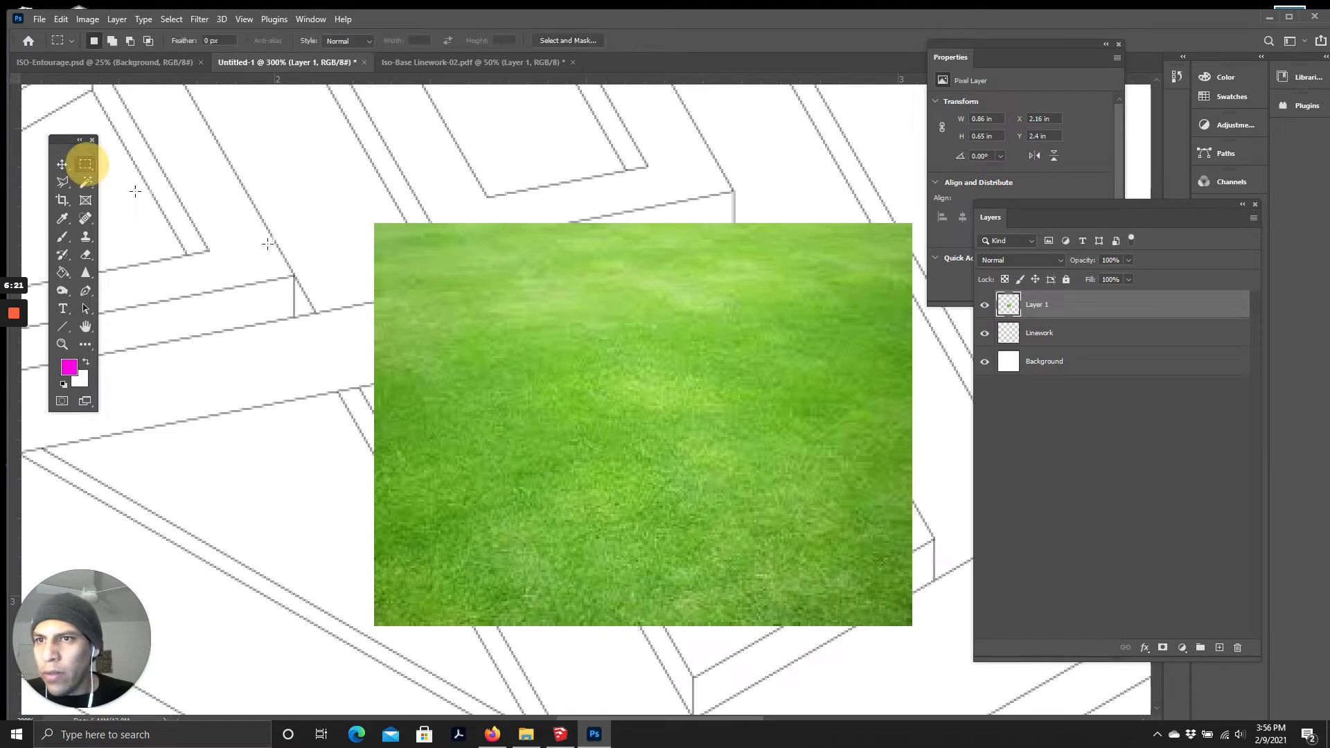
pyautogui.moveTo(508, 318); pyautogui.dragTo(854, 604)
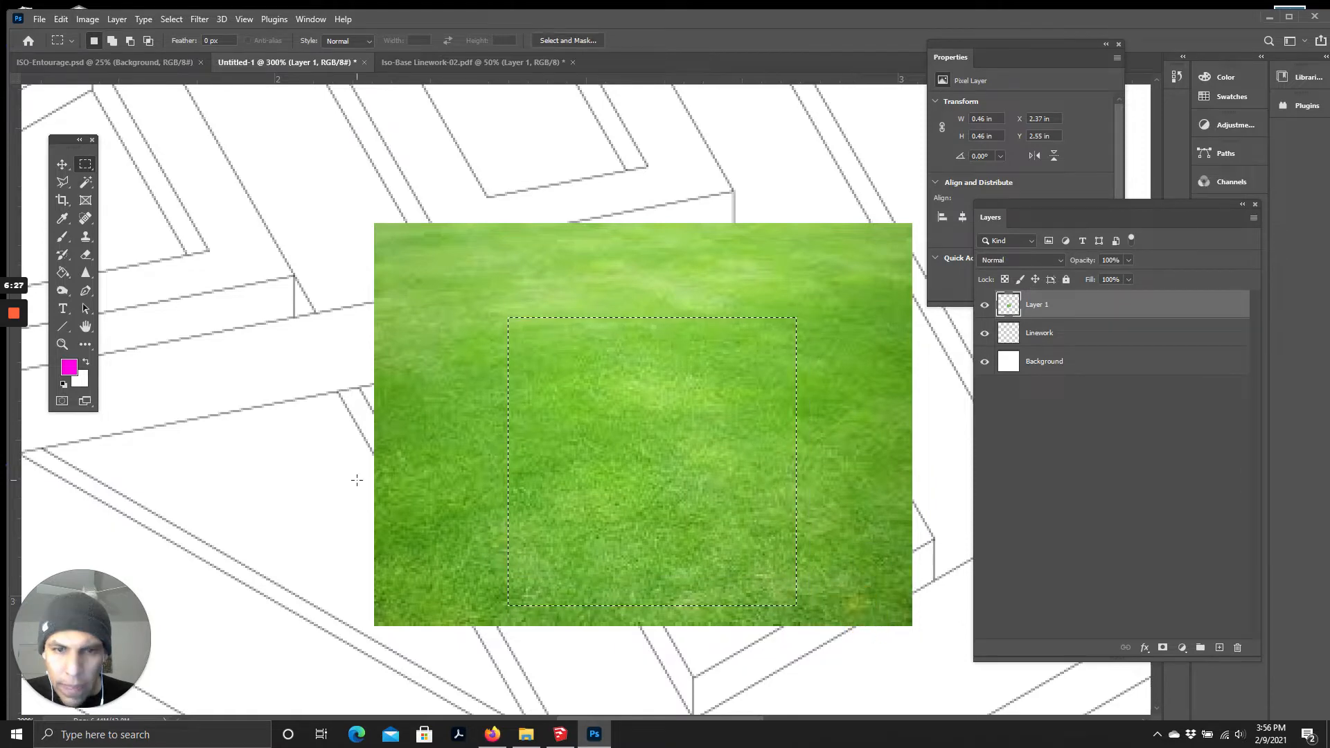
# Step: Clear the square selection and delete the lawn image layer
pyautogui.hotkey('ctrl', 'd')
pyautogui.click(61, 165)
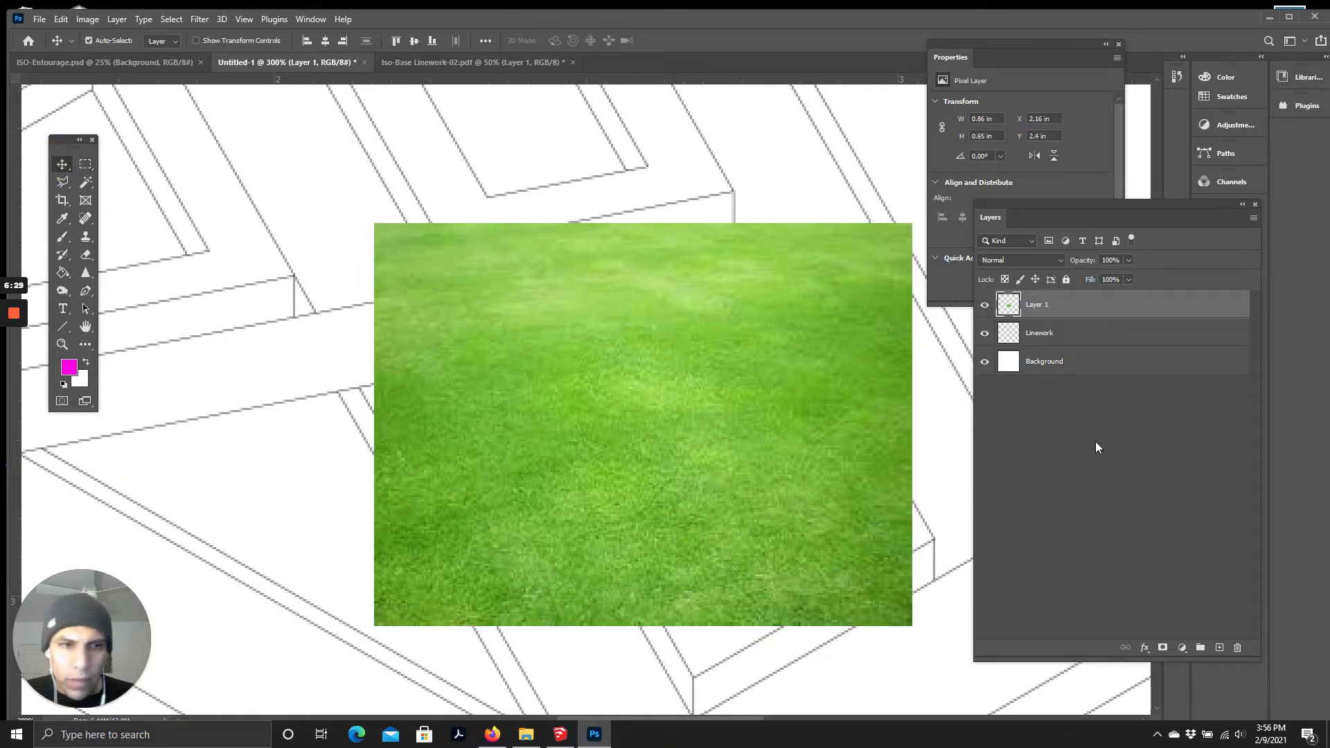
pyautogui.click(1239, 648)
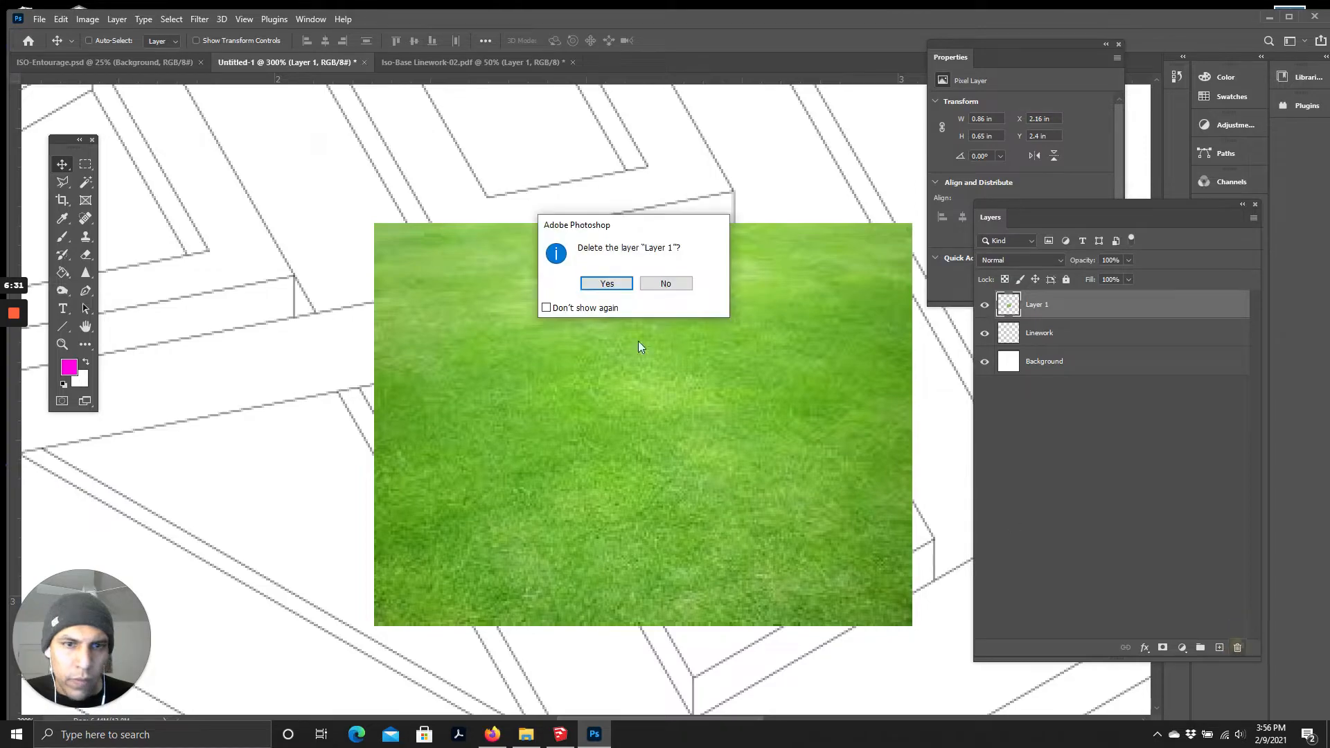
pyautogui.click(607, 284)
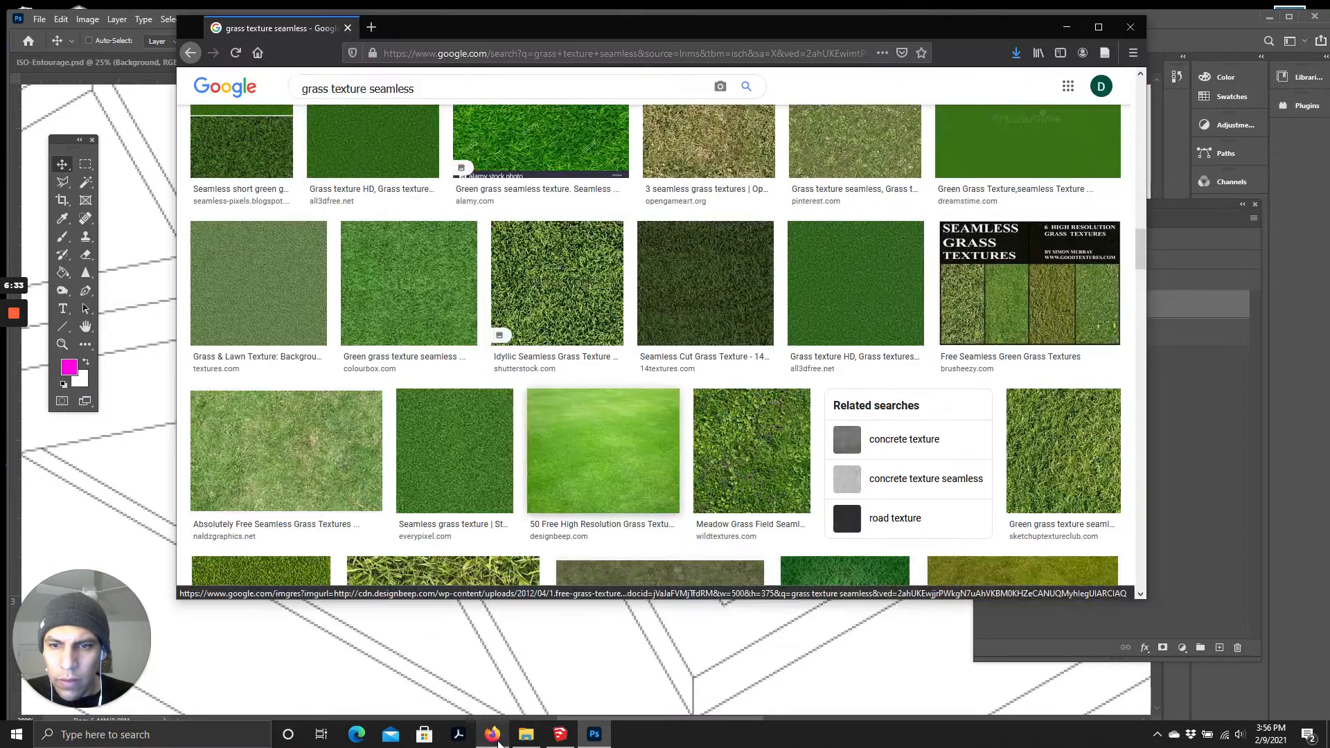
# Step: Switch back to Firefox and look through further seamless grass texture images for a replacement
pyautogui.click(492, 734)
pyautogui.scroll(-2, 664, 341)
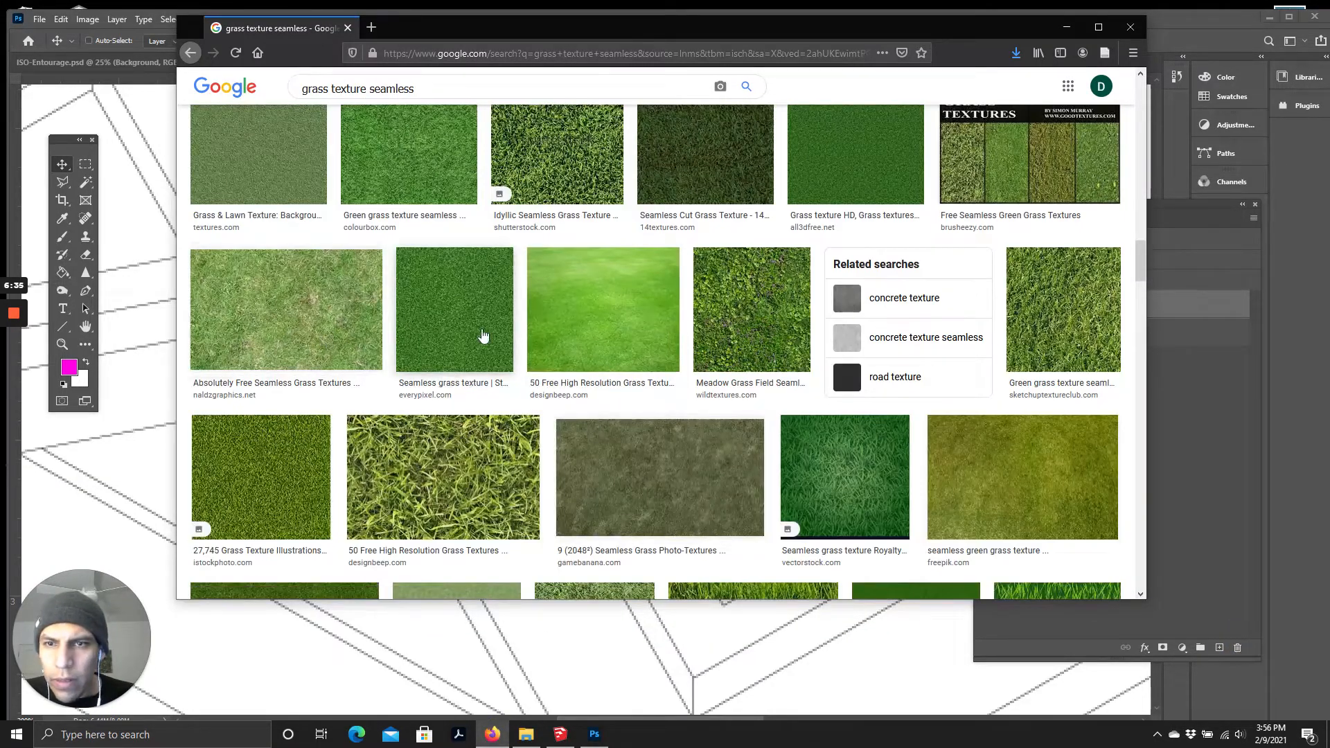
pyautogui.scroll(-3, 468, 349)
pyautogui.scroll(-5, 693, 339)
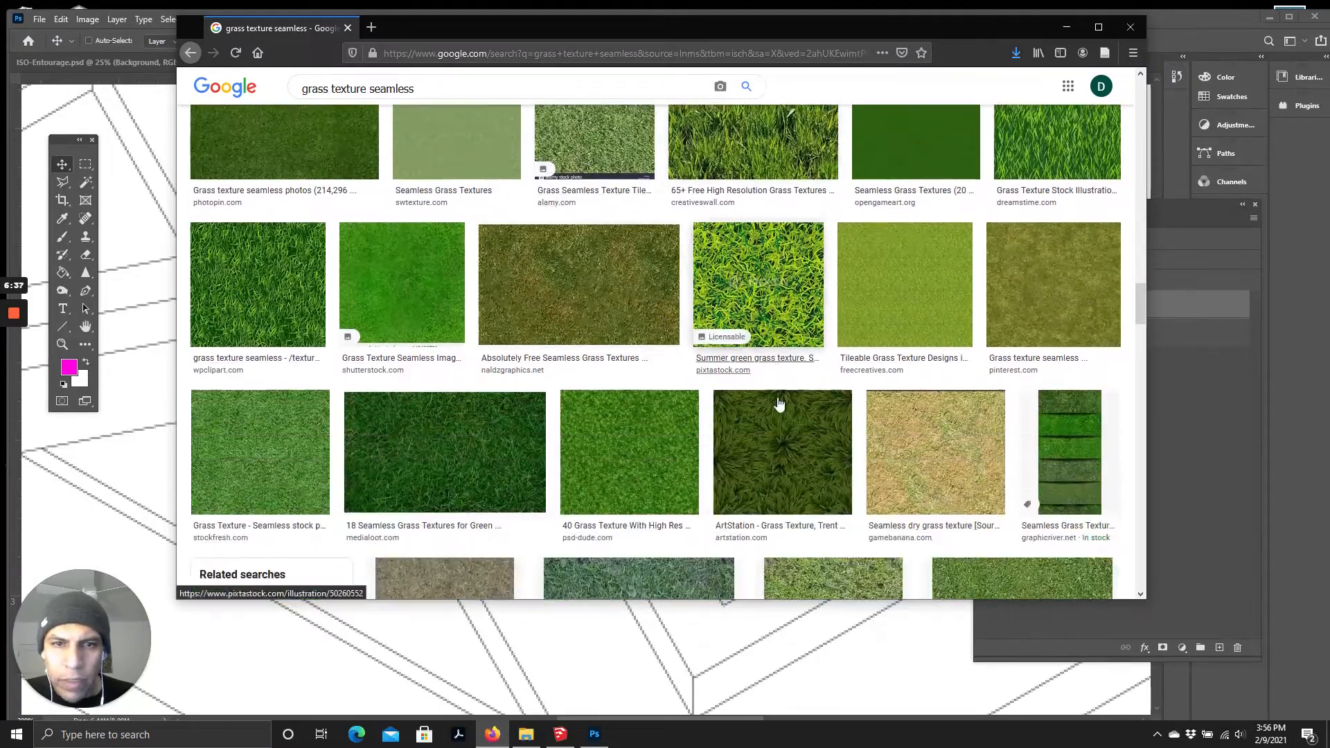
pyautogui.scroll(5, 1000, 329)
pyautogui.scroll(-9, 689, 347)
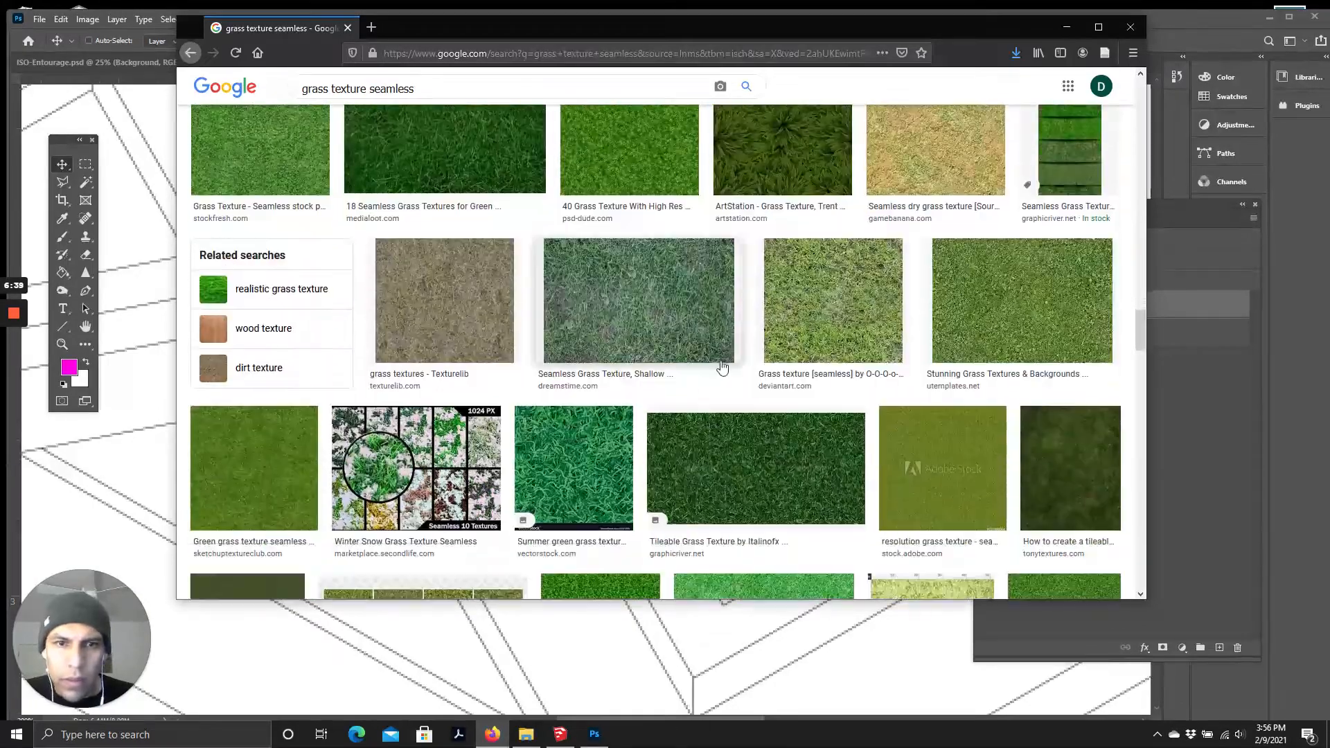
pyautogui.scroll(-8, 751, 372)
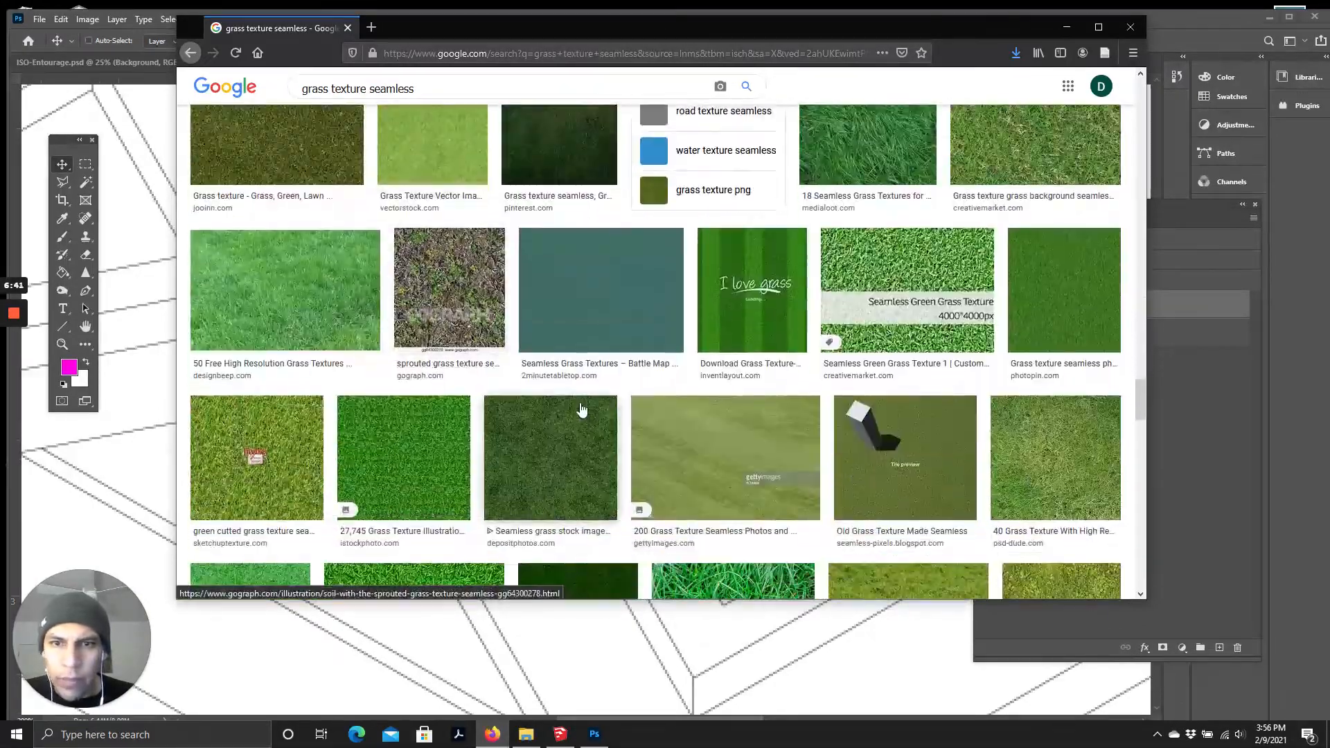
pyautogui.scroll(-7, 424, 405)
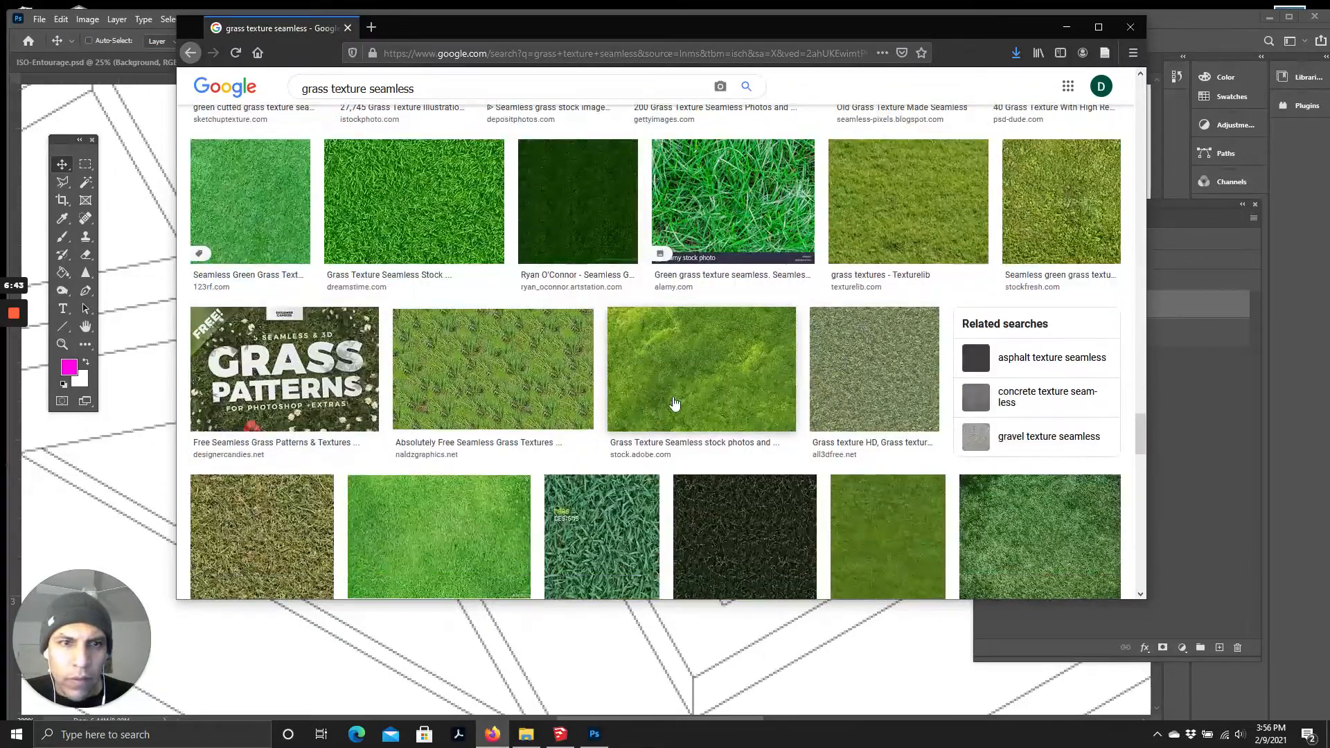
pyautogui.scroll(-8, 526, 380)
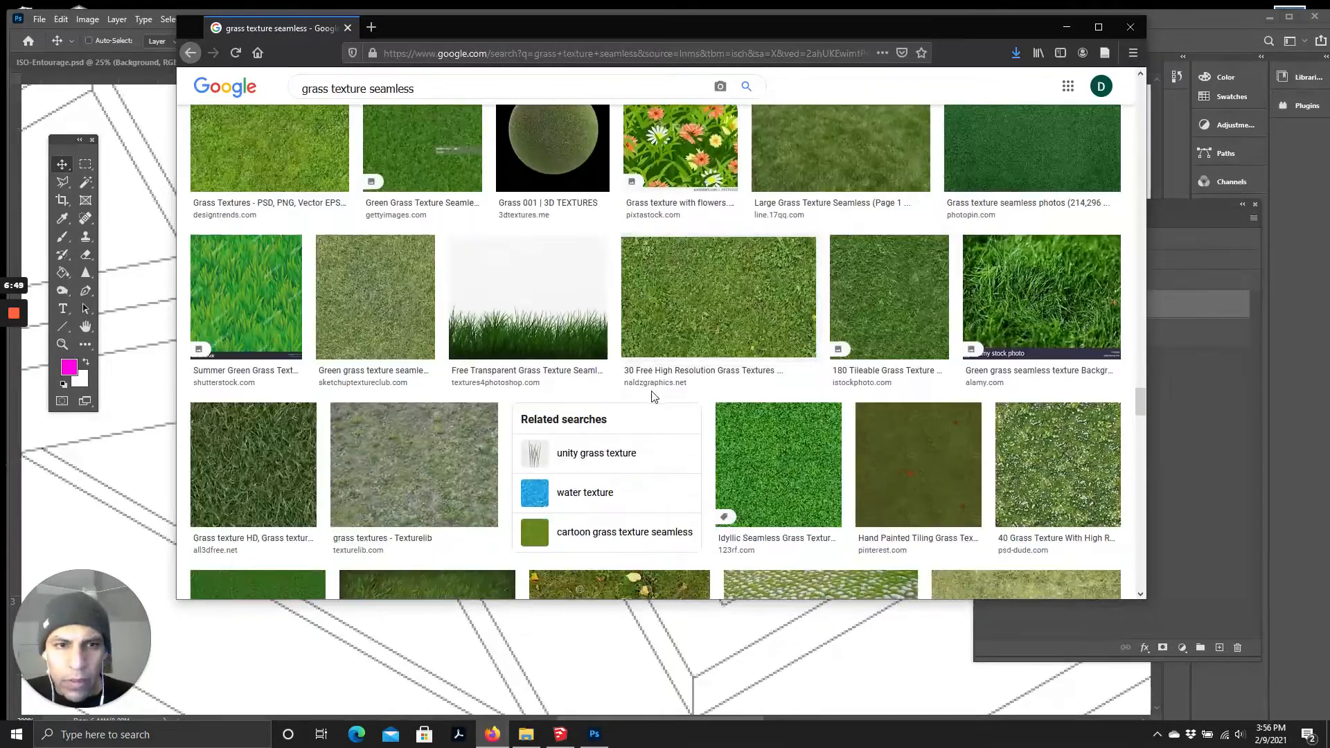
pyautogui.scroll(-6, 653, 399)
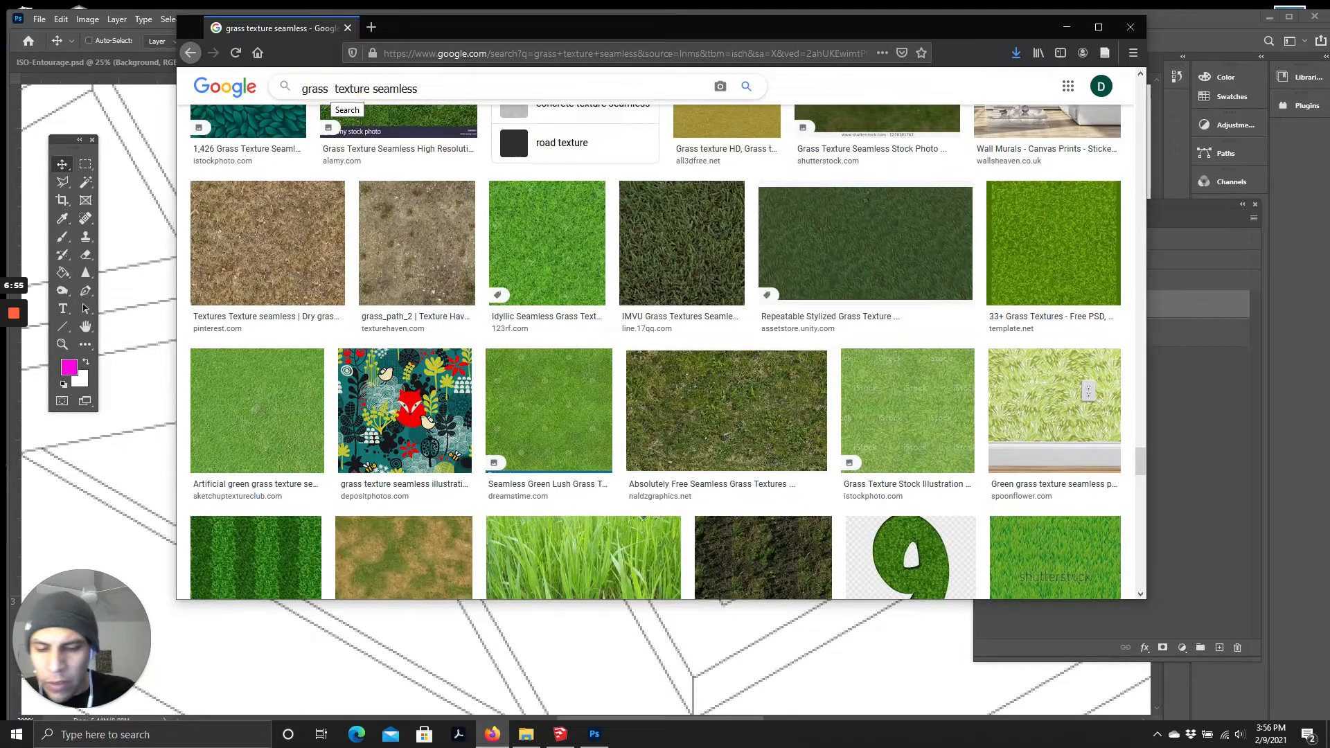
# Step: Change the image search to "grass meadow texture seamless" and open the Pinterest meadow grass texture preview
pyautogui.write('meadow')
pyautogui.press('Return')
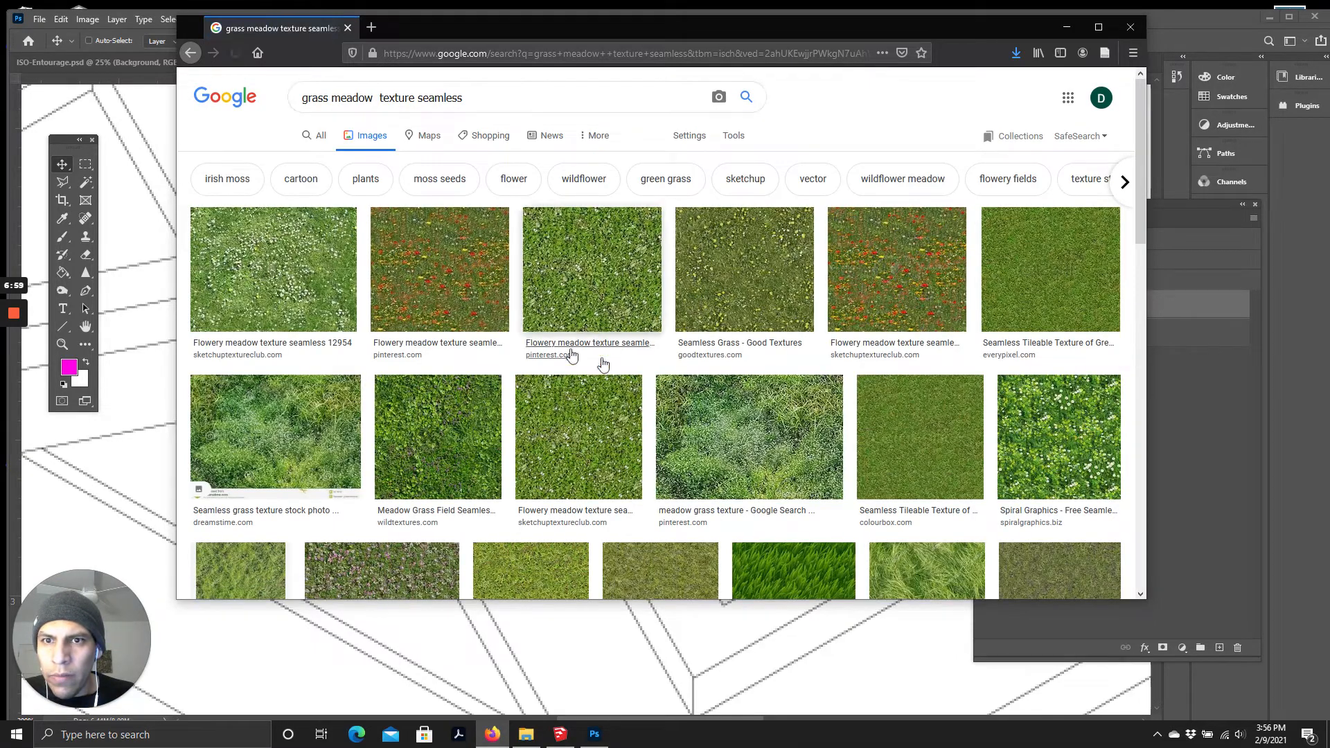
pyautogui.scroll(-3, 440, 483)
pyautogui.scroll(3, 693, 451)
pyautogui.click(755, 419)
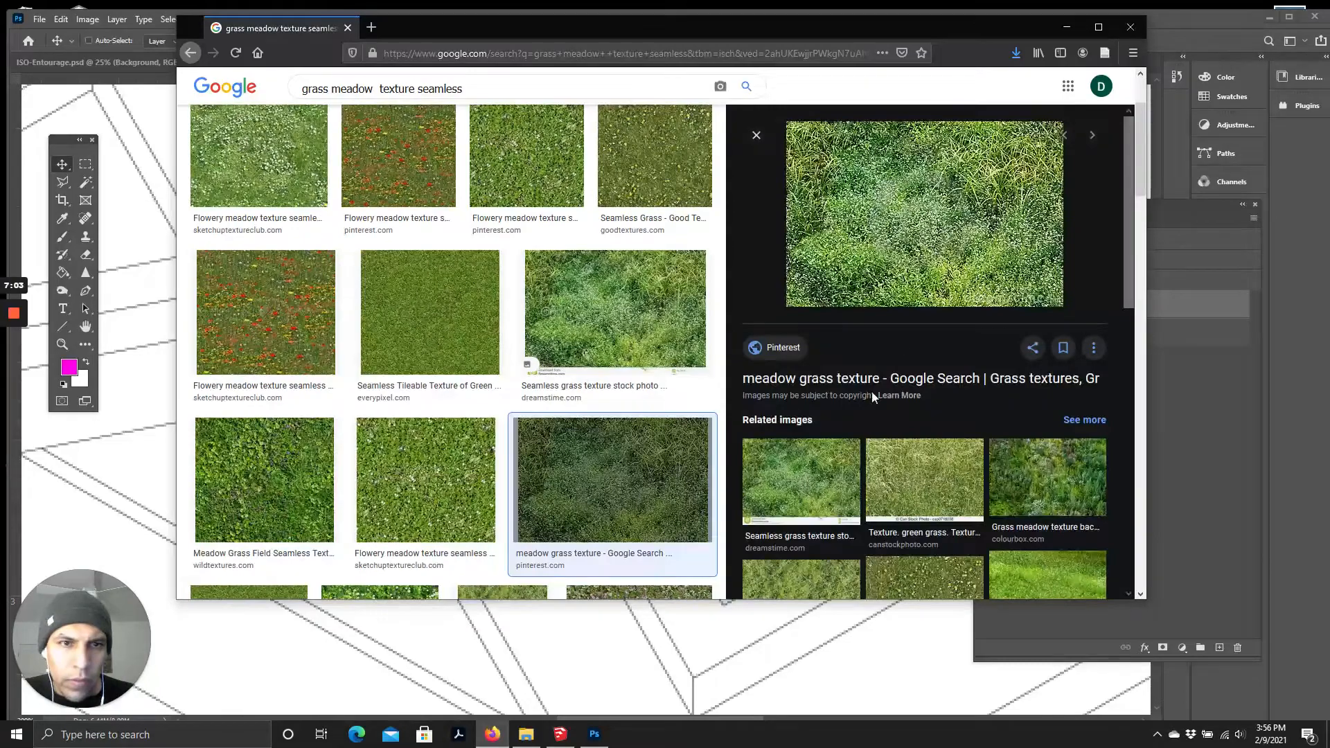
pyautogui.scroll(2, 352, 333)
pyautogui.scroll(-7, 364, 368)
pyautogui.scroll(2, 480, 449)
# Step: Bring the previewed meadow grass image into the Photoshop linework document as a new layer
pyautogui.moveTo(887, 241); pyautogui.dragTo(125, 461)
pyautogui.moveTo(321, 438); pyautogui.dragTo(658, 382)
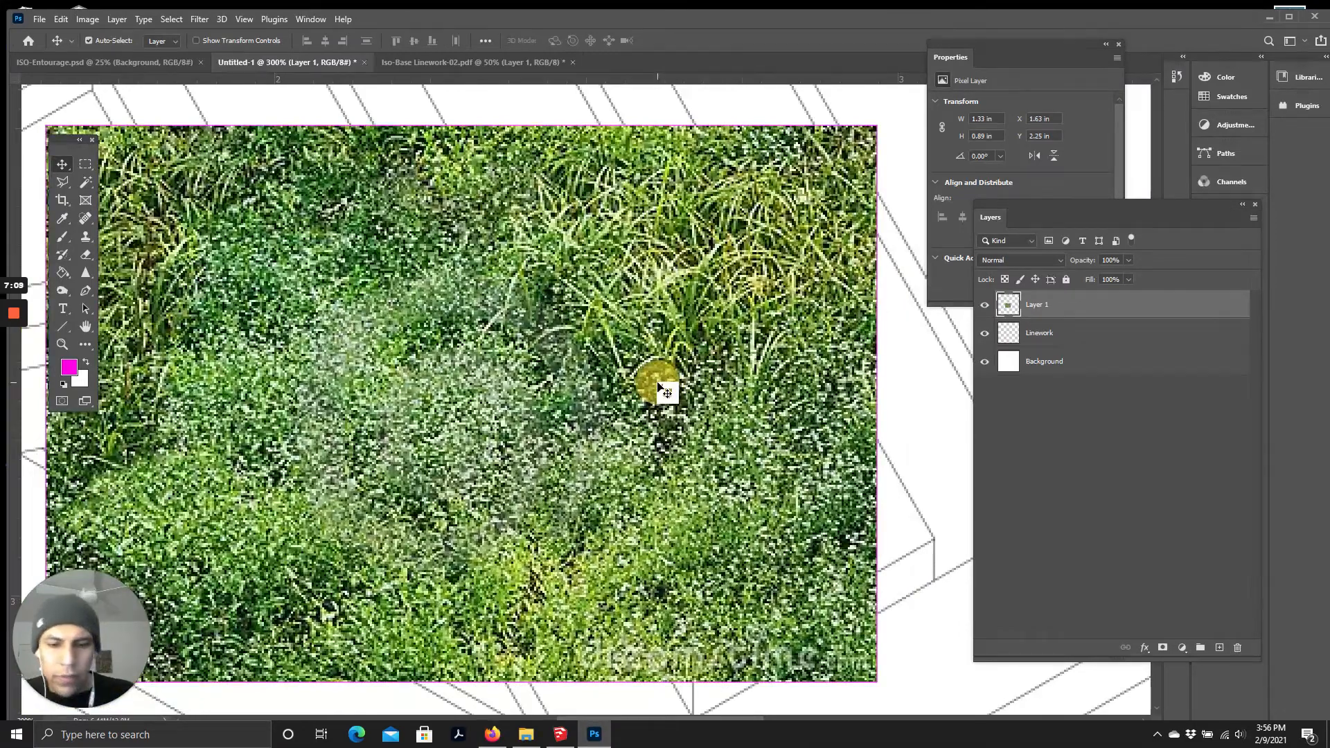
pyautogui.hotkey('ctrl', '-')
pyautogui.hotkey('ctrl', '-')
pyautogui.hotkey('ctrl', '-')
pyautogui.hotkey('ctrl', '-')
pyautogui.hotkey('ctrl', '+')
pyautogui.hotkey('ctrl', '+')
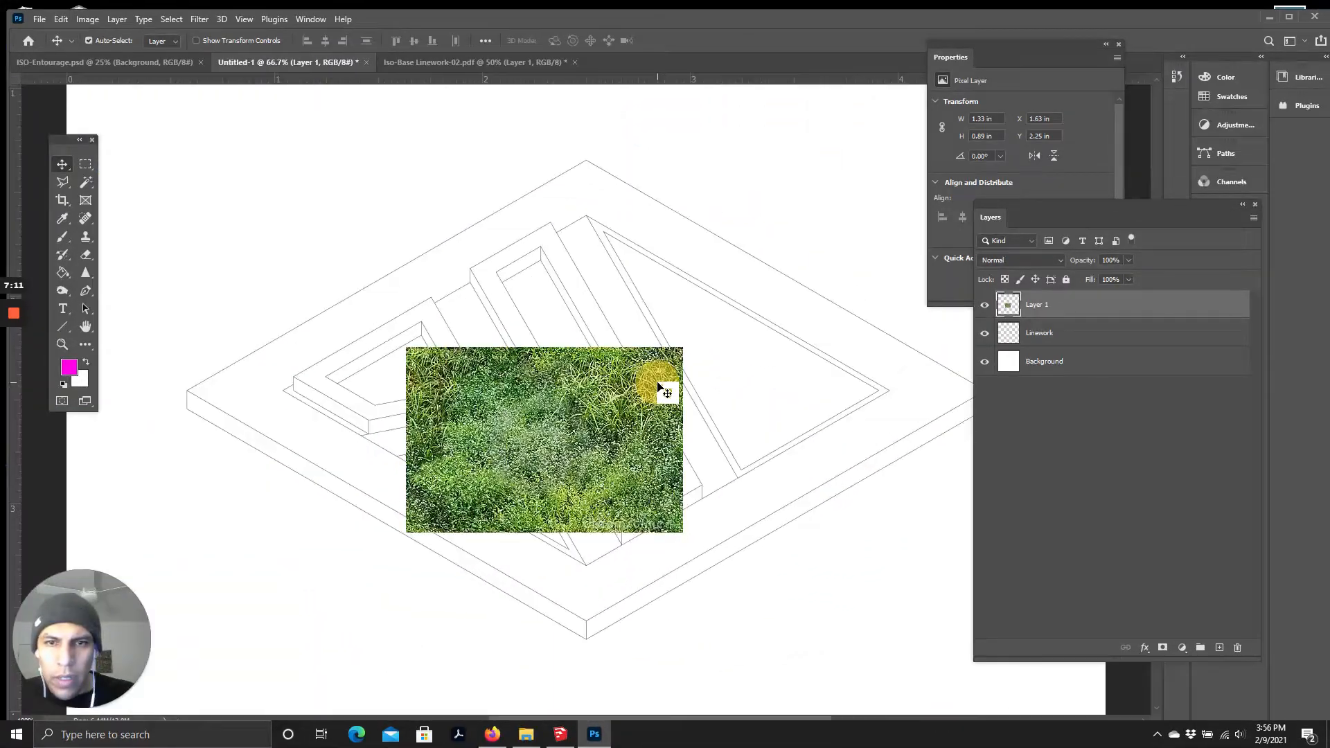
# Step: Move the meadow image over the large triangular area at X 2.77 in, Y 2.06 in, undoing the extra move
pyautogui.moveTo(555, 446); pyautogui.dragTo(785, 392)
pyautogui.moveTo(825, 454); pyautogui.dragTo(715, 335)
pyautogui.hotkey('ctrl', 'z')
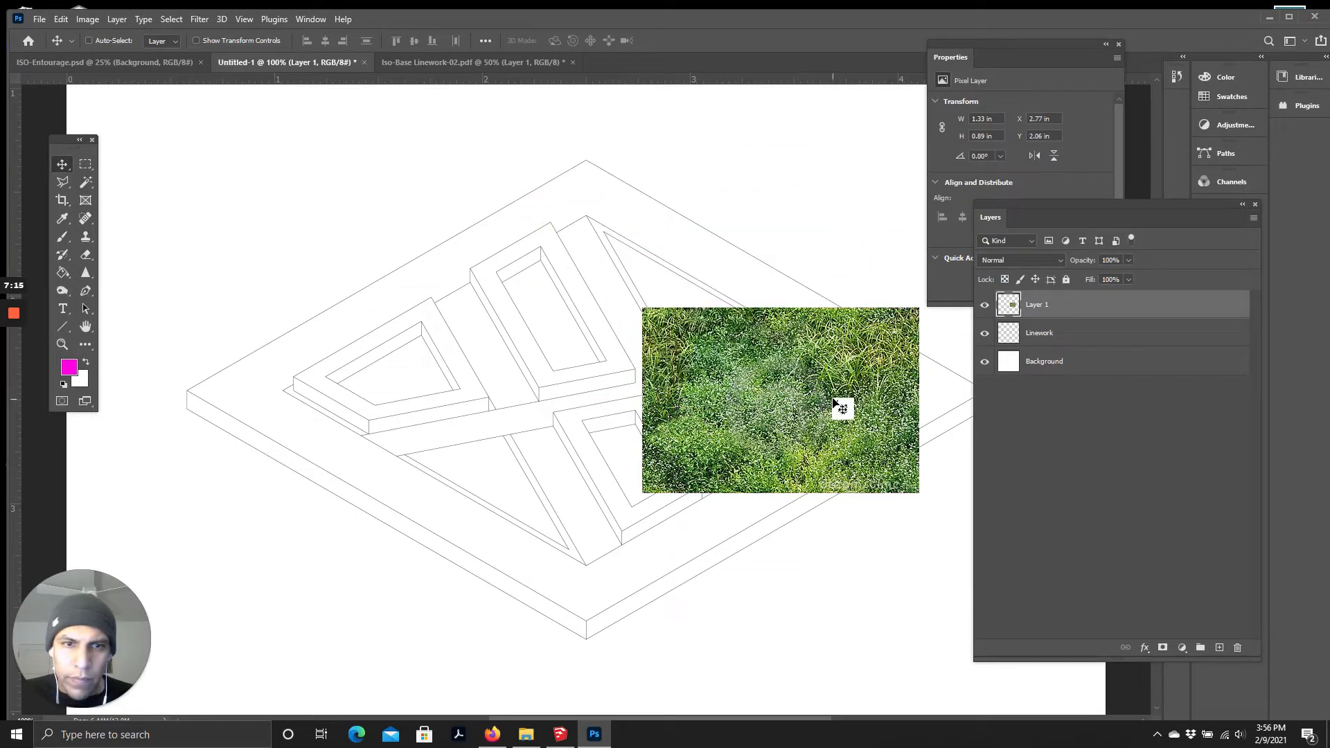
# Step: Scale the meadow image down to about 0.81 by 0.54 inches and position it over the lower part of the large triangle
pyautogui.hotkey('ctrl', 't')
pyautogui.moveTo(643, 310); pyautogui.dragTo(751, 381)
pyautogui.moveTo(860, 455); pyautogui.dragTo(819, 422)
pyautogui.click(695, 41)
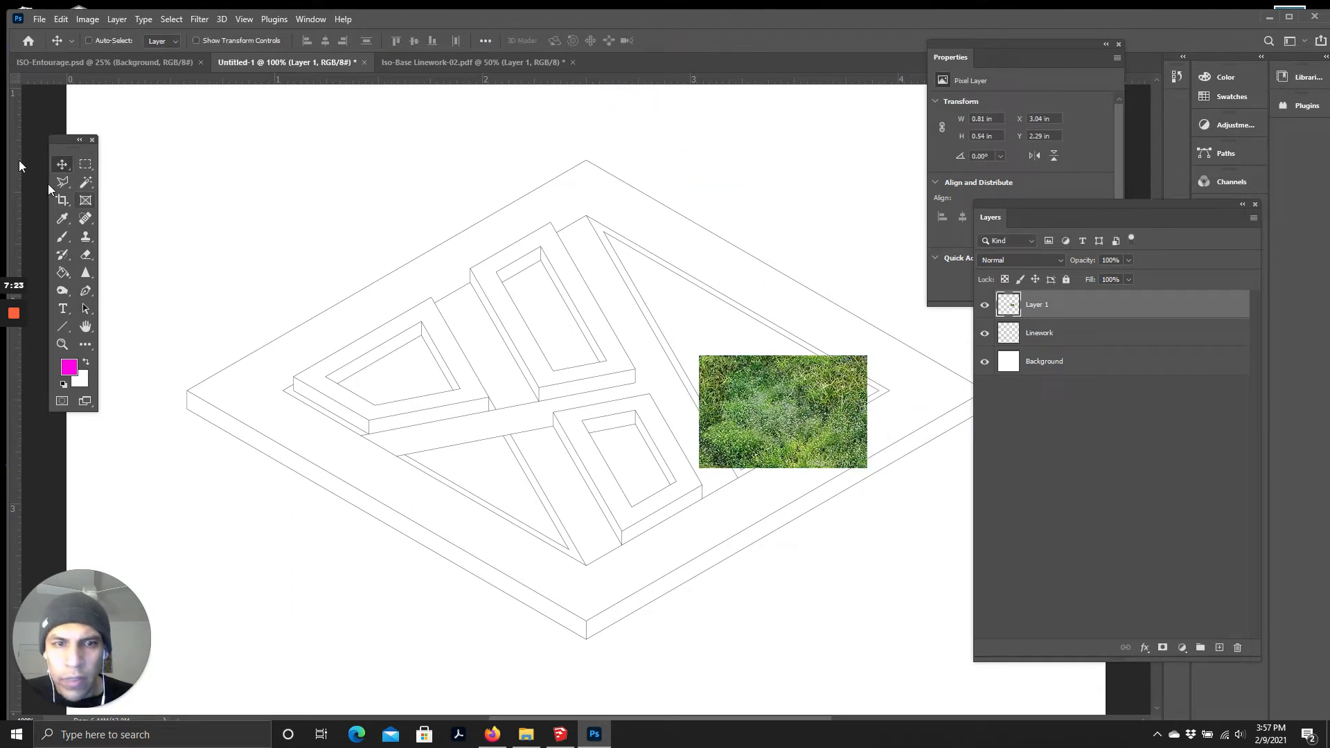
# Step: Marquee-select a square of about 0.47 by 0.47 inches on the meadow image and define it as a pattern named G-5
pyautogui.click(85, 163)
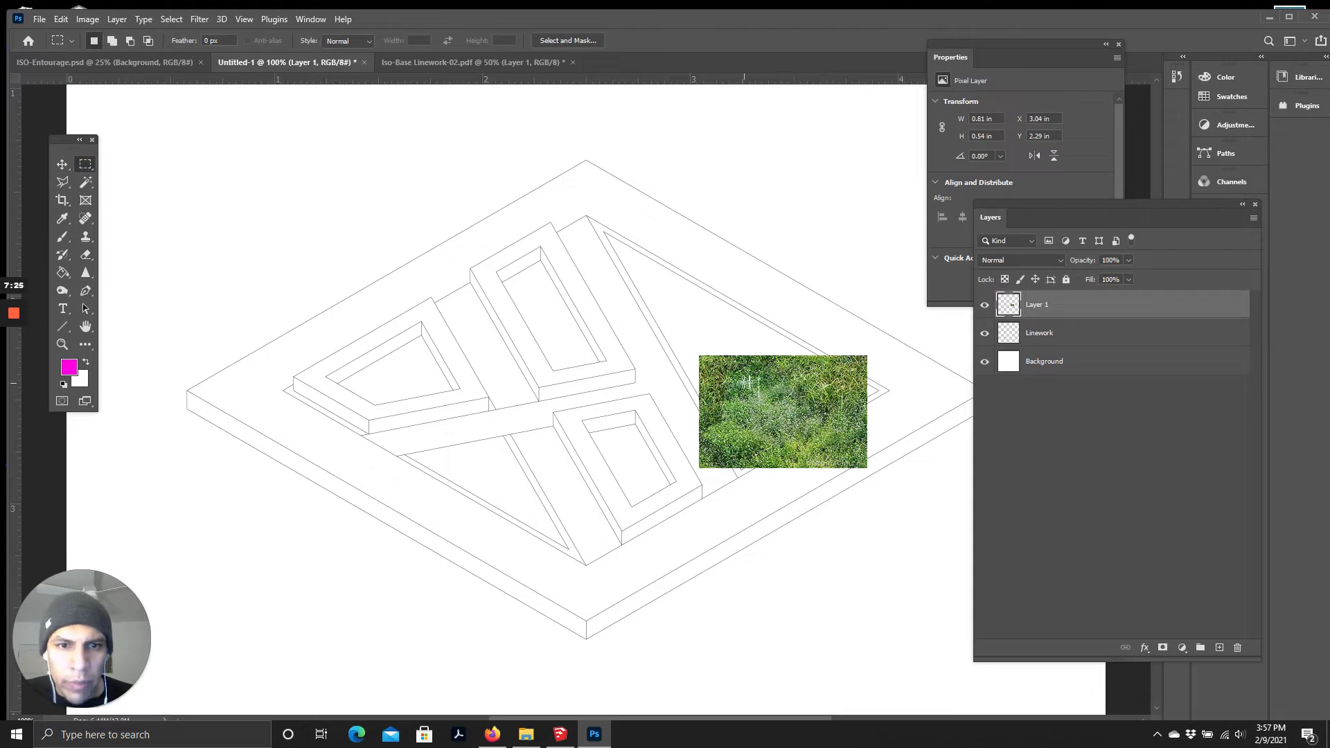
pyautogui.moveTo(716, 360); pyautogui.dragTo(849, 451)
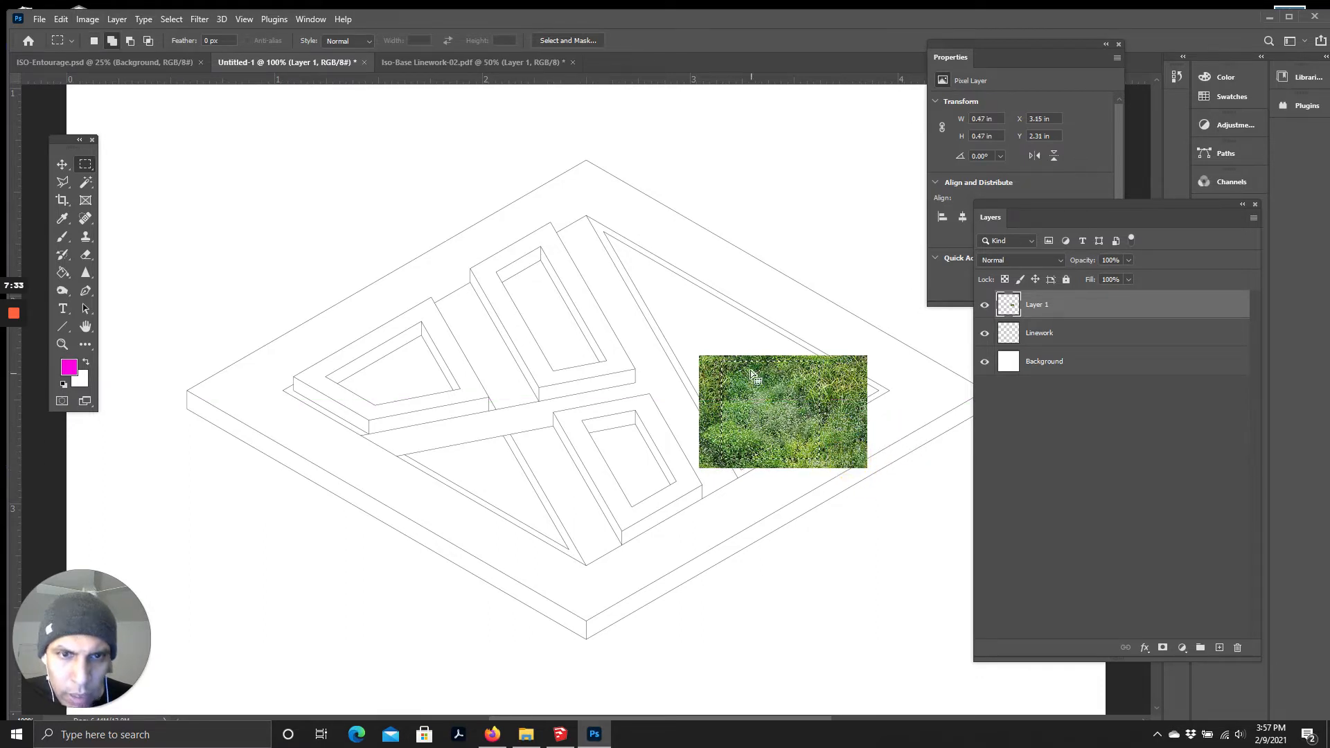
pyautogui.click(64, 19)
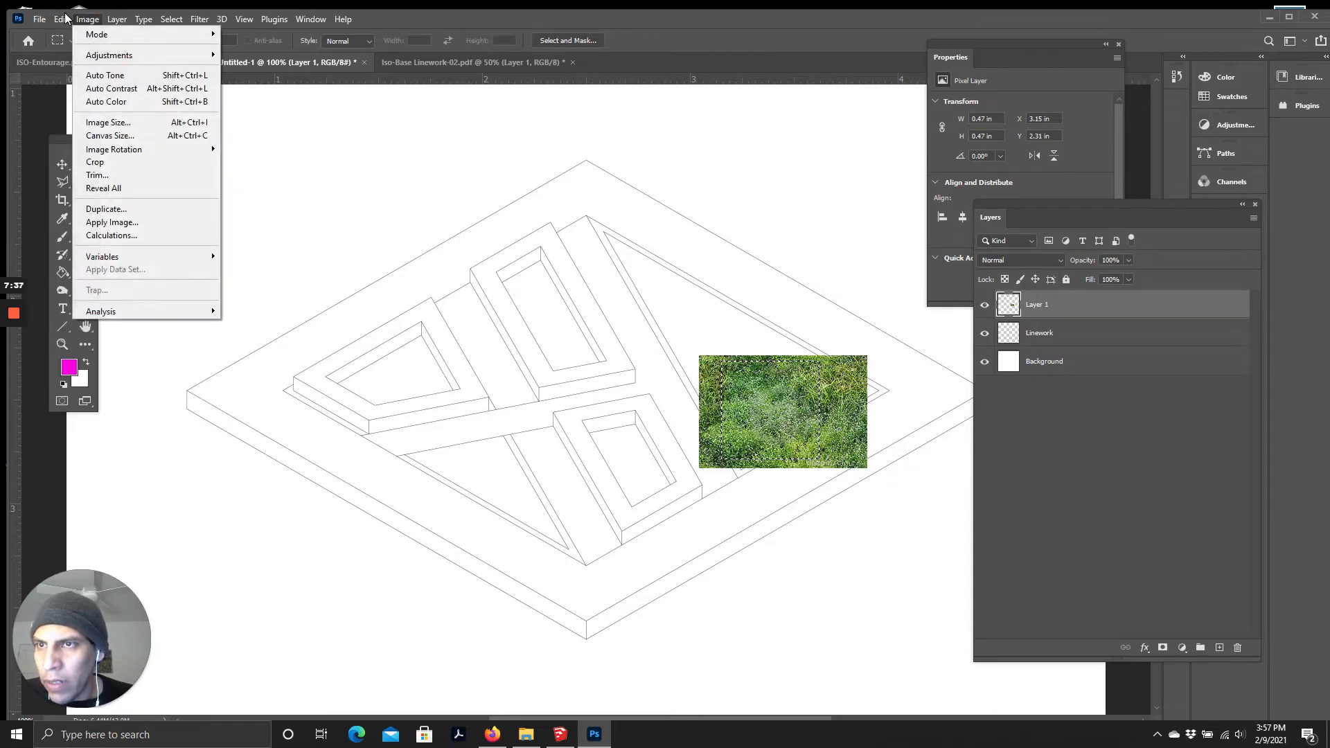
pyautogui.moveTo(66, 18)
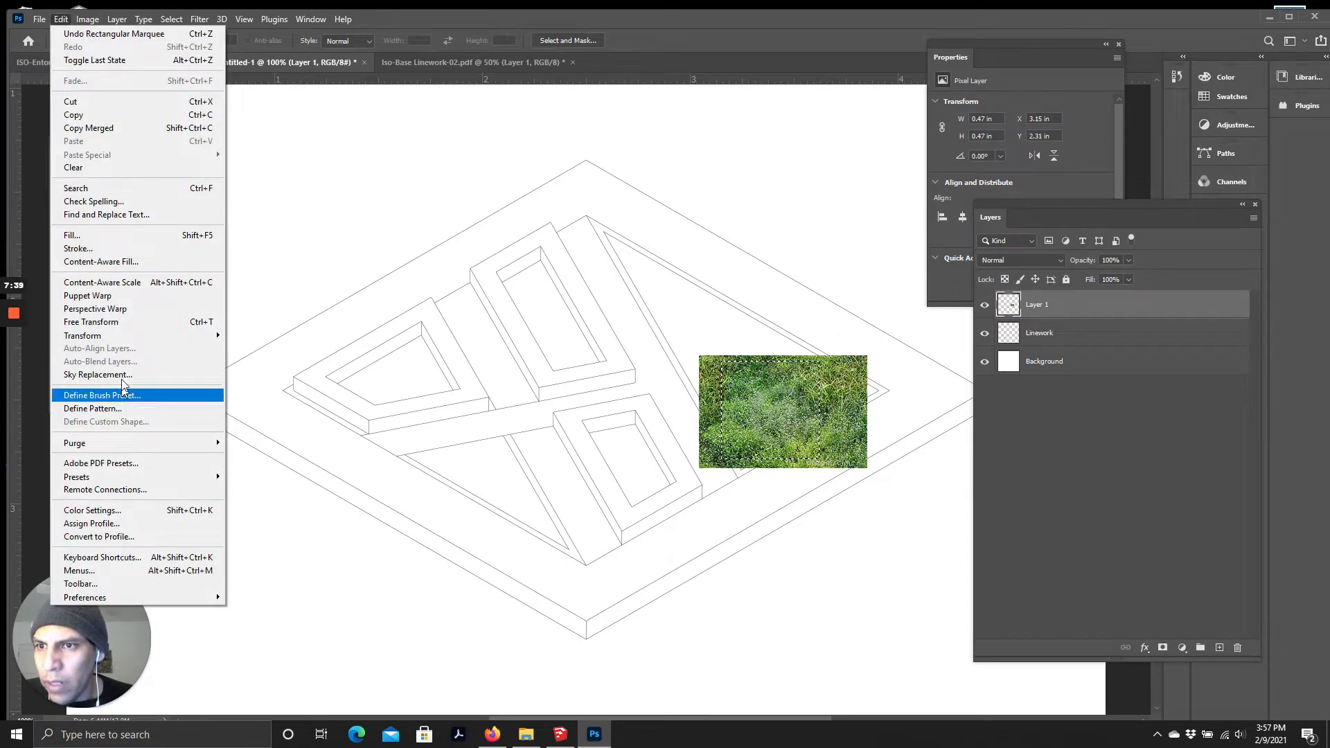
pyautogui.click(90, 408)
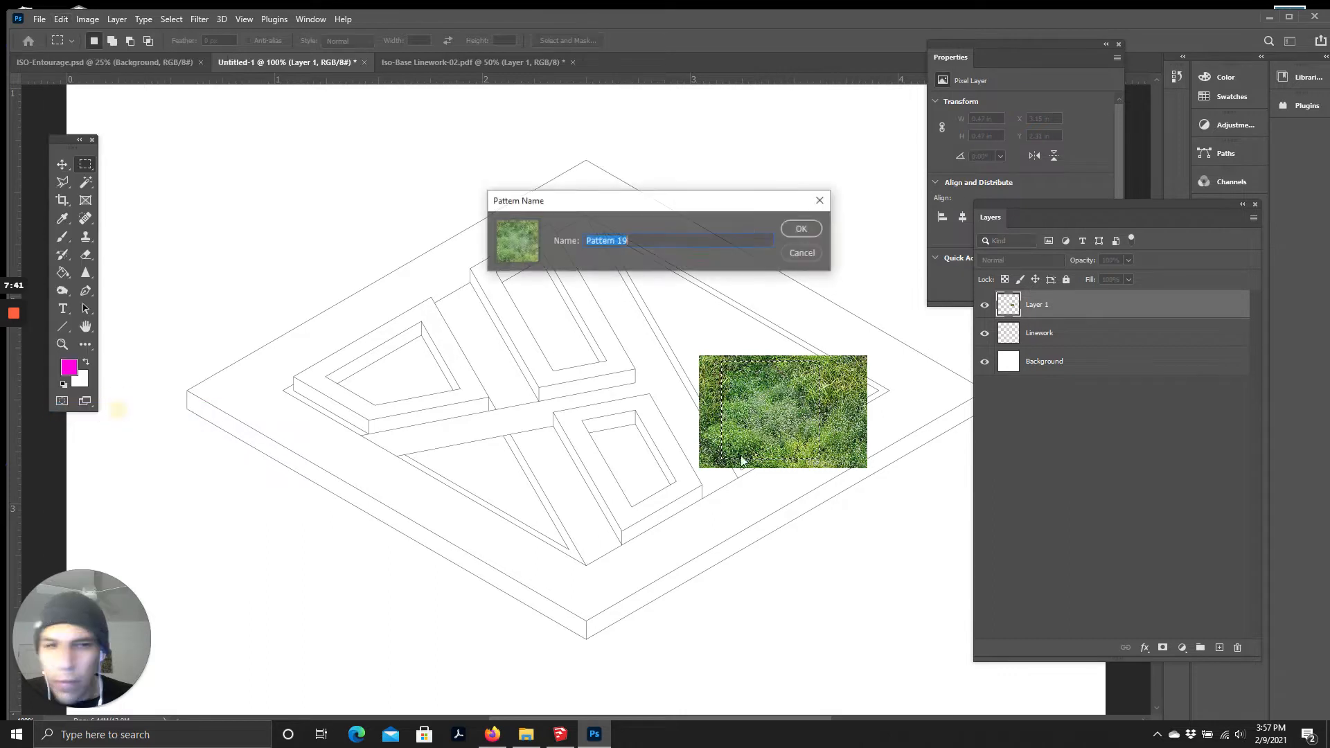
pyautogui.write('G-')
pyautogui.write('1')
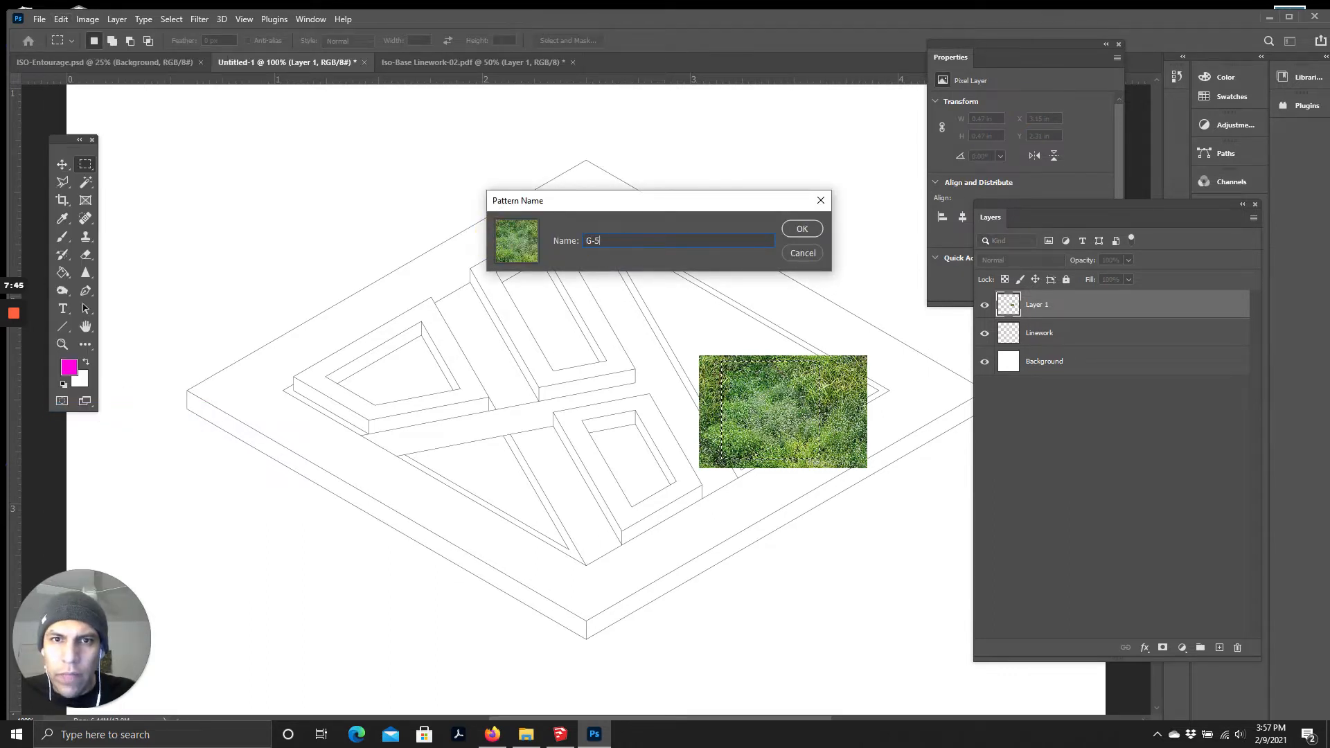
pyautogui.click(803, 229)
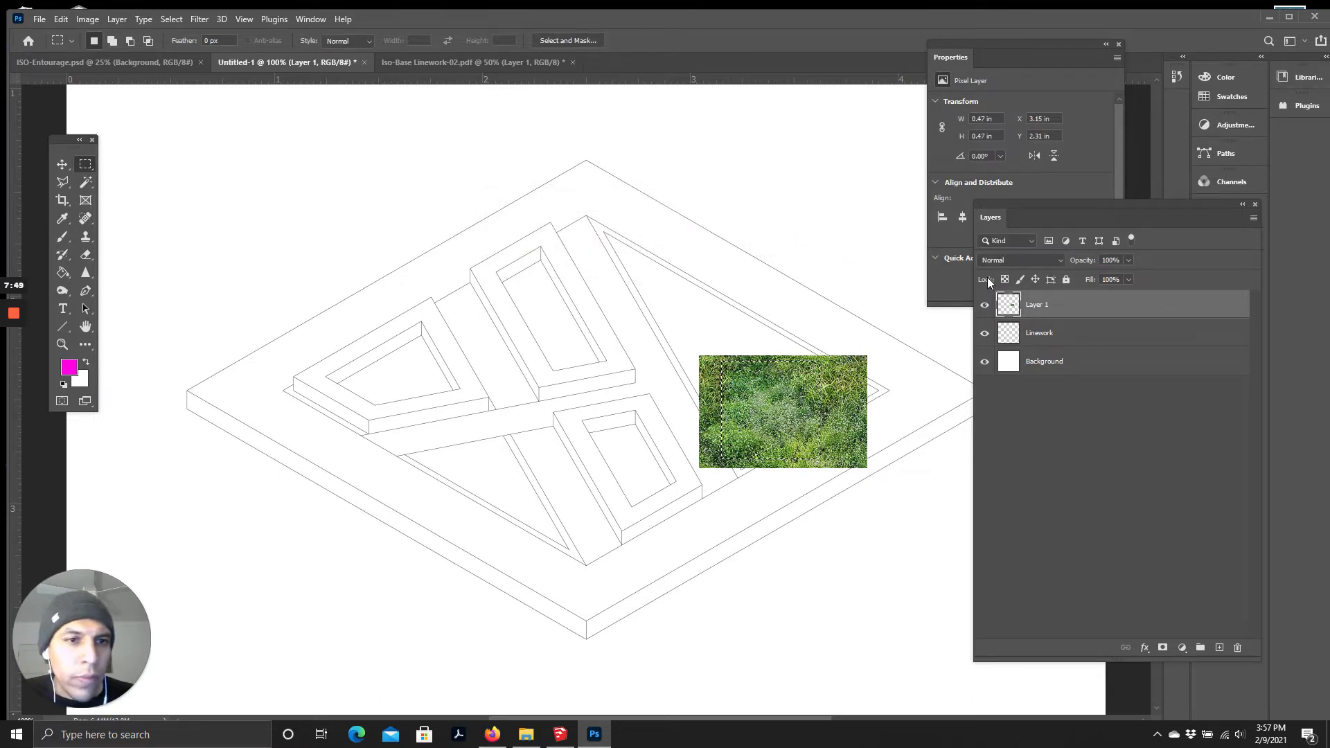
# Step: Hide the meadow image layer and select both triangular planting areas on the Linework layer with the Magic Wand
pyautogui.click(985, 305)
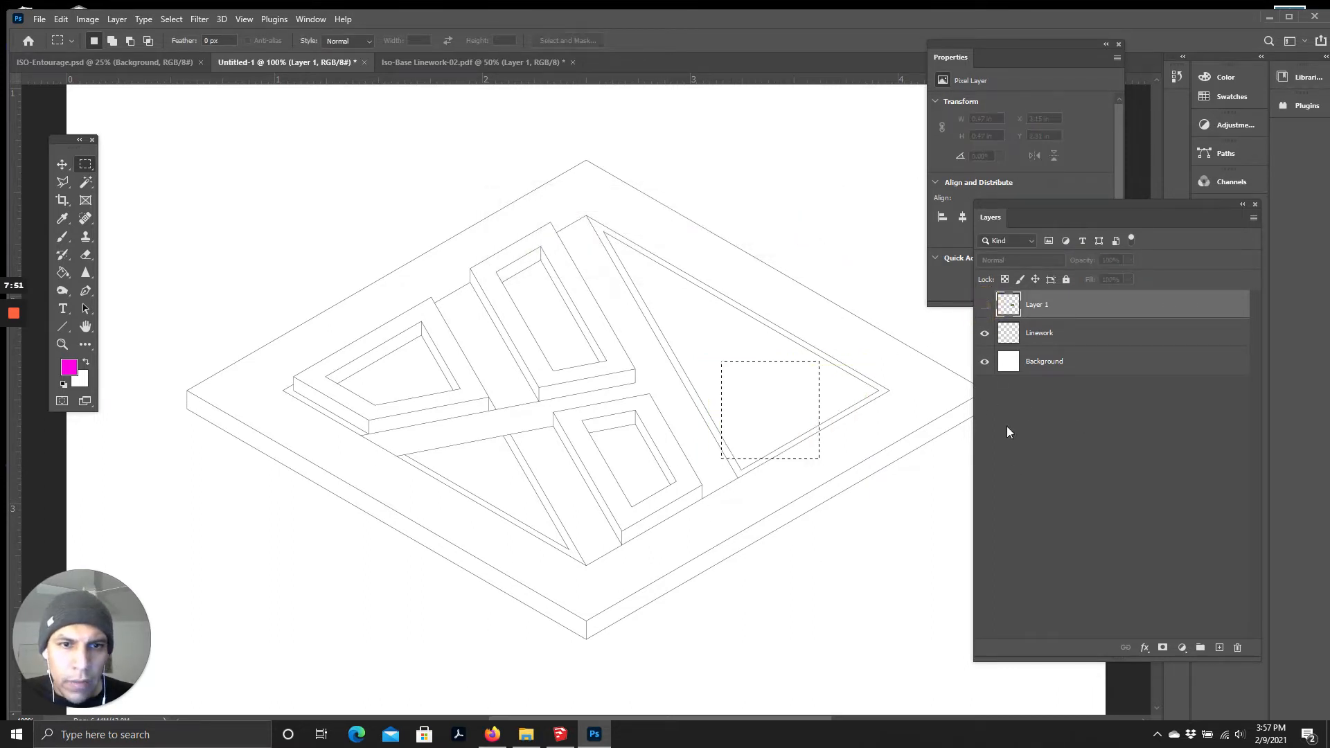
pyautogui.click(1047, 336)
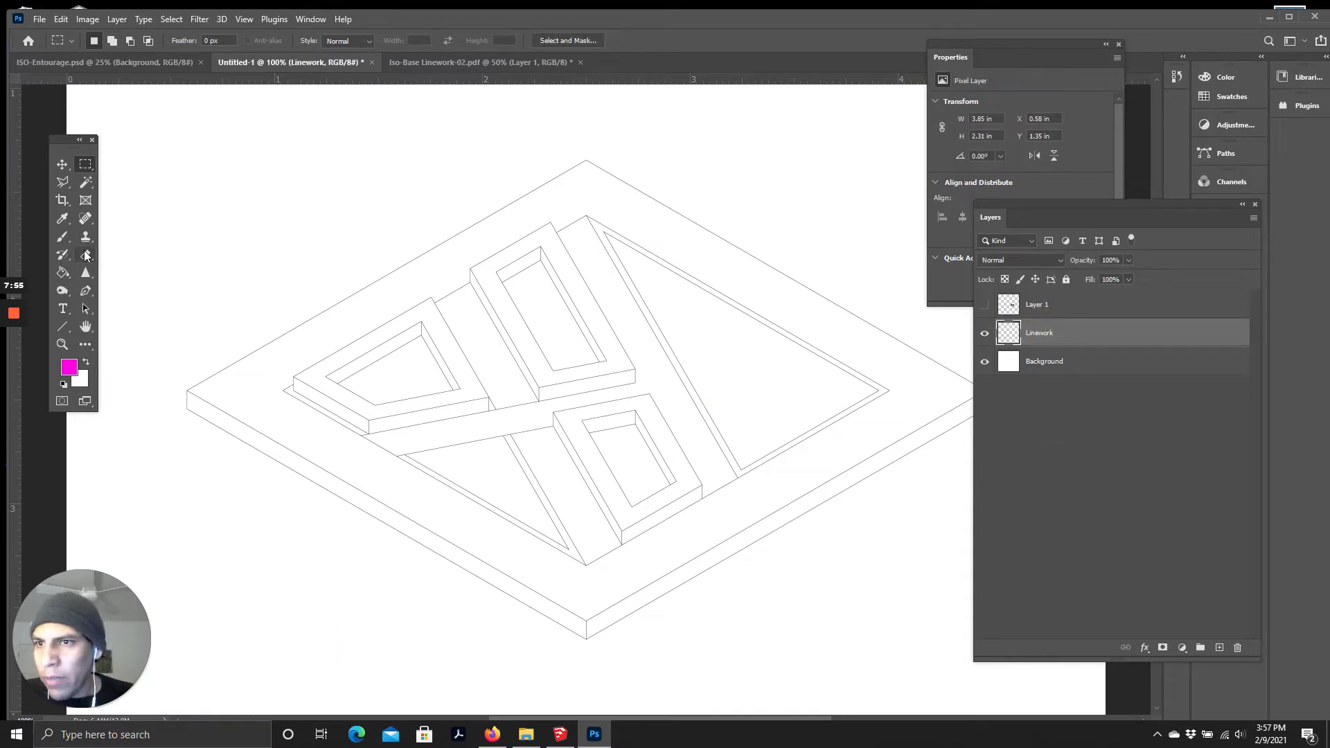
pyautogui.click(86, 184)
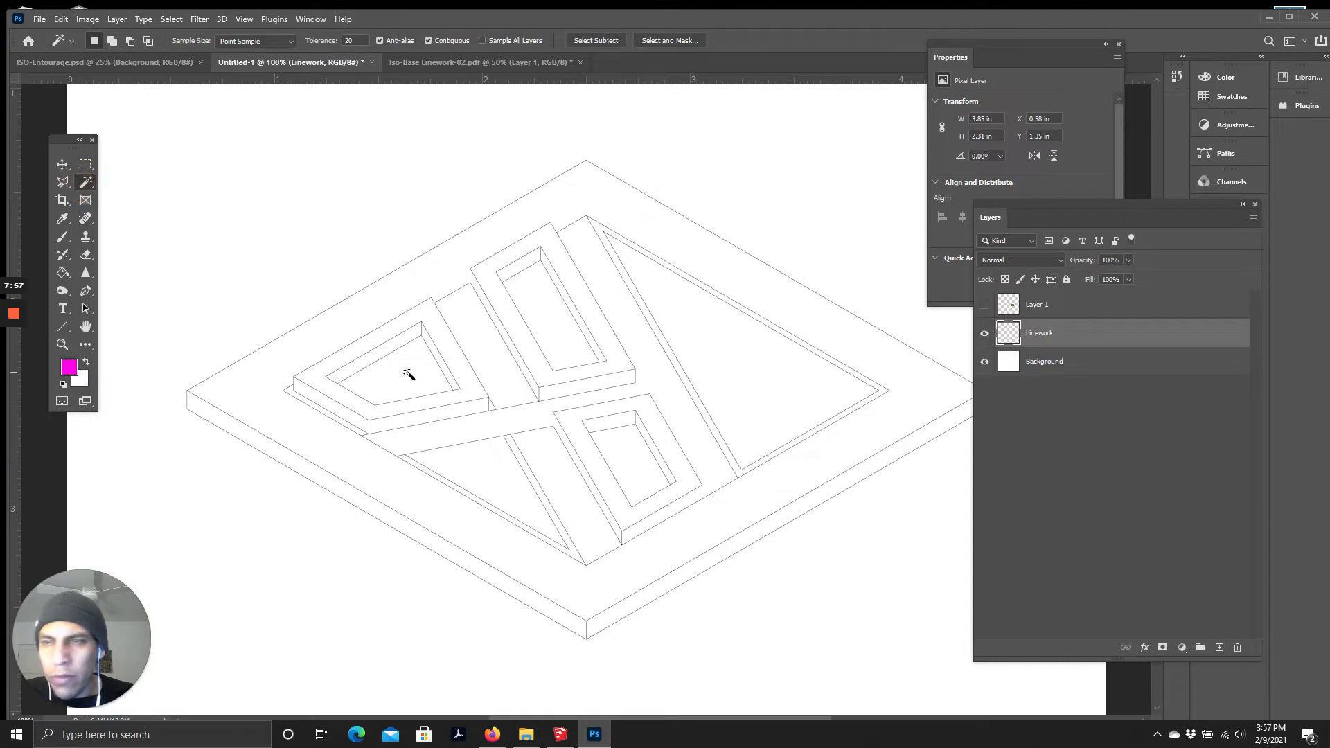
pyautogui.click(741, 381)
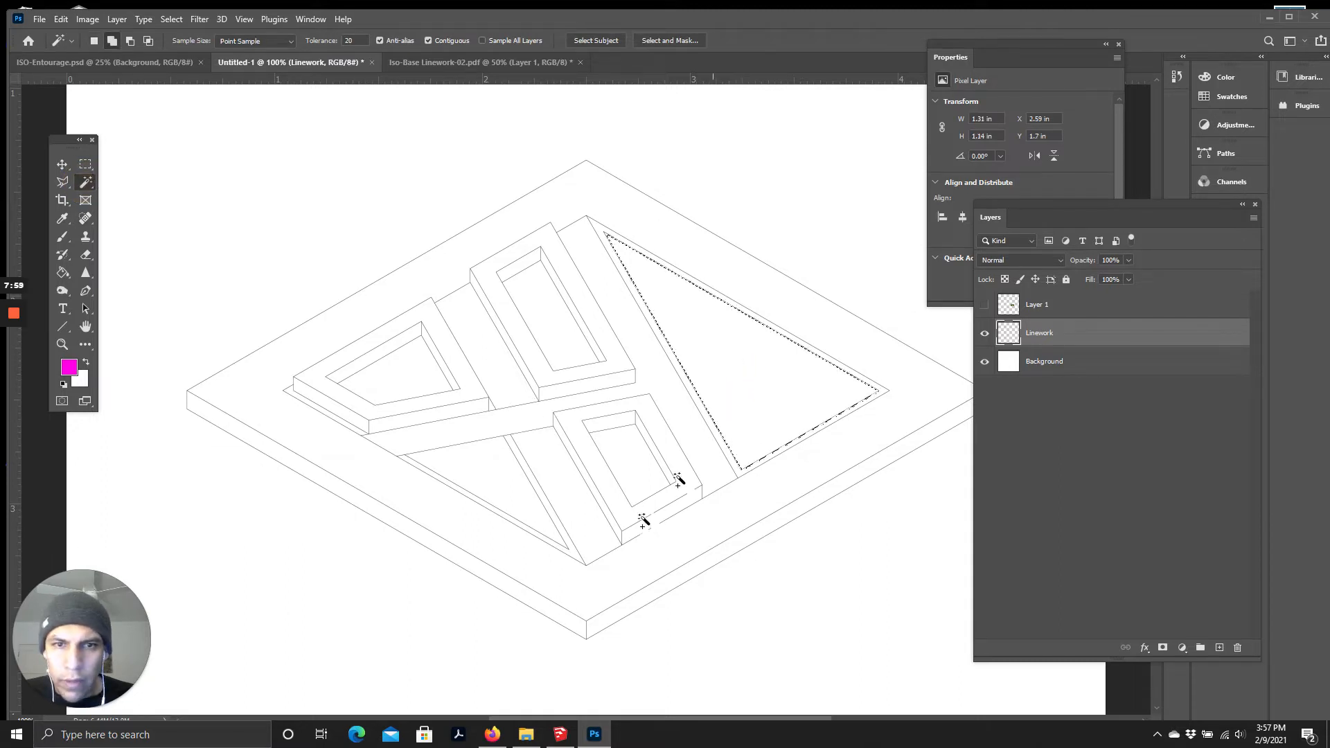
pyautogui.keyDown('shift'); pyautogui.click(487, 469); pyautogui.keyUp('shift')
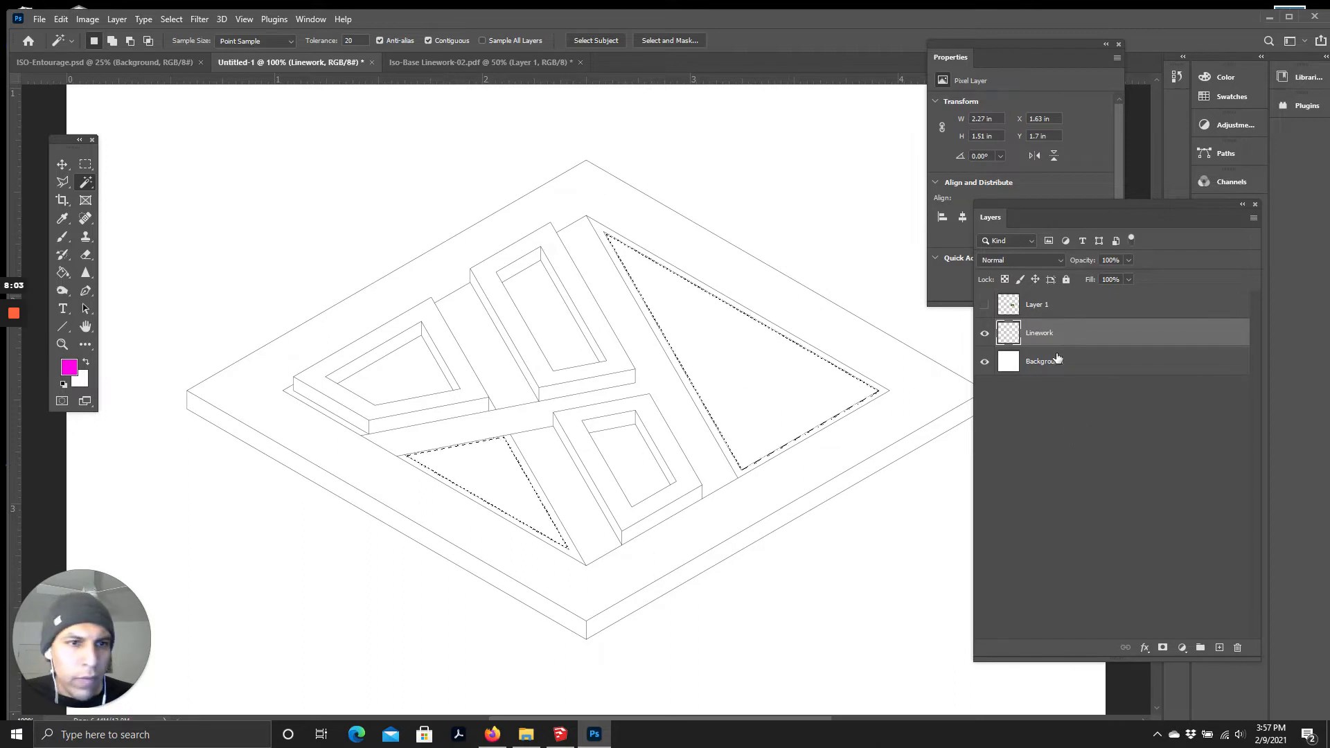
# Step: Add a new layer above Linework and name it Grass
pyautogui.click(1219, 647)
pyautogui.doubleClick(1037, 333)
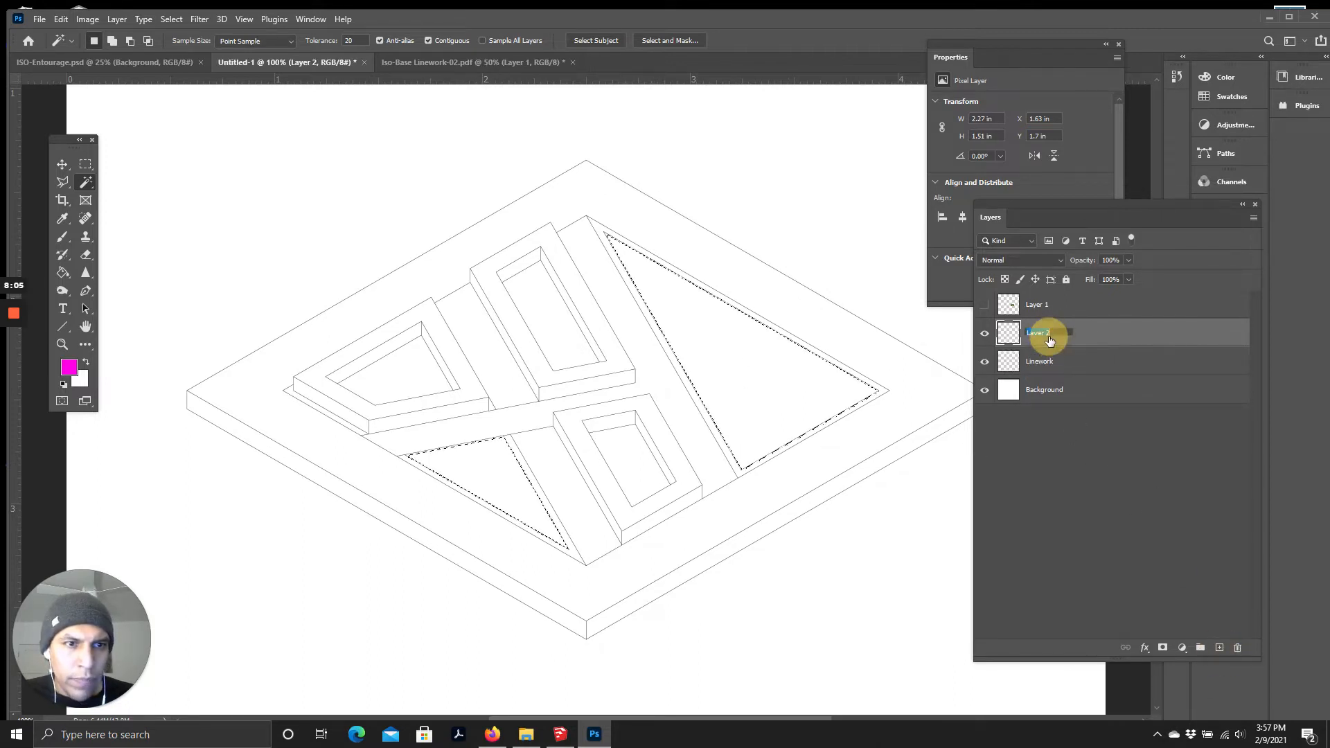
pyautogui.write('Grass')
pyautogui.press('Return')
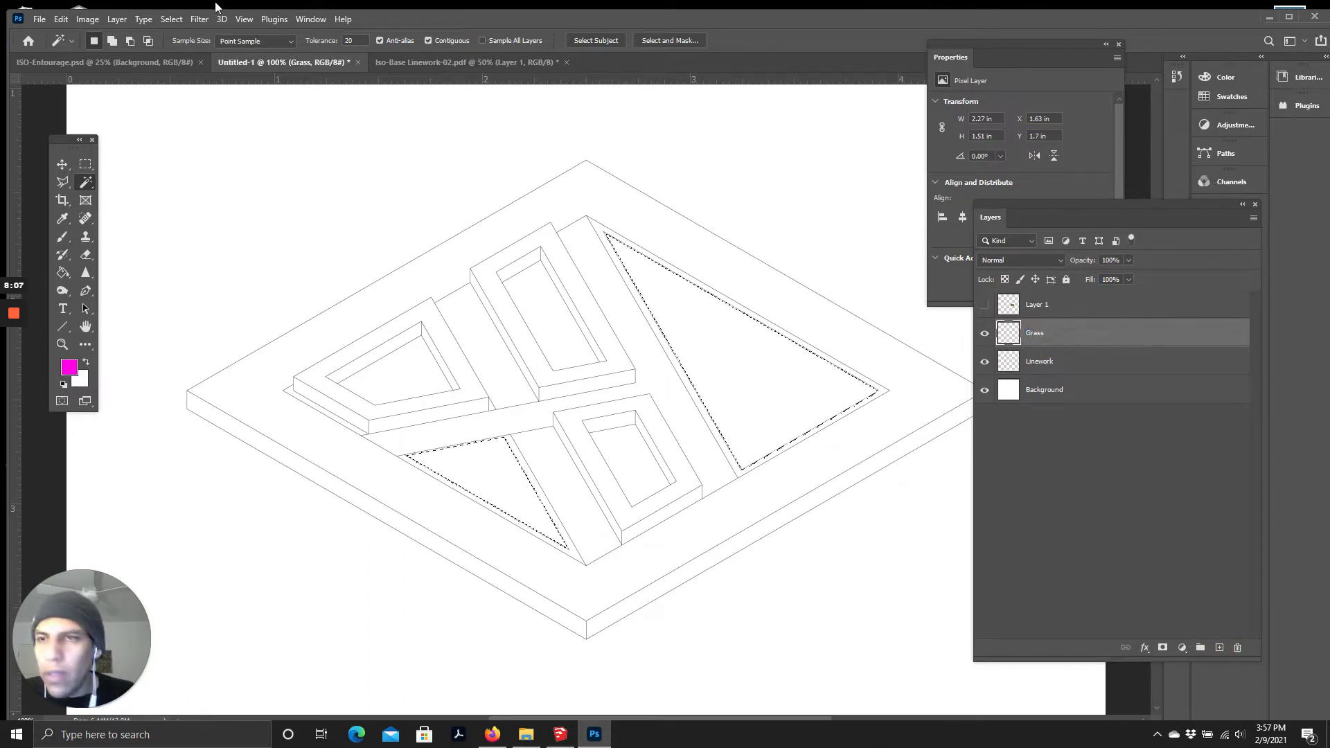
# Step: Fill the selected triangles on the Grass layer with the new meadow pattern using the Paint Bucket
pyautogui.click(62, 274)
pyautogui.click(109, 41)
pyautogui.click(101, 54)
pyautogui.click(164, 41)
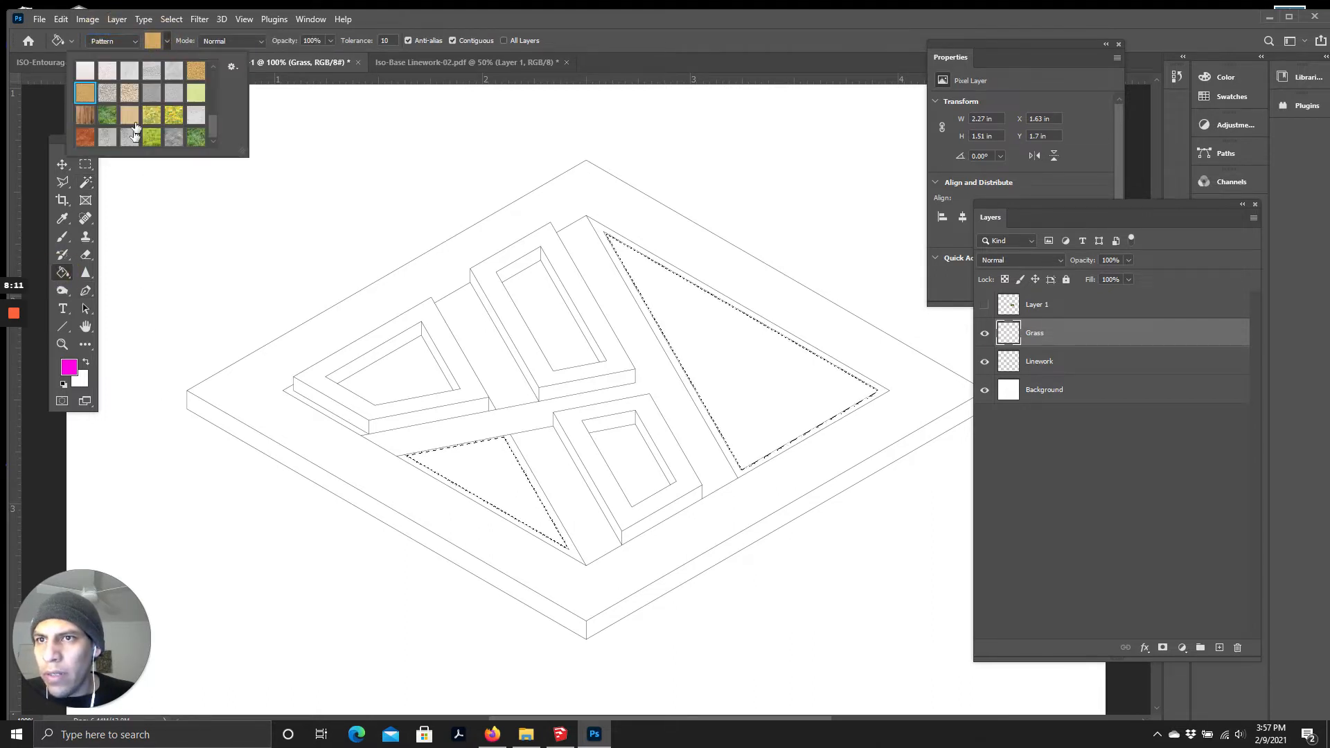
pyautogui.click(196, 138)
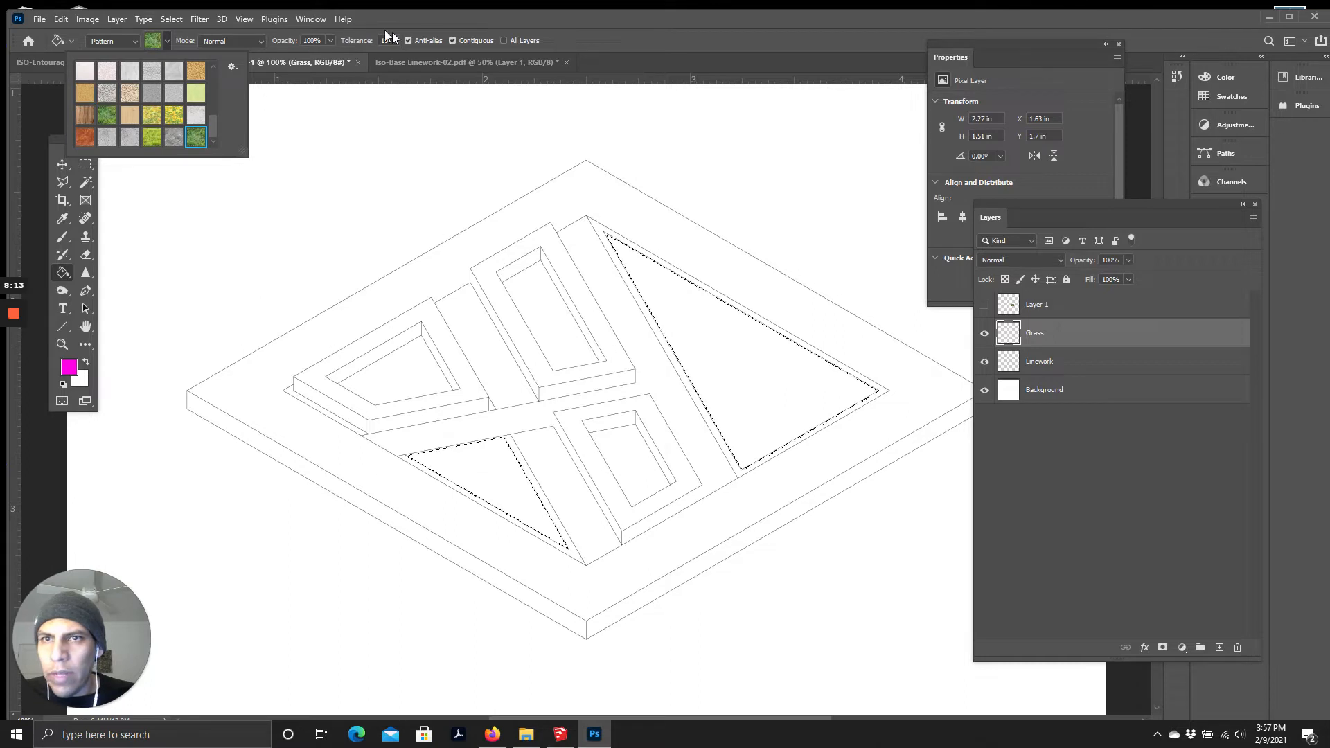
pyautogui.click(411, 25)
pyautogui.click(742, 389)
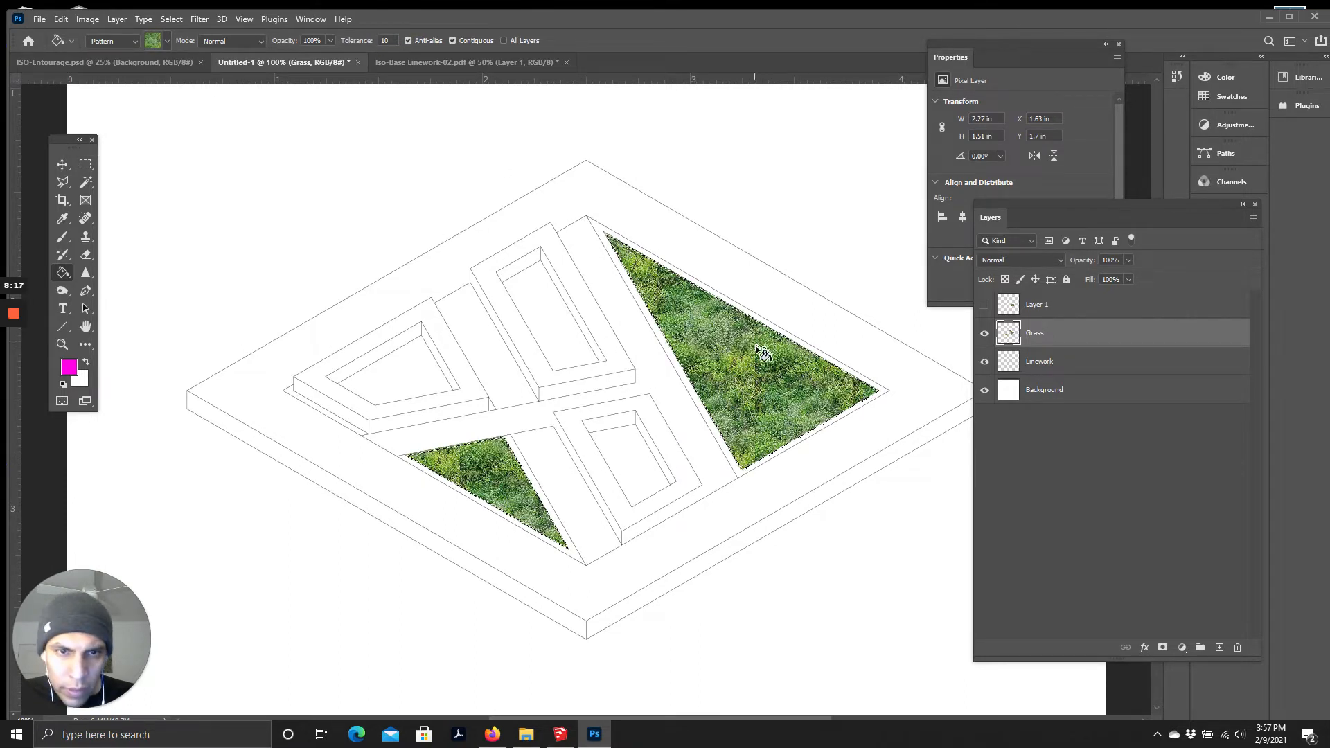
# Step: Retouch the repeating patches of the grass fill in both triangles with the Clone Stamp
pyautogui.click(86, 236)
pyautogui.click(132, 237)
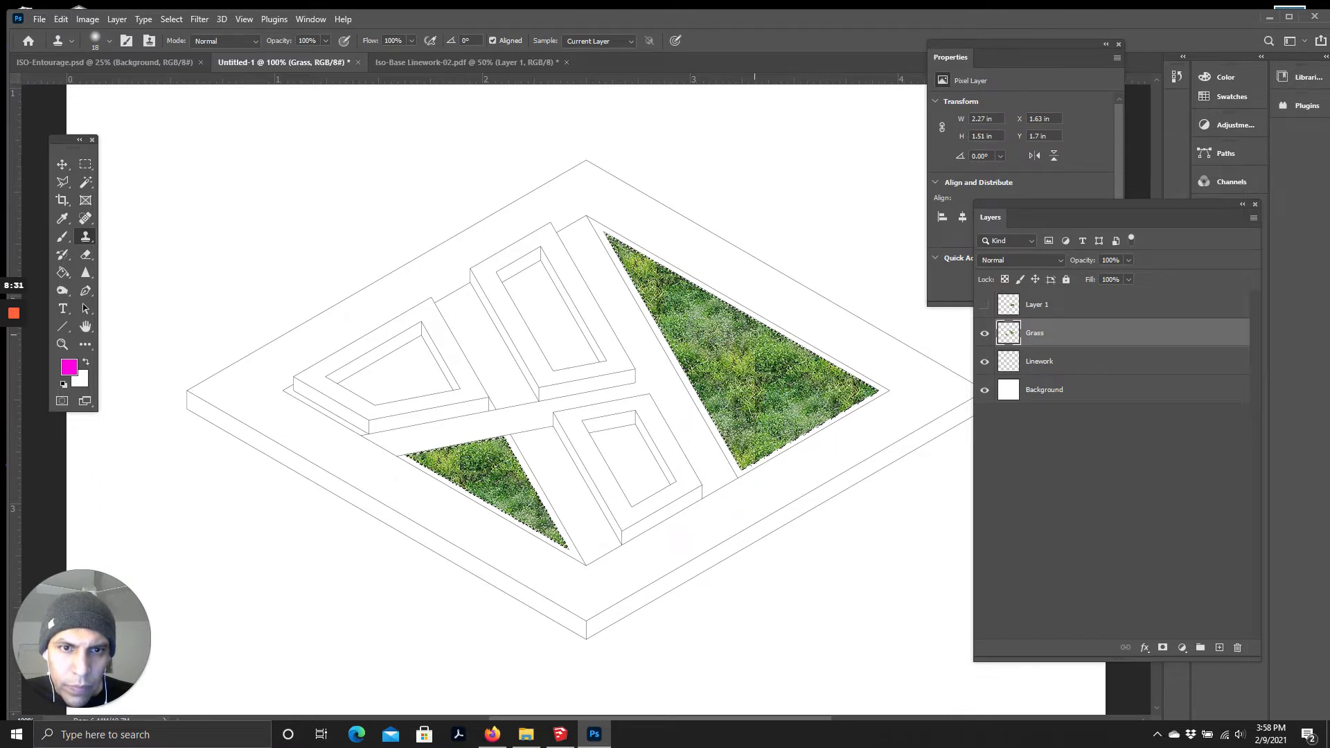
pyautogui.moveTo(755, 323)
pyautogui.mouseDown()
pyautogui.moveTo(769, 453)
pyautogui.moveTo(758, 455)
pyautogui.moveTo(760, 370)
pyautogui.moveTo(746, 434)
pyautogui.mouseUp()
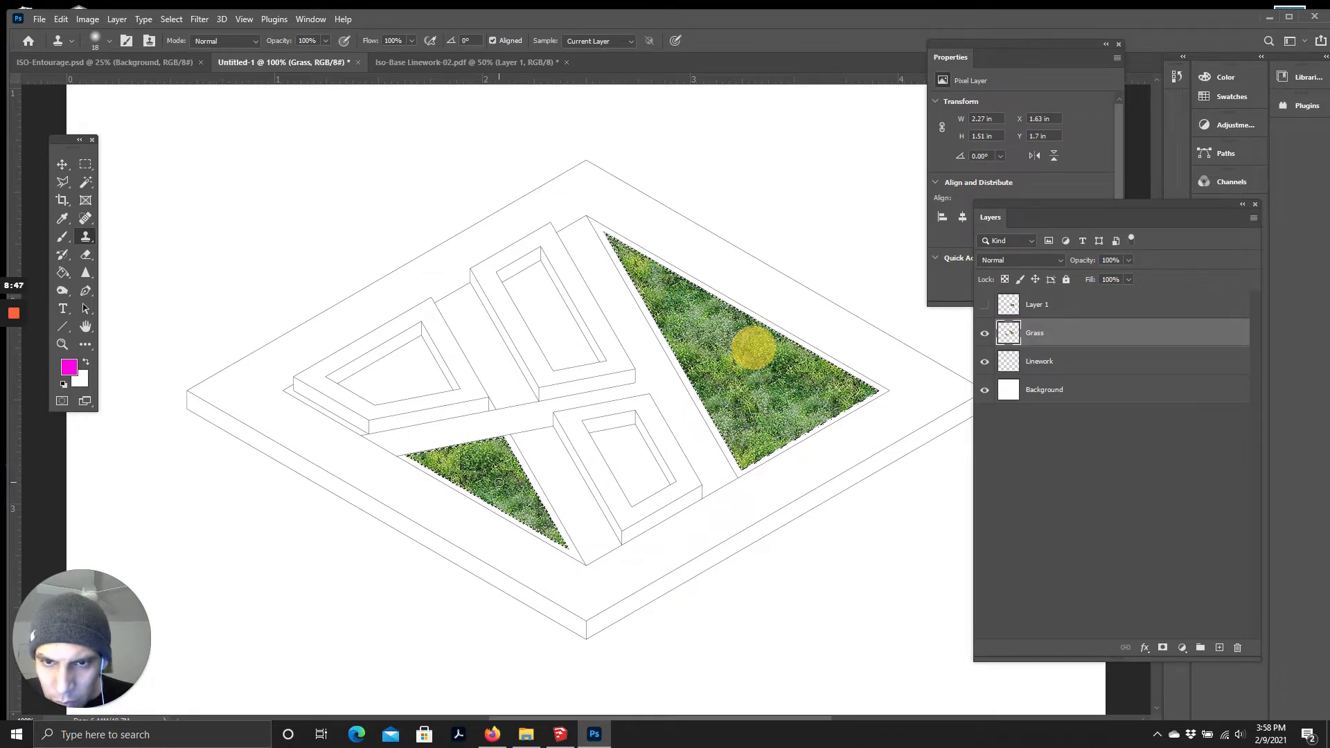
pyautogui.keyDown('alt'); pyautogui.click(520, 502); pyautogui.keyUp('alt')
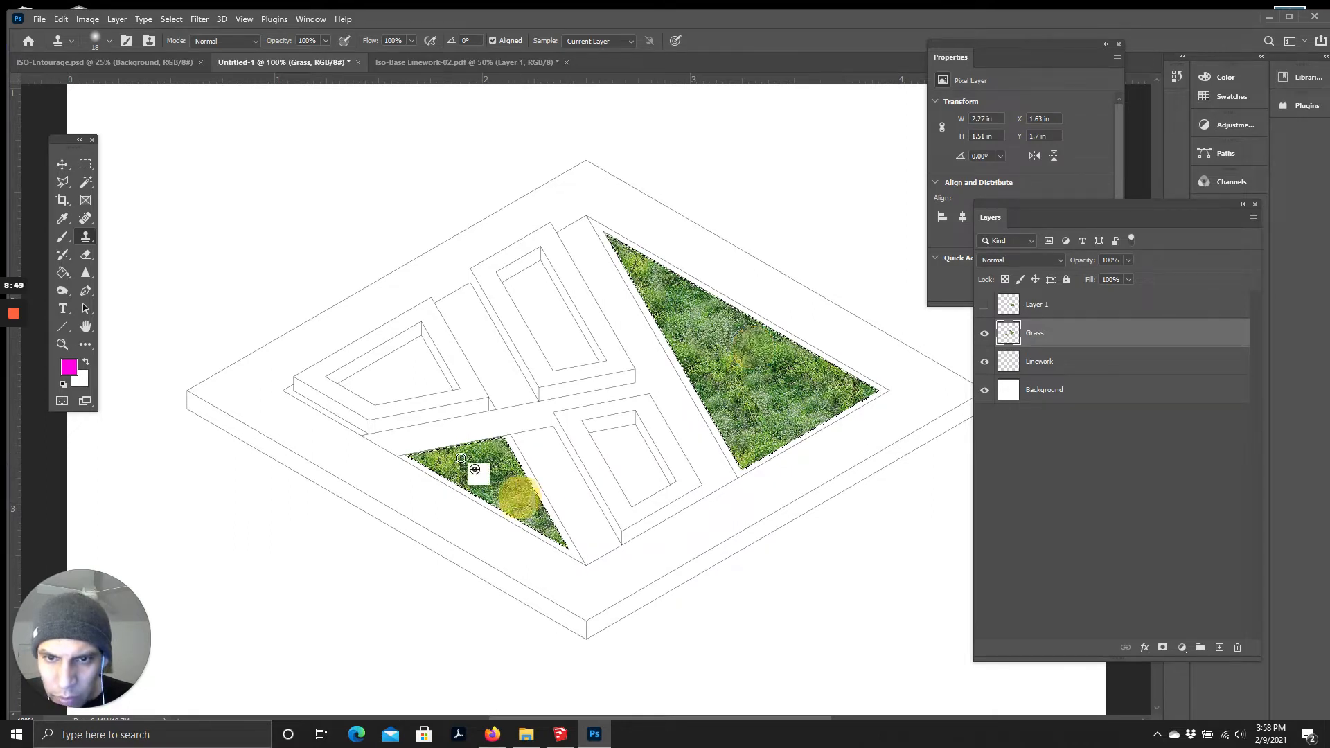
pyautogui.moveTo(459, 450)
pyautogui.mouseDown()
pyautogui.moveTo(456, 434)
pyautogui.moveTo(462, 485)
pyautogui.moveTo(522, 505)
pyautogui.moveTo(475, 447)
pyautogui.mouseUp()
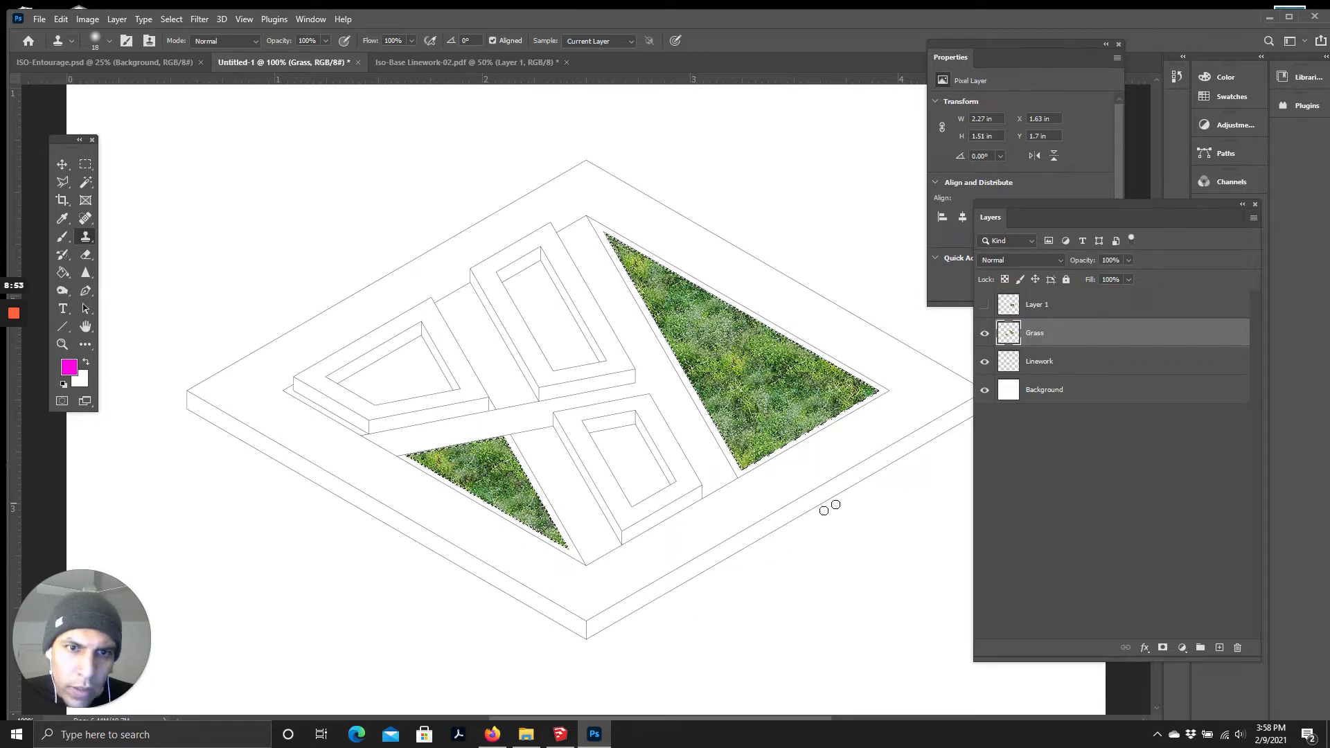
pyautogui.hotkey('ctrl', '-')
pyautogui.hotkey('ctrl', '-')
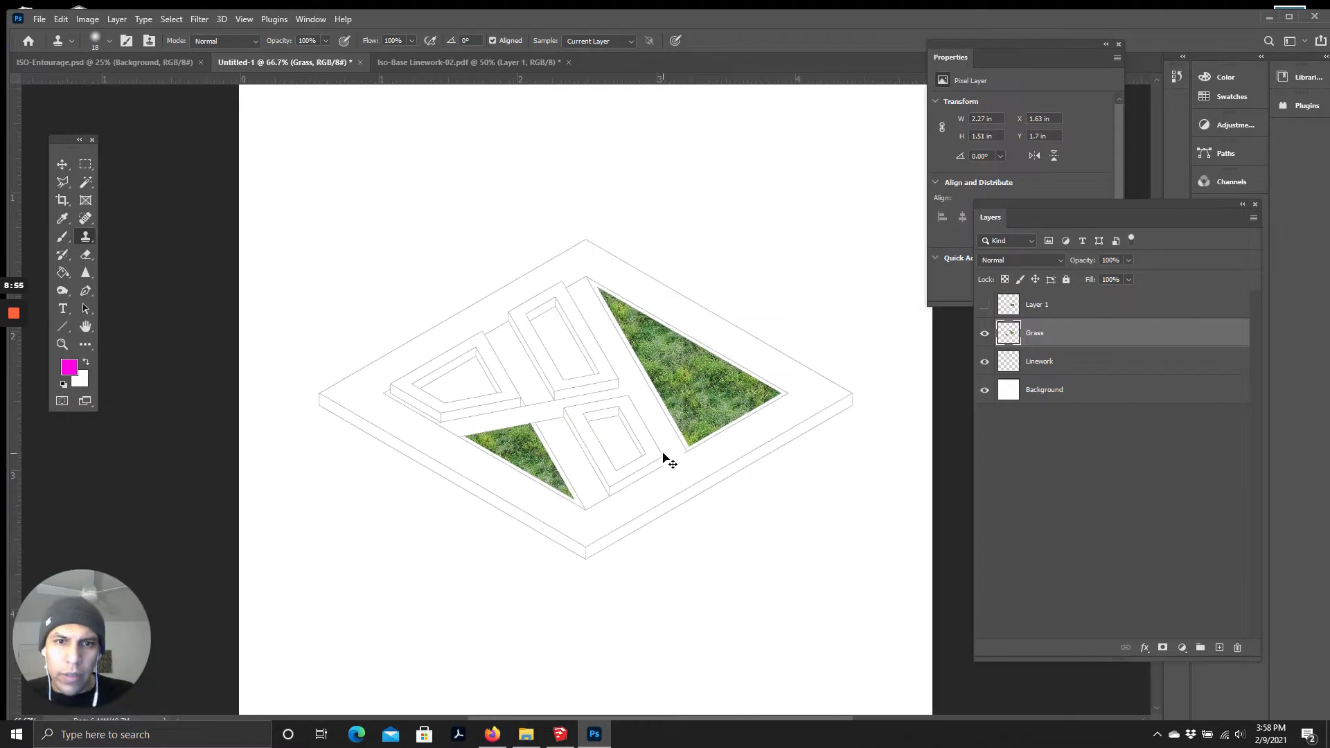
pyautogui.scroll(7, 656, 517)
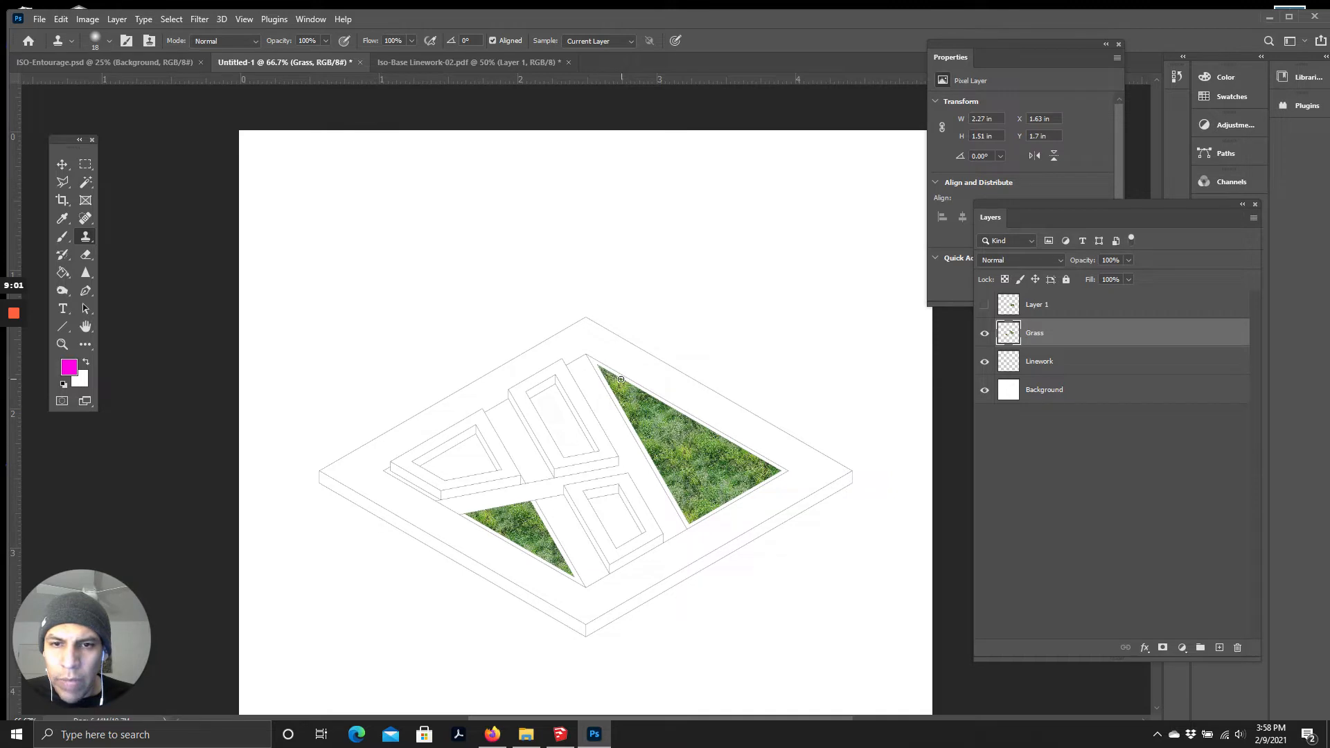
pyautogui.scroll(-4, 539, 440)
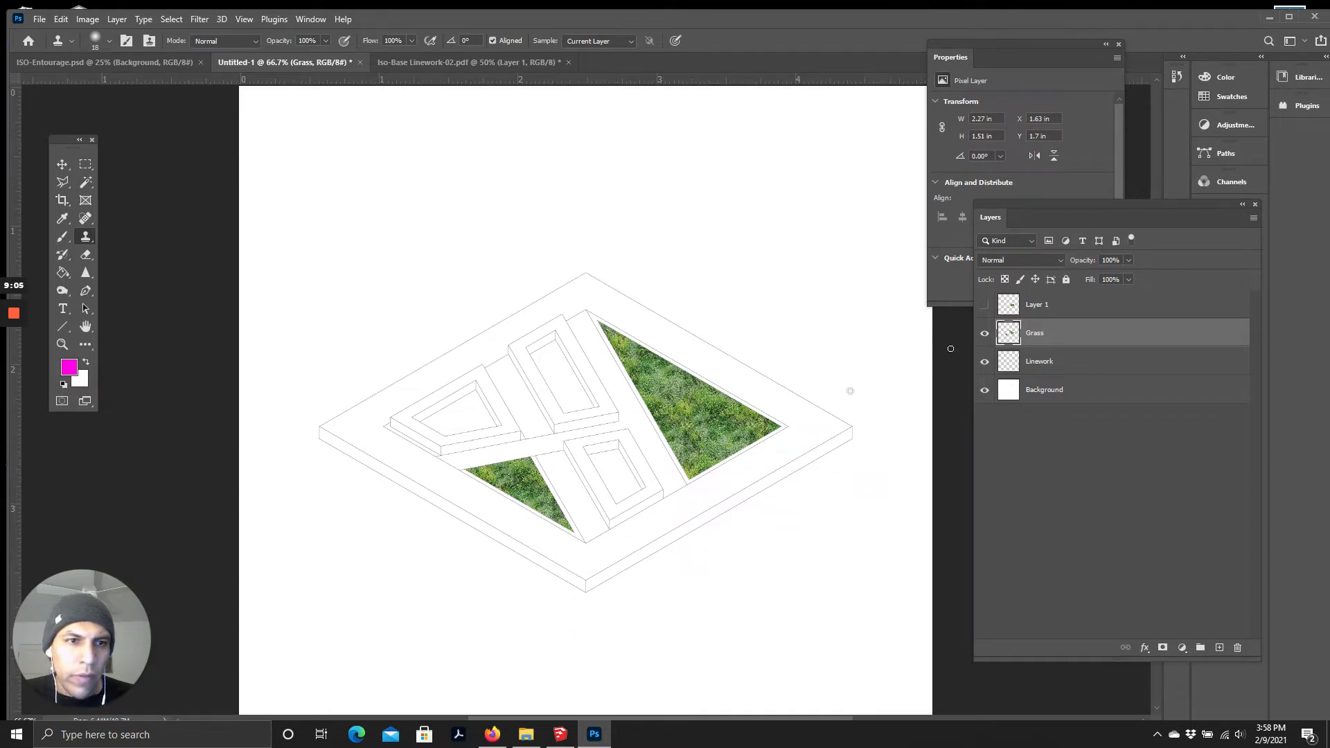
pyautogui.scroll(3, 692, 505)
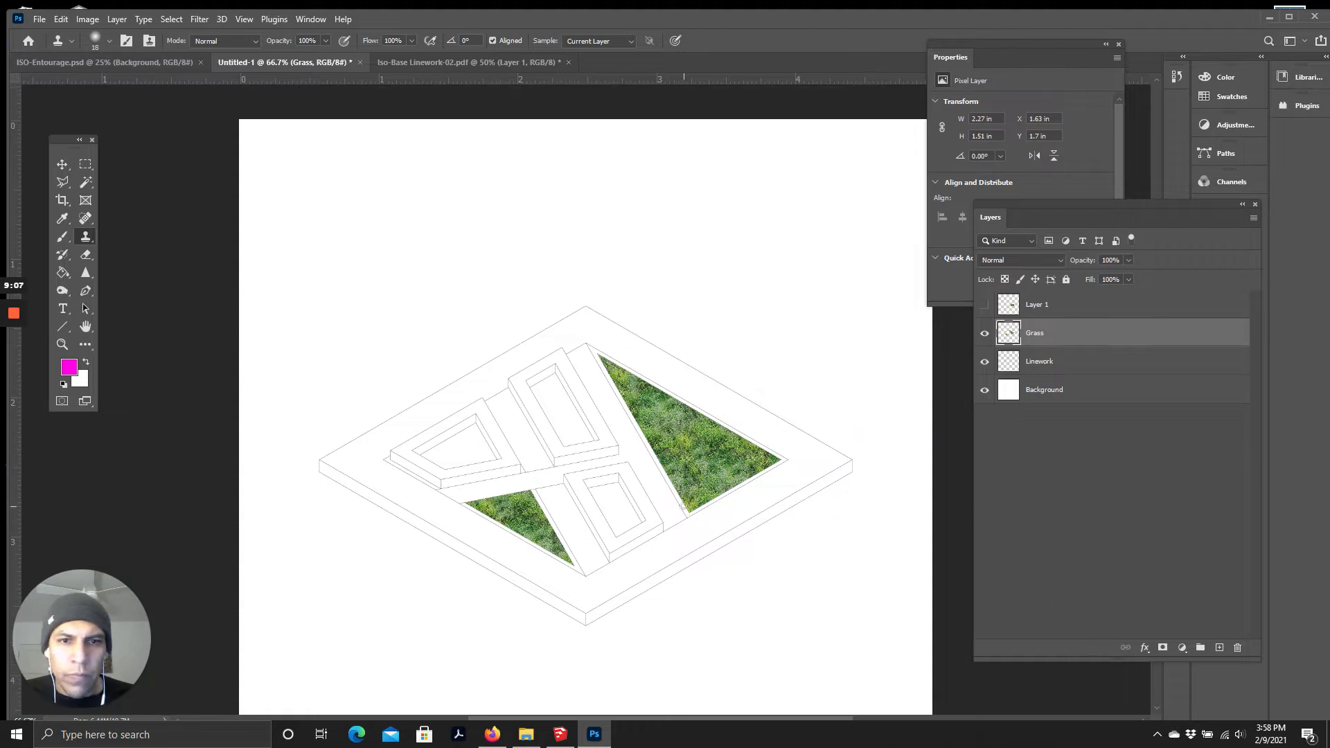
# Step: On the Linework layer, select the rims and outer side faces of the two rectangular planters with the Magic Wand
pyautogui.click(1047, 366)
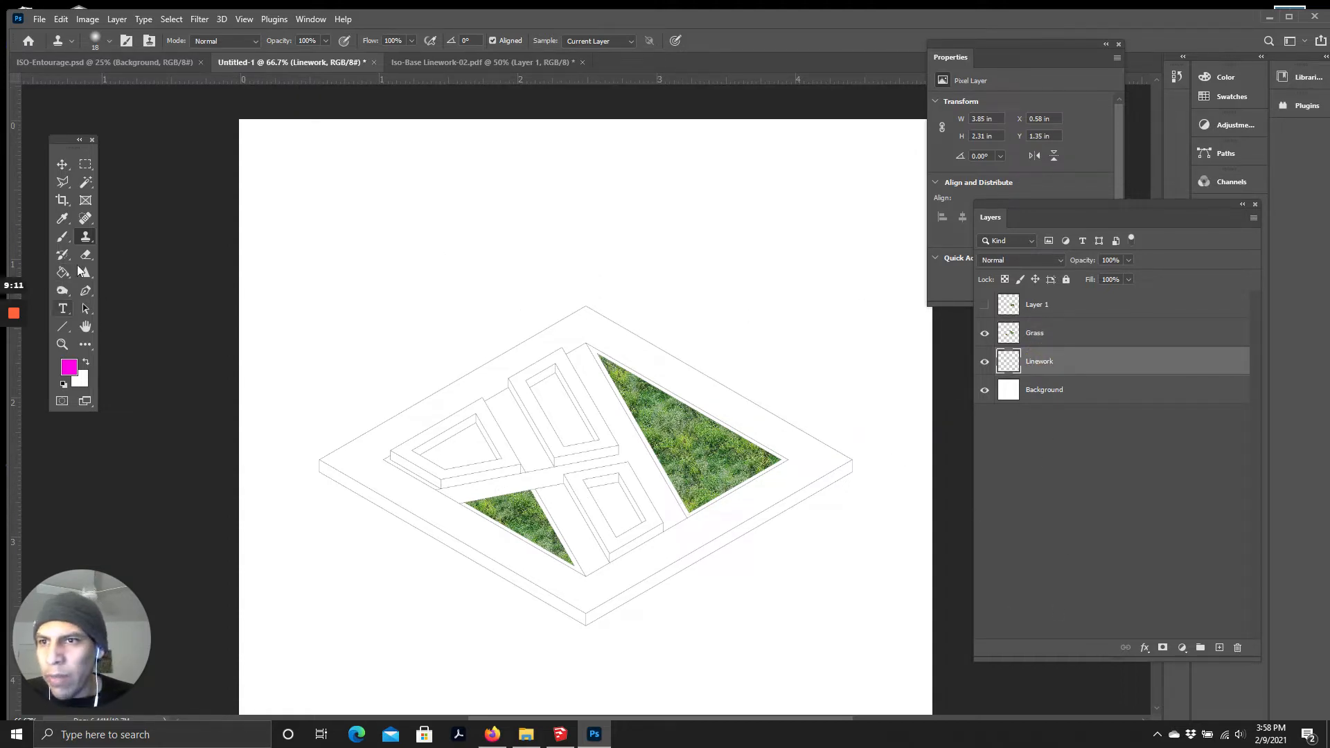
pyautogui.click(85, 183)
pyautogui.scroll(1, 686, 541)
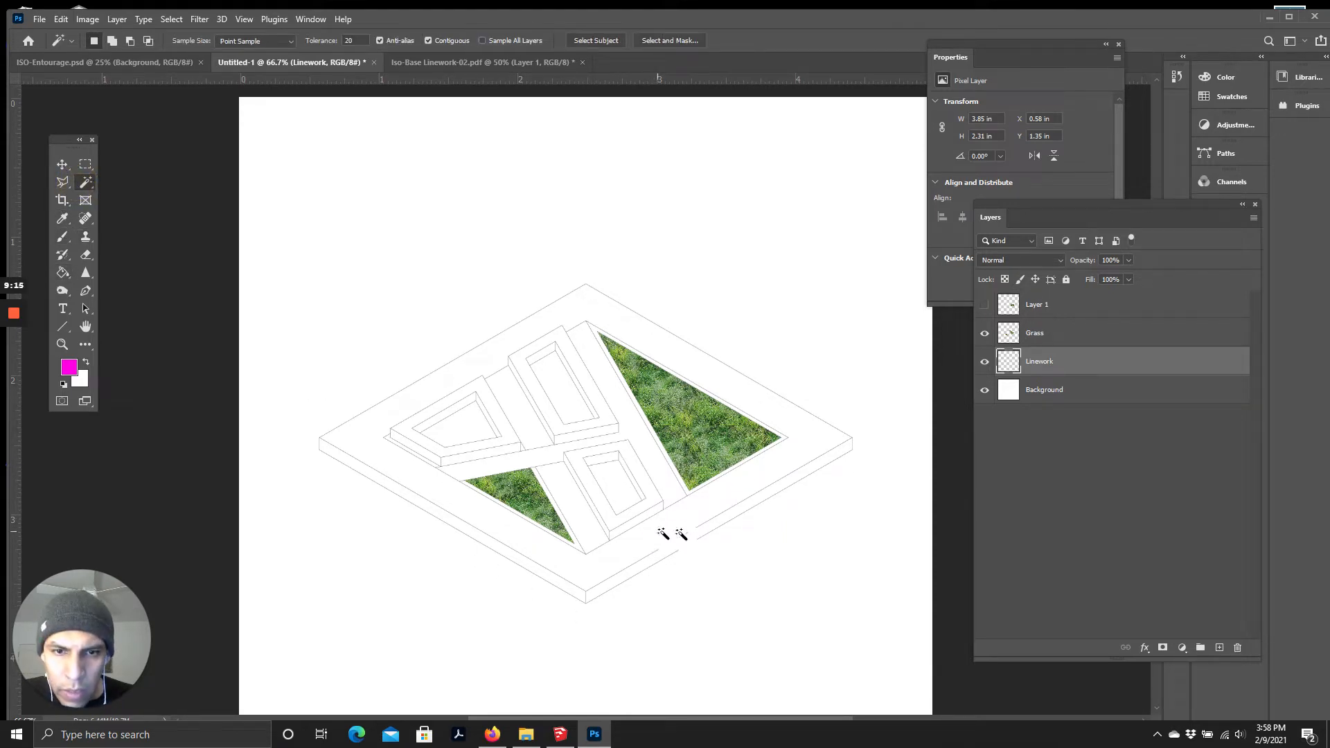
pyautogui.scroll(1, 629, 500)
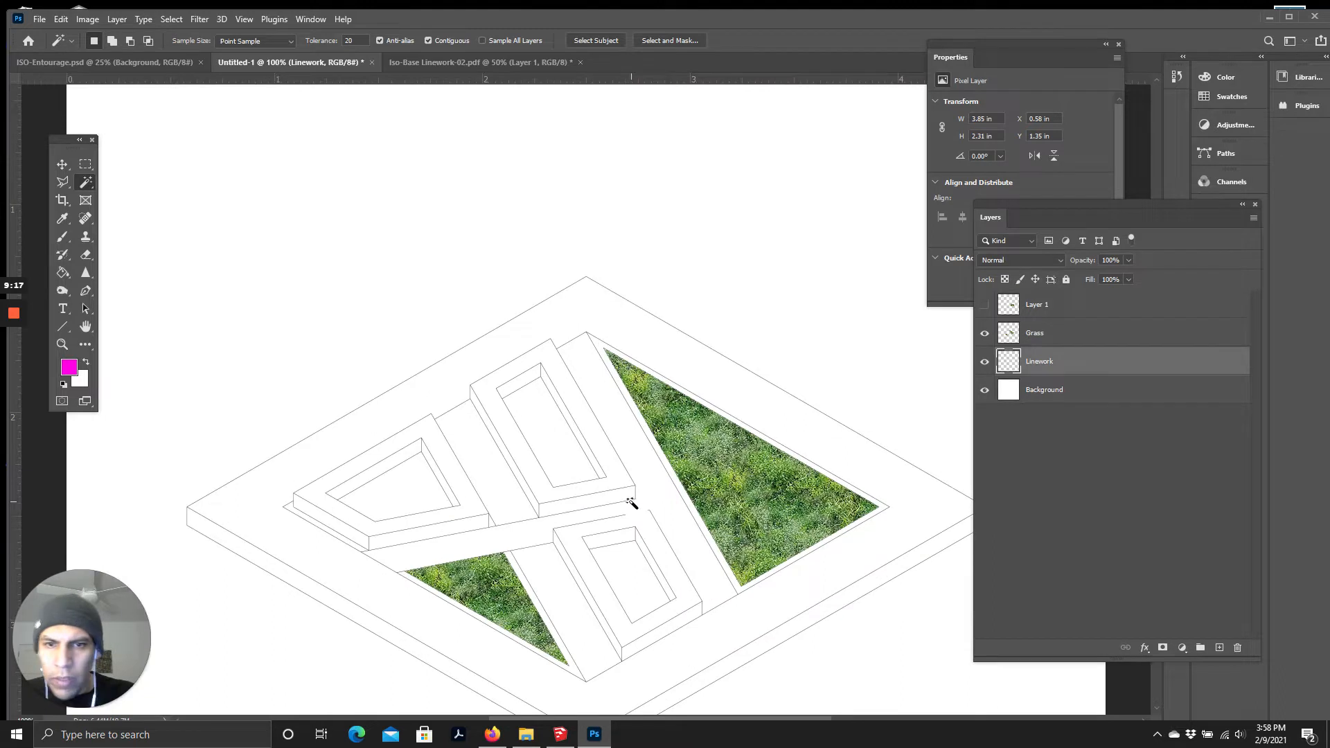
pyautogui.click(575, 506)
pyautogui.keyDown('shift'); pyautogui.click(615, 425); pyautogui.keyUp('shift')
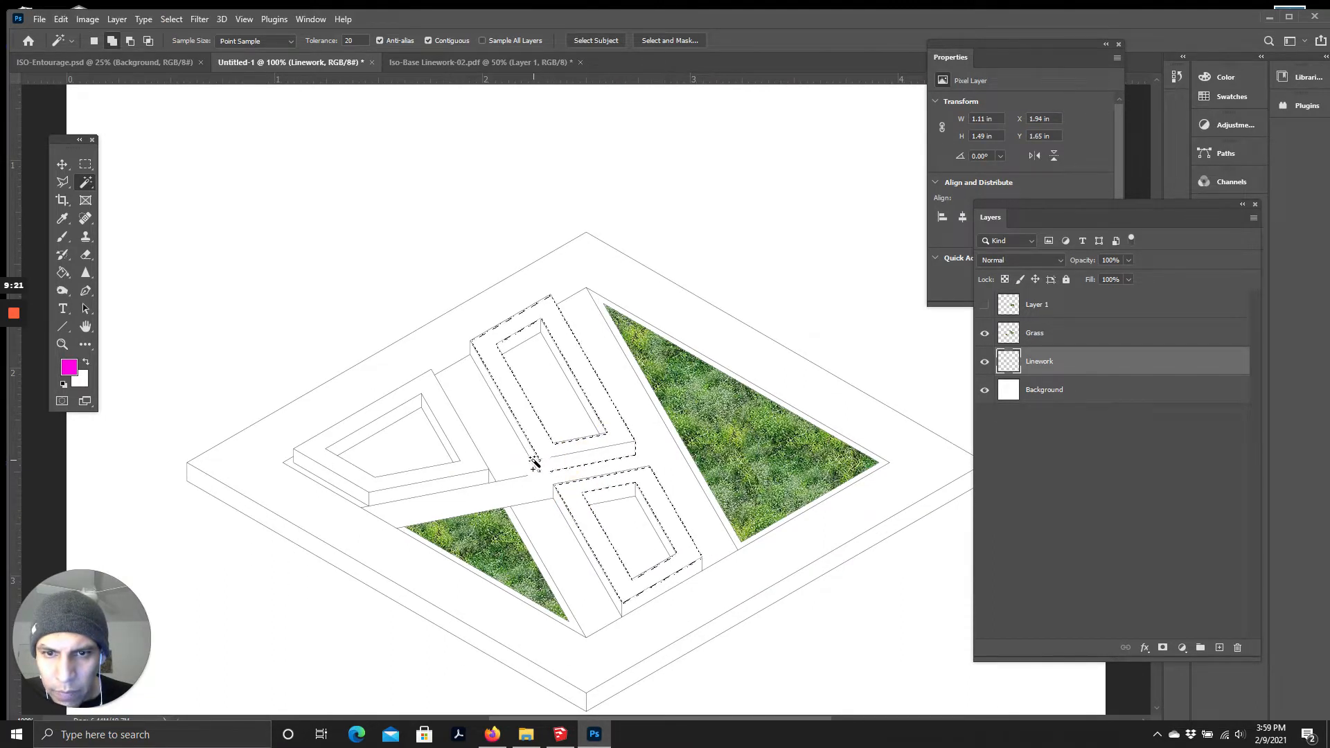
pyautogui.keyDown('shift'); pyautogui.click(575, 537); pyautogui.keyUp('shift')
pyautogui.keyDown('shift'); pyautogui.click(647, 604); pyautogui.keyUp('shift')
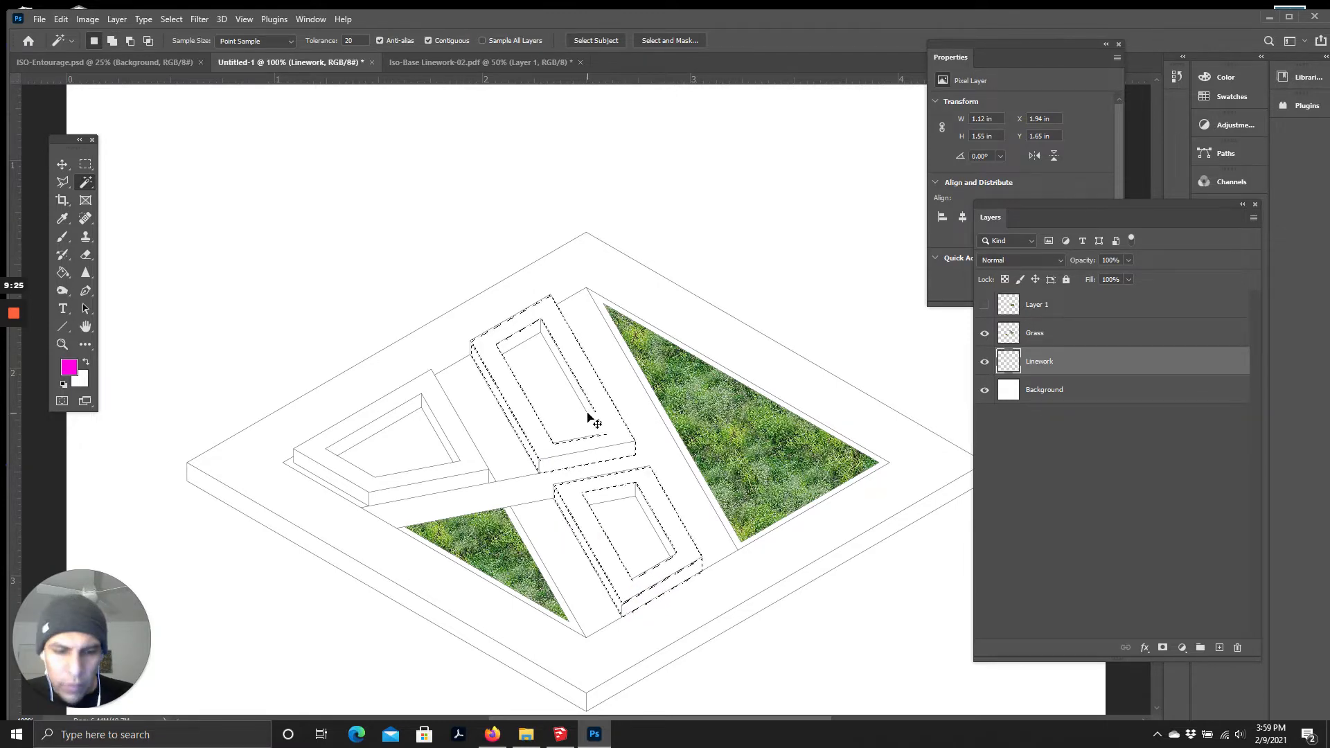
# Step: Add the visible inner wall faces of the two rectangular planters to the selection
pyautogui.scroll(1, 589, 414)
pyautogui.scroll(-3, 622, 446)
pyautogui.keyDown('shift'); pyautogui.click(644, 510); pyautogui.keyUp('shift')
pyautogui.keyDown('shift'); pyautogui.click(594, 342); pyautogui.keyUp('shift')
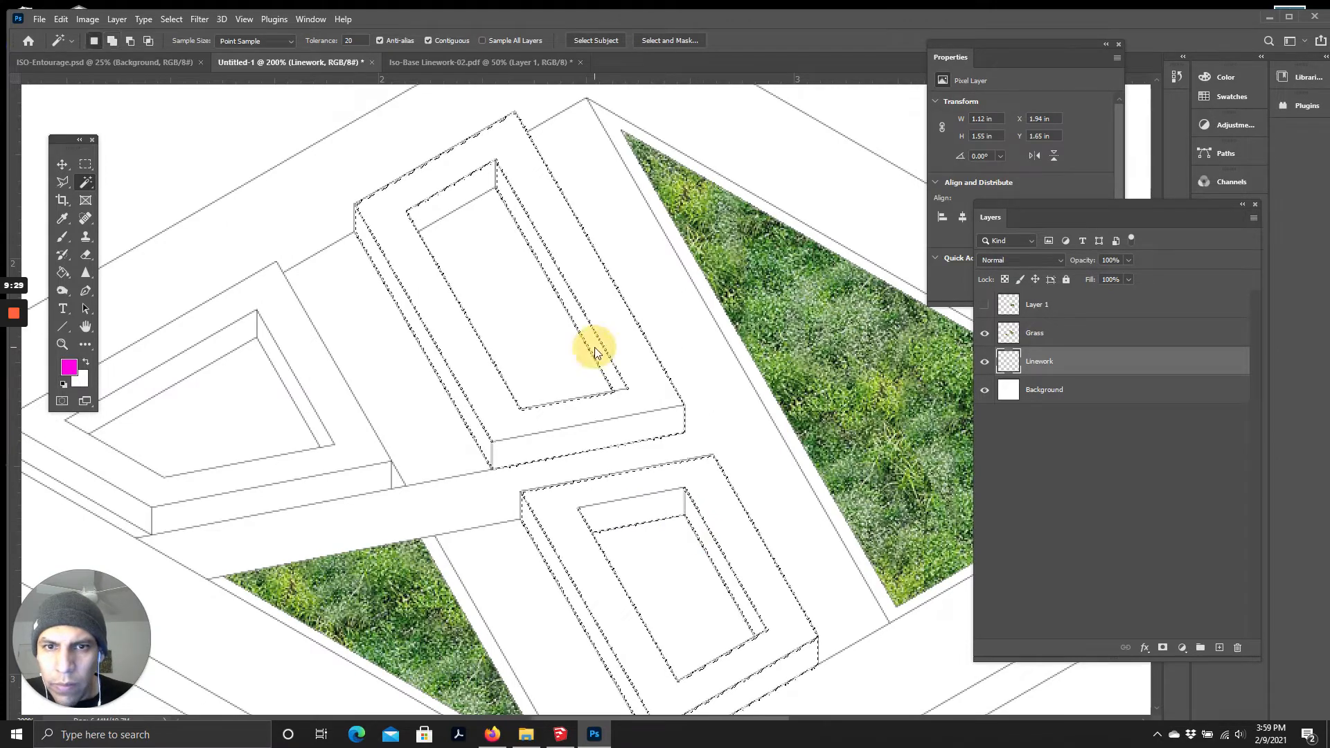
pyautogui.keyDown('shift'); pyautogui.click(451, 193); pyautogui.keyUp('shift')
# Step: Add the rim, outer side faces and inner wall faces of the remaining trapezoidal planter to the selection
pyautogui.scroll(-3, 505, 406)
pyautogui.scroll(2, 429, 416)
pyautogui.keyDown('shift'); pyautogui.click(349, 418); pyautogui.keyUp('shift')
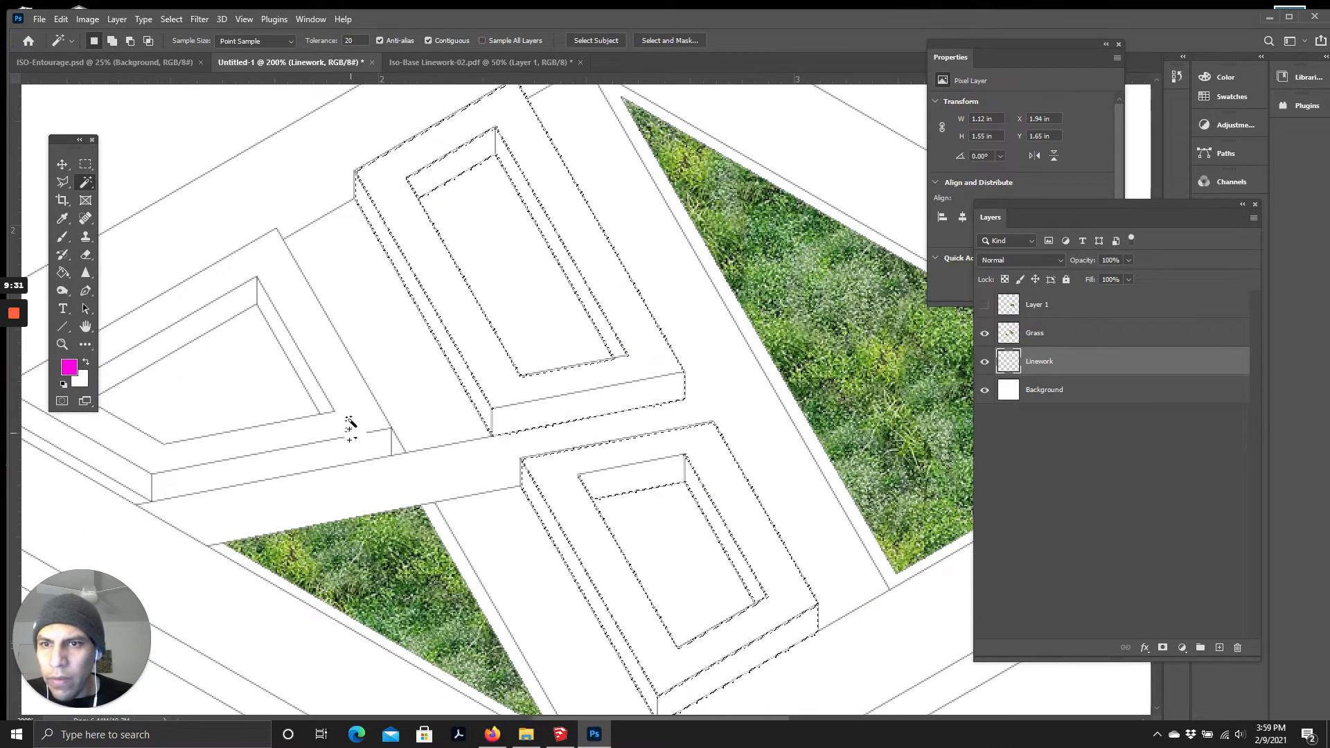
pyautogui.keyDown('shift'); pyautogui.click(296, 458); pyautogui.keyUp('shift')
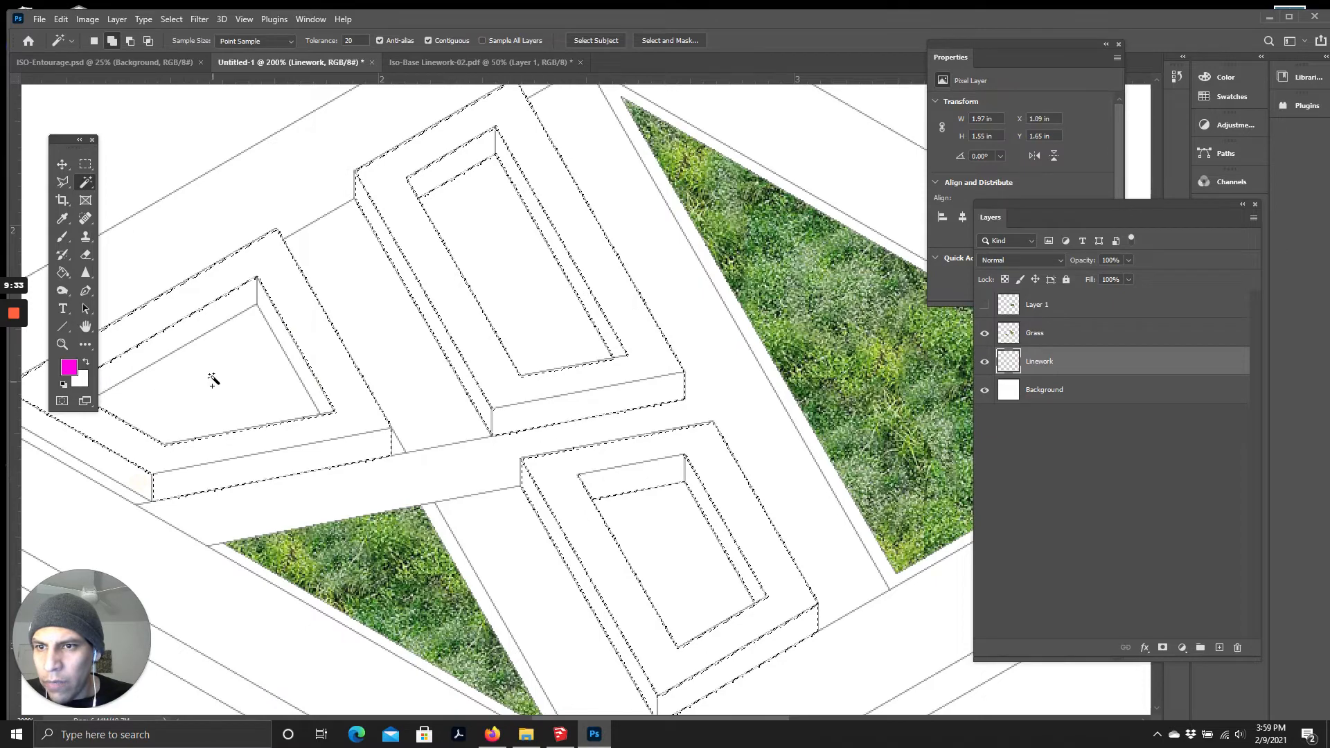
pyautogui.keyDown('shift'); pyautogui.click(176, 341); pyautogui.keyUp('shift')
pyautogui.keyDown('shift'); pyautogui.click(285, 344); pyautogui.keyUp('shift')
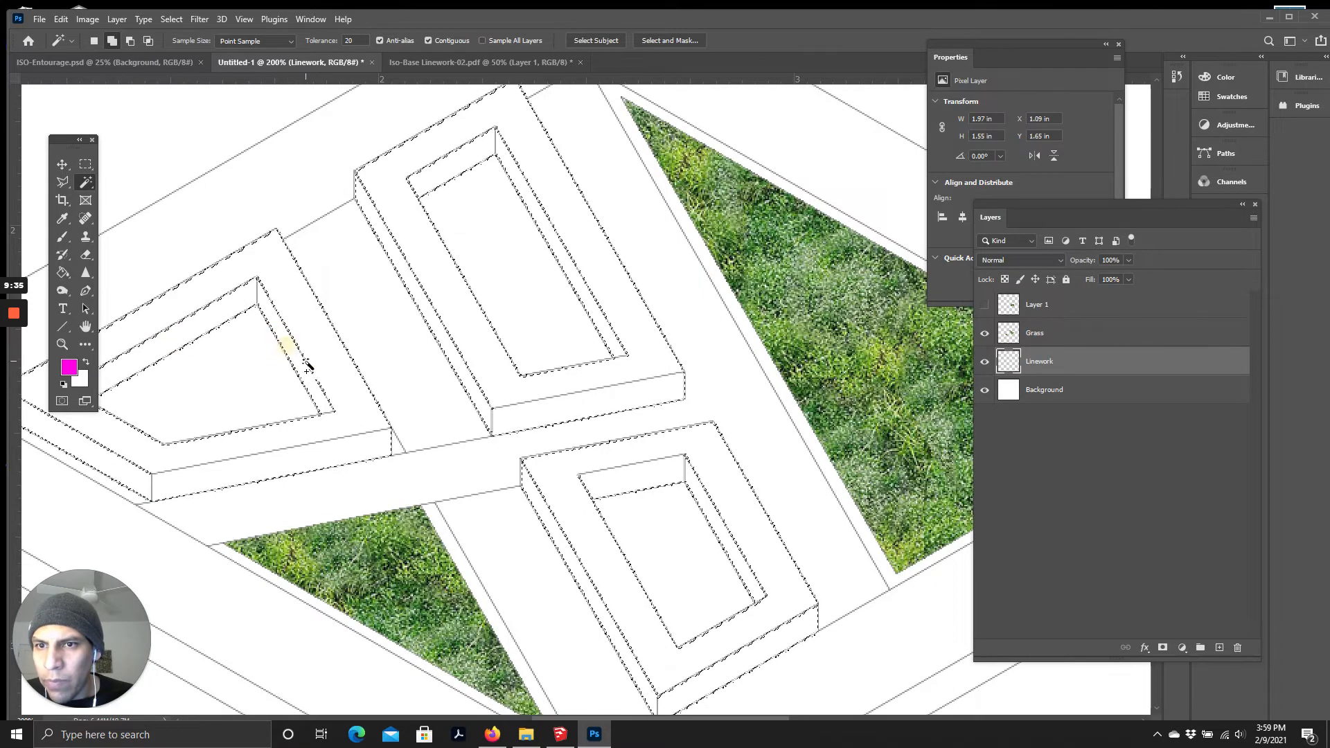
pyautogui.scroll(1, 415, 485)
pyautogui.hotkey('ctrl', 'd')
pyautogui.hotkey('ctrl', '-')
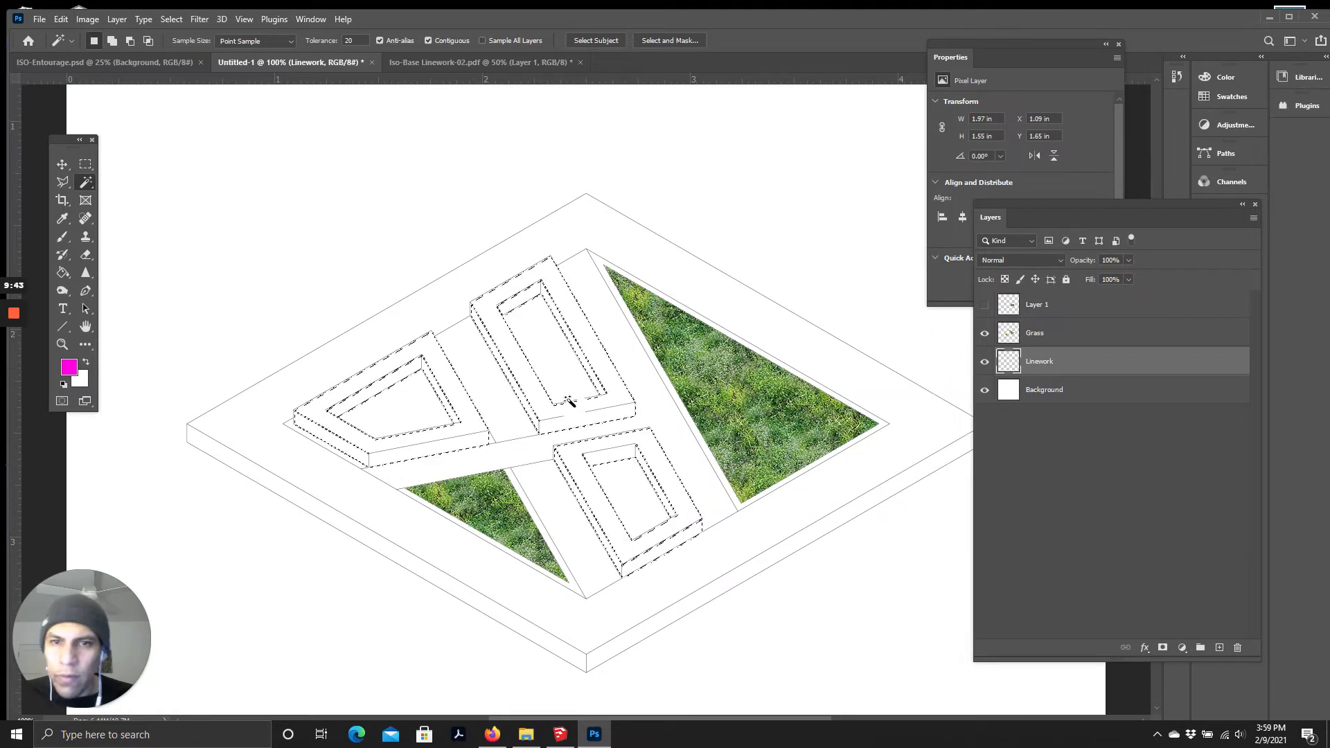
# Step: Create a new layer above Linework and name it Wood Planter Benches
pyautogui.click(1220, 648)
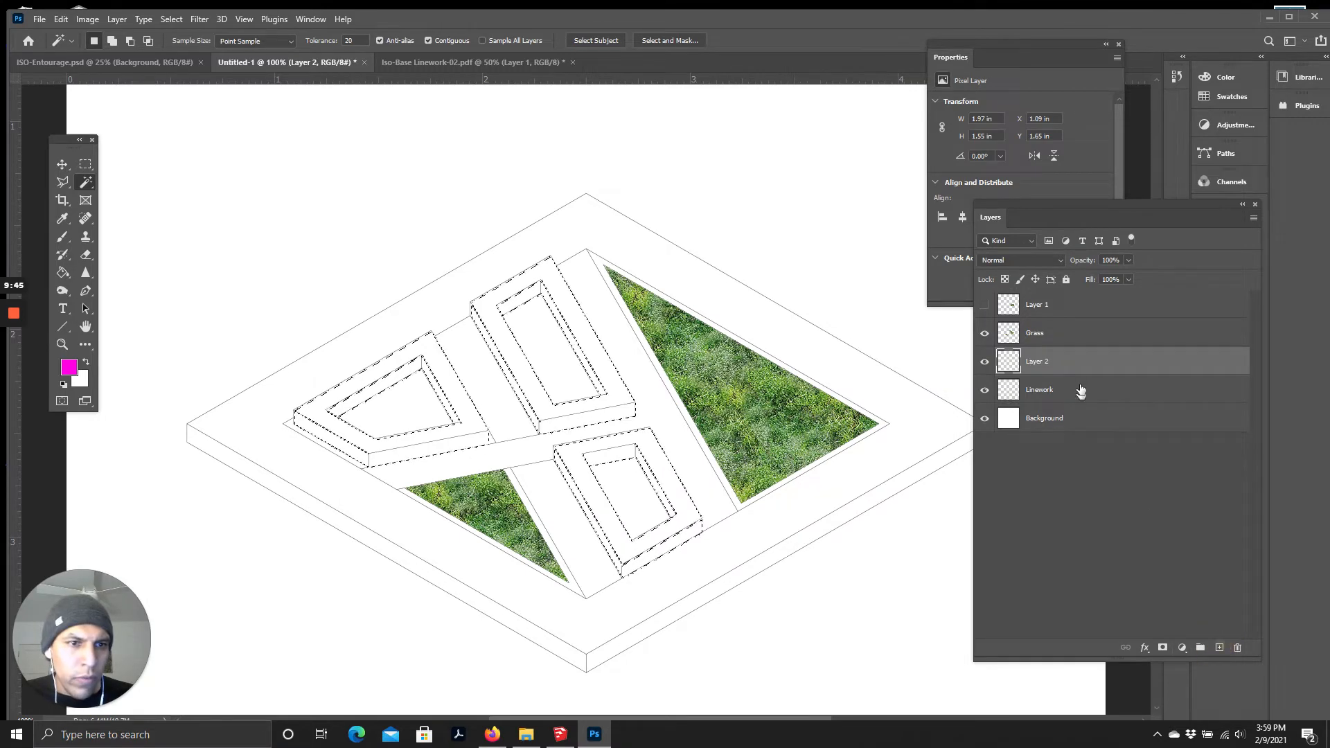
pyautogui.doubleClick(1043, 362)
pyautogui.write('Wood Benc')
pyautogui.press('BackSpace')
pyautogui.press('BackSpace')
pyautogui.press('BackSpace')
pyautogui.press('BackSpace')
pyautogui.write('Planter Benches')
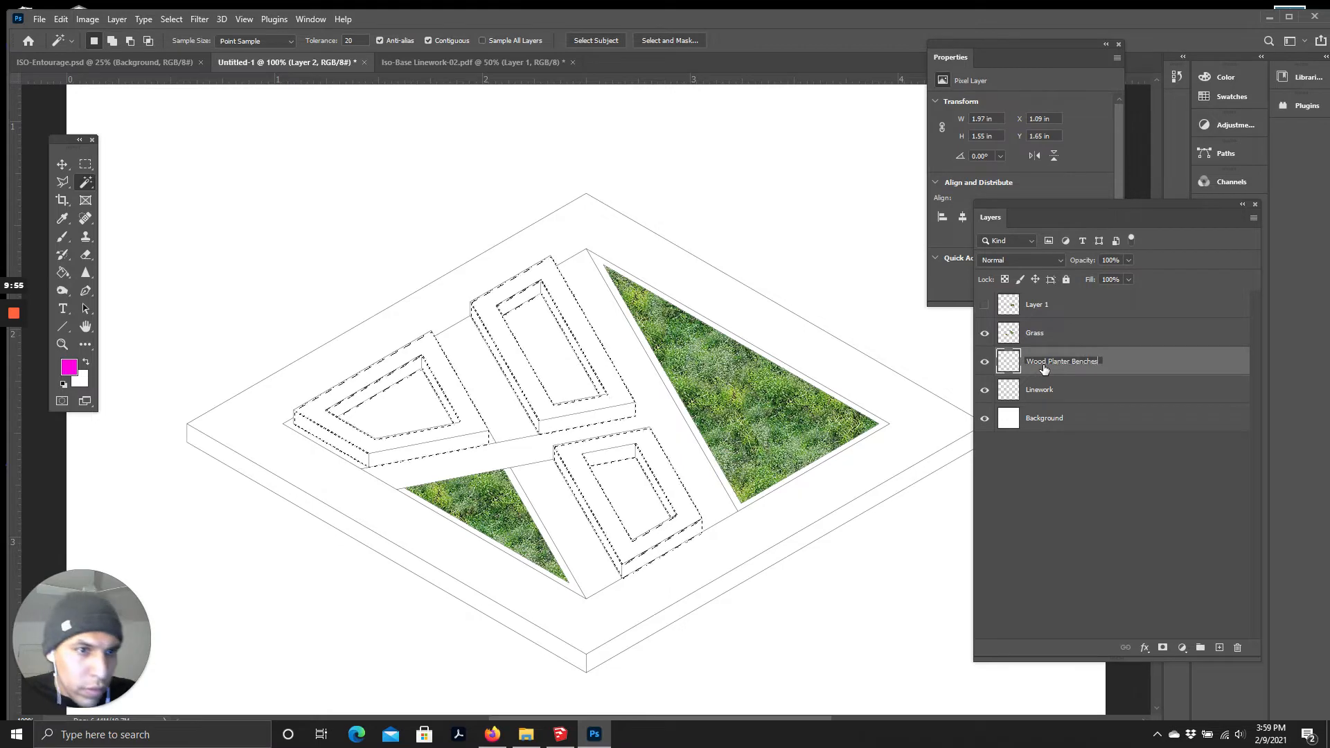
pyautogui.press('Return')
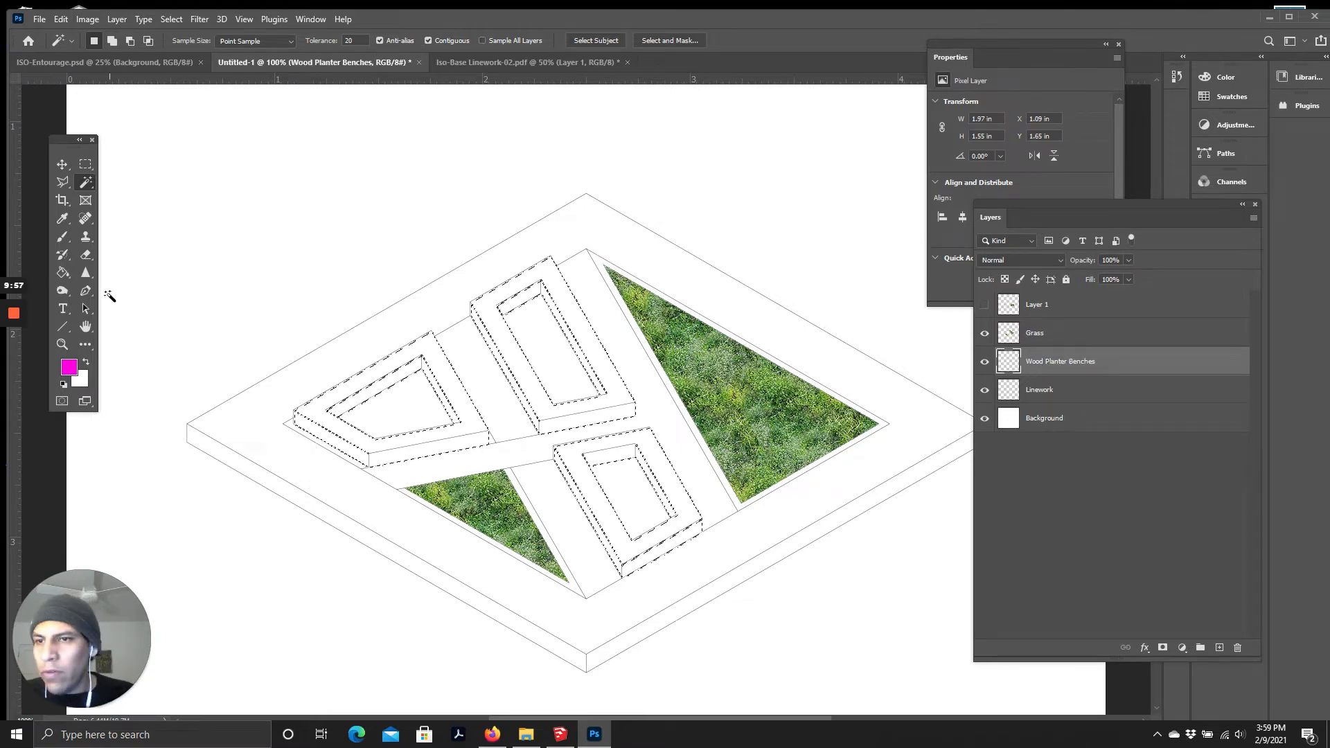
# Step: Fill the selected planter surfaces with the light wood pattern using the Paint Bucket, and clear the selection
pyautogui.click(62, 272)
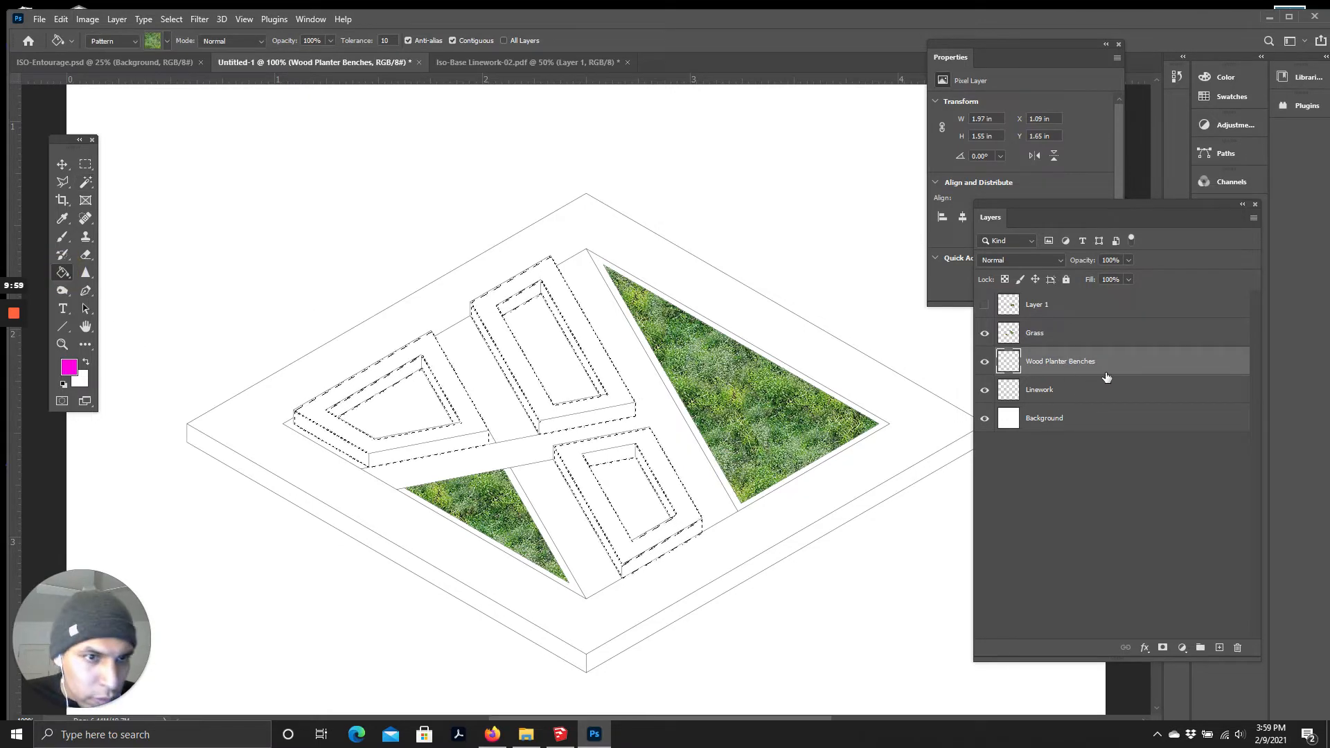
pyautogui.click(147, 43)
pyautogui.click(137, 120)
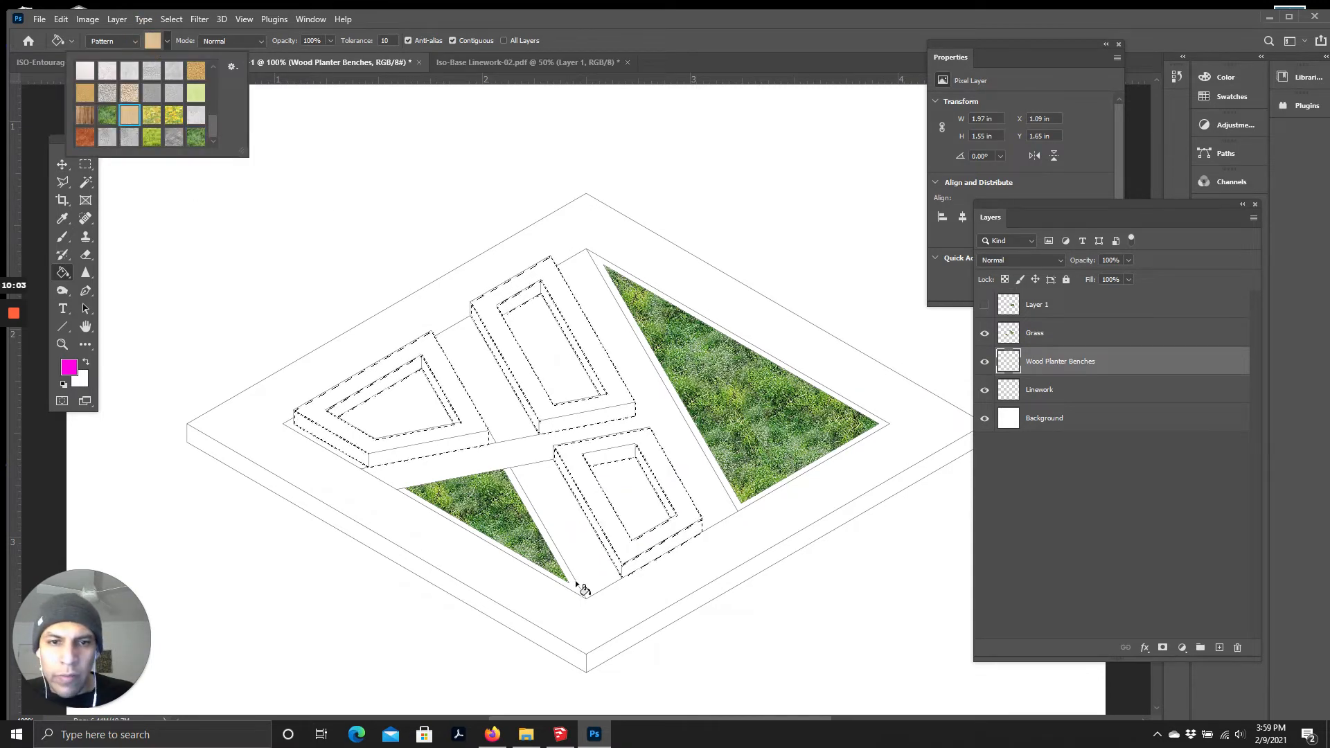
pyautogui.click(573, 460)
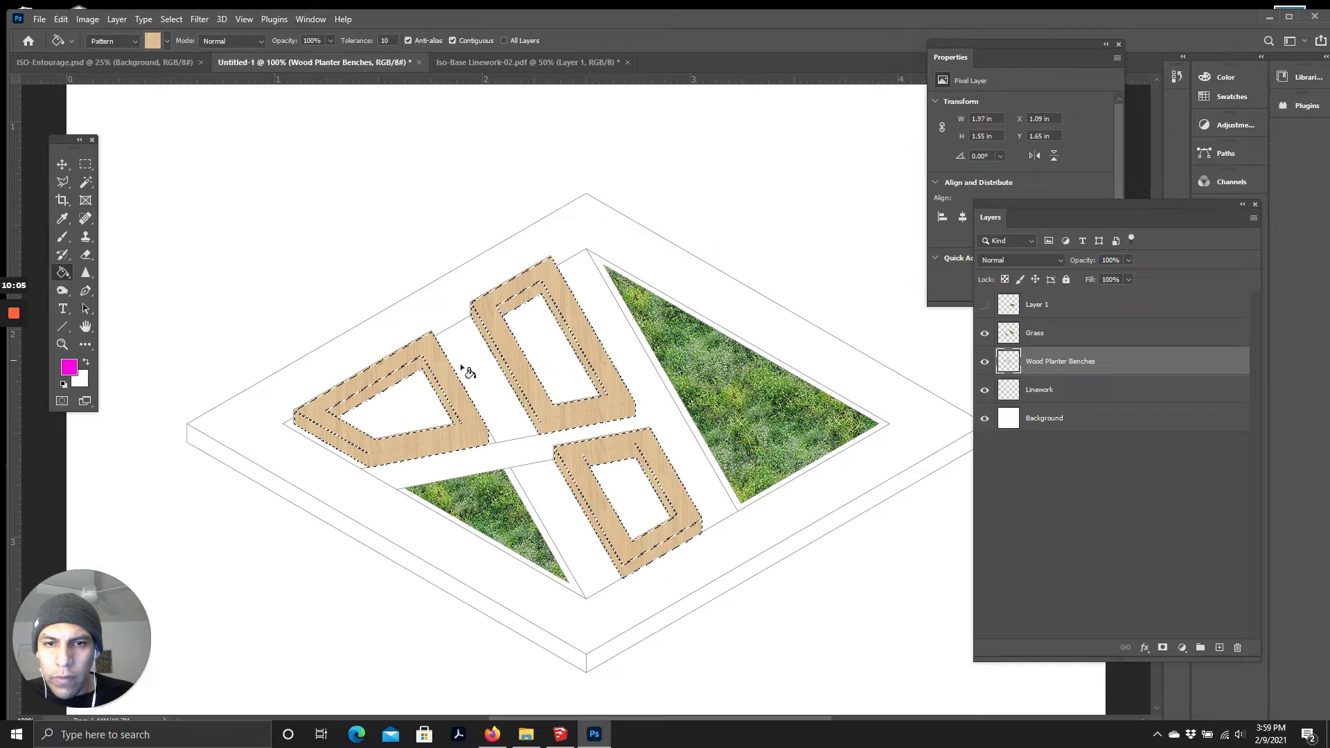
pyautogui.hotkey('ctrl', 'd')
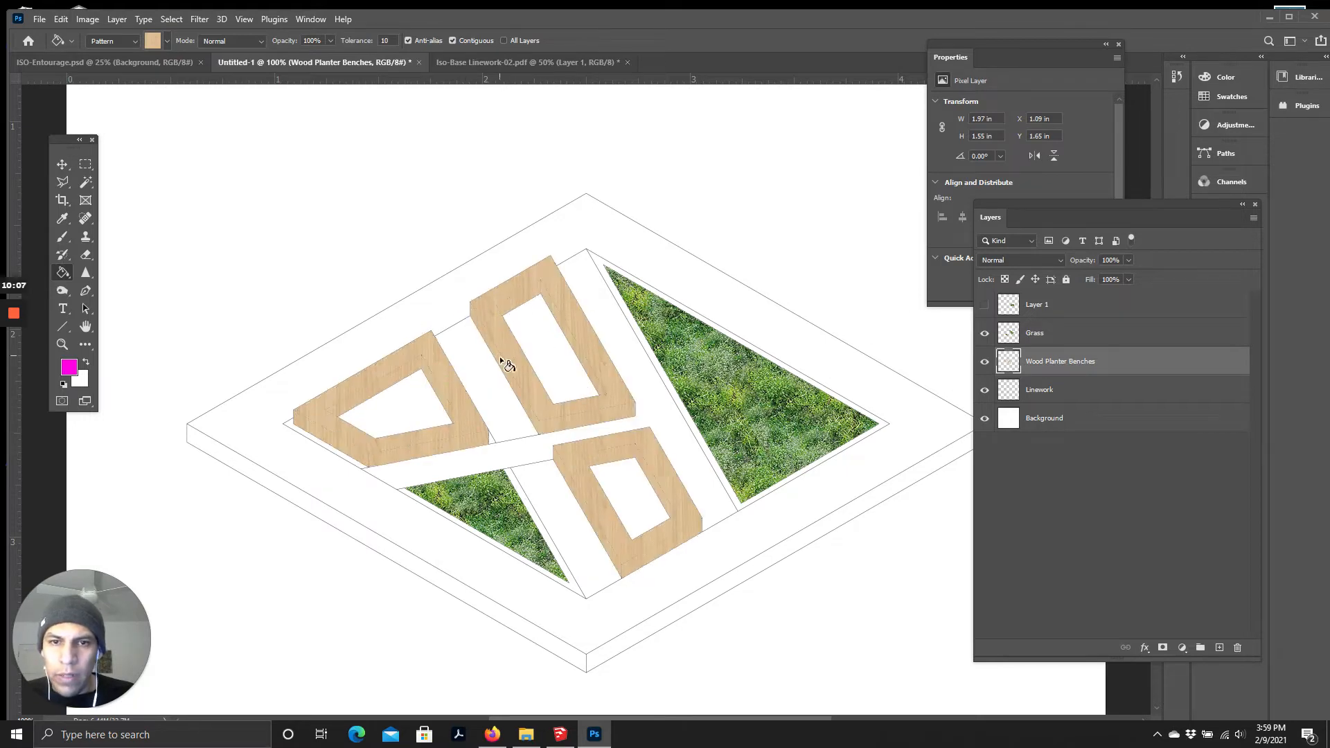
# Step: On the Linework layer, select the branching path between the planters and the grass triangles with the Magic Wand
pyautogui.scroll(-1, 833, 480)
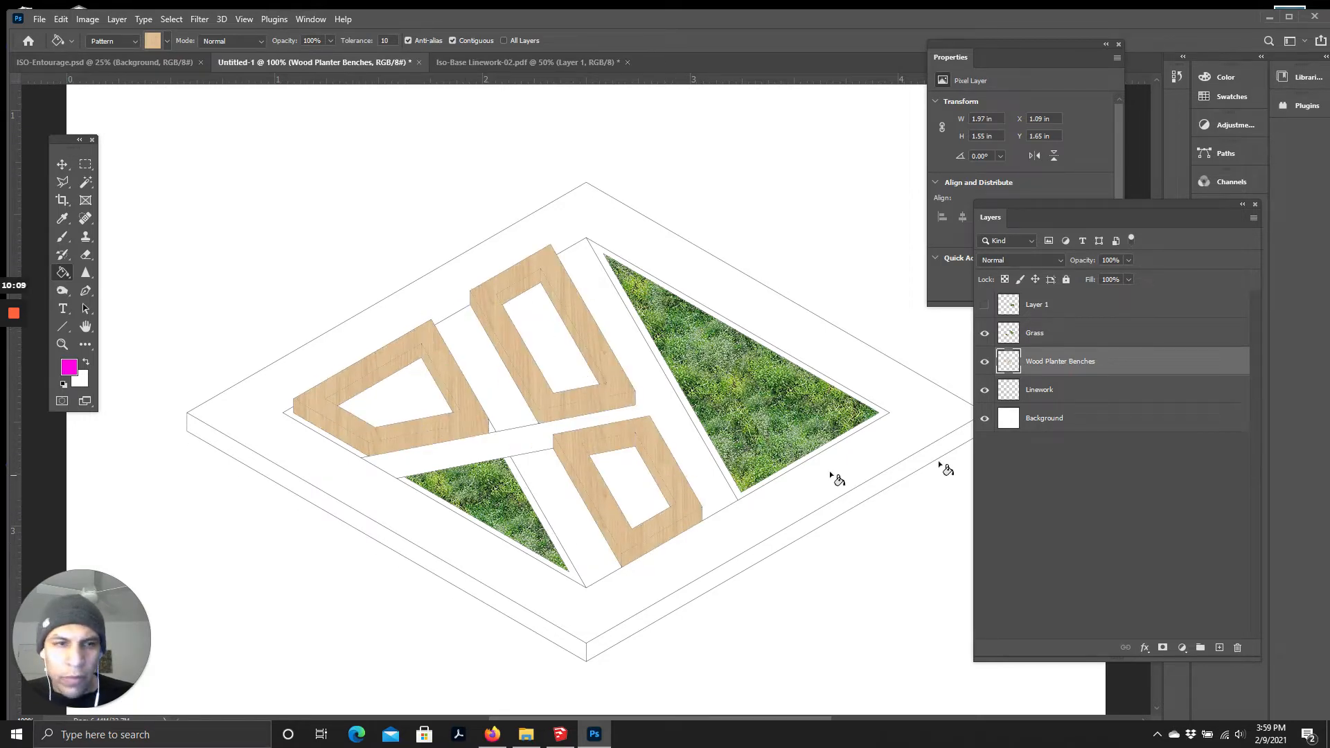
pyautogui.scroll(3, 503, 424)
pyautogui.scroll(-2, 614, 582)
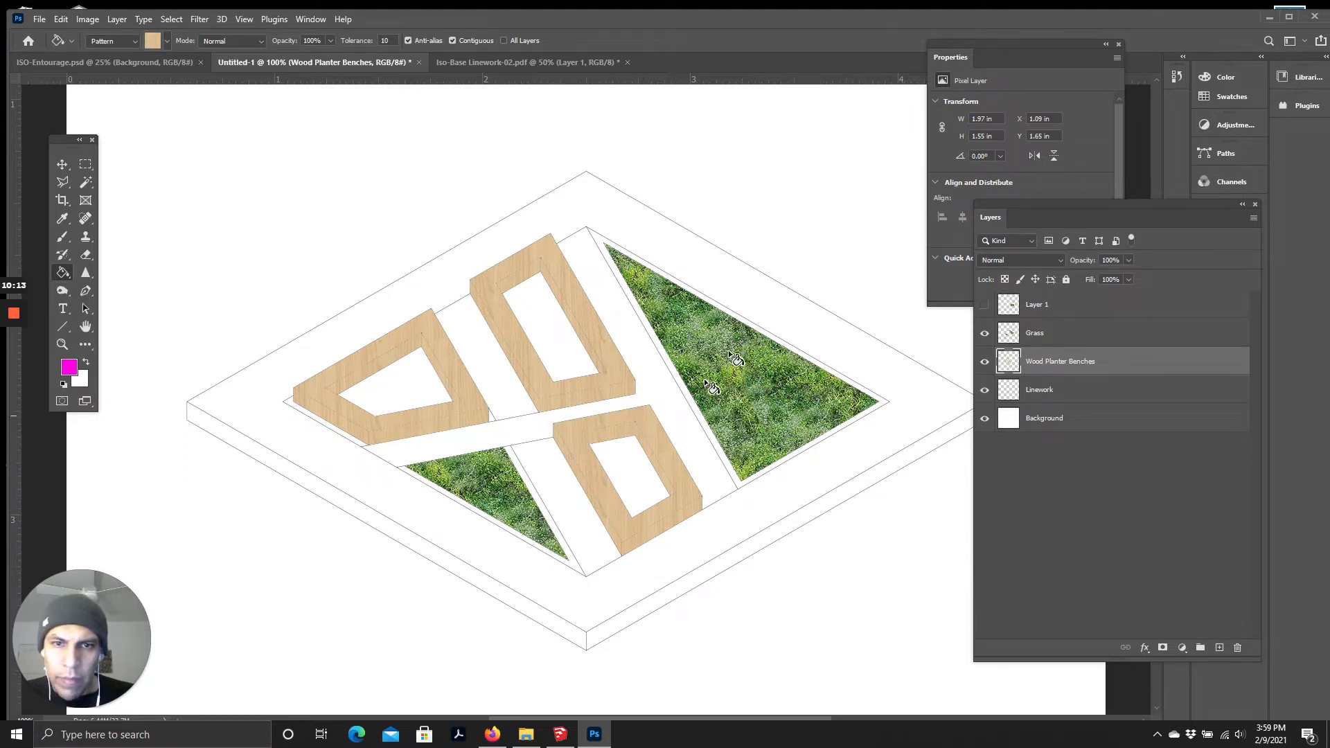
pyautogui.click(84, 183)
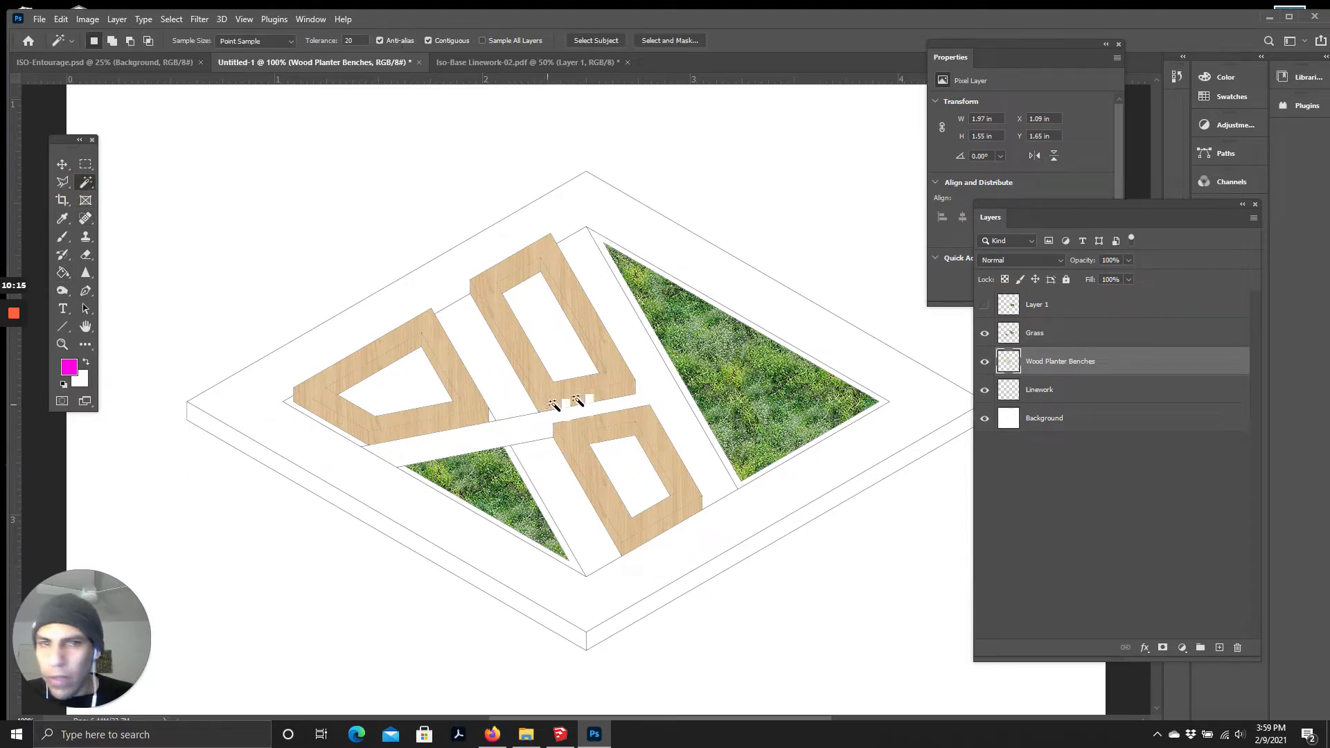
pyautogui.click(1052, 395)
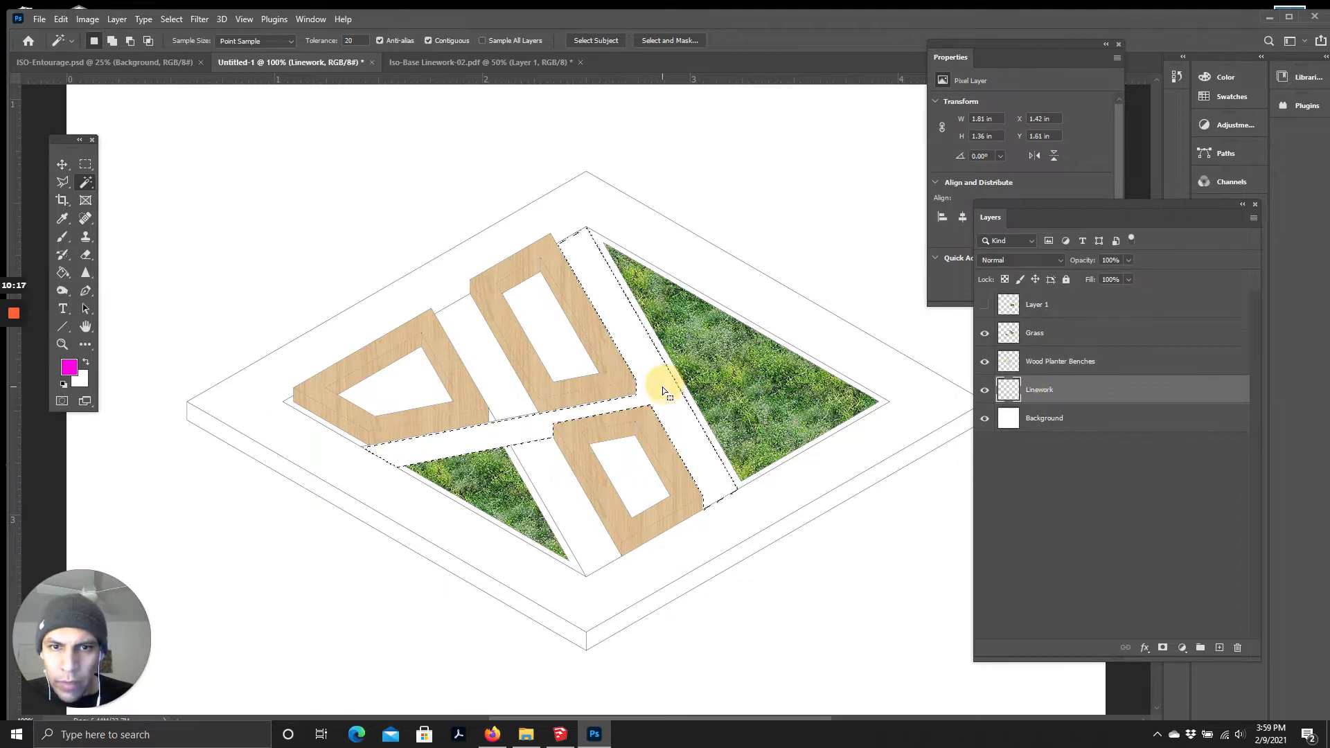
# Step: Create a new layer above Linework for the path and name it C-Path
pyautogui.click(1220, 647)
pyautogui.doubleClick(1037, 389)
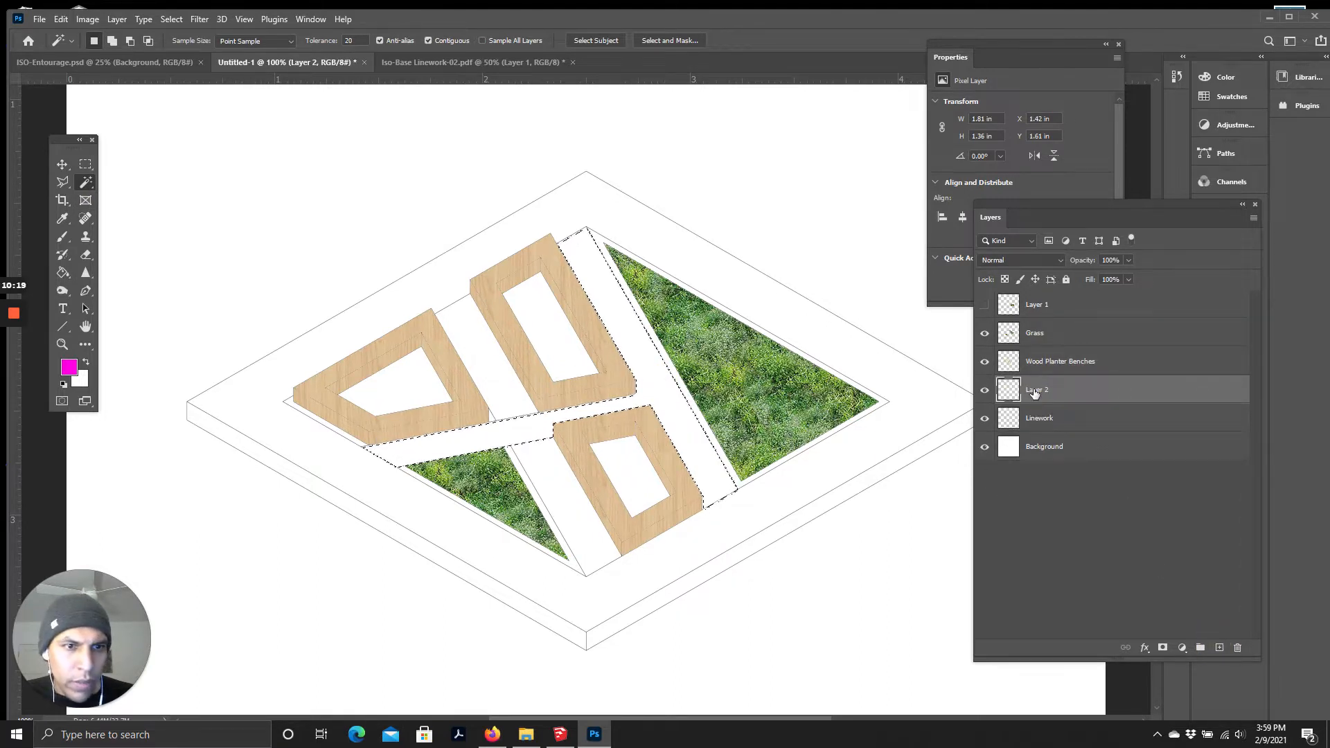
pyautogui.write('Pa')
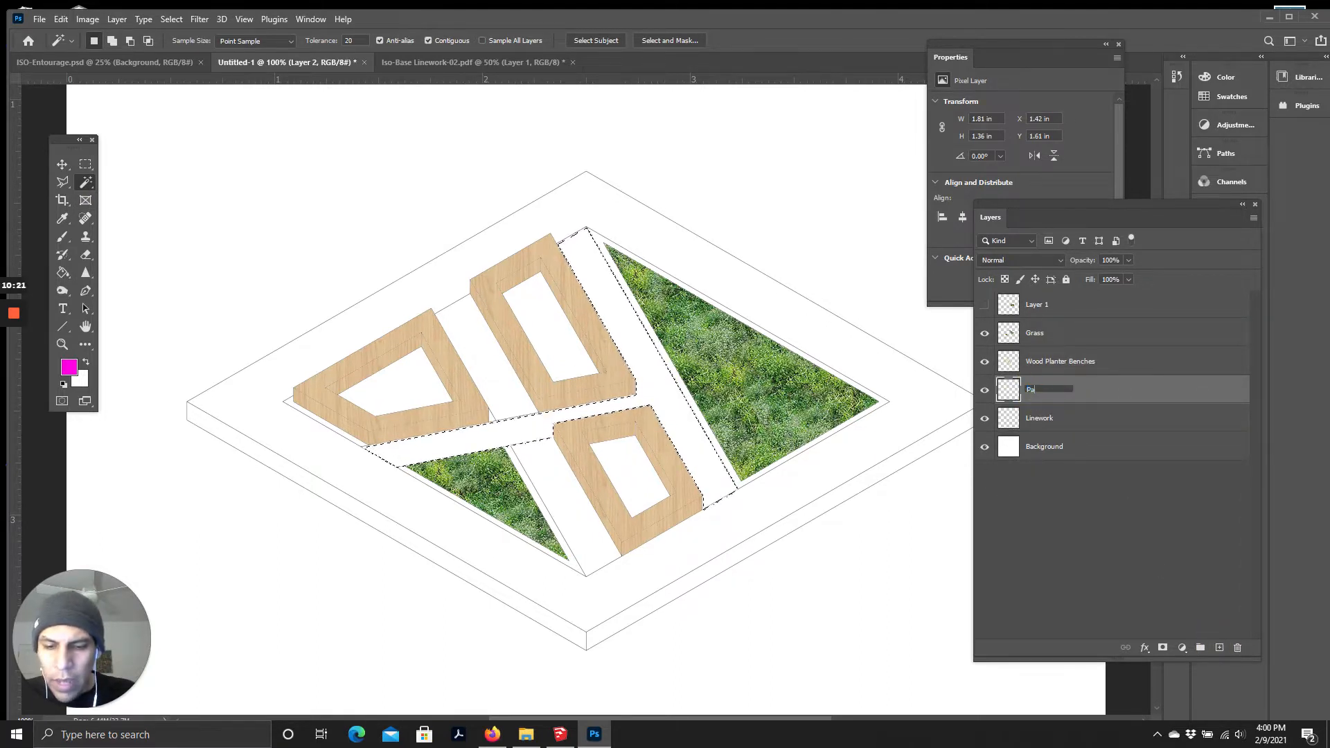
pyautogui.write('th')
pyautogui.press('Home')
pyautogui.write('C-')
pyautogui.press('Return')
# Step: Try a mottled grey concrete pattern fill on the selected path with the Paint Bucket, and undo it
pyautogui.click(62, 273)
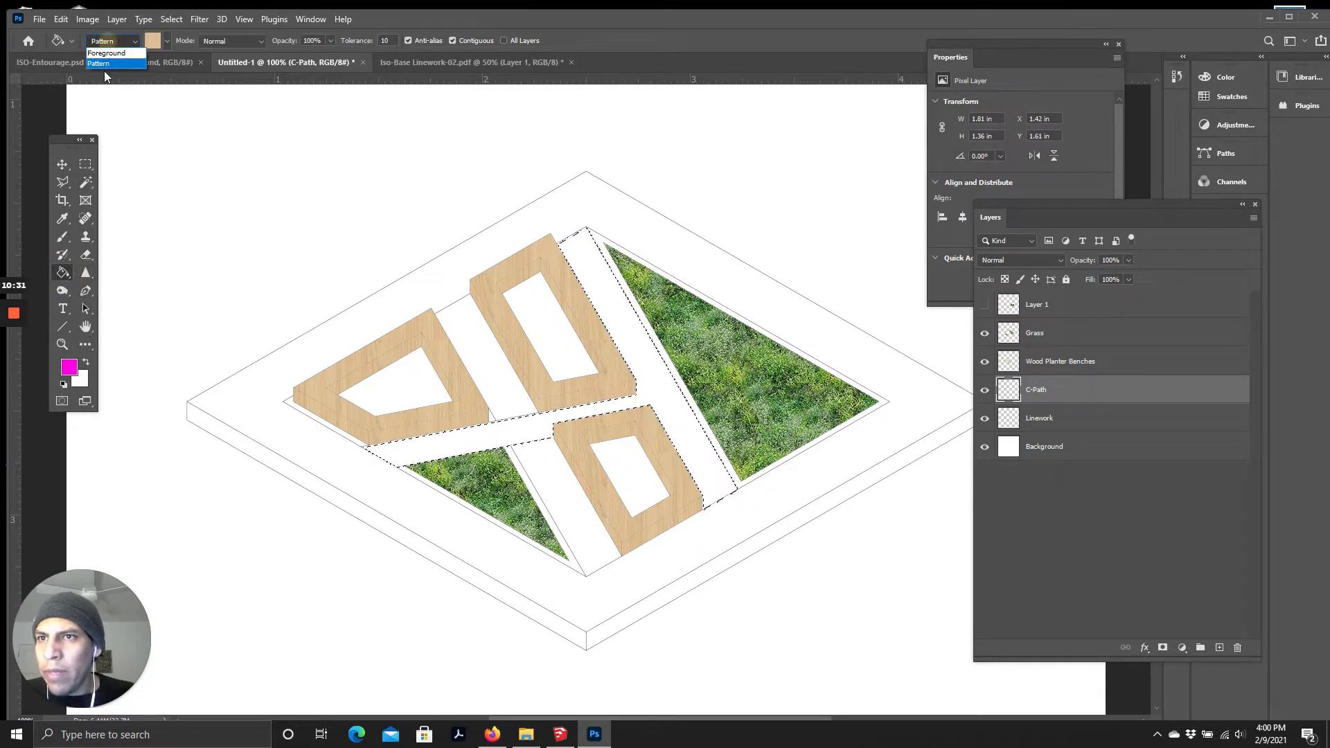
pyautogui.click(168, 40)
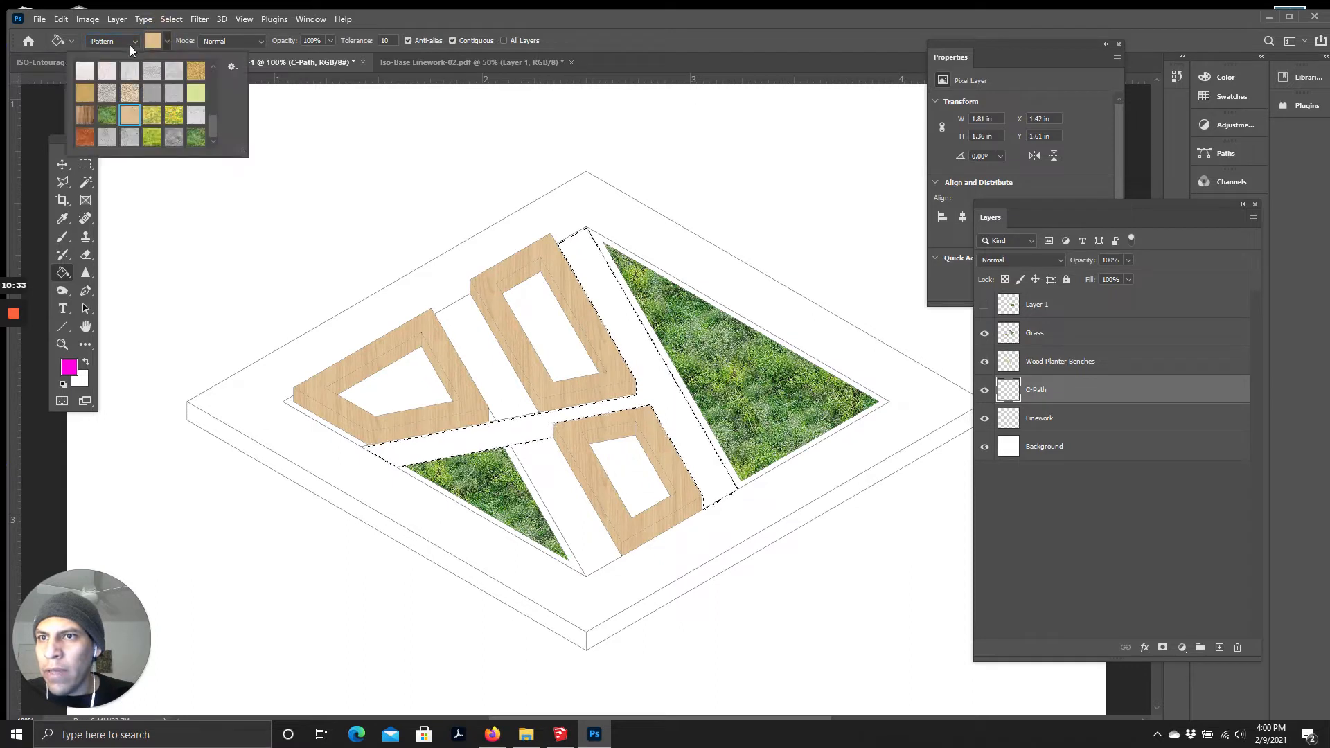
pyautogui.click(126, 42)
pyautogui.click(111, 57)
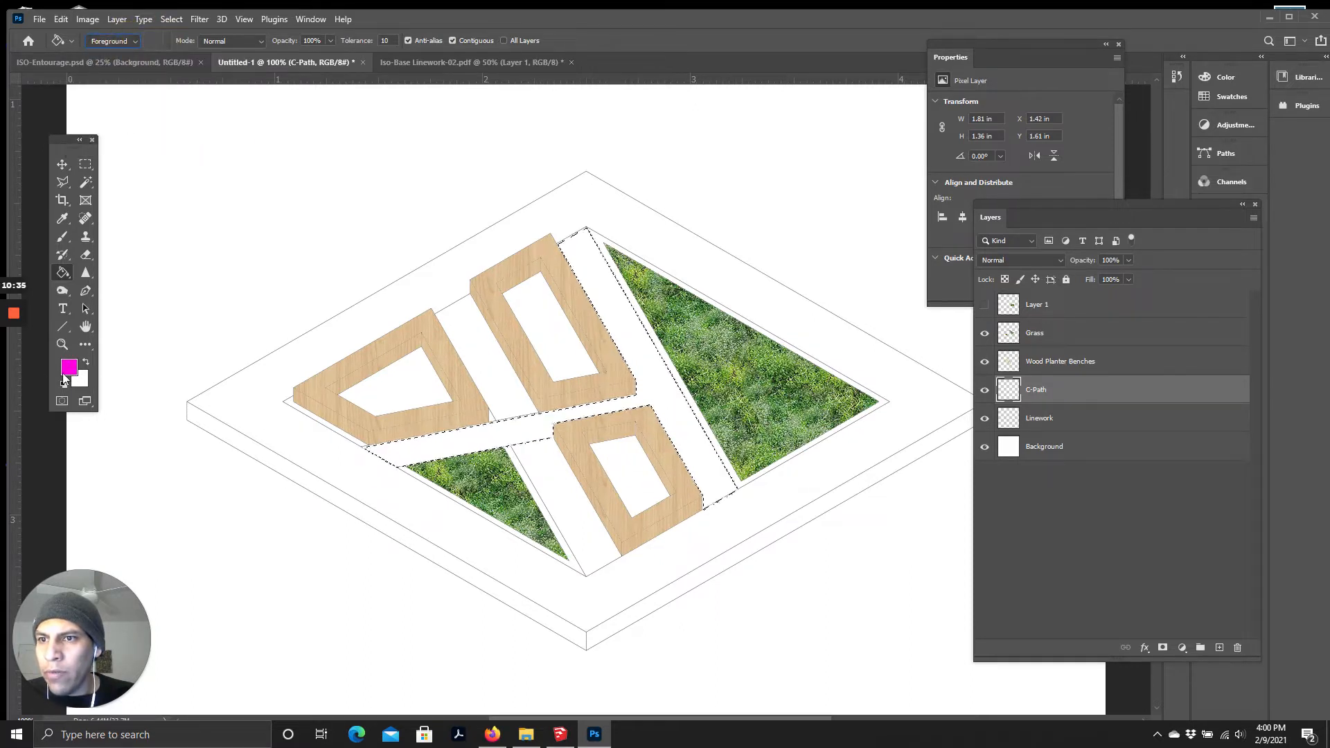
pyautogui.click(113, 41)
pyautogui.click(108, 64)
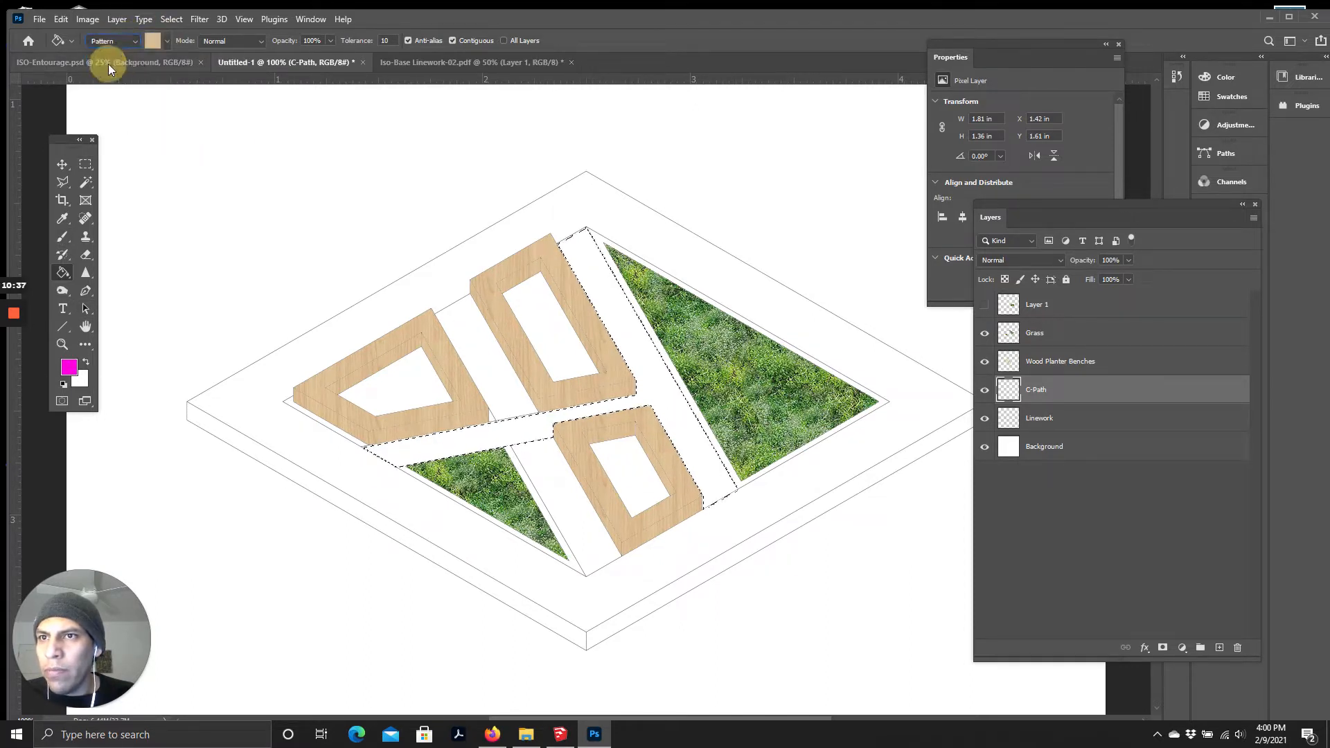
pyautogui.click(158, 40)
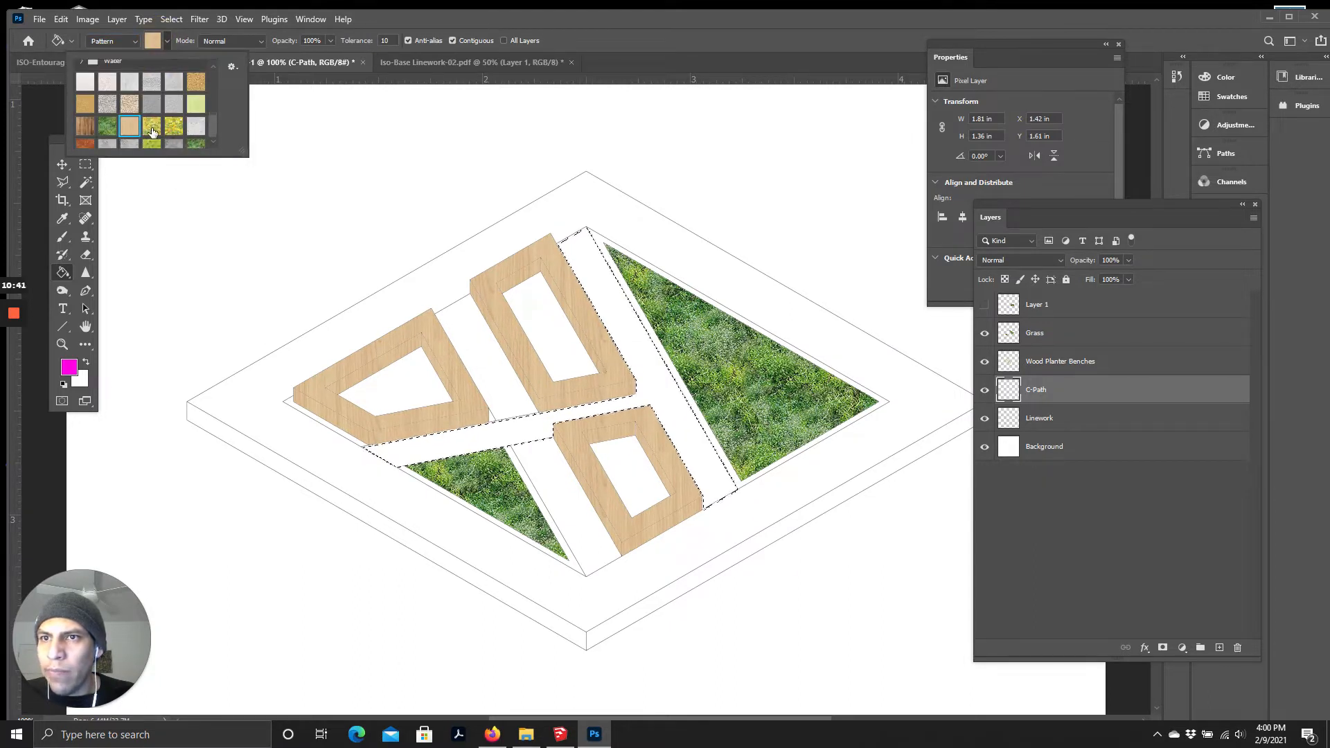
pyautogui.click(196, 114)
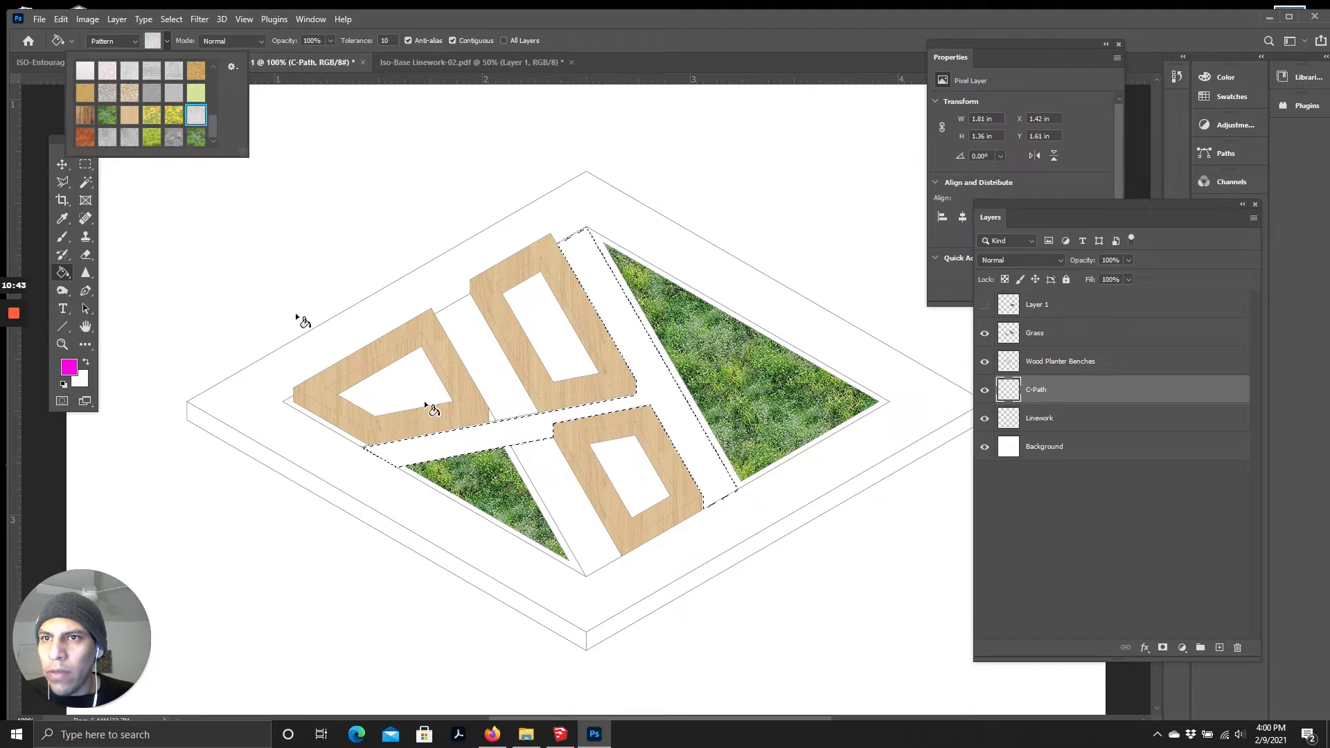
pyautogui.click(664, 393)
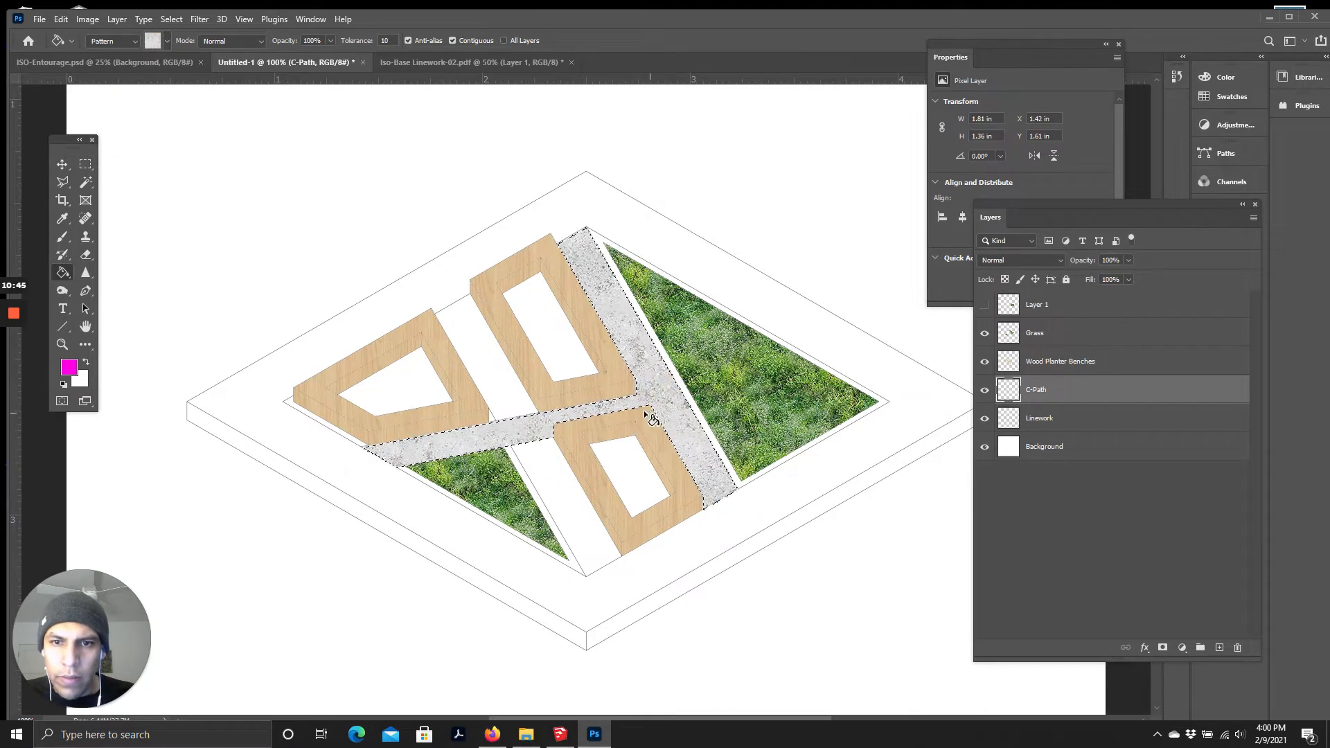
pyautogui.hotkey('ctrl', 'z')
# Step: Try the off-white pattern at the start of the texture swatches as the path fill, and undo it
pyautogui.click(152, 40)
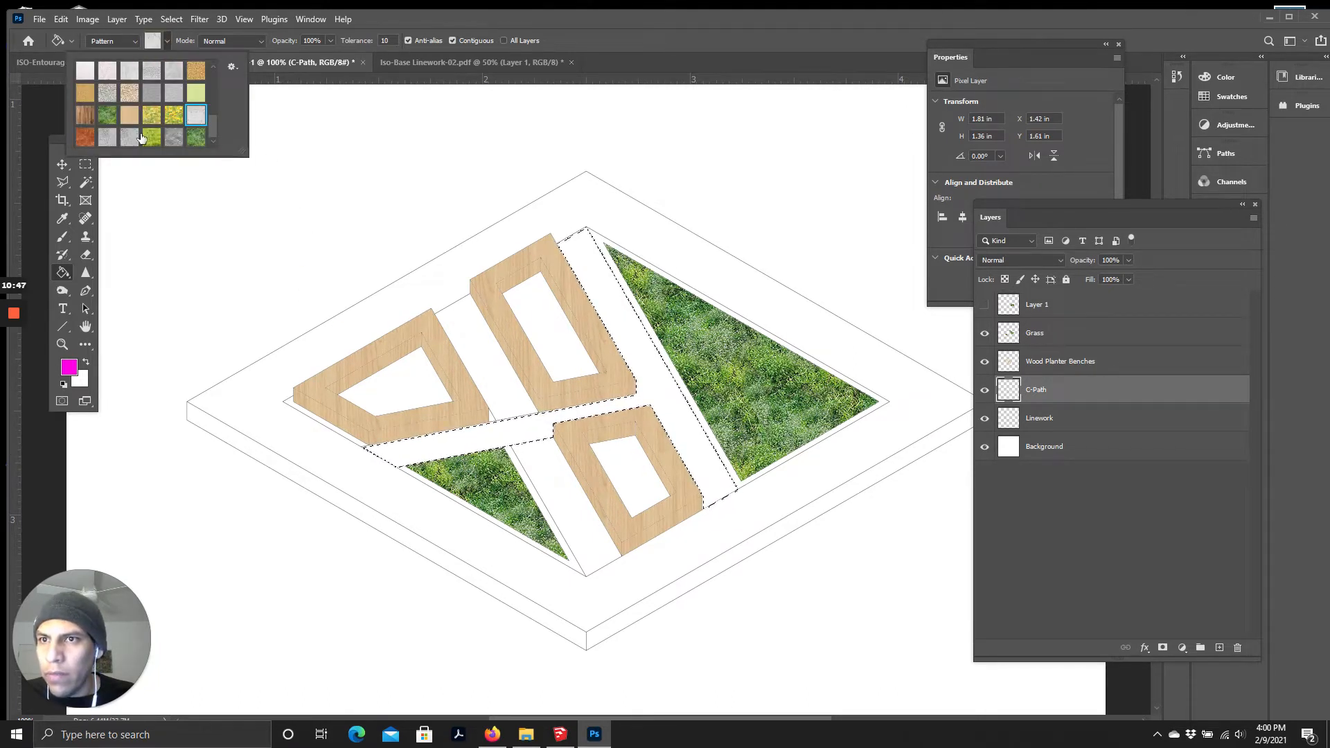
pyautogui.click(86, 70)
pyautogui.click(648, 363)
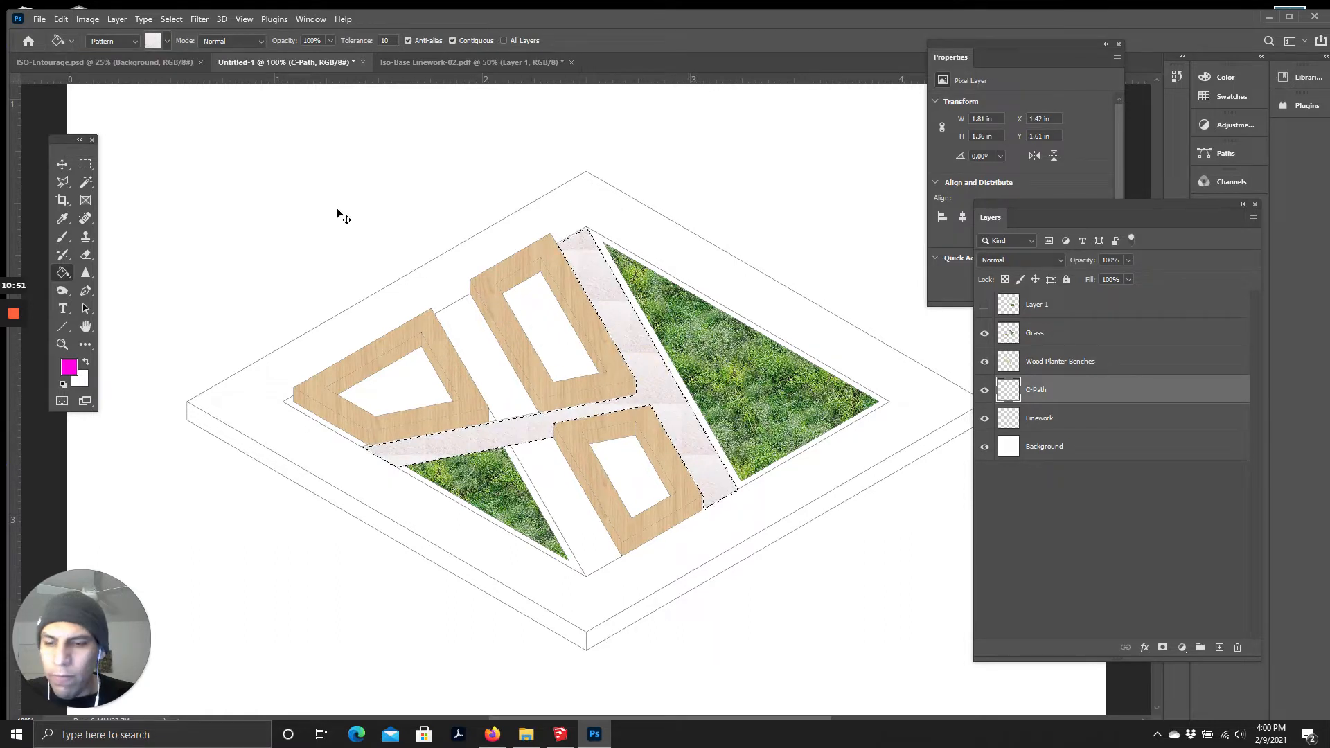
pyautogui.hotkey('ctrl', 'z')
# Step: Fill the selected path with the pale pinkish speckled pattern on the C-Path layer, and clear the selection
pyautogui.click(153, 43)
pyautogui.click(108, 72)
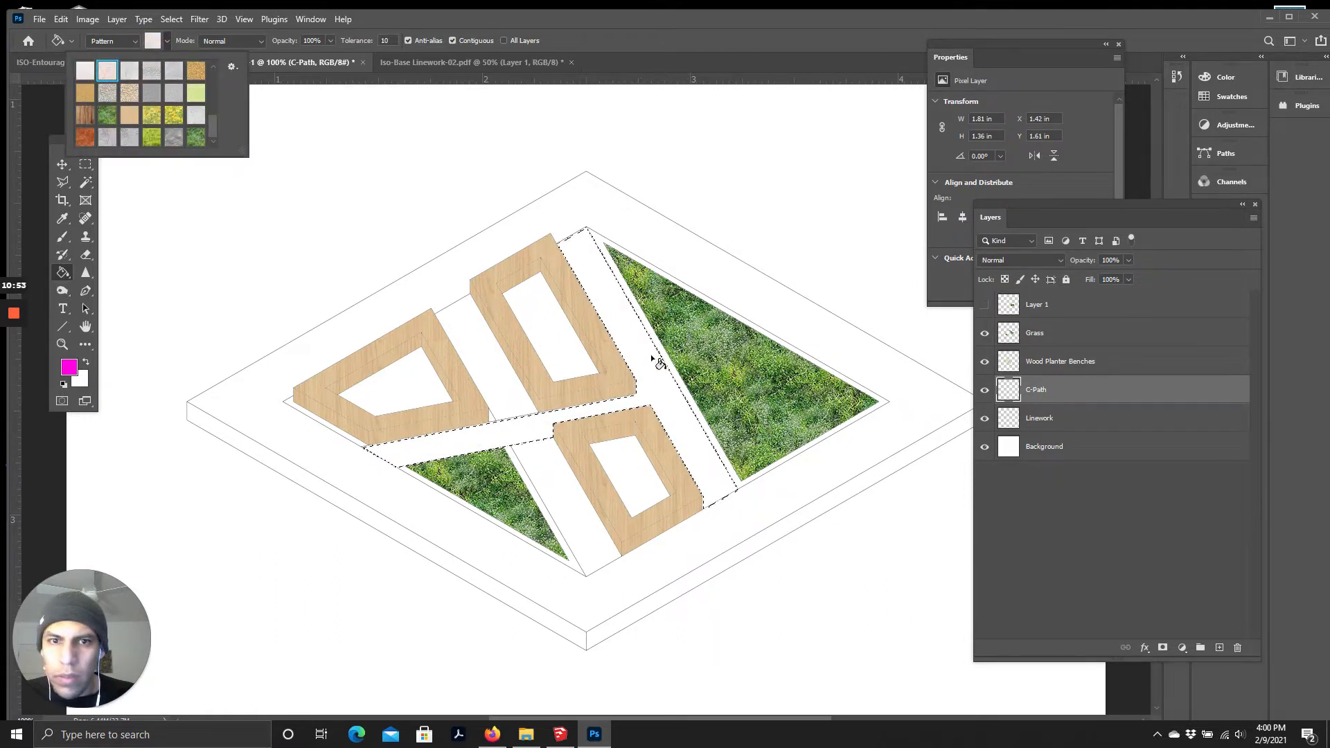
pyautogui.click(650, 355)
pyautogui.scroll(5, 485, 409)
pyautogui.scroll(-7, 651, 505)
pyautogui.hotkey('ctrl', 'd')
# Step: On the Linework layer, select the inner beds of all three planters with the Magic Wand
pyautogui.scroll(3, 707, 516)
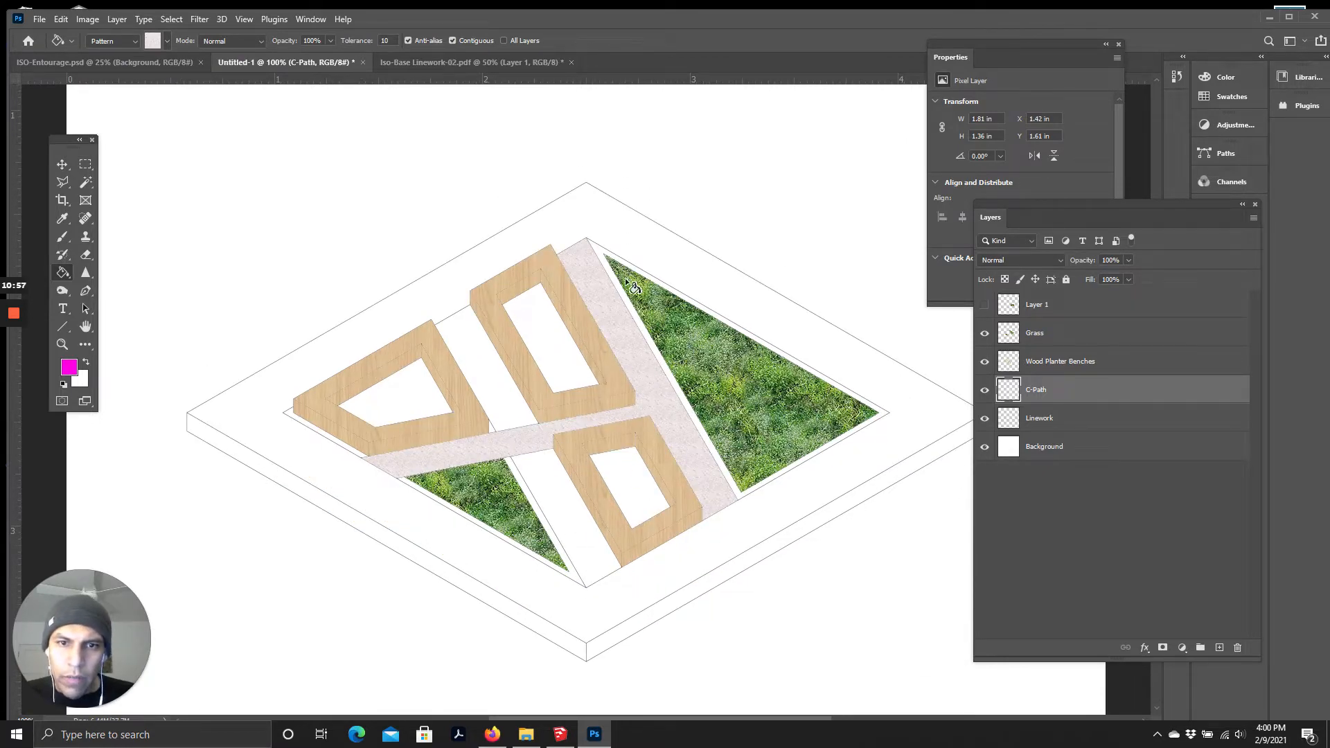
pyautogui.scroll(-3, 707, 511)
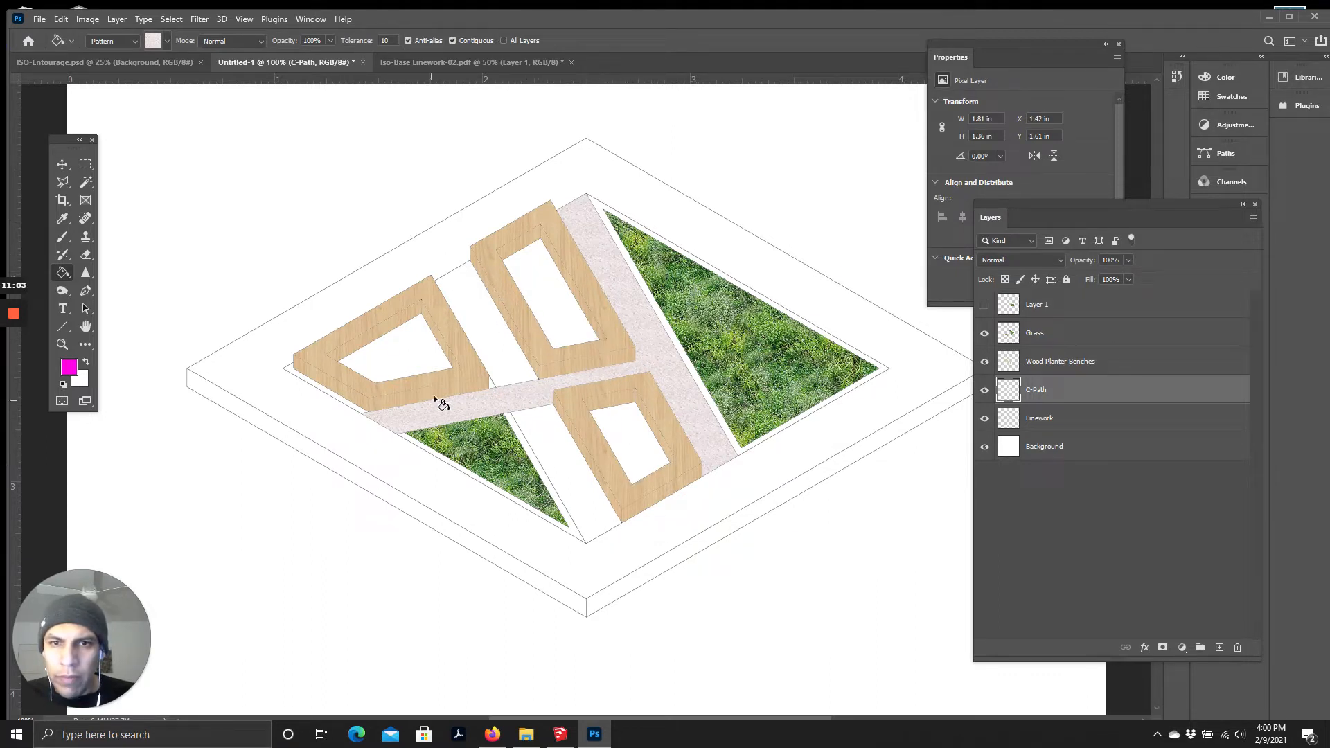
pyautogui.click(1033, 418)
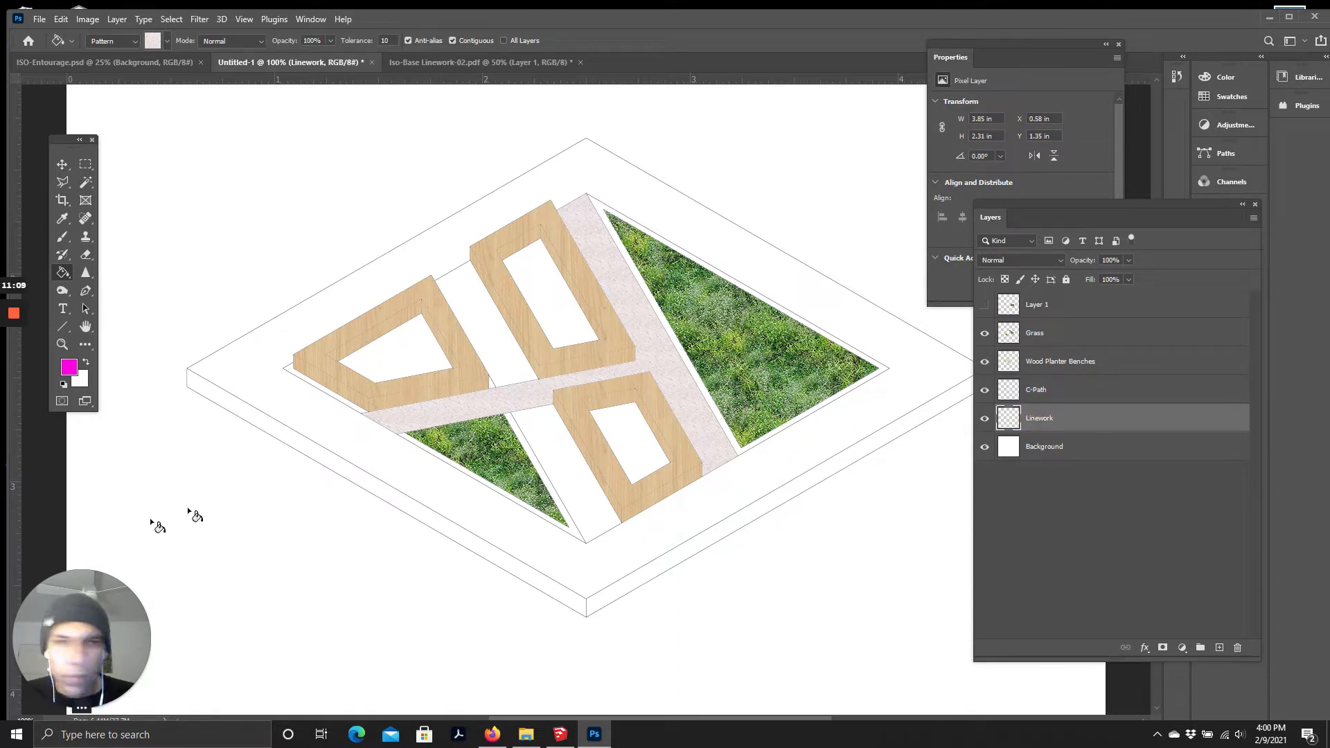
pyautogui.press('w')
pyautogui.scroll(1, 493, 425)
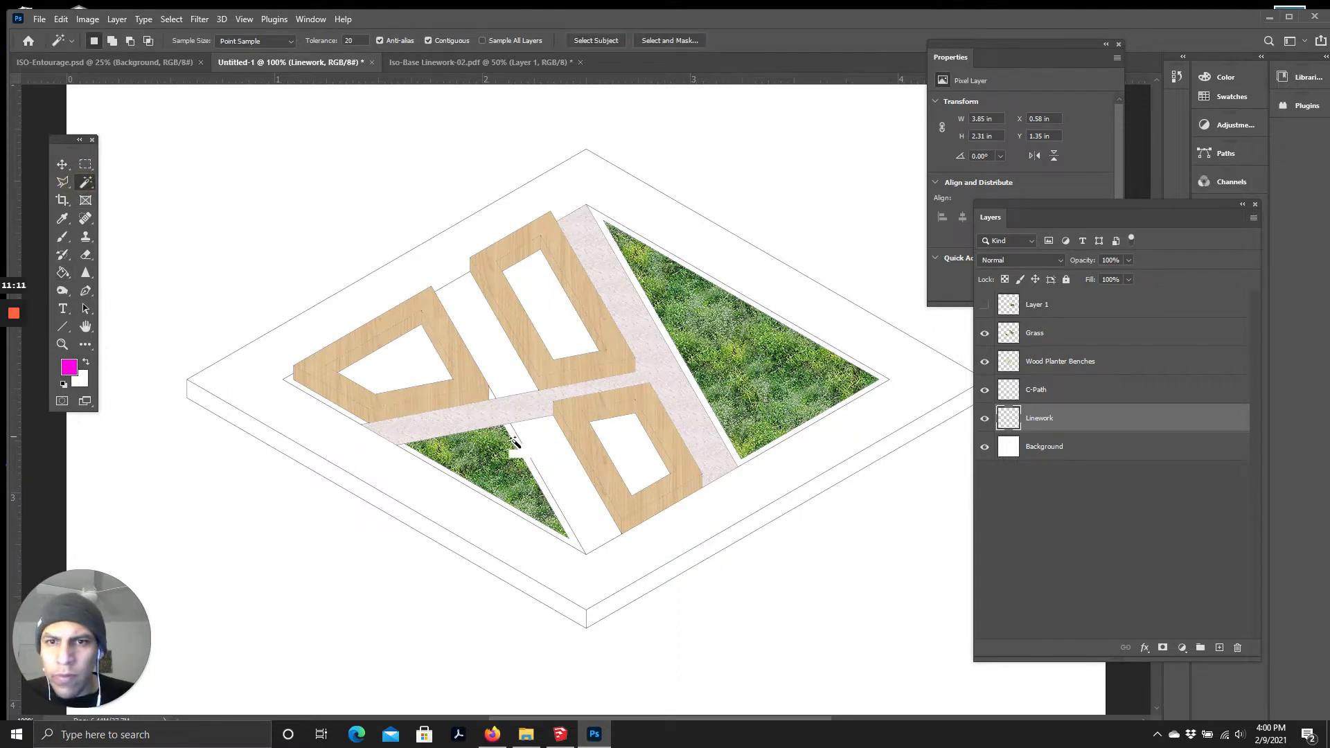
pyautogui.click(550, 320)
pyautogui.click(632, 465)
pyautogui.click(424, 371)
# Step: Create a new layer above Linework for the planter beds and name it Soil Base
pyautogui.click(1218, 648)
pyautogui.doubleClick(1037, 418)
pyautogui.write('Soil Bas')
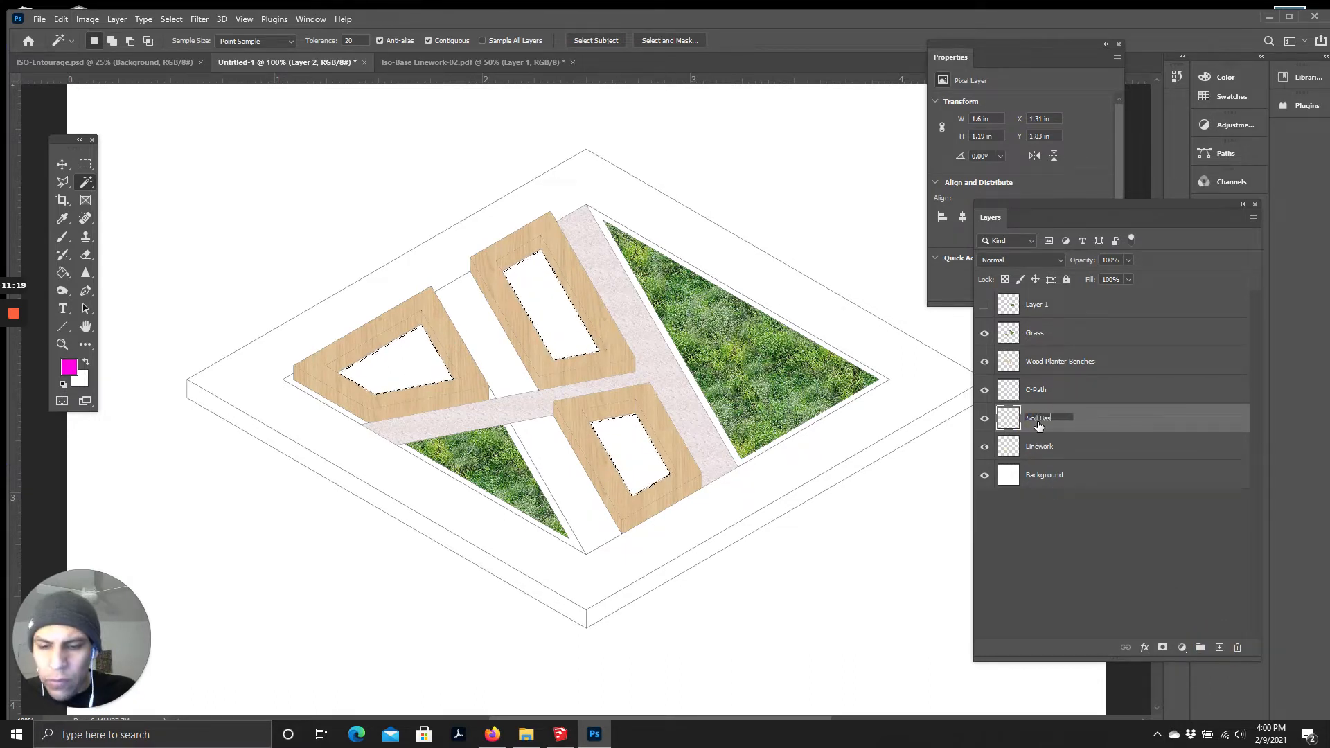
pyautogui.write('e')
pyautogui.press('Return')
# Step: Fill the selected planter beds with the golden-brown granular pattern using the Paint Bucket, and clear the selection
pyautogui.click(63, 272)
pyautogui.click(155, 42)
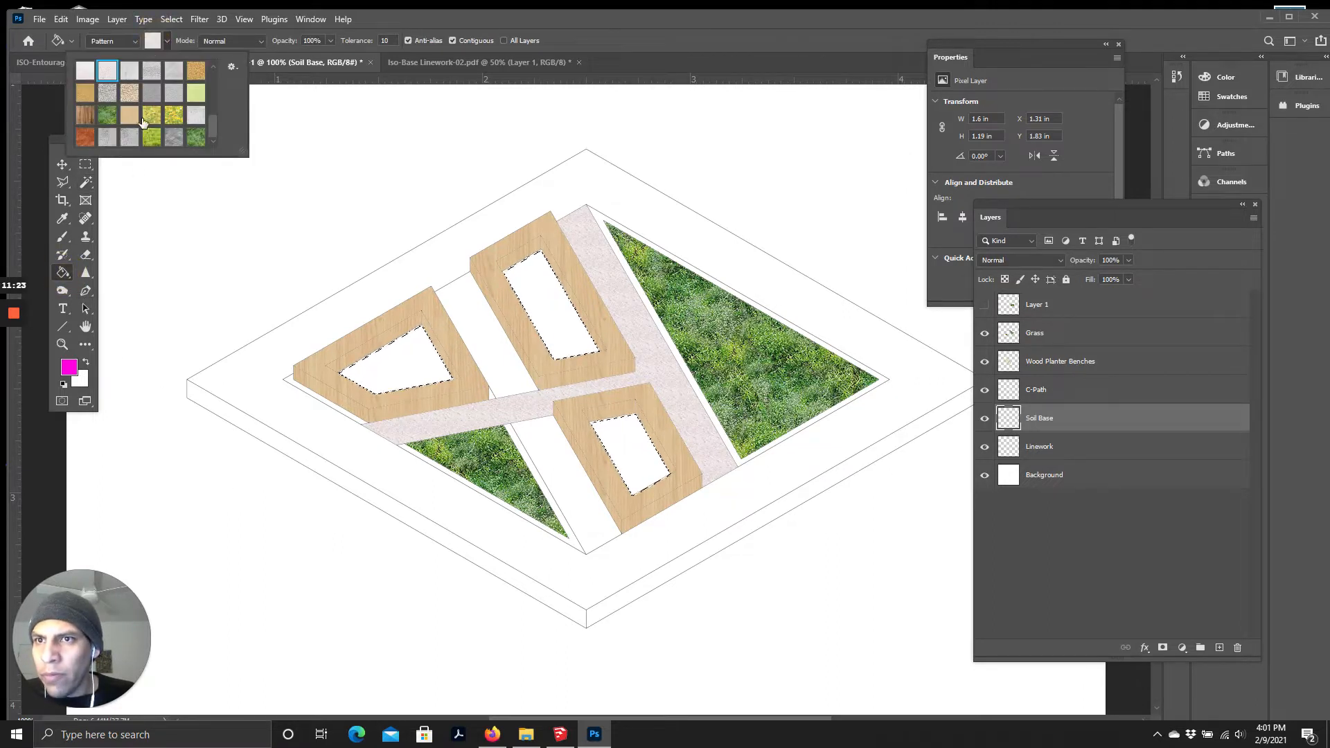
pyautogui.scroll(-2, 121, 106)
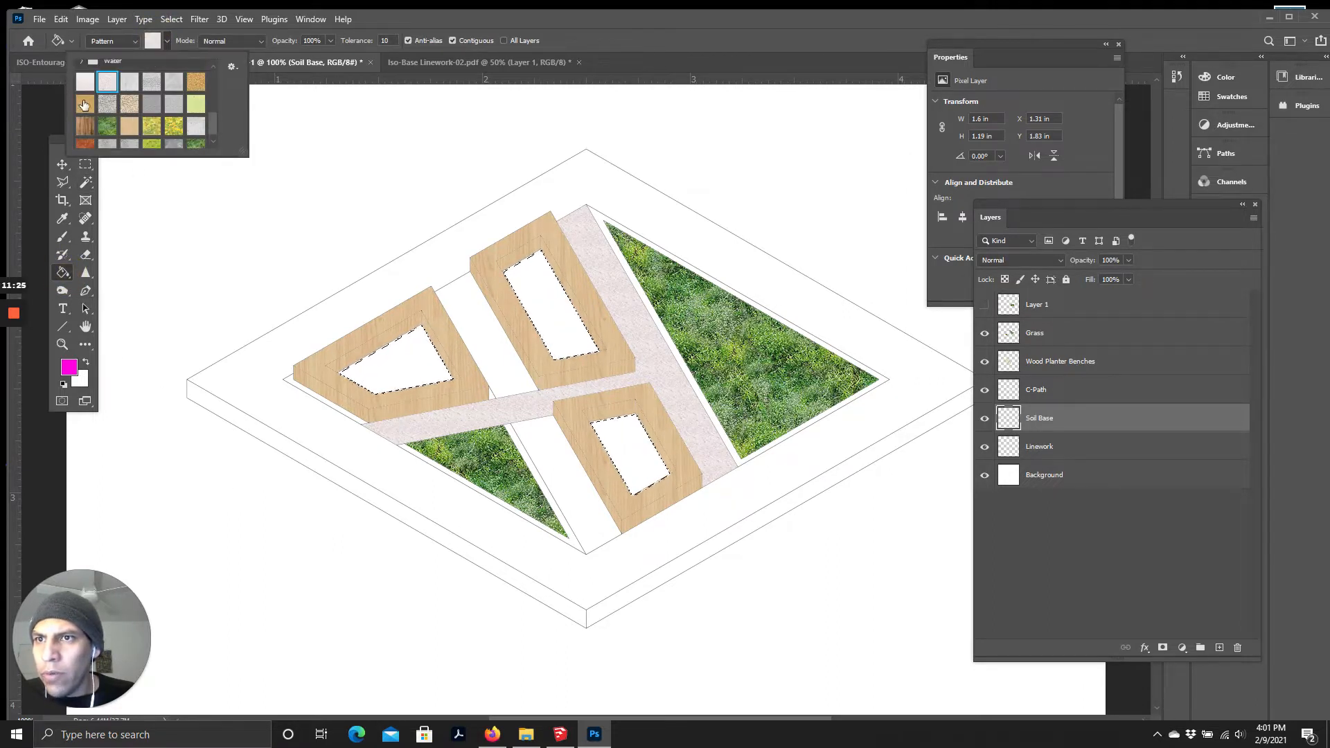
pyautogui.click(85, 104)
pyautogui.click(415, 367)
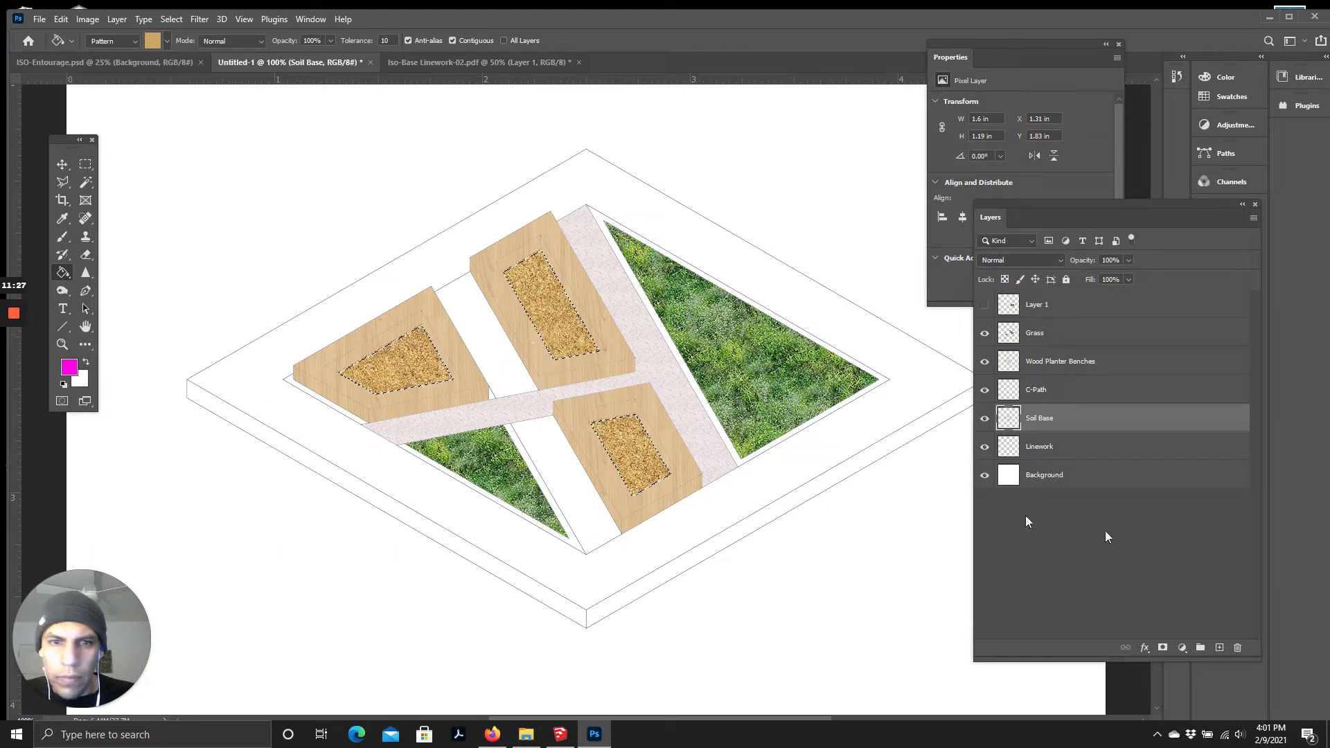
pyautogui.hotkey('ctrl', 'd')
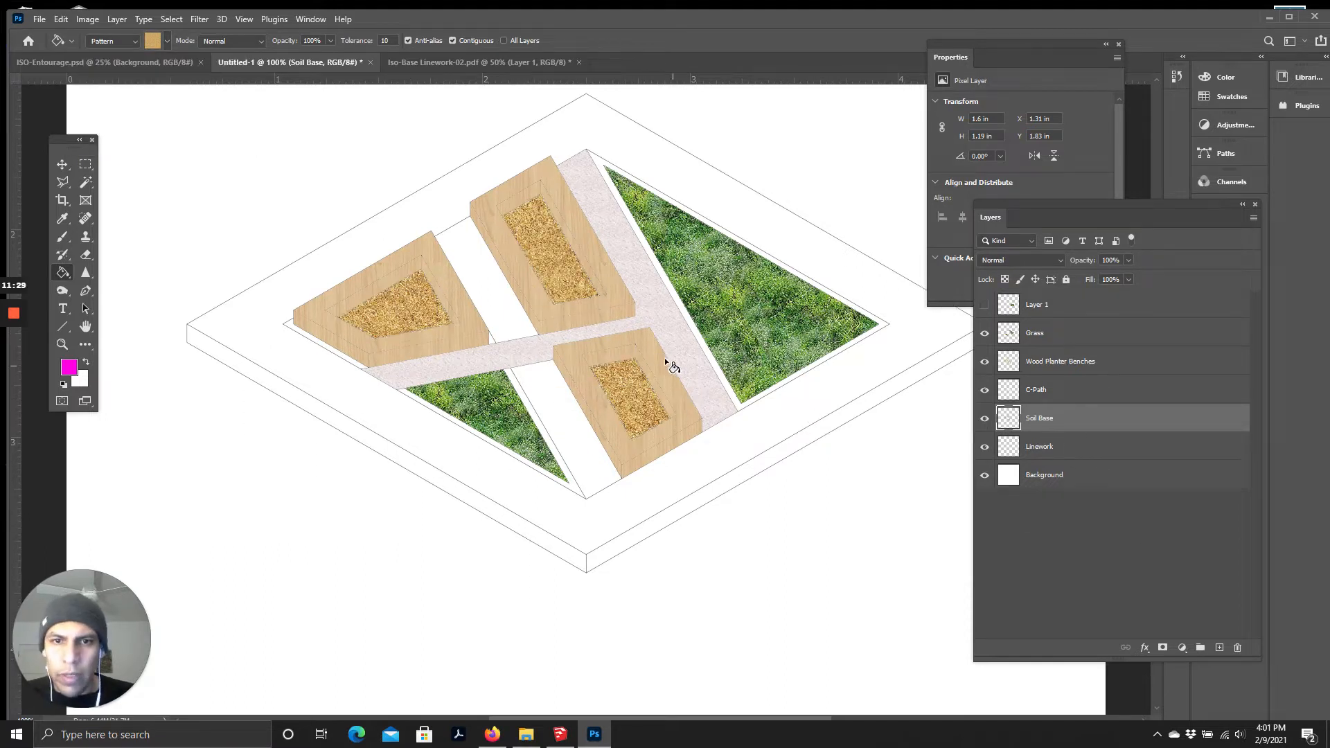
# Step: On the Linework layer, select the narrow border strips around both grass areas with the Magic Wand
pyautogui.scroll(1, 572, 413)
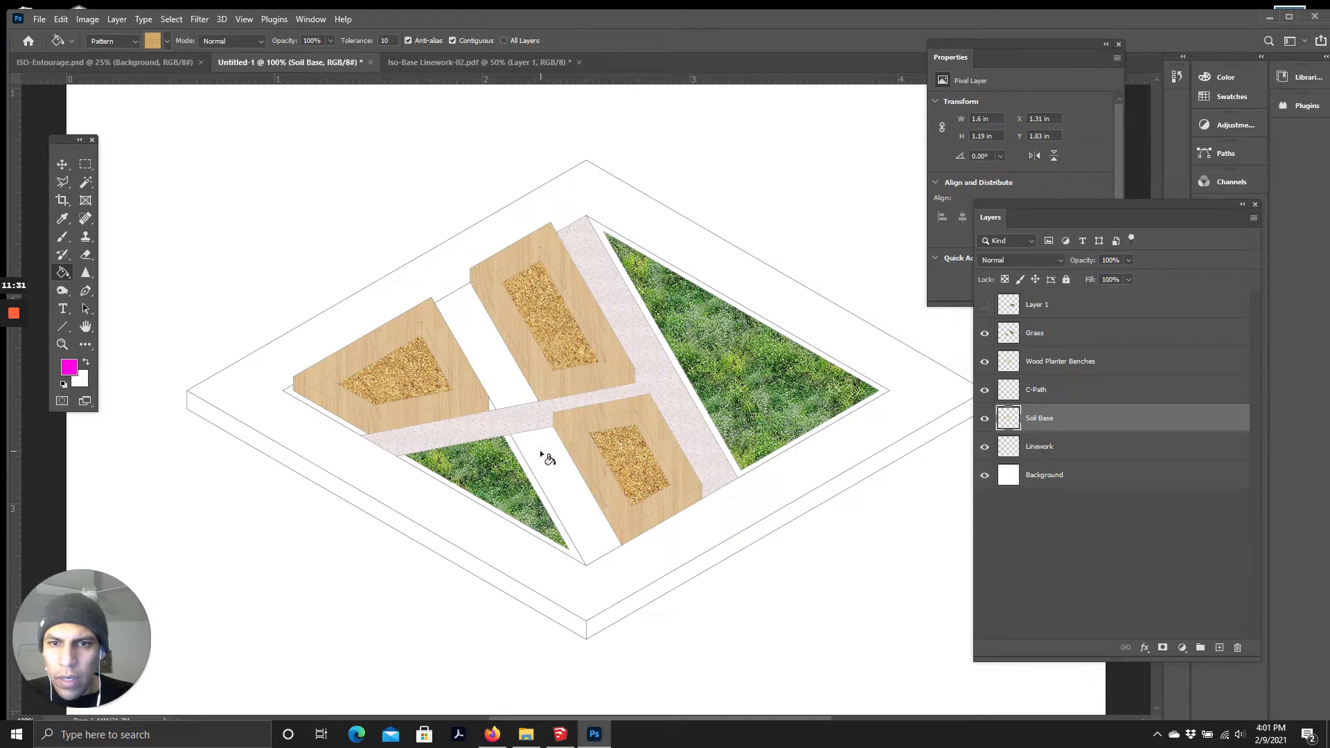
pyautogui.click(84, 187)
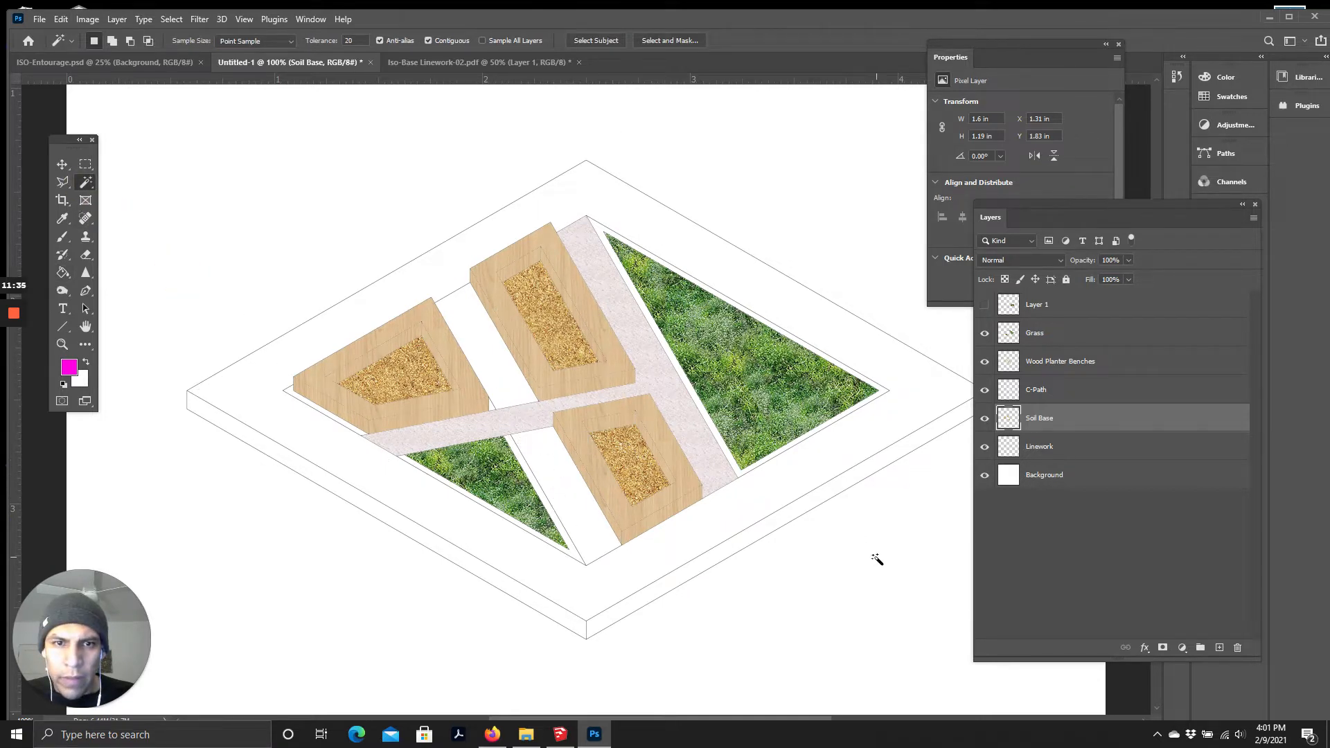
pyautogui.scroll(2, 832, 537)
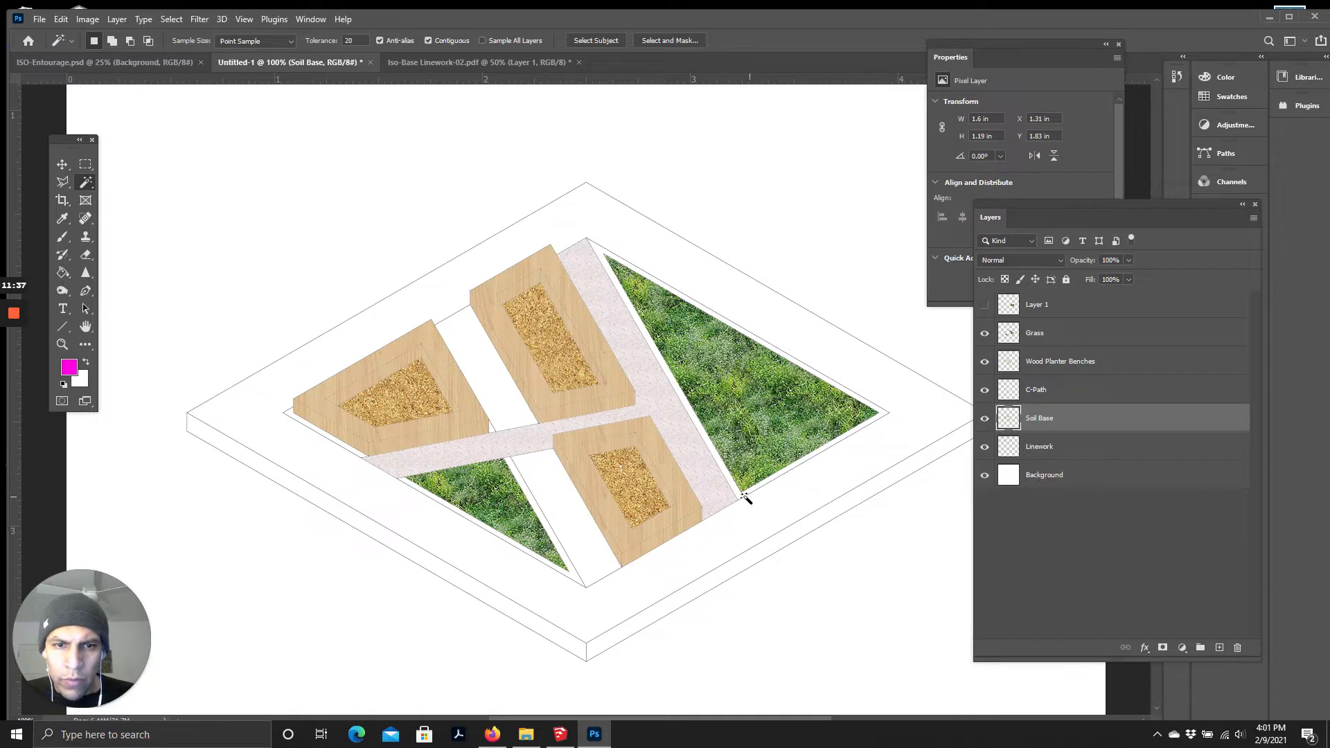
pyautogui.hotkey('ctrl', '+')
pyautogui.scroll(-2, 617, 505)
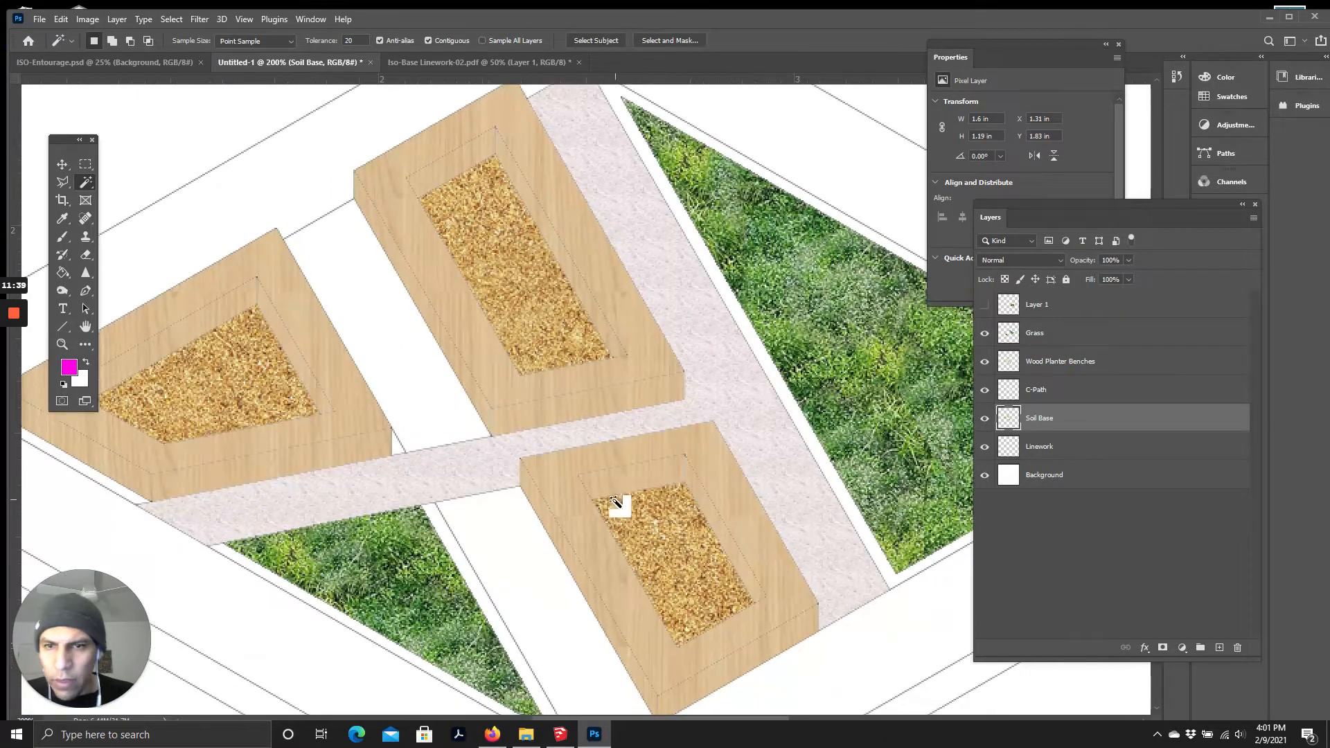
pyautogui.click(842, 460)
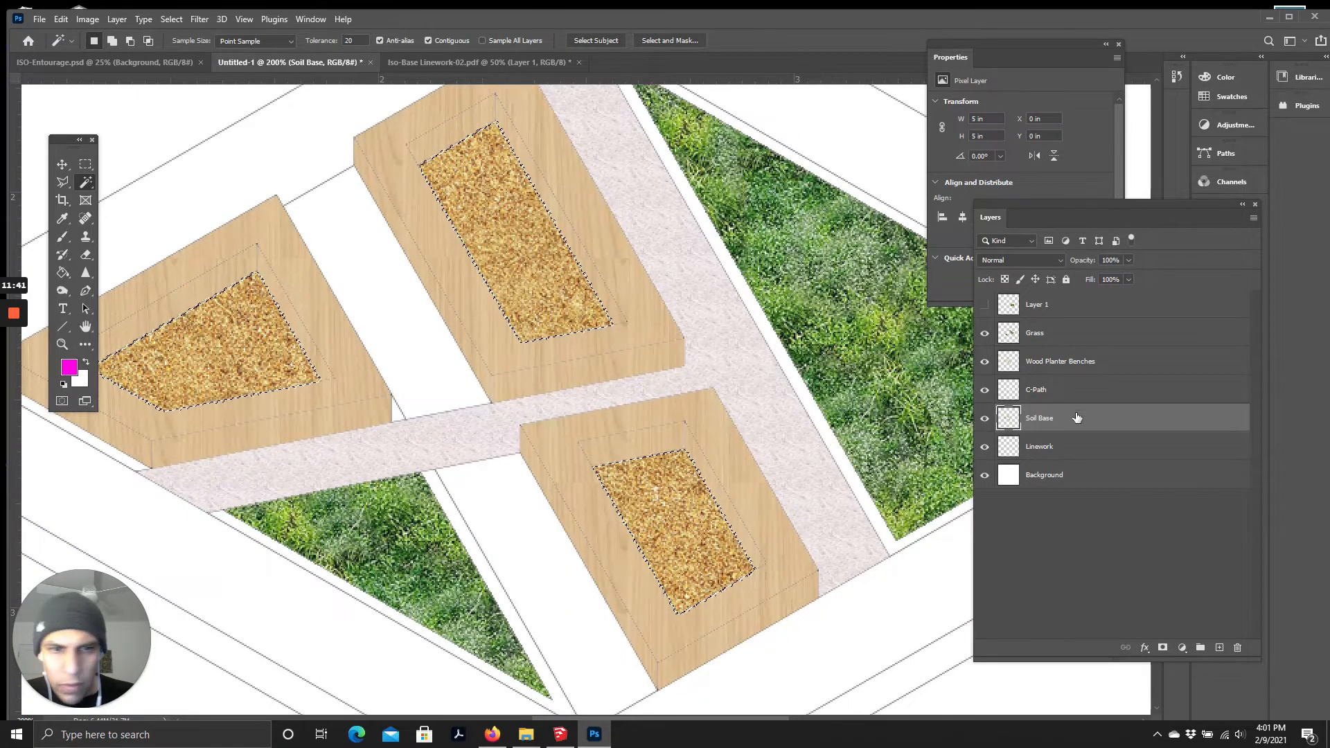
pyautogui.click(1046, 455)
pyautogui.hotkey('ctrl', 'd')
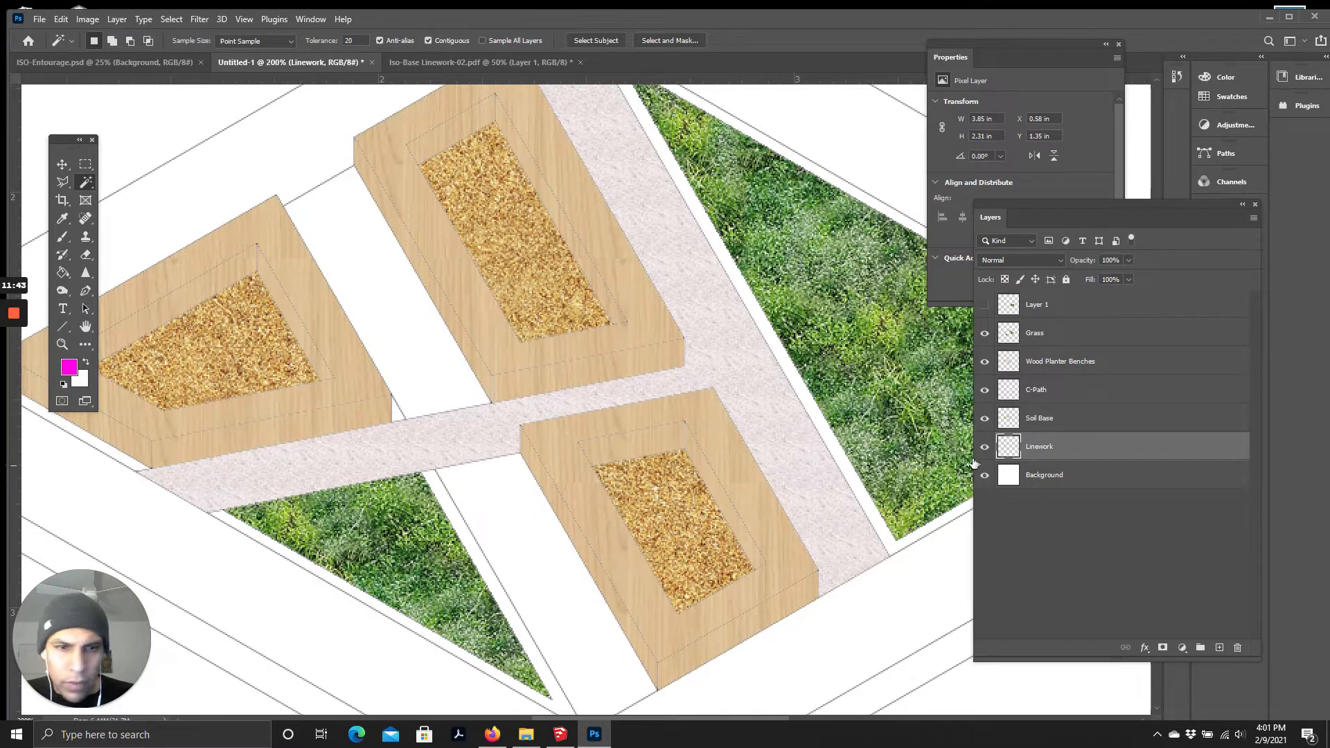
pyautogui.scroll(-4, 872, 438)
pyautogui.scroll(3, 693, 437)
pyautogui.scroll(-6, 831, 480)
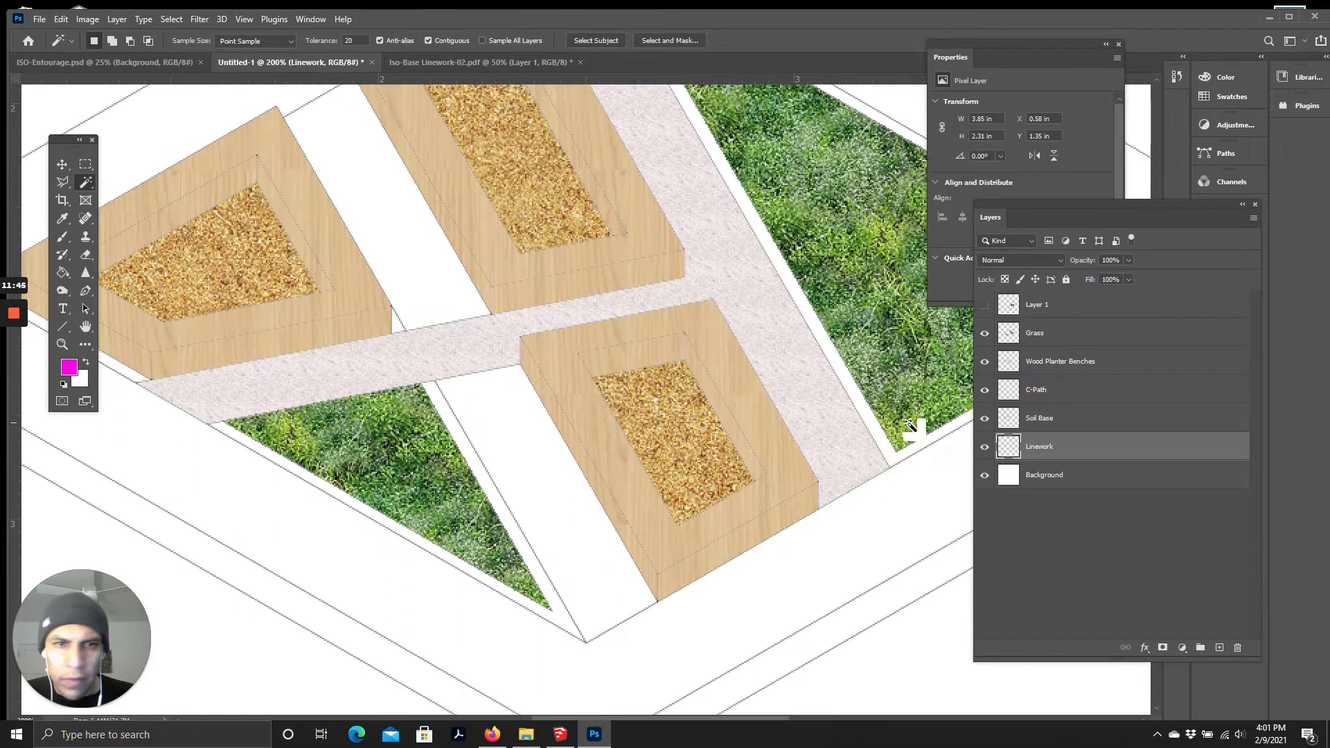
pyautogui.scroll(1, 895, 438)
pyautogui.click(865, 421)
pyautogui.keyDown('shift'); pyautogui.click(548, 614); pyautogui.keyUp('shift')
# Step: Add the thin border strip along the outer edge of the westernmost planter to the selection
pyautogui.scroll(4, 451, 476)
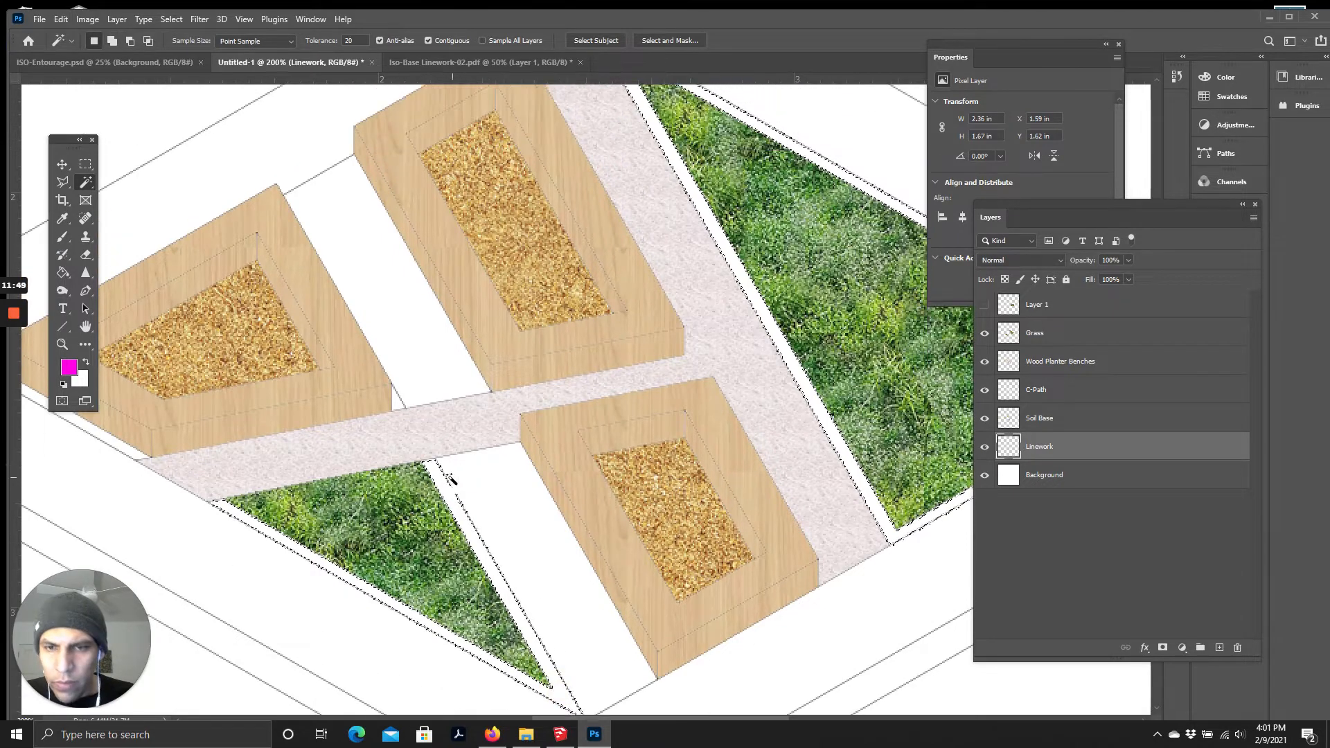
pyautogui.keyDown('shift'); pyautogui.click(131, 460); pyautogui.keyUp('shift')
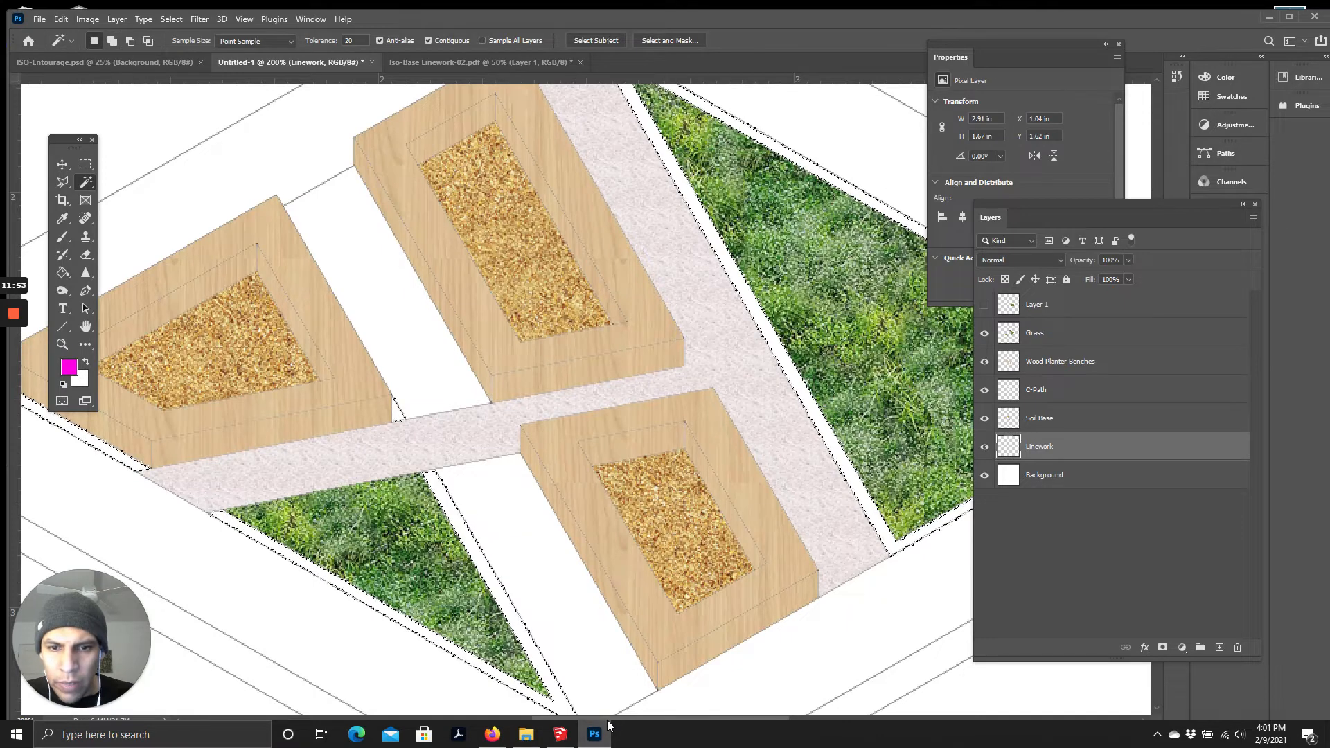
pyautogui.moveTo(596, 719); pyautogui.dragTo(564, 720)
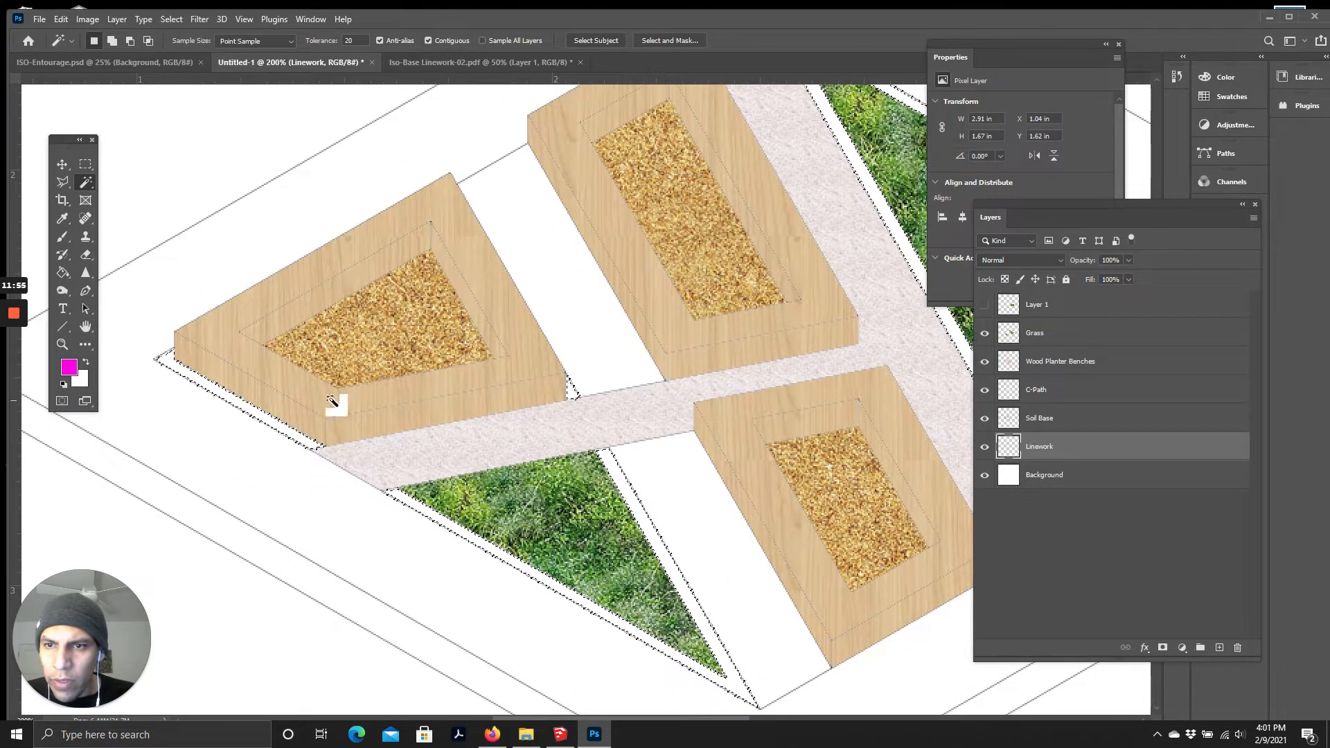
pyautogui.scroll(2, 558, 416)
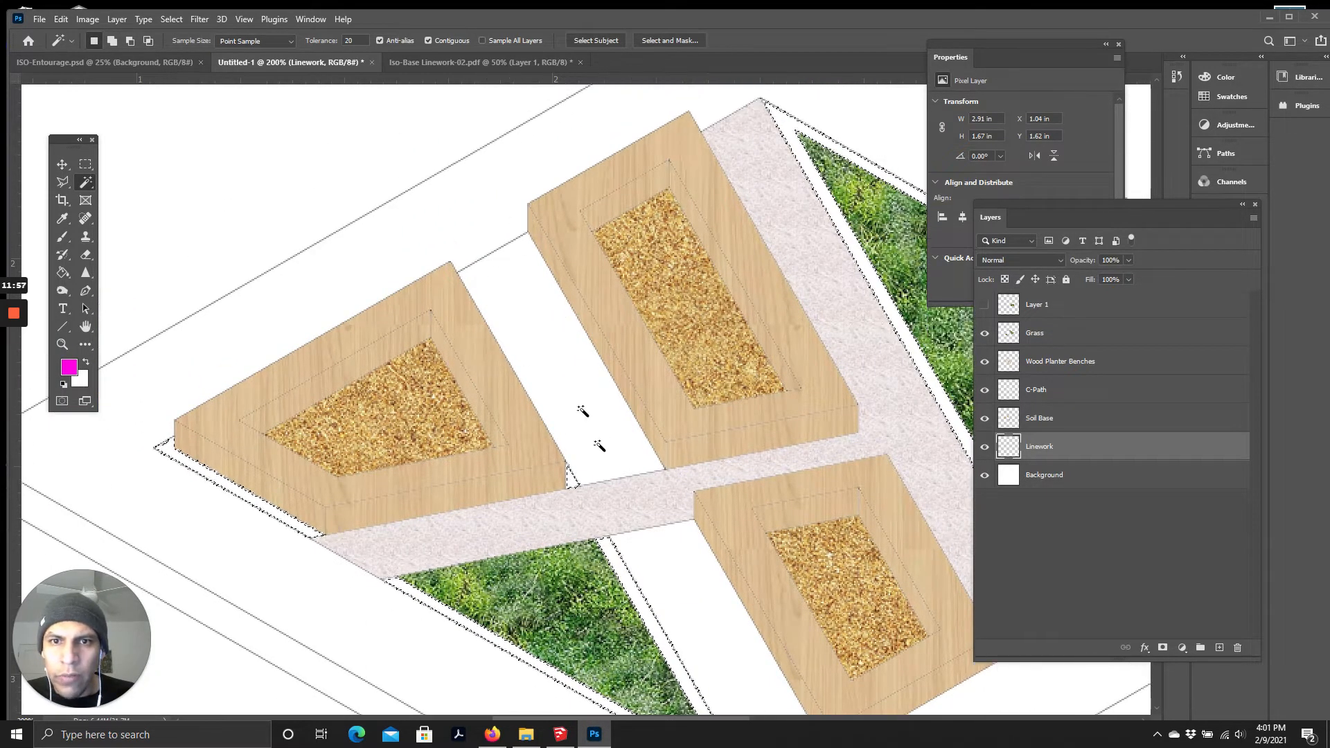
pyautogui.scroll(-2, 707, 335)
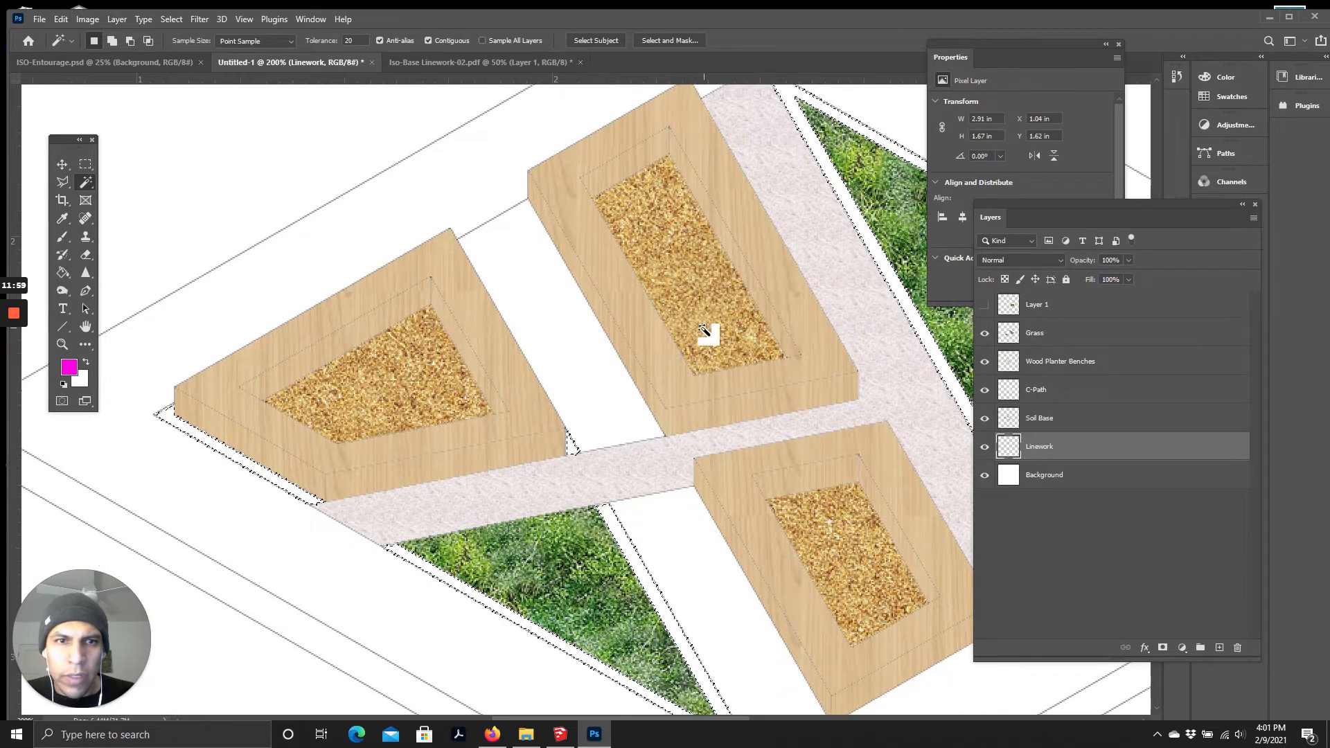
pyautogui.scroll(-1, 622, 538)
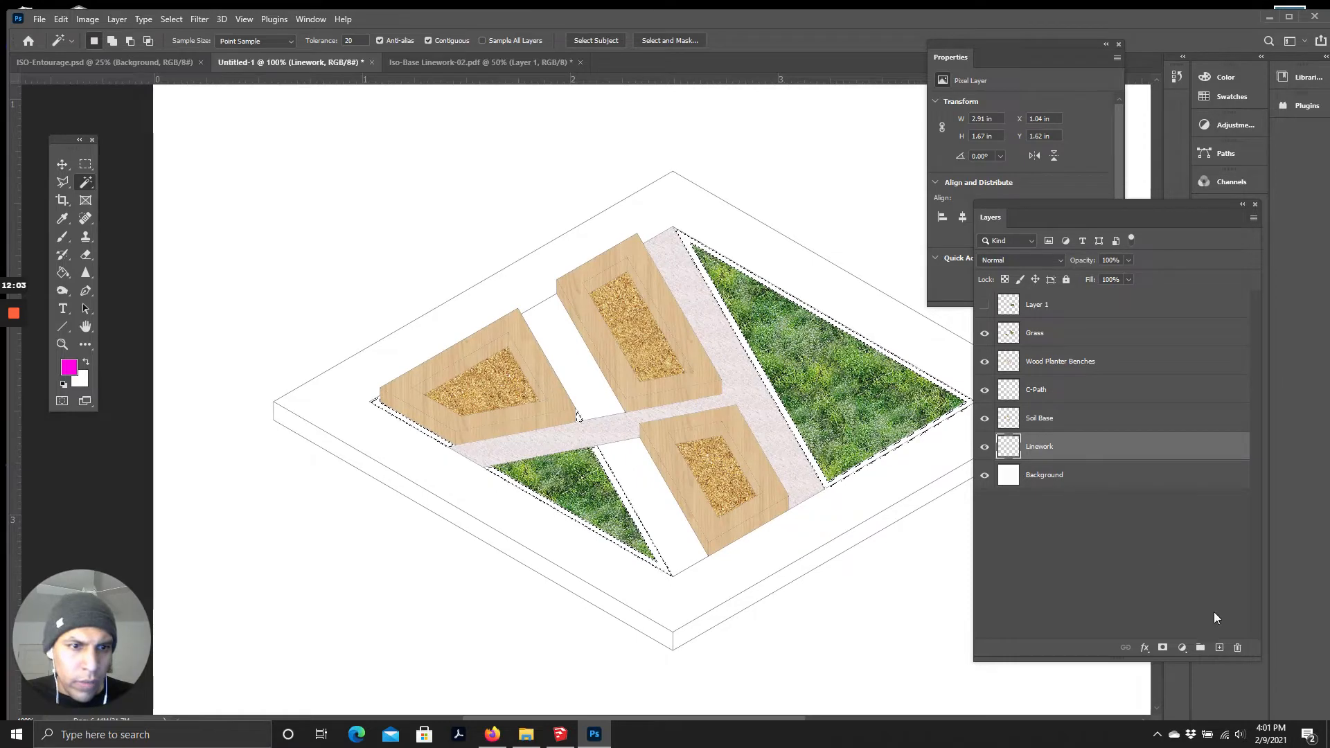
# Step: Create a new layer above Linework for the border strips and name it Edges
pyautogui.click(1220, 647)
pyautogui.doubleClick(1041, 447)
pyautogui.press('Return')
pyautogui.doubleClick(1054, 446)
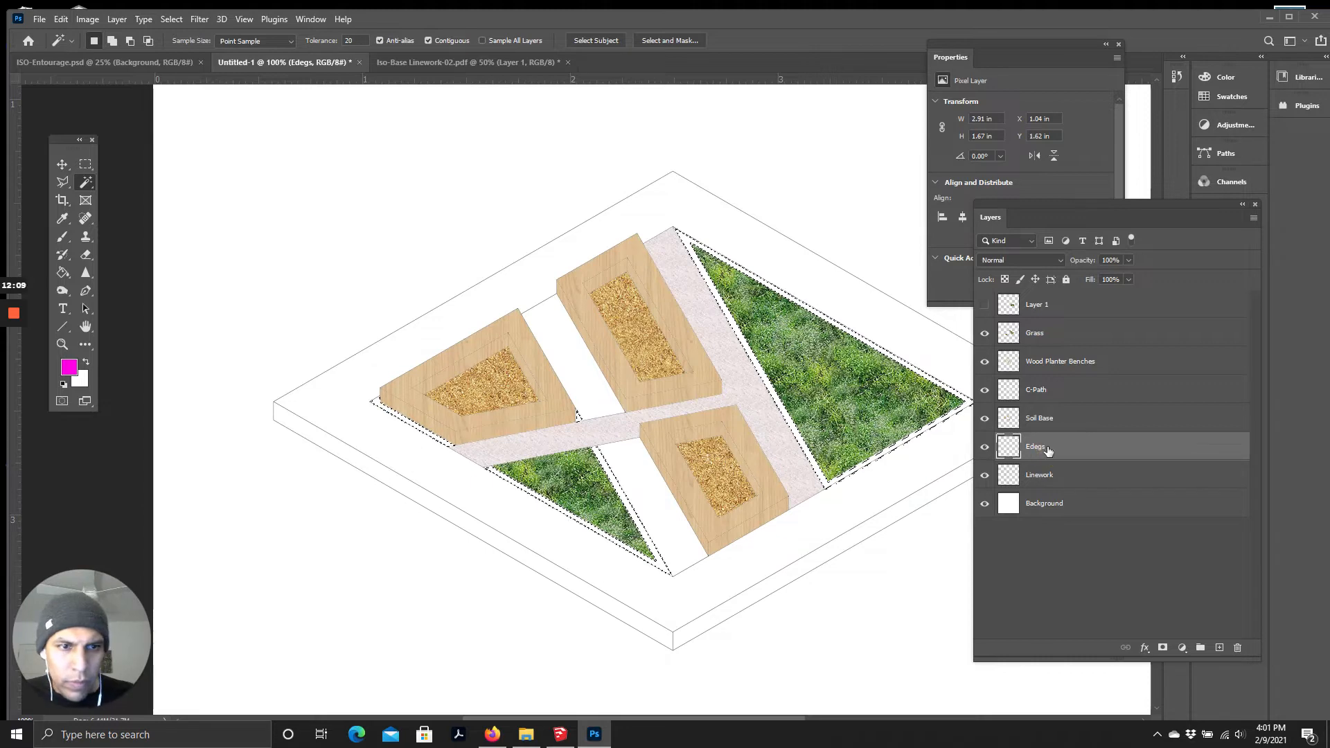
pyautogui.click(1273, 337)
pyautogui.doubleClick(1036, 446)
pyautogui.write('Ed')
pyautogui.press('Return')
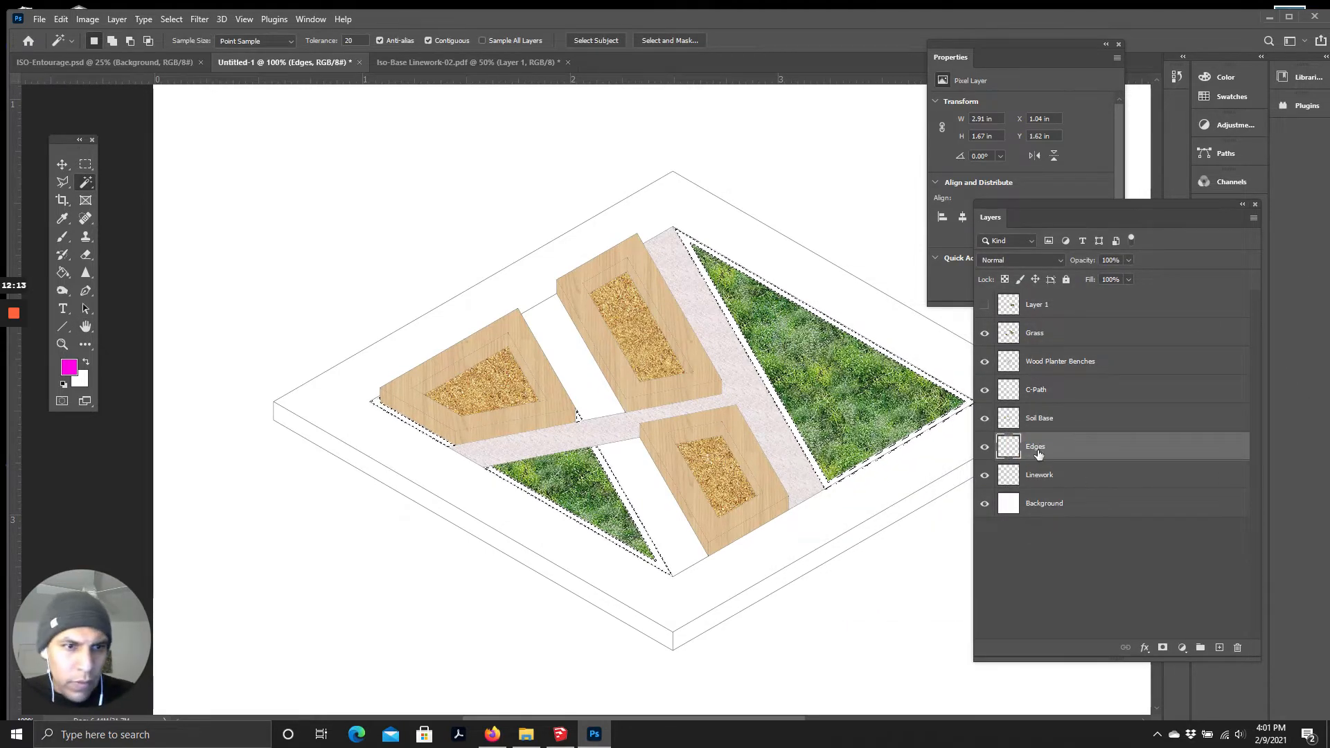
# Step: Fill the selected border strips with the grey speckled stone pattern using the Paint Bucket, and clear the selection
pyautogui.click(62, 273)
pyautogui.click(113, 64)
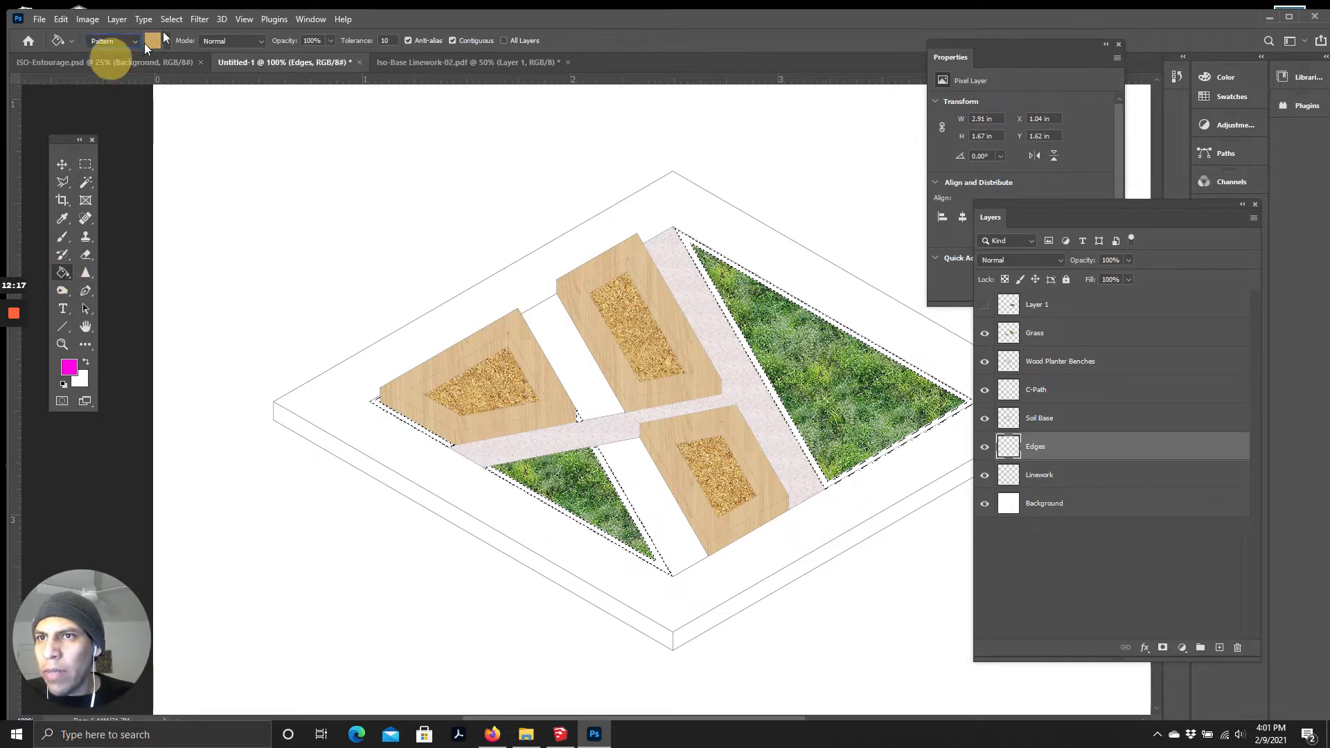
pyautogui.click(167, 40)
pyautogui.scroll(-2, 143, 124)
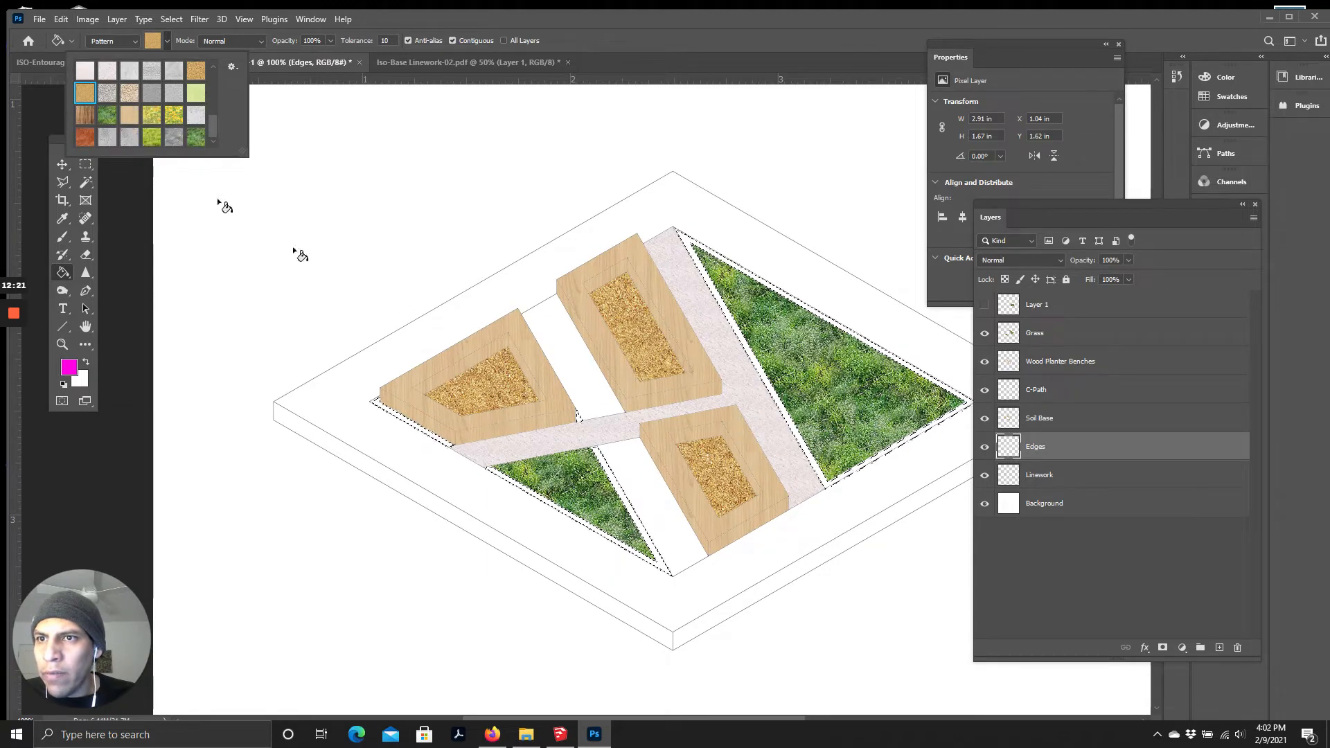
pyautogui.click(130, 137)
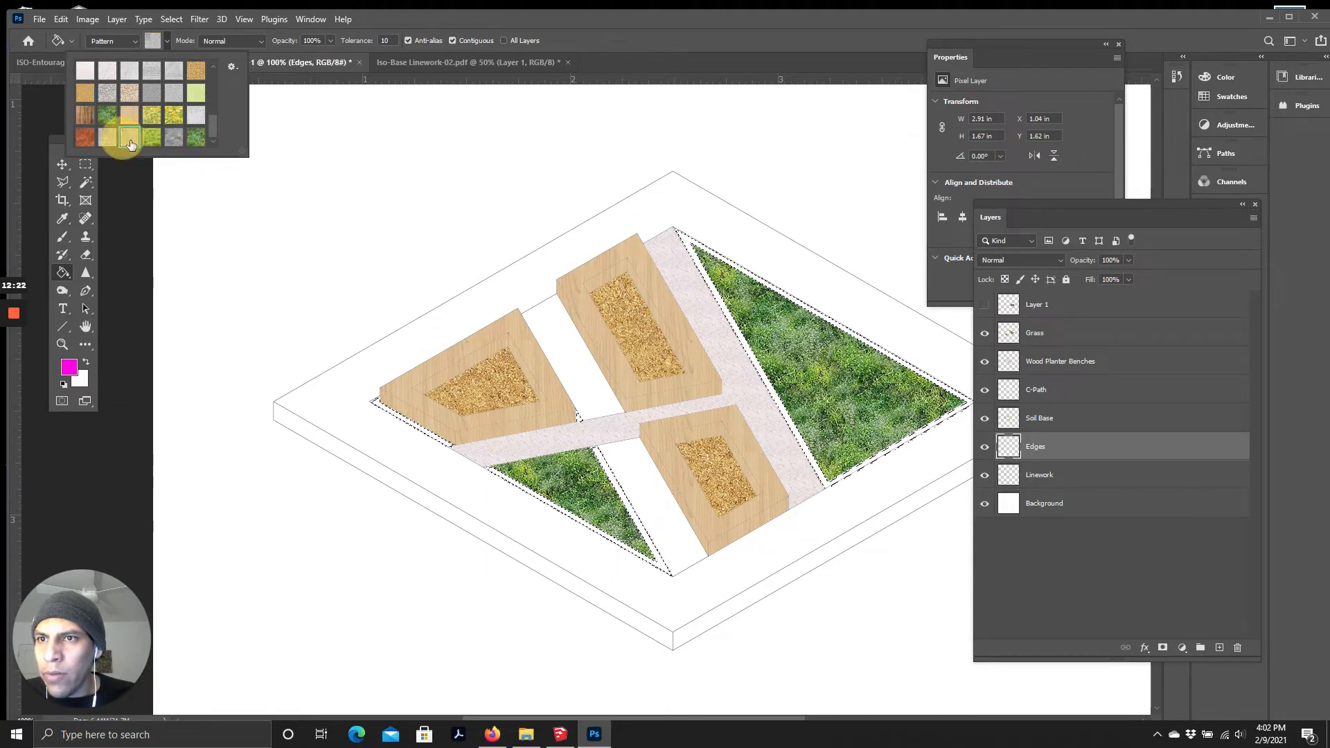
pyautogui.click(664, 567)
pyautogui.hotkey('ctrl', 'd')
pyautogui.scroll(-1, 757, 469)
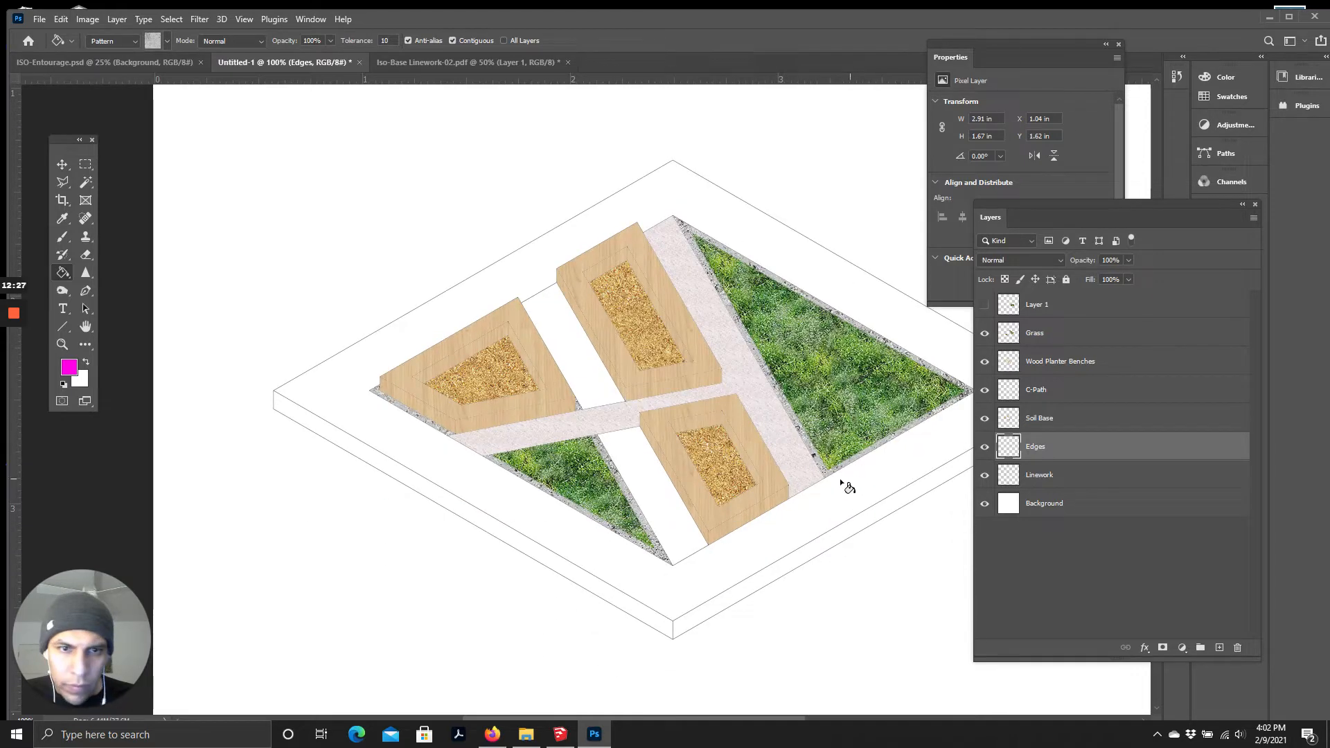
pyautogui.scroll(4, 710, 575)
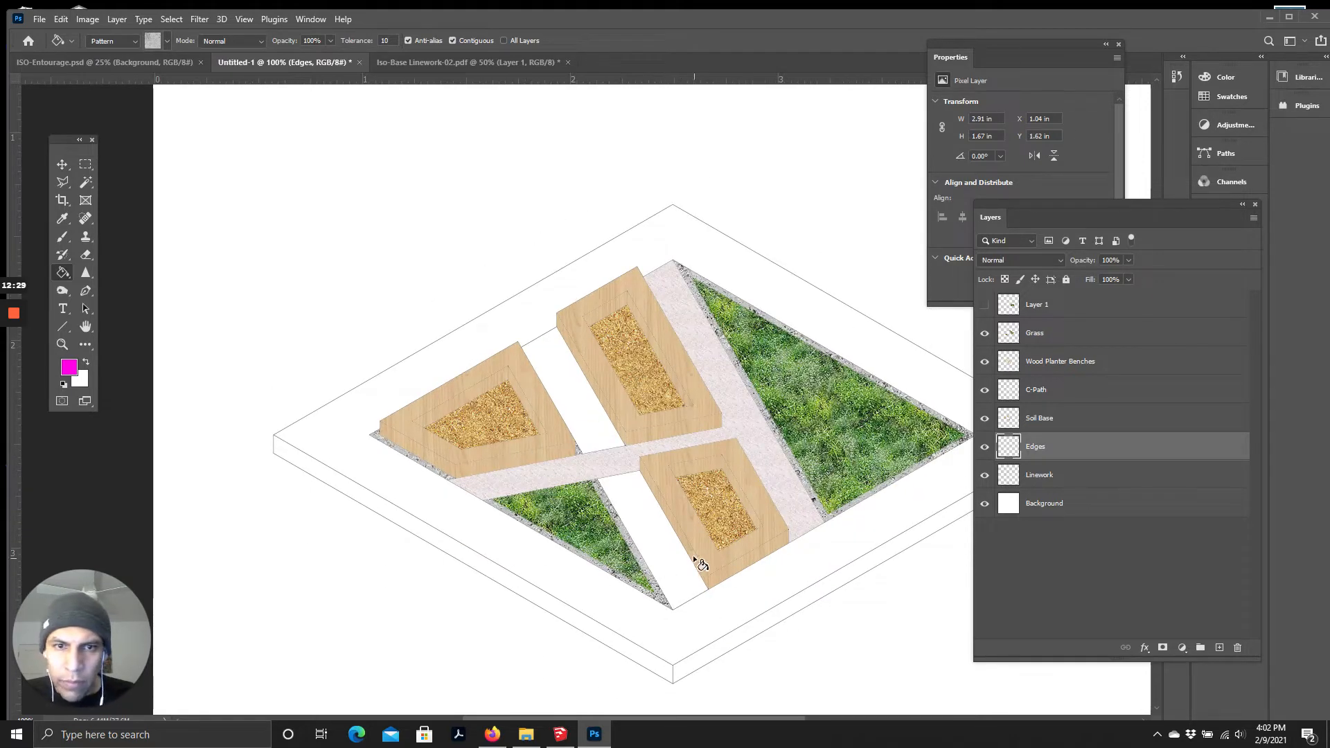
pyautogui.scroll(-3, 702, 358)
pyautogui.scroll(2, 602, 282)
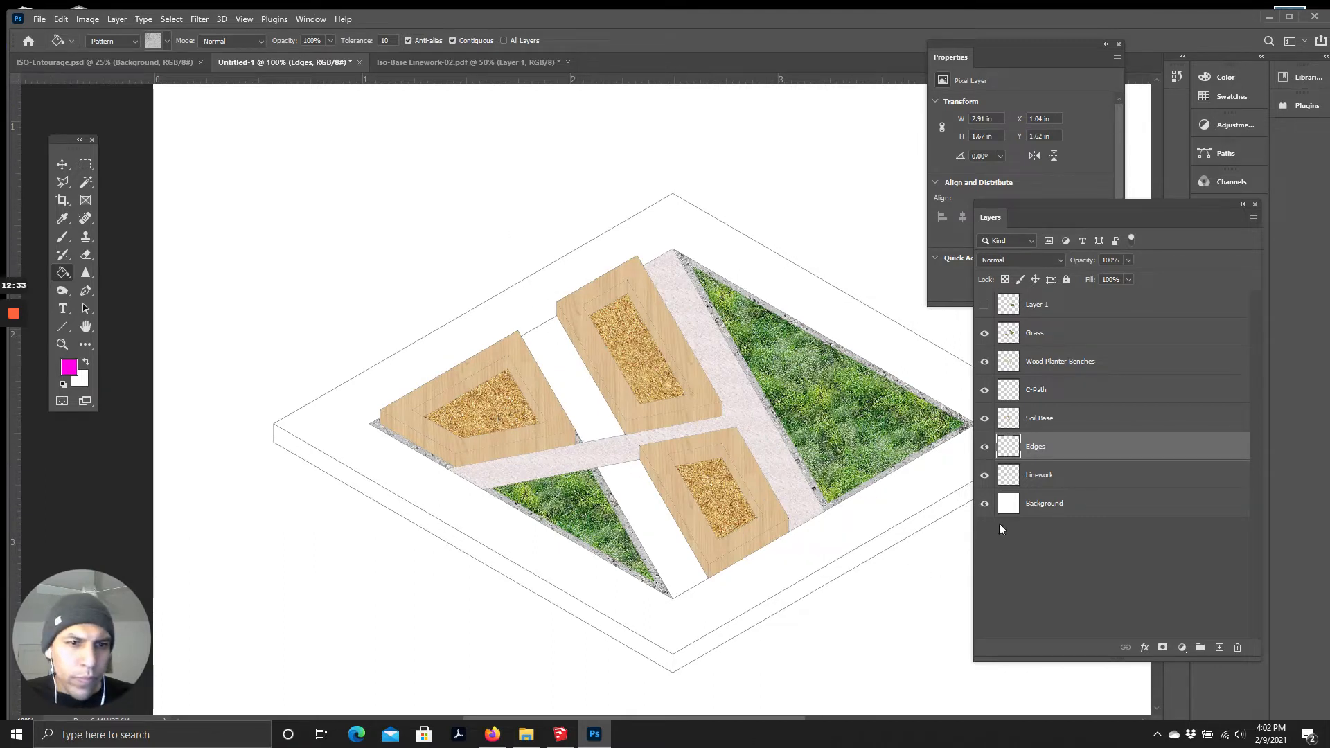
# Step: On the Linework layer, select the thin side faces of the base slab with the Magic Wand
pyautogui.click(1047, 480)
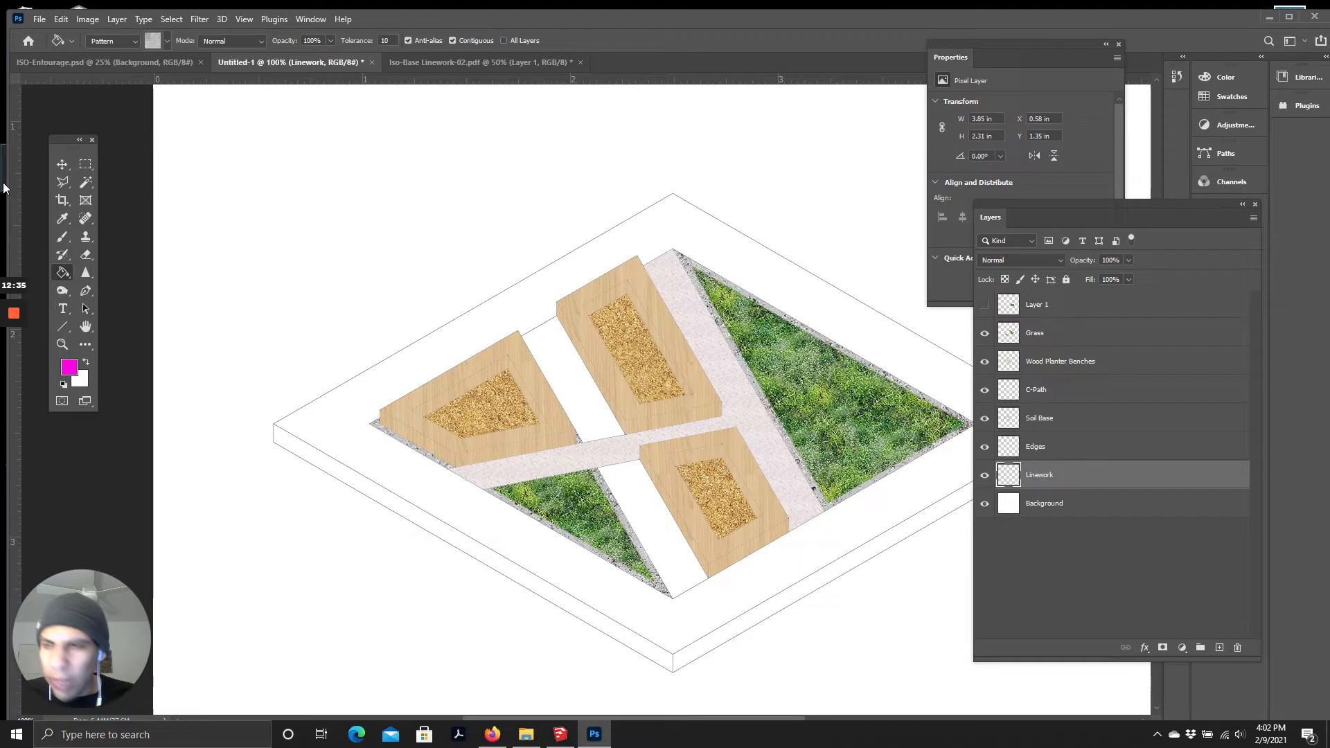
pyautogui.click(84, 183)
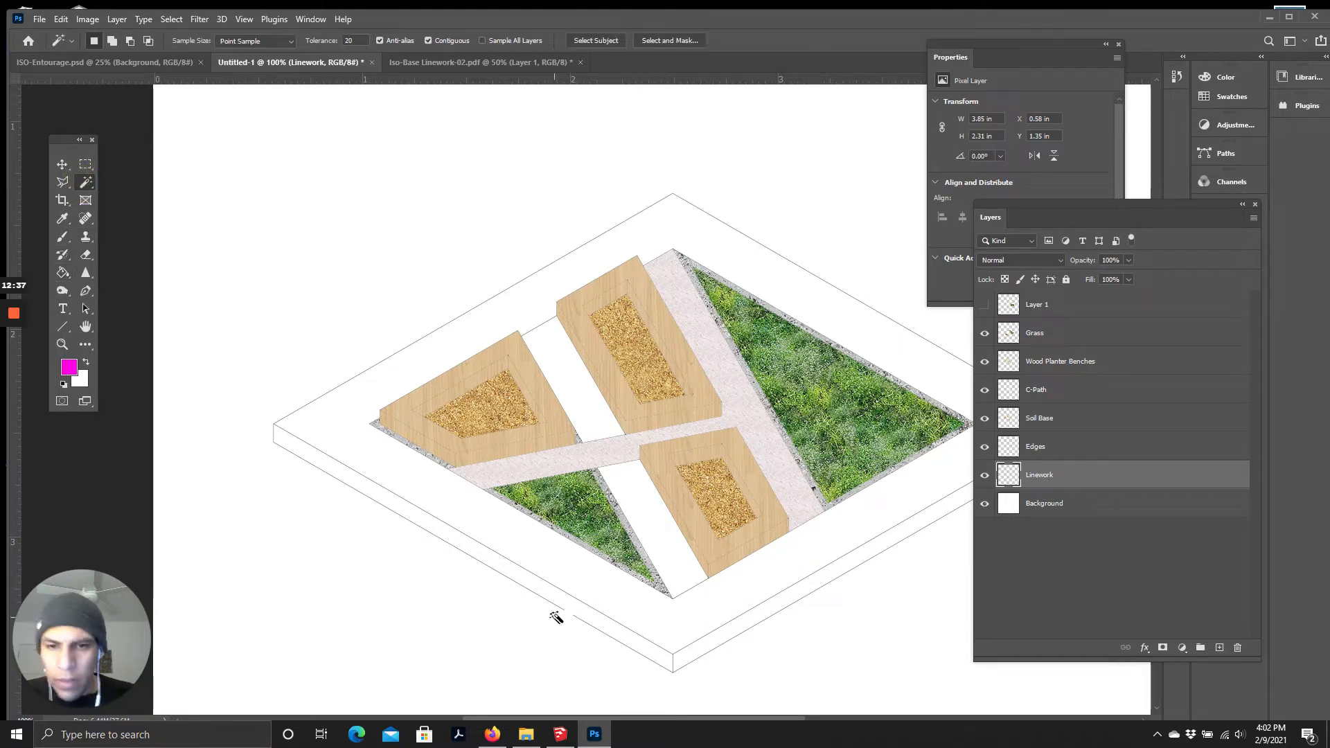
pyautogui.click(704, 644)
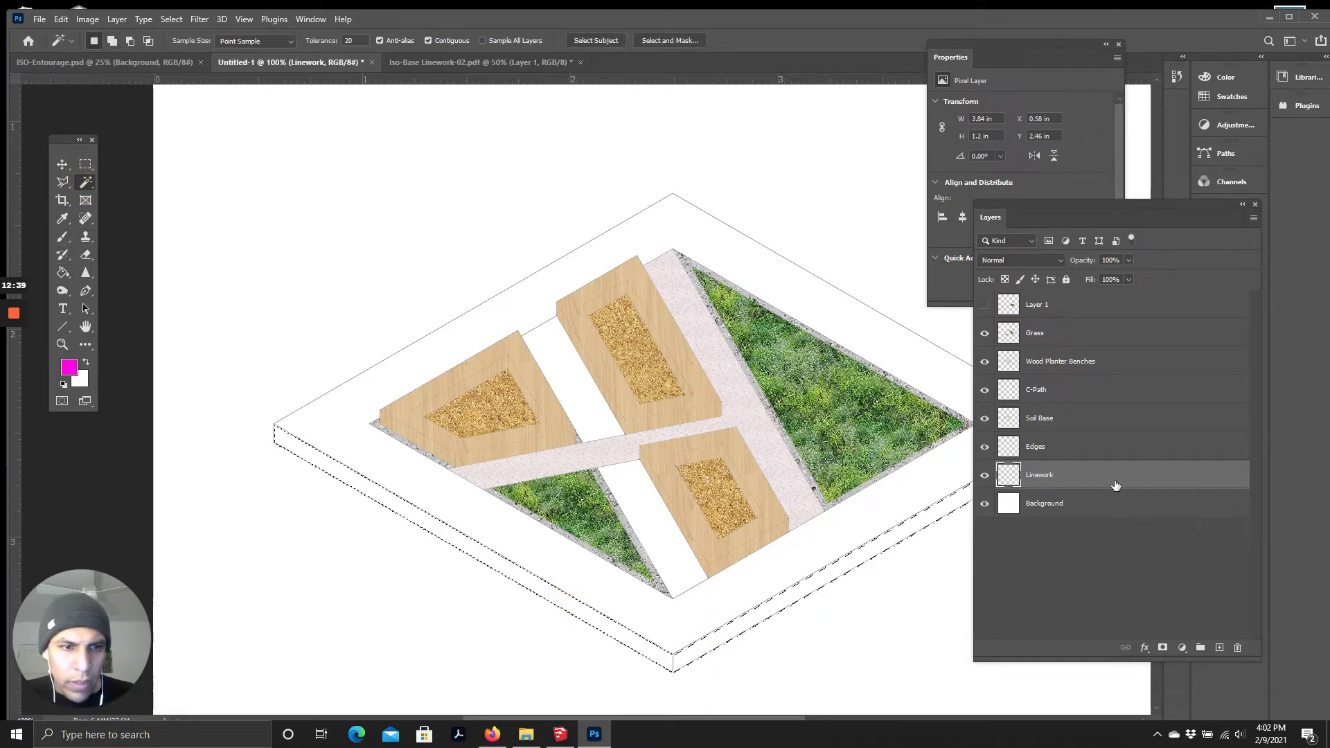
# Step: Create a new layer above Linework for the slab sides and name it Base
pyautogui.click(1219, 647)
pyautogui.doubleClick(1038, 474)
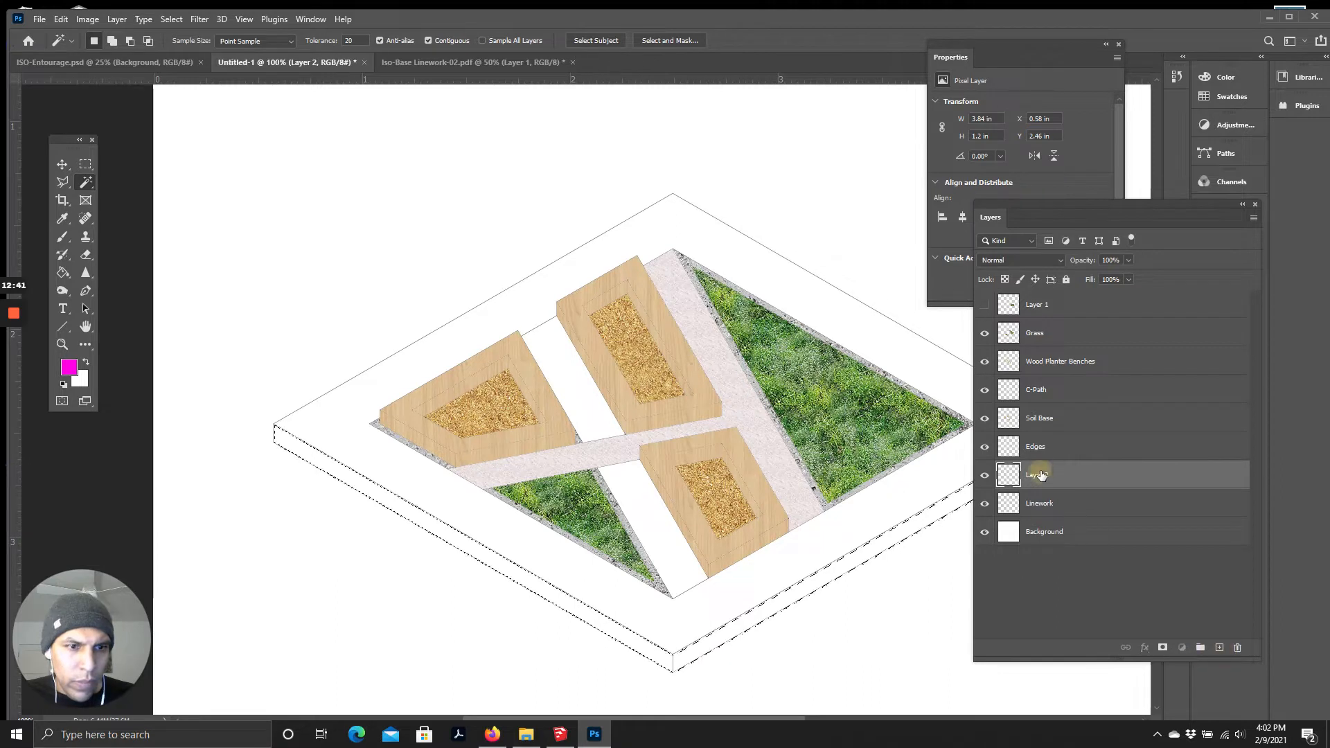
pyautogui.write('Base')
pyautogui.press('Return')
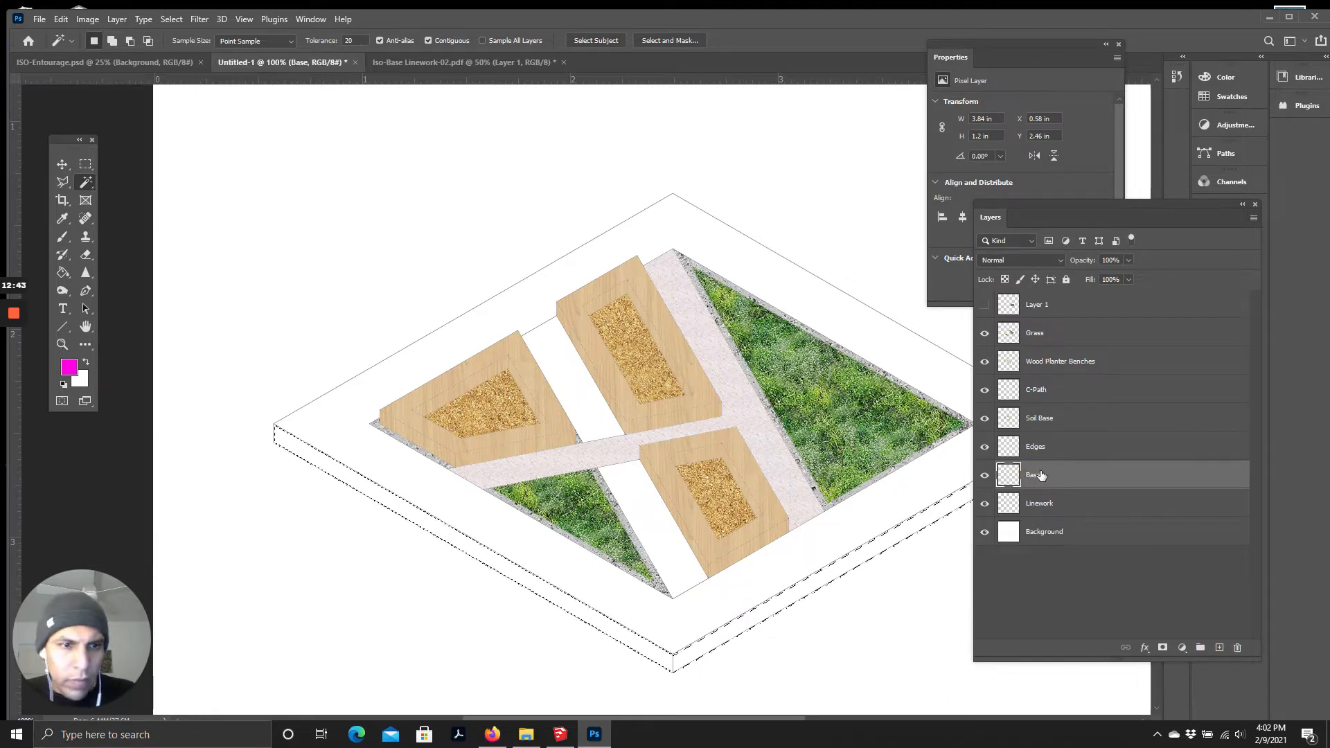
# Step: Switch to the Paint Bucket and reset the foreground and background colors to the default black and white
pyautogui.click(63, 272)
pyautogui.click(63, 384)
pyautogui.click(452, 543)
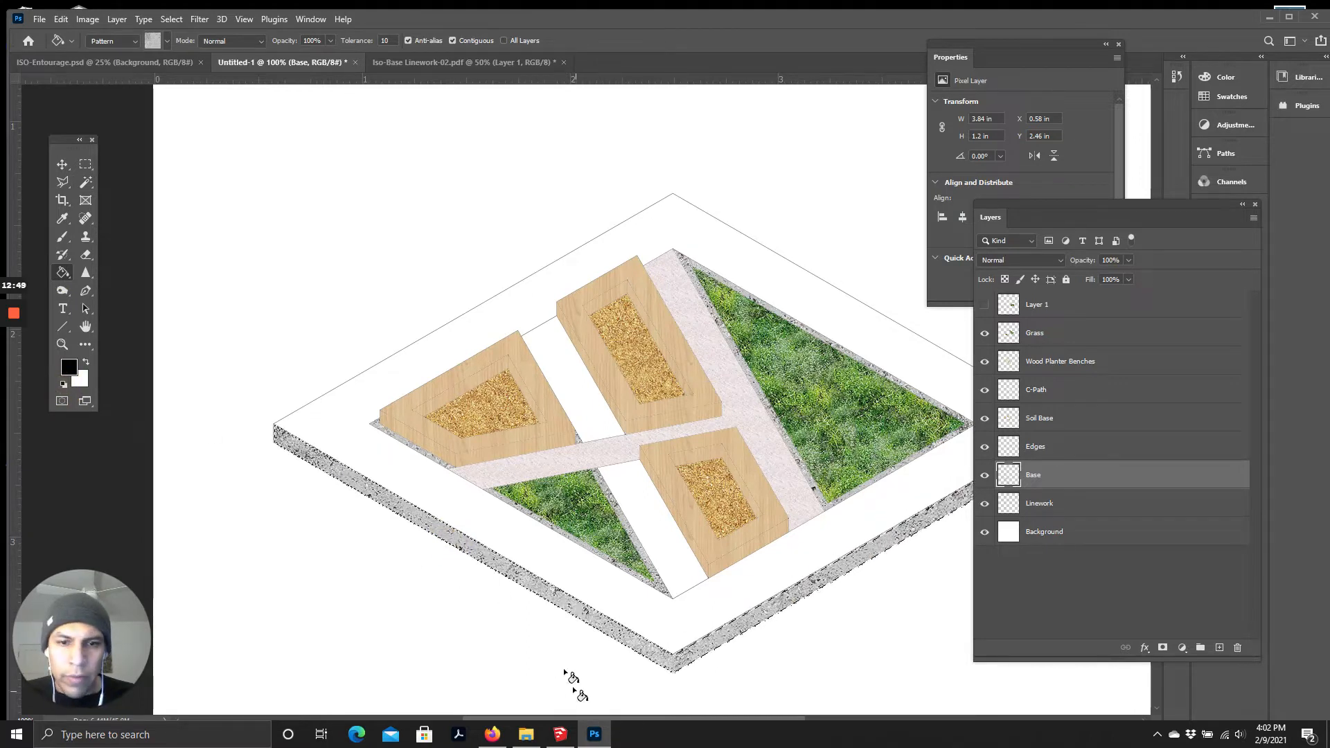
pyautogui.scroll(-2, 580, 695)
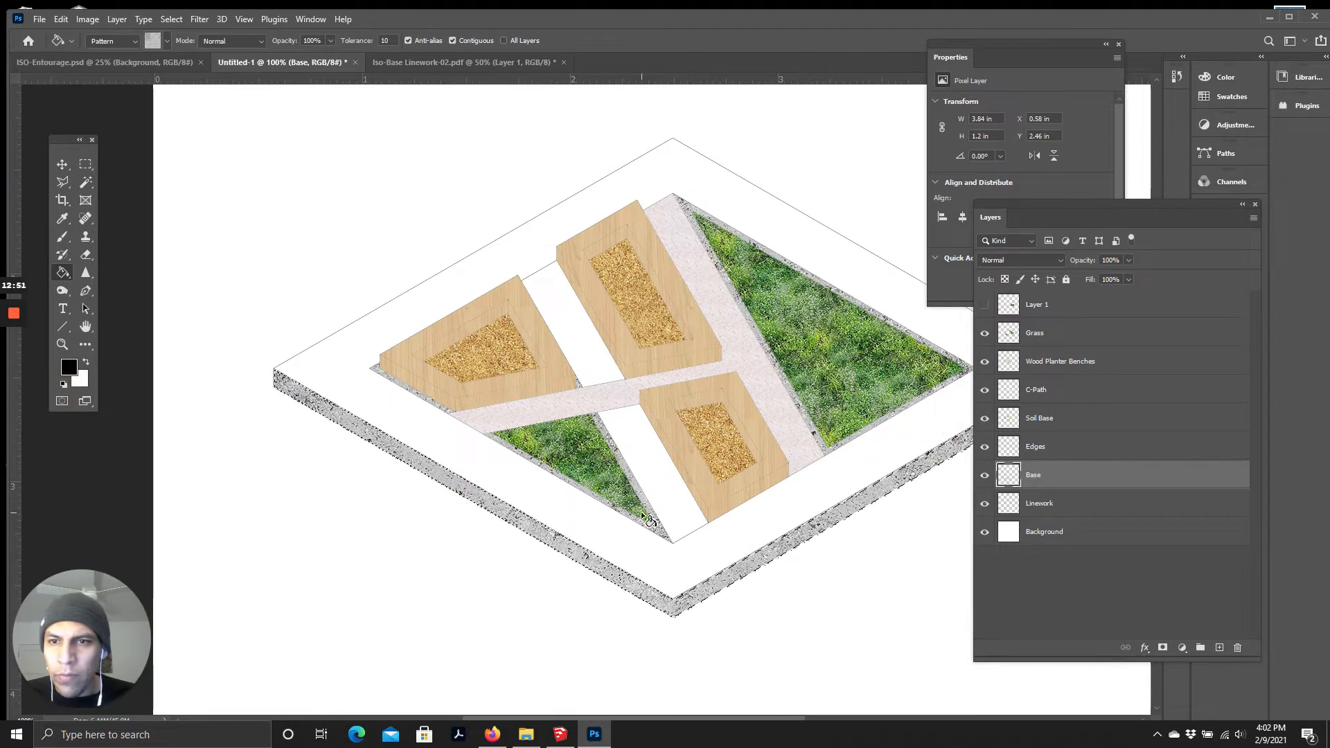
pyautogui.hotkey('ctrl', 'z')
# Step: Set the Paint Bucket source to Foreground, fill the selected slab sides with solid black, and clear the selection
pyautogui.click(167, 41)
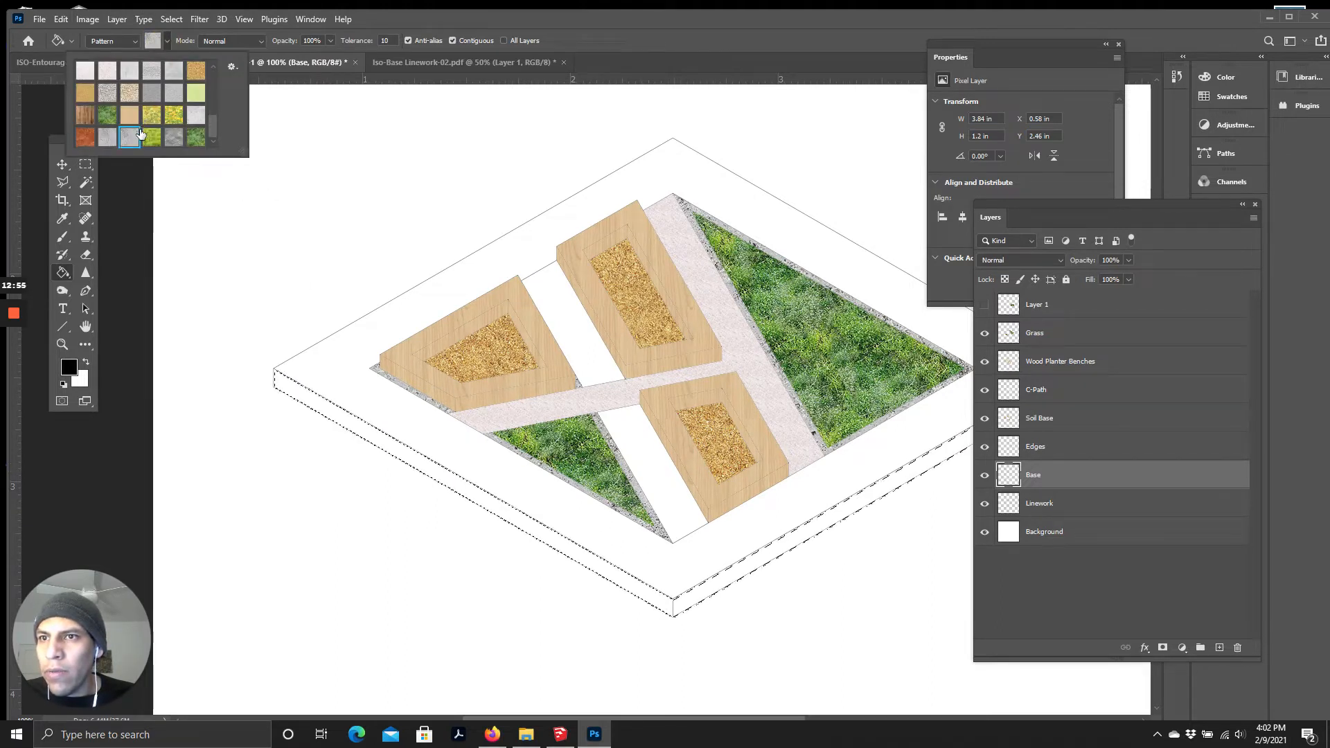
pyautogui.click(111, 41)
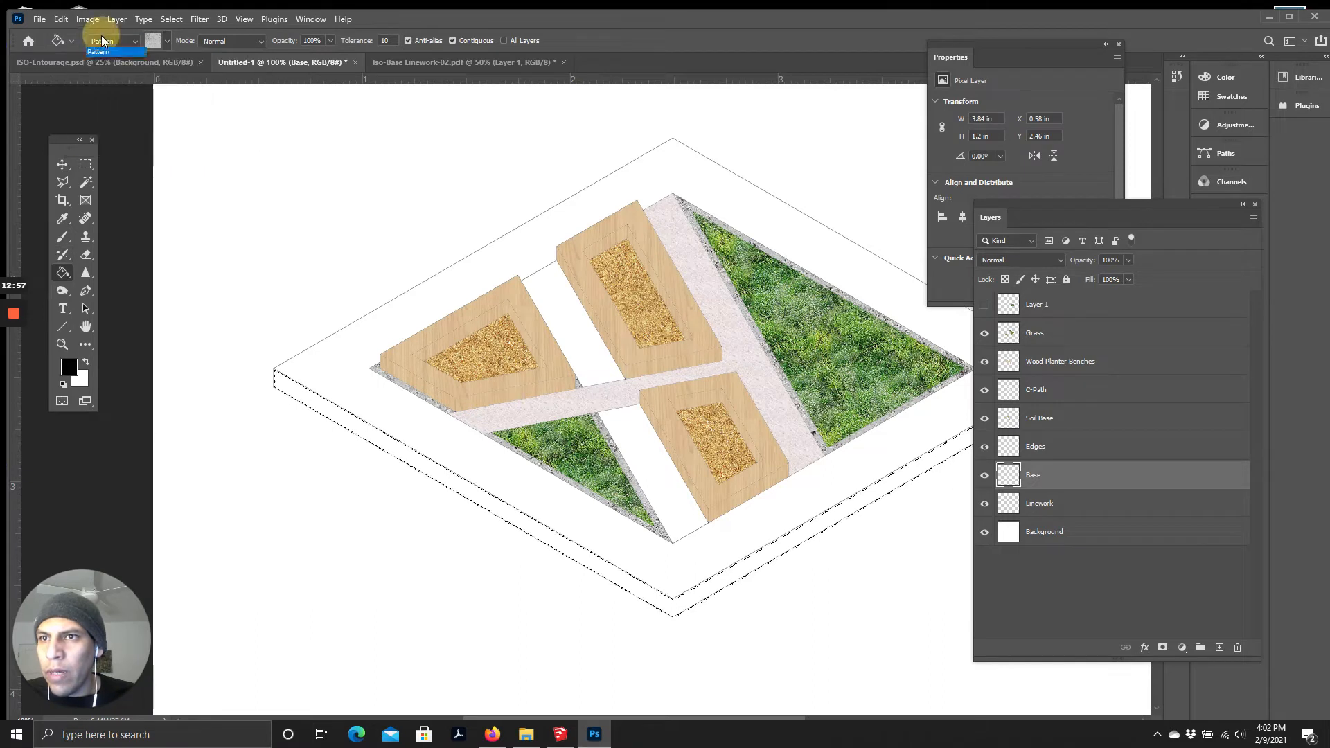
pyautogui.click(105, 54)
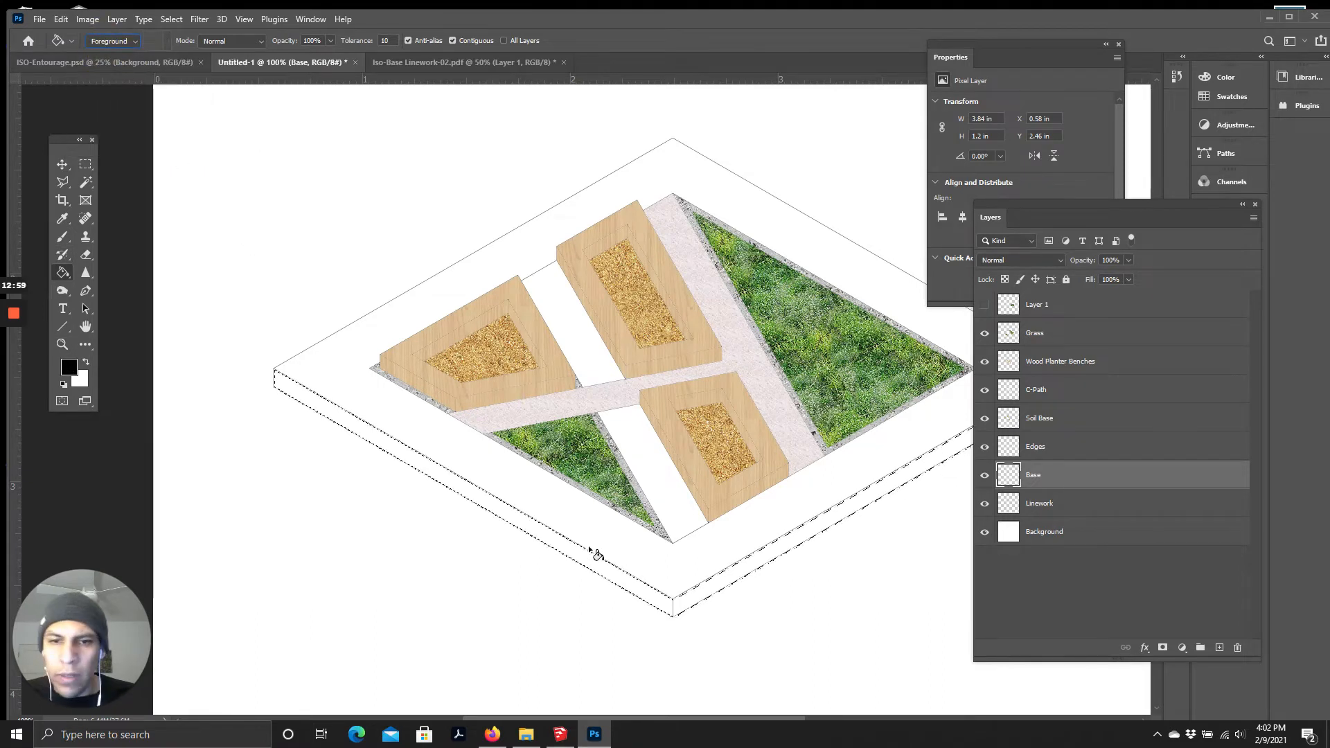
pyautogui.click(584, 565)
pyautogui.scroll(1, 699, 617)
pyautogui.moveTo(695, 718); pyautogui.dragTo(722, 719)
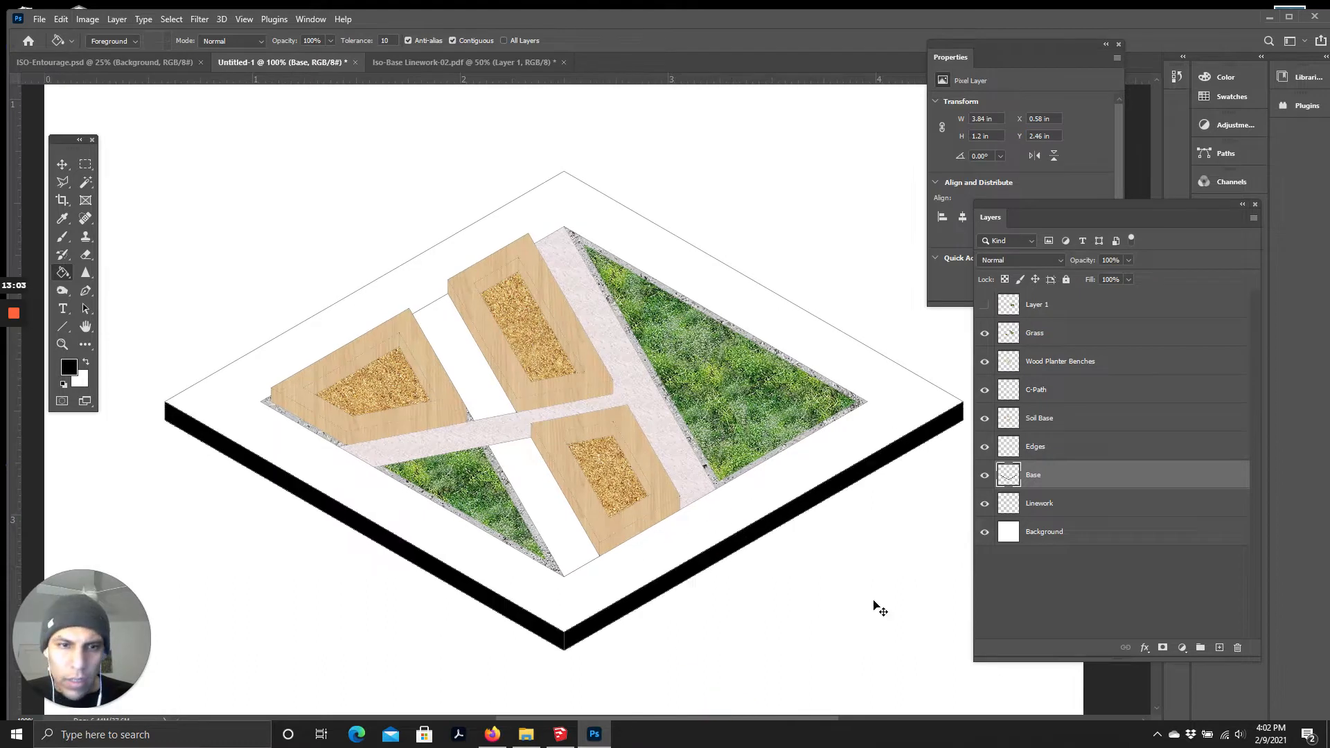
pyautogui.scroll(2, 485, 497)
pyautogui.scroll(-3, 750, 547)
pyautogui.scroll(2, 752, 482)
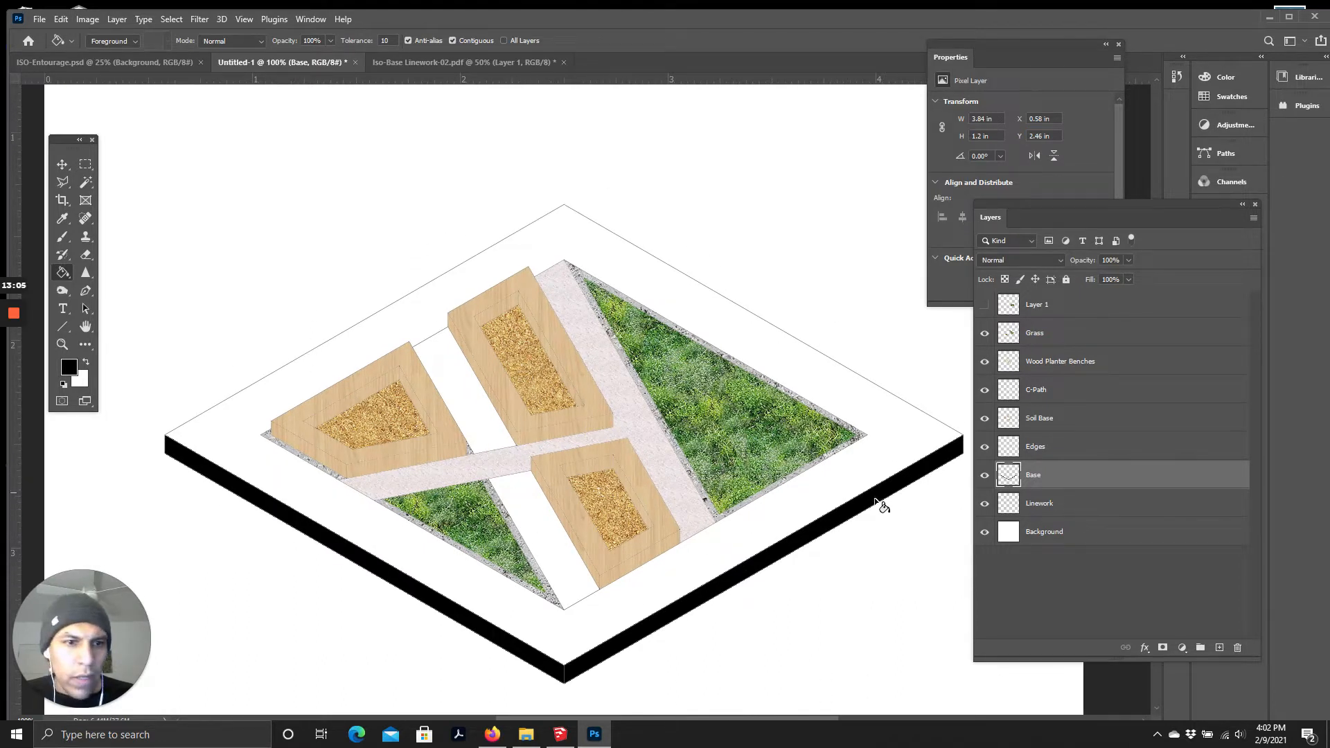
# Step: Select the Linework layer and place the Boardwalk Texture image from the file folder directly above it
pyautogui.click(1035, 512)
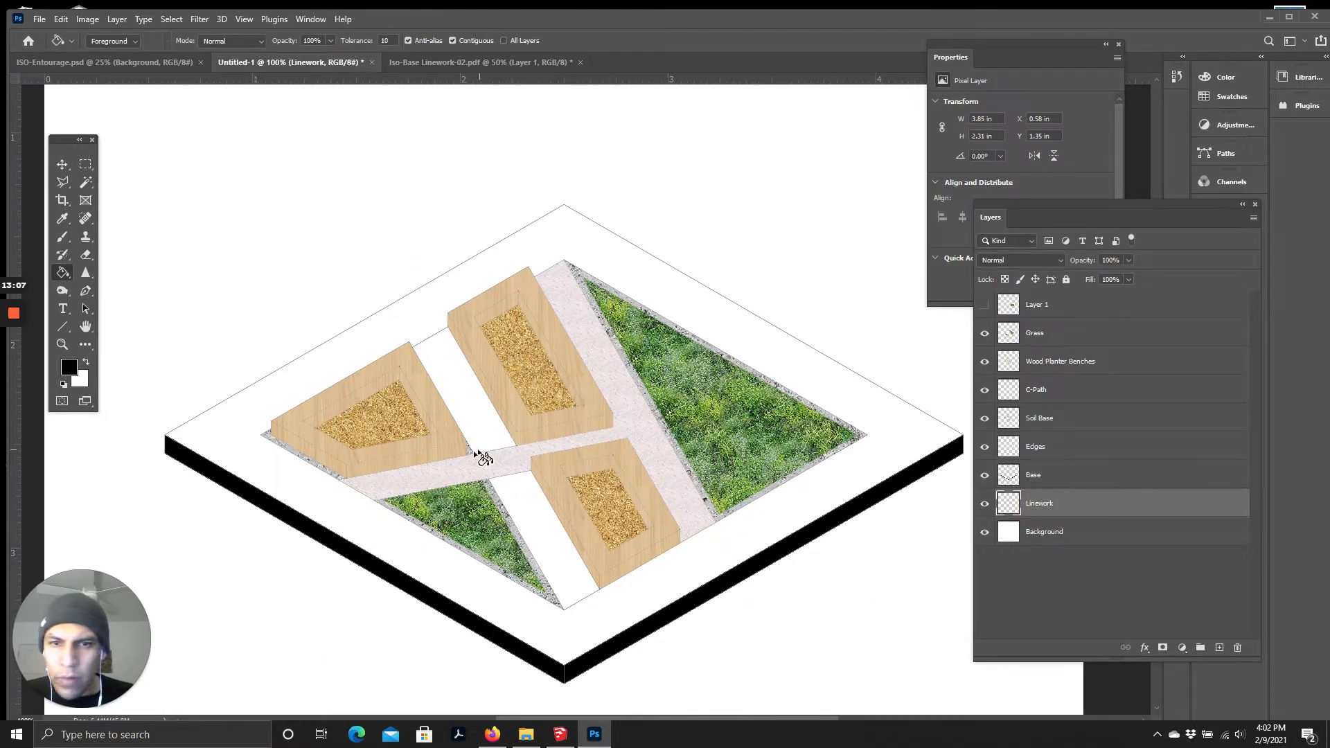
pyautogui.scroll(-1, 511, 469)
pyautogui.scroll(2, 485, 478)
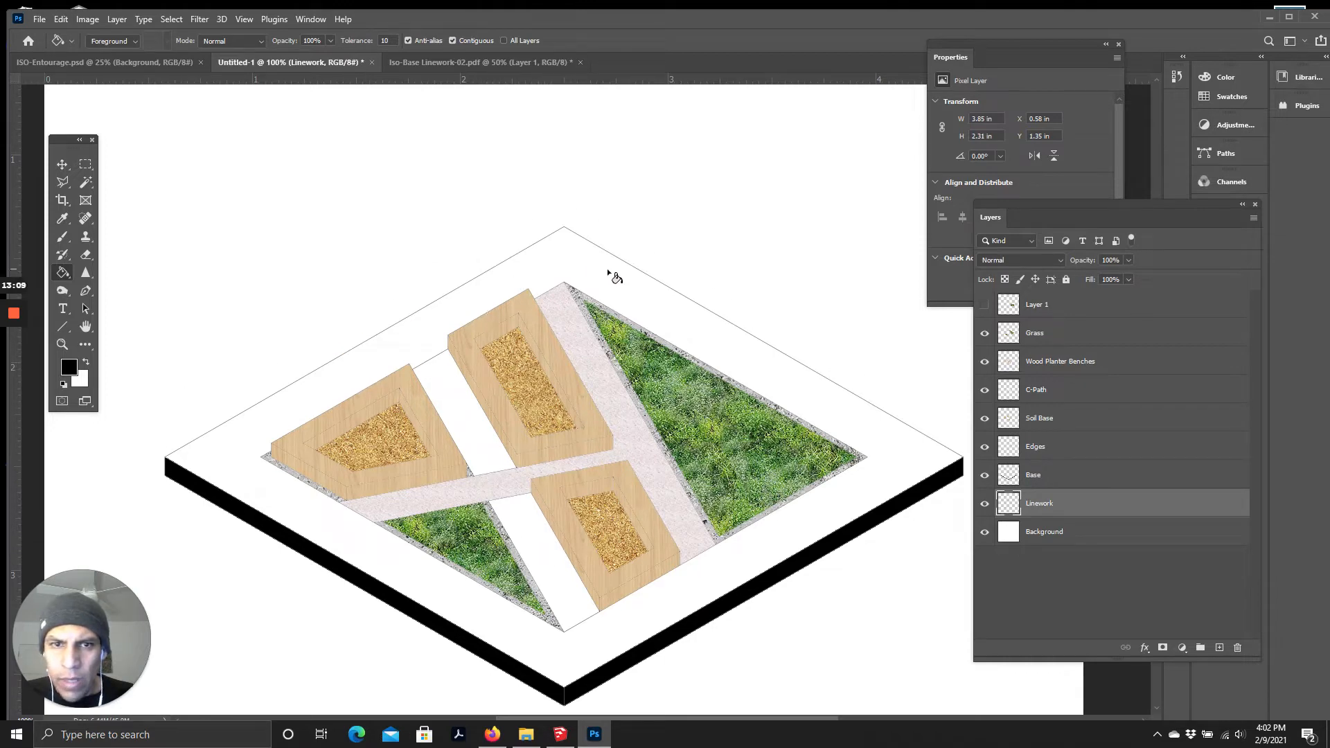
pyautogui.scroll(-3, 509, 602)
pyautogui.scroll(3, 589, 547)
pyautogui.scroll(-3, 548, 513)
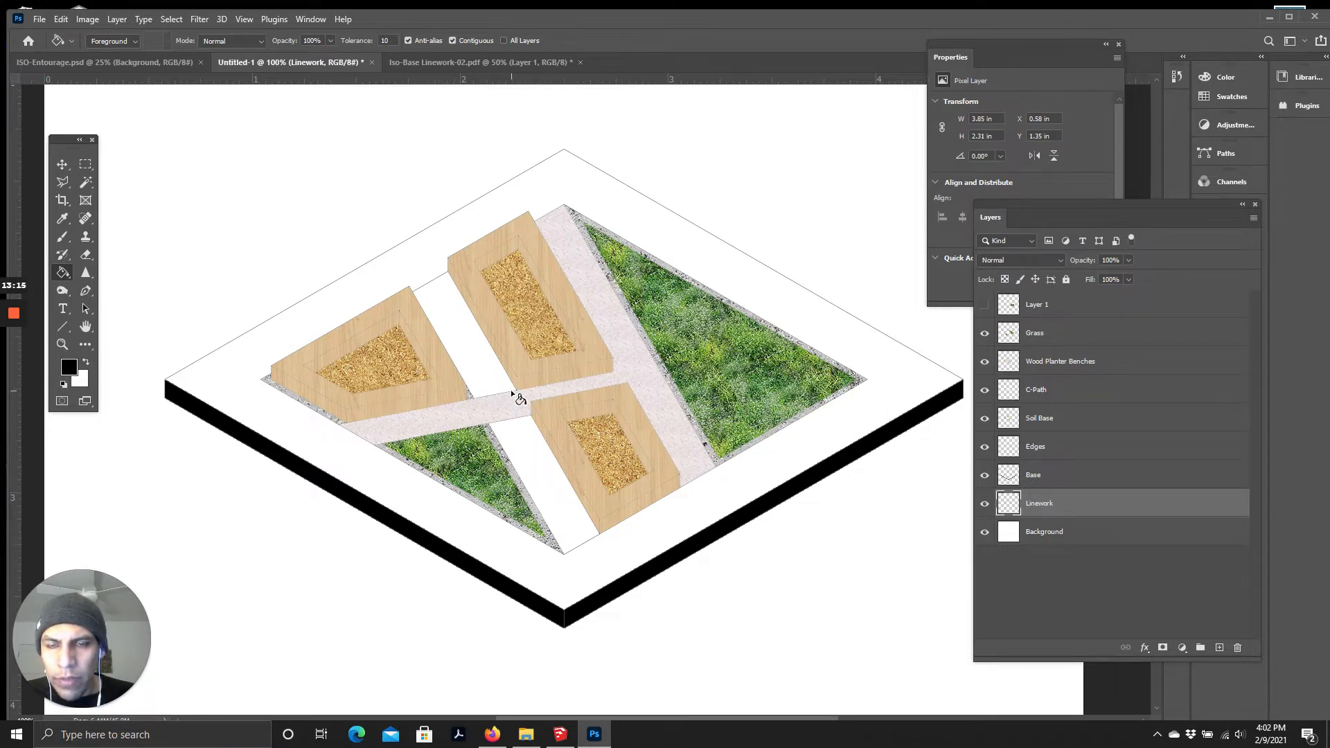
pyautogui.click(85, 182)
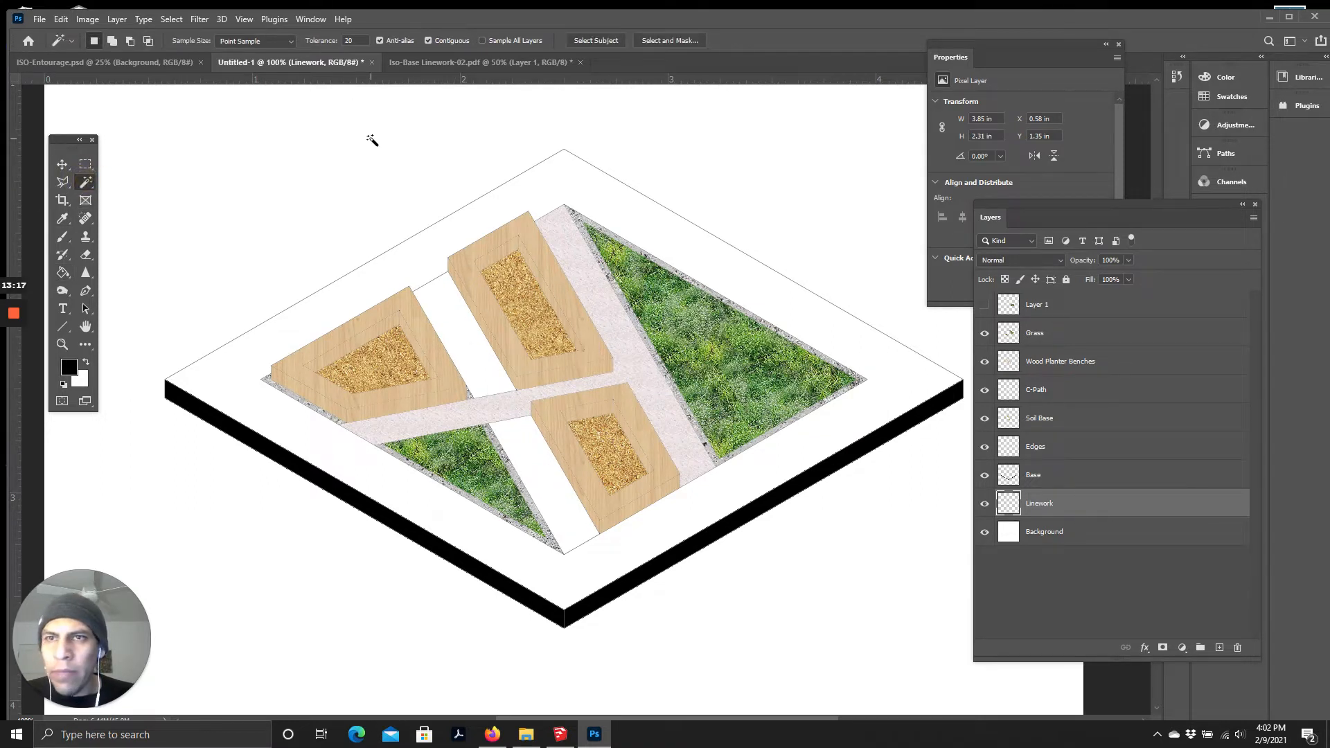
pyautogui.click(882, 267)
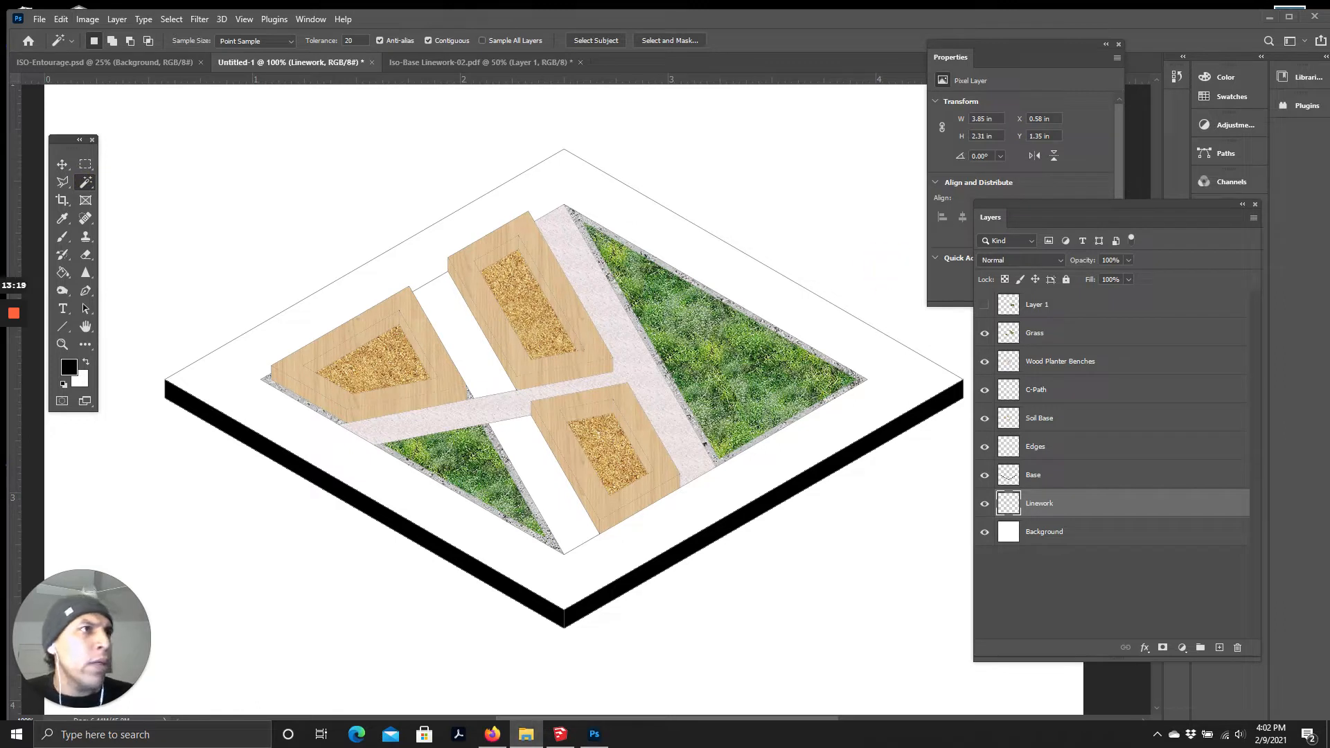
pyautogui.click(203, 219)
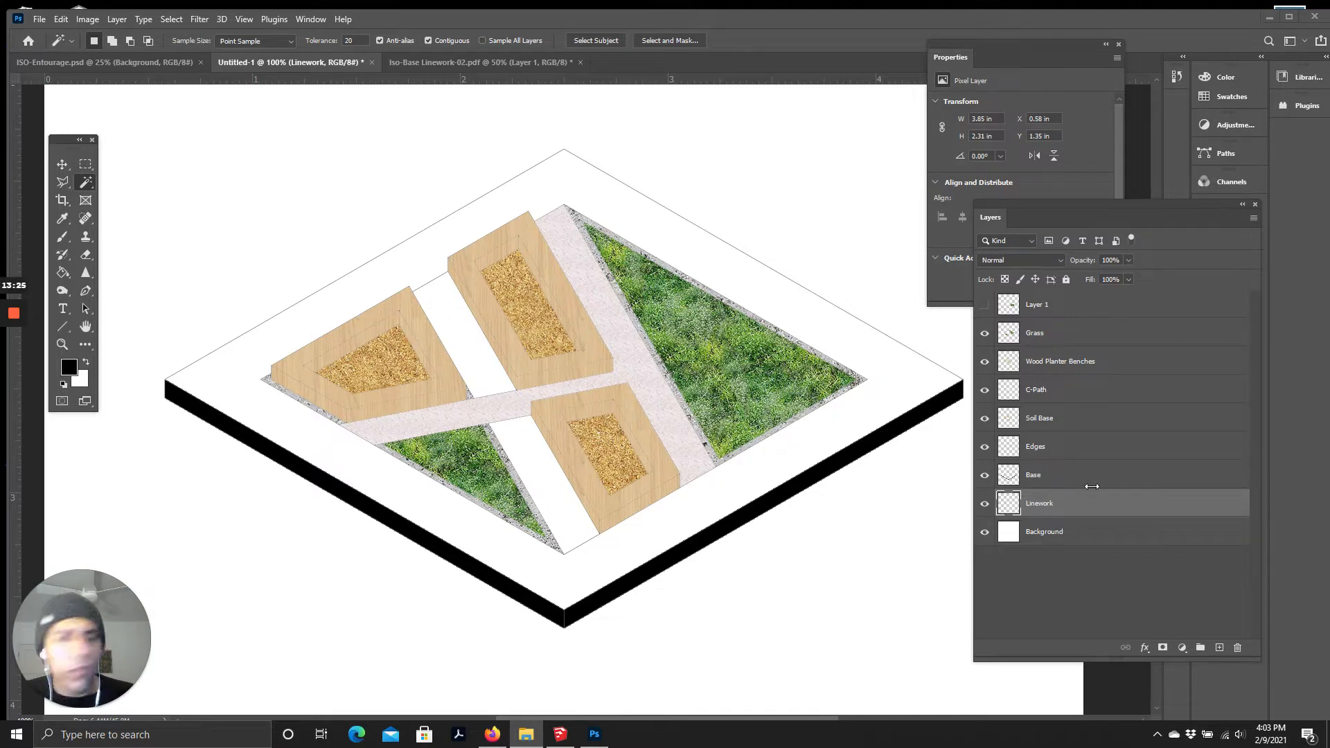
pyautogui.click(206, 210)
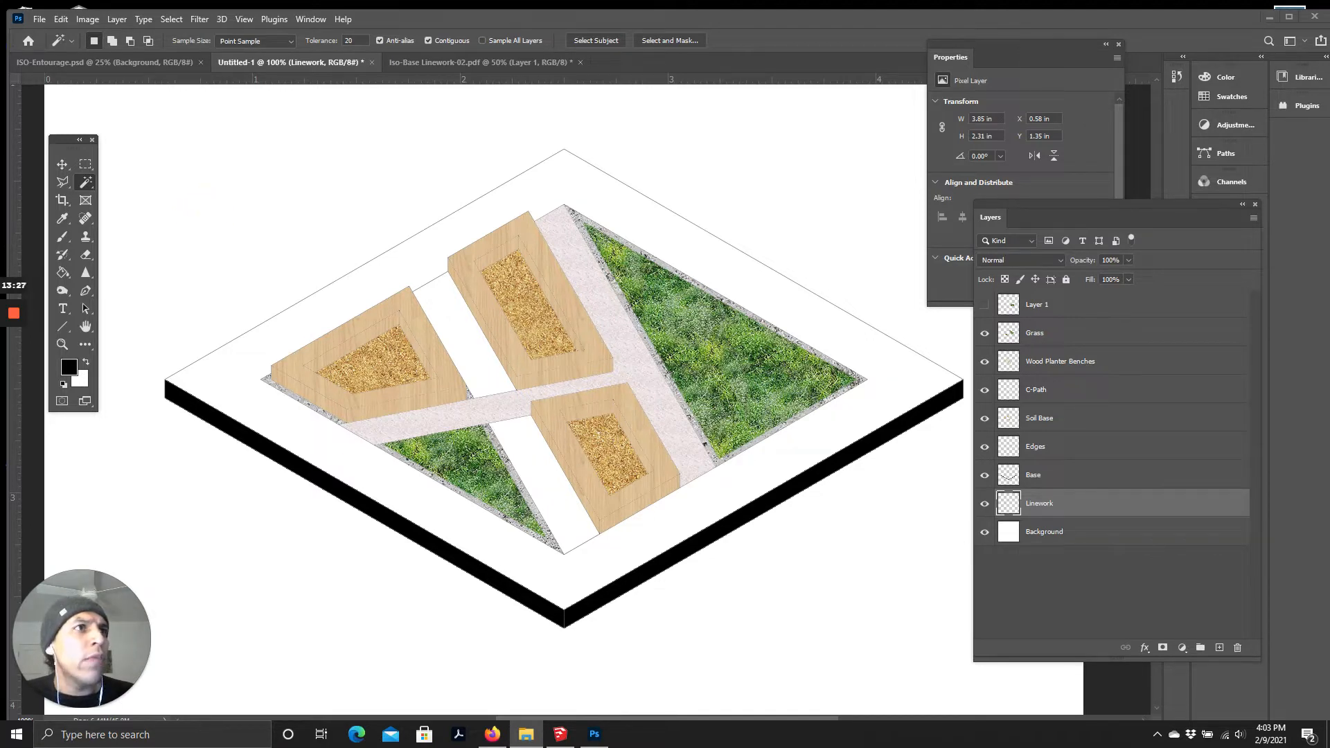
pyautogui.hotkey('ctrl', 't')
pyautogui.moveTo(528, 261); pyautogui.dragTo(539, 366)
pyautogui.hotkey('ctrl', '-')
pyautogui.hotkey('ctrl', '-')
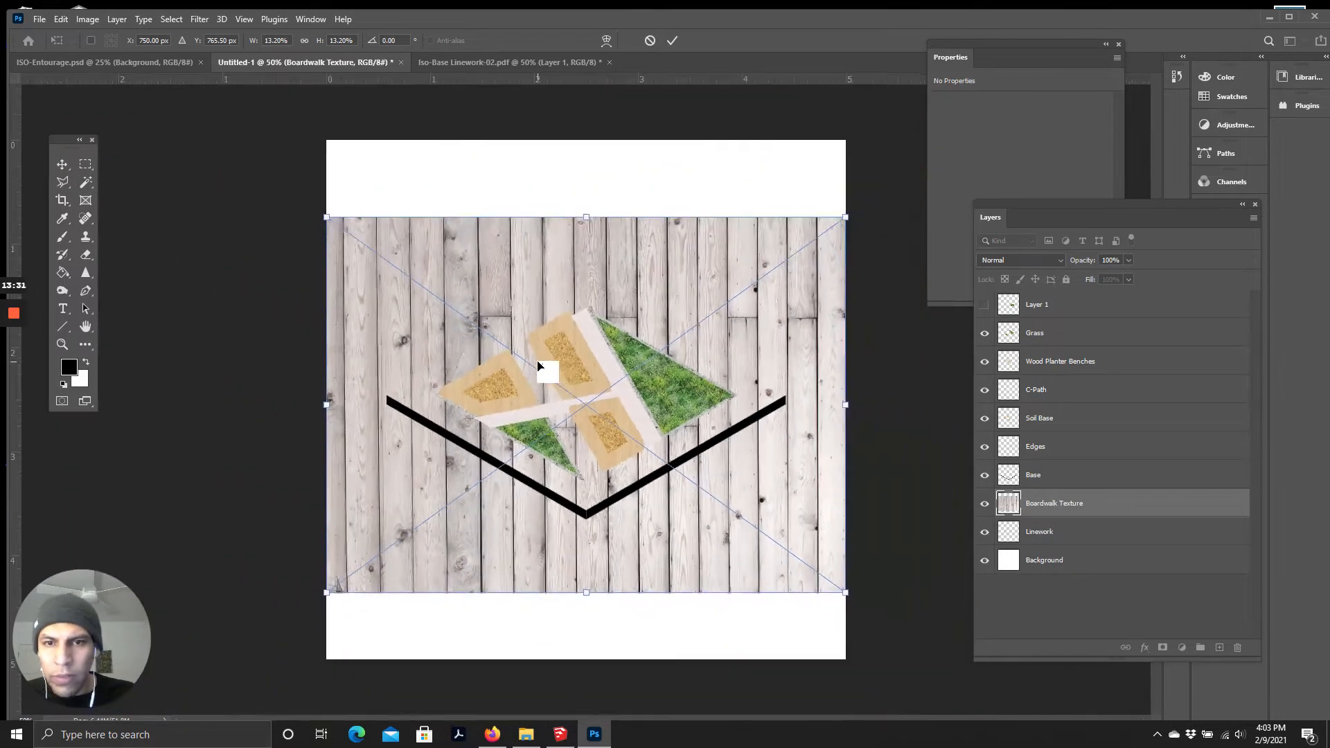
# Step: Scale the placed boardwalk texture down to about 0.85 x 0.61 in over the middle of the site and commit it
pyautogui.moveTo(329, 221); pyautogui.dragTo(656, 455)
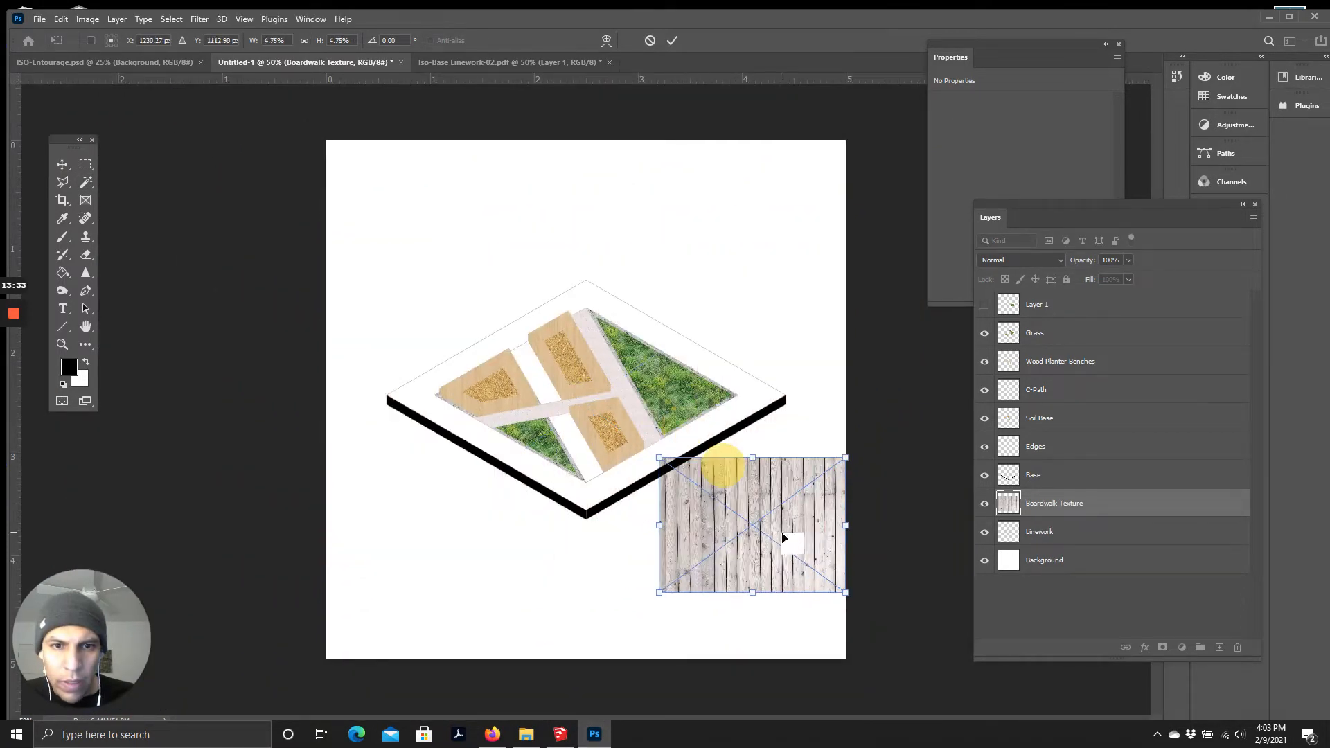
pyautogui.moveTo(787, 529); pyautogui.dragTo(630, 440)
pyautogui.hotkey('ctrl', '+')
pyautogui.hotkey('ctrl', '+')
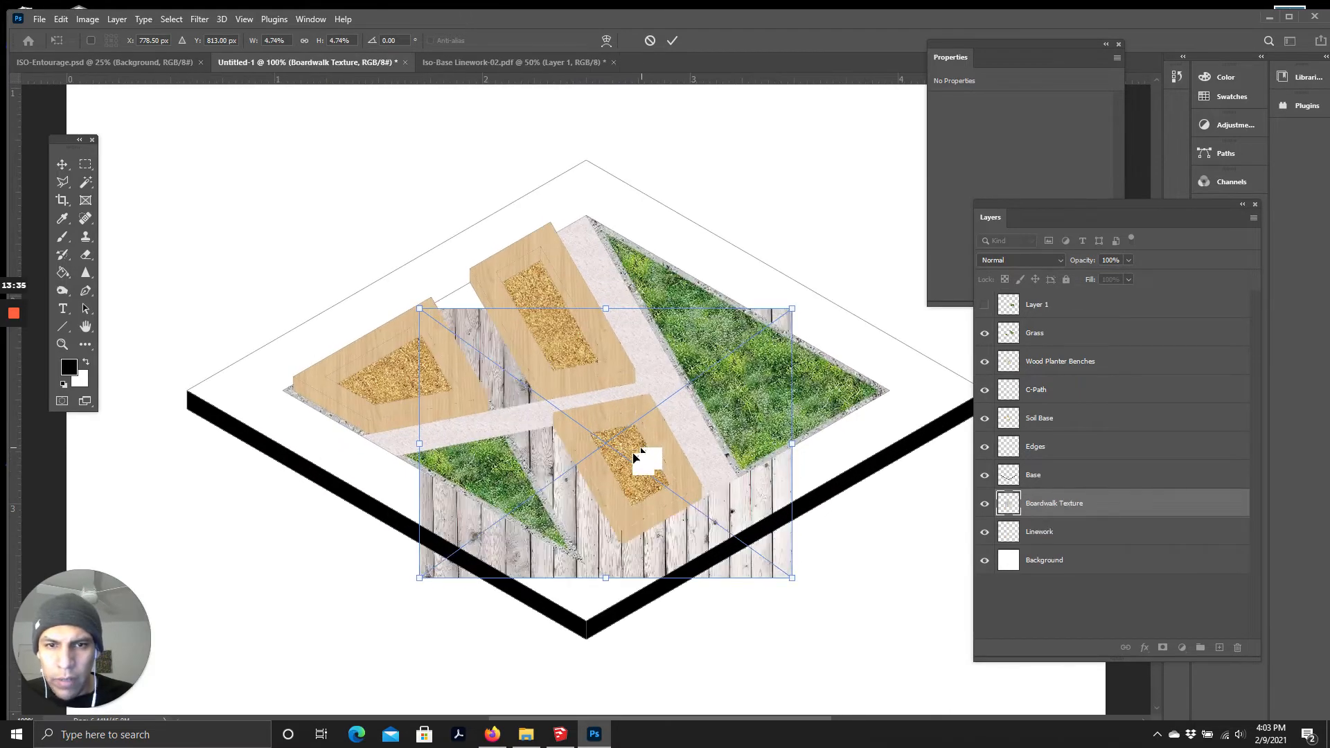
pyautogui.moveTo(797, 582); pyautogui.dragTo(599, 440)
pyautogui.scroll(1, 530, 410)
pyautogui.press('Return')
# Step: Move the Boardwalk Texture layer to the top of the layer stack
pyautogui.moveTo(1074, 504); pyautogui.dragTo(1061, 298)
pyautogui.press('w')
pyautogui.click(585, 487)
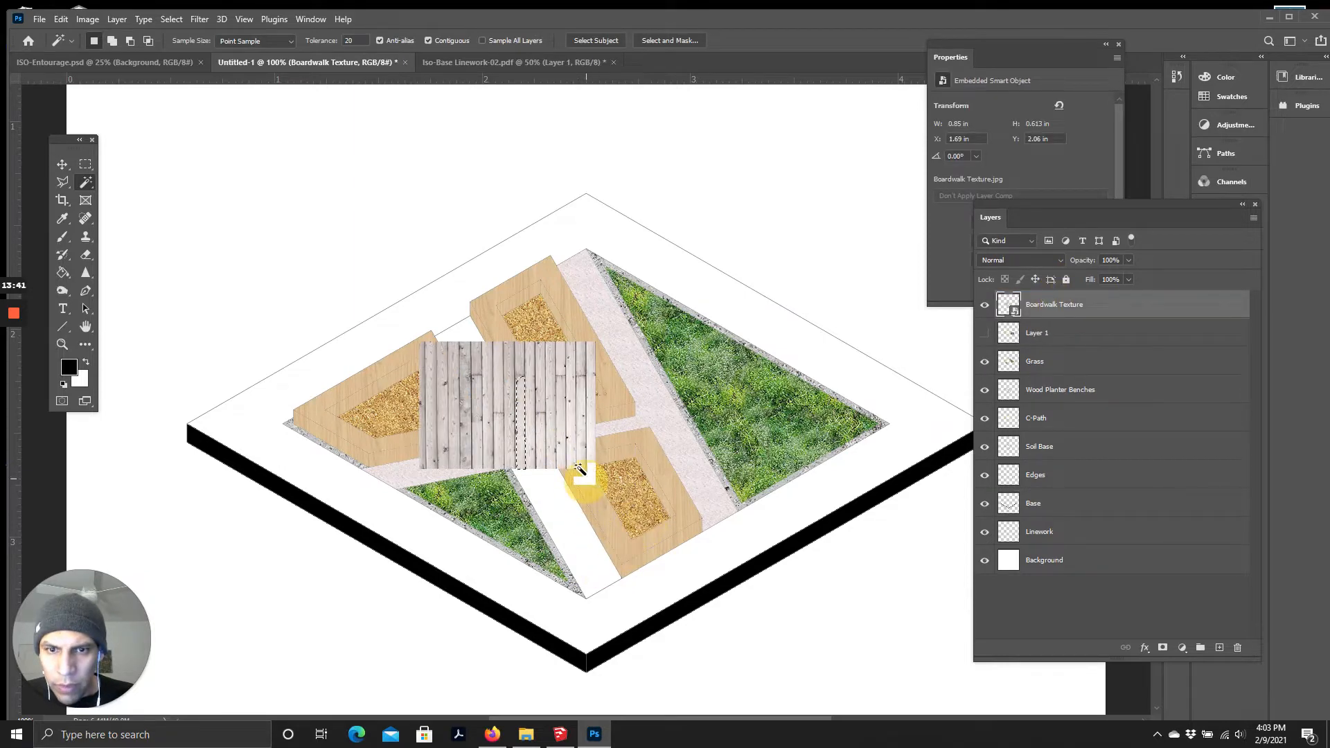
pyautogui.hotkey('ctrl', 's')
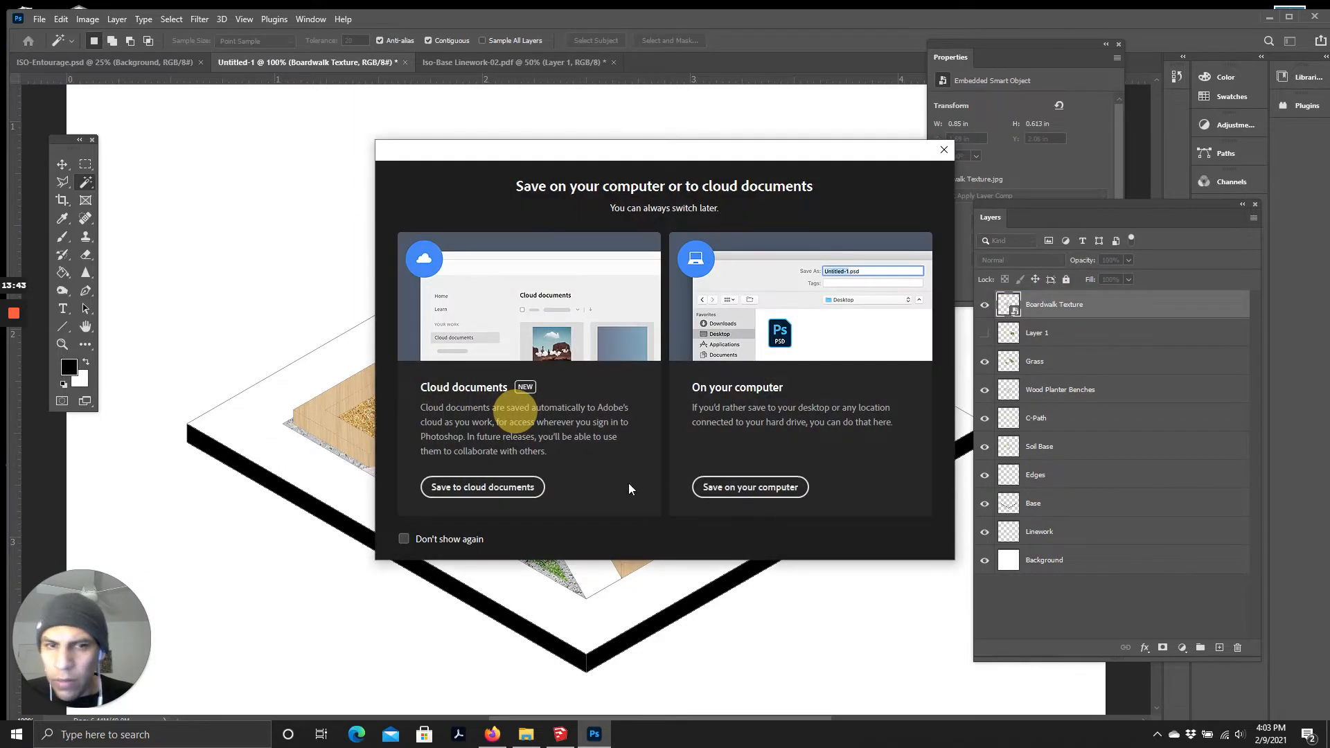
pyautogui.click(944, 149)
# Step: Move the boardwalk texture down to the front corner of the slab, clear of the unfilled path strip
pyautogui.click(62, 164)
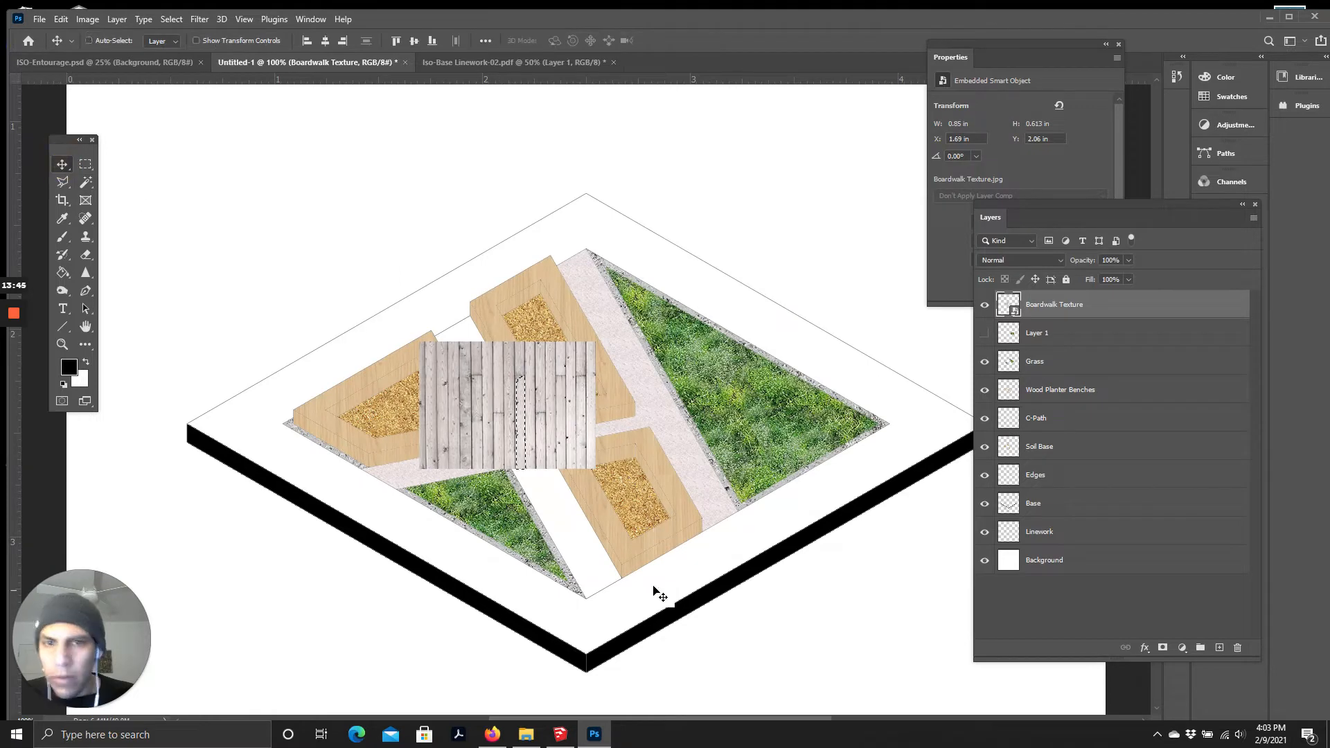
pyautogui.moveTo(510, 407); pyautogui.dragTo(577, 505)
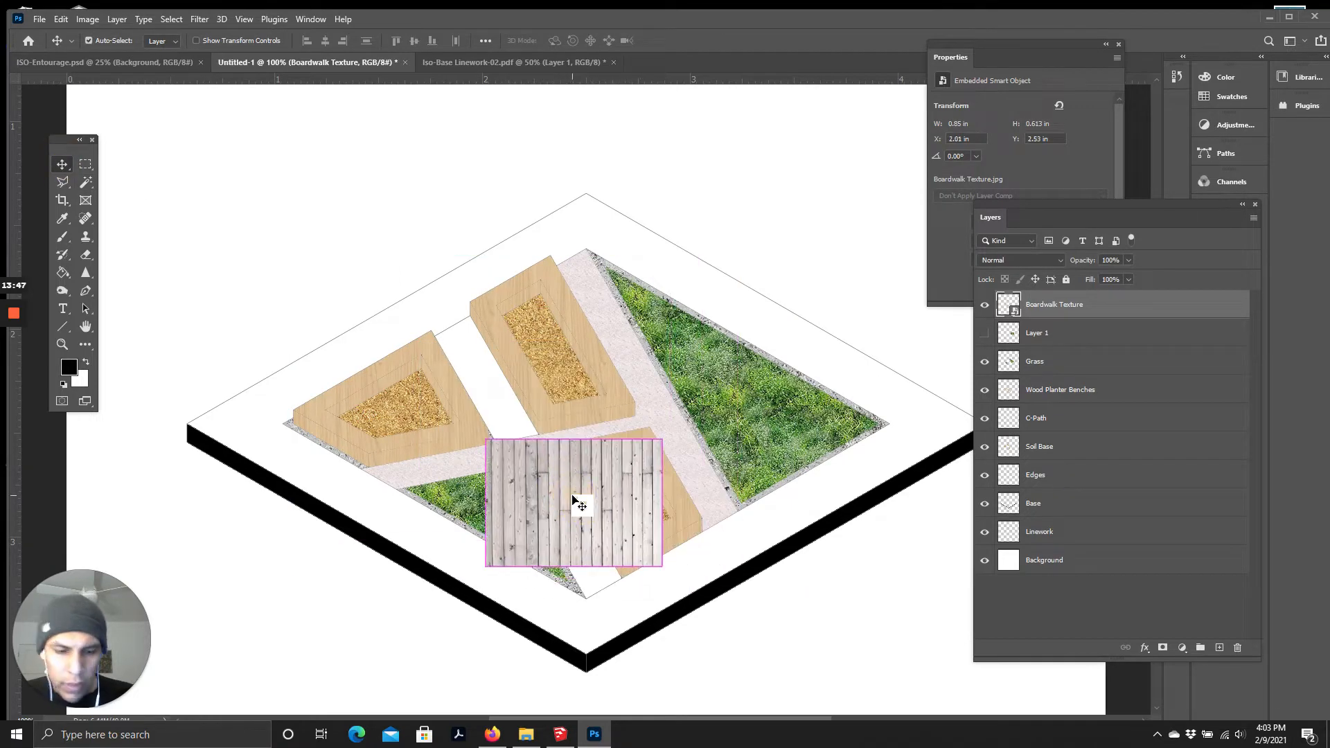
pyautogui.scroll(2, 577, 504)
pyautogui.scroll(1, 573, 496)
pyautogui.scroll(-3, 570, 462)
pyautogui.moveTo(540, 549); pyautogui.dragTo(437, 531)
pyautogui.moveTo(531, 428); pyautogui.dragTo(545, 511)
pyautogui.moveTo(515, 463); pyautogui.dragTo(551, 465)
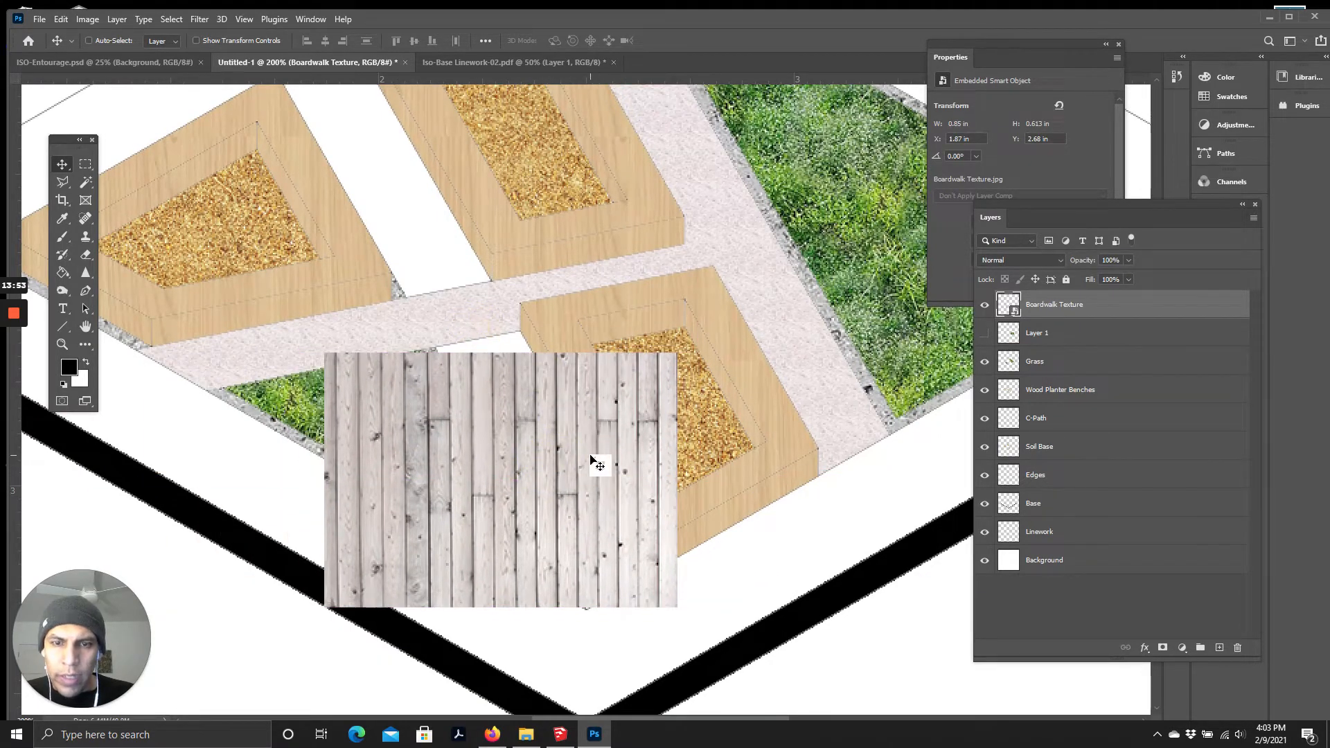
pyautogui.scroll(-1, 594, 461)
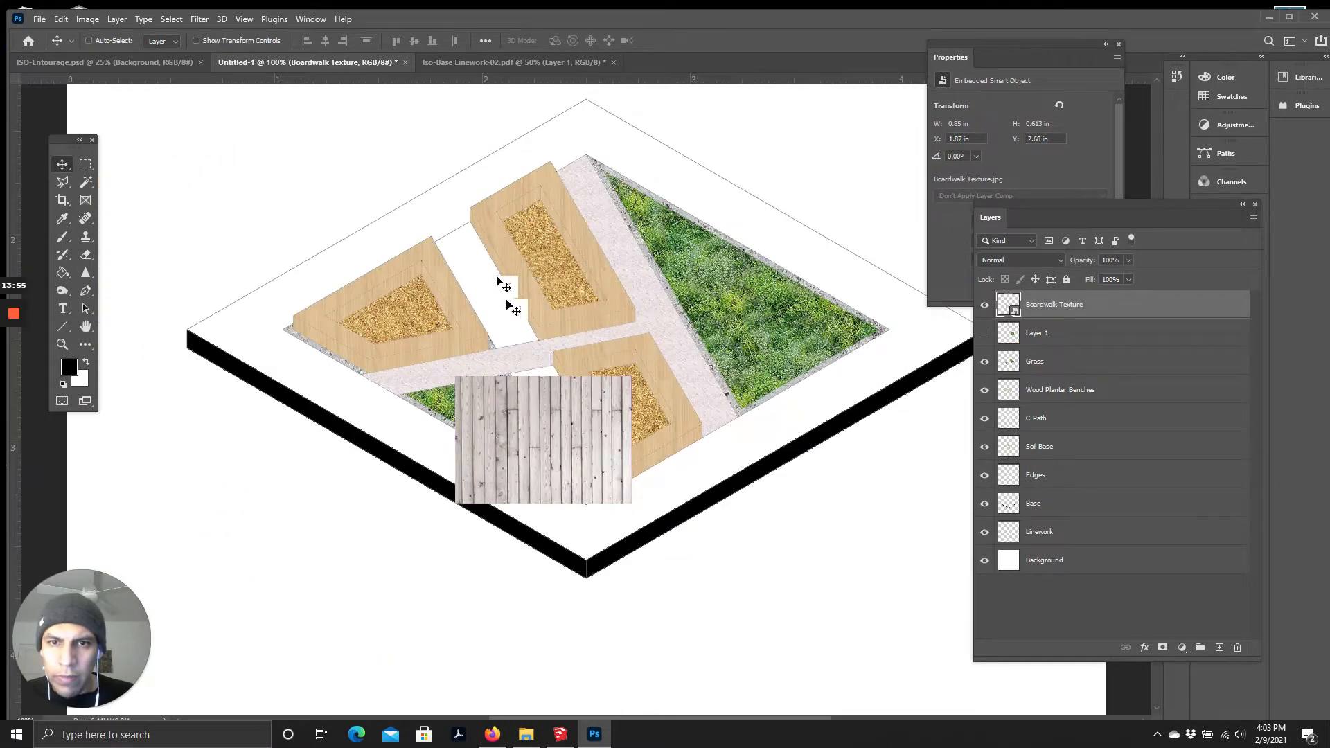
pyautogui.moveTo(557, 427); pyautogui.dragTo(600, 501)
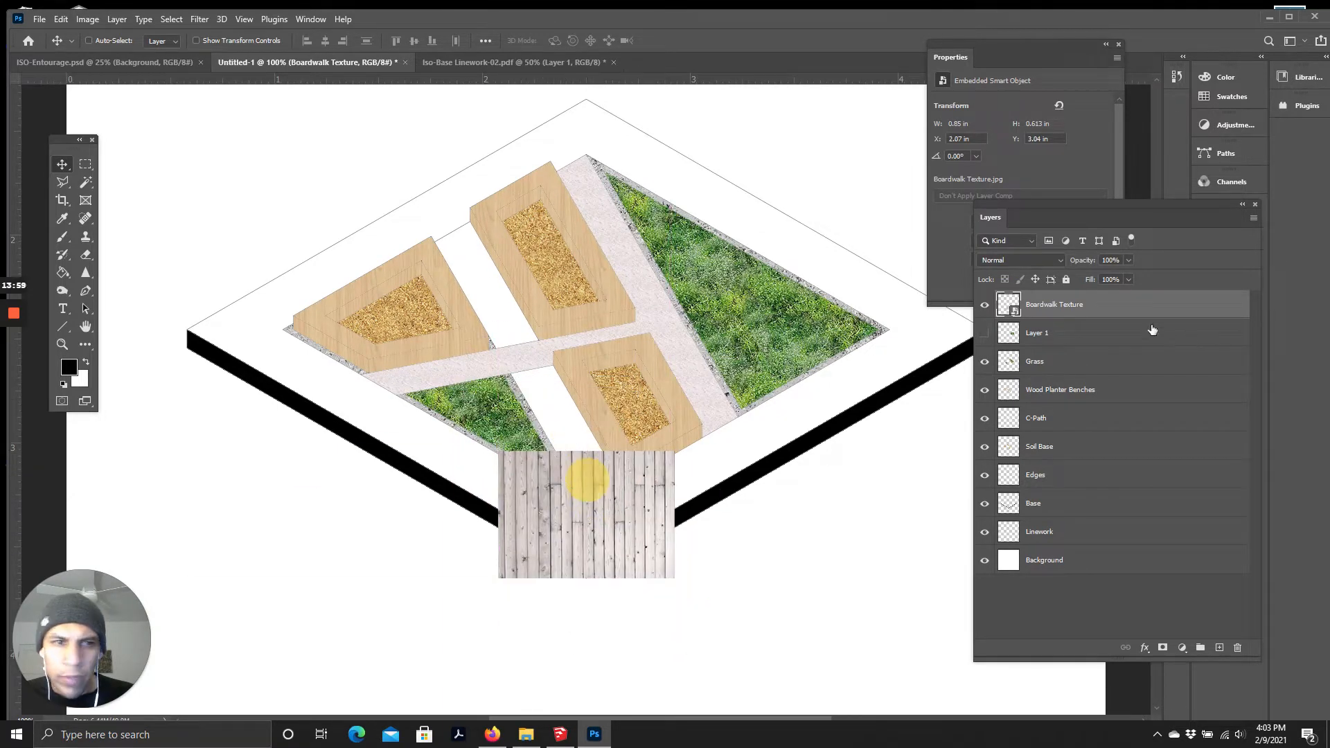
# Step: Duplicate the Boardwalk Texture layer under its default copy name and hide the copy
pyautogui.rightClick(1053, 309)
pyautogui.click(1096, 139)
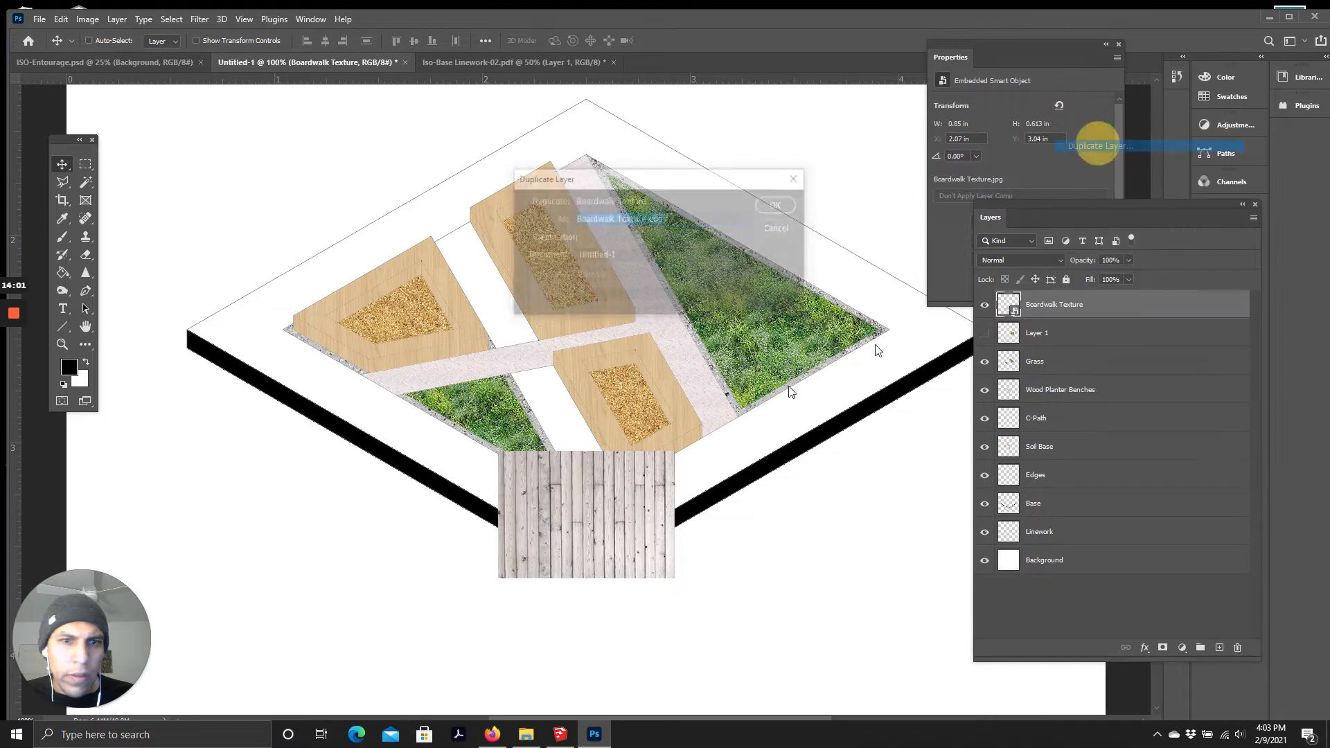
pyautogui.click(776, 203)
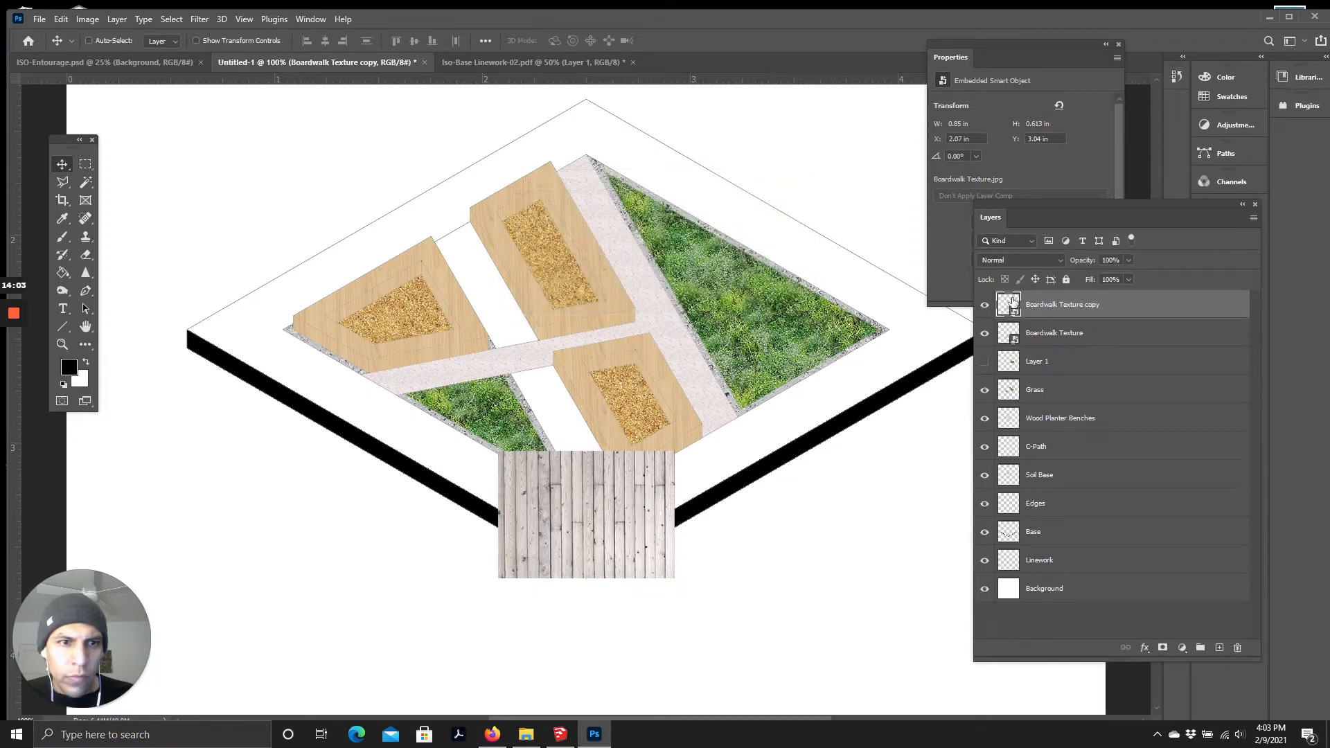
pyautogui.click(987, 309)
# Step: Move the original boardwalk texture over the unfilled strip between the front grass triangle and the front planter
pyautogui.moveTo(520, 475); pyautogui.dragTo(535, 418)
pyautogui.click(1067, 335)
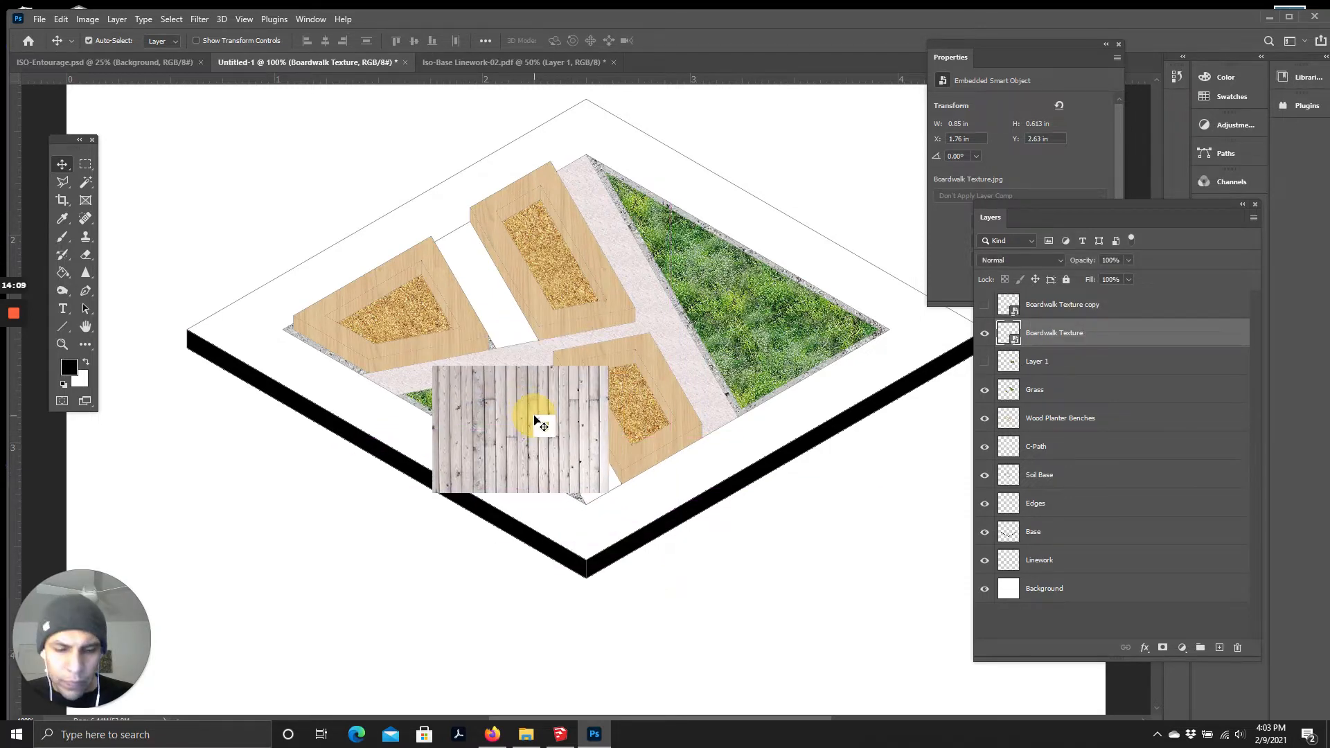
pyautogui.hotkey('ctrl', '+')
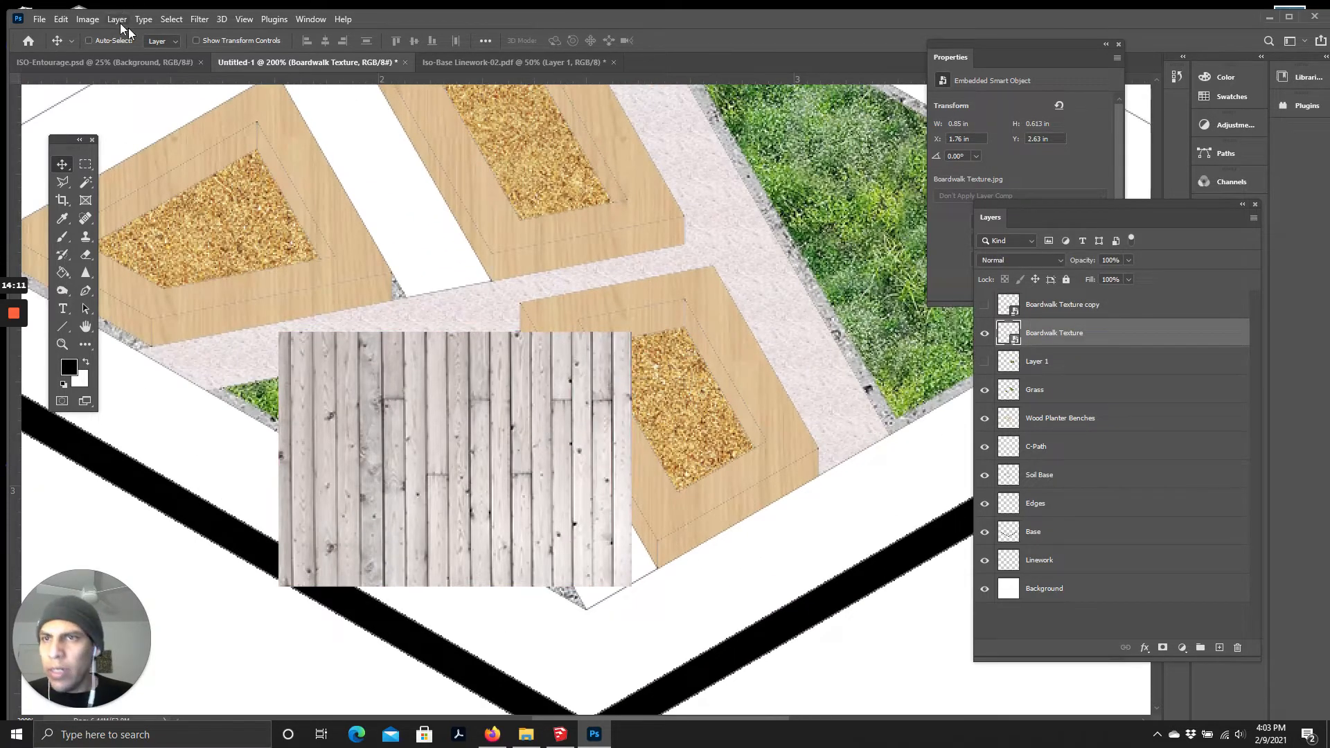
# Step: Distort the boardwalk texture by its corners to follow the strip between the front grass and the planter, with planks running across
pyautogui.click(62, 20)
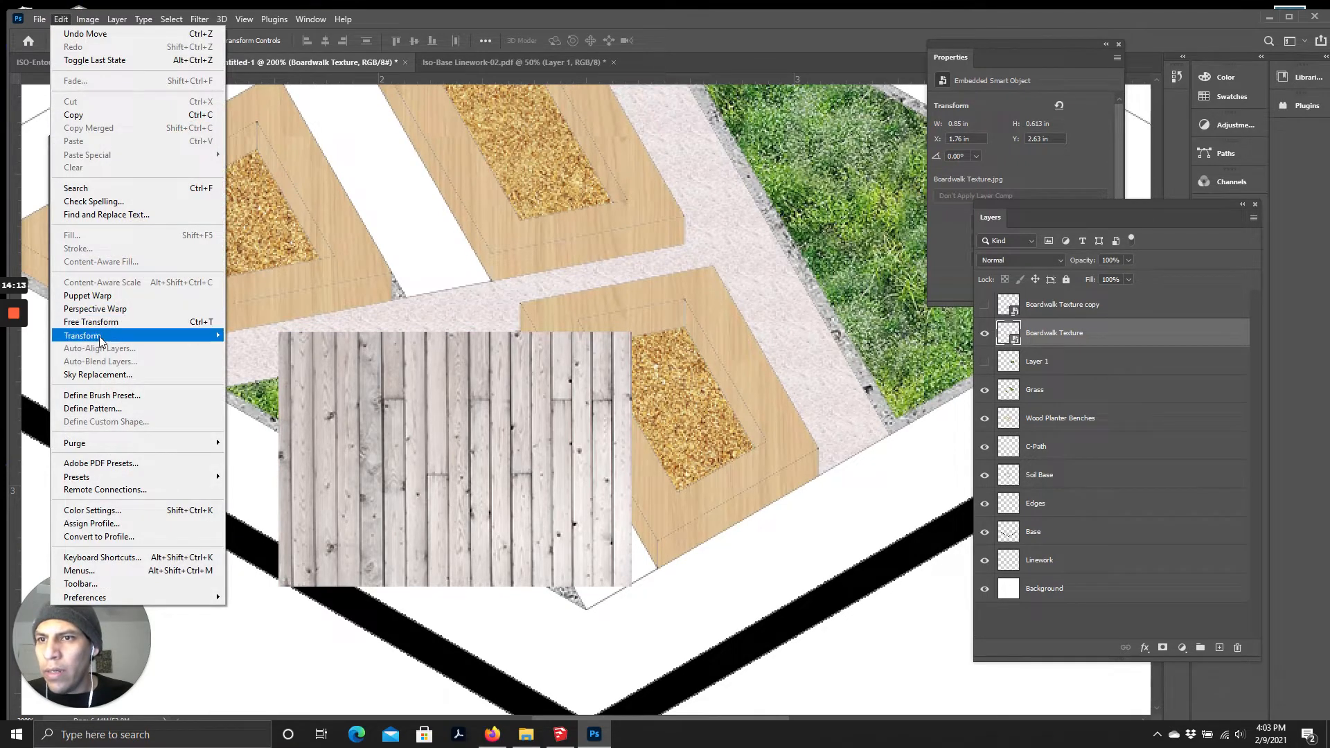
pyautogui.moveTo(103, 336)
pyautogui.click(276, 414)
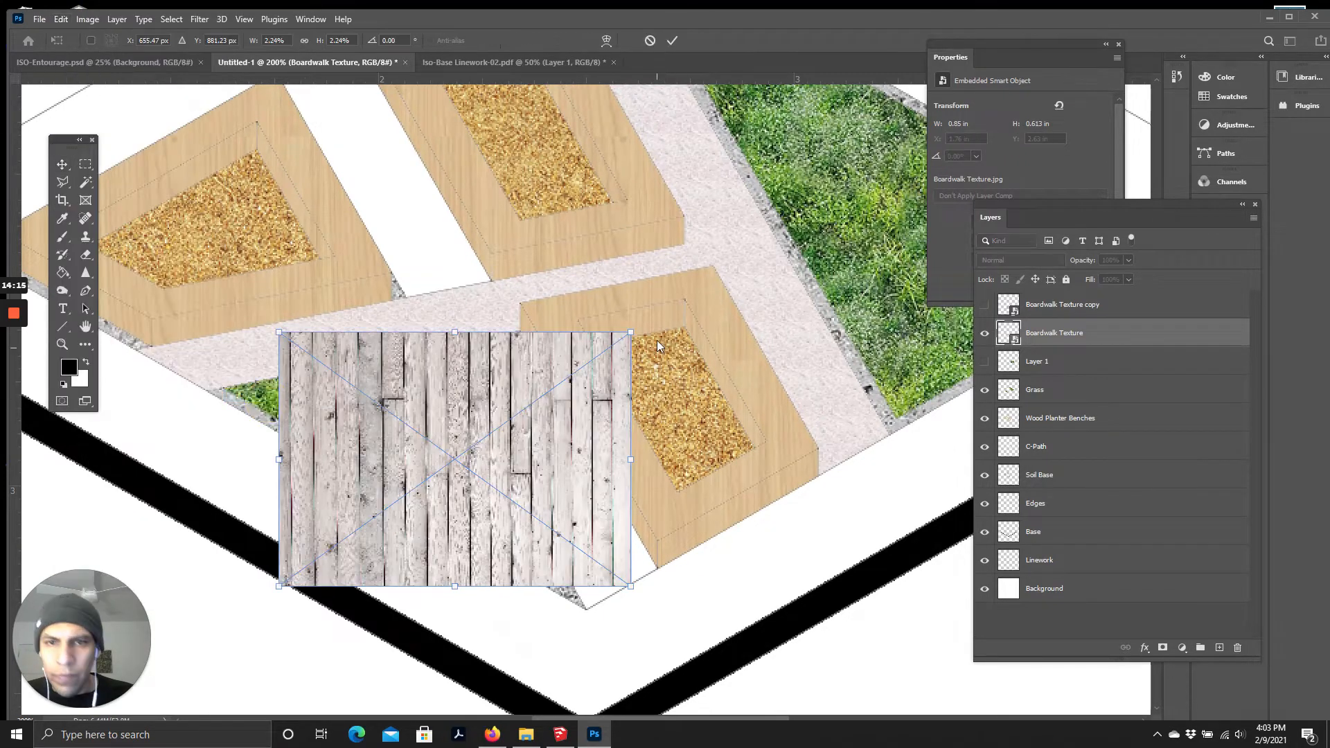
pyautogui.moveTo(631, 334); pyautogui.dragTo(665, 551)
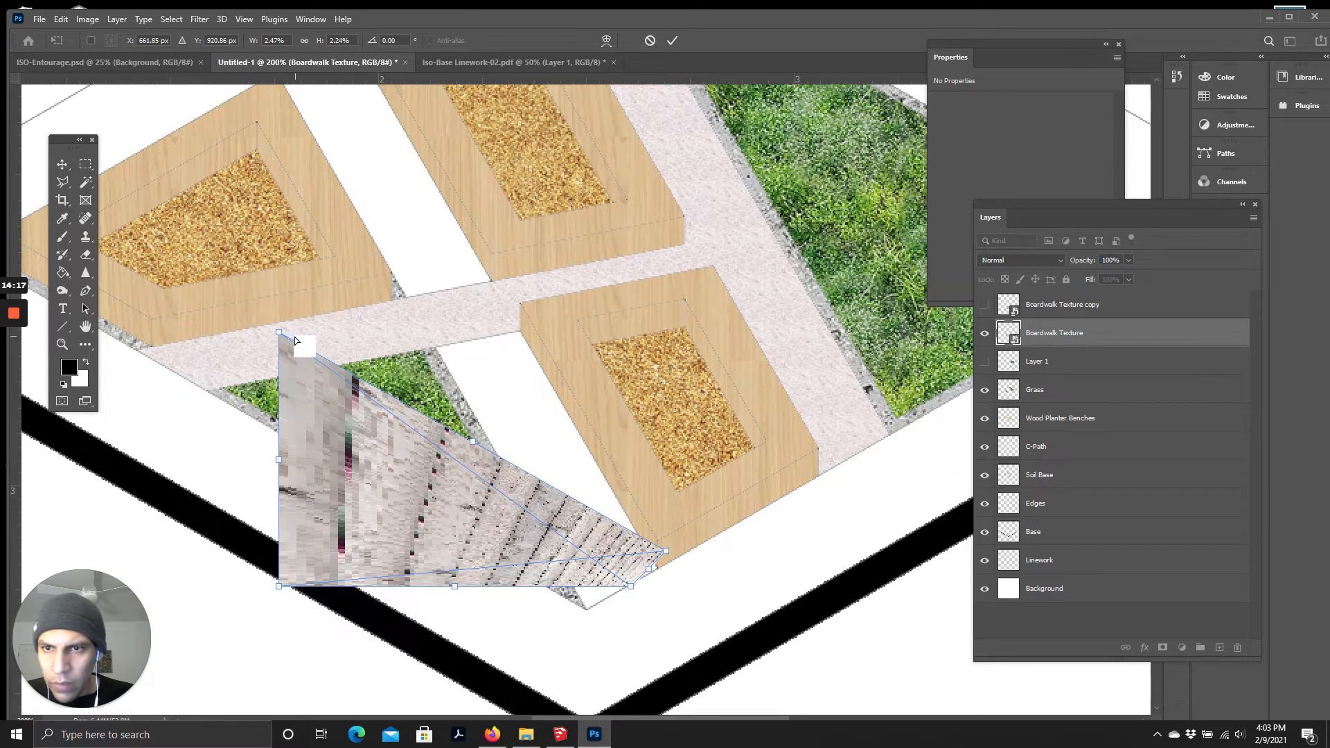
pyautogui.moveTo(277, 333); pyautogui.dragTo(497, 335)
pyautogui.moveTo(277, 590); pyautogui.dragTo(438, 357)
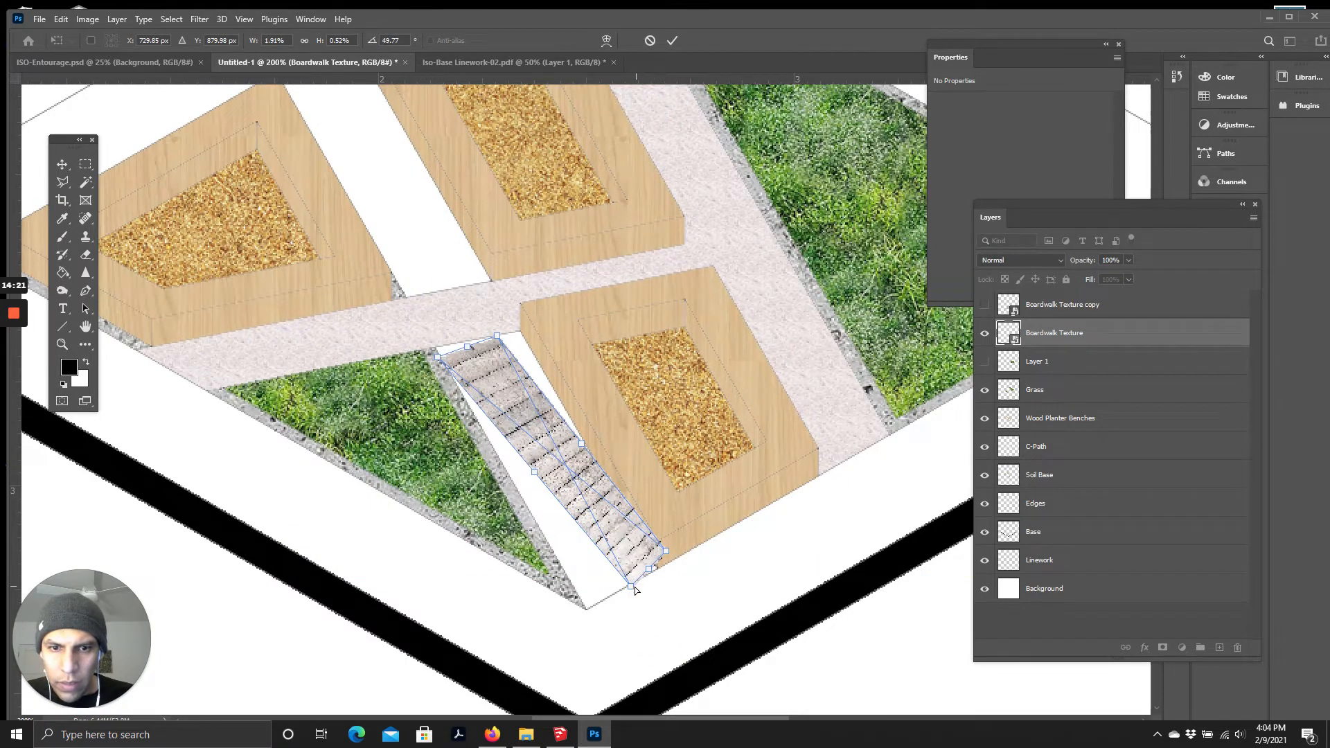
pyautogui.moveTo(619, 599); pyautogui.dragTo(587, 616)
pyautogui.moveTo(666, 552); pyautogui.dragTo(716, 574)
pyautogui.moveTo(587, 616); pyautogui.dragTo(567, 624)
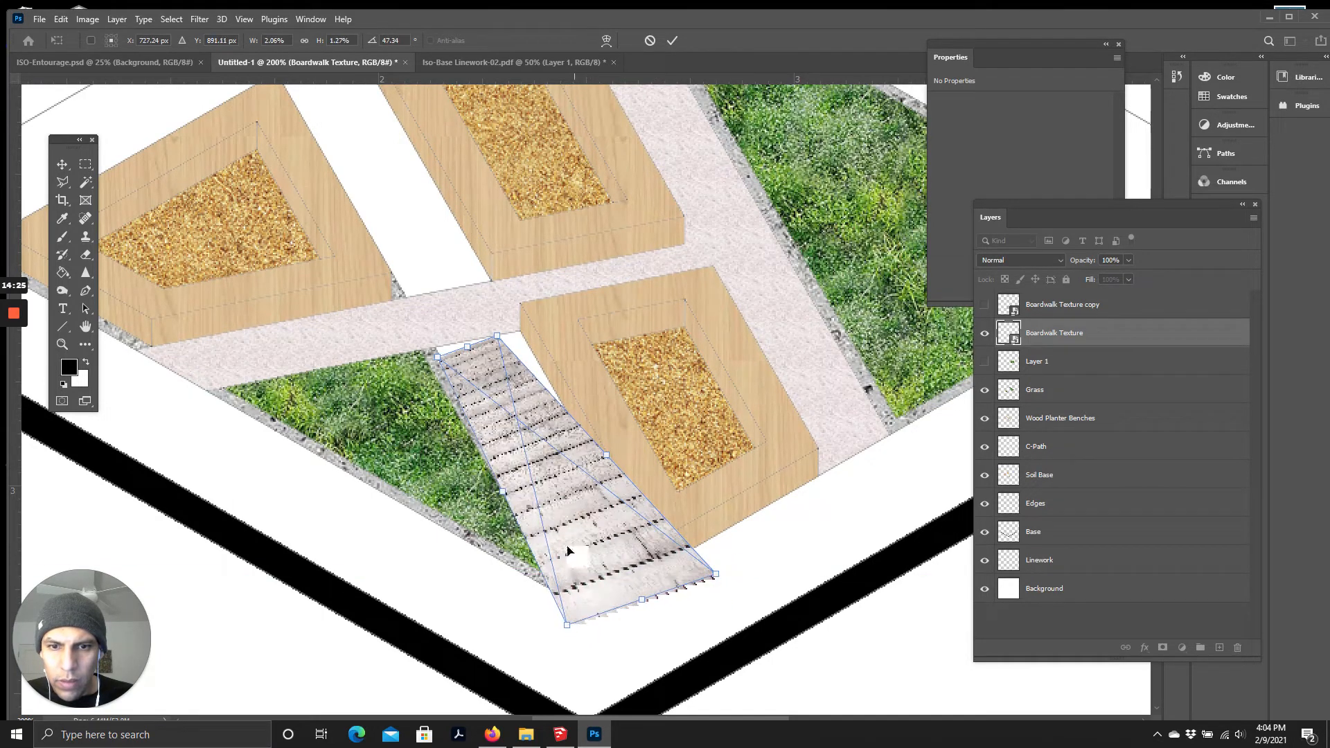
pyautogui.moveTo(494, 339); pyautogui.dragTo(523, 327)
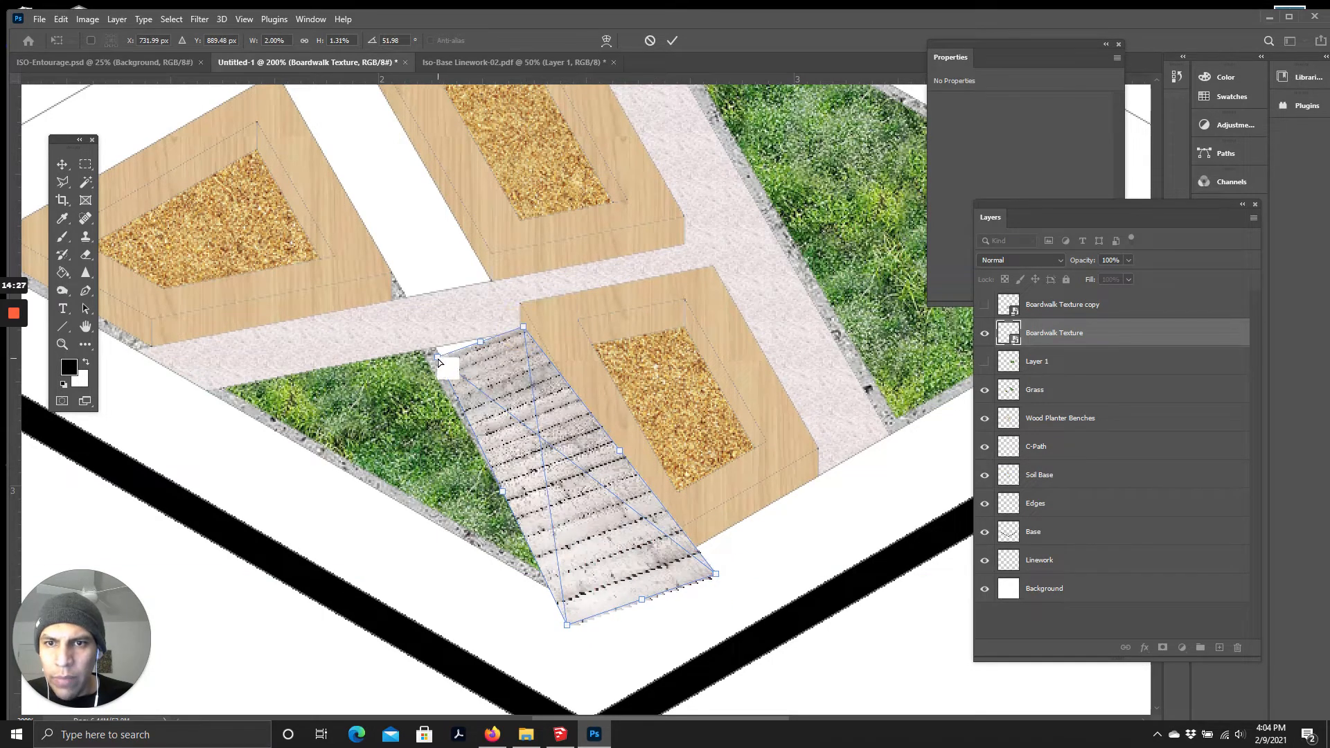
# Step: Reshape the distorted boardwalk so it covers only the front part of the strip, with its sides parallel to the path edges
pyautogui.moveTo(437, 359); pyautogui.dragTo(430, 344)
pyautogui.moveTo(567, 624); pyautogui.dragTo(594, 614)
pyautogui.moveTo(716, 574); pyautogui.dragTo(658, 570)
pyautogui.moveTo(594, 615); pyautogui.dragTo(589, 609)
pyautogui.moveTo(434, 346)
pyautogui.mouseDown()
pyautogui.moveTo(395, 305)
pyautogui.moveTo(410, 348)
pyautogui.mouseUp()
pyautogui.moveTo(498, 479); pyautogui.dragTo(447, 470)
pyautogui.moveTo(654, 567); pyautogui.dragTo(715, 540)
pyautogui.moveTo(534, 605); pyautogui.dragTo(556, 639)
pyautogui.moveTo(439, 347); pyautogui.dragTo(514, 426)
pyautogui.moveTo(602, 415); pyautogui.dragTo(620, 386)
pyautogui.moveTo(525, 415); pyautogui.dragTo(528, 431)
pyautogui.moveTo(442, 453)
pyautogui.mouseDown()
pyautogui.moveTo(456, 468)
pyautogui.moveTo(455, 437)
pyautogui.mouseUp()
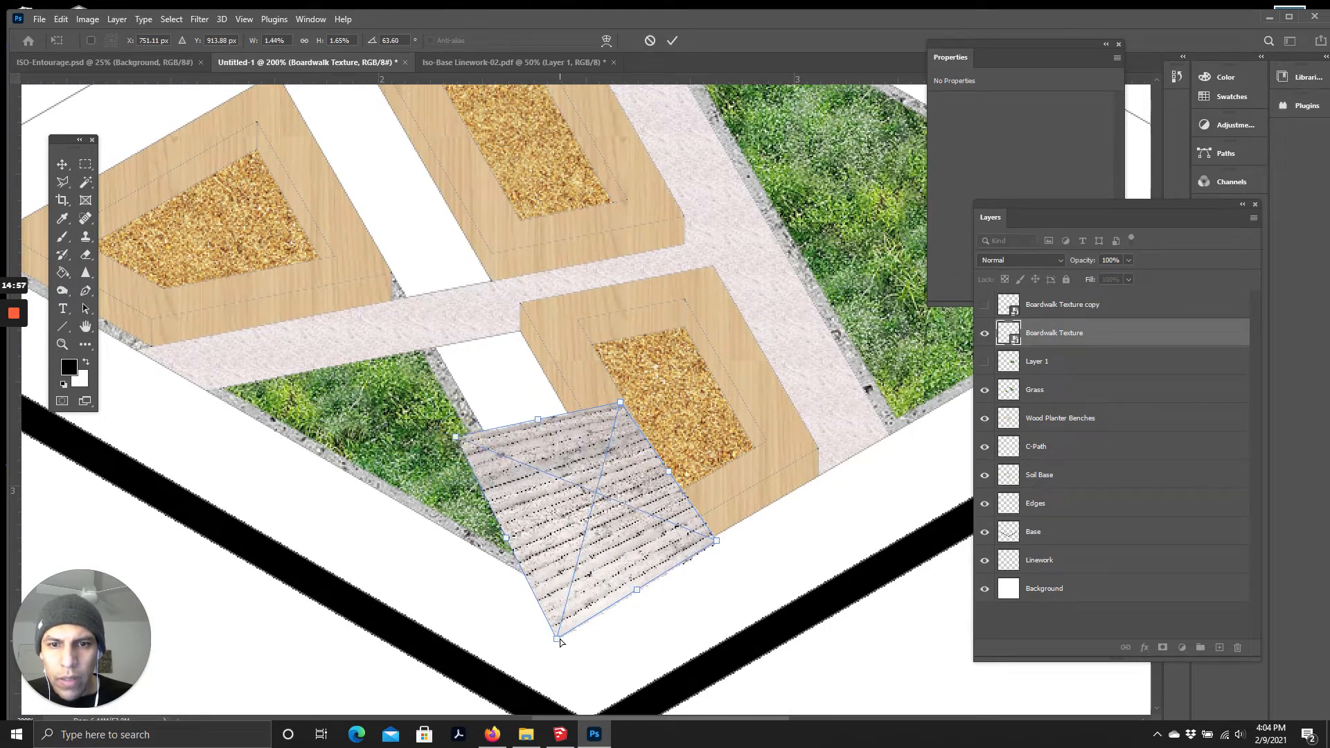
# Step: Fine-tune the corners and sides of the boardwalk piece to fit the strip's front end, and commit the distortion
pyautogui.moveTo(558, 639)
pyautogui.mouseDown()
pyautogui.moveTo(552, 616)
pyautogui.moveTo(562, 635)
pyautogui.mouseUp()
pyautogui.moveTo(668, 471); pyautogui.dragTo(657, 476)
pyautogui.moveTo(509, 539)
pyautogui.mouseDown()
pyautogui.moveTo(526, 539)
pyautogui.moveTo(514, 546)
pyautogui.mouseUp()
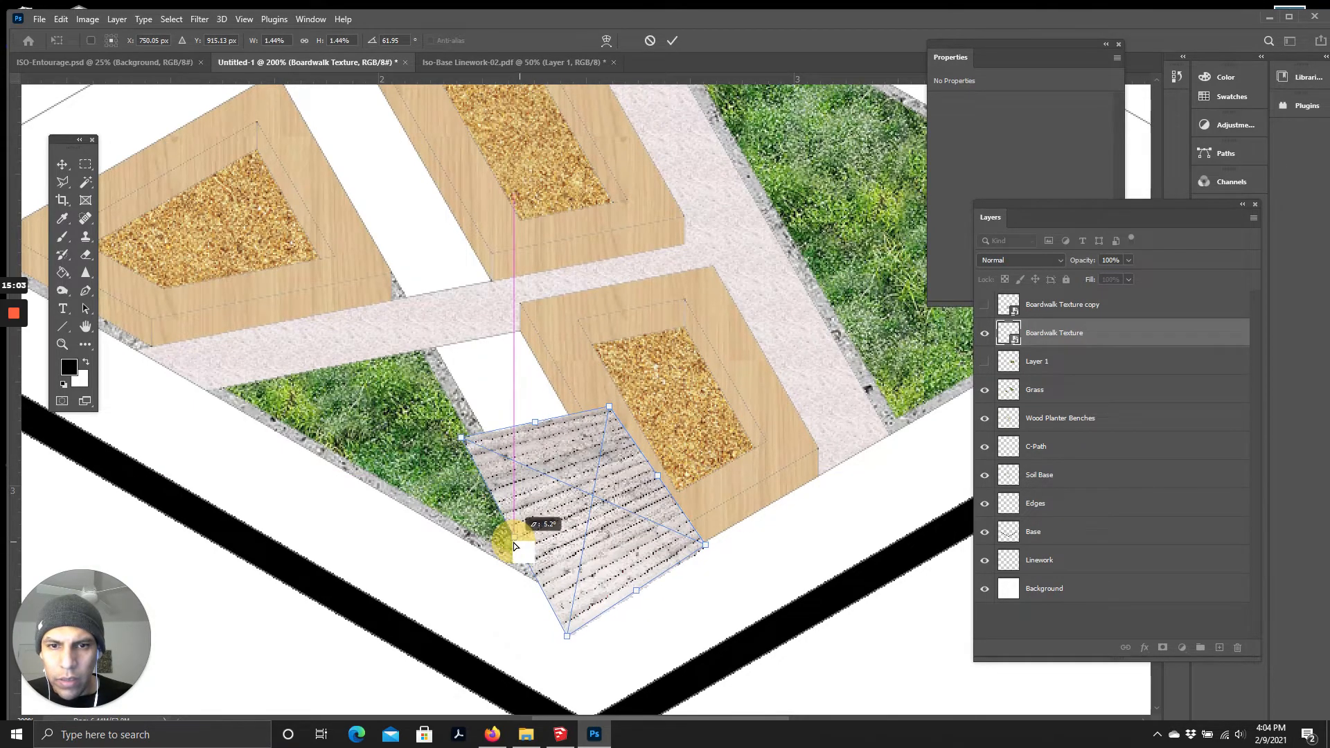
pyautogui.moveTo(608, 425); pyautogui.dragTo(614, 386)
pyautogui.moveTo(567, 635); pyautogui.dragTo(569, 637)
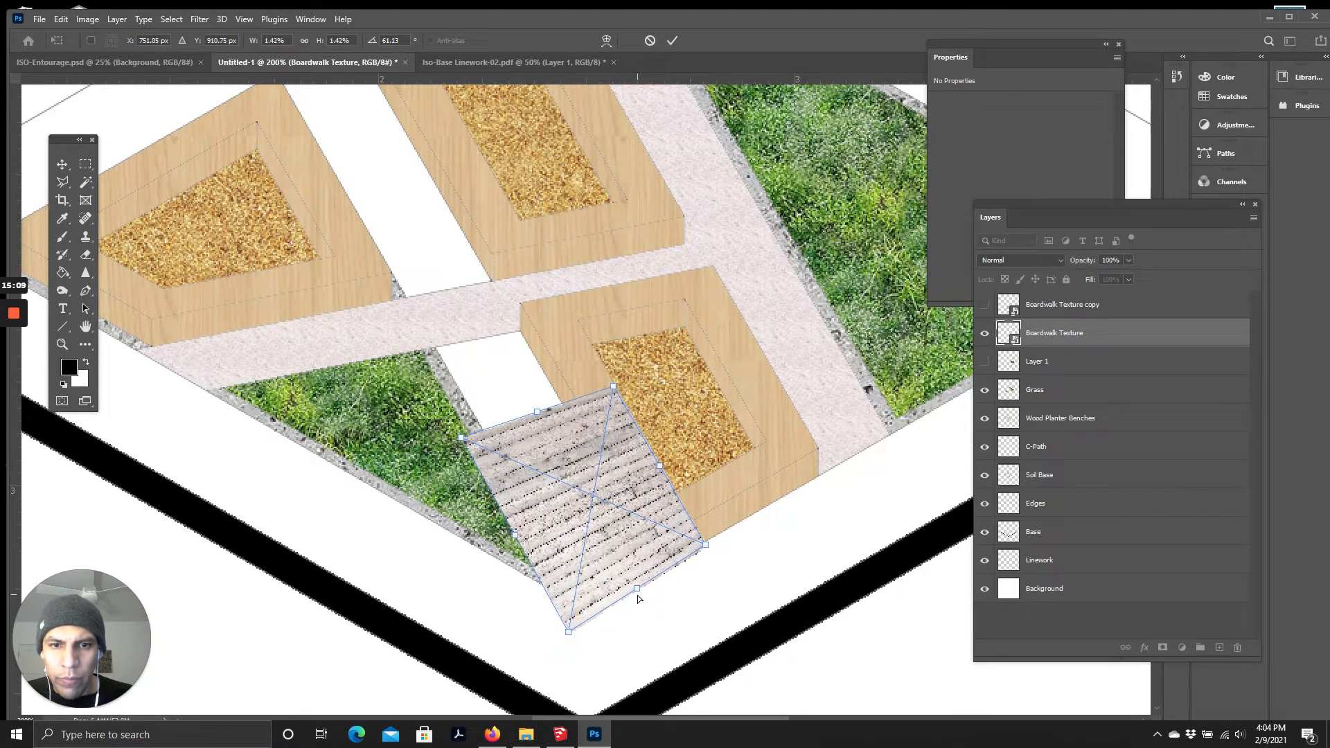
pyautogui.moveTo(638, 588); pyautogui.dragTo(638, 592)
pyautogui.moveTo(538, 414); pyautogui.dragTo(550, 423)
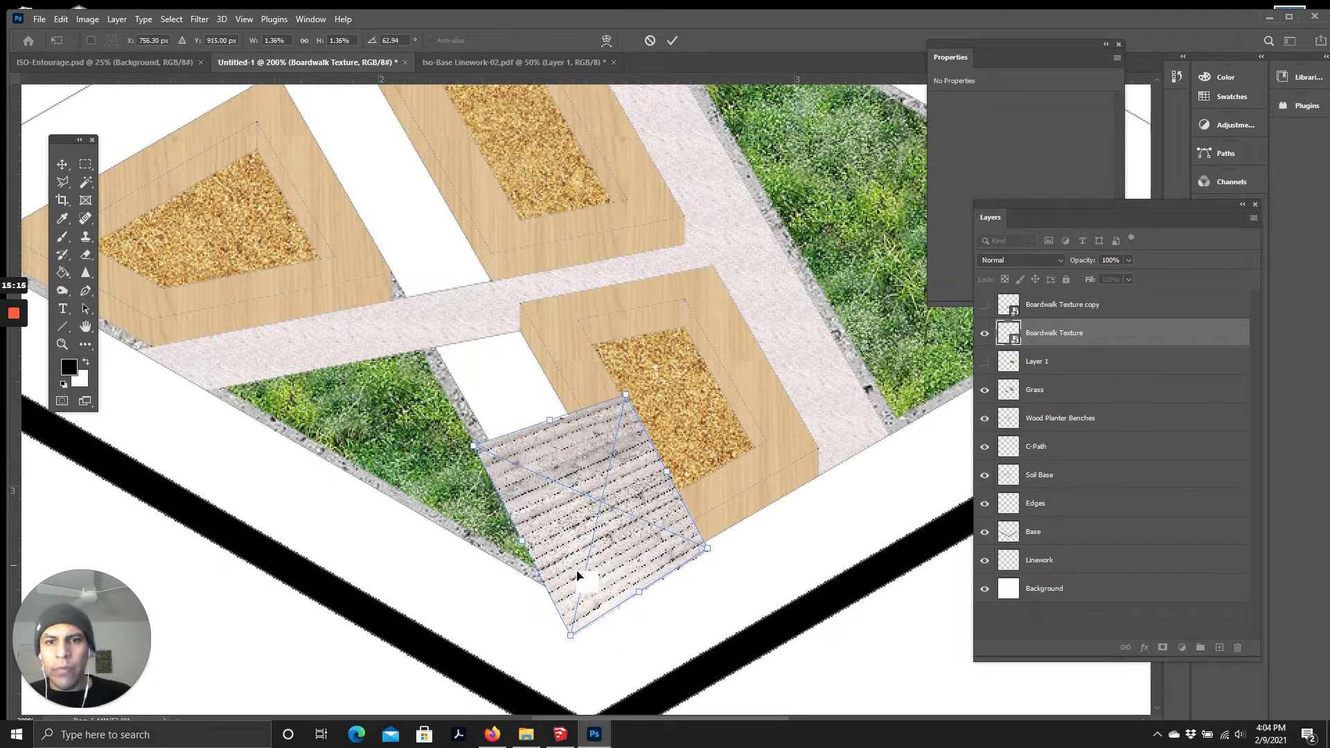
pyautogui.moveTo(578, 637); pyautogui.dragTo(562, 621)
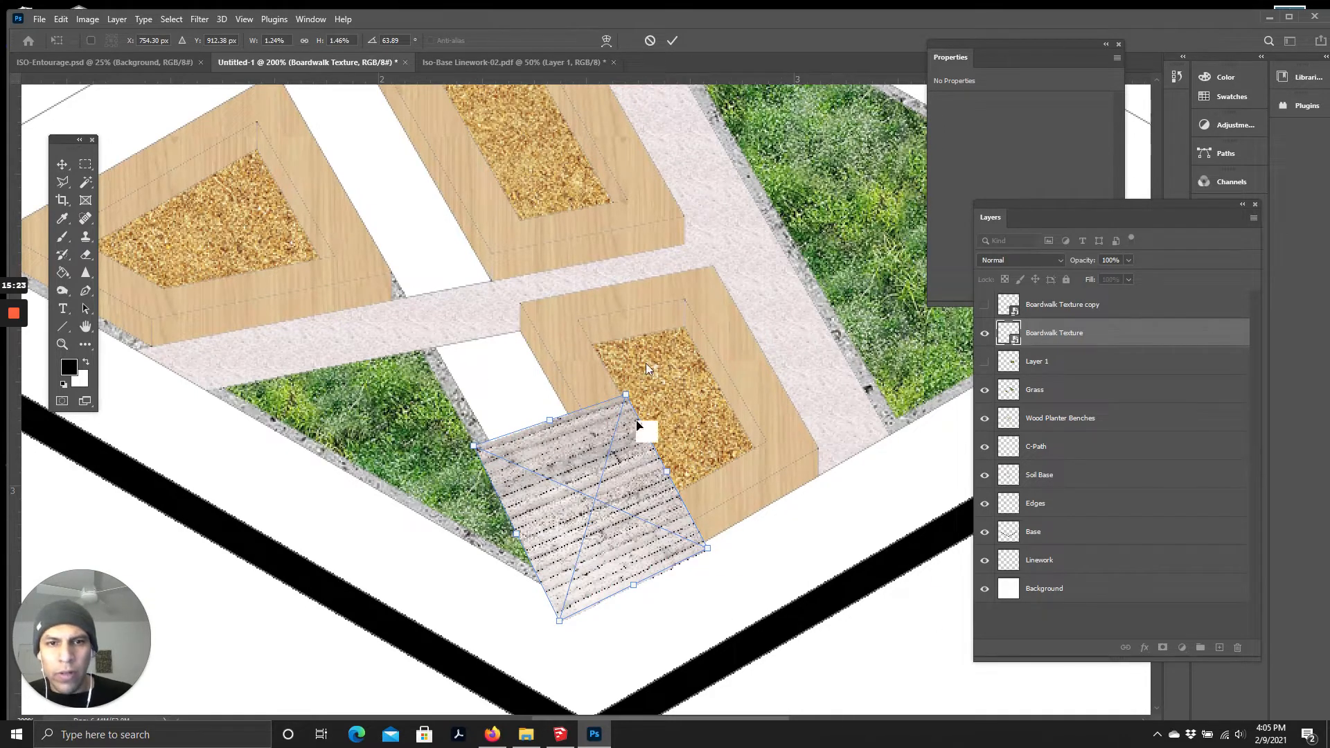
pyautogui.click(672, 41)
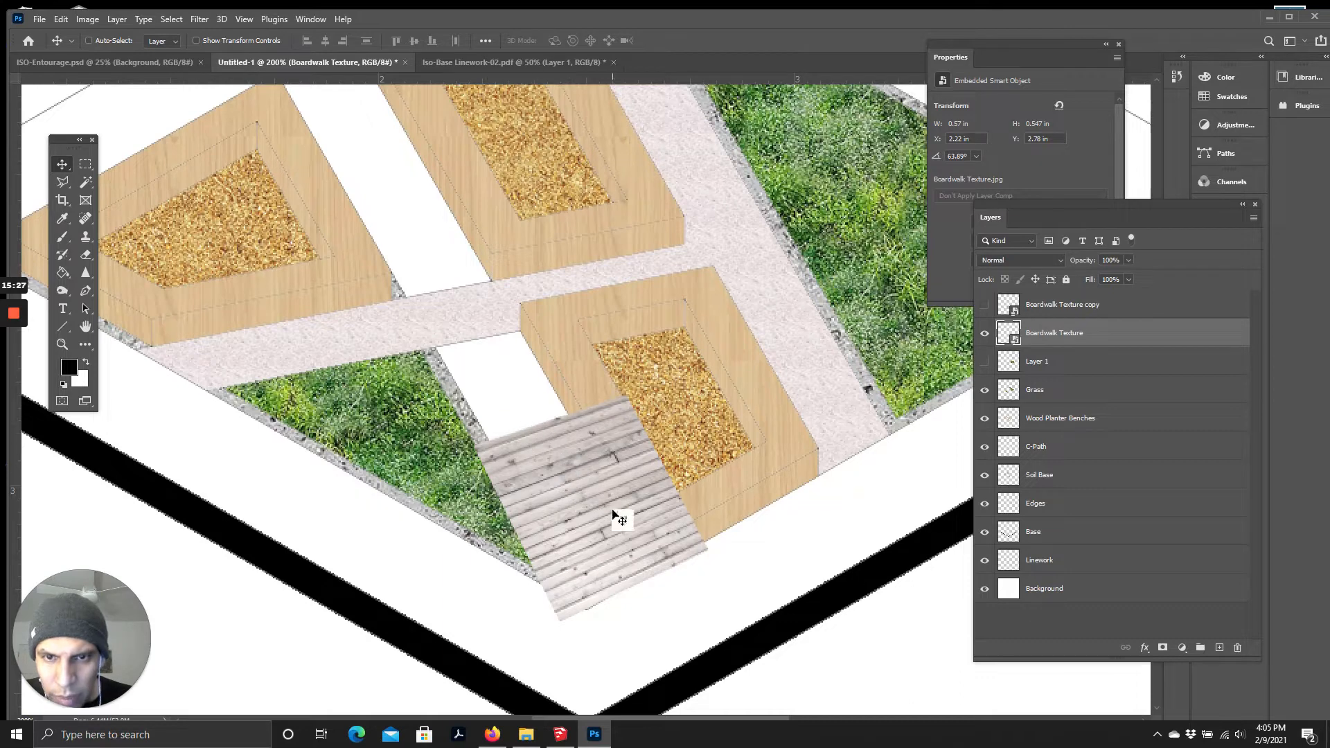
# Step: Duplicate the boardwalk piece up the strip to reach the cross path, and place the copy's layer below the original
pyautogui.moveTo(564, 490); pyautogui.dragTo(508, 385)
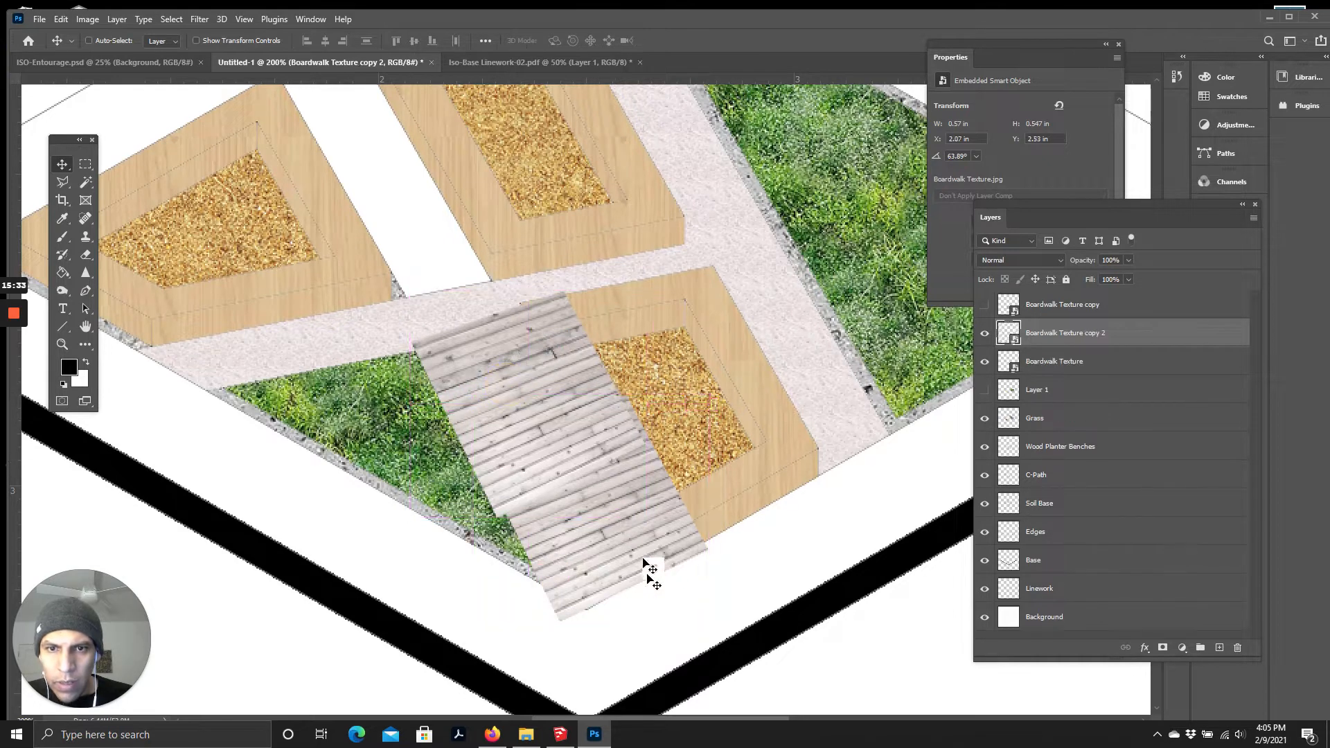
pyautogui.moveTo(1039, 348); pyautogui.dragTo(1050, 375)
pyautogui.moveTo(524, 377); pyautogui.dragTo(526, 375)
# Step: Rotate the boardwalk copy to about 67.6°, shift it to line up with the front piece, and commit the transform
pyautogui.hotkey('ctrl', 't')
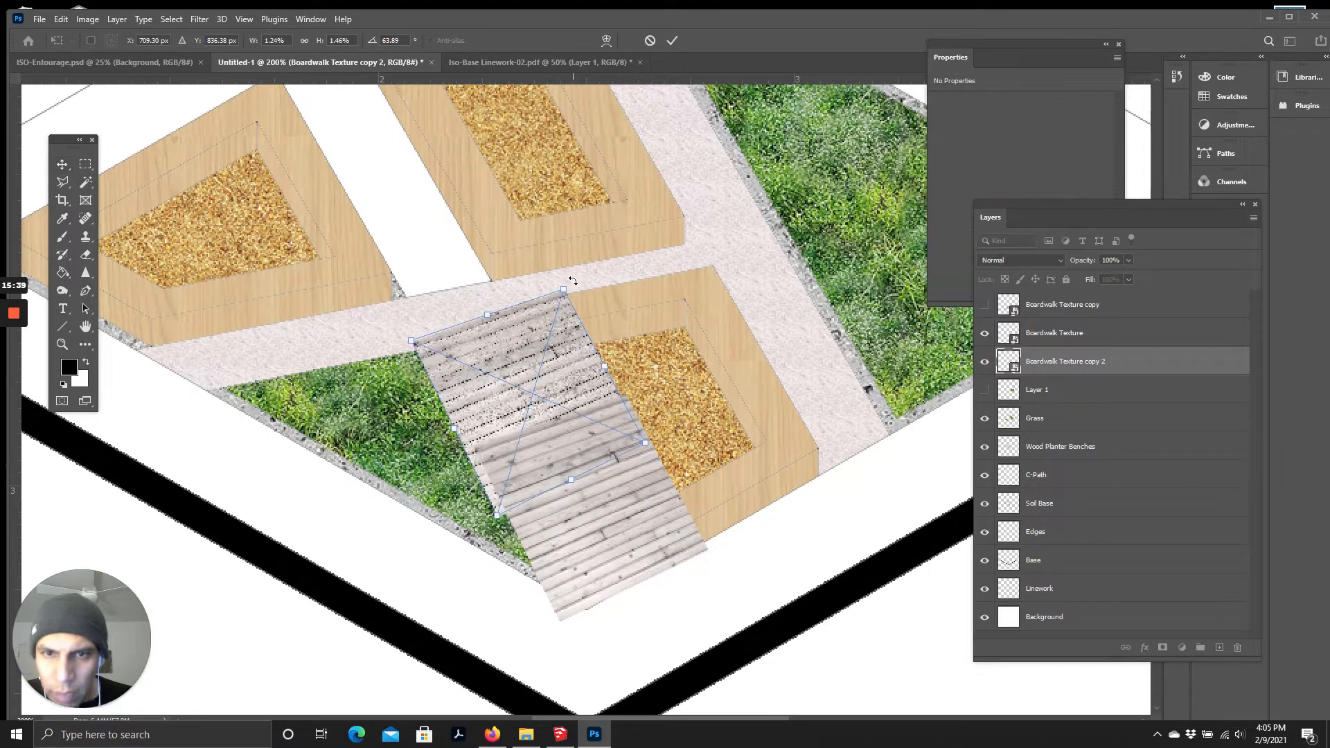
pyautogui.moveTo(577, 285); pyautogui.dragTo(580, 284)
pyautogui.moveTo(540, 371); pyautogui.dragTo(549, 378)
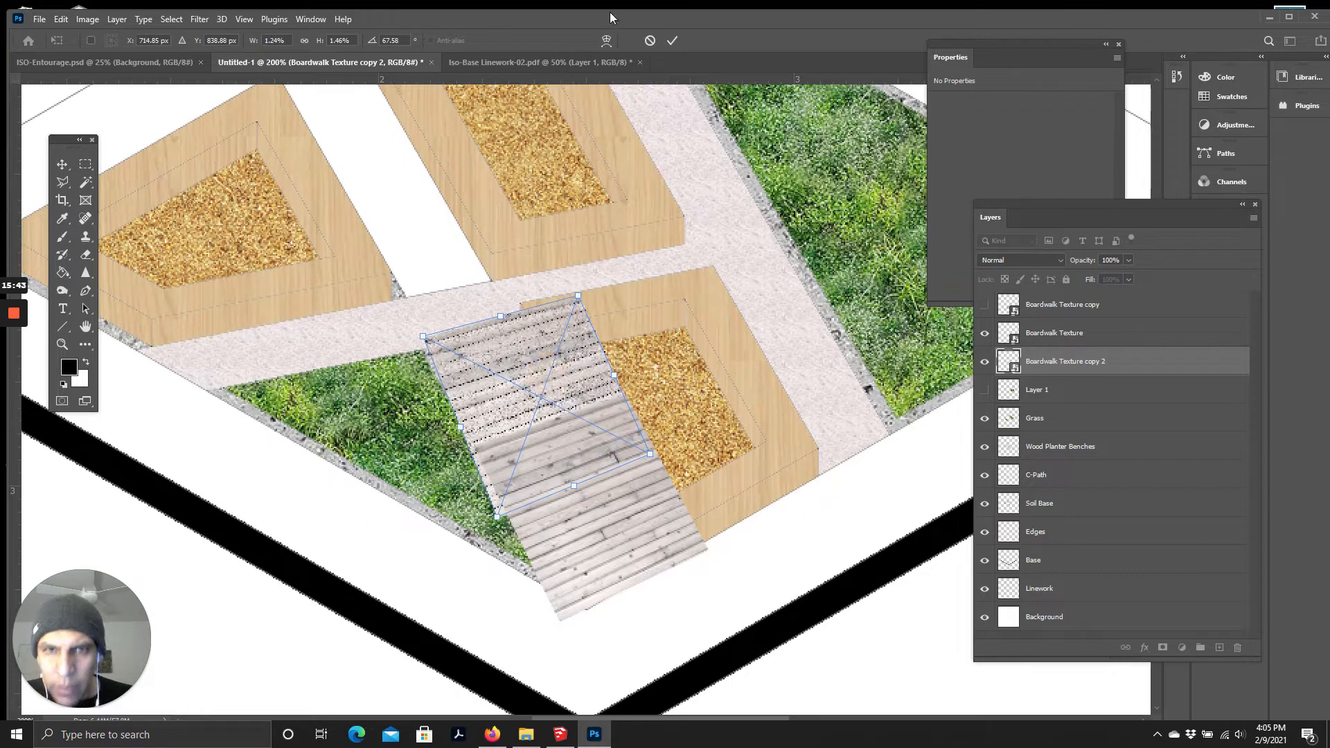
pyautogui.click(672, 41)
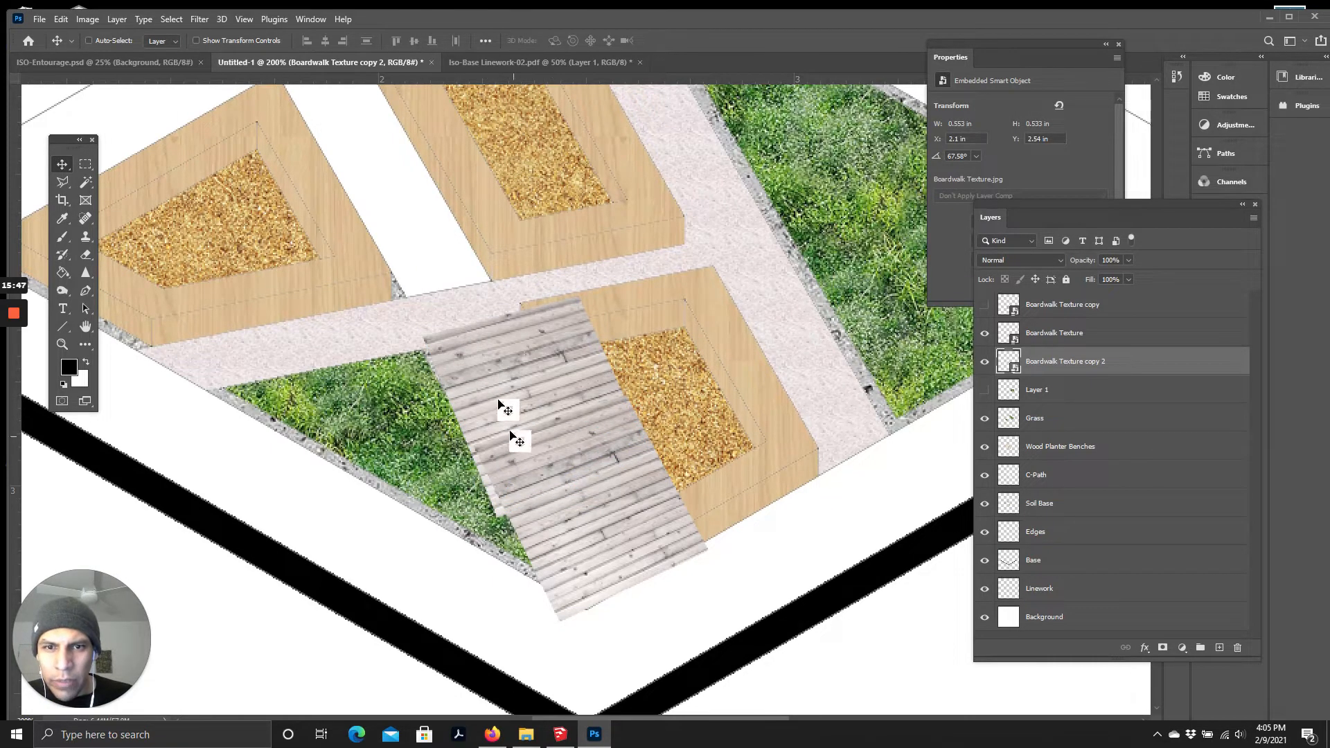
# Step: Duplicate both visible boardwalk layers and move the copies onto the strip between the two rear planters, beyond the cross path
pyautogui.scroll(2, 575, 453)
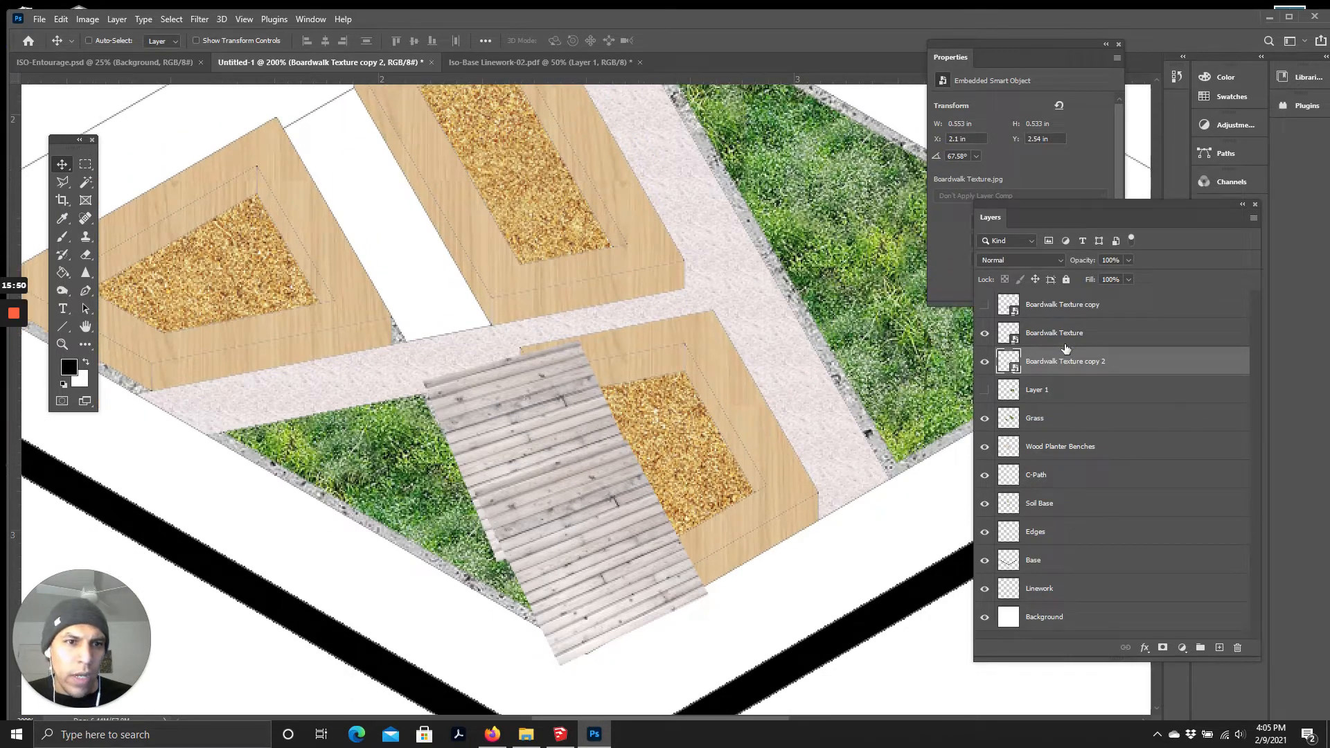
pyautogui.keyDown('shift'); pyautogui.click(1066, 334); pyautogui.keyUp('shift')
pyautogui.rightClick(1055, 347)
pyautogui.click(1109, 146)
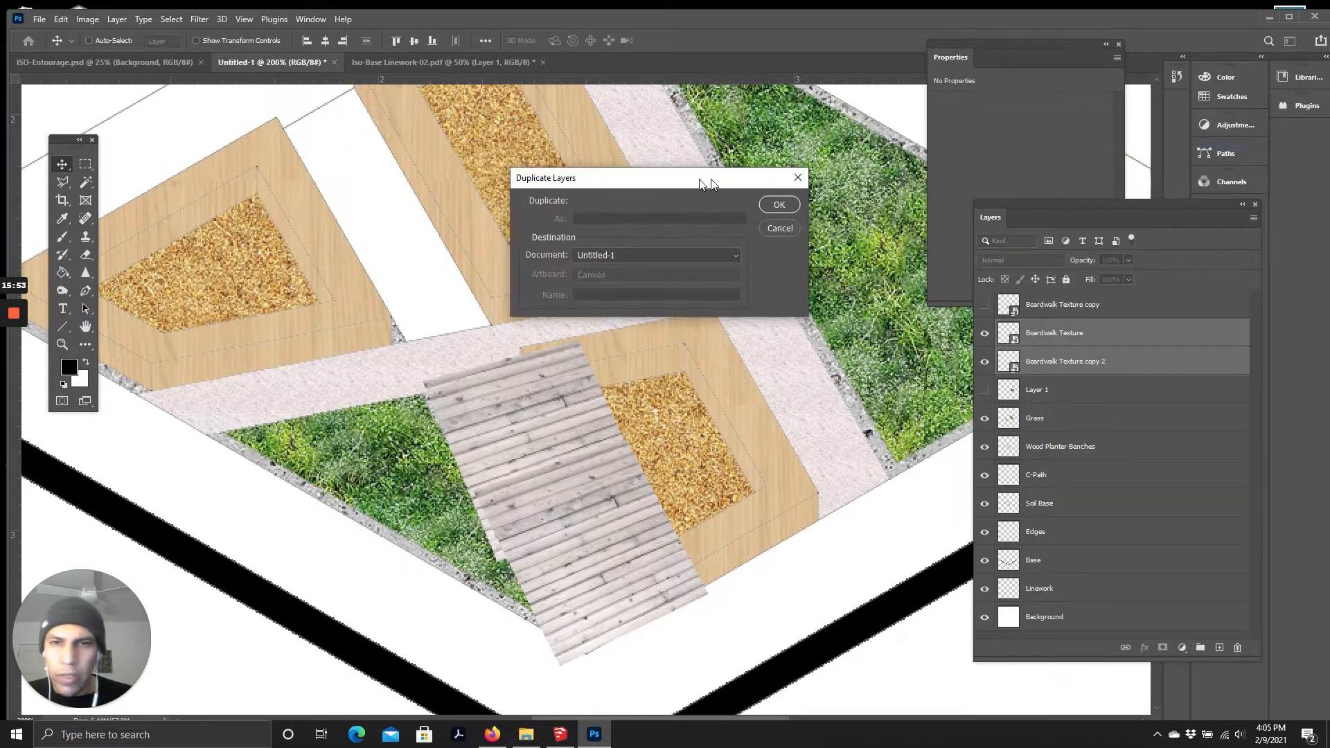
pyautogui.click(777, 202)
pyautogui.scroll(2, 555, 413)
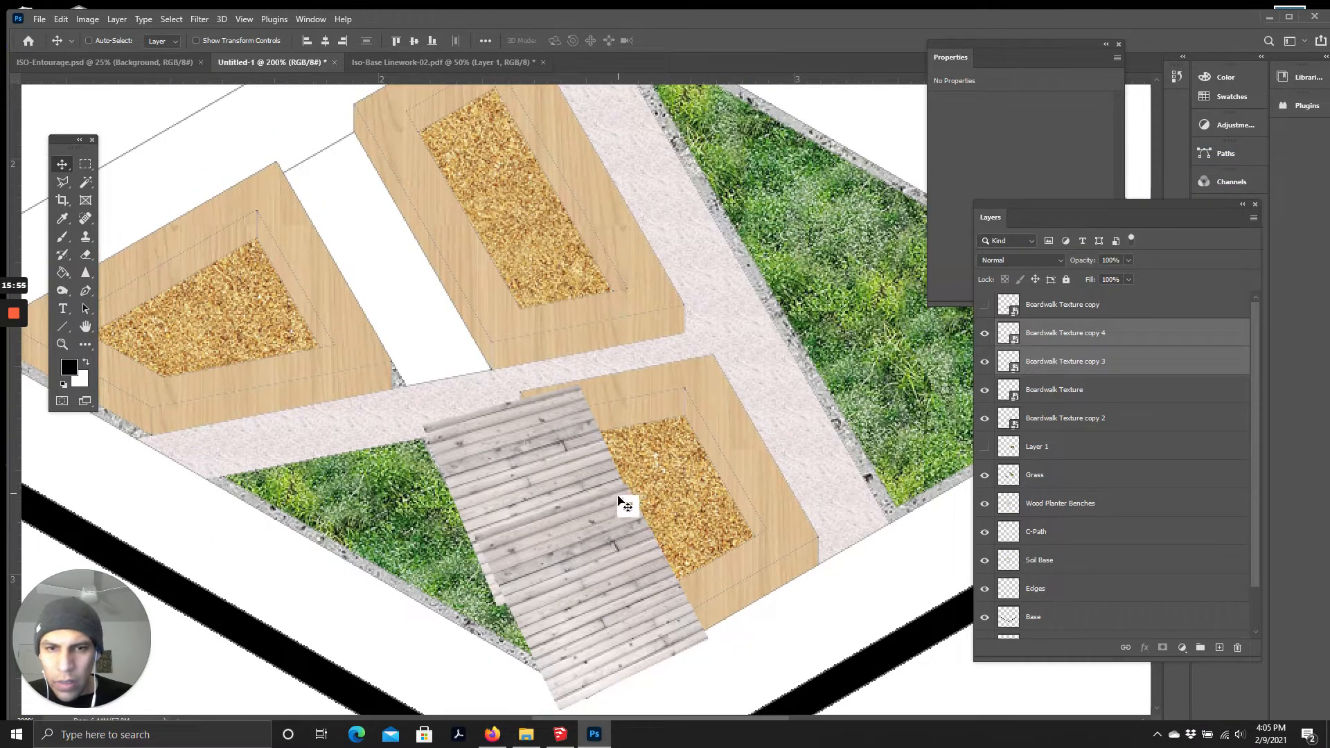
pyautogui.moveTo(600, 528); pyautogui.dragTo(431, 248)
pyautogui.moveTo(418, 294); pyautogui.dragTo(423, 295)
pyautogui.moveTo(455, 336)
pyautogui.mouseDown()
pyautogui.moveTo(402, 308)
pyautogui.moveTo(439, 342)
pyautogui.moveTo(502, 340)
pyautogui.moveTo(468, 335)
pyautogui.moveTo(460, 356)
pyautogui.moveTo(443, 335)
pyautogui.mouseUp()
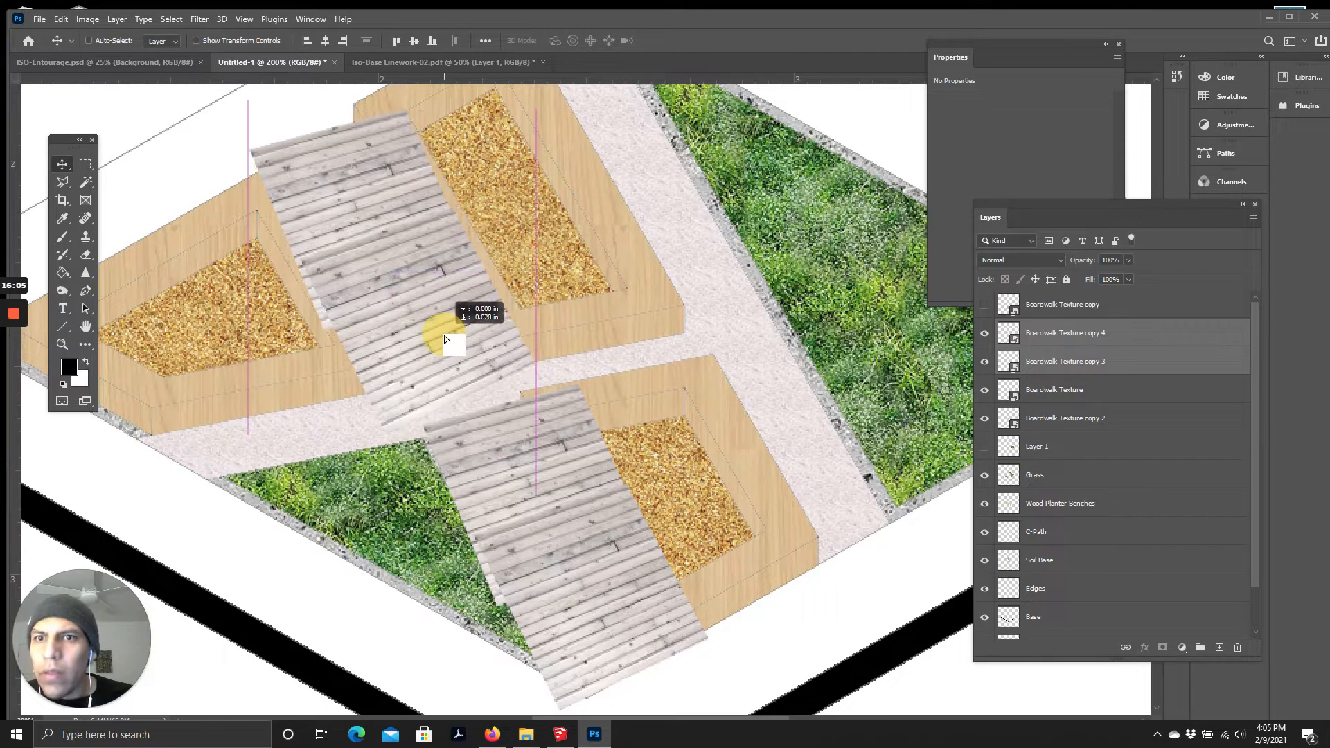
# Step: Rotate the duplicated boardwalk pair clockwise by about 11.6°, reposition it over the rear strip, and commit the transform
pyautogui.scroll(3, 425, 338)
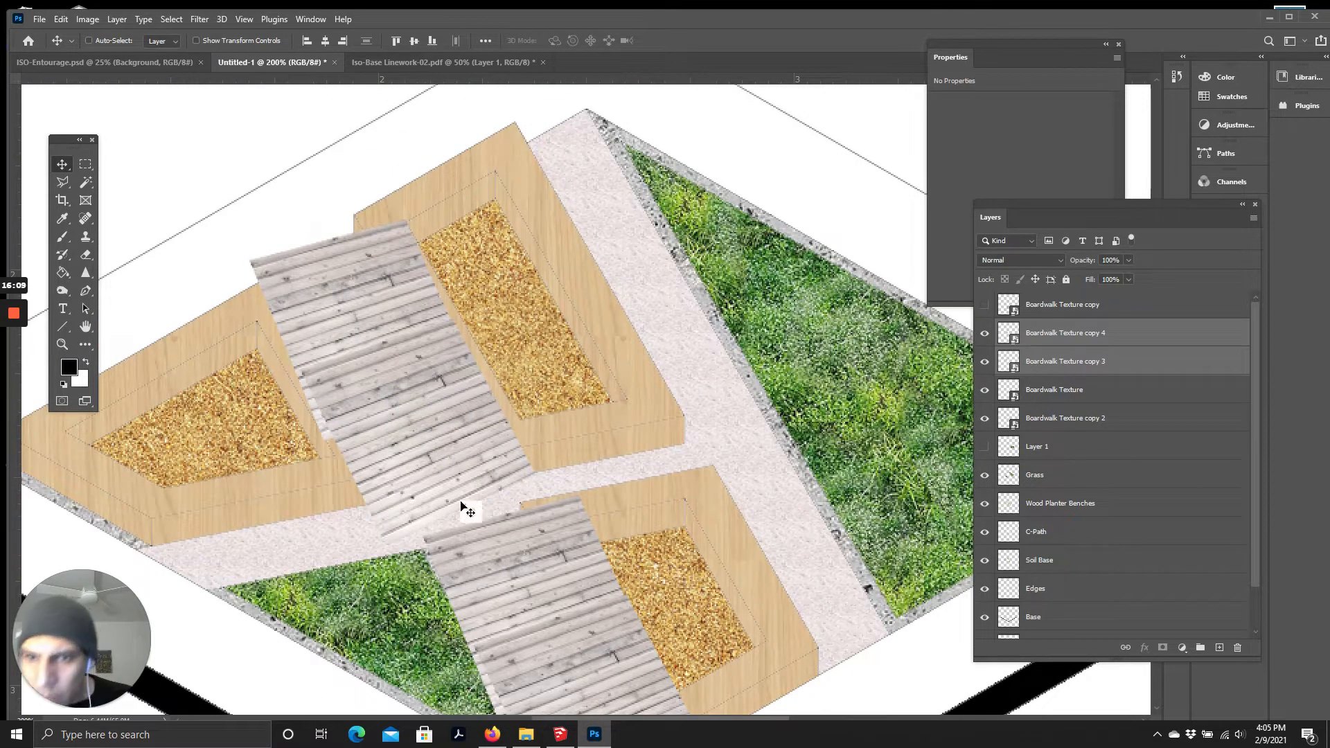
pyautogui.scroll(-1, 465, 404)
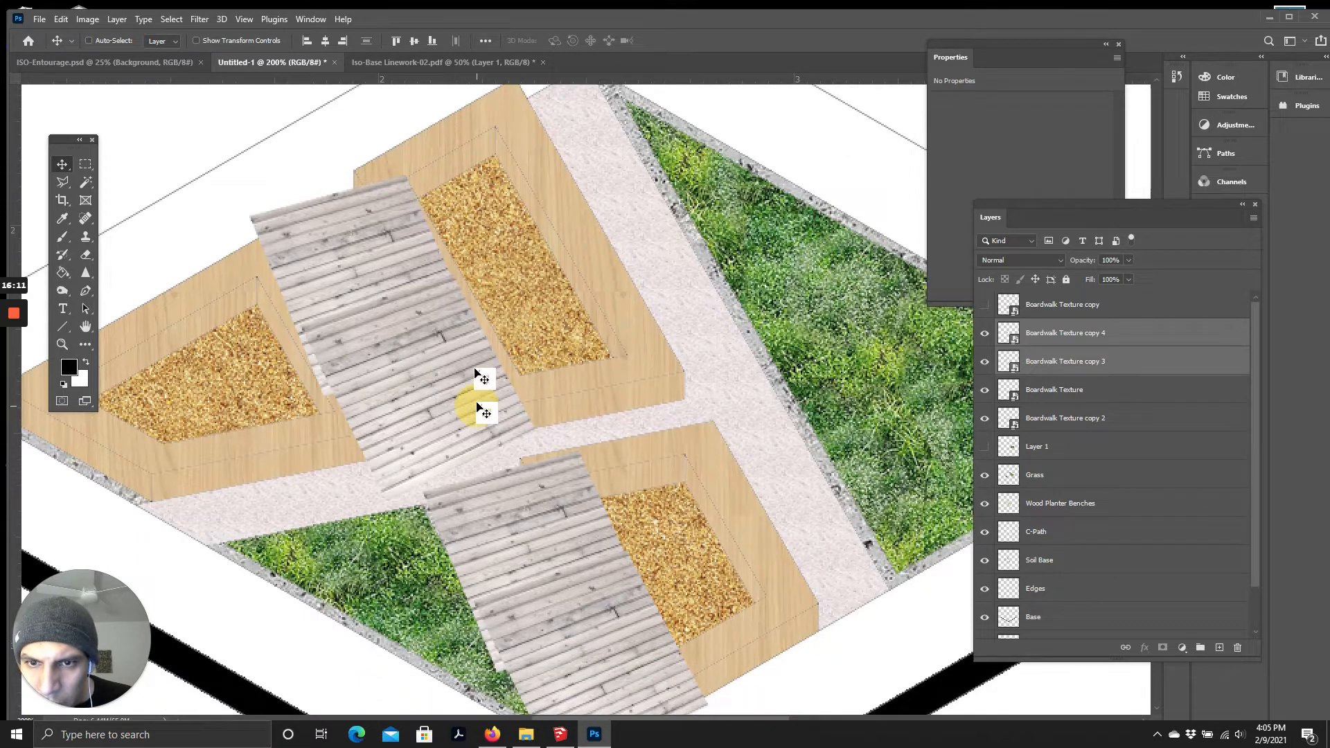
pyautogui.hotkey('ctrl', 't')
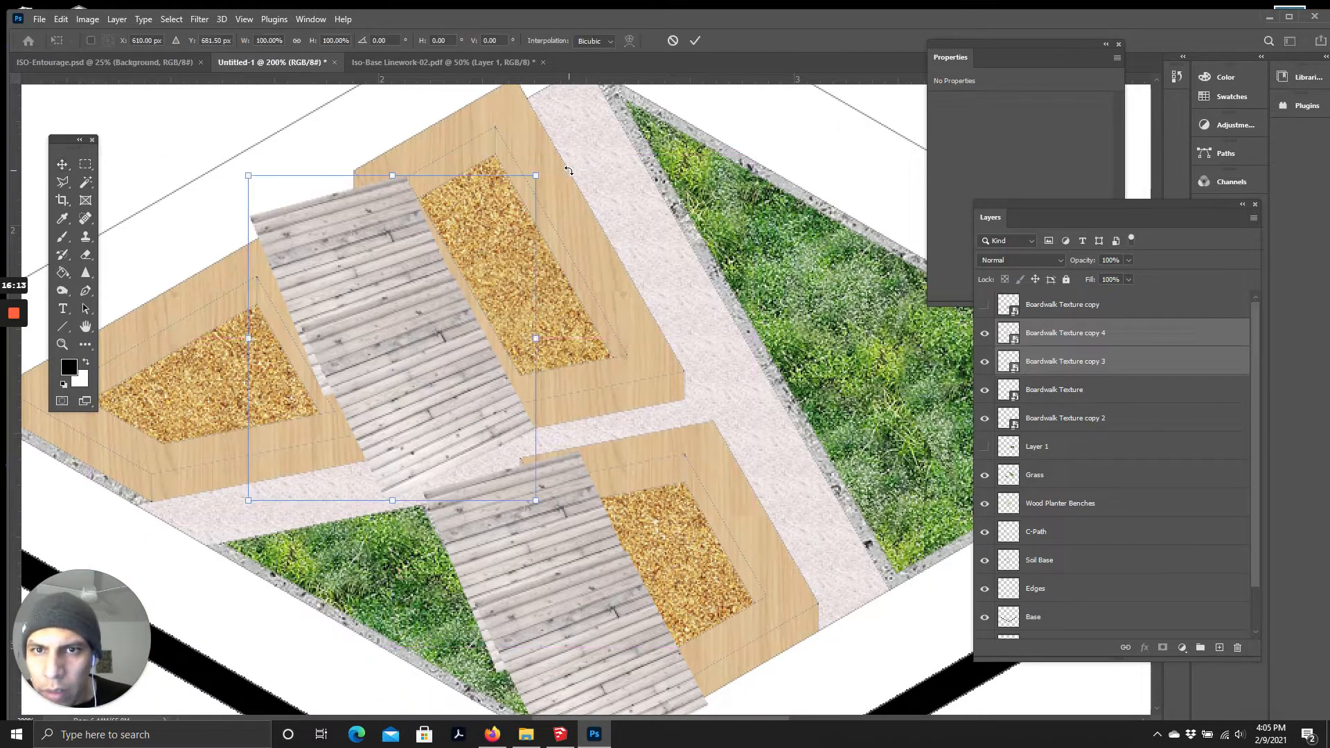
pyautogui.moveTo(568, 170); pyautogui.dragTo(570, 184)
pyautogui.moveTo(357, 346); pyautogui.dragTo(357, 315)
pyautogui.moveTo(565, 173); pyautogui.dragTo(573, 200)
pyautogui.moveTo(378, 329)
pyautogui.mouseDown()
pyautogui.moveTo(365, 261)
pyautogui.moveTo(402, 335)
pyautogui.mouseUp()
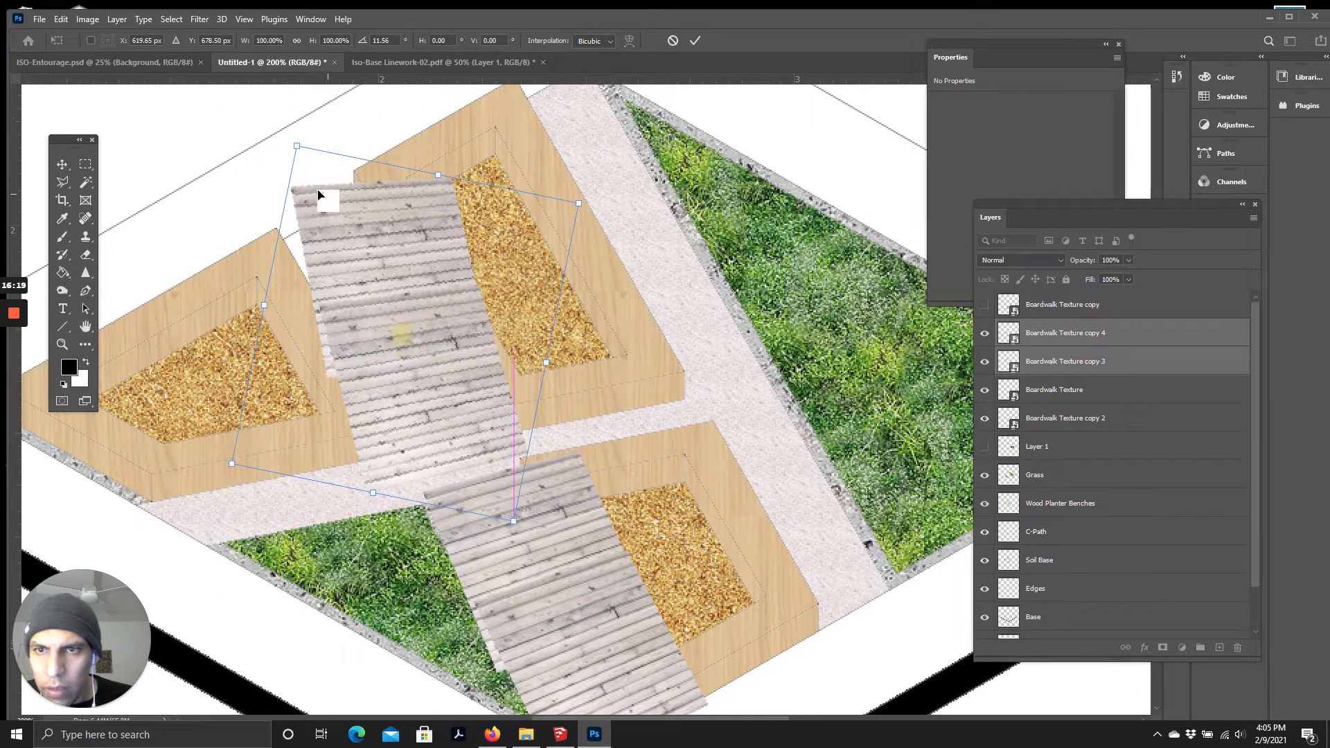
pyautogui.moveTo(447, 323); pyautogui.dragTo(422, 308)
pyautogui.press('Return')
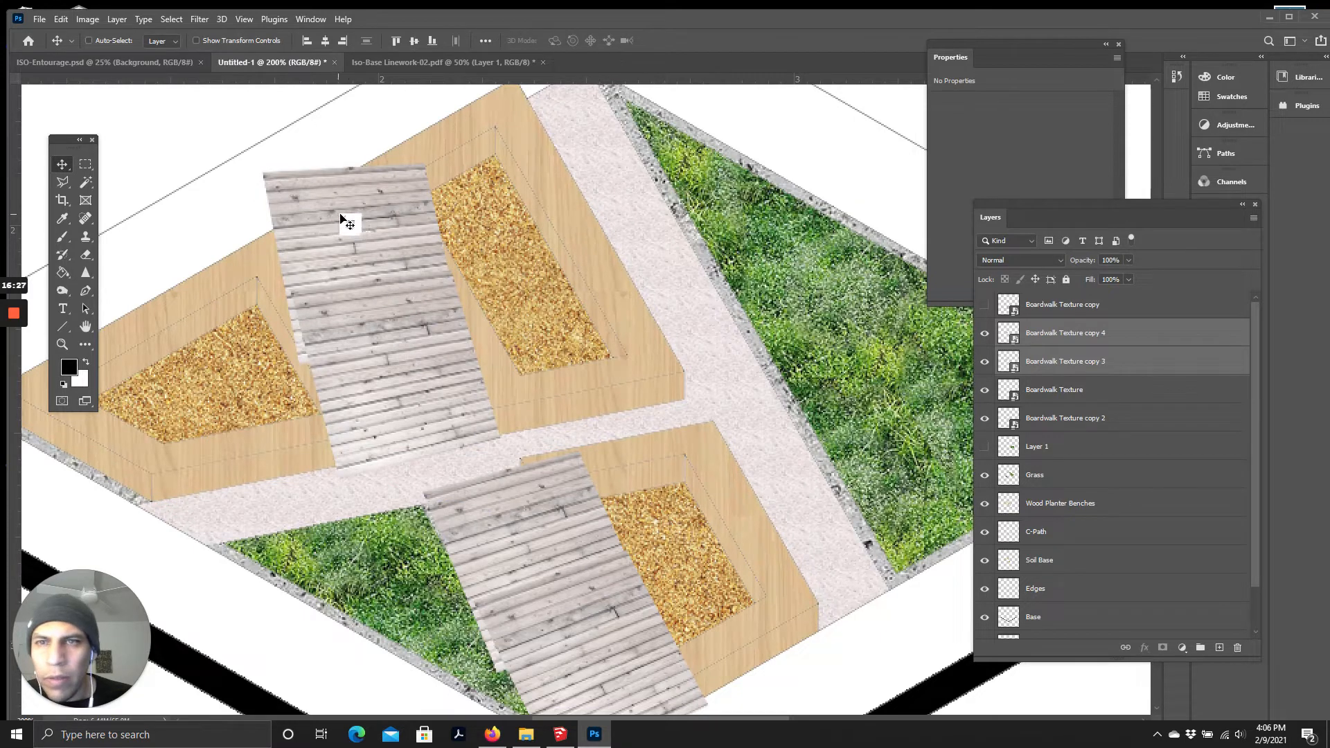
# Step: Hide Boardwalk Texture copy 3, then move, slightly rotate and stretch the selected boardwalk pieces to cover the rear strip's end at the cross path
pyautogui.click(985, 333)
pyautogui.click(984, 333)
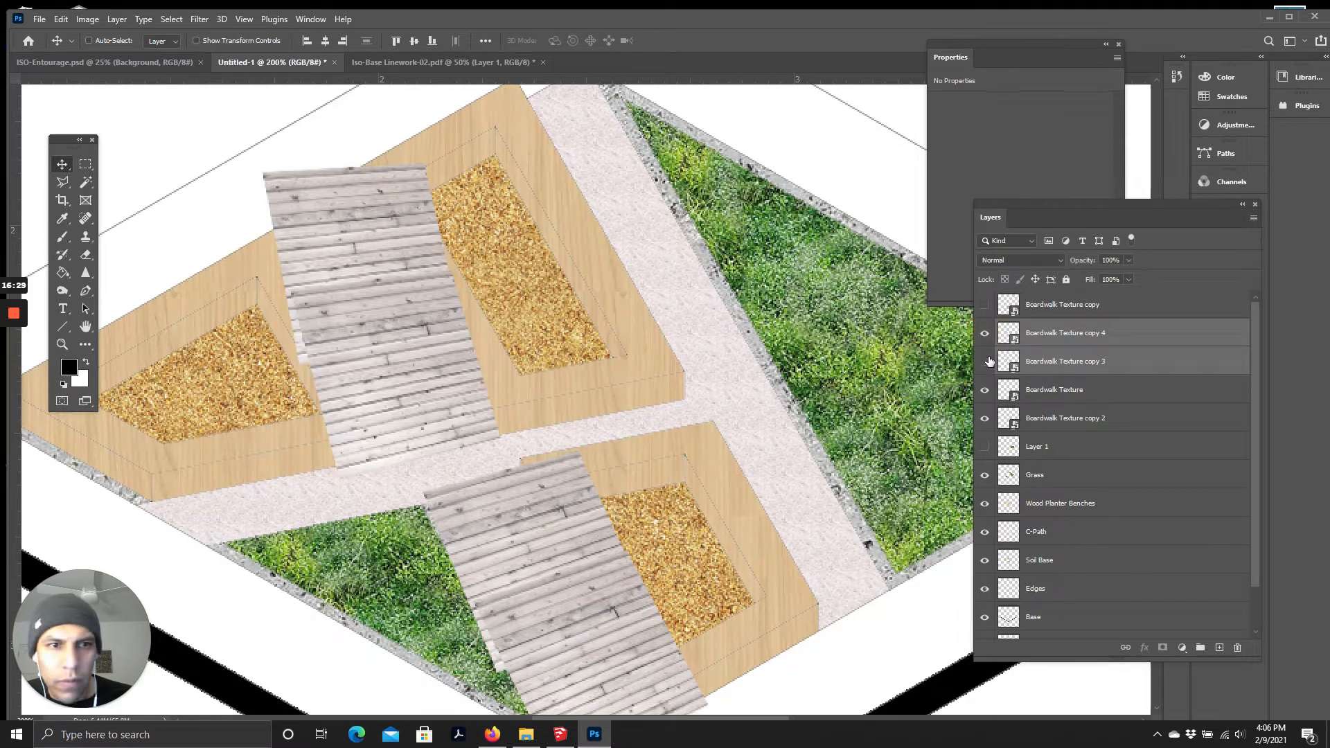
pyautogui.click(985, 361)
pyautogui.moveTo(424, 347); pyautogui.dragTo(461, 334)
pyautogui.hotkey('ctrl', 't')
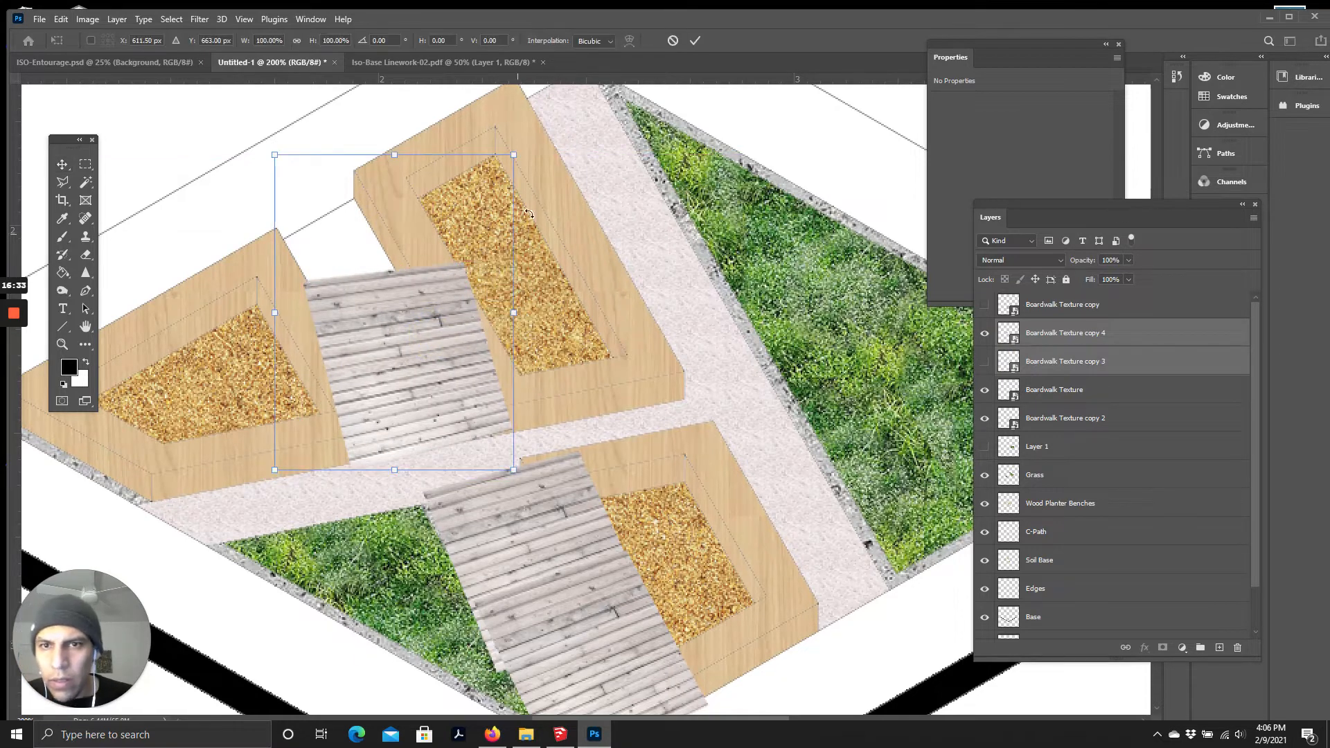
pyautogui.moveTo(526, 147)
pyautogui.mouseDown()
pyautogui.moveTo(496, 131)
pyautogui.moveTo(519, 136)
pyautogui.moveTo(529, 157)
pyautogui.mouseUp()
pyautogui.moveTo(448, 358); pyautogui.dragTo(452, 375)
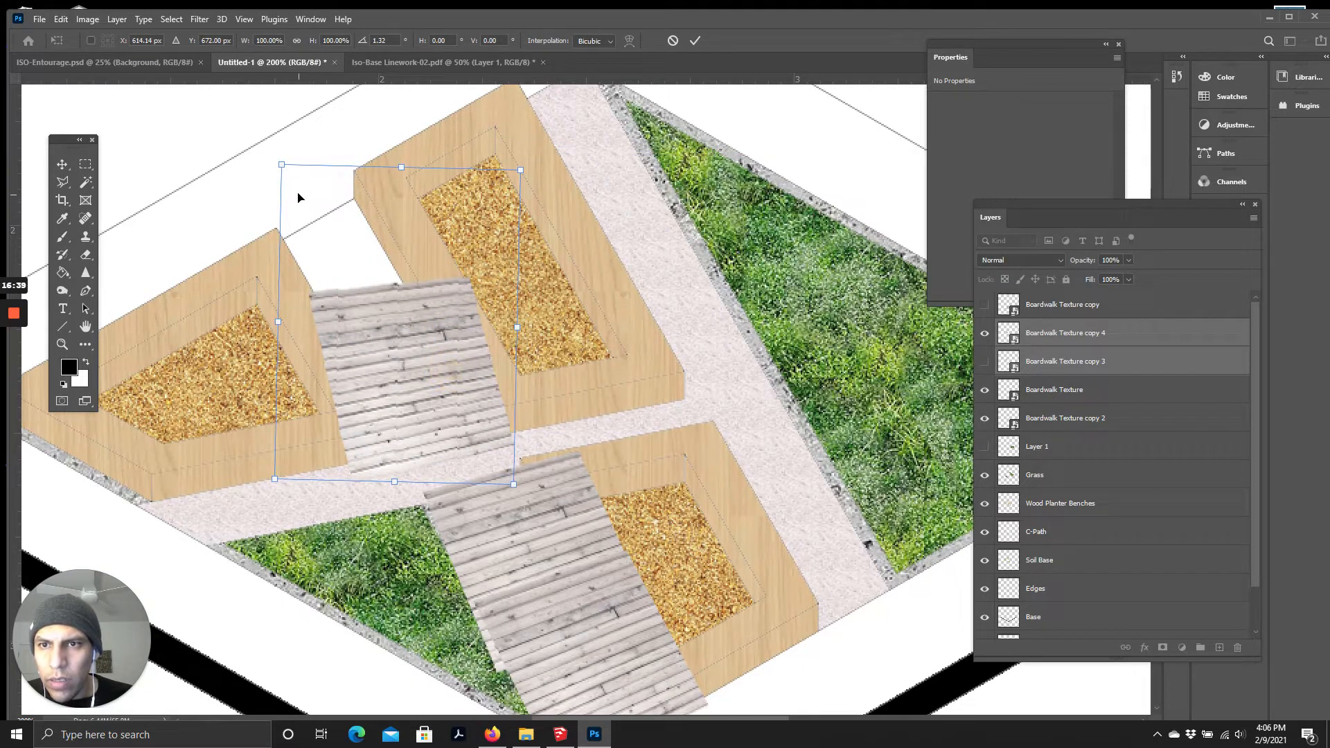
pyautogui.moveTo(282, 165); pyautogui.dragTo(264, 181)
pyautogui.click(695, 40)
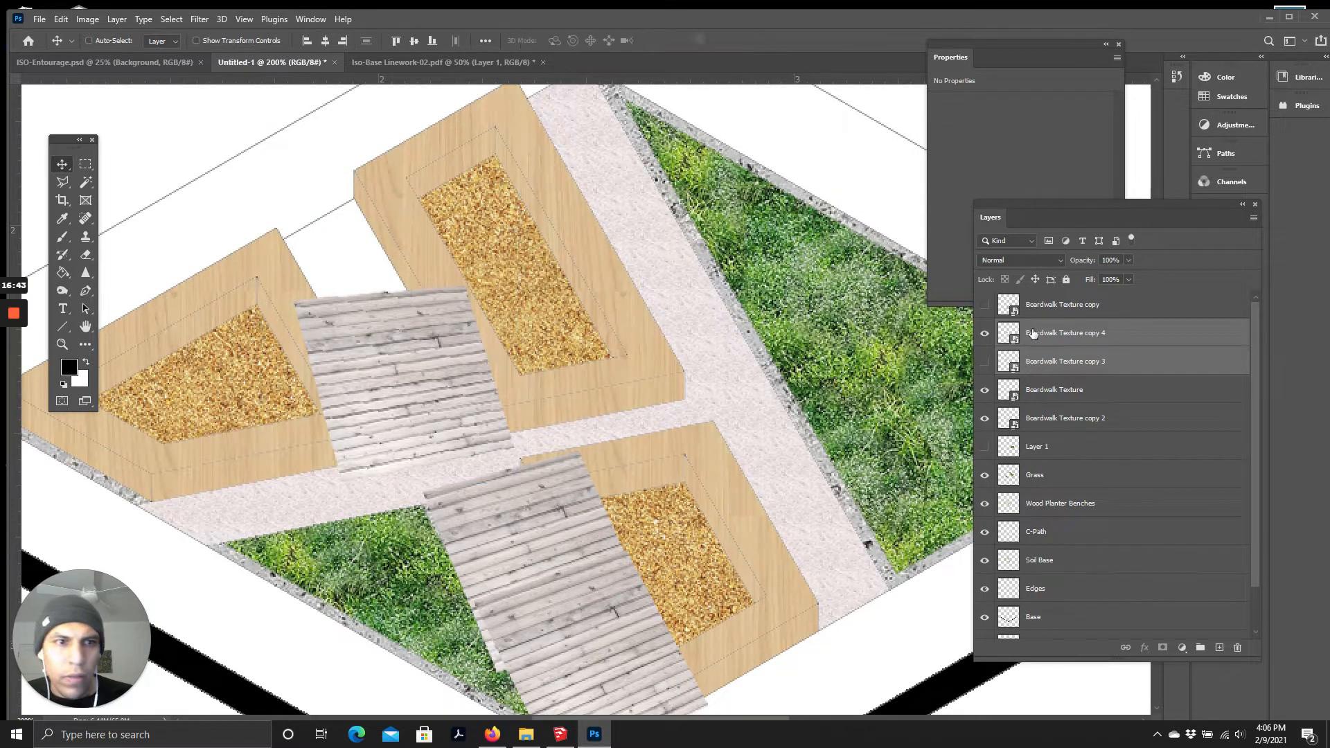
# Step: Select only Boardwalk Texture copy 3, show it alongside copy 4, and move its piece closer to the lower one
pyautogui.click(1032, 361)
pyautogui.click(985, 361)
pyautogui.click(984, 336)
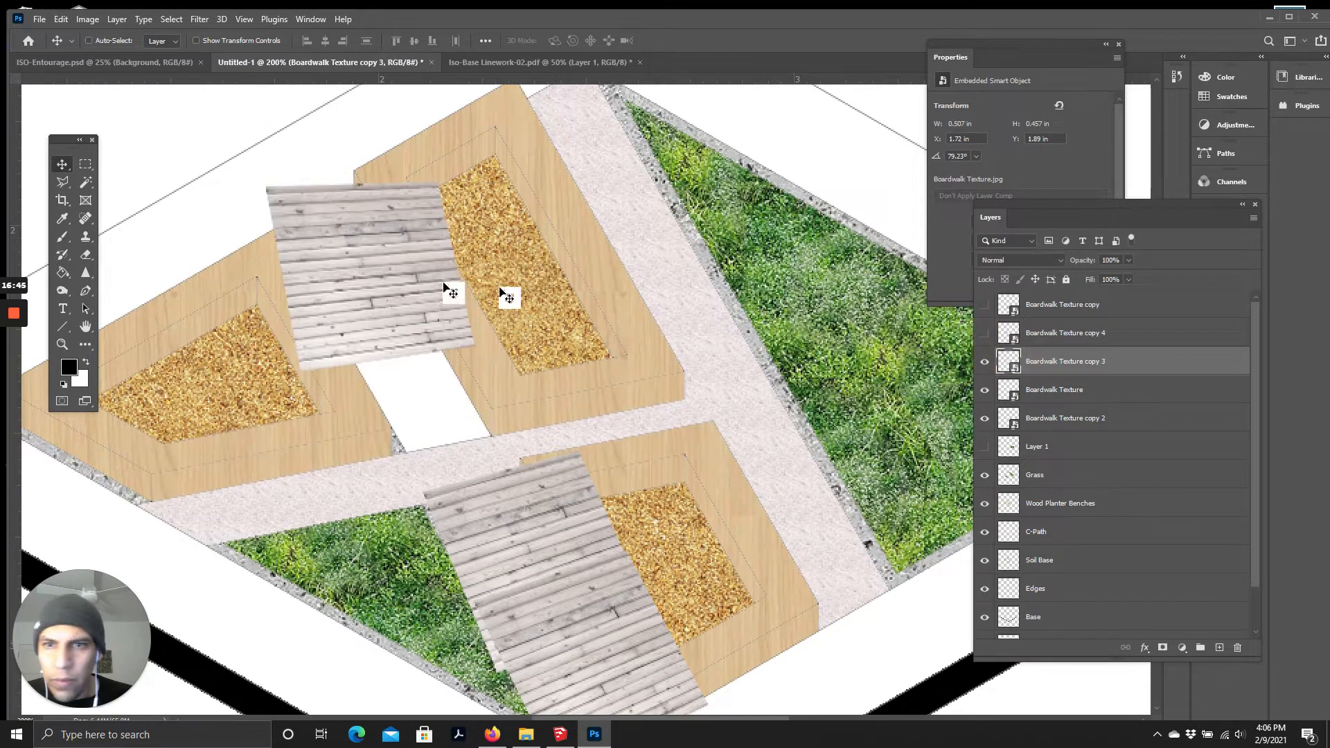
pyautogui.click(985, 334)
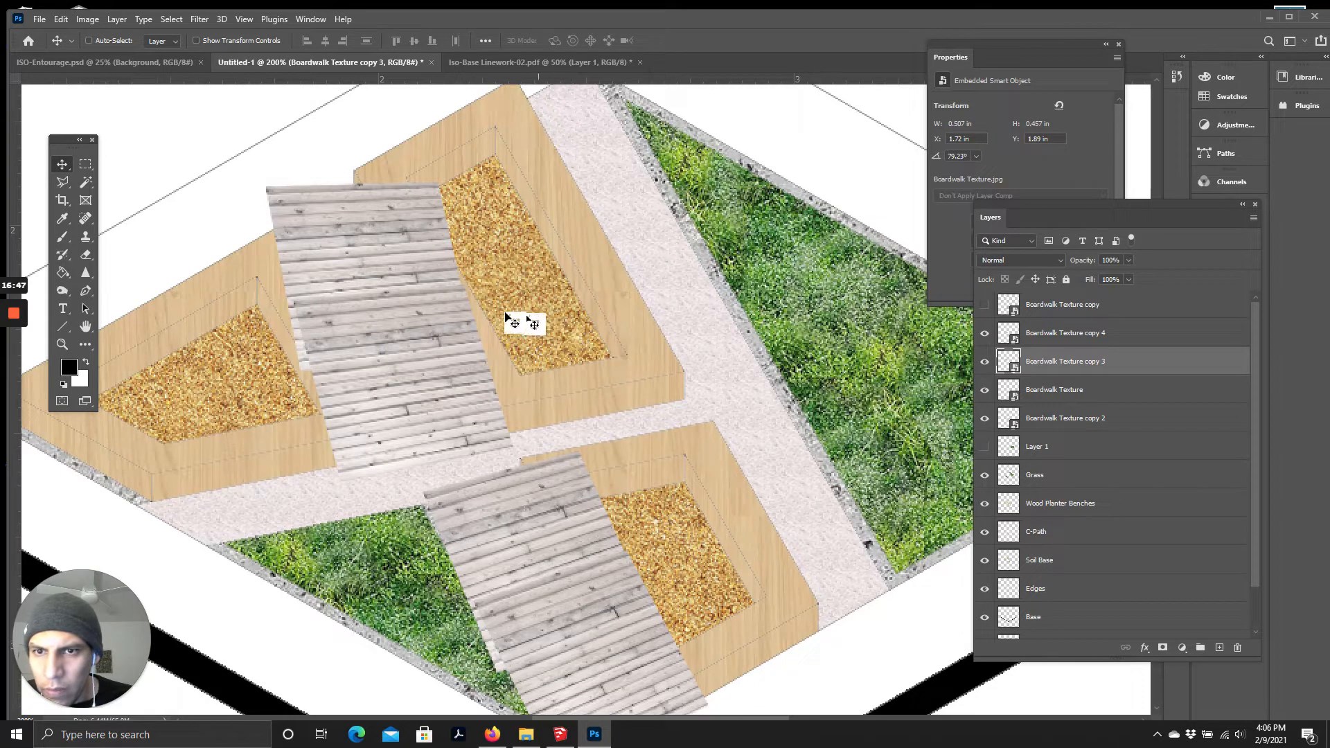
pyautogui.moveTo(339, 221); pyautogui.dragTo(353, 247)
# Step: Rotate the Boardwalk Texture copy 3 piece to about 77.3° and reposition it to cover the rear strip's far end above the other piece
pyautogui.hotkey('ctrl', 't')
pyautogui.moveTo(472, 168); pyautogui.dragTo(417, 146)
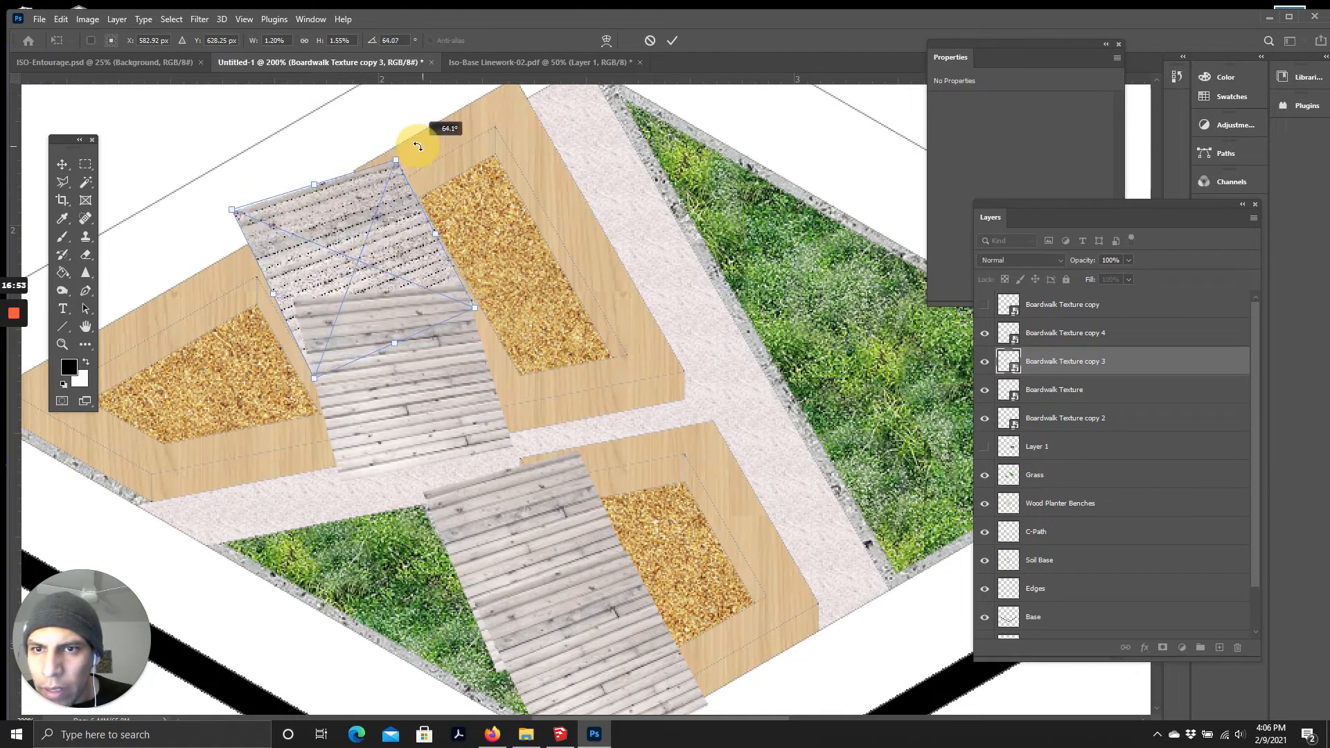
pyautogui.moveTo(363, 208); pyautogui.dragTo(383, 260)
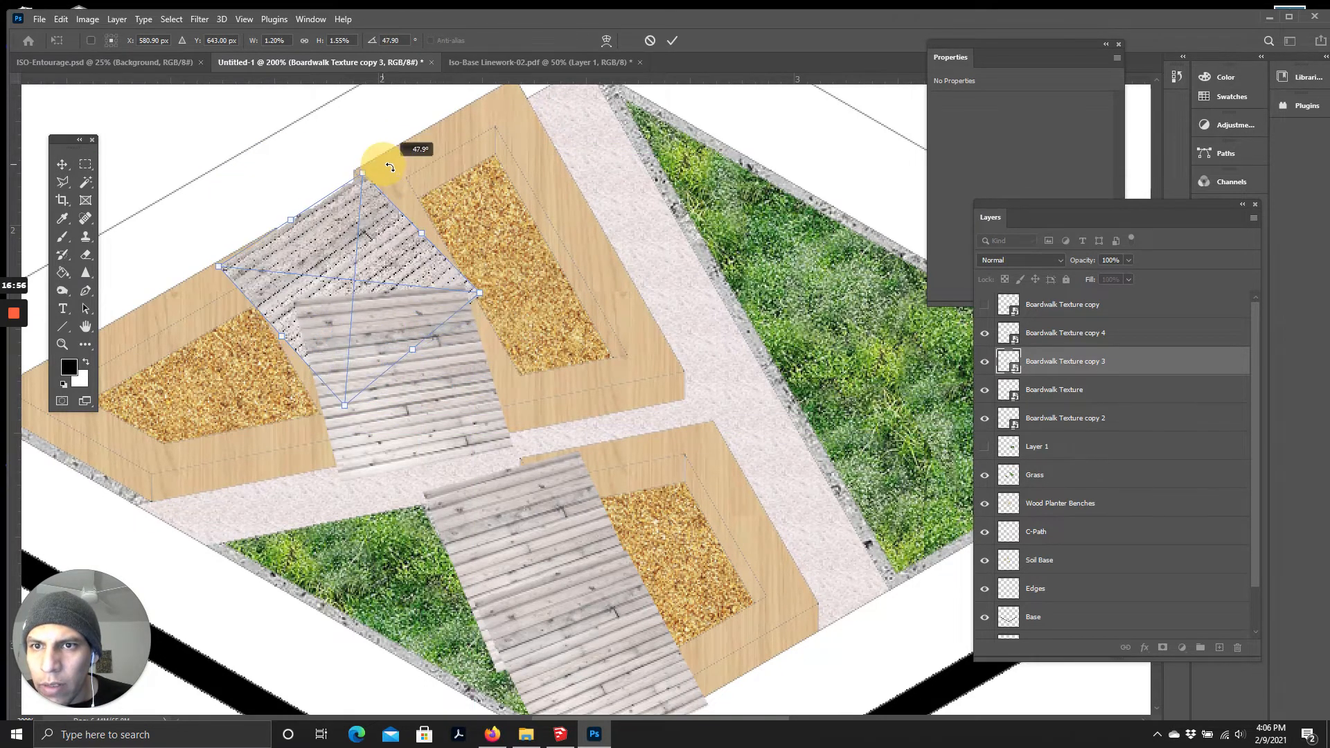
pyautogui.moveTo(368, 244)
pyautogui.mouseDown()
pyautogui.moveTo(377, 268)
pyautogui.moveTo(380, 247)
pyautogui.mouseUp()
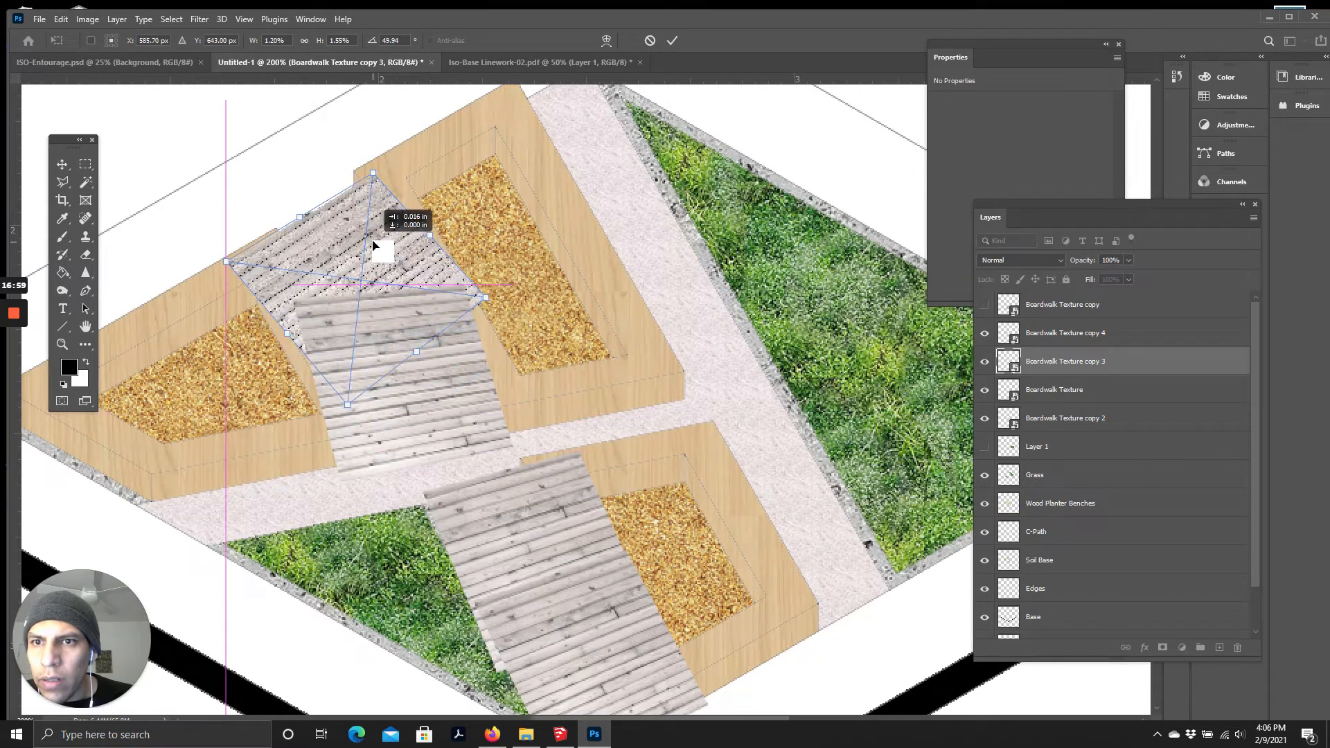
pyautogui.moveTo(503, 292); pyautogui.dragTo(506, 339)
pyautogui.moveTo(366, 239); pyautogui.dragTo(359, 223)
pyautogui.moveTo(488, 329); pyautogui.dragTo(482, 348)
pyautogui.moveTo(353, 232)
pyautogui.mouseDown()
pyautogui.moveTo(581, 243)
pyautogui.moveTo(356, 246)
pyautogui.mouseUp()
pyautogui.moveTo(492, 371); pyautogui.dragTo(491, 369)
pyautogui.click(670, 40)
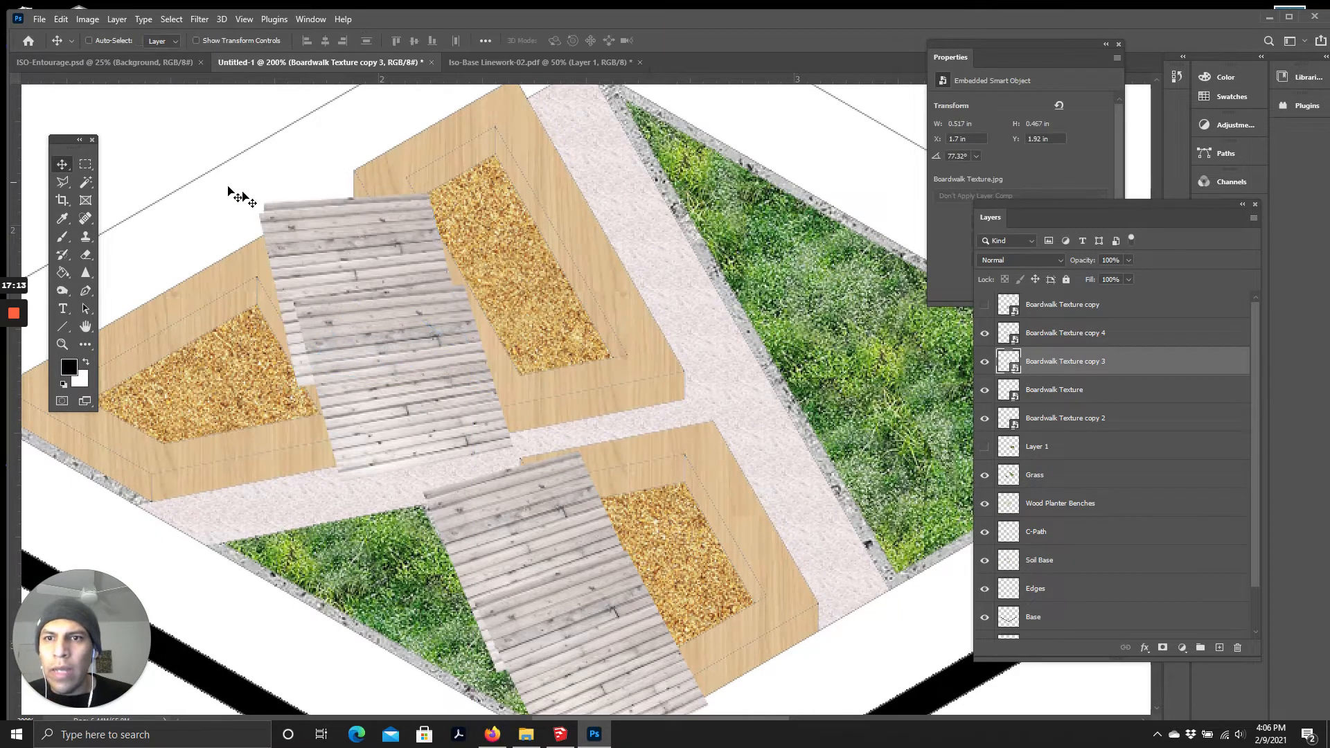
pyautogui.moveTo(358, 236); pyautogui.dragTo(362, 232)
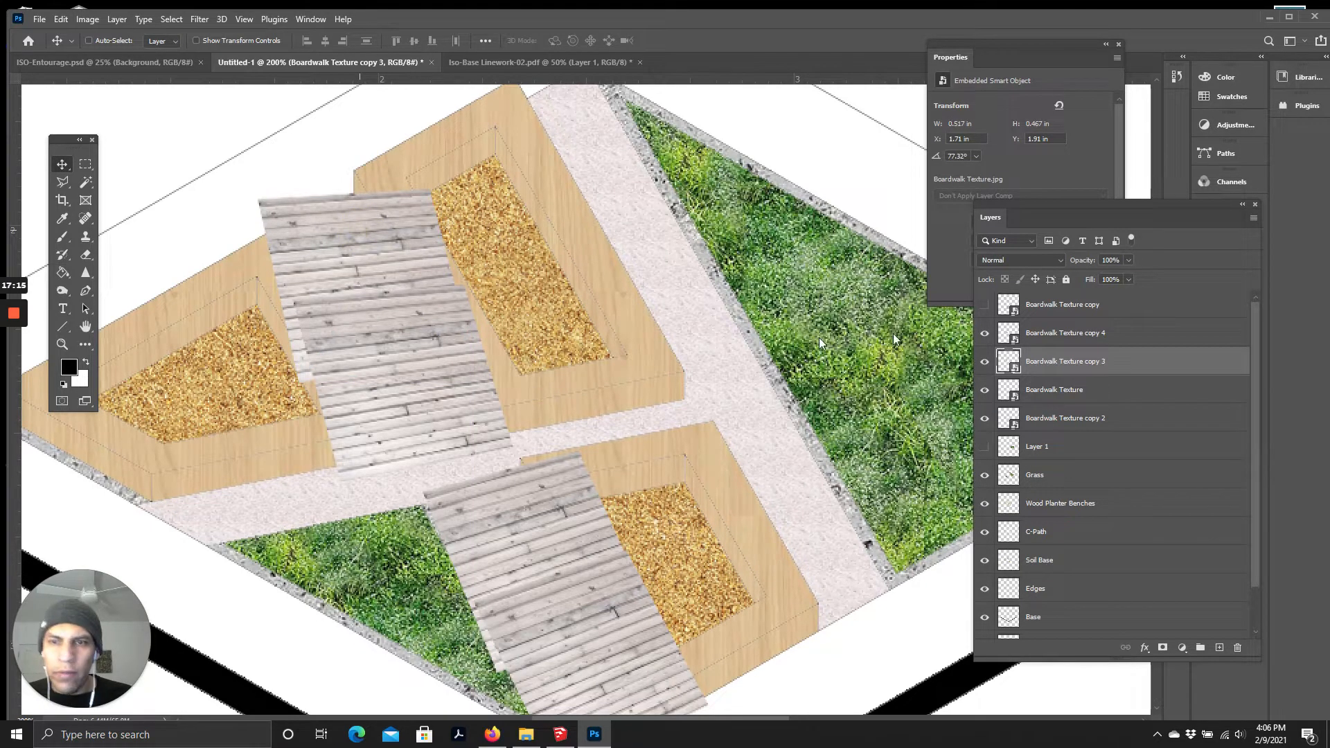
# Step: Group the four visible boardwalk texture layers into a new group named Boardwalk
pyautogui.scroll(-1, 1058, 420)
pyautogui.click(1058, 420)
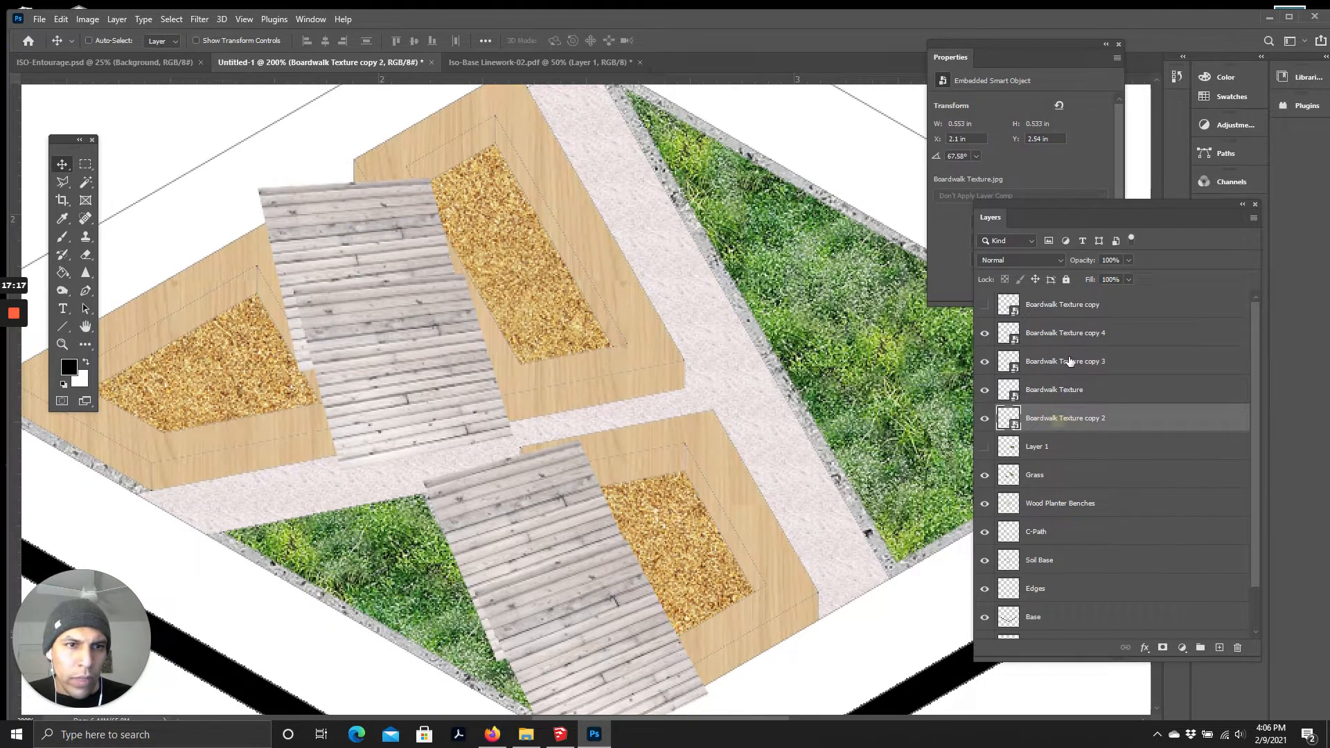
pyautogui.keyDown('shift'); pyautogui.click(1053, 334); pyautogui.keyUp('shift')
pyautogui.scroll(-2, 452, 416)
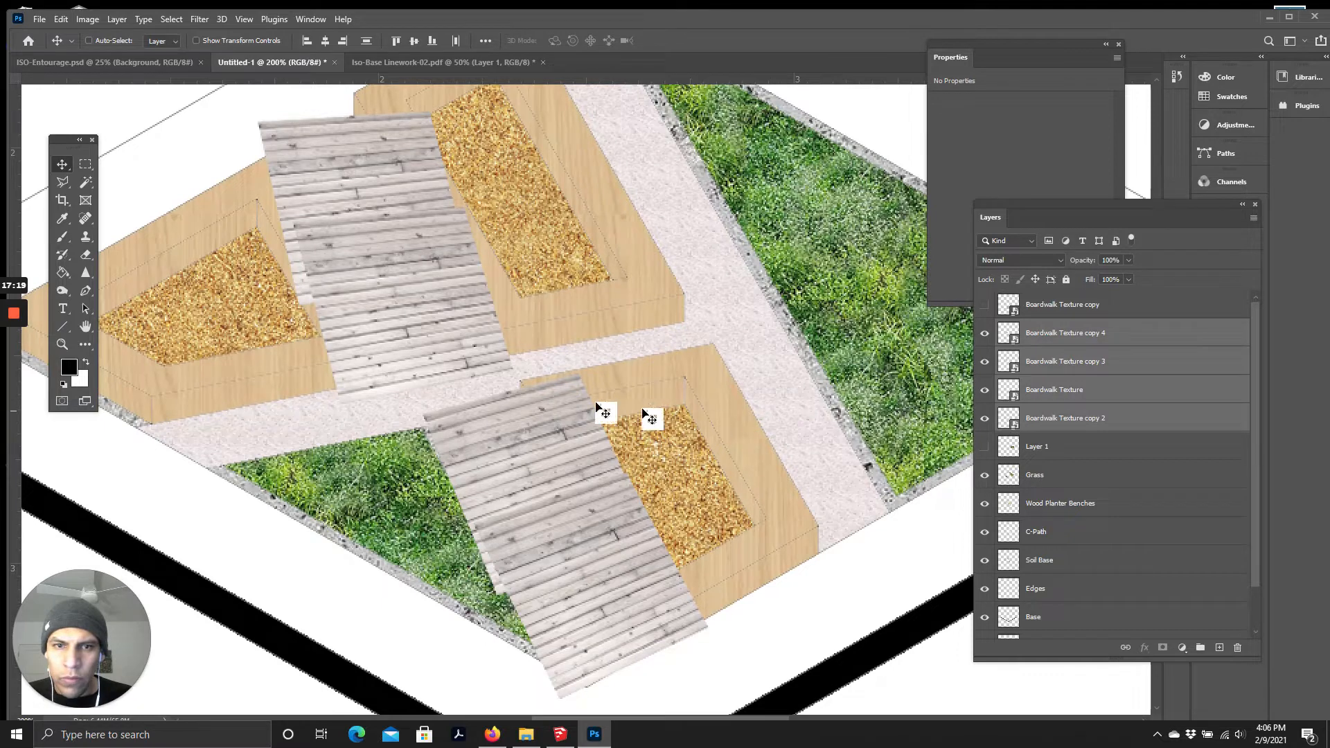
pyautogui.scroll(1, 589, 402)
pyautogui.click(1254, 218)
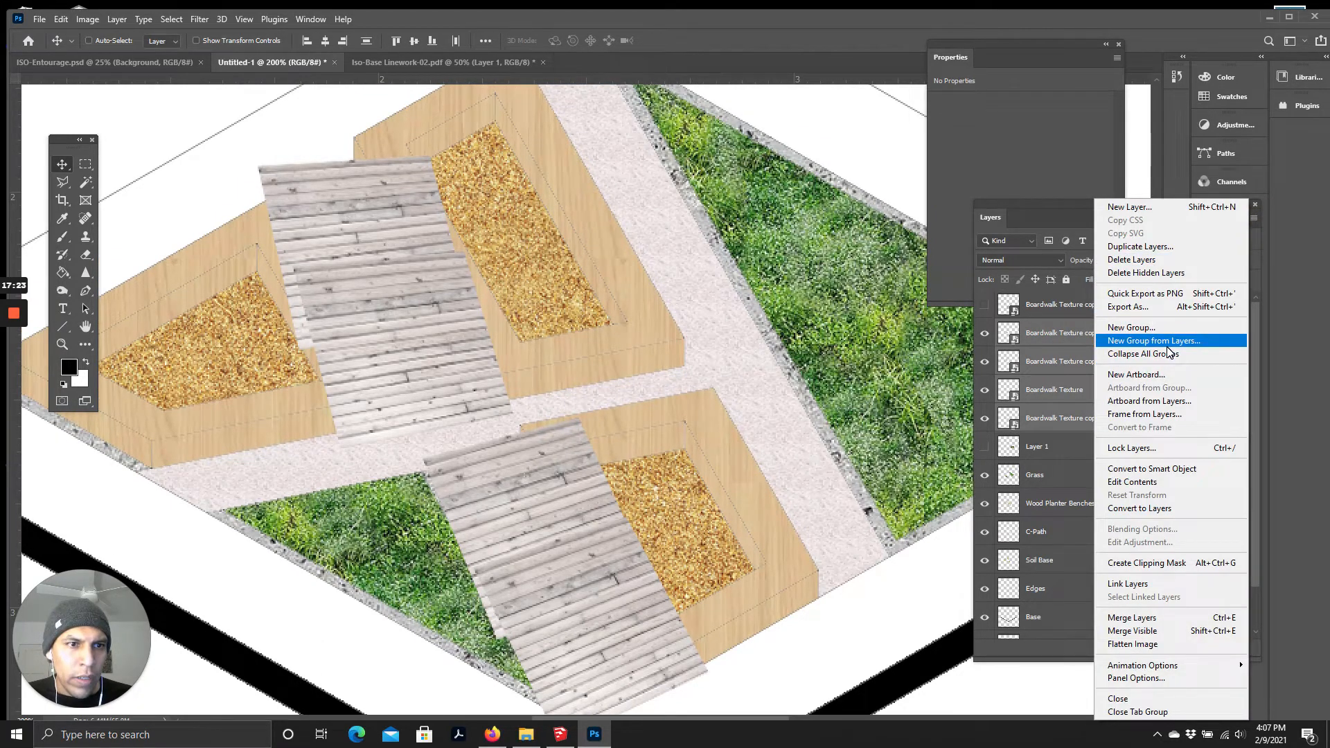
pyautogui.click(1154, 340)
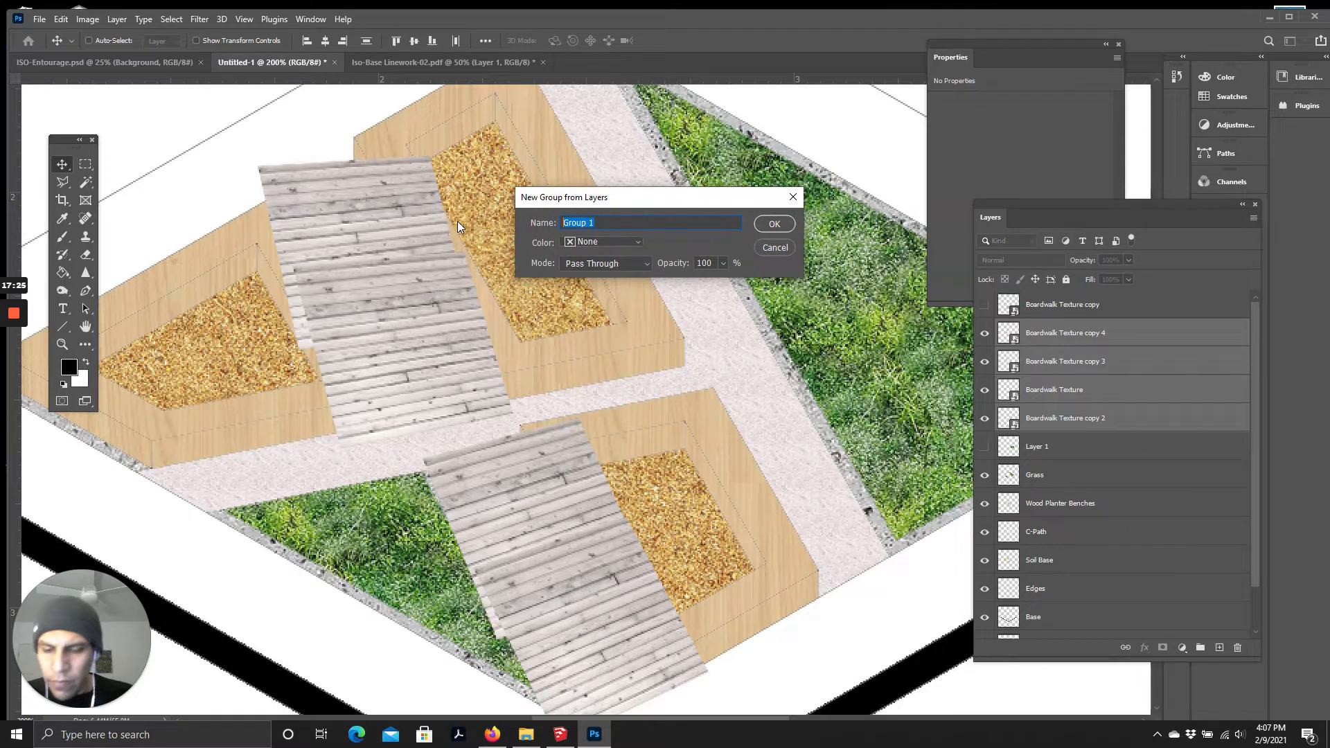
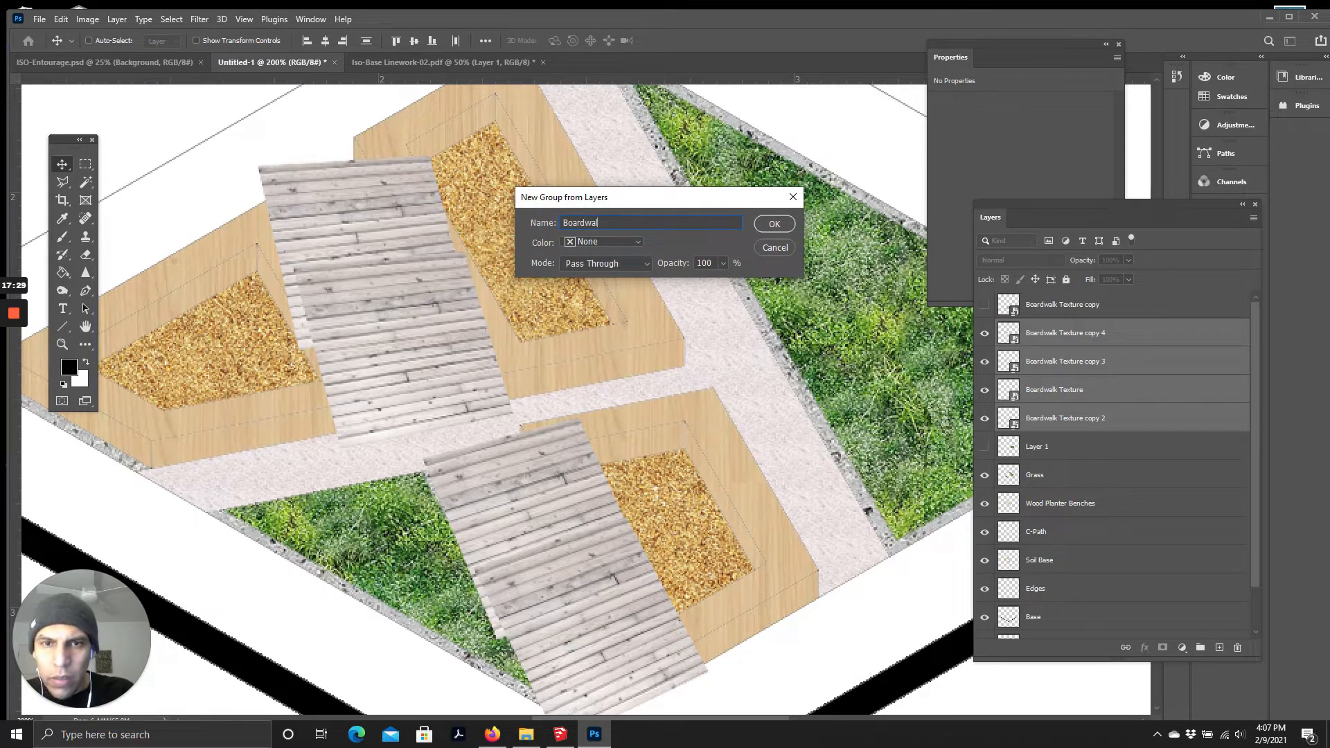
pyautogui.click(774, 222)
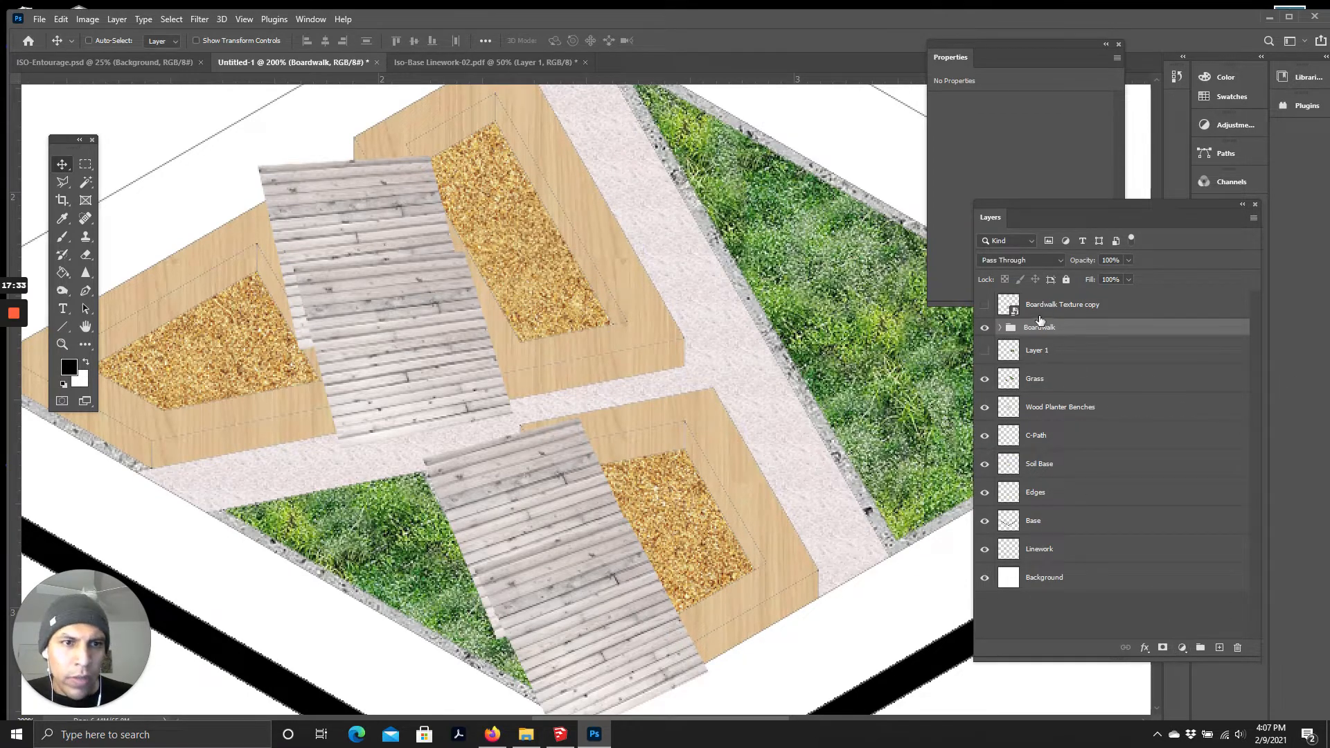
# Step: Hide the Boardwalk group and select both empty boardwalk strip areas on the Linework layer with the Magic Wand
pyautogui.click(1046, 550)
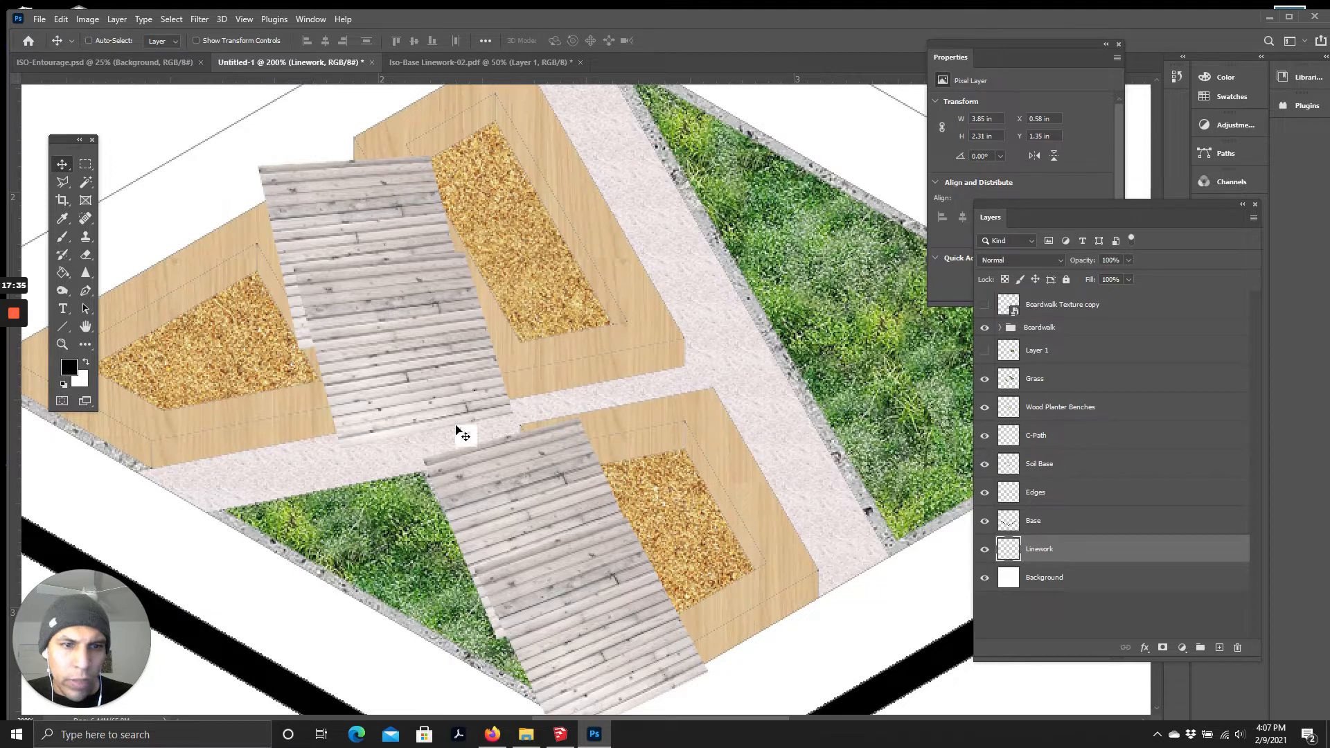
pyautogui.scroll(-2, 465, 430)
pyautogui.click(85, 182)
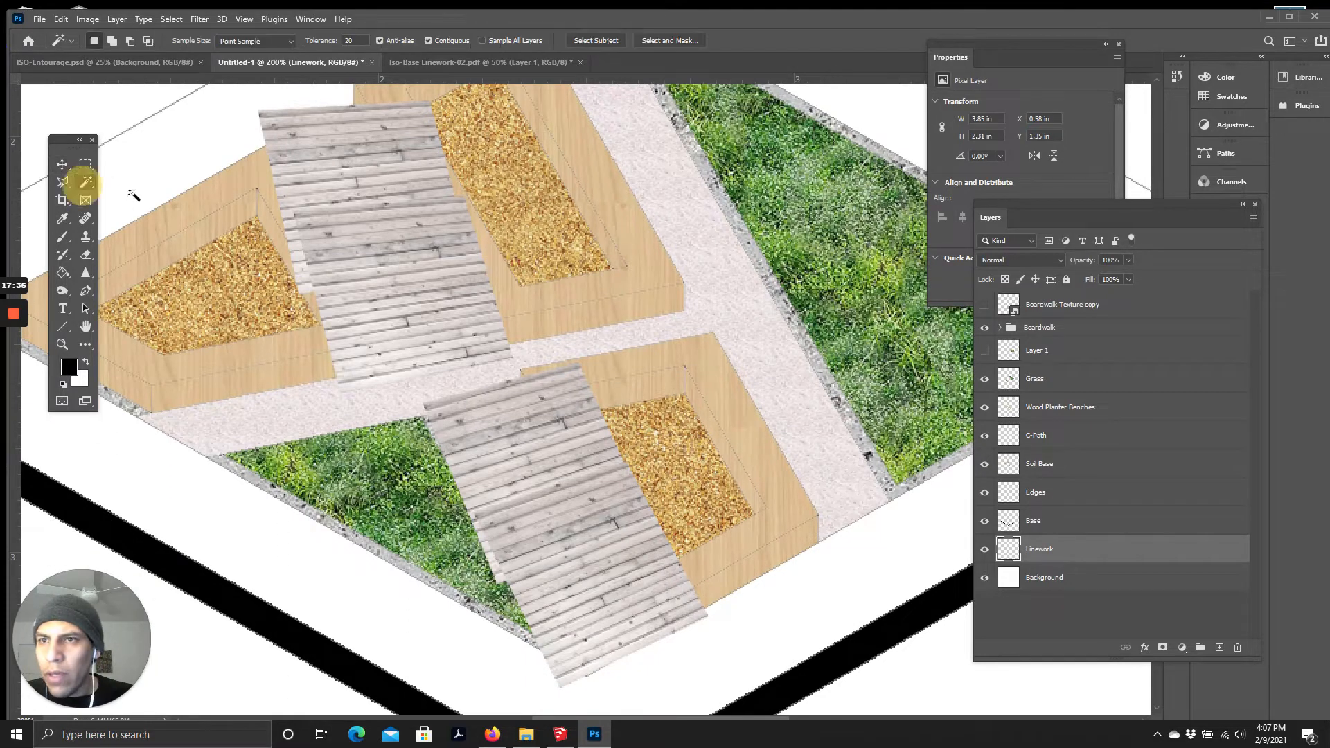
pyautogui.click(984, 327)
pyautogui.click(416, 267)
pyautogui.scroll(3, 446, 342)
# Step: Show the Boardwalk group again and mask it to the selected strip areas with a layer mask
pyautogui.click(985, 327)
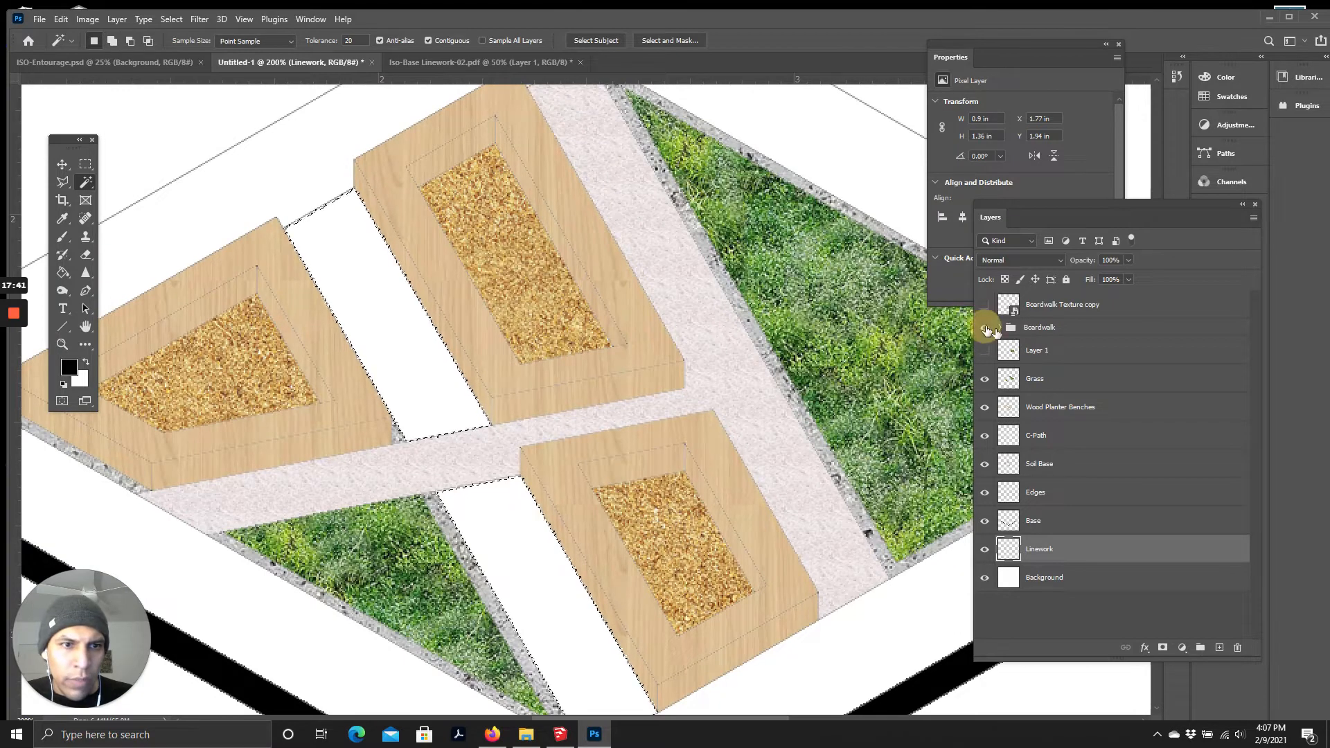
pyautogui.click(1049, 330)
pyautogui.scroll(-1, 1053, 429)
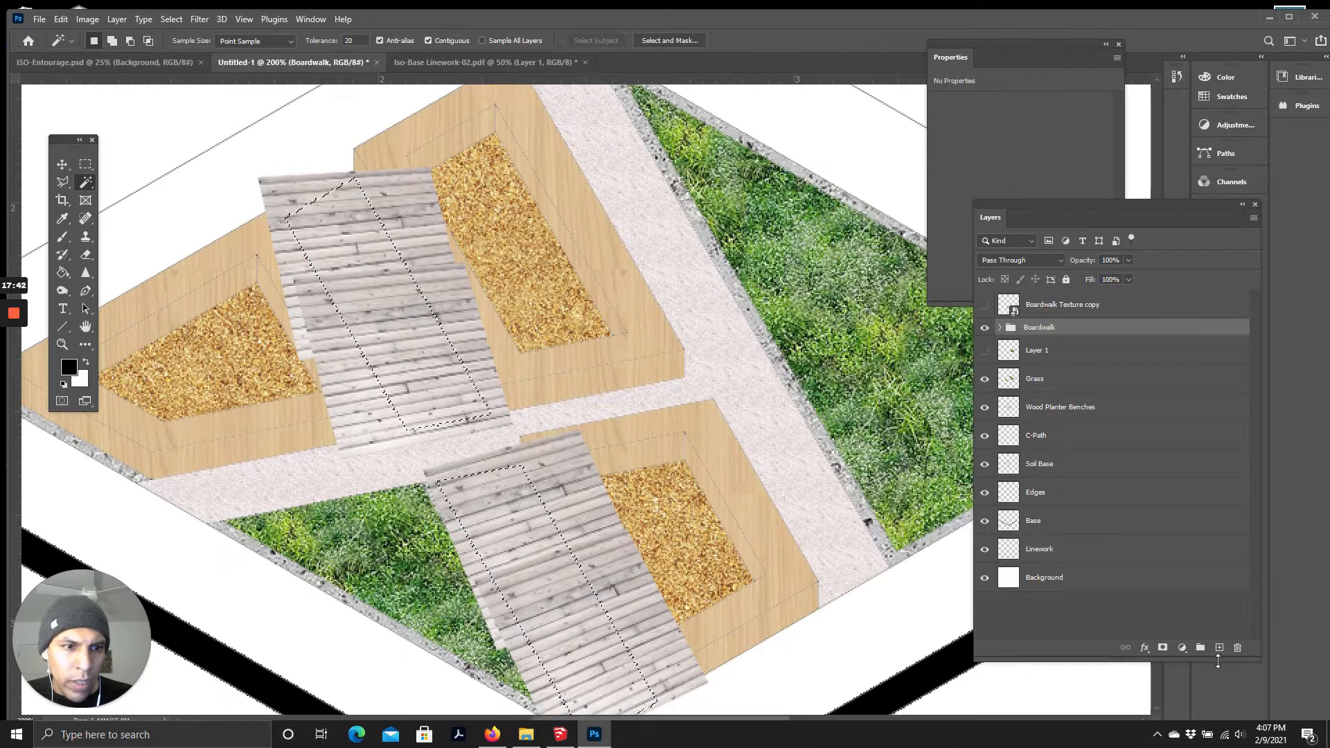
pyautogui.click(1163, 648)
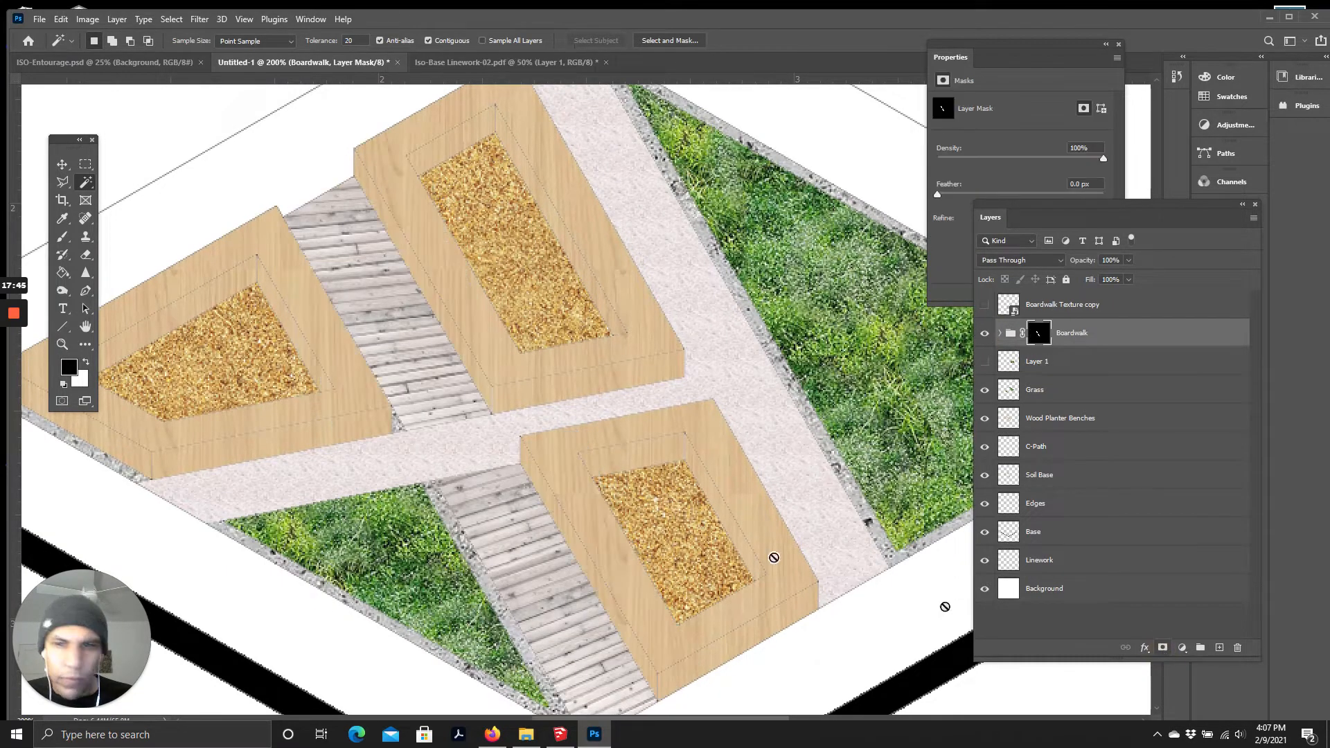
pyautogui.scroll(-3, 386, 309)
pyautogui.scroll(4, 426, 326)
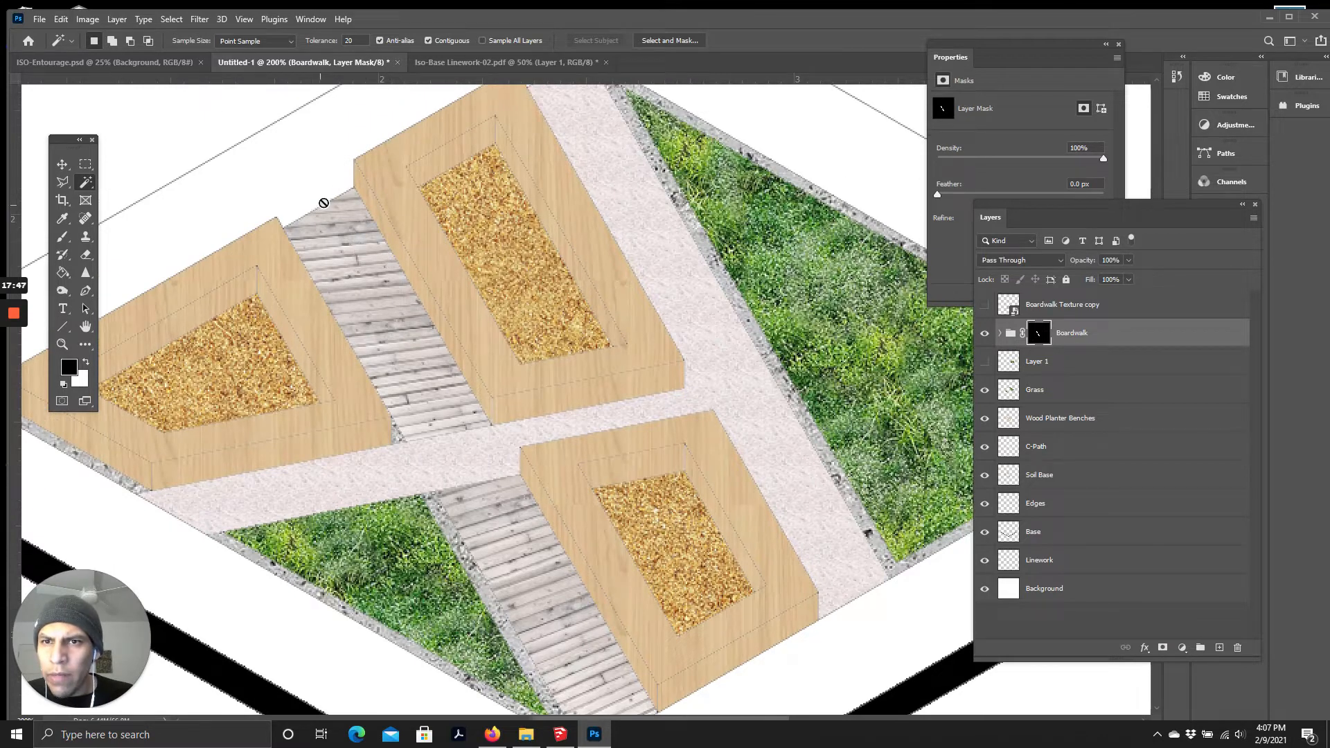
pyautogui.scroll(-5, 406, 247)
pyautogui.scroll(-5, 456, 414)
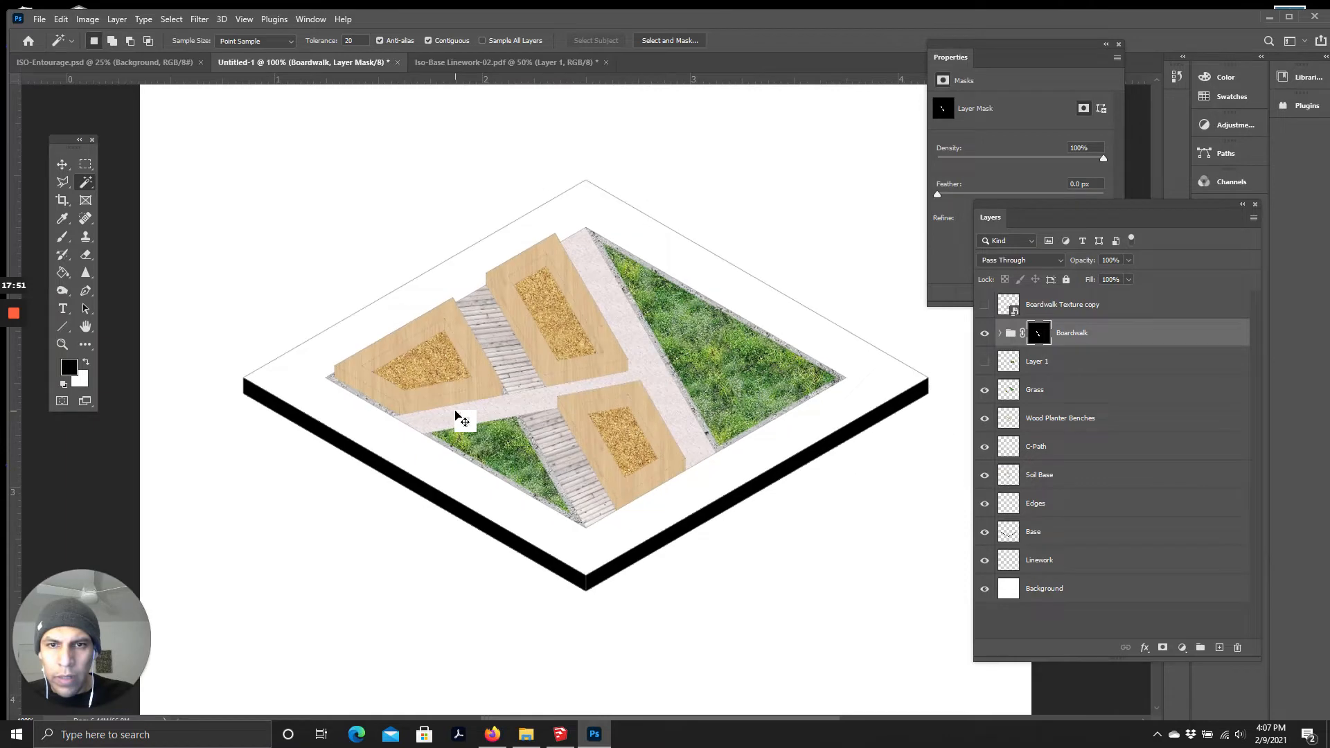
pyautogui.scroll(1, 456, 414)
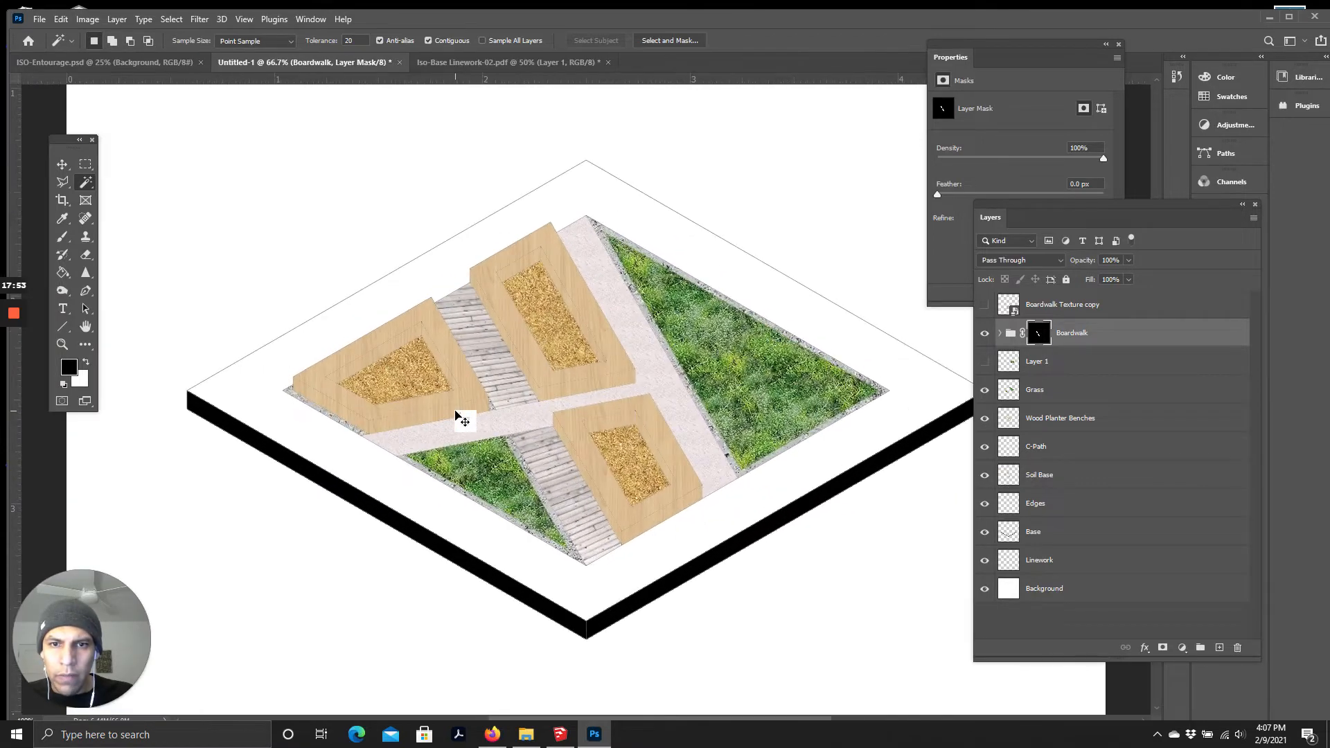
pyautogui.hotkey('ctrl', '+')
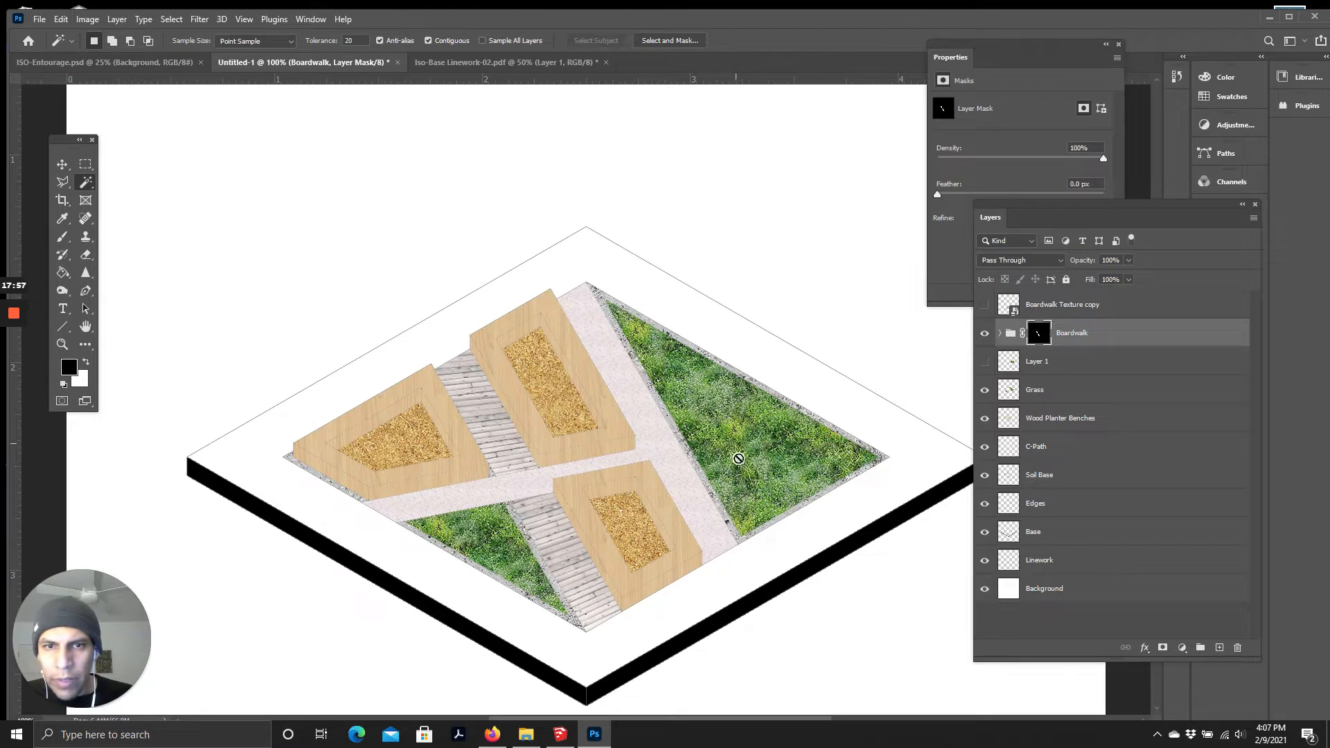
pyautogui.scroll(-2, 462, 307)
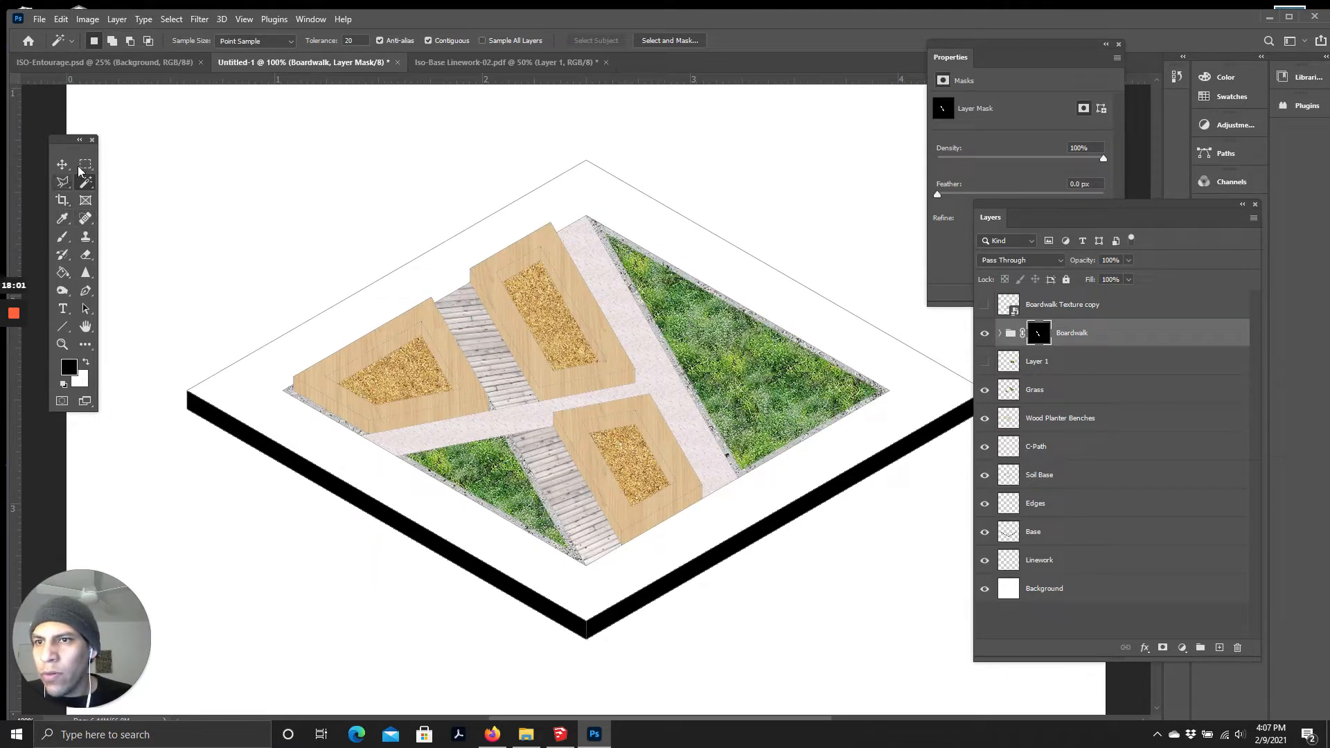
pyautogui.scroll(1, 661, 429)
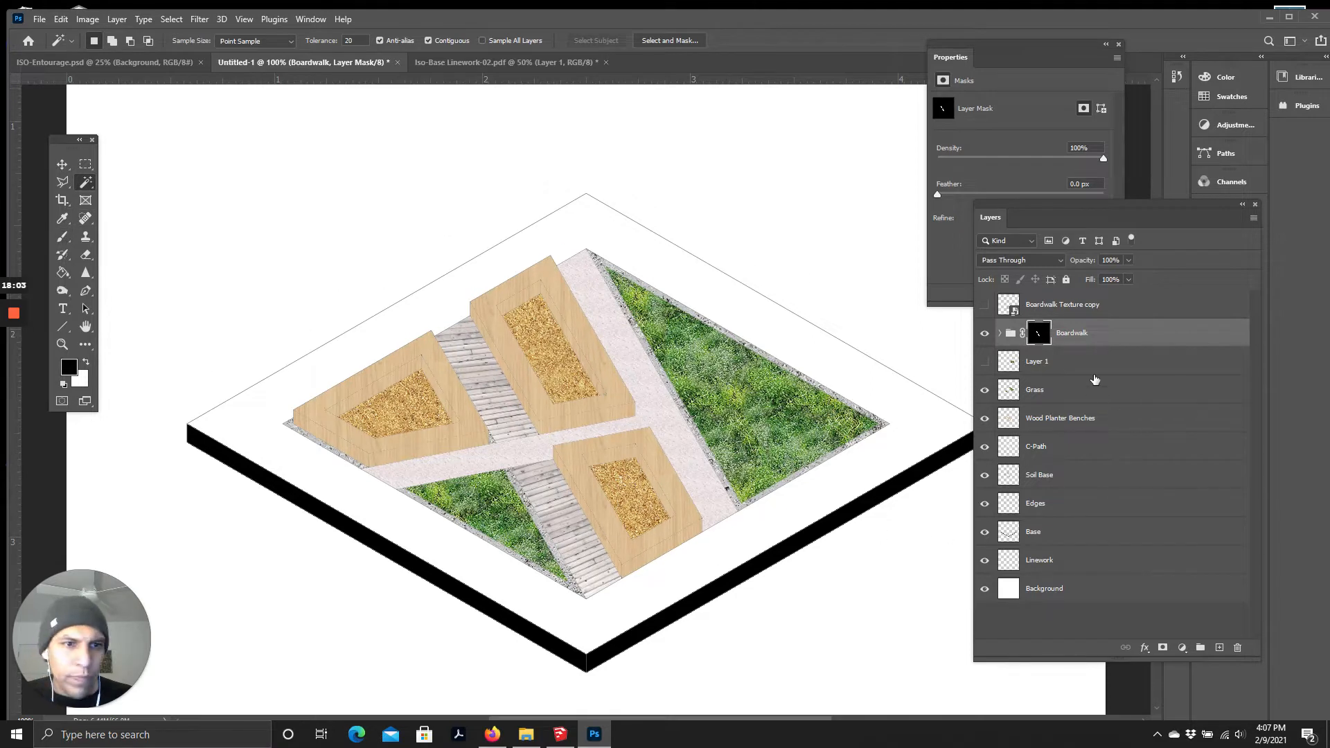
pyautogui.scroll(-2, 432, 370)
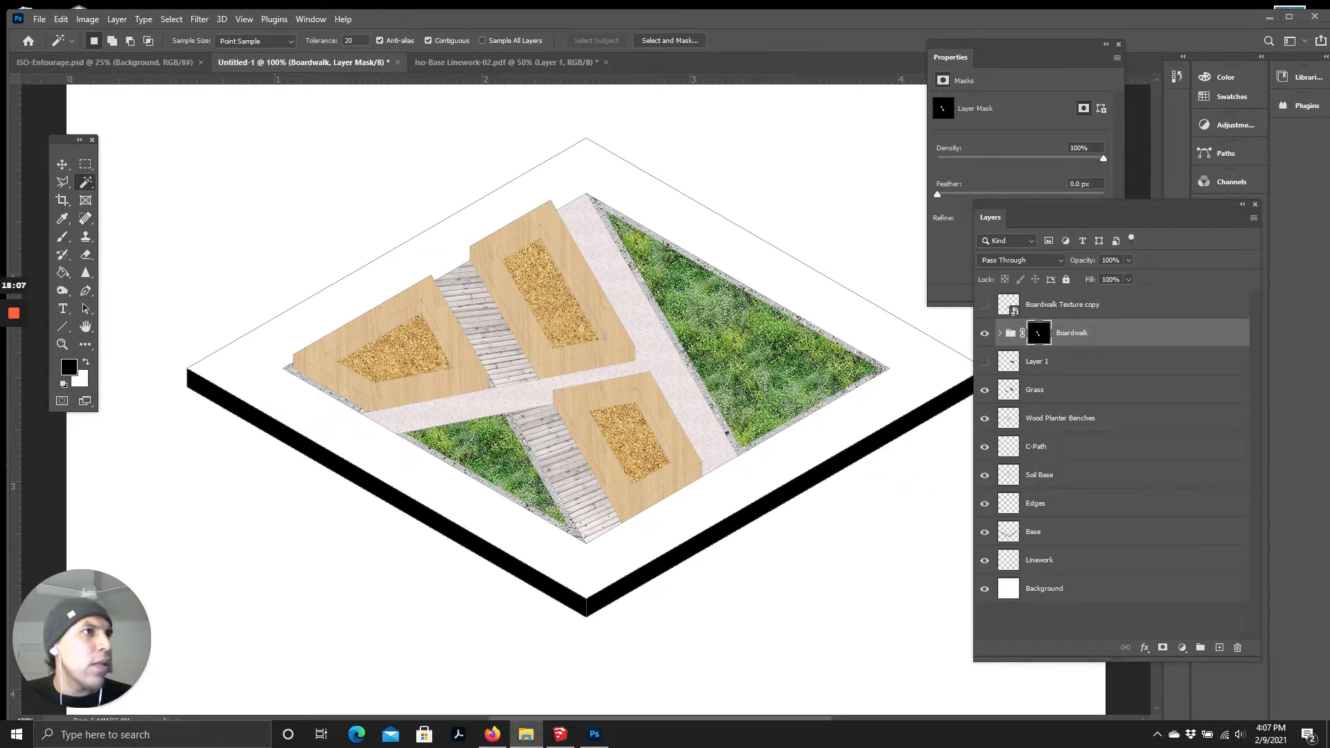
# Step: Place the Paver image as a new layer above the Boardwalk group and scale it to about 13.71%
pyautogui.moveTo(1141, 620); pyautogui.dragTo(613, 319)
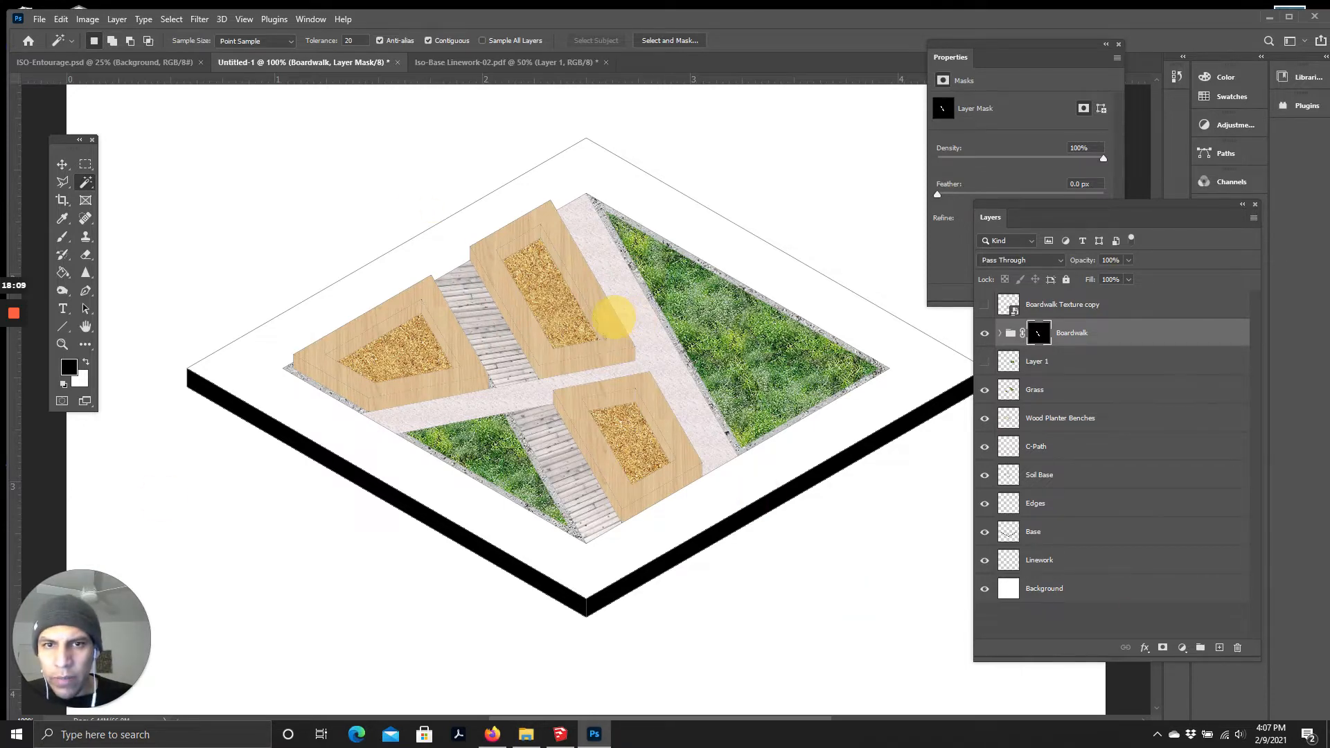
pyautogui.scroll(2, 208, 166)
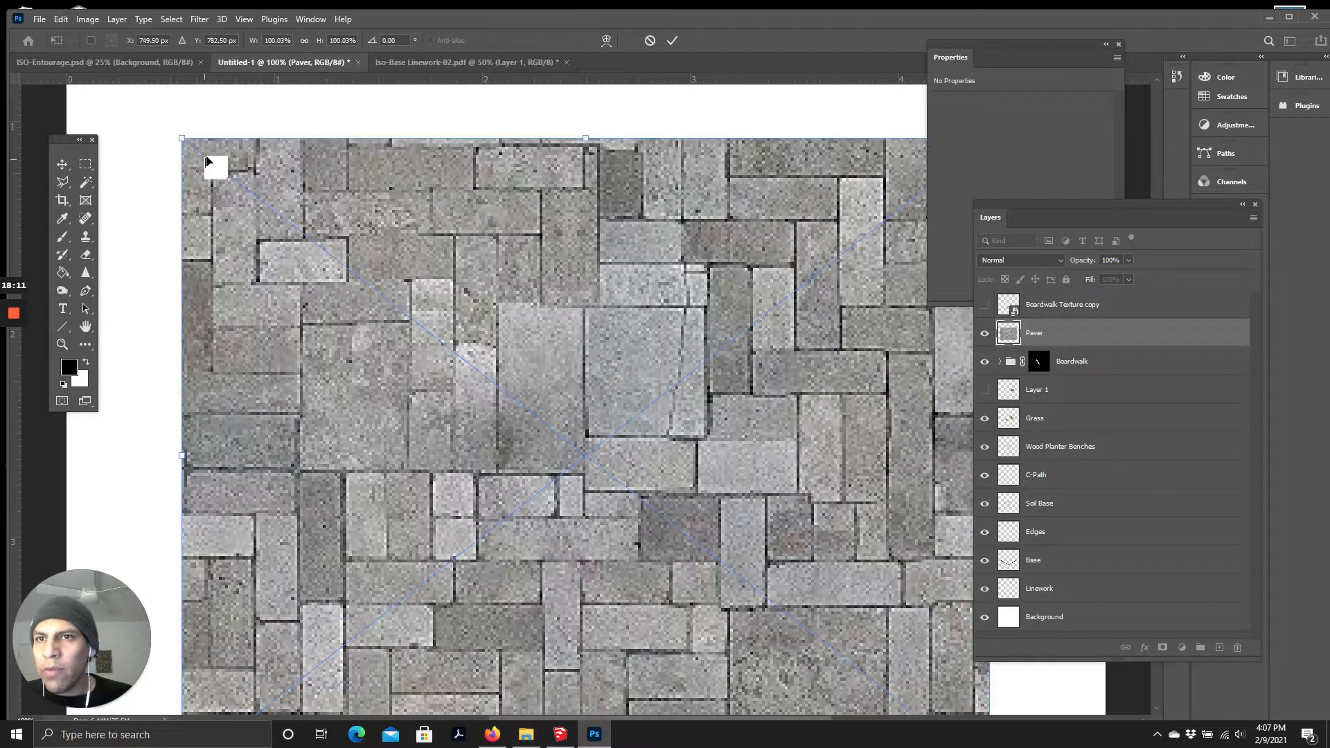
pyautogui.moveTo(183, 139); pyautogui.dragTo(519, 404)
pyautogui.scroll(-2, 519, 404)
pyautogui.moveTo(643, 256); pyautogui.dragTo(493, 342)
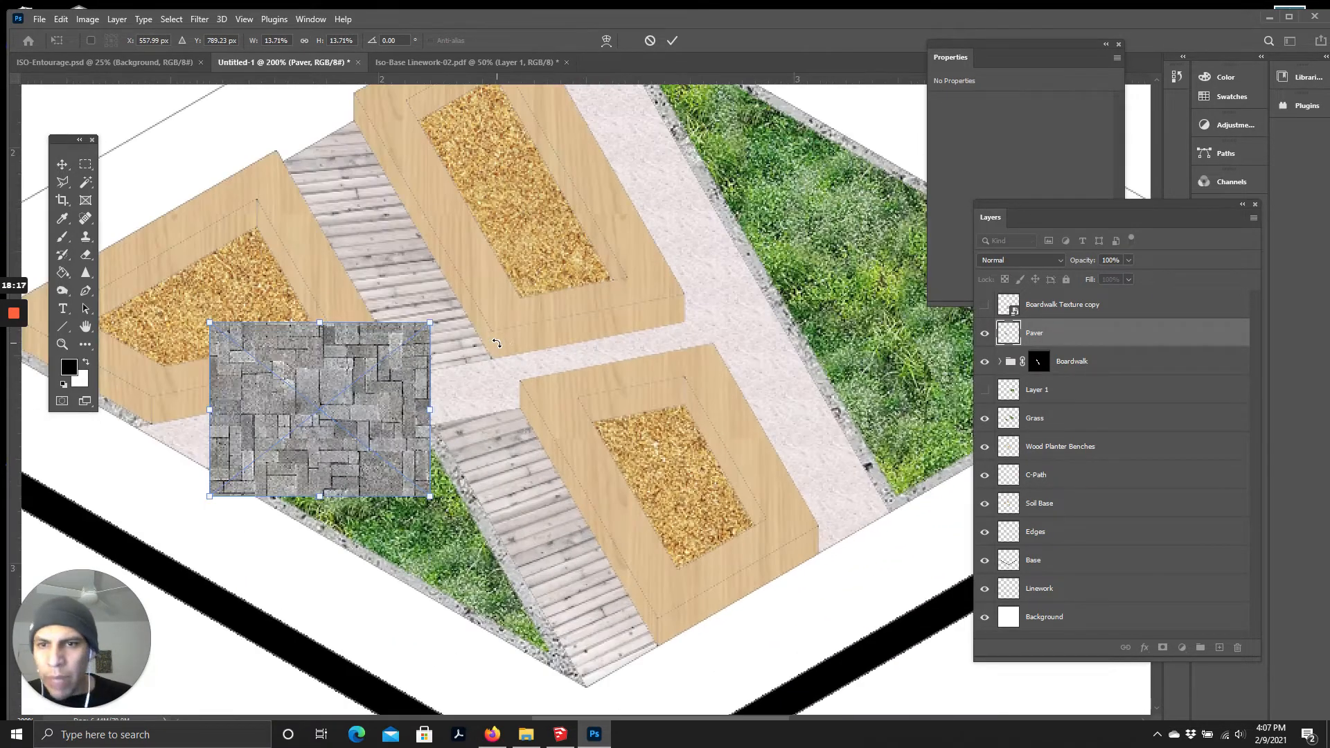
# Step: Move the scaled paver image to the front corner of the base and commit its placement
pyautogui.scroll(-2, 346, 344)
pyautogui.moveTo(339, 343); pyautogui.dragTo(643, 491)
pyautogui.scroll(-2, 621, 512)
pyautogui.scroll(-1, 612, 525)
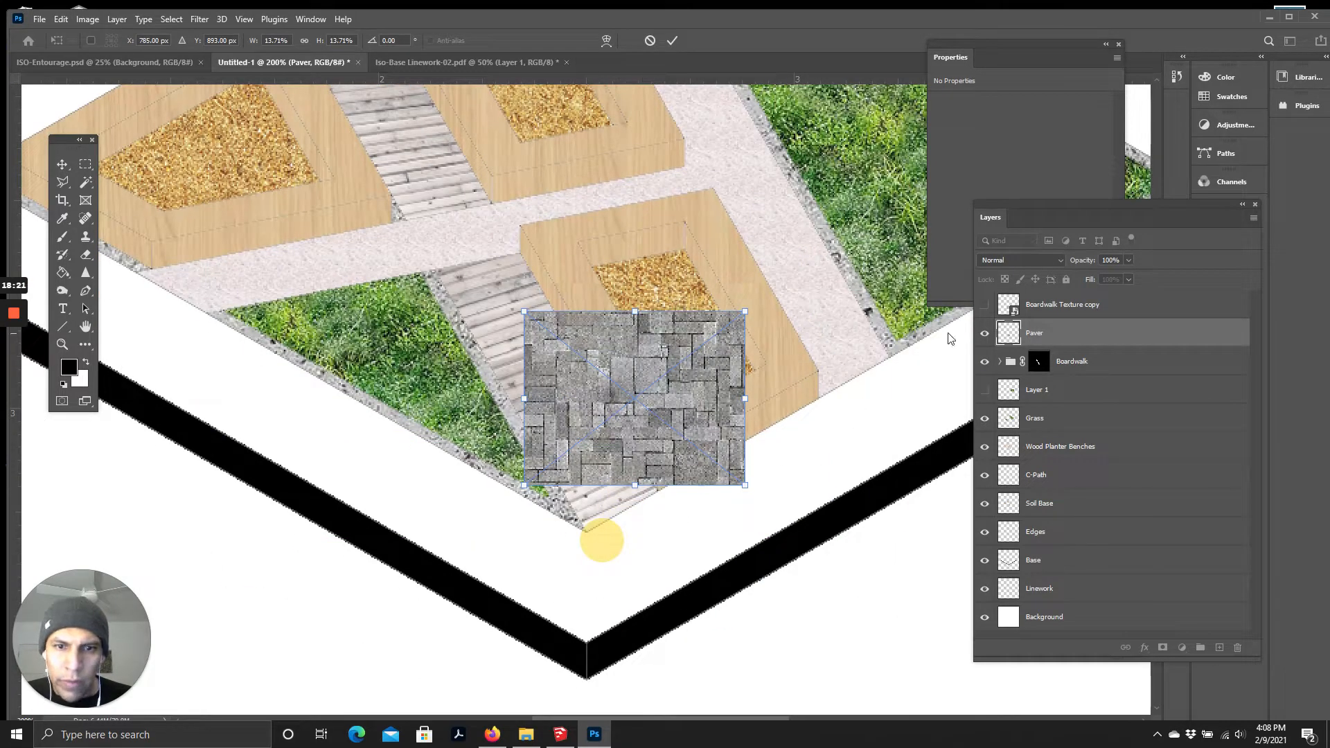
pyautogui.moveTo(628, 410); pyautogui.dragTo(617, 529)
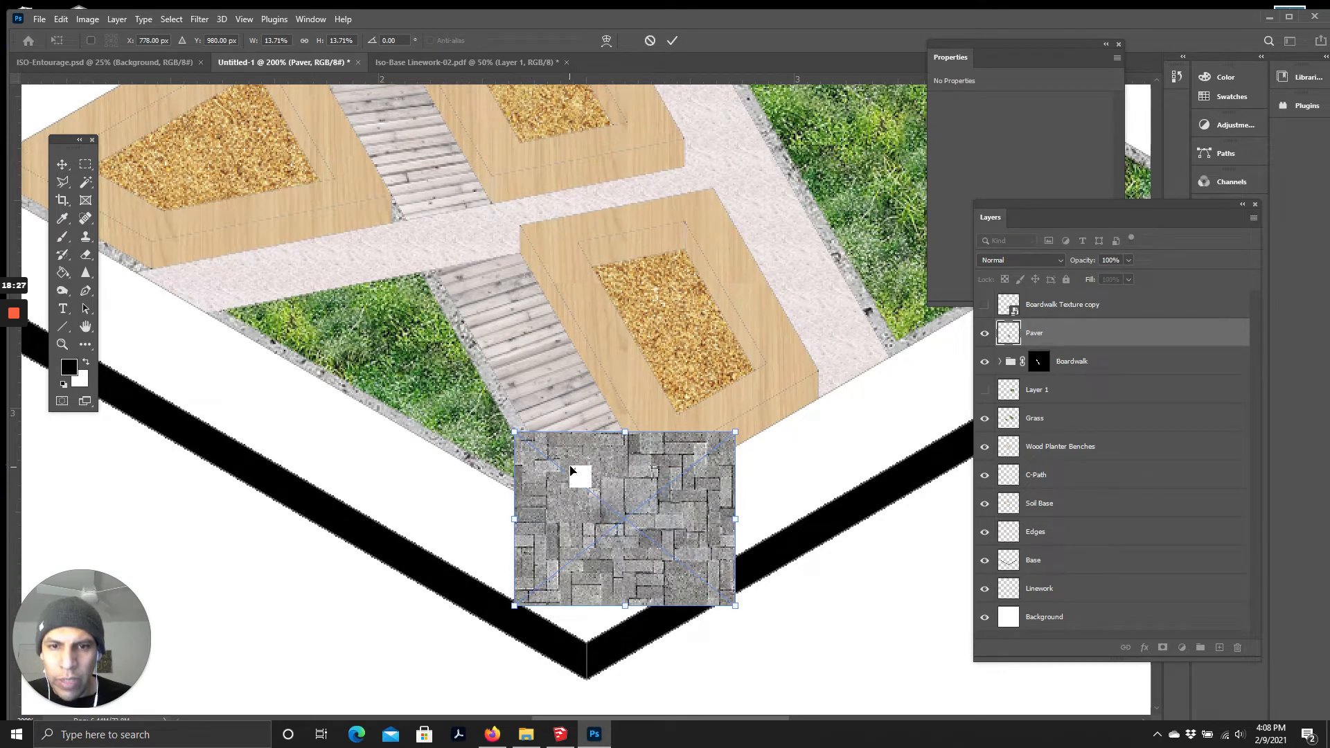
pyautogui.scroll(-5, 638, 367)
pyautogui.scroll(5, 638, 367)
pyautogui.moveTo(638, 517); pyautogui.dragTo(695, 540)
pyautogui.click(672, 41)
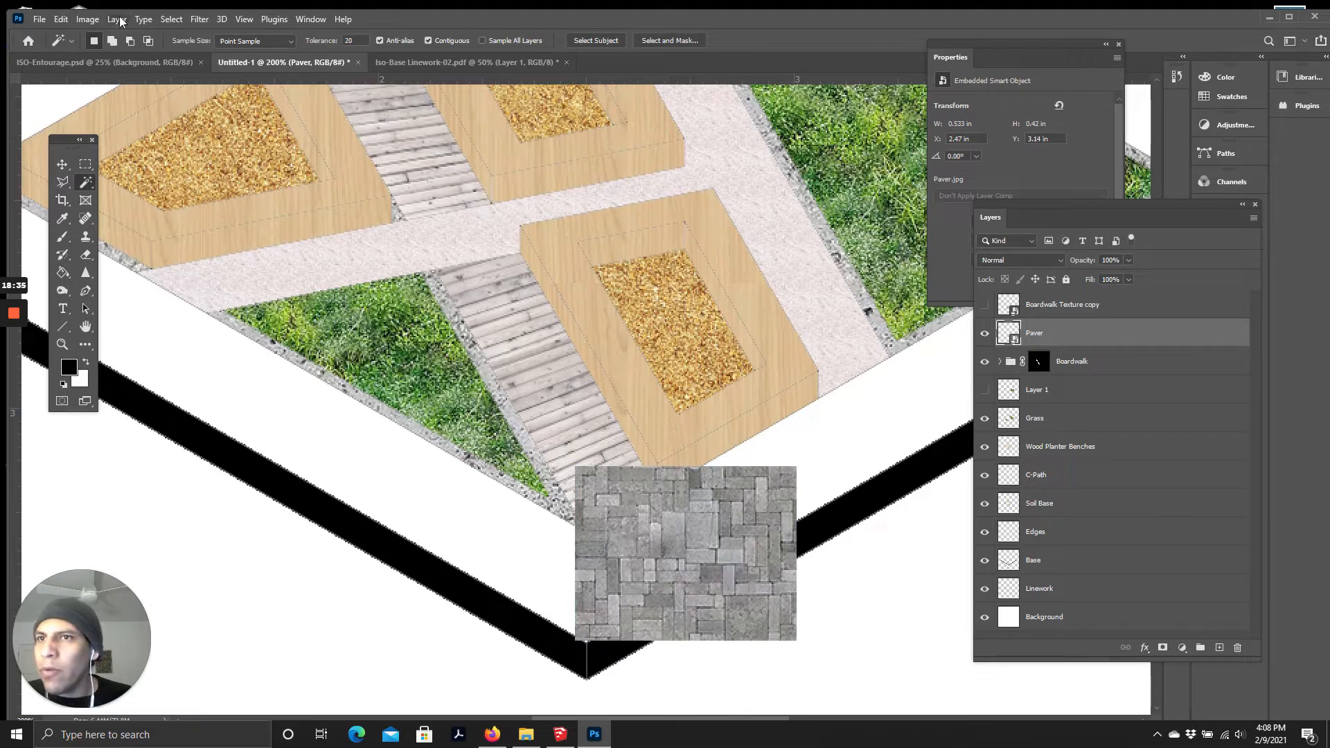
# Step: Try to distort the paver image to match the isometric edges at the base's front corner
pyautogui.click(61, 18)
pyautogui.moveTo(167, 340)
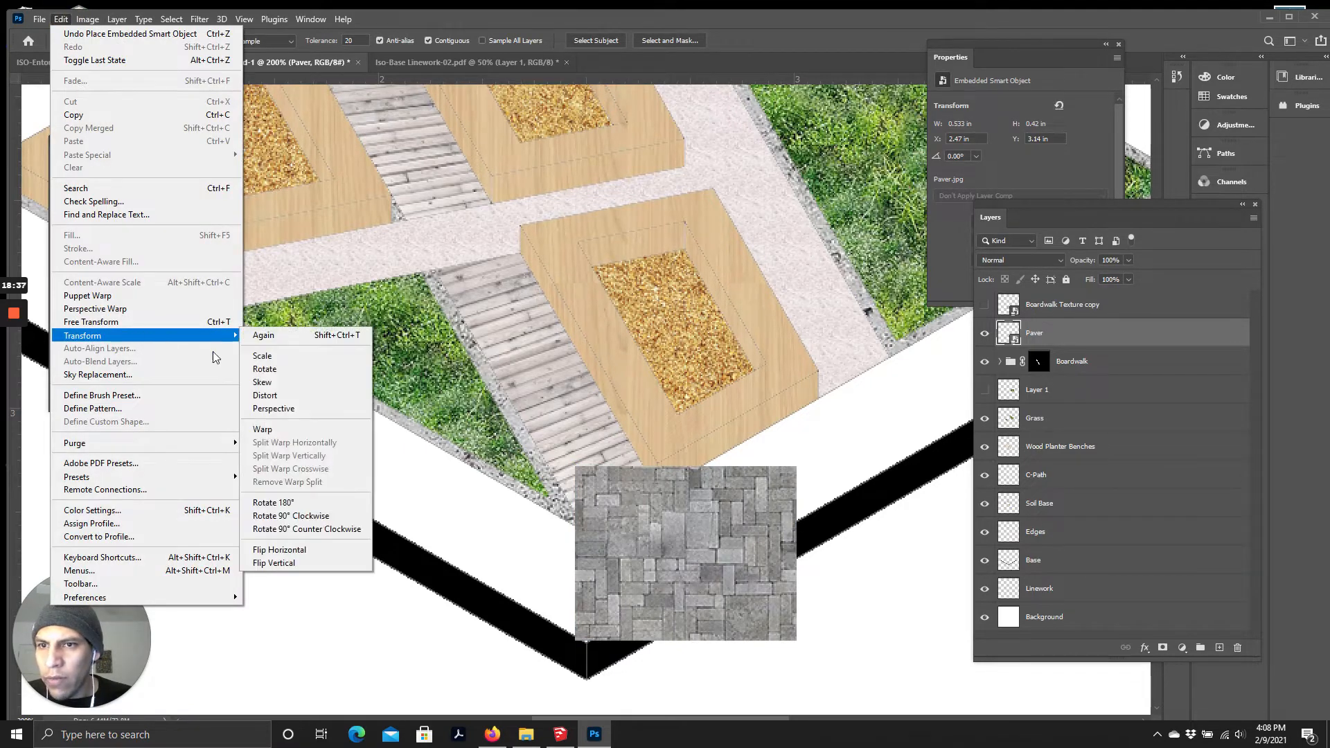
pyautogui.click(265, 395)
pyautogui.moveTo(796, 469); pyautogui.dragTo(817, 506)
pyautogui.moveTo(576, 469); pyautogui.dragTo(529, 560)
pyautogui.moveTo(816, 511); pyautogui.dragTo(713, 467)
pyautogui.moveTo(797, 638); pyautogui.dragTo(779, 522)
pyautogui.moveTo(577, 640); pyautogui.dragTo(588, 639)
pyautogui.moveTo(527, 559); pyautogui.dragTo(528, 563)
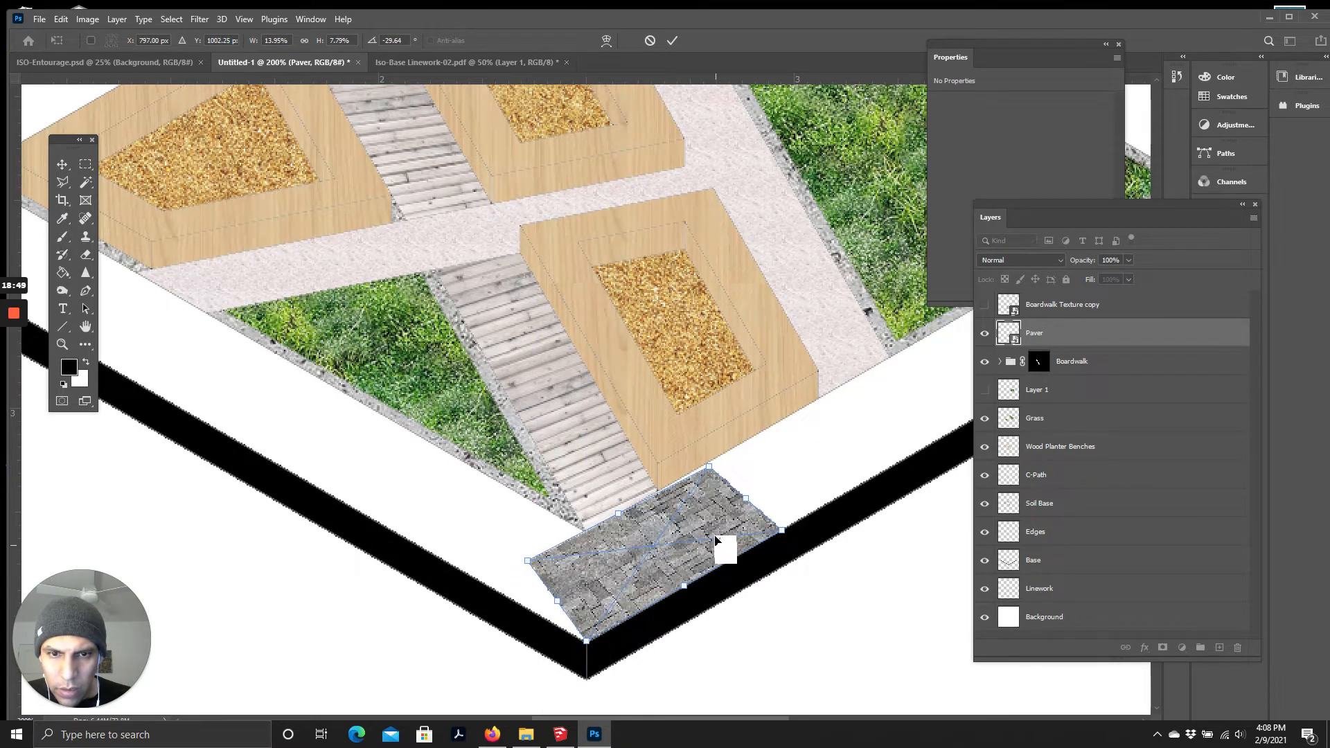
pyautogui.click(674, 41)
# Step: Inspect the distorted paver texture up close and undo its distortion
pyautogui.scroll(-2, 686, 534)
pyautogui.scroll(1, 686, 533)
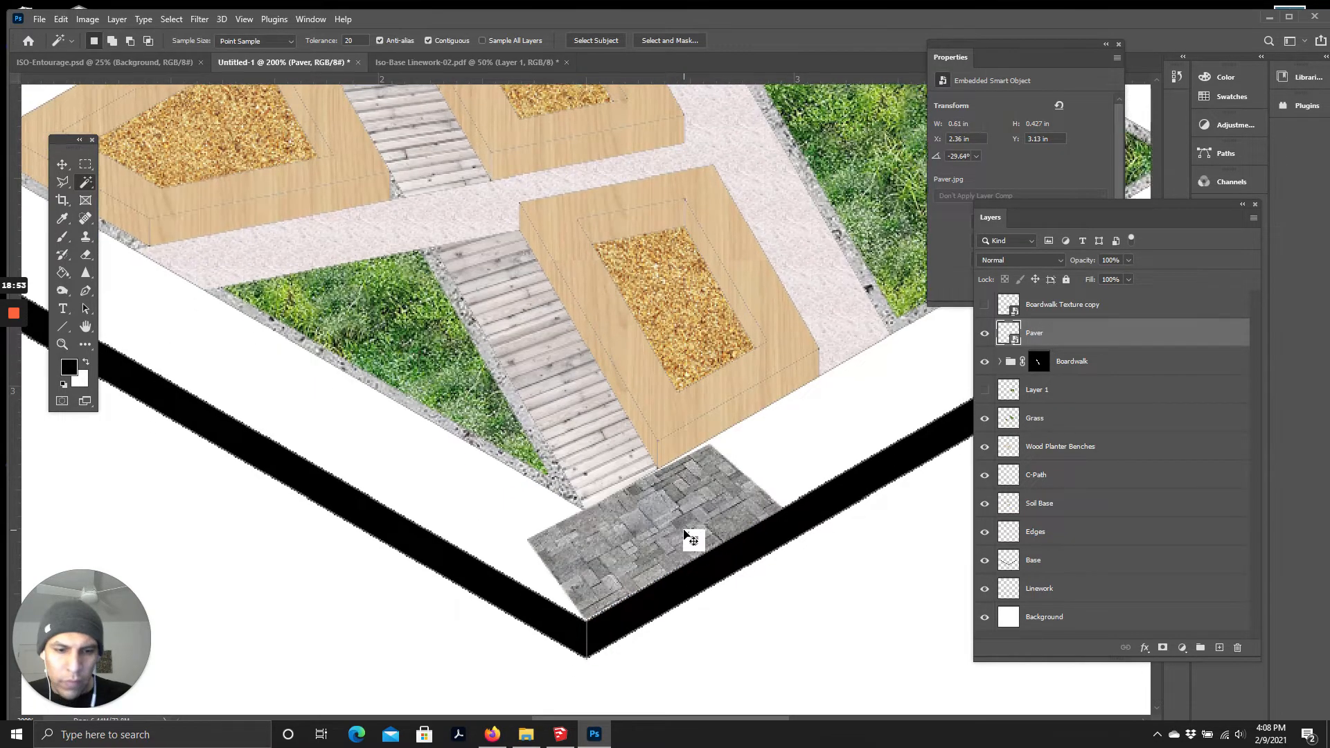
pyautogui.hotkey('ctrl', '+')
pyautogui.scroll(-3, 738, 449)
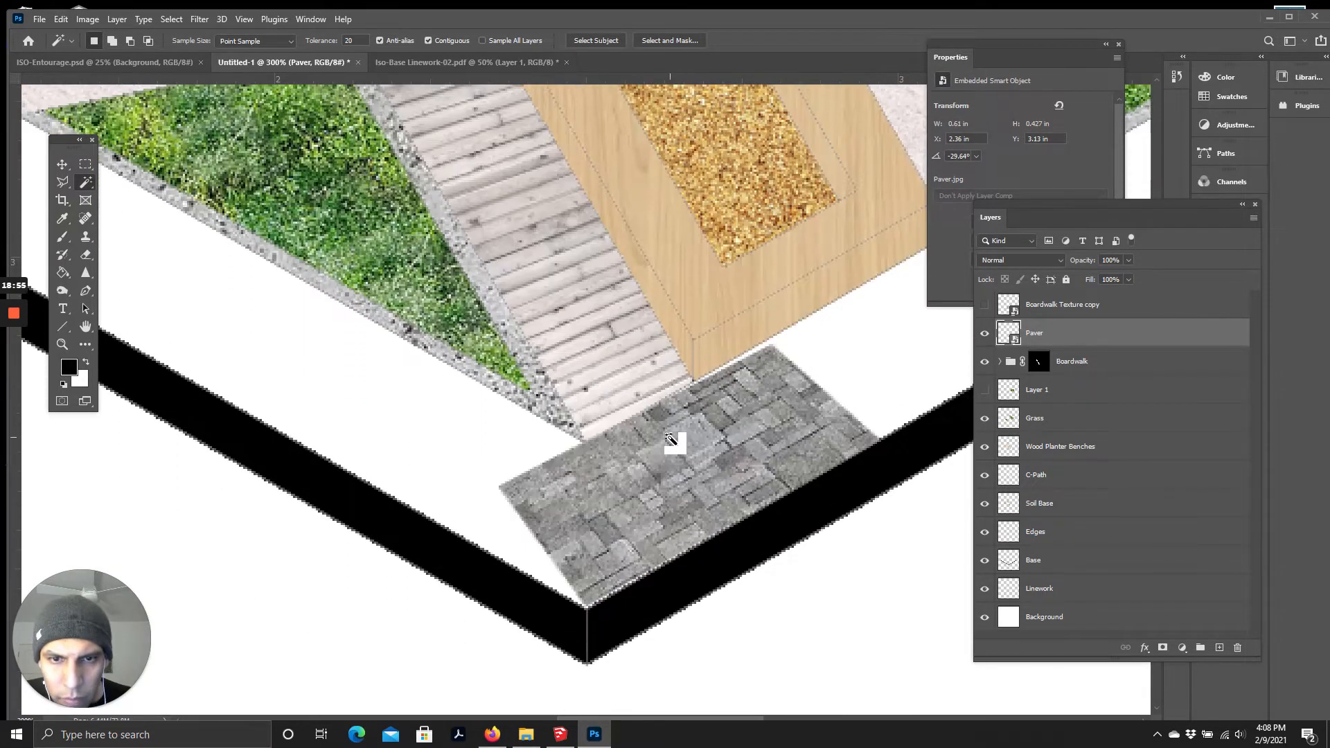
pyautogui.hotkey('ctrl', 'z')
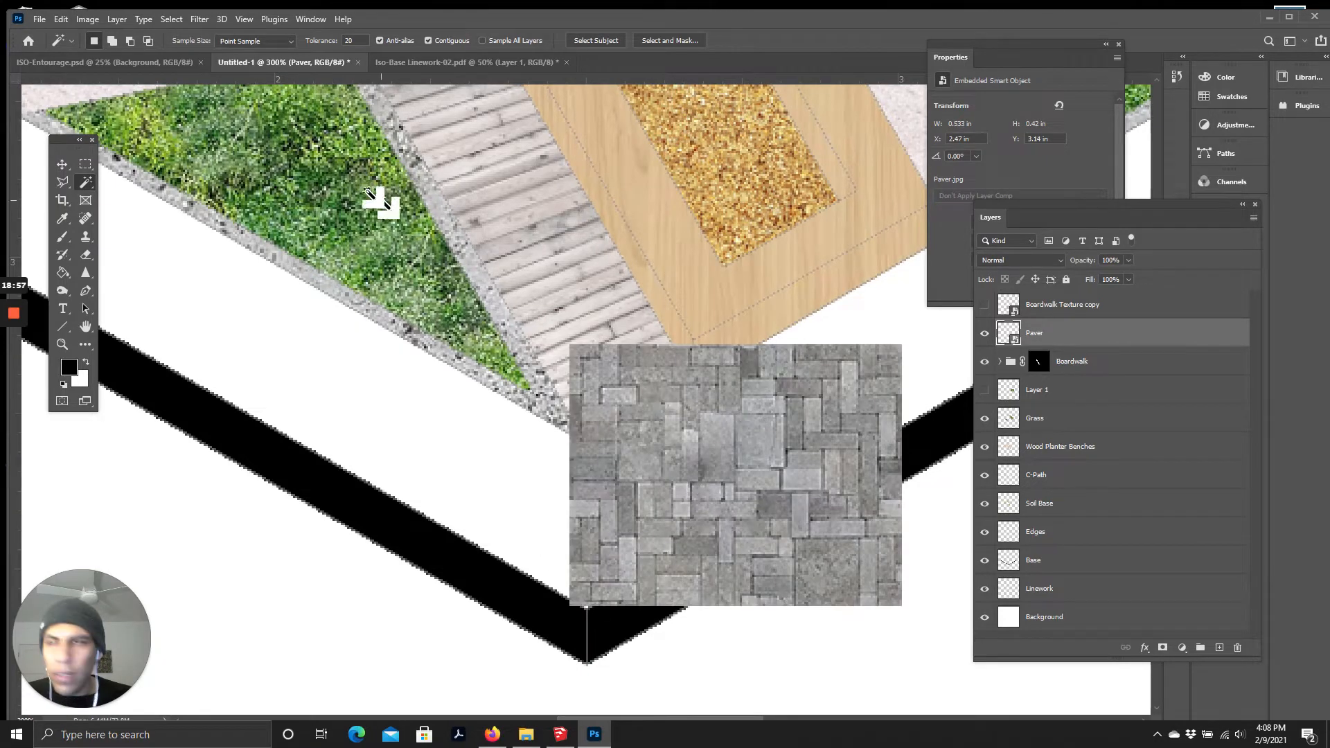
# Step: Distort the paver image again, fitting its corners between the boardwalk end and the base's front edge at about -31.15°
pyautogui.click(61, 19)
pyautogui.moveTo(107, 338)
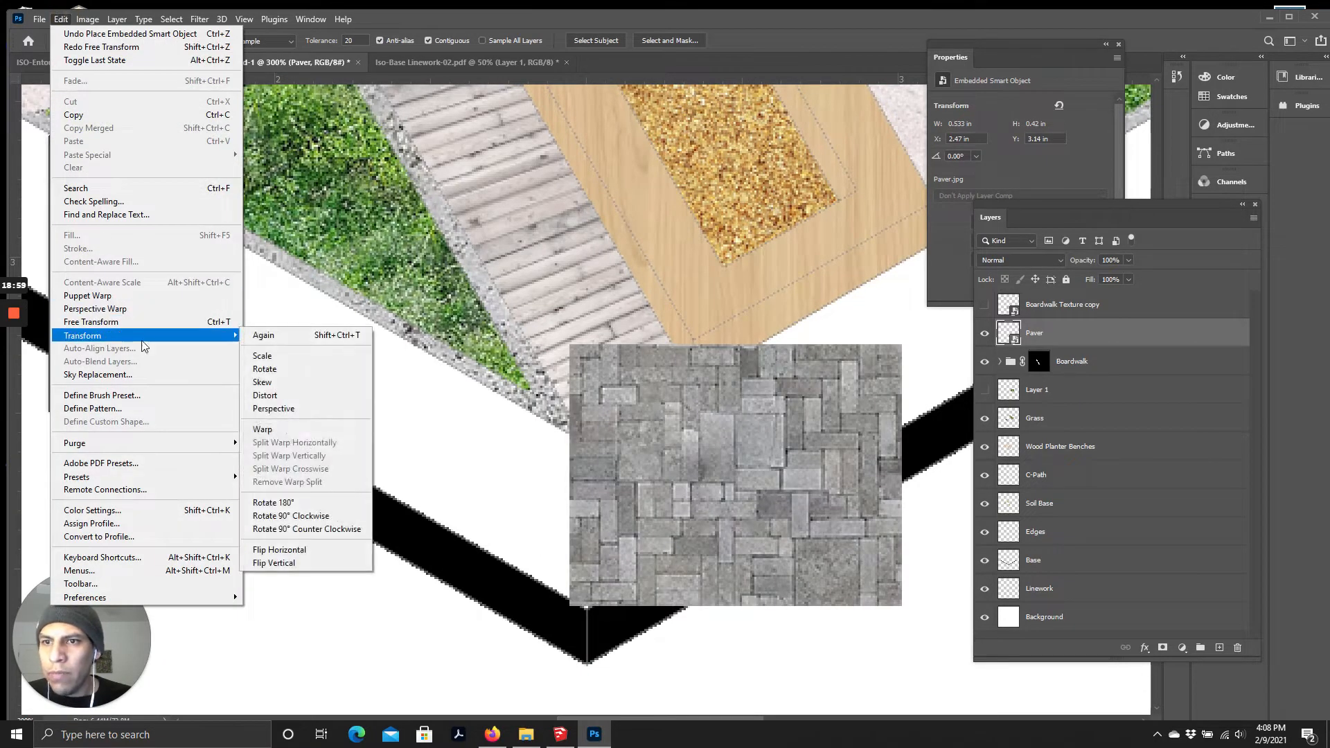
pyautogui.click(286, 410)
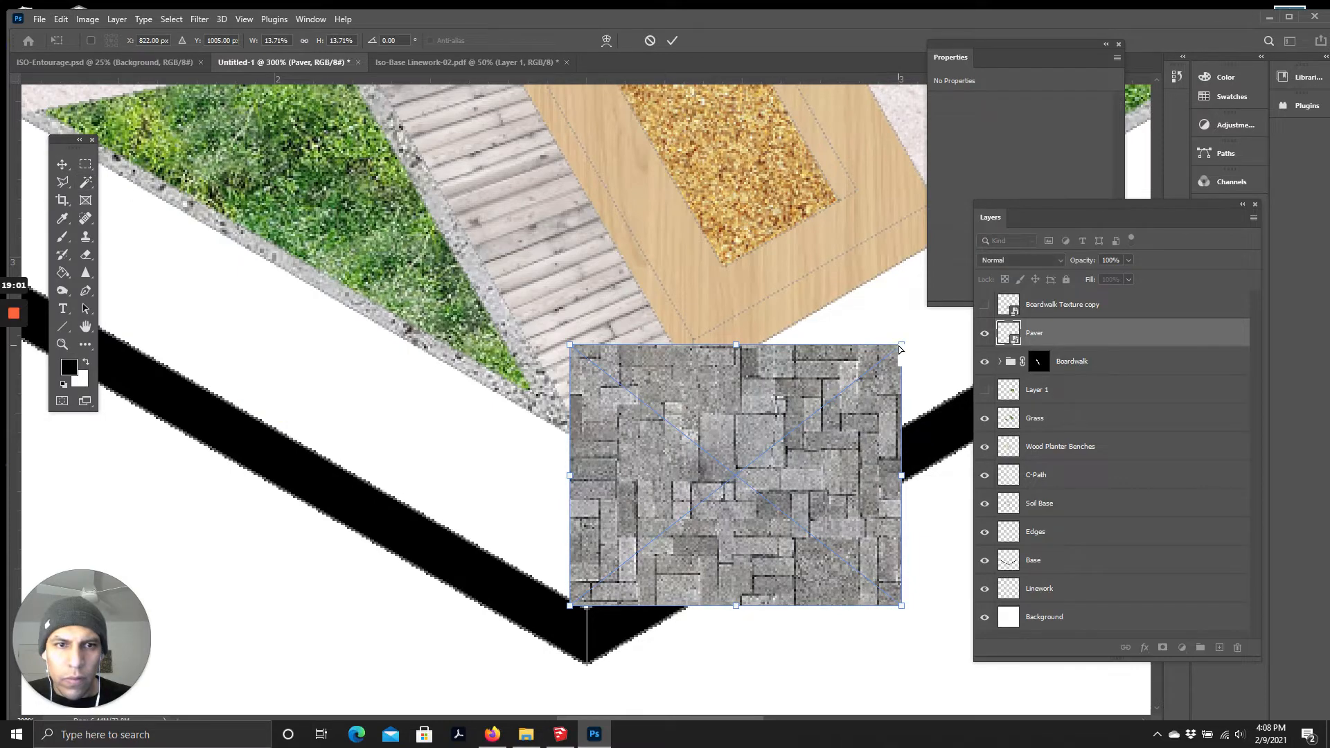
pyautogui.moveTo(901, 345); pyautogui.dragTo(794, 302)
pyautogui.moveTo(570, 344); pyautogui.dragTo(536, 401)
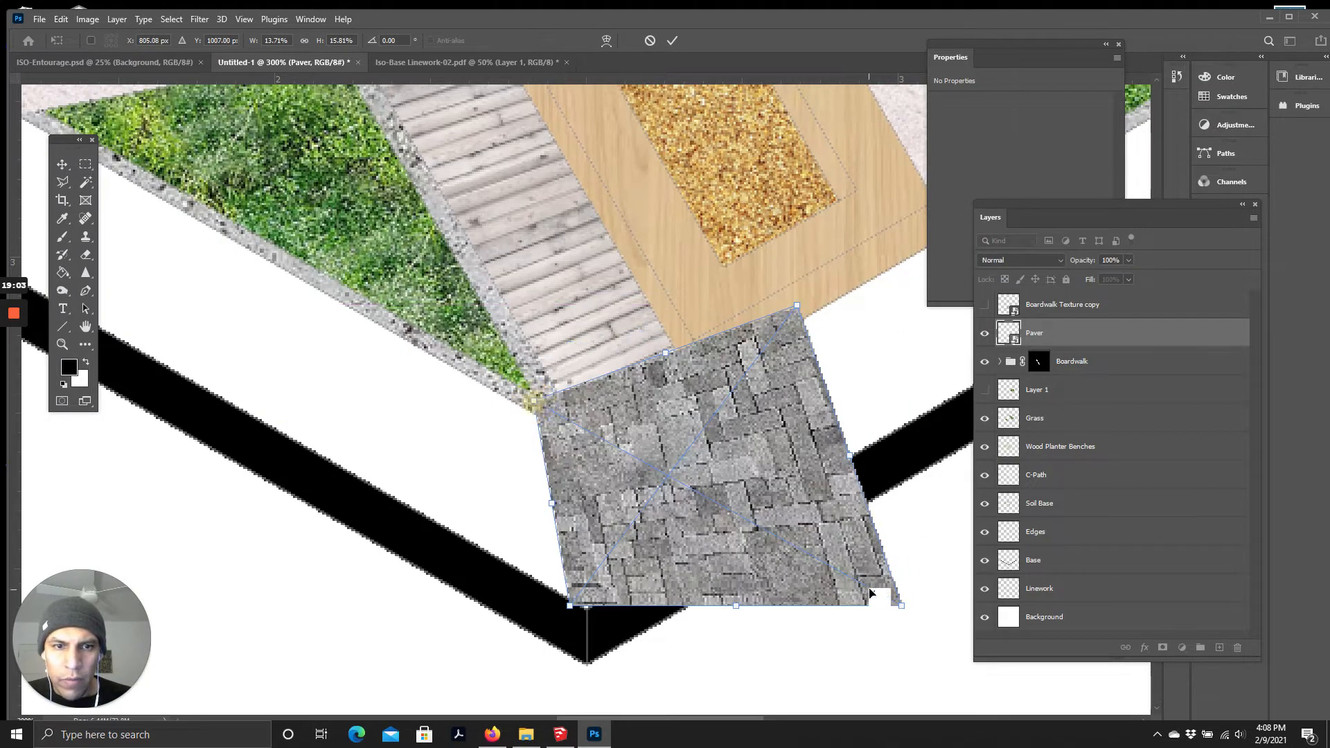
pyautogui.moveTo(905, 607); pyautogui.dragTo(859, 460)
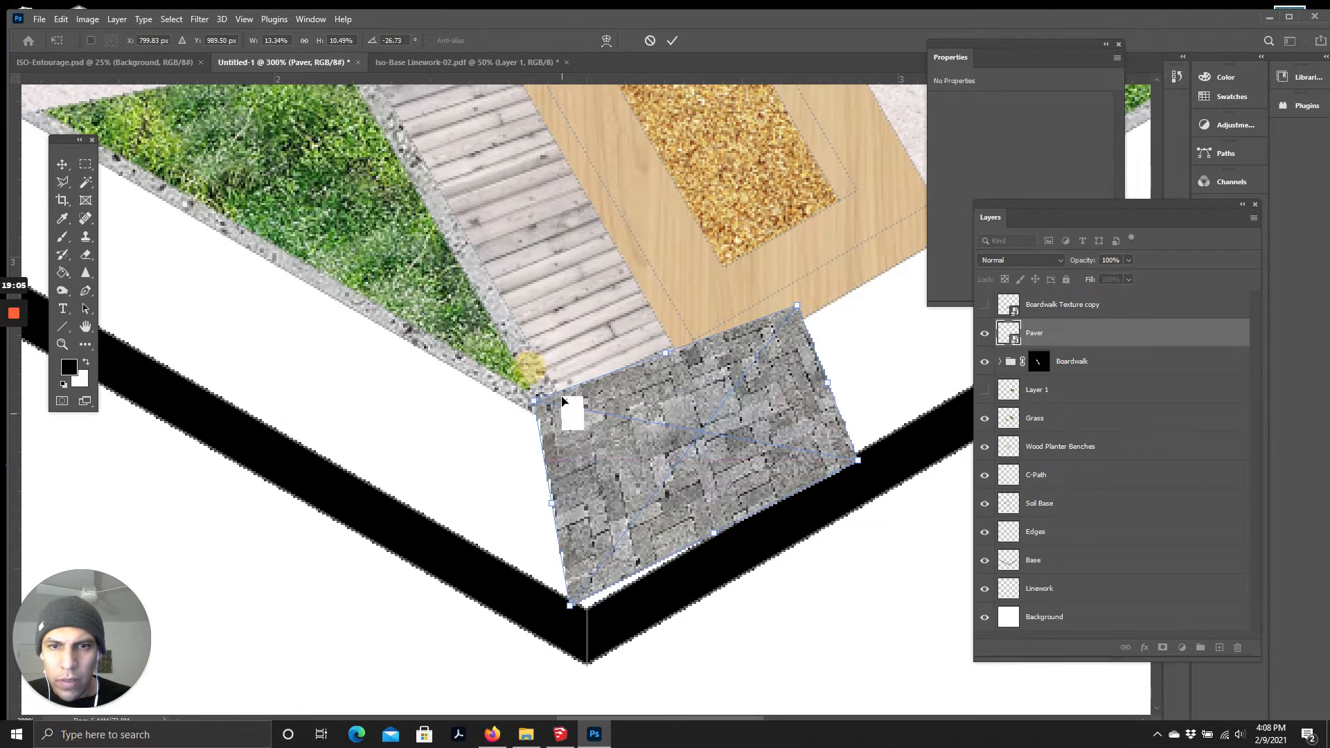
pyautogui.moveTo(579, 604); pyautogui.dragTo(609, 617)
pyautogui.moveTo(537, 402); pyautogui.dragTo(521, 473)
pyautogui.moveTo(797, 305); pyautogui.dragTo(765, 346)
pyautogui.moveTo(664, 480); pyautogui.dragTo(669, 473)
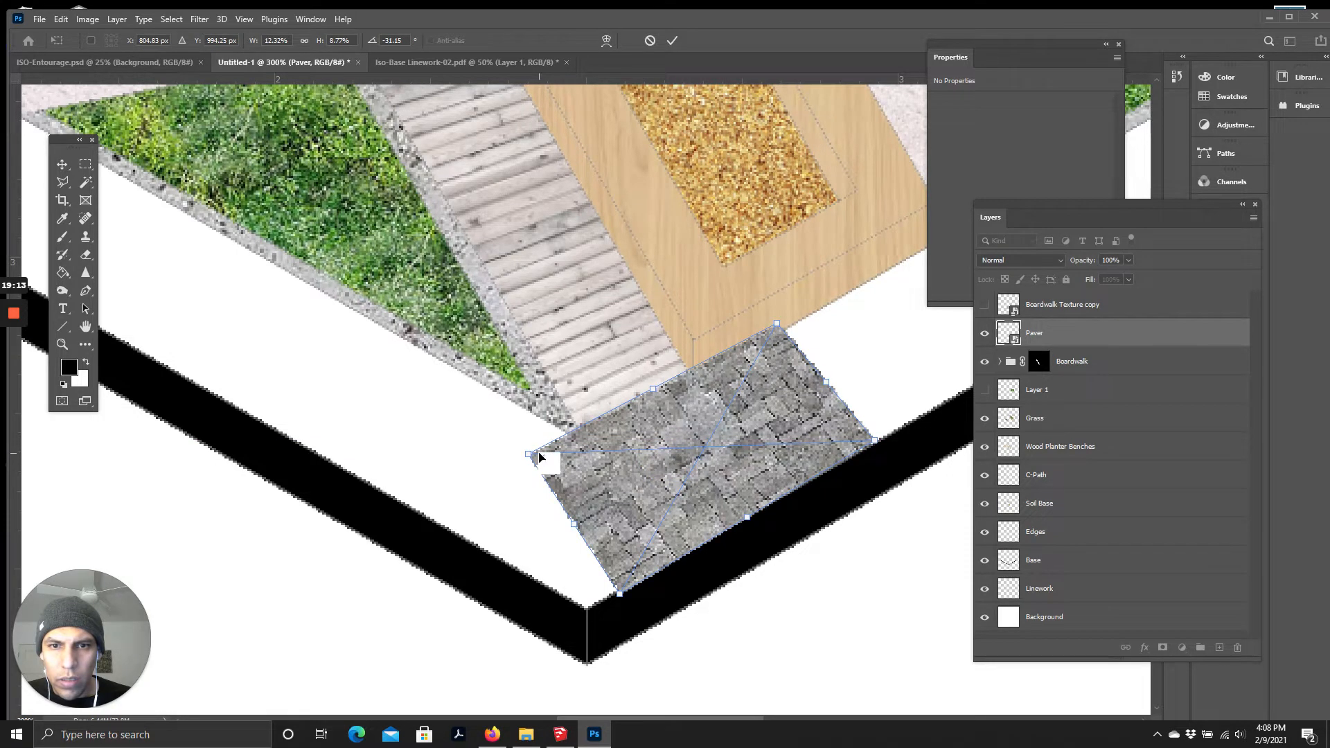
pyautogui.click(670, 38)
pyautogui.press('w')
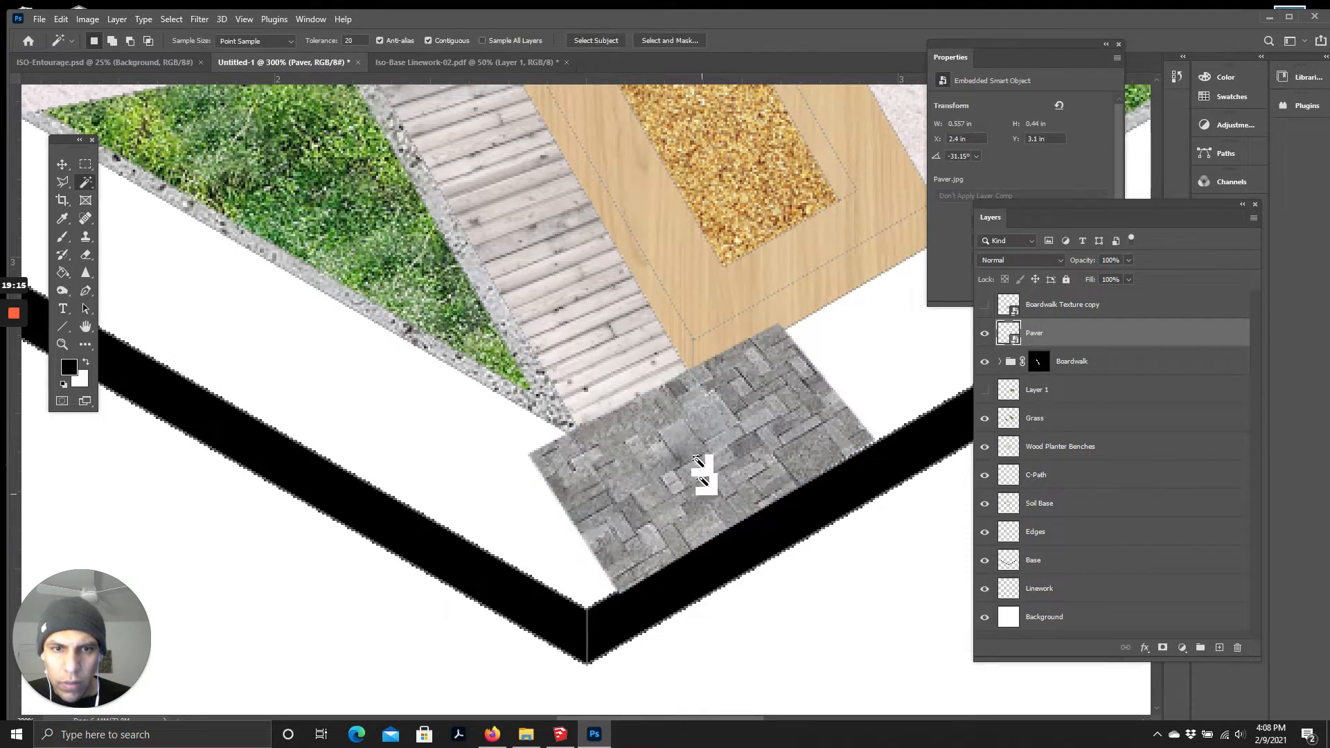
# Step: Select a rectangular area inside the distorted paver texture and define it as a pattern named P-2
pyautogui.scroll(-3, 668, 451)
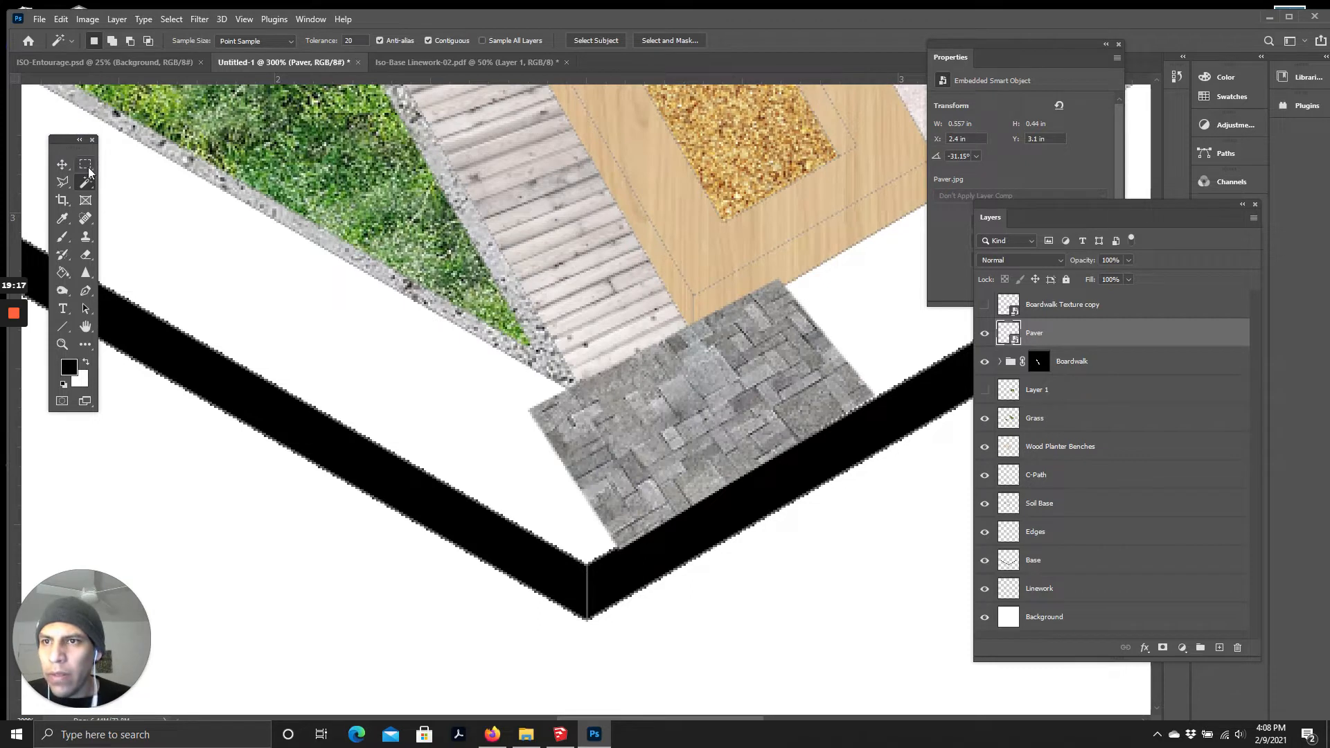
pyautogui.click(88, 167)
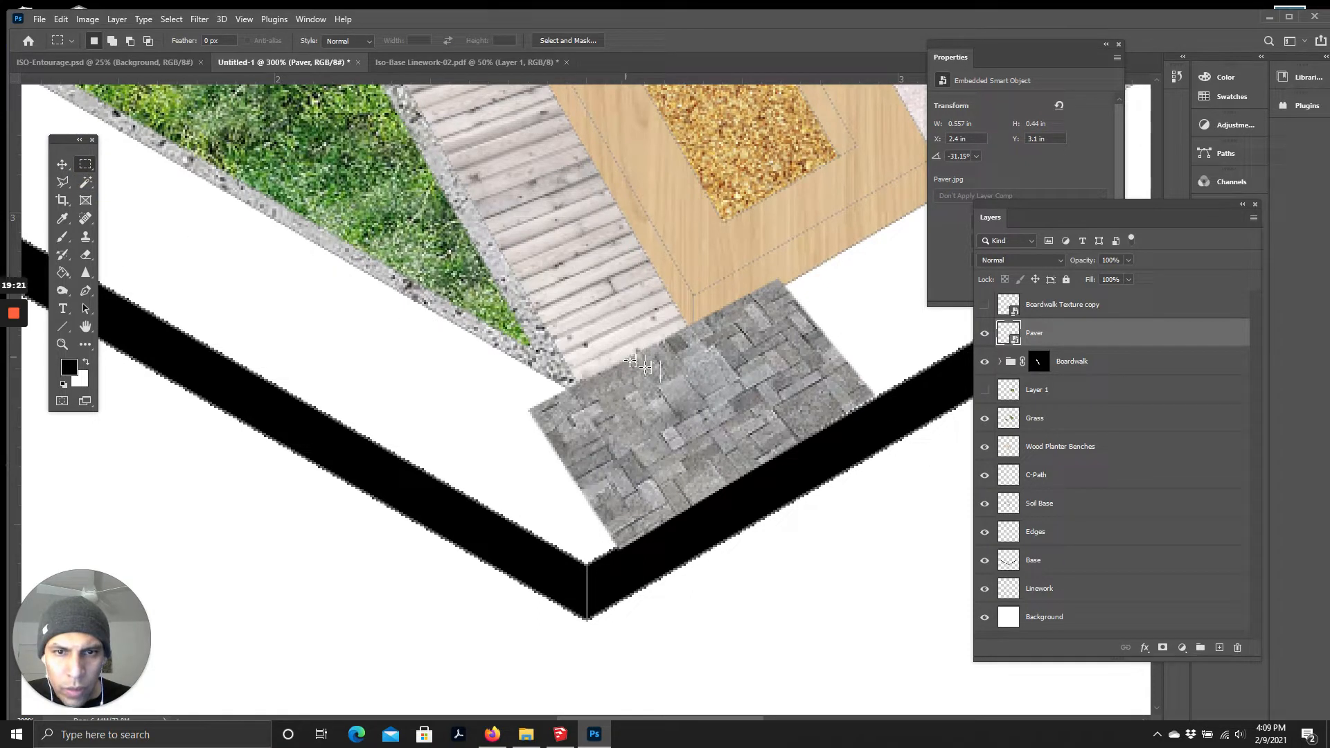
pyautogui.moveTo(655, 347); pyautogui.dragTo(810, 455)
pyautogui.moveTo(718, 416); pyautogui.dragTo(753, 365)
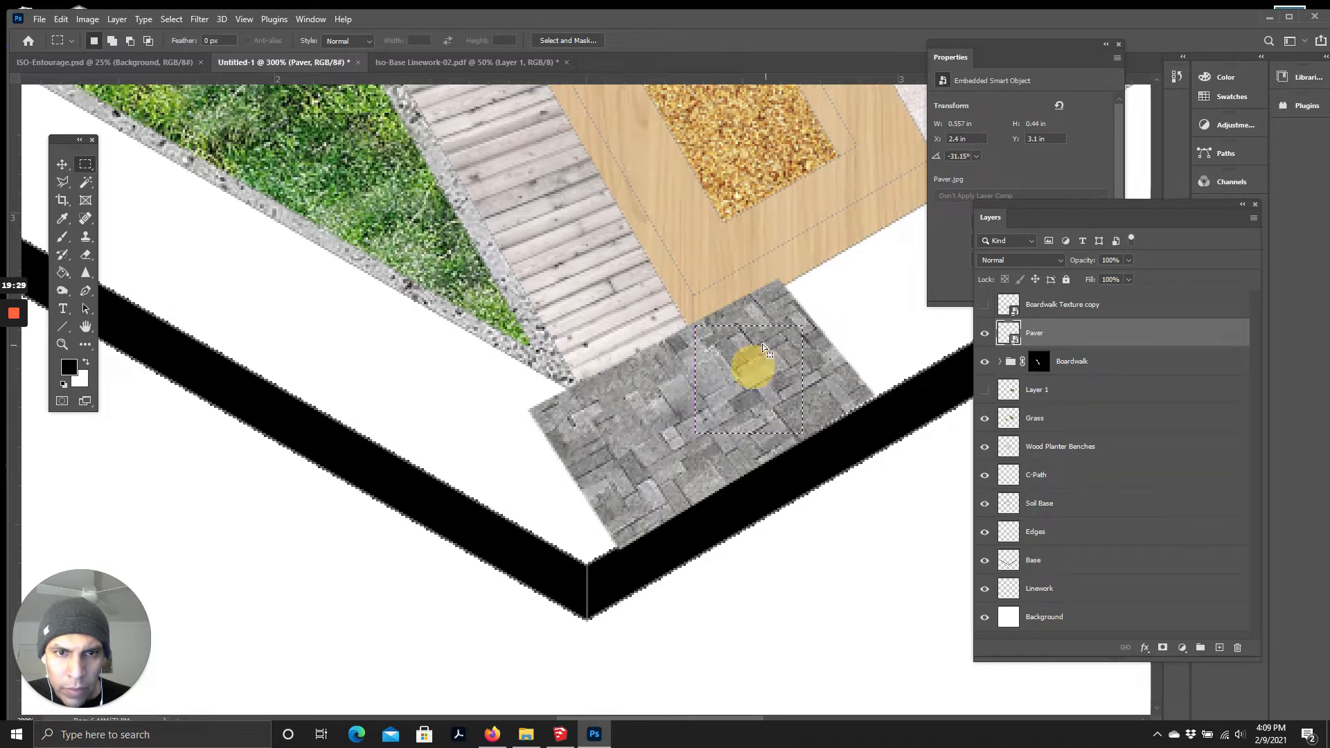
pyautogui.click(60, 21)
pyautogui.click(111, 405)
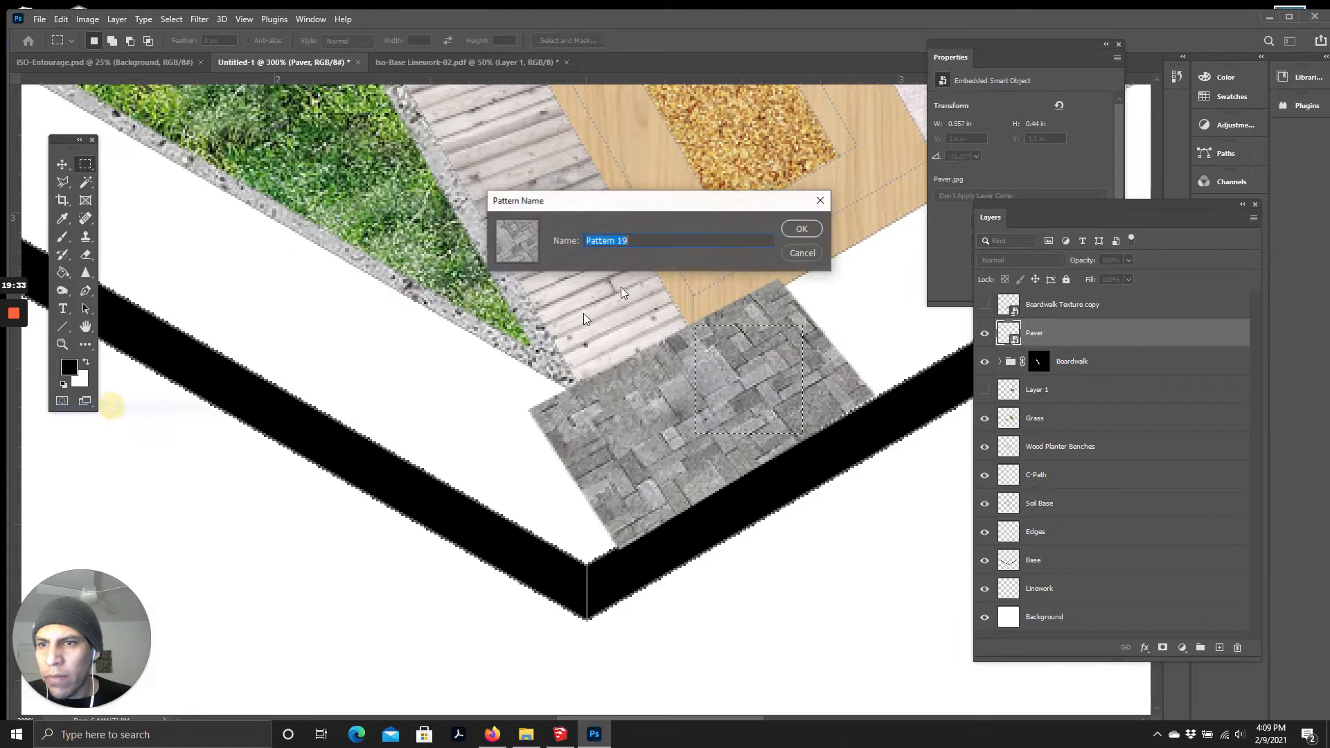
pyautogui.write('C')
pyautogui.press('BackSpace')
pyautogui.write('P-2')
pyautogui.click(802, 229)
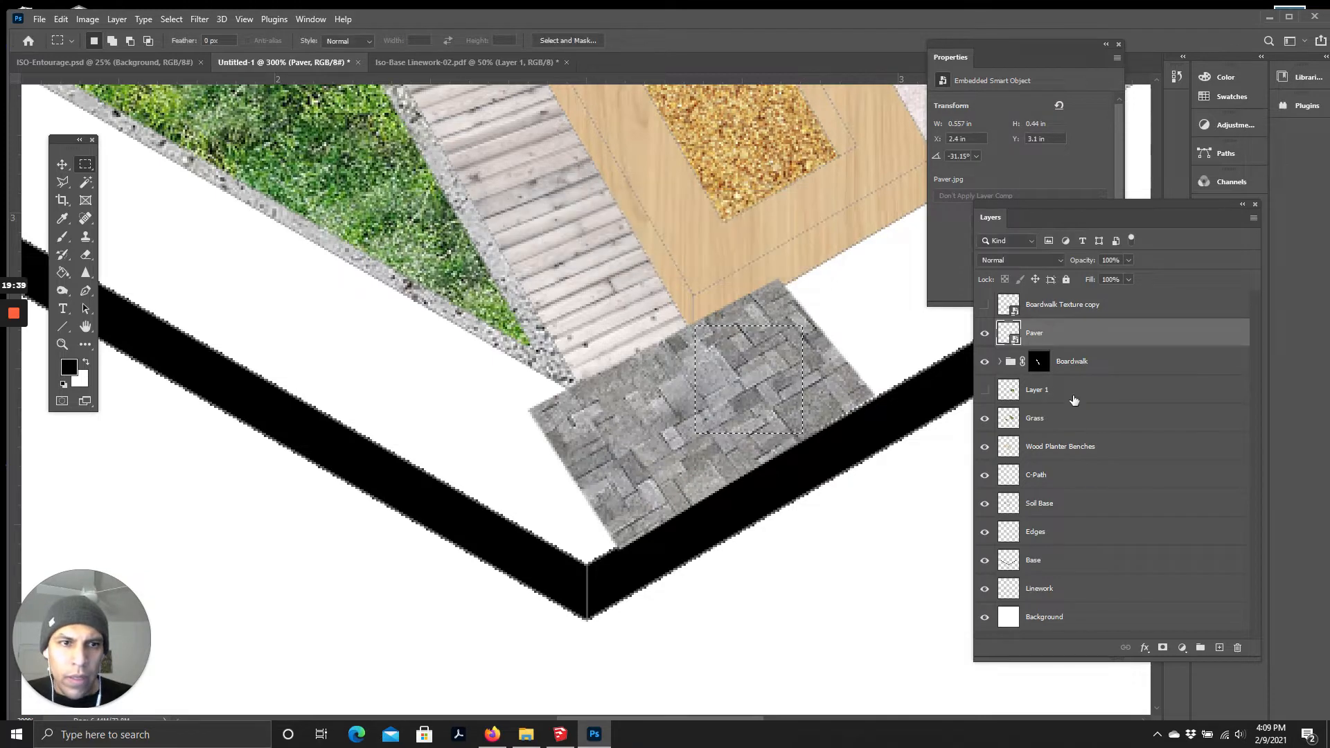
# Step: Hide the Paver layer and select the empty border area around the site on the Linework layer with the Magic Wand
pyautogui.click(983, 335)
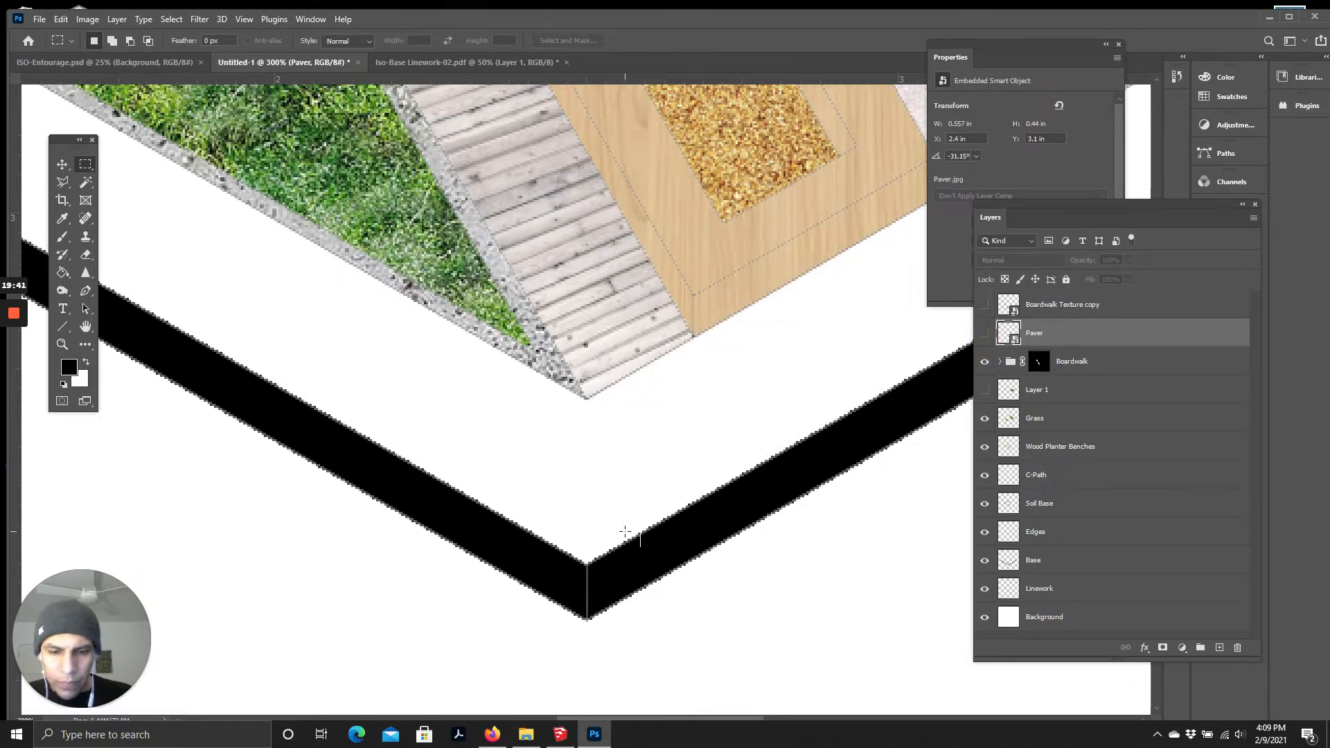
pyautogui.hotkey('ctrl', '0')
pyautogui.hotkey('ctrl', '1')
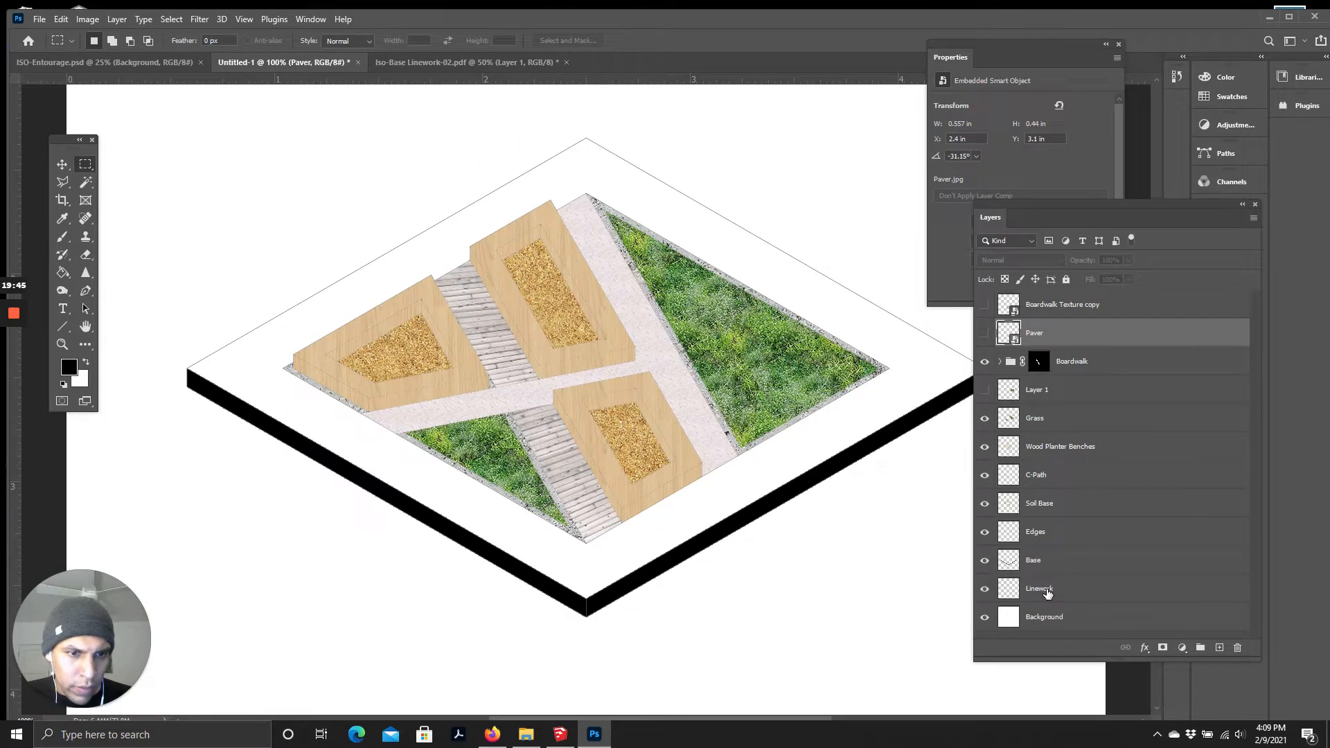
pyautogui.click(1047, 591)
pyautogui.click(86, 183)
pyautogui.click(246, 350)
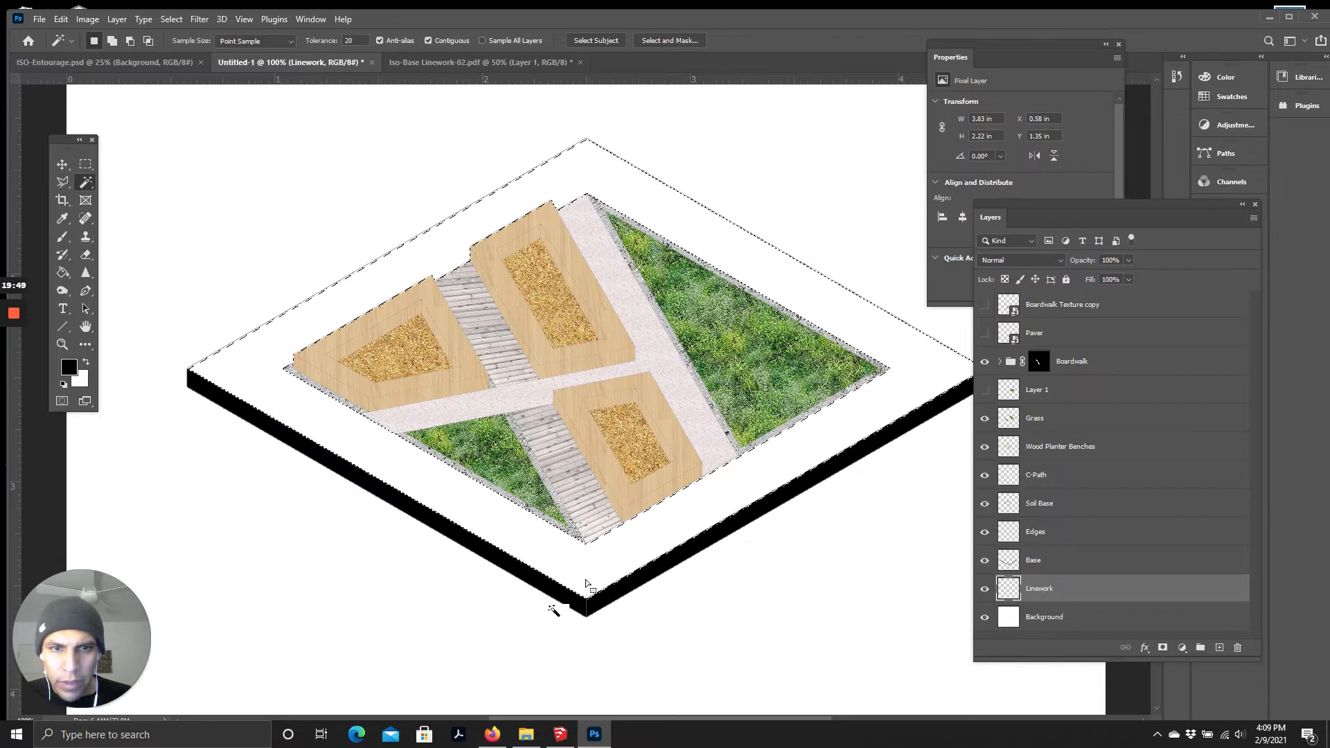
# Step: Add a new layer named Pavers directly above the Linework layer for the Paint Bucket fill
pyautogui.click(68, 273)
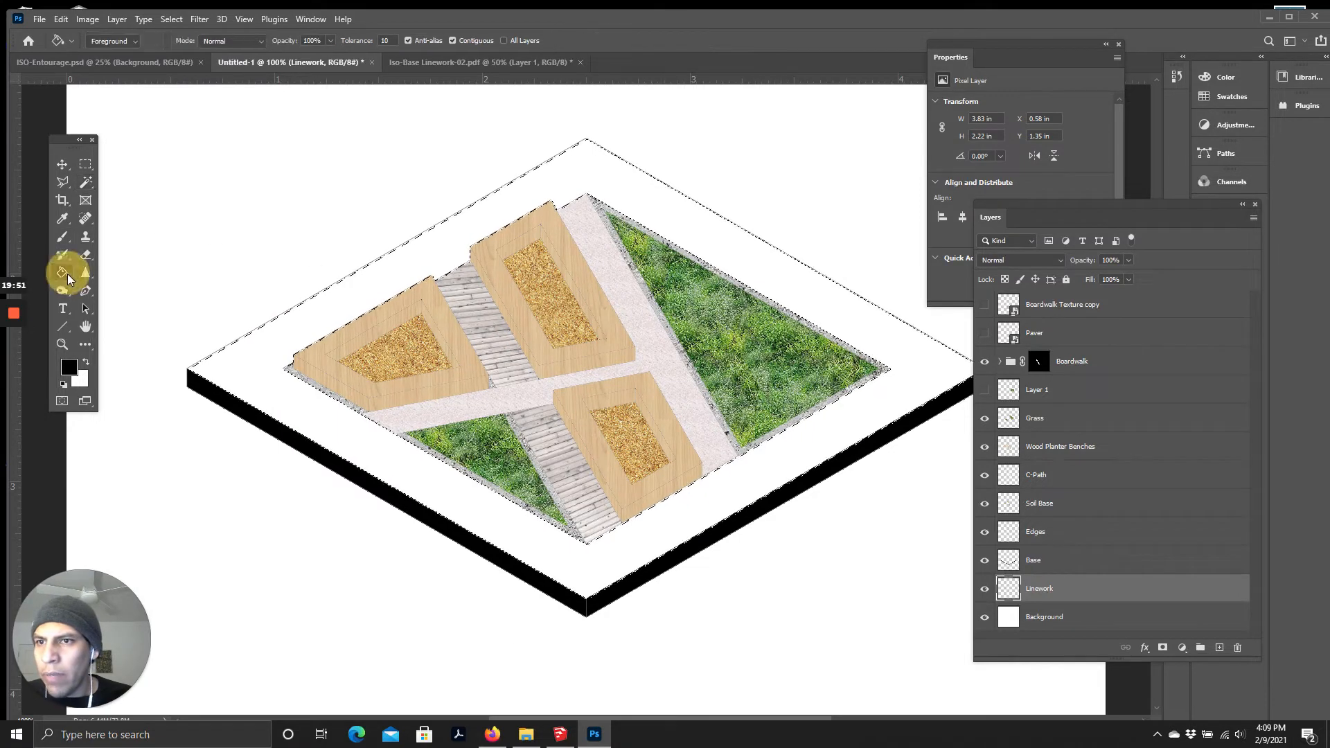
pyautogui.click(1219, 647)
pyautogui.doubleClick(1040, 589)
pyautogui.write('Pavers')
pyautogui.press('Return')
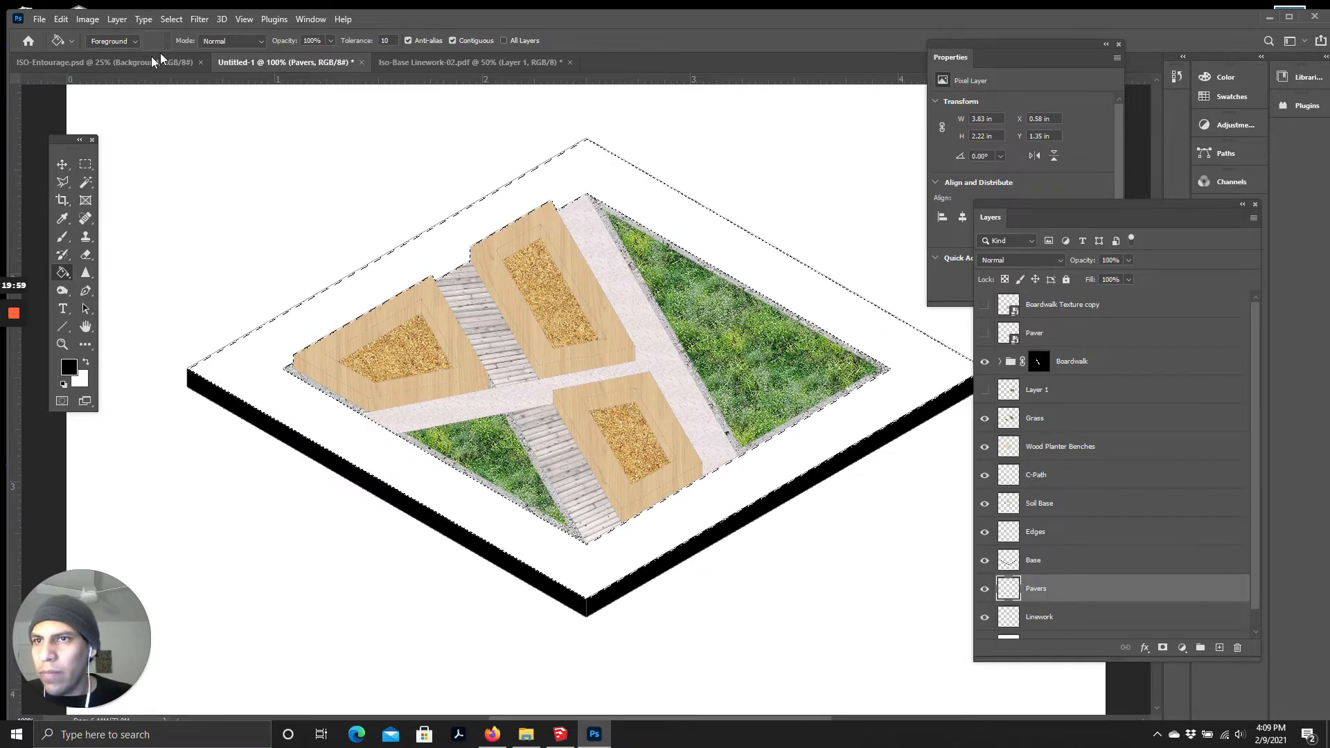
# Step: Fill the selected border on the Pavers layer with the newly defined paver pattern using the Paint Bucket, and deselect
pyautogui.click(113, 41)
pyautogui.click(102, 63)
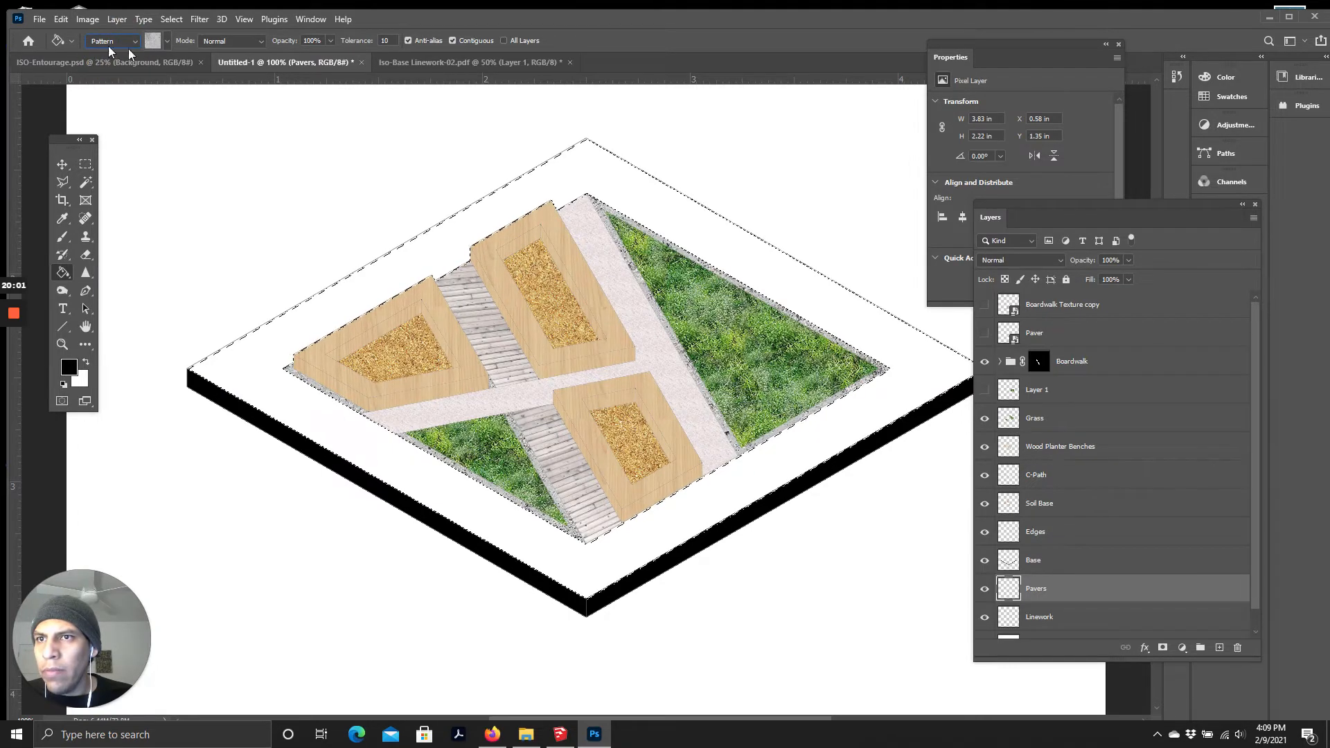
pyautogui.click(154, 41)
pyautogui.scroll(-1, 158, 104)
pyautogui.click(85, 137)
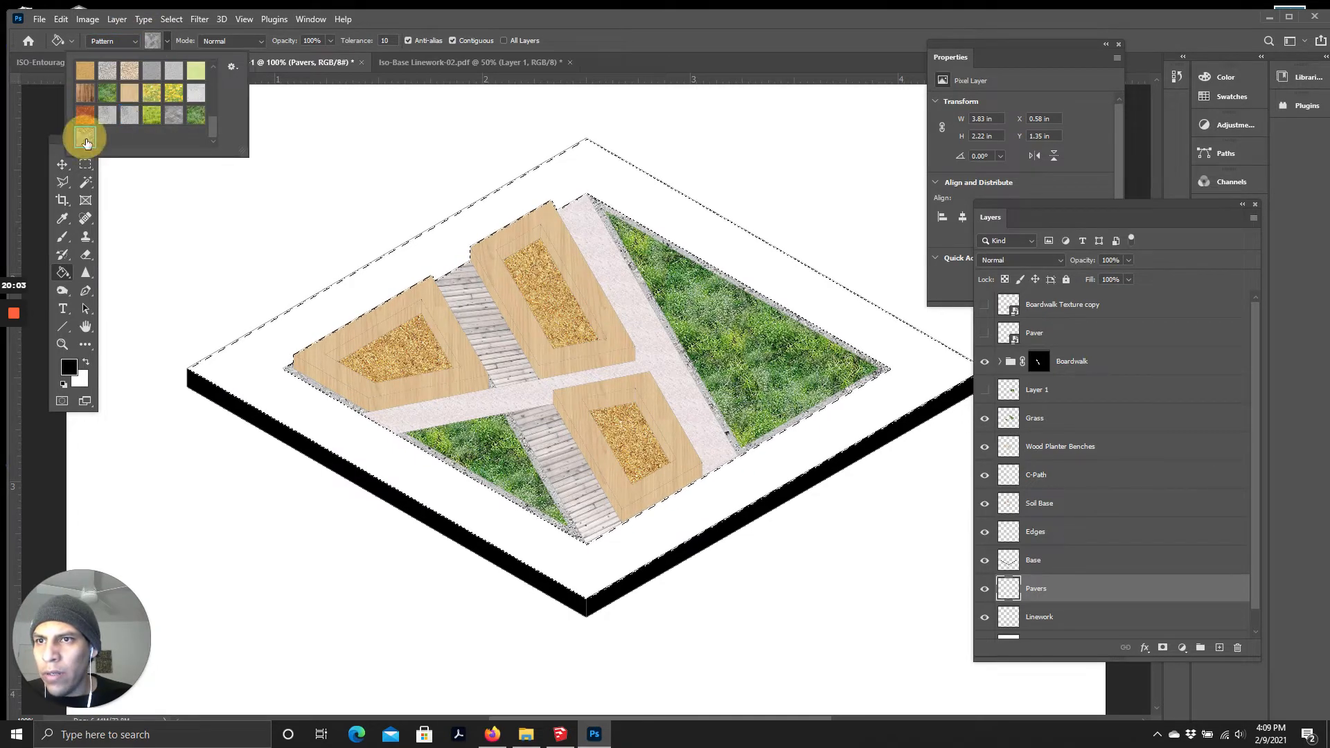
pyautogui.scroll(-1, 555, 475)
pyautogui.click(655, 528)
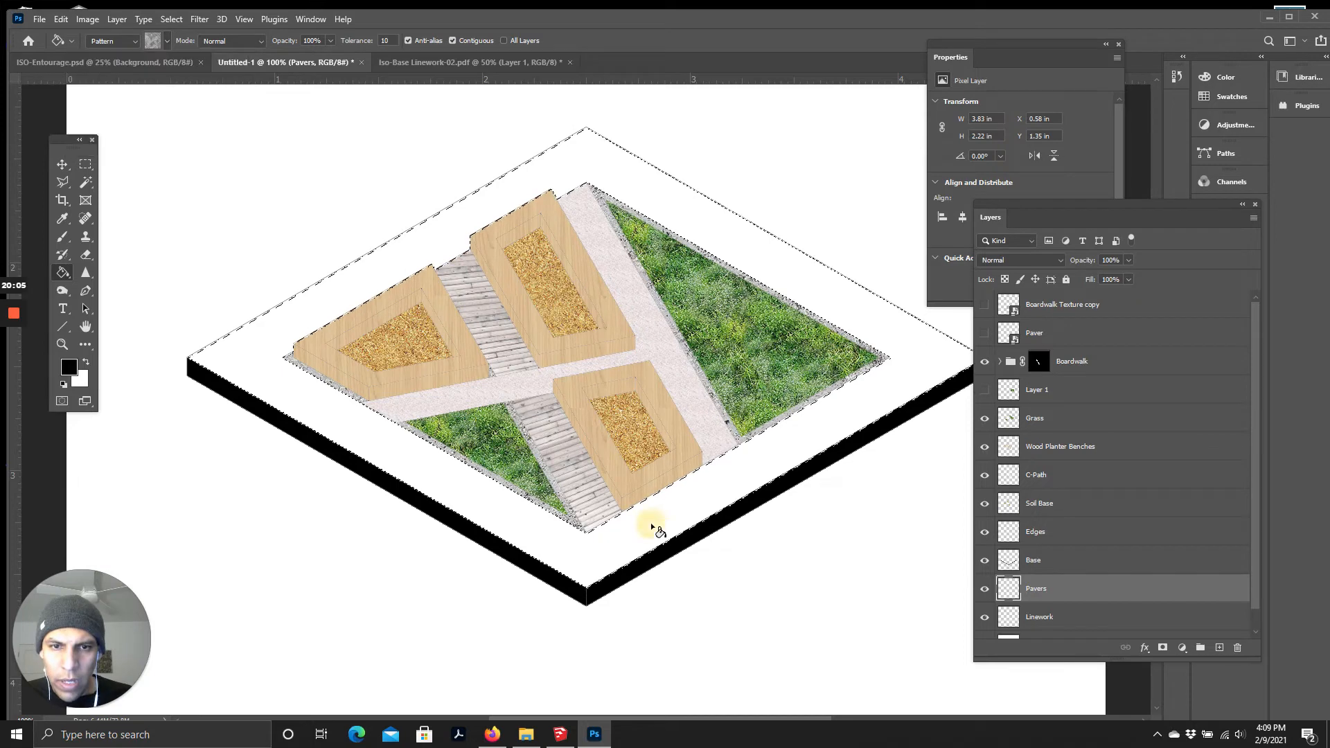
pyautogui.click(655, 528)
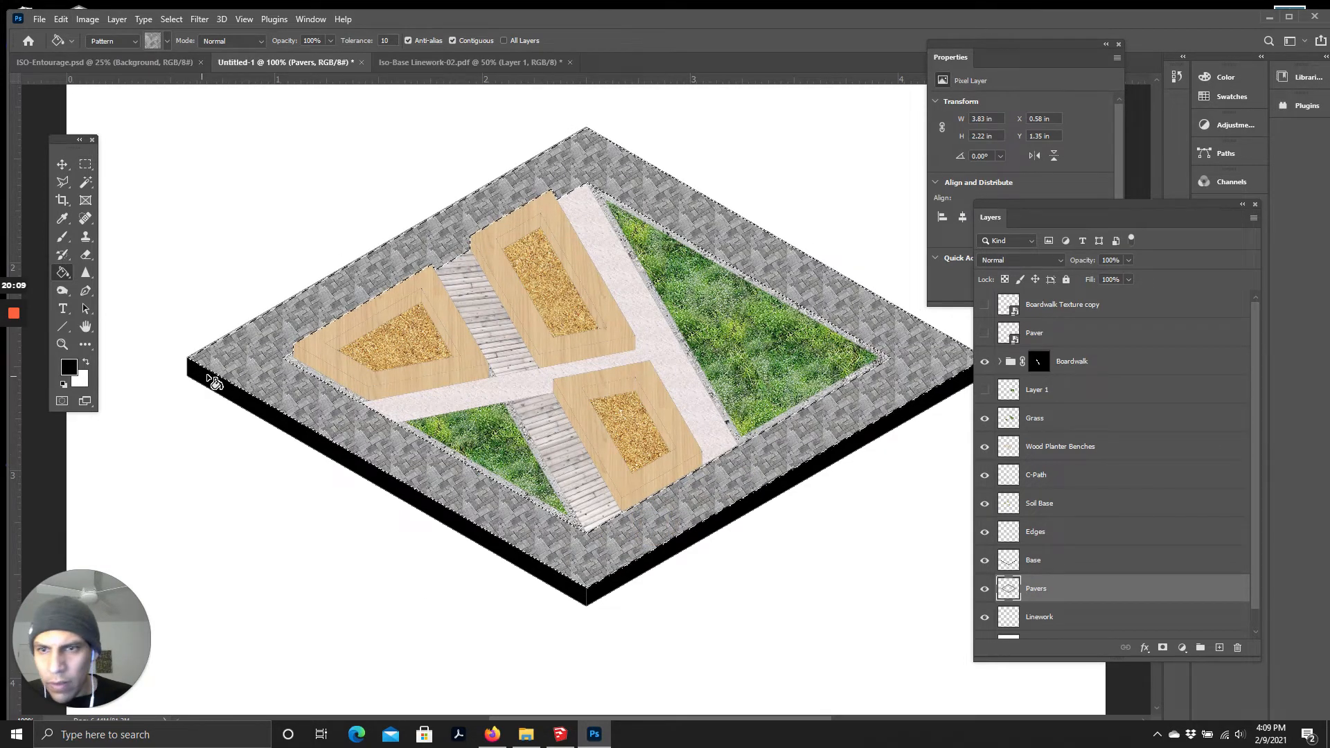
pyautogui.hotkey('ctrl', 'd')
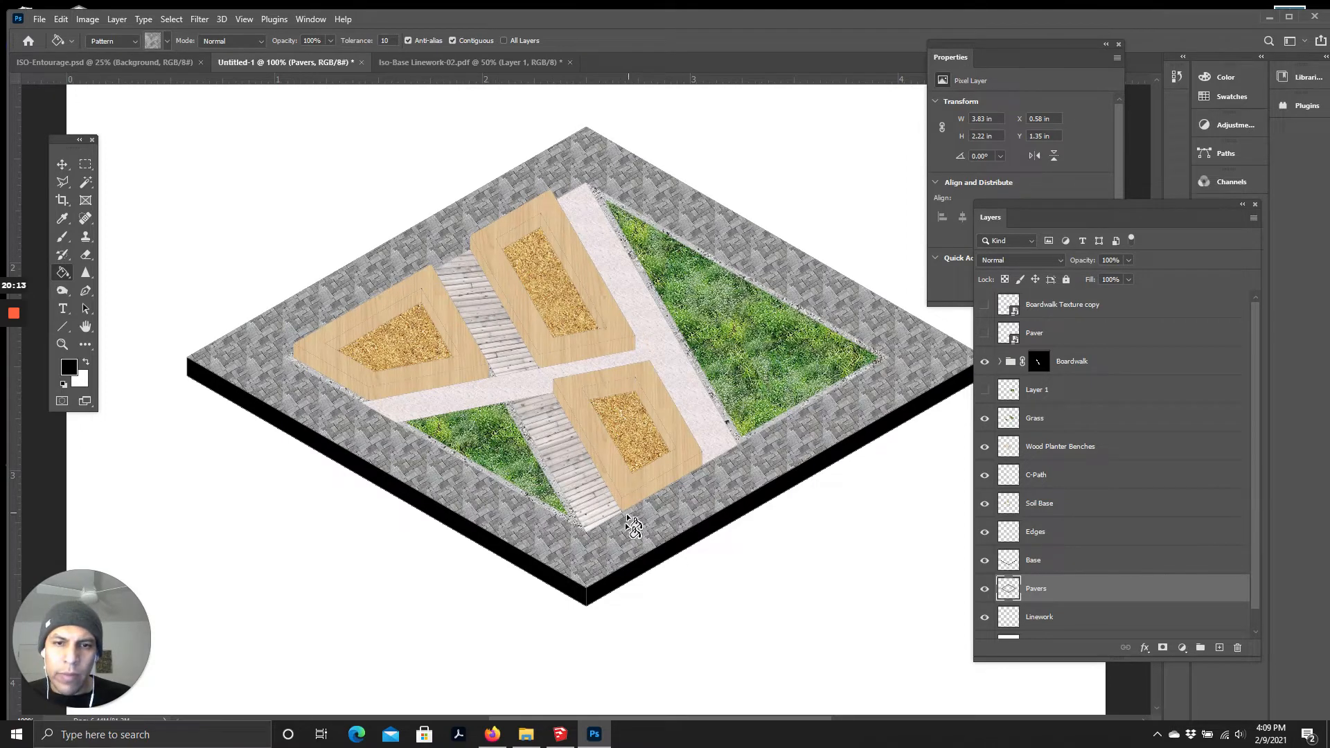
pyautogui.scroll(-2, 601, 516)
pyautogui.scroll(4, 718, 493)
pyautogui.scroll(-3, 627, 533)
pyautogui.scroll(-1, 677, 450)
pyautogui.scroll(1, 704, 484)
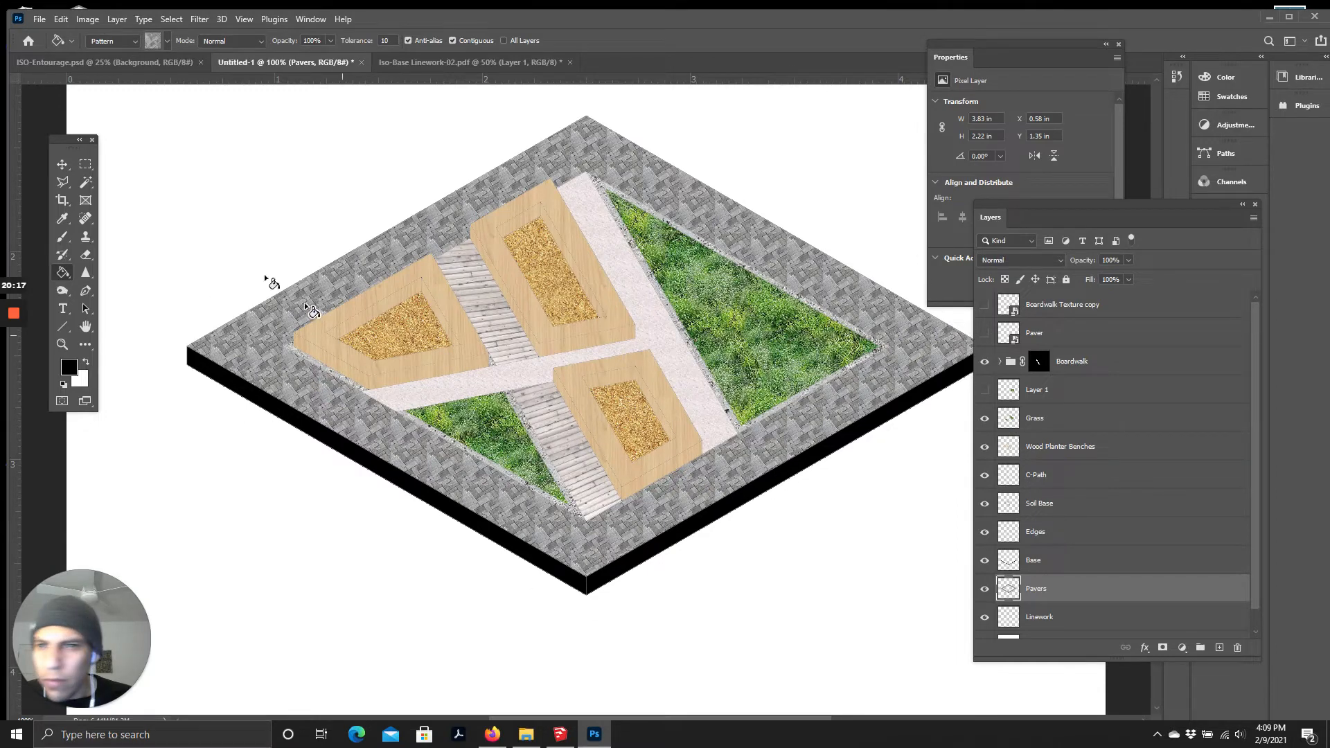
pyautogui.scroll(1, 811, 445)
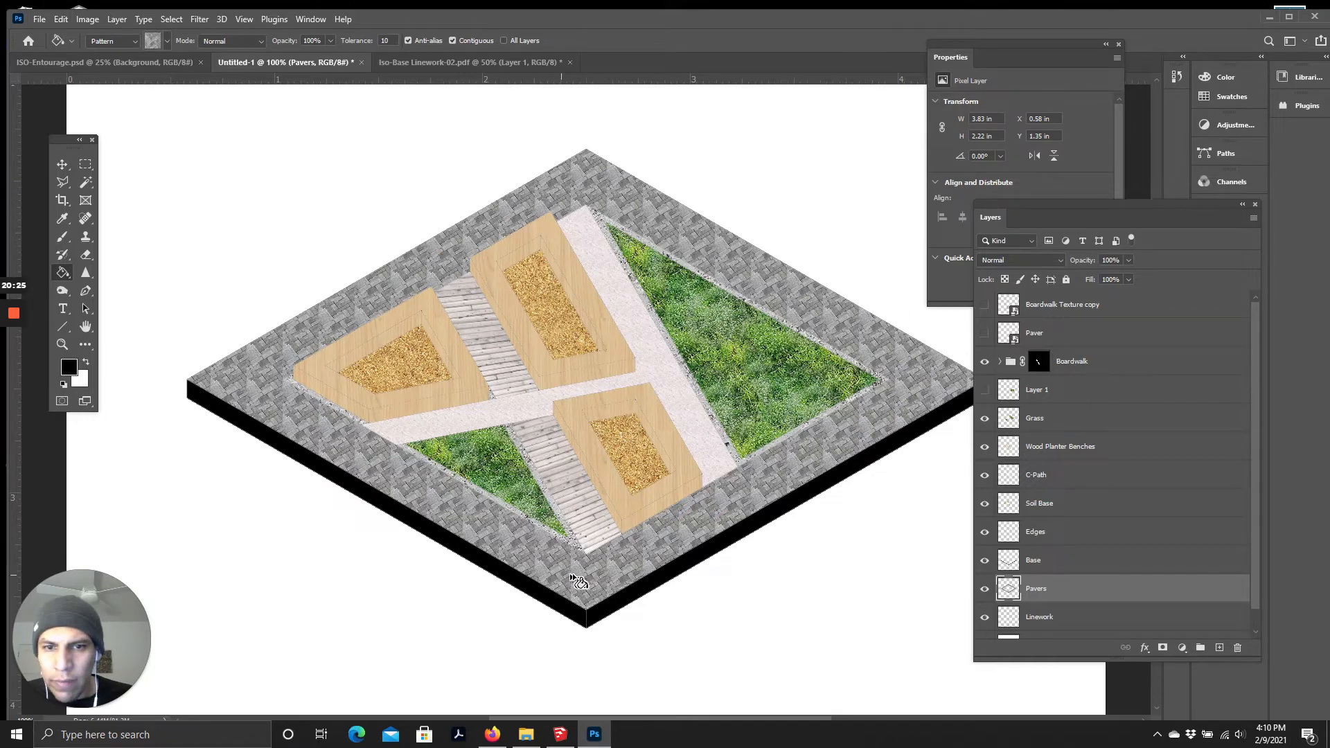
# Step: Set up the Clone Stamp for the Pavers layer with a 58 px brush at 0% hardness
pyautogui.click(86, 238)
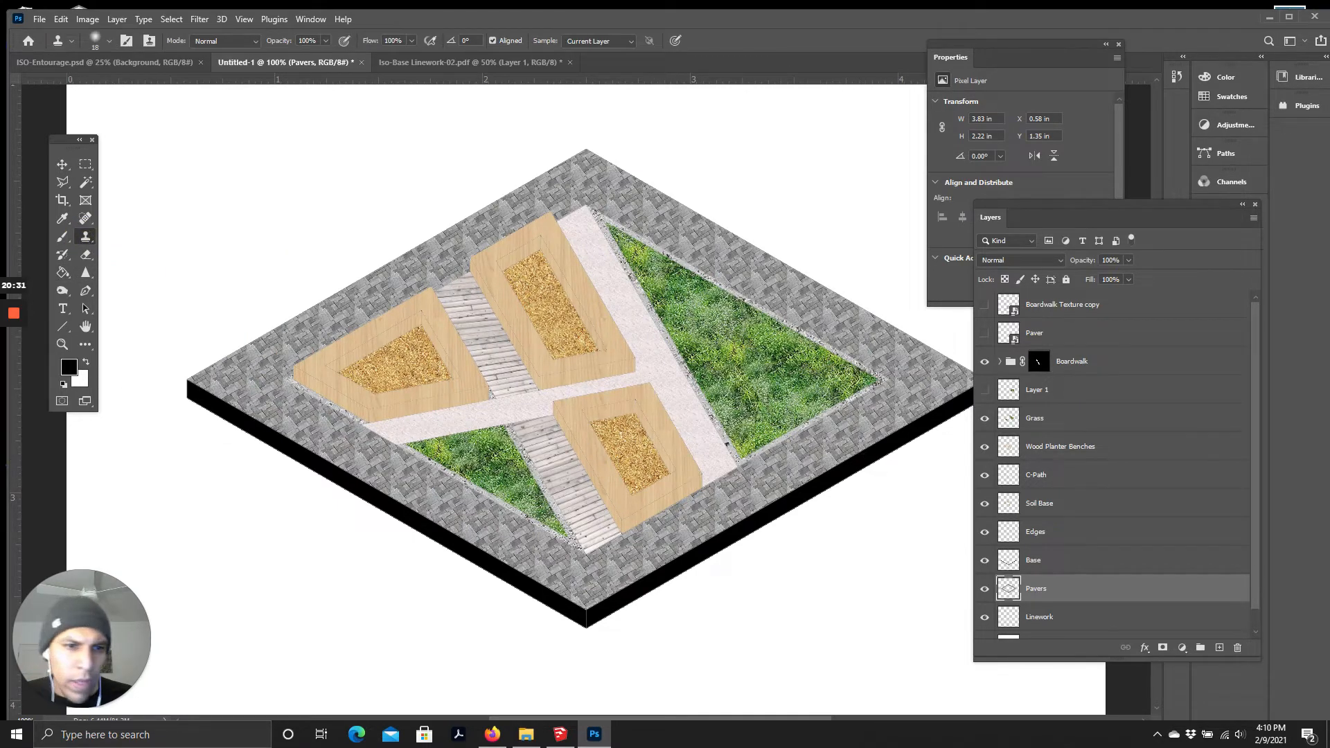
pyautogui.scroll(-1, 791, 488)
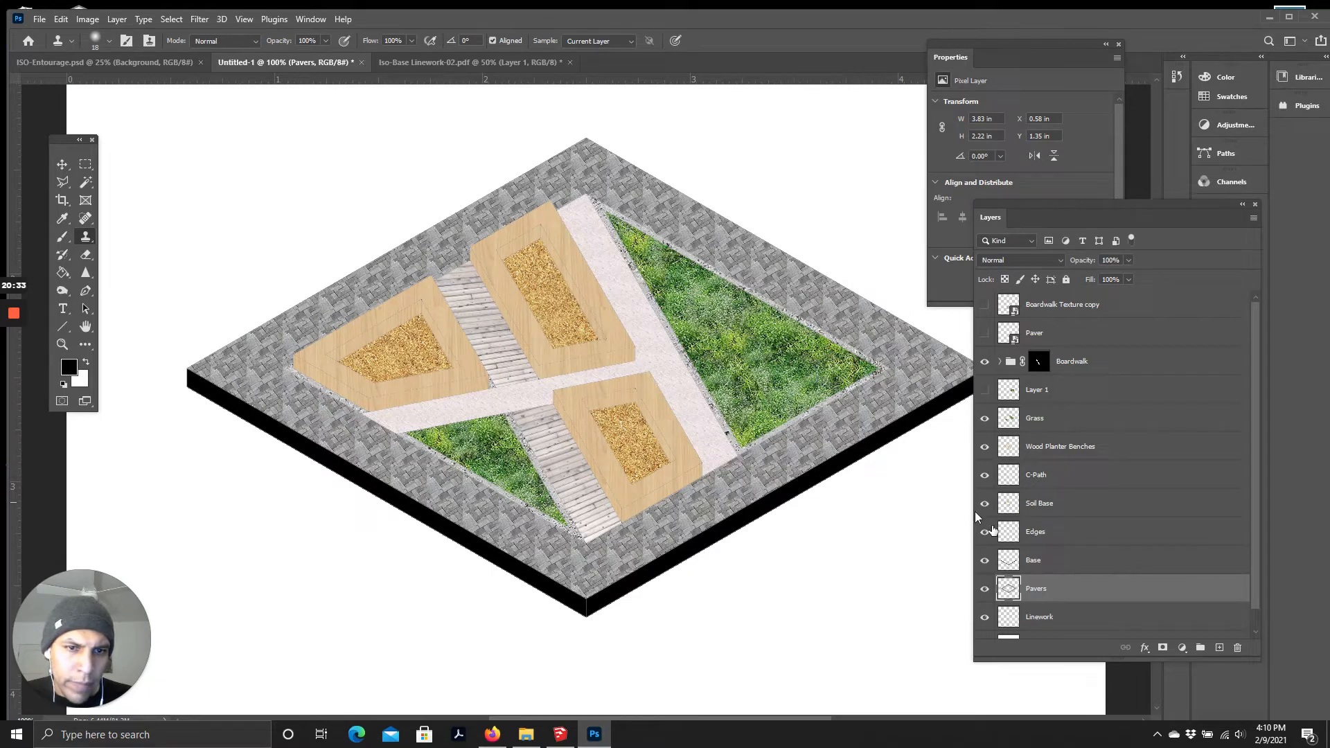
pyautogui.click(103, 41)
pyautogui.moveTo(105, 84); pyautogui.dragTo(111, 84)
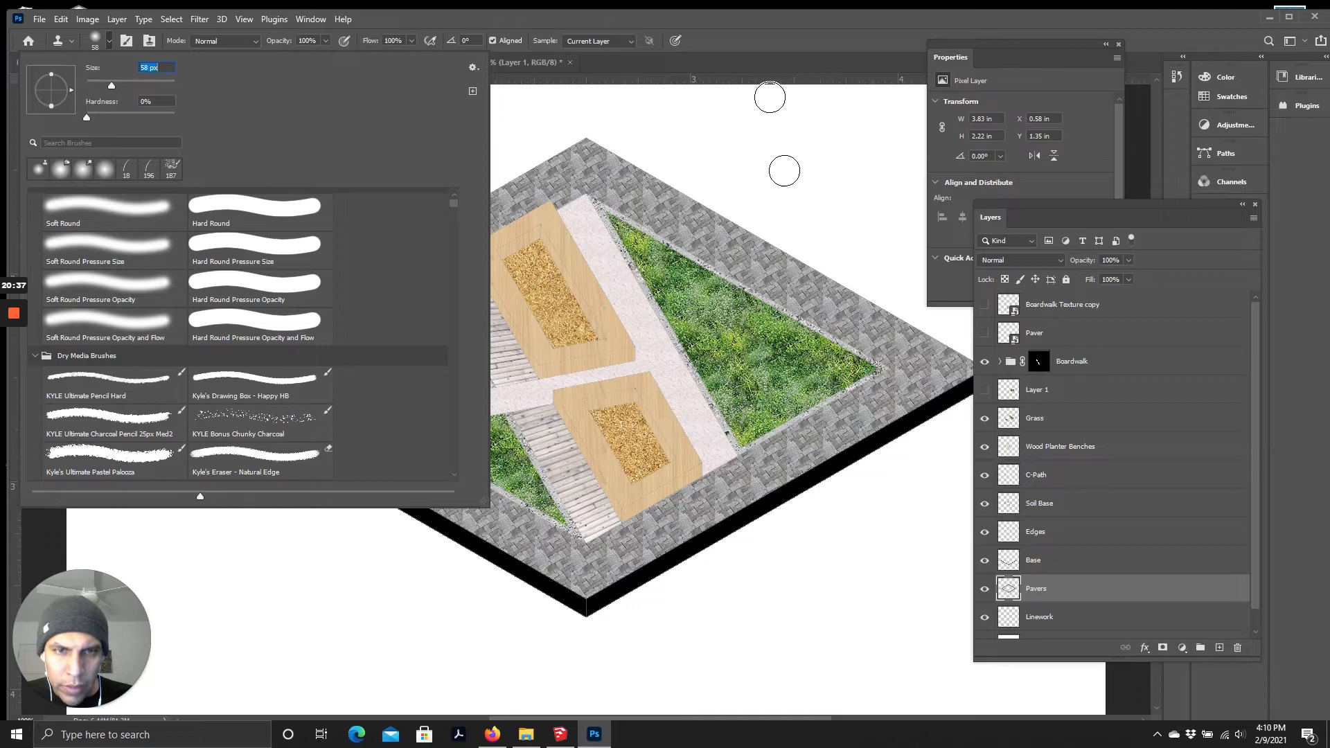
pyautogui.click(743, 38)
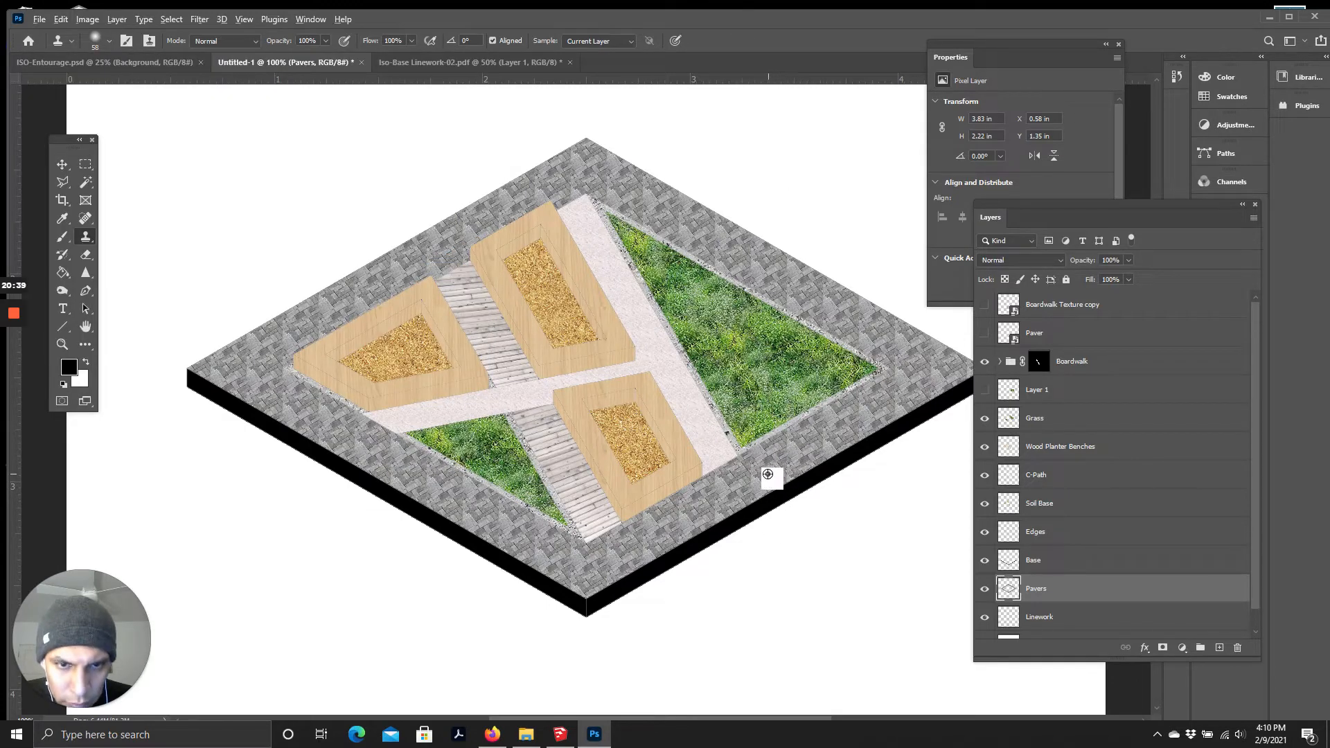
# Step: Clone paver texture along the border's two front sides with repeated samples to break up the repeating pattern
pyautogui.keyDown('alt'); pyautogui.click(734, 492); pyautogui.keyUp('alt')
pyautogui.click(714, 502)
pyautogui.keyDown('alt'); pyautogui.click(707, 515); pyautogui.keyUp('alt')
pyautogui.moveTo(700, 516)
pyautogui.mouseDown()
pyautogui.moveTo(584, 570)
pyautogui.moveTo(540, 544)
pyautogui.mouseUp()
pyautogui.keyDown('alt'); pyautogui.click(669, 534); pyautogui.keyUp('alt')
pyautogui.keyDown('alt'); pyautogui.click(634, 555); pyautogui.keyUp('alt')
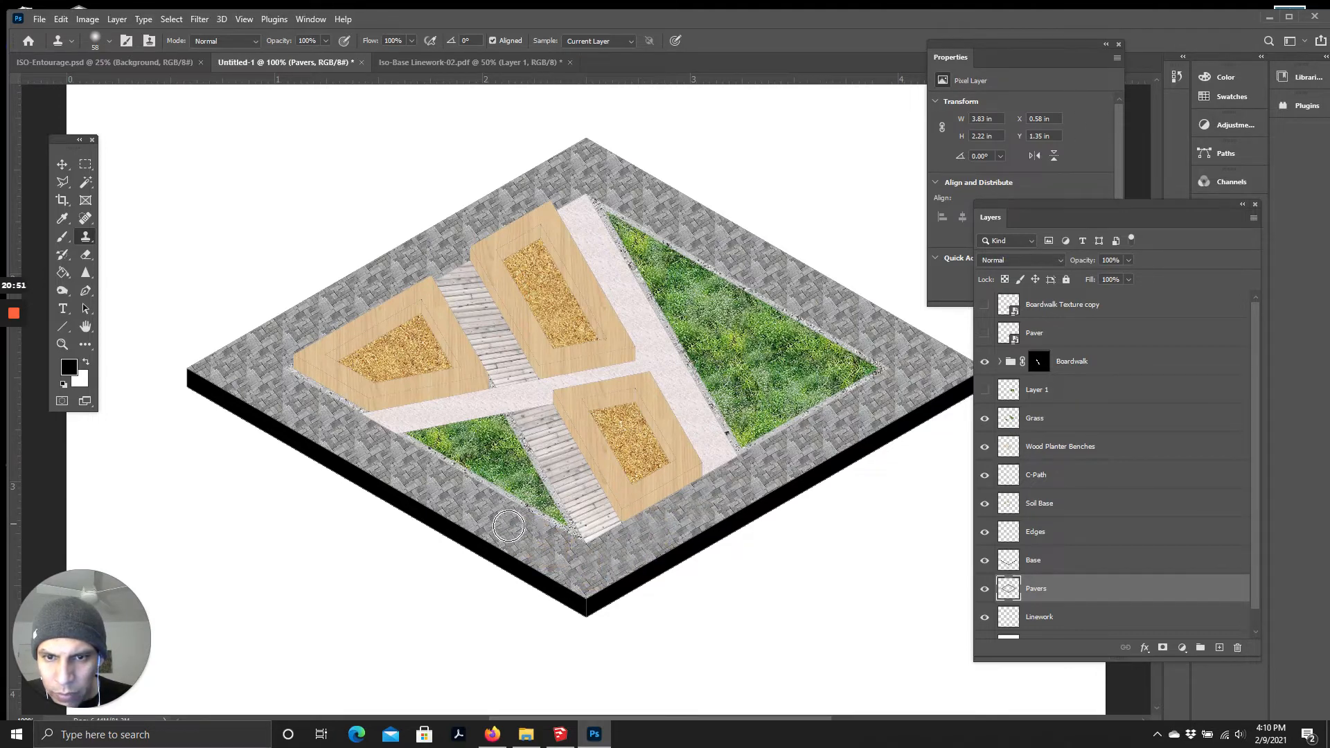
pyautogui.keyDown('alt'); pyautogui.click(439, 475); pyautogui.keyUp('alt')
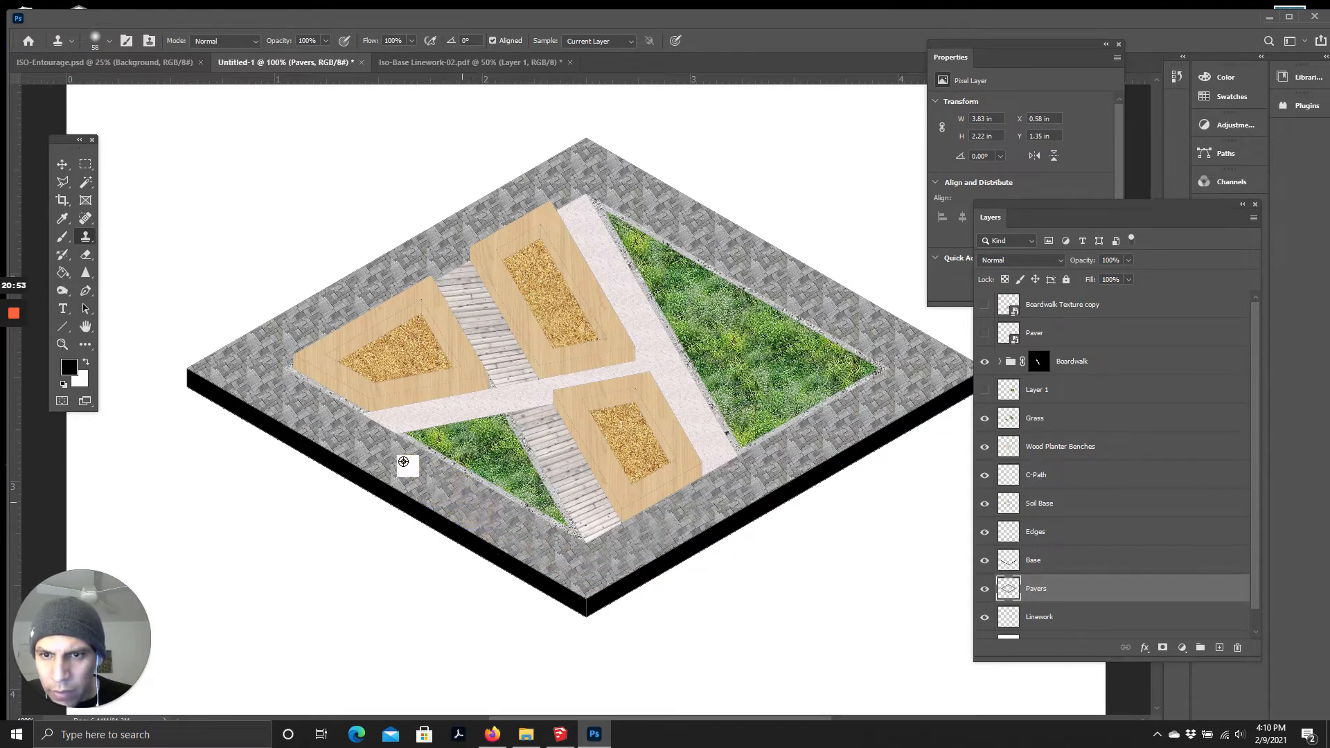
pyautogui.keyDown('alt'); pyautogui.click(359, 435); pyautogui.keyUp('alt')
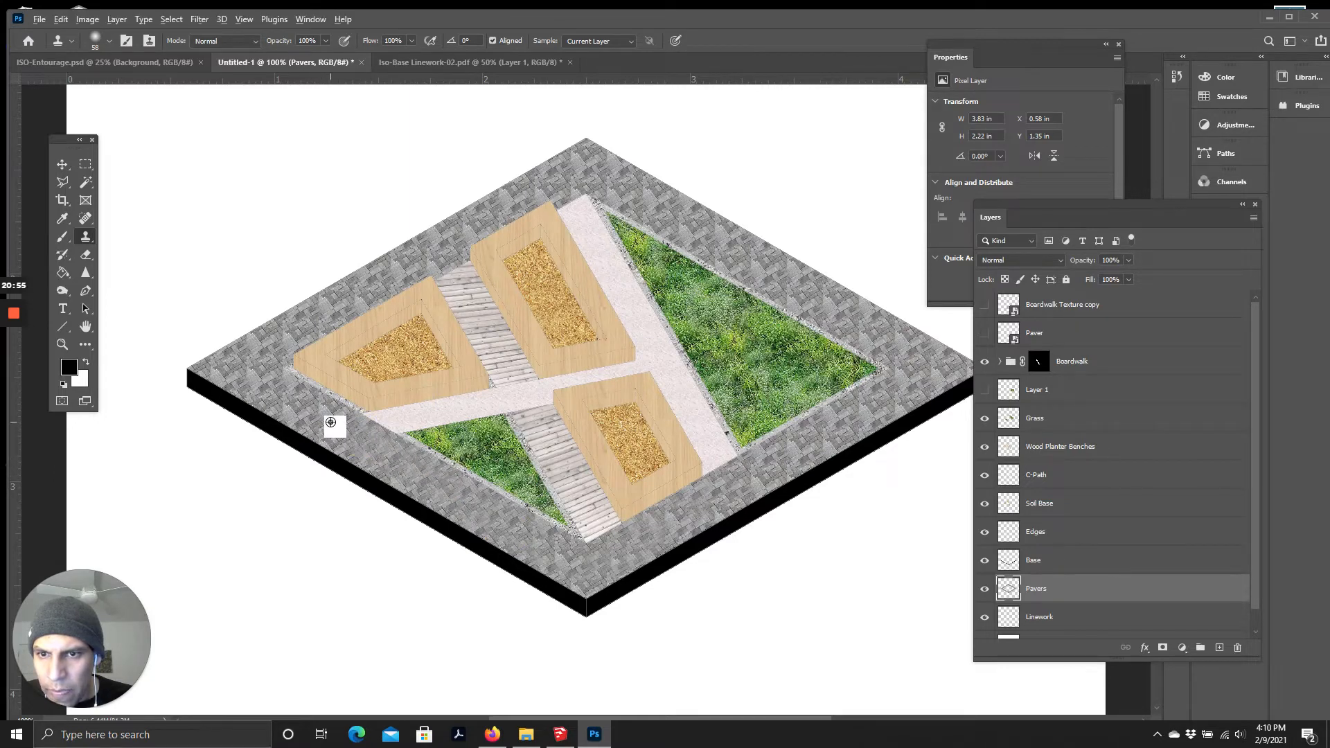
pyautogui.moveTo(331, 433)
pyautogui.mouseDown()
pyautogui.moveTo(300, 413)
pyautogui.moveTo(328, 431)
pyautogui.mouseUp()
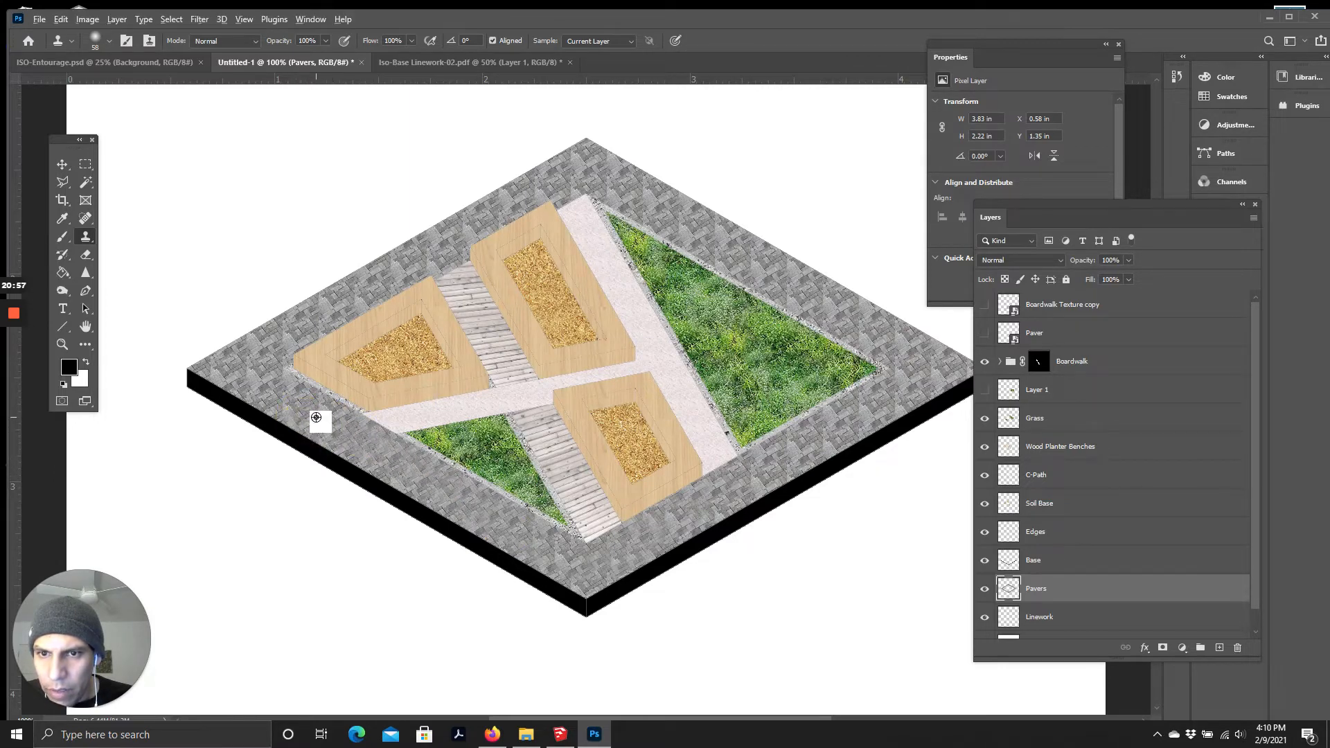
pyautogui.keyDown('alt'); pyautogui.click(277, 386); pyautogui.keyUp('alt')
# Step: Clone paver texture along the border's two rear sides and around the right corner to break up the repeating pattern
pyautogui.moveTo(249, 371)
pyautogui.mouseDown()
pyautogui.moveTo(271, 345)
pyautogui.moveTo(388, 294)
pyautogui.moveTo(374, 276)
pyautogui.moveTo(557, 179)
pyautogui.moveTo(599, 171)
pyautogui.moveTo(686, 220)
pyautogui.moveTo(599, 179)
pyautogui.mouseUp()
pyautogui.keyDown('alt'); pyautogui.click(517, 196); pyautogui.keyUp('alt')
pyautogui.keyDown('alt'); pyautogui.click(530, 190); pyautogui.keyUp('alt')
pyautogui.keyDown('alt'); pyautogui.click(561, 177); pyautogui.keyUp('alt')
pyautogui.keyDown('alt'); pyautogui.click(593, 170); pyautogui.keyUp('alt')
pyautogui.keyDown('alt'); pyautogui.click(690, 222); pyautogui.keyUp('alt')
pyautogui.keyDown('alt'); pyautogui.click(732, 258); pyautogui.keyUp('alt')
pyautogui.moveTo(751, 249); pyautogui.dragTo(803, 295)
pyautogui.keyDown('alt'); pyautogui.click(822, 306); pyautogui.keyUp('alt')
pyautogui.moveTo(741, 250)
pyautogui.mouseDown()
pyautogui.moveTo(922, 362)
pyautogui.moveTo(916, 385)
pyautogui.moveTo(863, 417)
pyautogui.mouseUp()
pyautogui.keyDown('alt'); pyautogui.click(920, 385); pyautogui.keyUp('alt')
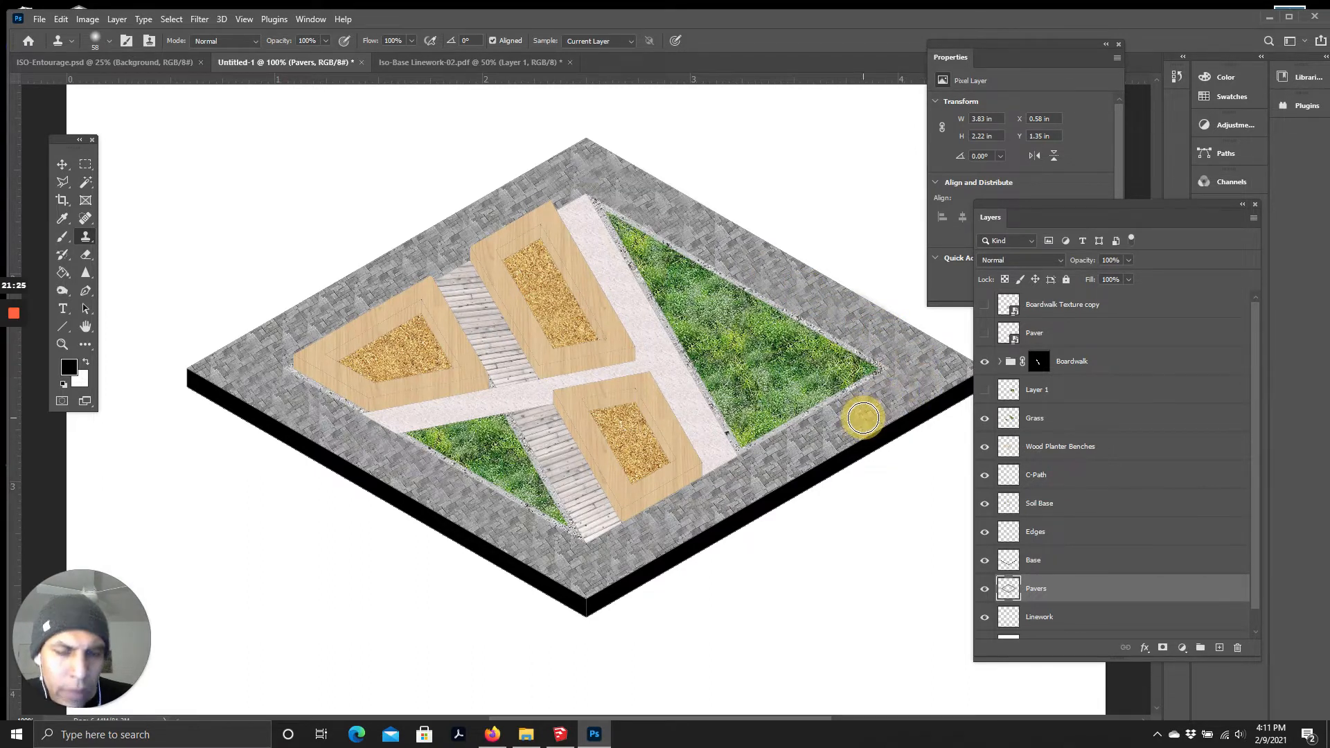
# Step: Touch up the pavers with the Clone Stamp along the front-right side and the rear-right side beside the large grass area
pyautogui.scroll(2, 669, 502)
pyautogui.scroll(-1, 719, 528)
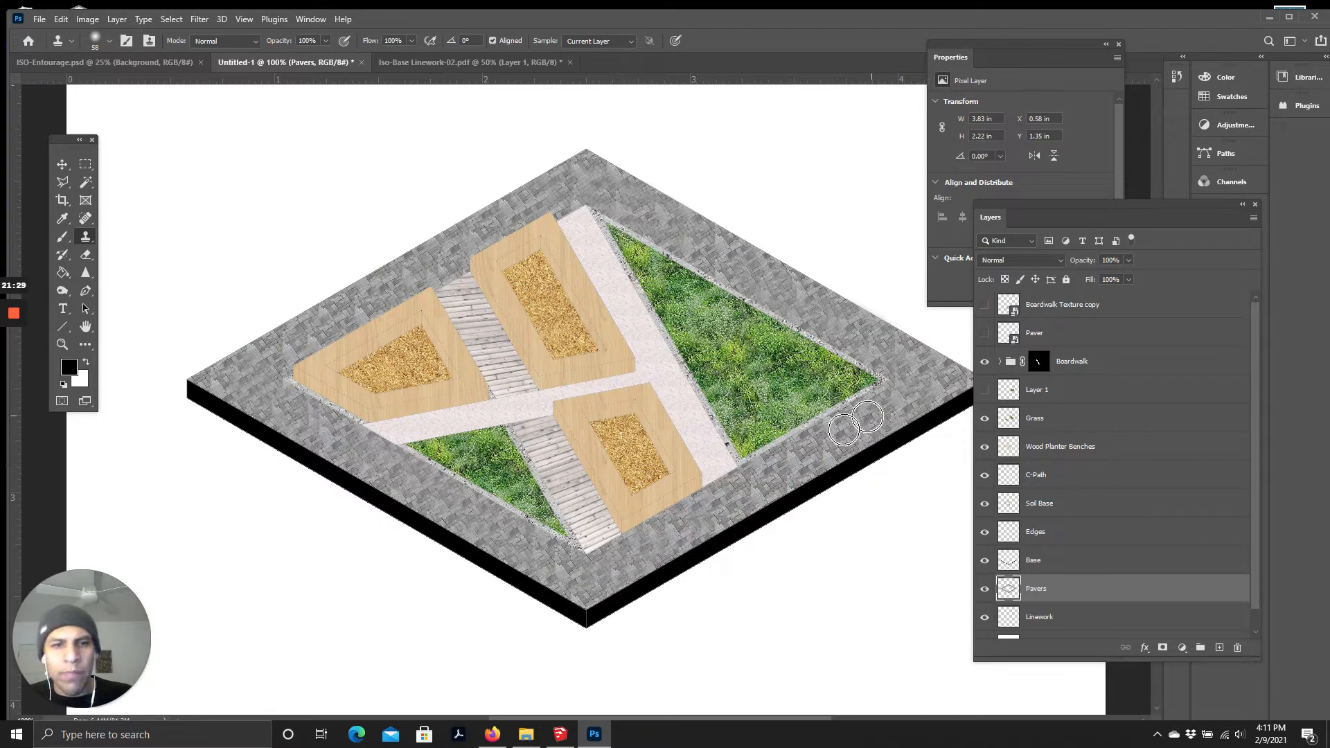
pyautogui.moveTo(778, 471)
pyautogui.mouseDown()
pyautogui.moveTo(756, 492)
pyautogui.moveTo(878, 414)
pyautogui.moveTo(795, 453)
pyautogui.moveTo(897, 412)
pyautogui.mouseUp()
pyautogui.keyDown('alt'); pyautogui.click(805, 462); pyautogui.keyUp('alt')
pyautogui.keyDown('alt'); pyautogui.click(889, 401); pyautogui.keyUp('alt')
pyautogui.keyDown('alt'); pyautogui.click(936, 381); pyautogui.keyUp('alt')
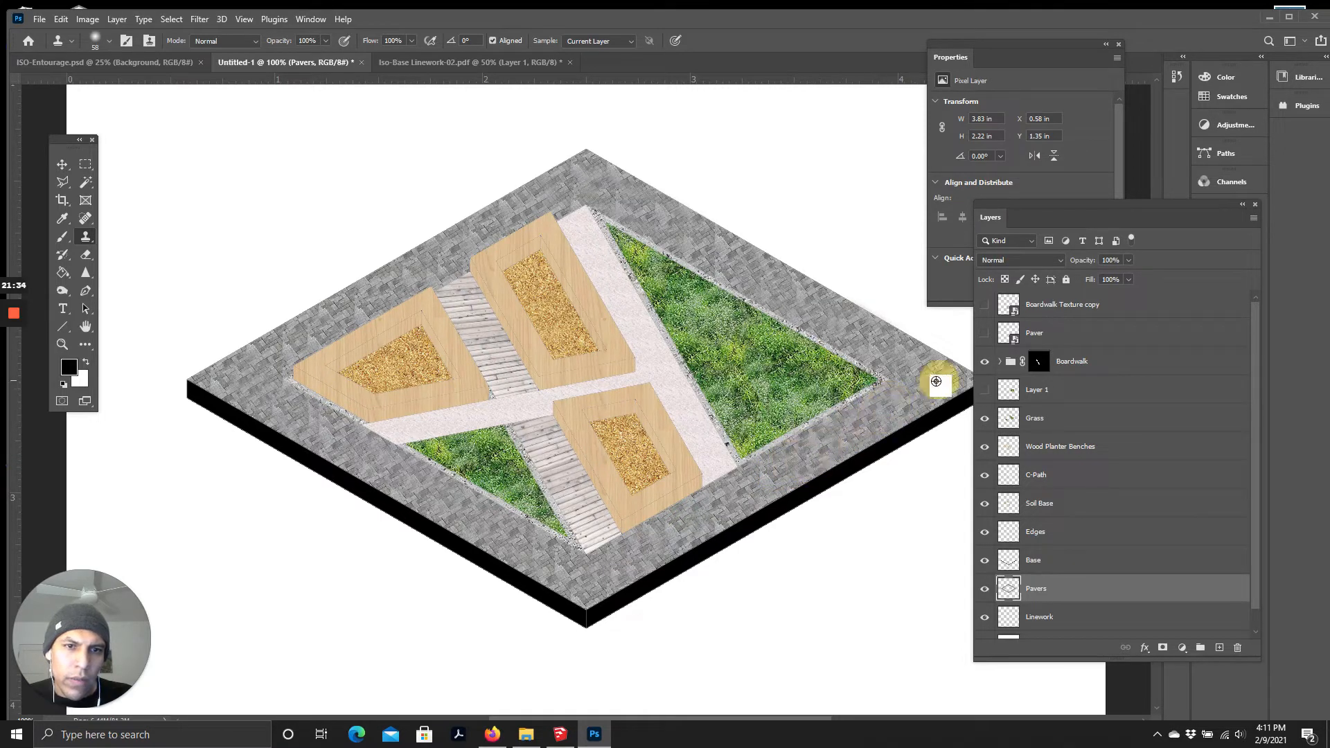
pyautogui.click(891, 404)
pyautogui.moveTo(729, 267)
pyautogui.mouseDown()
pyautogui.moveTo(692, 233)
pyautogui.moveTo(735, 269)
pyautogui.mouseUp()
pyautogui.moveTo(689, 223); pyautogui.dragTo(767, 277)
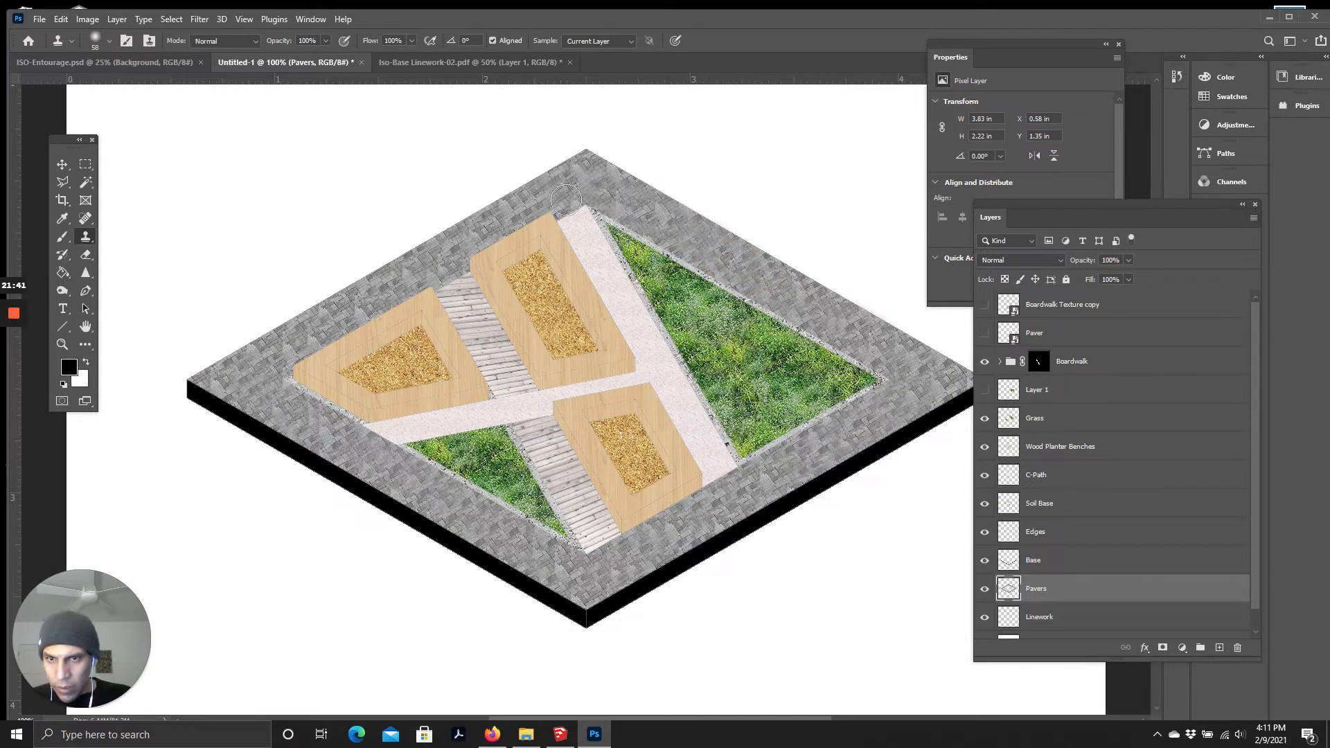
# Step: Touch up the pavers with the Clone Stamp from the rear corner along the rear-left side behind the planters
pyautogui.keyDown('alt'); pyautogui.click(590, 183); pyautogui.keyUp('alt')
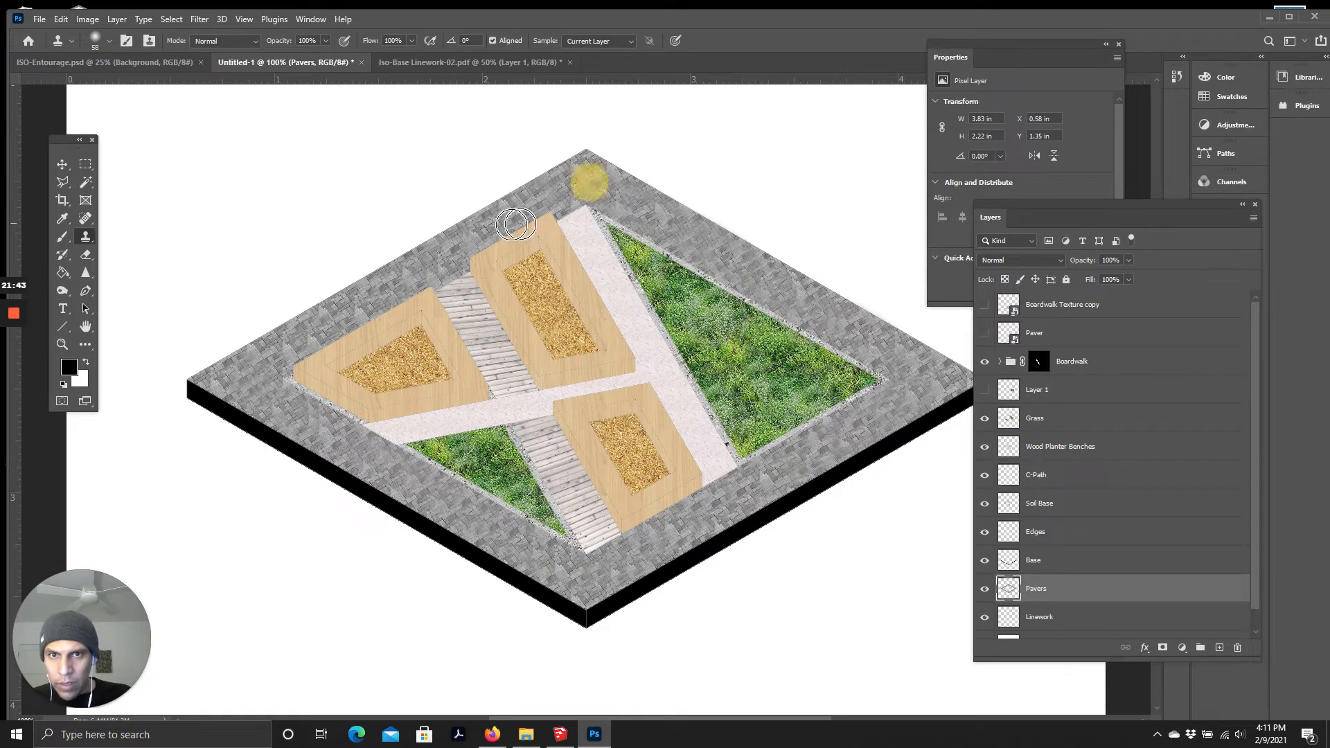
pyautogui.keyDown('alt'); pyautogui.click(519, 208); pyautogui.keyUp('alt')
pyautogui.click(451, 246)
pyautogui.moveTo(452, 246)
pyautogui.mouseDown()
pyautogui.moveTo(270, 346)
pyautogui.moveTo(261, 371)
pyautogui.moveTo(276, 422)
pyautogui.moveTo(339, 432)
pyautogui.mouseUp()
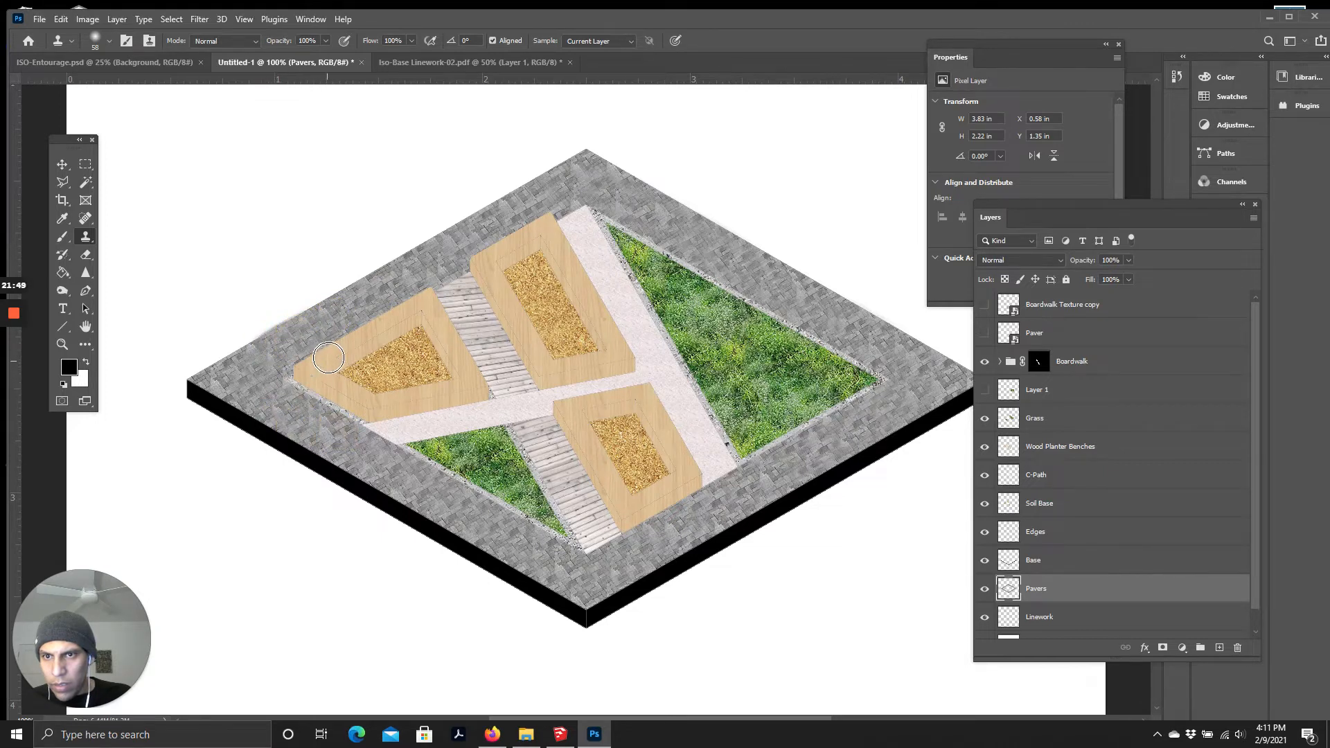
# Step: Select the border area from the Linework layer with the Magic Wand and return to the Pavers layer with the Clone Stamp
pyautogui.scroll(2, 313, 355)
pyautogui.scroll(-3, 283, 416)
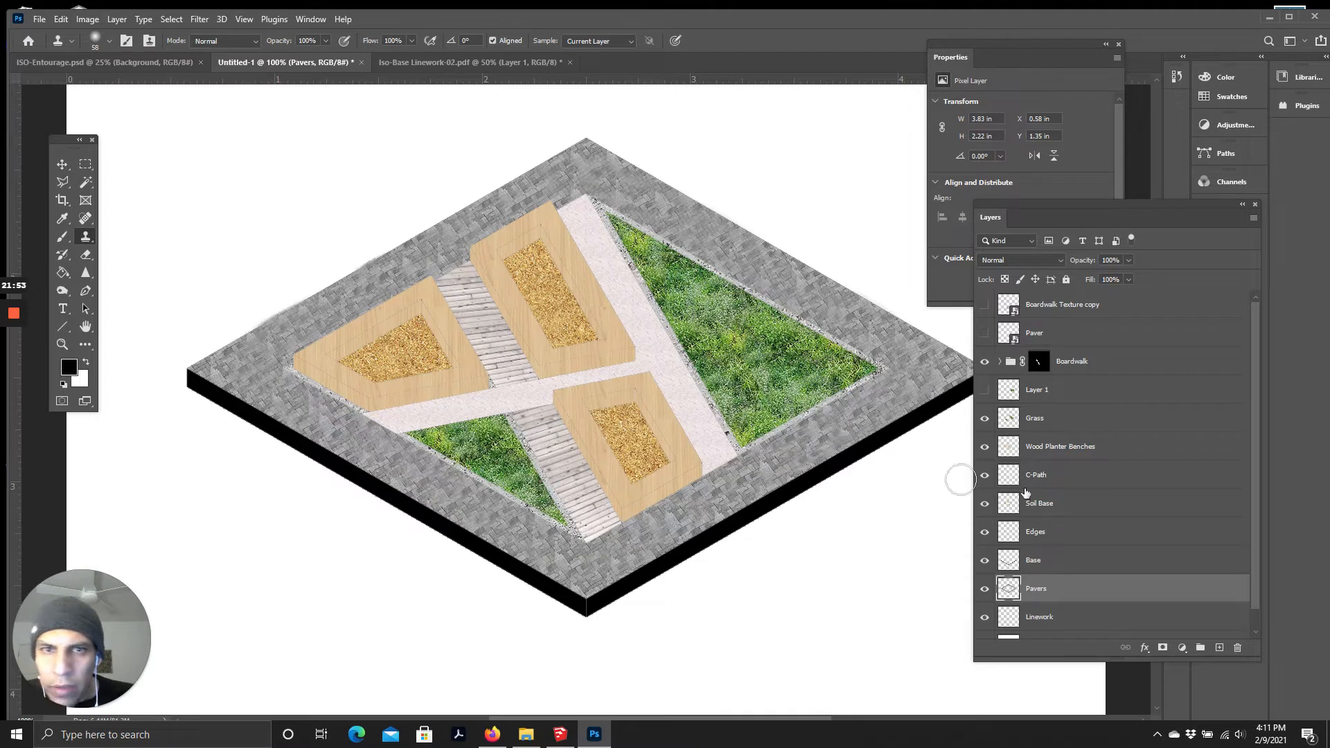
pyautogui.click(1054, 614)
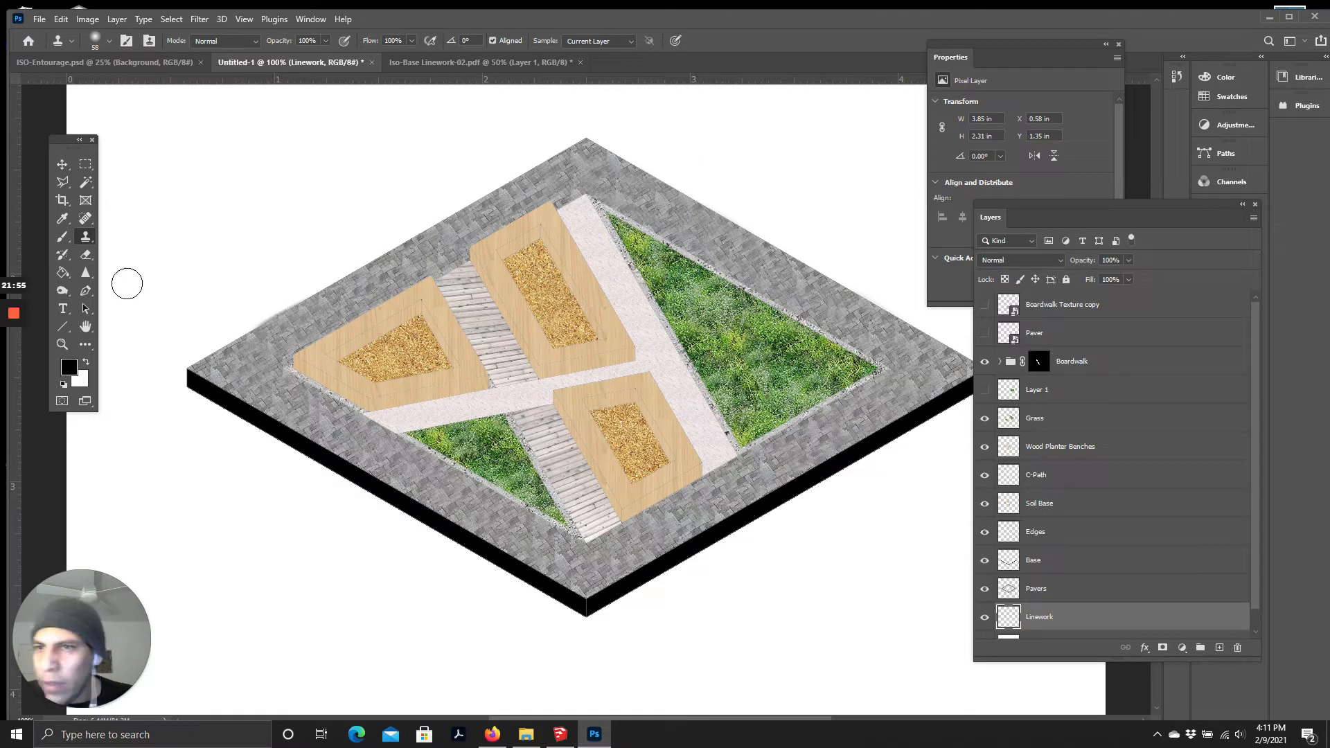
pyautogui.click(86, 182)
pyautogui.click(671, 530)
pyautogui.click(85, 237)
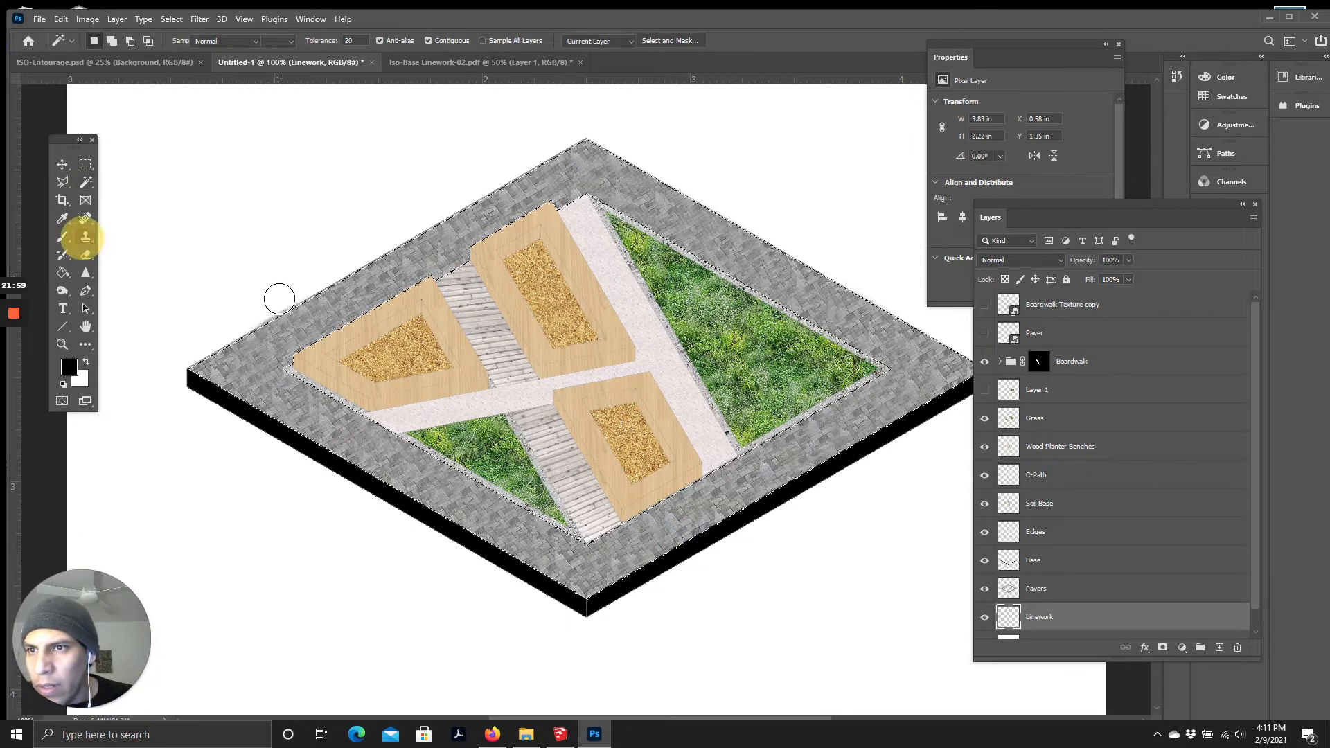
pyautogui.click(1032, 589)
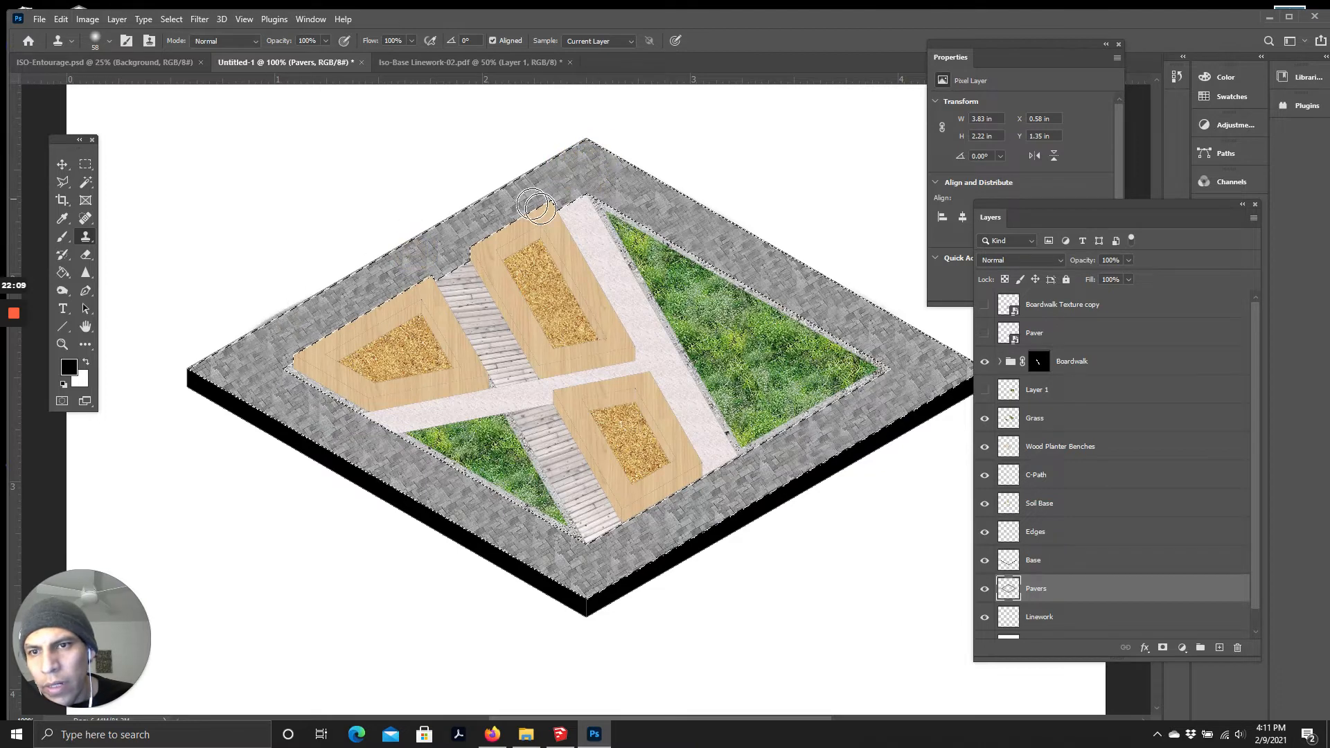
# Step: Clone more paver texture within the border selection, sampling from the front-right side and covering the outer corners
pyautogui.keyDown('alt'); pyautogui.click(664, 516); pyautogui.keyUp('alt')
pyautogui.moveTo(926, 364); pyautogui.dragTo(961, 372)
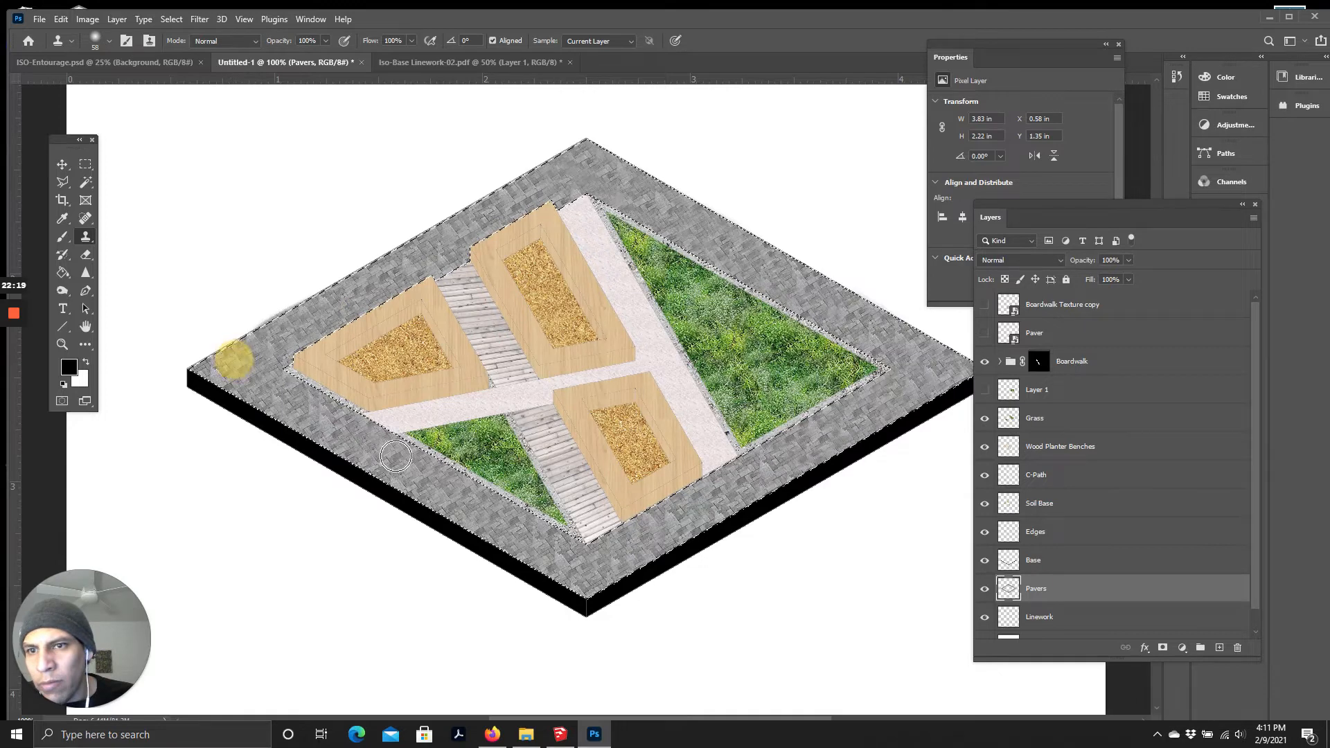
pyautogui.scroll(3, 677, 431)
pyautogui.scroll(-4, 677, 402)
pyautogui.scroll(5, 677, 369)
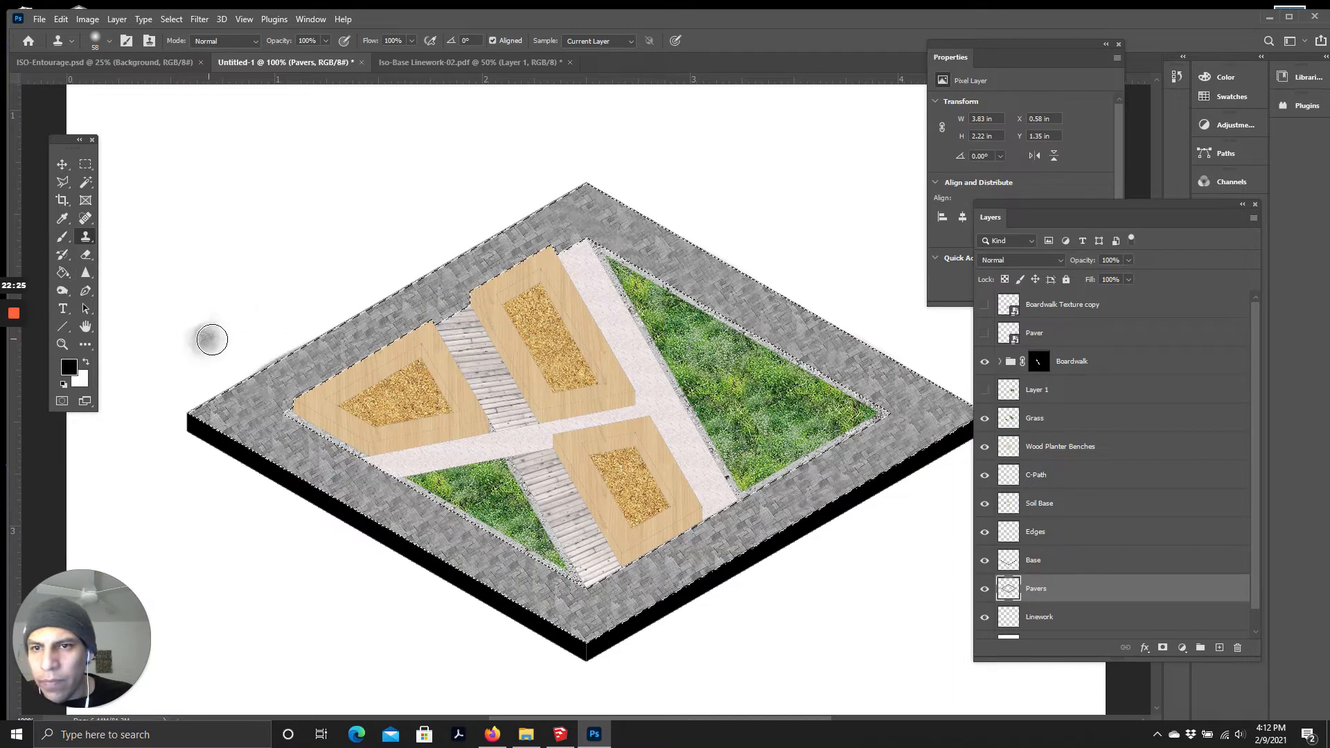
pyautogui.click(384, 369)
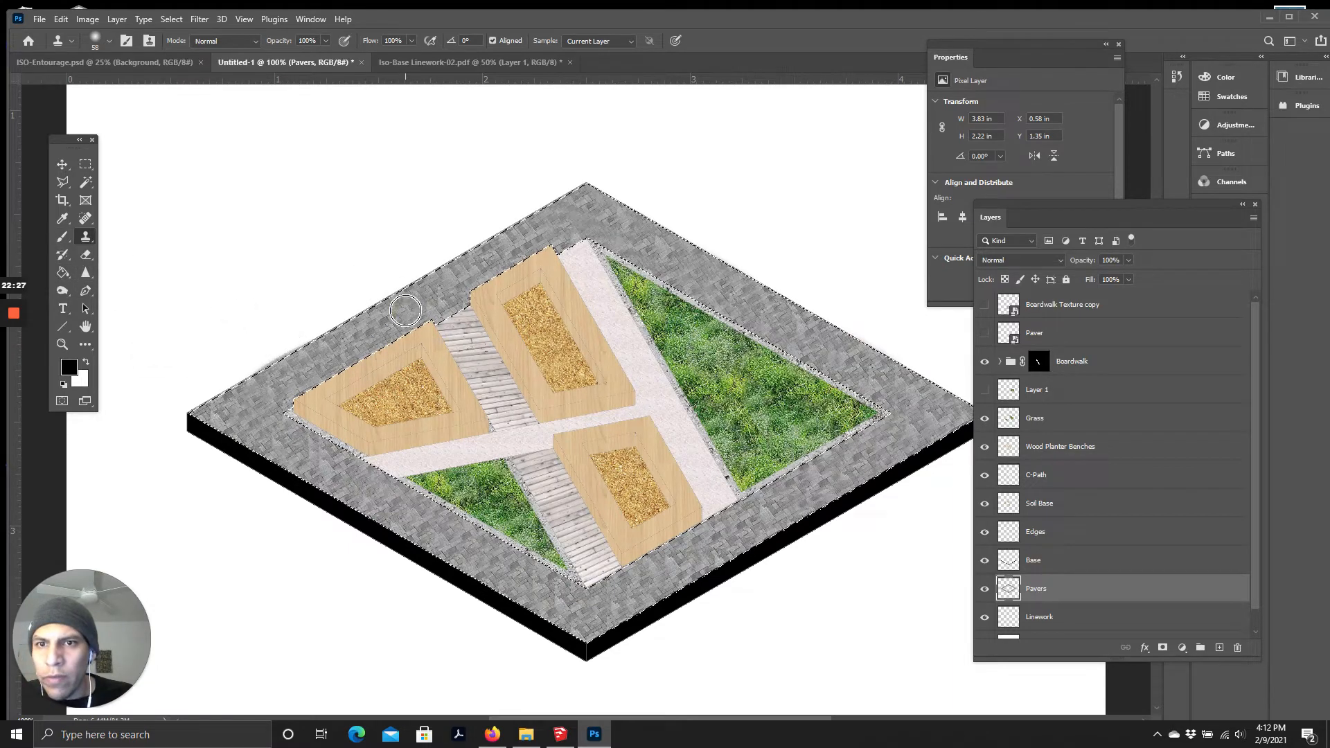
pyautogui.rightClick(408, 277)
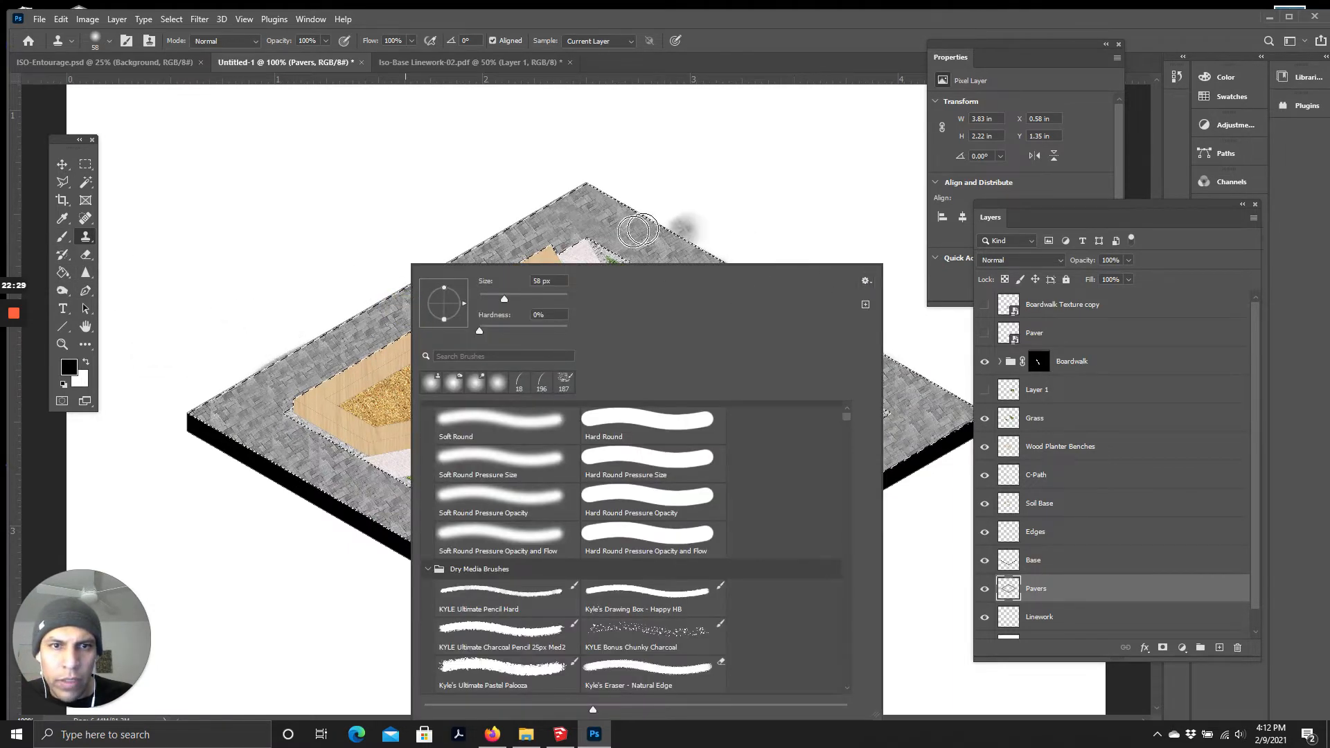
pyautogui.click(506, 2)
# Step: Invert the border selection to clear paver spill outside the border on the Pavers layer, and deselect
pyautogui.click(54, 160)
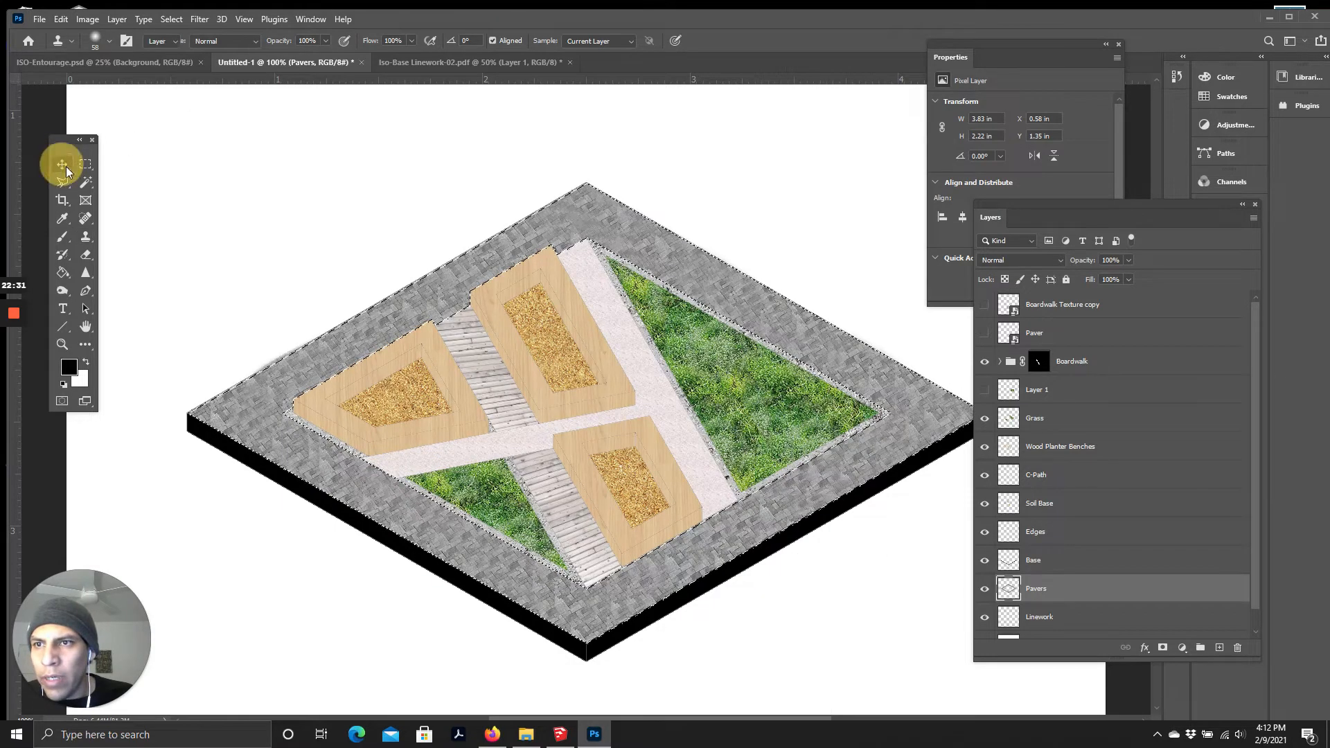
pyautogui.click(413, 305)
pyautogui.click(171, 18)
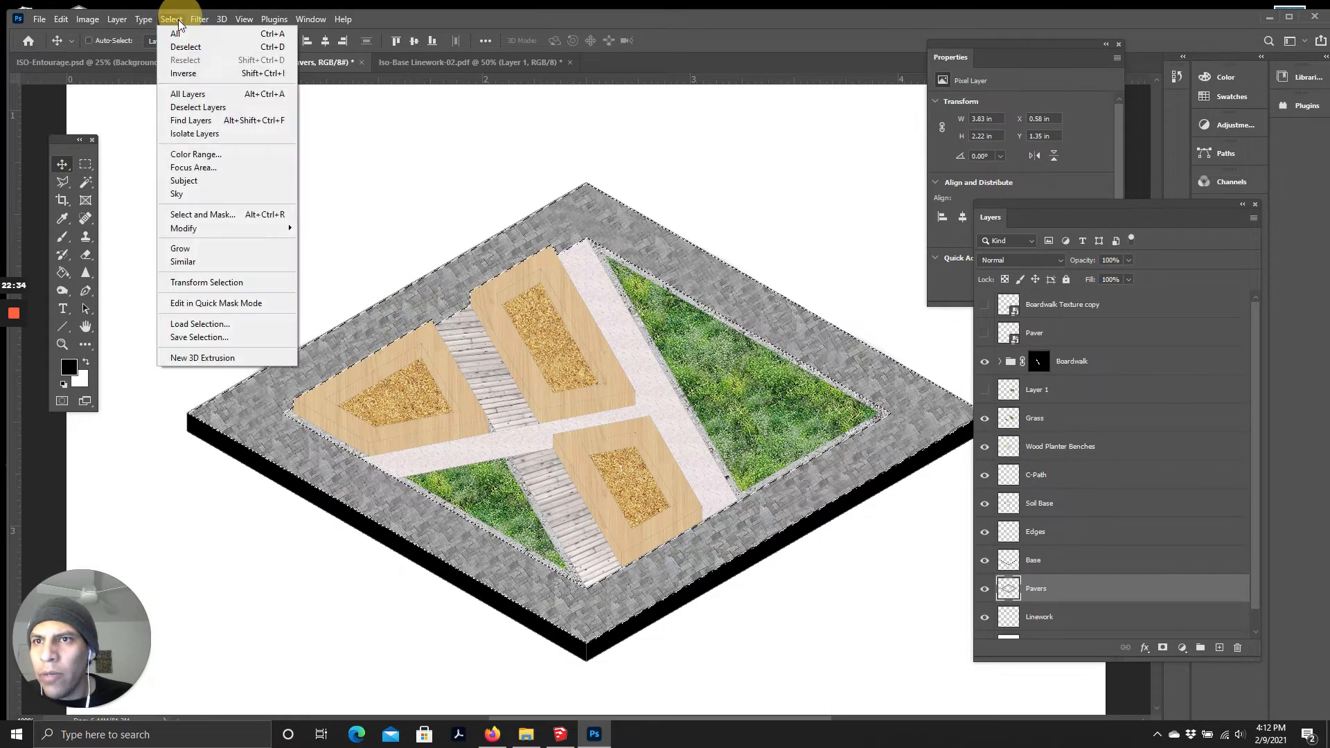
pyautogui.click(182, 76)
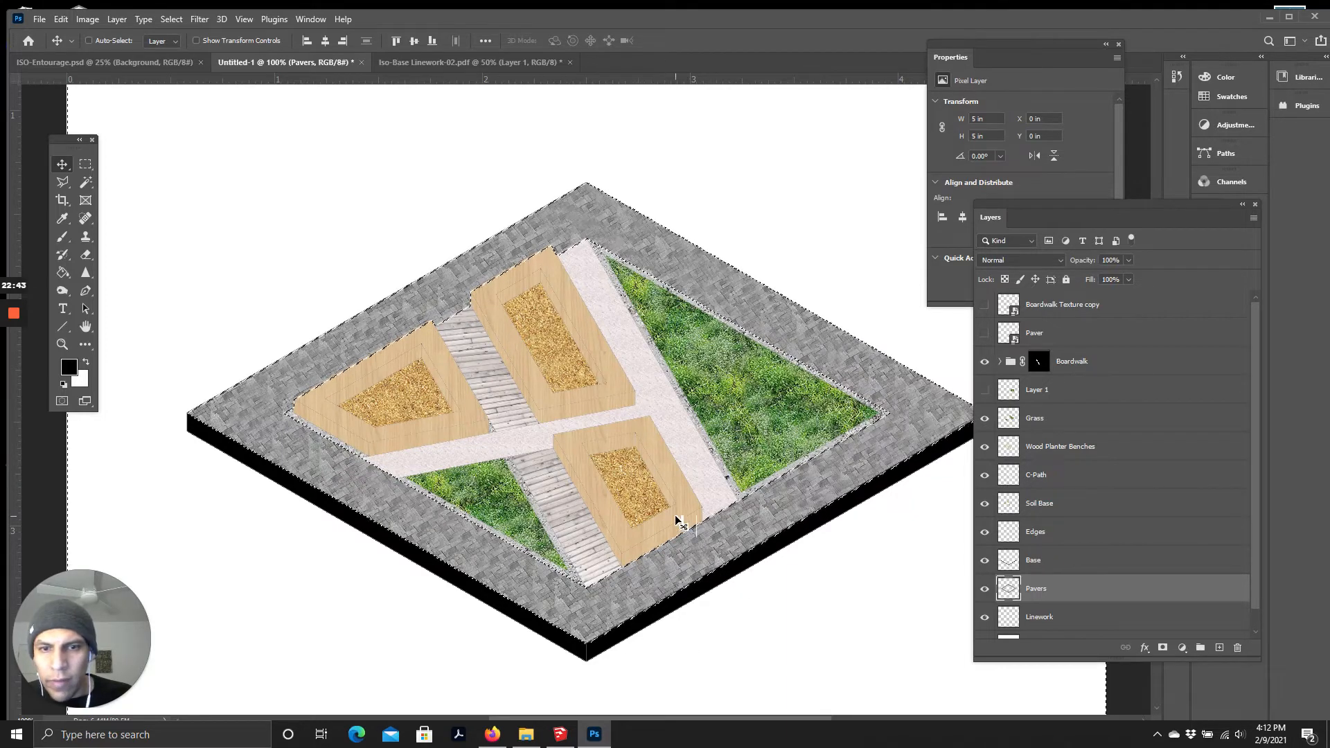
pyautogui.press('ctrl')
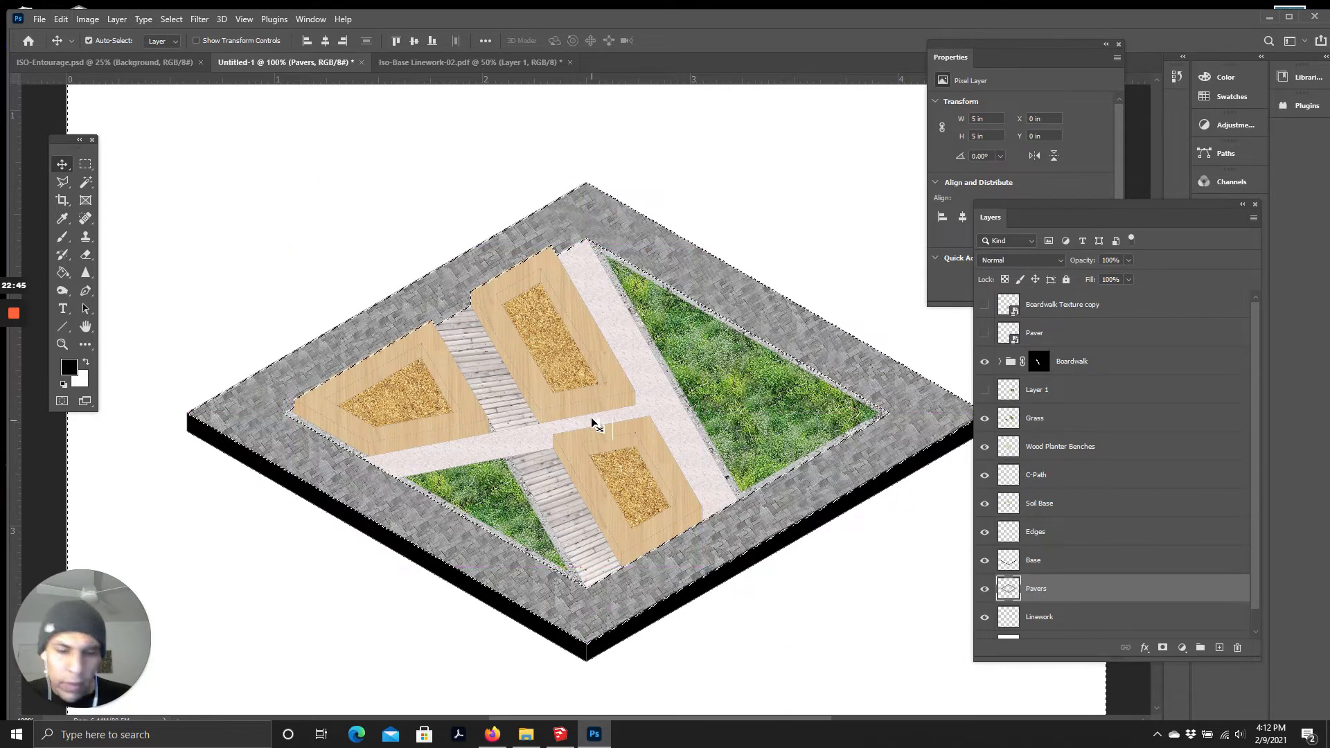
pyautogui.hotkey('ctrl', '-')
pyautogui.hotkey('ctrl', '-')
pyautogui.hotkey('ctrl', '+')
pyautogui.hotkey('ctrl', 'd')
pyautogui.scroll(-3, 651, 458)
pyautogui.scroll(4, 695, 383)
pyautogui.scroll(-6, 531, 390)
pyautogui.scroll(5, 531, 391)
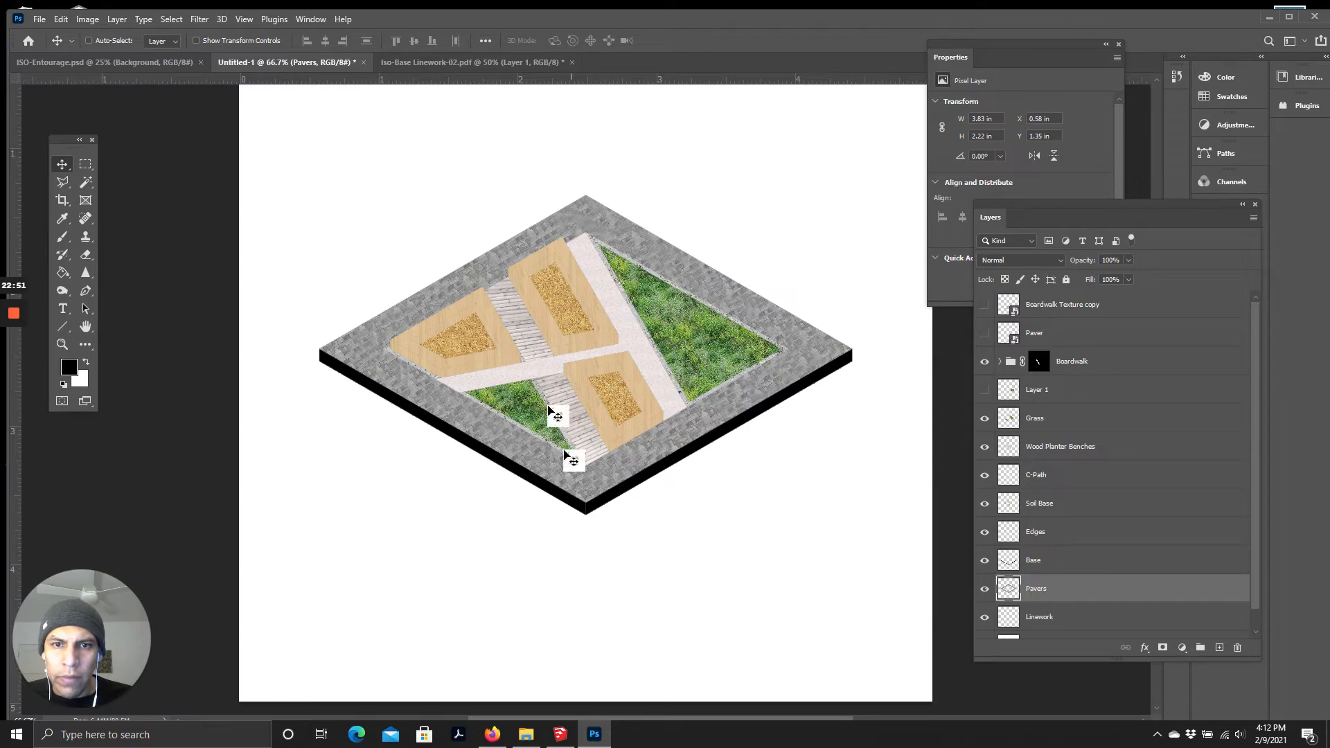
pyautogui.scroll(1, 689, 363)
pyautogui.scroll(-5, 455, 267)
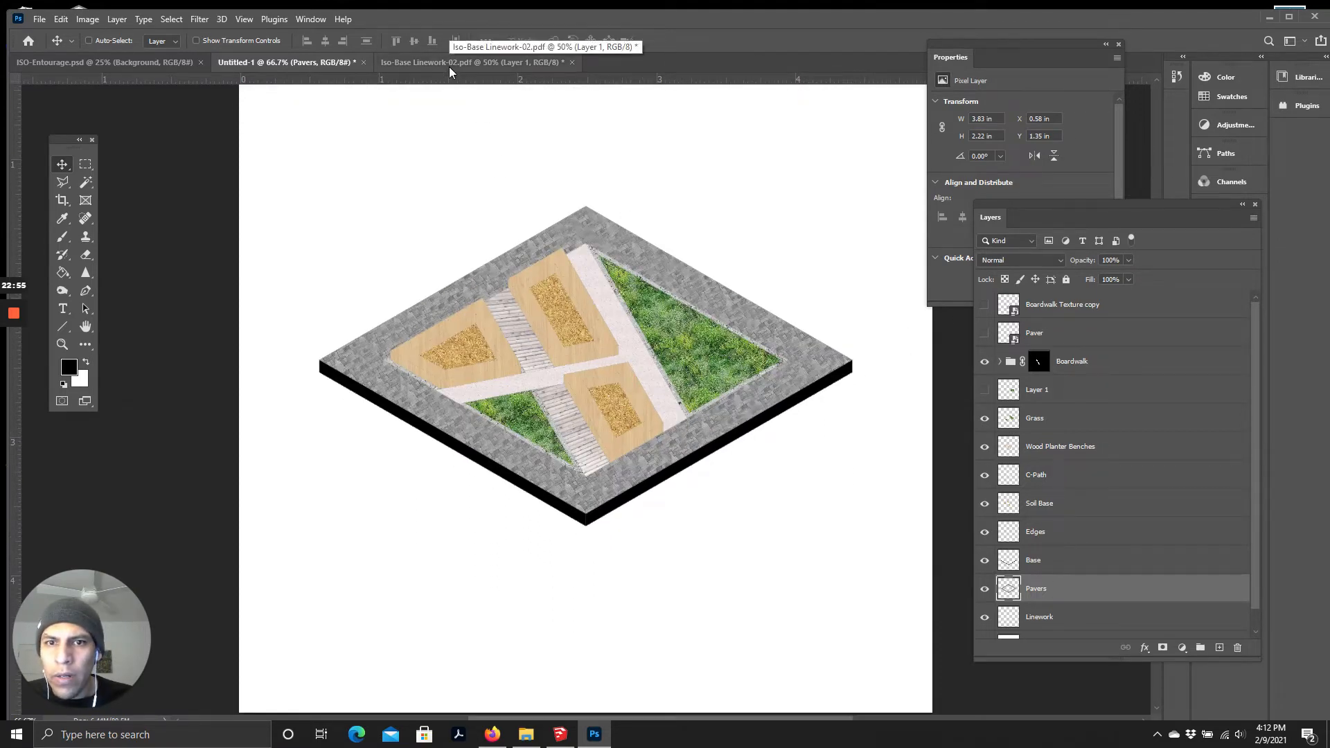
# Step: Close the Iso-Base Linework-02.pdf document and return to the untitled site illustration
pyautogui.scroll(4, 619, 402)
pyautogui.scroll(-6, 619, 402)
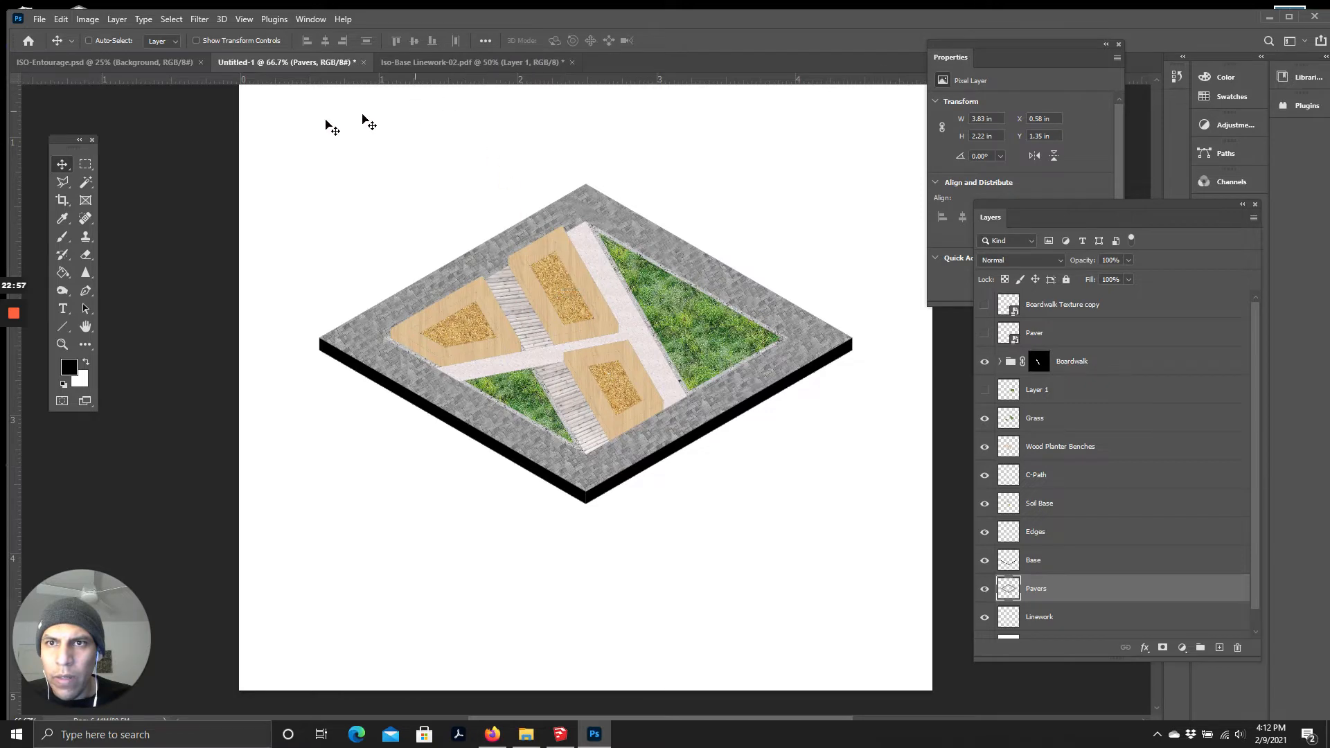
pyautogui.click(460, 63)
pyautogui.click(573, 63)
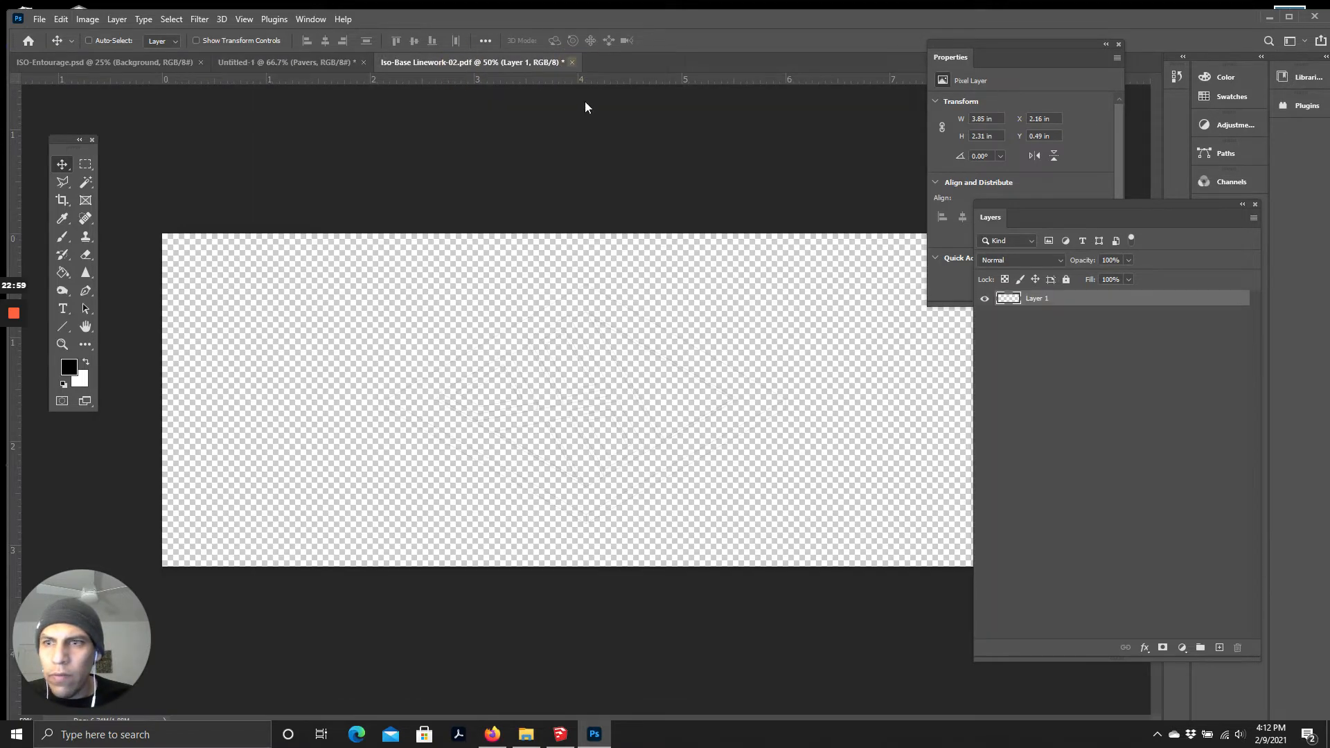
pyautogui.click(665, 283)
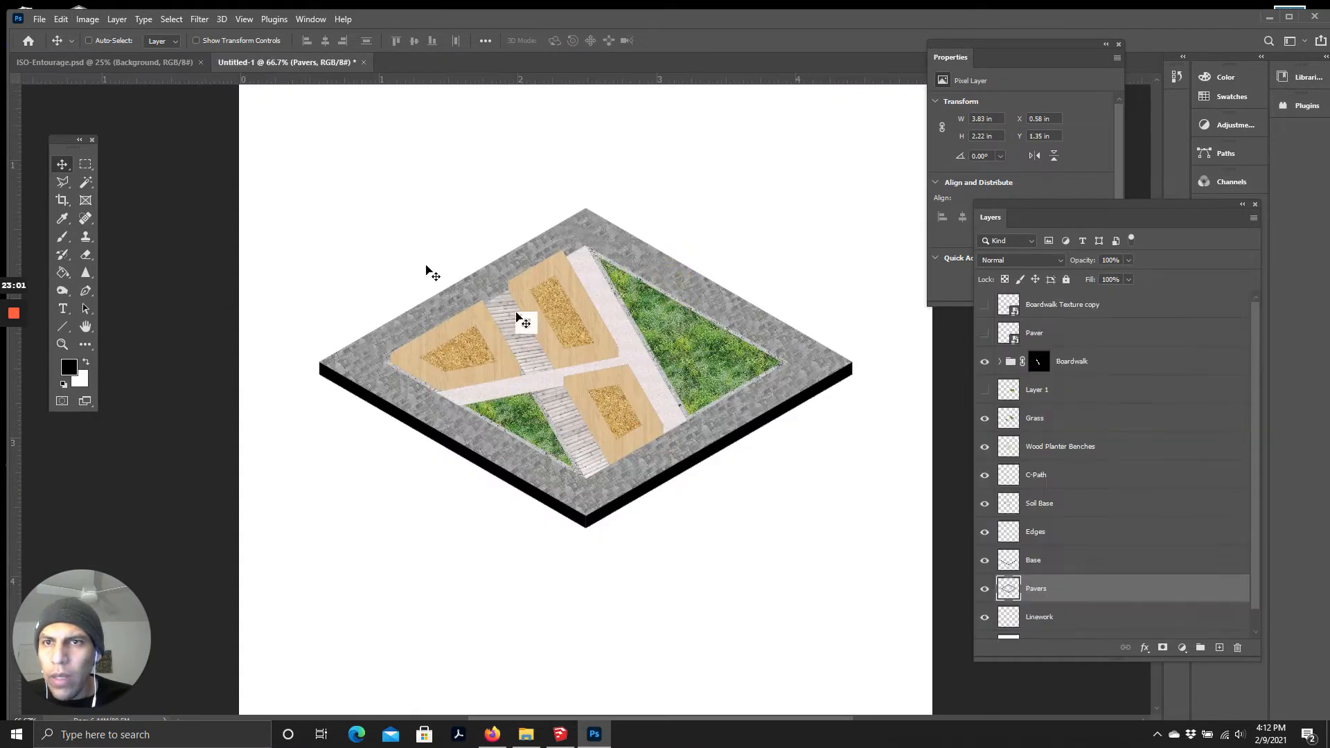
# Step: Place the Flower Bed image in the illustration and bring its layer to the top of the layer stack
pyautogui.scroll(4, 549, 362)
pyautogui.scroll(-6, 560, 388)
pyautogui.scroll(4, 561, 391)
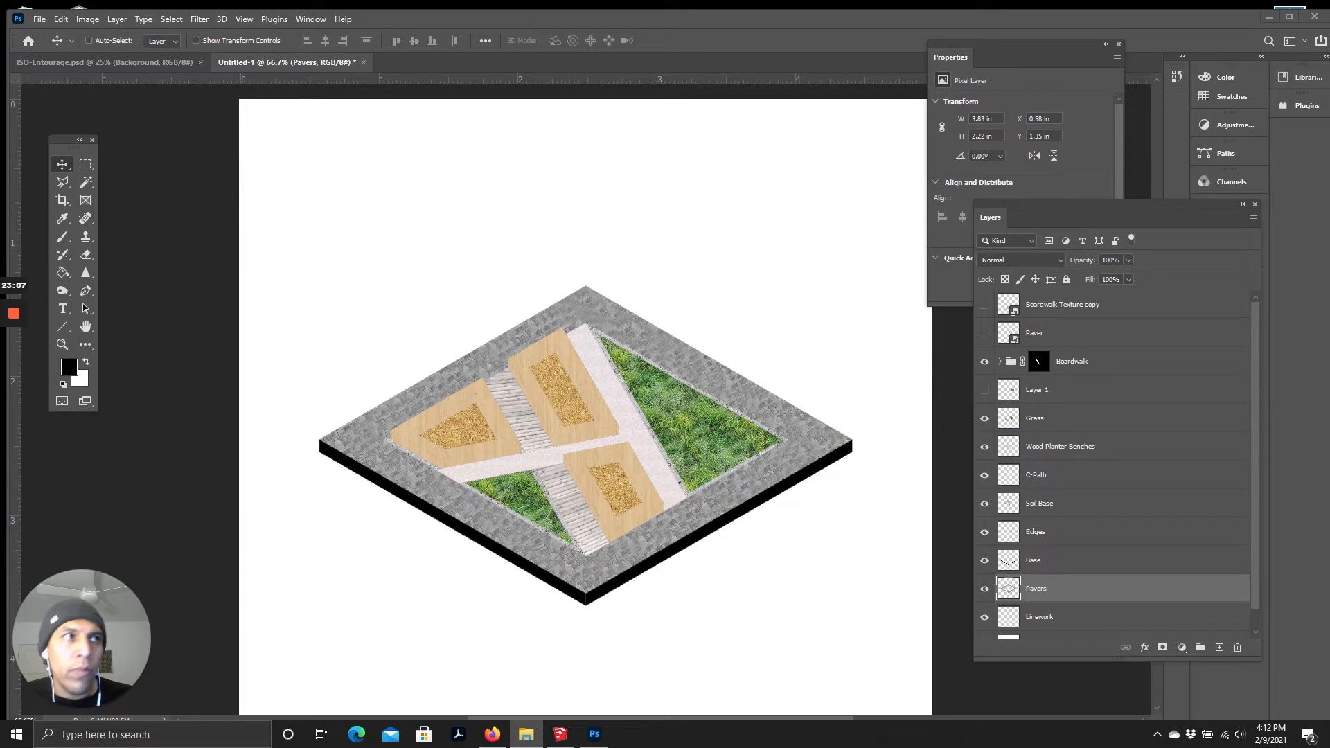
pyautogui.moveTo(48, 413); pyautogui.dragTo(524, 273)
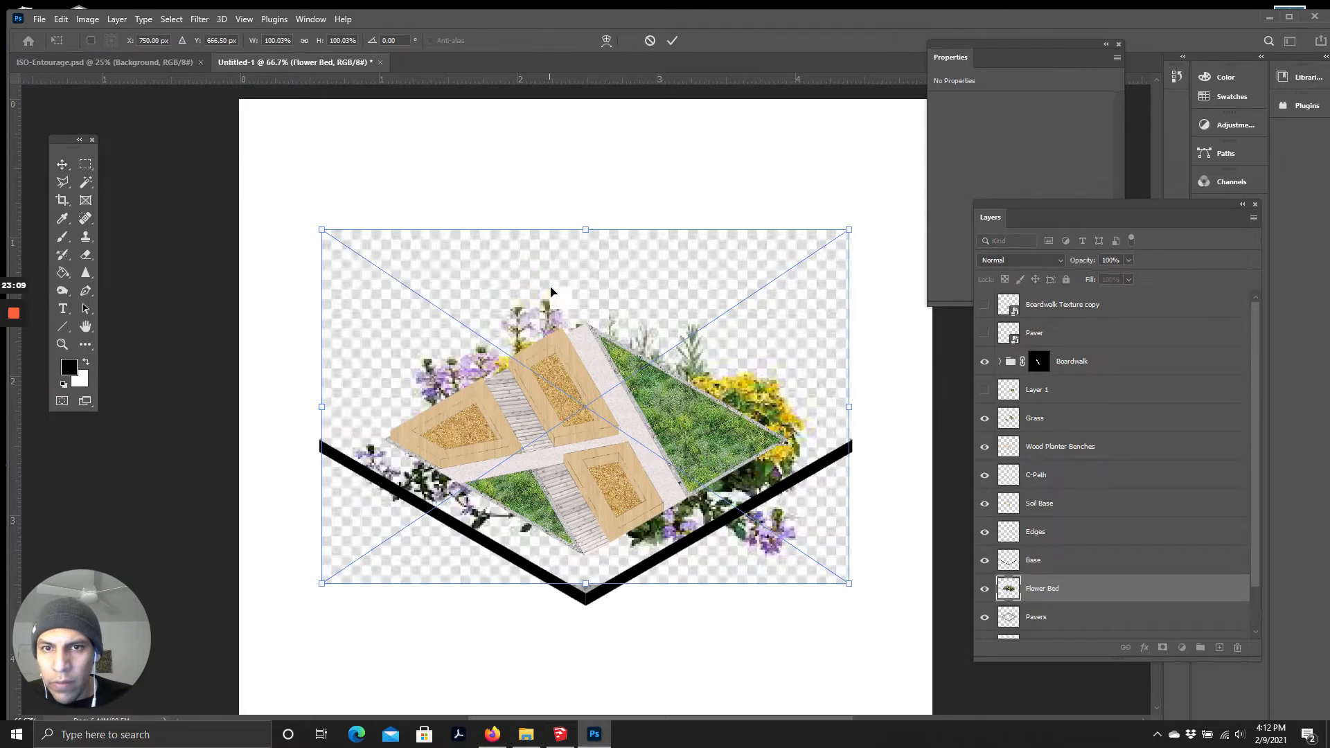
pyautogui.moveTo(558, 320); pyautogui.dragTo(504, 281)
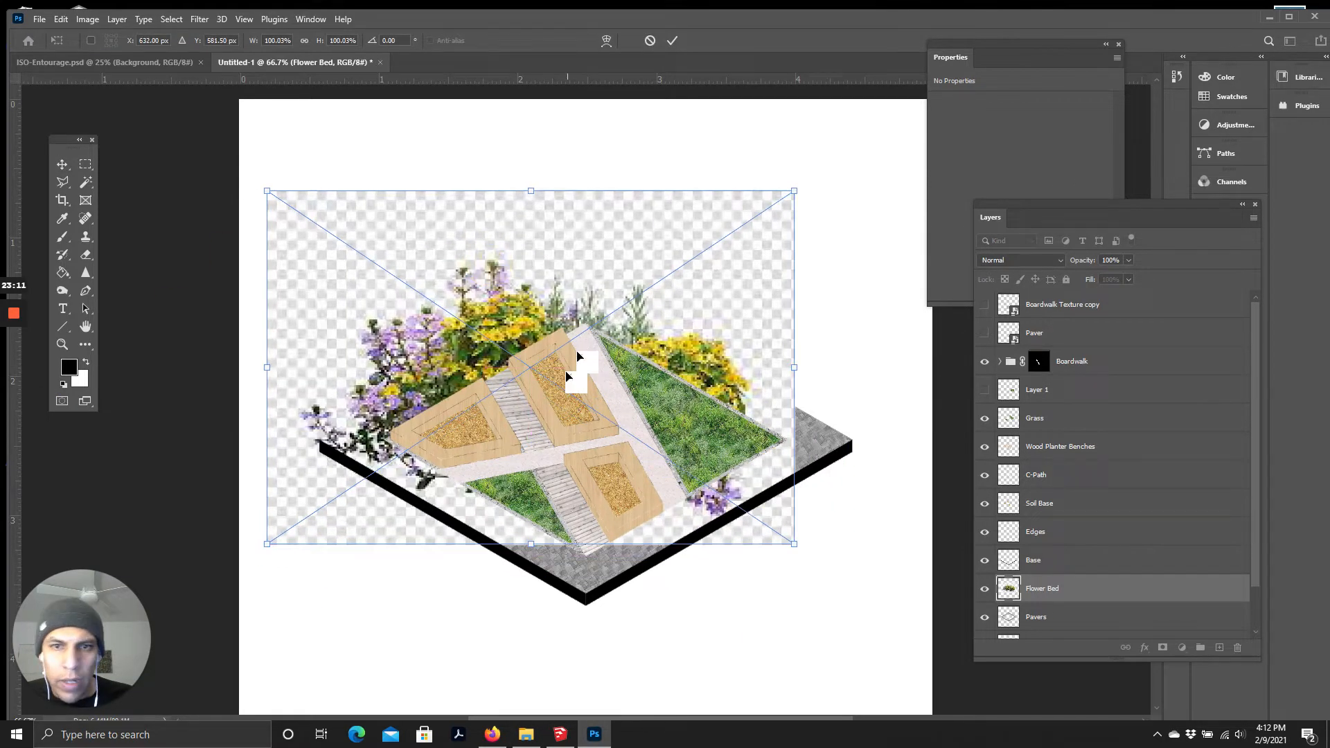
pyautogui.moveTo(1054, 591); pyautogui.dragTo(1040, 292)
pyautogui.moveTo(547, 365); pyautogui.dragTo(576, 363)
# Step: Knock out the Flower Bed image's light background with Blend If, lowering This Layer's white limit to about 202
pyautogui.scroll(1, 576, 367)
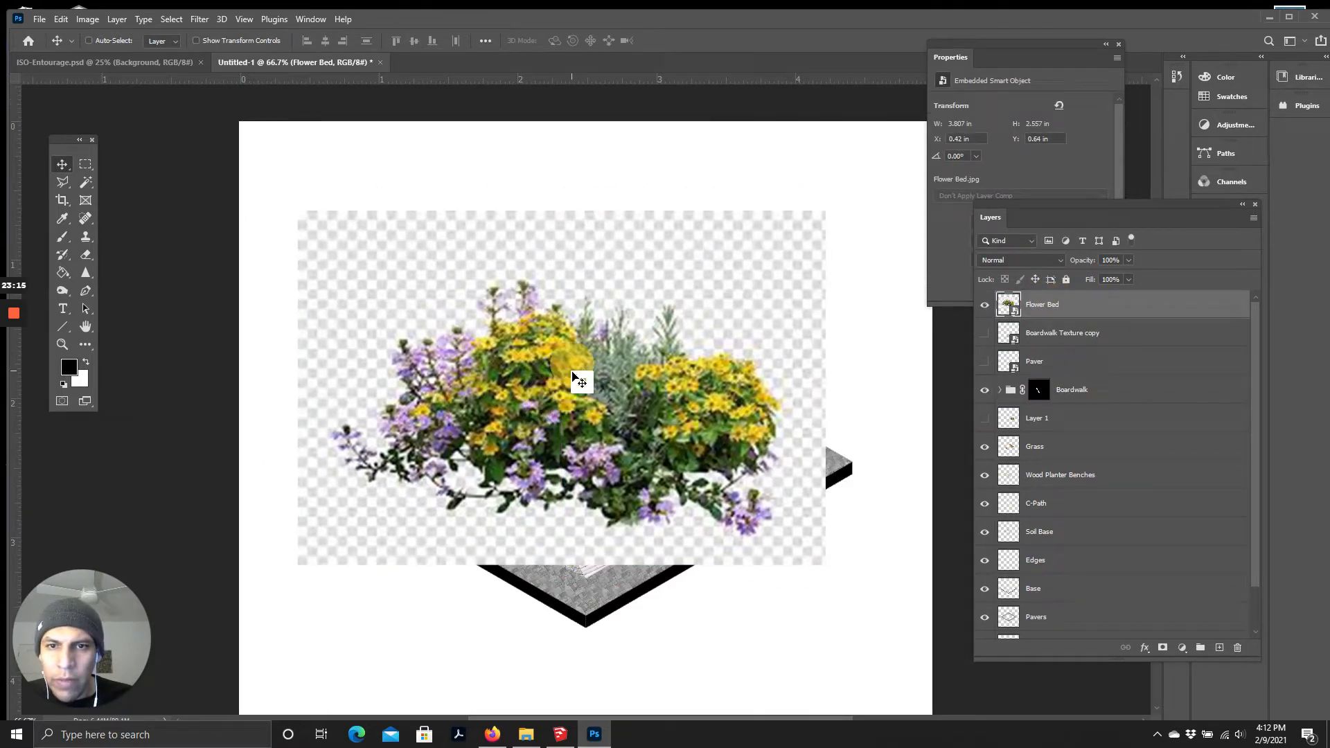
pyautogui.scroll(-4, 582, 364)
pyautogui.scroll(1, 593, 363)
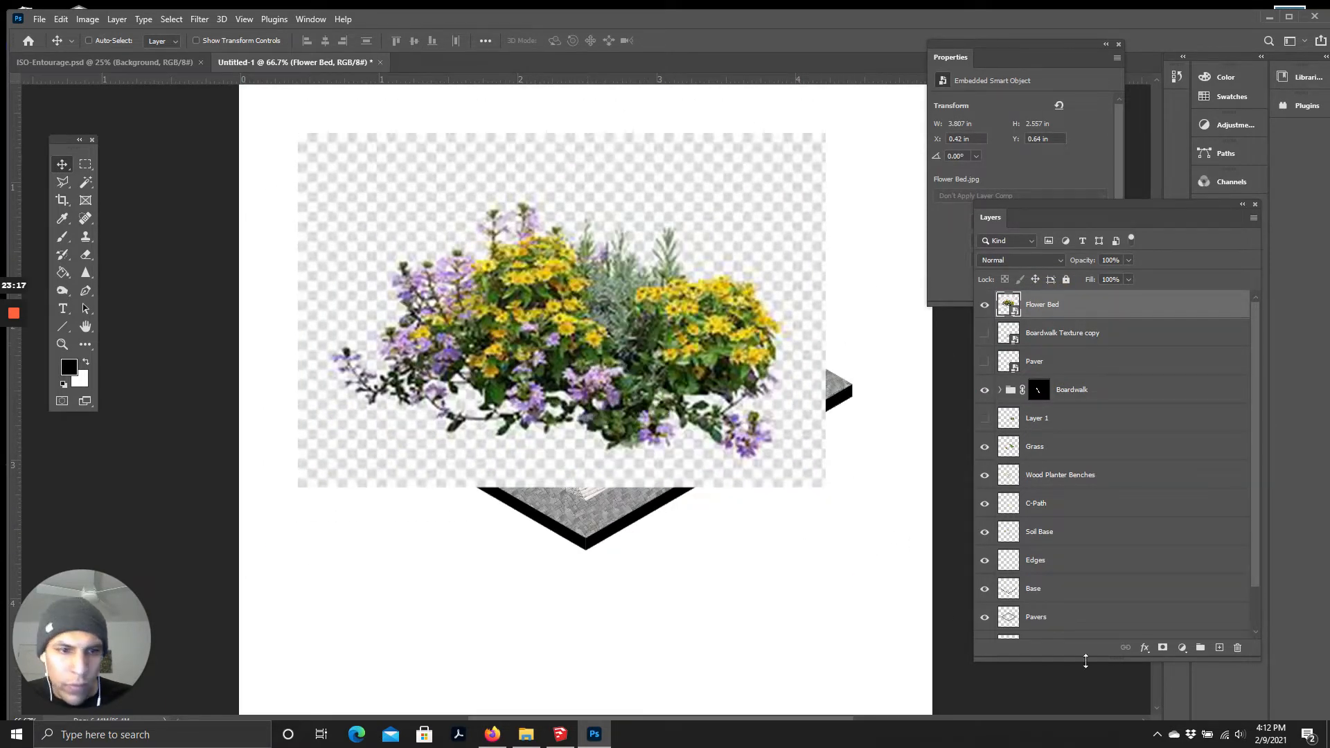
pyautogui.click(1144, 650)
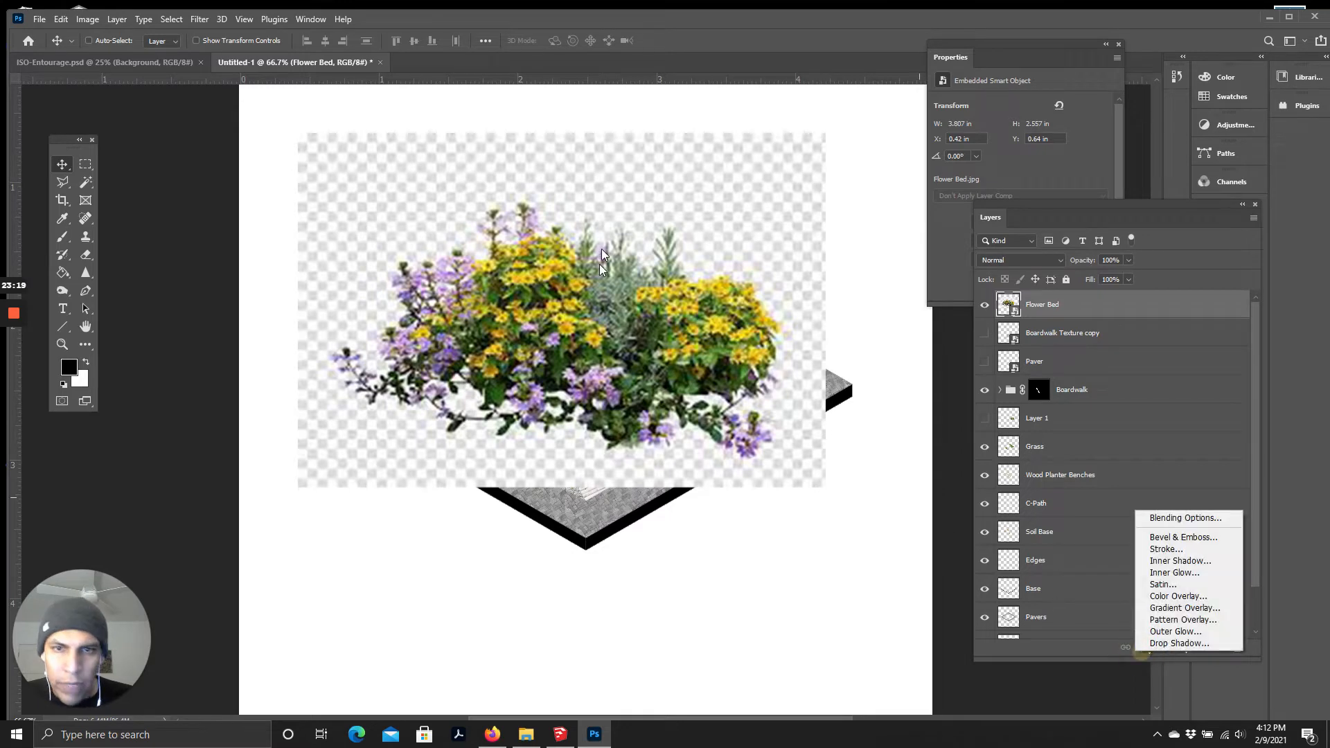
pyautogui.click(1178, 517)
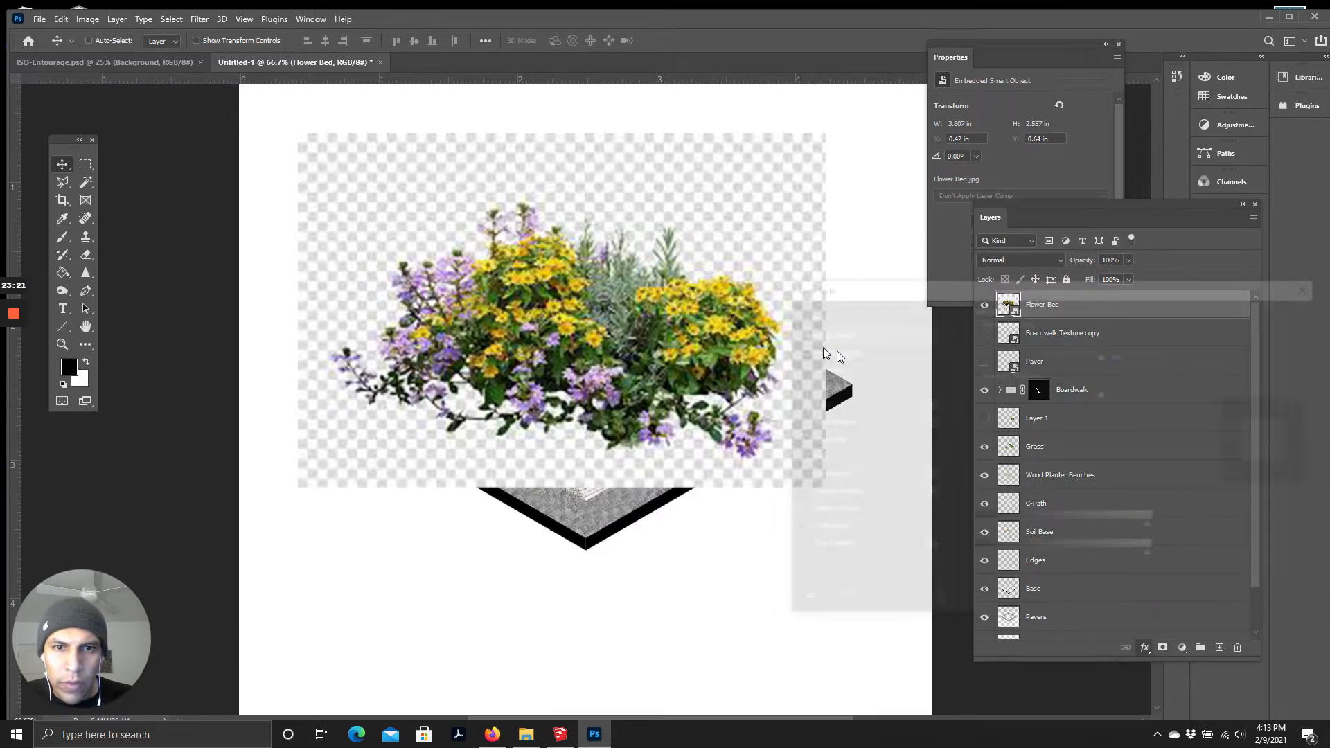
pyautogui.moveTo(1153, 531); pyautogui.dragTo(1121, 532)
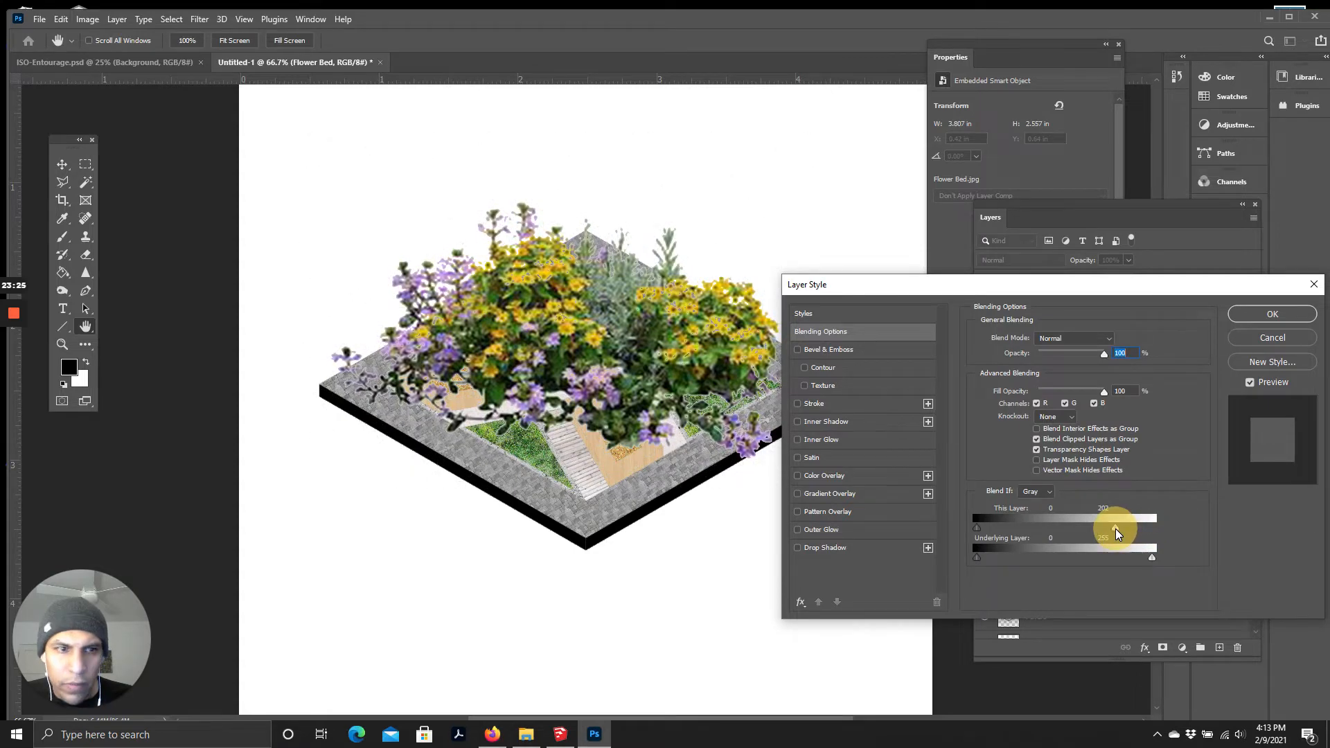
pyautogui.click(1268, 314)
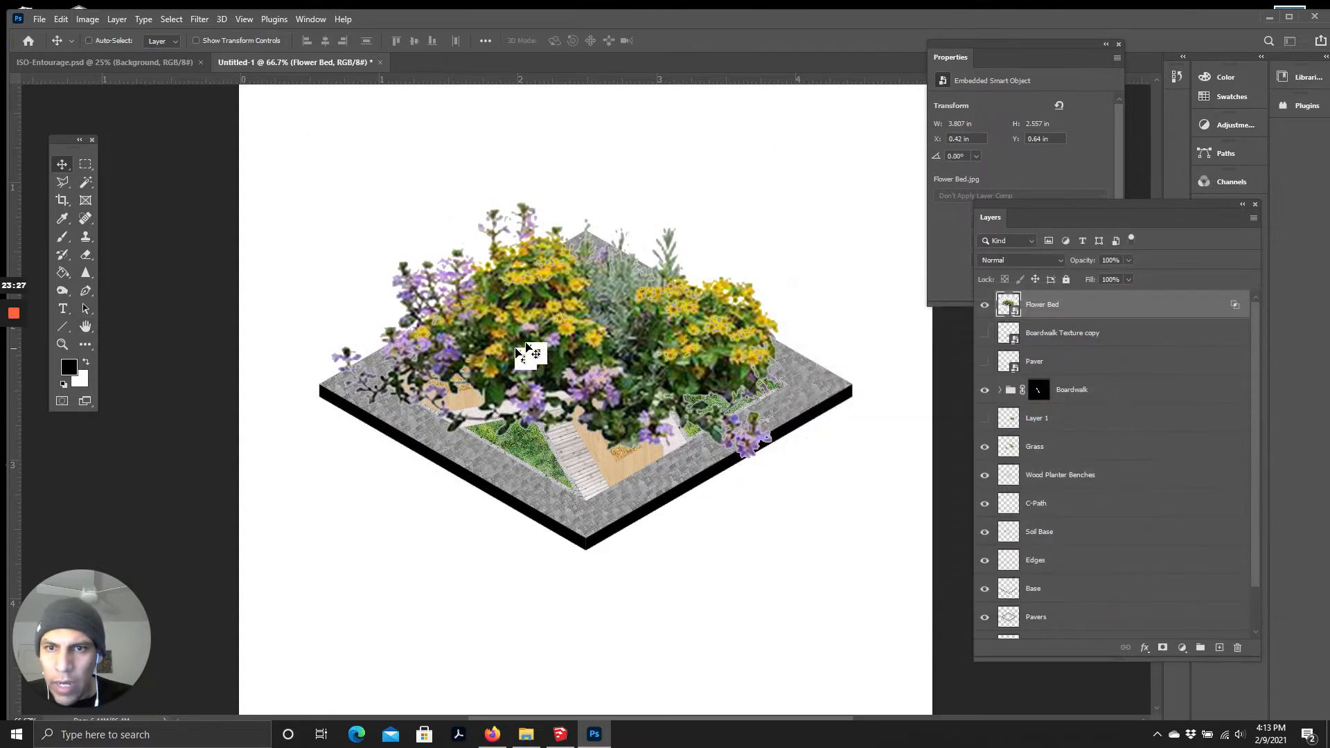
# Step: Scale the Flower Bed proportionally to about 13.31% and position it on the soil of the left planter
pyautogui.moveTo(575, 332); pyautogui.dragTo(568, 394)
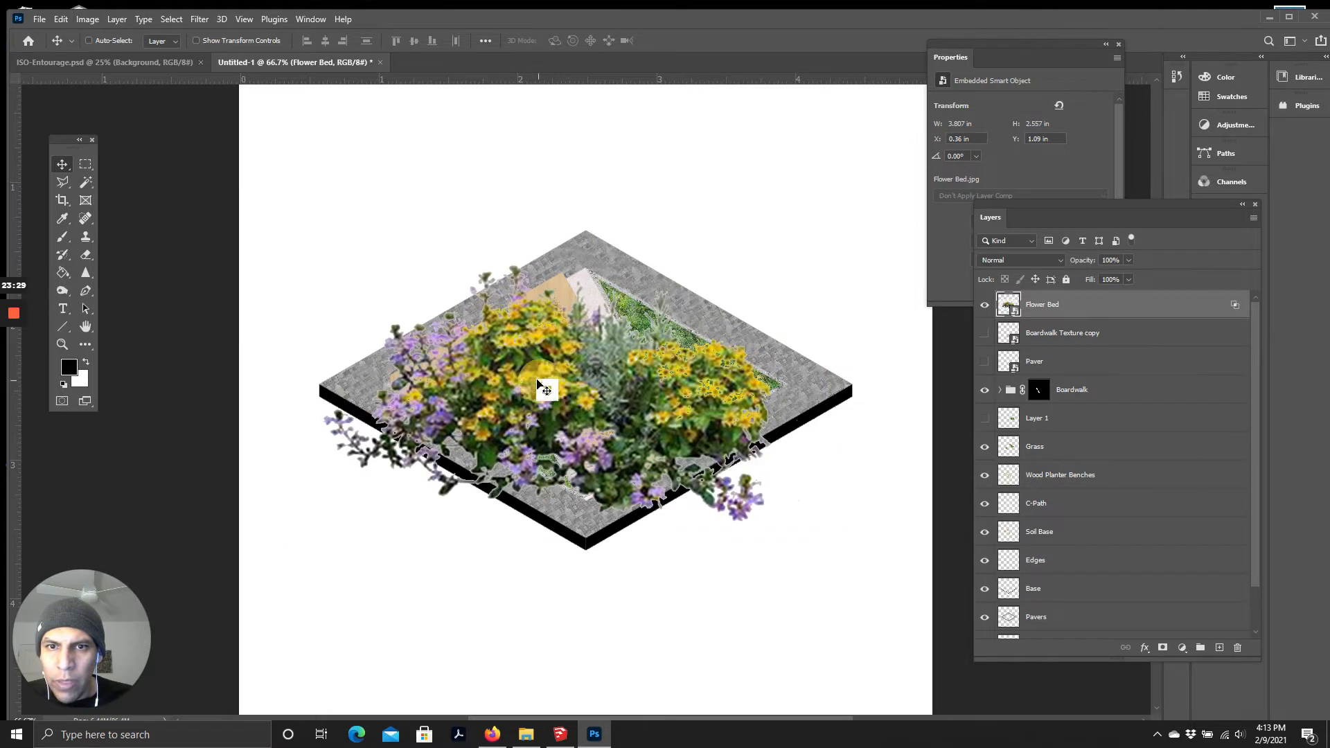
pyautogui.press('ctrl')
pyautogui.press('t')
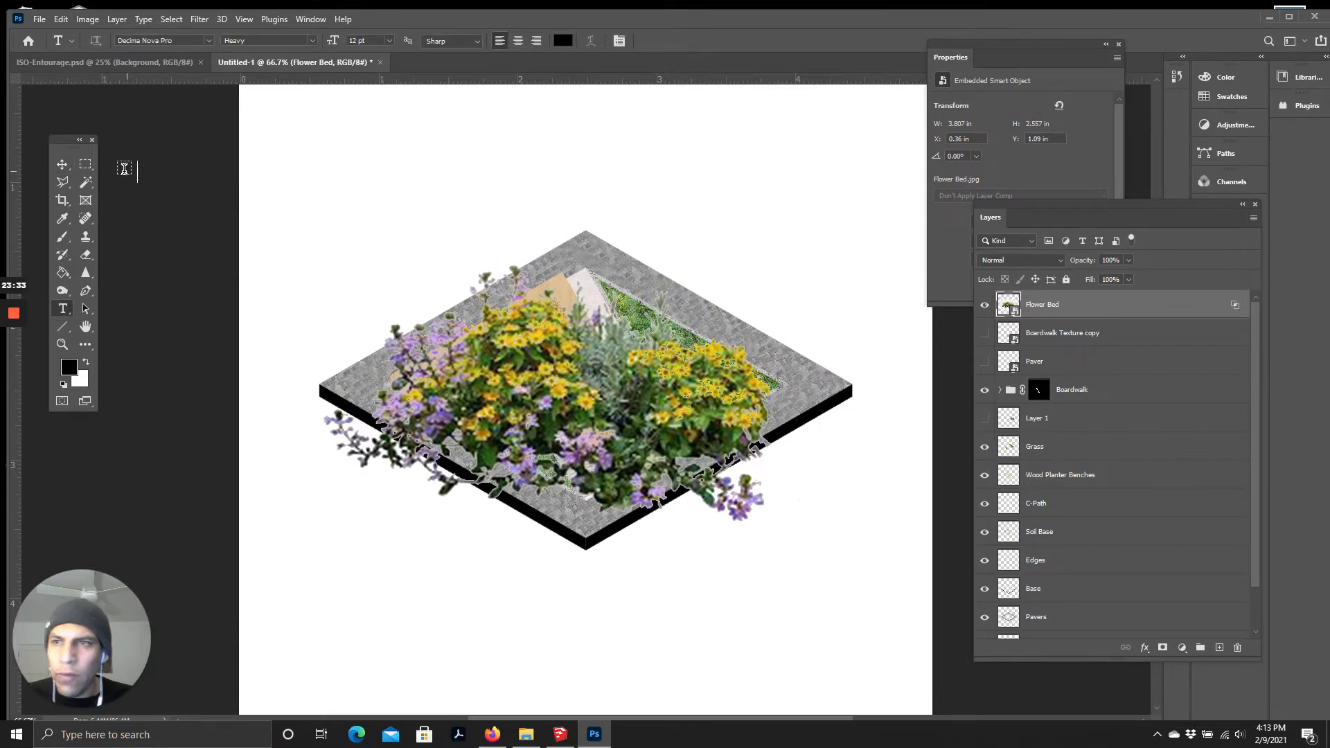
pyautogui.click(62, 165)
pyautogui.hotkey('ctrl', 't')
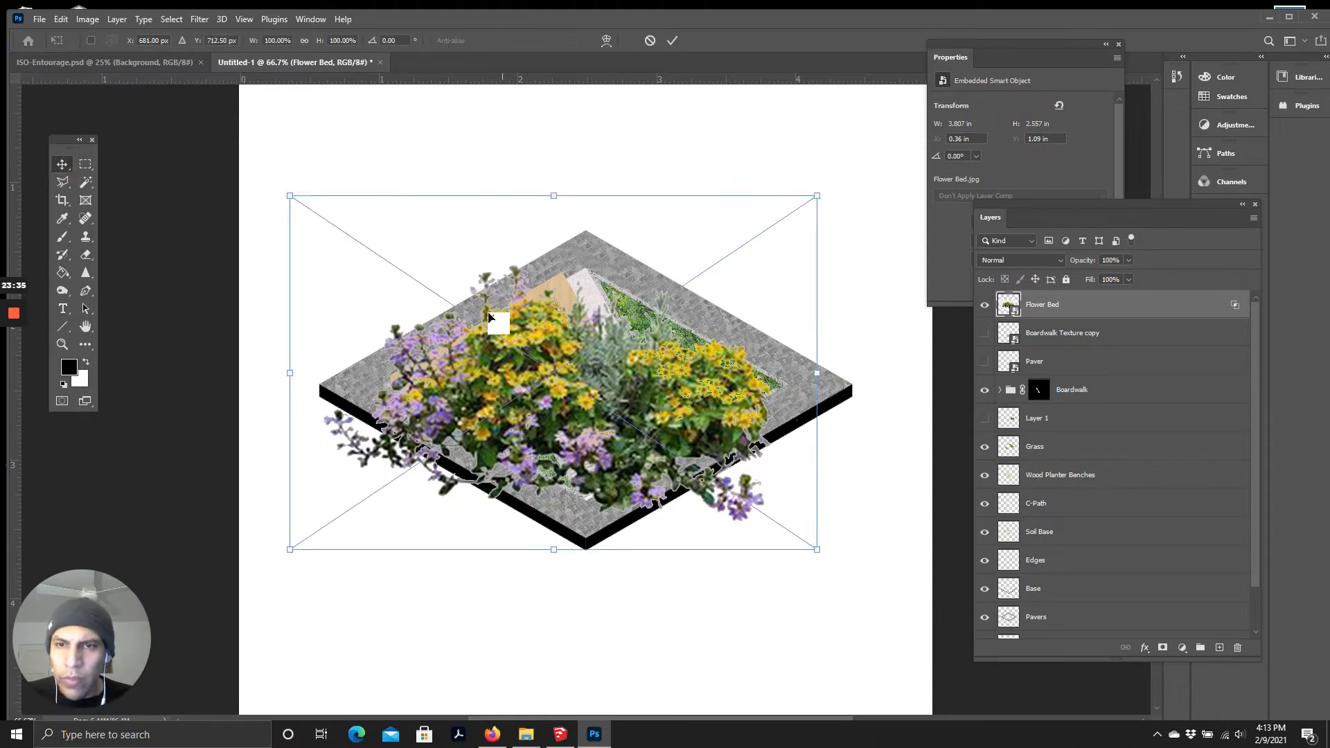
pyautogui.moveTo(289, 196); pyautogui.dragTo(592, 399)
pyautogui.moveTo(776, 504); pyautogui.dragTo(662, 401)
pyautogui.hotkey('ctrl', '+')
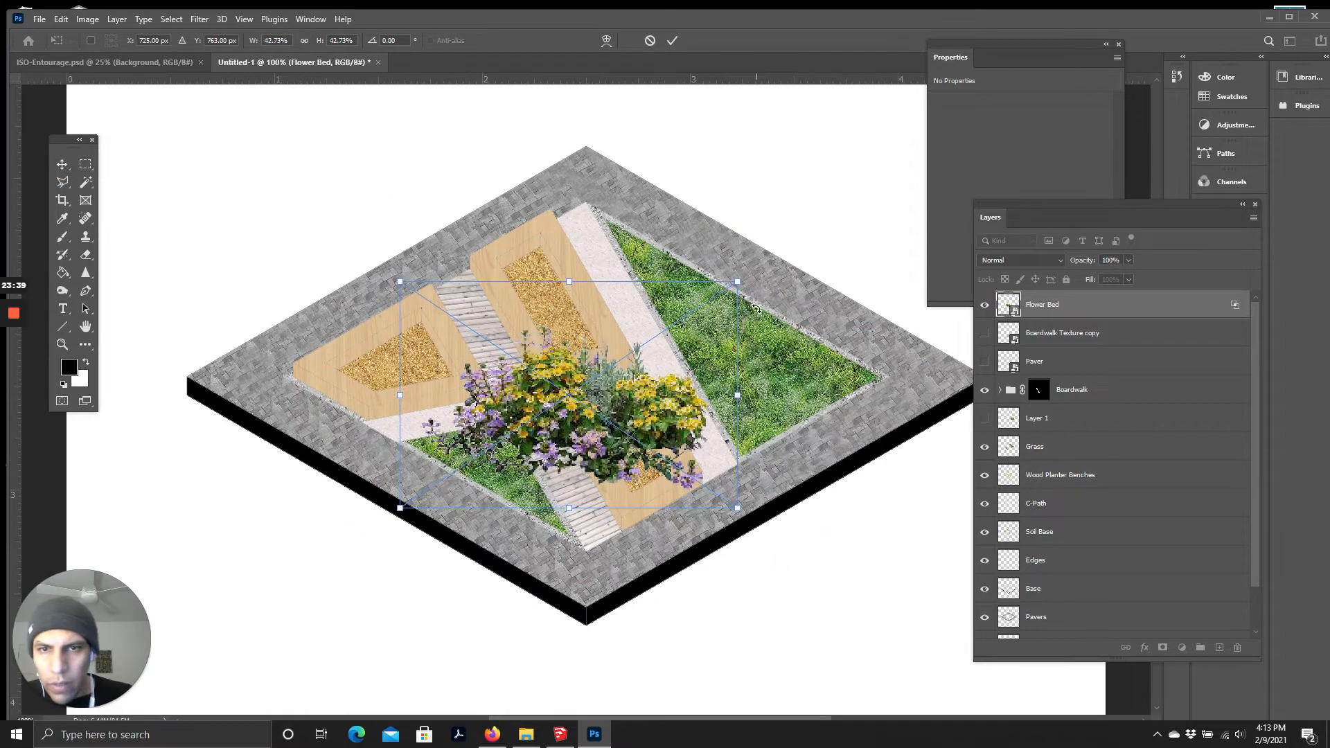
pyautogui.moveTo(743, 284); pyautogui.dragTo(505, 438)
pyautogui.moveTo(450, 481); pyautogui.dragTo(390, 386)
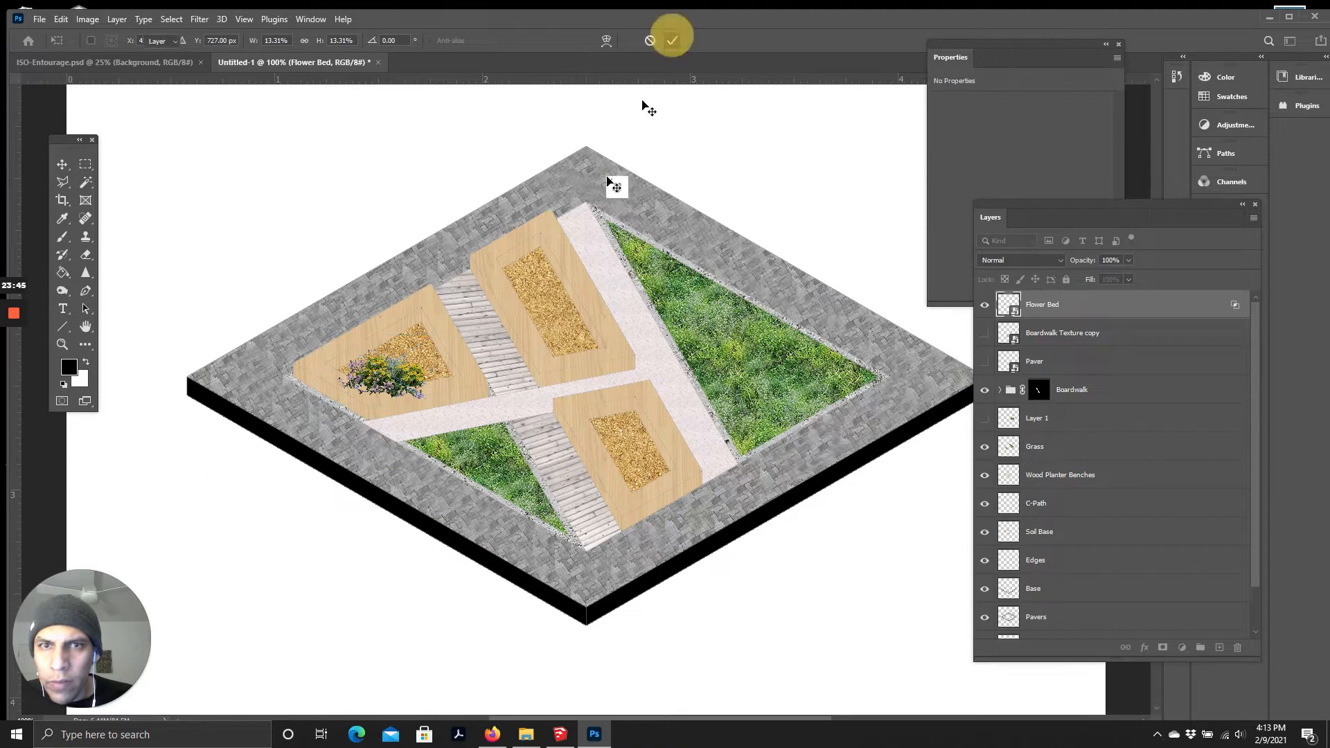
pyautogui.click(674, 40)
# Step: Duplicate the Flower Bed twice in the left planter, stack both copies beneath the original and shift them to cover the soil
pyautogui.moveTo(401, 371); pyautogui.dragTo(438, 377)
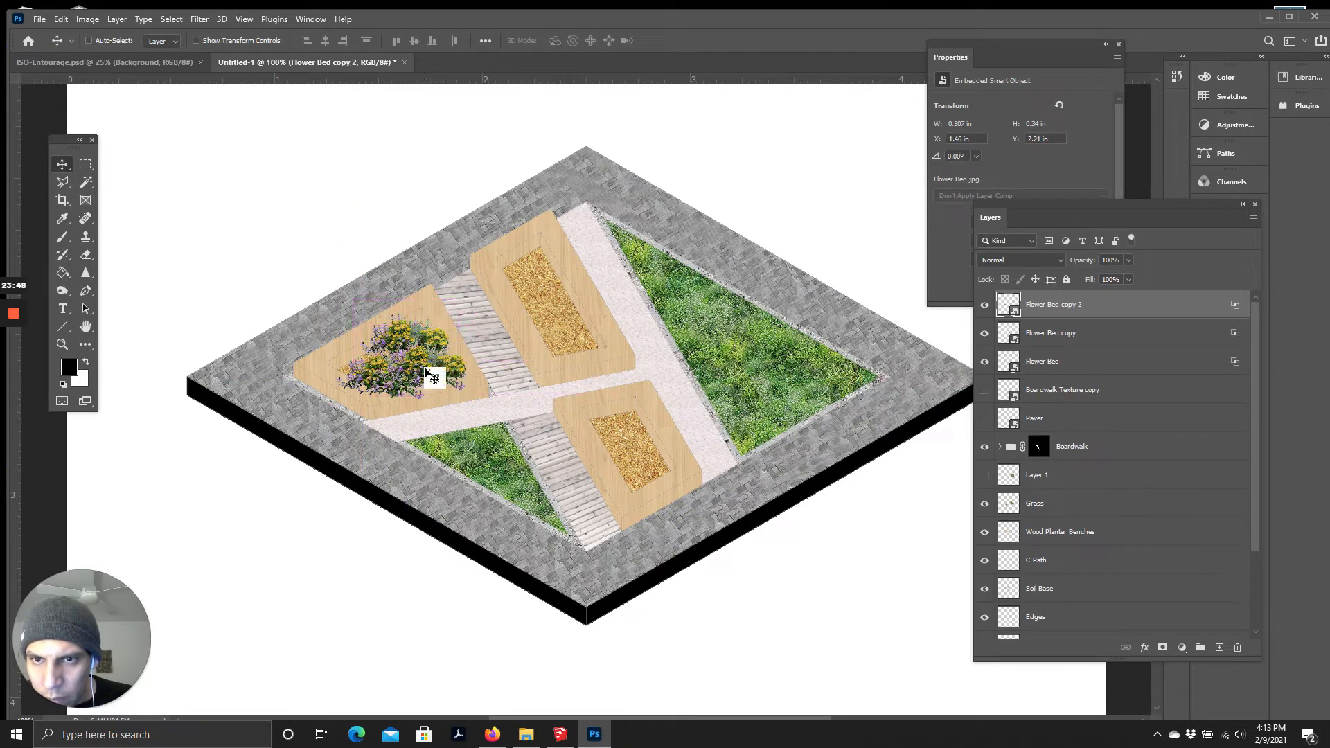
pyautogui.keyDown('shift'); pyautogui.click(1051, 338); pyautogui.keyUp('shift')
pyautogui.moveTo(1050, 339); pyautogui.dragTo(1054, 380)
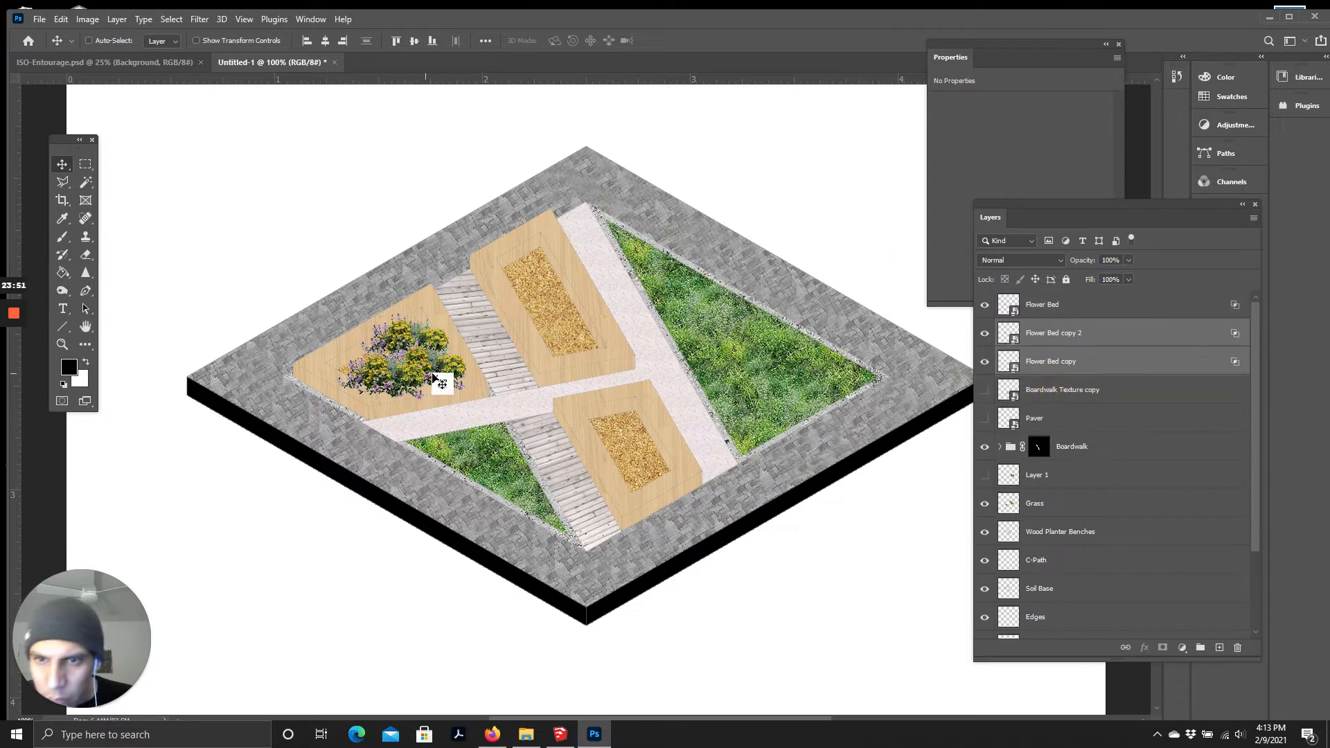
pyautogui.moveTo(436, 365); pyautogui.dragTo(388, 374)
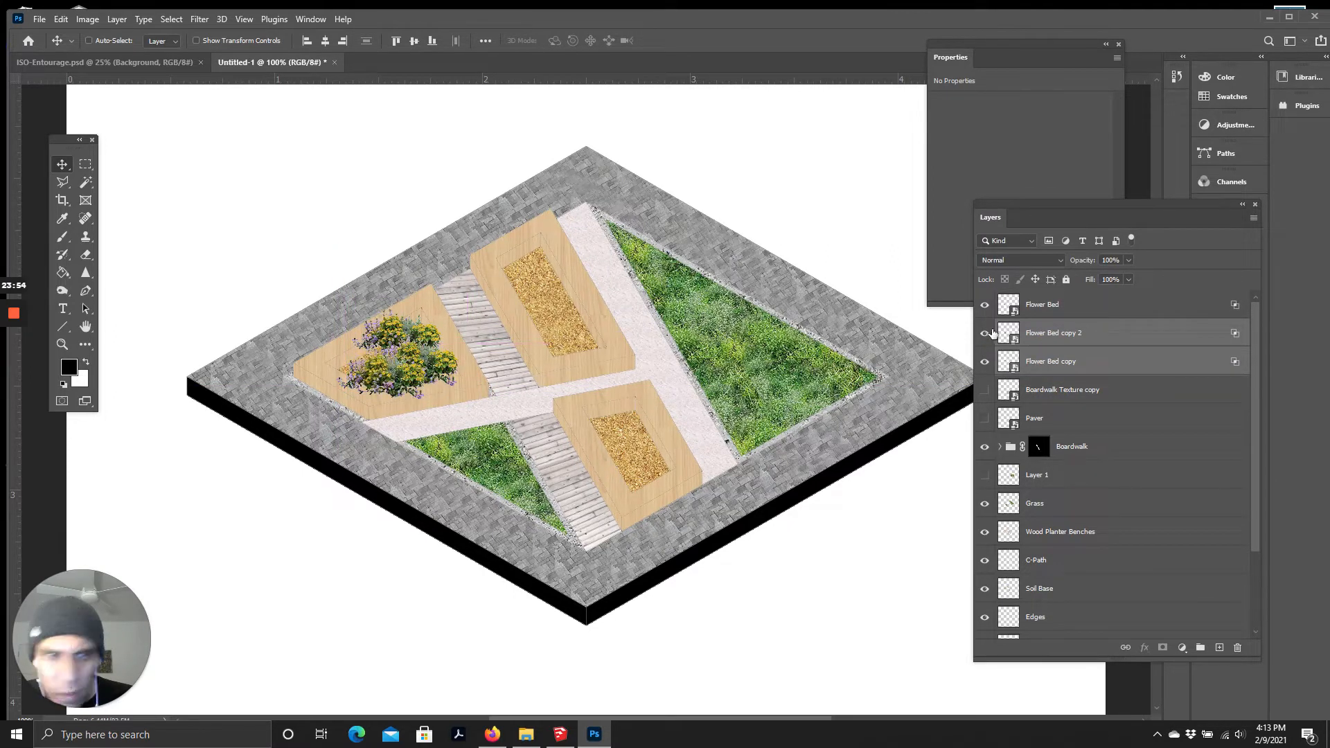
# Step: Copy the Flower Bed three times onto the front planter's soil and stack the last two copies below the first
pyautogui.click(1036, 312)
pyautogui.moveTo(395, 374); pyautogui.dragTo(647, 451)
pyautogui.keyDown('shift'); pyautogui.click(1051, 334); pyautogui.keyUp('shift')
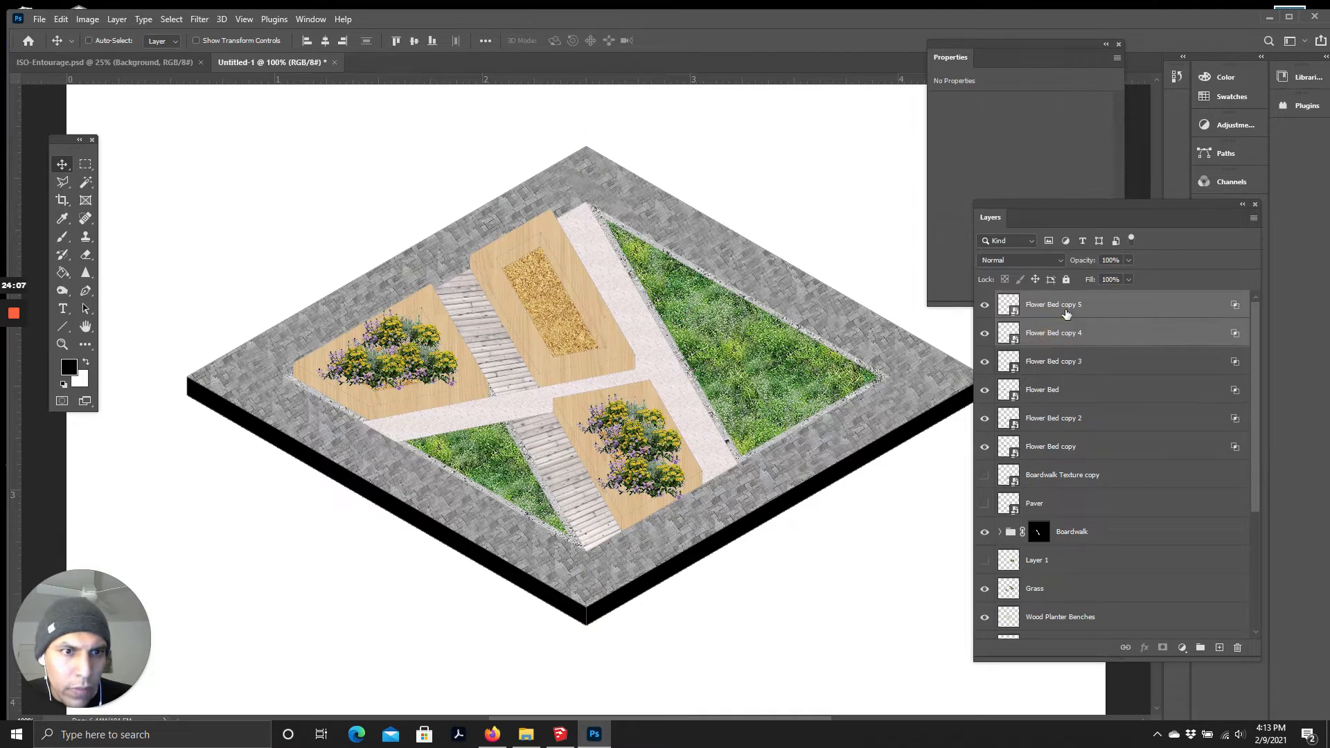
pyautogui.moveTo(1052, 334); pyautogui.dragTo(1075, 388)
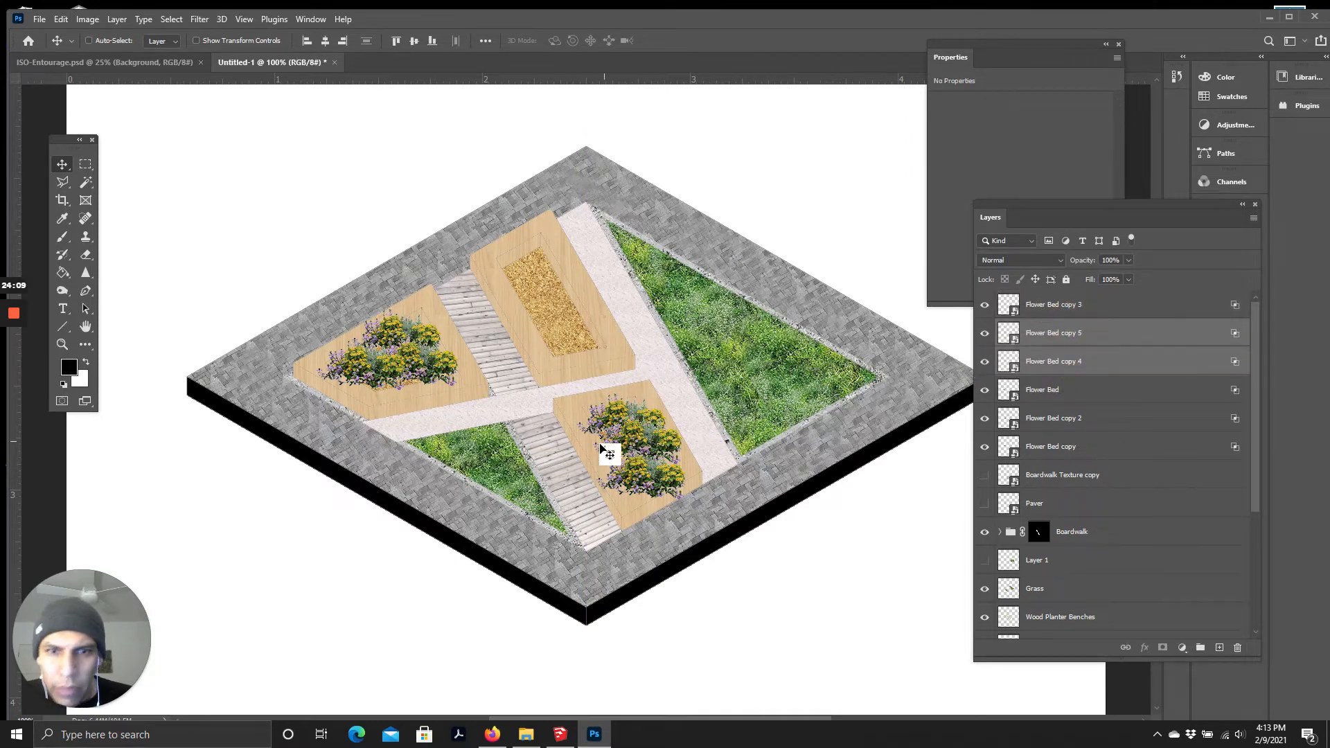
# Step: Duplicate the selected pair of front-planter flower beds twice into the rear planter to cover its soil
pyautogui.moveTo(649, 449); pyautogui.dragTo(568, 337)
pyautogui.scroll(-1, 569, 306)
pyautogui.scroll(2, 698, 414)
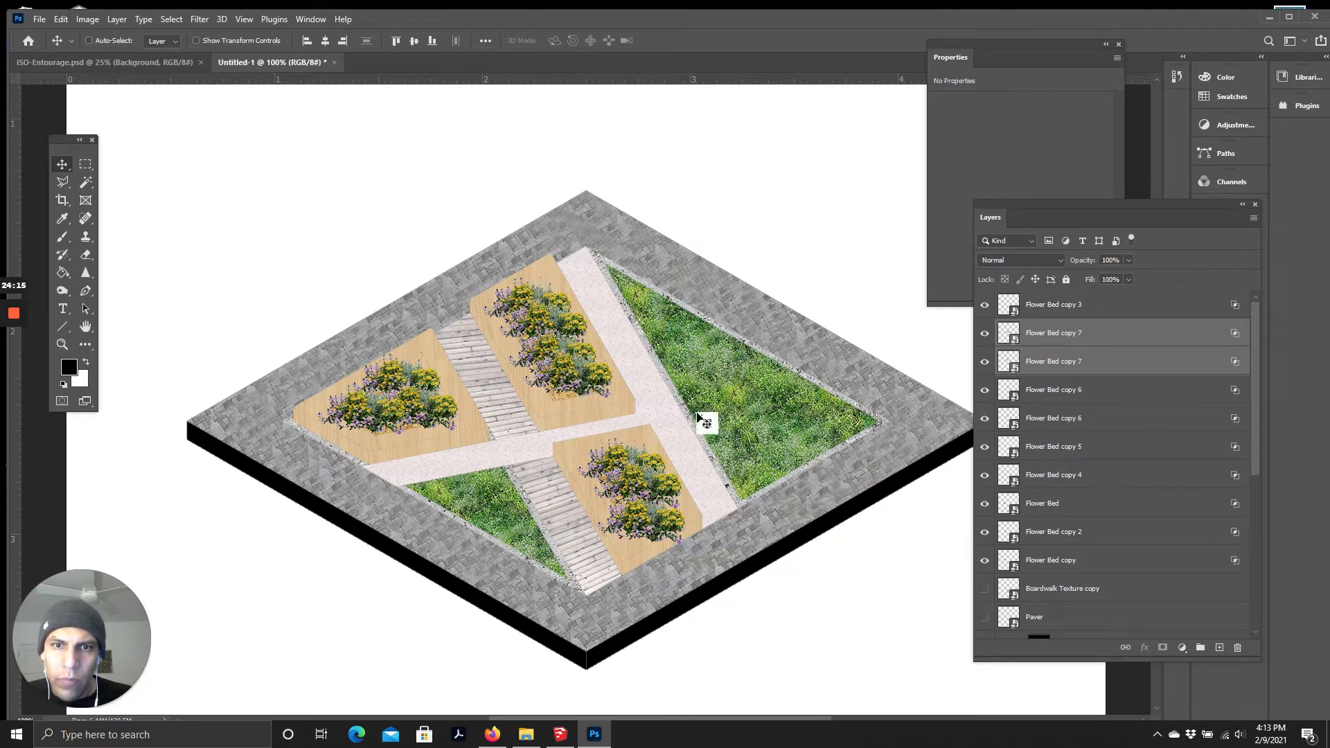
# Step: Select all the flower bed layers, from Flower Bed copy up to Flower Bed copy 3
pyautogui.scroll(-1, 1053, 551)
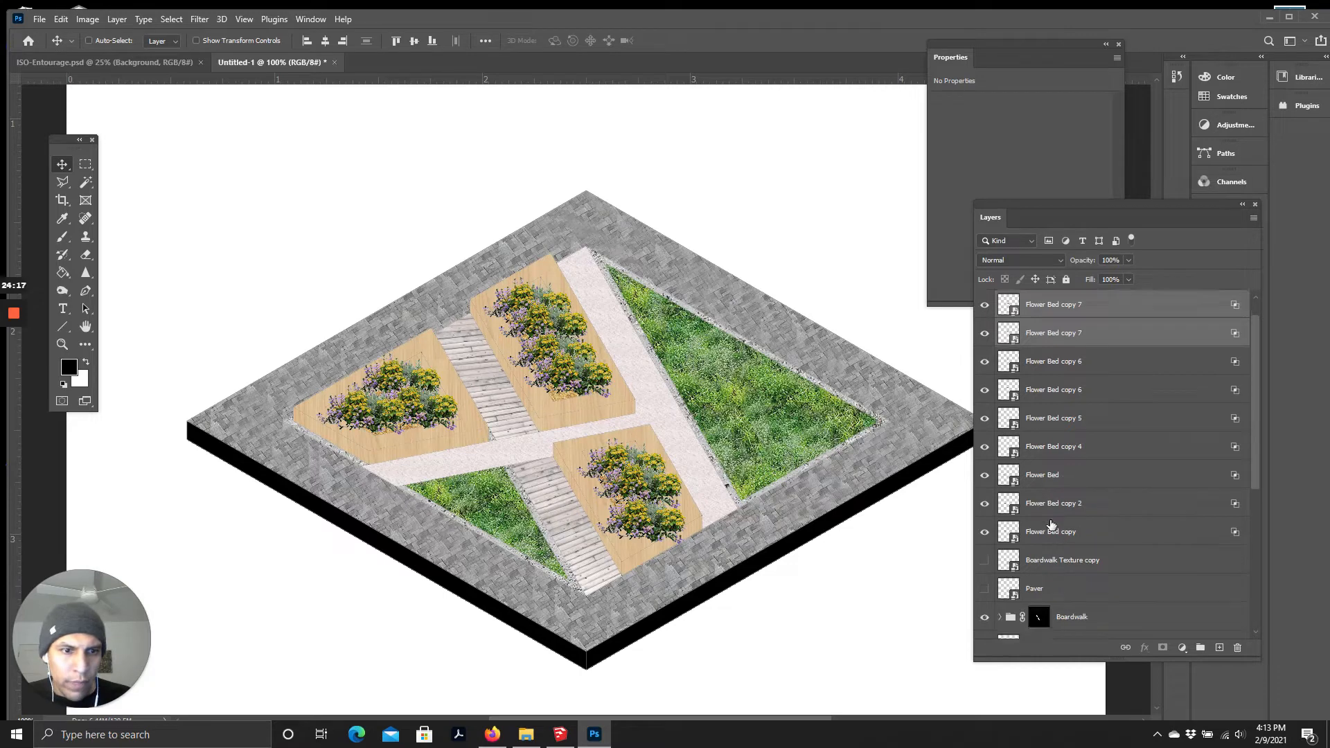
pyautogui.click(1051, 532)
pyautogui.scroll(1, 1086, 420)
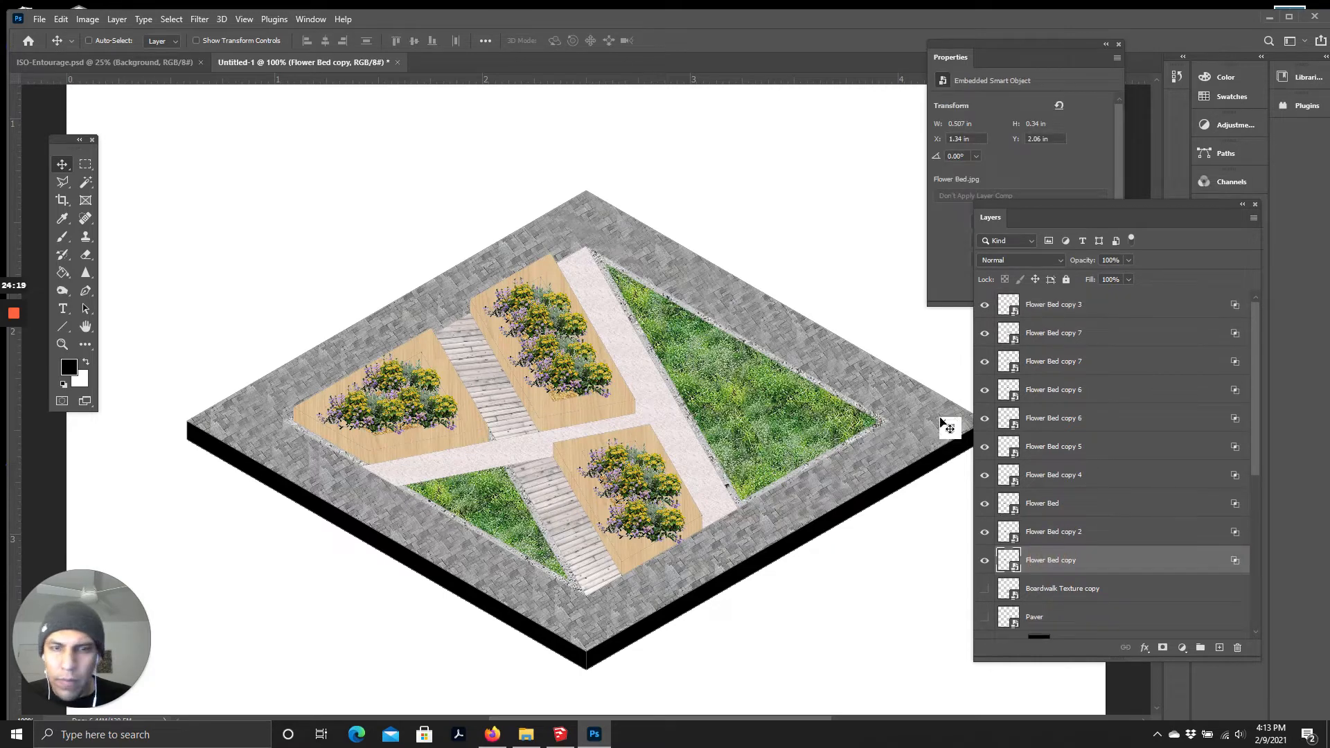
pyautogui.keyDown('shift'); pyautogui.click(1065, 306); pyautogui.keyUp('shift')
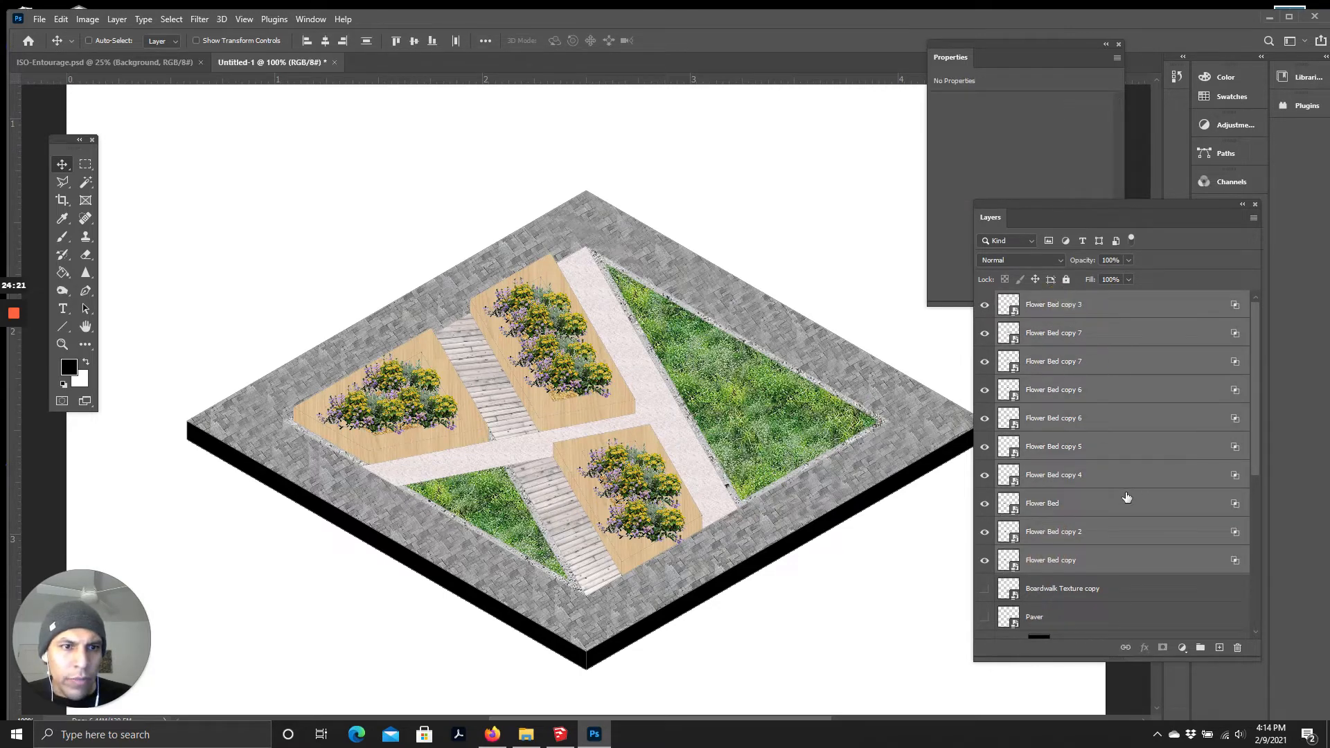
# Step: Group the selected flower bed layers into a new group named "Flower Beds"
pyautogui.click(1254, 219)
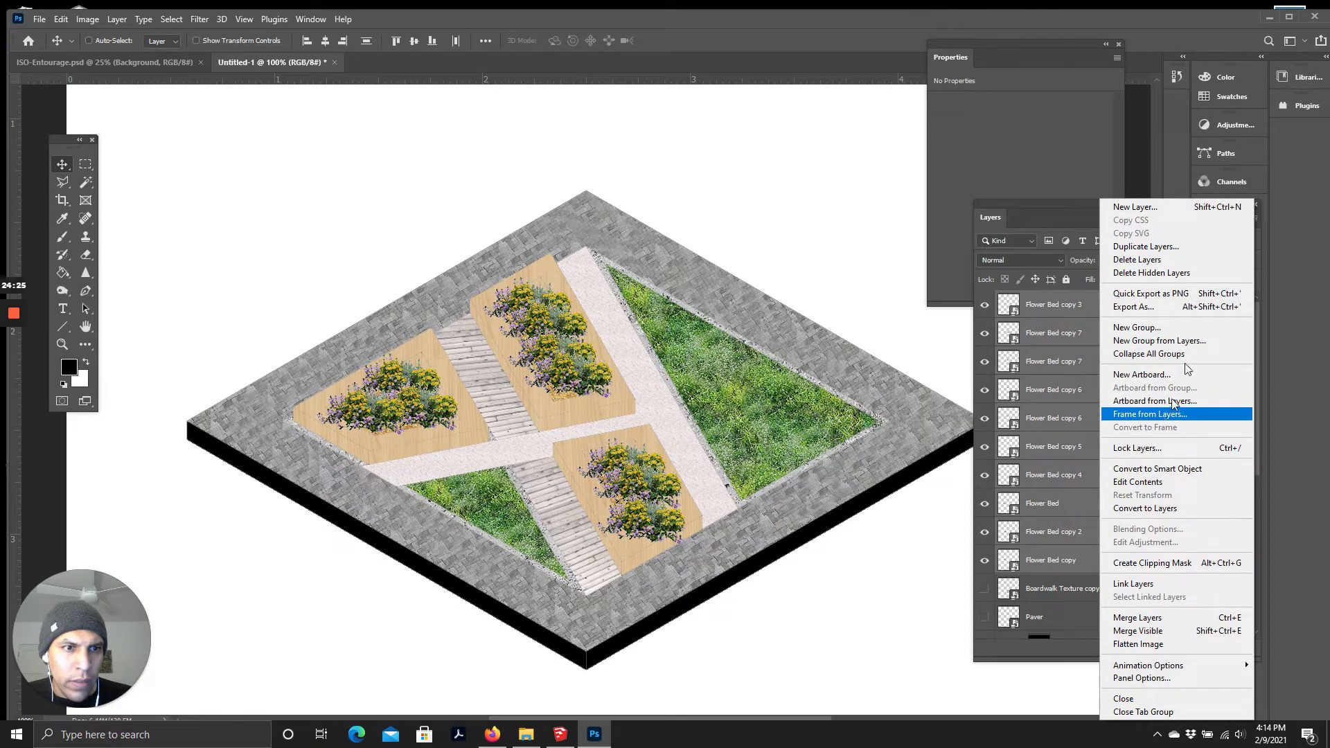
pyautogui.click(1165, 342)
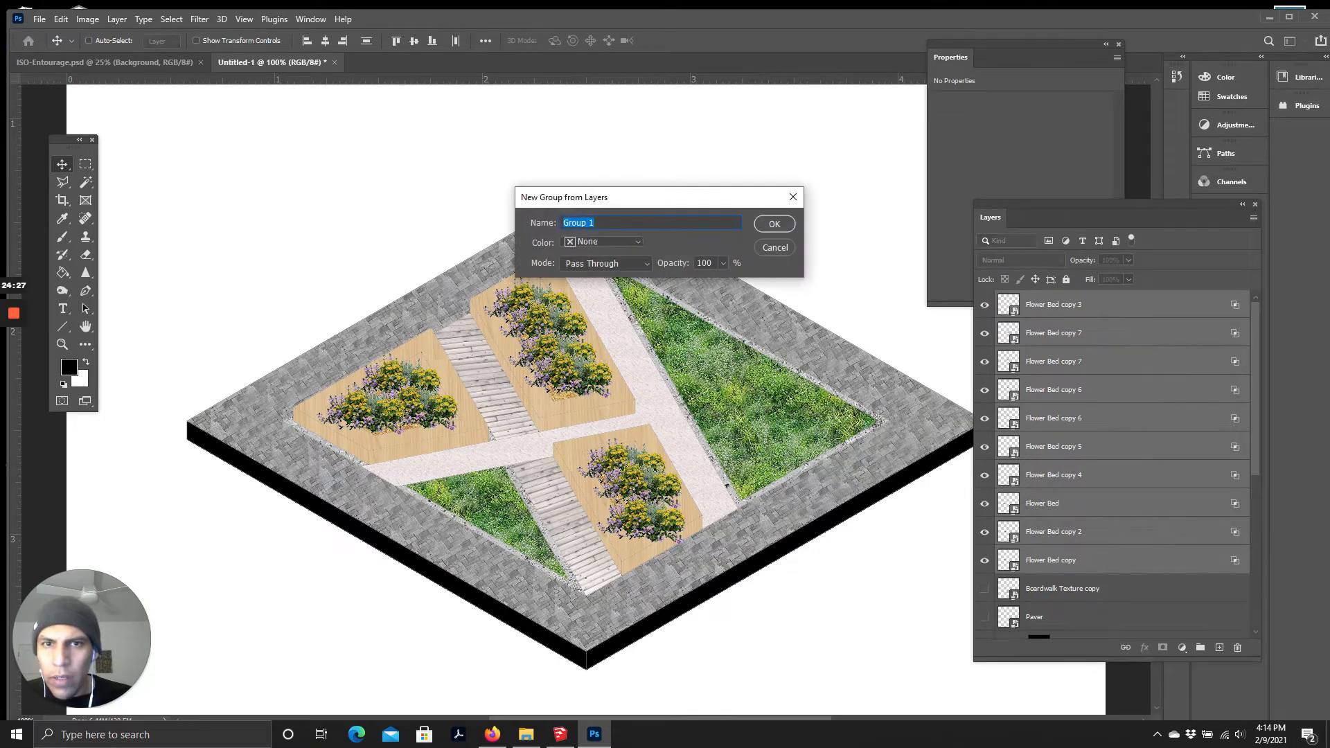
pyautogui.write('Flower Beds')
pyautogui.press('Return')
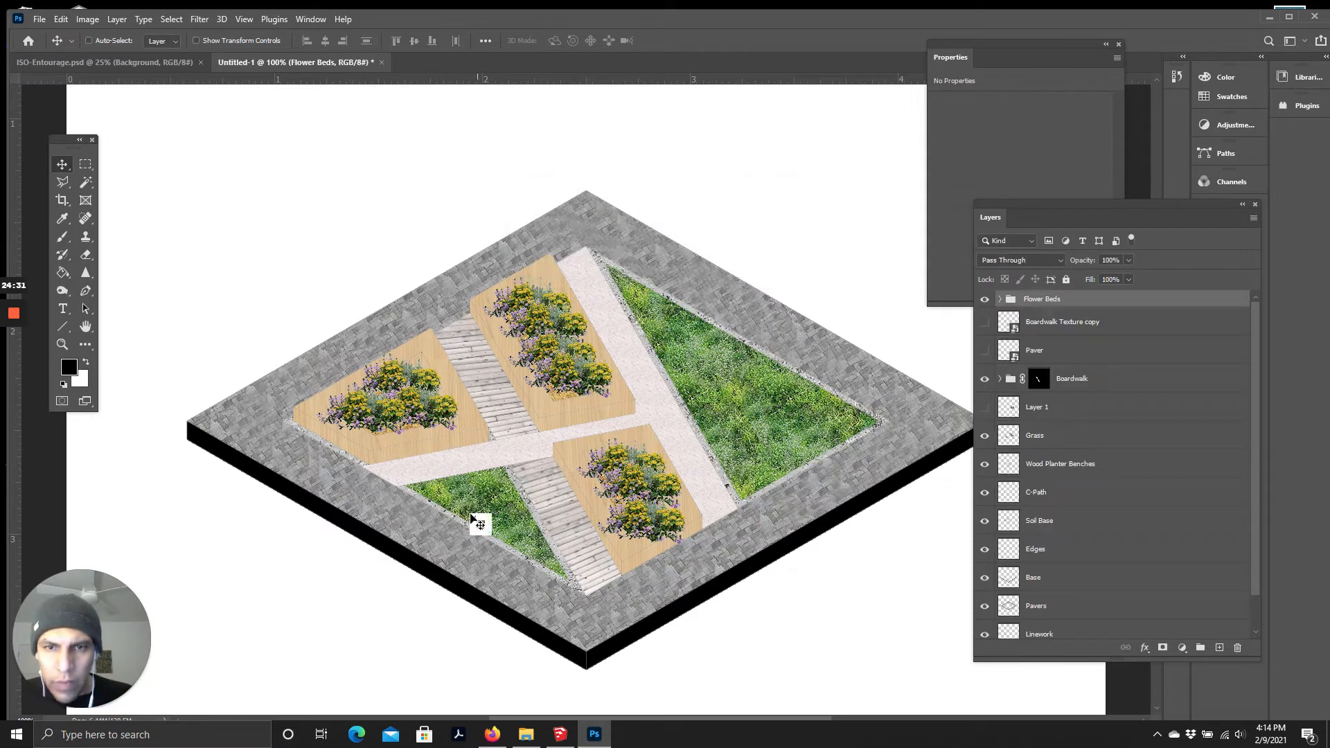
# Step: Add a layer mask to the Flower Beds group
pyautogui.scroll(1, 679, 548)
pyautogui.scroll(2, 682, 561)
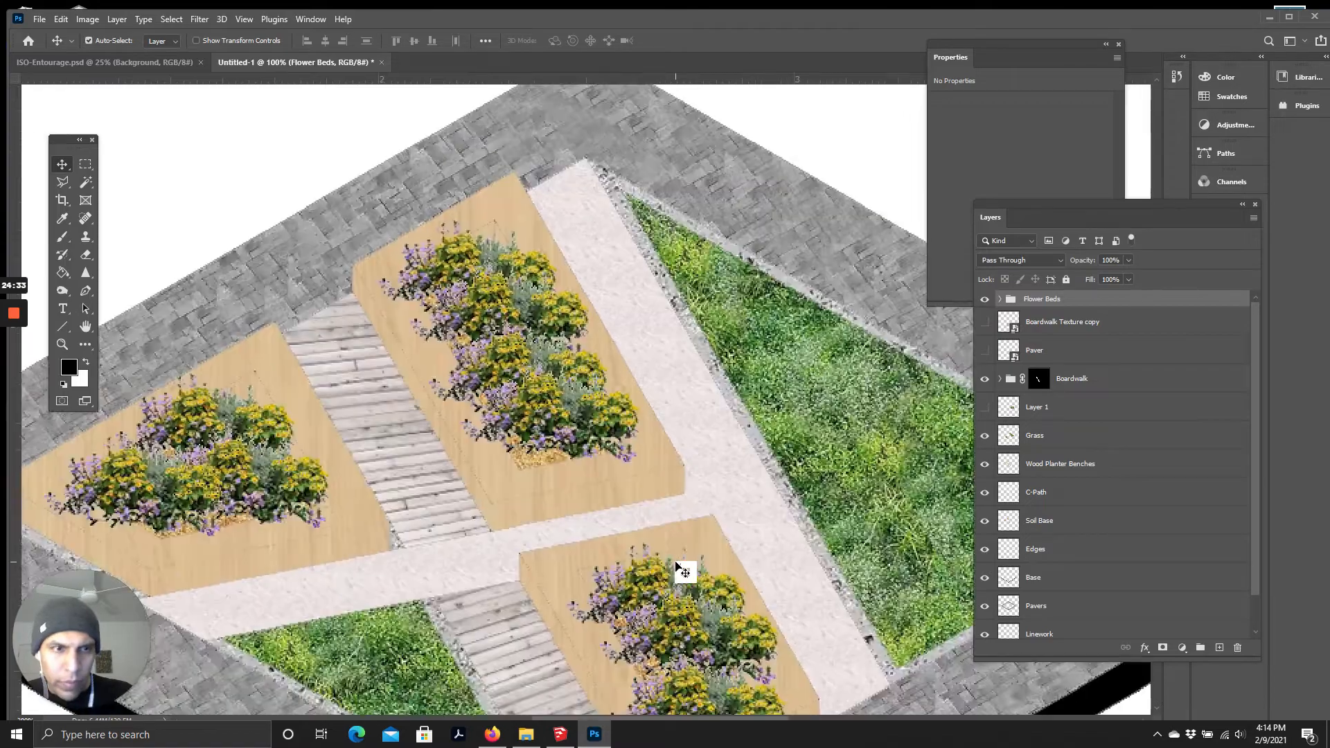
pyautogui.scroll(-5, 683, 571)
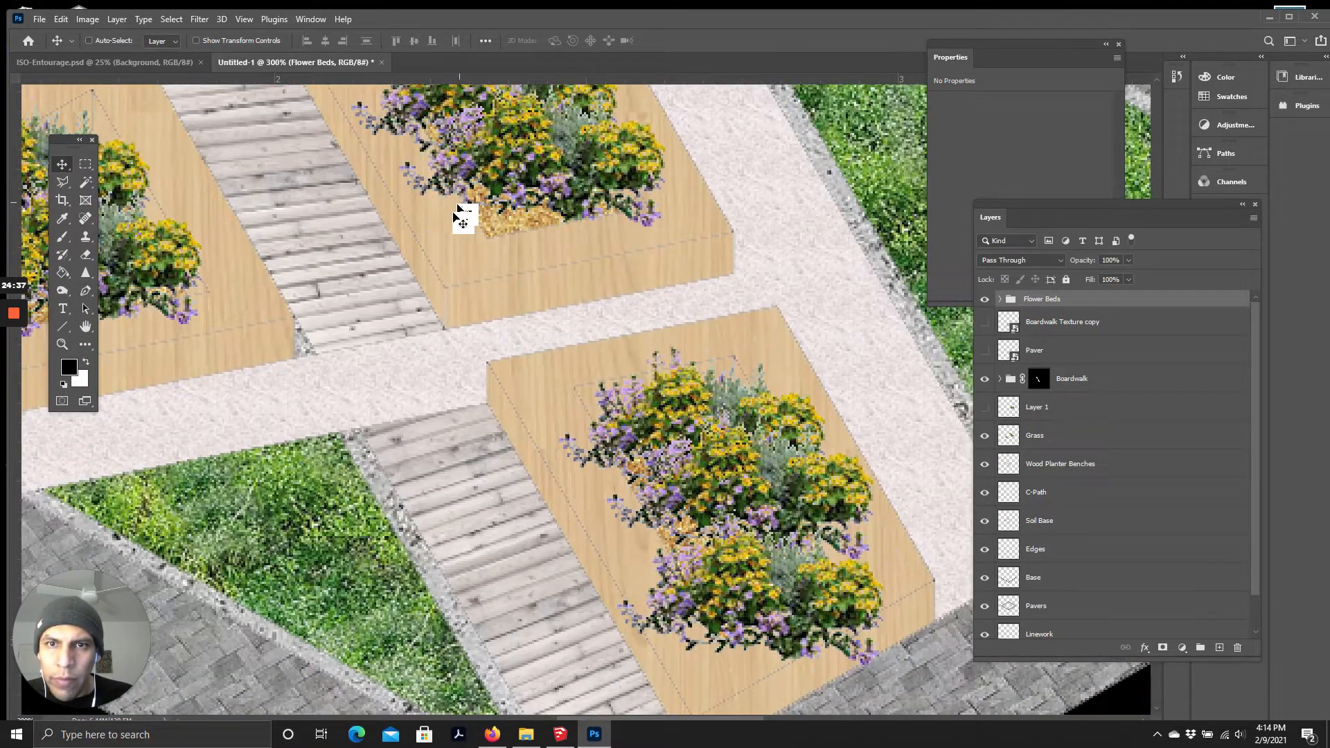
pyautogui.scroll(2, 471, 277)
pyautogui.scroll(2, 339, 116)
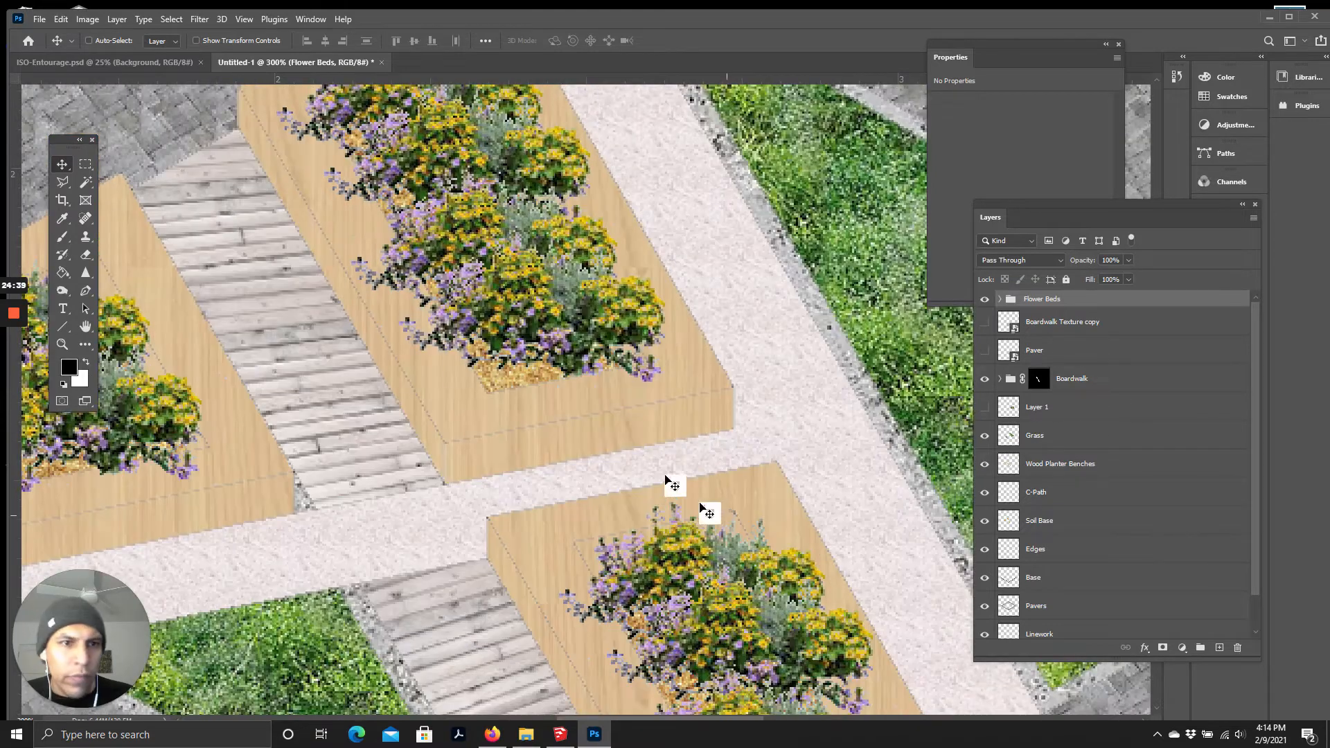
pyautogui.scroll(-5, 808, 582)
pyautogui.click(1162, 650)
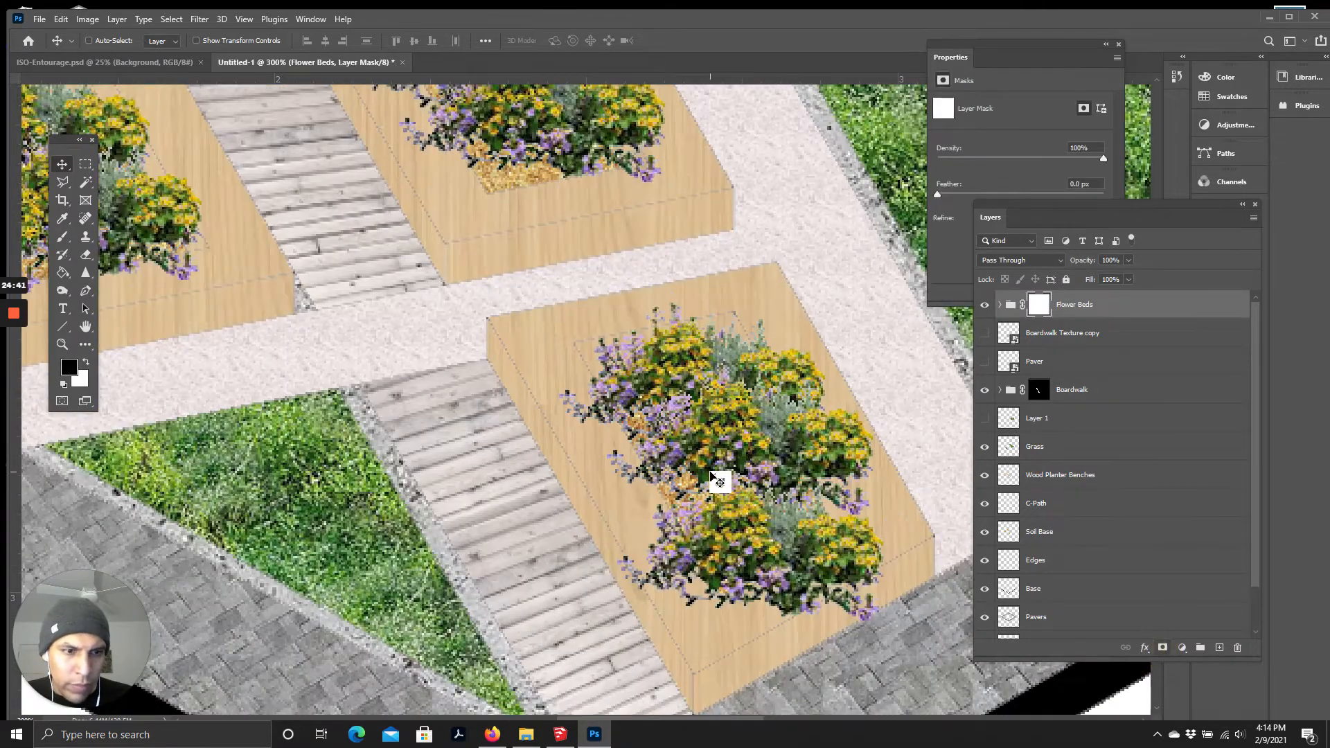
# Step: Paint black on the Flower Beds mask to hide flowers spilling past the front edge of the planter nearest the viewer
pyautogui.scroll(-1, 723, 484)
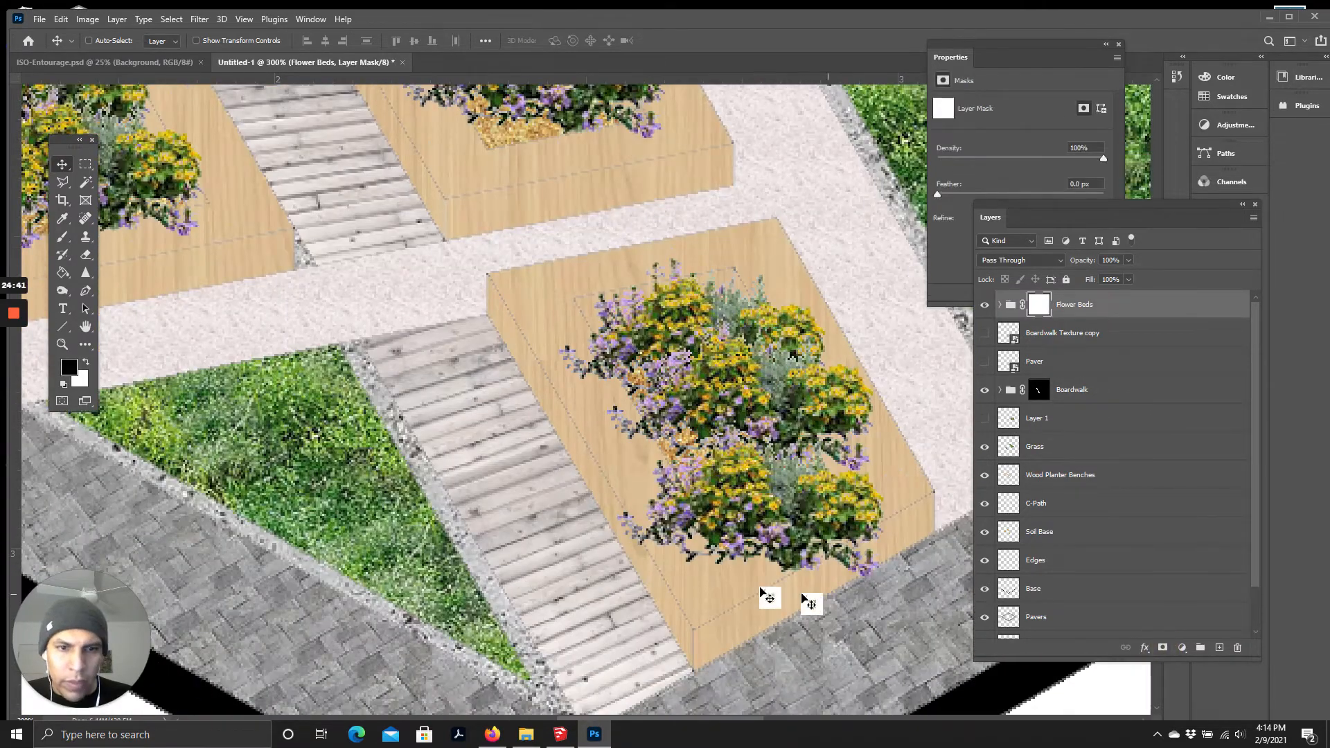
pyautogui.click(63, 239)
pyautogui.click(1037, 307)
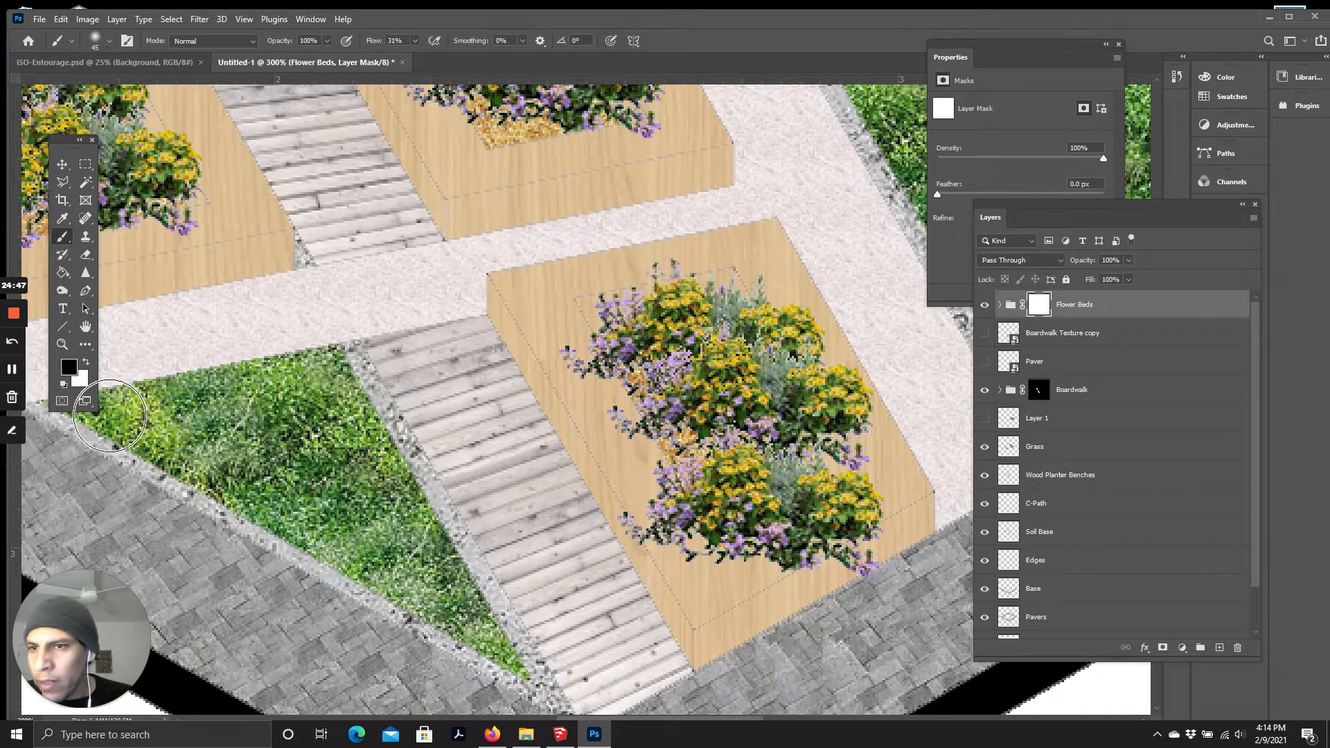
pyautogui.moveTo(856, 568)
pyautogui.mouseDown()
pyautogui.moveTo(895, 546)
pyautogui.moveTo(799, 552)
pyautogui.moveTo(817, 564)
pyautogui.moveTo(844, 548)
pyautogui.moveTo(814, 572)
pyautogui.moveTo(871, 557)
pyautogui.moveTo(778, 600)
pyautogui.moveTo(861, 558)
pyautogui.moveTo(818, 568)
pyautogui.moveTo(861, 535)
pyautogui.moveTo(779, 578)
pyautogui.moveTo(820, 569)
pyautogui.moveTo(710, 601)
pyautogui.moveTo(666, 575)
pyautogui.moveTo(591, 449)
pyautogui.moveTo(669, 589)
pyautogui.moveTo(598, 483)
pyautogui.moveTo(639, 564)
pyautogui.moveTo(670, 594)
pyautogui.moveTo(667, 579)
pyautogui.moveTo(720, 602)
pyautogui.moveTo(1137, 309)
pyautogui.mouseUp()
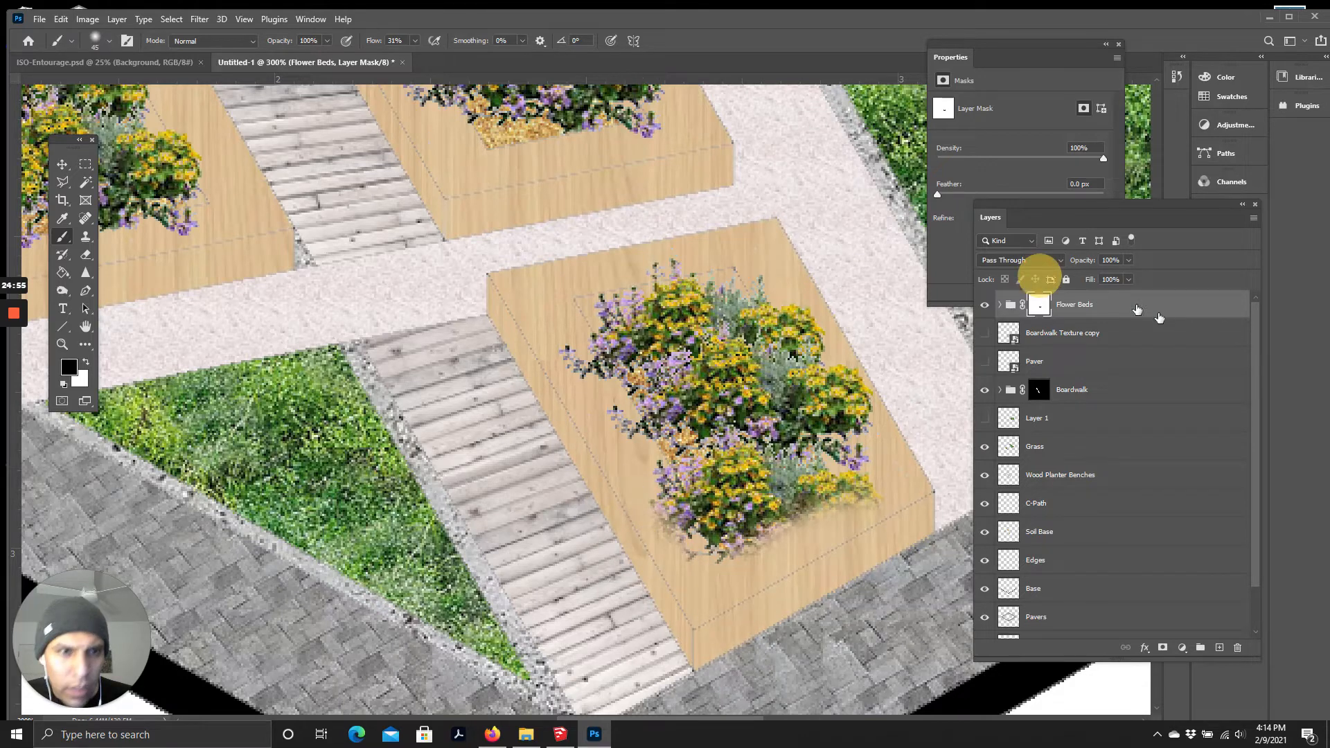
# Step: Set the Flower Beds group's blend mode to Overlay and mask the flowers around the soil area of the front planter
pyautogui.click(1008, 260)
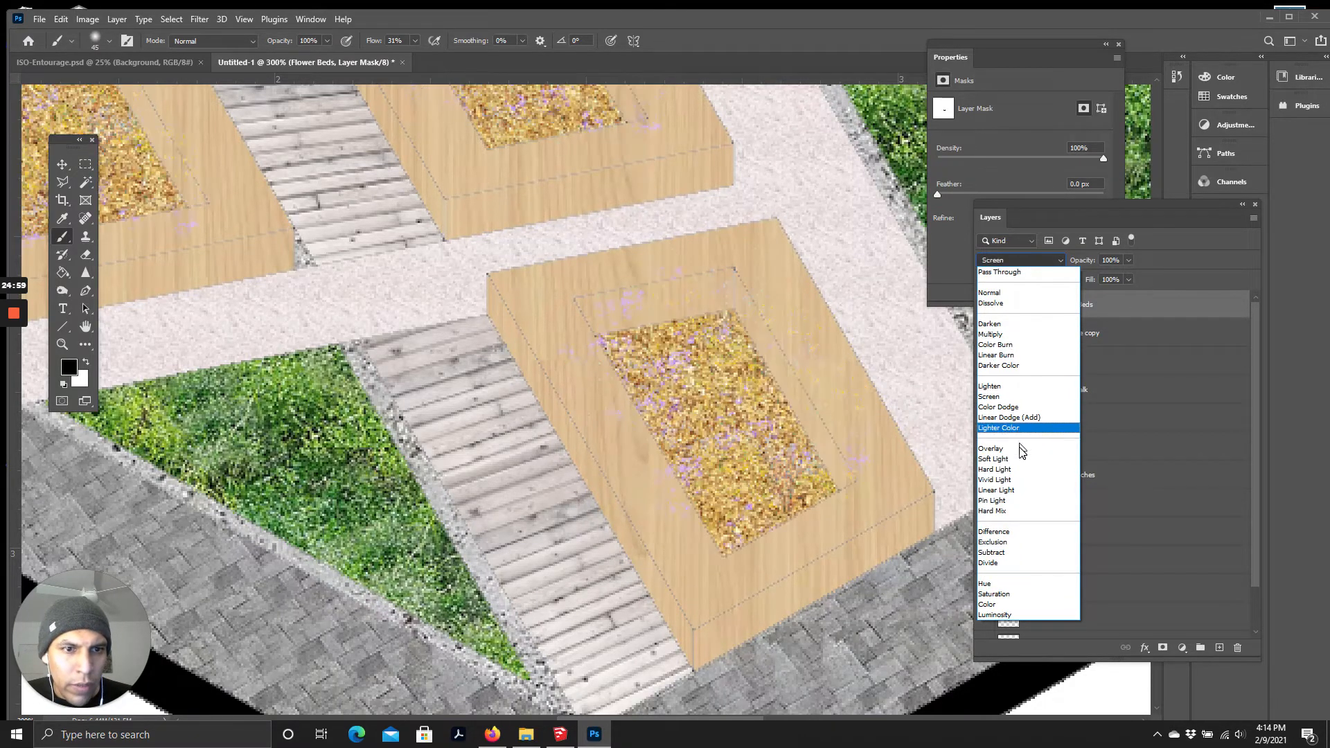
pyautogui.click(991, 449)
pyautogui.moveTo(879, 535)
pyautogui.mouseDown()
pyautogui.moveTo(893, 499)
pyautogui.moveTo(850, 546)
pyautogui.moveTo(746, 587)
pyautogui.moveTo(643, 565)
pyautogui.moveTo(577, 458)
pyautogui.moveTo(630, 572)
pyautogui.moveTo(620, 512)
pyautogui.moveTo(661, 565)
pyautogui.moveTo(652, 530)
pyautogui.moveTo(595, 460)
pyautogui.moveTo(570, 388)
pyautogui.moveTo(572, 434)
pyautogui.moveTo(555, 344)
pyautogui.moveTo(589, 458)
pyautogui.moveTo(561, 363)
pyautogui.moveTo(633, 535)
pyautogui.moveTo(599, 436)
pyautogui.moveTo(590, 457)
pyautogui.moveTo(630, 507)
pyautogui.moveTo(626, 483)
pyautogui.moveTo(682, 593)
pyautogui.moveTo(552, 318)
pyautogui.mouseUp()
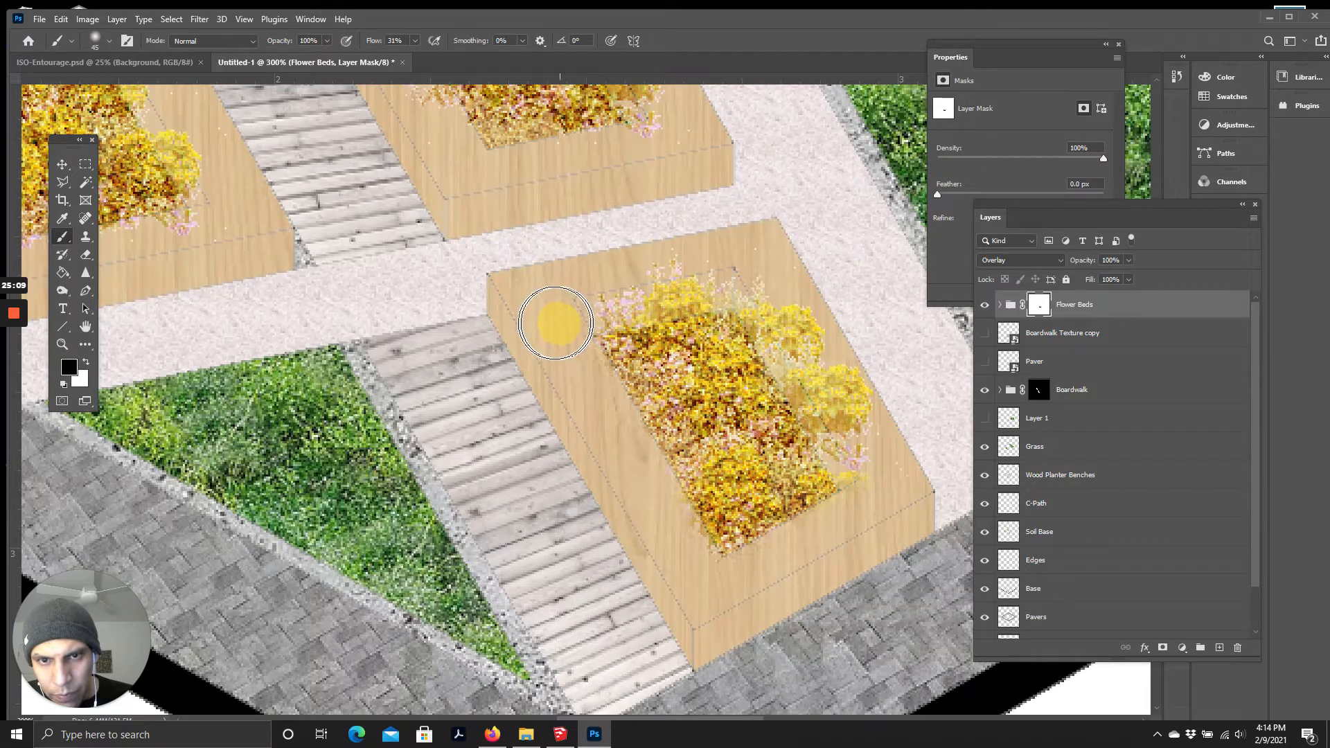
# Step: Paint on the Flower Beds mask to trim the flowers overhanging the edges of the rear planter's soil area
pyautogui.scroll(5, 594, 366)
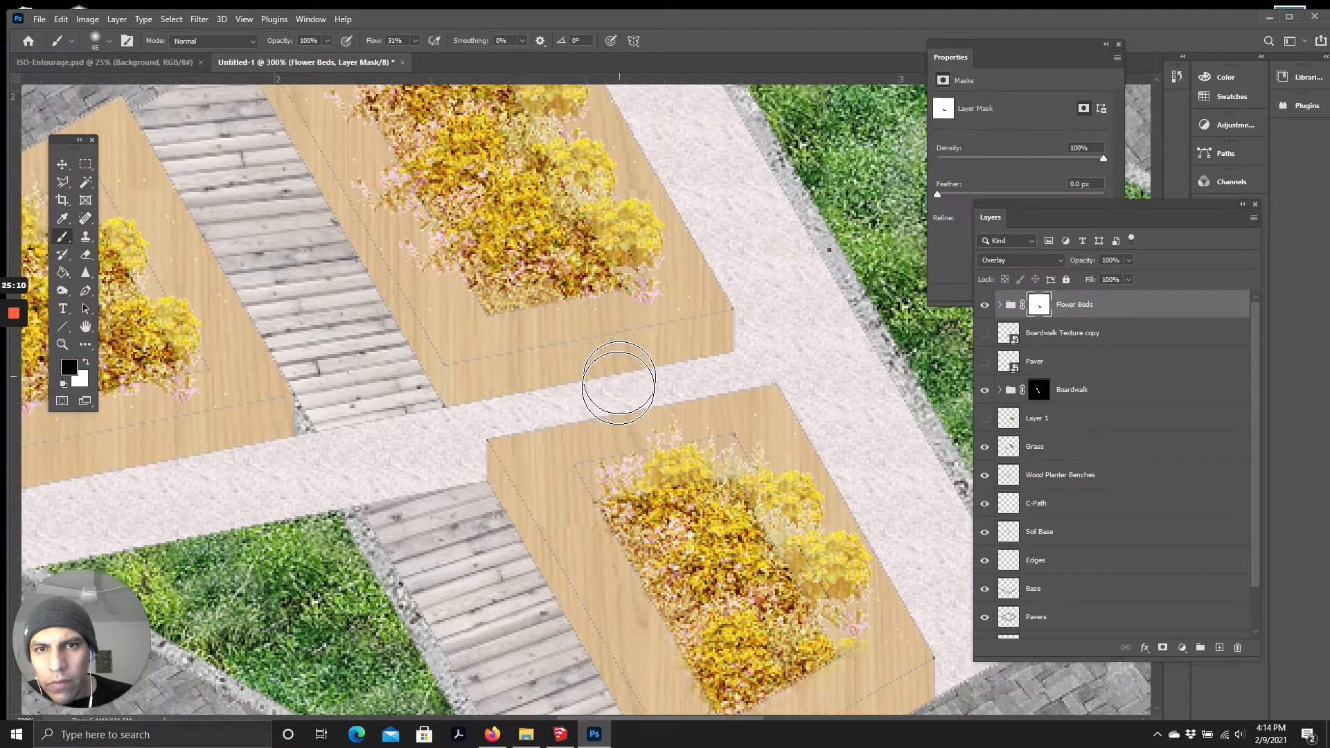
pyautogui.scroll(2, 610, 373)
pyautogui.moveTo(381, 338)
pyautogui.mouseDown()
pyautogui.moveTo(399, 378)
pyautogui.moveTo(402, 424)
pyautogui.mouseUp()
pyautogui.scroll(4, 388, 419)
pyautogui.moveTo(279, 307)
pyautogui.mouseDown()
pyautogui.moveTo(277, 256)
pyautogui.moveTo(297, 351)
pyautogui.moveTo(331, 374)
pyautogui.moveTo(367, 459)
pyautogui.moveTo(366, 431)
pyautogui.moveTo(425, 538)
pyautogui.moveTo(361, 399)
pyautogui.moveTo(436, 543)
pyautogui.moveTo(401, 469)
pyautogui.moveTo(715, 589)
pyautogui.moveTo(677, 505)
pyautogui.moveTo(659, 541)
pyautogui.moveTo(653, 523)
pyautogui.moveTo(708, 558)
pyautogui.mouseUp()
pyautogui.scroll(-3, 722, 483)
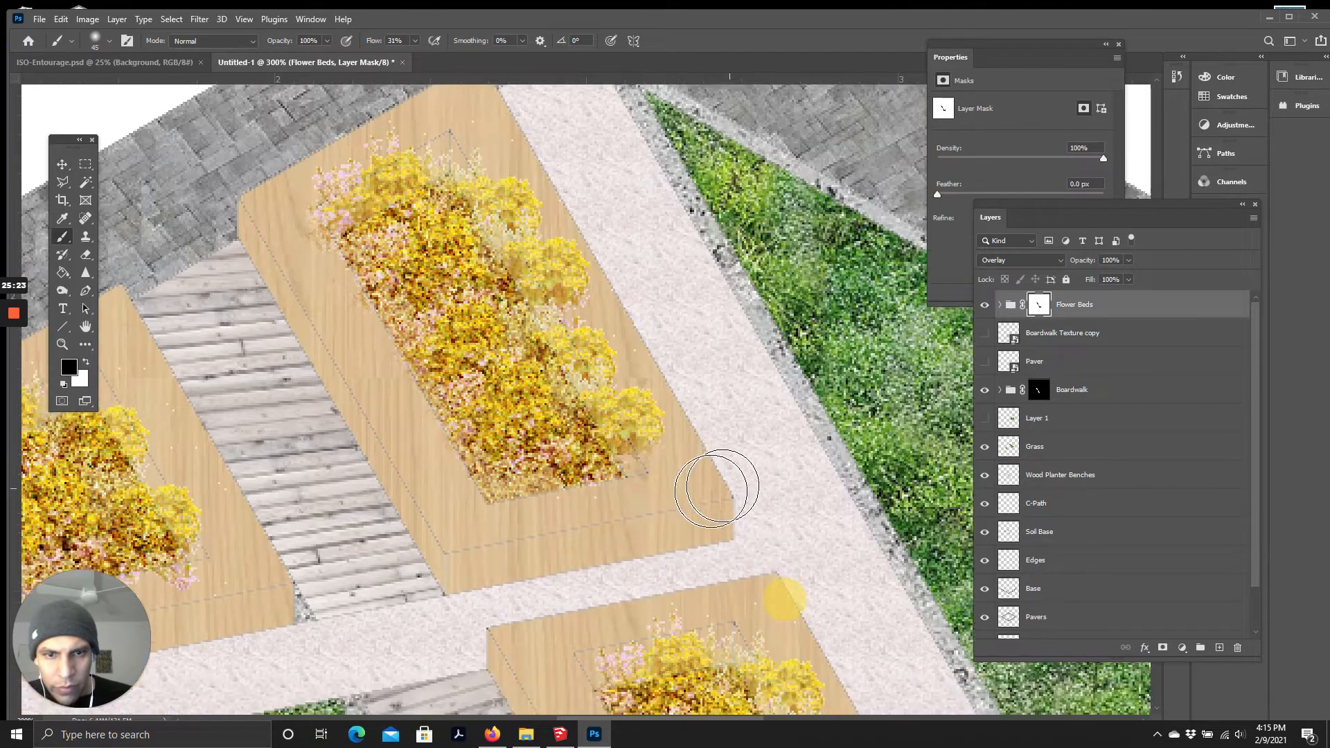
# Step: Paint on the Flower Beds mask to trim flowers outside the soil area of the westernmost planter beside the boardwalk
pyautogui.scroll(-1, 527, 623)
pyautogui.moveTo(727, 719)
pyautogui.mouseDown()
pyautogui.moveTo(626, 724)
pyautogui.moveTo(645, 721)
pyautogui.mouseUp()
pyautogui.moveTo(565, 456)
pyautogui.mouseDown()
pyautogui.moveTo(360, 487)
pyautogui.moveTo(318, 473)
pyautogui.moveTo(220, 396)
pyautogui.moveTo(366, 499)
pyautogui.moveTo(244, 417)
pyautogui.moveTo(537, 524)
pyautogui.moveTo(732, 440)
pyautogui.moveTo(666, 462)
pyautogui.moveTo(335, 459)
pyautogui.moveTo(192, 405)
pyautogui.moveTo(243, 427)
pyautogui.moveTo(224, 385)
pyautogui.mouseUp()
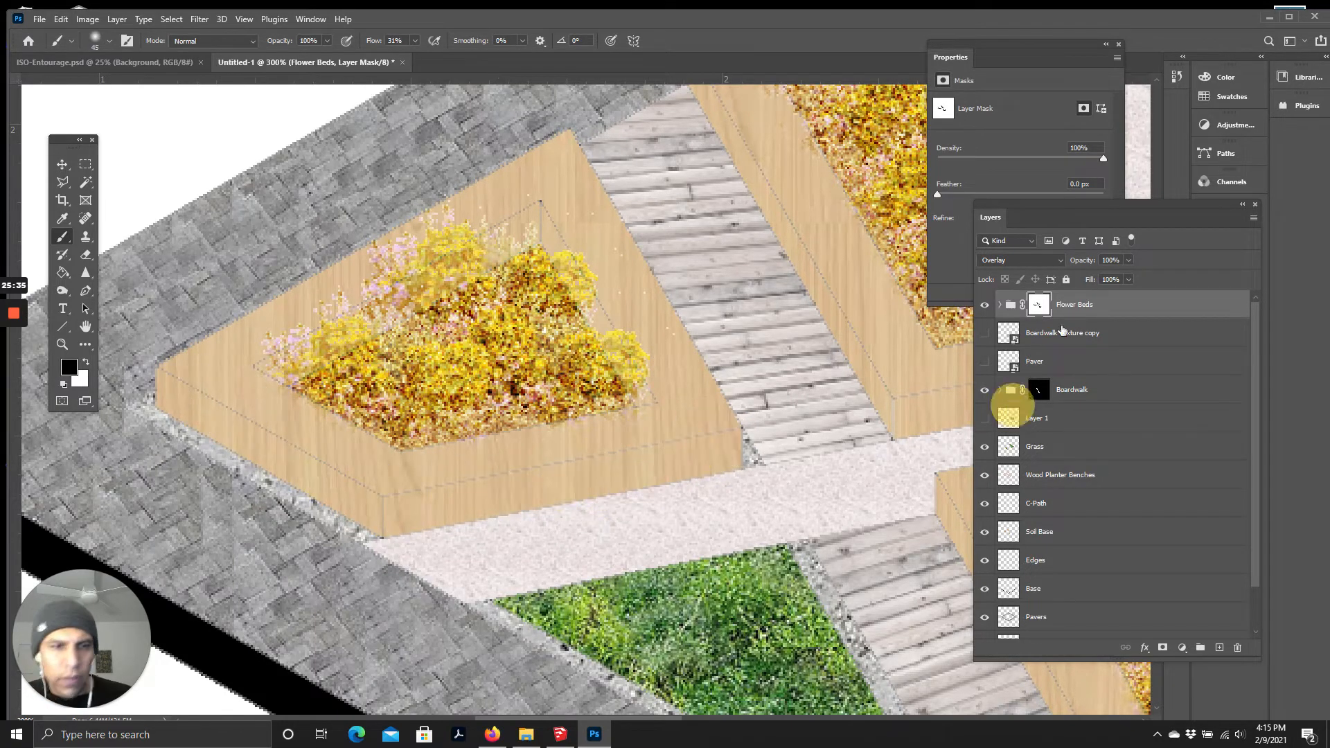
# Step: Return the Flower Beds group to Normal blend mode and brush the mask along the front edge of the westernmost planter's flowers
pyautogui.click(1006, 263)
pyautogui.click(992, 289)
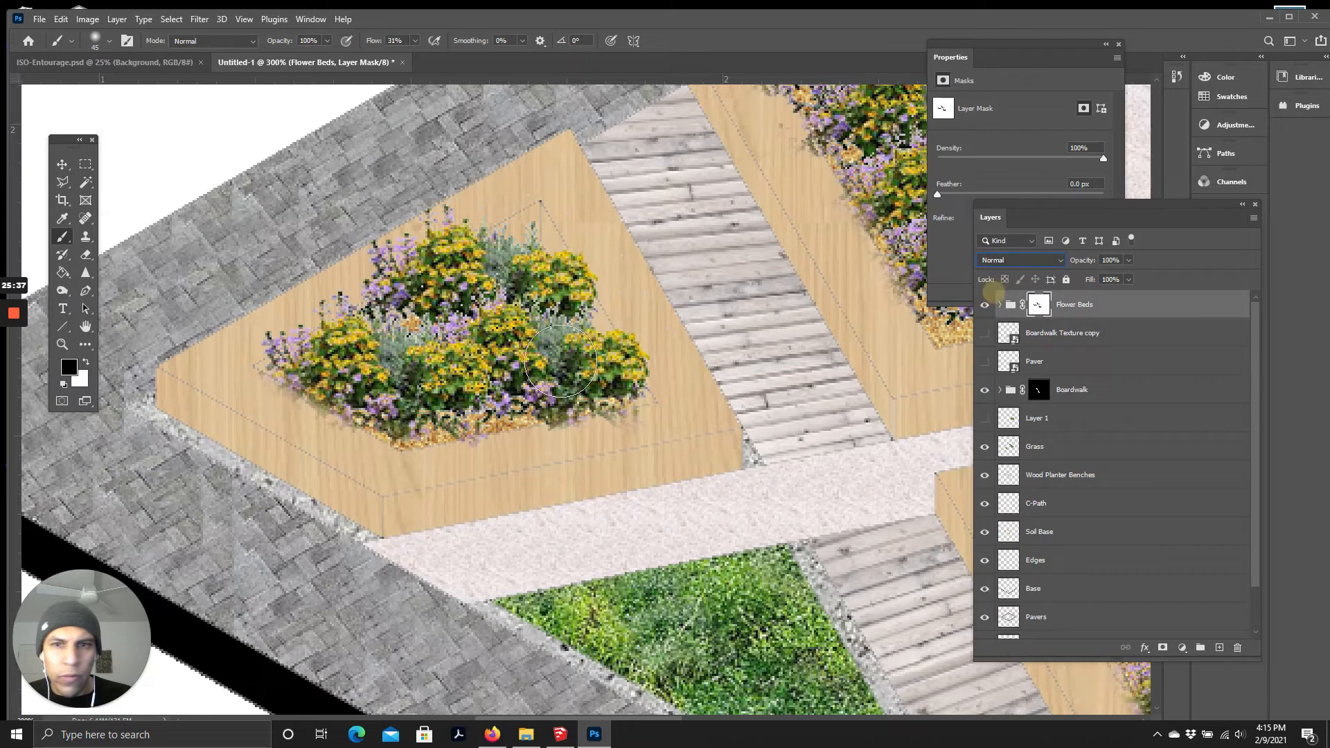
pyautogui.moveTo(661, 447)
pyautogui.mouseDown()
pyautogui.moveTo(617, 454)
pyautogui.moveTo(646, 453)
pyautogui.moveTo(663, 434)
pyautogui.moveTo(622, 445)
pyautogui.moveTo(693, 421)
pyautogui.moveTo(614, 458)
pyautogui.moveTo(361, 505)
pyautogui.moveTo(330, 490)
pyautogui.moveTo(539, 475)
pyautogui.moveTo(329, 478)
pyautogui.mouseUp()
# Step: Examine the masked flower beds across the whole isometric plaza
pyautogui.hotkey('ctrl', '-')
pyautogui.hotkey('ctrl', '-')
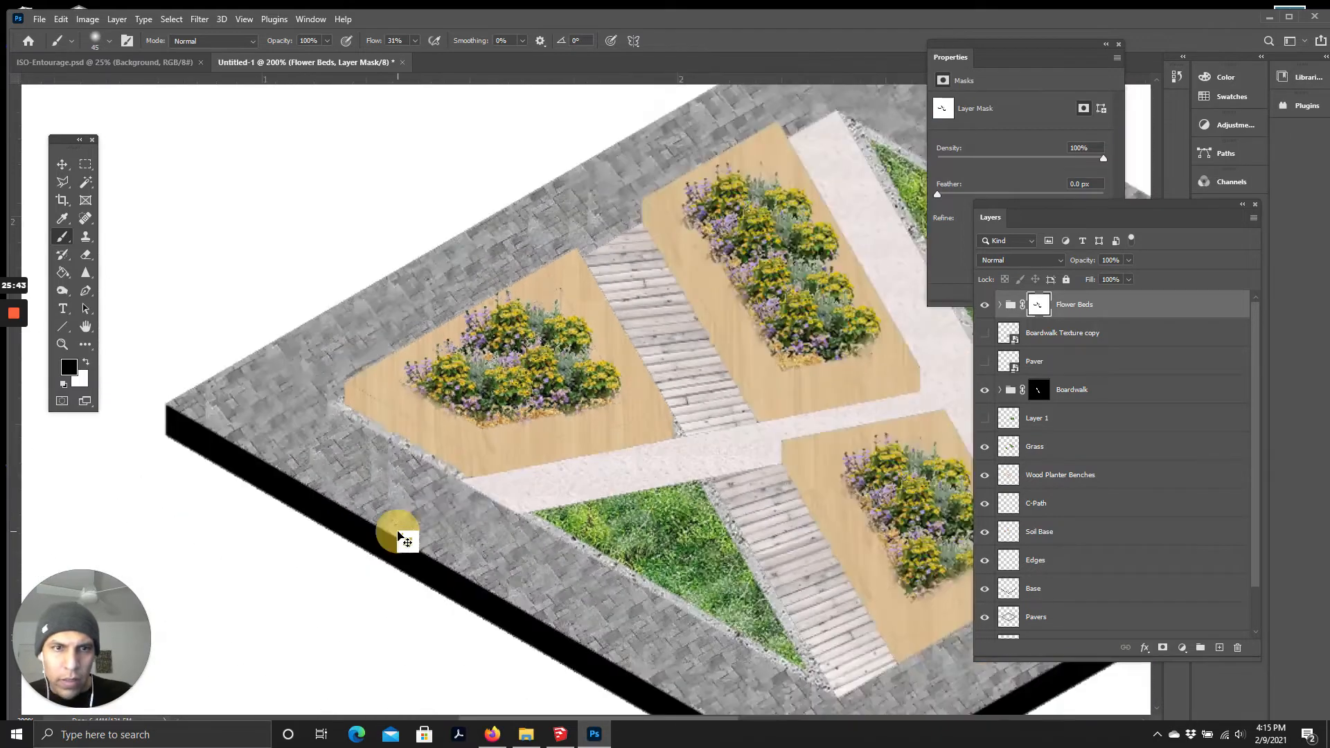
pyautogui.moveTo(648, 347); pyautogui.dragTo(661, 353)
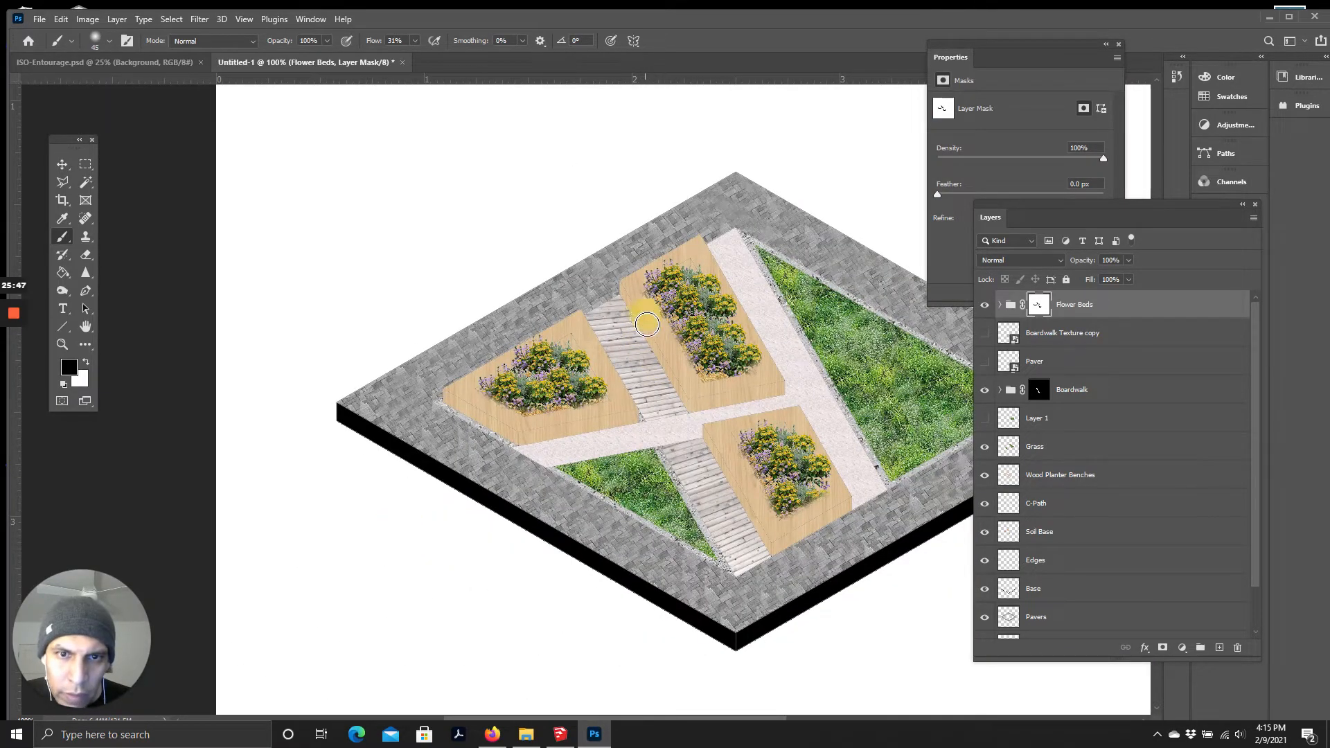
pyautogui.scroll(3, 797, 537)
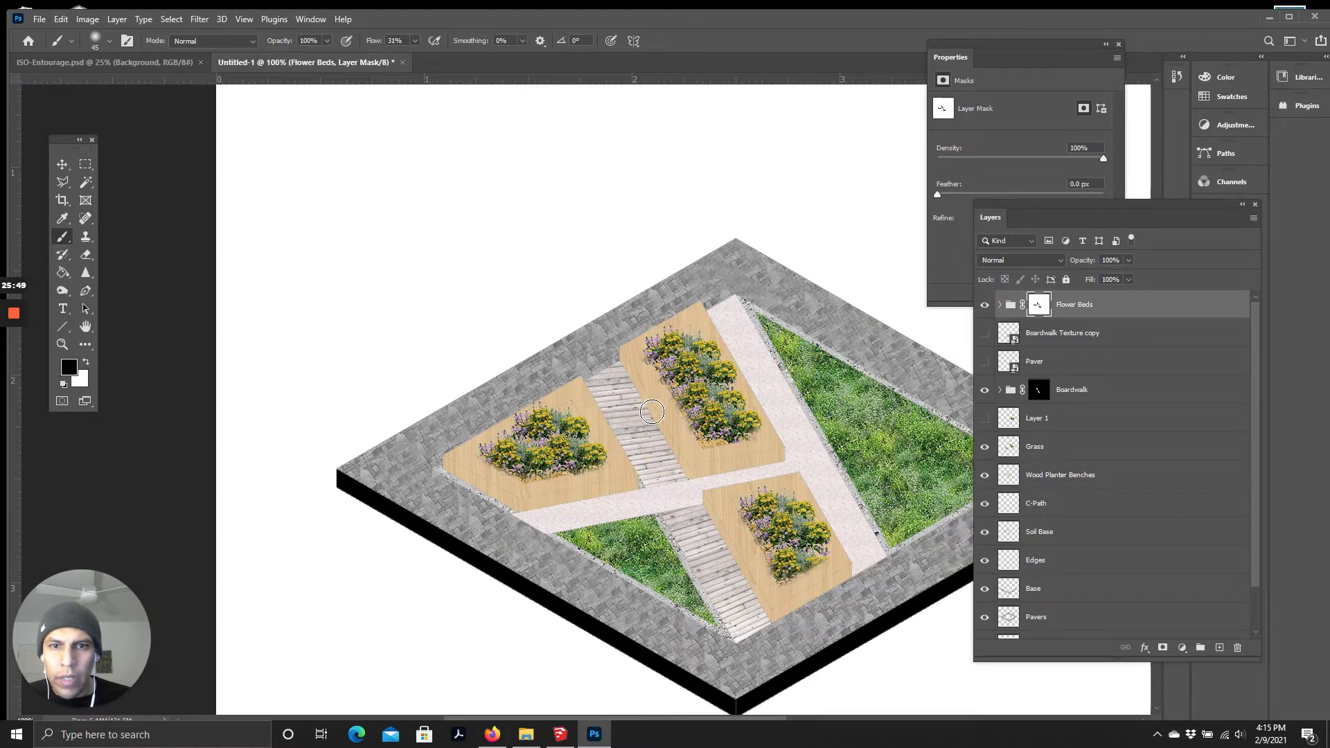
pyautogui.scroll(-3, 769, 409)
pyautogui.scroll(4, 735, 471)
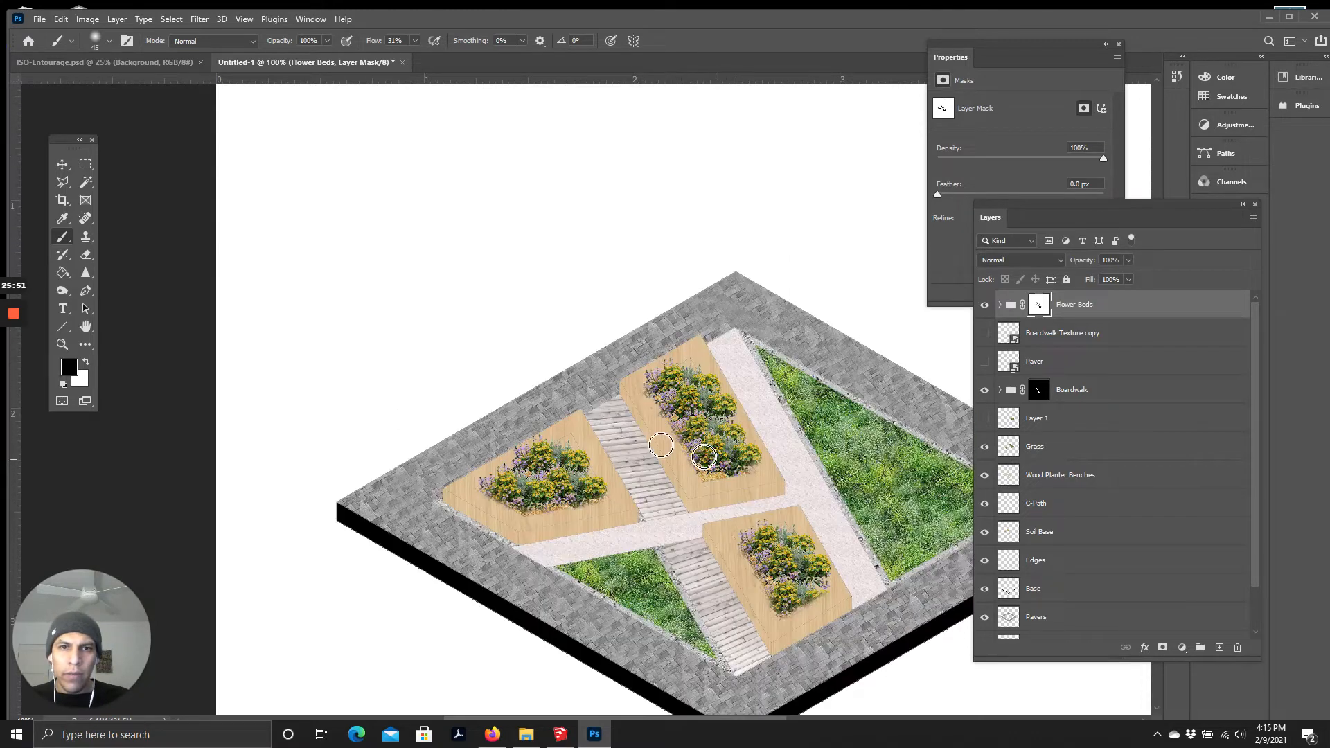
pyautogui.scroll(-1, 603, 433)
pyautogui.scroll(-1, 597, 438)
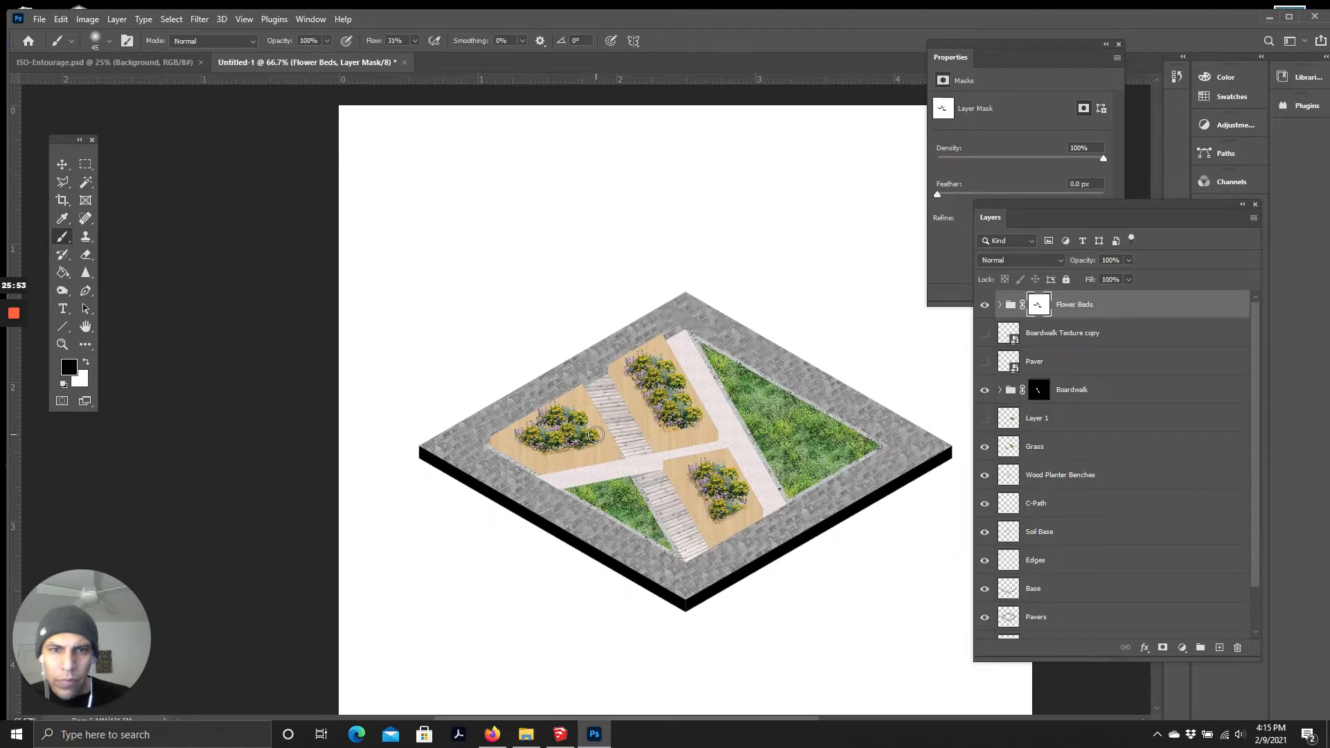
pyautogui.scroll(-2, 738, 397)
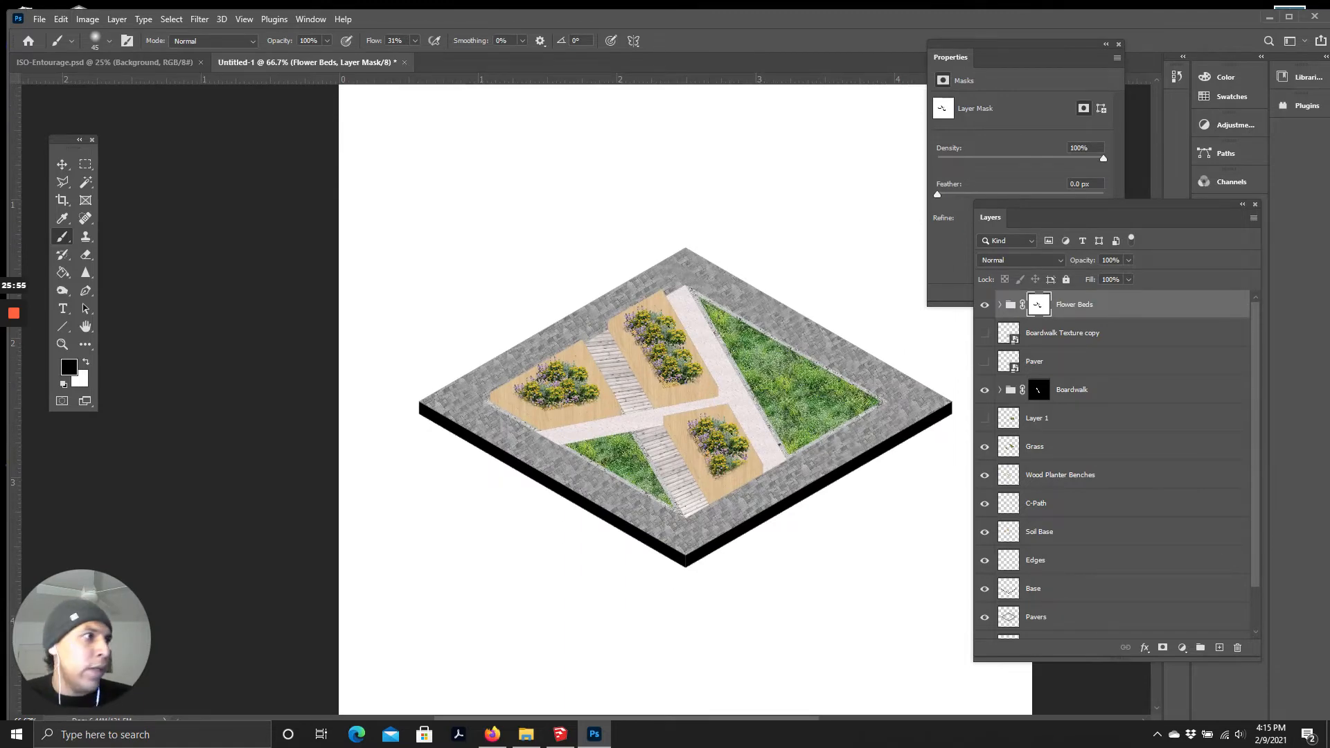
# Step: Place the meye_52641_tilia-europaea tree image, scale it to about 15.7%, and position its trunk in the westernmost planter's flowers
pyautogui.moveTo(228, 361); pyautogui.dragTo(612, 319)
pyautogui.scroll(3, 402, 208)
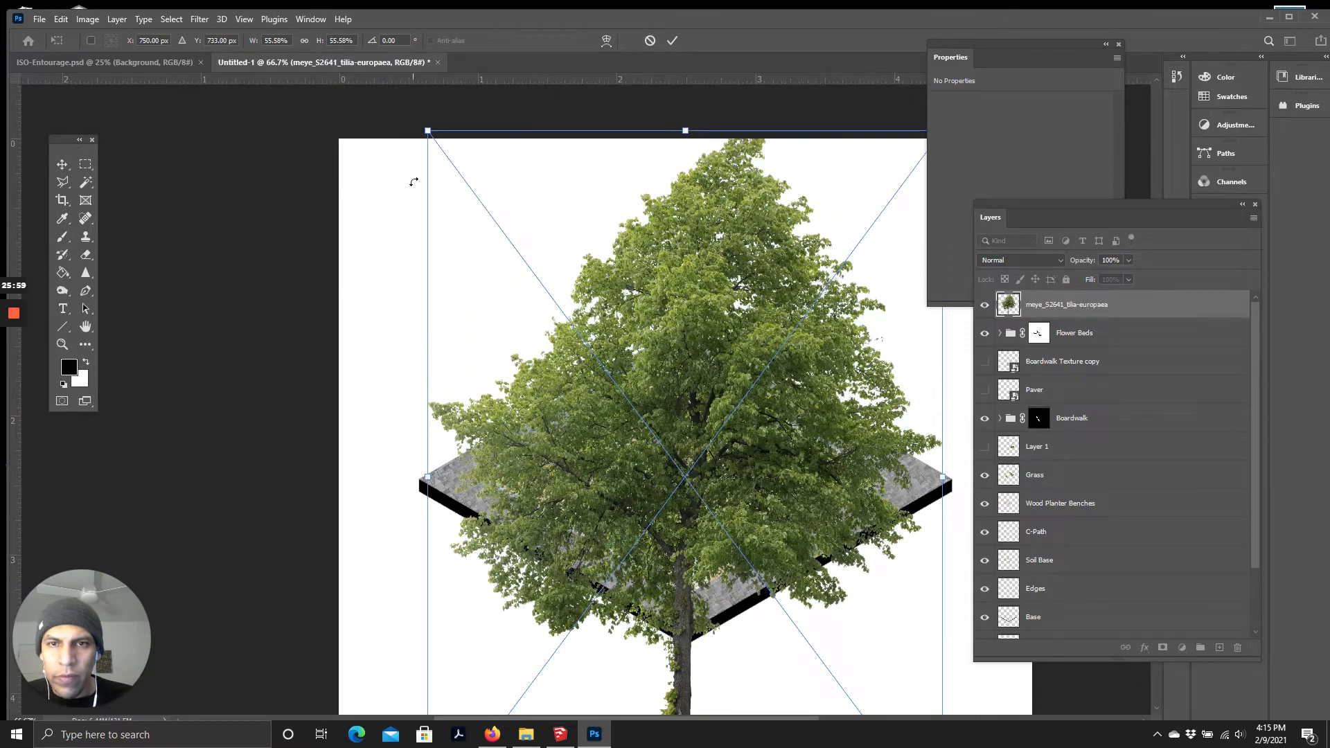
pyautogui.moveTo(429, 131); pyautogui.dragTo(701, 532)
pyautogui.moveTo(842, 682); pyautogui.dragTo(661, 420)
pyautogui.hotkey('ctrl', '+')
pyautogui.moveTo(846, 199); pyautogui.dragTo(732, 349)
pyautogui.moveTo(675, 499); pyautogui.dragTo(550, 389)
pyautogui.scroll(-8, 722, 426)
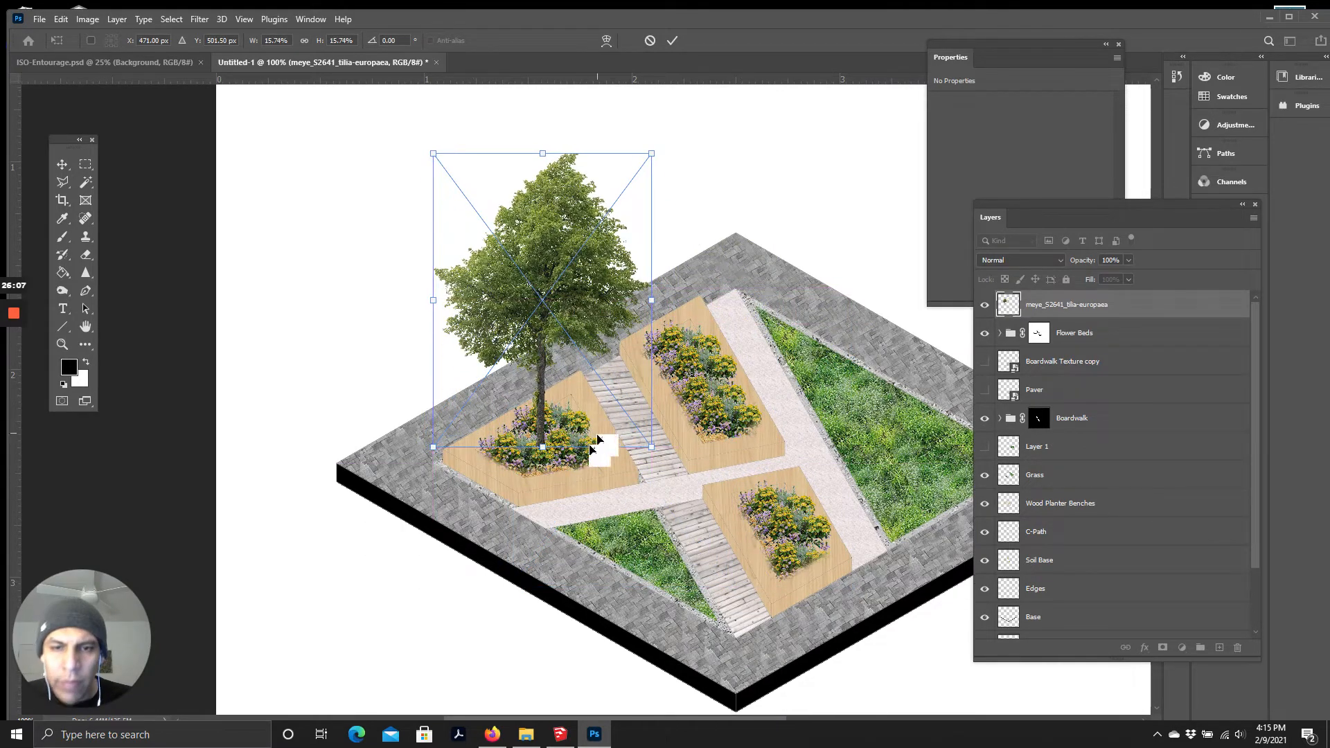
# Step: Enlarge the placed tree to about 19% and reposition its trunk over the westernmost planter's flower bed
pyautogui.scroll(7, 586, 420)
pyautogui.scroll(6, 603, 466)
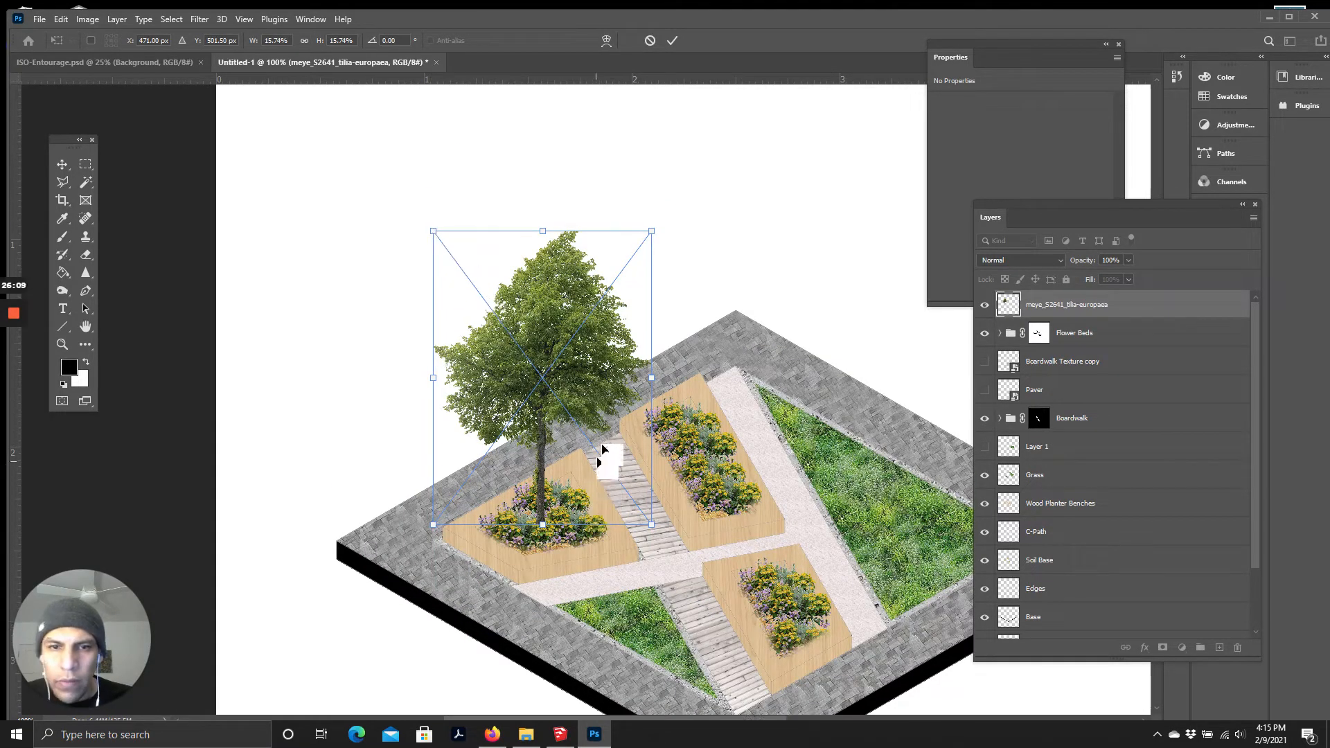
pyautogui.scroll(-4, 602, 466)
pyautogui.moveTo(426, 218); pyautogui.dragTo(382, 156)
pyautogui.moveTo(541, 280)
pyautogui.mouseDown()
pyautogui.moveTo(573, 276)
pyautogui.moveTo(565, 286)
pyautogui.mouseUp()
pyautogui.scroll(-5, 572, 291)
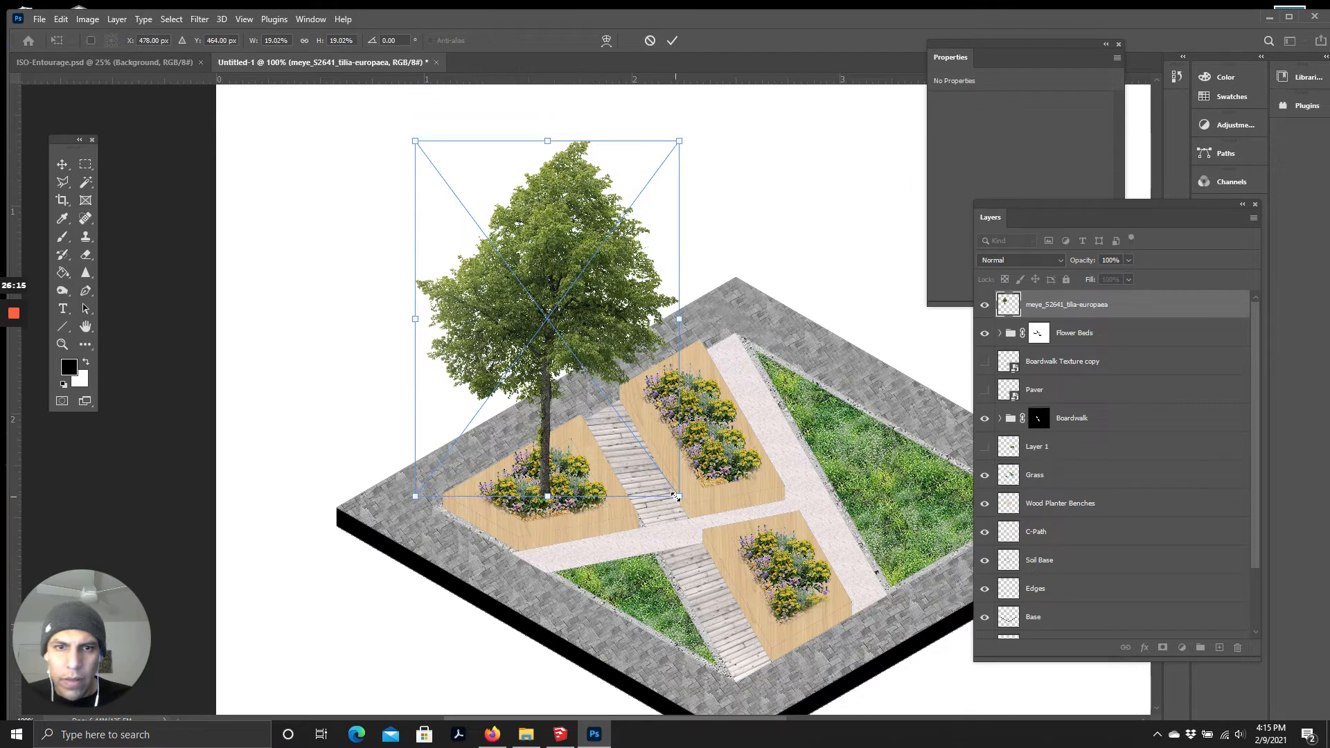
pyautogui.scroll(2, 672, 440)
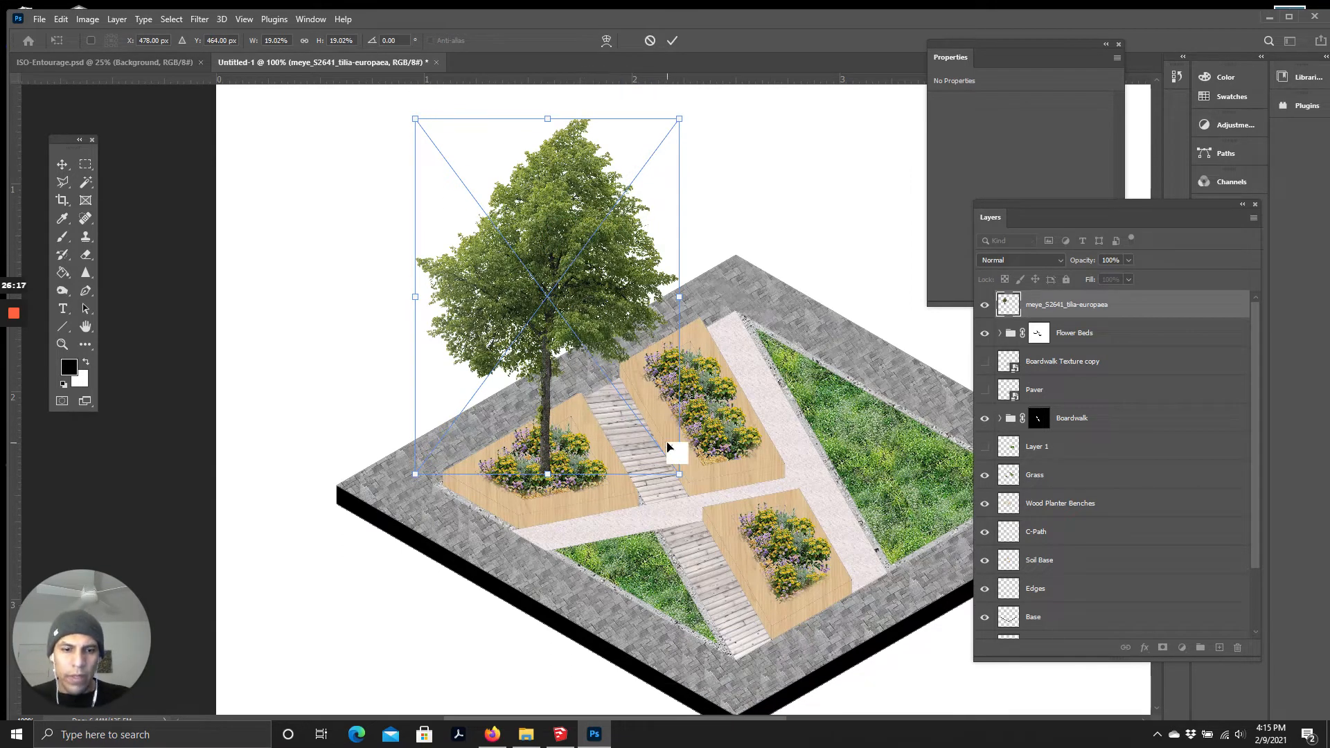
pyautogui.hotkey('ctrl', '-')
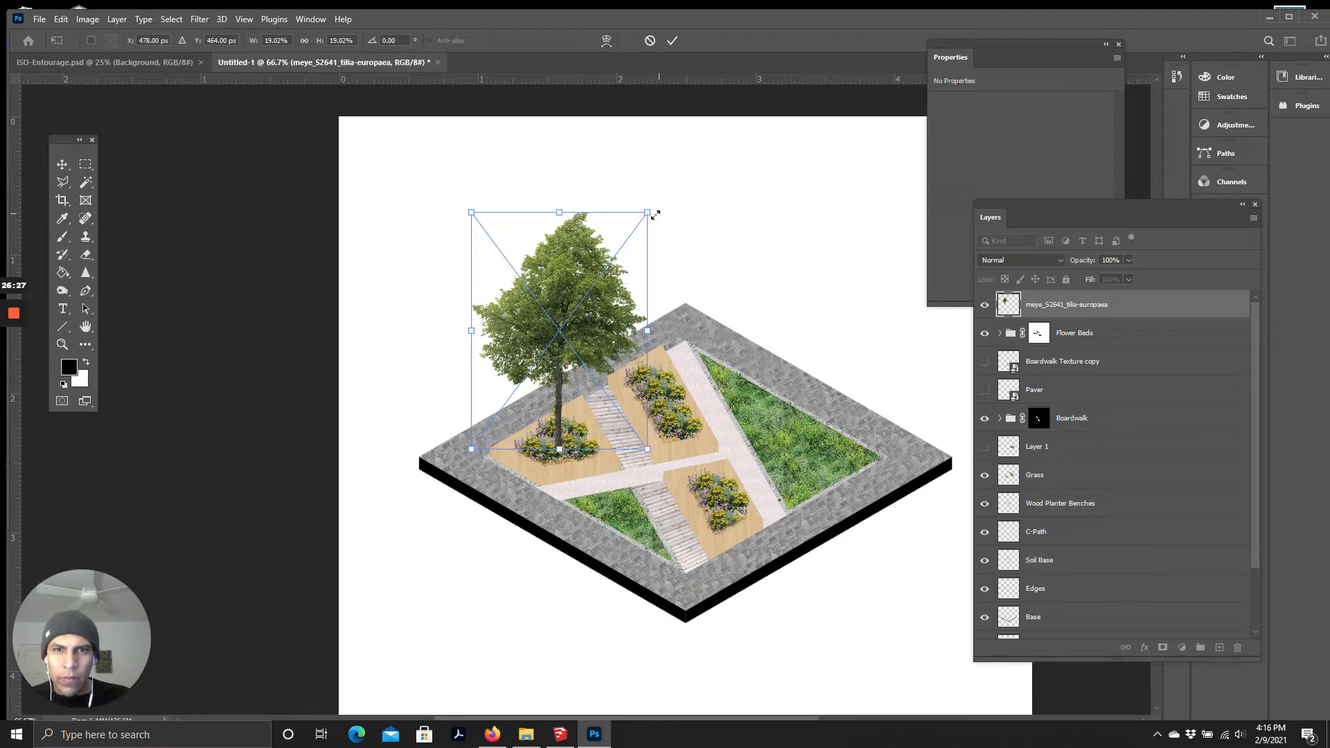
# Step: Scale the tree to about 21.2%, nudge its trunk into place in the flower bed, and commit the placement
pyautogui.moveTo(649, 214); pyautogui.dragTo(668, 194)
pyautogui.moveTo(594, 236); pyautogui.dragTo(566, 328)
pyautogui.press('Right')
pyautogui.press('Right')
pyautogui.press('Right')
pyautogui.press('Right')
pyautogui.press('Right')
pyautogui.press('Right')
pyautogui.press('Right')
pyautogui.press('Right')
pyautogui.press('Right')
pyautogui.press('Right')
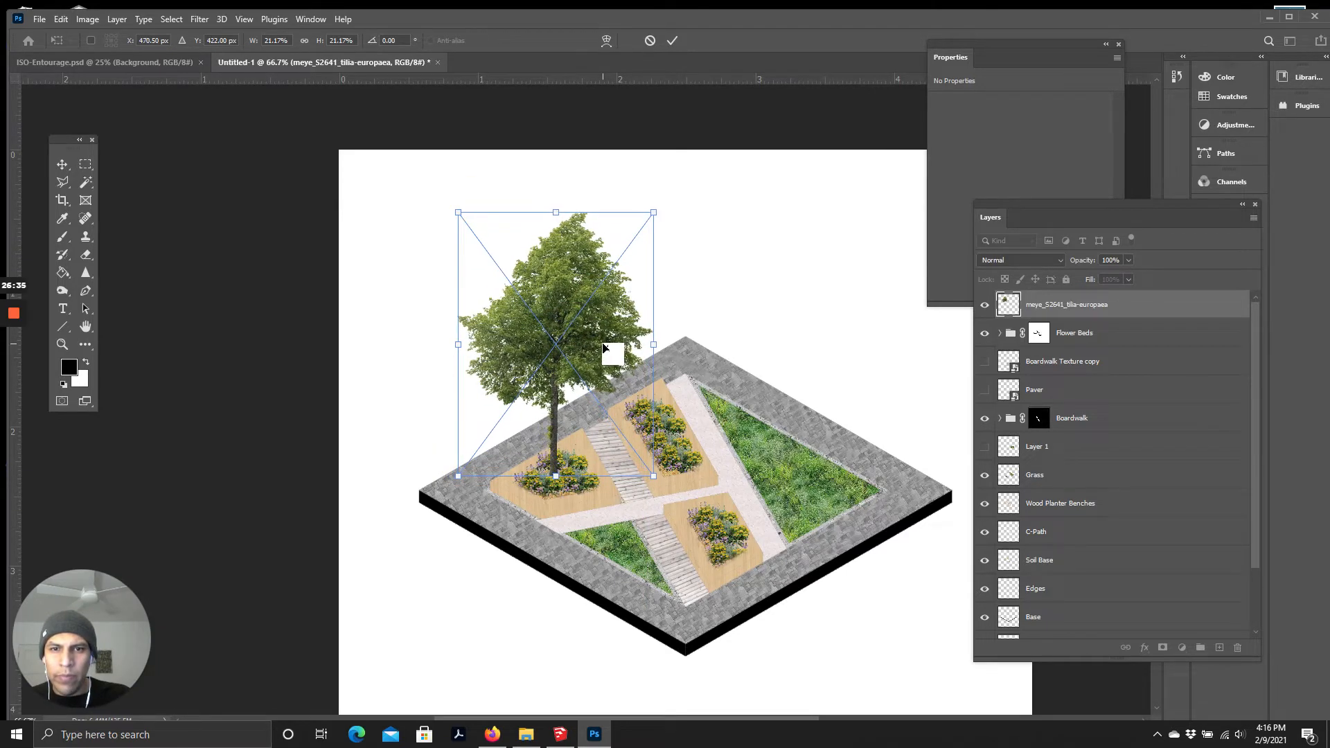
pyautogui.click(671, 43)
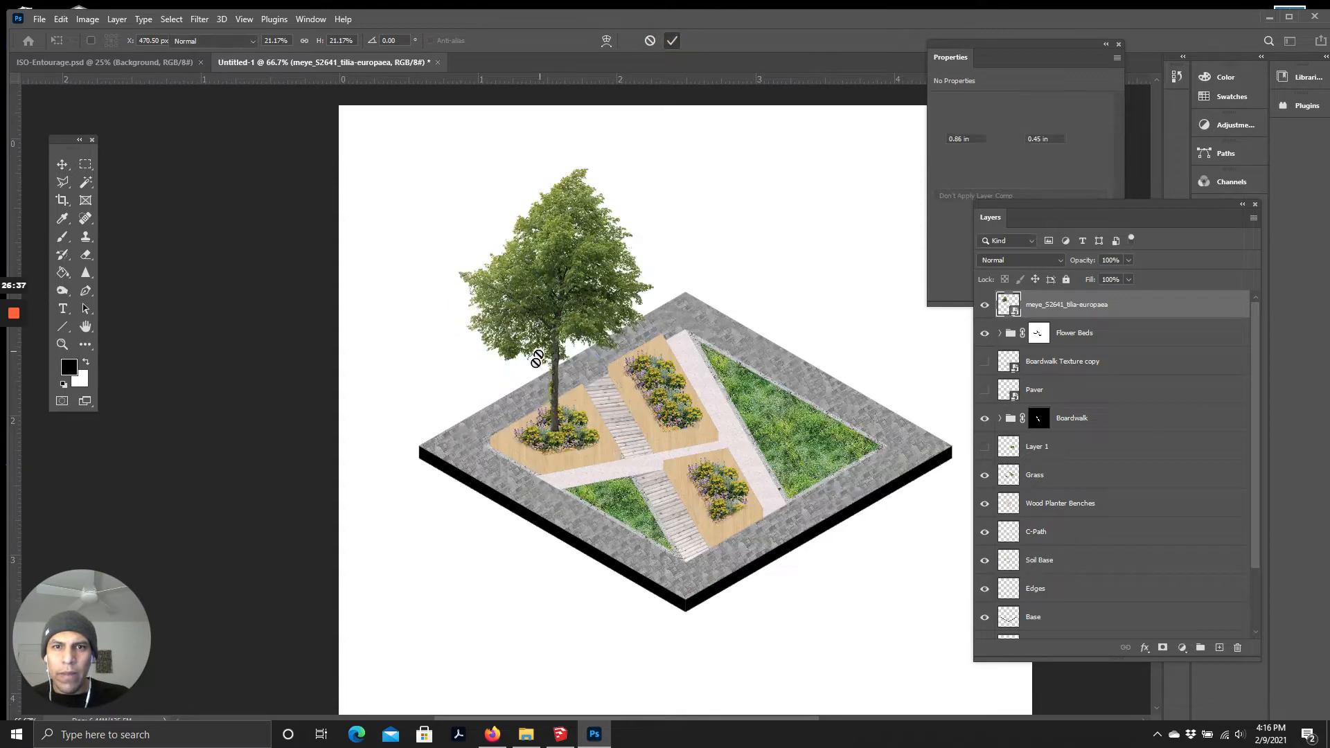
pyautogui.press('b')
pyautogui.keyDown('alt'); pyautogui.click(690, 348); pyautogui.keyUp('alt')
pyautogui.keyDown('alt'); pyautogui.click(724, 406); pyautogui.keyUp('alt')
pyautogui.keyDown('alt'); pyautogui.click(677, 359); pyautogui.keyUp('alt')
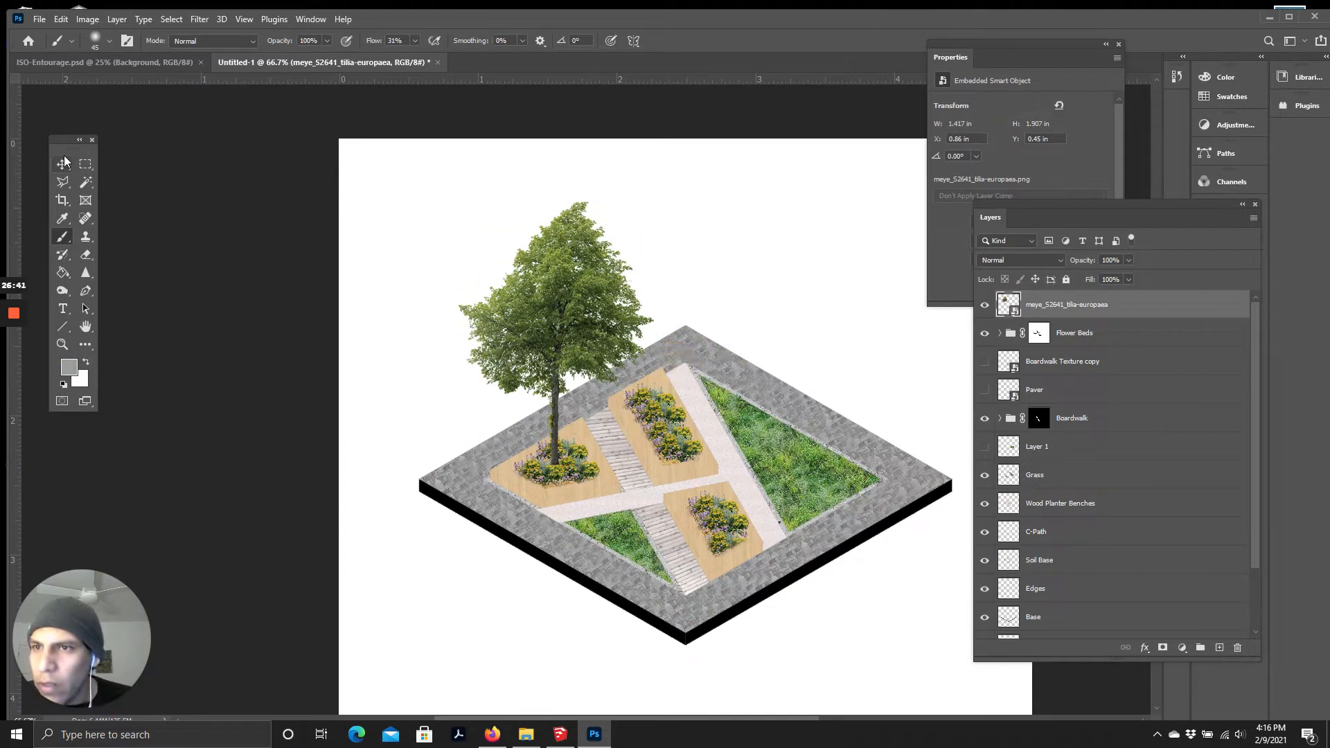
pyautogui.keyDown('alt'); pyautogui.click(581, 318); pyautogui.keyUp('alt')
# Step: Duplicate the tree twice, placing one copy in the rear planter and another in the front planter
pyautogui.click(61, 164)
pyautogui.moveTo(551, 299); pyautogui.dragTo(662, 283)
pyautogui.moveTo(662, 296); pyautogui.dragTo(707, 376)
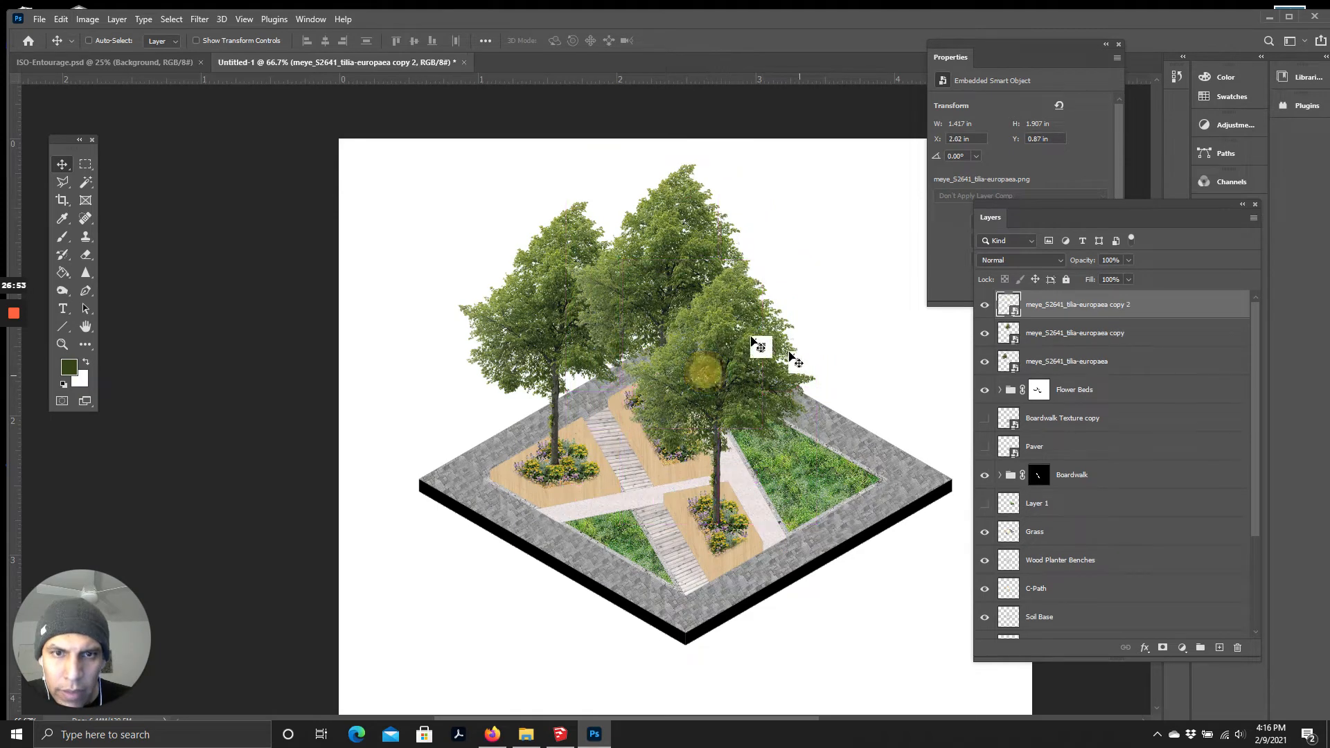
# Step: Reorder the rear planter's tree copy below the original tree layer so it sits behind it
pyautogui.scroll(-2, 757, 345)
pyautogui.click(1046, 340)
pyautogui.click(985, 333)
pyautogui.click(985, 333)
pyautogui.moveTo(1041, 338); pyautogui.dragTo(1049, 370)
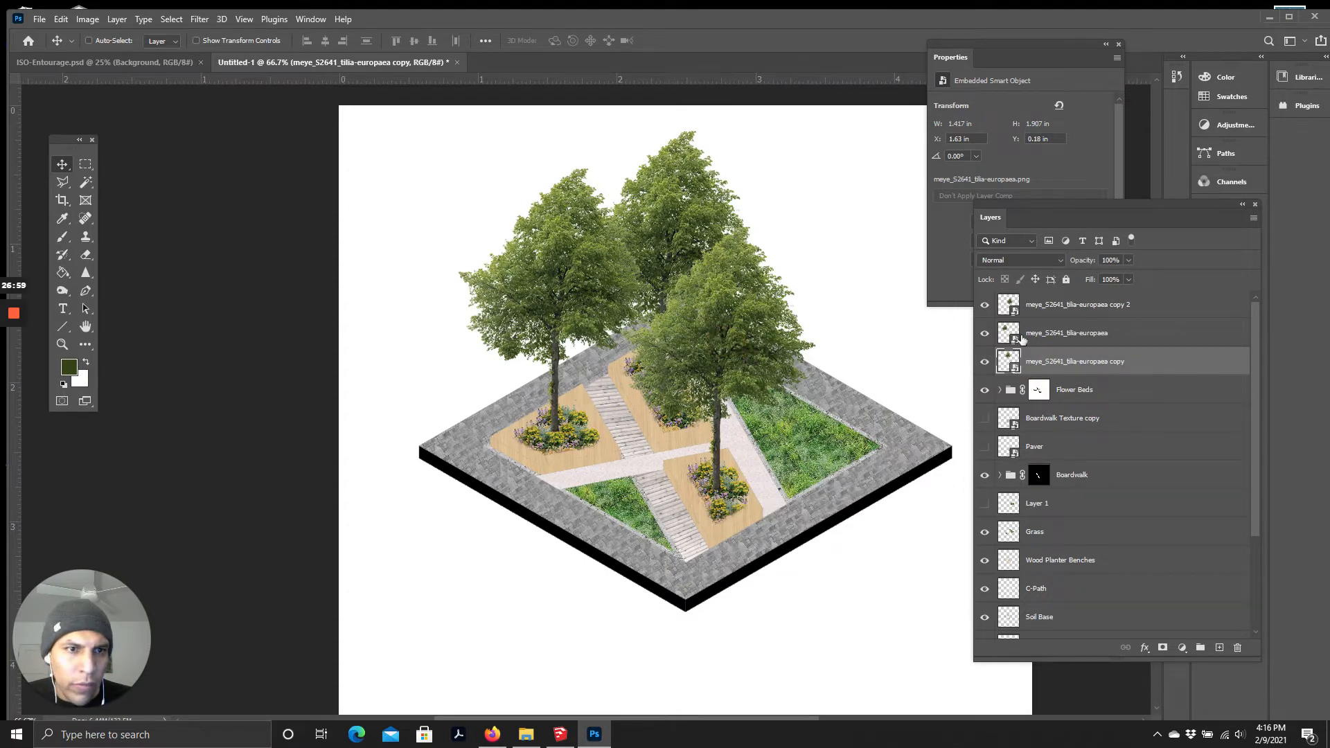
# Step: Check which tree belongs to the topmost copy by toggling its visibility, and select the rear tree's layer
pyautogui.click(1051, 310)
pyautogui.click(985, 305)
pyautogui.click(985, 305)
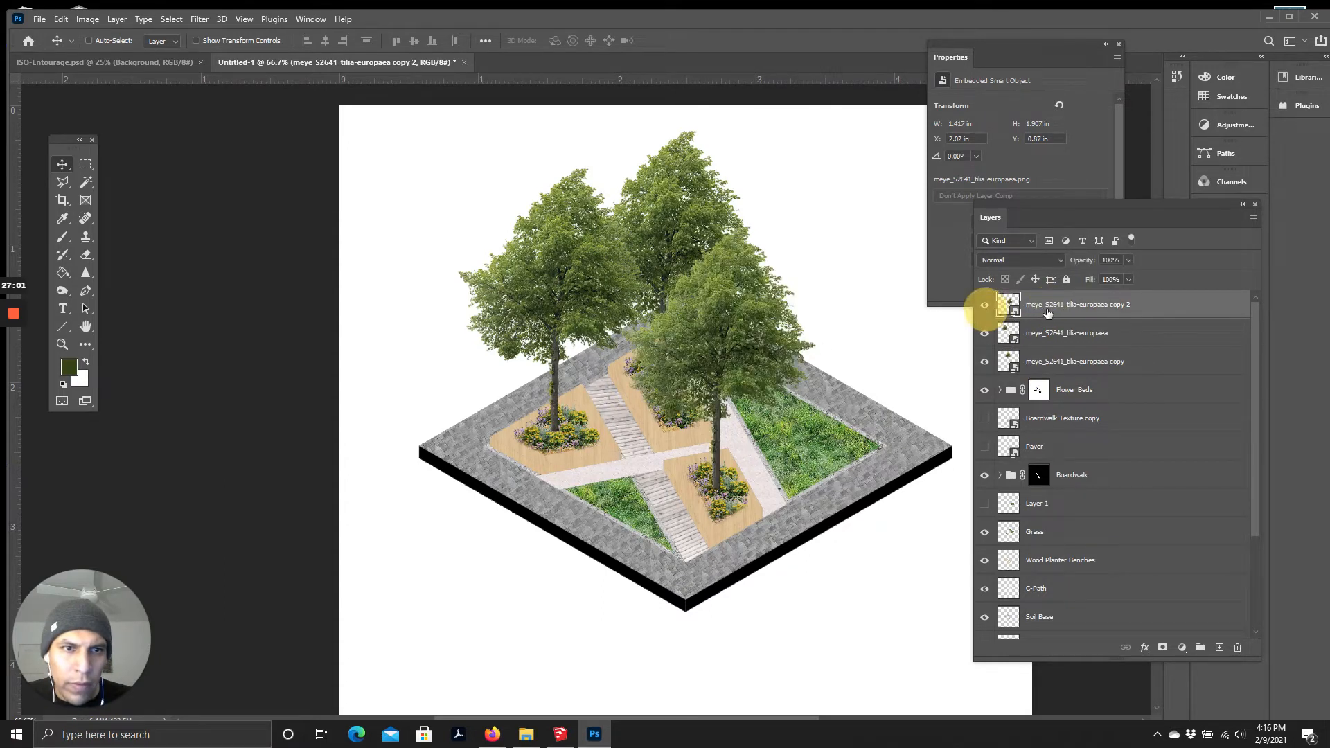
pyautogui.click(1057, 364)
pyautogui.scroll(4, 724, 386)
pyautogui.scroll(-5, 722, 386)
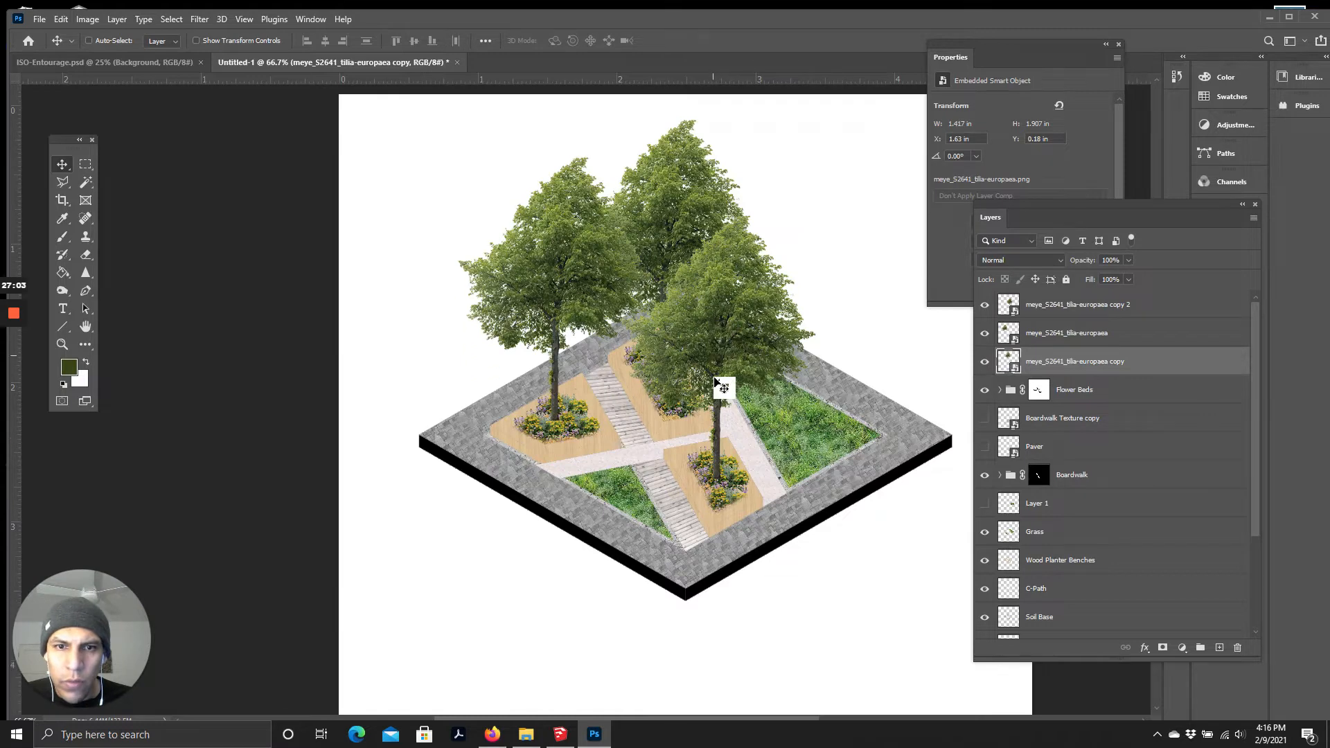
# Step: Group the three tree layers into a new group named Trees
pyautogui.keyDown('shift'); pyautogui.click(1065, 309); pyautogui.keyUp('shift')
pyautogui.click(1254, 221)
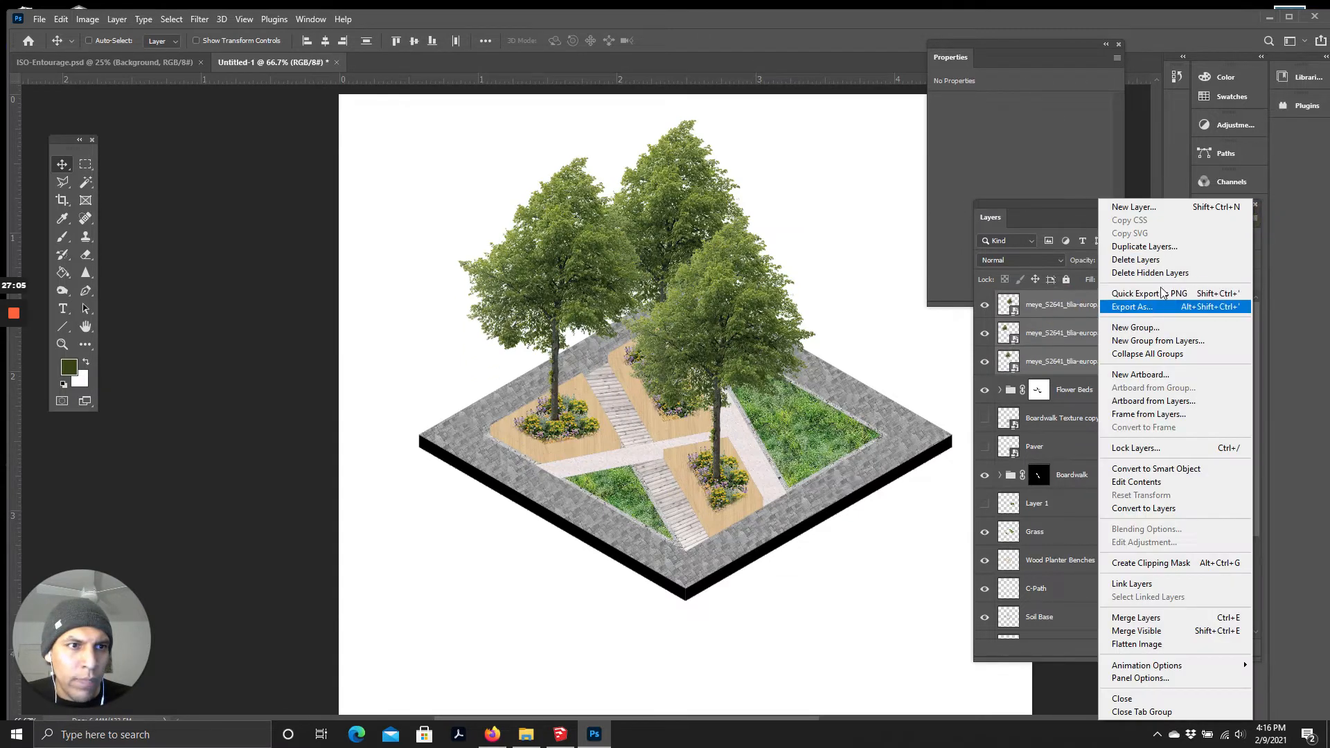
pyautogui.click(1137, 337)
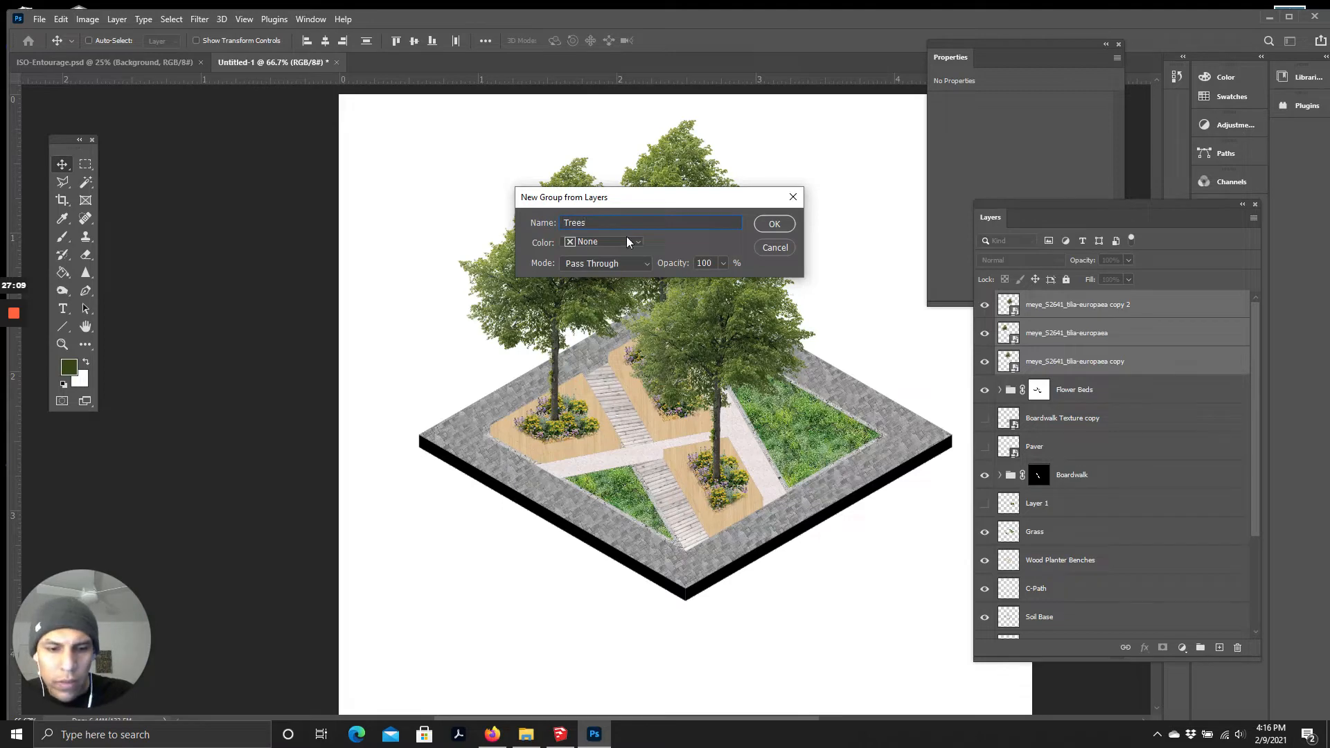
pyautogui.press('Return')
# Step: Preview alternative blend modes on the Trees group against the planters and paving, ending on Pass Through
pyautogui.scroll(-1, 781, 443)
pyautogui.press('ctrl')
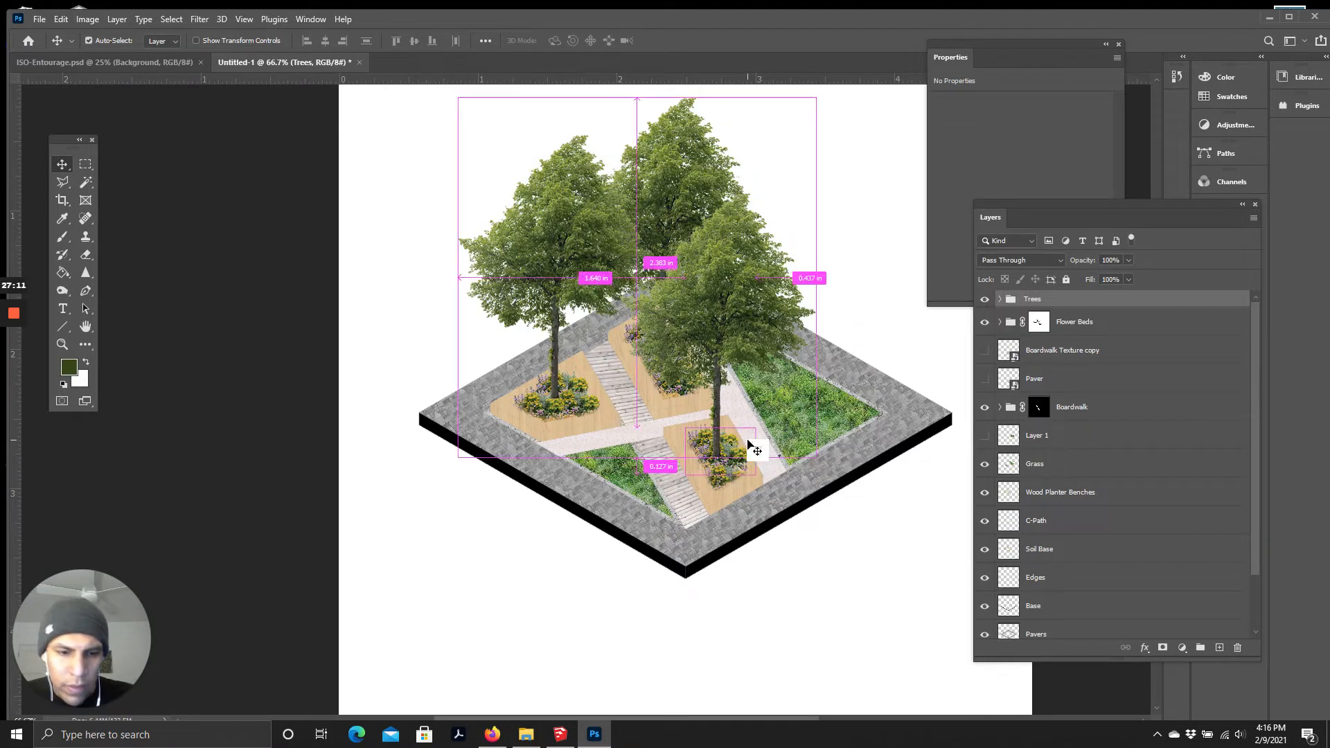
pyautogui.hotkey('ctrl', '+')
pyautogui.hotkey('ctrl', '+')
pyautogui.moveTo(684, 717); pyautogui.dragTo(740, 723)
pyautogui.scroll(3, 631, 456)
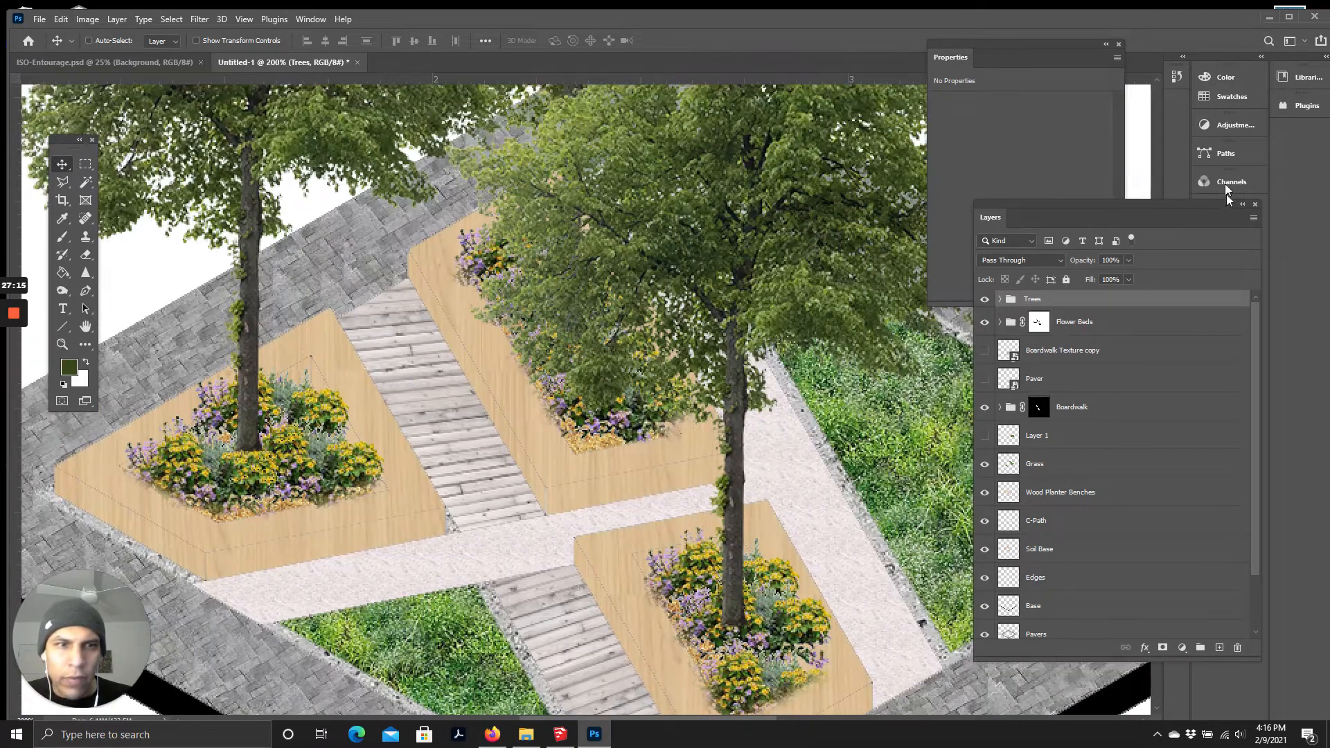
pyautogui.click(1045, 266)
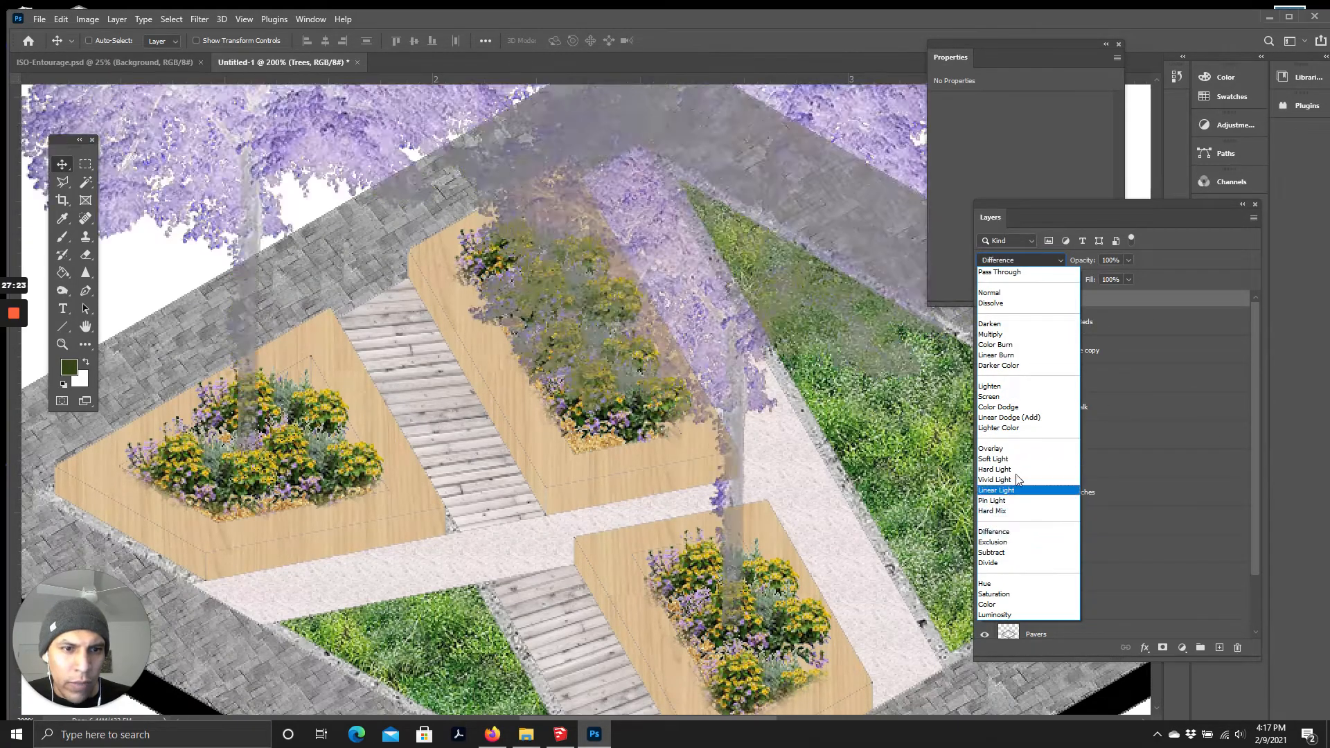
pyautogui.click(1141, 298)
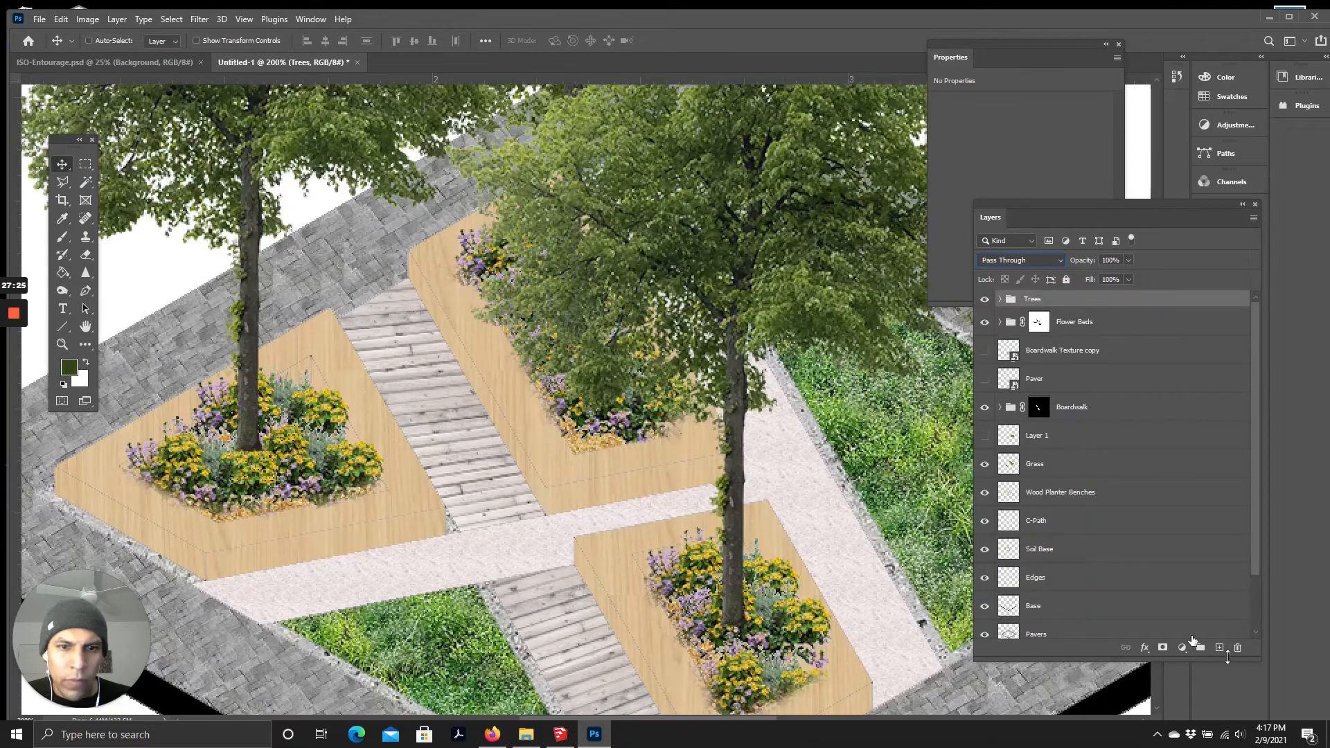
# Step: Add a layer mask to the Trees group and brush black over the two visible trunk bases so they sit behind the flowers
pyautogui.click(1163, 648)
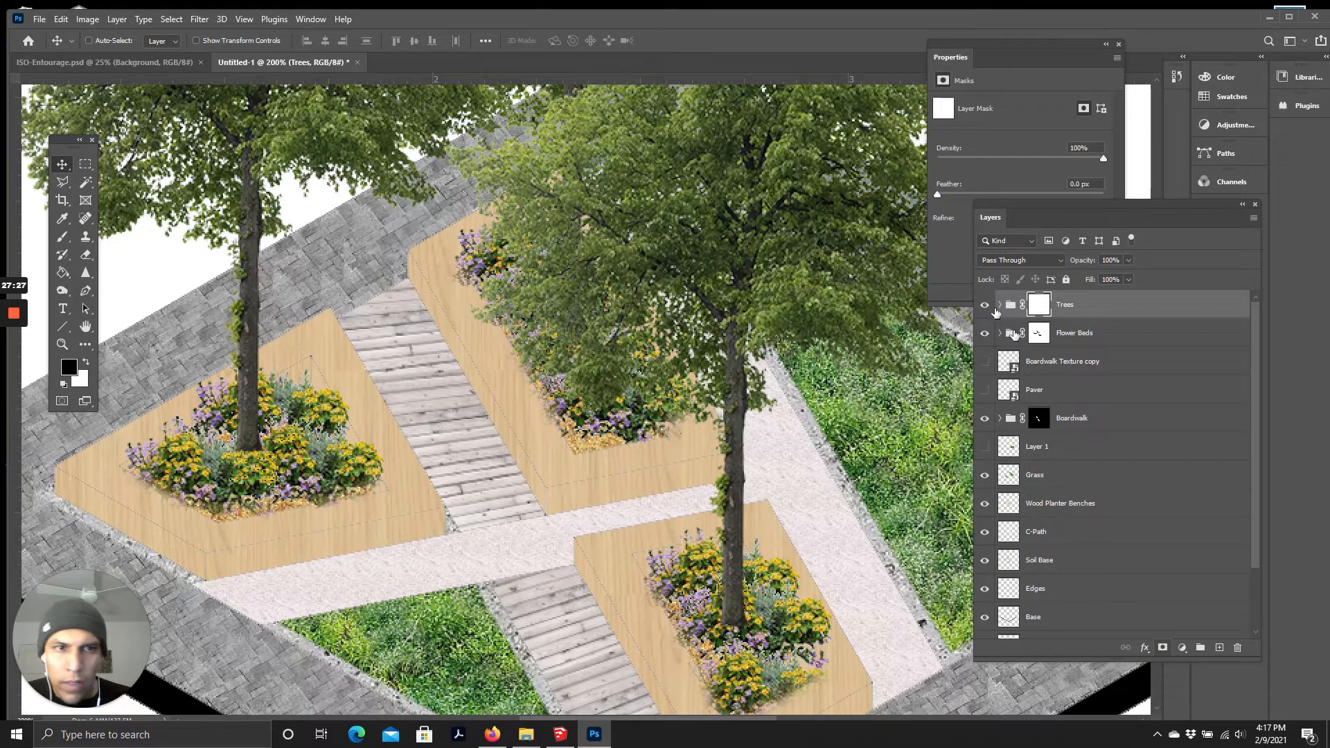
pyautogui.click(61, 237)
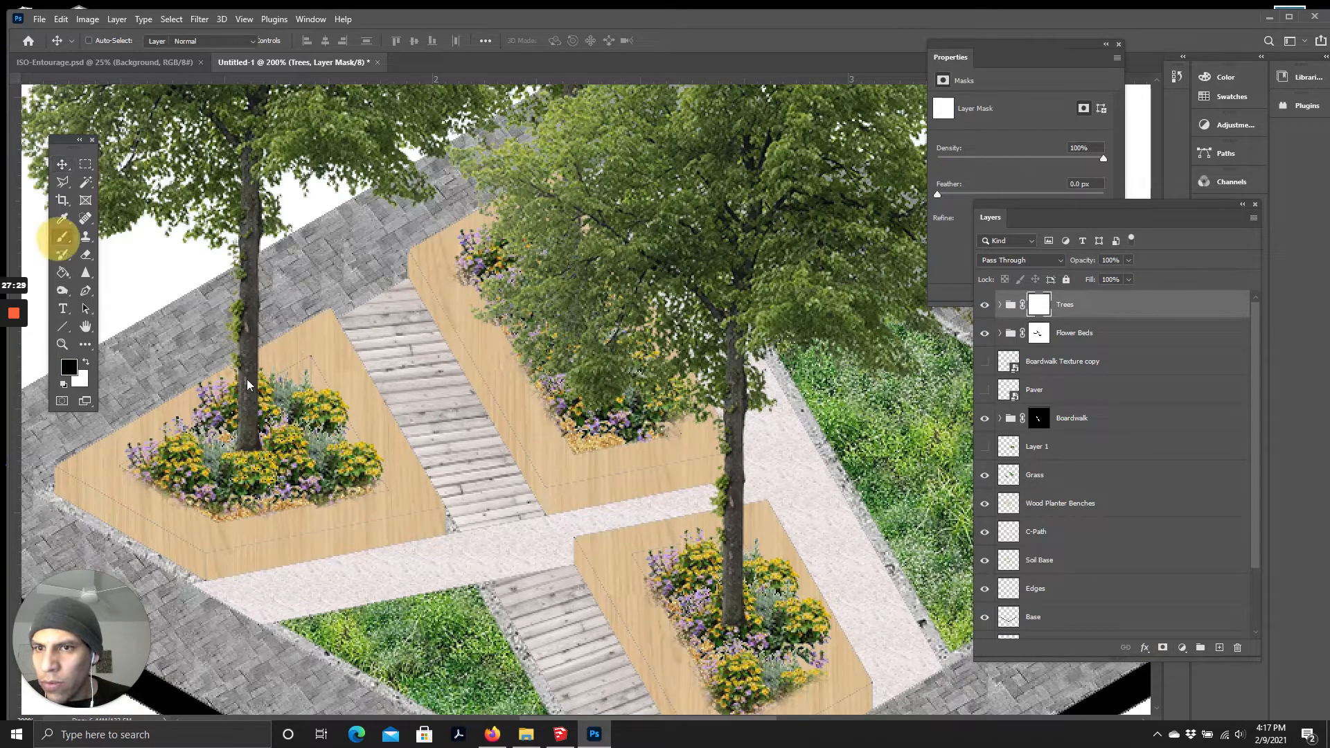
pyautogui.moveTo(233, 464)
pyautogui.mouseDown()
pyautogui.moveTo(278, 450)
pyautogui.moveTo(243, 440)
pyautogui.moveTo(255, 482)
pyautogui.moveTo(269, 469)
pyautogui.moveTo(252, 444)
pyautogui.moveTo(276, 464)
pyautogui.moveTo(258, 470)
pyautogui.moveTo(236, 452)
pyautogui.mouseUp()
pyautogui.scroll(-2, 485, 499)
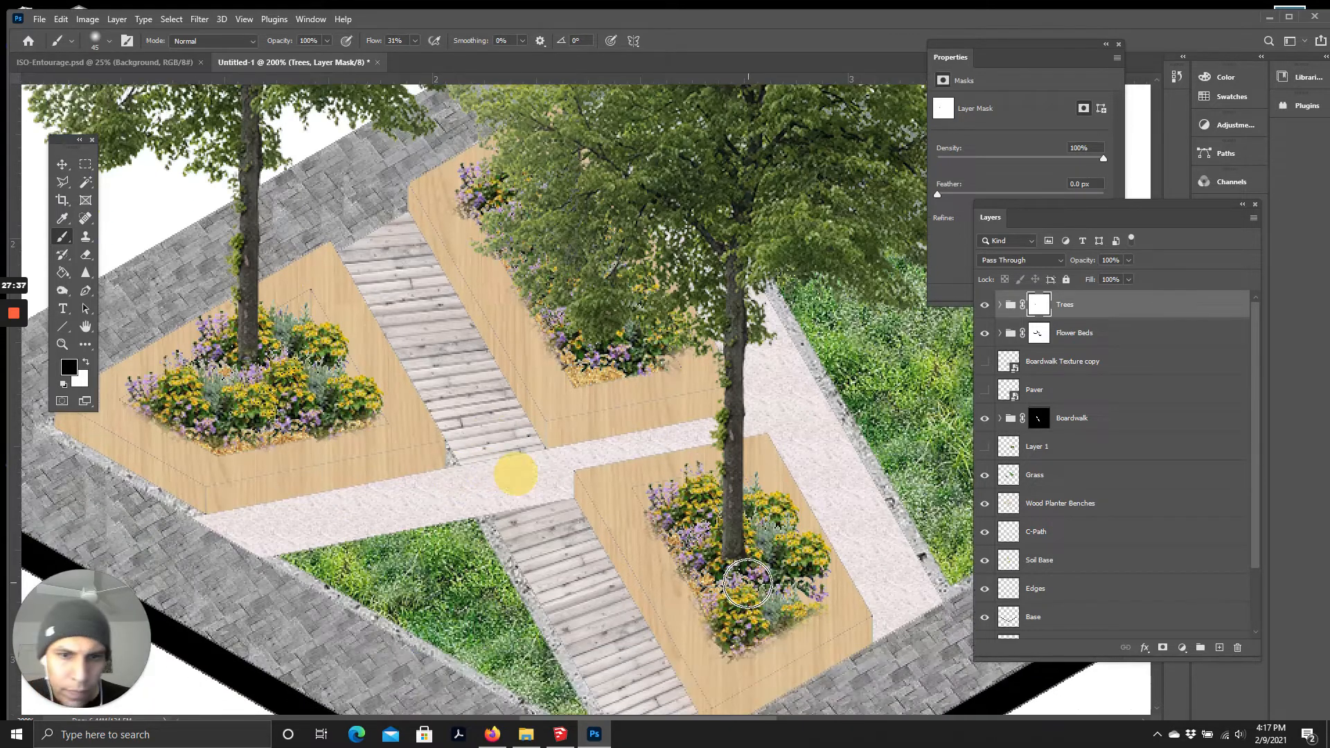
pyautogui.moveTo(734, 592); pyautogui.dragTo(732, 551)
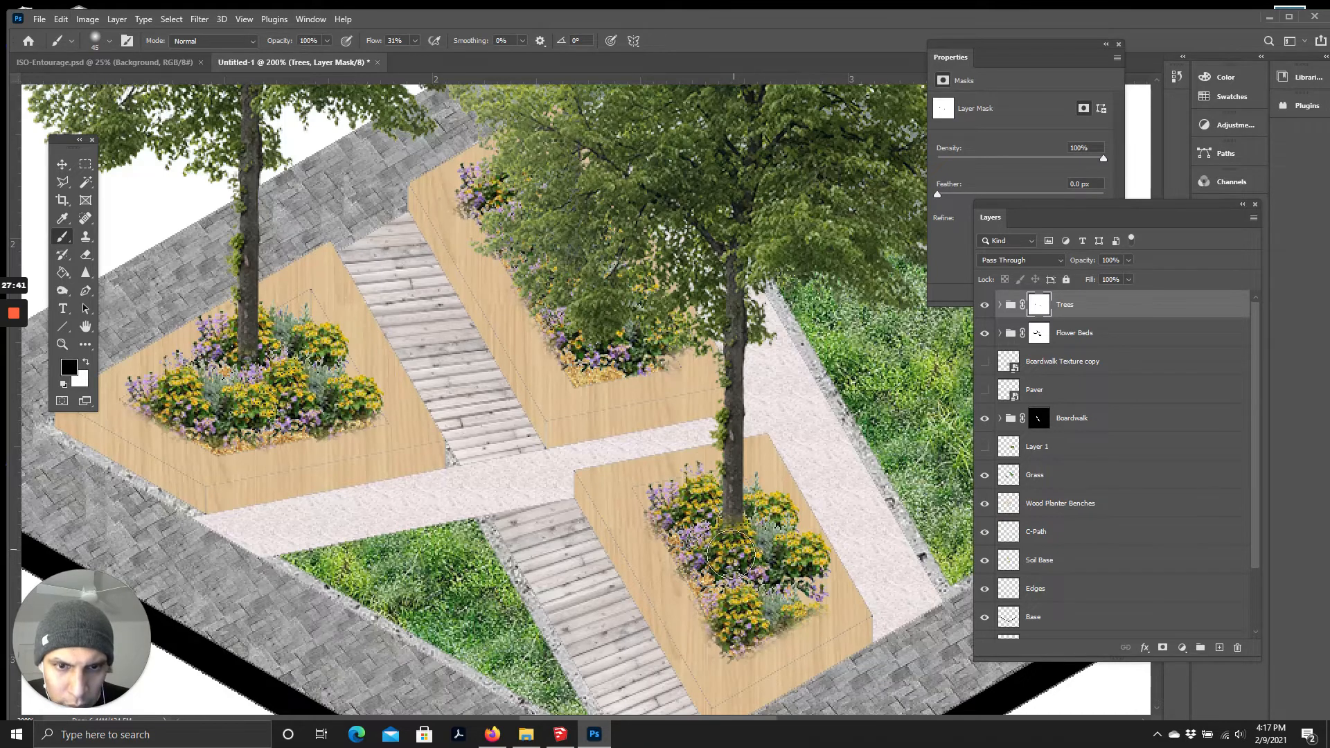
# Step: Set the Trees group's blend mode to Normal and lower its opacity to 75%
pyautogui.scroll(-2, 735, 579)
pyautogui.scroll(2, 693, 548)
pyautogui.hotkey('ctrl', '-')
pyautogui.hotkey('ctrl', '-')
pyautogui.hotkey('ctrl', '=')
pyautogui.scroll(1, 876, 279)
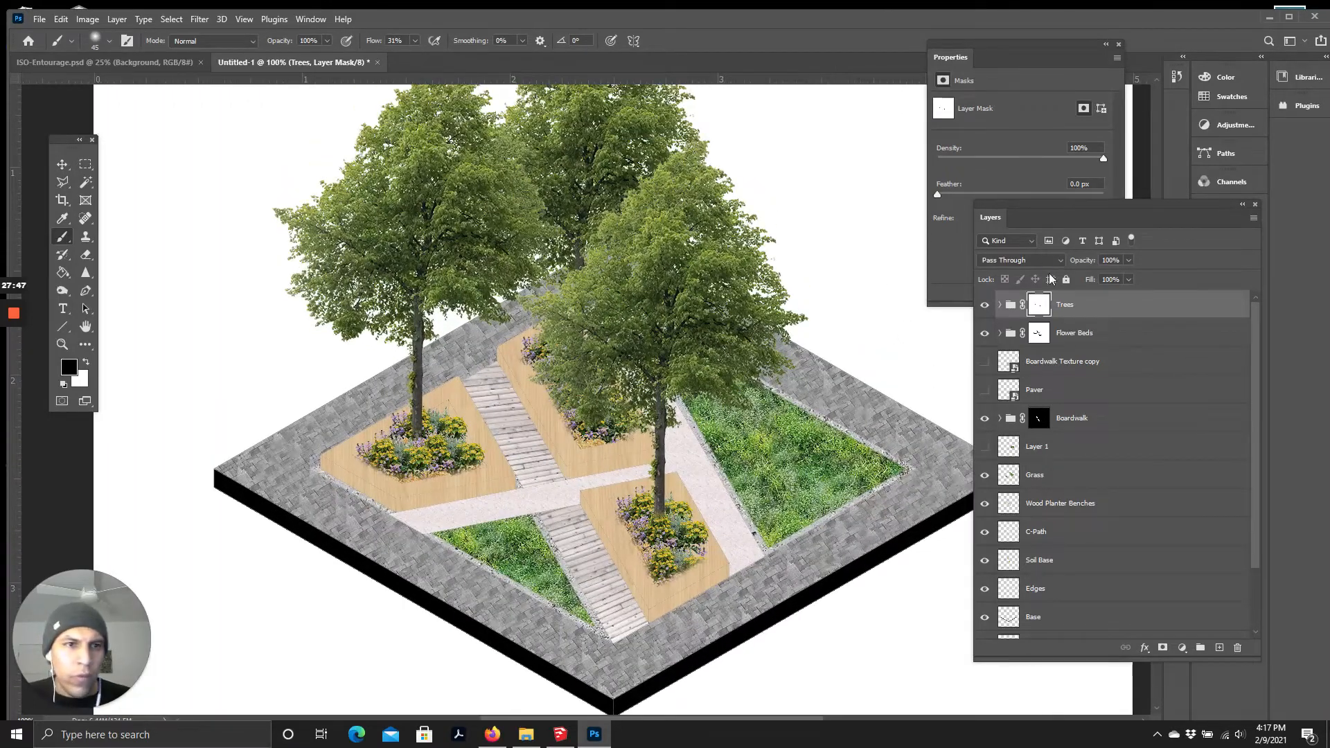
pyautogui.click(1031, 259)
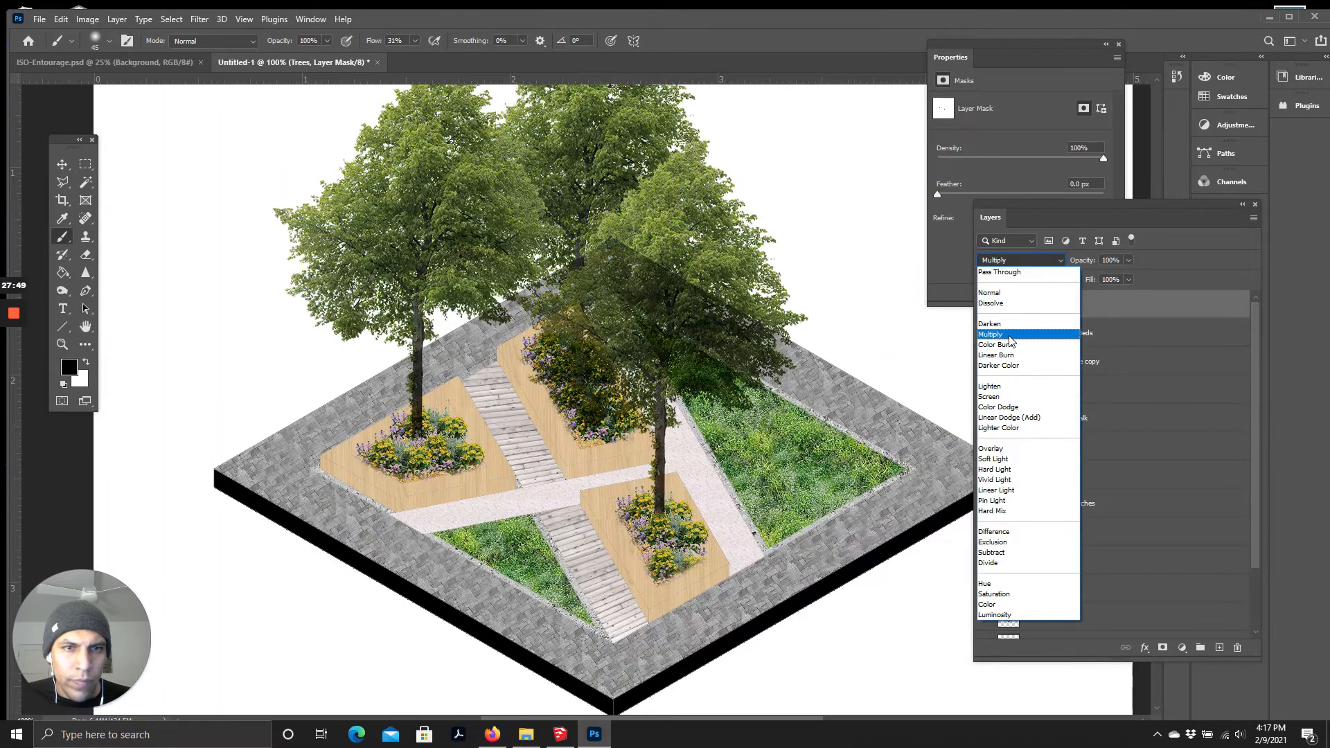
pyautogui.click(998, 293)
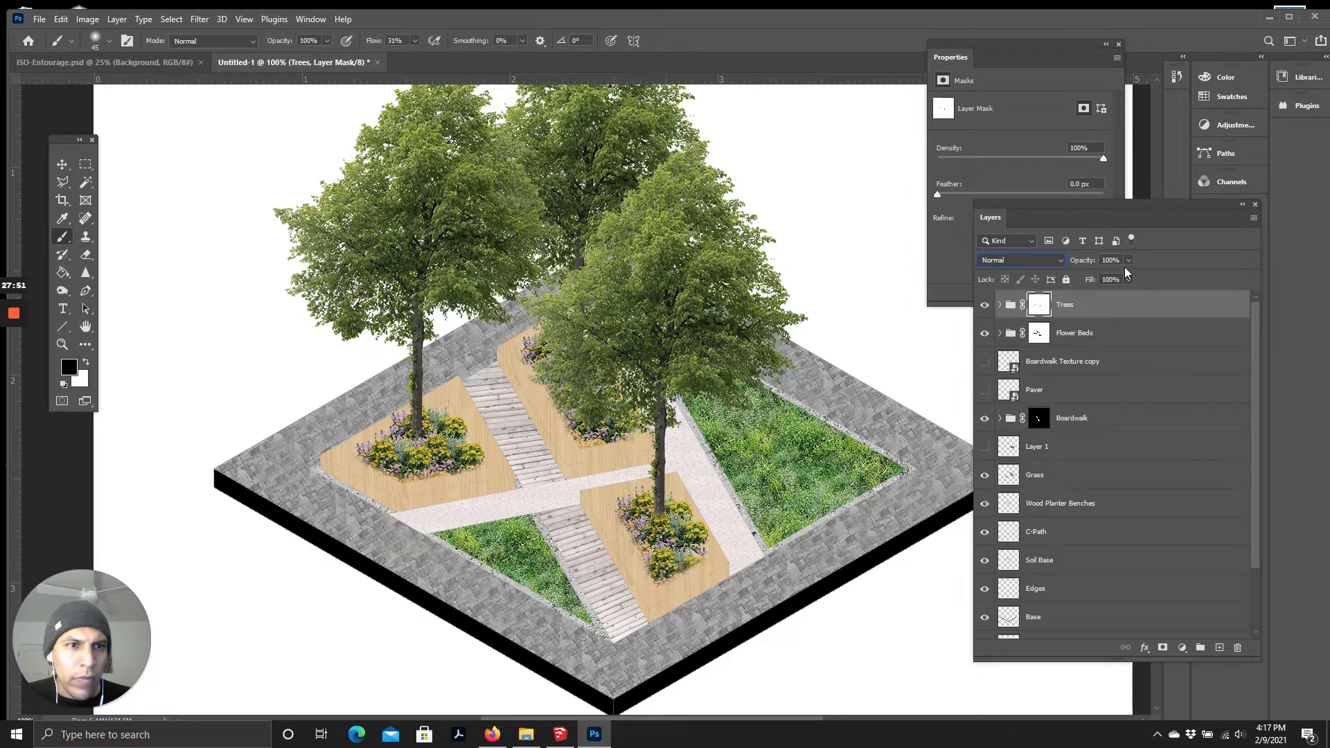
pyautogui.moveTo(1128, 278); pyautogui.dragTo(1113, 280)
# Step: Lower the Flower Beds group's opacity to 75%
pyautogui.scroll(4, 610, 340)
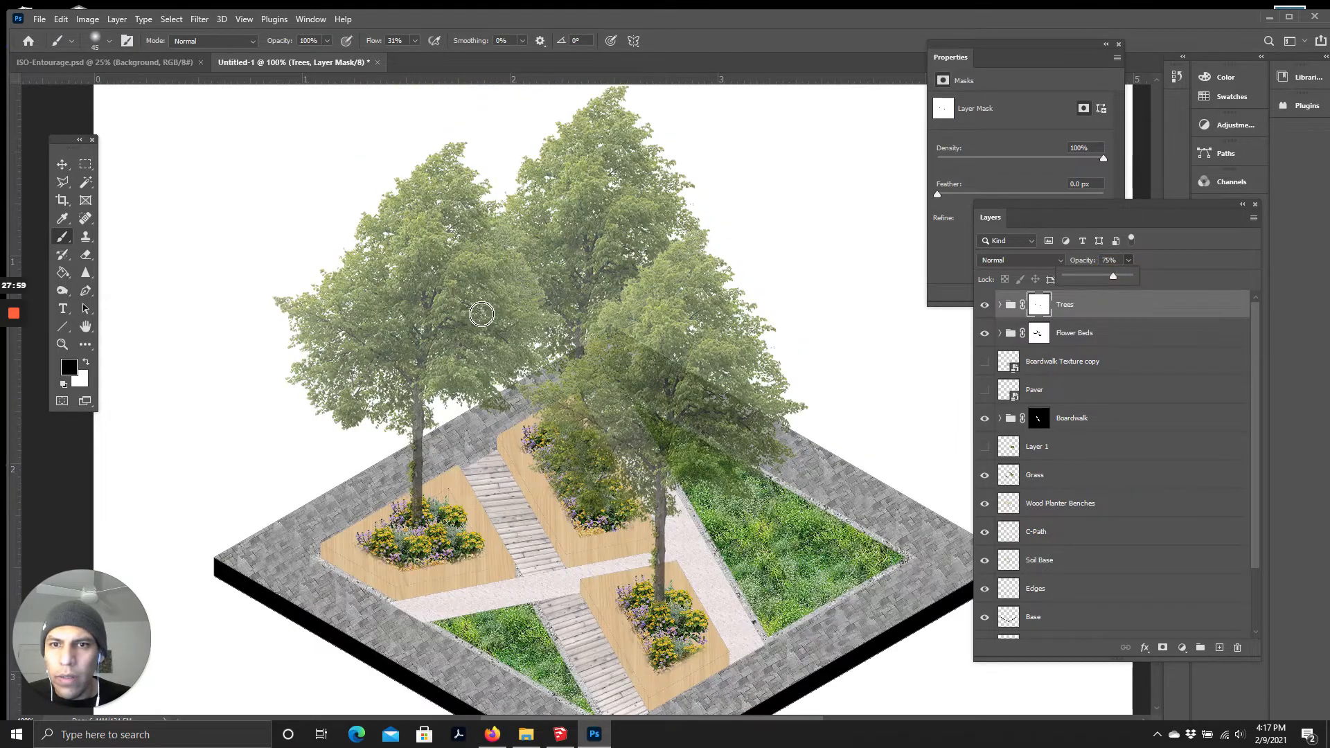
pyautogui.scroll(-7, 489, 315)
pyautogui.scroll(4, 610, 425)
pyautogui.scroll(-5, 609, 422)
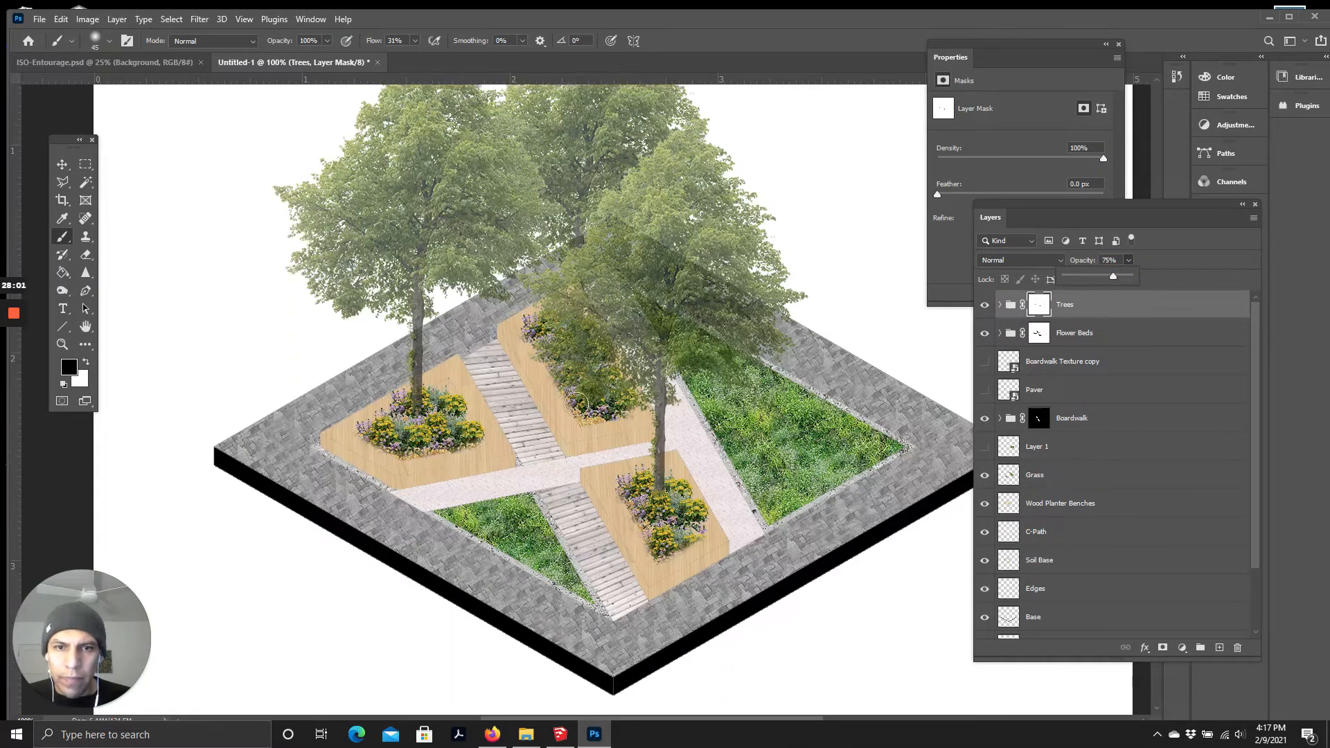
pyautogui.scroll(2, 688, 430)
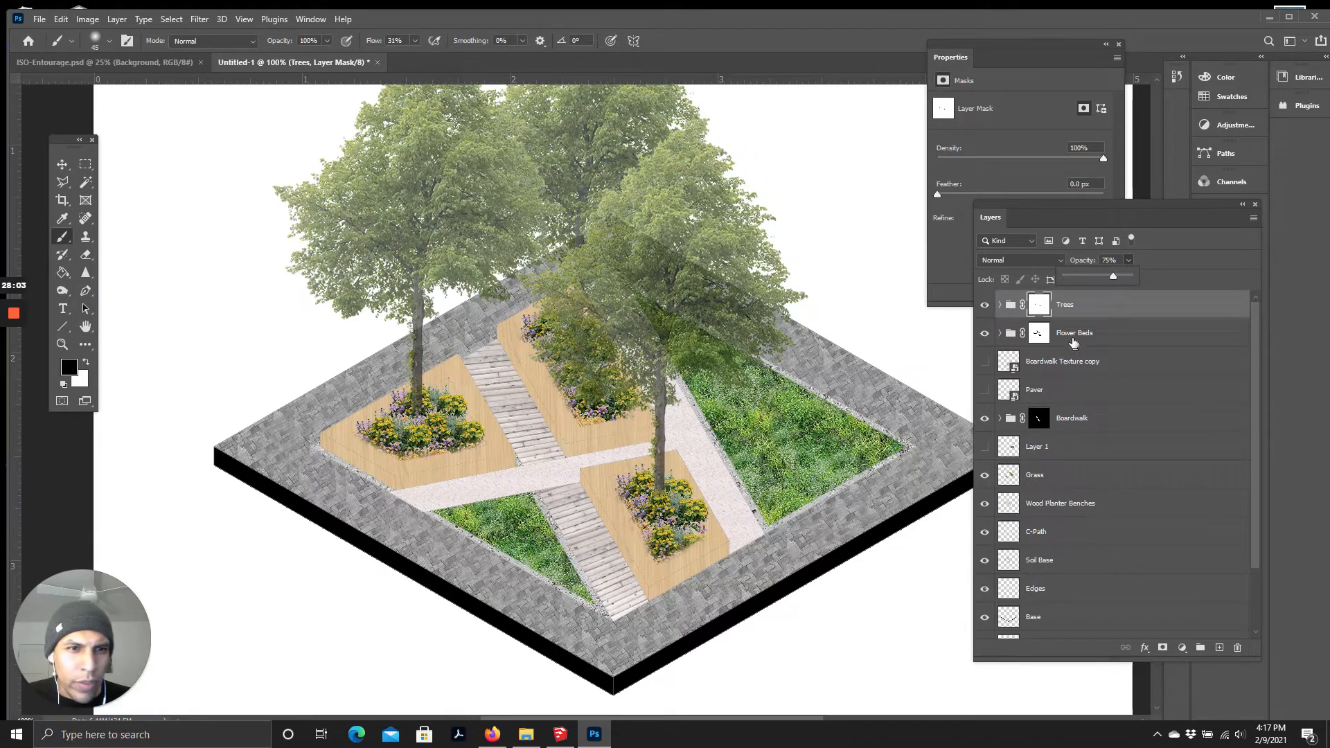
pyautogui.click(1071, 339)
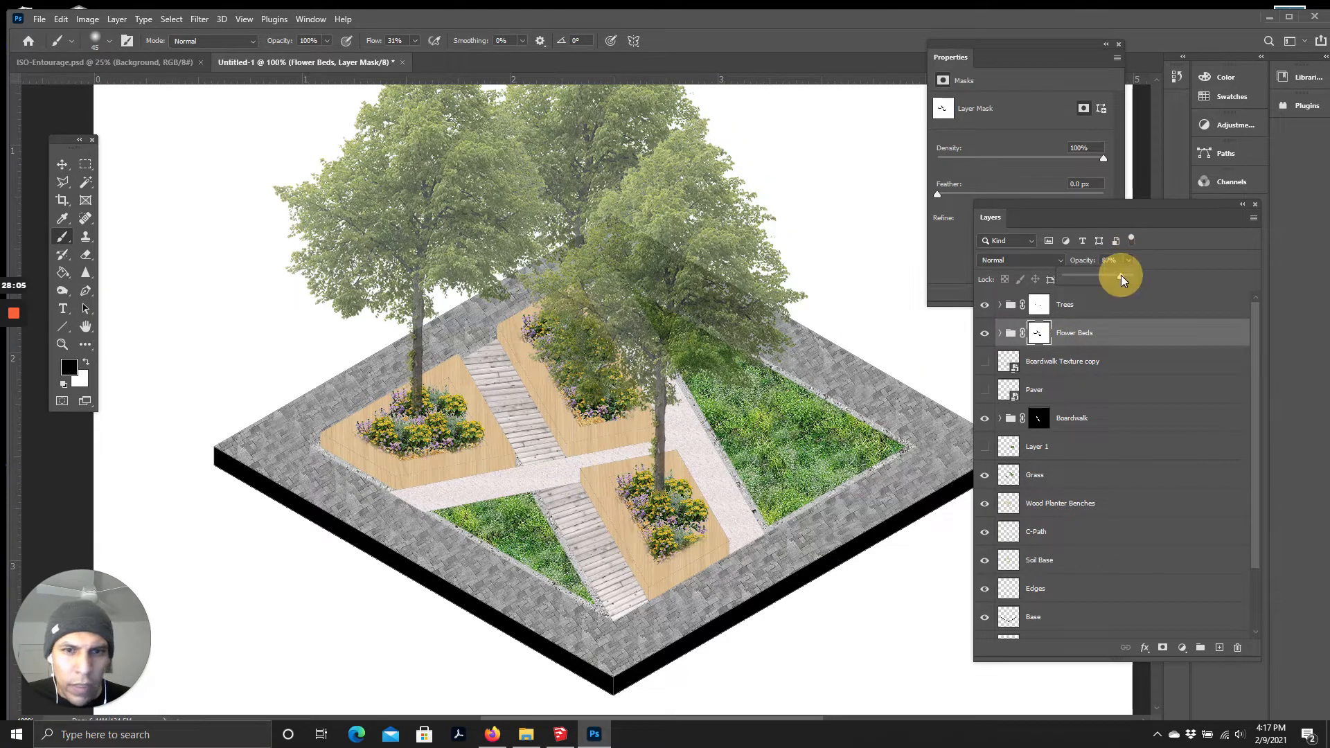
pyautogui.moveTo(1121, 276); pyautogui.dragTo(1113, 276)
# Step: Examine how the semi-transparent trees and flower beds look across the whole plaza
pyautogui.scroll(-2, 588, 416)
pyautogui.scroll(-2, 762, 417)
pyautogui.scroll(3, 665, 443)
pyautogui.scroll(-2, 623, 451)
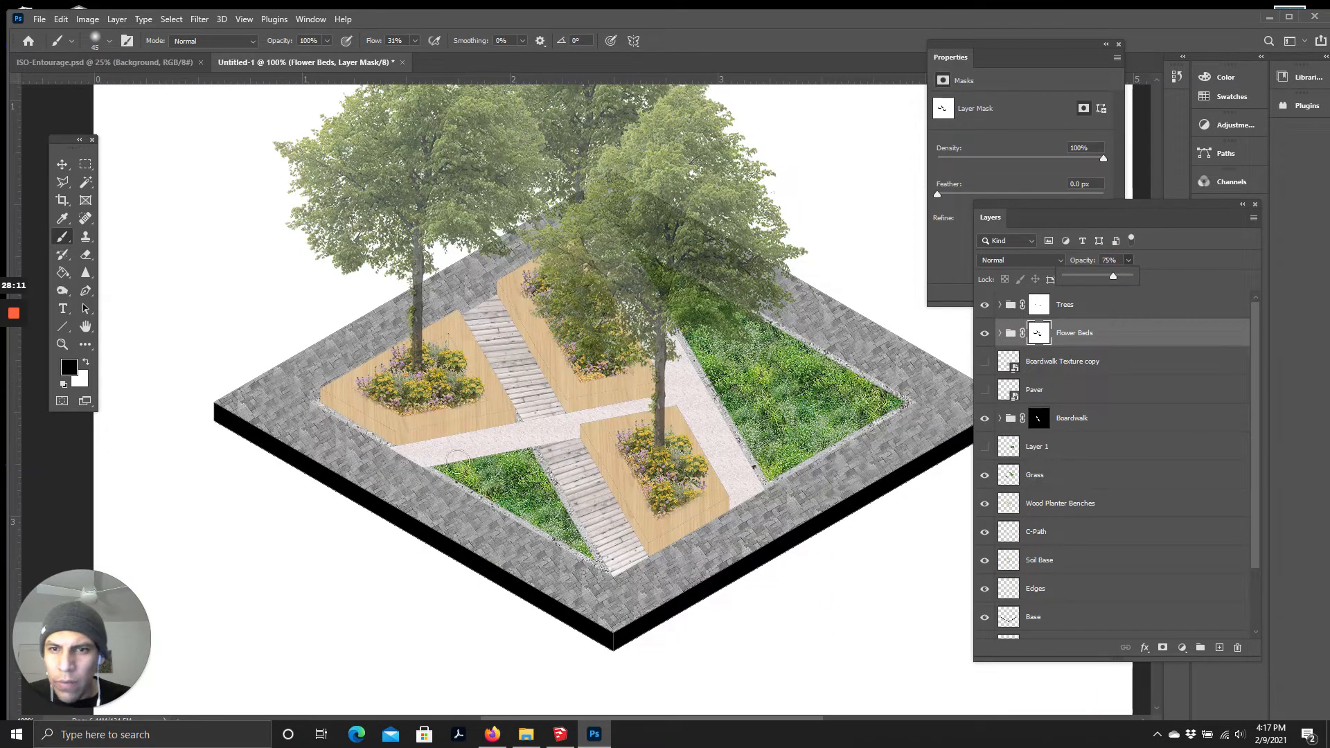
pyautogui.scroll(3, 514, 466)
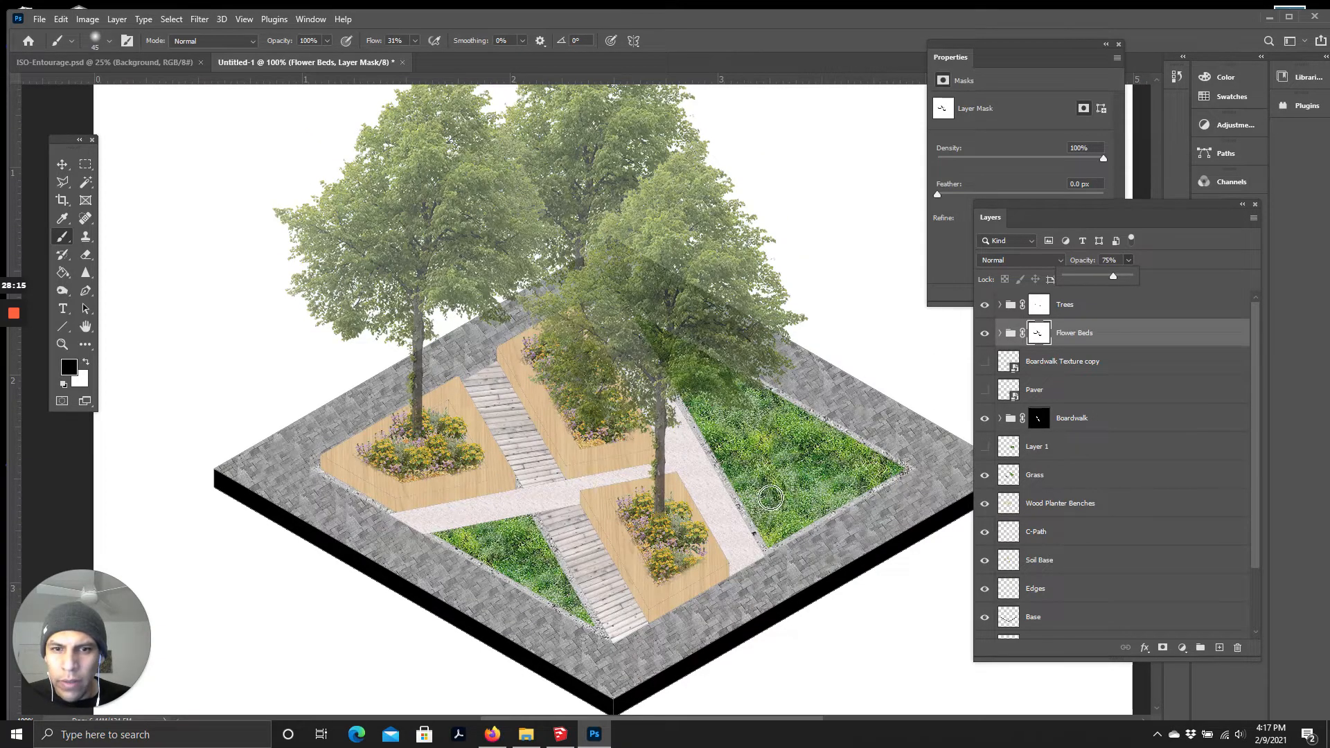
pyautogui.scroll(-1, 741, 506)
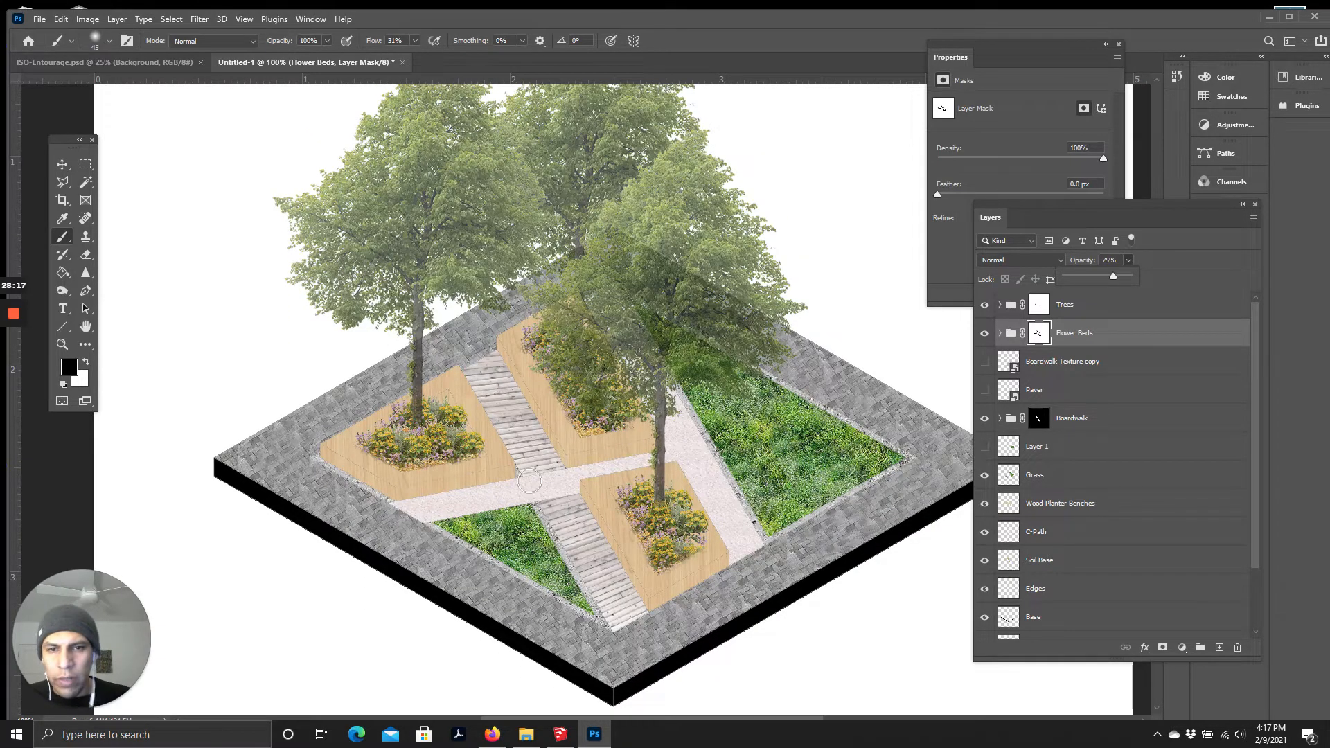
pyautogui.scroll(-2, 531, 482)
pyautogui.scroll(5, 527, 444)
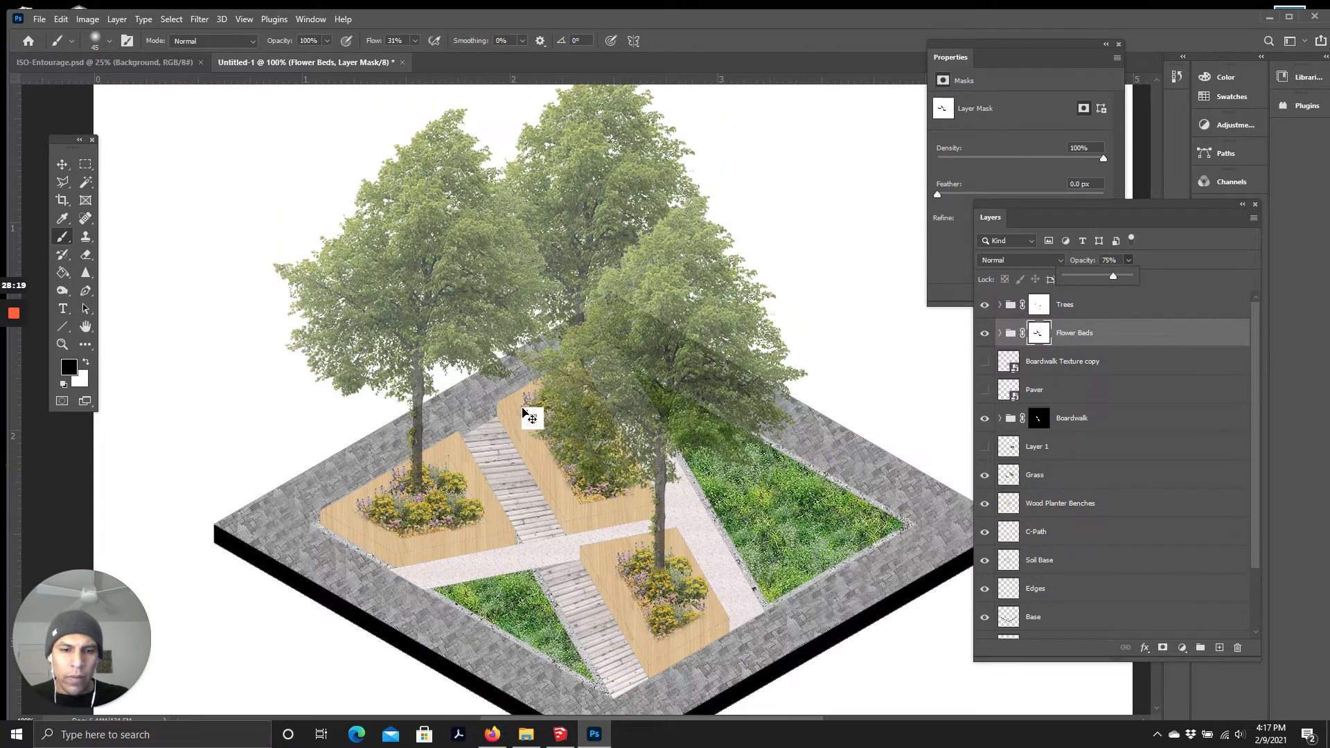
pyautogui.scroll(-1, 525, 412)
pyautogui.scroll(-3, 680, 493)
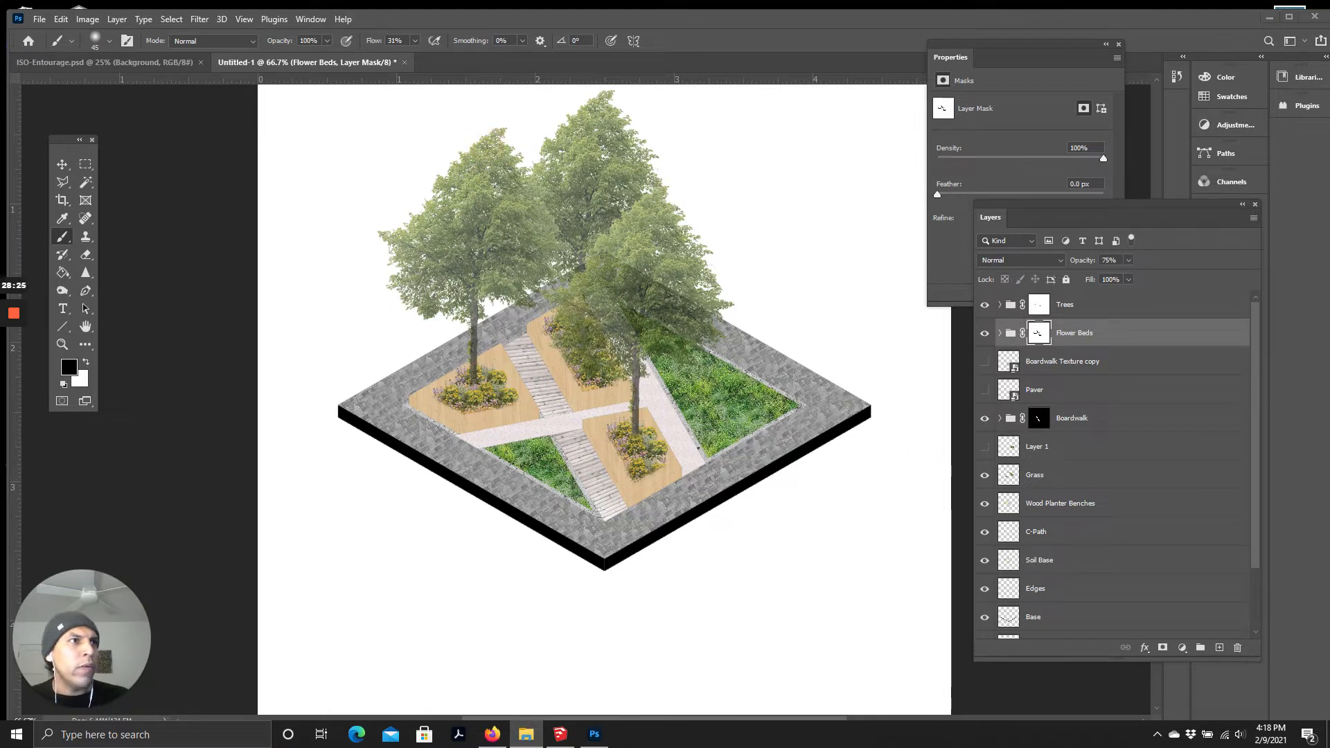
# Step: Switch to ISO-Entourage.psd, enable Auto-Select for layers, and copy the walking woman in the denim coat into the plaza document
pyautogui.hotkey('ctrl', 'Tab')
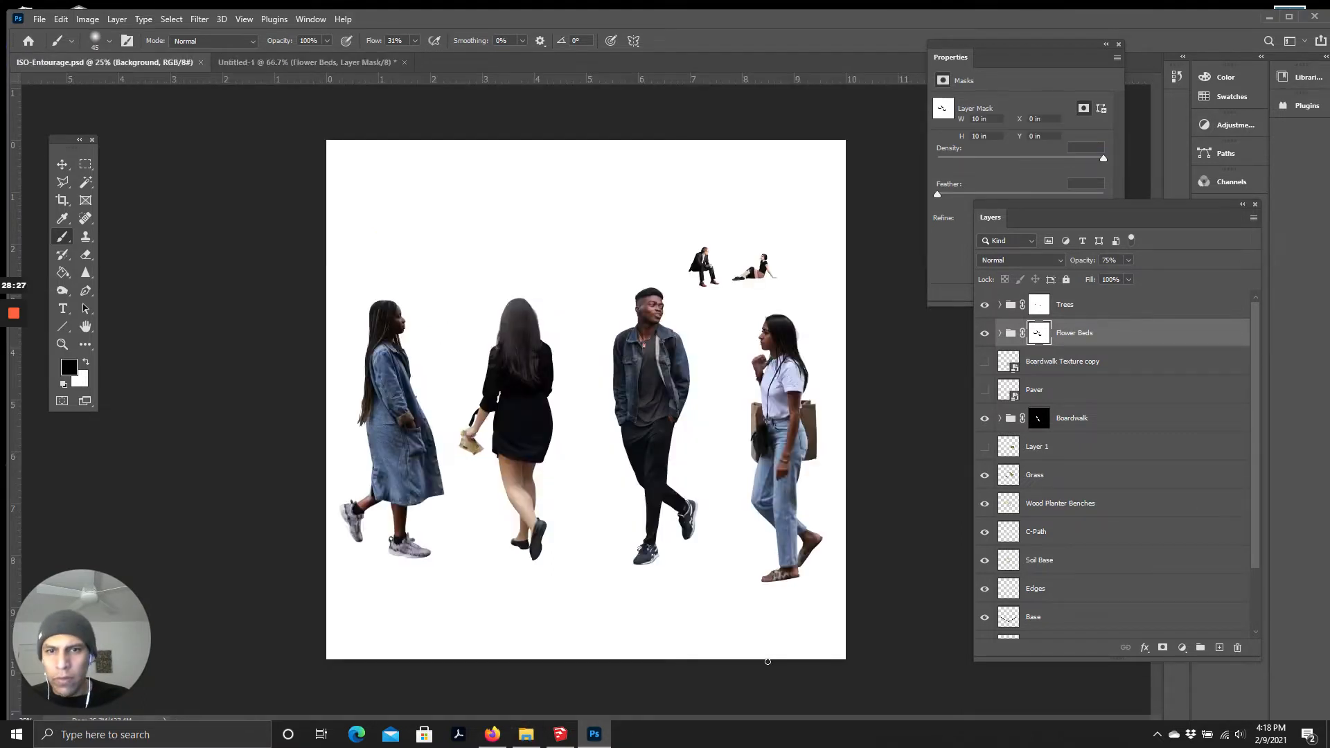
pyautogui.click(62, 165)
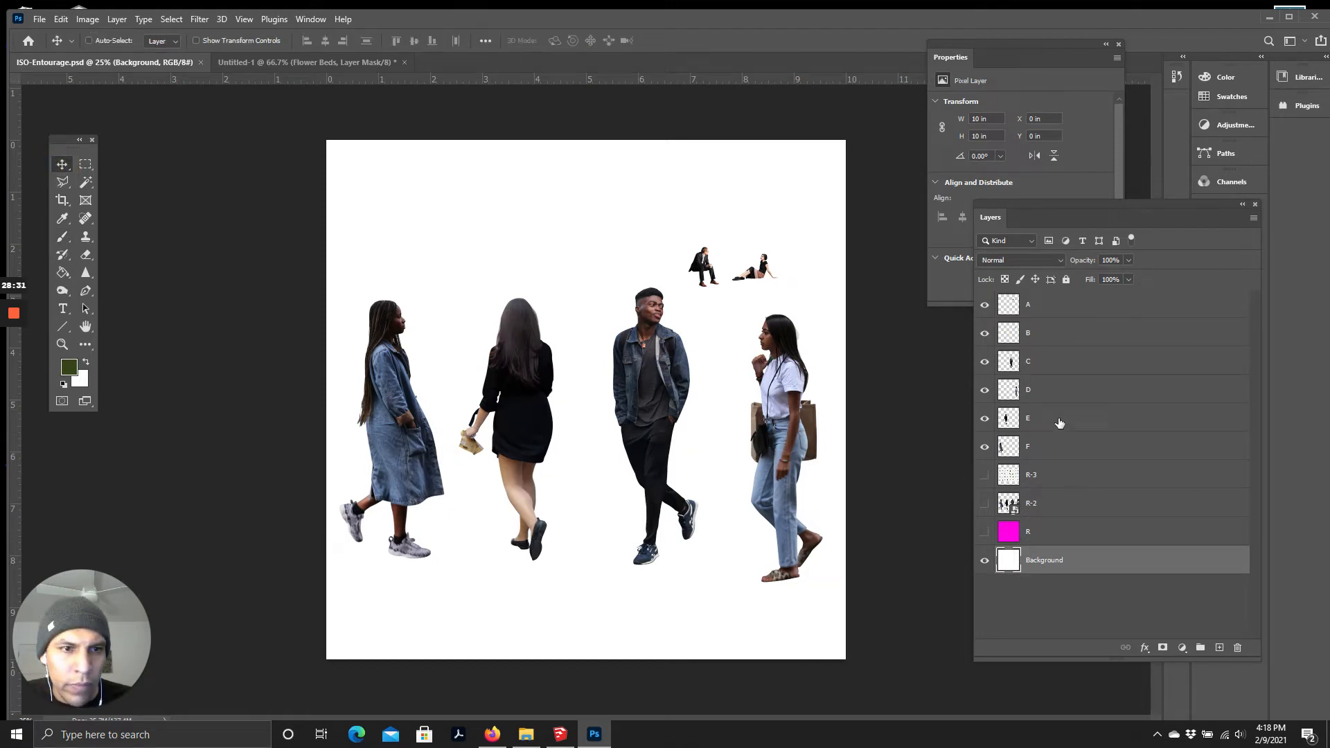
pyautogui.click(1040, 393)
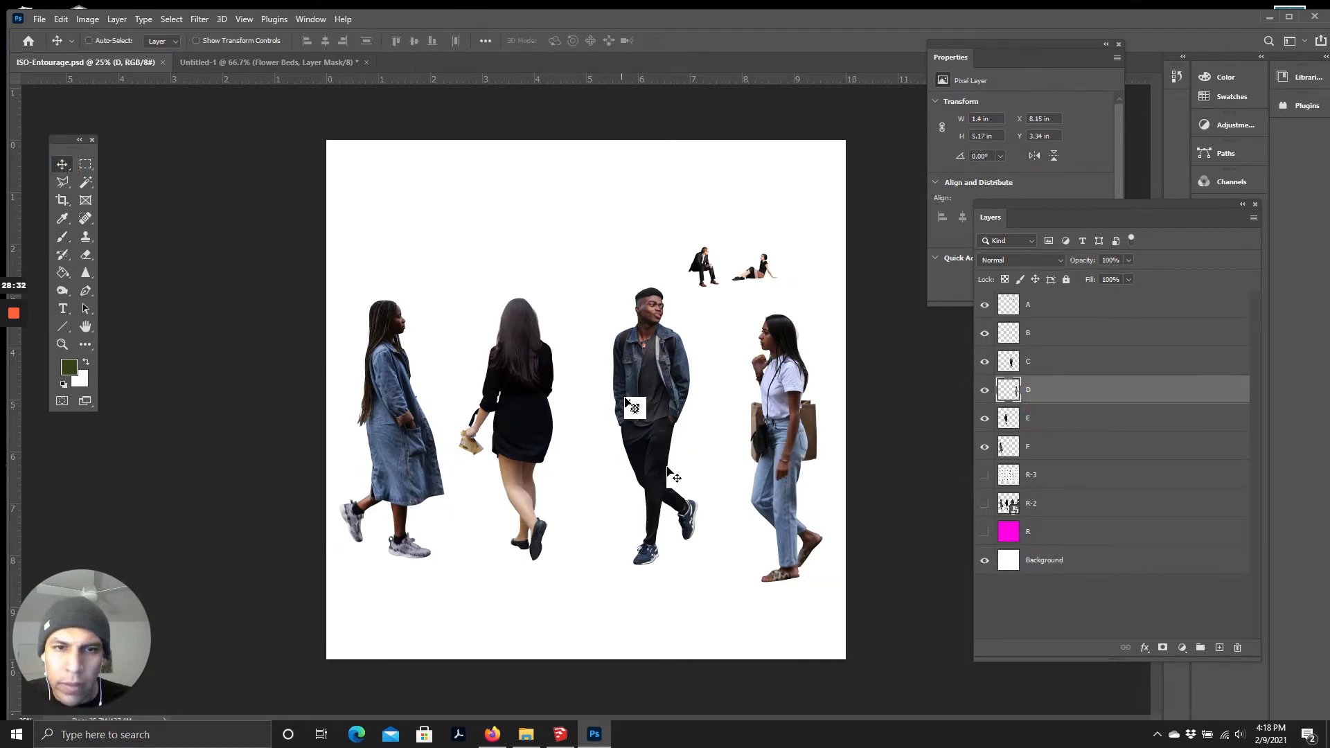
pyautogui.click(1058, 451)
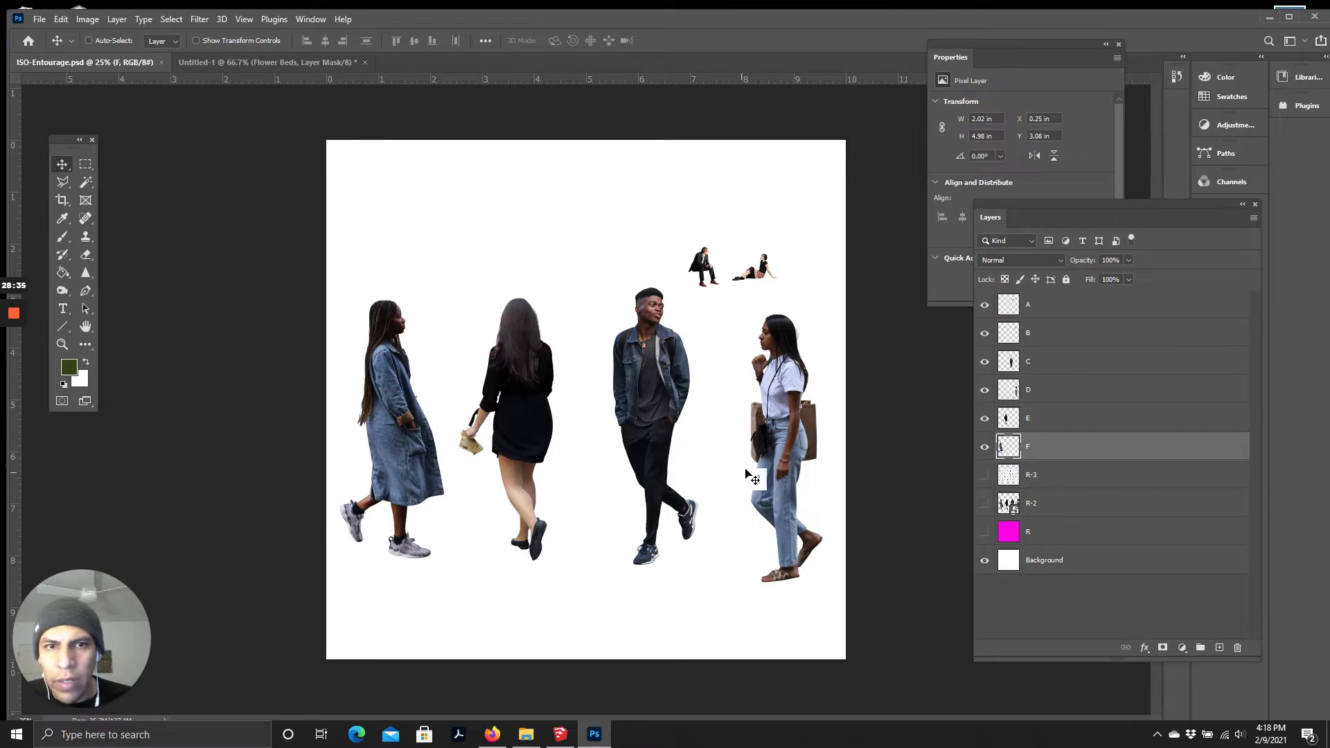
pyautogui.moveTo(655, 396); pyautogui.dragTo(717, 350)
pyautogui.click(90, 41)
pyautogui.moveTo(434, 284); pyautogui.dragTo(609, 451)
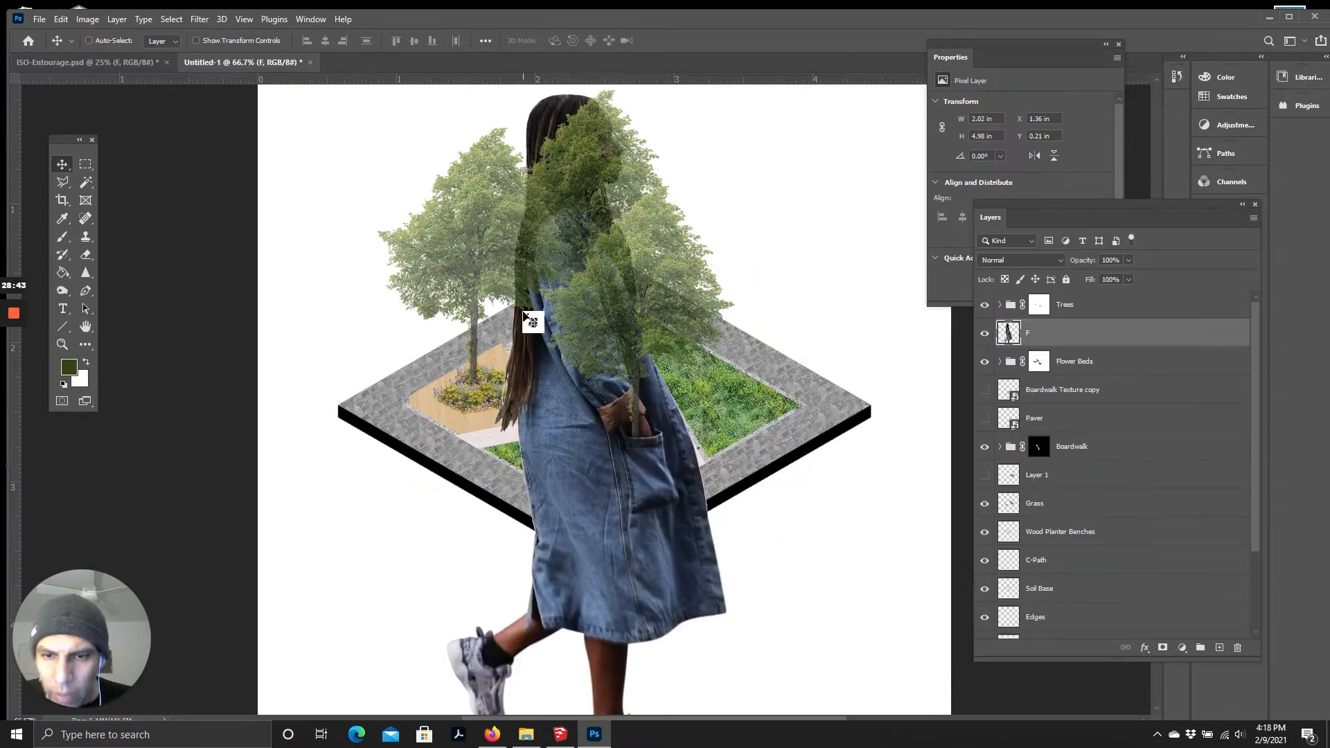
# Step: Scale the denim-coat figure to about 9.38%, place her on the light path beside the planter with the leftmost tree, and commit the transform
pyautogui.hotkey('ctrl', 't')
pyautogui.moveTo(446, 92); pyautogui.dragTo(694, 536)
pyautogui.moveTo(693, 652); pyautogui.dragTo(603, 425)
pyautogui.moveTo(543, 324); pyautogui.dragTo(604, 454)
pyautogui.moveTo(610, 513); pyautogui.dragTo(511, 388)
pyautogui.hotkey('ctrl', '+')
pyautogui.moveTo(437, 300); pyautogui.dragTo(461, 347)
pyautogui.moveTo(496, 395)
pyautogui.mouseDown()
pyautogui.moveTo(460, 412)
pyautogui.moveTo(495, 395)
pyautogui.mouseUp()
pyautogui.moveTo(495, 395); pyautogui.dragTo(495, 402)
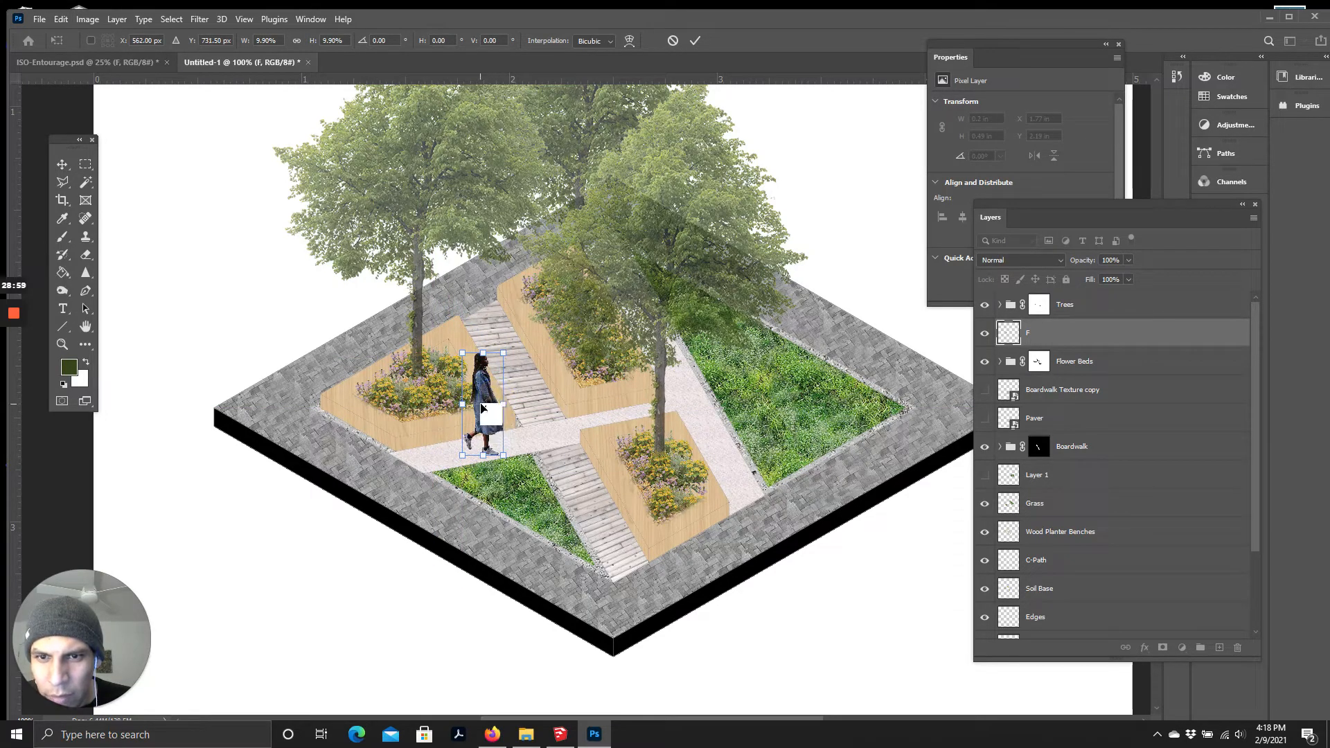
pyautogui.moveTo(464, 354); pyautogui.dragTo(465, 355)
pyautogui.moveTo(486, 402); pyautogui.dragTo(480, 399)
pyautogui.moveTo(457, 352); pyautogui.dragTo(459, 355)
pyautogui.click(695, 41)
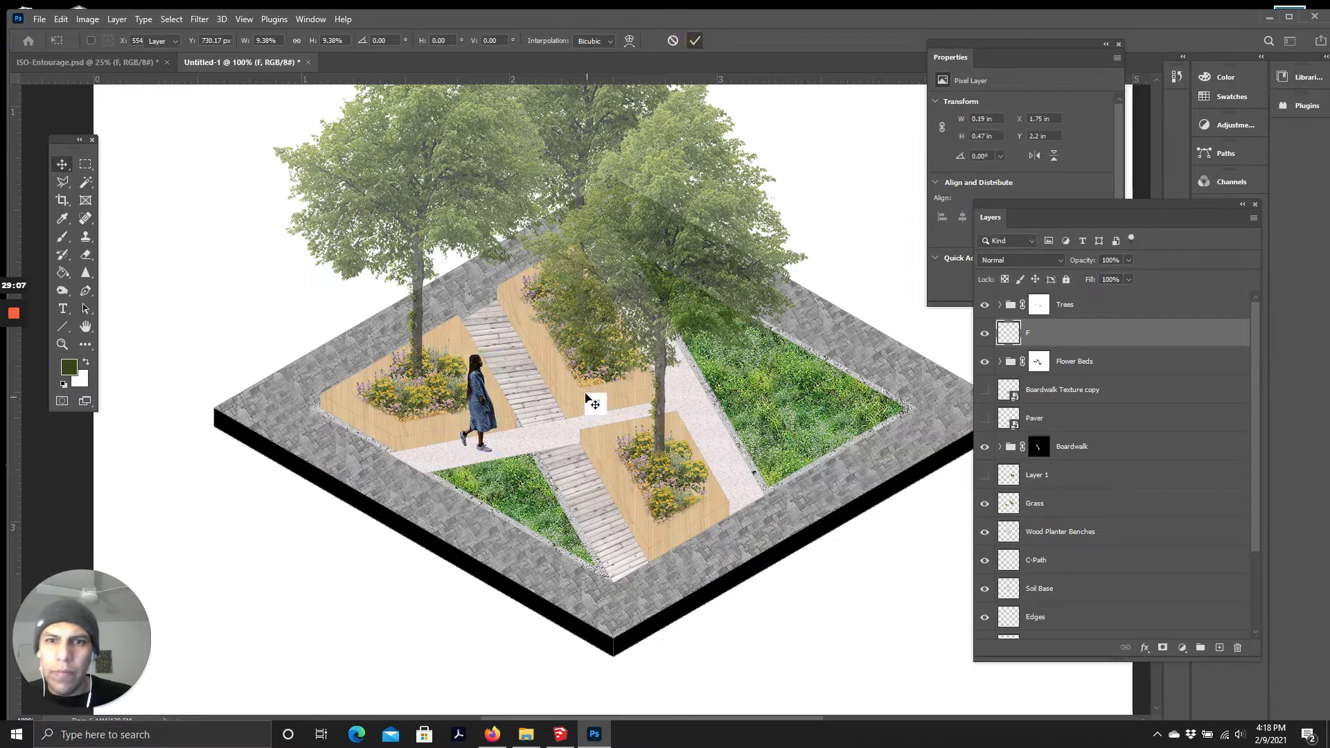
# Step: Copy the woman in the black dress from ISO-Entourage.psd into the plaza document
pyautogui.scroll(1, 567, 401)
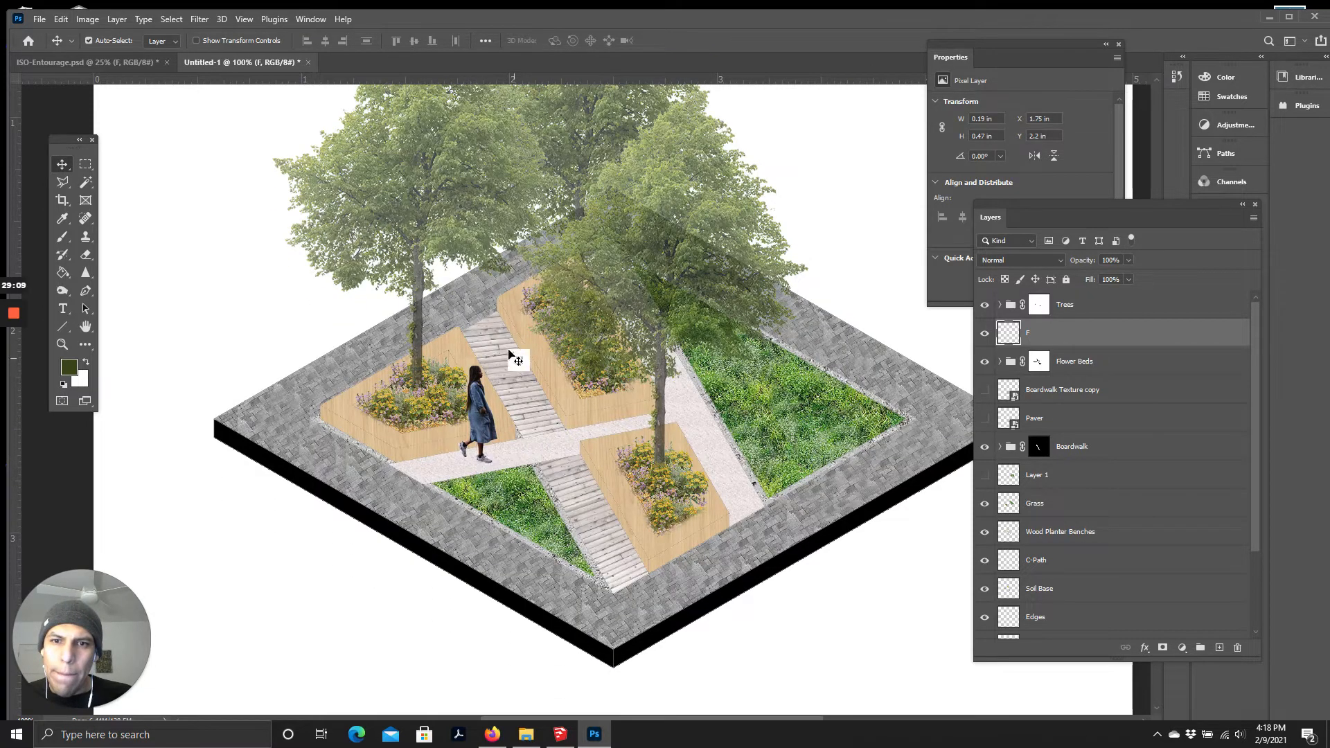
pyautogui.click(159, 63)
pyautogui.moveTo(516, 378); pyautogui.dragTo(750, 460)
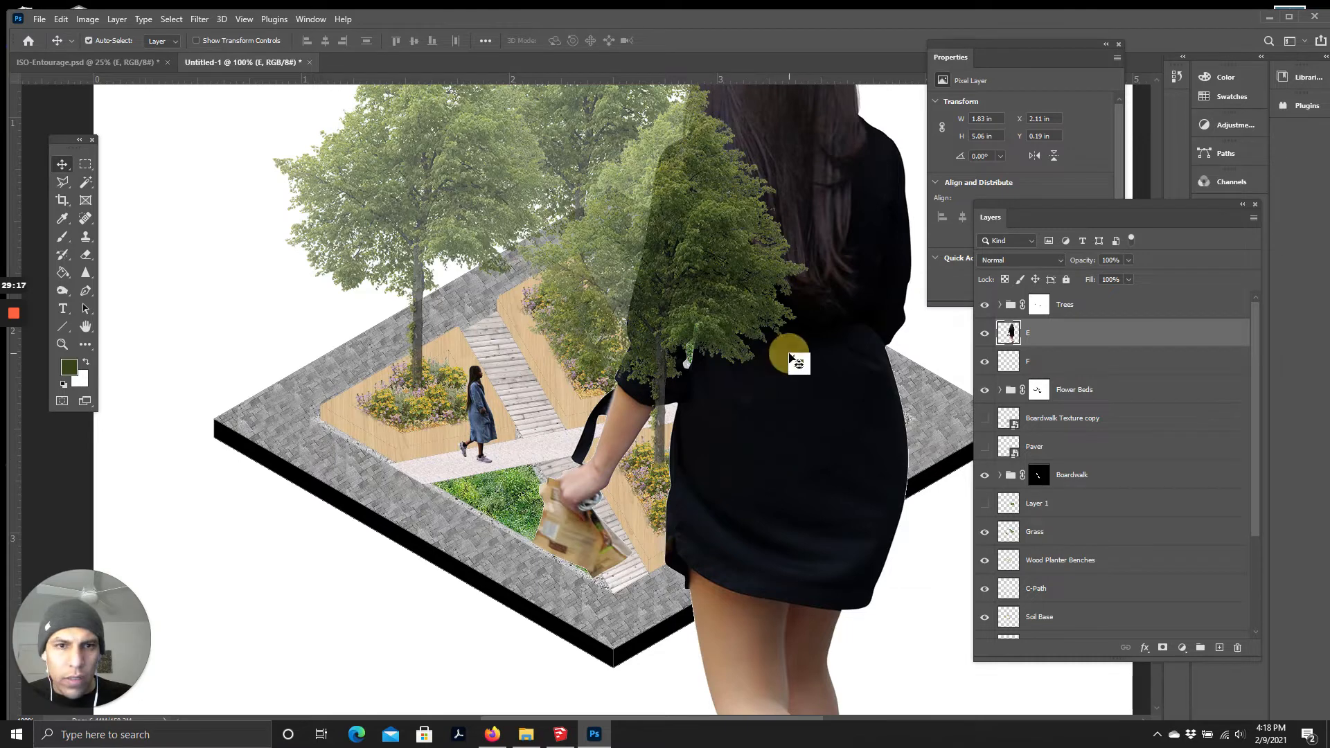
# Step: Scale the black-dress figure to about 10%, place her on the light path between the front planter and the large lawn, and commit
pyautogui.hotkey('ctrl', '-')
pyautogui.hotkey('ctrl', '-')
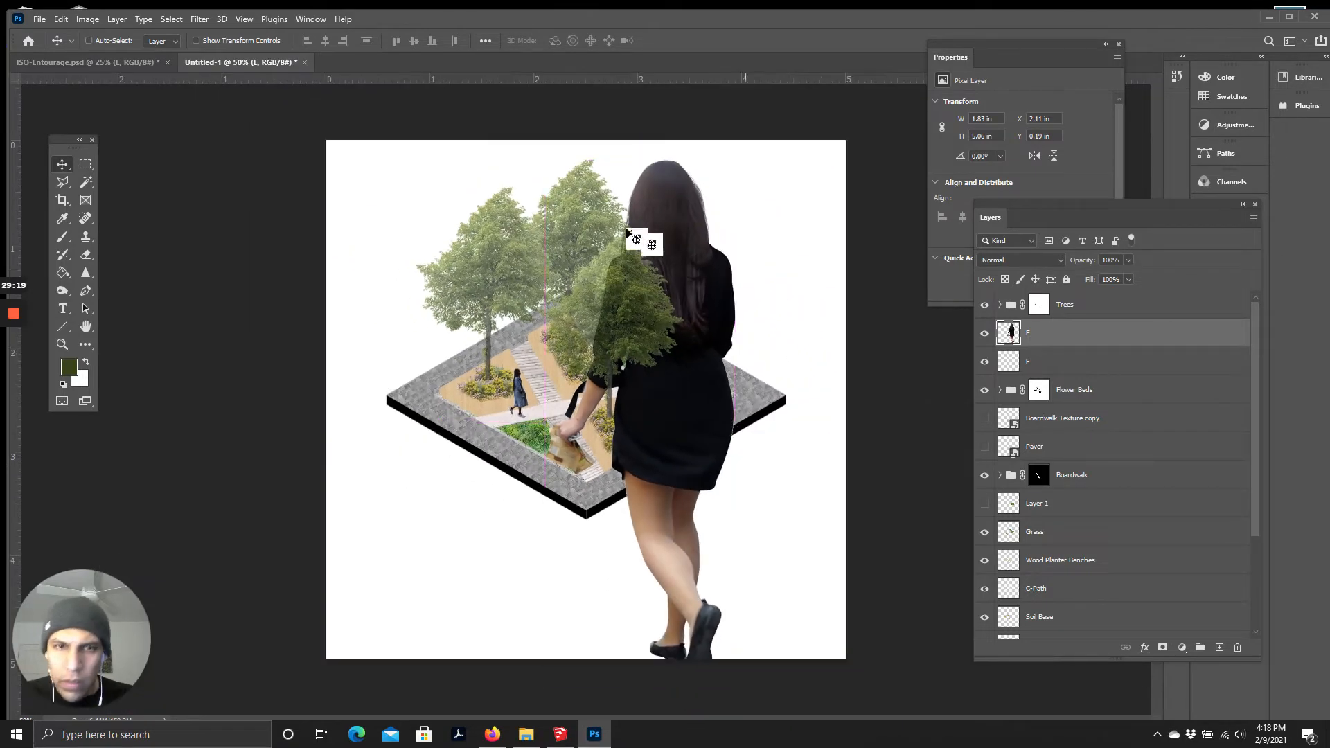
pyautogui.hotkey('ctrl', 't')
pyautogui.moveTo(551, 142); pyautogui.dragTo(762, 507)
pyautogui.moveTo(712, 565); pyautogui.dragTo(682, 447)
pyautogui.hotkey('ctrl', '+')
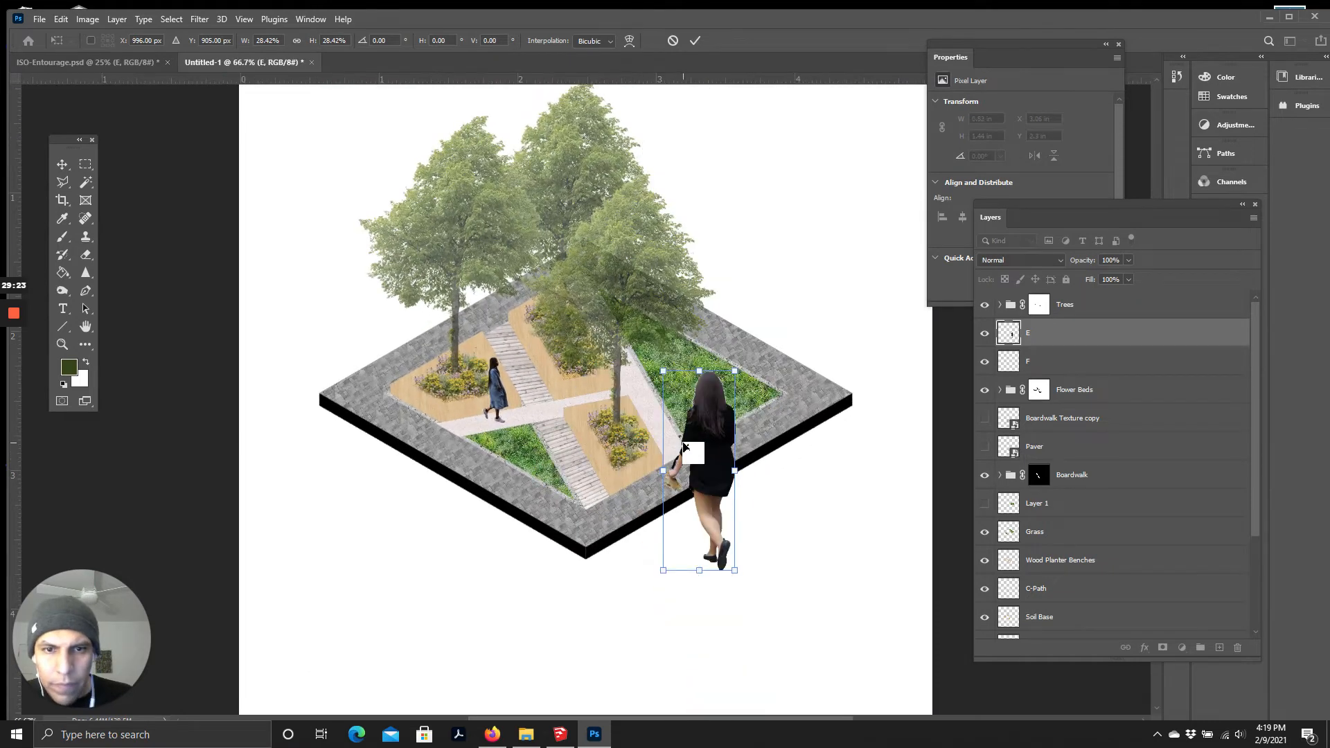
pyautogui.moveTo(663, 365)
pyautogui.mouseDown()
pyautogui.moveTo(696, 464)
pyautogui.moveTo(649, 362)
pyautogui.moveTo(671, 414)
pyautogui.moveTo(650, 381)
pyautogui.mouseUp()
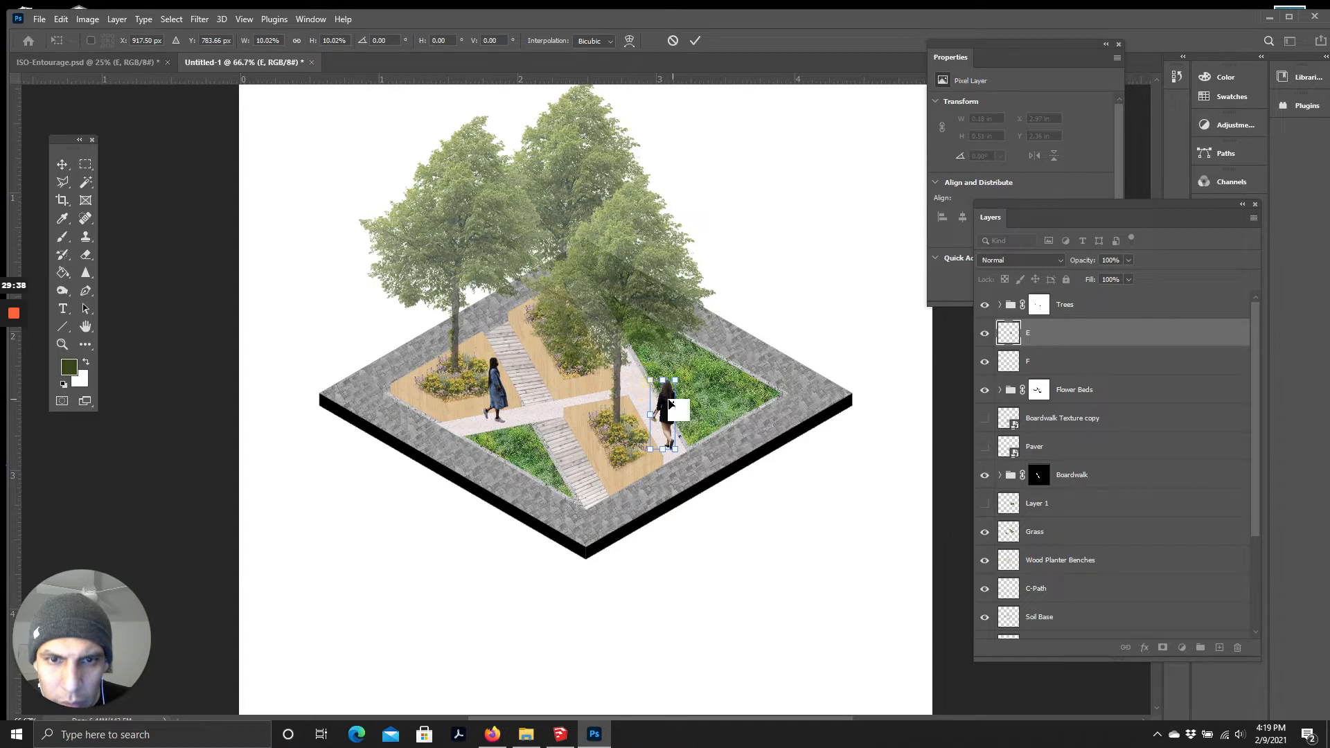
pyautogui.click(695, 41)
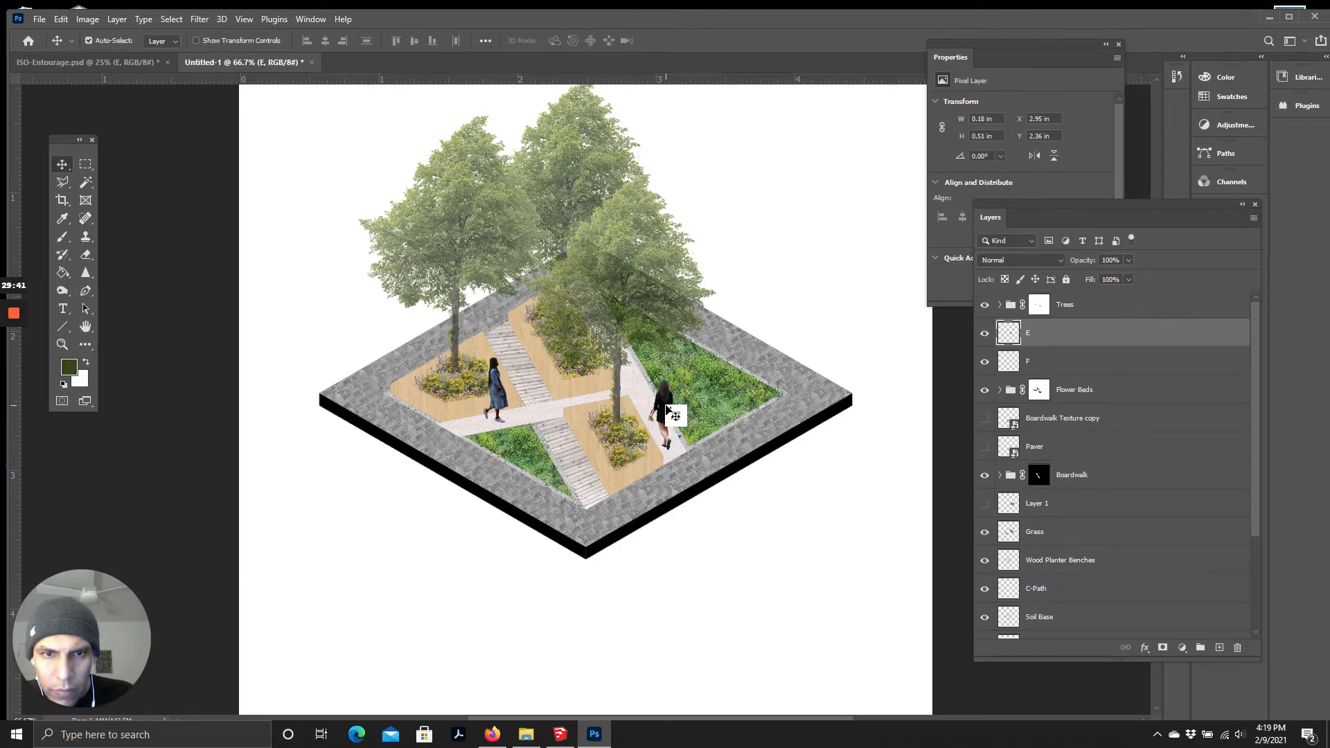
# Step: Switch to ISO-Entourage.psd and hide layers E and F, the black-dress and denim-coat women
pyautogui.scroll(3, 698, 437)
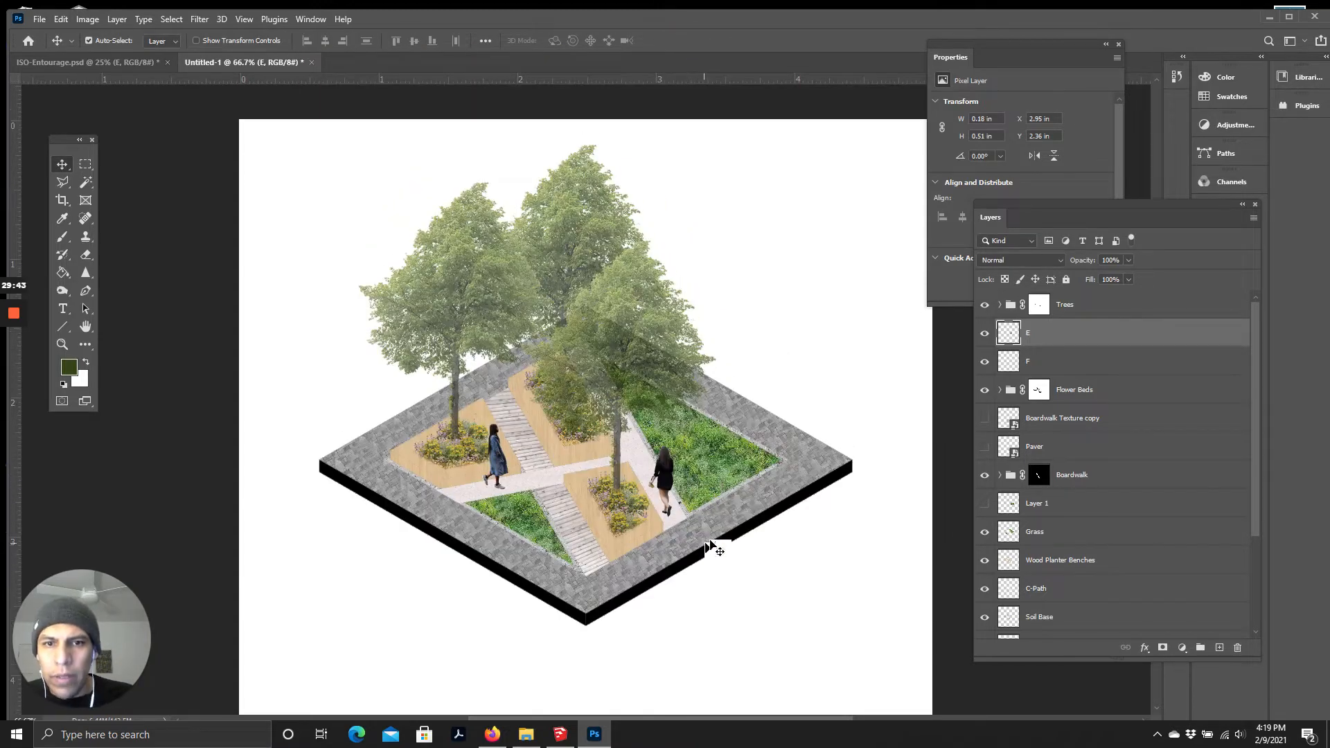
pyautogui.scroll(-2, 664, 467)
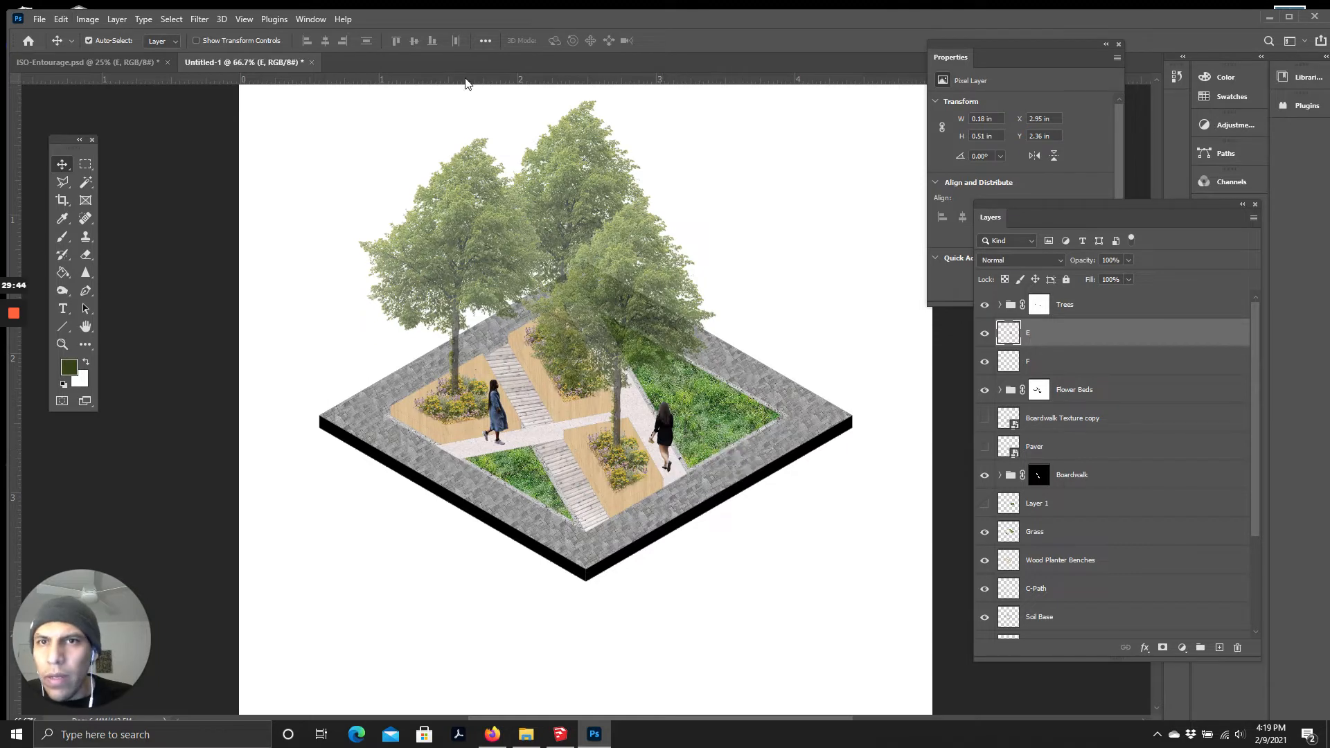
pyautogui.click(142, 62)
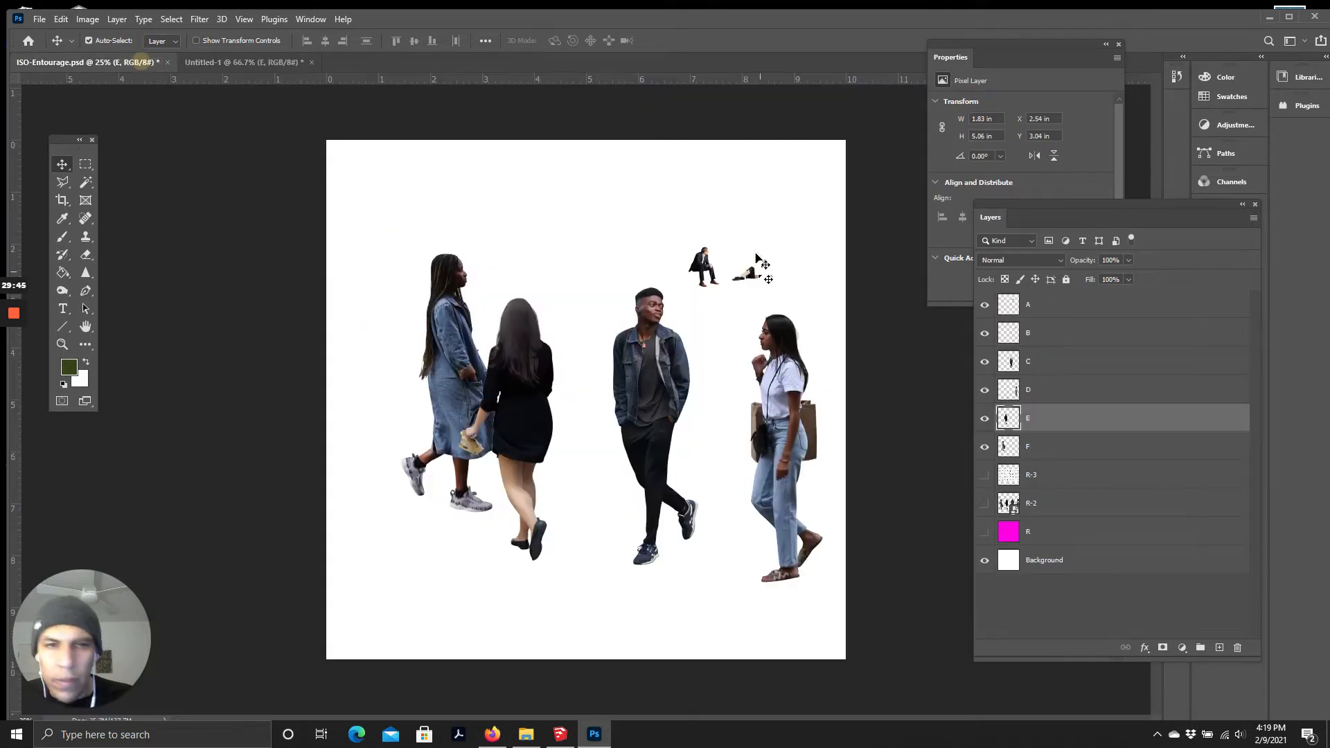
pyautogui.click(985, 418)
pyautogui.click(985, 390)
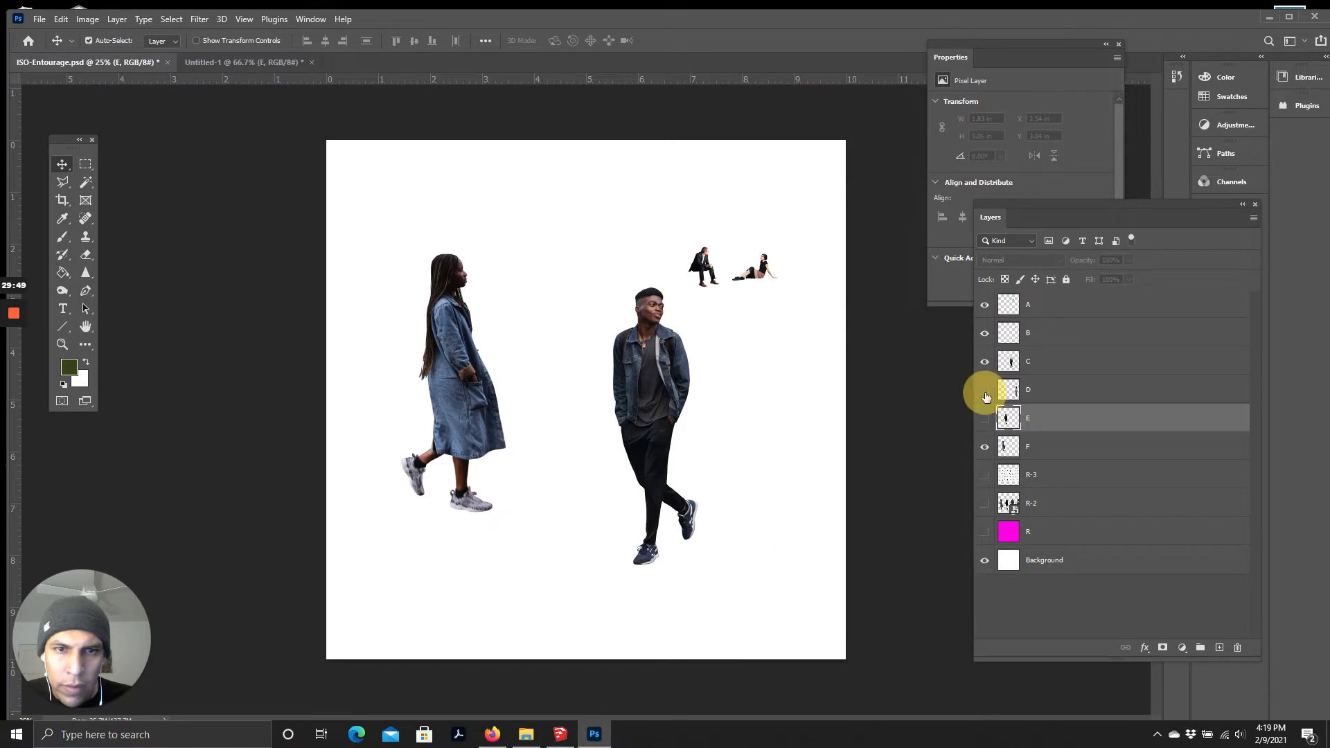
pyautogui.click(984, 390)
pyautogui.click(985, 447)
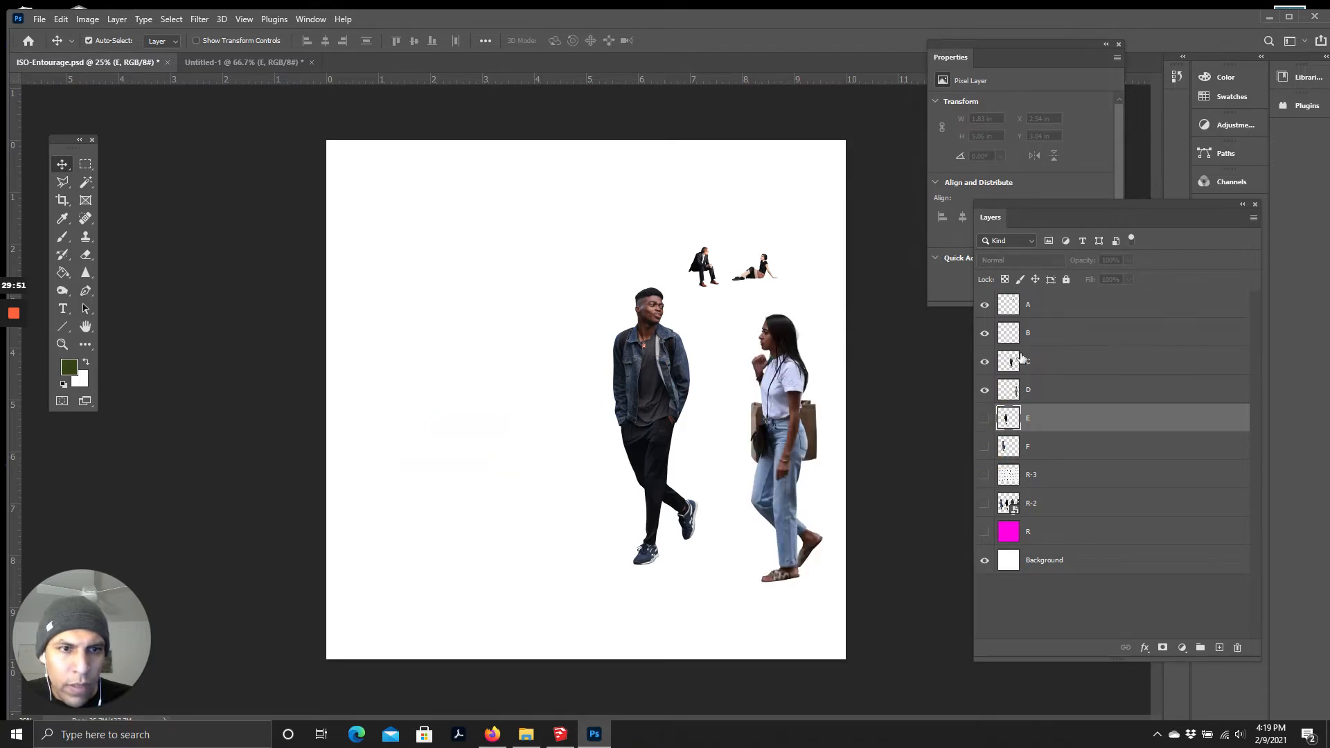
# Step: Marquee-select the area around the four remaining figures and copy layers A through D from ISO-Entourage.psd into the plaza document
pyautogui.click(88, 163)
pyautogui.moveTo(526, 214); pyautogui.dragTo(988, 713)
pyautogui.click(62, 165)
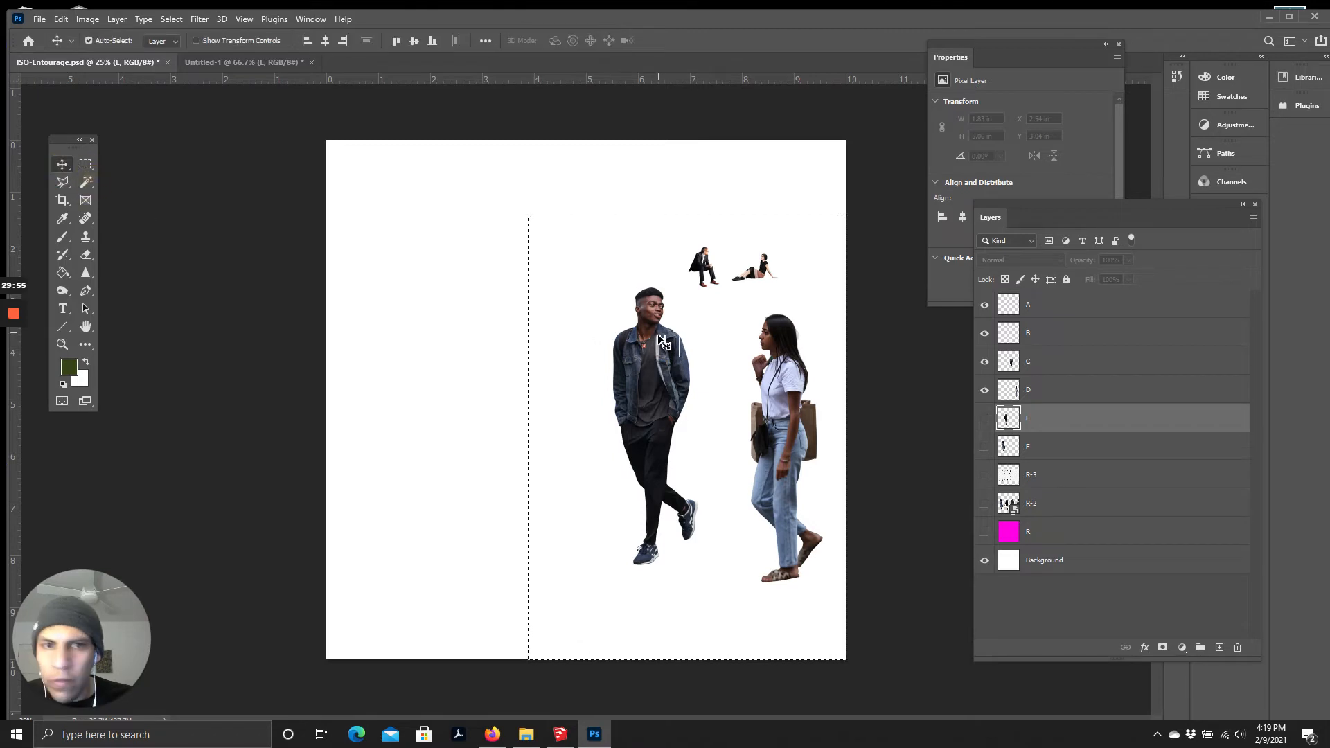
pyautogui.click(255, 89)
pyautogui.click(660, 283)
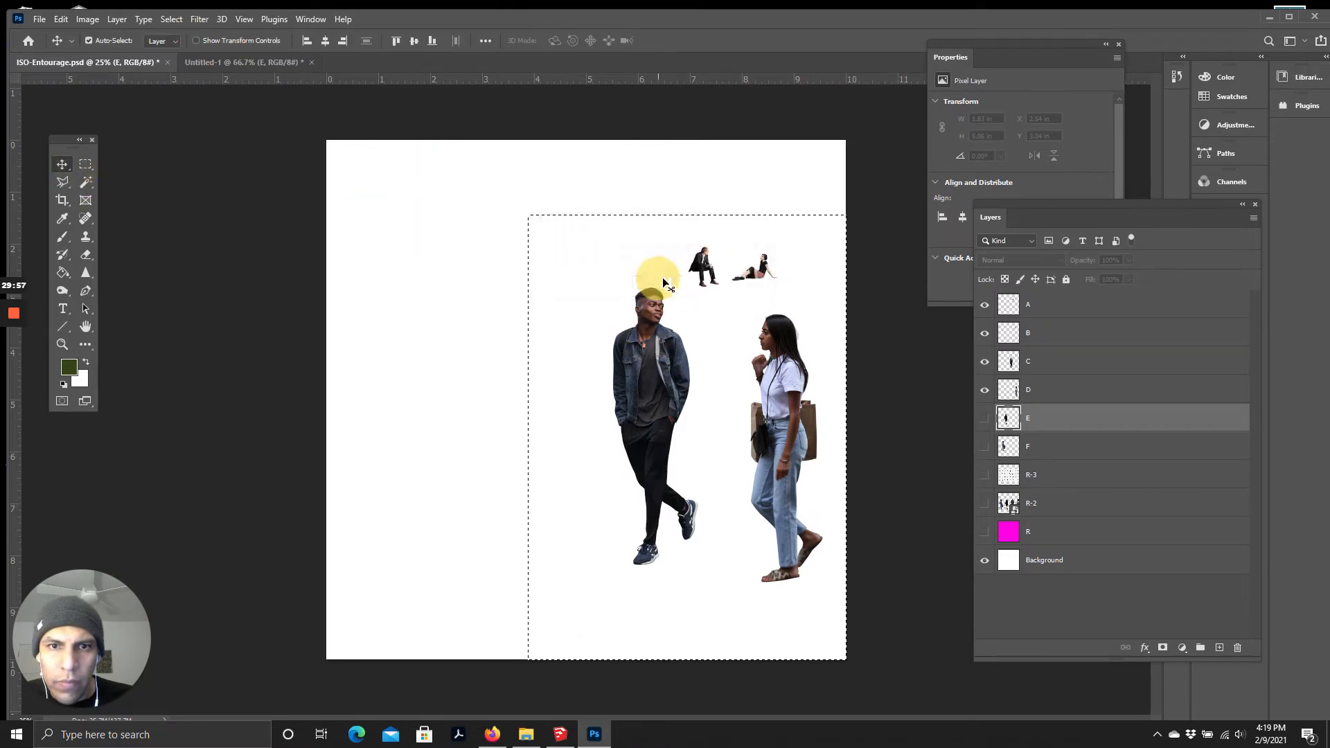
pyautogui.click(1047, 390)
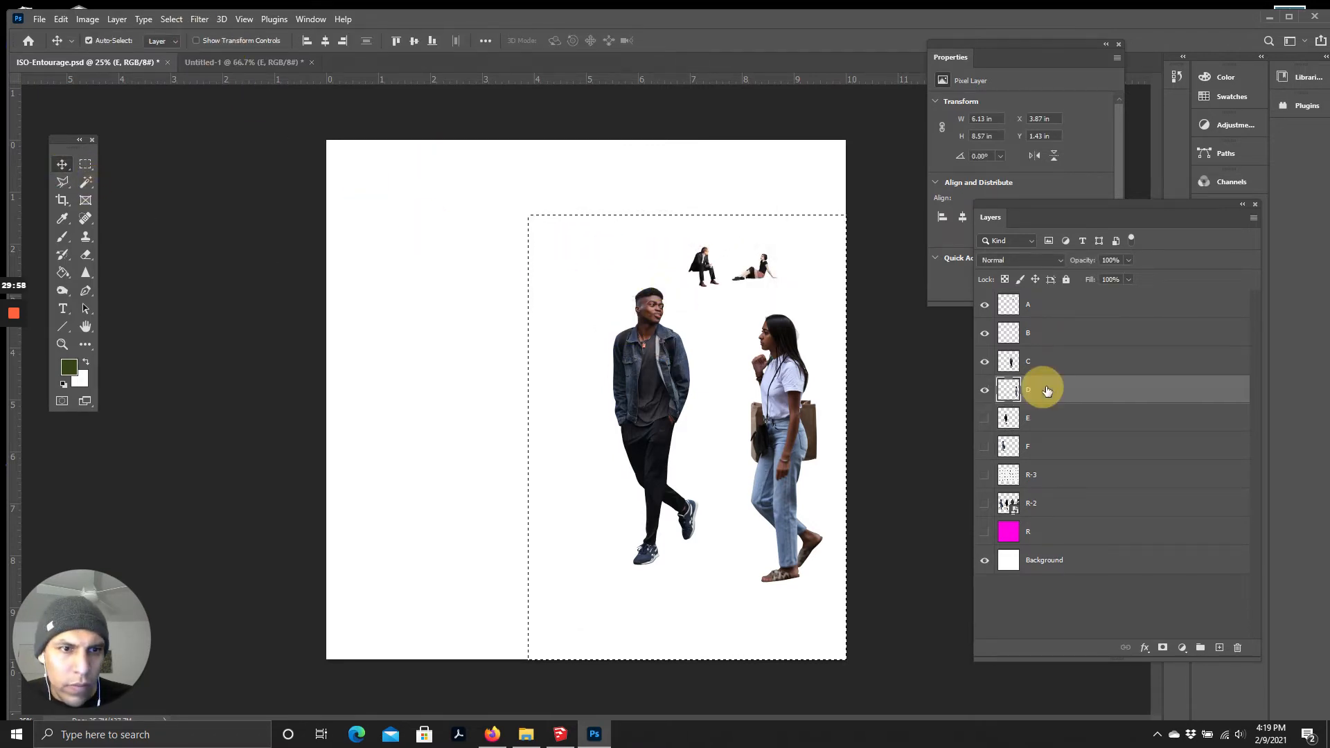
pyautogui.keyDown('shift'); pyautogui.click(1030, 305); pyautogui.keyUp('shift')
pyautogui.moveTo(785, 367); pyautogui.dragTo(677, 424)
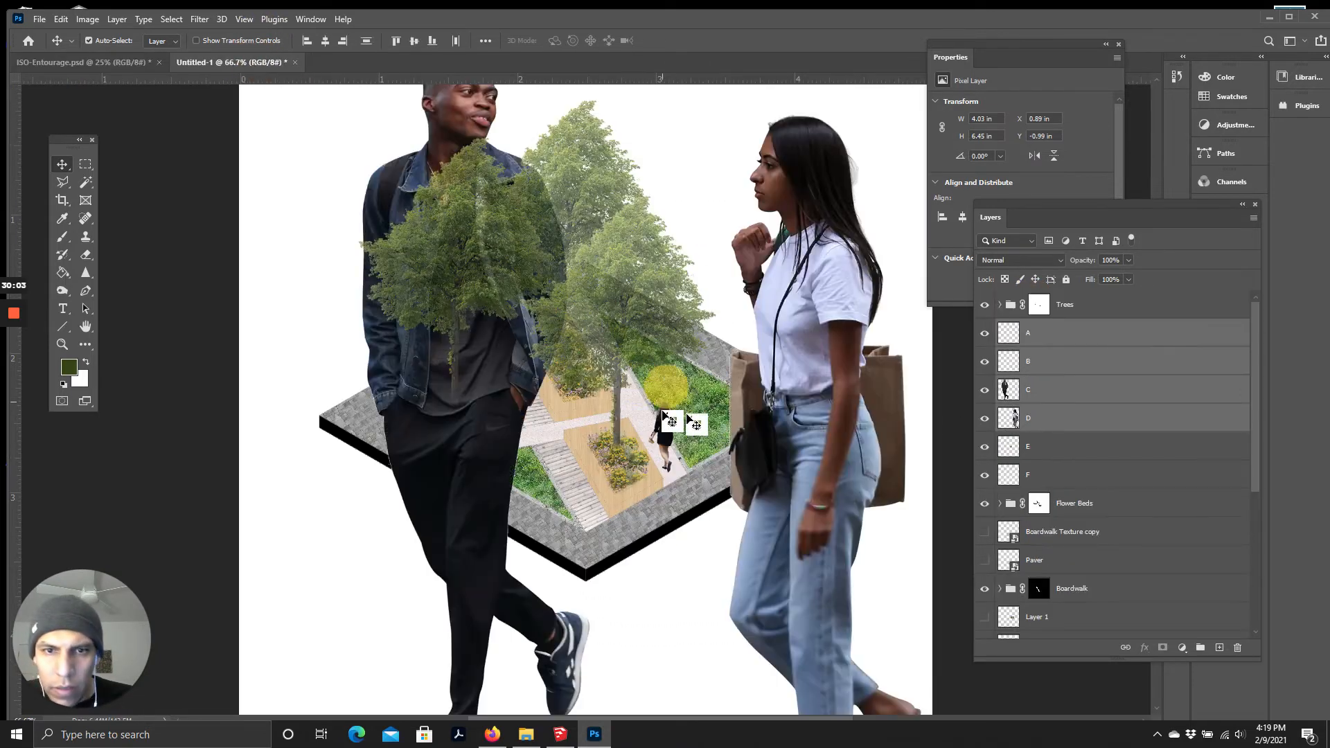
pyautogui.hotkey('ctrl', 't')
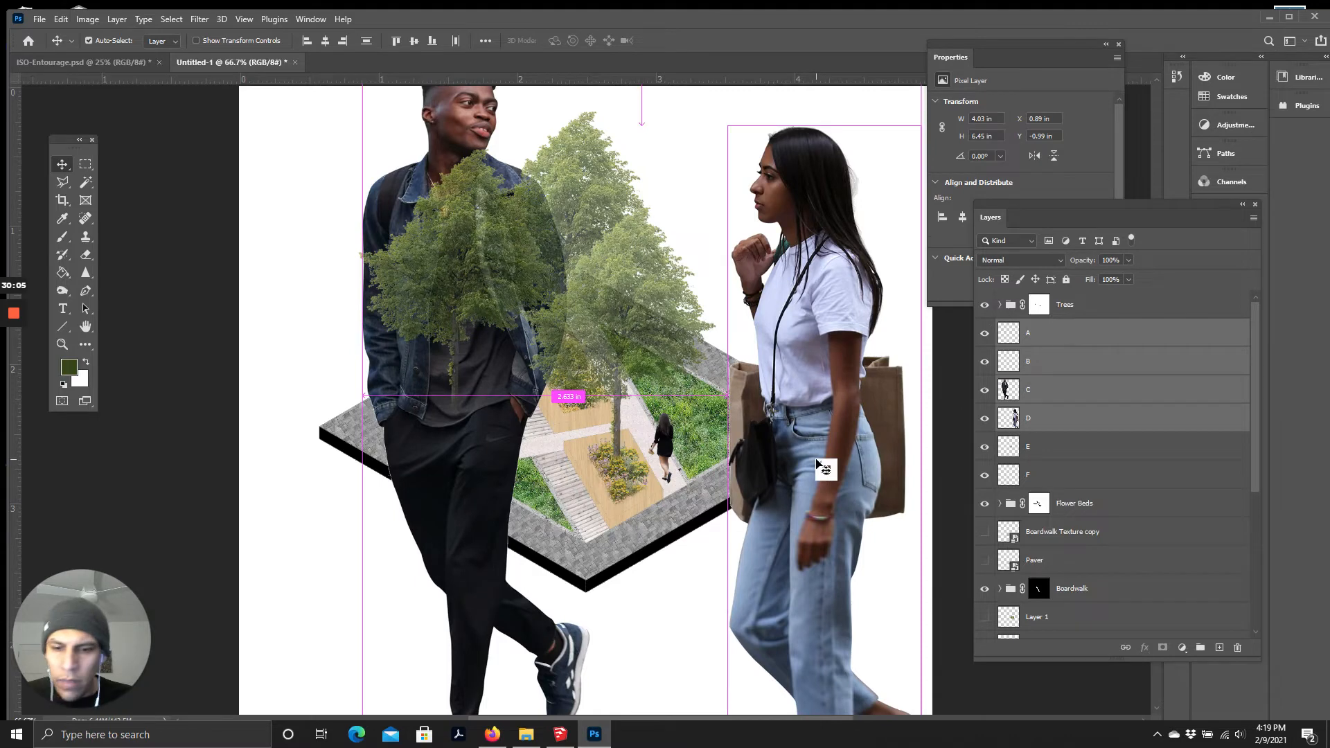
pyautogui.scroll(3, 321, 196)
pyautogui.moveTo(363, 143); pyautogui.dragTo(796, 632)
pyautogui.scroll(-1, 793, 567)
pyautogui.scroll(-1, 1062, 412)
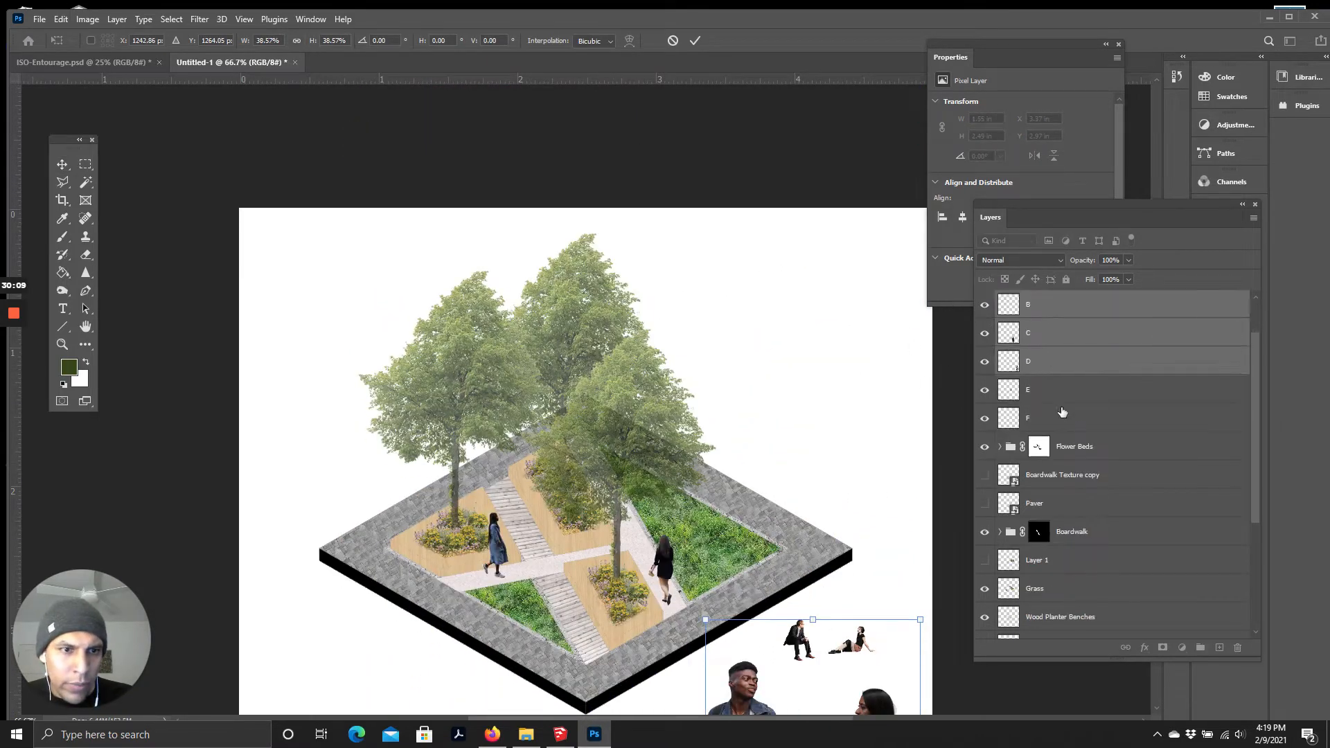
pyautogui.scroll(-1, 1062, 412)
pyautogui.scroll(1, 725, 349)
pyautogui.scroll(-3, 670, 339)
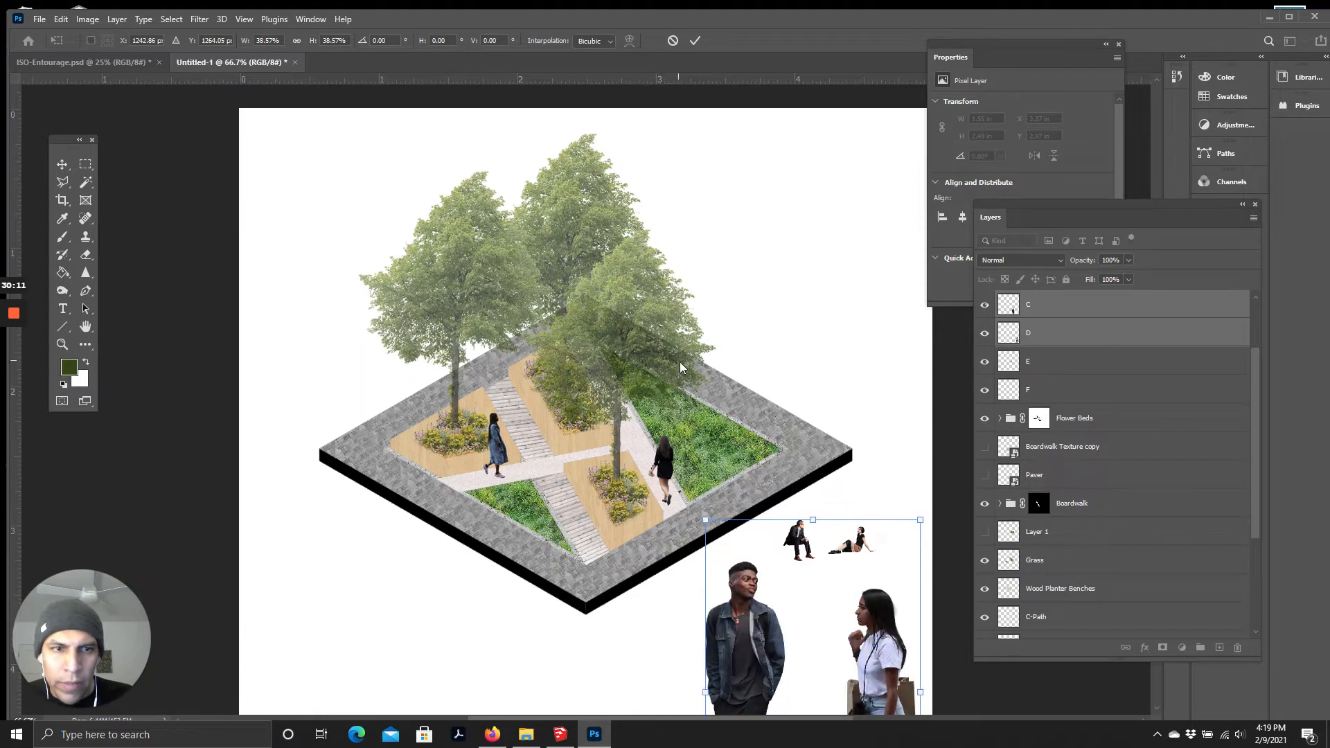
pyautogui.moveTo(858, 624); pyautogui.dragTo(706, 393)
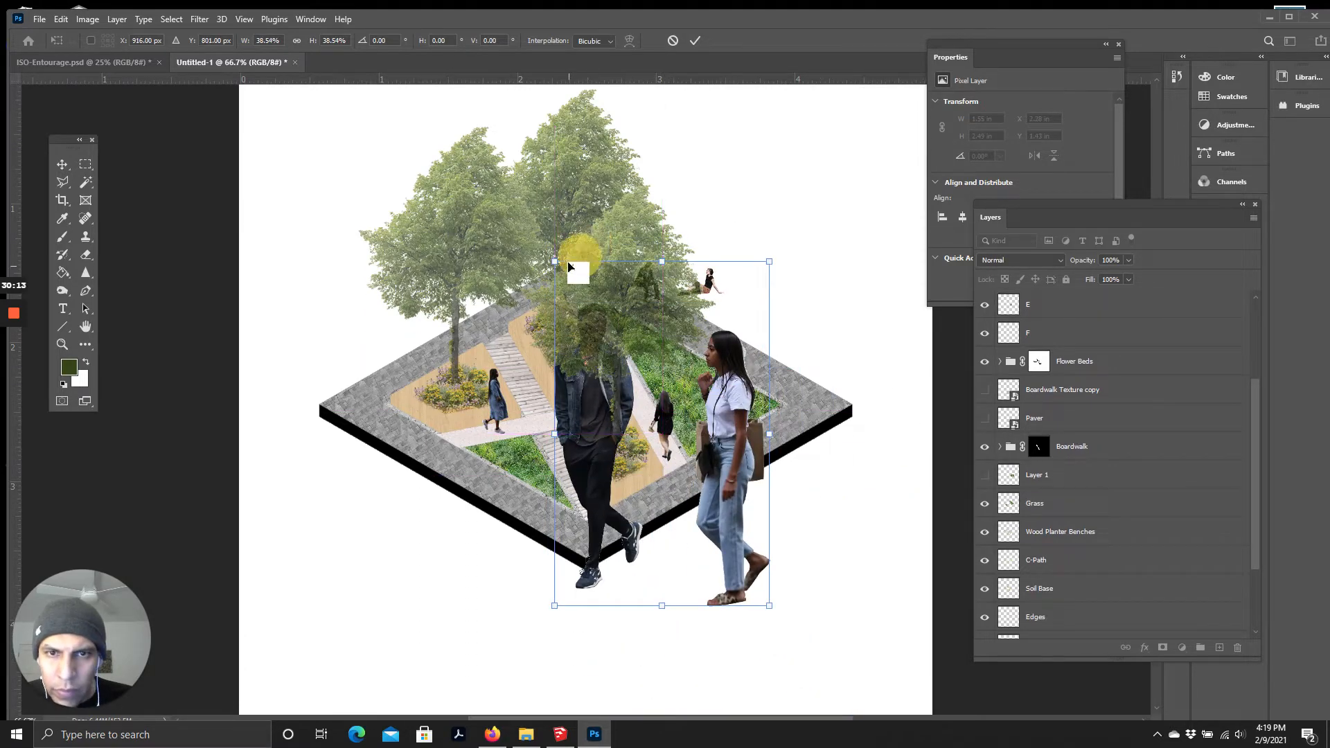
pyautogui.moveTo(552, 263); pyautogui.dragTo(675, 449)
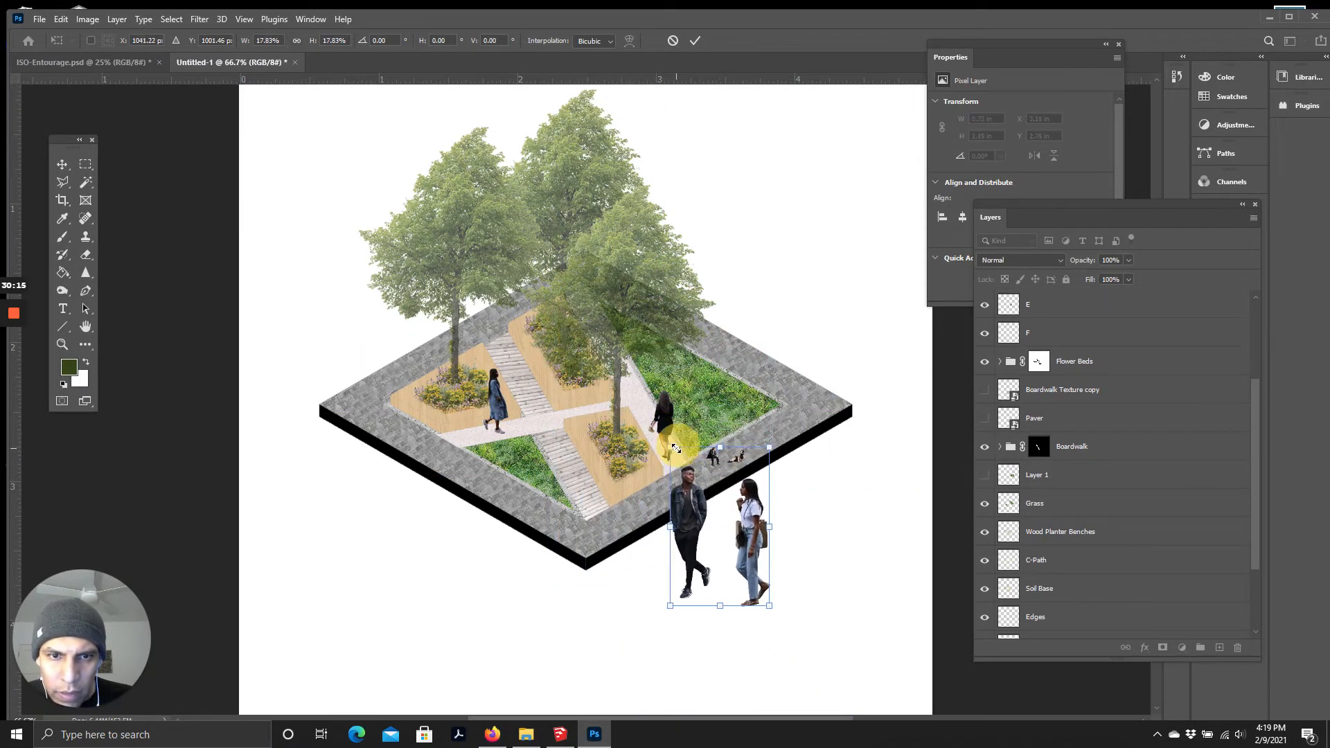
pyautogui.hotkey('ctrl', '+')
pyautogui.scroll(-1, 684, 449)
pyautogui.moveTo(735, 485); pyautogui.dragTo(553, 402)
pyautogui.moveTo(681, 366); pyautogui.dragTo(844, 216)
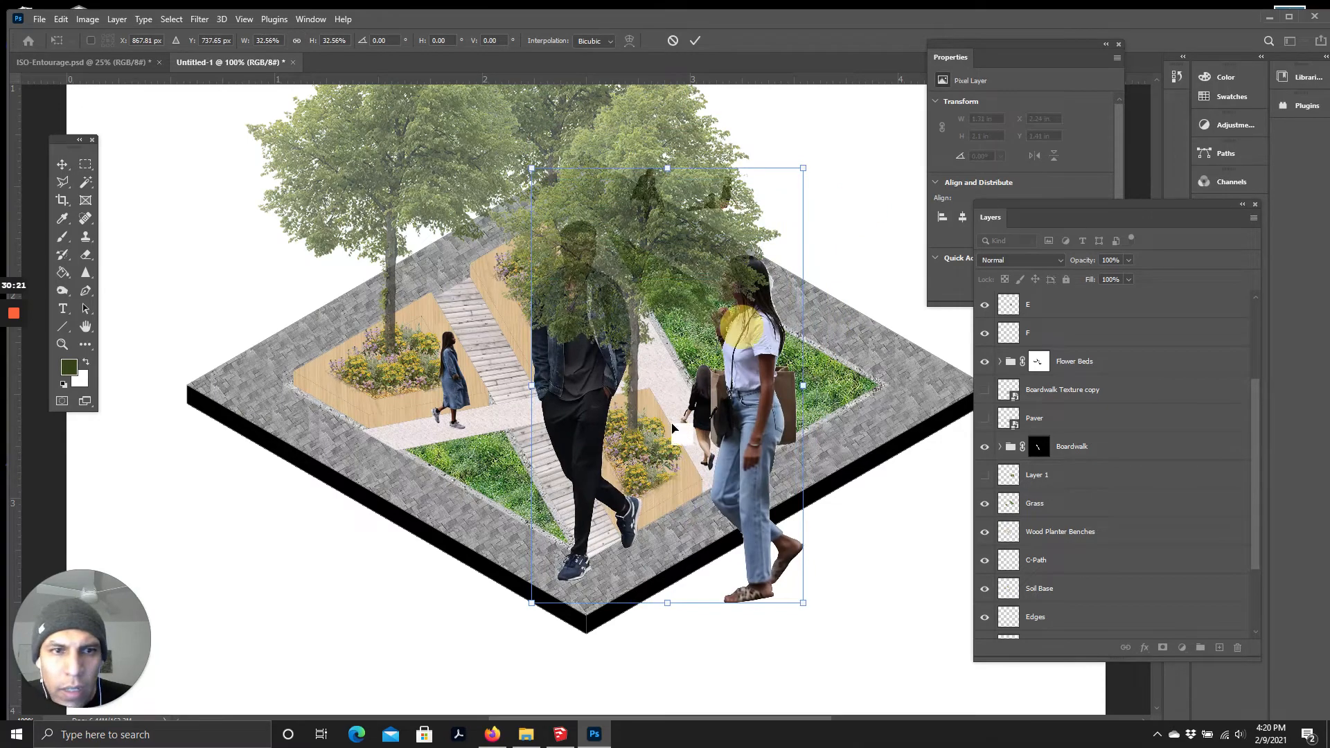
pyautogui.press('Escape')
# Step: Hide layers A and B in the plaza document and select layers C and D together
pyautogui.scroll(6, 708, 464)
pyautogui.scroll(3, 804, 458)
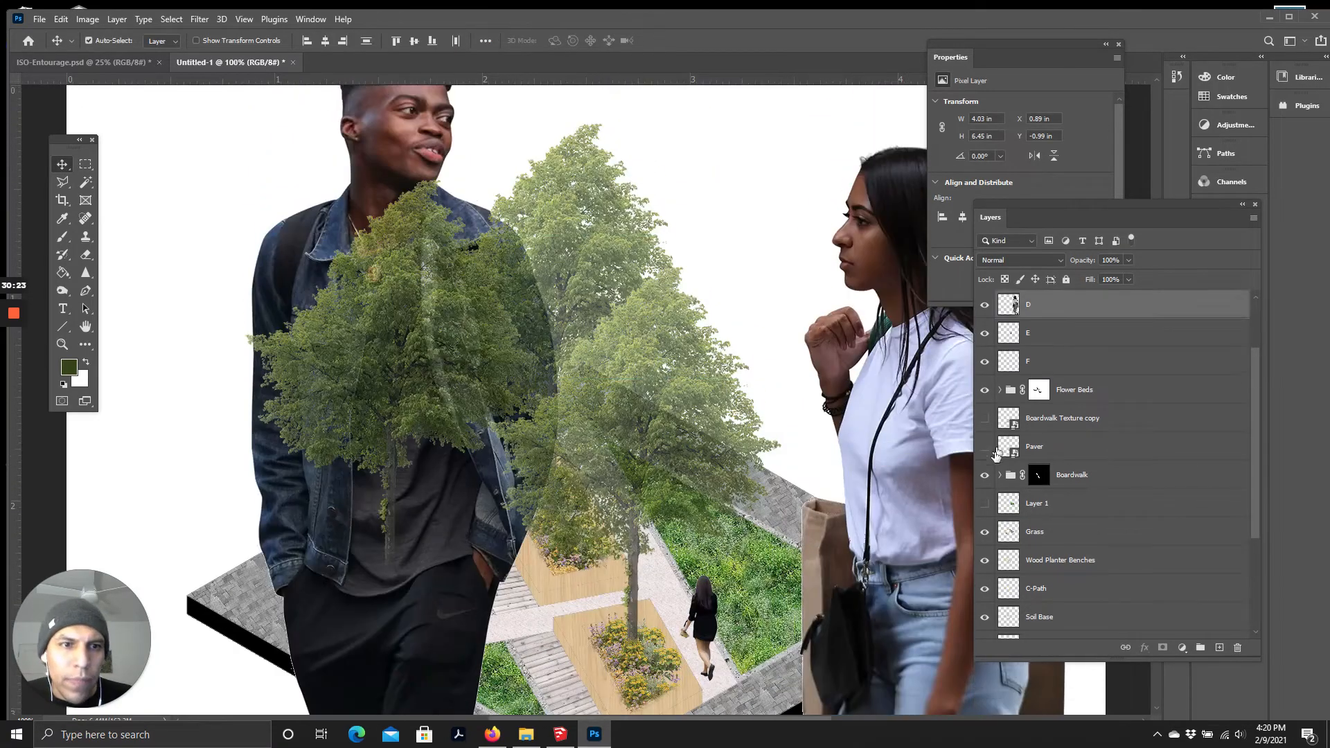
pyautogui.scroll(3, 1050, 401)
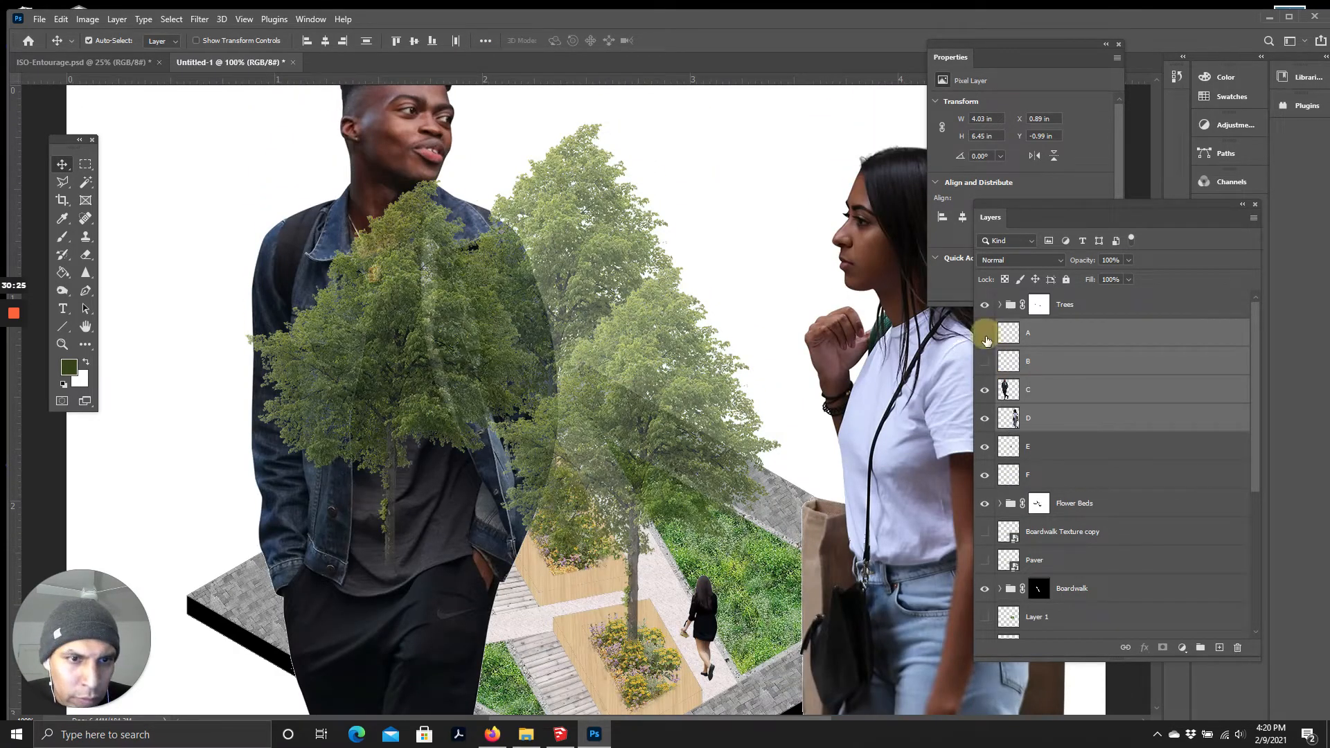
pyautogui.keyDown('shift'); pyautogui.click(1039, 392); pyautogui.keyUp('shift')
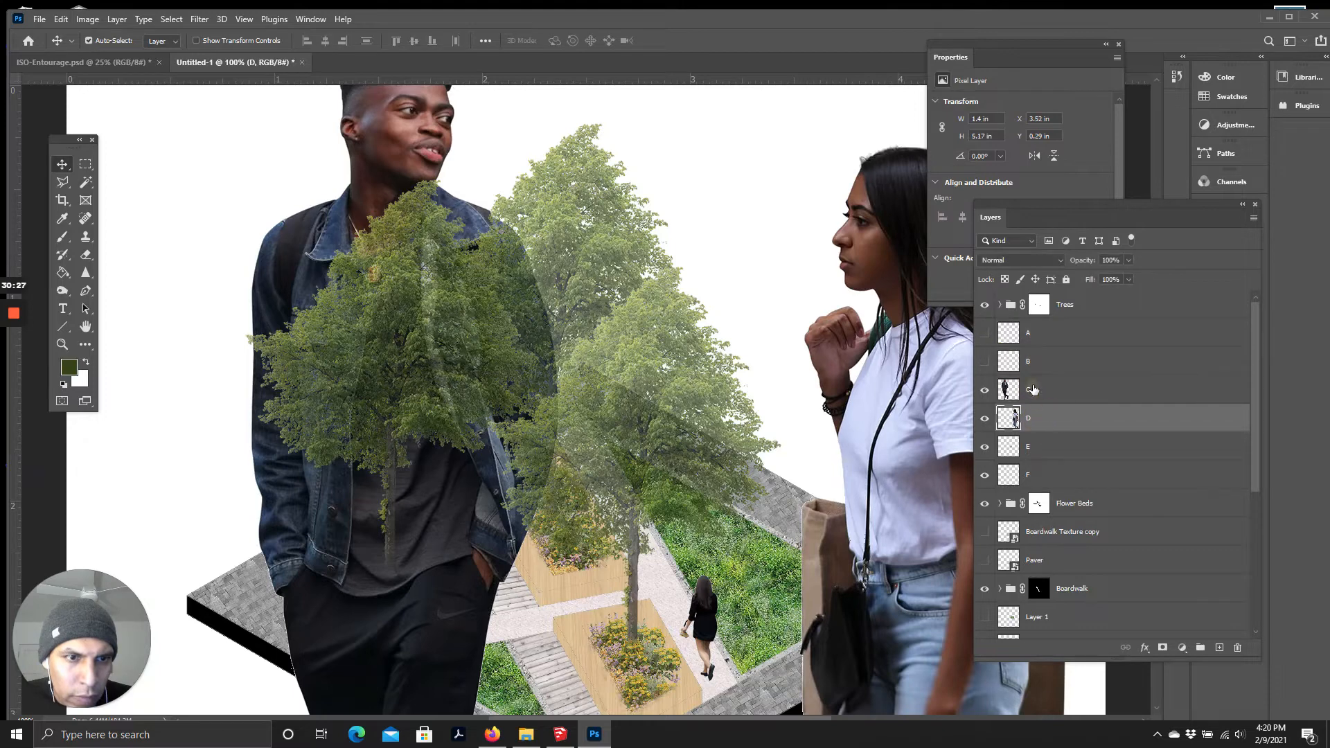
# Step: Scale the denim-jacket man and the white-shirt woman together to about 9.48%, place them on the light path, and commit the transform
pyautogui.hotkey('ctrl', 't')
pyautogui.moveTo(279, 225); pyautogui.dragTo(320, 466)
pyautogui.moveTo(300, 300); pyautogui.dragTo(370, 336)
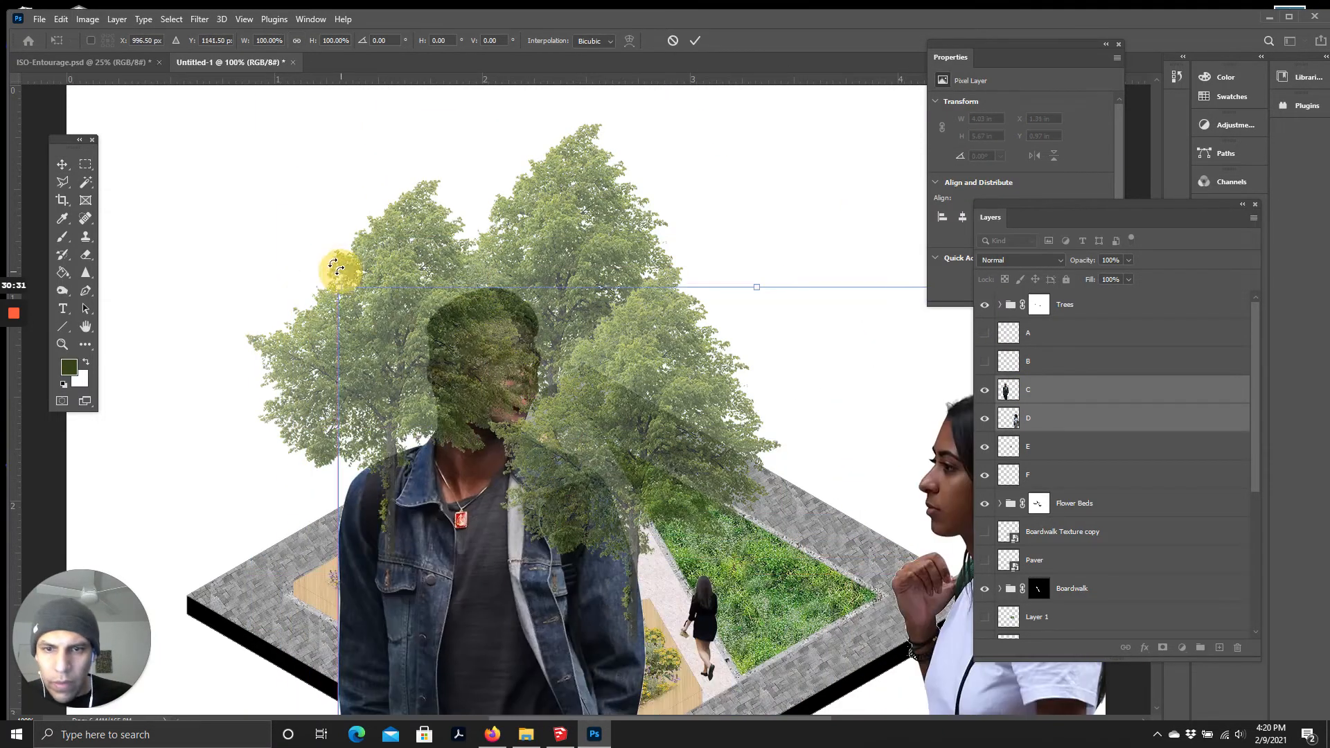
pyautogui.moveTo(344, 291); pyautogui.dragTo(446, 305)
pyautogui.scroll(-3, 644, 491)
pyautogui.moveTo(328, 238); pyautogui.dragTo(537, 501)
pyautogui.moveTo(564, 615); pyautogui.dragTo(366, 248)
pyautogui.moveTo(323, 147); pyautogui.dragTo(612, 554)
pyautogui.scroll(-3, 699, 558)
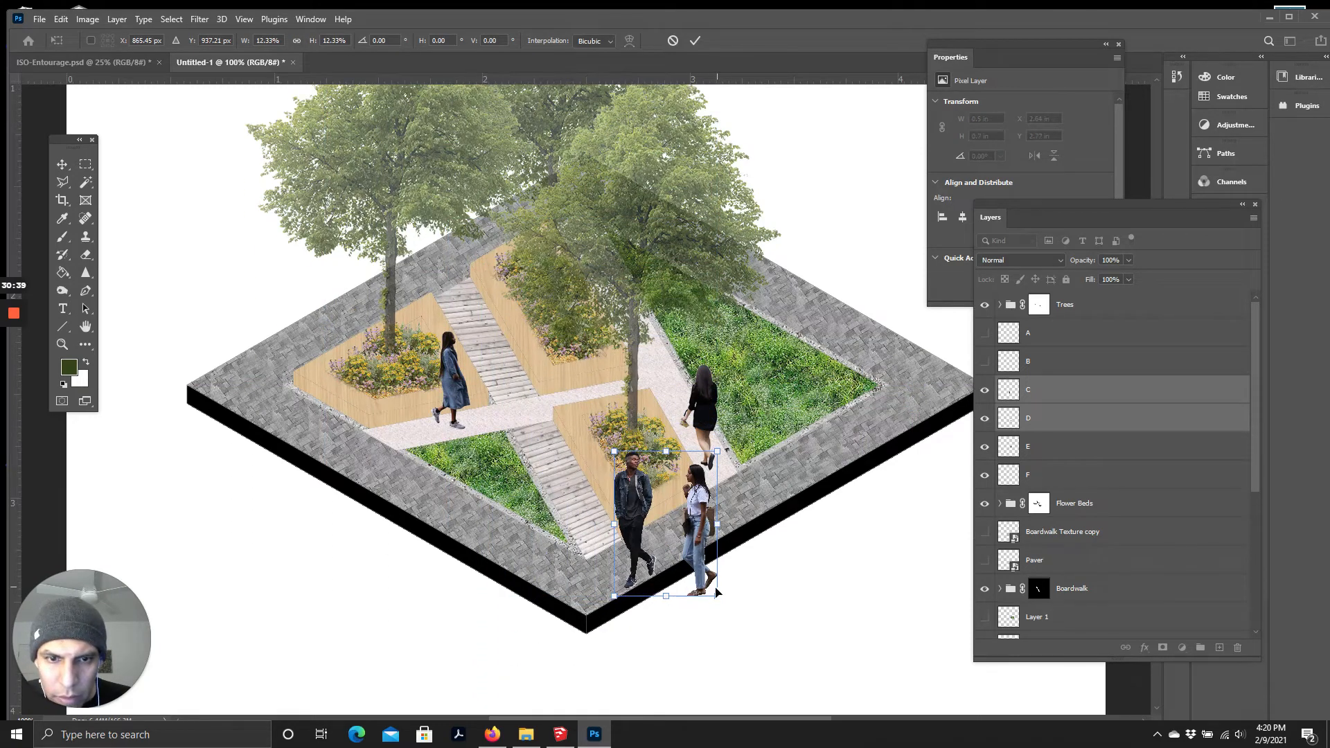
pyautogui.moveTo(704, 584); pyautogui.dragTo(502, 392)
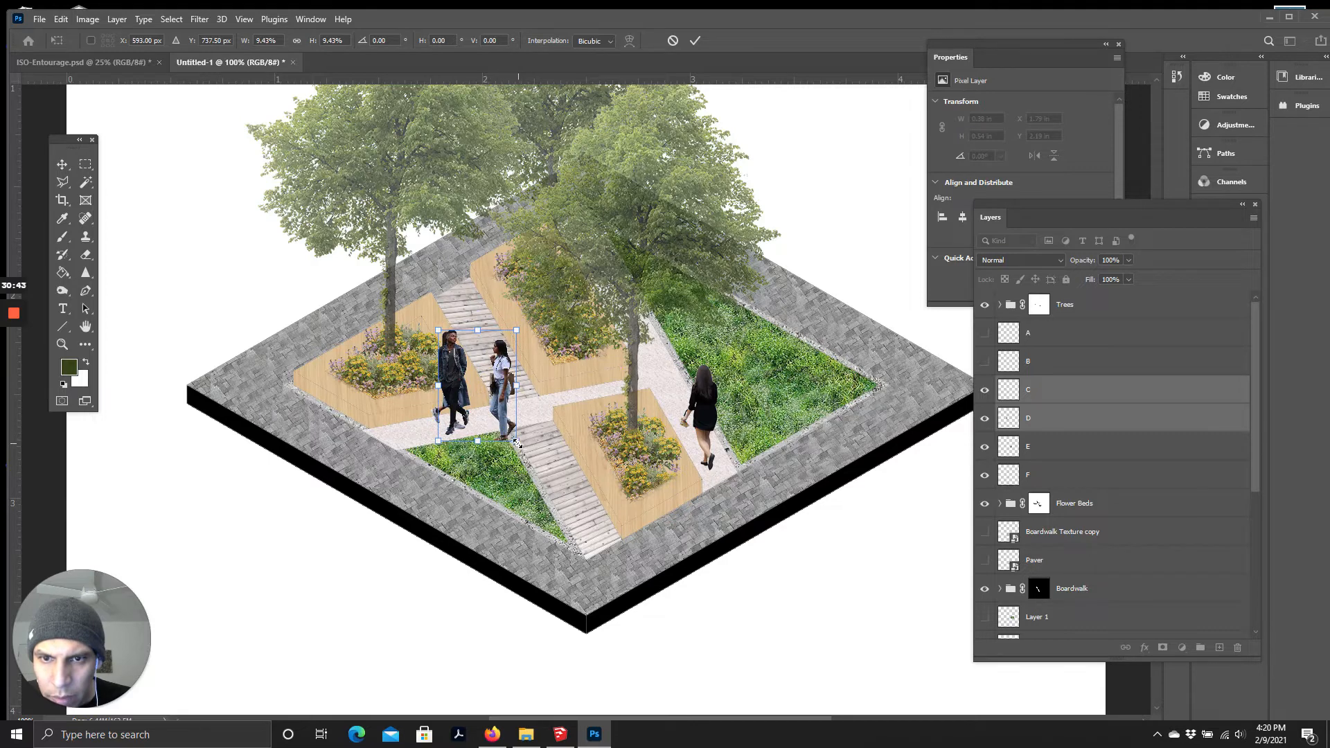
pyautogui.moveTo(517, 443); pyautogui.dragTo(518, 445)
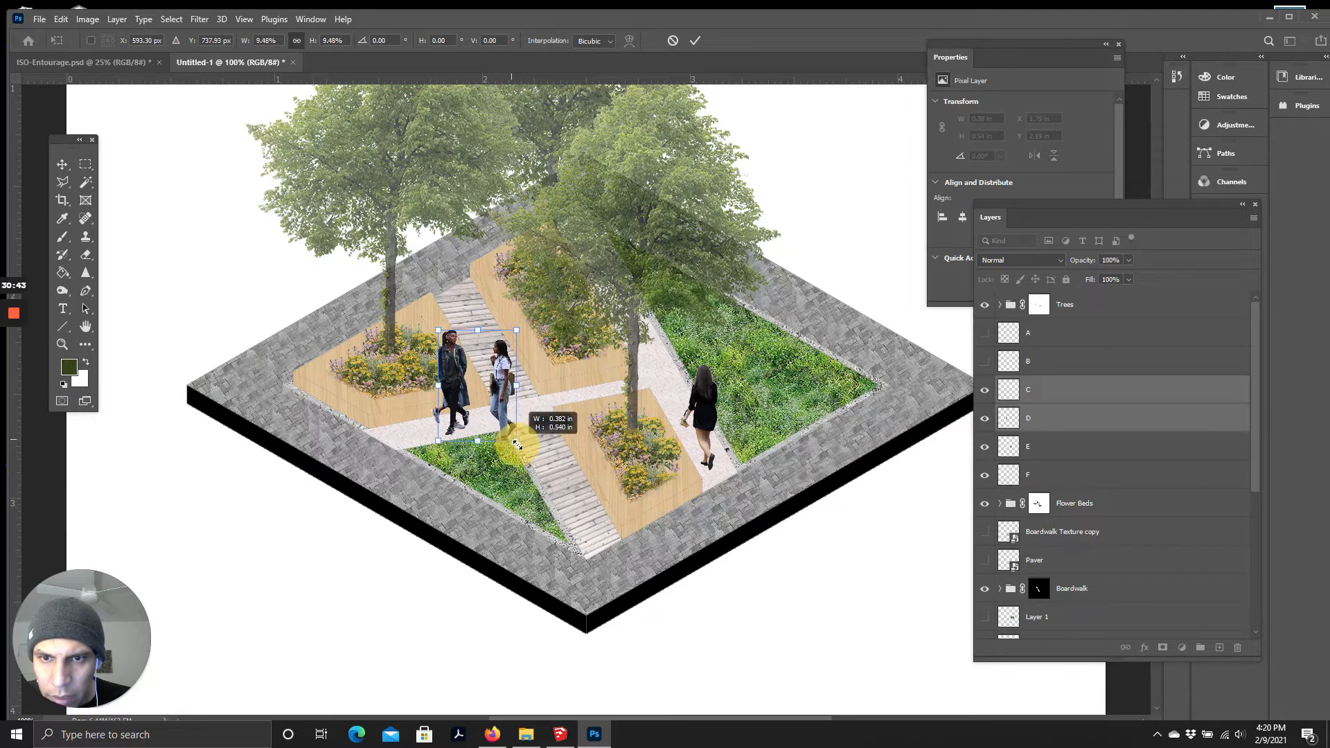
pyautogui.click(696, 44)
# Step: Move the denim-jacket man to the far edge of the large lawn and the white-shirt woman to the leftmost paved border
pyautogui.moveTo(478, 332); pyautogui.dragTo(774, 306)
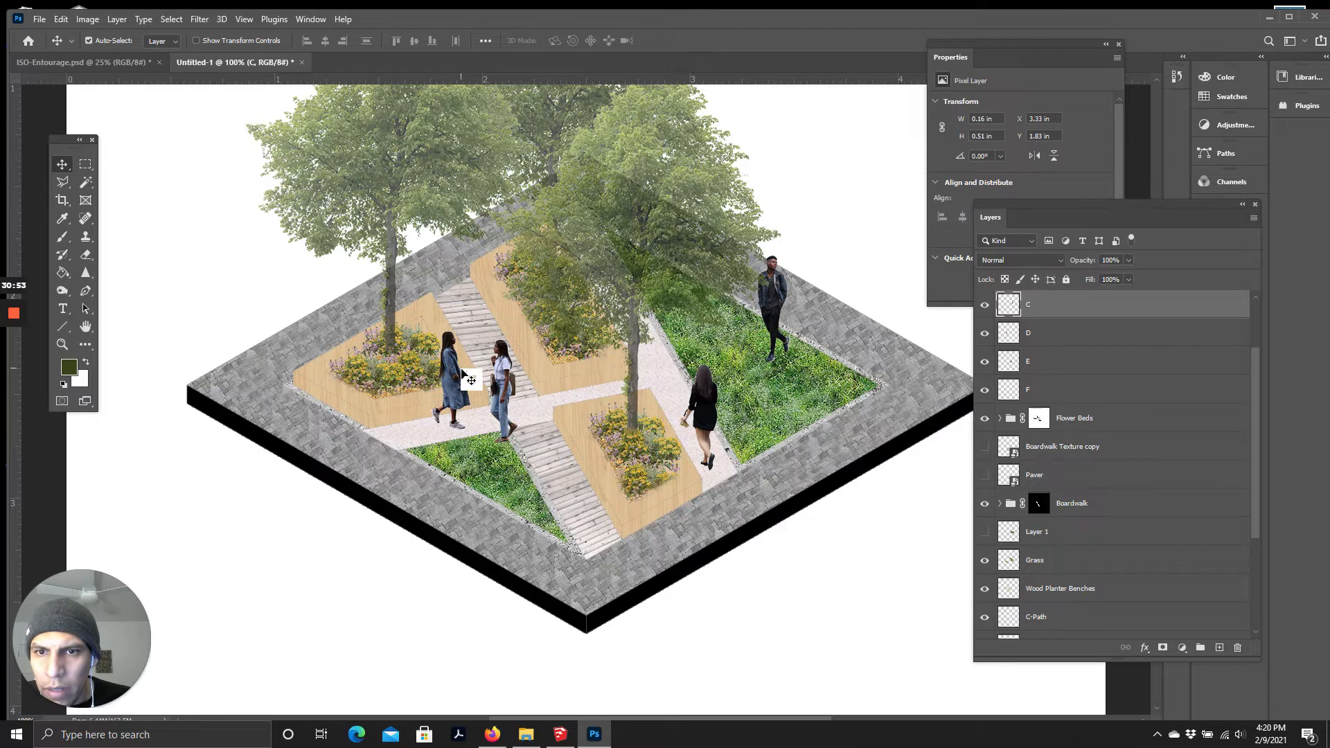
pyautogui.moveTo(513, 385); pyautogui.dragTo(238, 321)
pyautogui.scroll(3, 329, 345)
pyautogui.scroll(-2, 530, 336)
pyautogui.scroll(1, 475, 393)
pyautogui.scroll(-3, 524, 341)
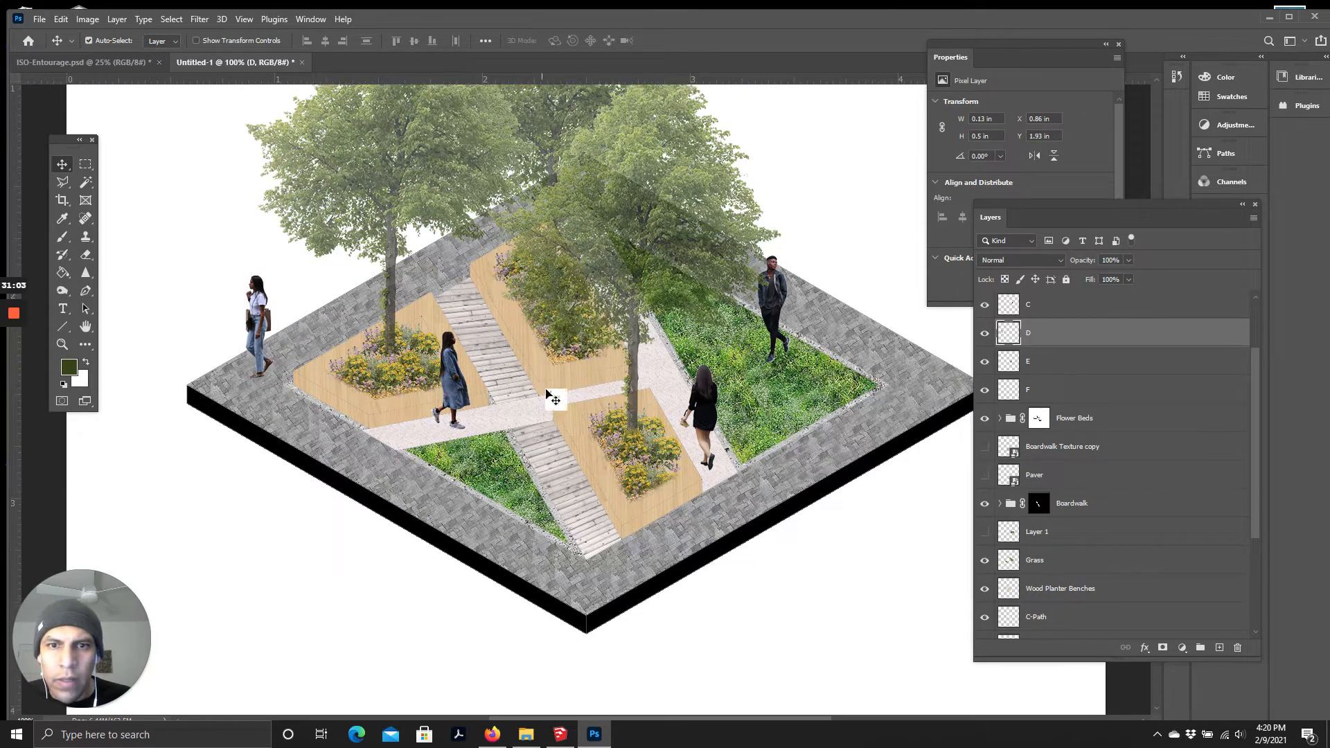
pyautogui.scroll(2, 623, 485)
# Step: Show layers A and B again in the plaza document and select layer B
pyautogui.click(104, 62)
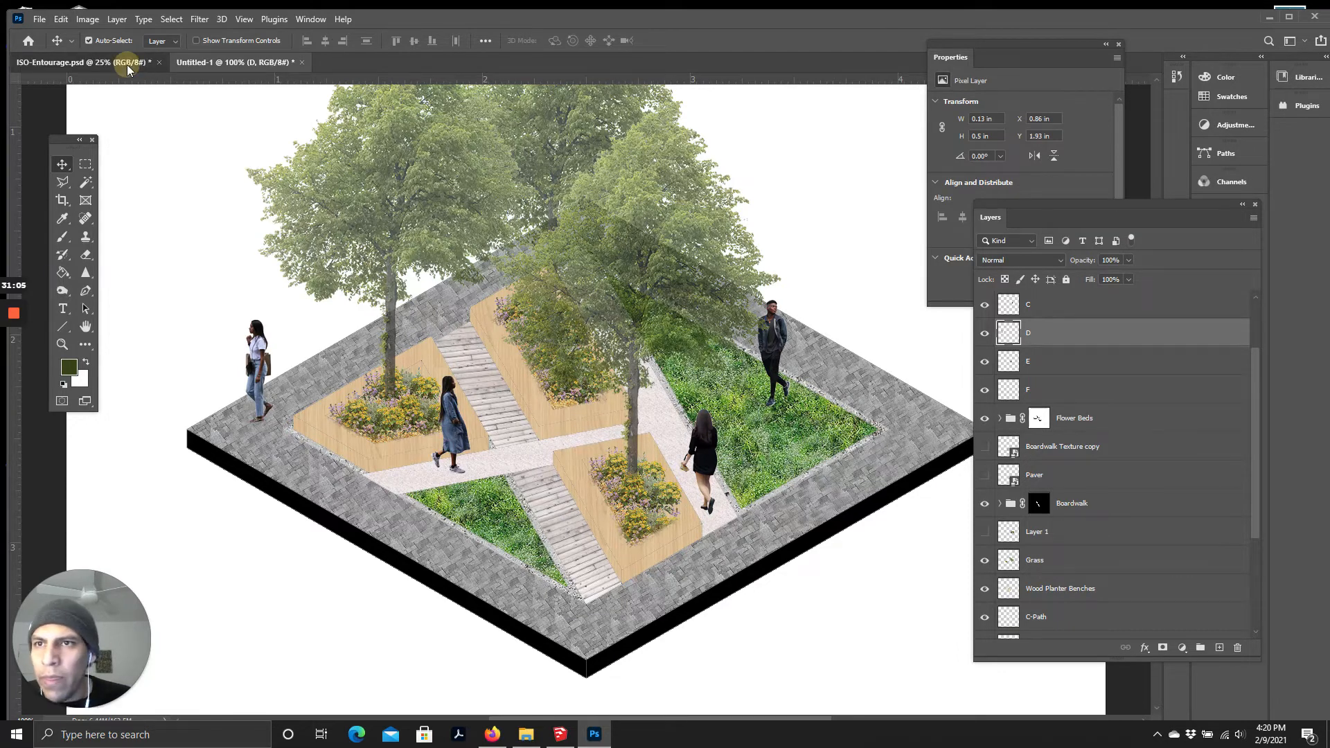
pyautogui.click(211, 62)
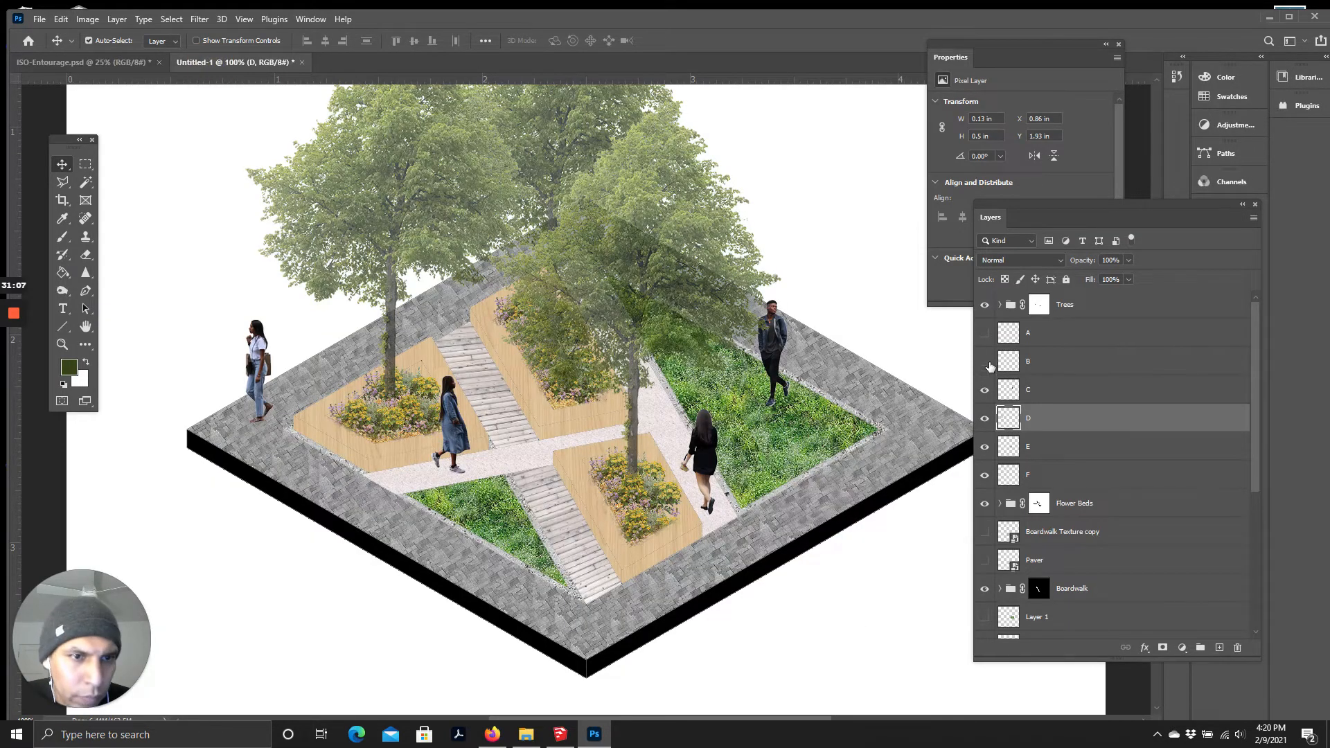
pyautogui.click(1028, 358)
pyautogui.scroll(2, 788, 350)
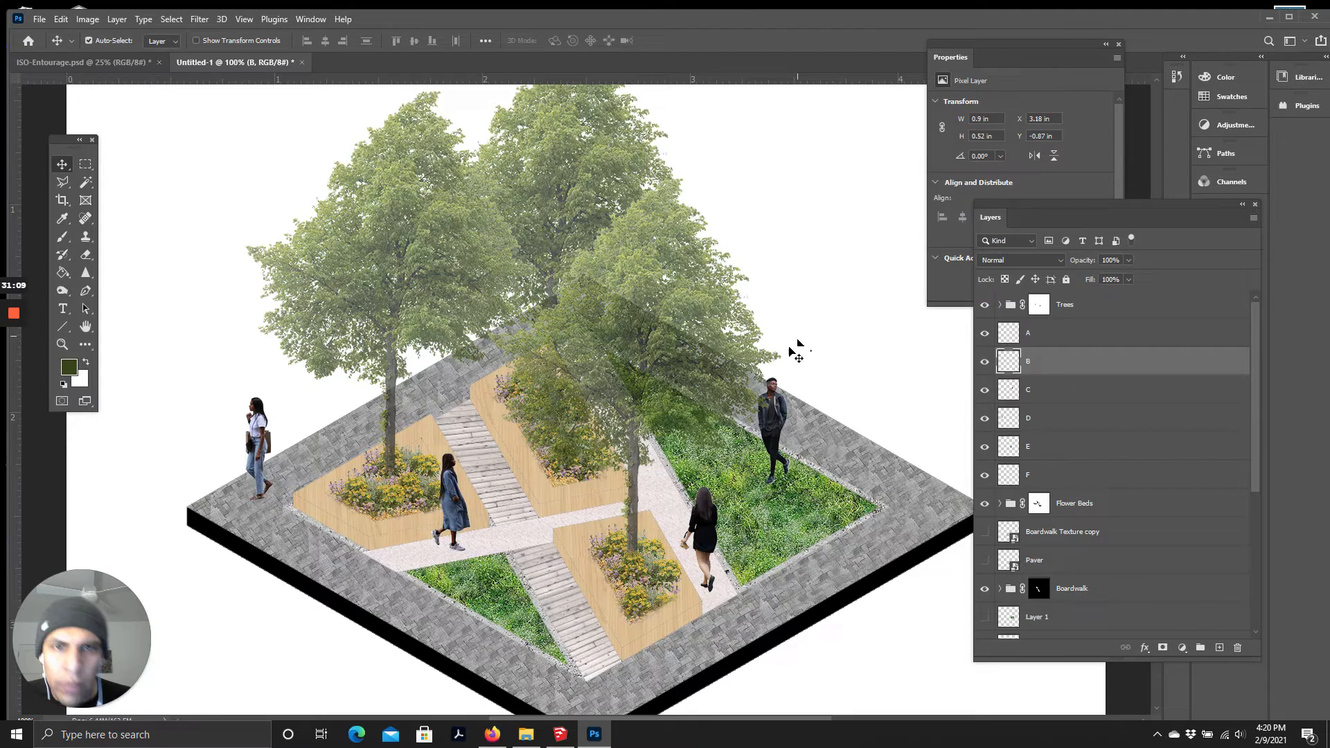
# Step: Examine layers A and B and the area around the canvas to locate the two seated figures
pyautogui.hotkey('ctrl', '-')
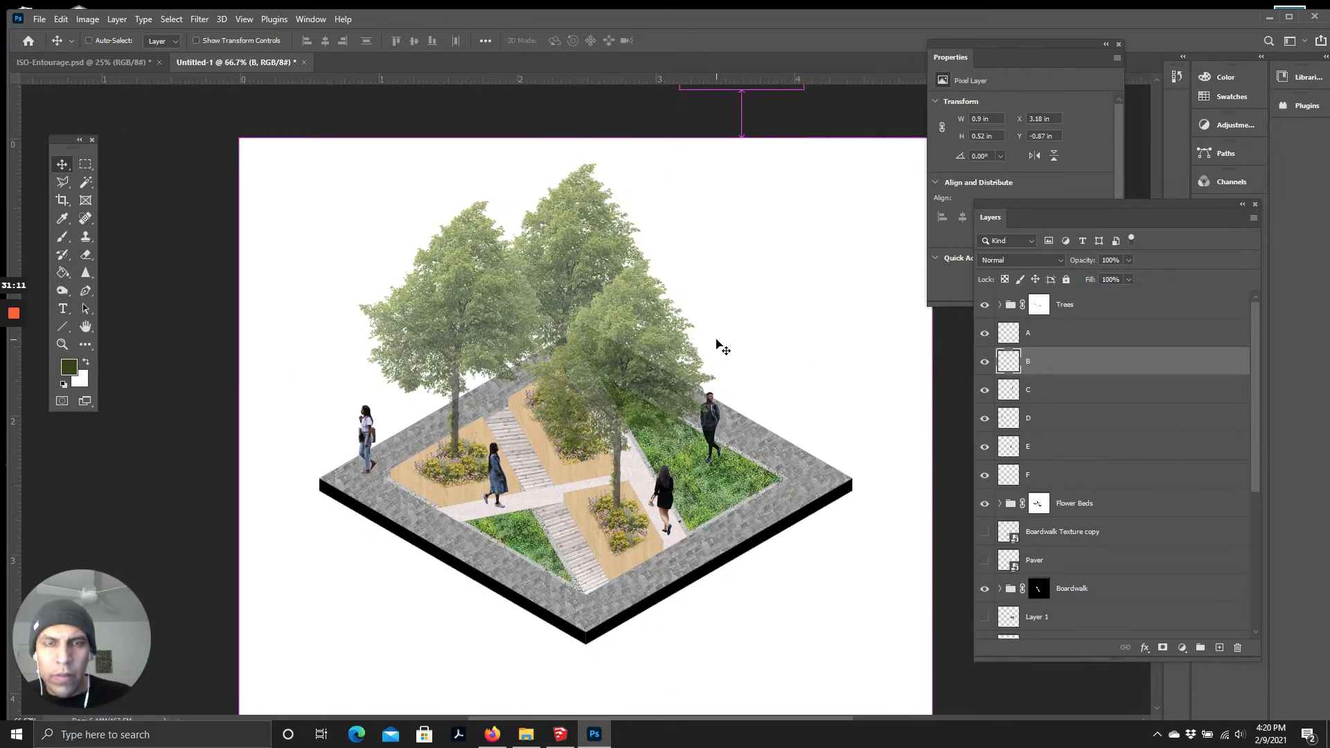
pyautogui.scroll(2, 721, 340)
pyautogui.scroll(2, 802, 220)
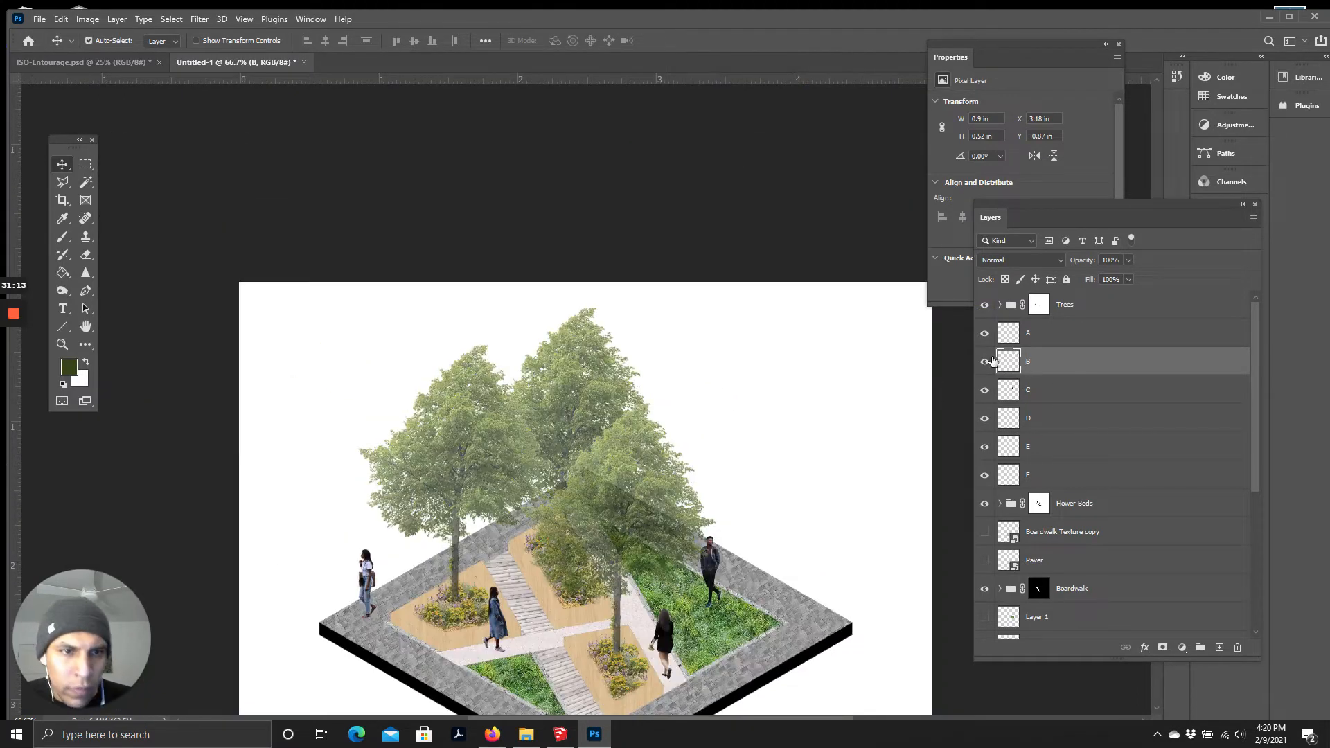
pyautogui.click(990, 362)
pyautogui.keyDown('shift'); pyautogui.click(1022, 335); pyautogui.keyUp('shift')
pyautogui.moveTo(703, 151); pyautogui.dragTo(770, 183)
pyautogui.click(1030, 446)
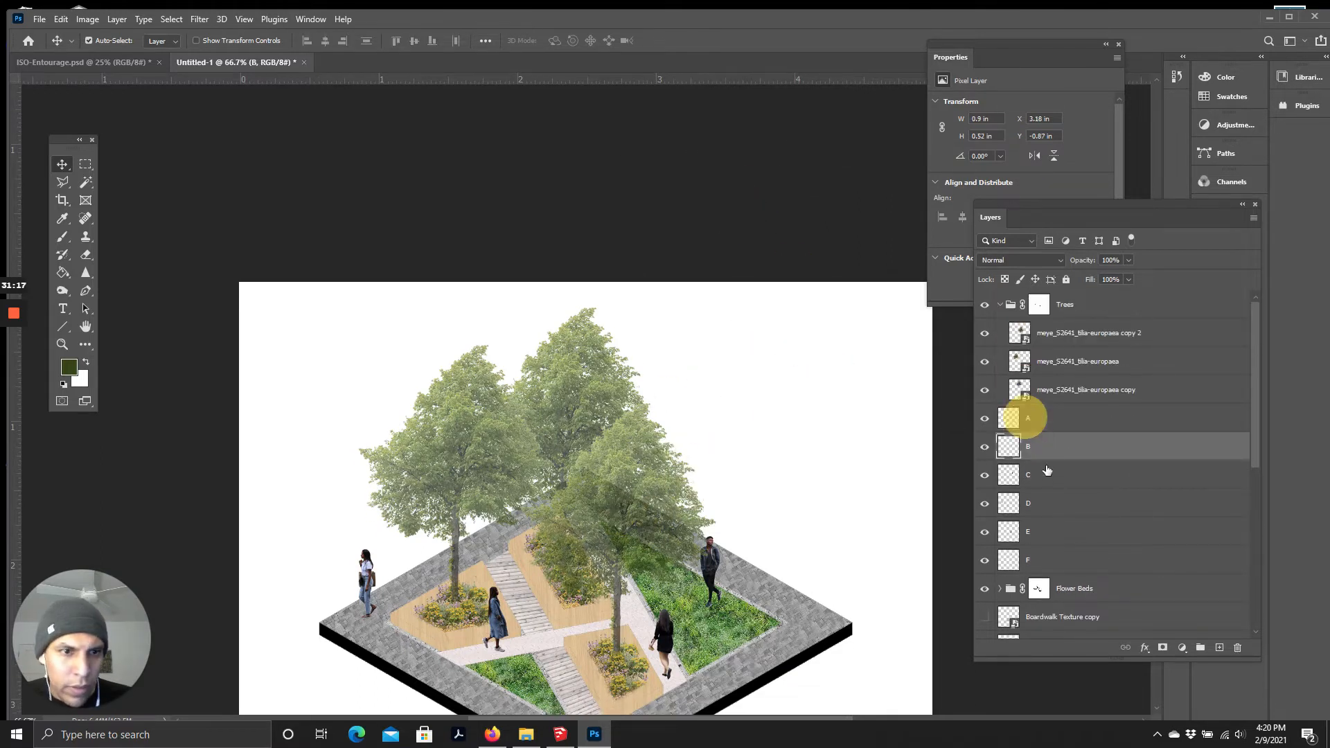
pyautogui.scroll(-3, 752, 440)
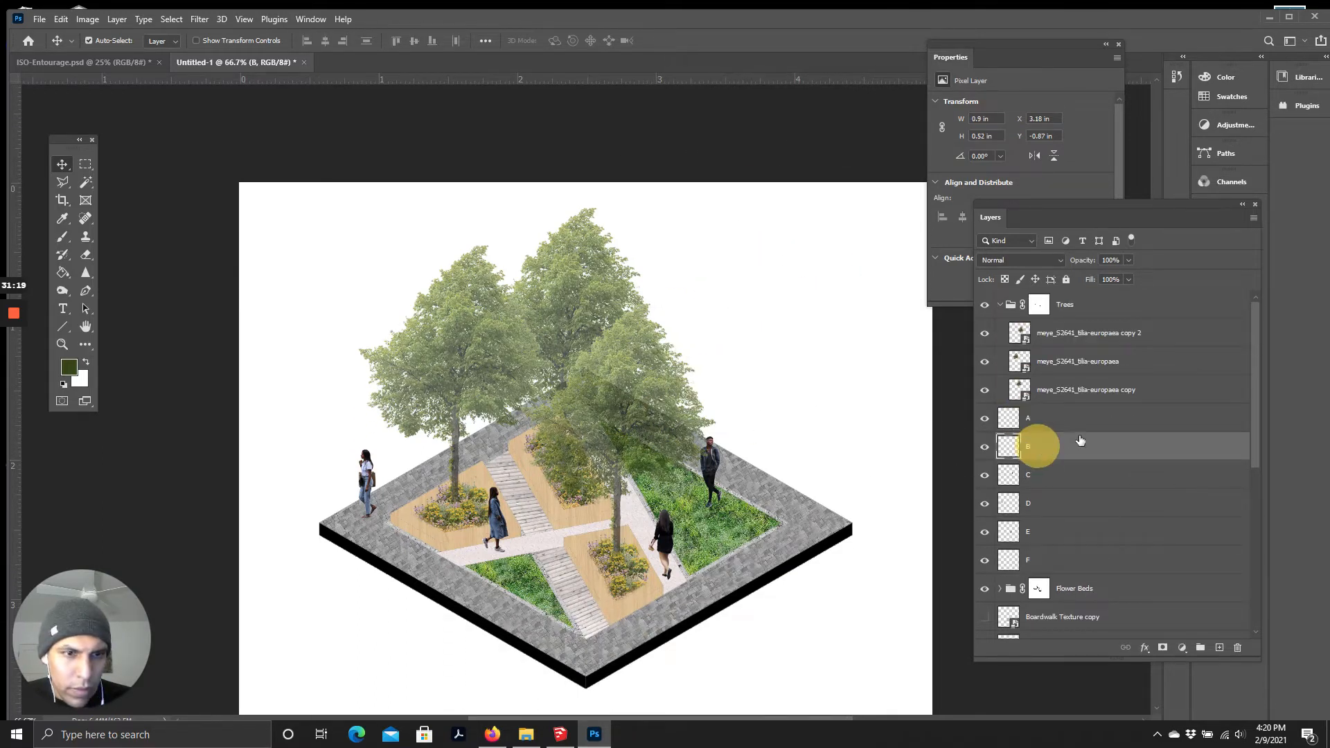
pyautogui.click(1047, 426)
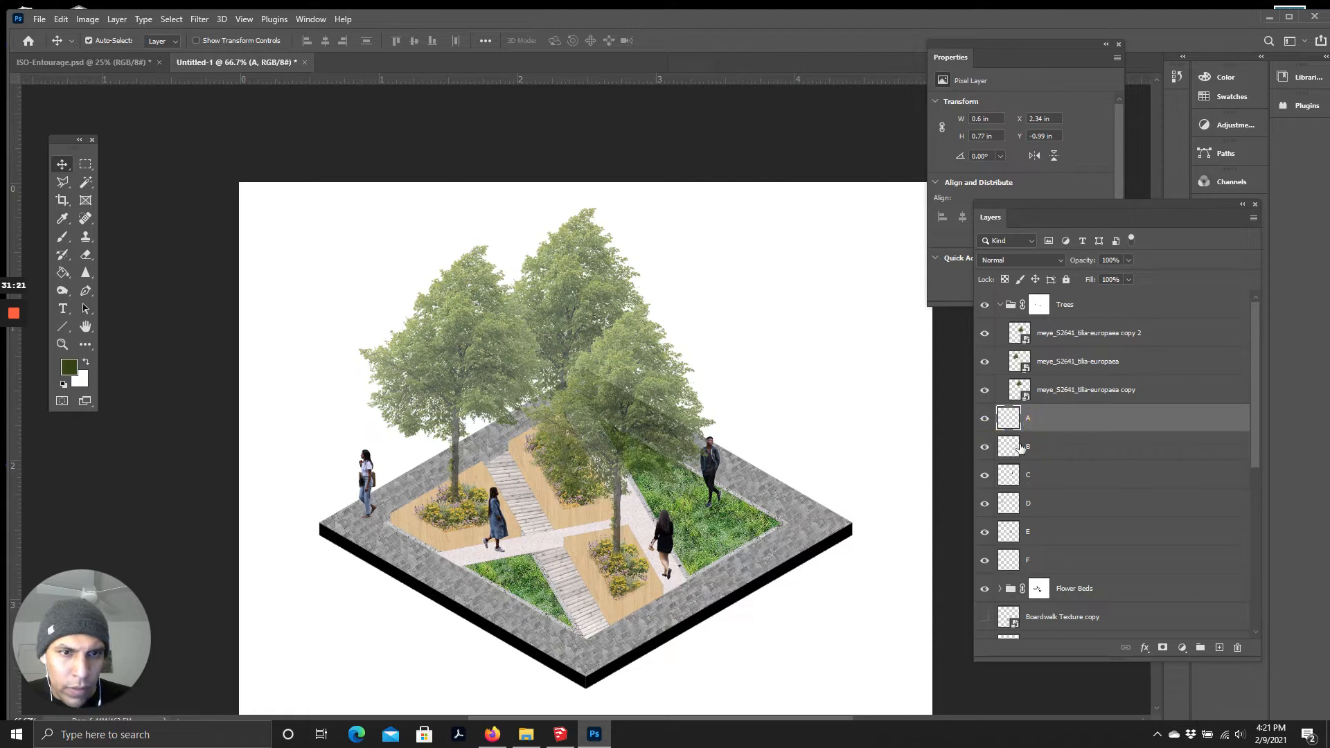
pyautogui.scroll(-1, 1020, 449)
pyautogui.scroll(-3, 692, 469)
pyautogui.keyDown('alt'); pyautogui.click(1010, 394); pyautogui.keyUp('alt')
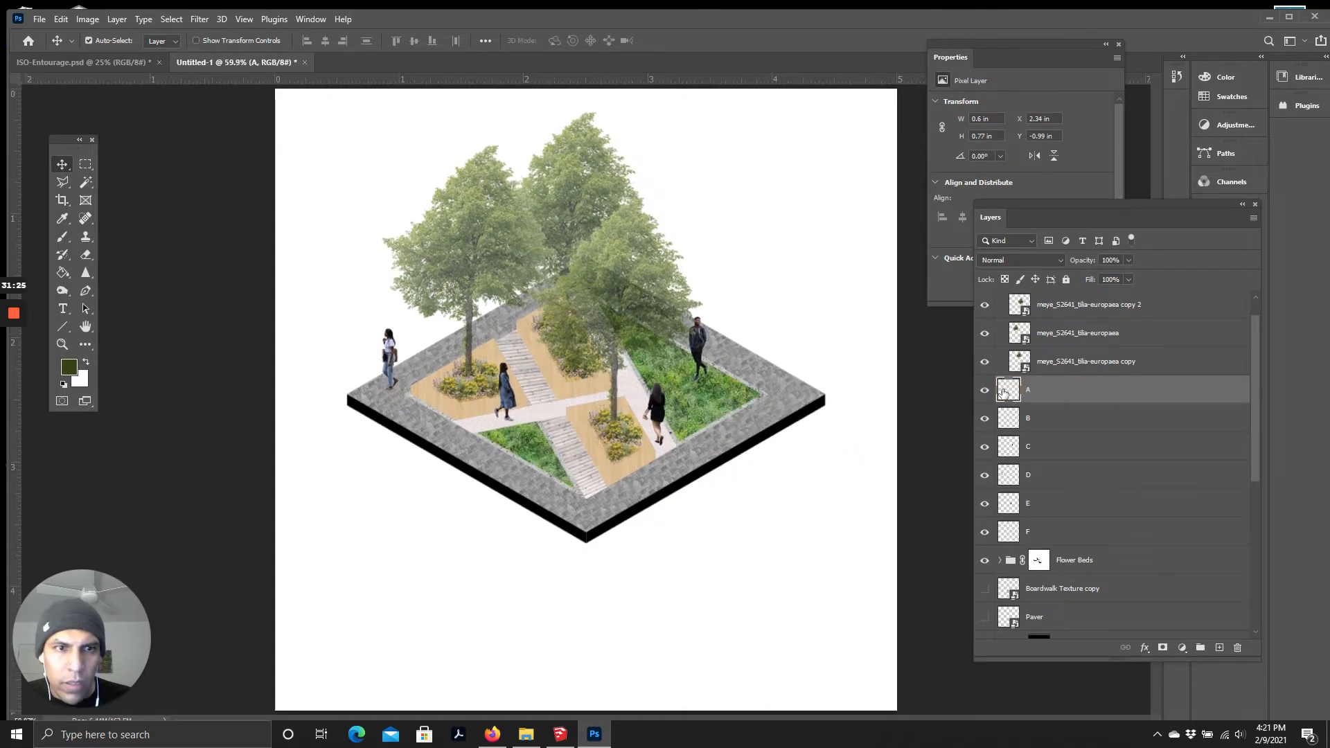
pyautogui.click(1011, 420)
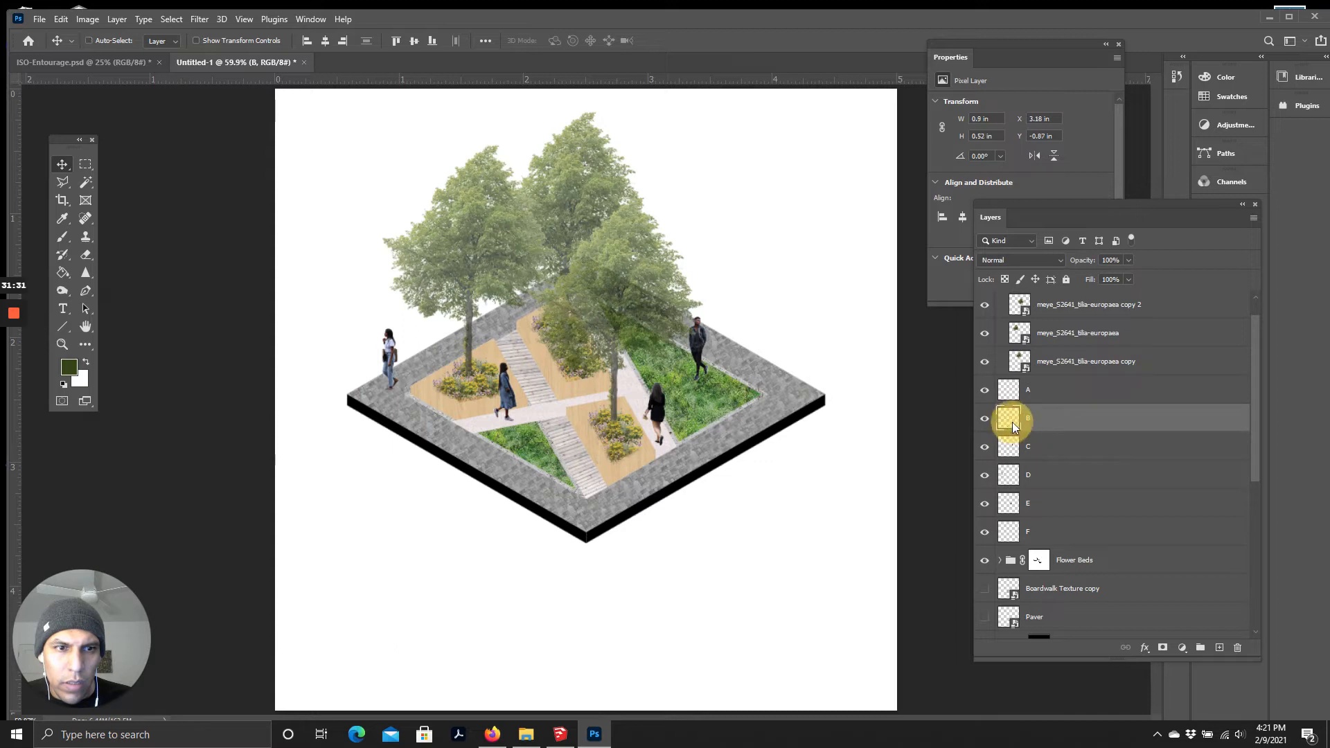
pyautogui.hotkey('ctrl', '-')
pyautogui.hotkey('ctrl', '-')
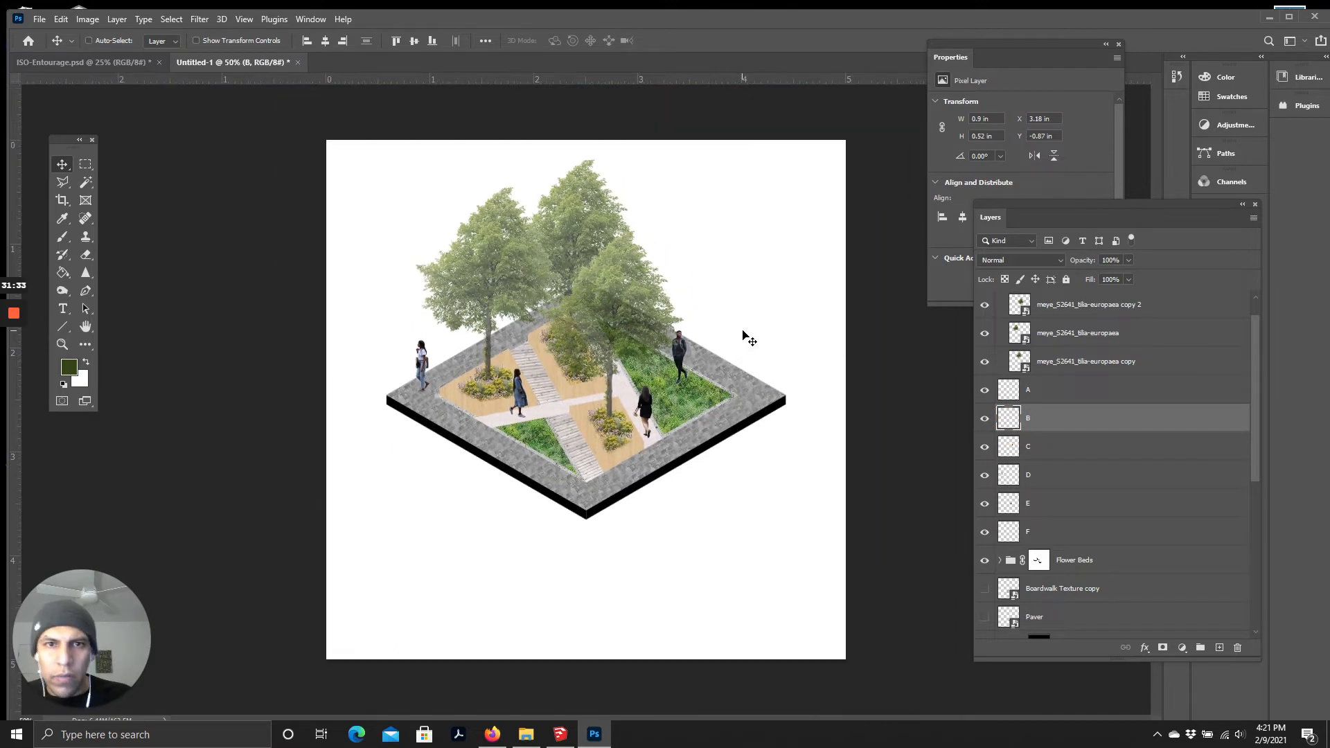
pyautogui.moveTo(682, 167)
pyautogui.mouseDown()
pyautogui.moveTo(669, 237)
pyautogui.moveTo(690, 188)
pyautogui.mouseUp()
pyautogui.click(797, 278)
pyautogui.hotkey('ctrl', 'd')
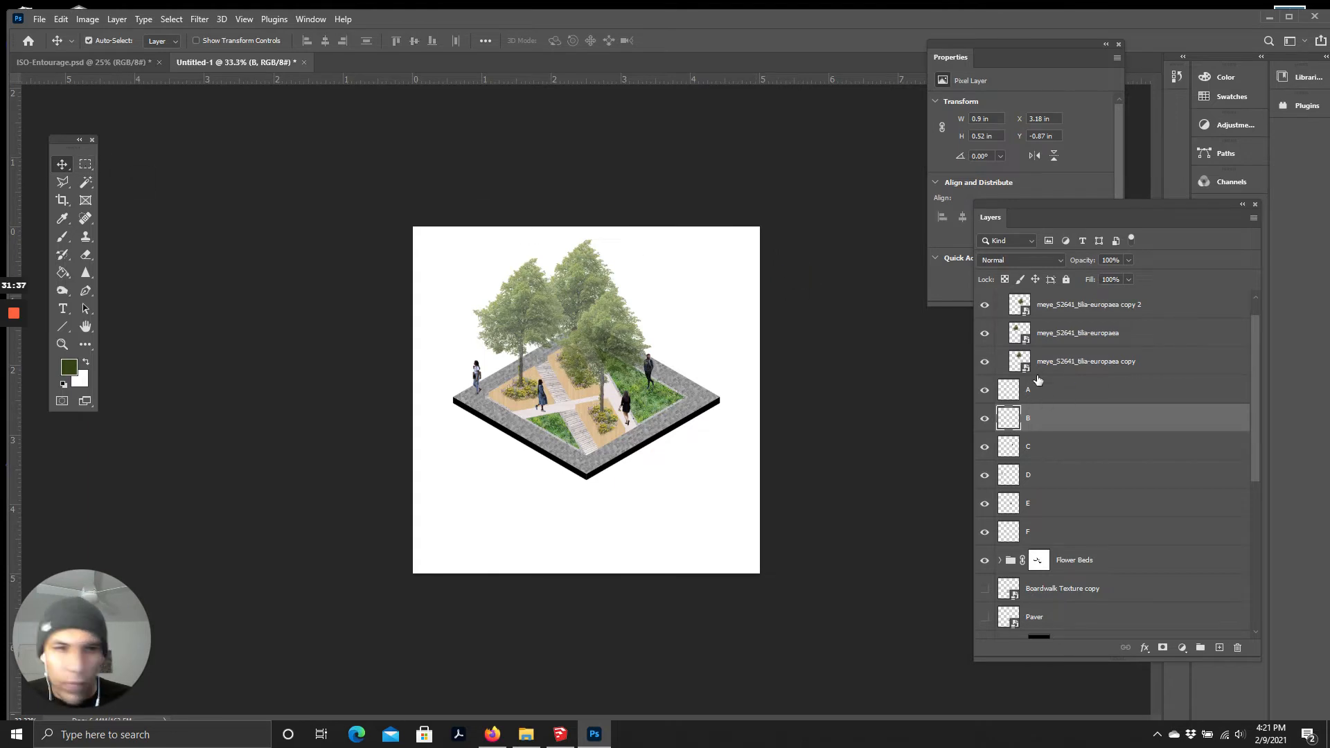
pyautogui.click(1013, 393)
pyautogui.keyDown('shift'); pyautogui.click(1039, 416); pyautogui.keyUp('shift')
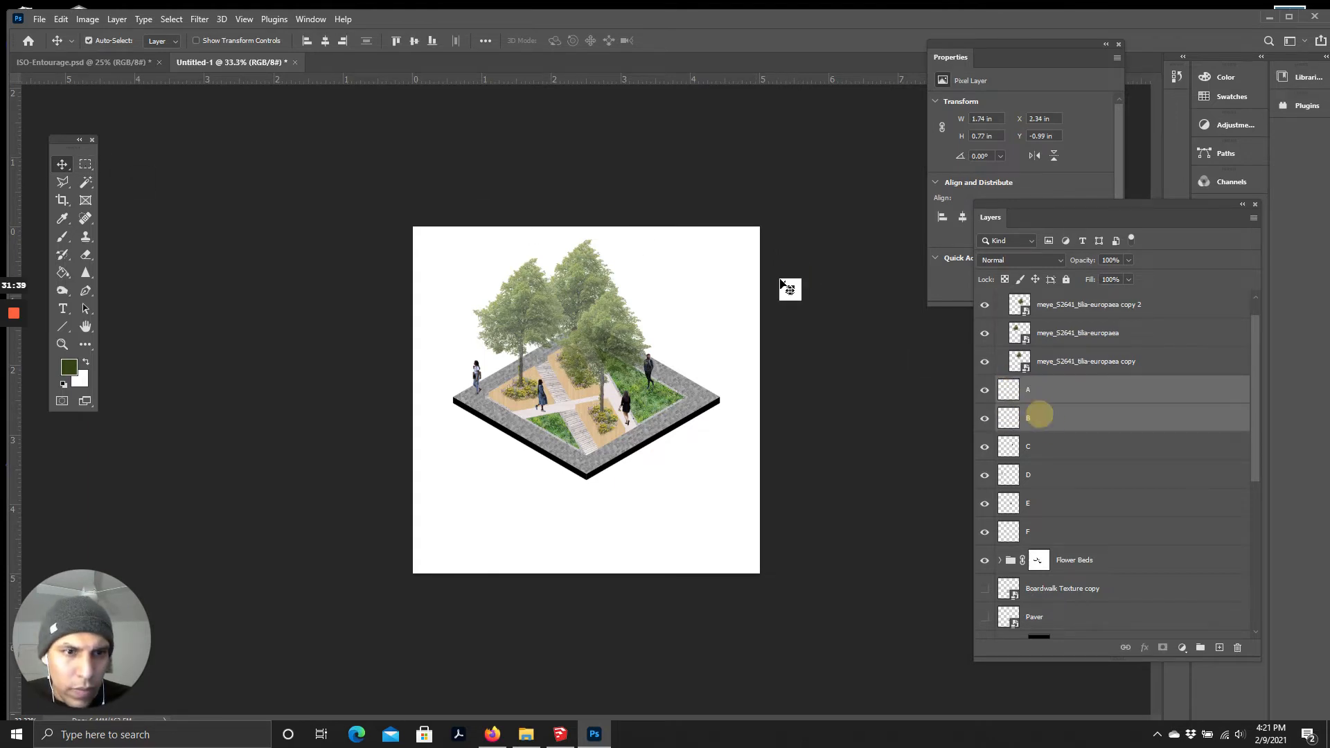
pyautogui.moveTo(723, 246); pyautogui.dragTo(655, 430)
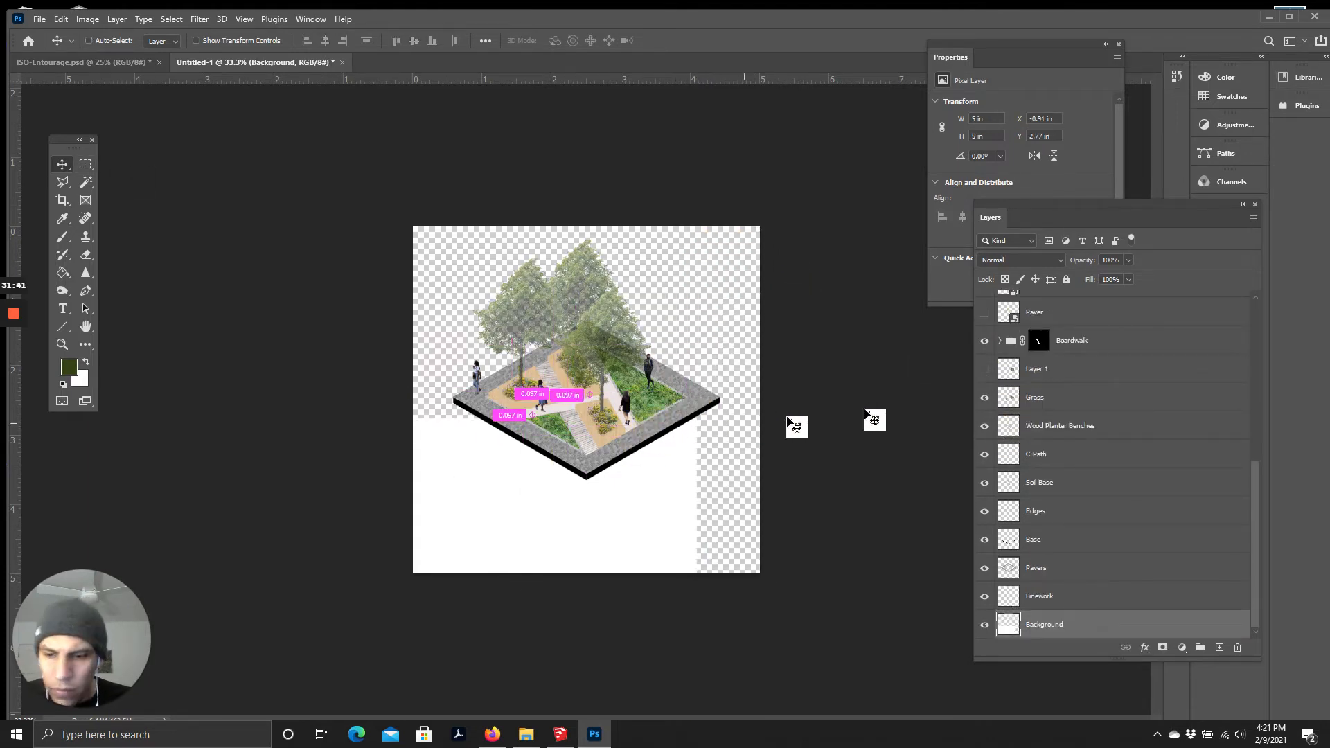
pyautogui.hotkey('ctrl', 'z')
pyautogui.scroll(5, 1064, 427)
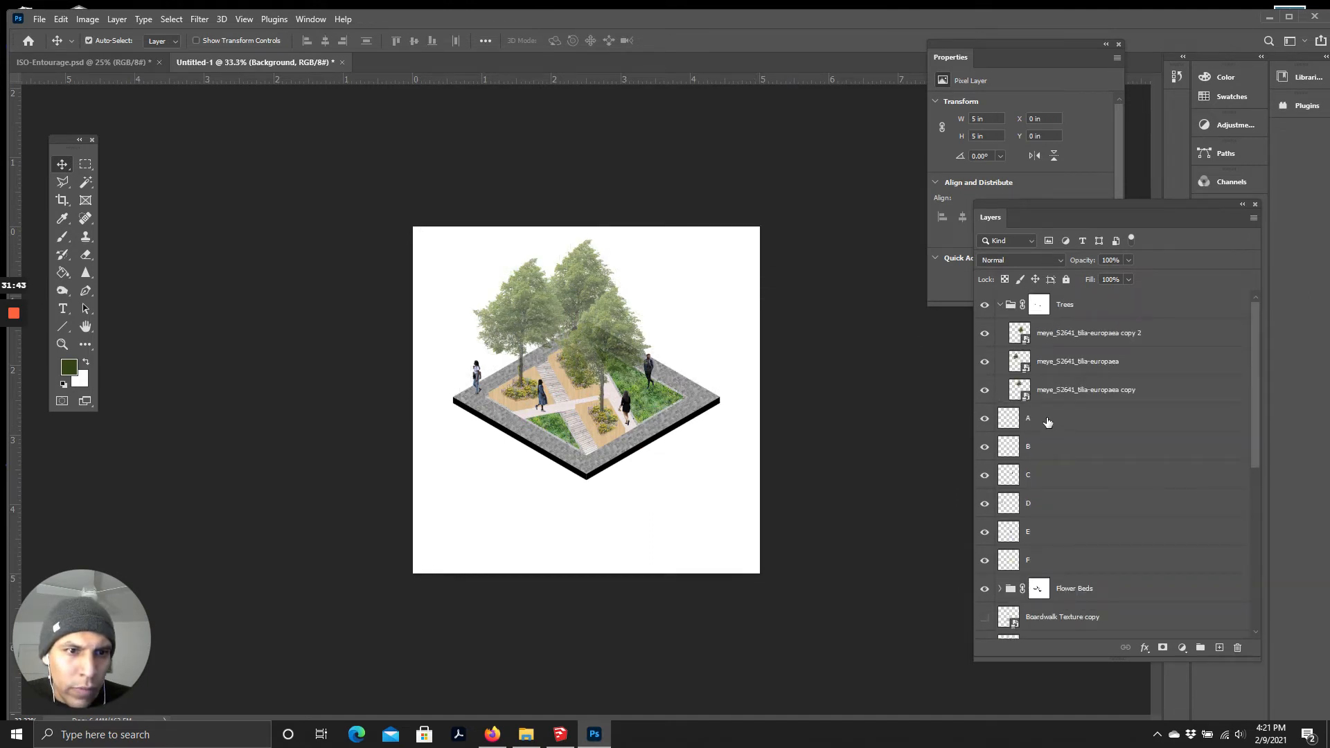
# Step: Select layers A and B, turn Auto-Select off, and move the two seated figures together onto the plaza
pyautogui.click(1048, 420)
pyautogui.keyDown('shift'); pyautogui.click(1043, 447); pyautogui.keyUp('shift')
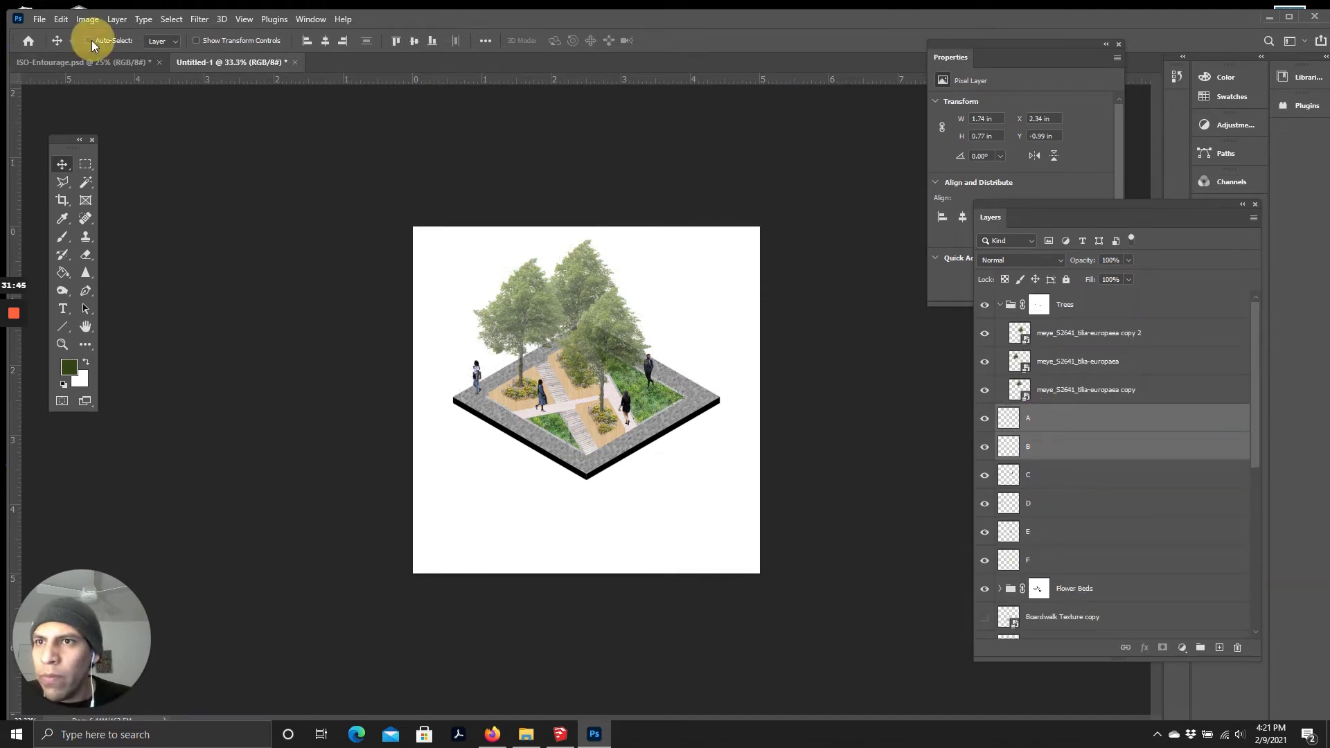
pyautogui.moveTo(707, 244); pyautogui.dragTo(664, 400)
pyautogui.hotkey('ctrl', '+')
pyautogui.hotkey('ctrl', '+')
pyautogui.moveTo(733, 424)
pyautogui.mouseDown()
pyautogui.moveTo(788, 555)
pyautogui.moveTo(787, 427)
pyautogui.moveTo(755, 429)
pyautogui.mouseUp()
pyautogui.hotkey('ctrl', 'r')
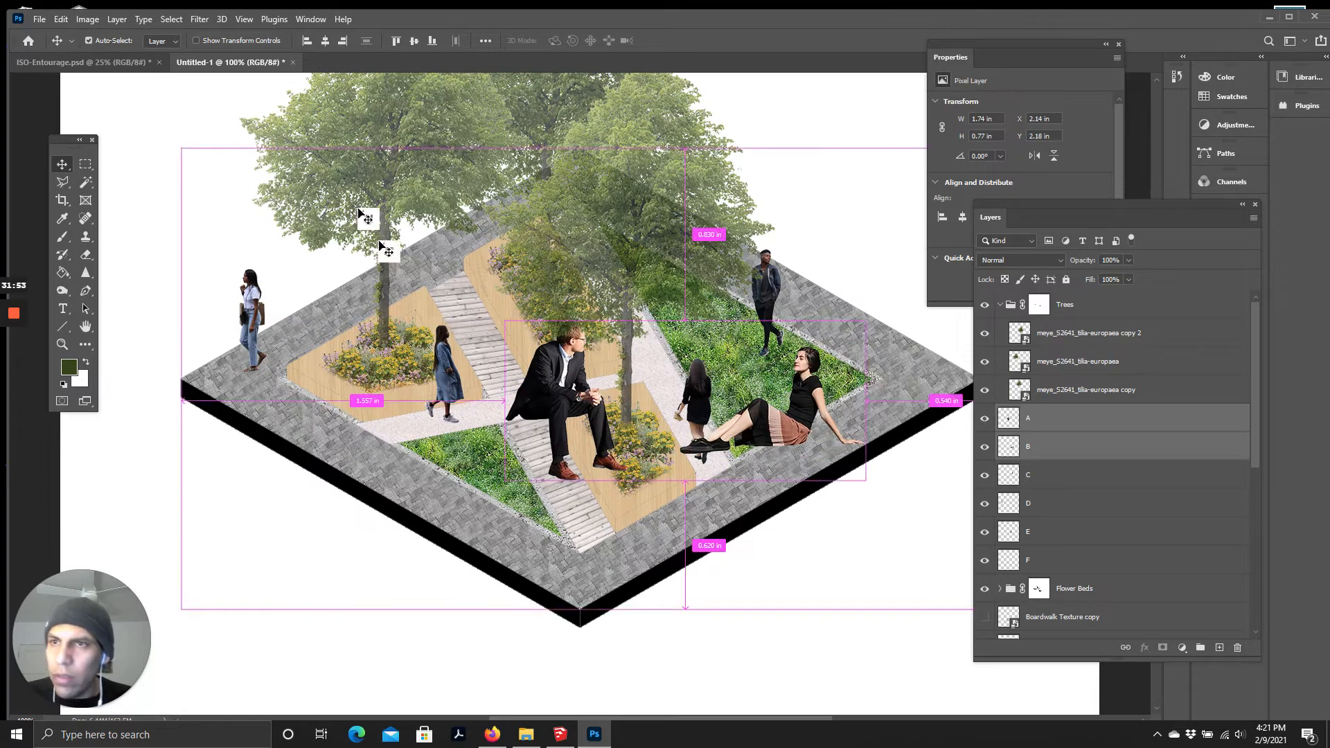
pyautogui.click(61, 19)
pyautogui.click(61, 20)
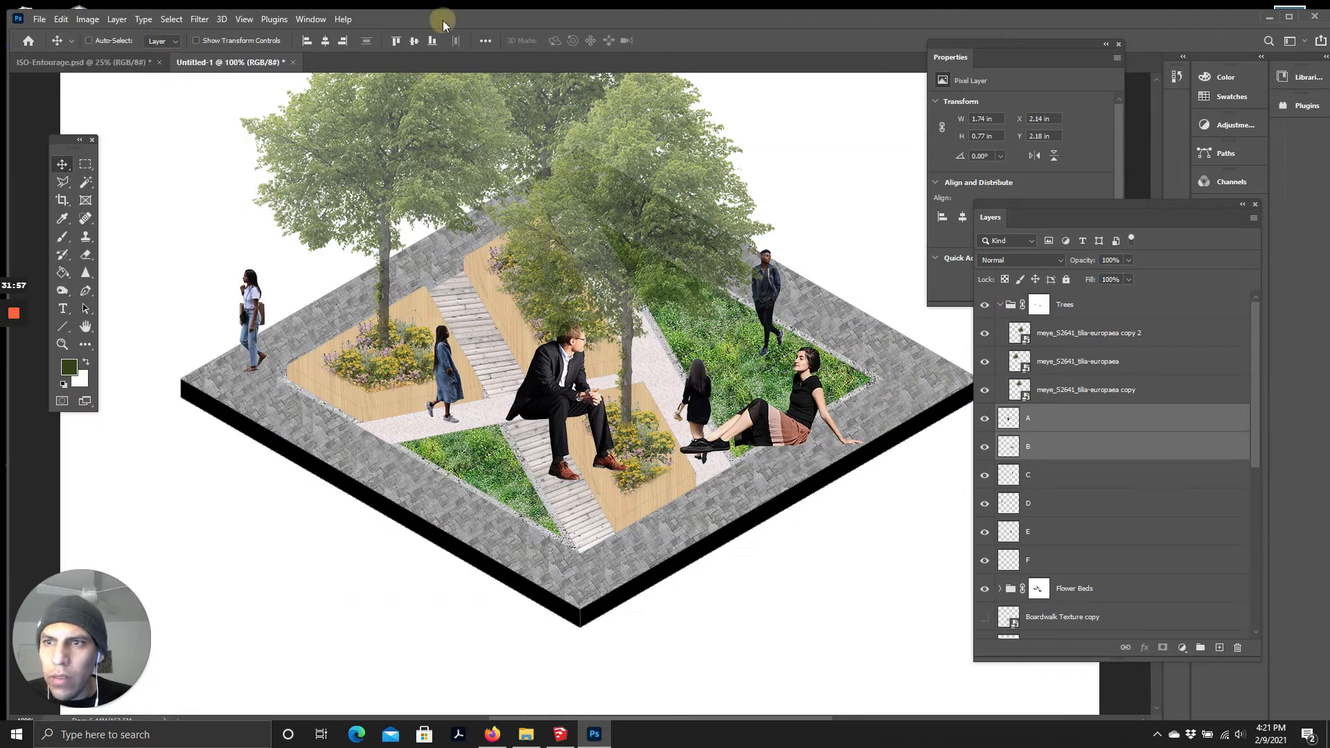
pyautogui.hotkey('ctrl', 'r')
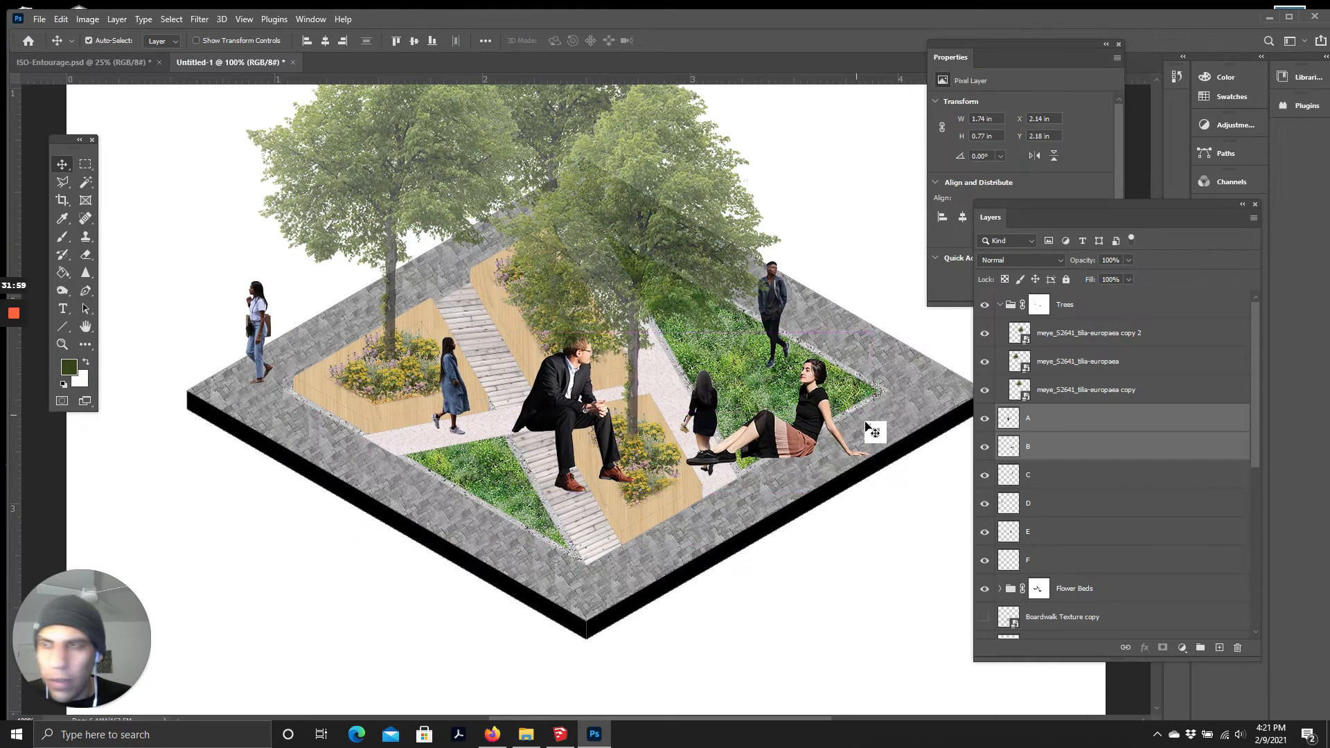
# Step: Scale the two seated figures together to 55.10%, place them around the large lawn, and commit the transform
pyautogui.hotkey('ctrl', 't')
pyautogui.moveTo(523, 341); pyautogui.dragTo(647, 439)
pyautogui.moveTo(845, 447); pyautogui.dragTo(808, 376)
pyautogui.moveTo(643, 339); pyautogui.dragTo(644, 340)
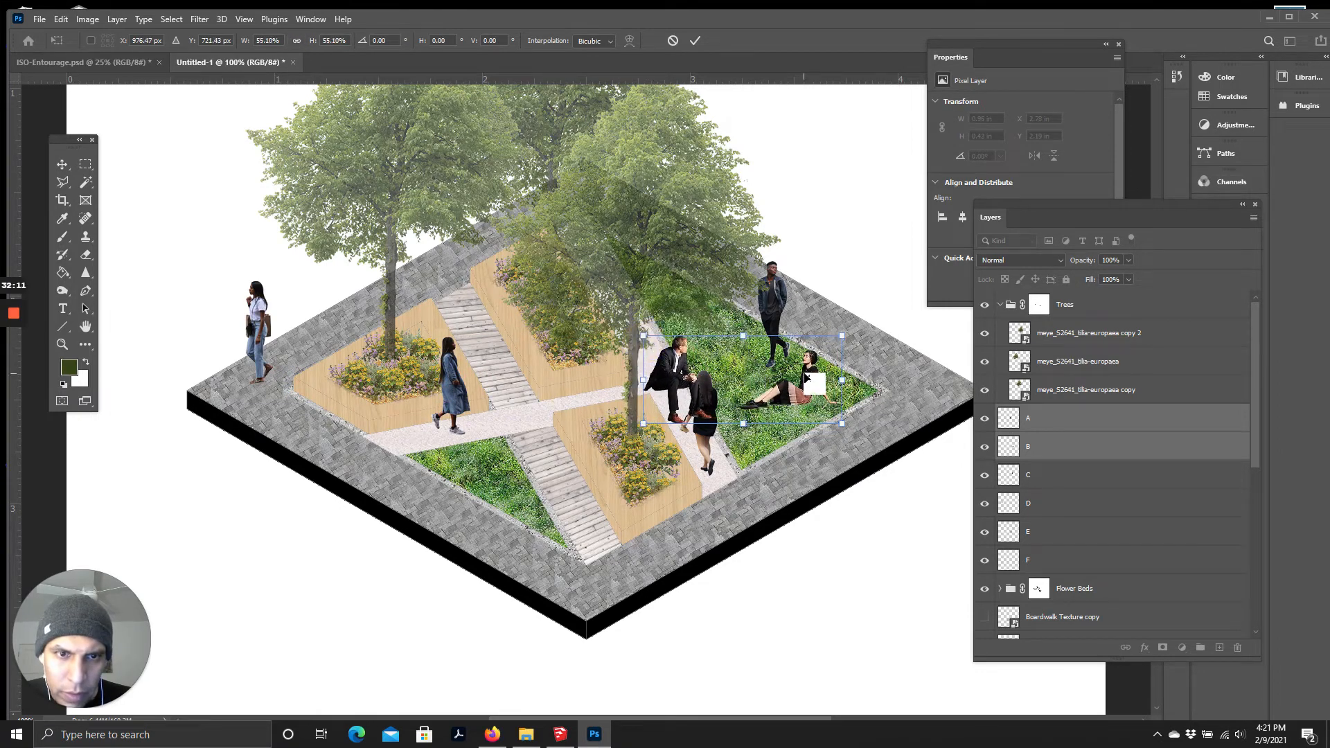
pyautogui.moveTo(805, 377); pyautogui.dragTo(817, 373)
pyautogui.click(695, 43)
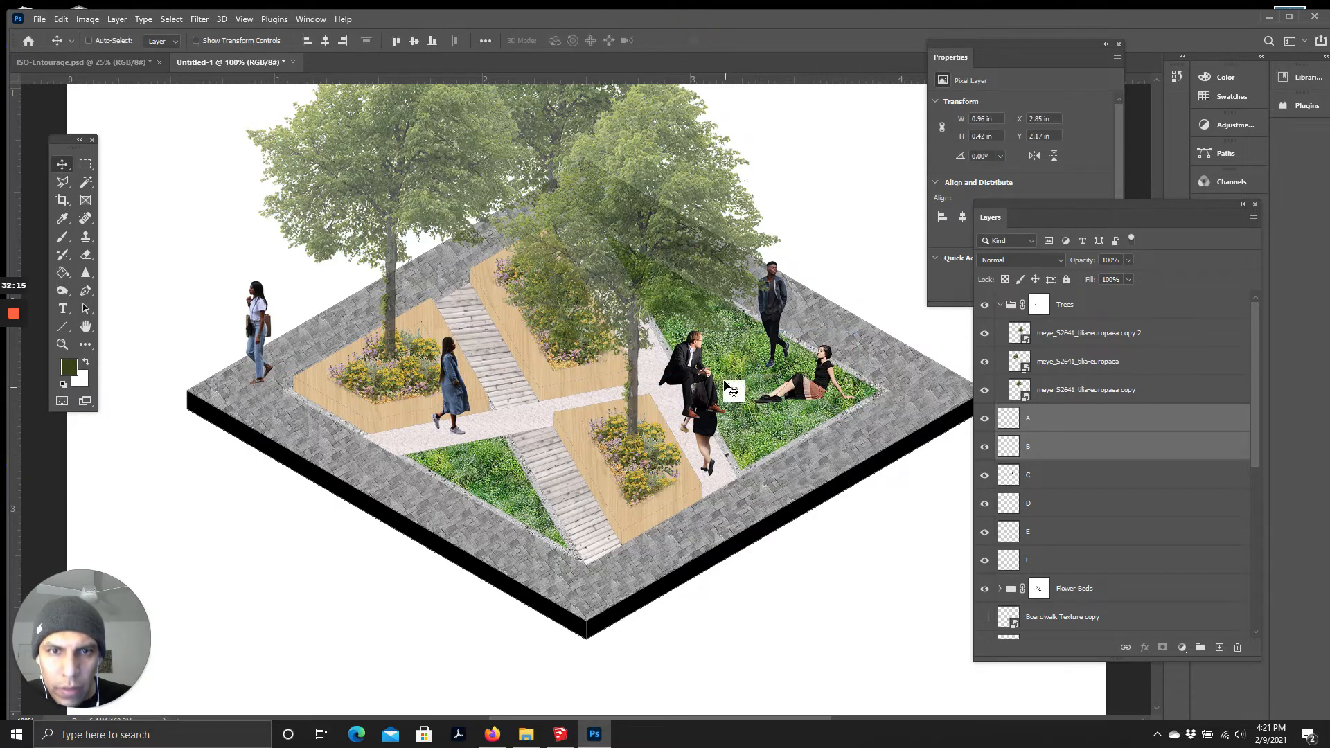
# Step: Move only the suited man on layer A onto the far boardwalk beside the rear planter
pyautogui.moveTo(701, 371); pyautogui.dragTo(522, 314)
pyautogui.hotkey('ctrl', 'z')
pyautogui.click(1043, 418)
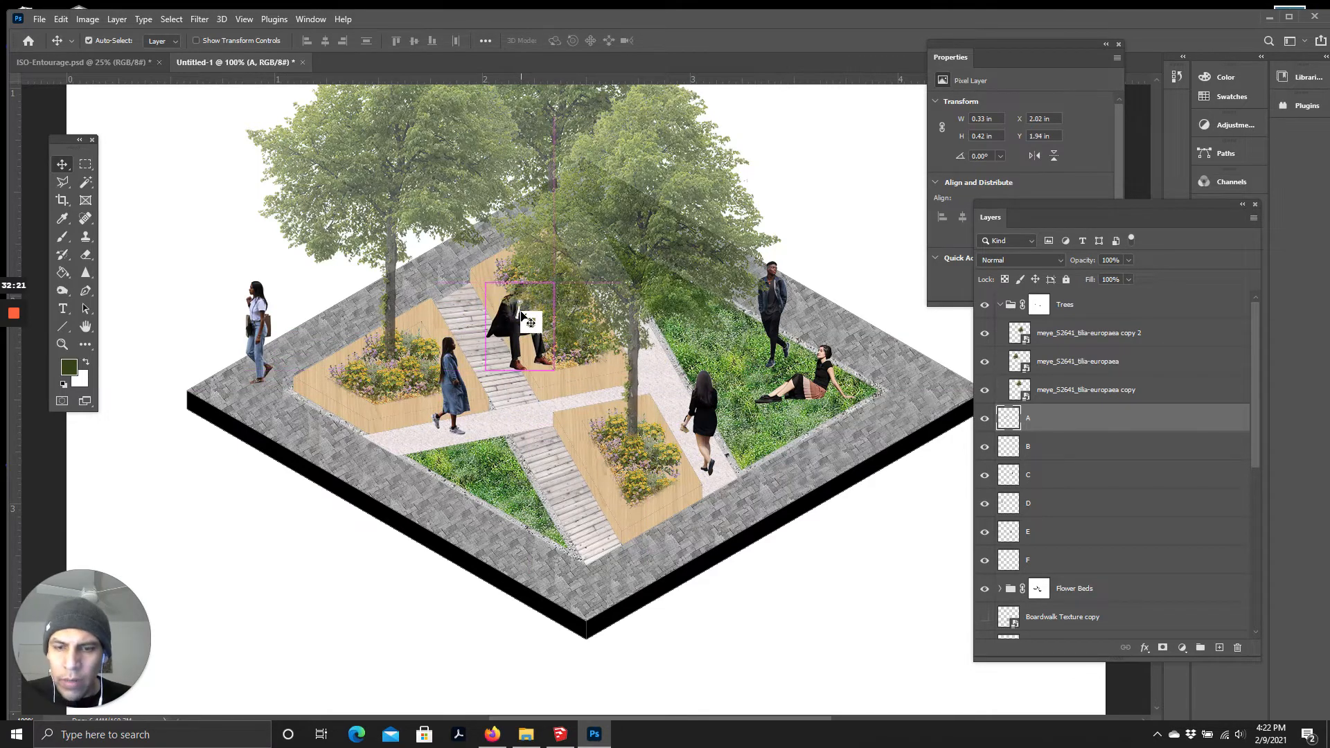
pyautogui.press('t')
pyautogui.click(62, 164)
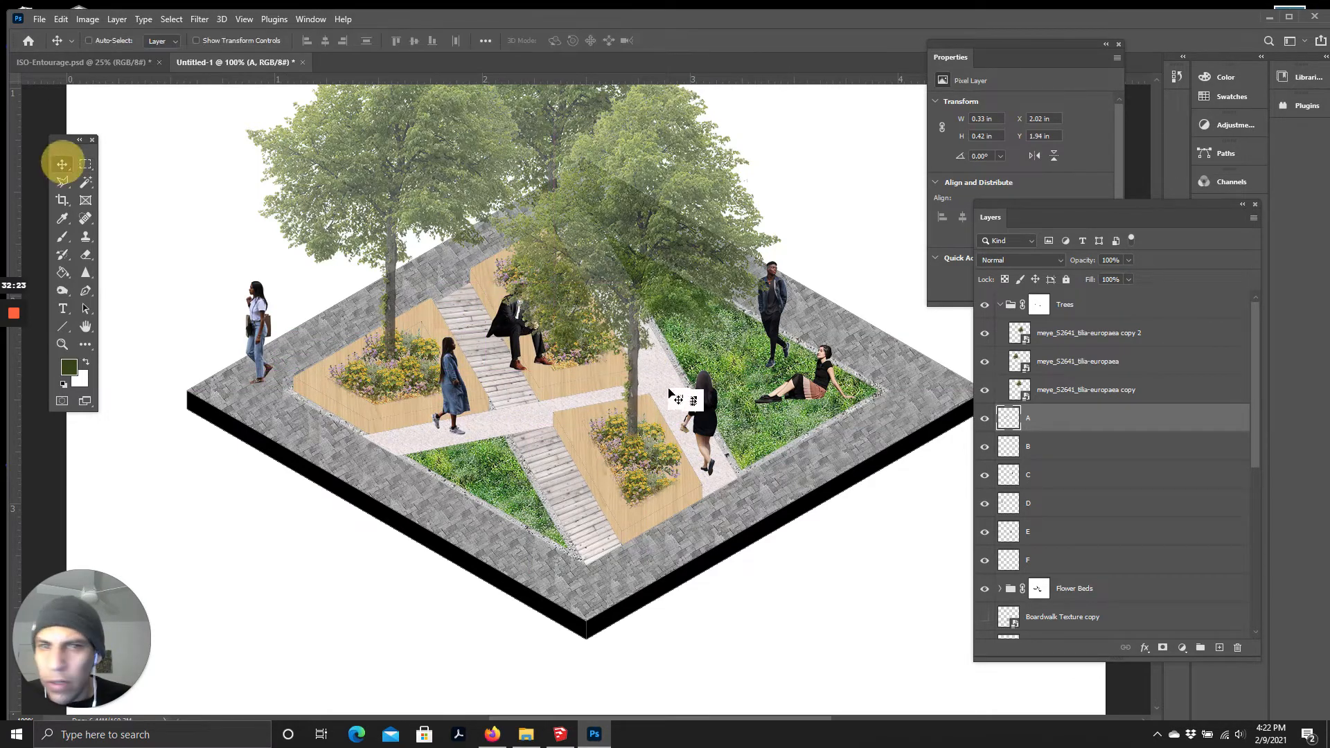
# Step: Flip the suited man horizontally and shift him on the far boardwalk
pyautogui.hotkey('ctrl', 't')
pyautogui.rightClick(508, 319)
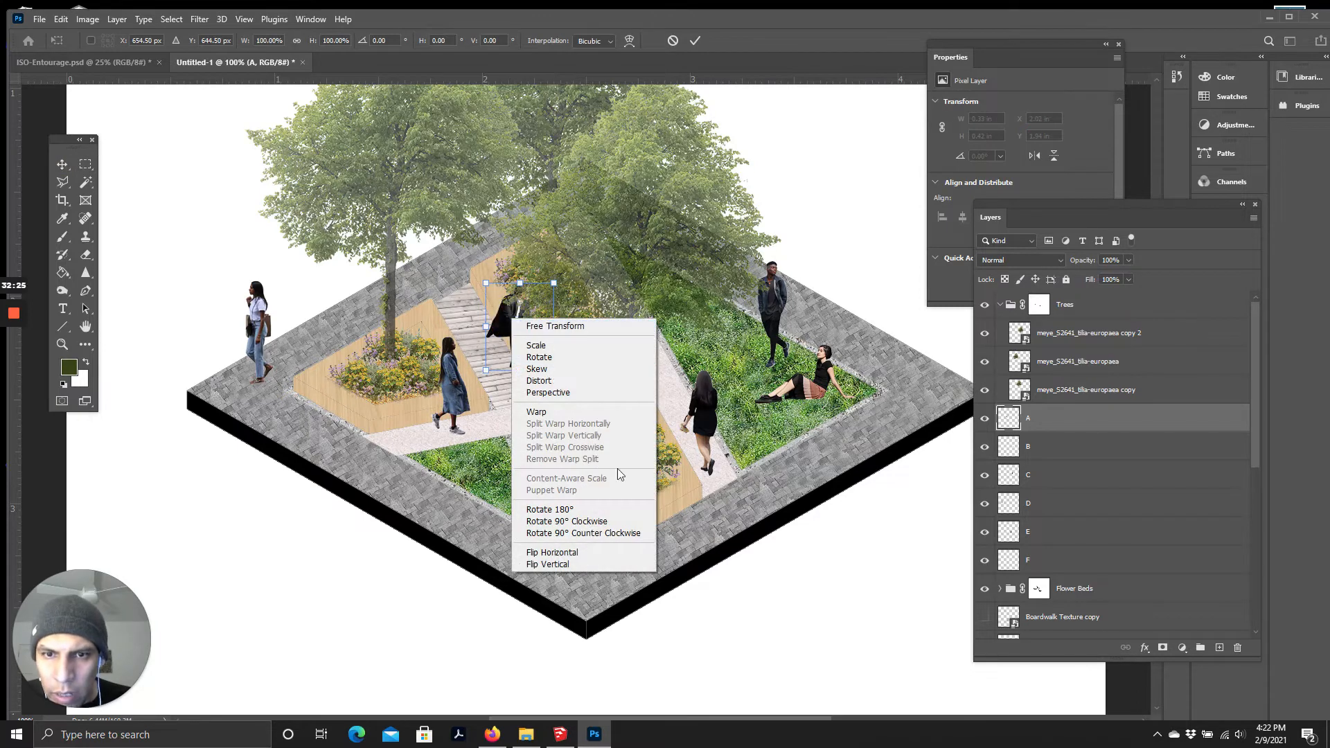
pyautogui.click(577, 553)
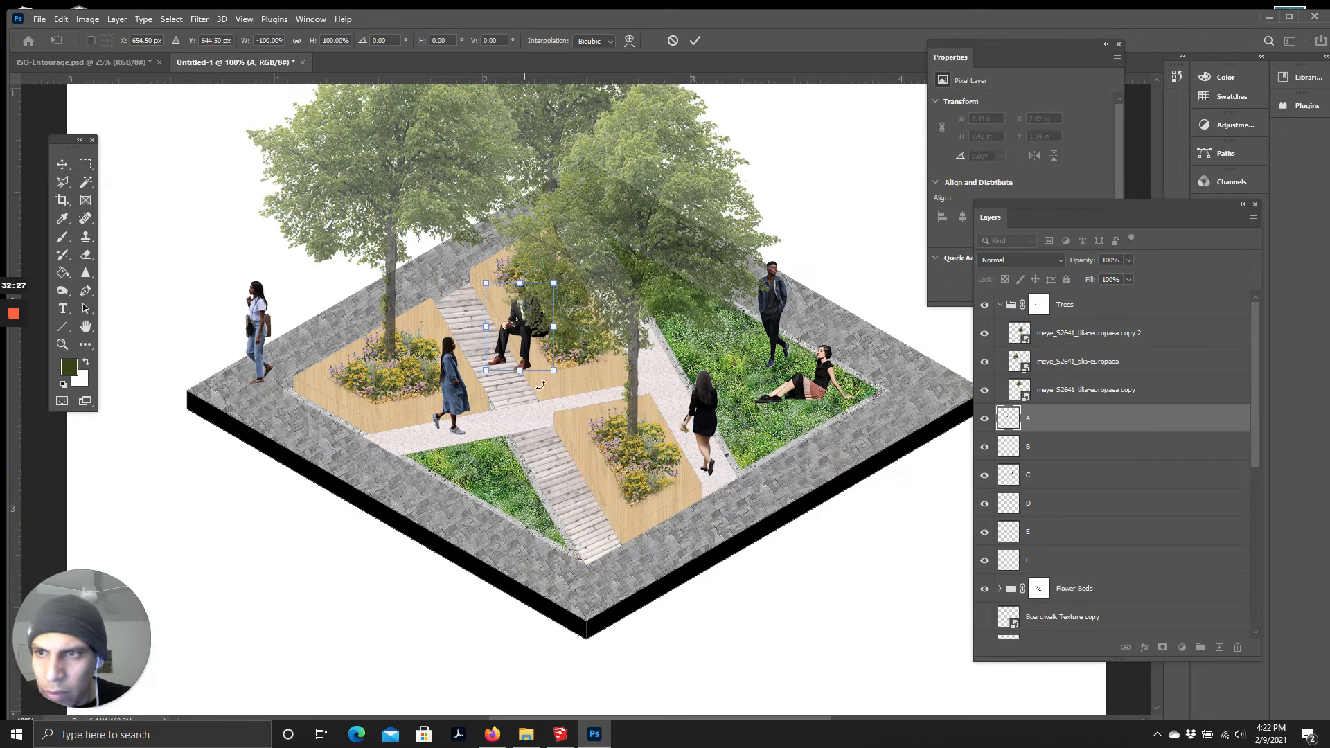
pyautogui.moveTo(524, 354)
pyautogui.mouseDown()
pyautogui.moveTo(520, 379)
pyautogui.moveTo(540, 378)
pyautogui.moveTo(487, 287)
pyautogui.moveTo(516, 359)
pyautogui.moveTo(508, 341)
pyautogui.moveTo(523, 335)
pyautogui.mouseUp()
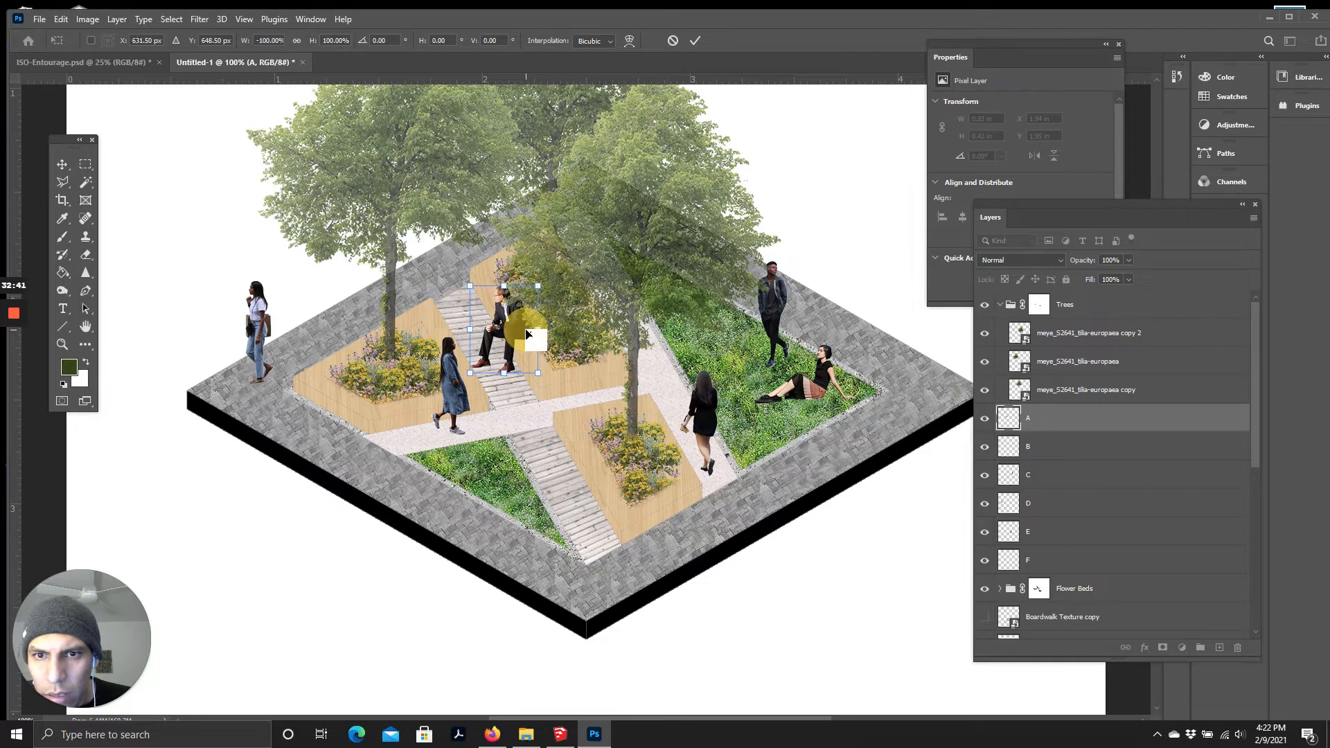
# Step: Move the suited man to the front planter so he sits on its boardwalk edge, and commit the transform
pyautogui.moveTo(528, 336); pyautogui.dragTo(600, 519)
pyautogui.scroll(1, 529, 336)
pyautogui.scroll(-1, 601, 524)
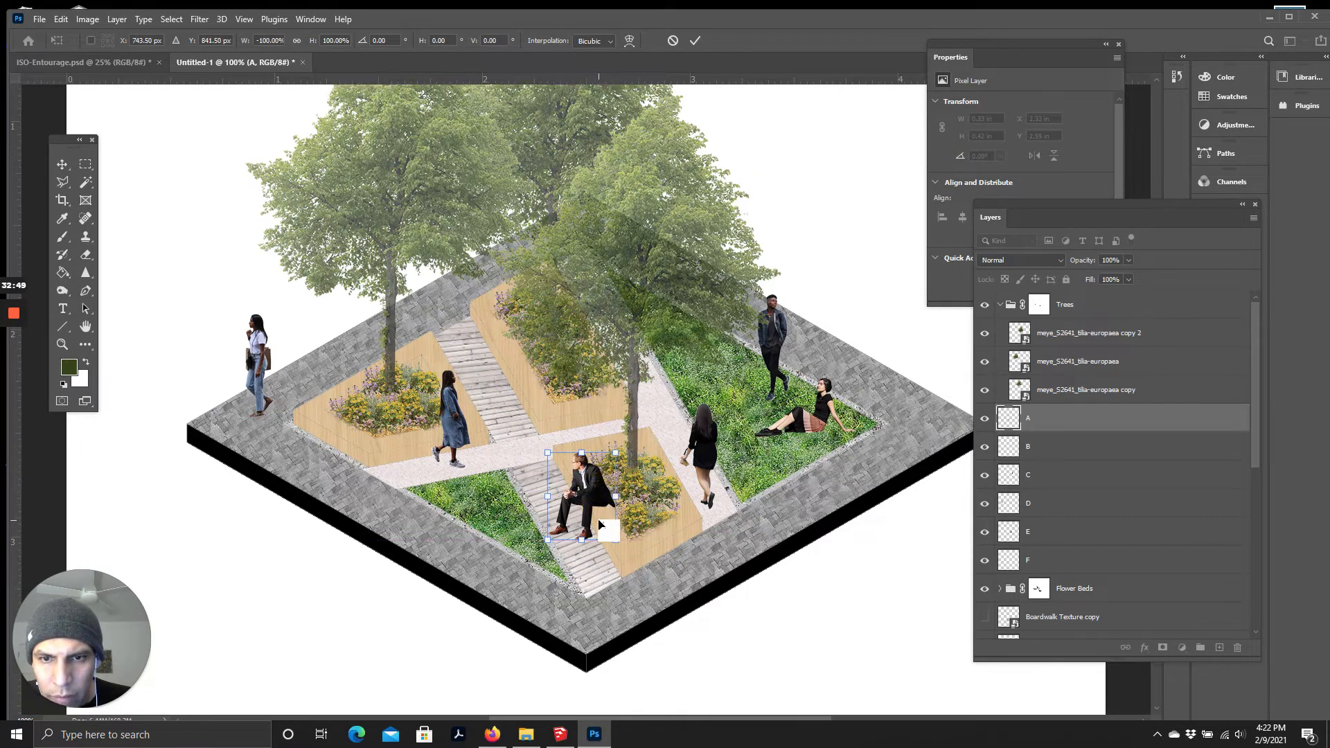
pyautogui.scroll(-2, 601, 524)
pyautogui.moveTo(605, 444); pyautogui.dragTo(604, 444)
pyautogui.scroll(-1, 605, 445)
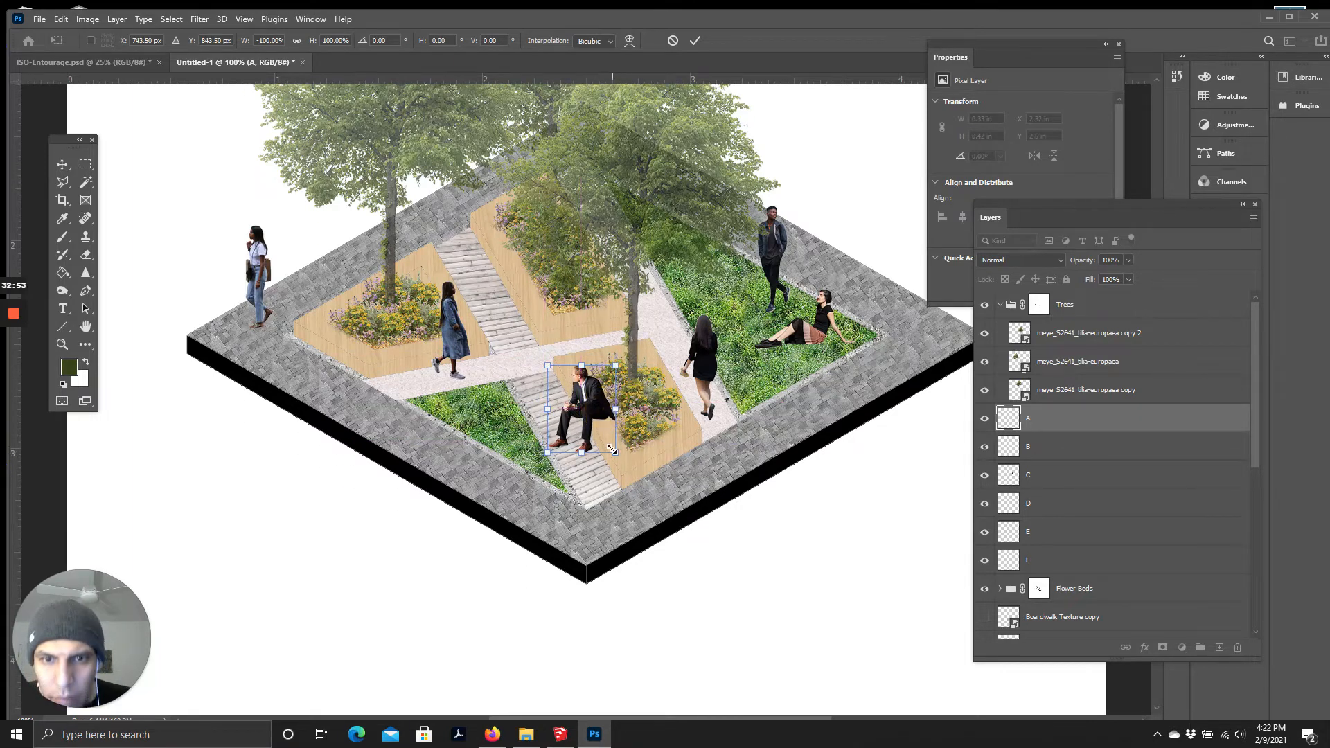
pyautogui.scroll(2, 607, 447)
pyautogui.scroll(1, 596, 485)
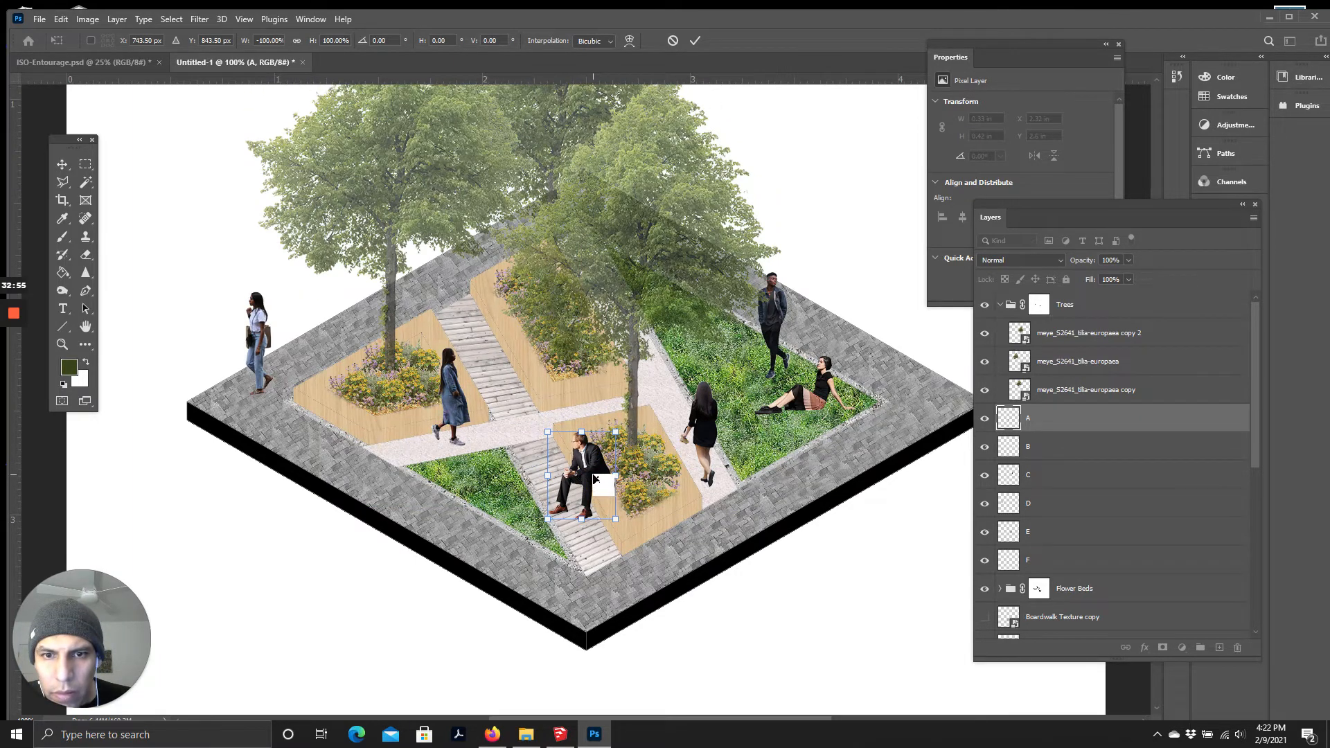
pyautogui.moveTo(598, 478); pyautogui.dragTo(595, 479)
pyautogui.scroll(-1, 598, 427)
pyautogui.scroll(2, 648, 451)
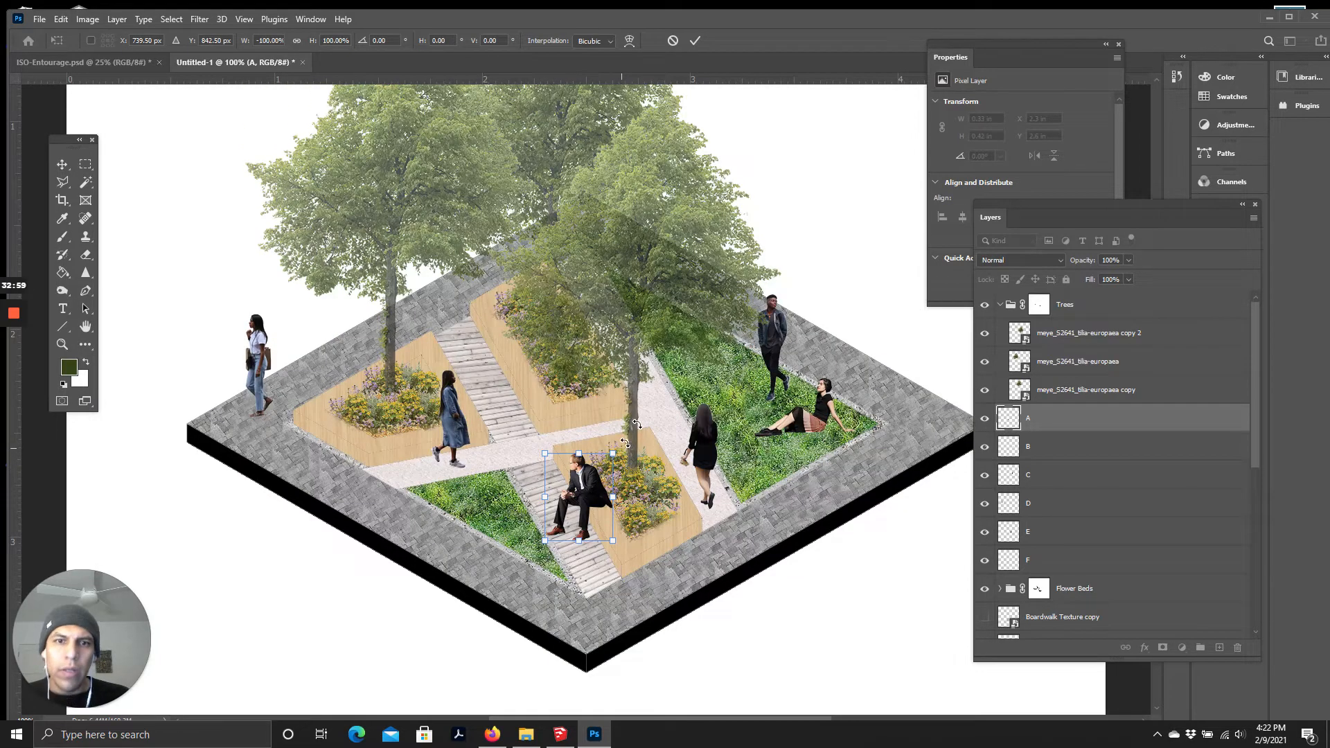
pyautogui.click(696, 42)
# Step: Scale the suited man down to about 91.92% width and 91.34% height, reposition him on the planter edge, and commit
pyautogui.scroll(-3, 585, 451)
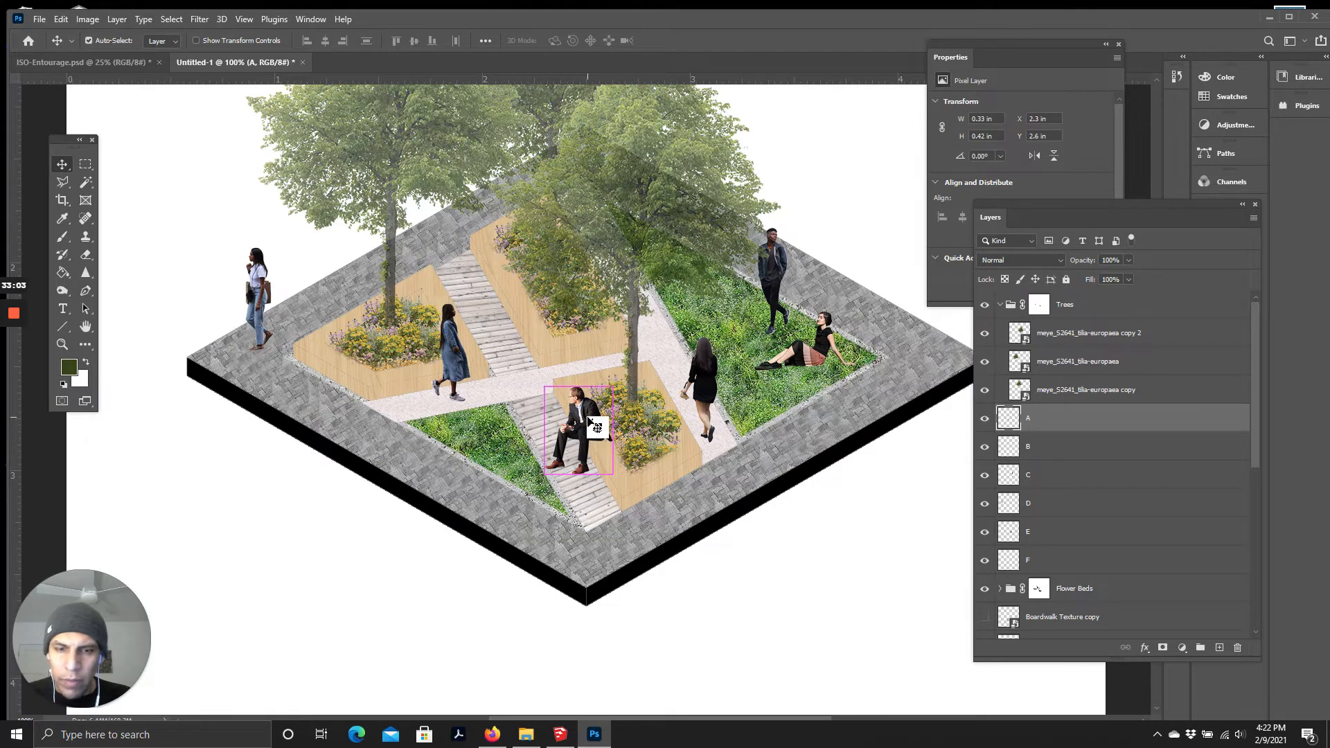
pyautogui.hotkey('ctrl', 't')
pyautogui.moveTo(546, 387); pyautogui.dragTo(550, 394)
pyautogui.moveTo(603, 431); pyautogui.dragTo(600, 438)
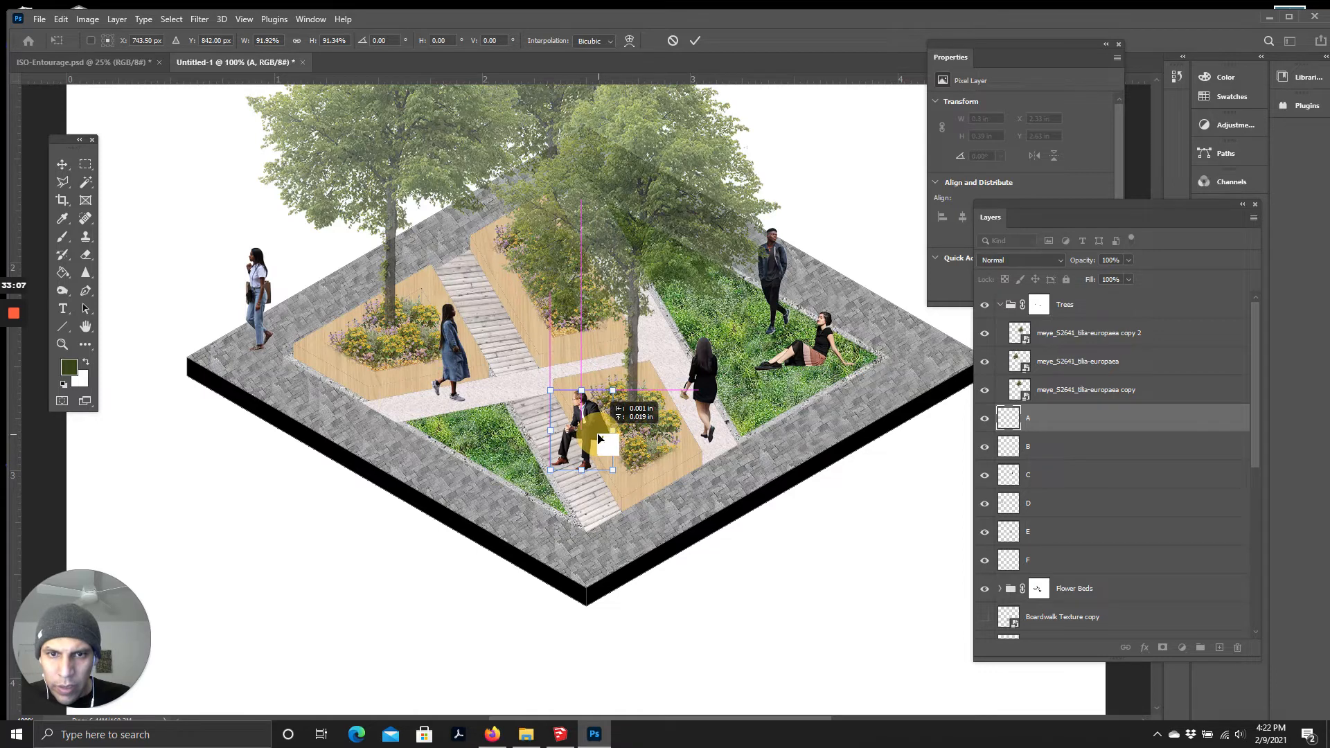
pyautogui.click(695, 41)
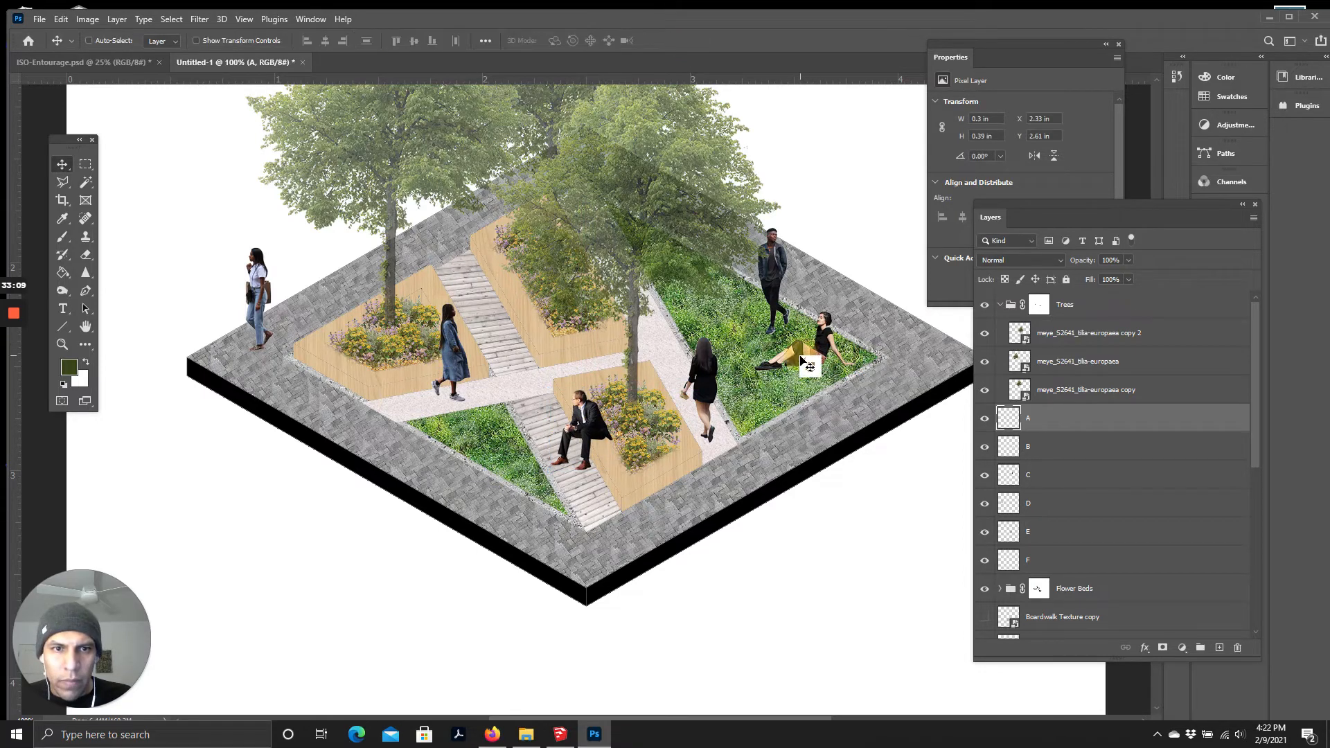
# Step: Turn Auto-Select back on, select the reclining woman on the lawn, and scale her to 95.63%
pyautogui.click(88, 41)
pyautogui.click(824, 342)
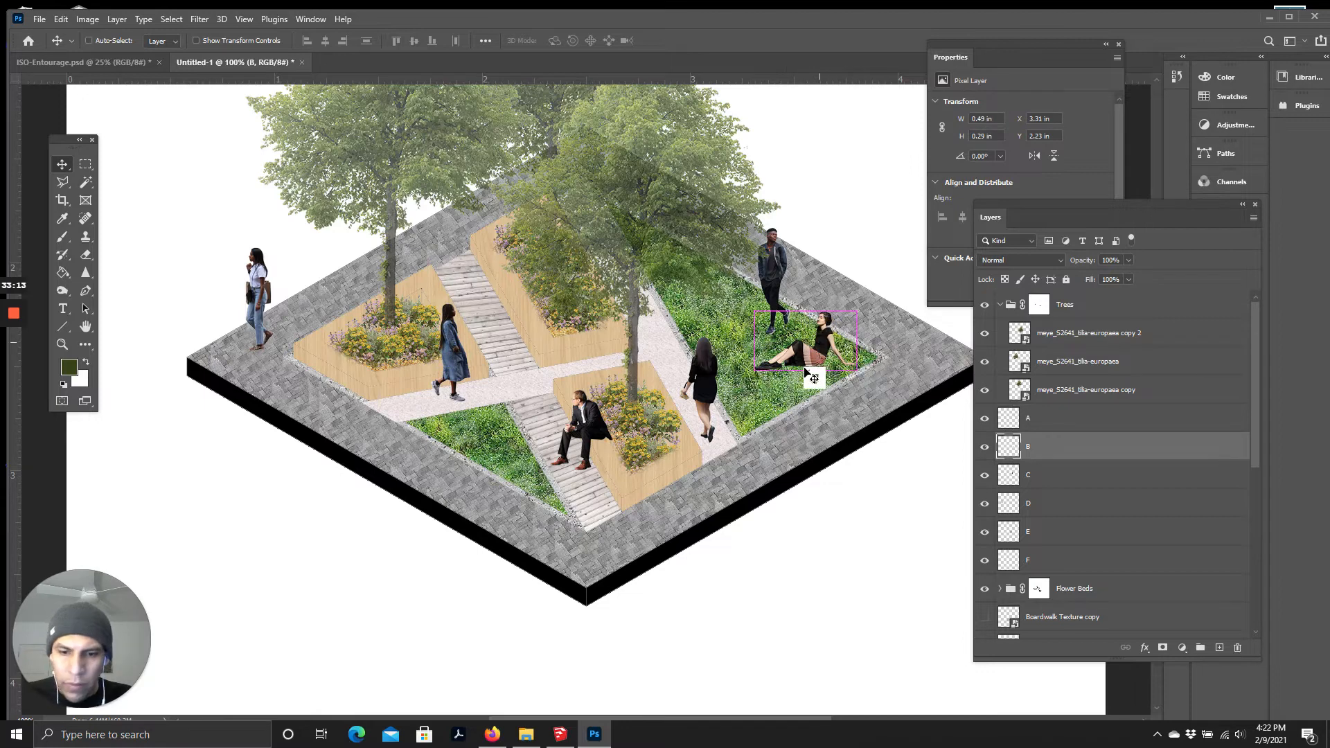
pyautogui.hotkey('ctrl', 't')
pyautogui.moveTo(755, 309); pyautogui.dragTo(760, 314)
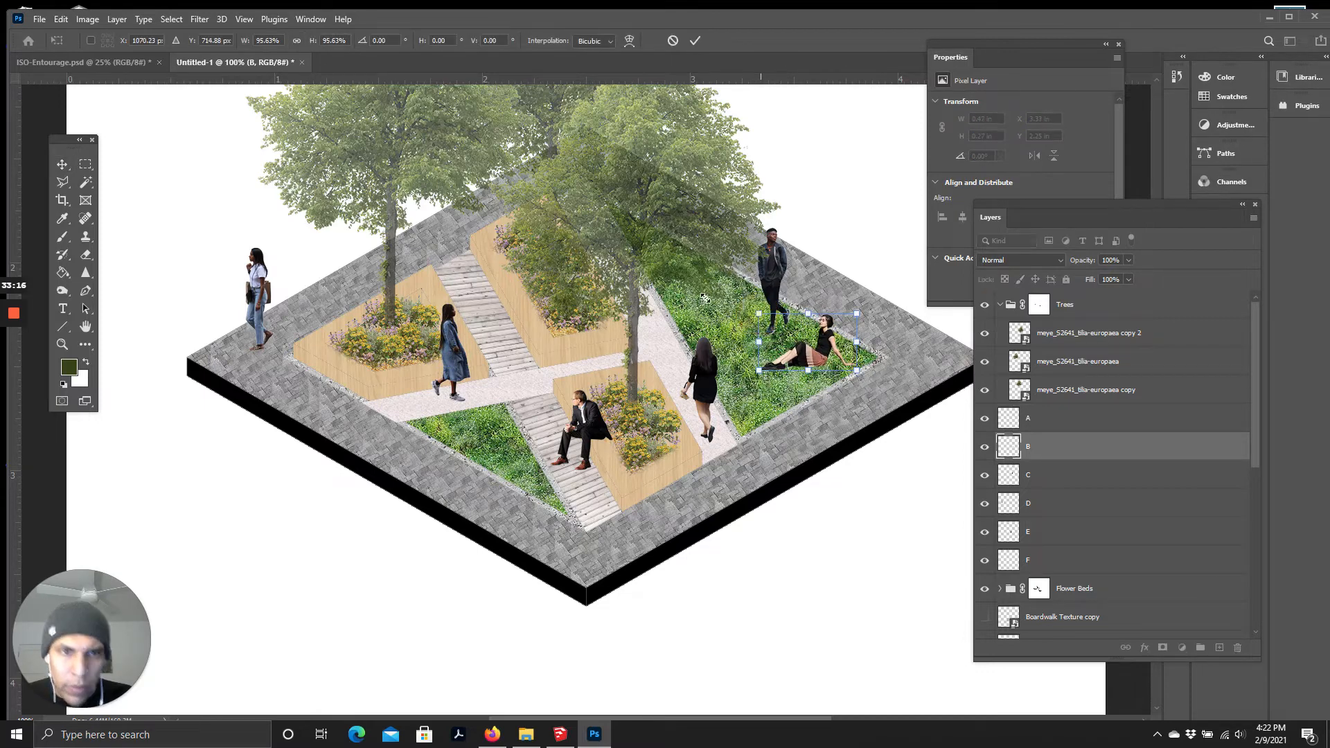
pyautogui.click(695, 40)
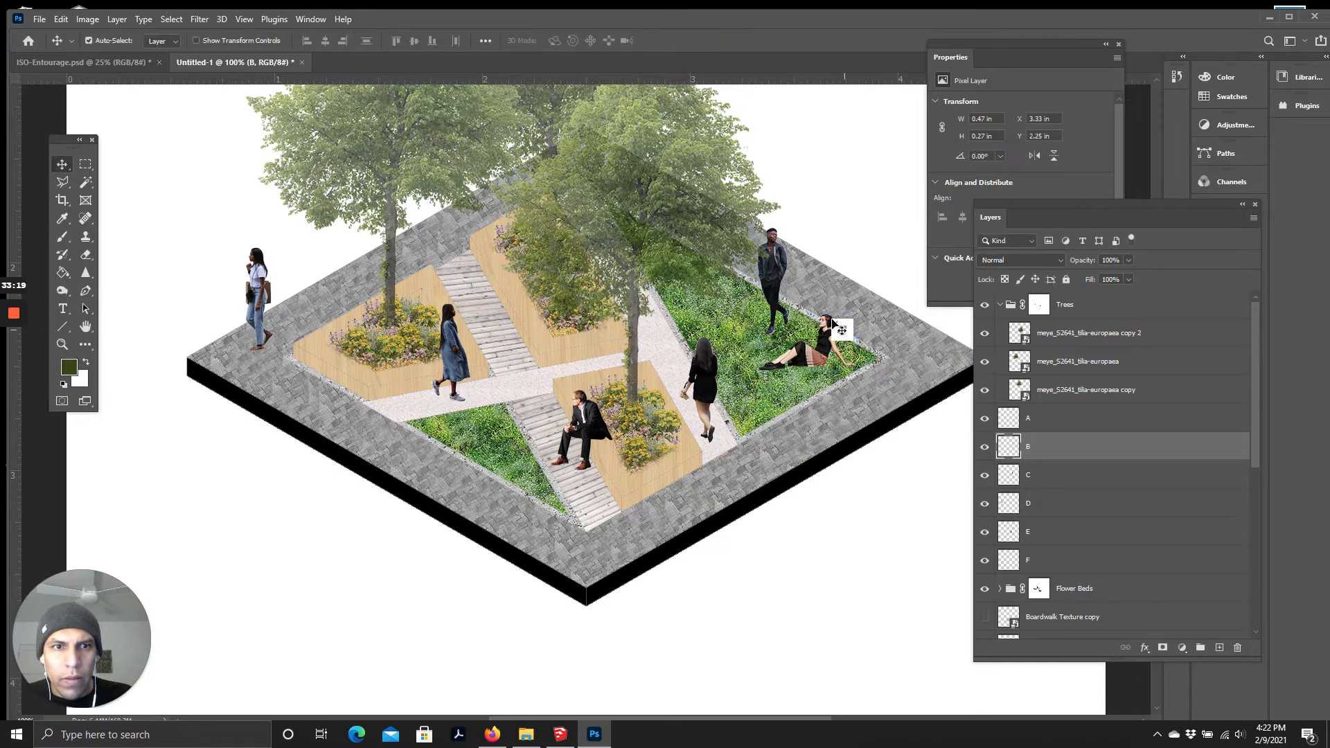
# Step: Examine the whole plaza composition with its trees and the six placed people
pyautogui.scroll(-2, 837, 380)
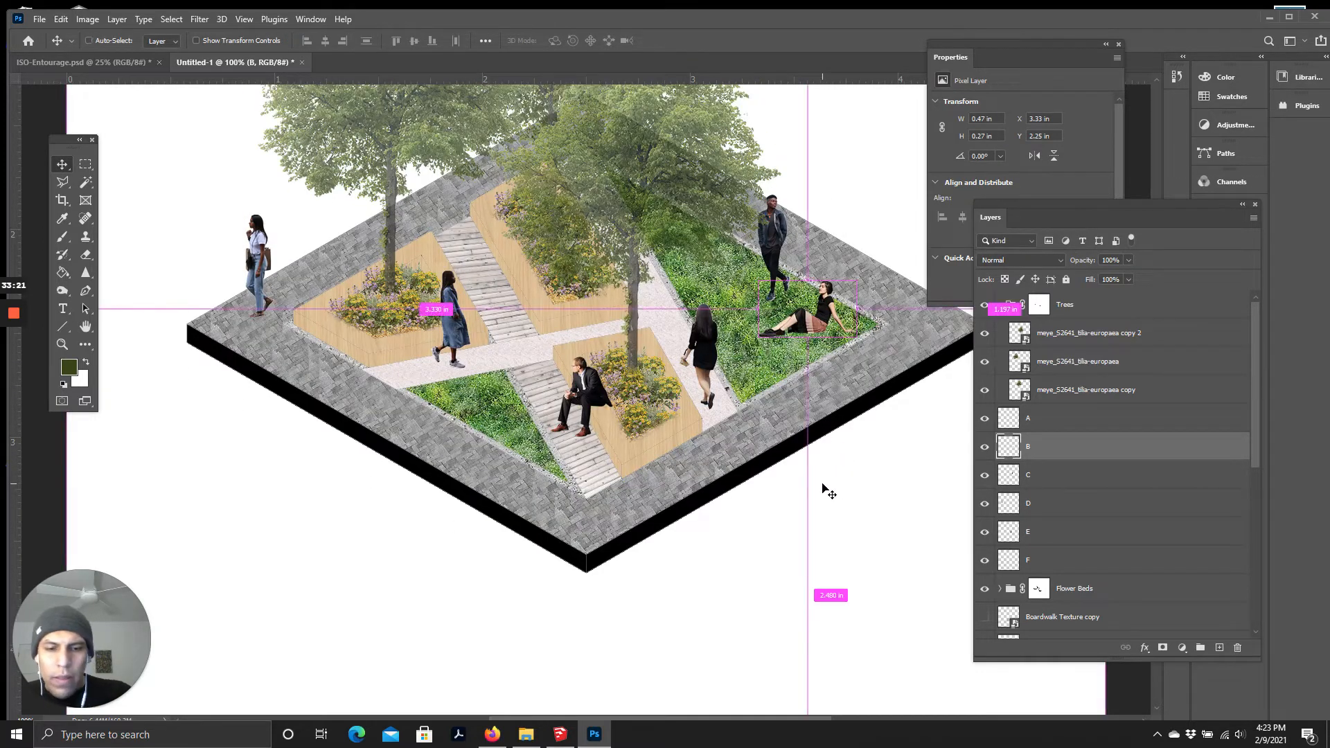
pyautogui.hotkey('ctrl', '-')
pyautogui.scroll(4, 788, 465)
pyautogui.scroll(1, 759, 452)
pyautogui.scroll(-5, 537, 341)
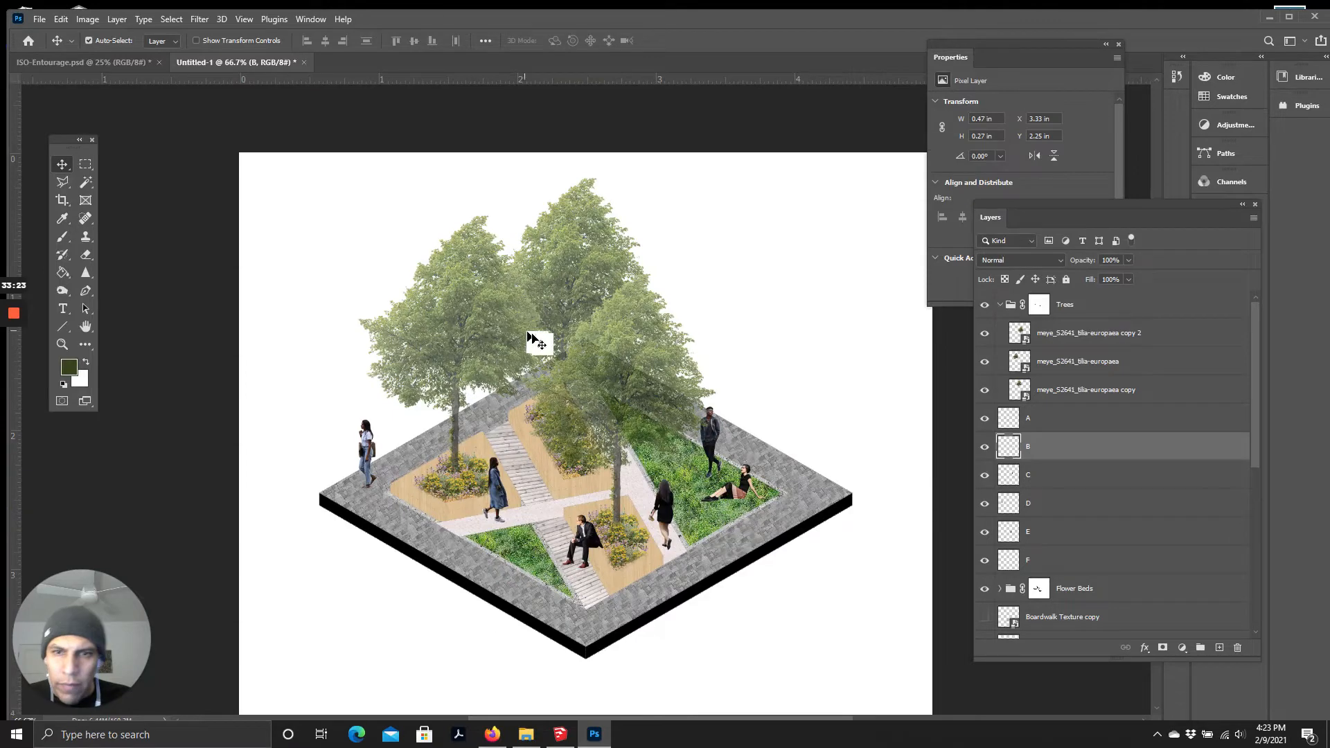
pyautogui.scroll(2, 614, 416)
pyautogui.scroll(2, 613, 416)
pyautogui.scroll(-5, 575, 477)
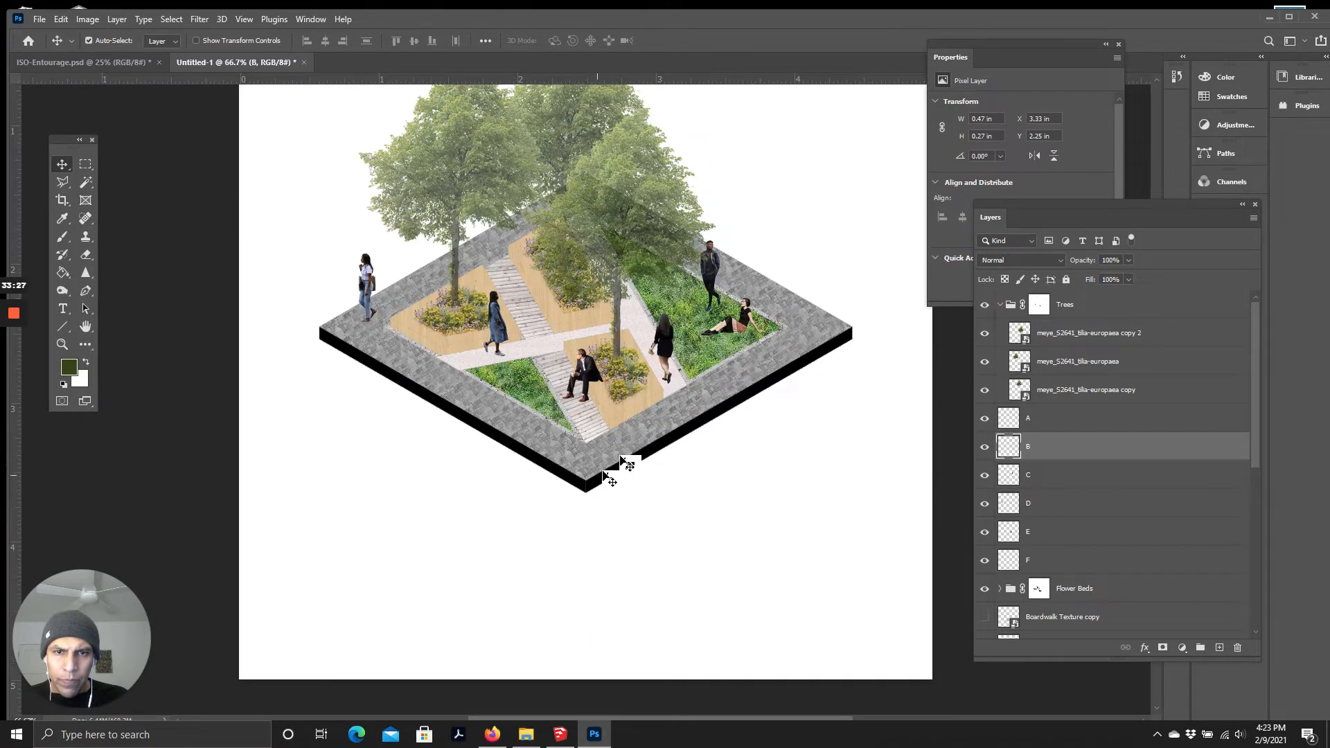
pyautogui.scroll(5, 638, 430)
pyautogui.scroll(-1, 580, 458)
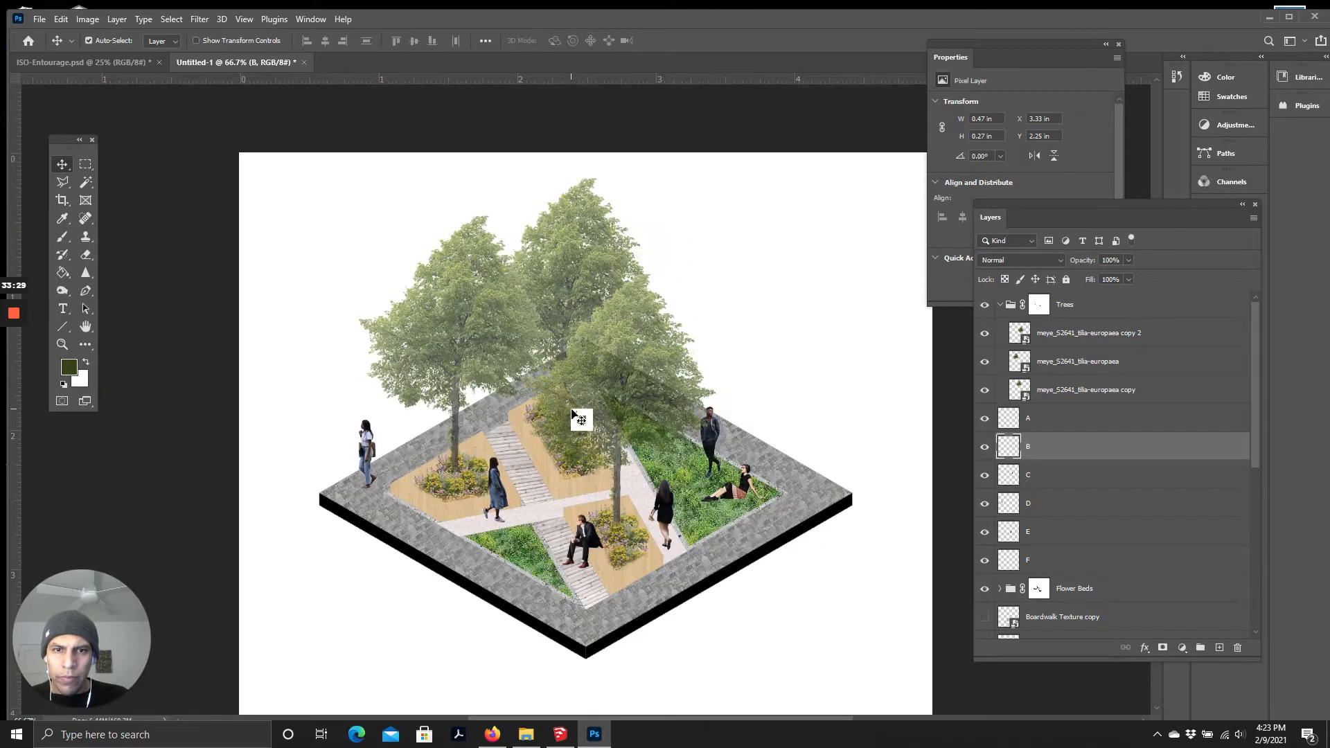
# Step: Hide the Linework layer and check the plaza without it
pyautogui.scroll(-5, 1056, 552)
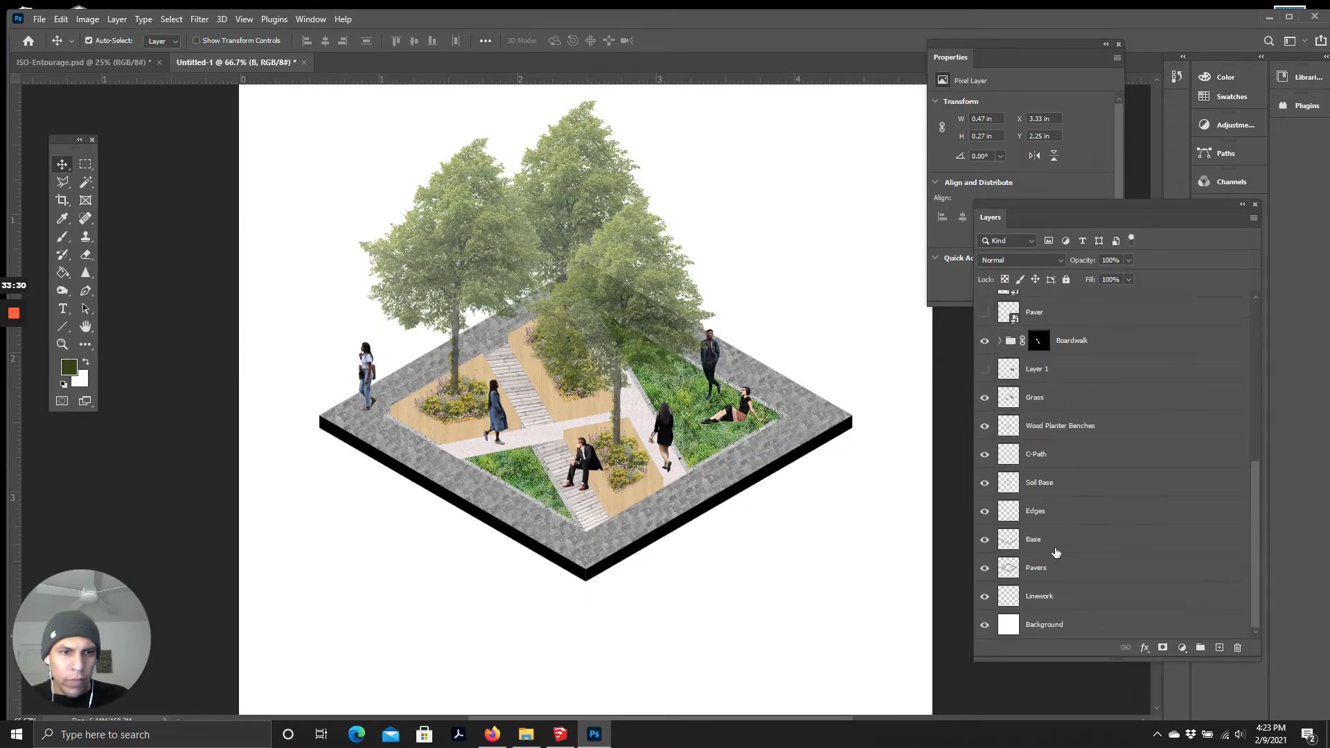
pyautogui.click(987, 599)
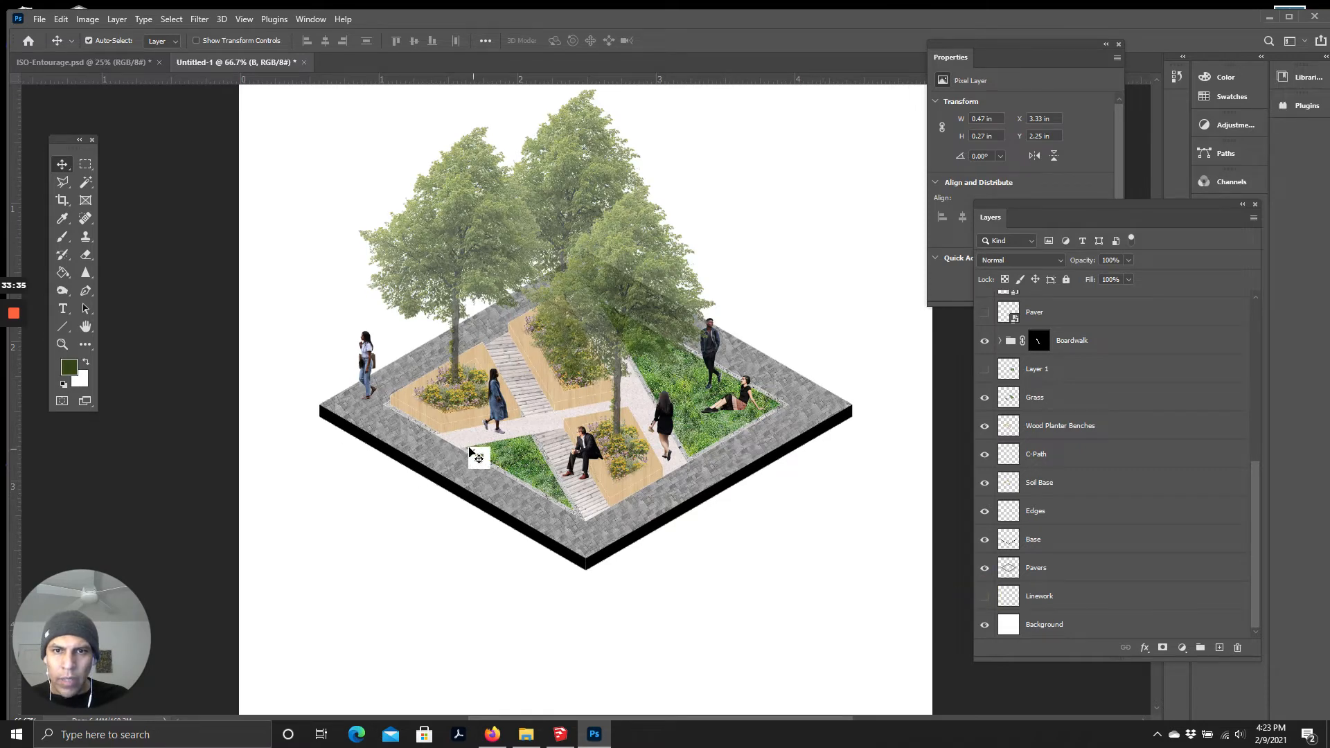
pyautogui.scroll(3, 541, 380)
pyautogui.scroll(-2, 540, 379)
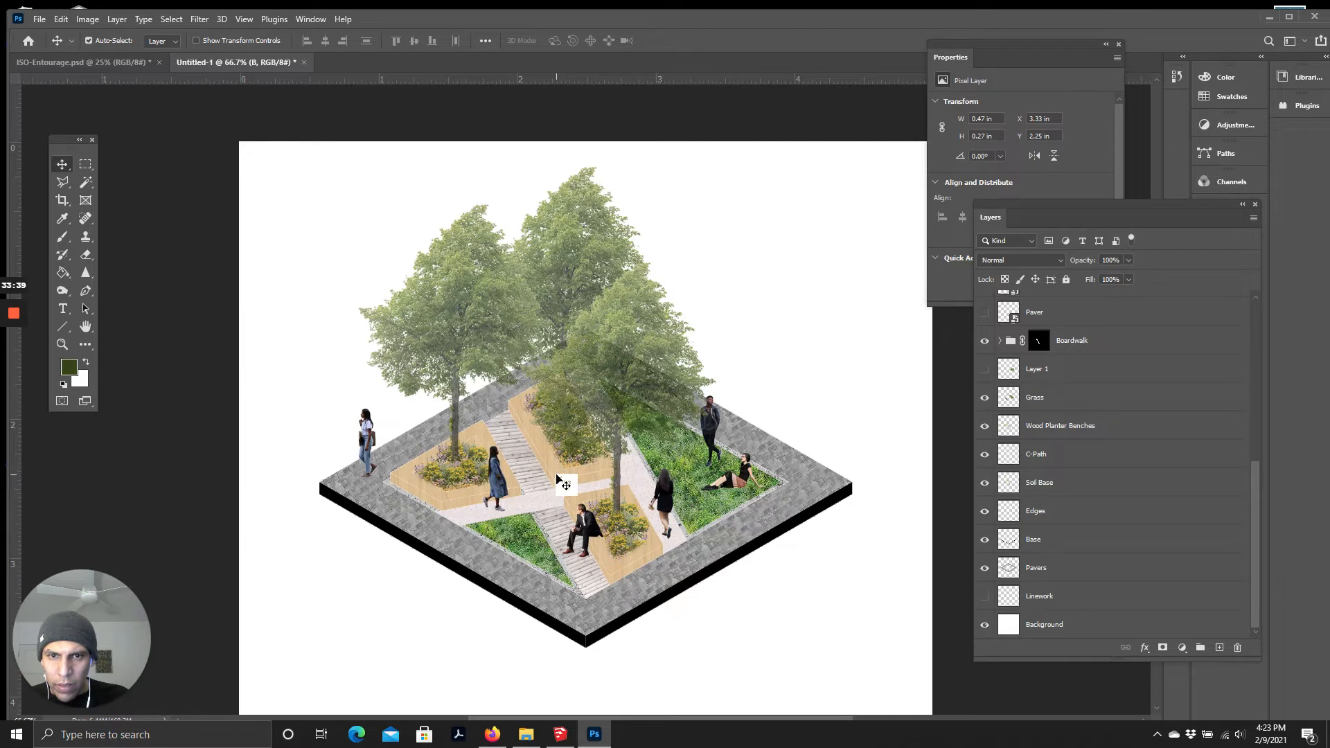
pyautogui.scroll(1, 573, 471)
# Step: Collapse the Trees group and select layer A
pyautogui.scroll(10, 1109, 451)
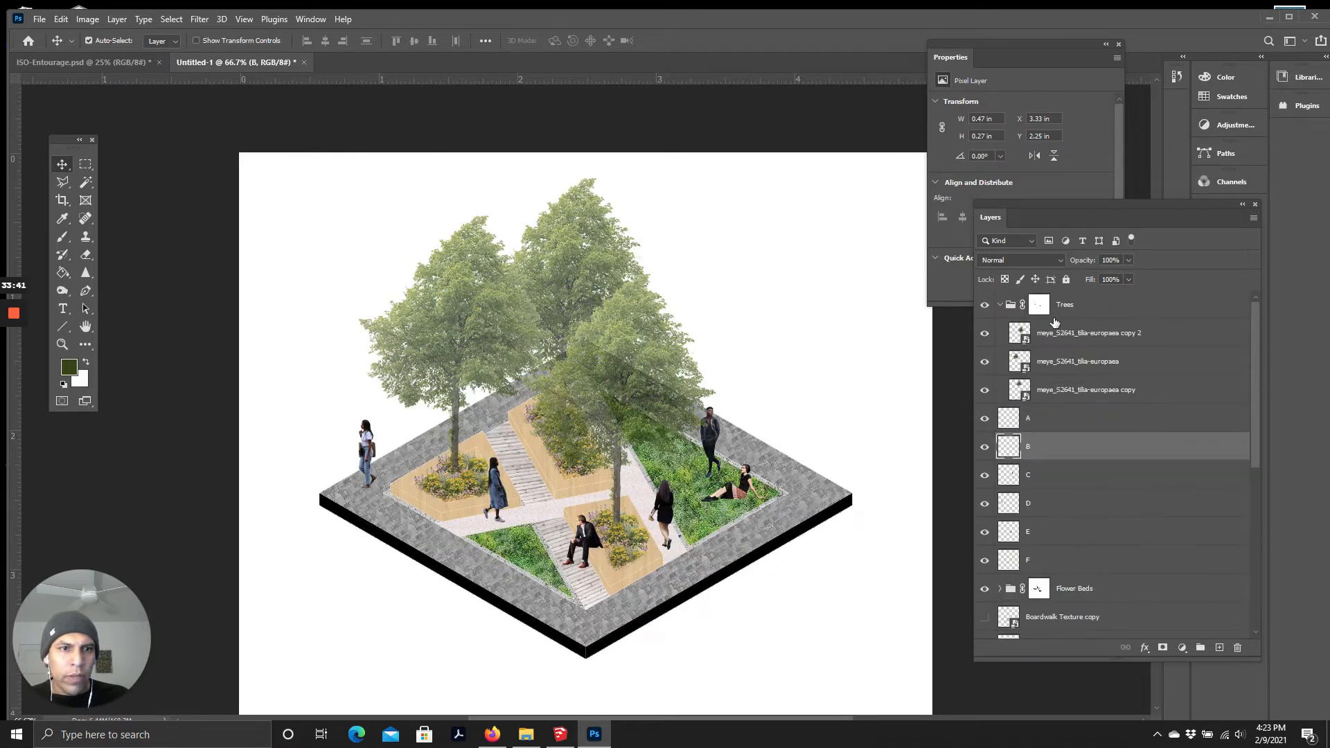
pyautogui.click(1070, 315)
pyautogui.click(999, 305)
pyautogui.scroll(-1, 589, 405)
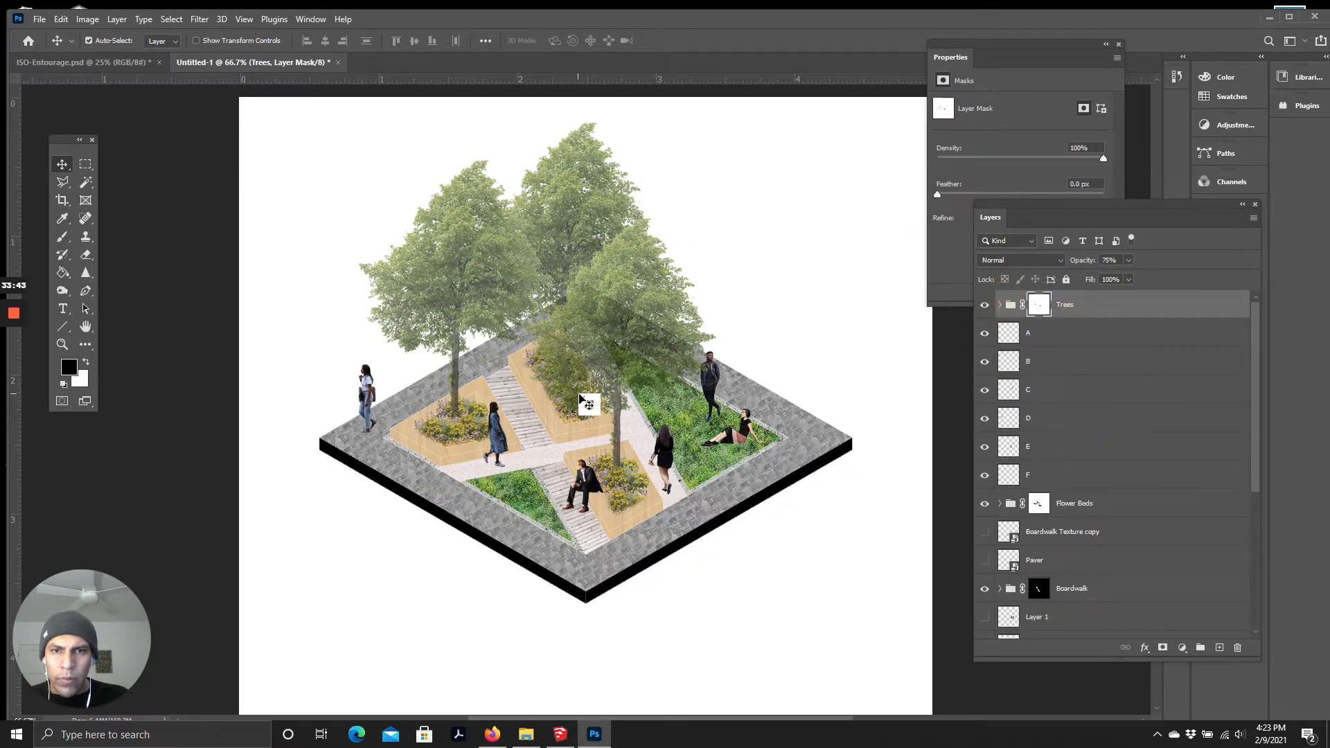
pyautogui.scroll(-1, 797, 456)
pyautogui.click(1039, 337)
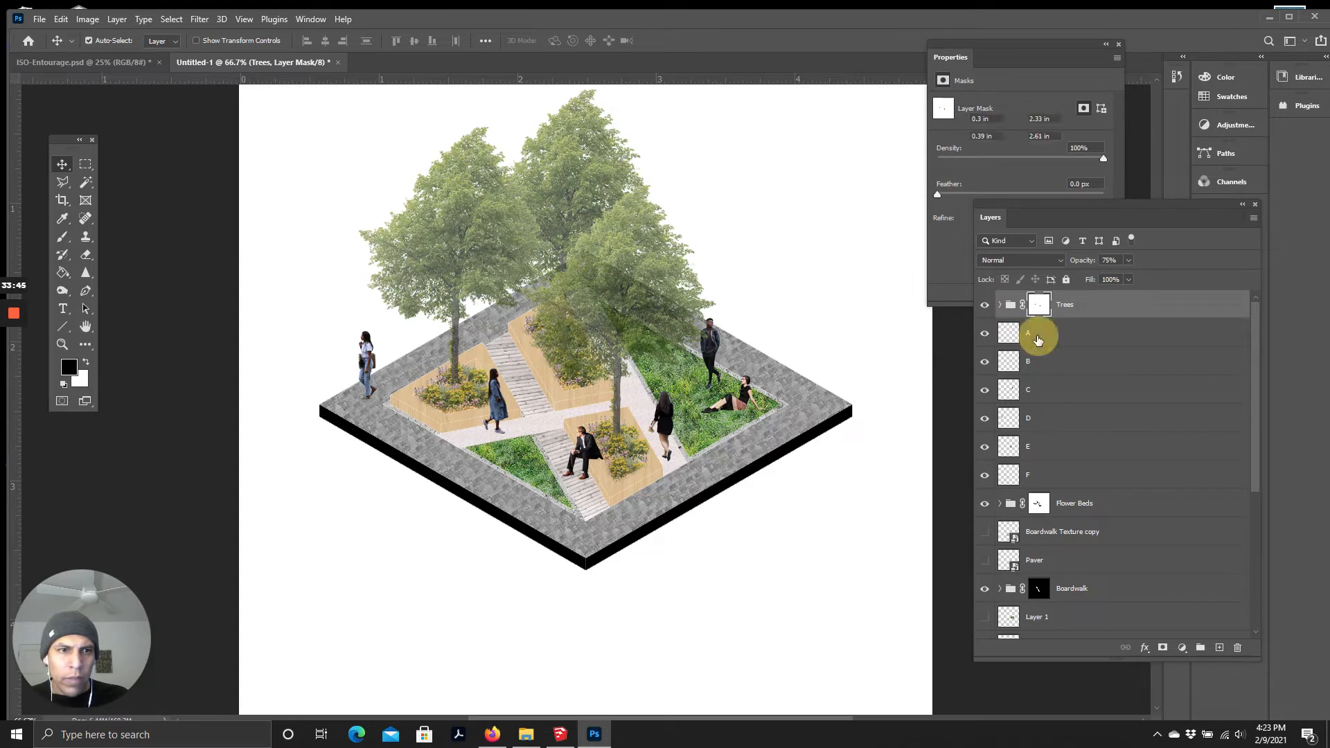
# Step: Group the people layers A through F into a new group named People
pyautogui.keyDown('shift'); pyautogui.click(1041, 478); pyautogui.keyUp('shift')
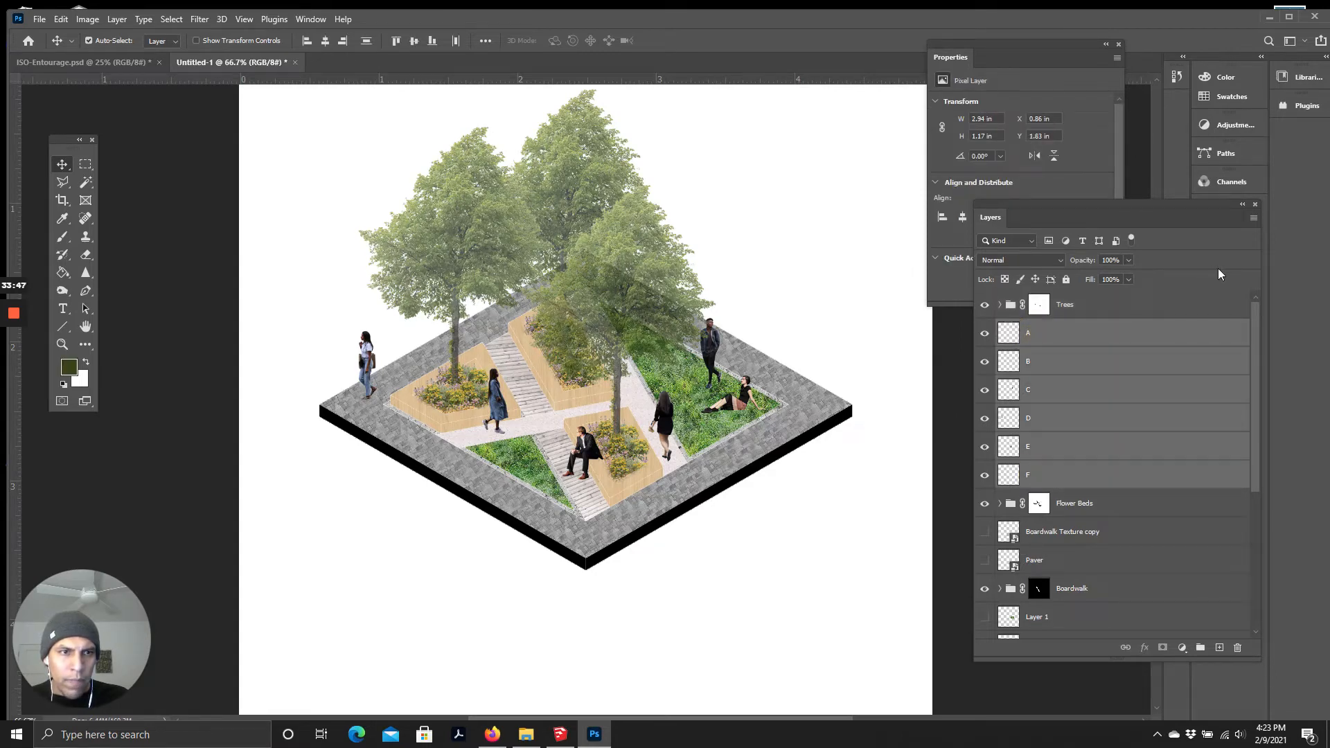
pyautogui.click(1253, 219)
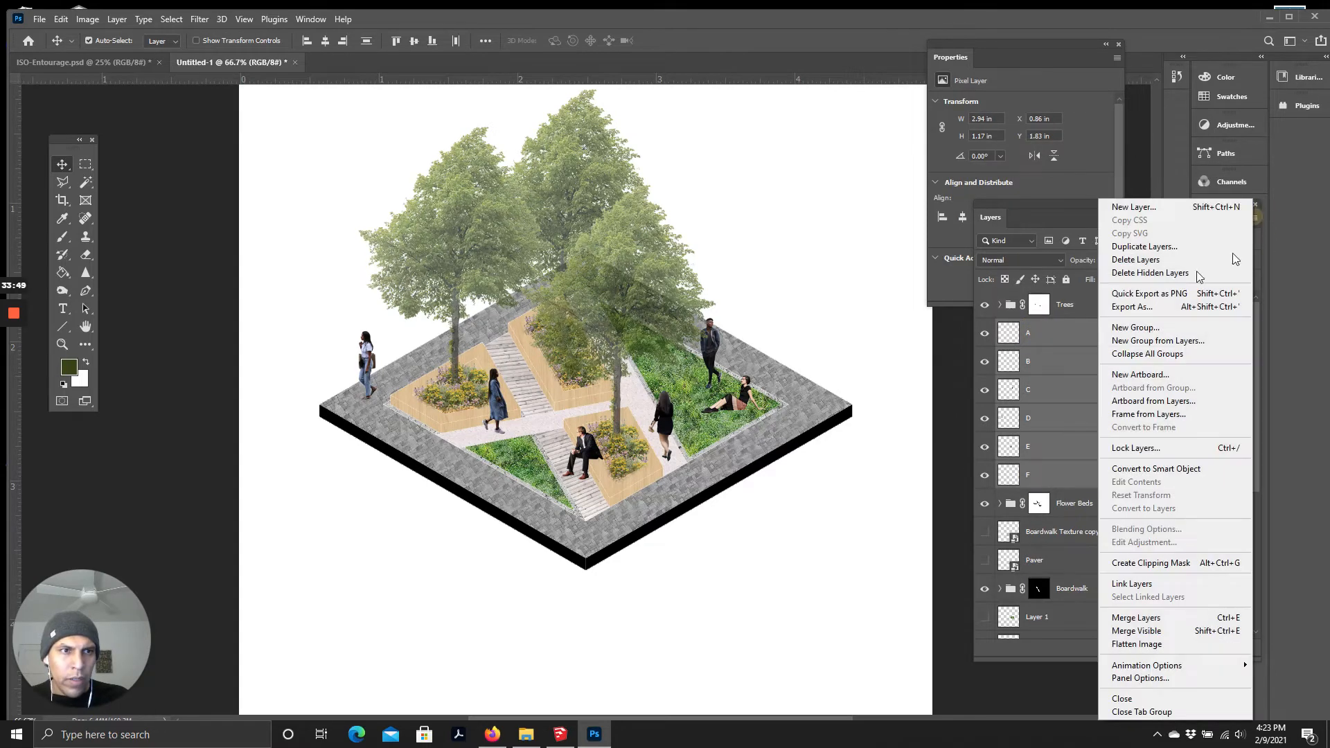
pyautogui.click(1171, 341)
pyautogui.write('People')
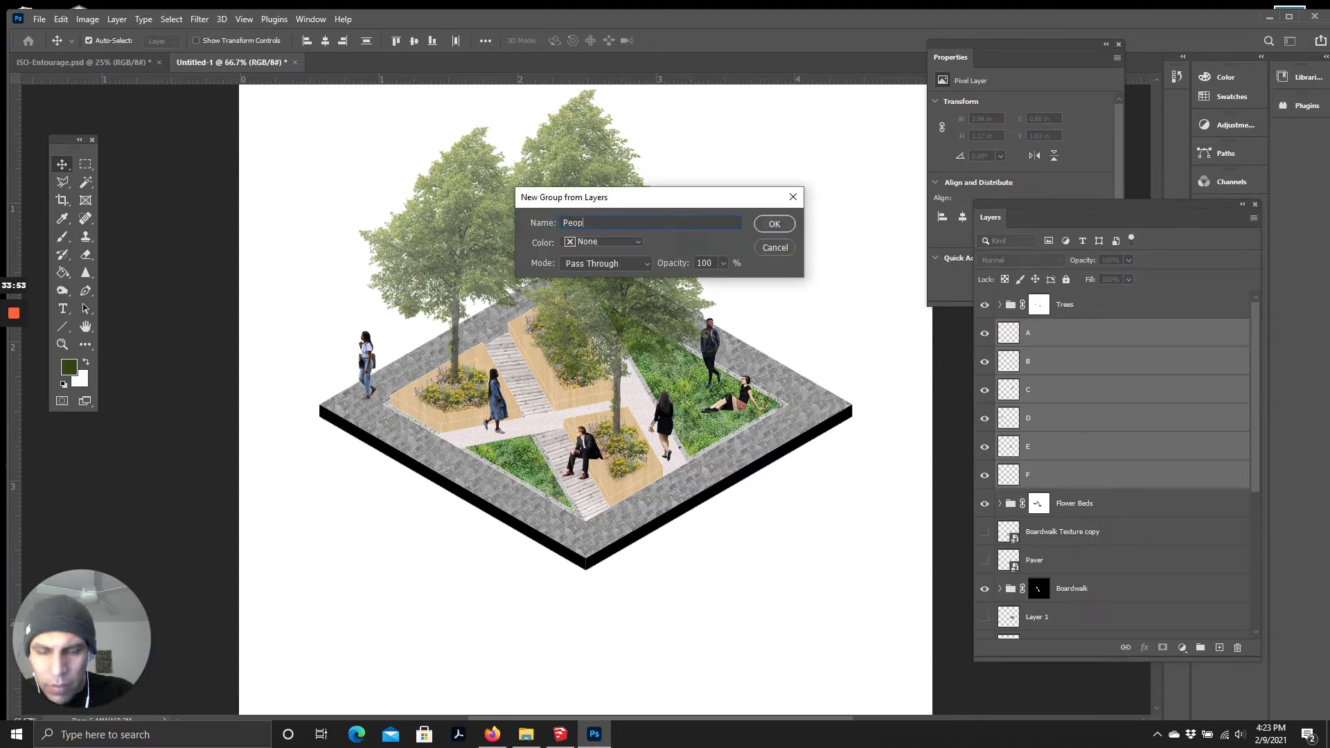
pyautogui.press('Return')
# Step: Set the People group's opacity to 75% and check the figures on the plaza
pyautogui.click(1130, 260)
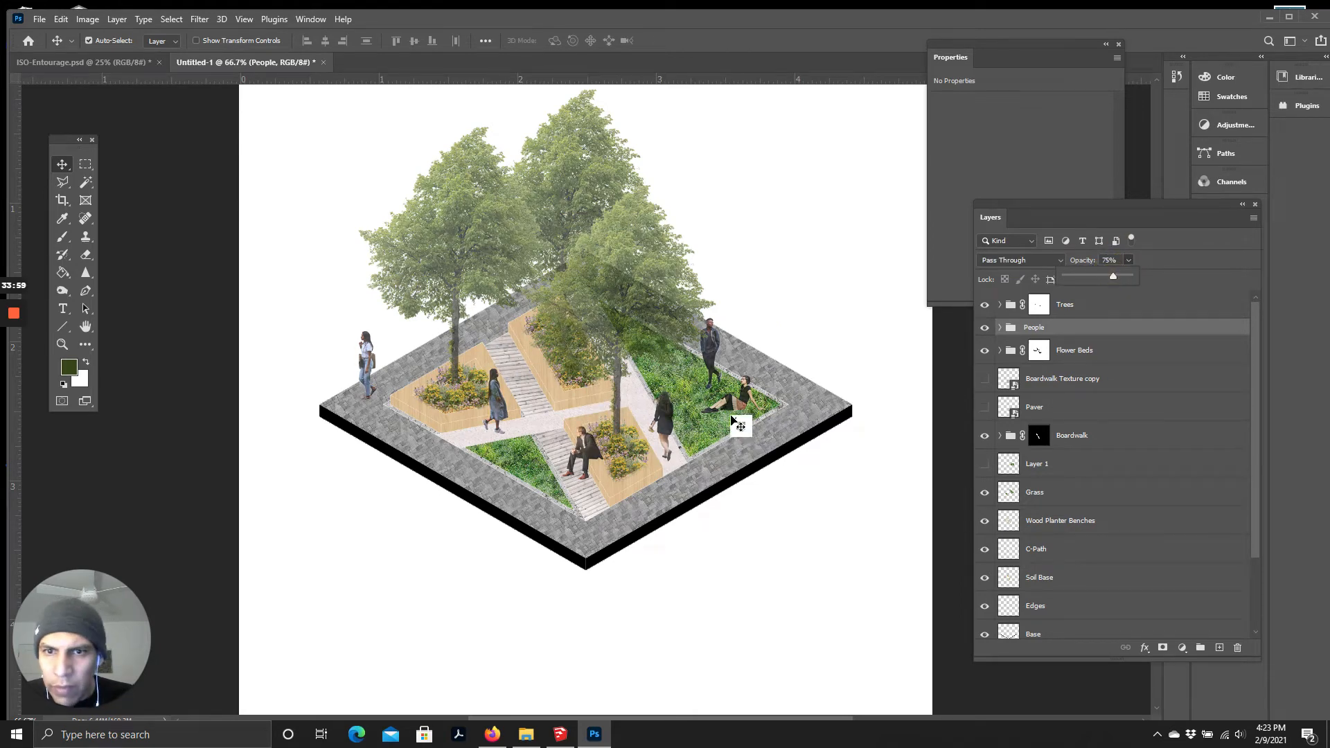
pyautogui.scroll(2, 659, 478)
pyautogui.scroll(-3, 638, 427)
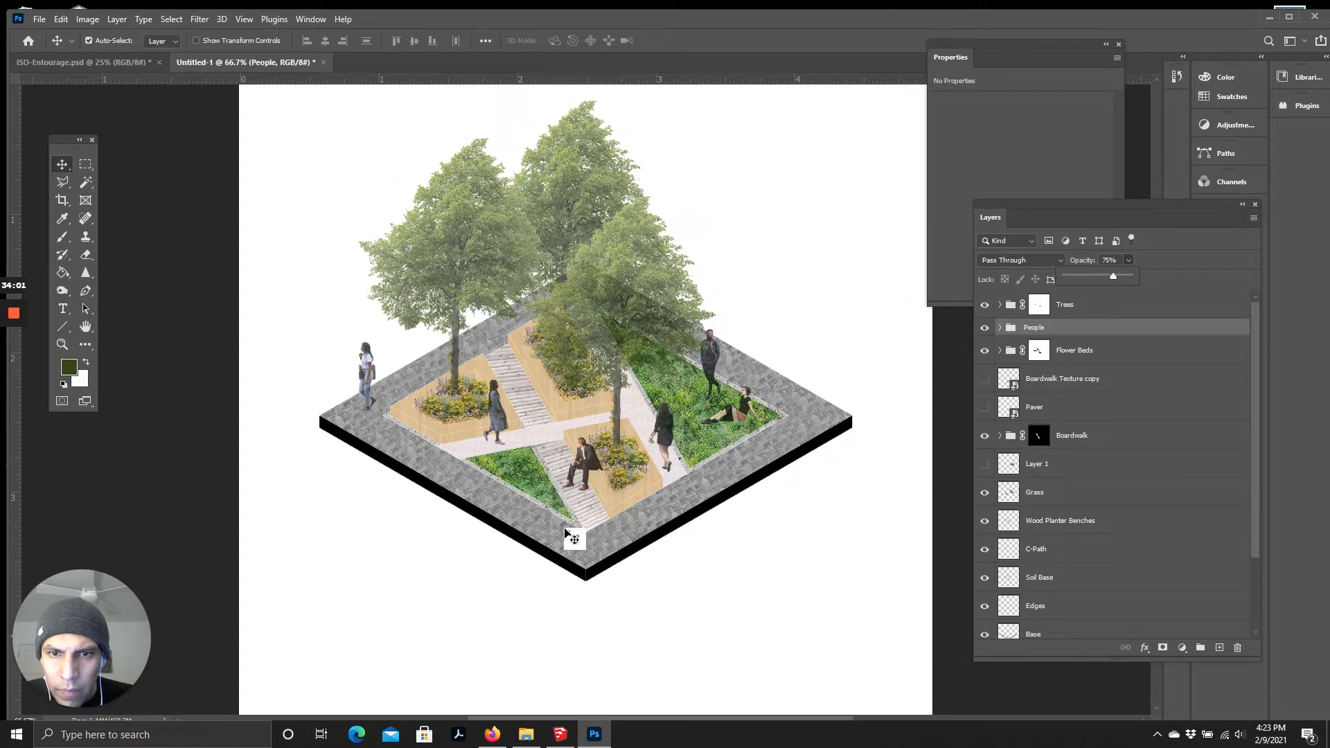
pyautogui.scroll(1, 513, 379)
pyautogui.scroll(-1, 618, 441)
# Step: Add a Hue/Saturation adjustment layer directly above the Trees group
pyautogui.click(1071, 304)
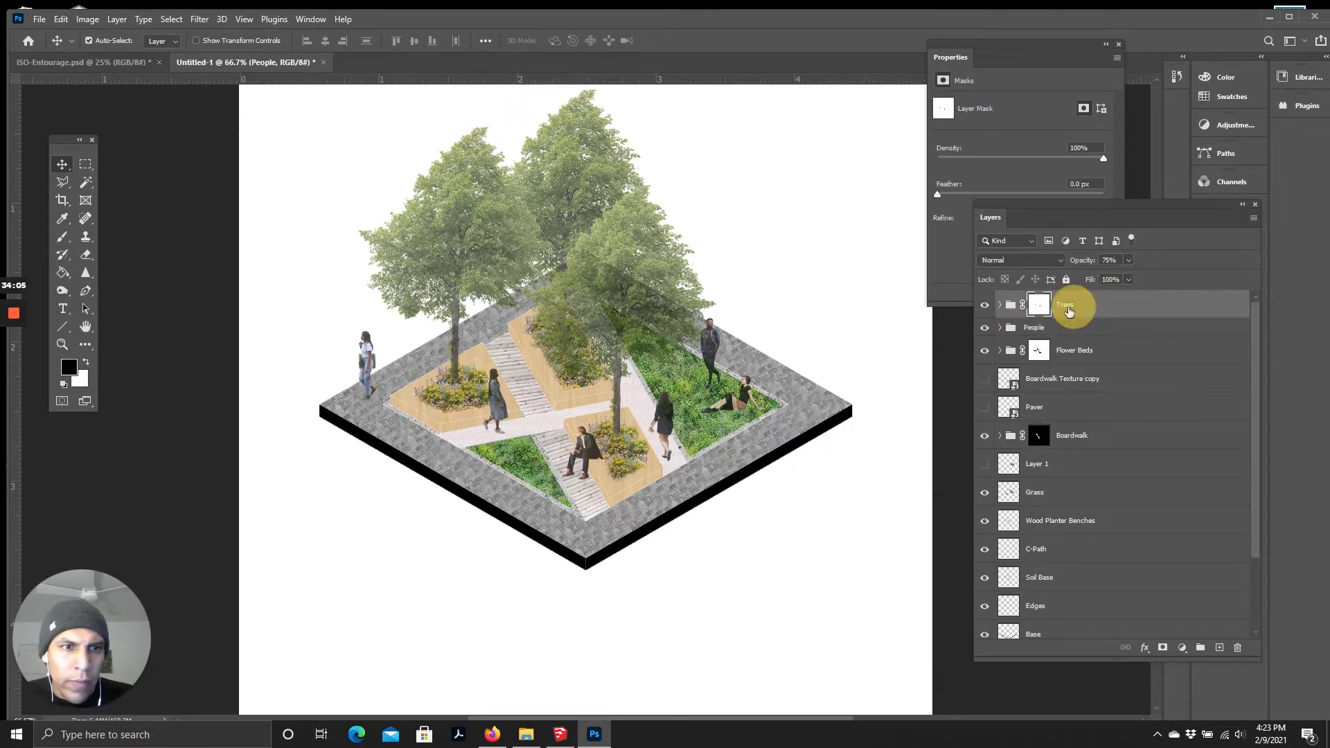
pyautogui.scroll(2, 749, 381)
pyautogui.scroll(-5, 582, 324)
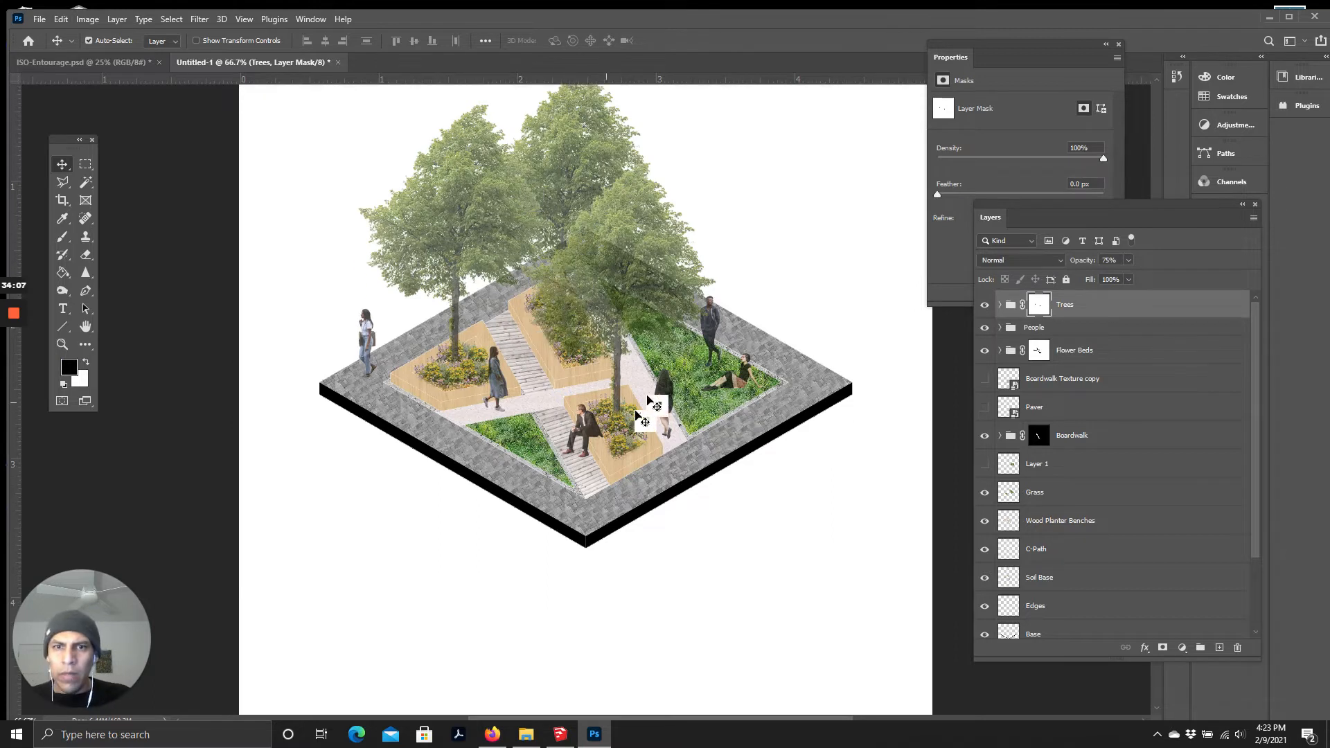
pyautogui.scroll(2, 558, 447)
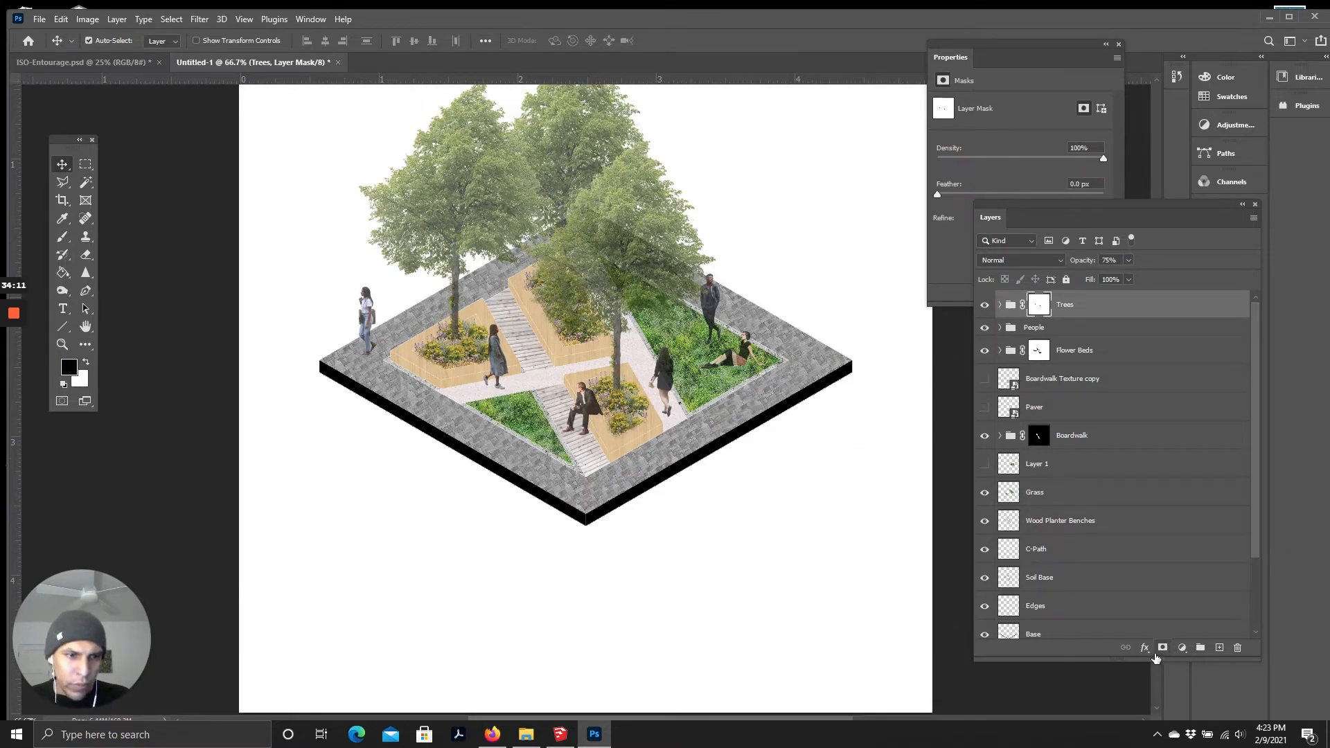
pyautogui.click(1183, 648)
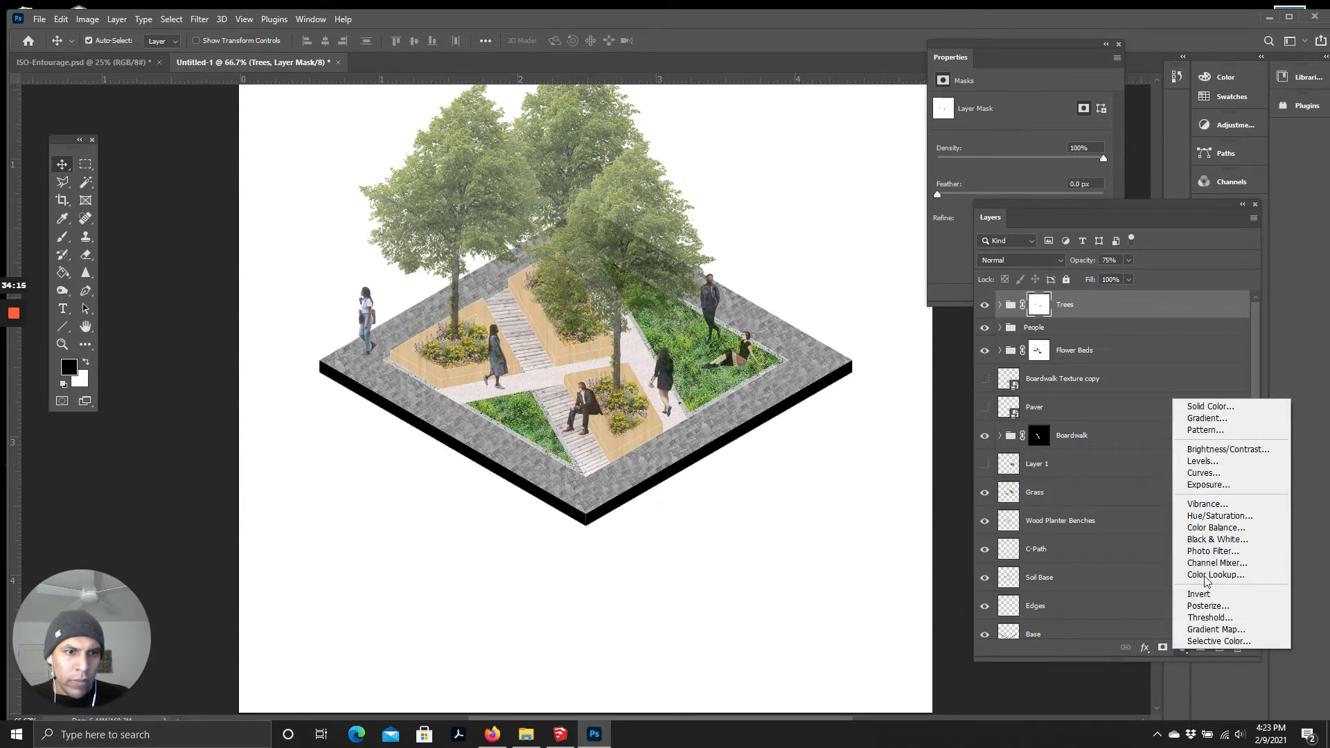
pyautogui.click(1224, 517)
# Step: Set the Hue/Saturation adjustment's saturation to -30 and its lightness to +20
pyautogui.click(1033, 48)
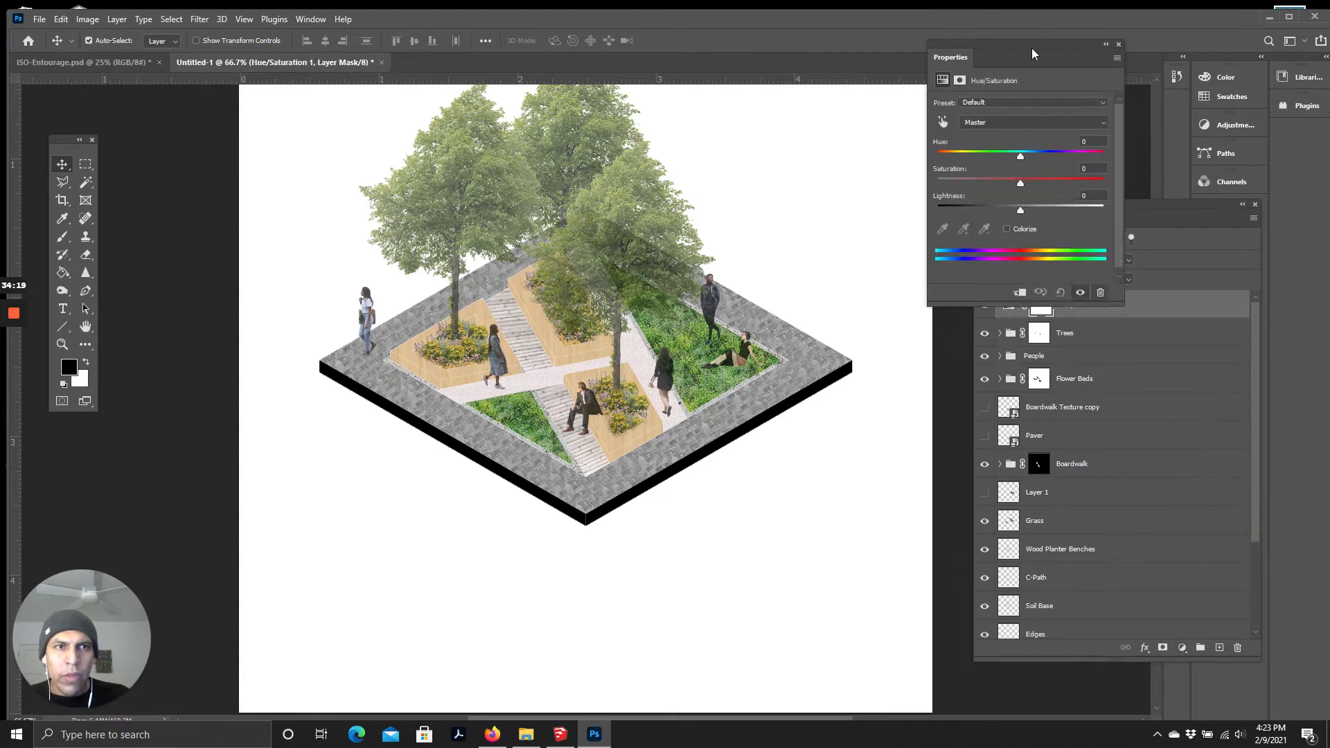
pyautogui.scroll(2, 703, 300)
pyautogui.moveTo(1020, 209)
pyautogui.mouseDown()
pyautogui.moveTo(1042, 210)
pyautogui.moveTo(1043, 185)
pyautogui.moveTo(1008, 190)
pyautogui.mouseUp()
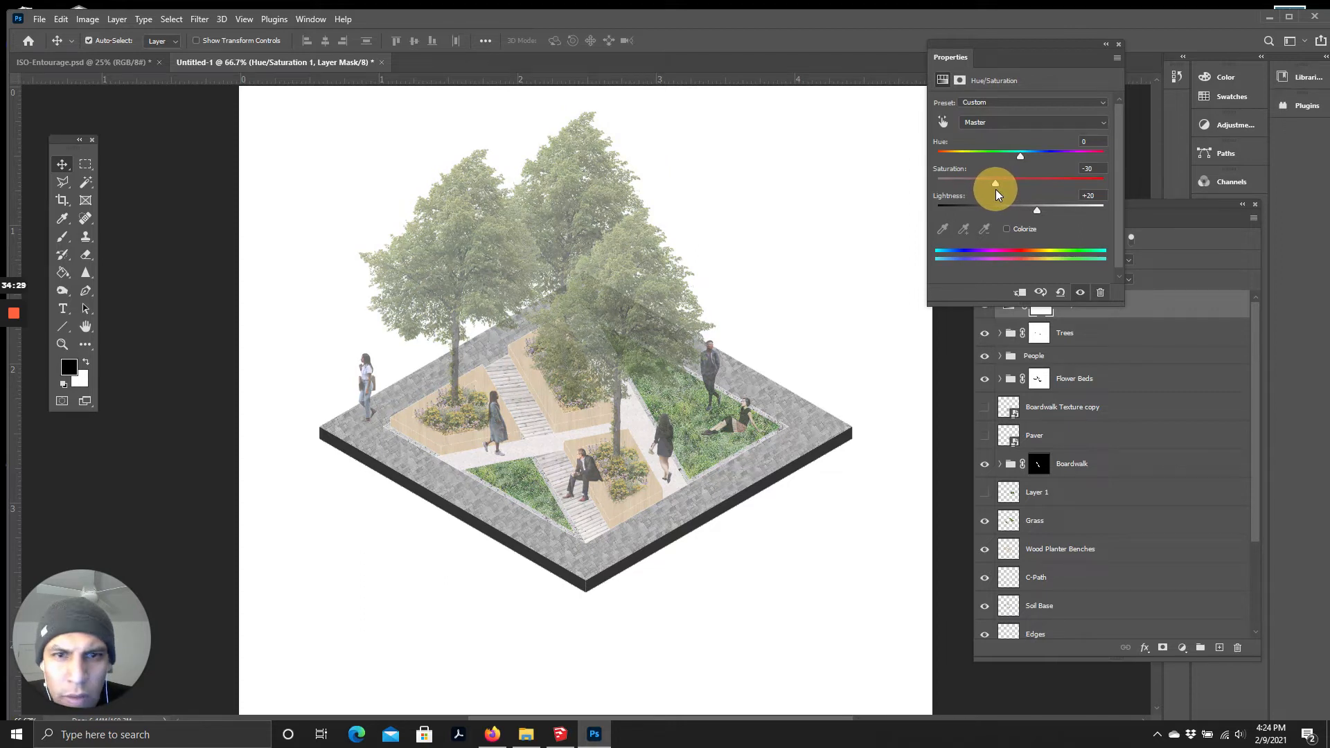
pyautogui.scroll(5, 597, 378)
pyautogui.scroll(-6, 597, 378)
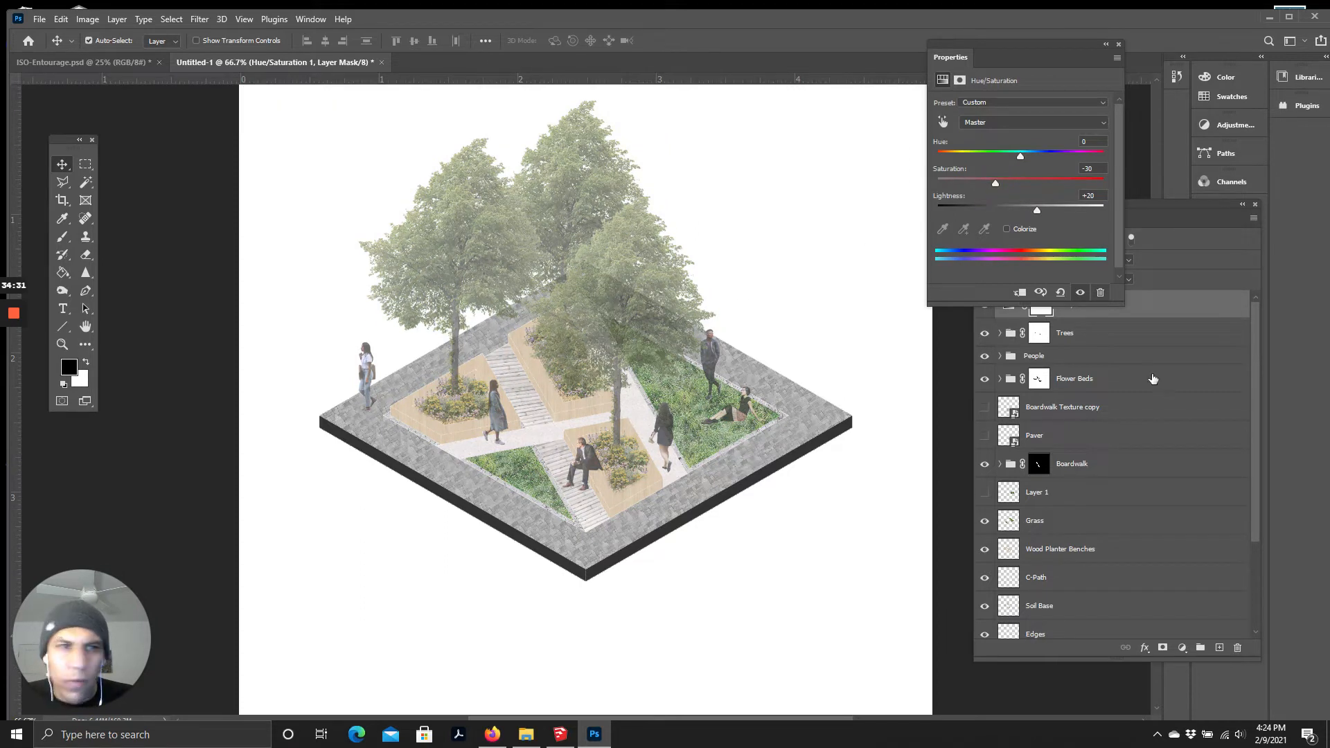
# Step: Change the Hue/Saturation adjustment layer's blend mode to Overlay
pyautogui.click(1161, 303)
pyautogui.click(1011, 260)
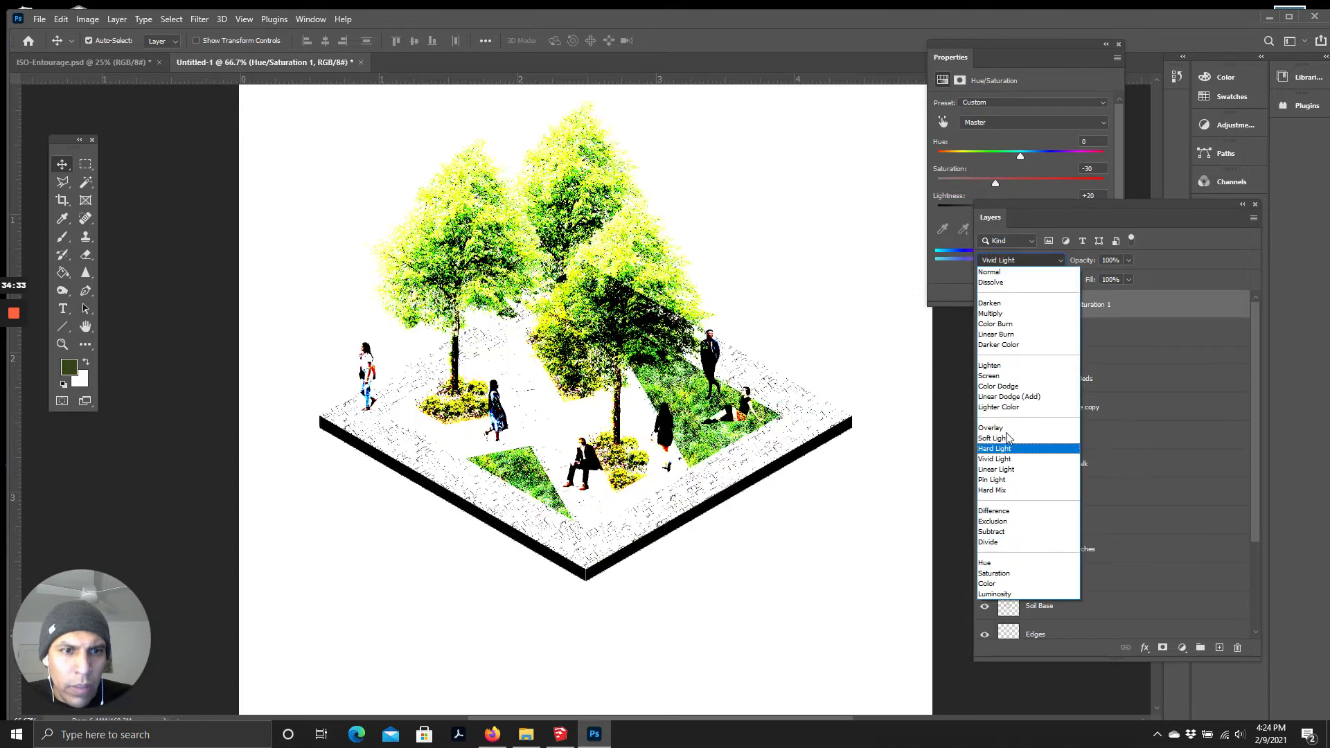
pyautogui.click(1005, 429)
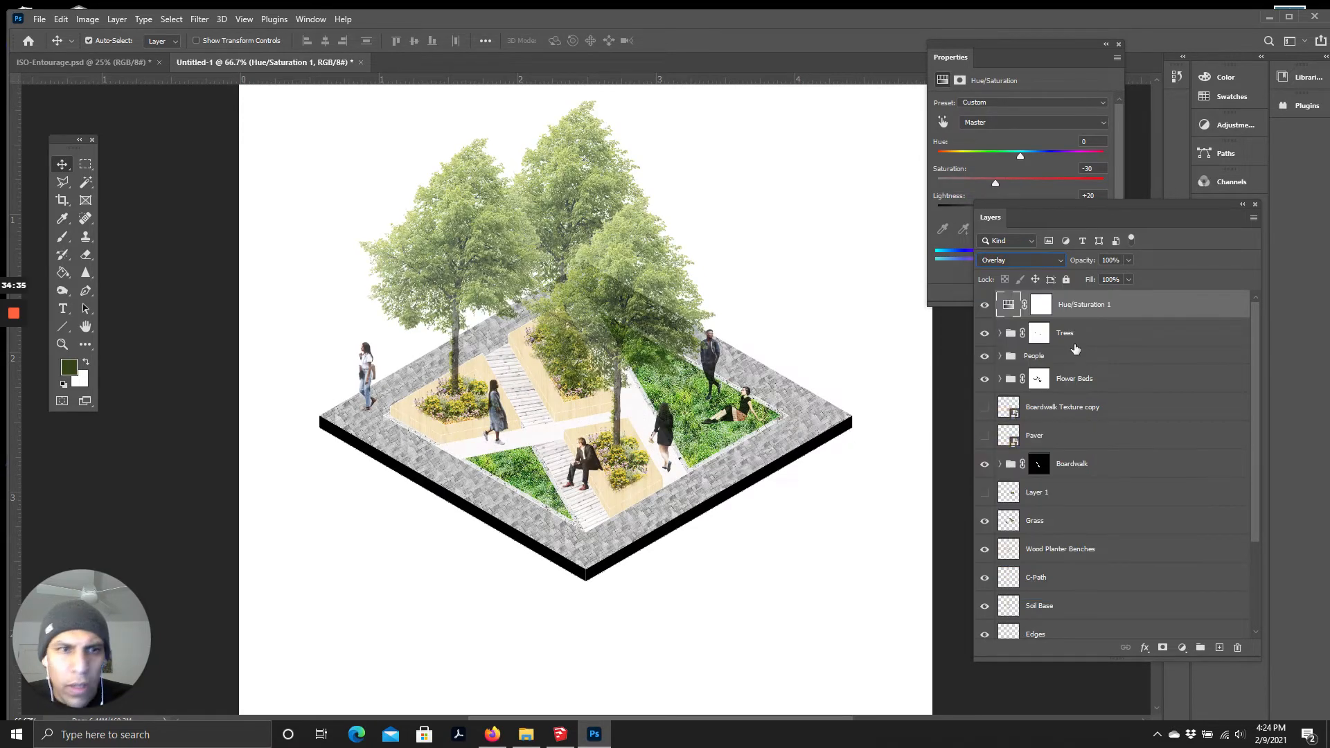
# Step: Set the Hue/Saturation adjustment's lightness to +25 and its saturation to -100
pyautogui.click(1039, 60)
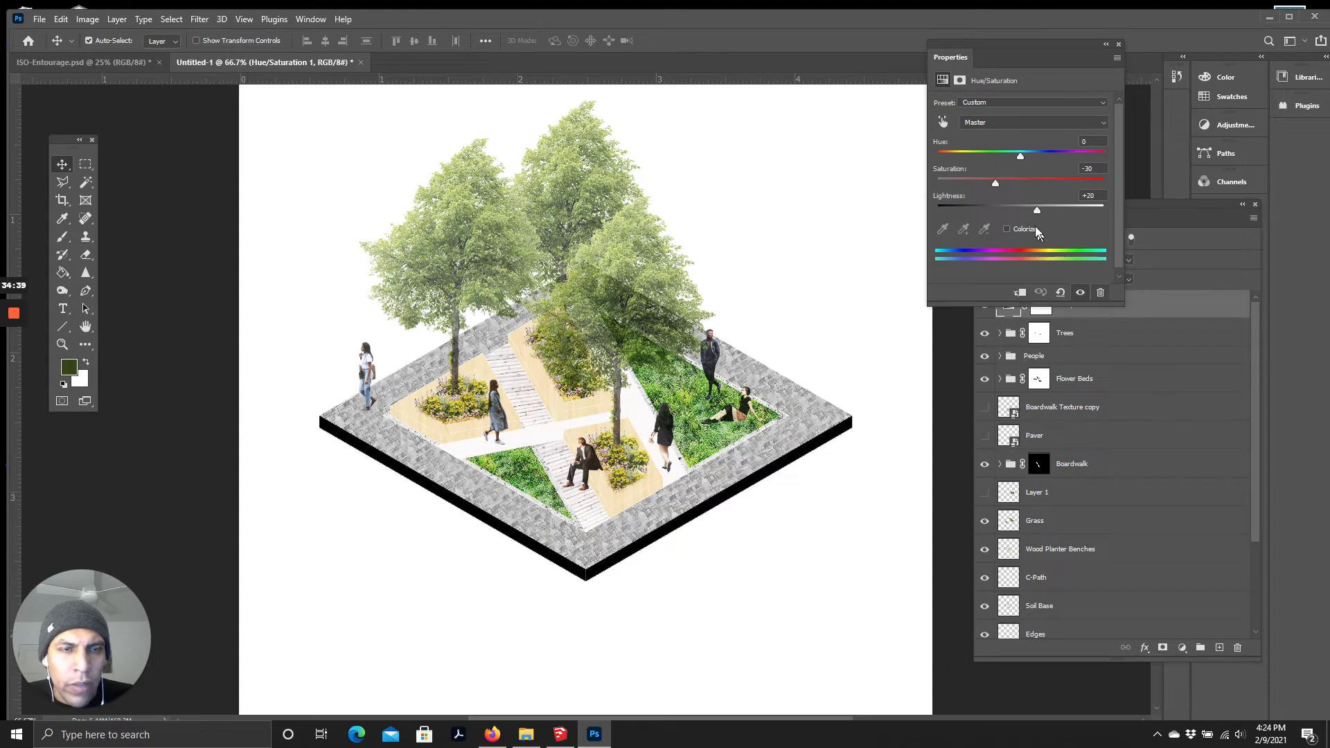
pyautogui.moveTo(1034, 214)
pyautogui.mouseDown()
pyautogui.moveTo(1054, 215)
pyautogui.moveTo(1042, 215)
pyautogui.mouseUp()
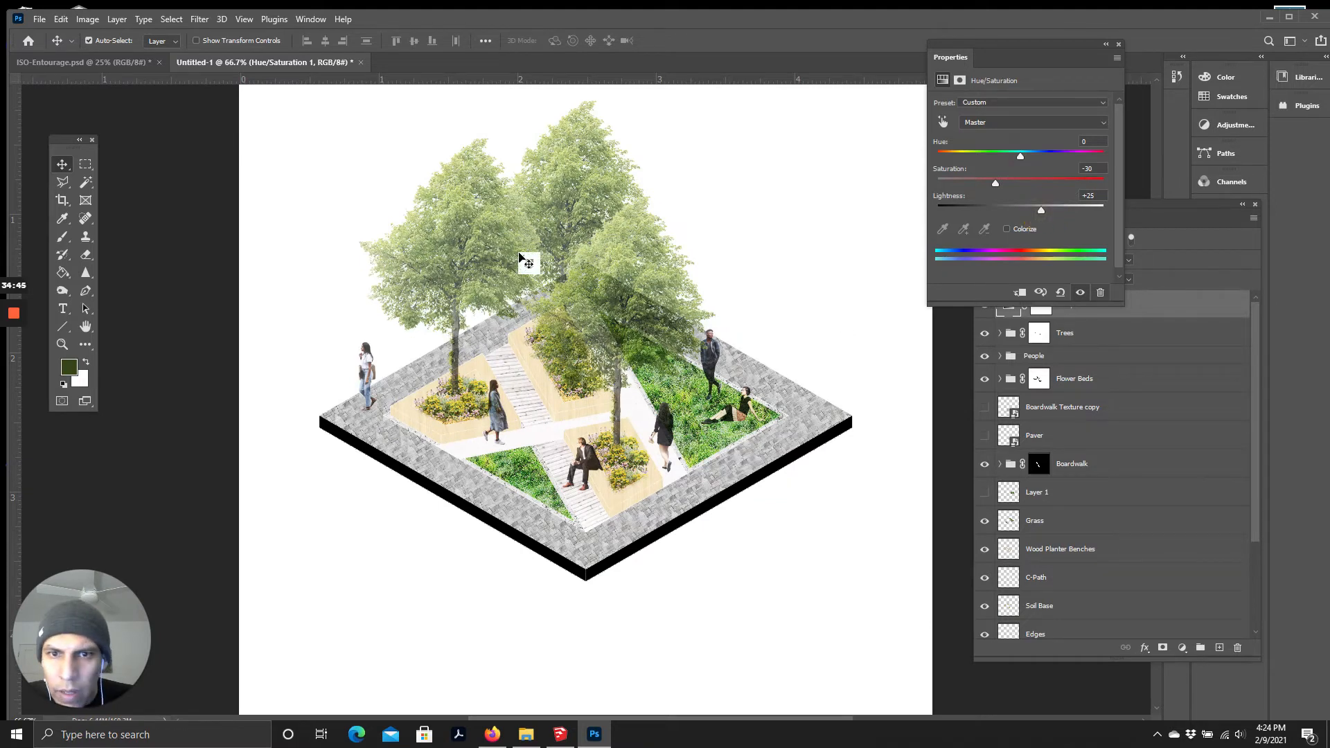
pyautogui.moveTo(1000, 183); pyautogui.dragTo(891, 193)
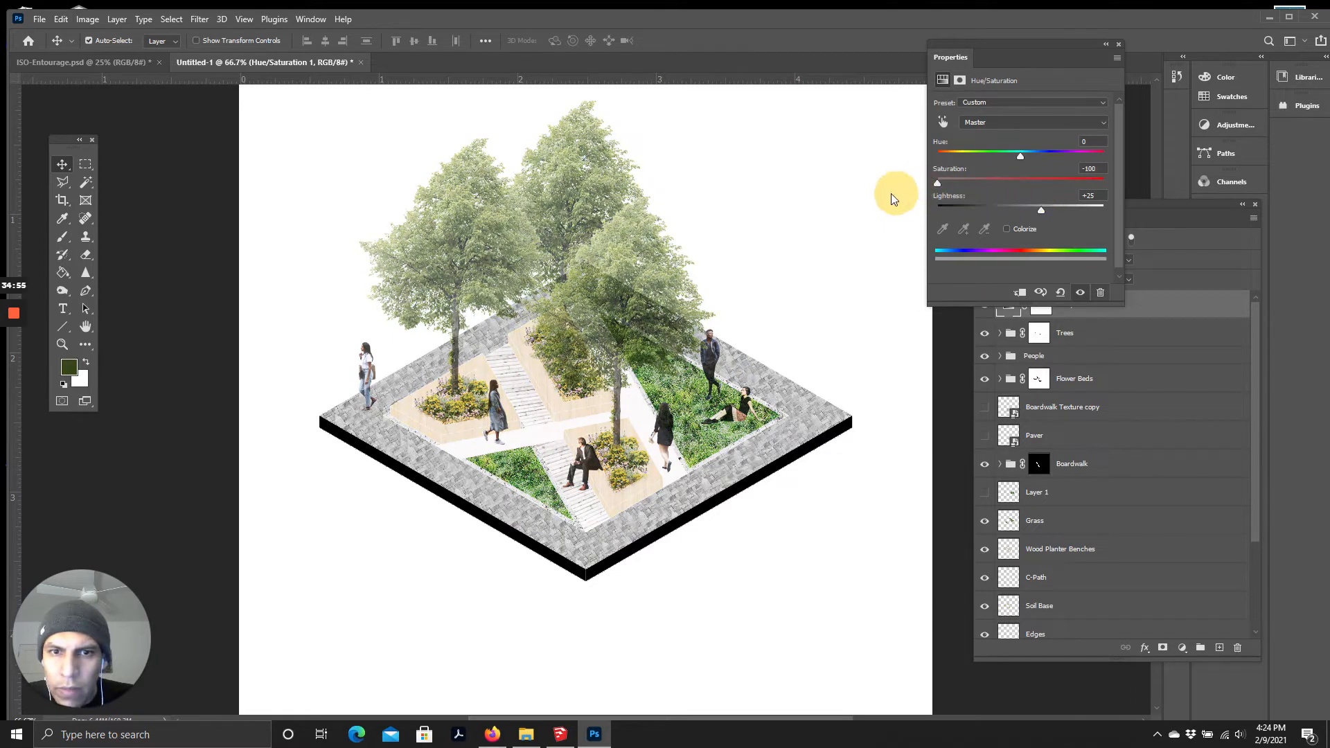
pyautogui.moveTo(1041, 210)
pyautogui.mouseDown()
pyautogui.moveTo(1062, 212)
pyautogui.moveTo(1046, 213)
pyautogui.mouseUp()
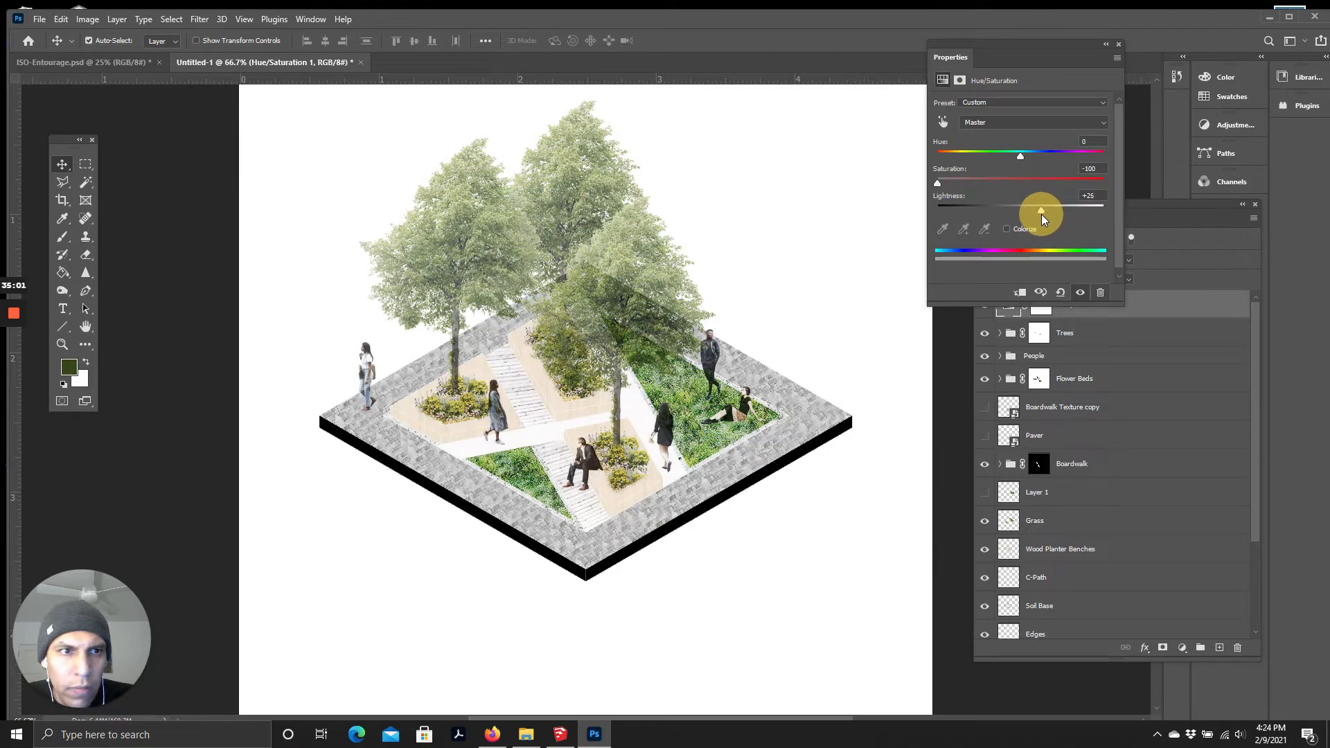
pyautogui.click(1147, 409)
pyautogui.scroll(3, 624, 444)
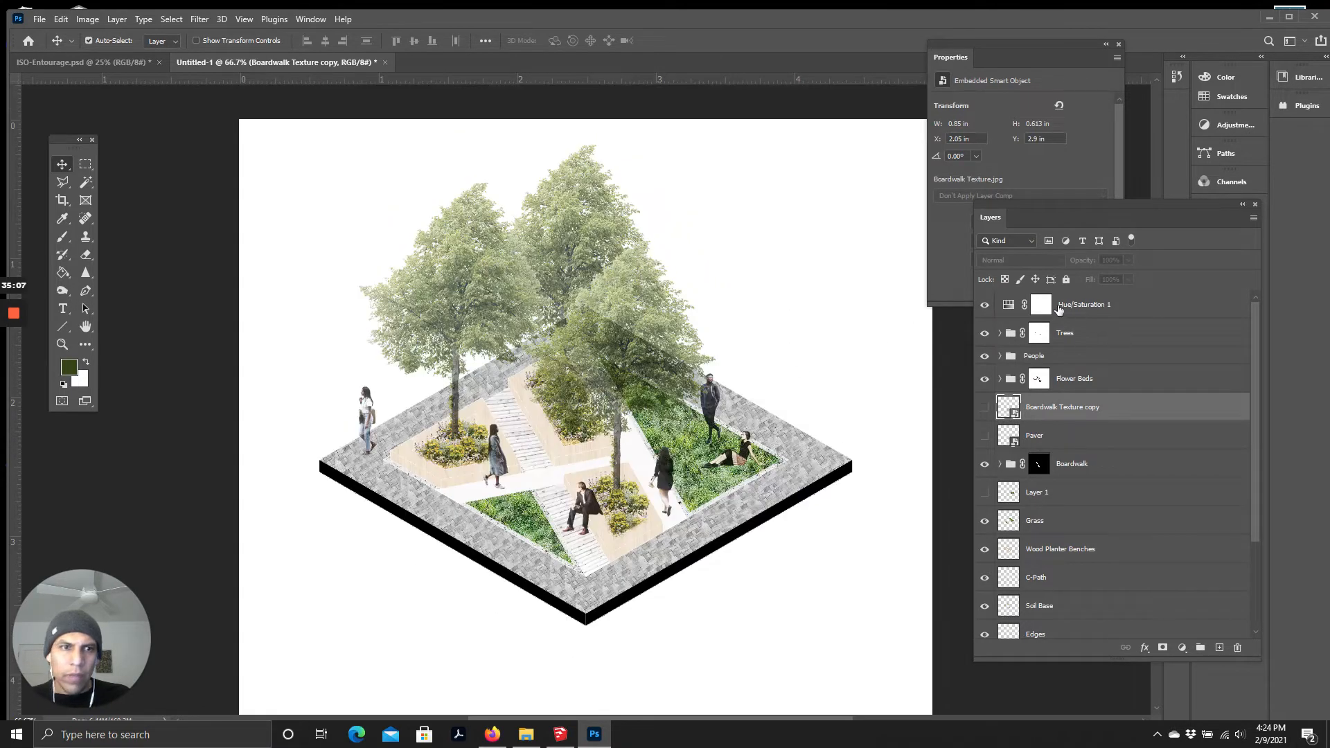
# Step: Add a Photo Filter adjustment layer above the Hue/Saturation layer and set its filter to Yellow
pyautogui.click(1058, 308)
pyautogui.click(1182, 648)
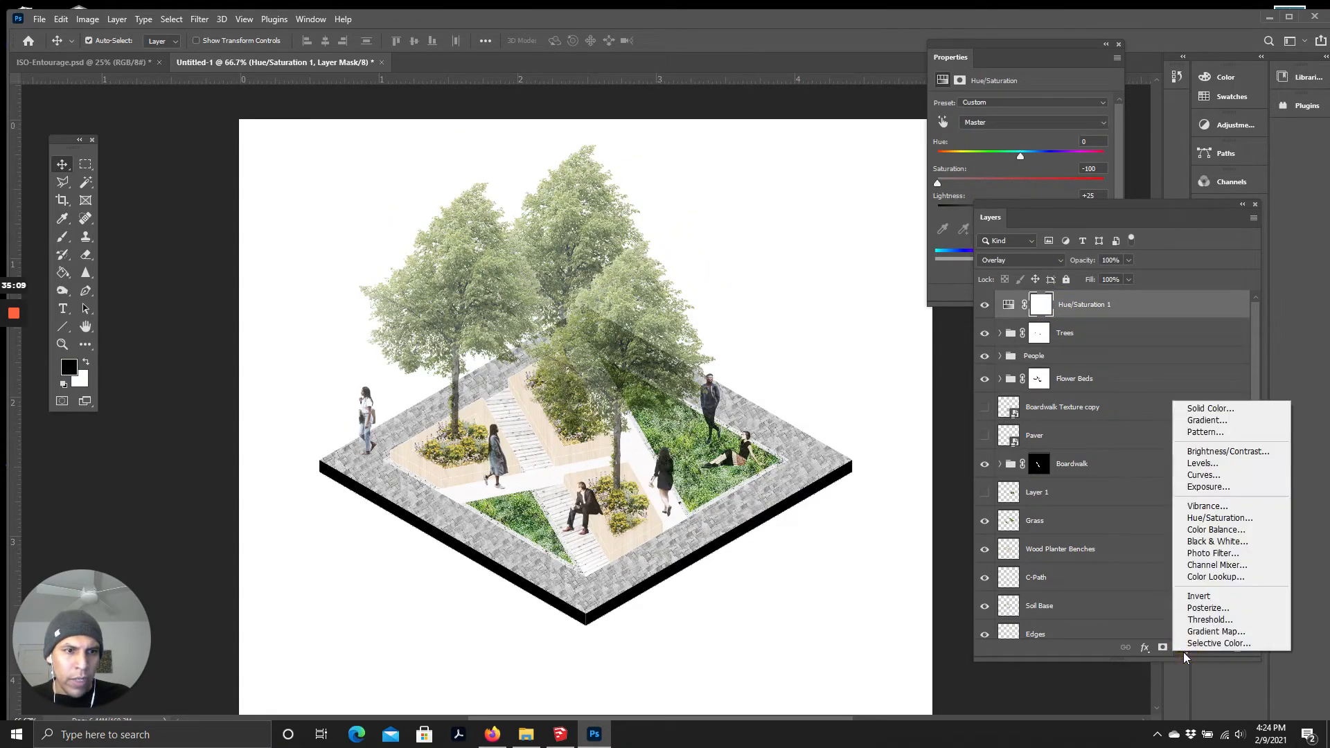
pyautogui.click(1233, 555)
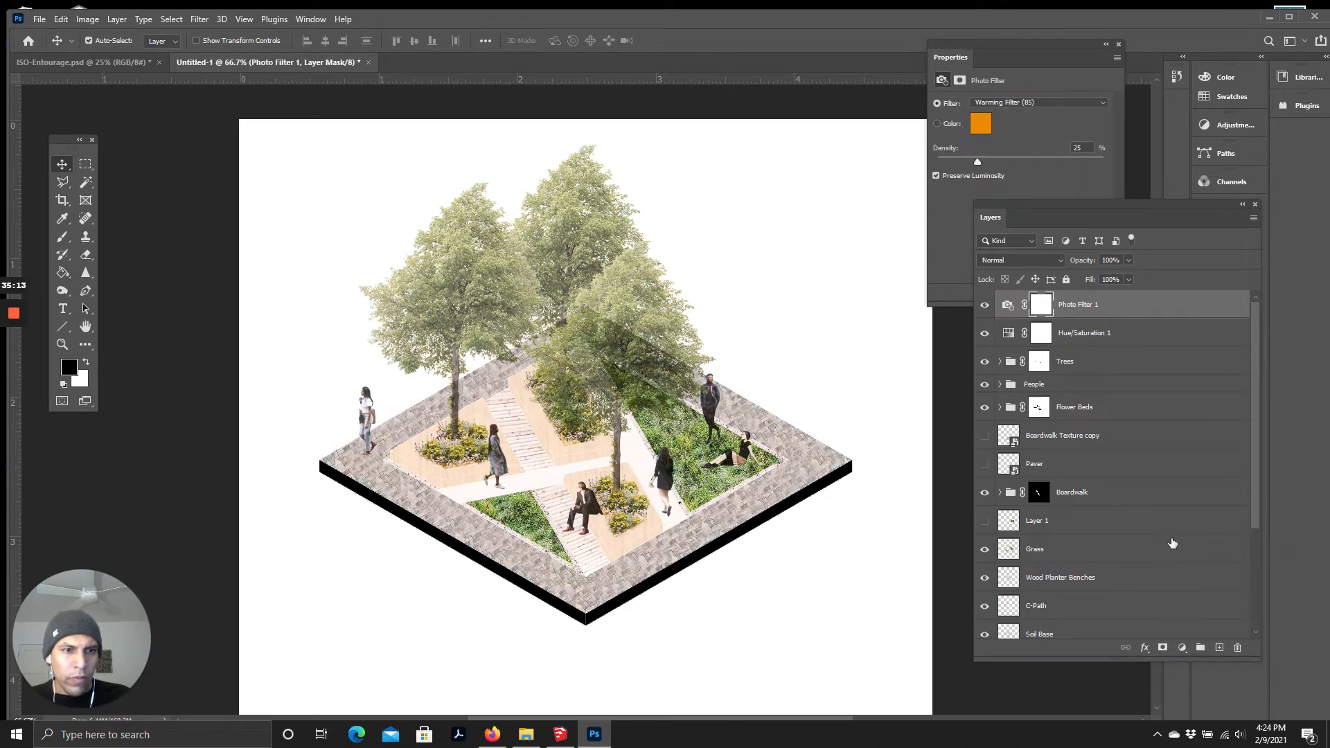
pyautogui.click(1025, 177)
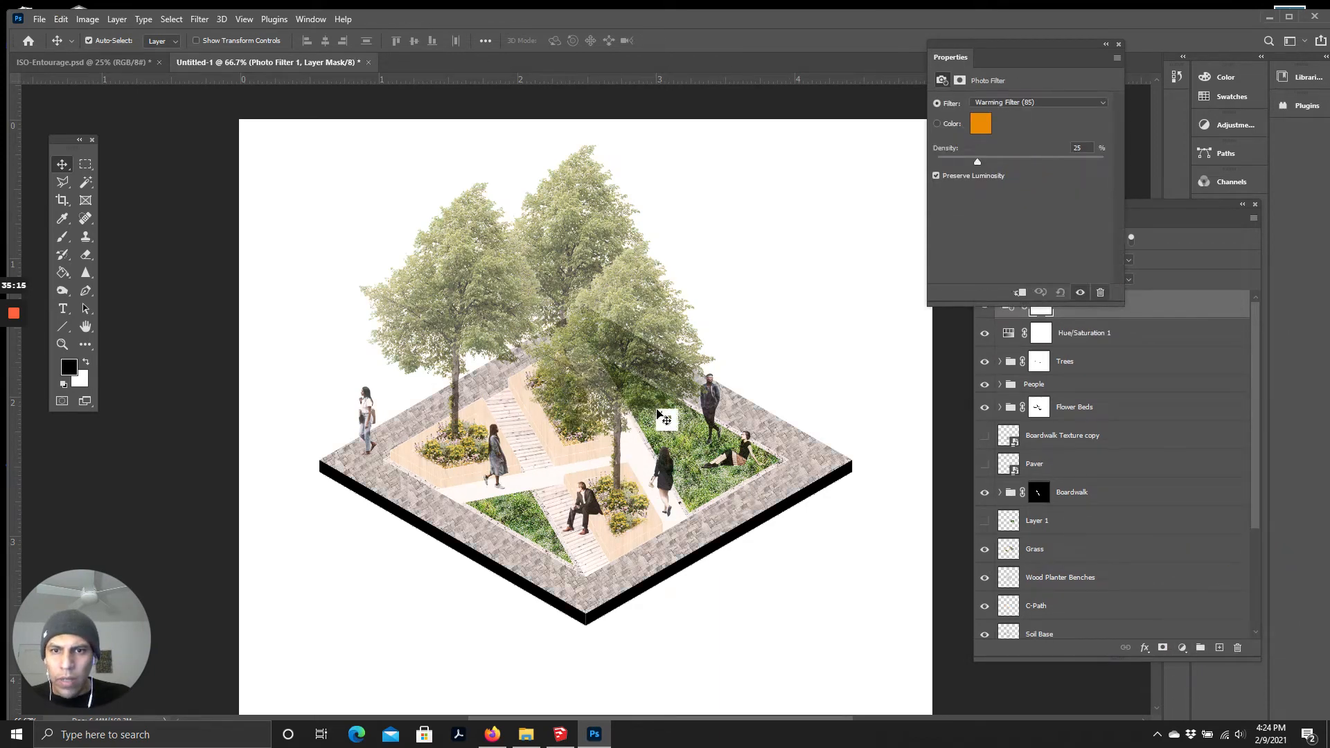
pyautogui.click(1000, 103)
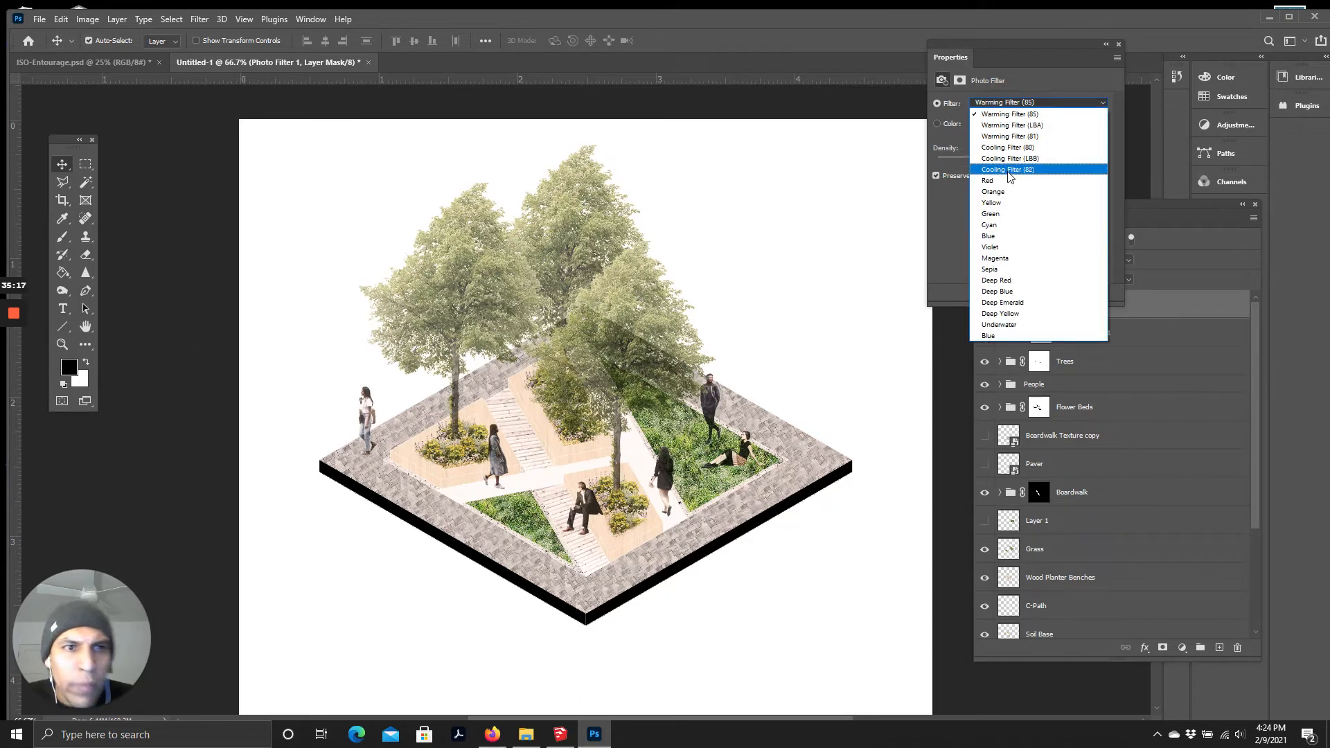
pyautogui.click(998, 202)
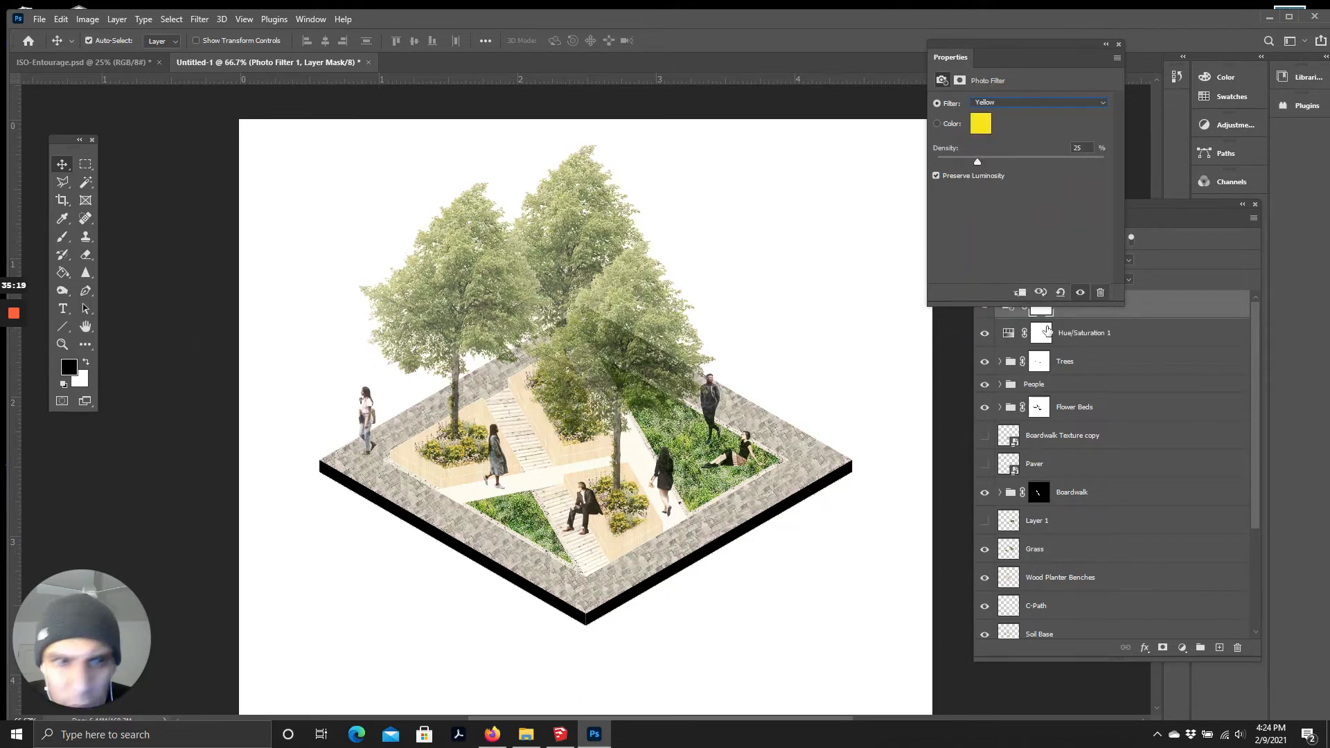
# Step: Set the Photo Filter layer's blend mode to Overlay and its opacity to 30%
pyautogui.click(1180, 265)
pyautogui.click(1018, 260)
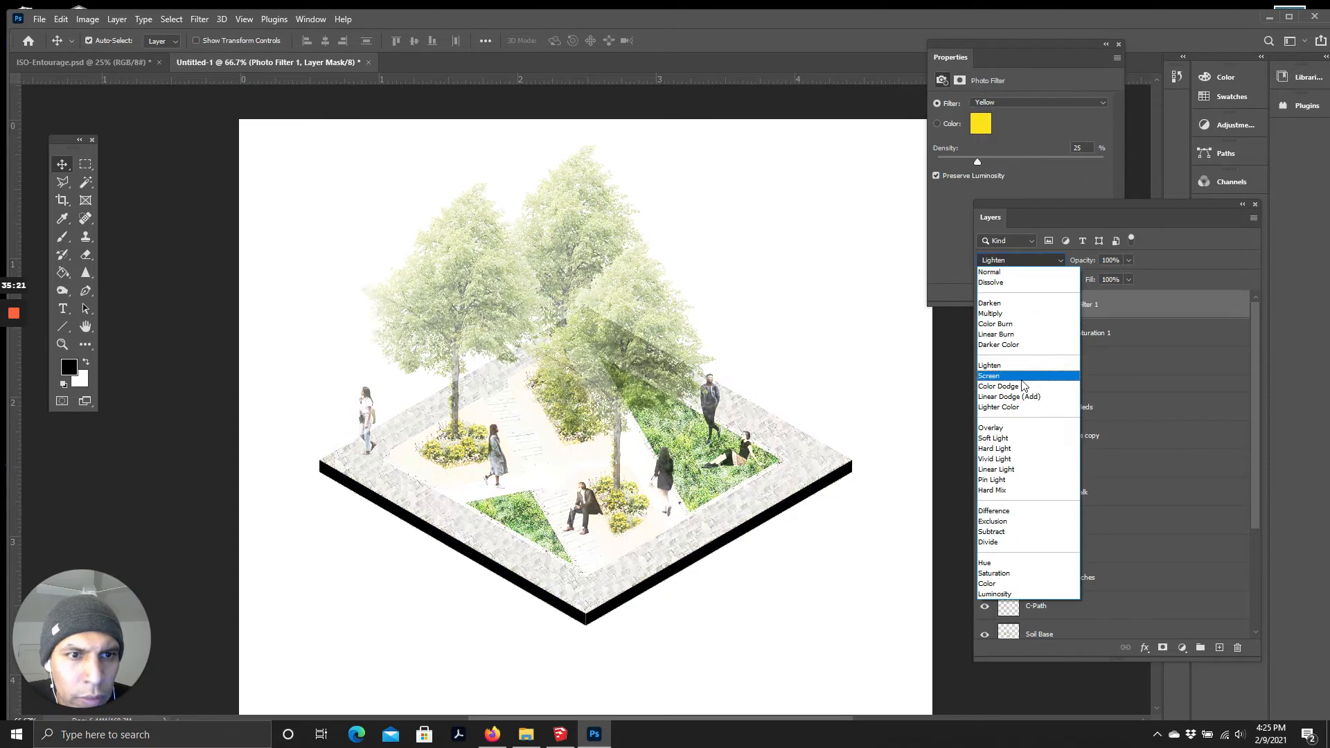
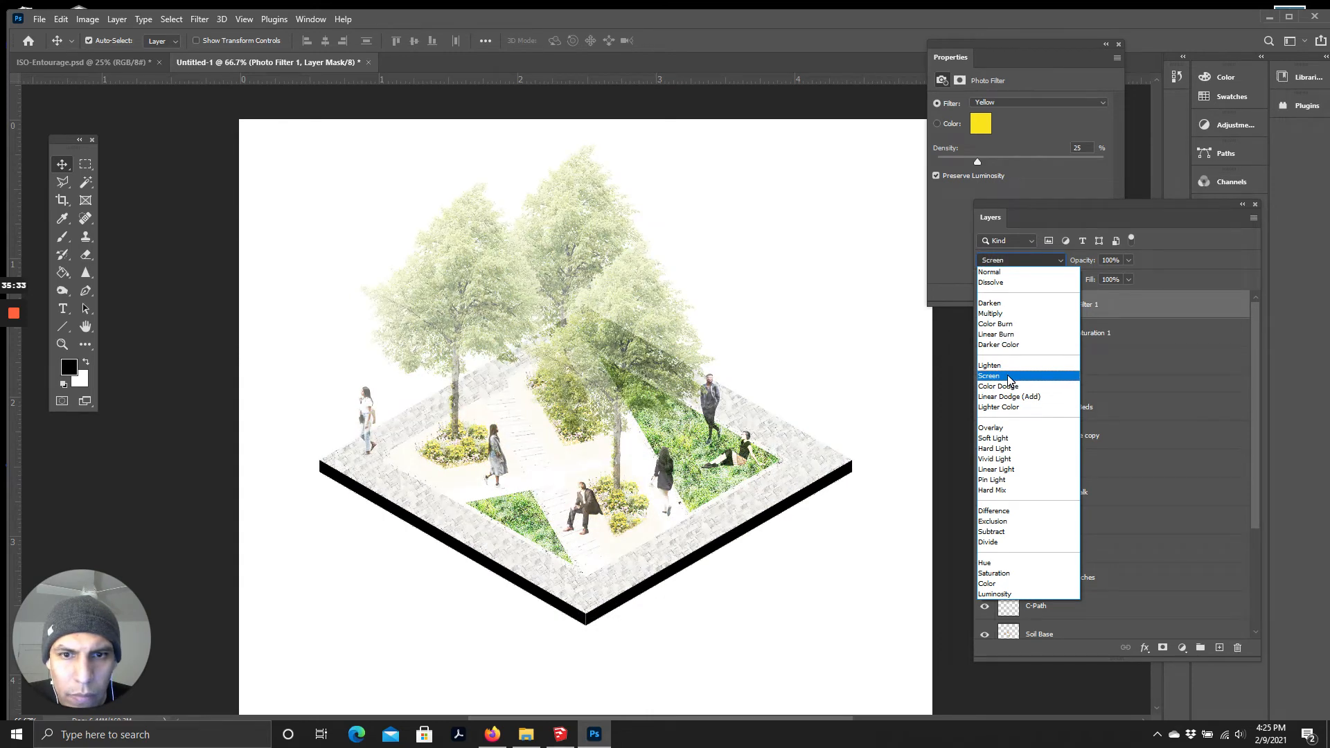
pyautogui.click(1006, 431)
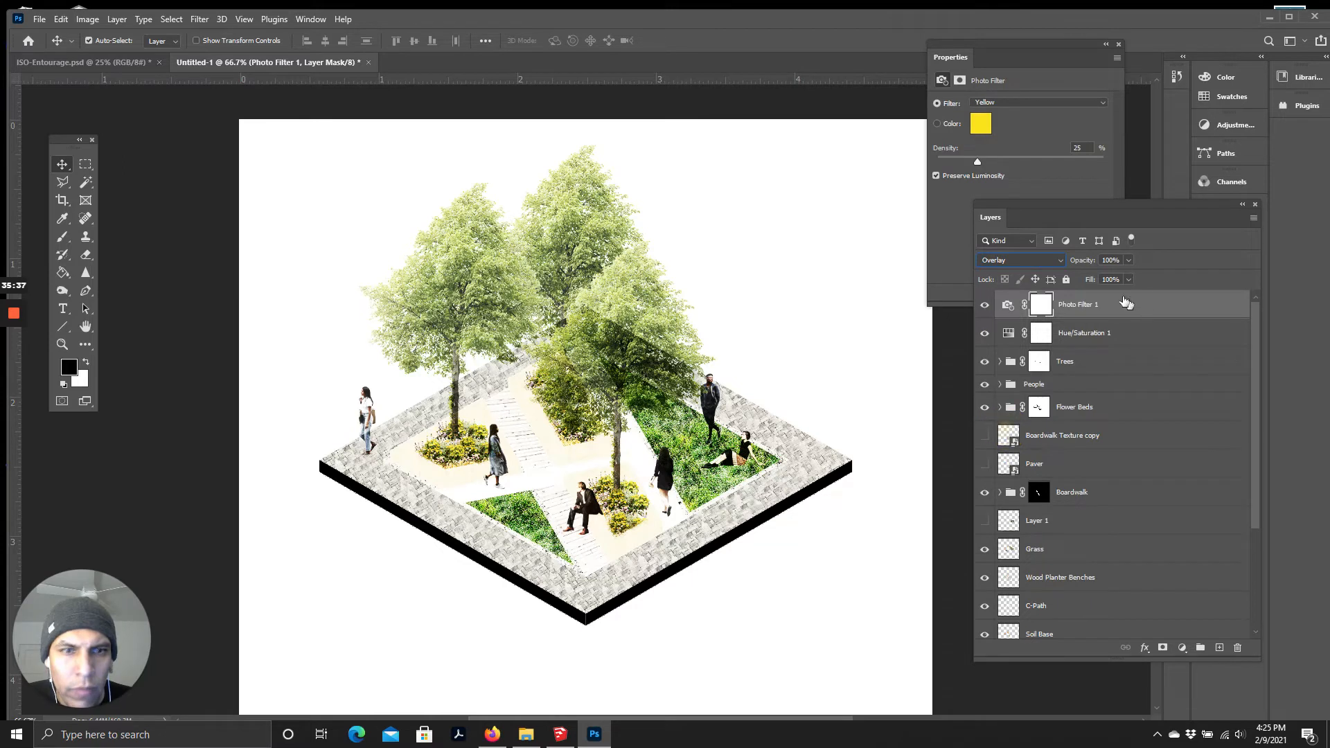
pyautogui.moveTo(1112, 275); pyautogui.dragTo(1058, 277)
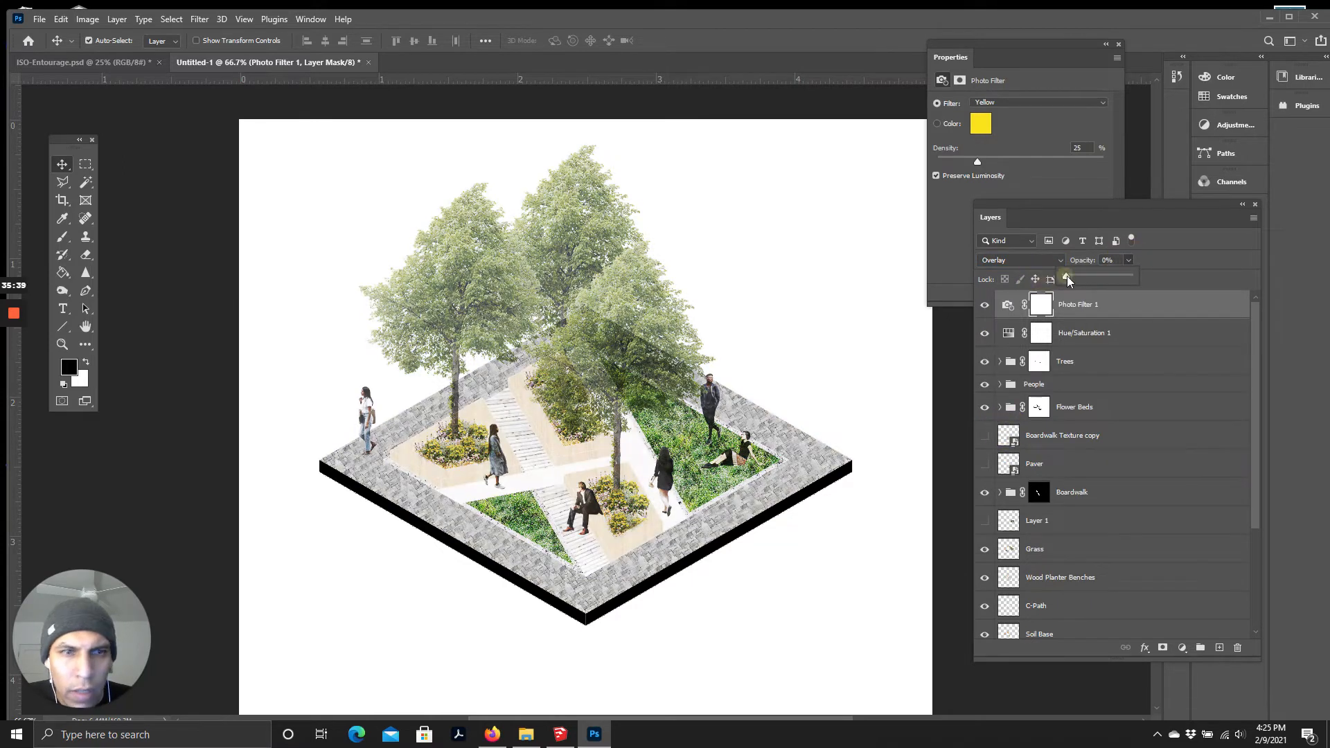
pyautogui.moveTo(1082, 280)
pyautogui.mouseDown()
pyautogui.moveTo(1071, 276)
pyautogui.moveTo(1085, 275)
pyautogui.mouseUp()
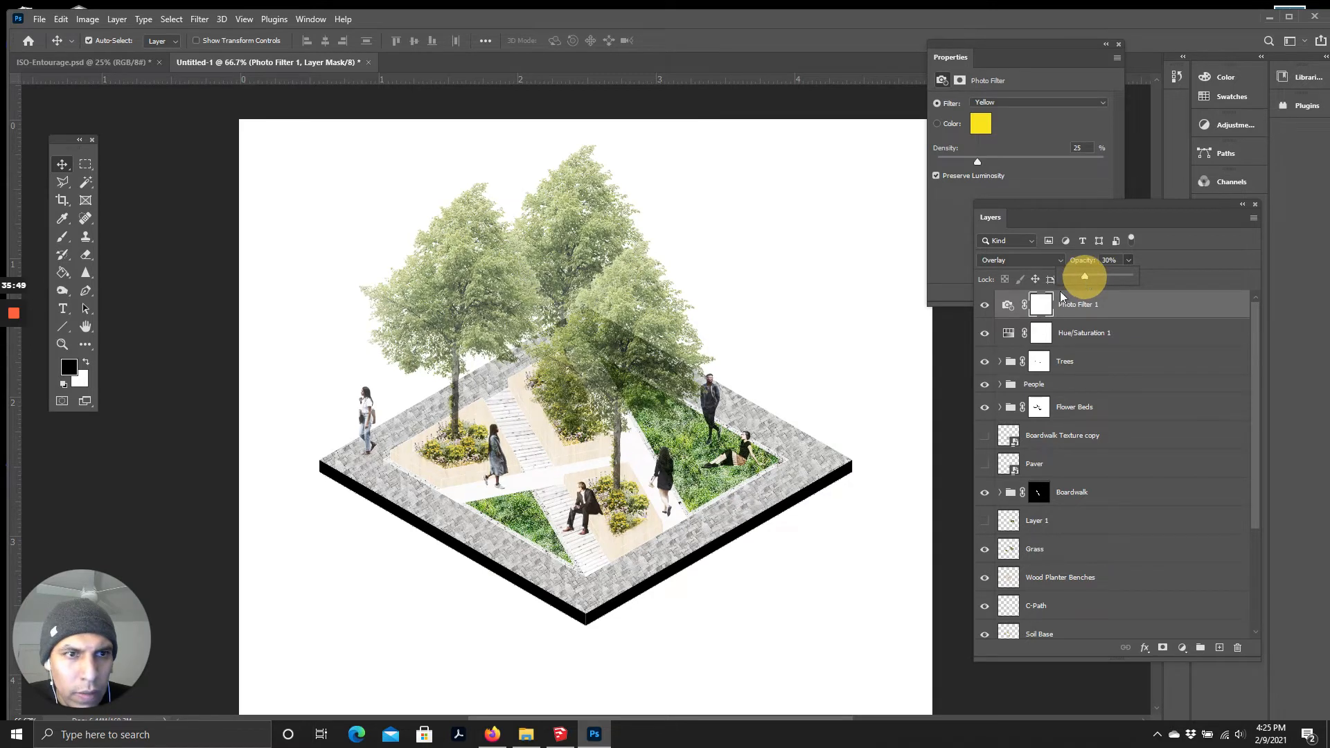
# Step: Compare the plaza with and without the Photo Filter layer and examine the whole composition
pyautogui.scroll(-3, 688, 390)
pyautogui.click(985, 312)
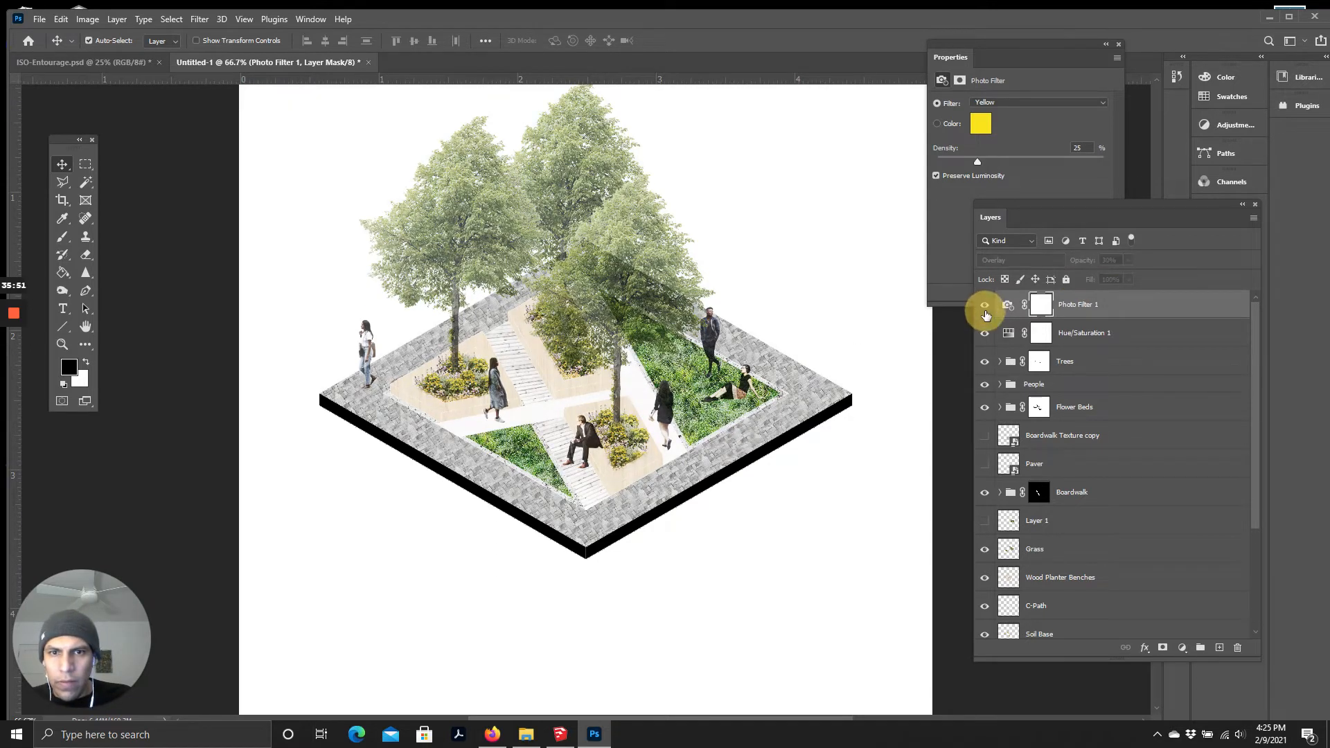
pyautogui.click(986, 305)
pyautogui.scroll(4, 693, 430)
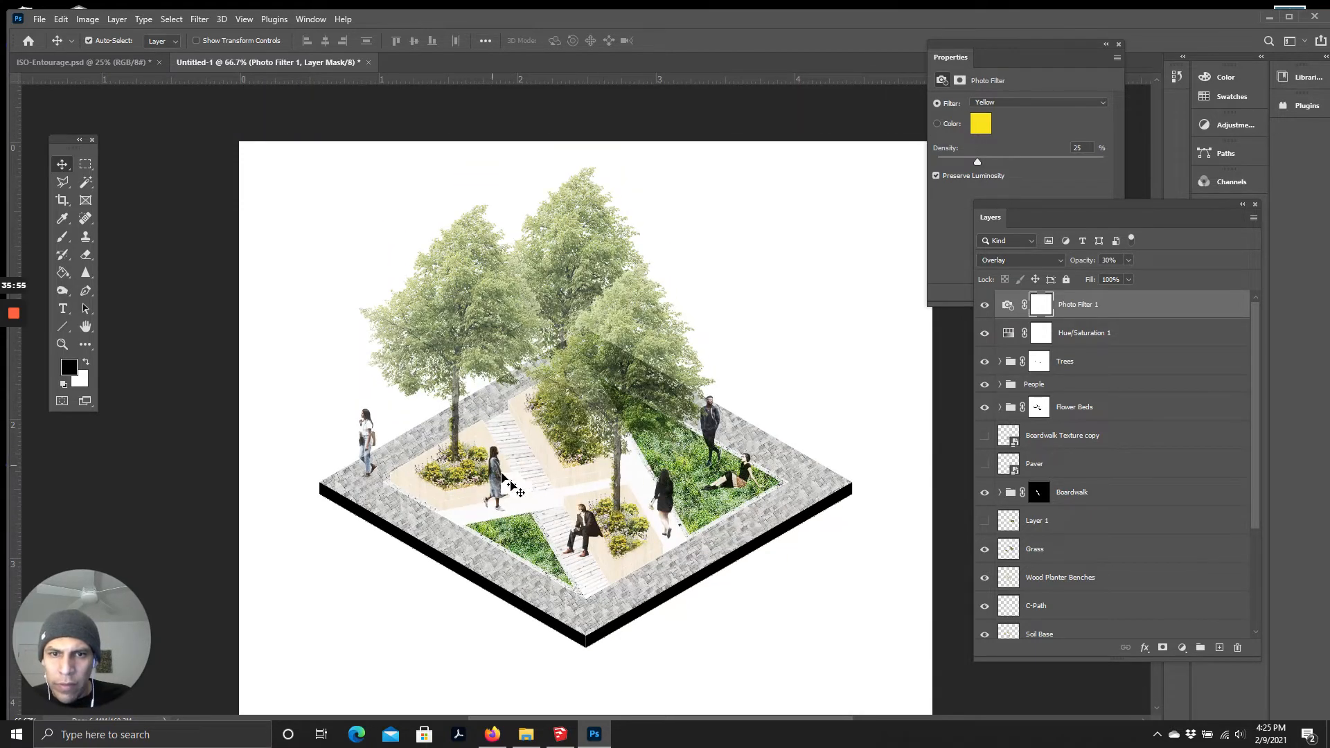
pyautogui.scroll(1, 504, 477)
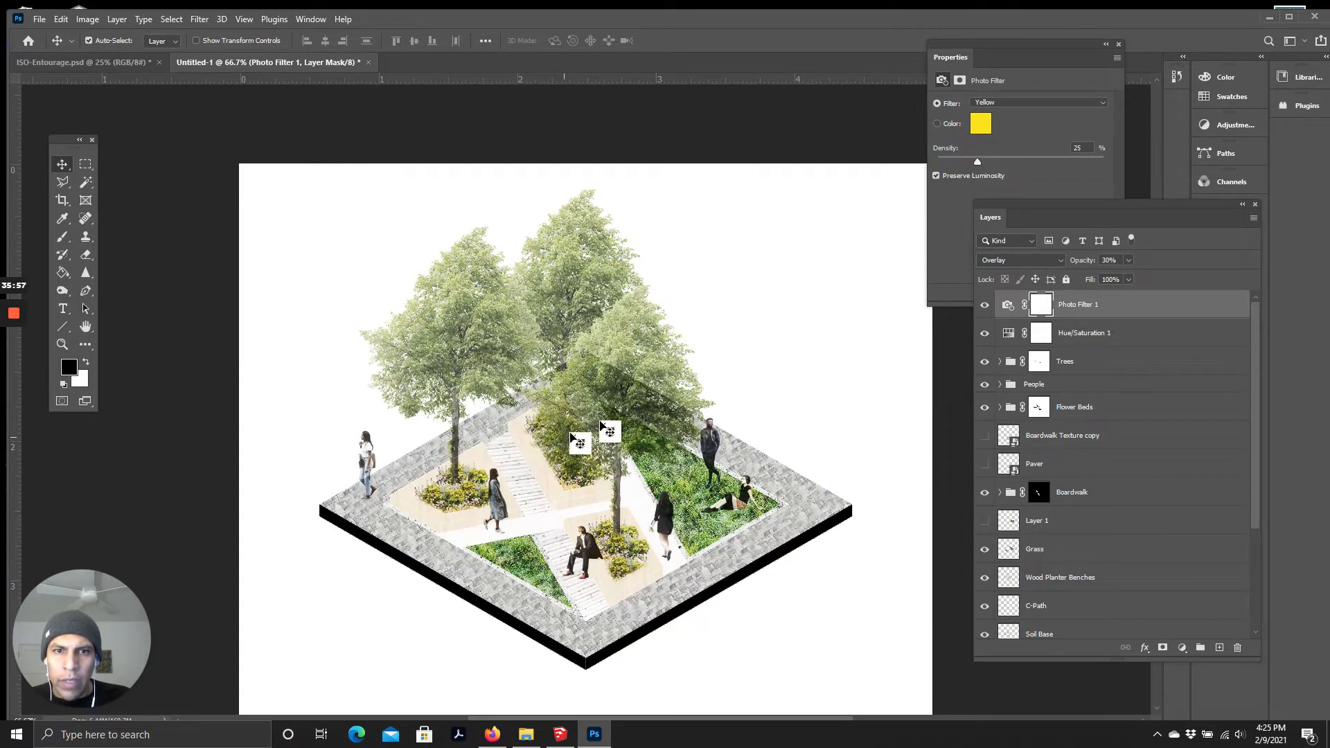
pyautogui.scroll(-7, 589, 443)
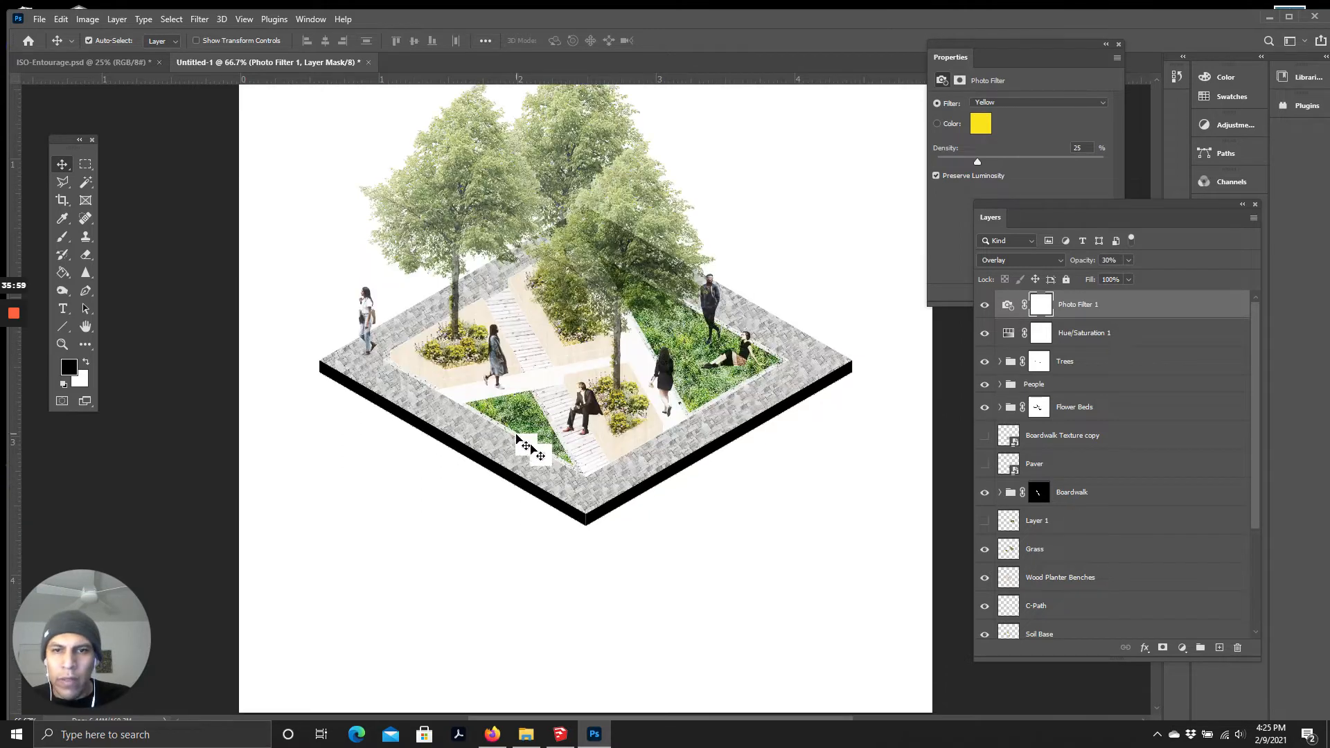
pyautogui.scroll(5, 525, 447)
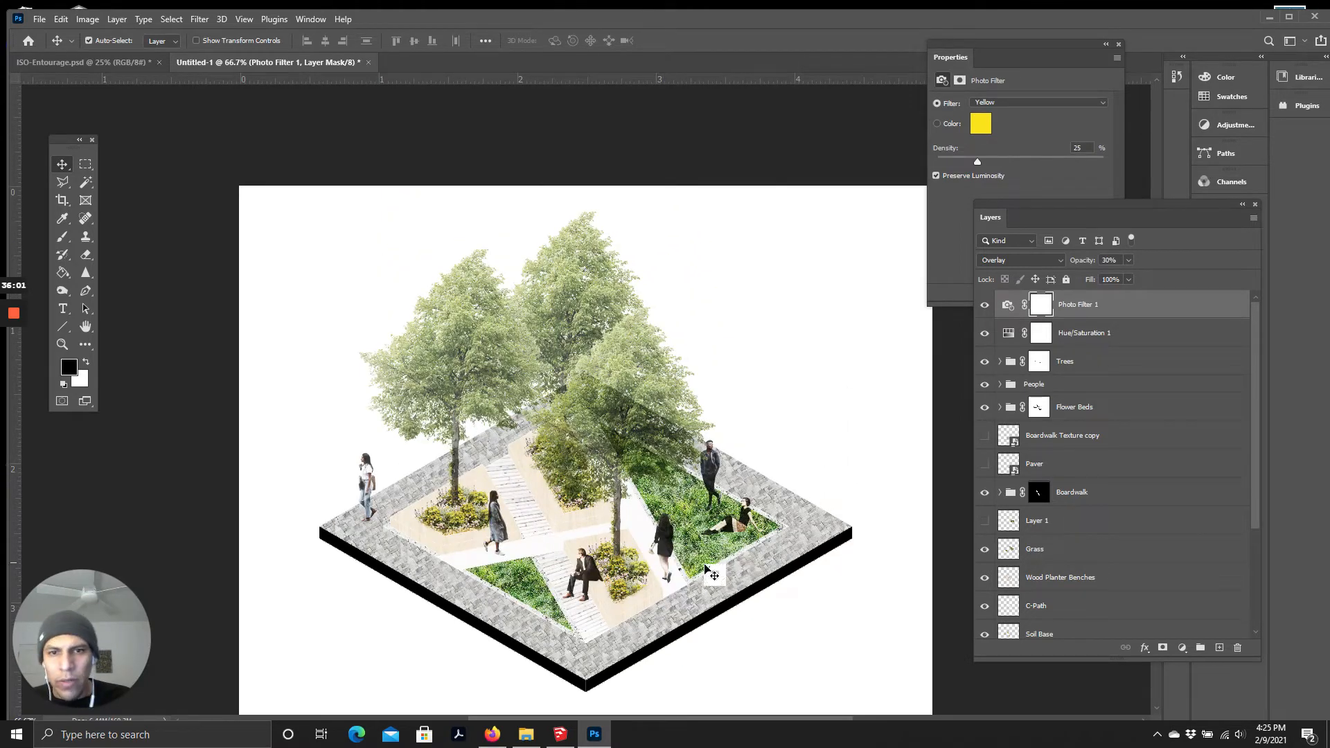
pyautogui.scroll(-1, 610, 562)
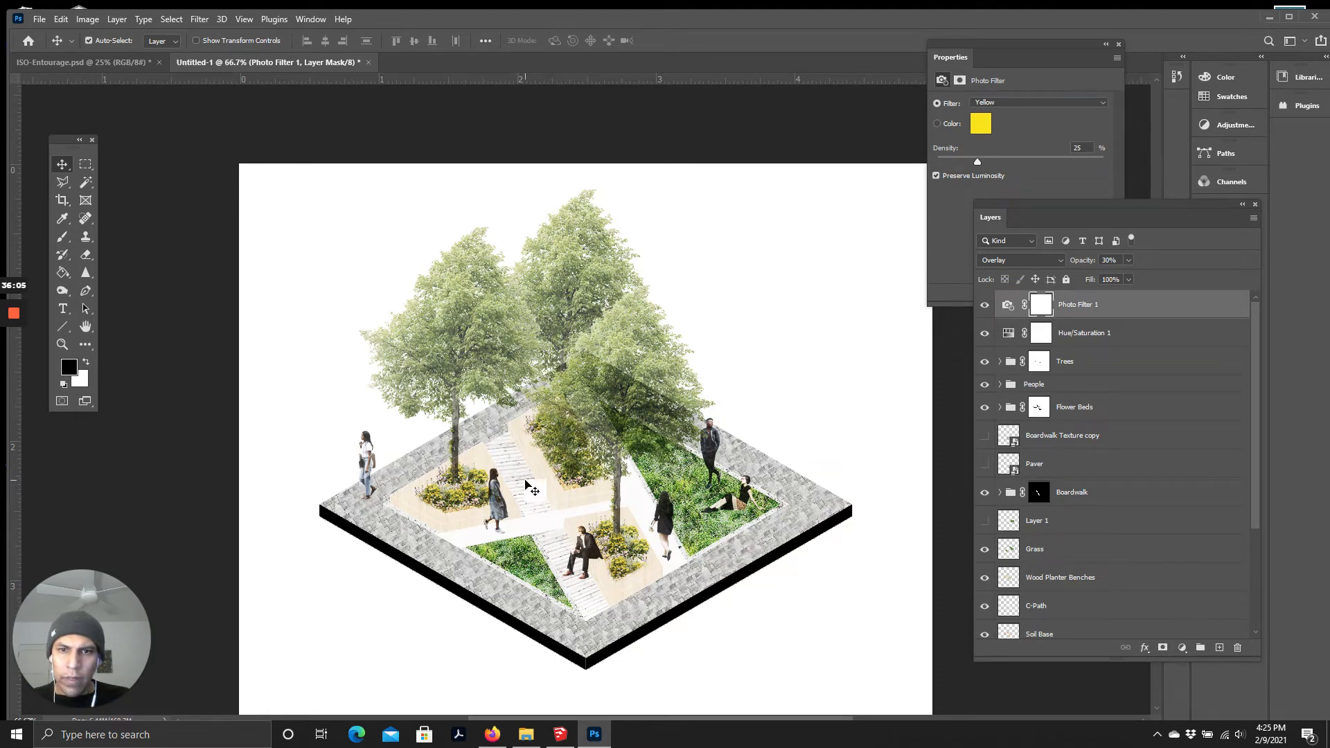
# Step: Add a new layer above the Photo Filter layer and name it BD
pyautogui.scroll(-2, 534, 488)
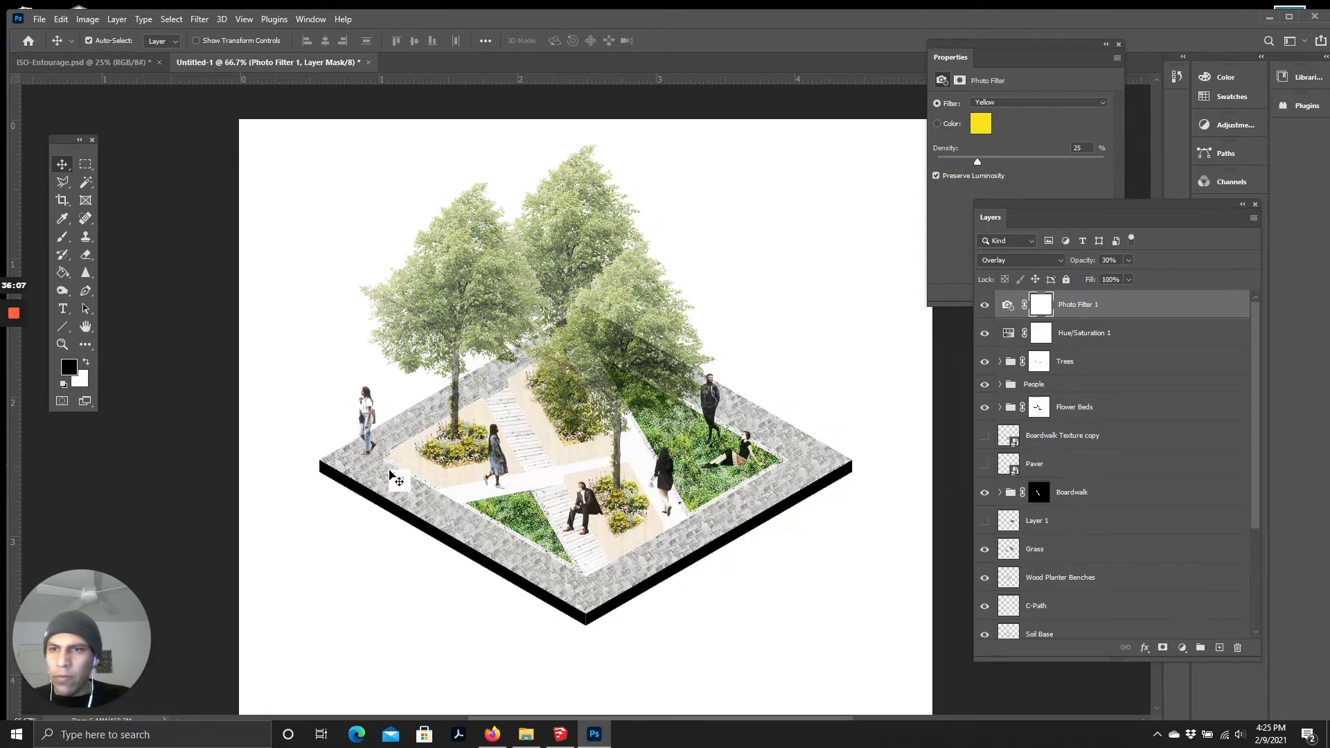
pyautogui.scroll(-2, 517, 450)
pyautogui.scroll(3, 552, 414)
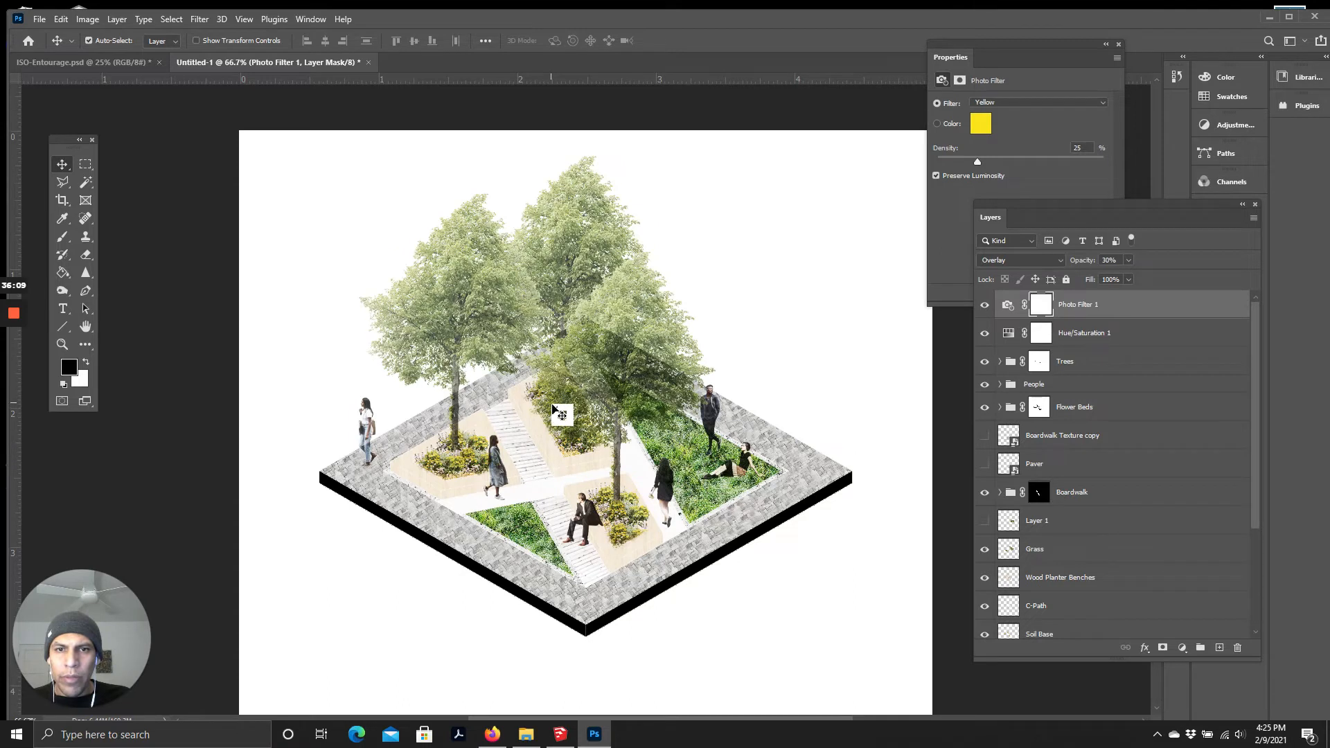
pyautogui.click(1183, 648)
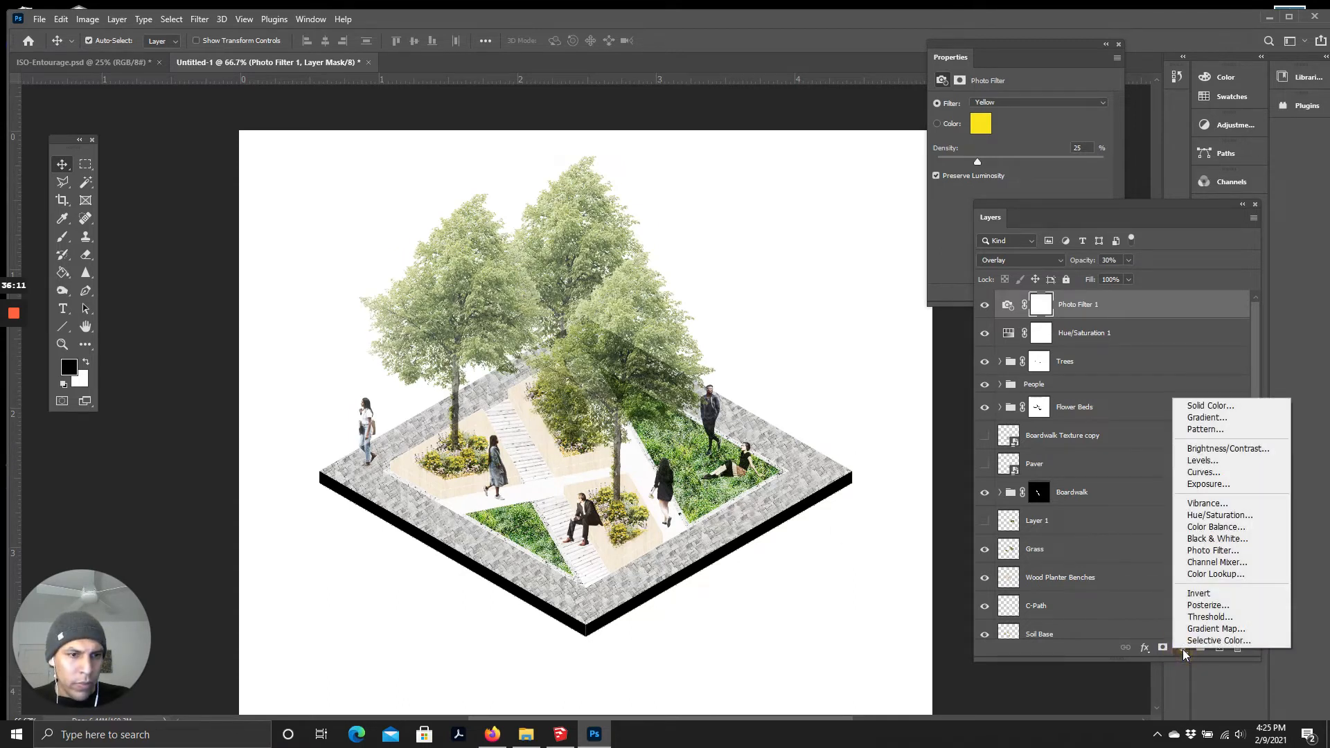
pyautogui.click(1085, 650)
pyautogui.click(1219, 648)
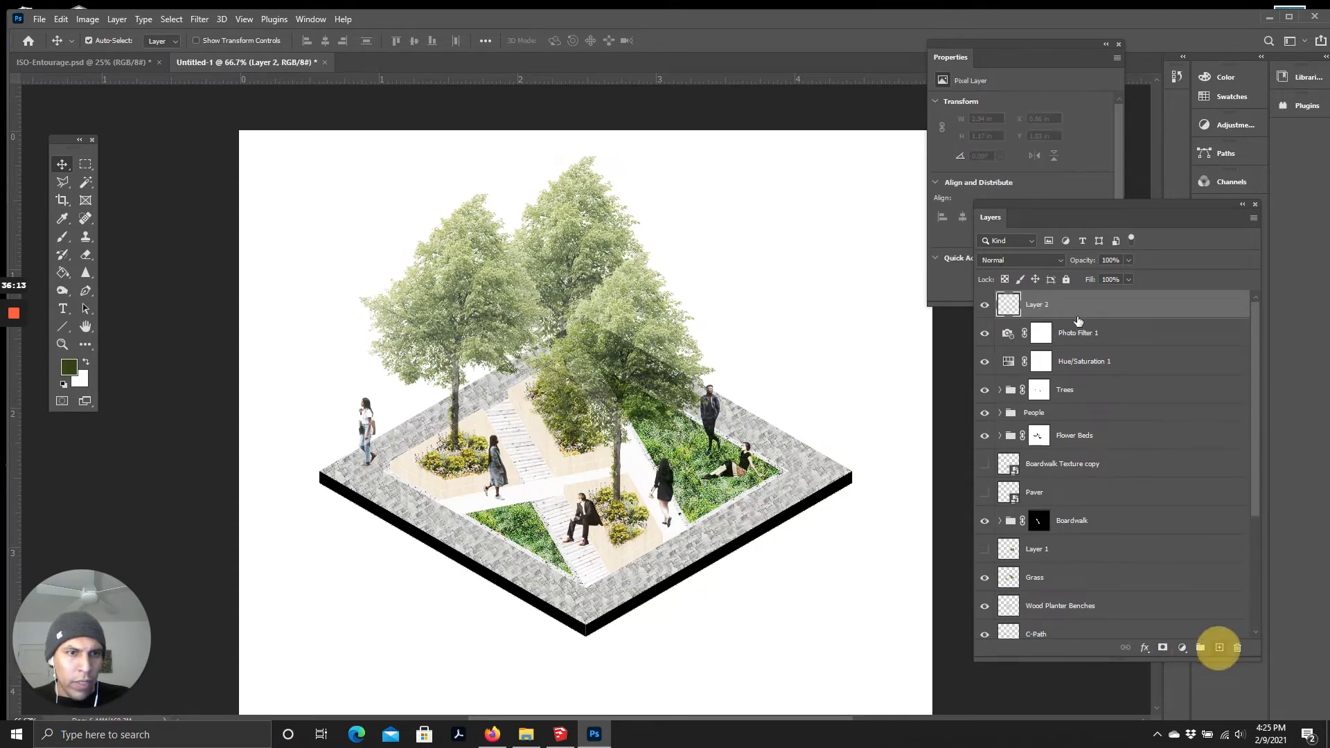
pyautogui.doubleClick(1038, 304)
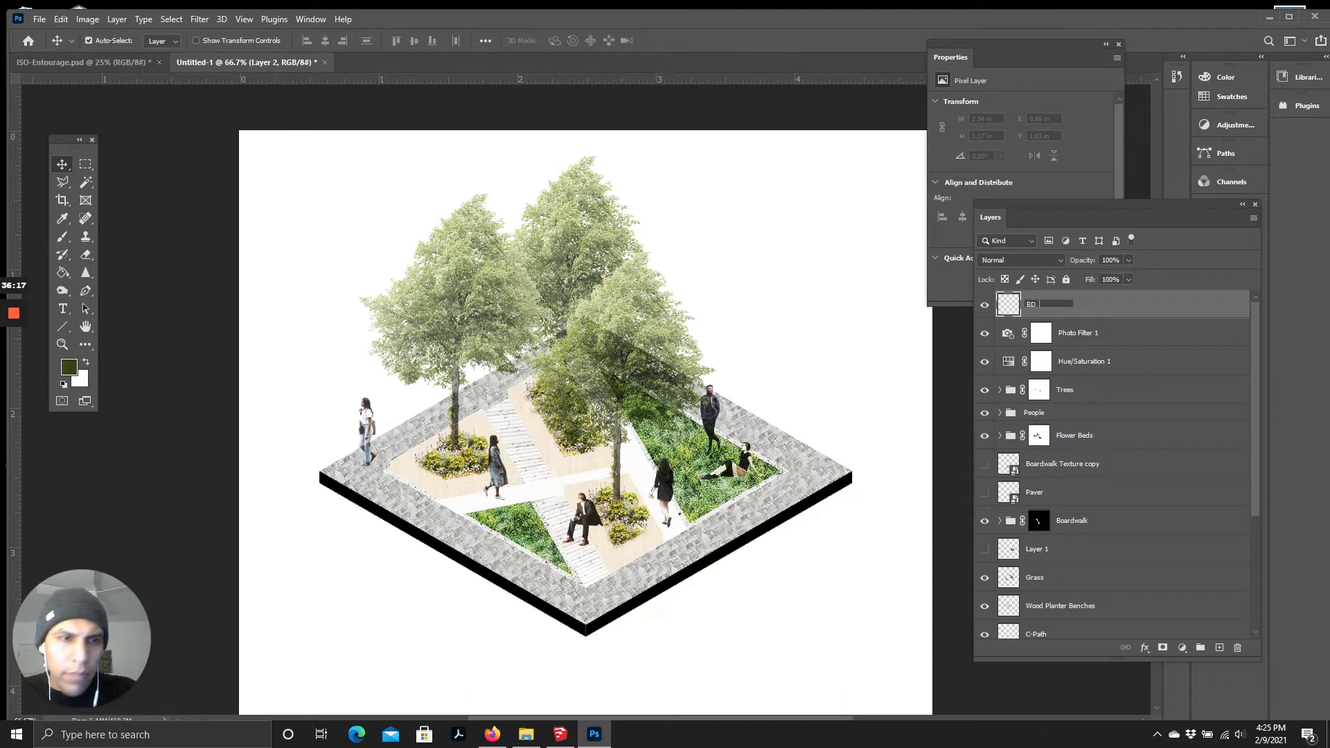
pyautogui.press('Return')
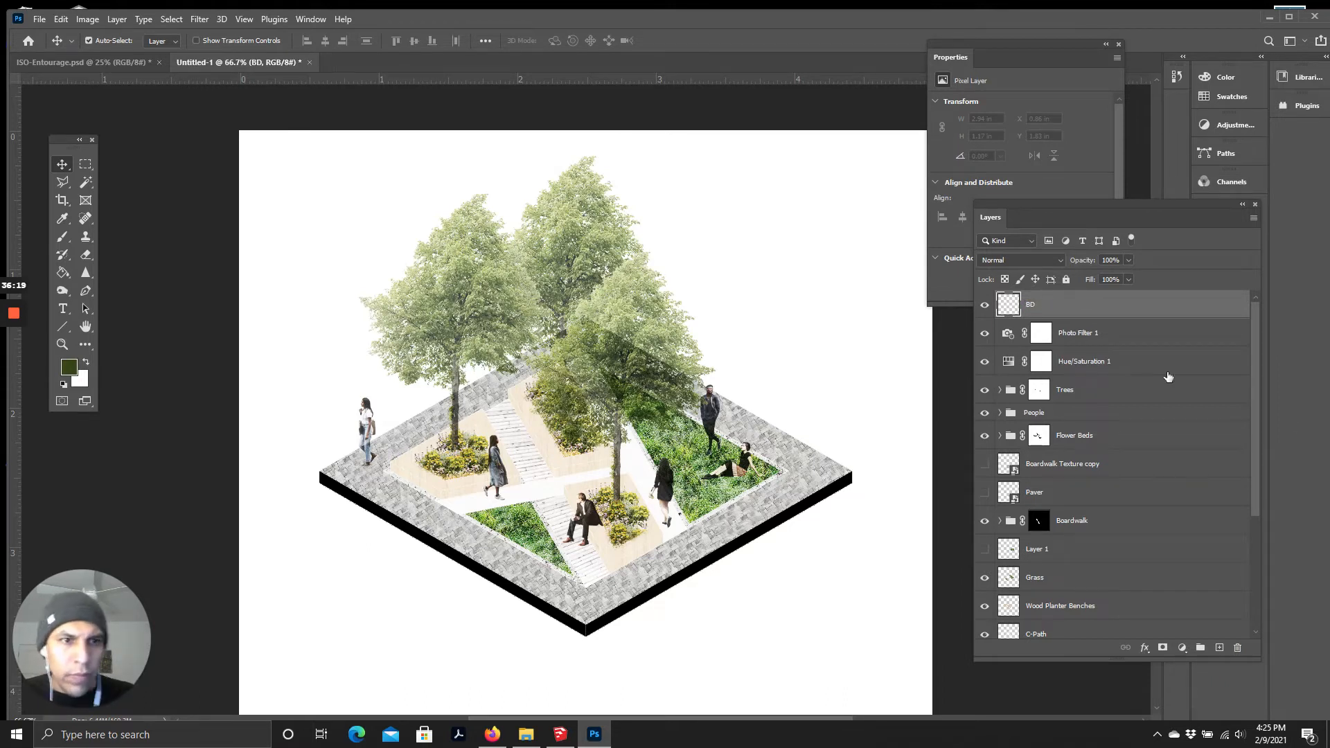
# Step: Fill the BD layer with 50% gray at 100% opacity and set its blend mode to Overlay
pyautogui.click(61, 18)
pyautogui.click(102, 232)
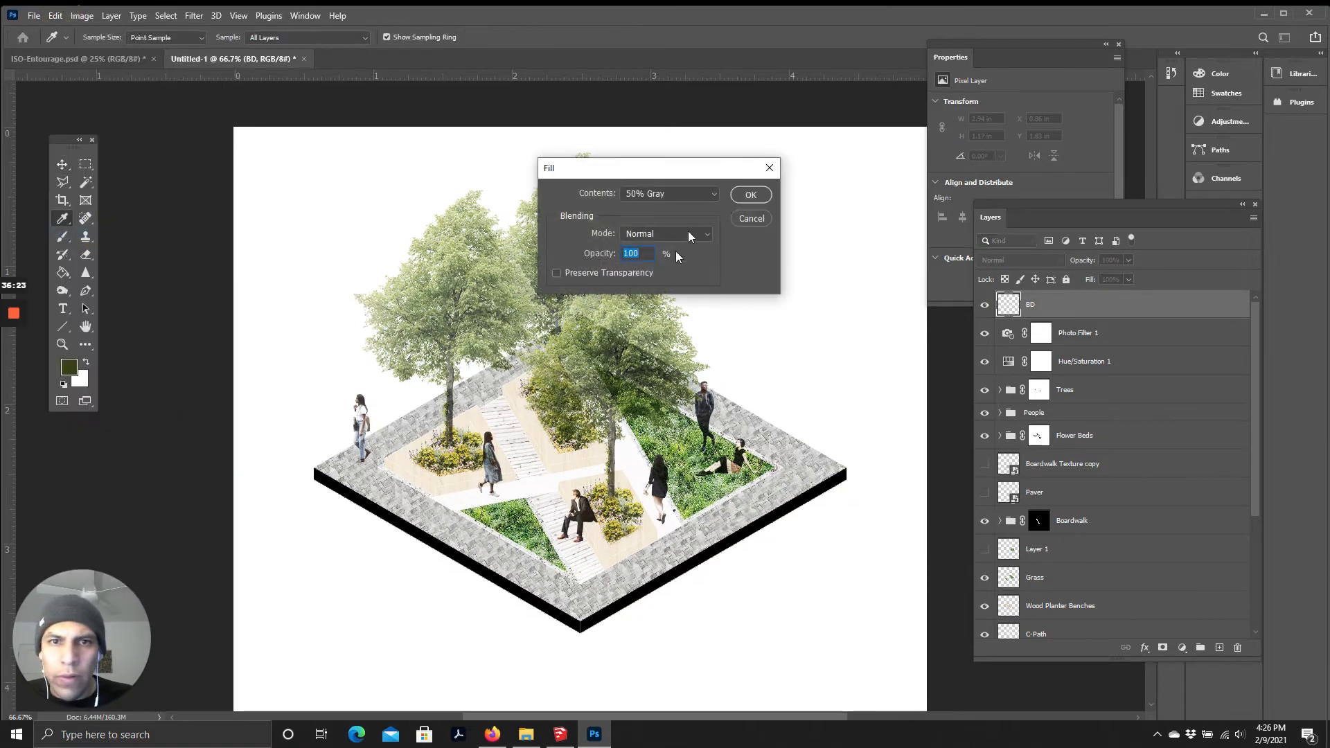
pyautogui.click(751, 194)
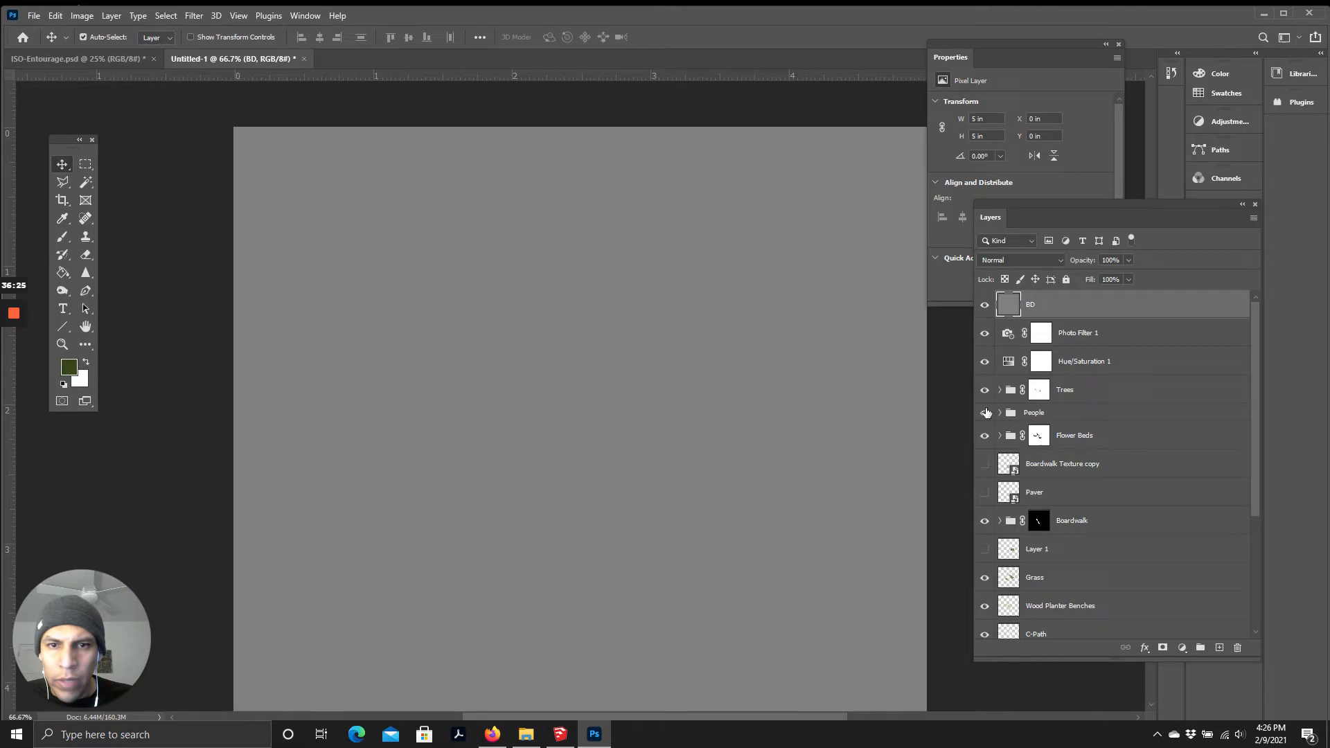
pyautogui.click(1012, 261)
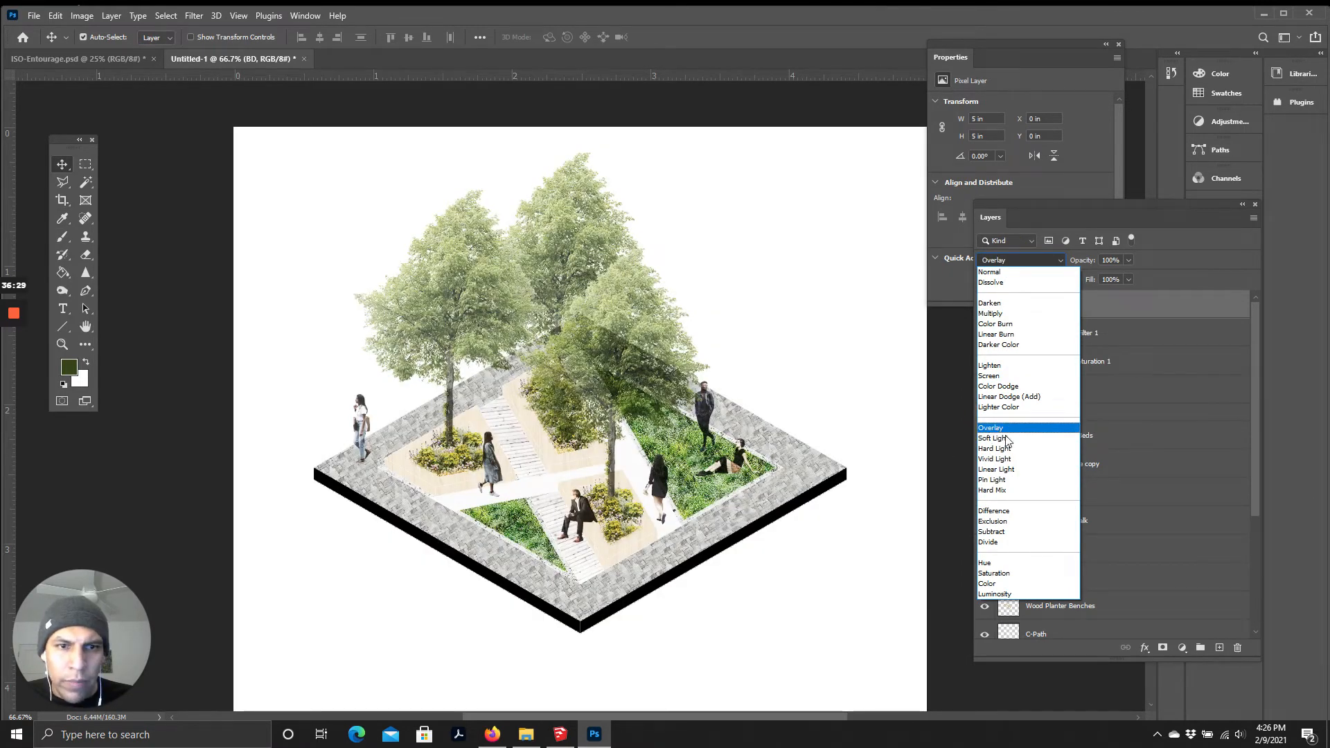
pyautogui.click(1000, 429)
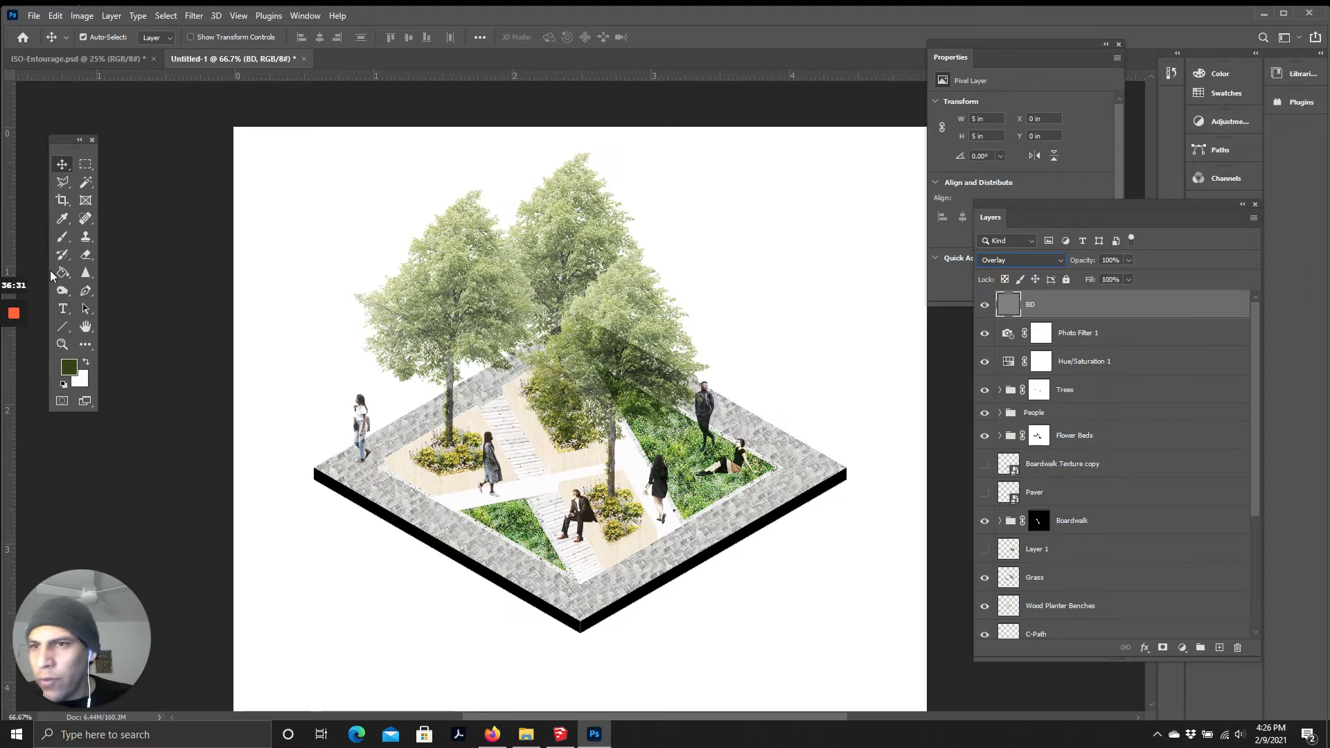
# Step: Burn the tree crowns and plaza edges on the BD layer with a 165 px brush at Midtones and 50% exposure
pyautogui.moveTo(62, 294)
pyautogui.mouseDown()
pyautogui.moveTo(107, 288)
pyautogui.moveTo(112, 304)
pyautogui.mouseUp()
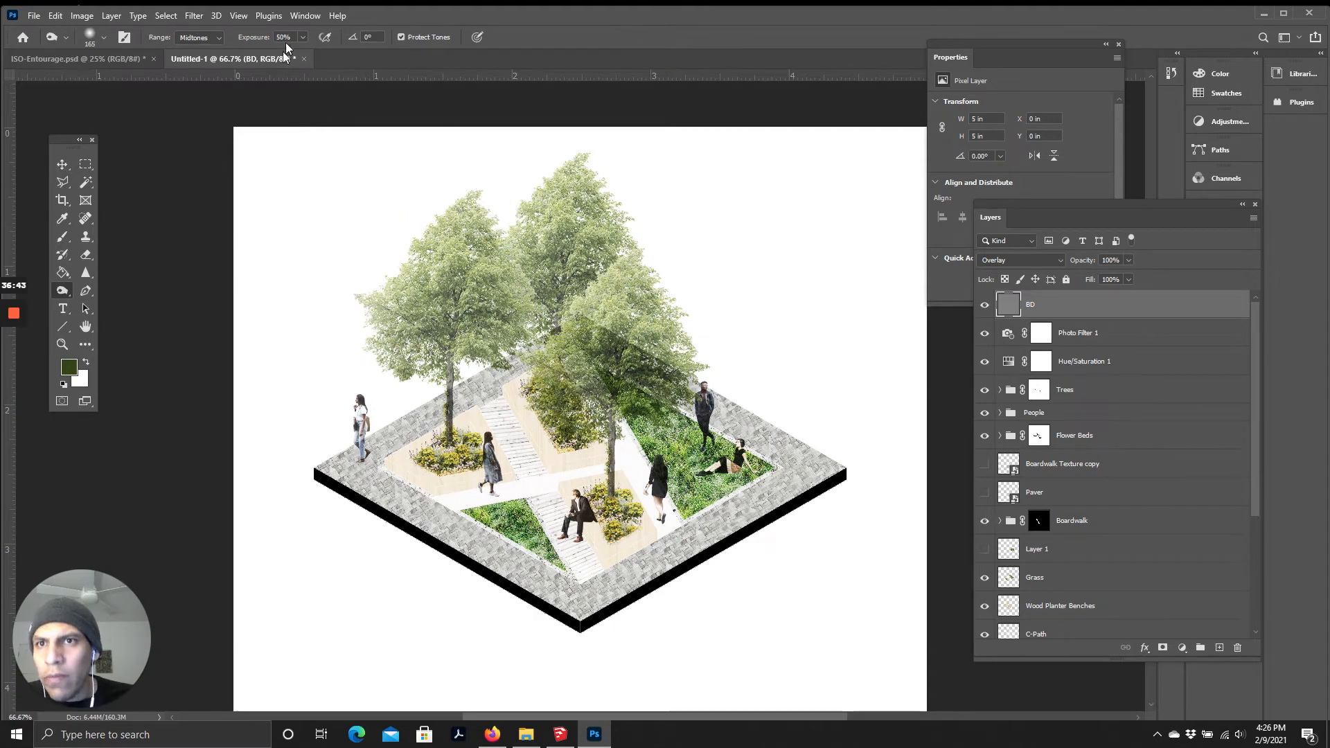
pyautogui.moveTo(589, 163)
pyautogui.mouseDown()
pyautogui.moveTo(327, 321)
pyautogui.moveTo(603, 175)
pyautogui.moveTo(248, 409)
pyautogui.moveTo(571, 222)
pyautogui.moveTo(336, 456)
pyautogui.moveTo(540, 313)
pyautogui.moveTo(348, 505)
pyautogui.moveTo(704, 307)
pyautogui.moveTo(358, 583)
pyautogui.moveTo(811, 309)
pyautogui.moveTo(364, 569)
pyautogui.moveTo(821, 322)
pyautogui.moveTo(447, 579)
pyautogui.moveTo(796, 387)
pyautogui.moveTo(513, 594)
pyautogui.moveTo(660, 554)
pyautogui.moveTo(818, 473)
pyautogui.moveTo(567, 628)
pyautogui.moveTo(841, 417)
pyautogui.moveTo(497, 569)
pyautogui.moveTo(797, 374)
pyautogui.mouseUp()
pyautogui.moveTo(836, 440)
pyautogui.mouseDown()
pyautogui.moveTo(303, 374)
pyautogui.moveTo(586, 544)
pyautogui.moveTo(398, 352)
pyautogui.mouseUp()
pyautogui.scroll(-2, 416, 367)
pyautogui.scroll(1, 566, 493)
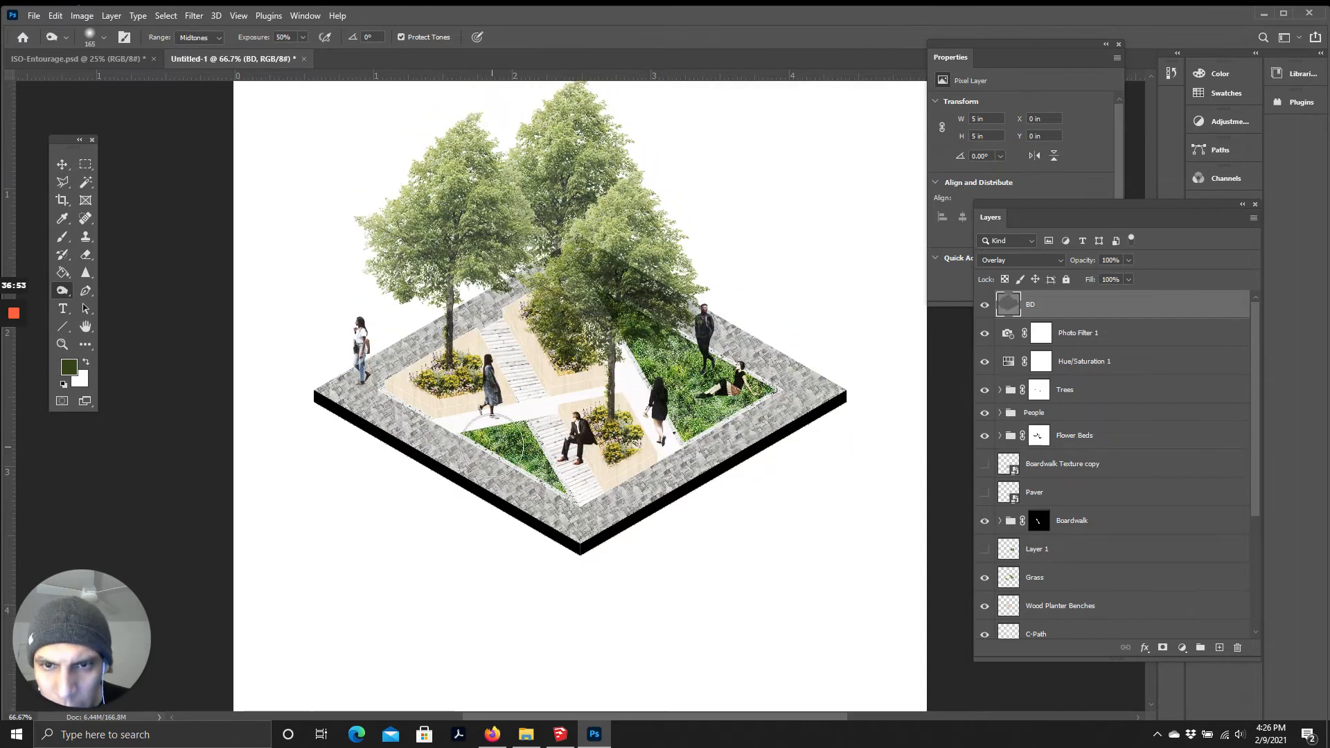
# Step: Reduce the burn brush to 40 px and darken the tree trunks and the ground around the people and flower beds
pyautogui.click(105, 38)
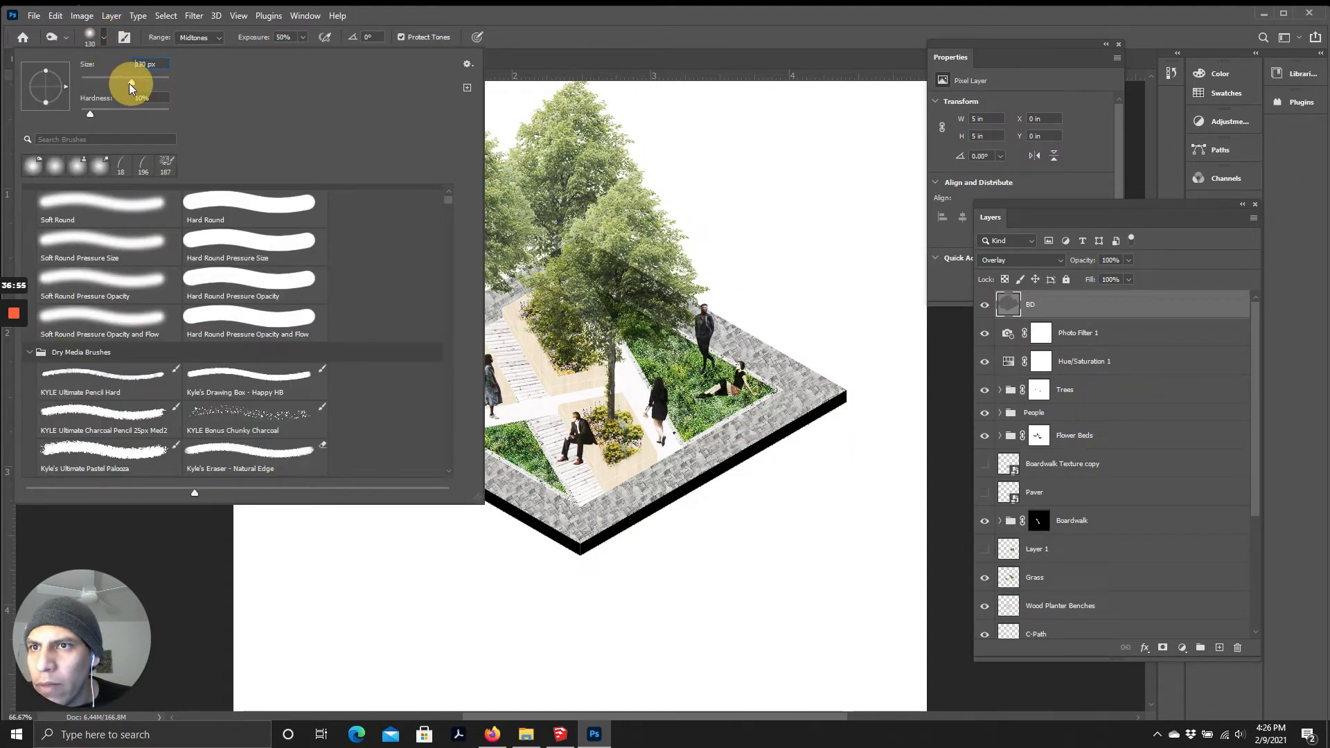
pyautogui.moveTo(100, 83); pyautogui.dragTo(99, 81)
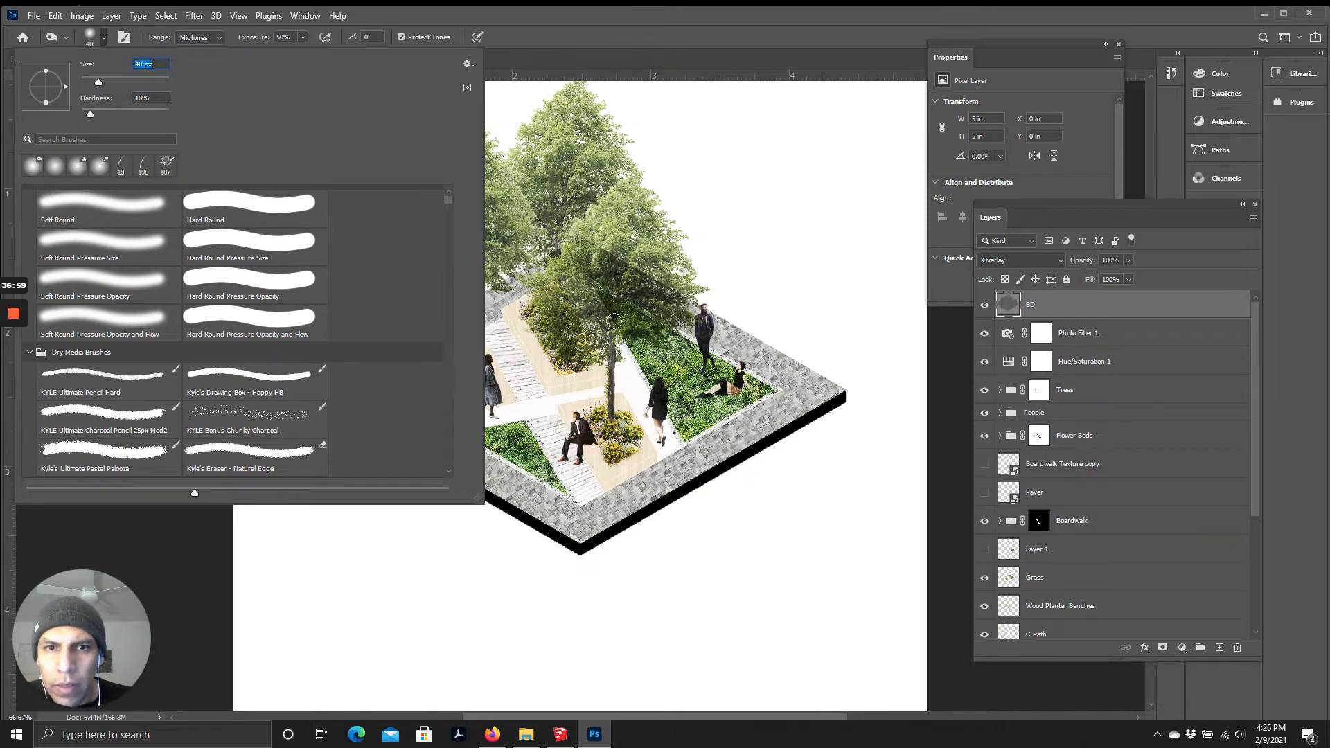
pyautogui.click(618, 30)
pyautogui.moveTo(607, 333)
pyautogui.mouseDown()
pyautogui.moveTo(625, 353)
pyautogui.moveTo(618, 316)
pyautogui.mouseUp()
pyautogui.moveTo(449, 281); pyautogui.dragTo(445, 350)
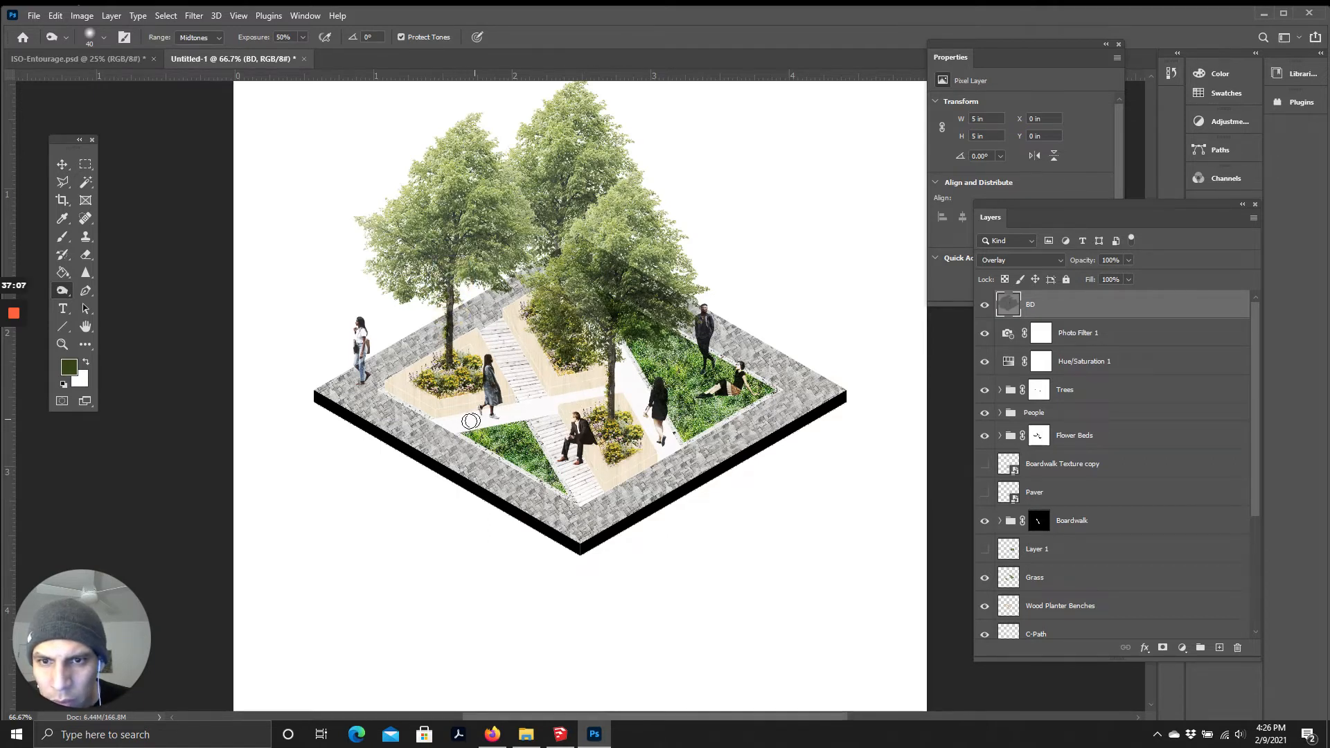
pyautogui.moveTo(488, 407)
pyautogui.mouseDown()
pyautogui.moveTo(597, 389)
pyautogui.moveTo(627, 366)
pyautogui.moveTo(660, 447)
pyautogui.moveTo(619, 355)
pyautogui.moveTo(663, 415)
pyautogui.moveTo(643, 372)
pyautogui.moveTo(633, 364)
pyautogui.moveTo(661, 431)
pyautogui.moveTo(652, 405)
pyautogui.mouseUp()
pyautogui.moveTo(543, 416)
pyautogui.mouseDown()
pyautogui.moveTo(440, 413)
pyautogui.moveTo(659, 386)
pyautogui.moveTo(691, 422)
pyautogui.mouseUp()
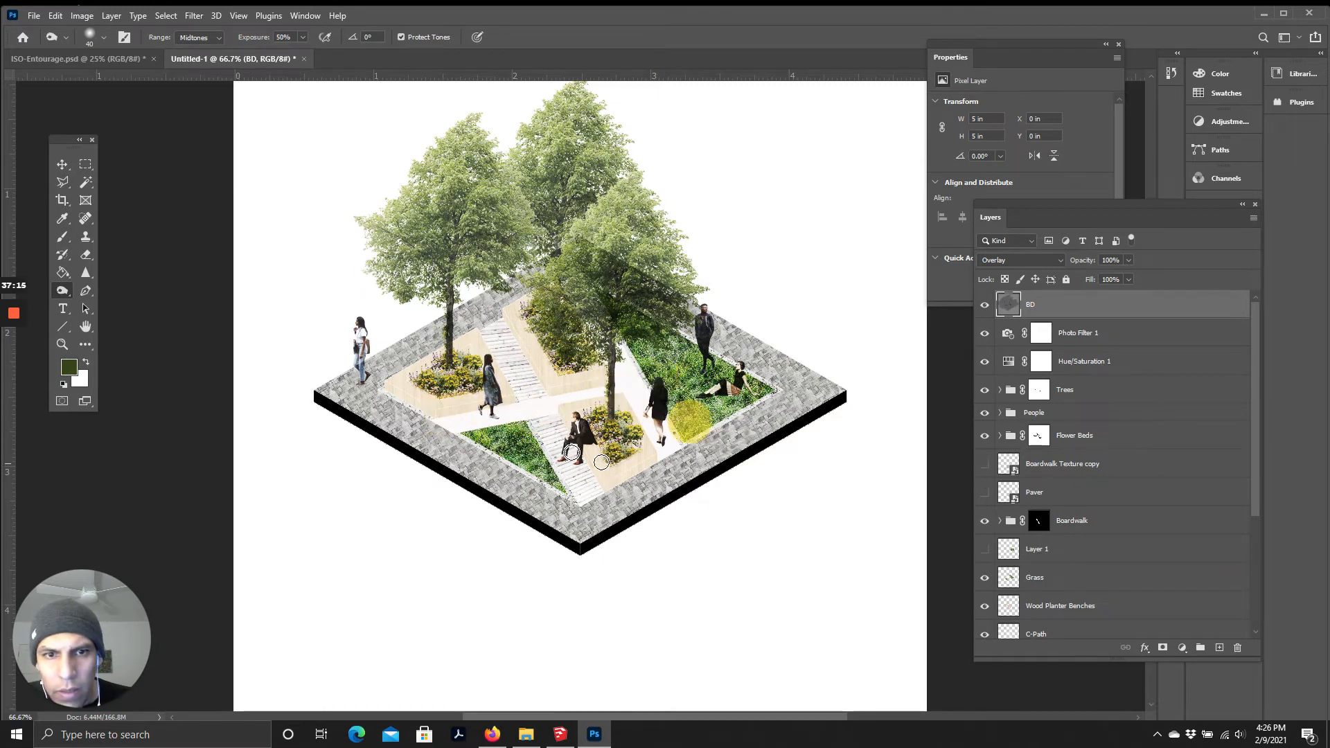
pyautogui.scroll(2, 454, 271)
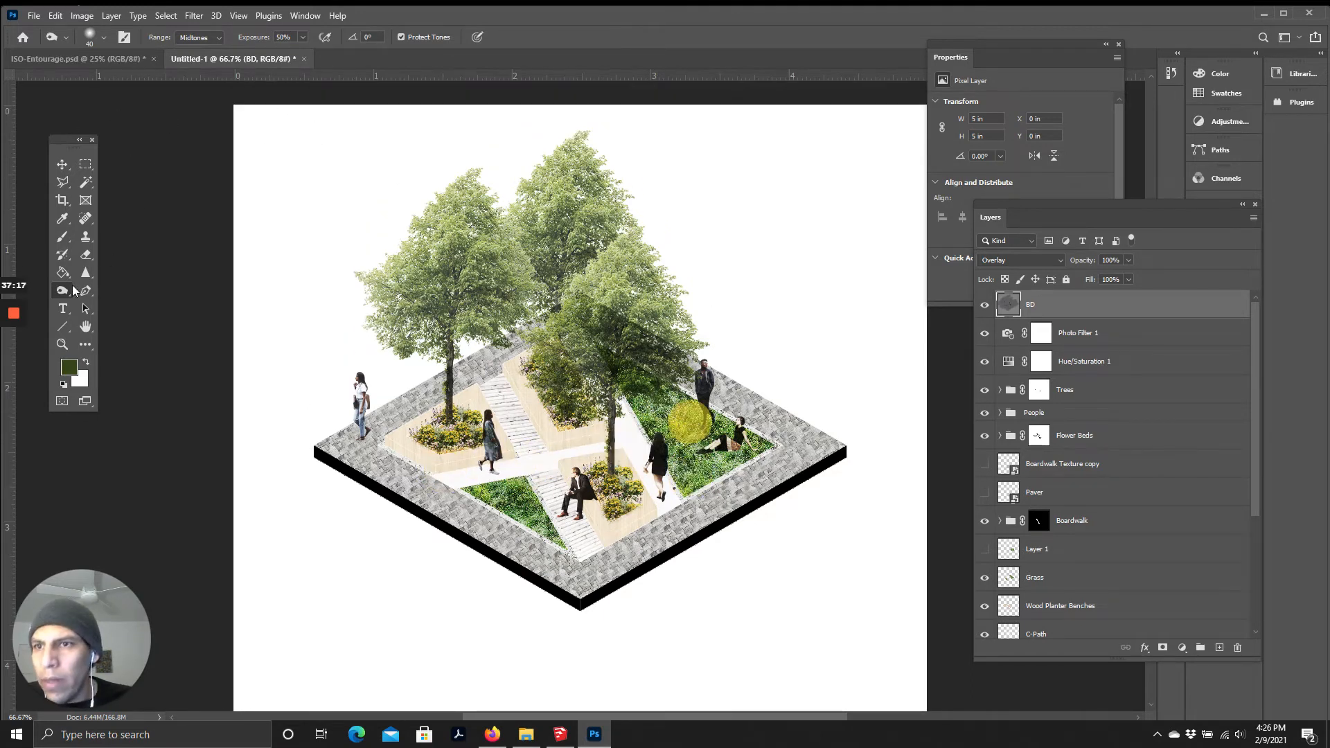
# Step: Dodge the upper tree crowns on the BD layer with a 183 px brush at Midtones and 50% exposure
pyautogui.moveTo(60, 289)
pyautogui.mouseDown()
pyautogui.moveTo(89, 322)
pyautogui.moveTo(123, 292)
pyautogui.mouseUp()
pyautogui.moveTo(468, 193)
pyautogui.mouseDown()
pyautogui.moveTo(386, 201)
pyautogui.moveTo(609, 139)
pyautogui.moveTo(469, 143)
pyautogui.moveTo(584, 134)
pyautogui.moveTo(538, 148)
pyautogui.moveTo(567, 139)
pyautogui.mouseUp()
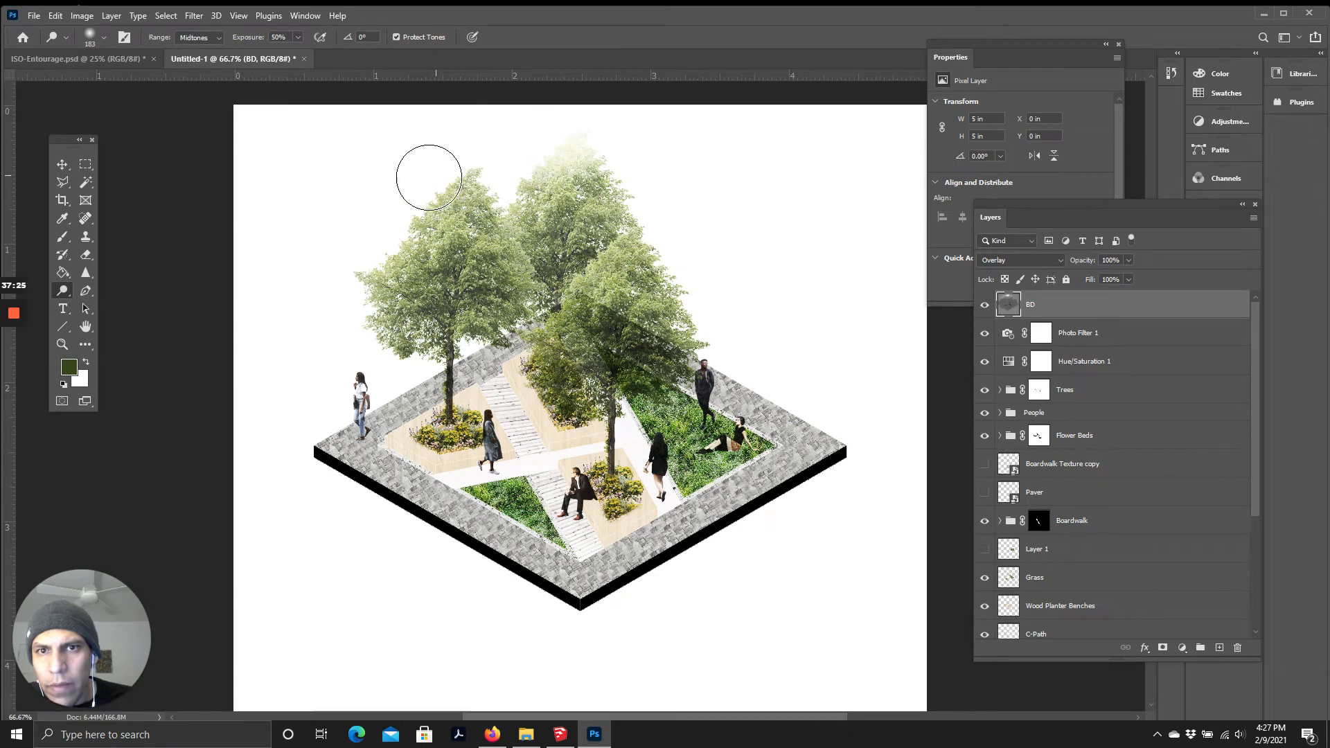
pyautogui.moveTo(752, 269)
pyautogui.mouseDown()
pyautogui.moveTo(661, 282)
pyautogui.moveTo(684, 307)
pyautogui.moveTo(545, 275)
pyautogui.moveTo(534, 302)
pyautogui.moveTo(556, 312)
pyautogui.moveTo(547, 302)
pyautogui.moveTo(569, 300)
pyautogui.moveTo(364, 291)
pyautogui.moveTo(364, 336)
pyautogui.moveTo(494, 348)
pyautogui.moveTo(442, 348)
pyautogui.mouseUp()
pyautogui.scroll(-7, 518, 500)
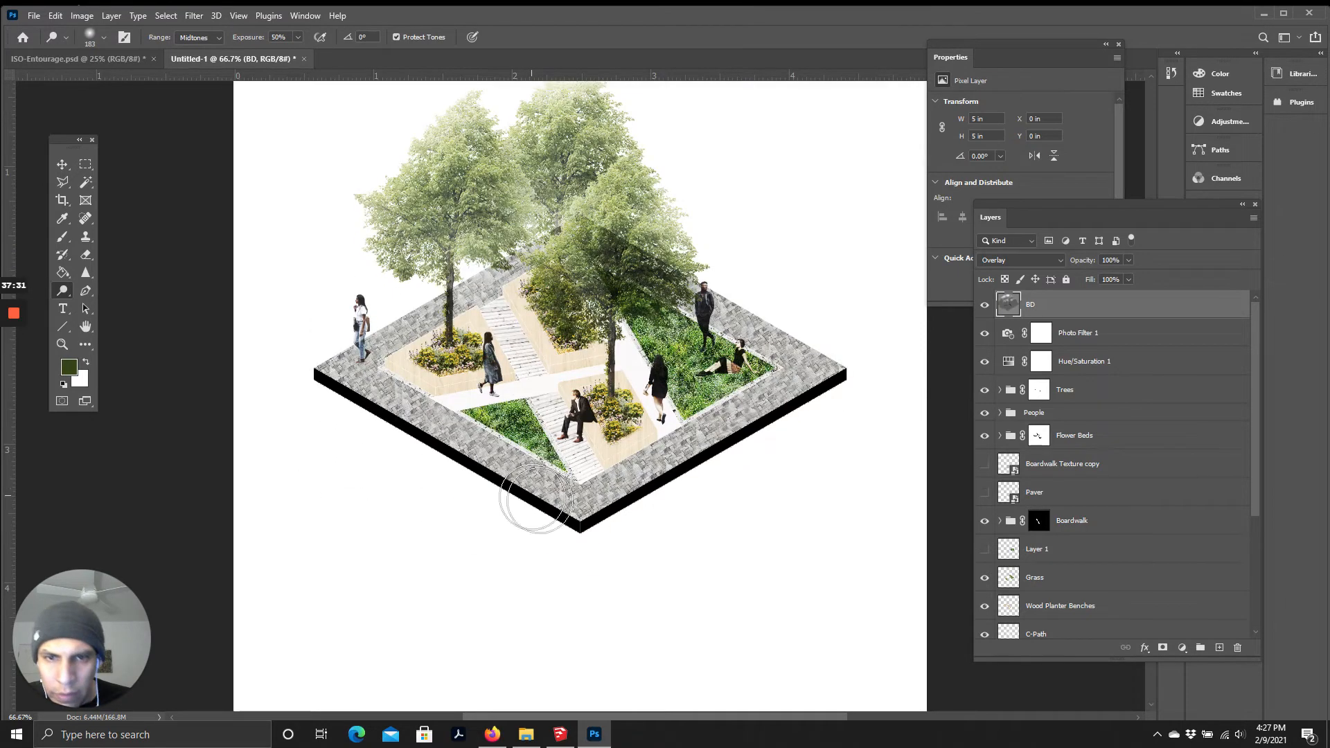
pyautogui.scroll(8, 513, 517)
pyautogui.scroll(-4, 547, 472)
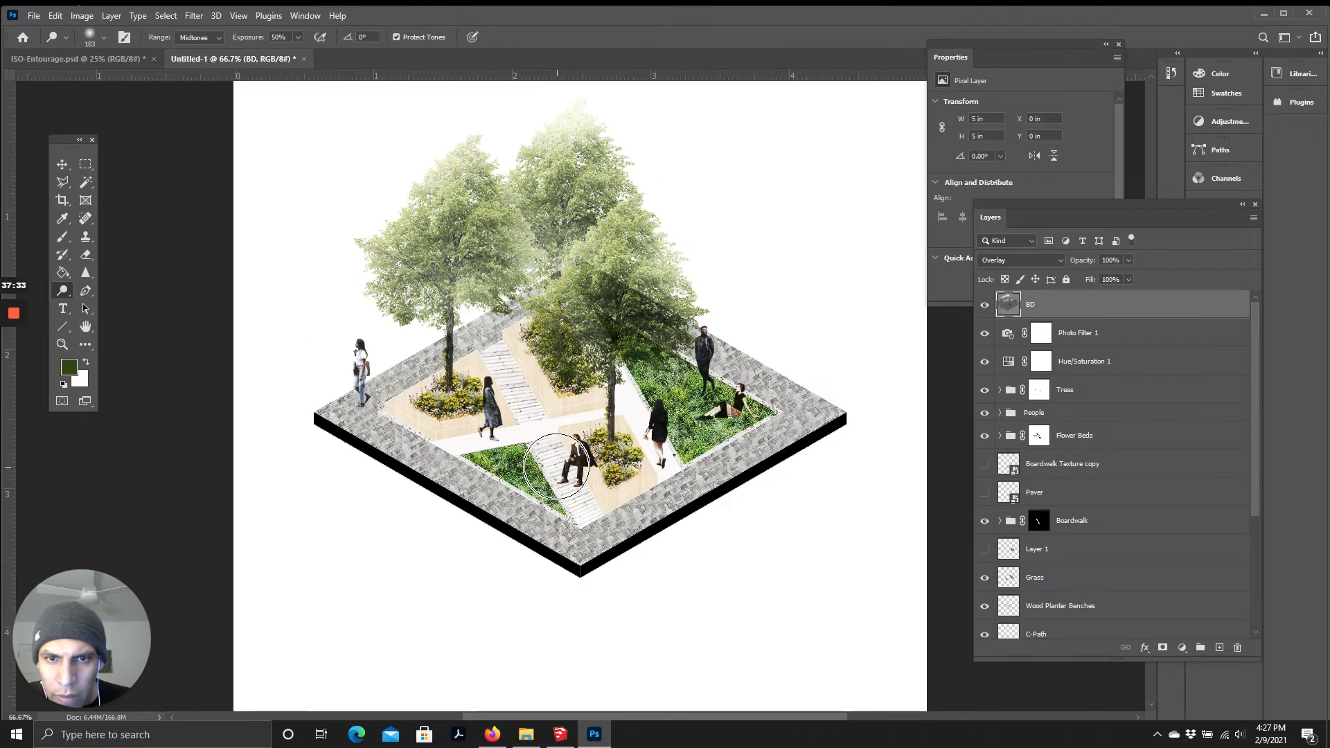
# Step: Dodge the front tree's lower crown, the large lawn and the area around the walking figure at the plaza's far corner
pyautogui.moveTo(645, 329)
pyautogui.mouseDown()
pyautogui.moveTo(603, 324)
pyautogui.moveTo(662, 332)
pyautogui.moveTo(612, 328)
pyautogui.moveTo(621, 305)
pyautogui.moveTo(632, 318)
pyautogui.moveTo(595, 319)
pyautogui.moveTo(624, 365)
pyautogui.moveTo(688, 375)
pyautogui.moveTo(721, 349)
pyautogui.mouseUp()
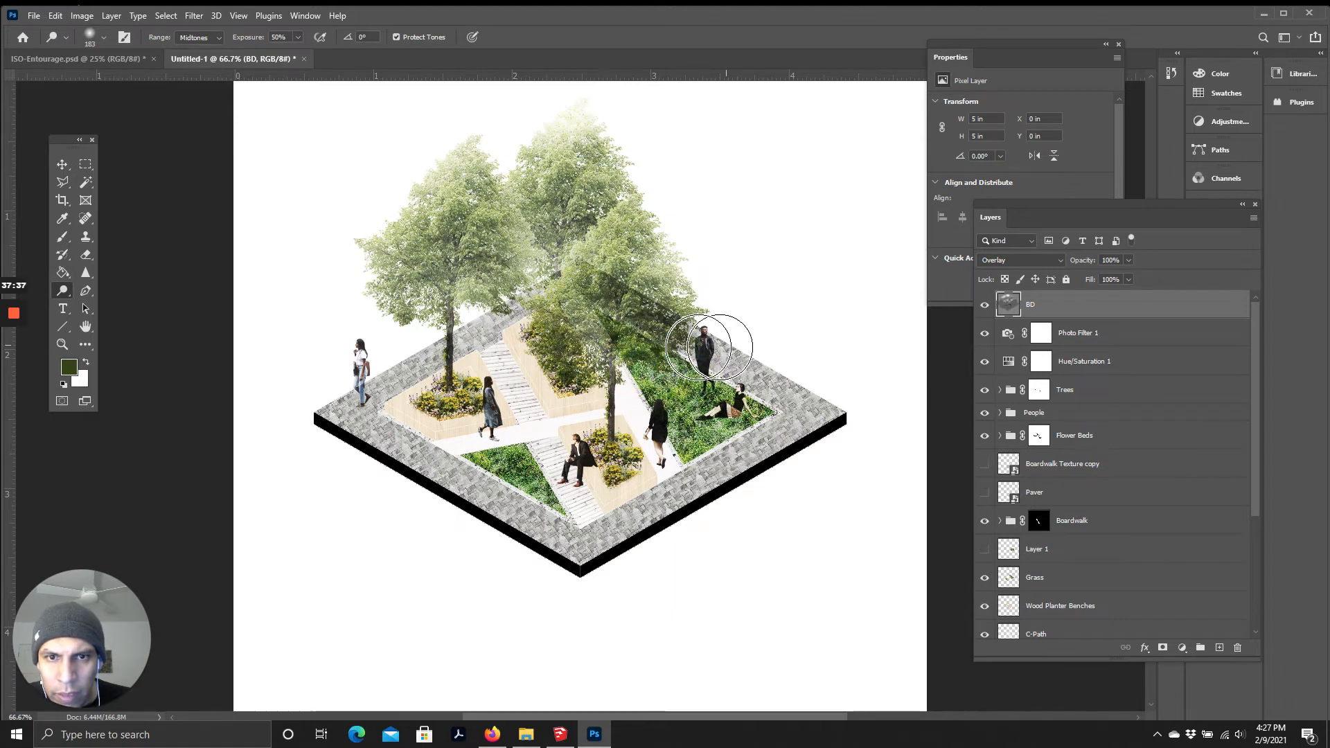
pyautogui.moveTo(672, 450)
pyautogui.mouseDown()
pyautogui.moveTo(753, 382)
pyautogui.moveTo(704, 390)
pyautogui.moveTo(659, 435)
pyautogui.mouseUp()
pyautogui.click(702, 389)
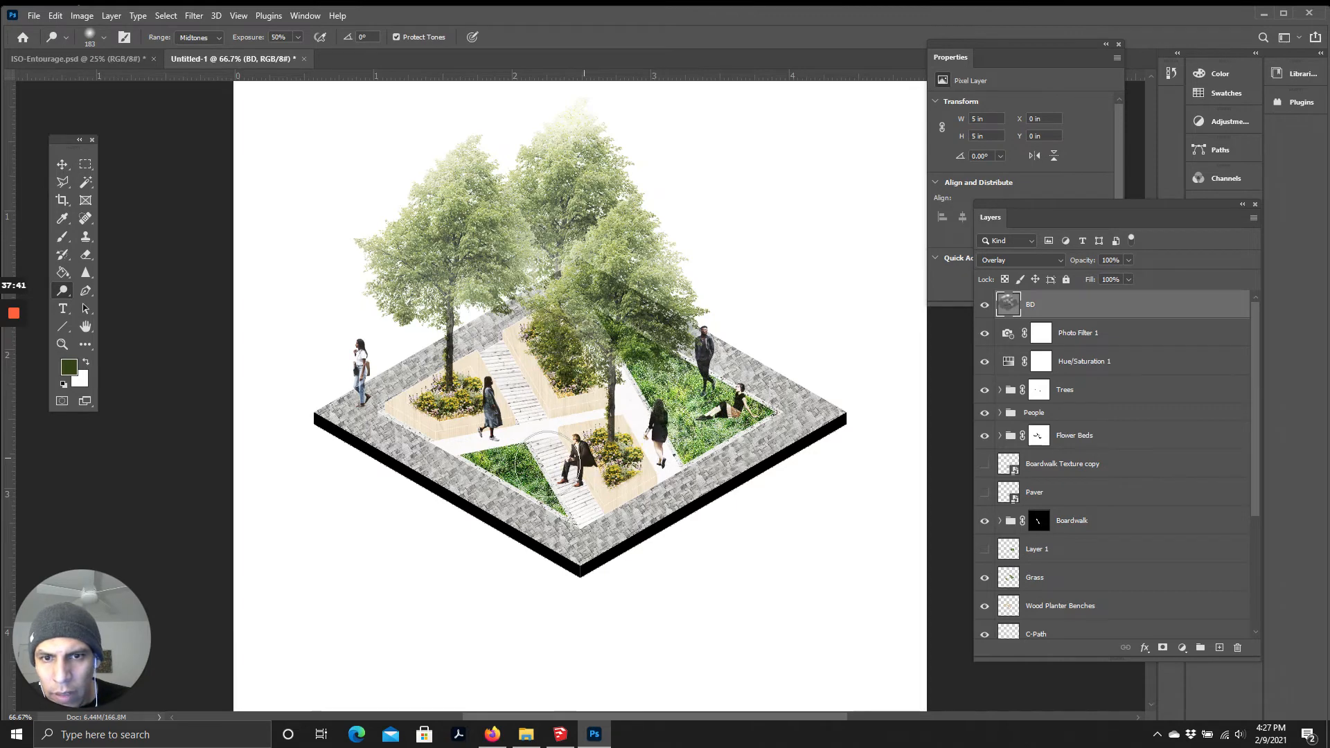
pyautogui.click(359, 364)
pyautogui.click(418, 408)
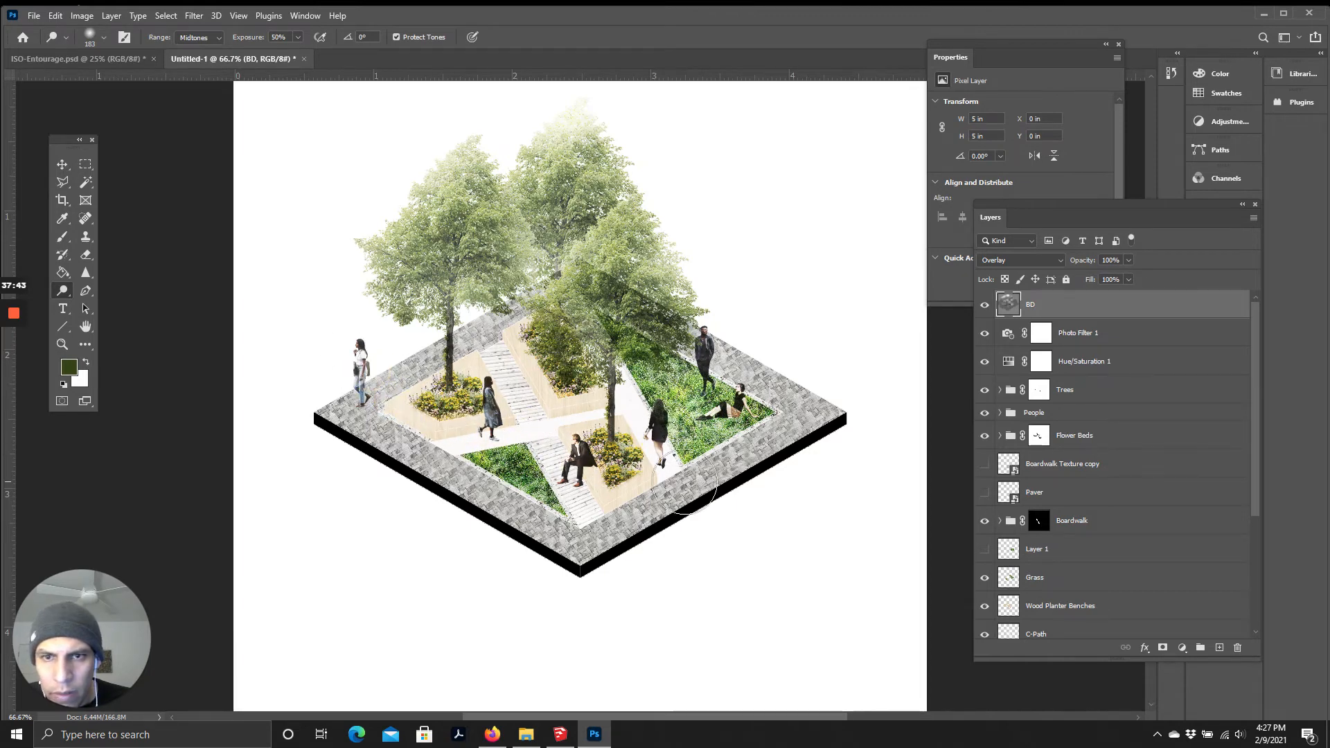
pyautogui.scroll(-2, 638, 451)
pyautogui.scroll(4, 637, 401)
pyautogui.scroll(-2, 693, 423)
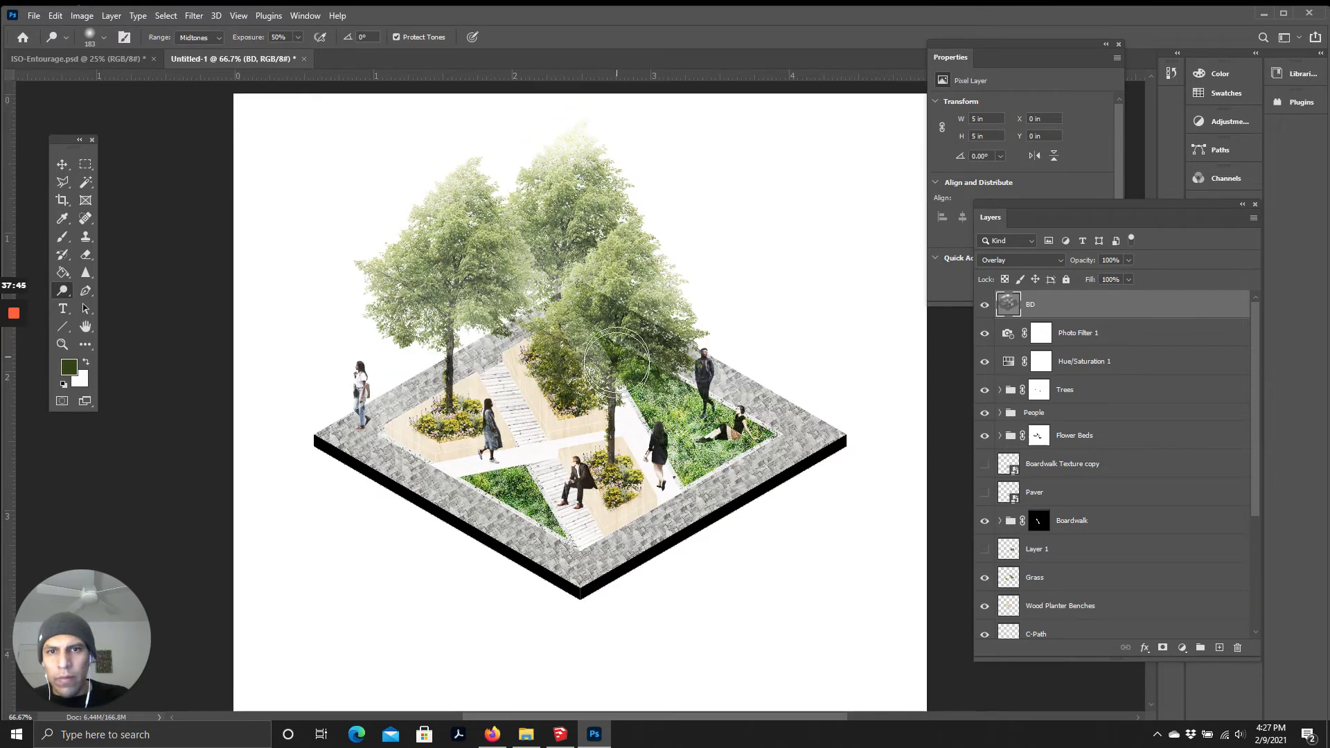
# Step: Dodge the flower beds on the BD layer to lighten the planting around the trees
pyautogui.scroll(1, 665, 332)
pyautogui.scroll(-2, 651, 410)
pyautogui.scroll(2, 630, 416)
pyautogui.scroll(-2, 606, 408)
pyautogui.scroll(4, 578, 346)
pyautogui.scroll(-1, 575, 333)
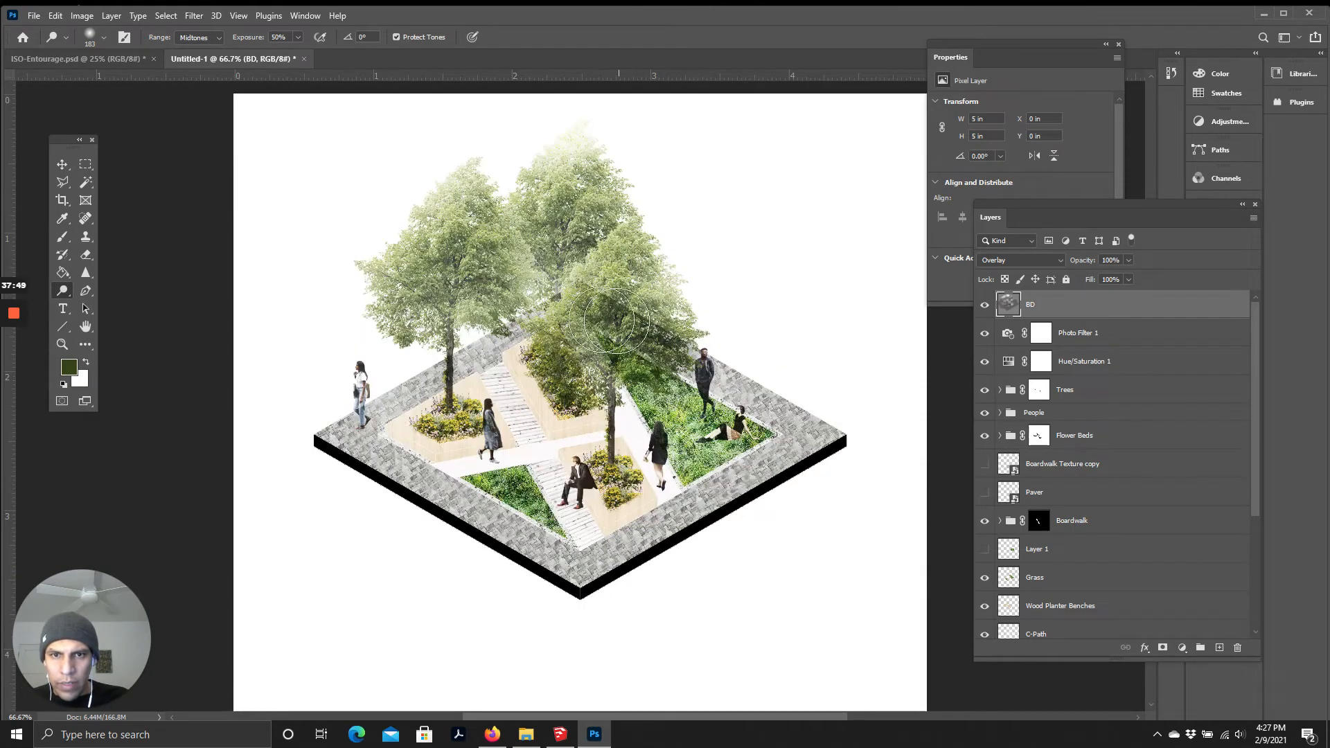
pyautogui.moveTo(538, 364)
pyautogui.mouseDown()
pyautogui.moveTo(585, 368)
pyautogui.moveTo(570, 346)
pyautogui.moveTo(573, 417)
pyautogui.mouseUp()
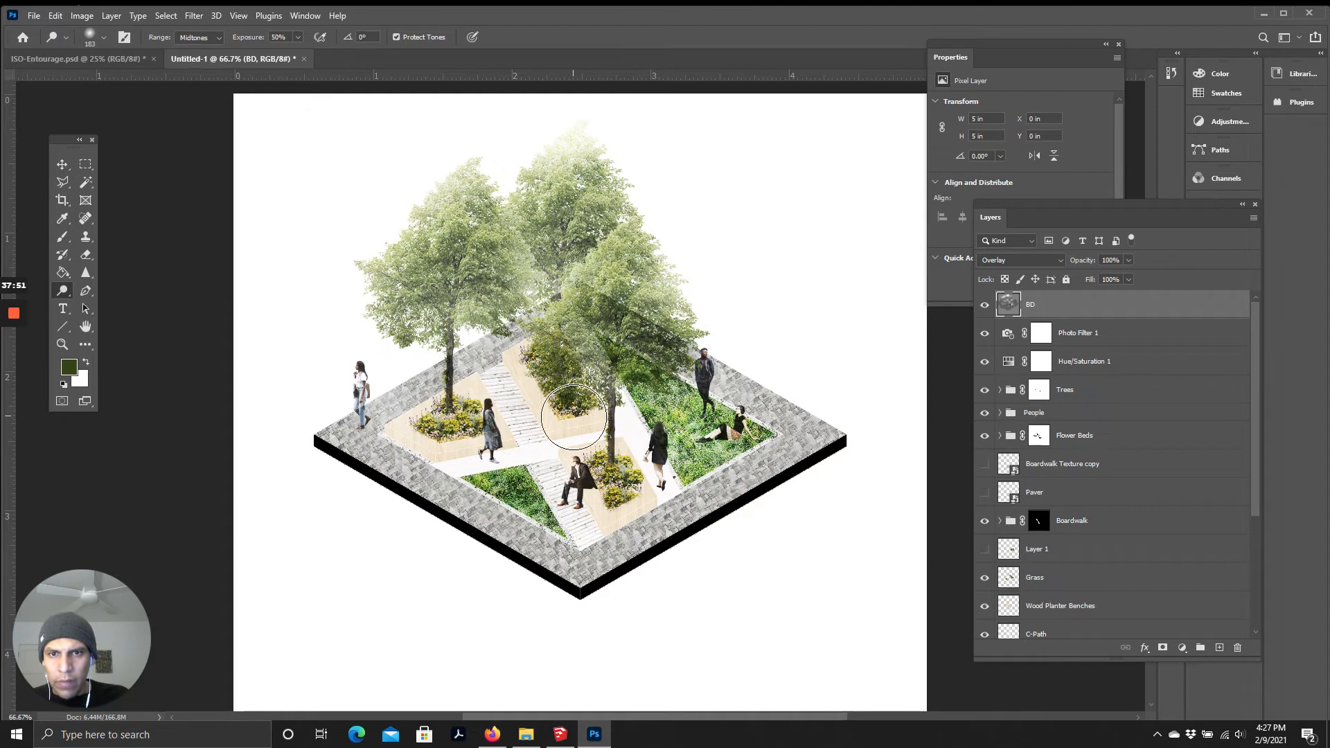
pyautogui.scroll(1, 552, 362)
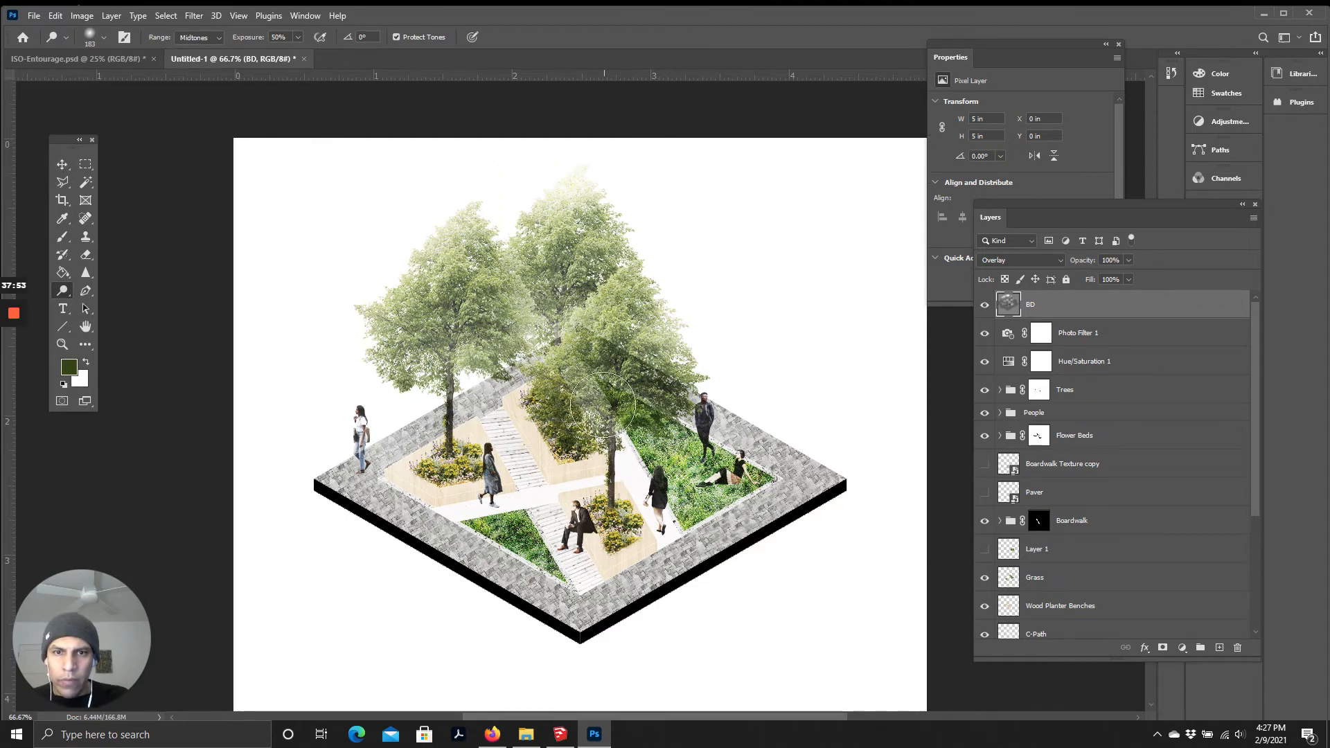
pyautogui.moveTo(552, 450)
pyautogui.mouseDown()
pyautogui.moveTo(568, 431)
pyautogui.moveTo(554, 409)
pyautogui.mouseUp()
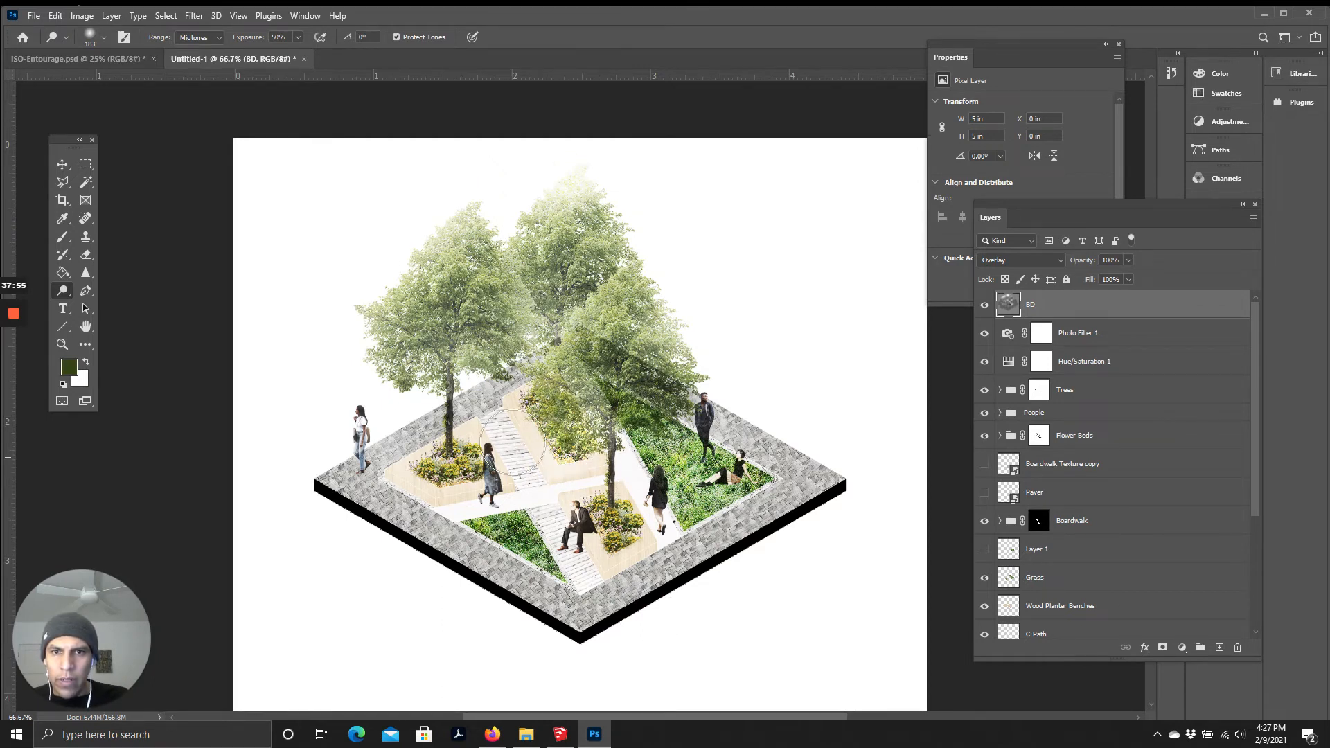
pyautogui.scroll(-1, 466, 527)
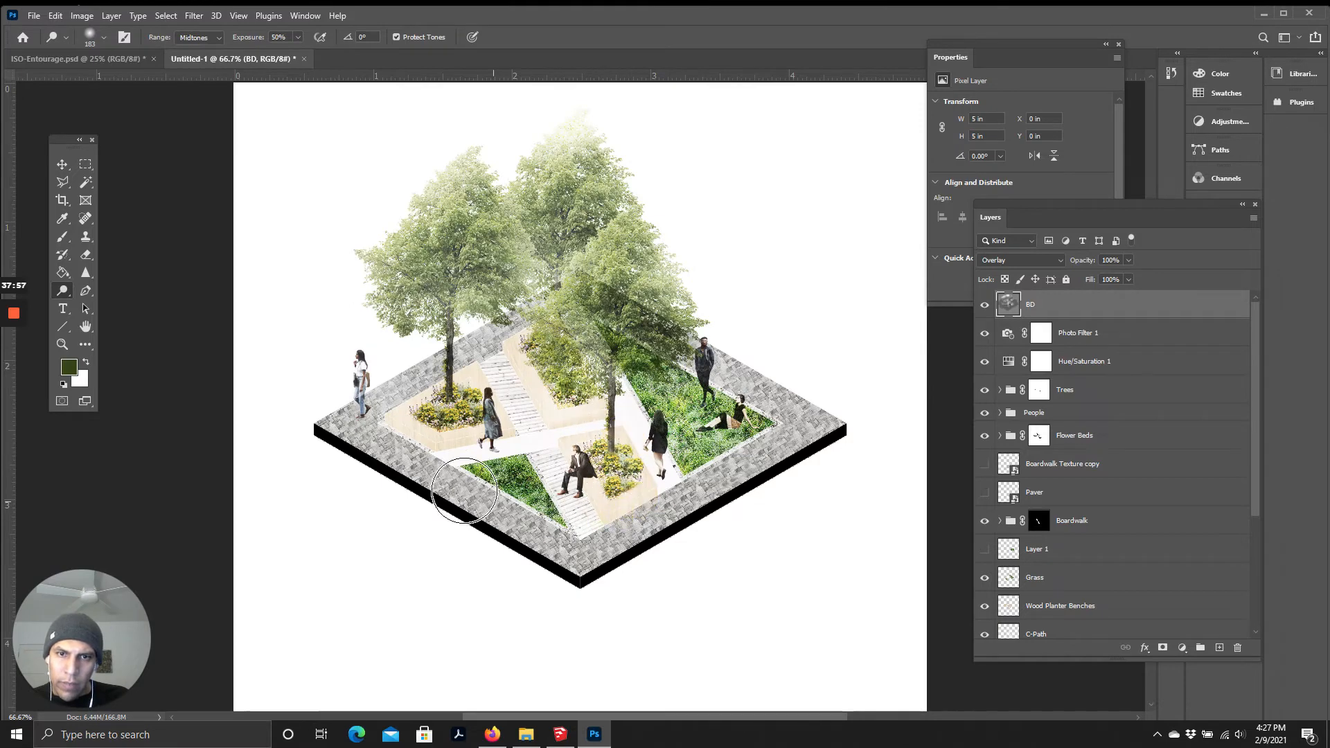
pyautogui.scroll(1, 721, 426)
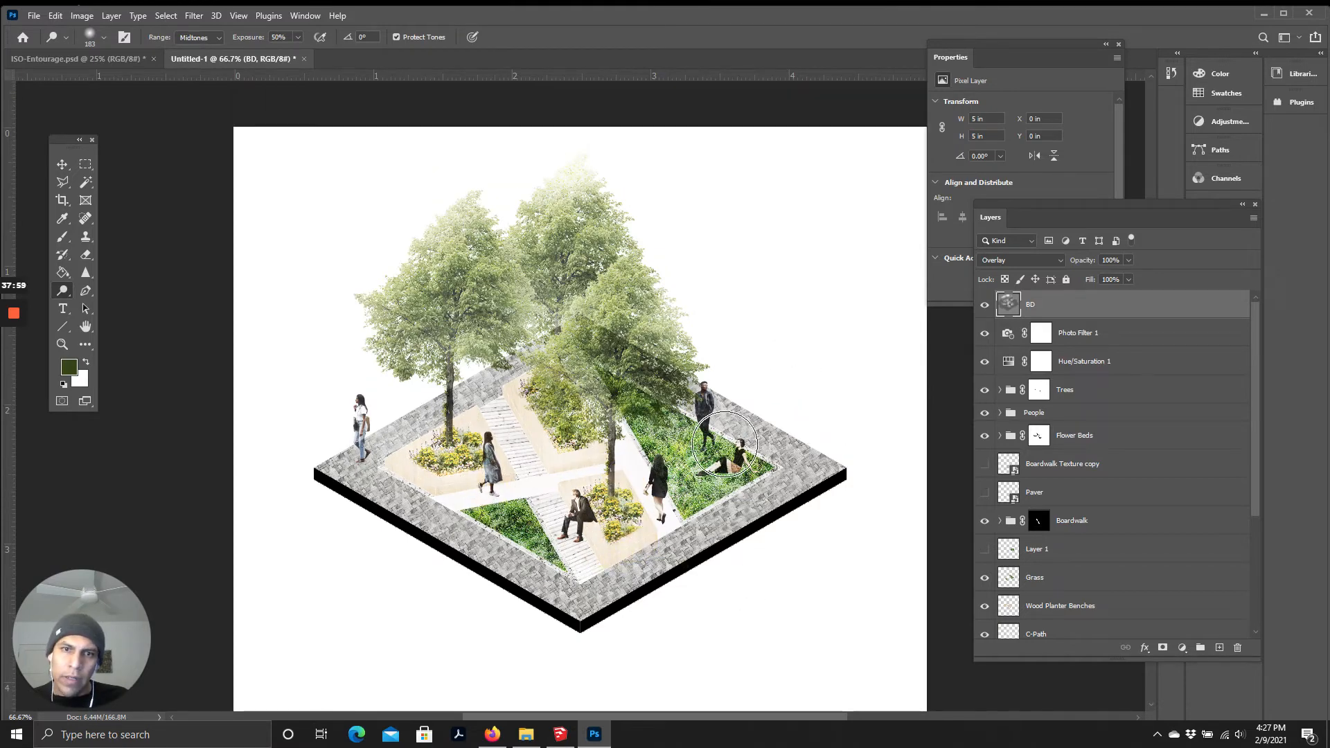
pyautogui.scroll(1, 640, 528)
pyautogui.scroll(-2, 641, 528)
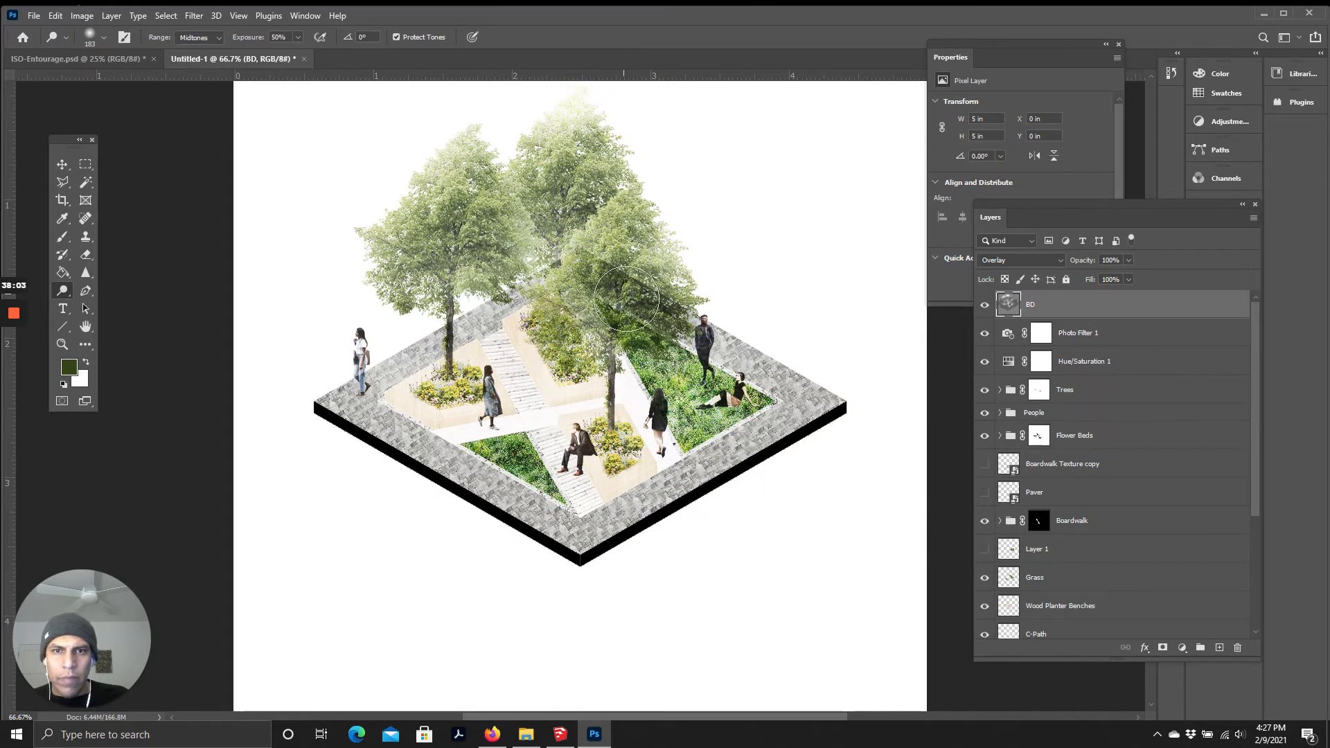
# Step: Try different opacities on the Trees group, ending at 75%
pyautogui.scroll(-5, 1049, 568)
pyautogui.scroll(2, 1062, 468)
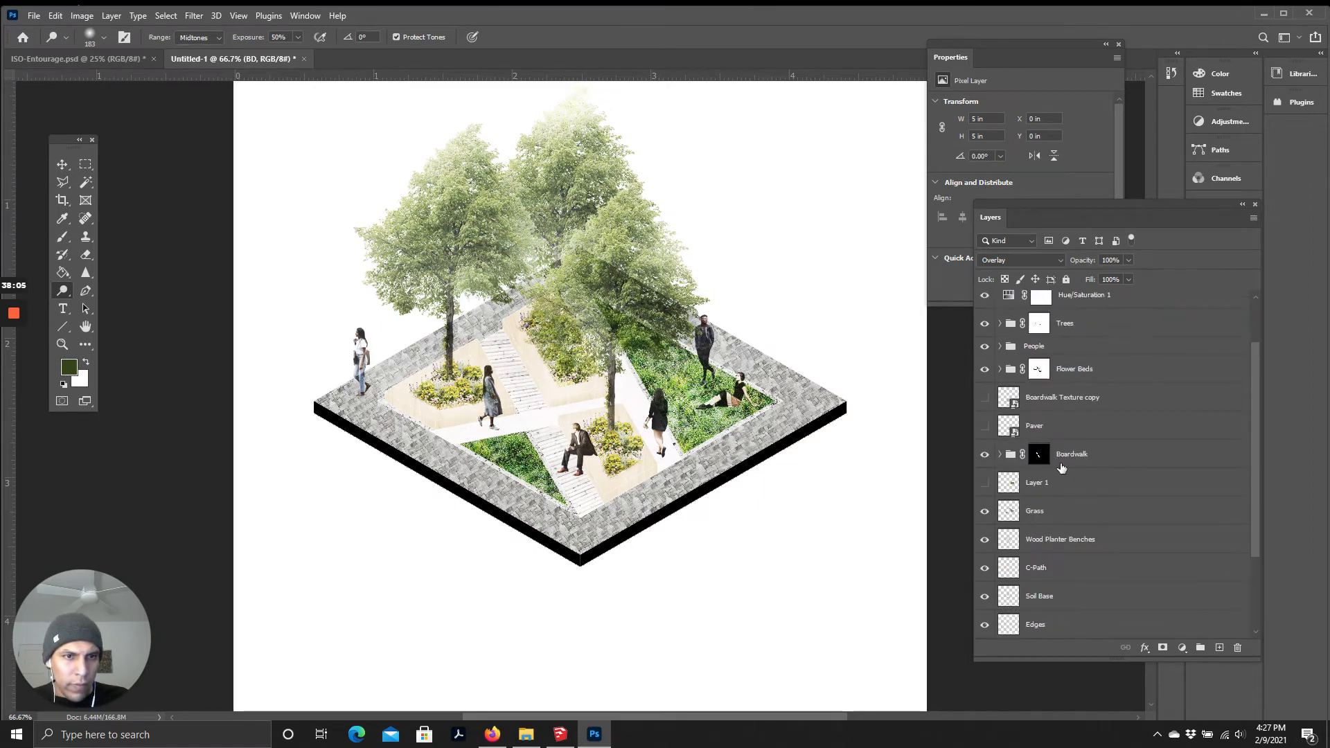
pyautogui.scroll(2, 1055, 430)
pyautogui.scroll(-5, 1078, 492)
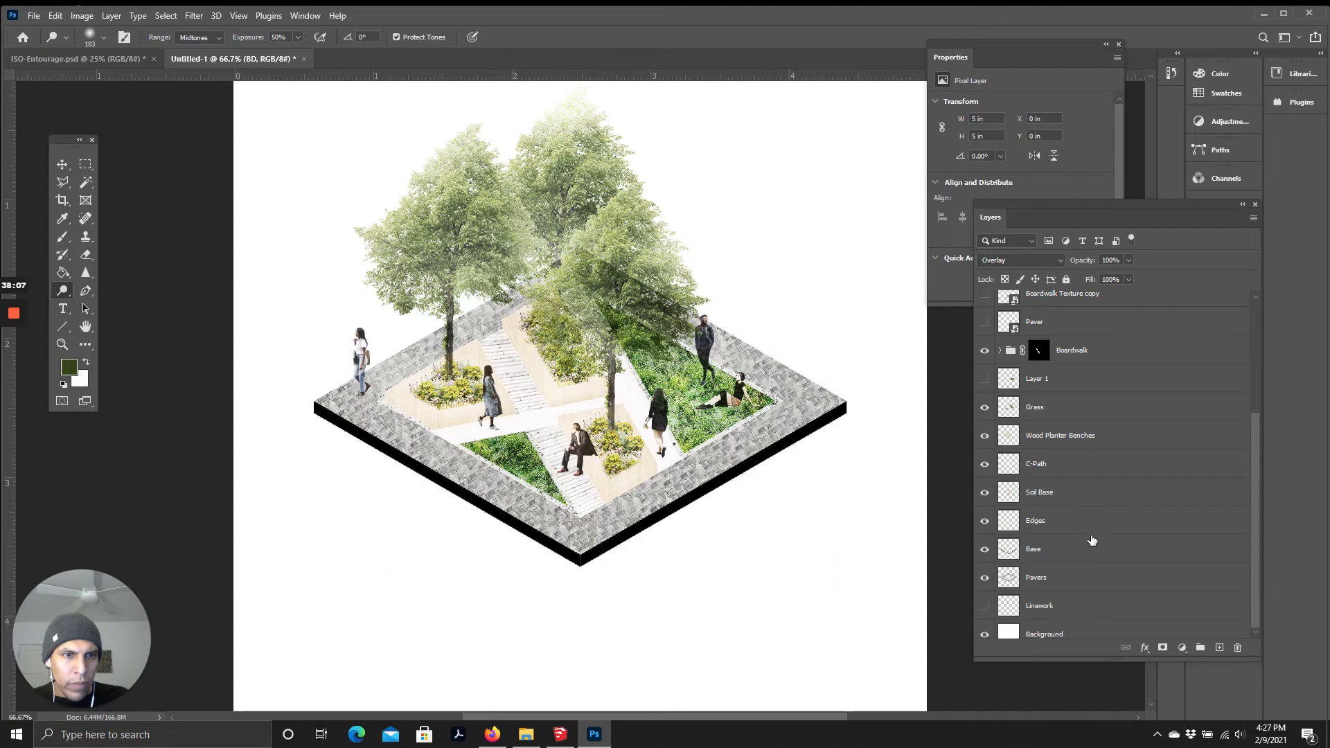
pyautogui.scroll(5, 1087, 534)
pyautogui.click(1066, 379)
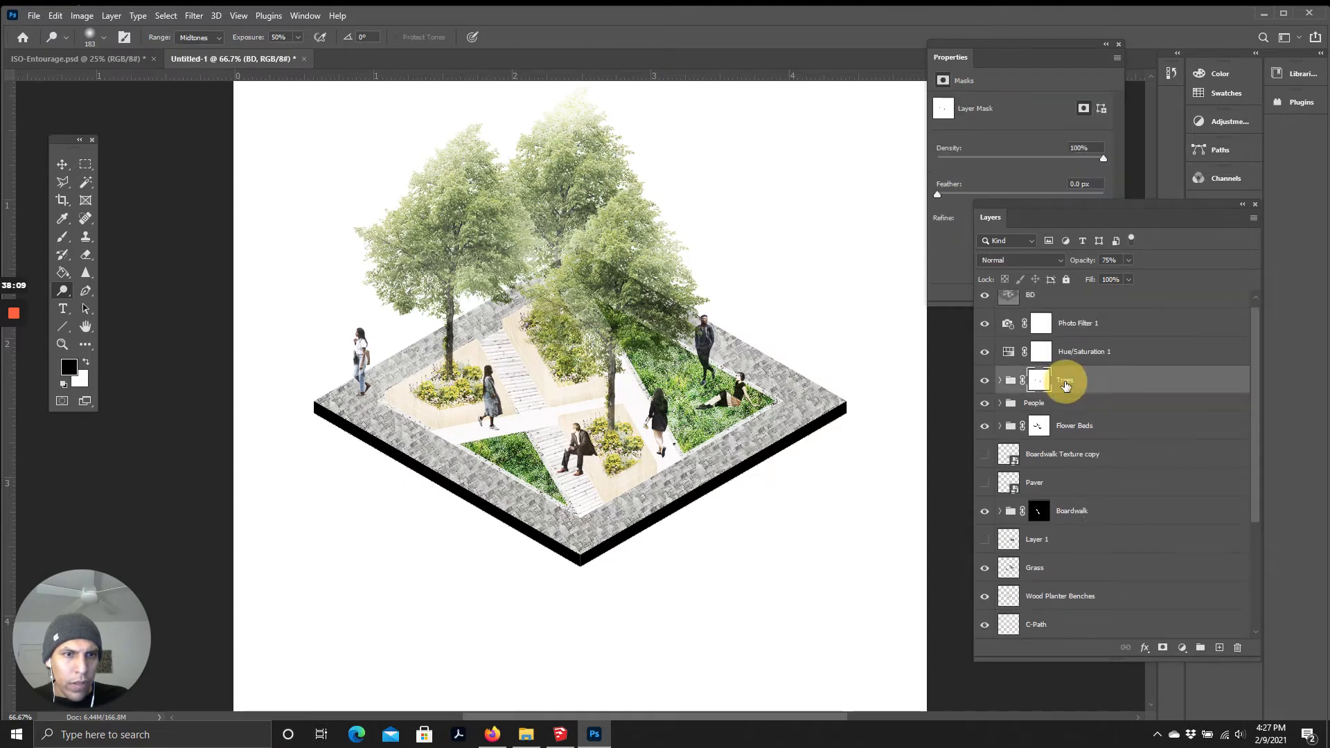
pyautogui.click(1182, 647)
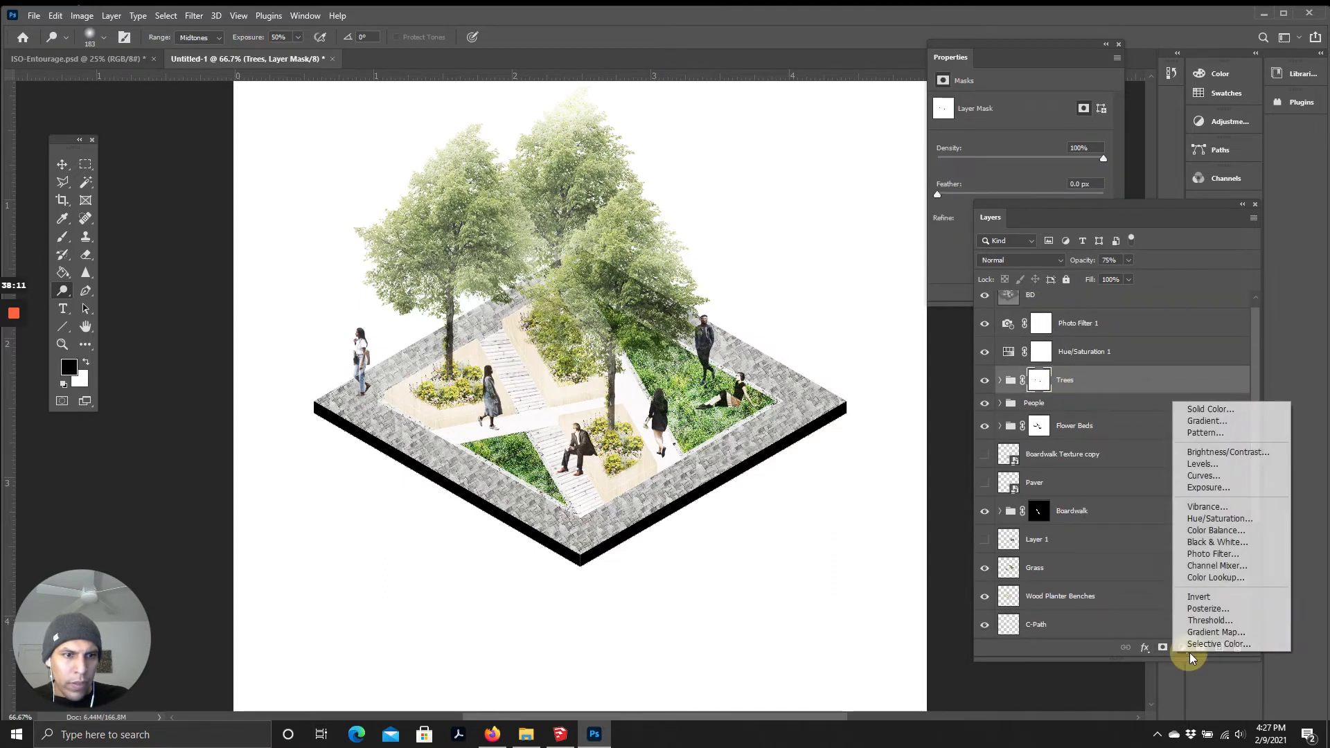
pyautogui.click(1065, 383)
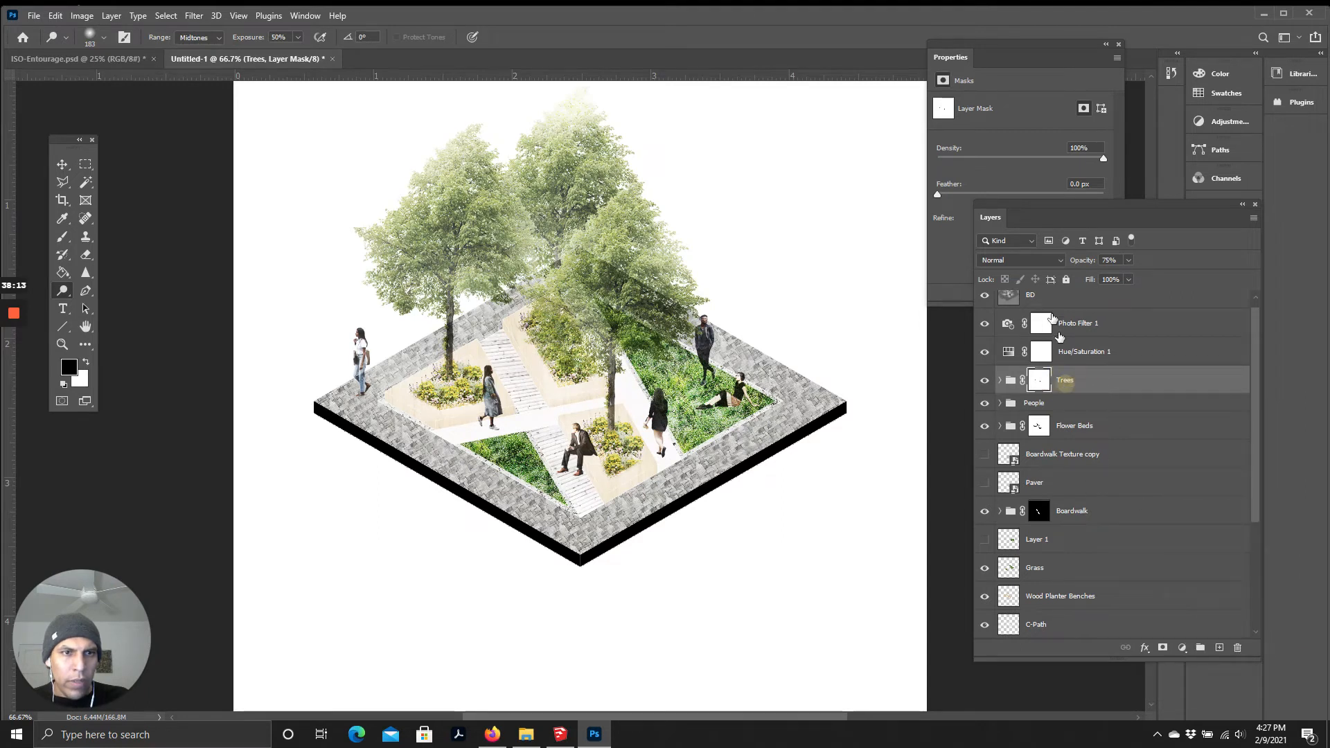
pyautogui.click(1013, 382)
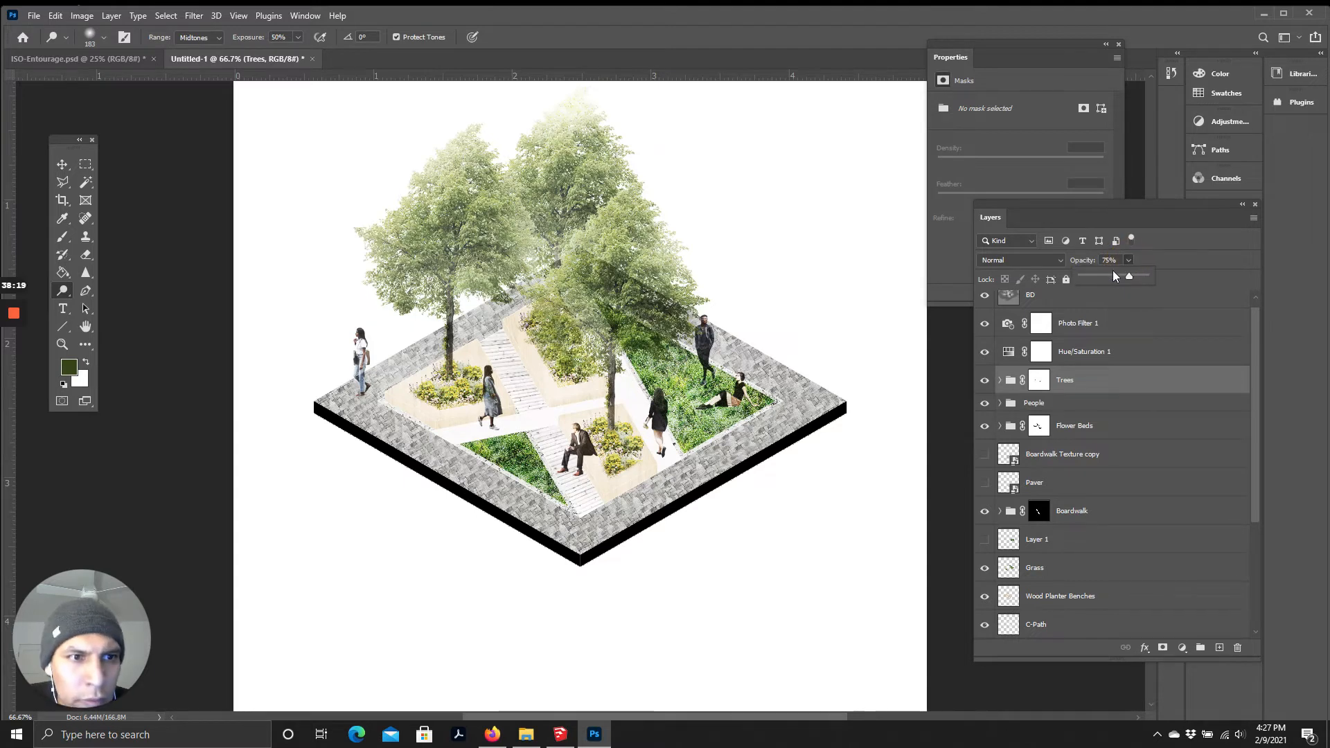
pyautogui.moveTo(1122, 276); pyautogui.dragTo(1129, 276)
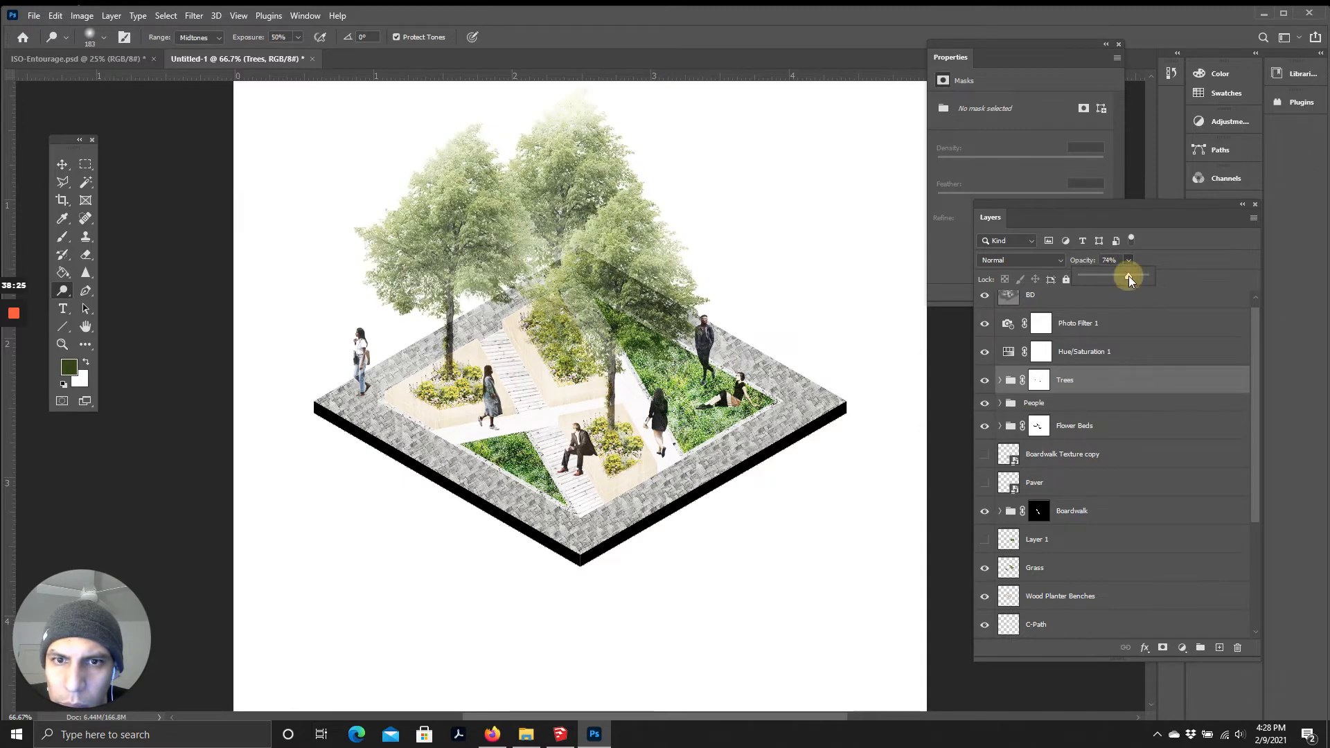
pyautogui.moveTo(1144, 278); pyautogui.dragTo(1129, 276)
# Step: Toggle the BD layer's visibility to compare the illustration with and without the dodge-and-burn shading
pyautogui.scroll(1, 617, 379)
pyautogui.scroll(-3, 617, 379)
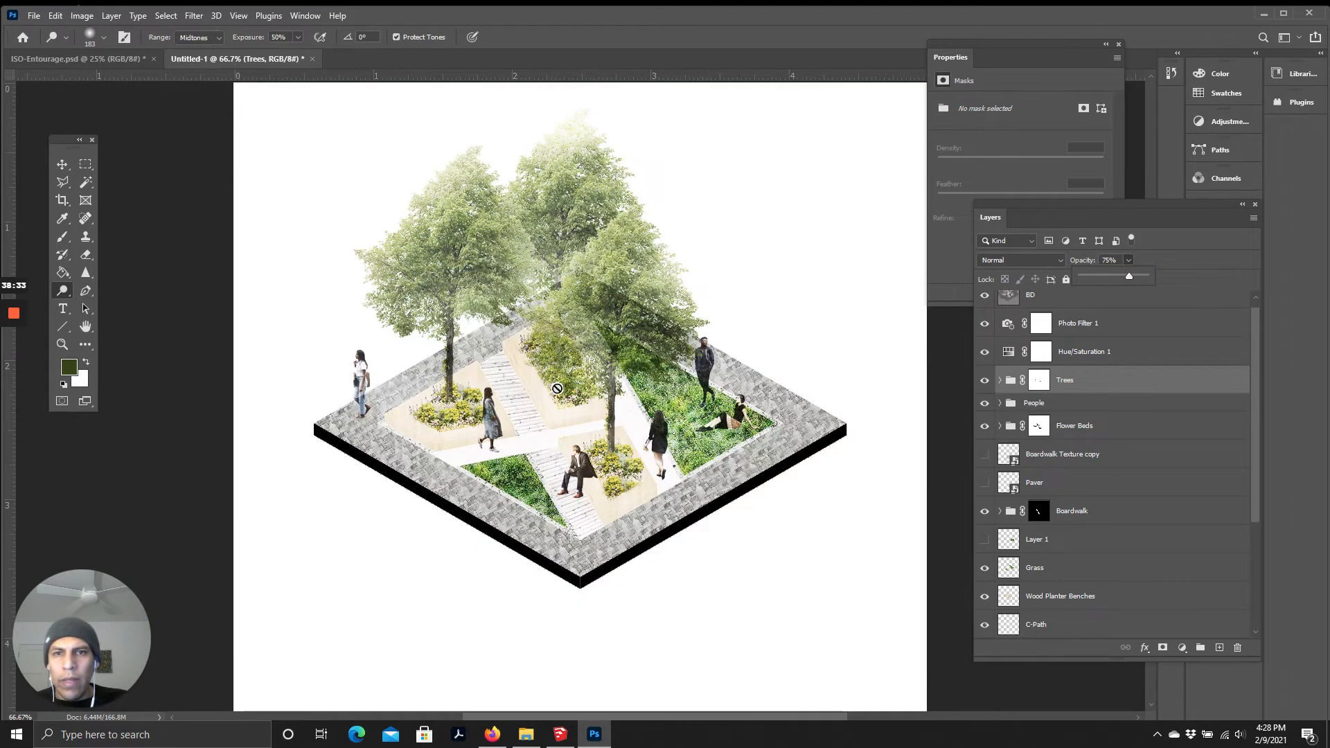
pyautogui.scroll(1, 1143, 455)
pyautogui.click(1071, 331)
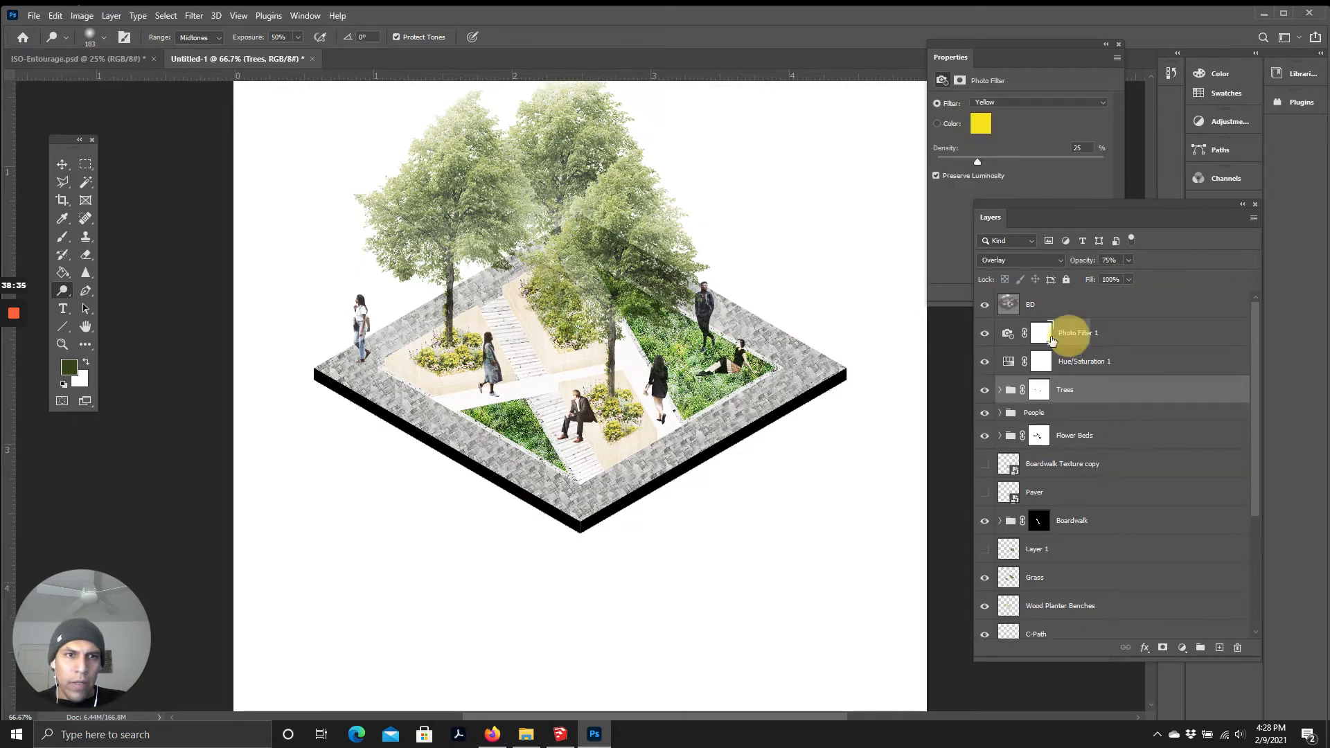
pyautogui.click(985, 305)
pyautogui.click(985, 306)
pyautogui.click(984, 307)
pyautogui.click(985, 307)
pyautogui.click(985, 306)
pyautogui.click(985, 307)
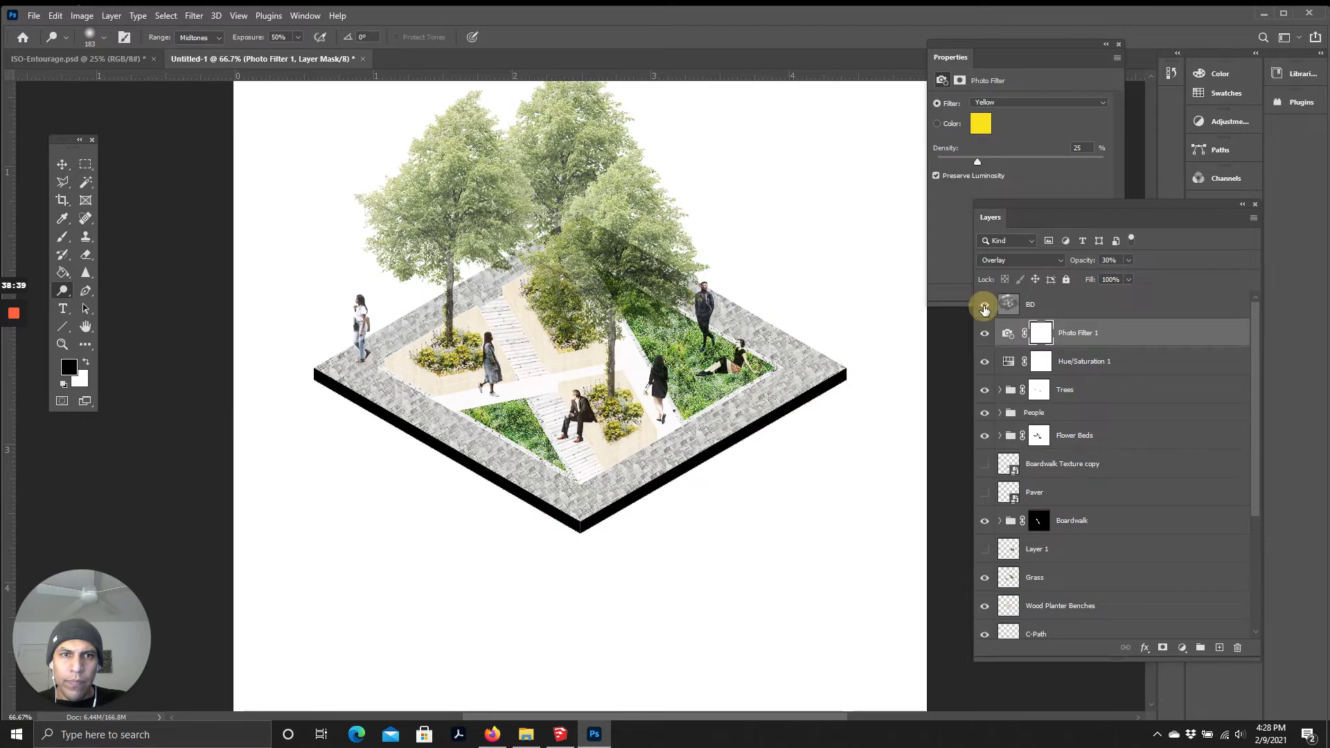
# Step: Toggle the Photo Filter 1 and Hue/Saturation 1 layers to compare the colors with and without each adjustment
pyautogui.click(986, 334)
pyautogui.click(987, 336)
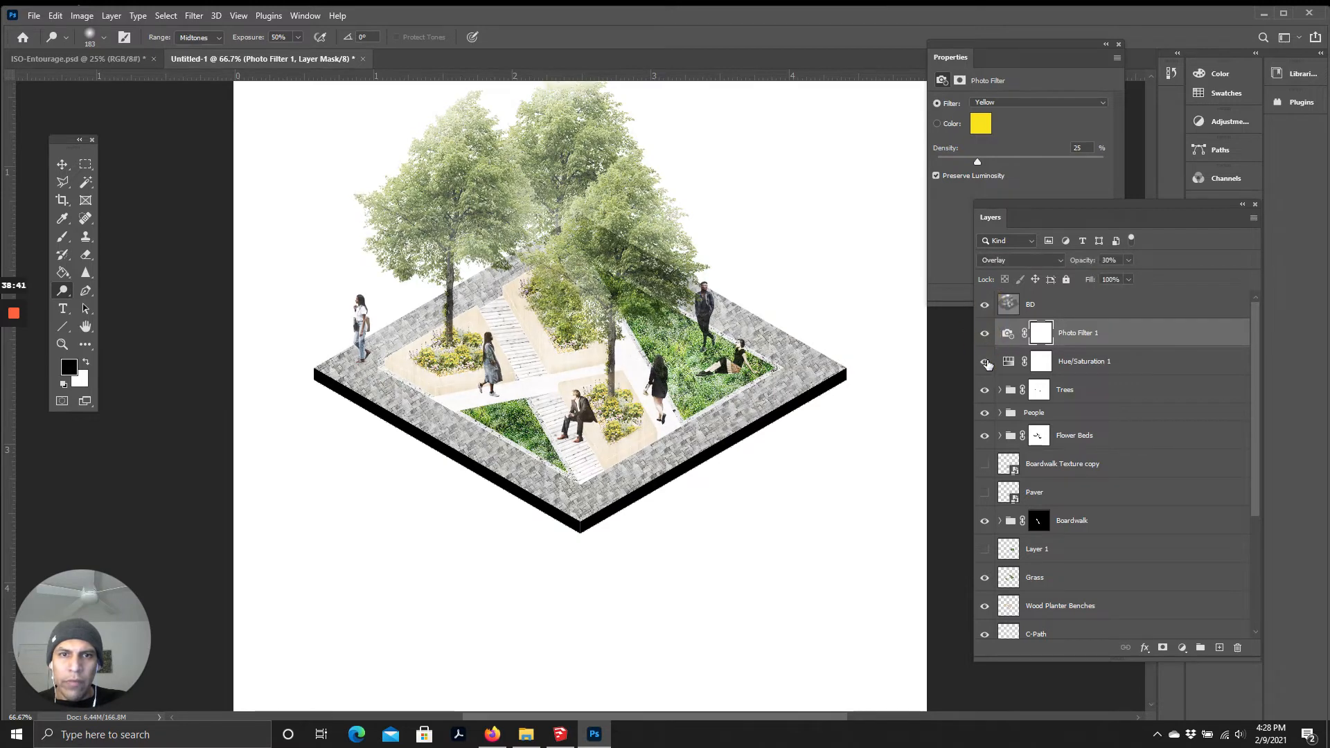
pyautogui.click(986, 363)
pyautogui.click(986, 364)
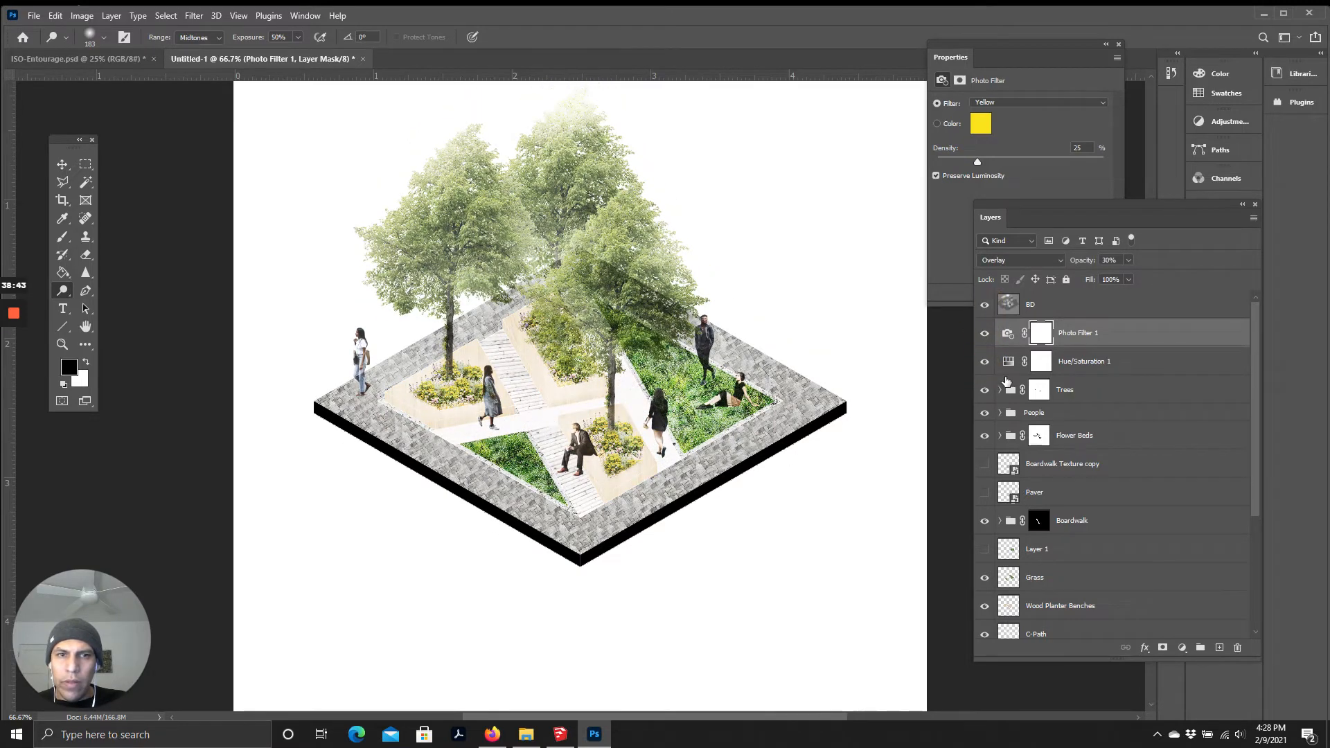
pyautogui.click(987, 363)
pyautogui.click(987, 364)
pyautogui.click(987, 364)
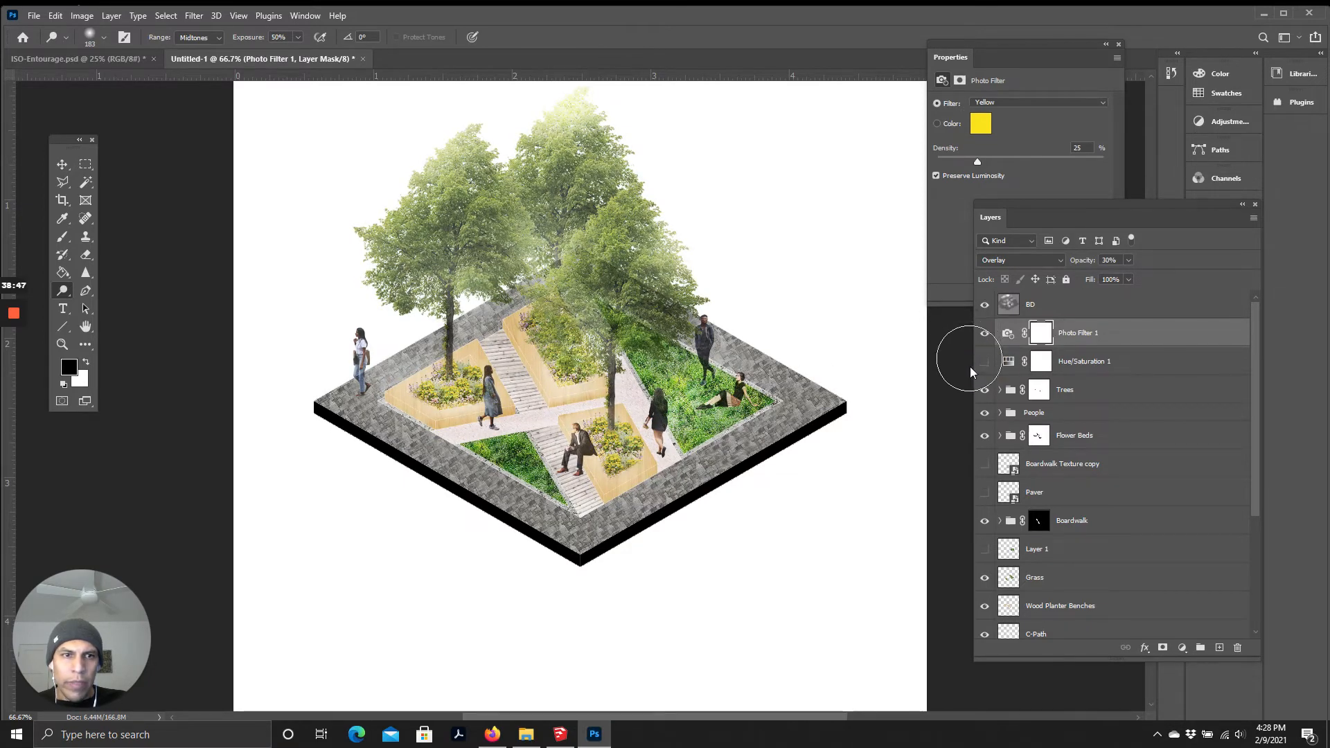
pyautogui.click(983, 362)
pyautogui.click(985, 333)
pyautogui.click(985, 333)
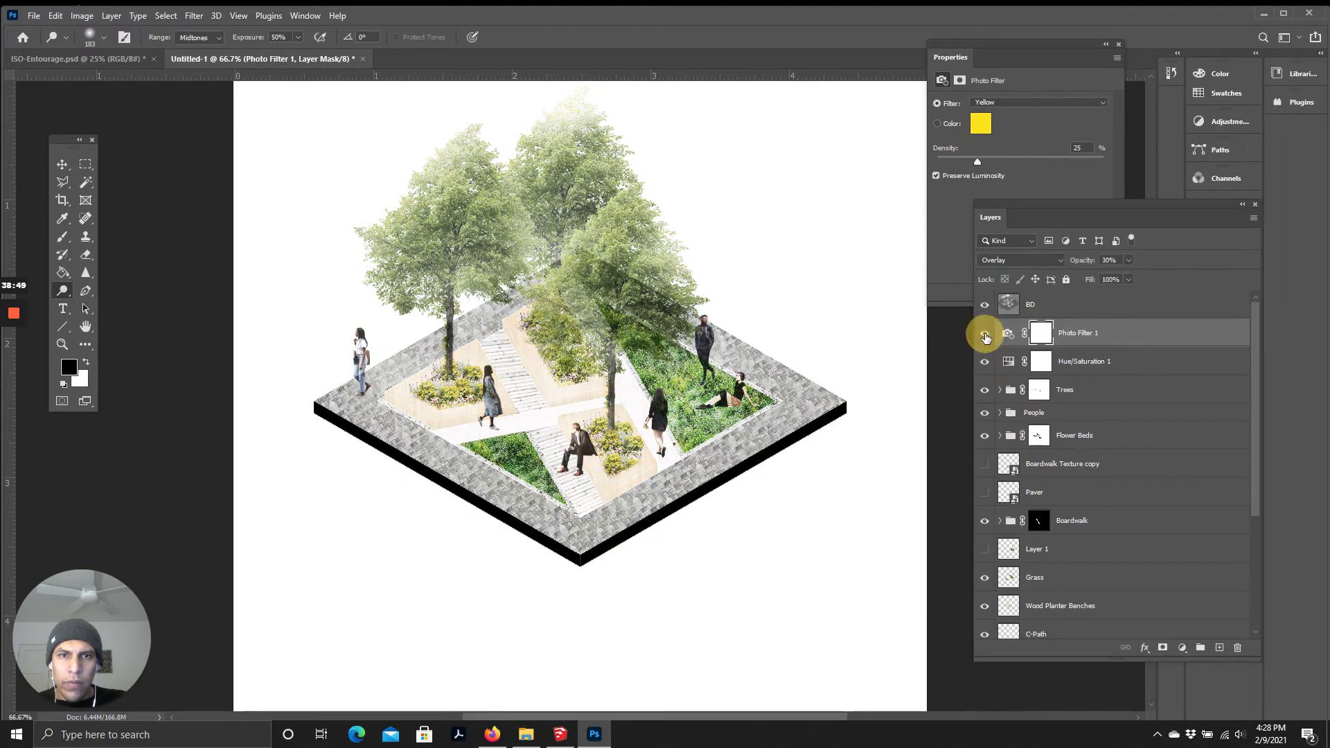
# Step: Try a Lightness of +28 on the Hue/Saturation 1 adjustment, undo it, and keep Saturation at -100
pyautogui.scroll(1, 563, 453)
pyautogui.scroll(2, 563, 444)
pyautogui.scroll(-3, 609, 416)
pyautogui.scroll(1, 589, 495)
pyautogui.scroll(2, 663, 444)
pyautogui.scroll(-2, 686, 383)
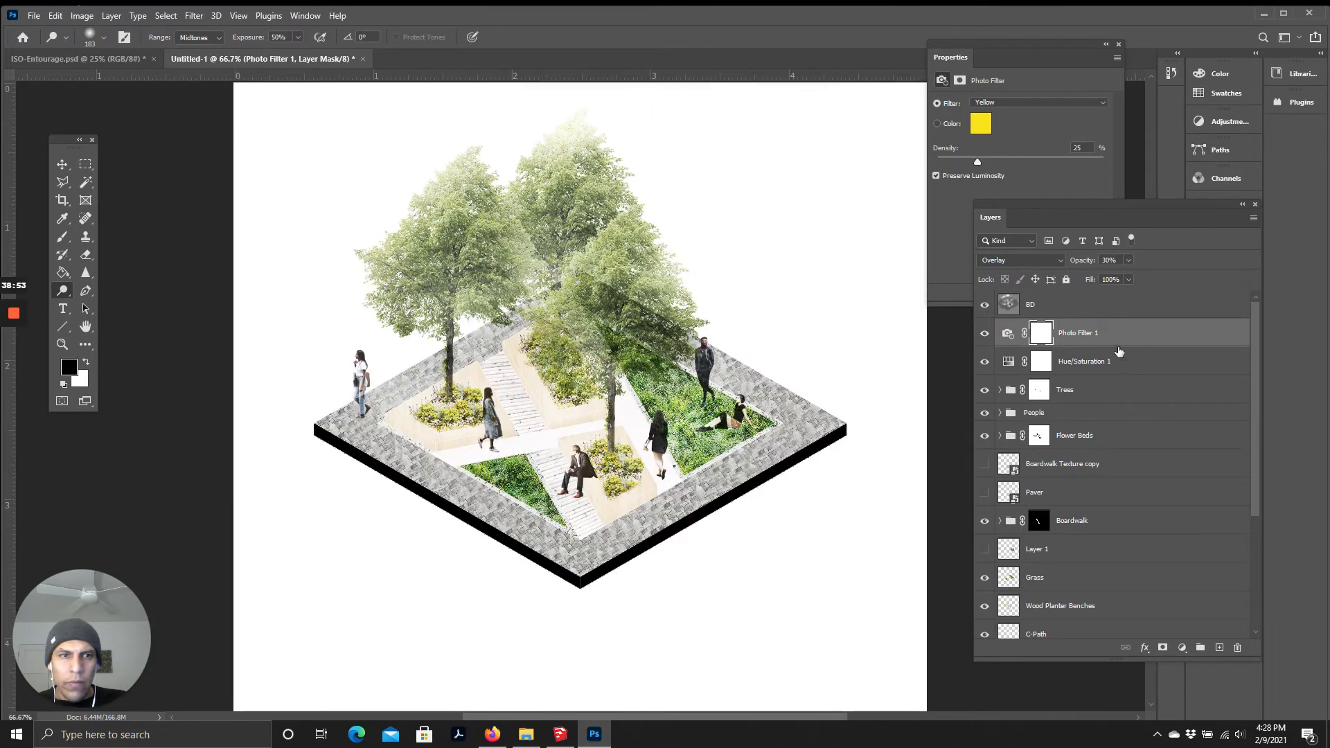
pyautogui.click(1081, 309)
pyautogui.click(1063, 361)
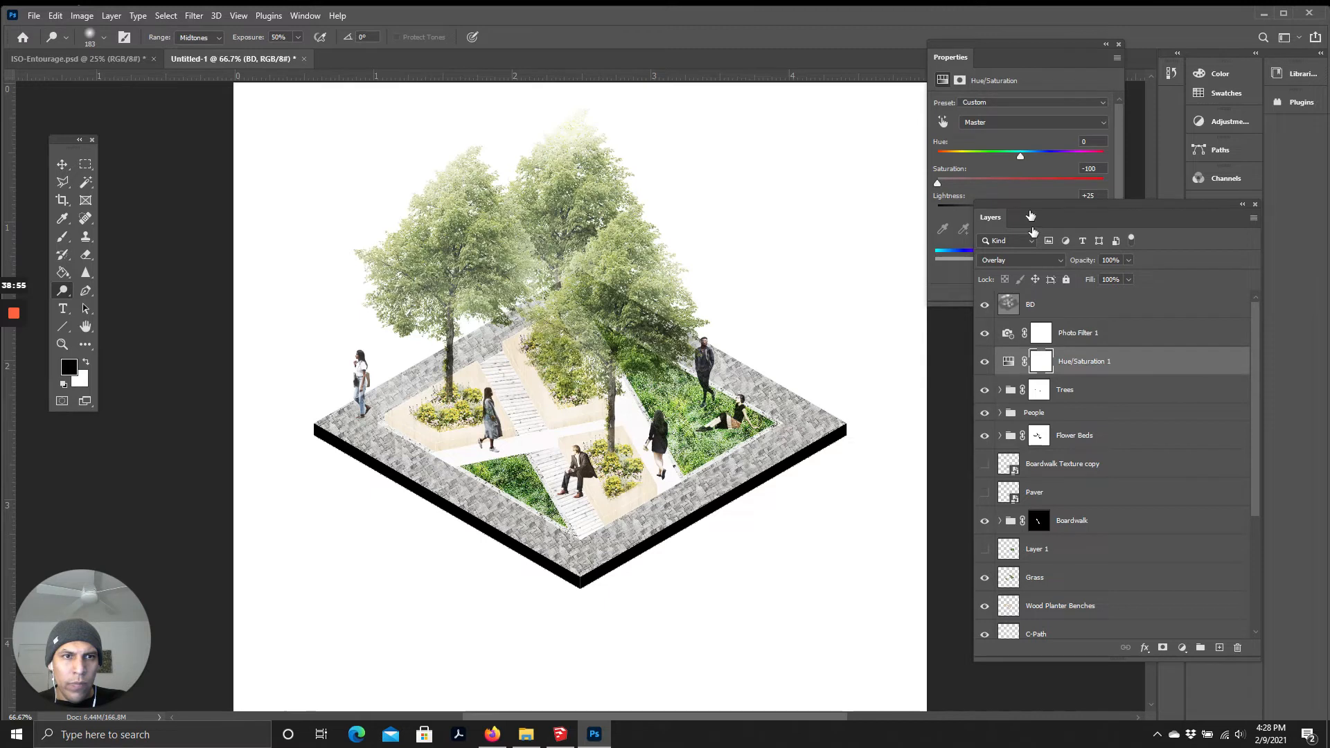
pyautogui.click(1003, 197)
pyautogui.moveTo(1041, 210)
pyautogui.mouseDown()
pyautogui.moveTo(1019, 214)
pyautogui.moveTo(1040, 218)
pyautogui.mouseUp()
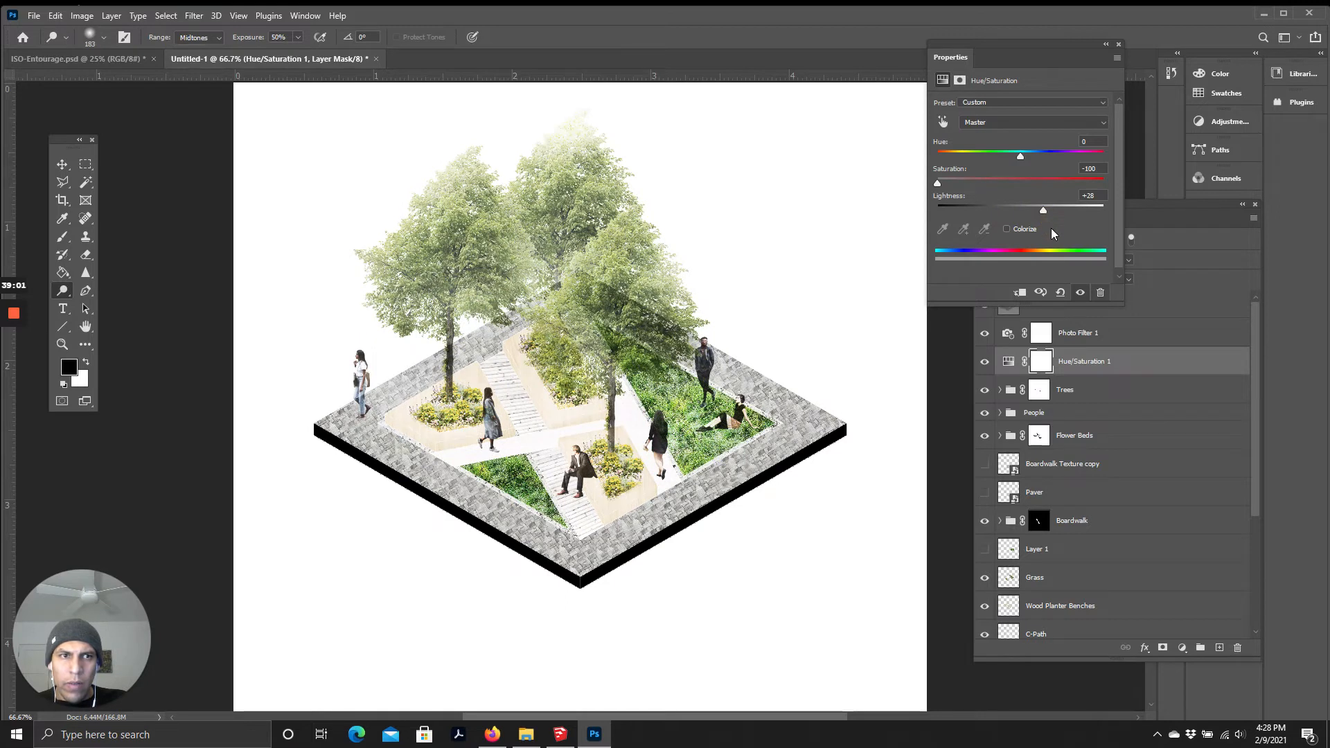
pyautogui.hotkey('ctrl', 'z')
pyautogui.hotkey('ctrl', 'z')
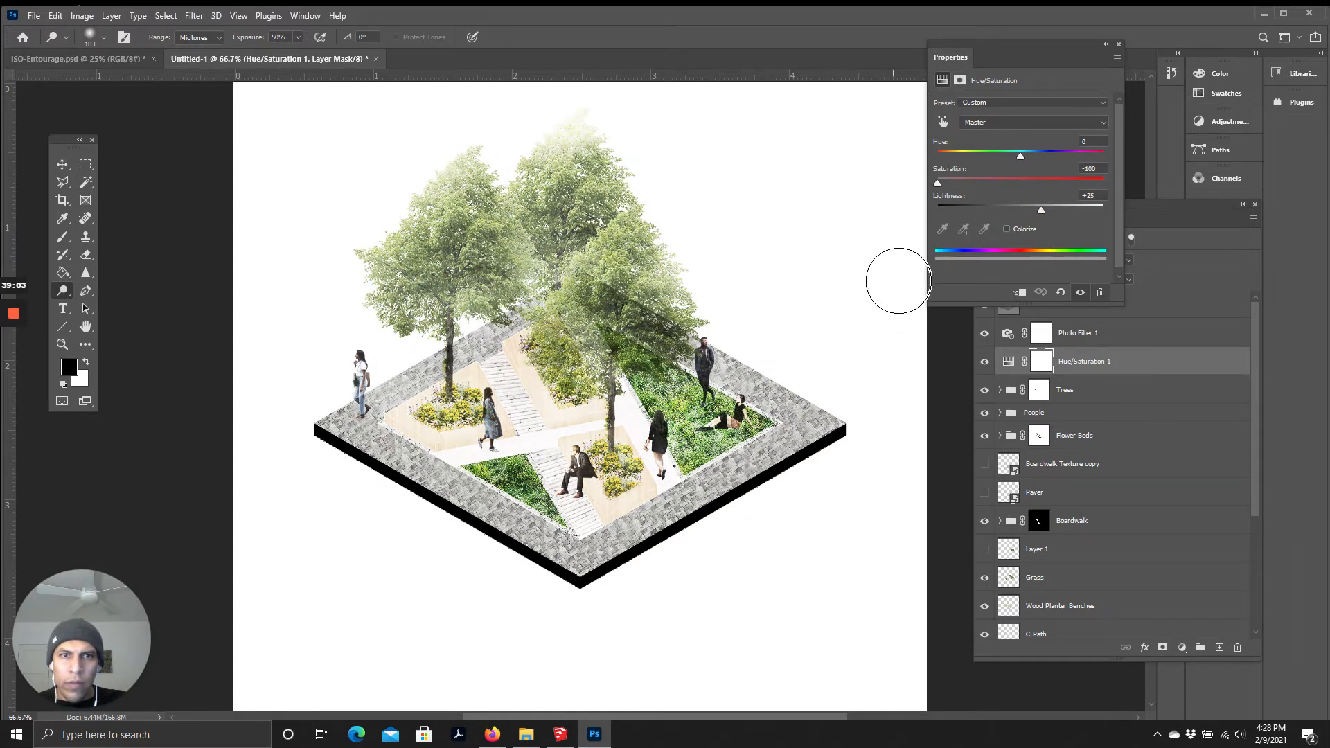
pyautogui.moveTo(938, 184); pyautogui.dragTo(841, 190)
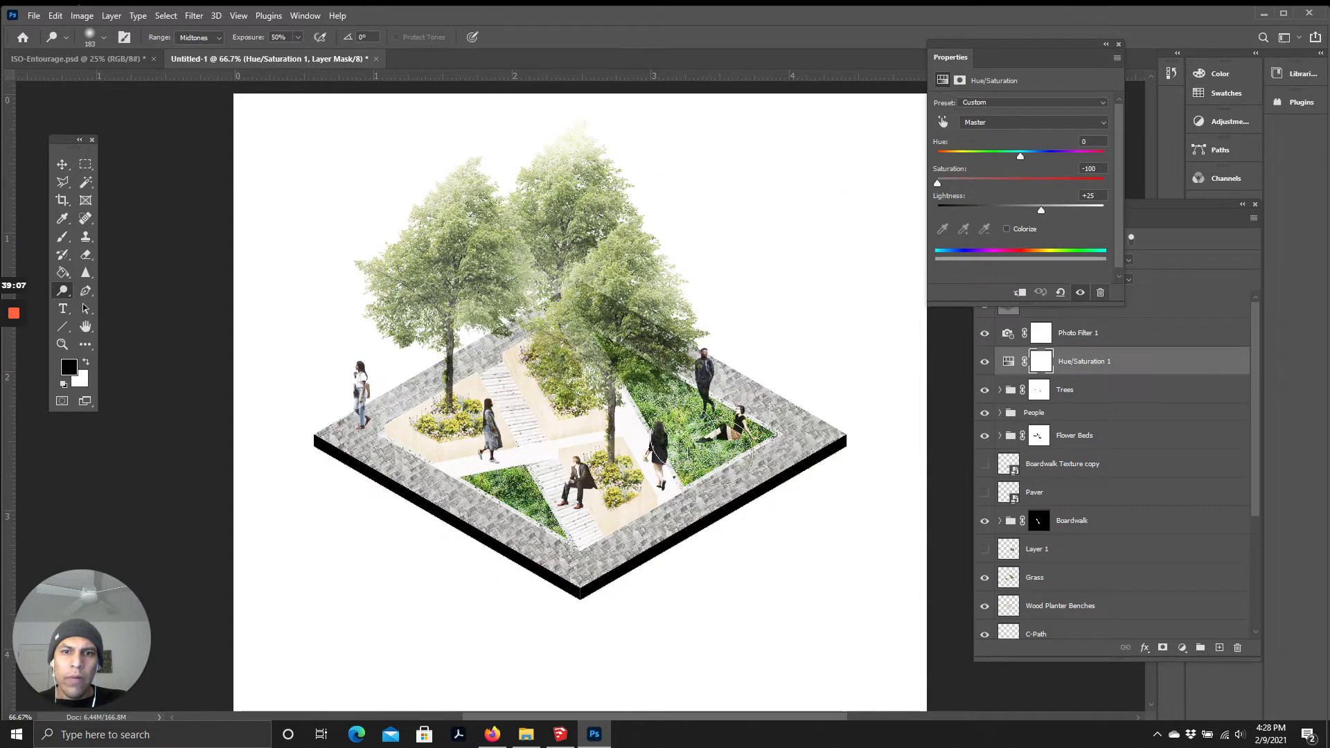
# Step: Select the BD layer and examine the shaded illustration as a whole on the full canvas
pyautogui.scroll(-2, 671, 503)
pyautogui.scroll(3, 670, 504)
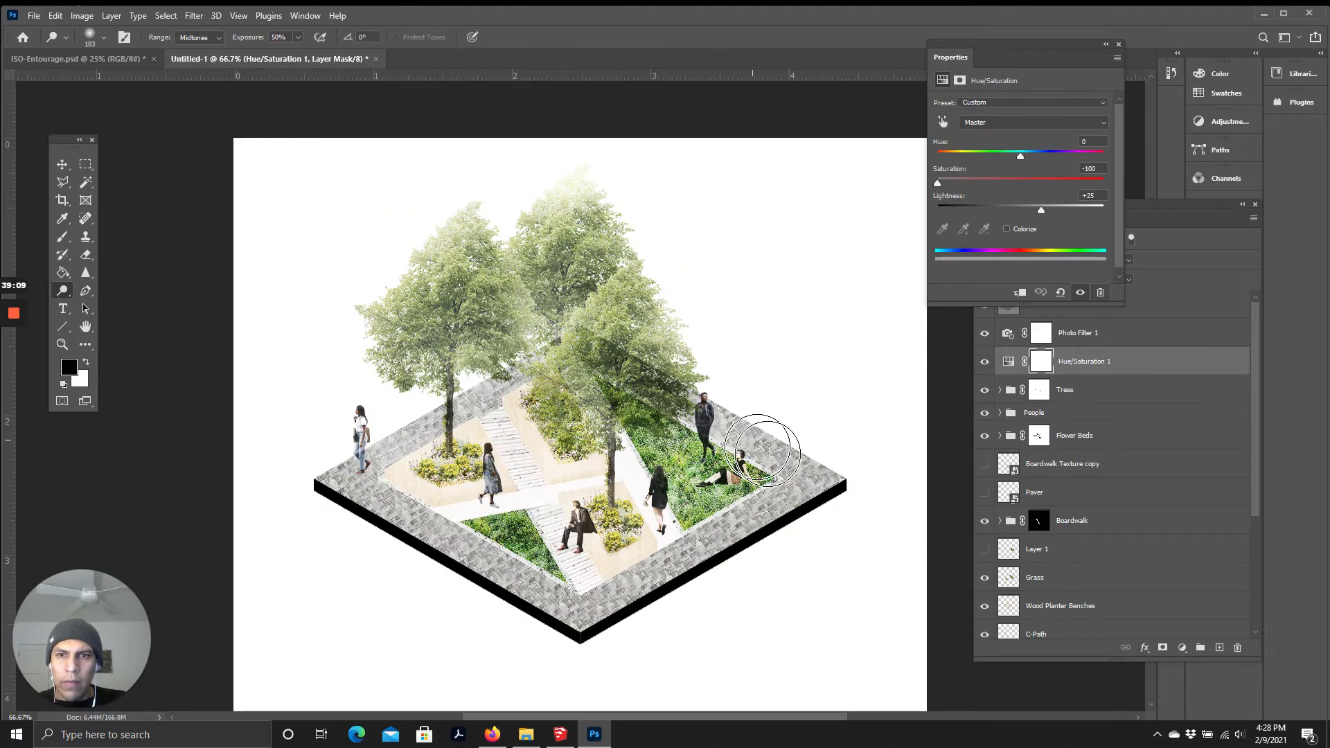
pyautogui.click(1101, 340)
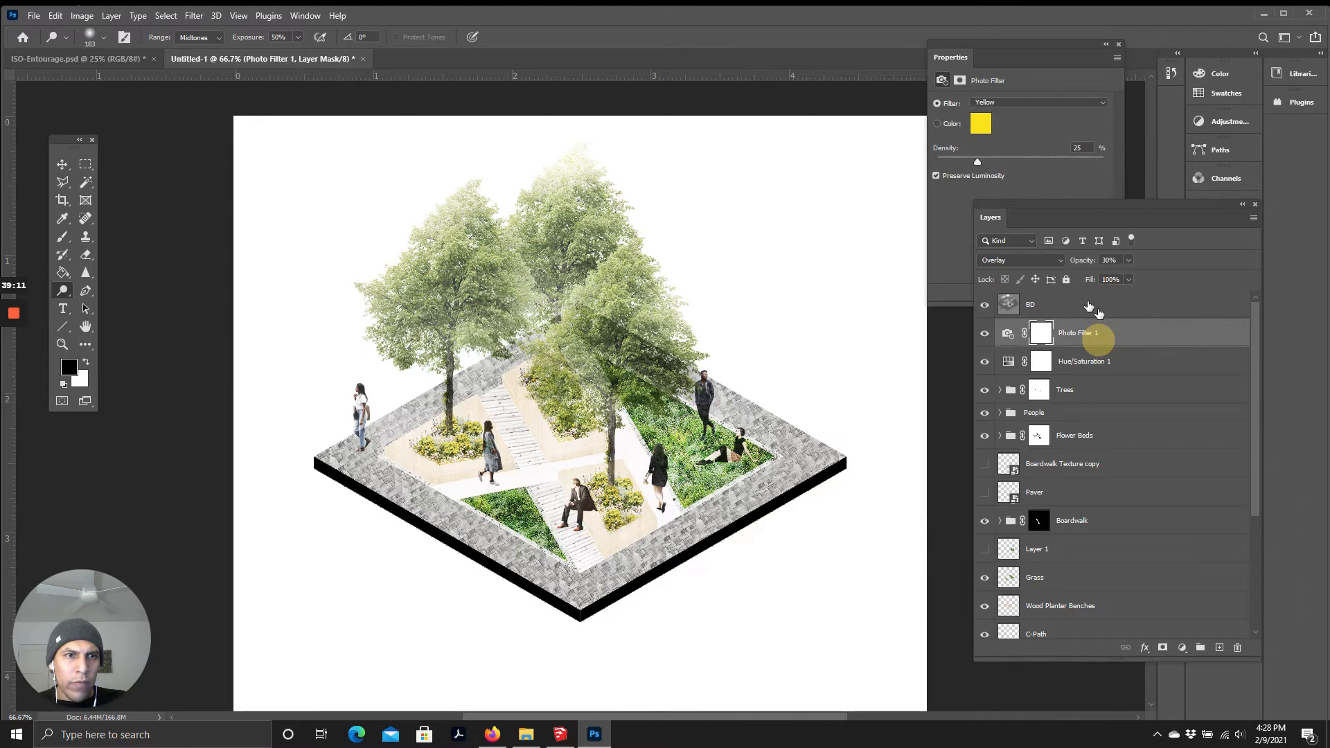
pyautogui.click(1062, 304)
pyautogui.scroll(-3, 560, 516)
pyautogui.scroll(2, 560, 516)
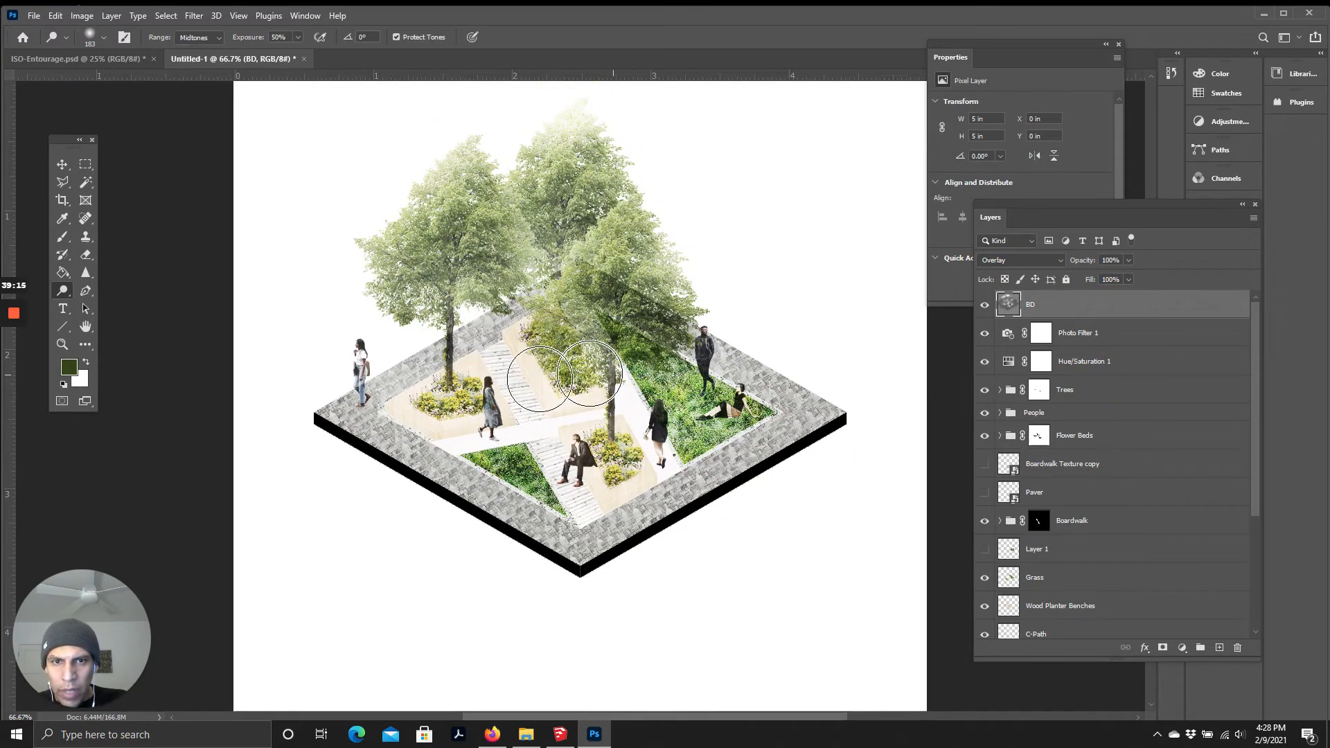
pyautogui.scroll(1, 565, 461)
pyautogui.scroll(-2, 635, 476)
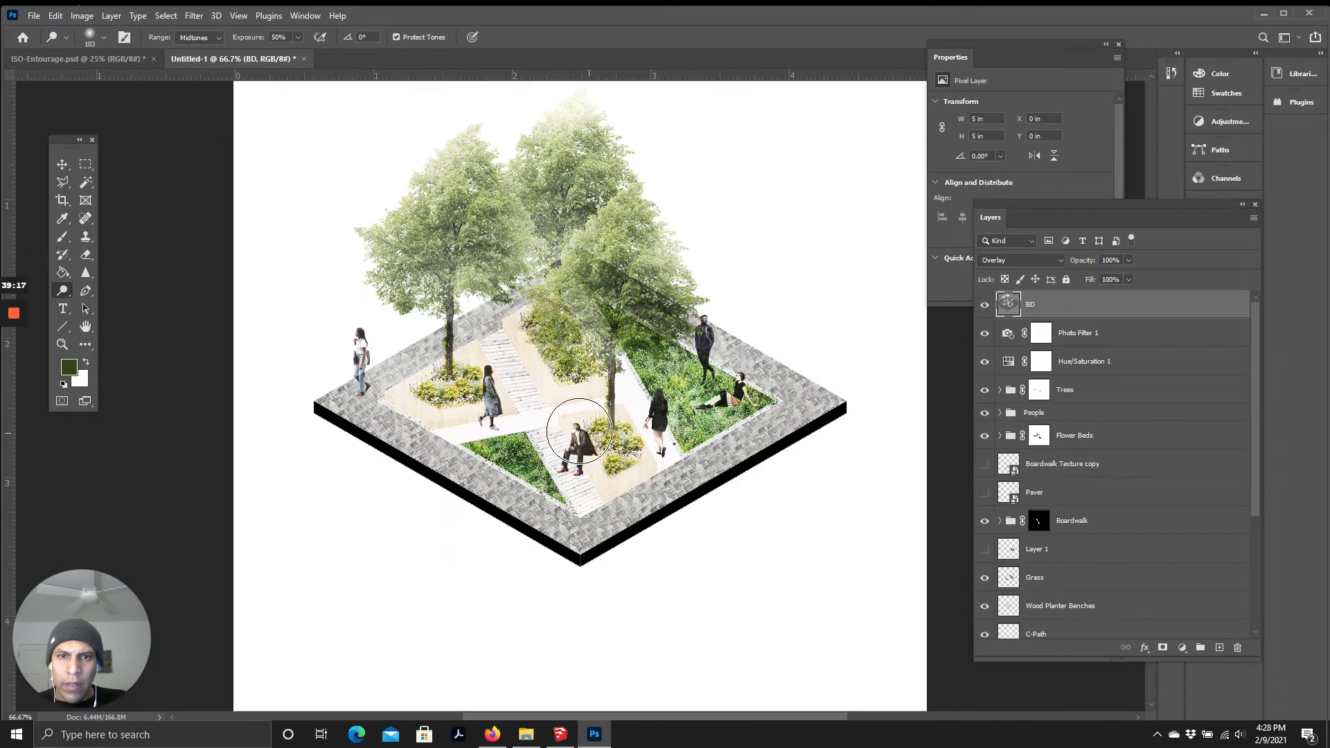
pyautogui.scroll(-2, 658, 469)
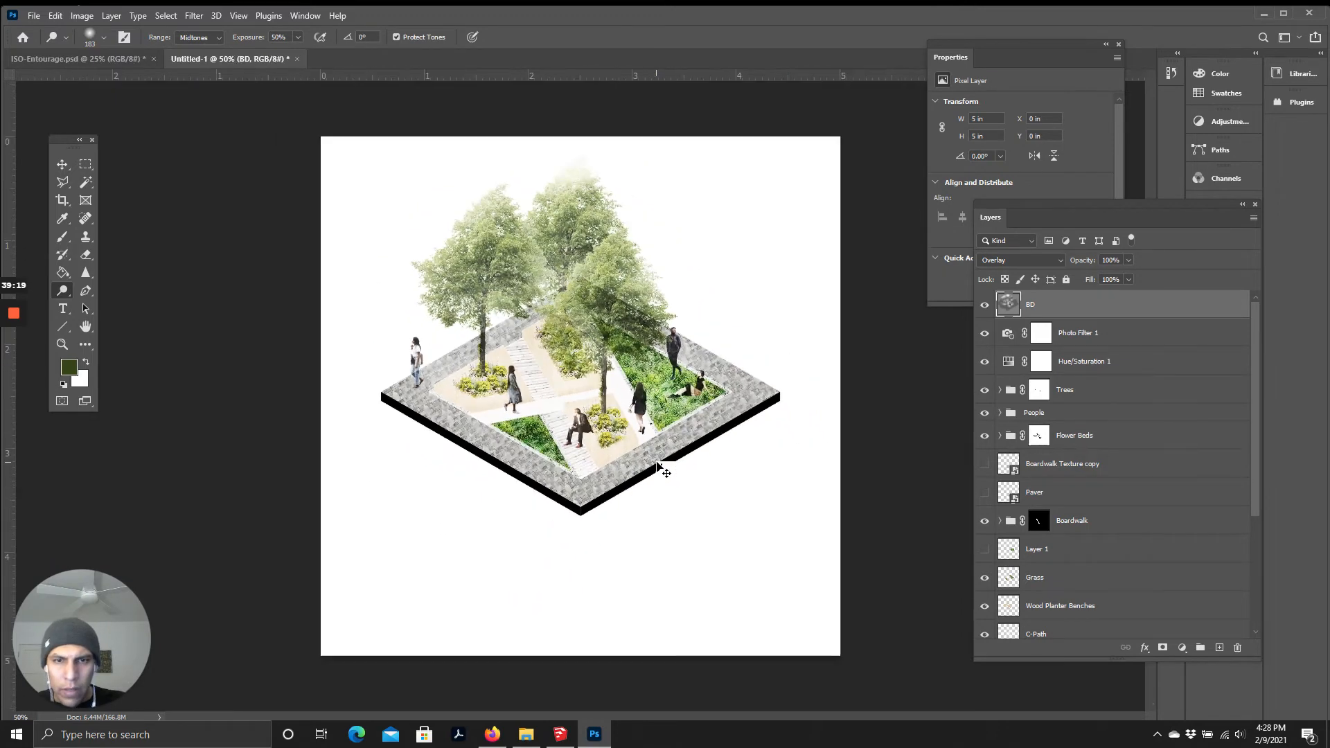
pyautogui.scroll(1, 658, 467)
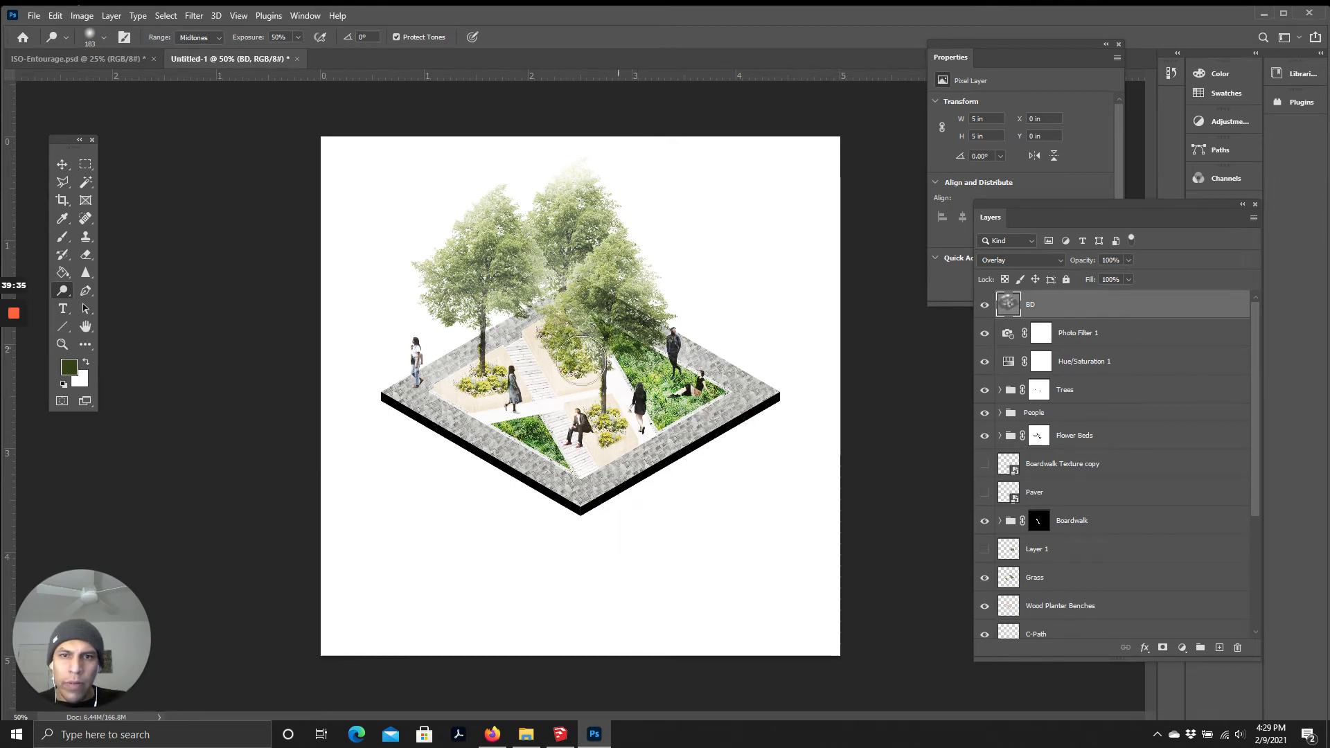
# Step: Add a text box below the plaza and replace its placeholder text with the title "ISOMETRIC DIAGRAM"
pyautogui.click(63, 312)
pyautogui.moveTo(370, 516); pyautogui.dragTo(859, 649)
pyautogui.moveTo(731, 587); pyautogui.dragTo(530, 588)
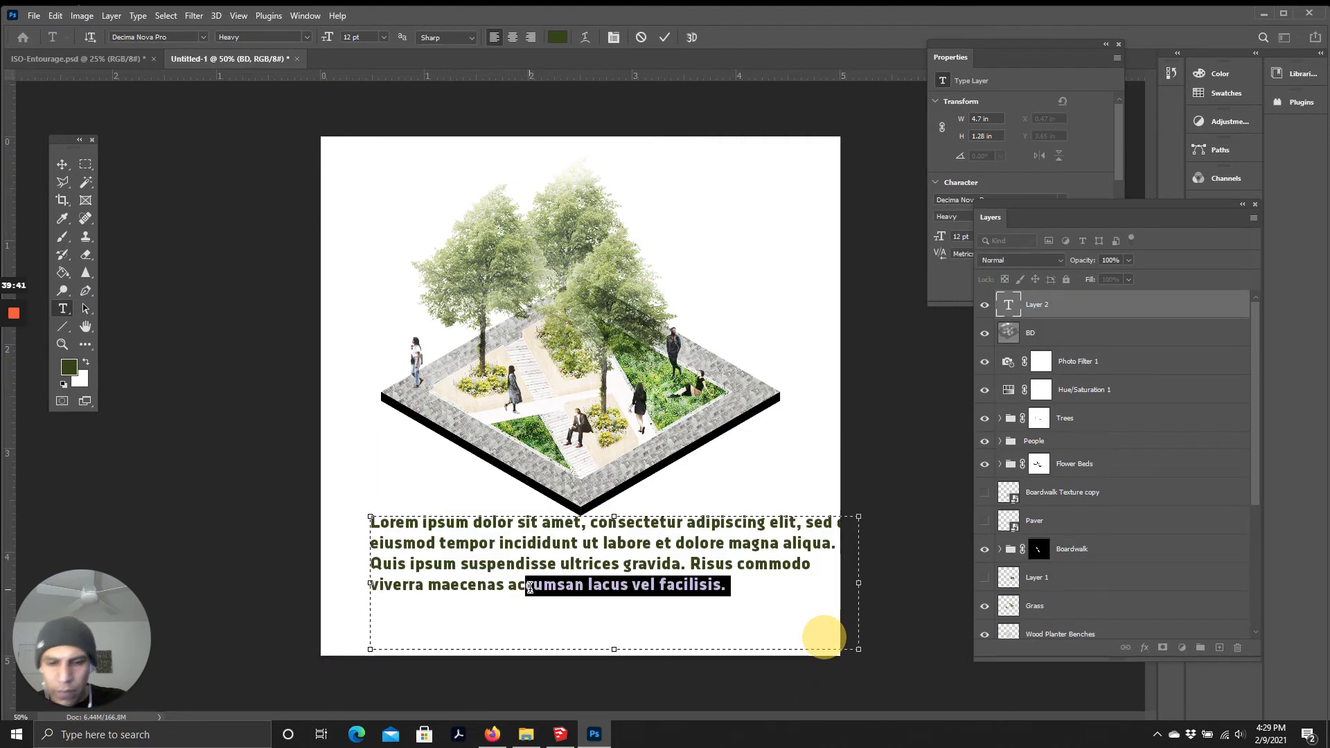
pyautogui.press('BackSpace')
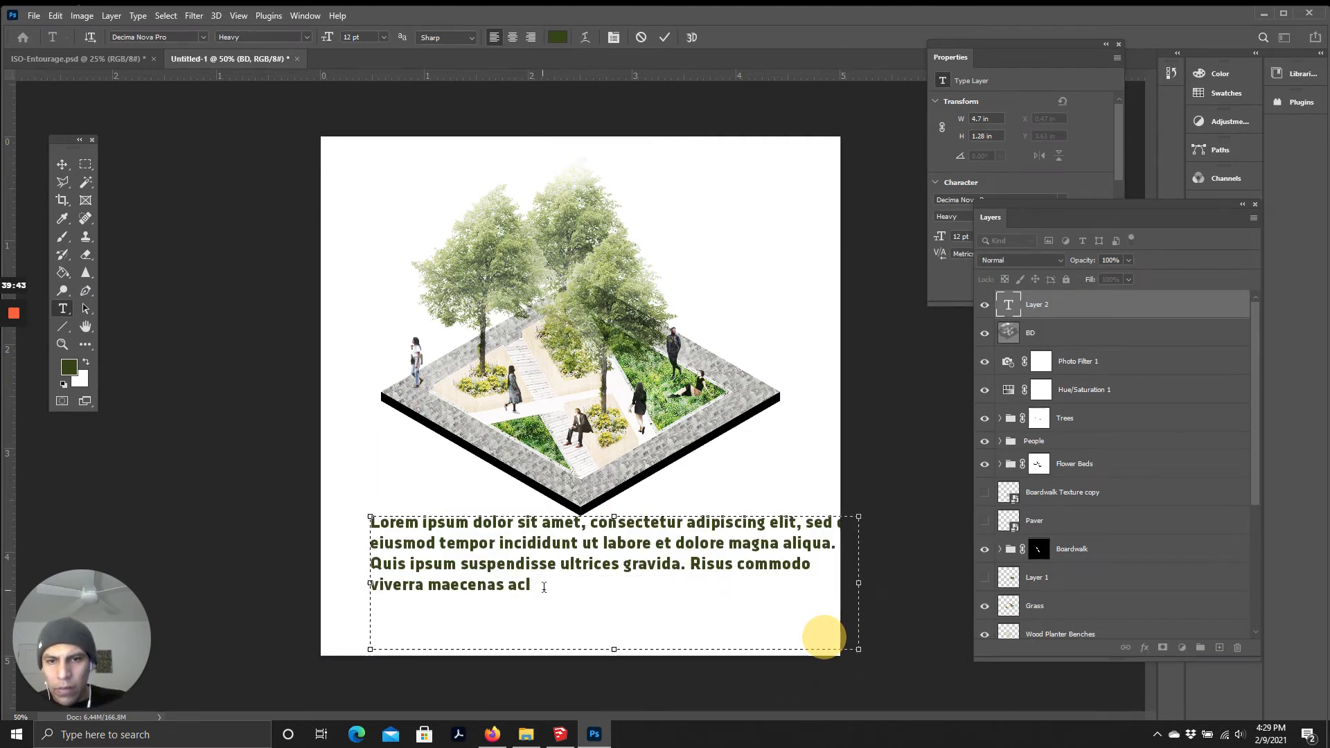
pyautogui.hotkey('ctrl', 'a')
pyautogui.press('BackSpace')
pyautogui.write('ISOM ETRIC DIAGRAM')
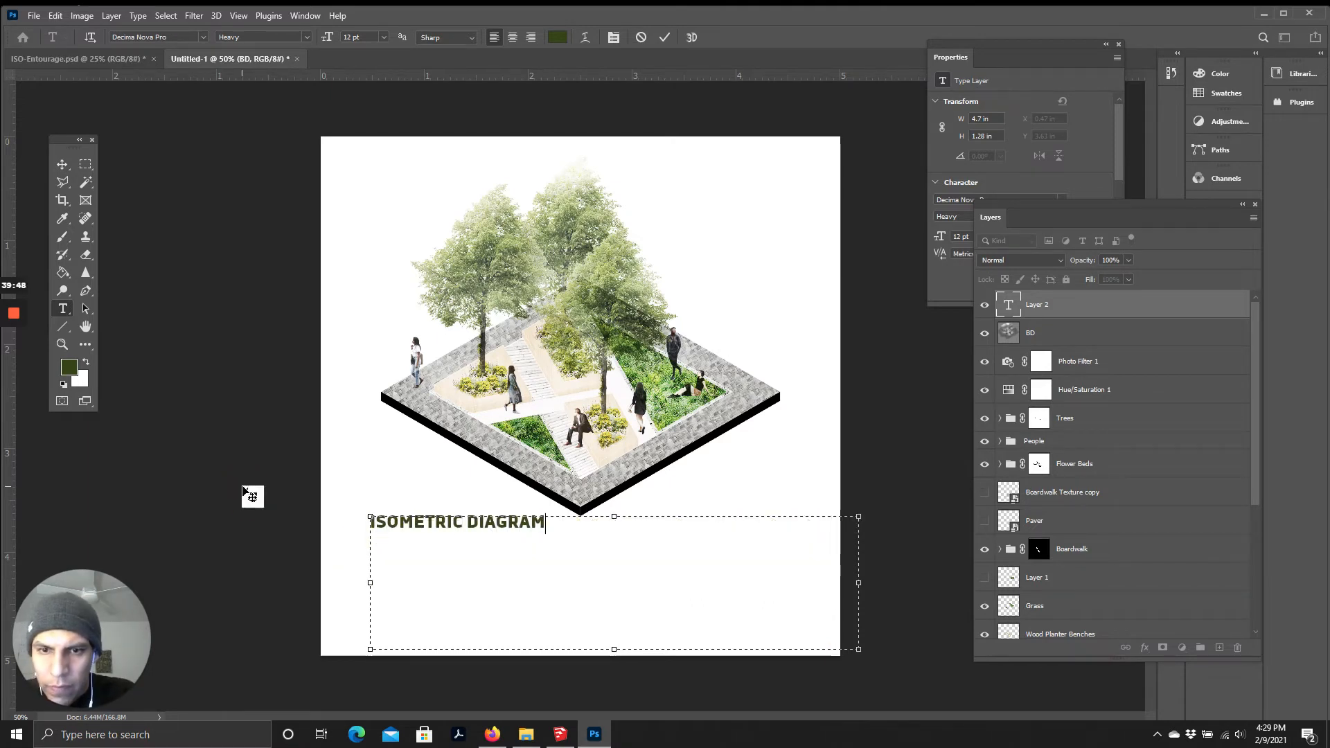
# Step: Set the font size of the ISOMETRIC DIAGRAM title to 24 pt
pyautogui.click(65, 167)
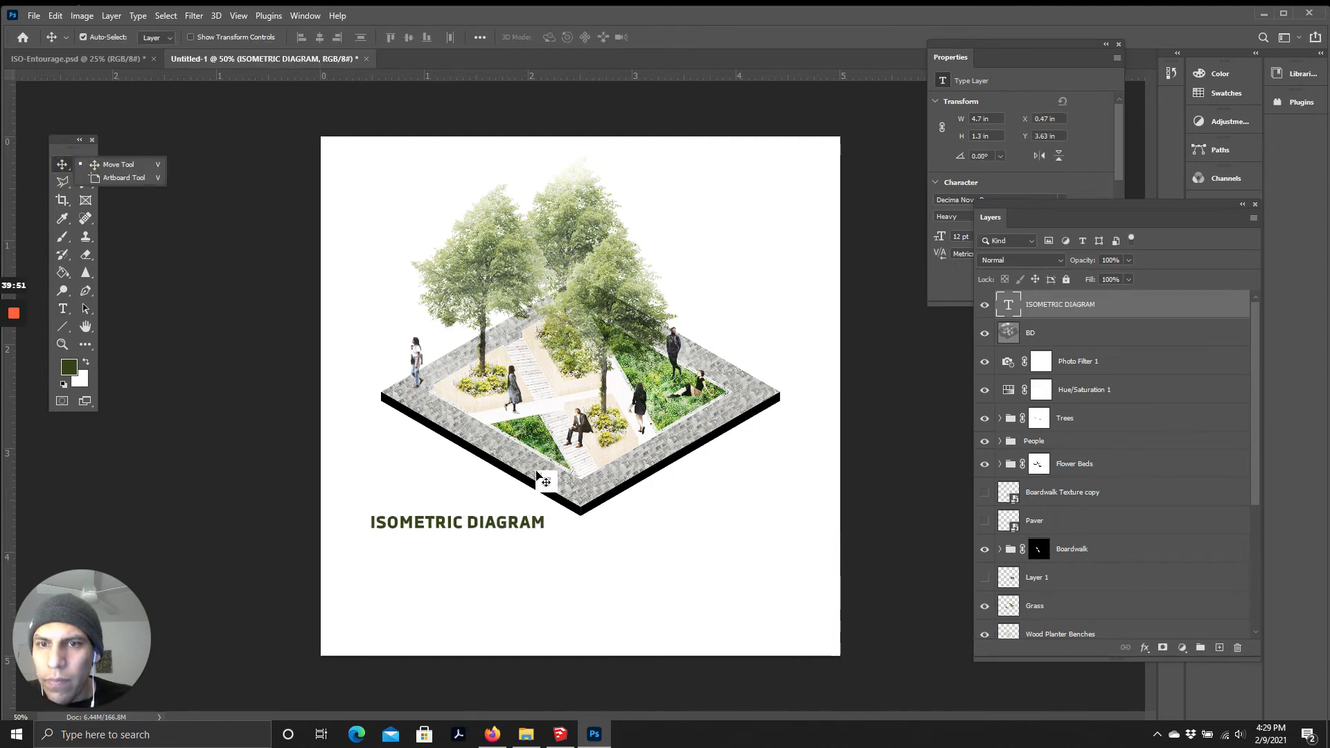
pyautogui.doubleClick(511, 521)
pyautogui.click(383, 38)
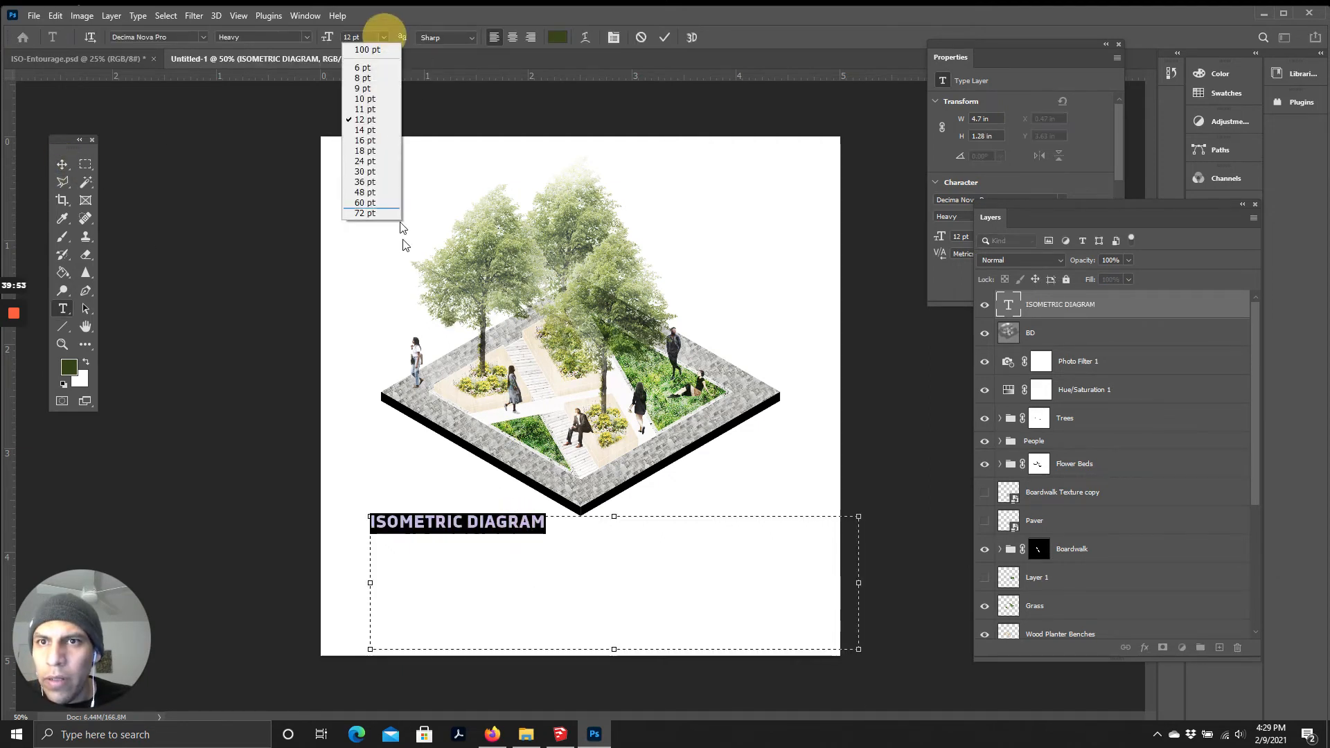
pyautogui.click(365, 161)
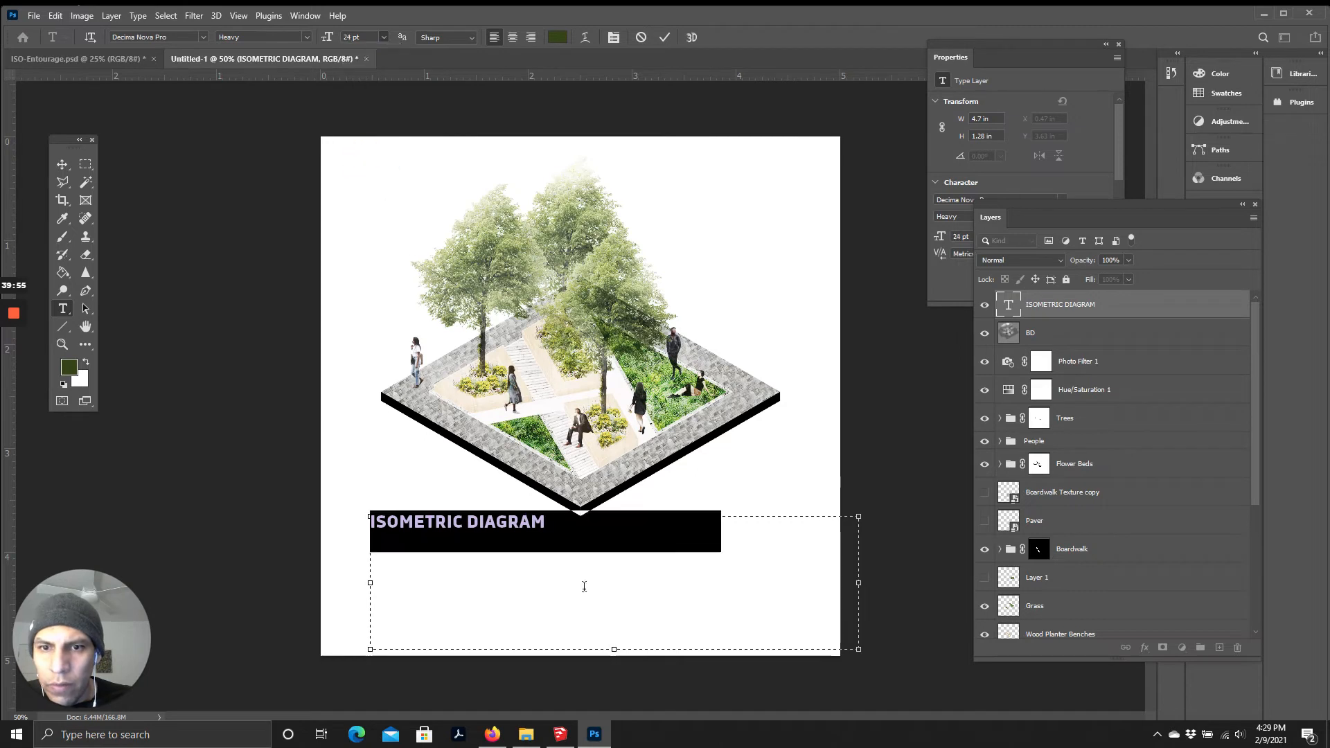
# Step: Move the title to the lower-left corner of the canvas and change its text color to black
pyautogui.click(62, 167)
pyautogui.moveTo(511, 544); pyautogui.dragTo(475, 627)
pyautogui.doubleClick(475, 627)
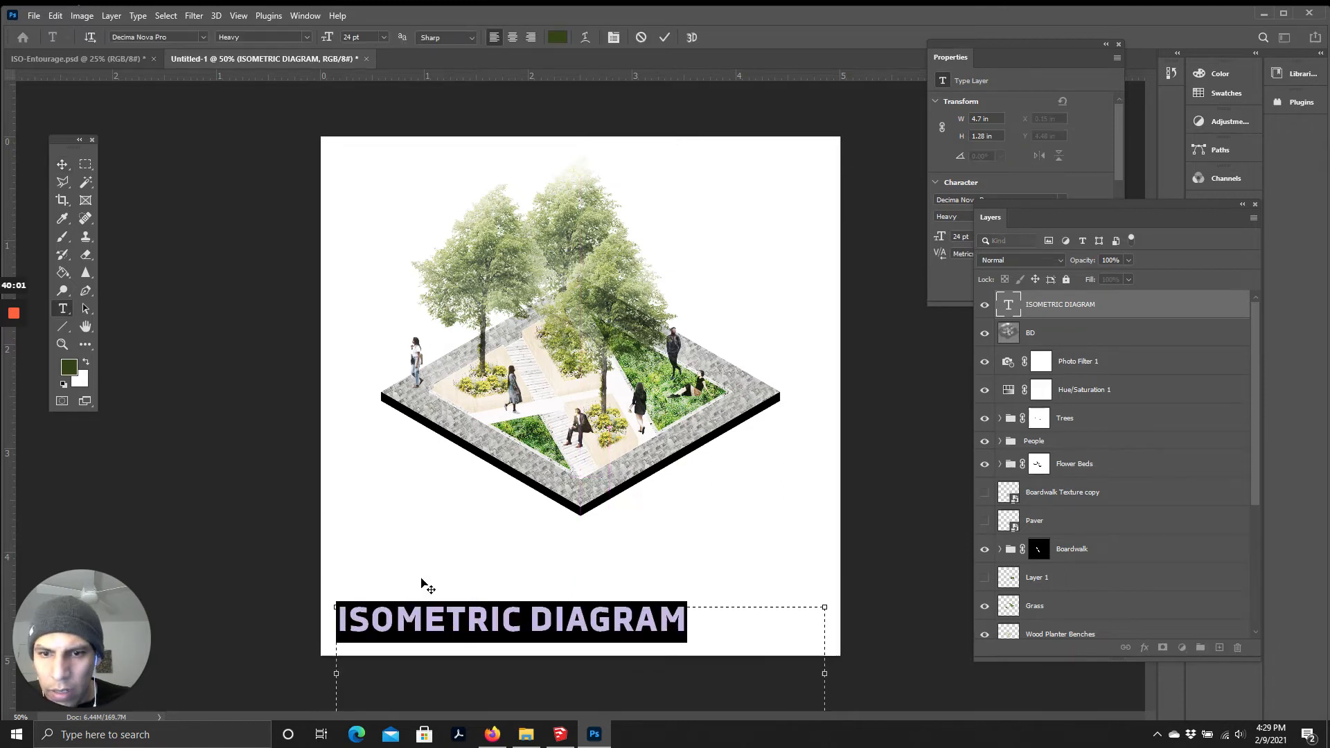
pyautogui.click(61, 165)
pyautogui.click(372, 551)
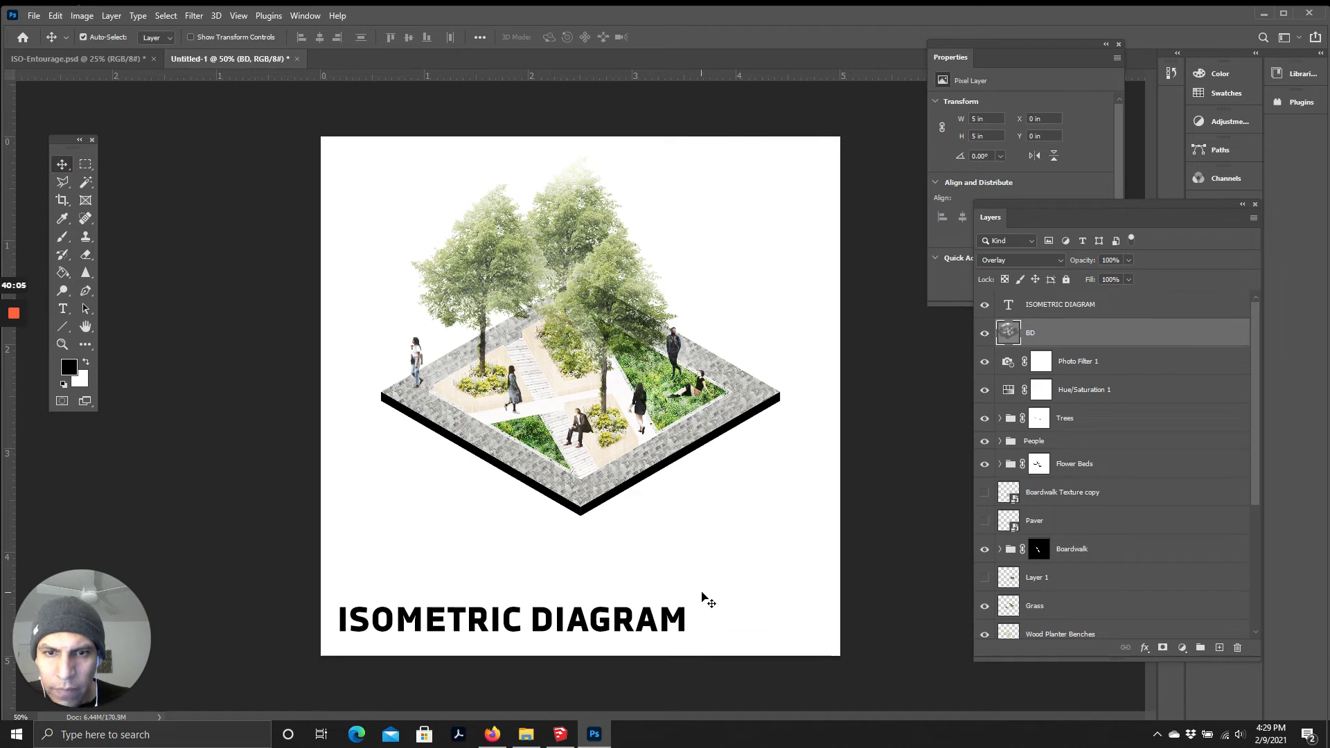
# Step: Reduce the font size of the ISOMETRIC DIAGRAM title to 18 pt
pyautogui.doubleClick(561, 627)
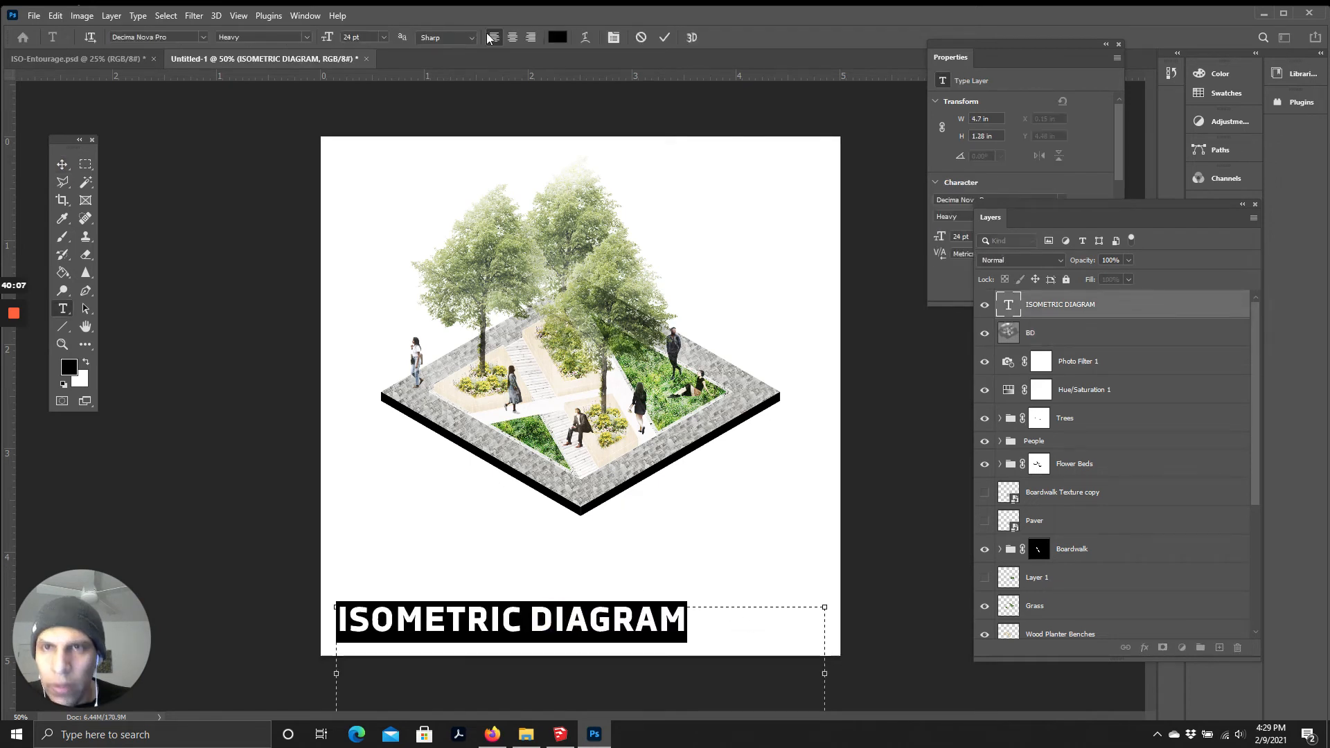
pyautogui.click(384, 37)
pyautogui.click(367, 161)
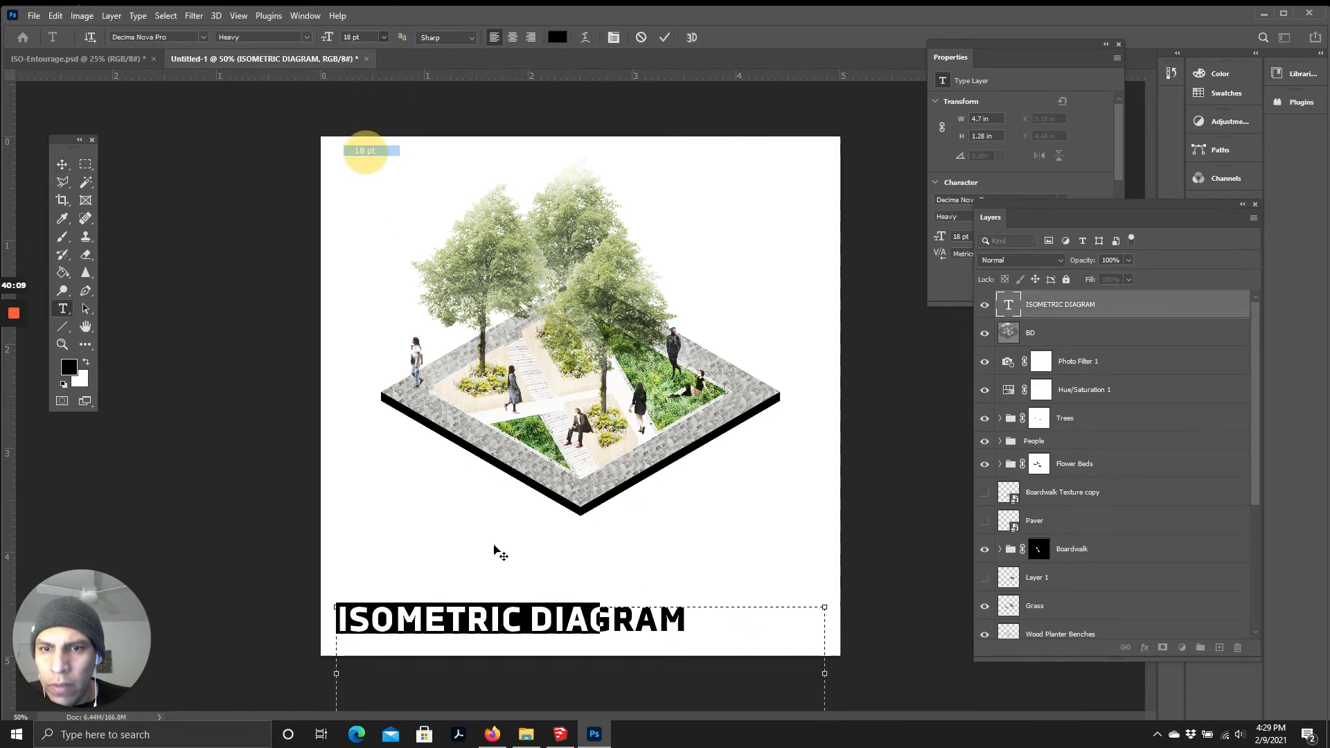
# Step: Finish editing the title and add a new text box reading PATHS below the plaza's front-left edge
pyautogui.click(505, 614)
pyautogui.click(61, 164)
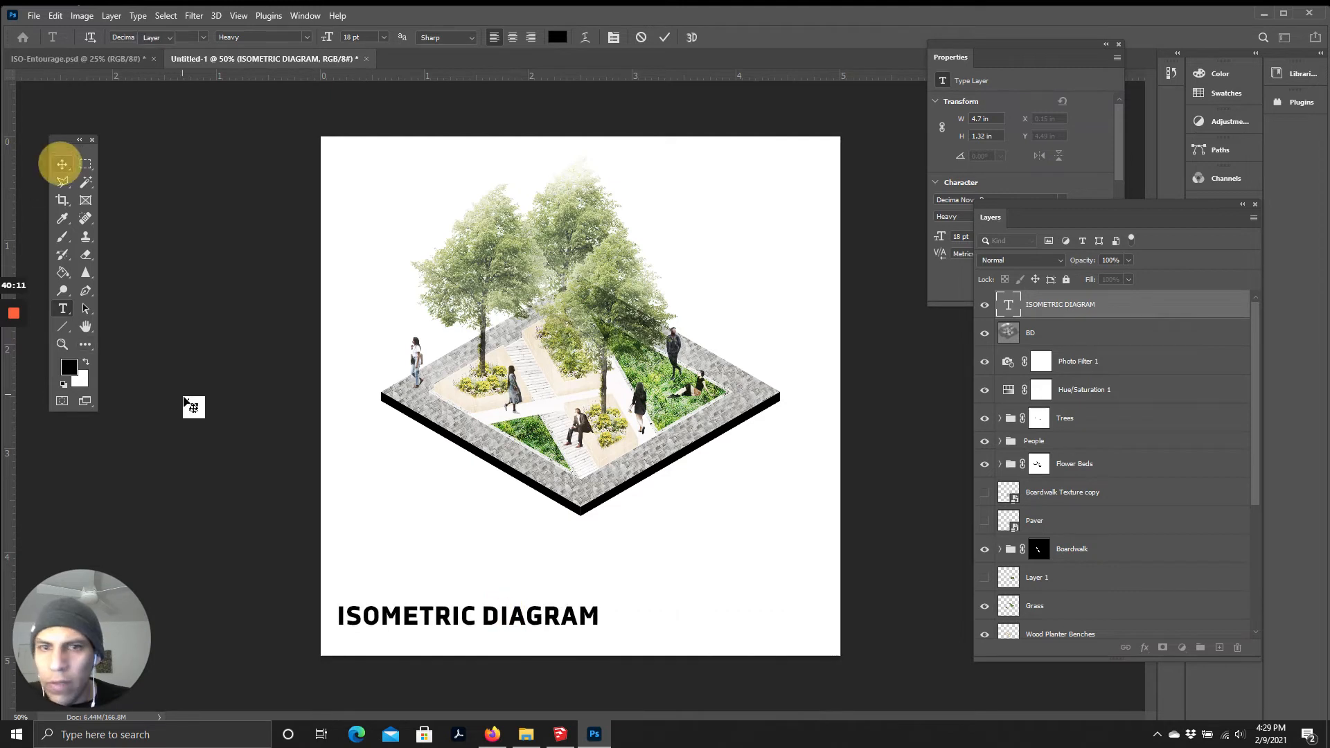
pyautogui.click(183, 397)
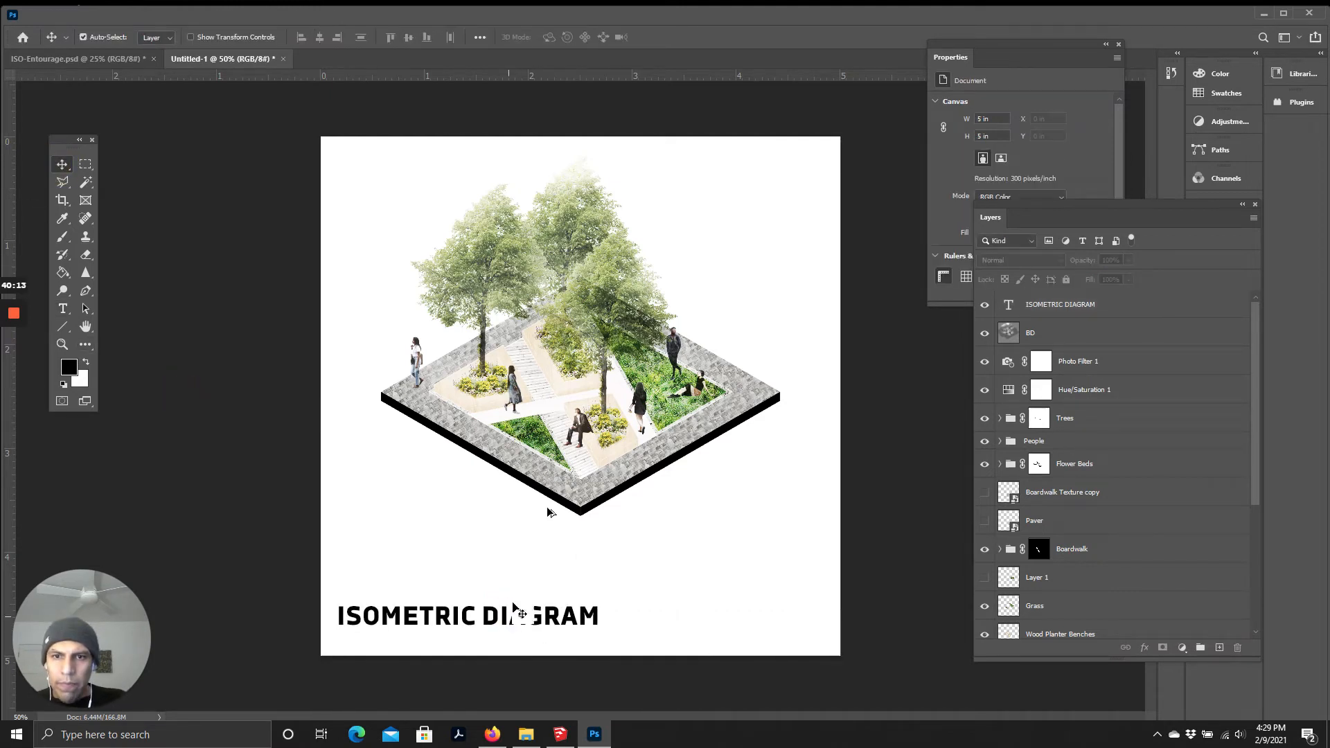
pyautogui.click(1093, 312)
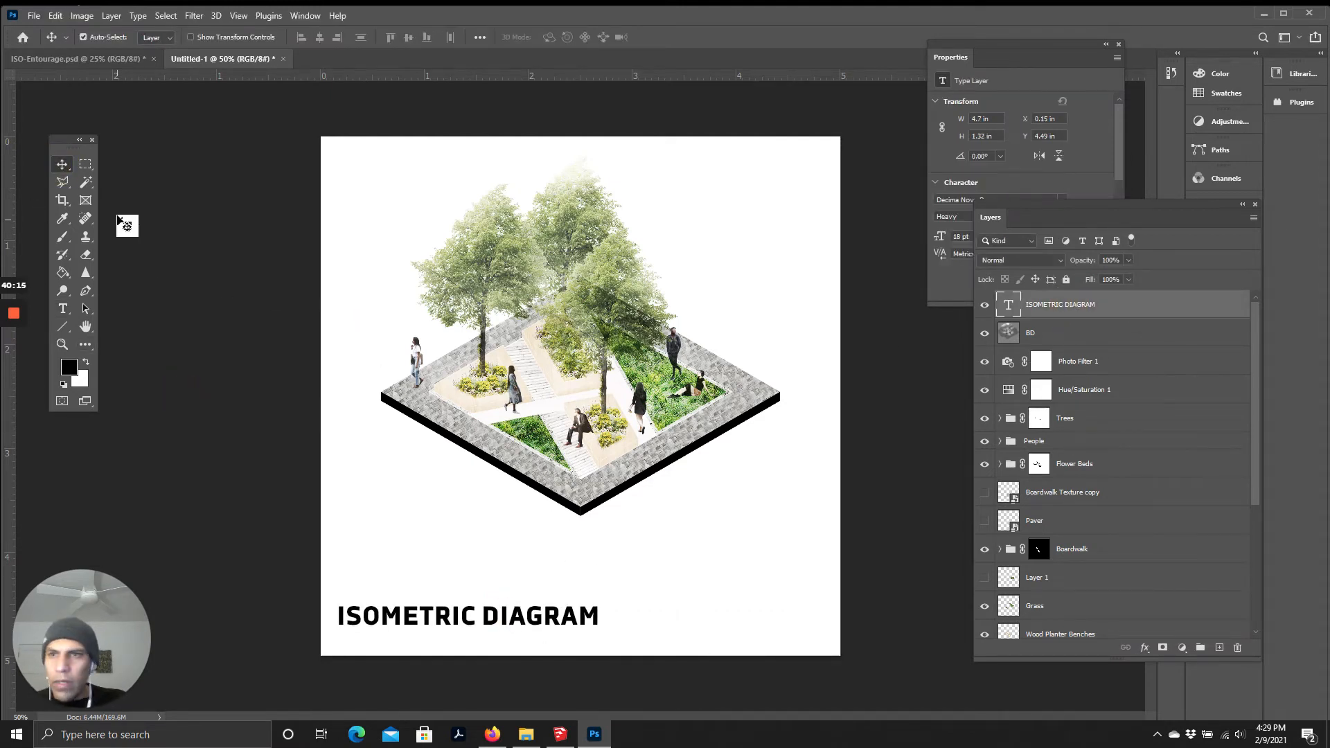
pyautogui.click(62, 308)
pyautogui.moveTo(416, 506); pyautogui.dragTo(632, 568)
pyautogui.write('PATHS')
pyautogui.click(62, 164)
# Step: Duplicate the PATHS label up and to the left and change the copy's text to SEATING
pyautogui.moveTo(476, 519); pyautogui.dragTo(436, 447)
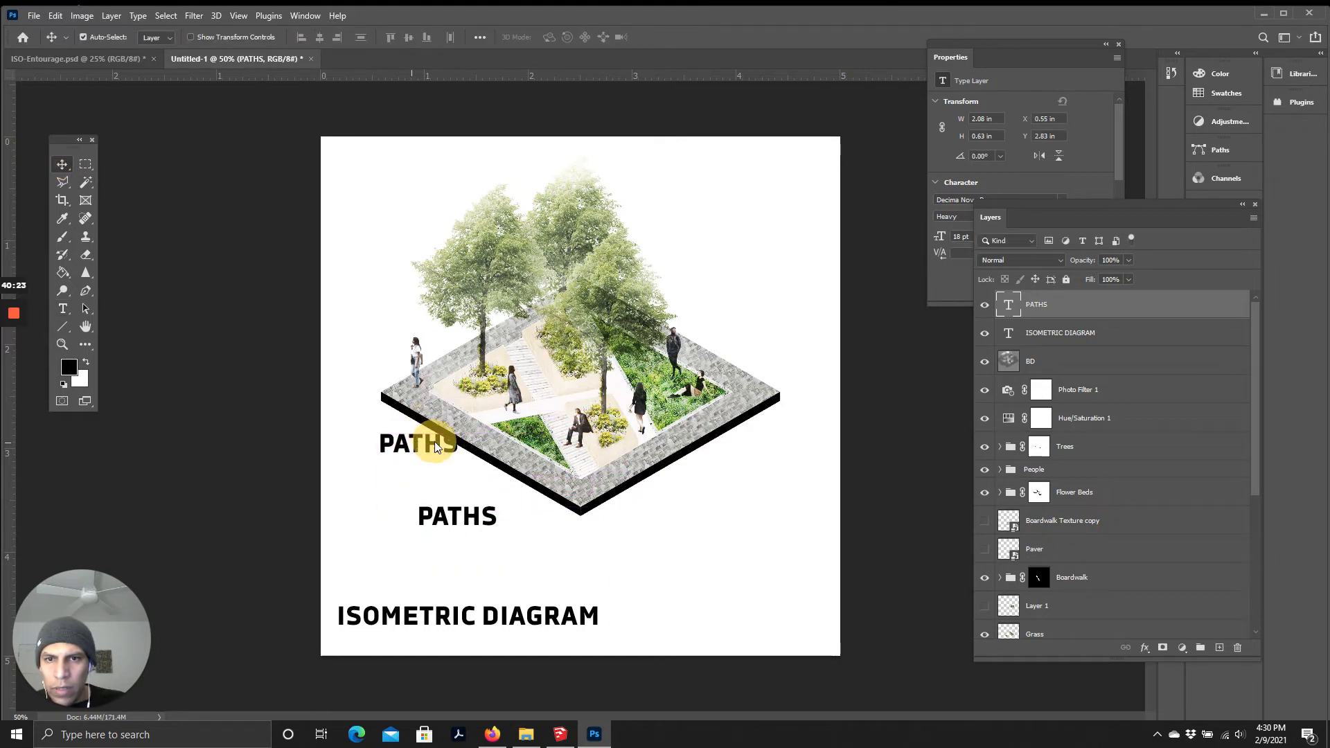
pyautogui.doubleClick(458, 445)
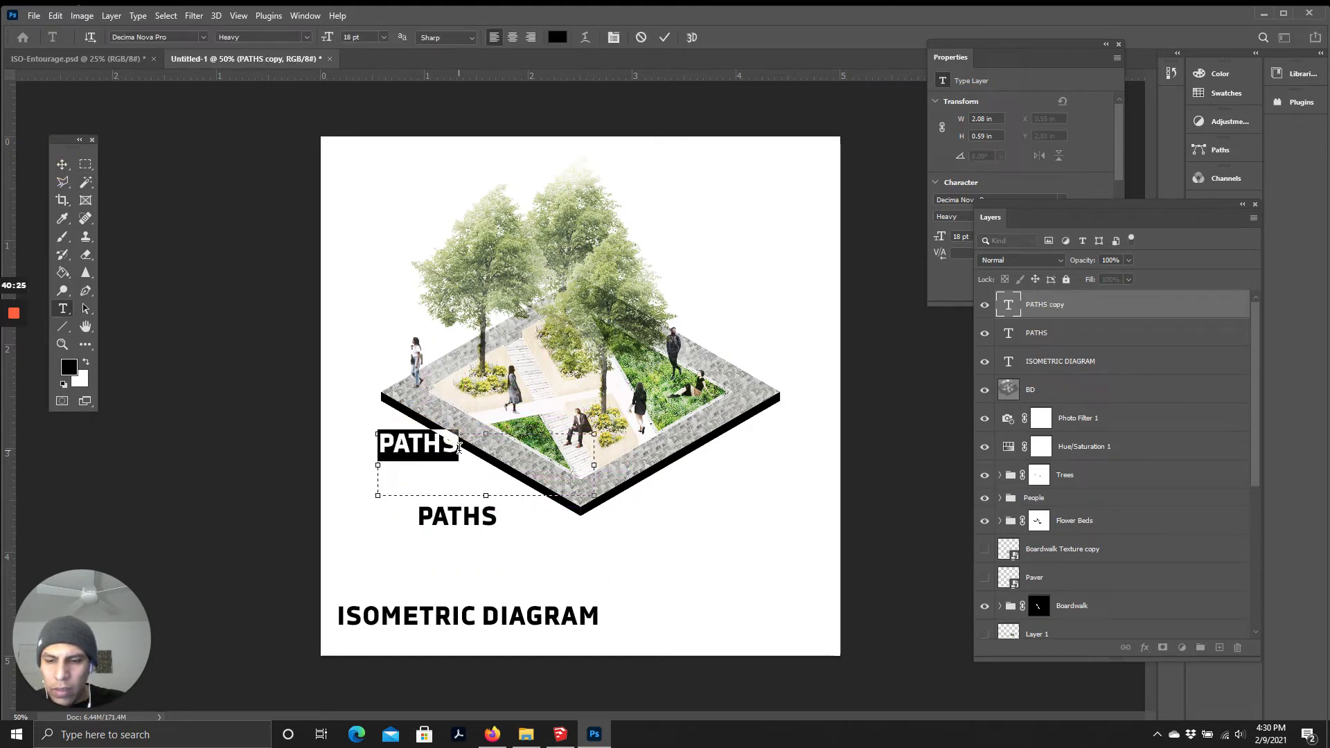
pyautogui.write('SEATING')
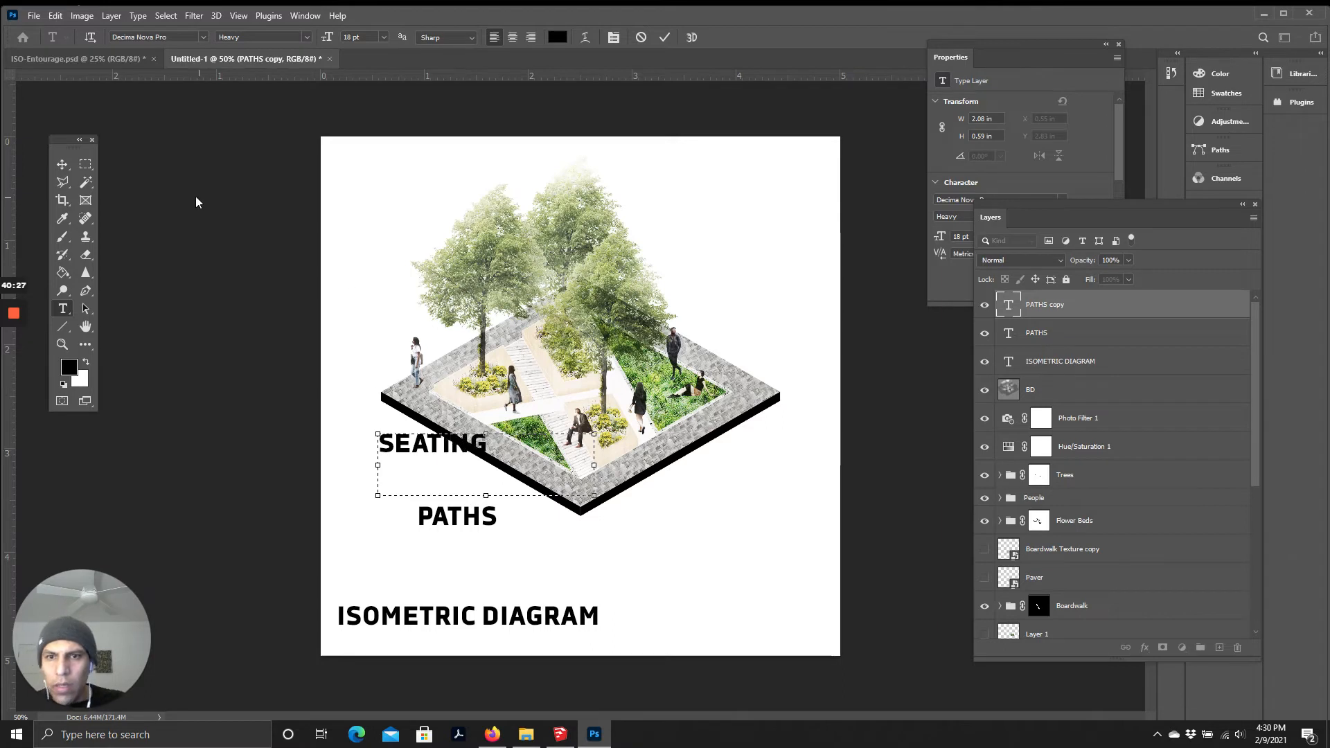
pyautogui.click(62, 164)
# Step: Duplicate the SEATING label, change the copy's text to LAWN AREAS and place it just below PATHS
pyautogui.moveTo(451, 448); pyautogui.dragTo(736, 529)
pyautogui.doubleClick(739, 528)
pyautogui.doubleClick(740, 528)
pyautogui.write('LAE')
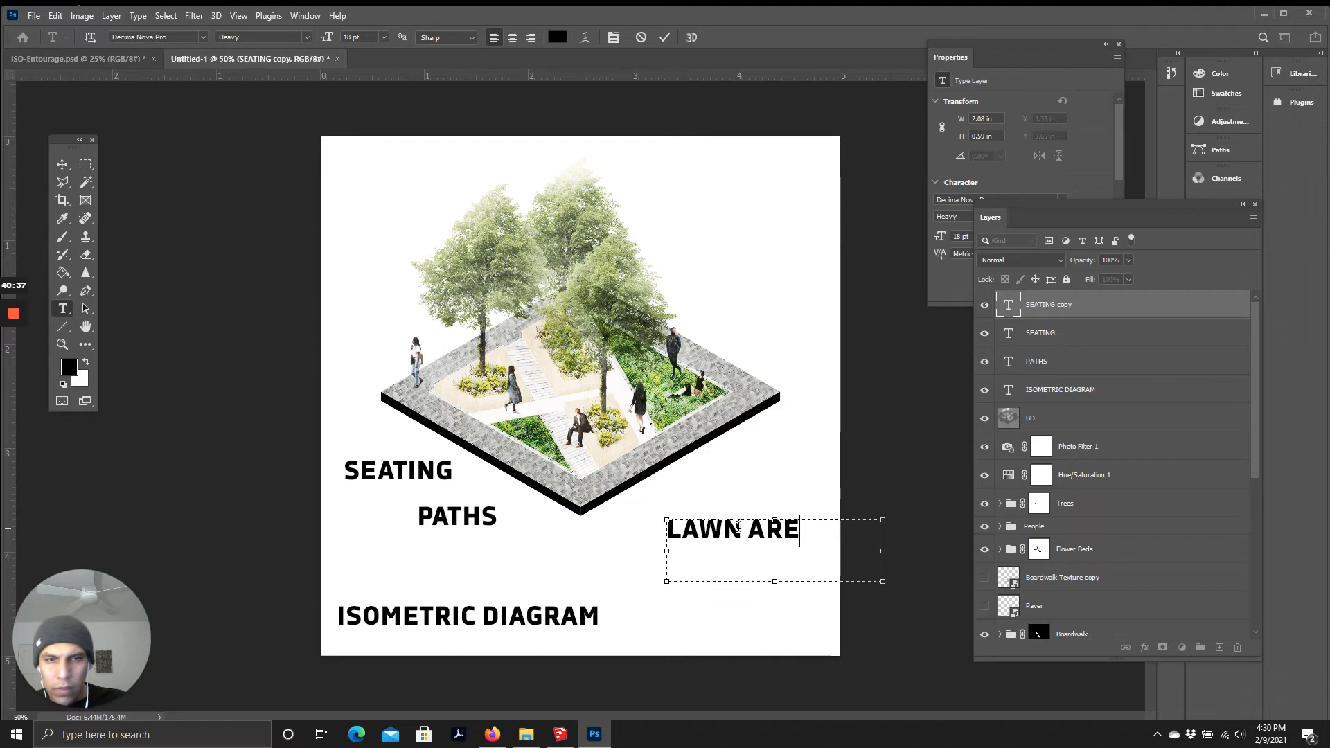
pyautogui.click(62, 165)
pyautogui.moveTo(715, 533); pyautogui.dragTo(502, 549)
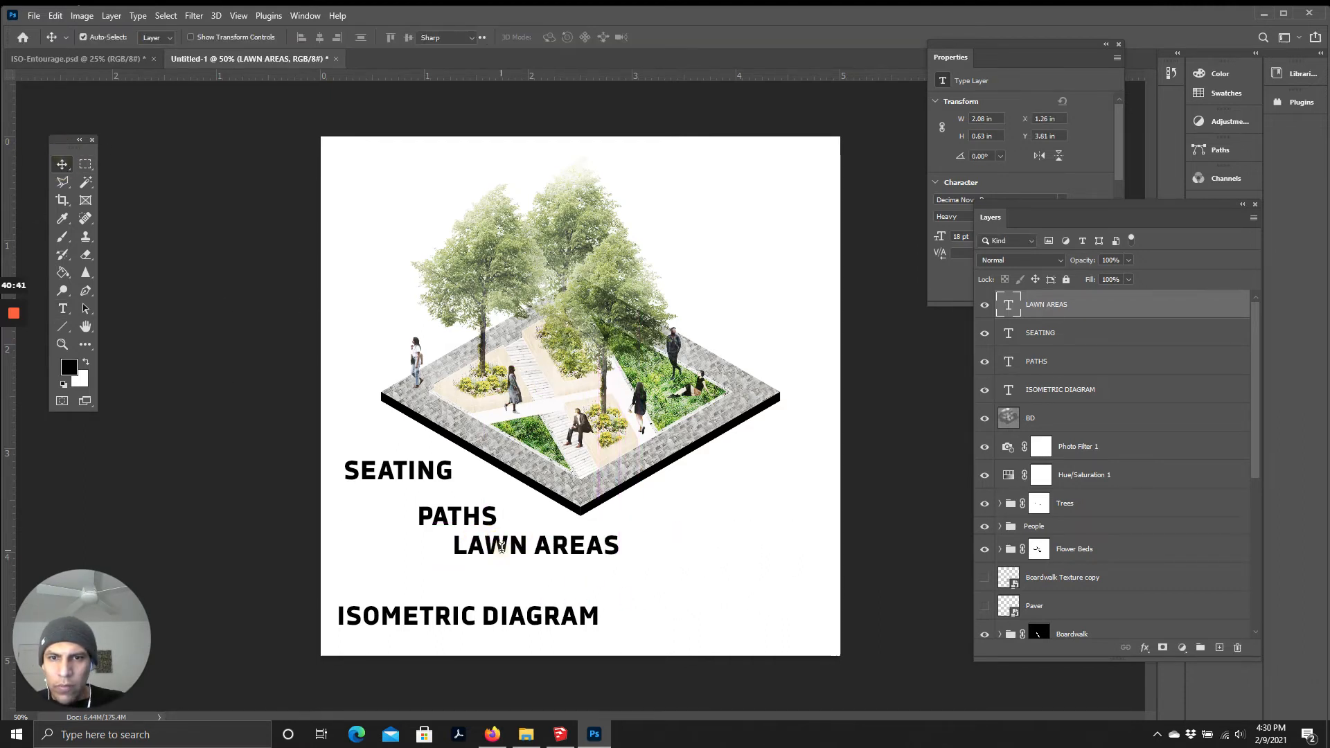
# Step: Set the LAWN AREAS label to 12 pt and move it right of the trees, above the plaza's right corner
pyautogui.doubleClick(495, 544)
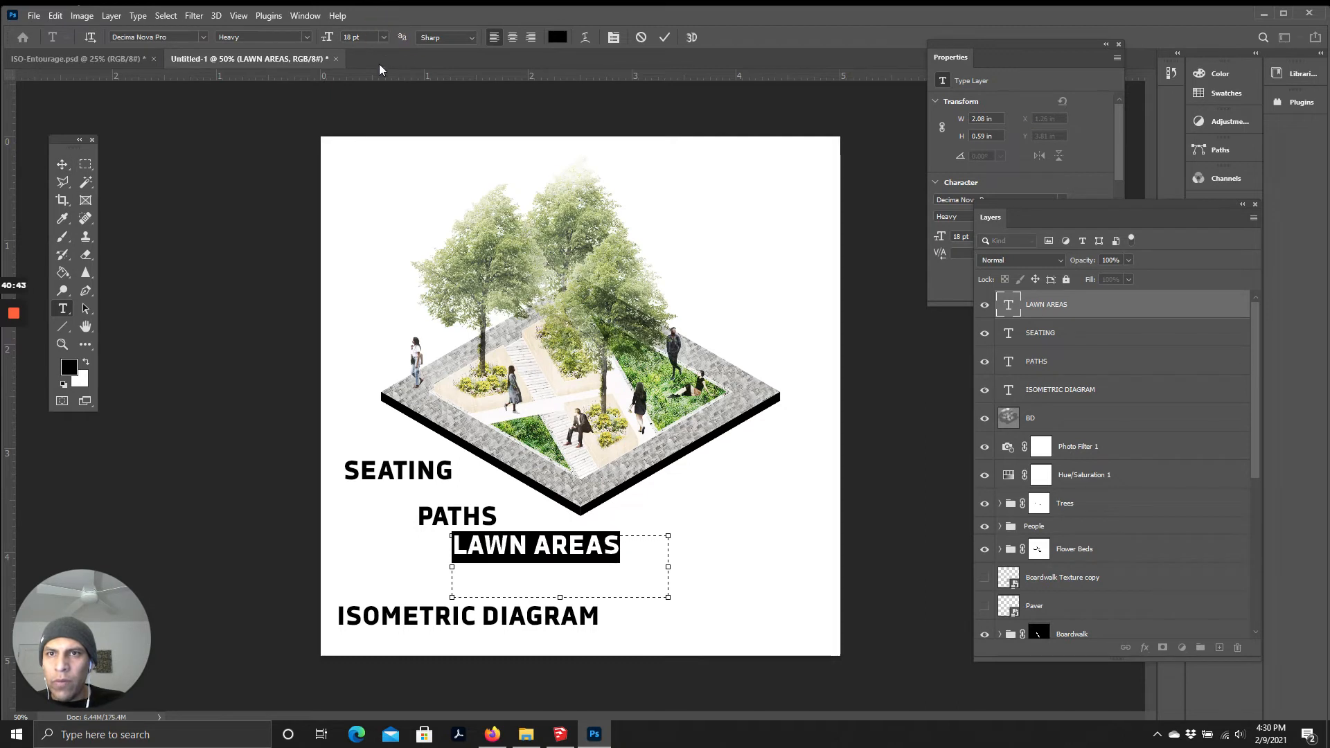
pyautogui.click(383, 36)
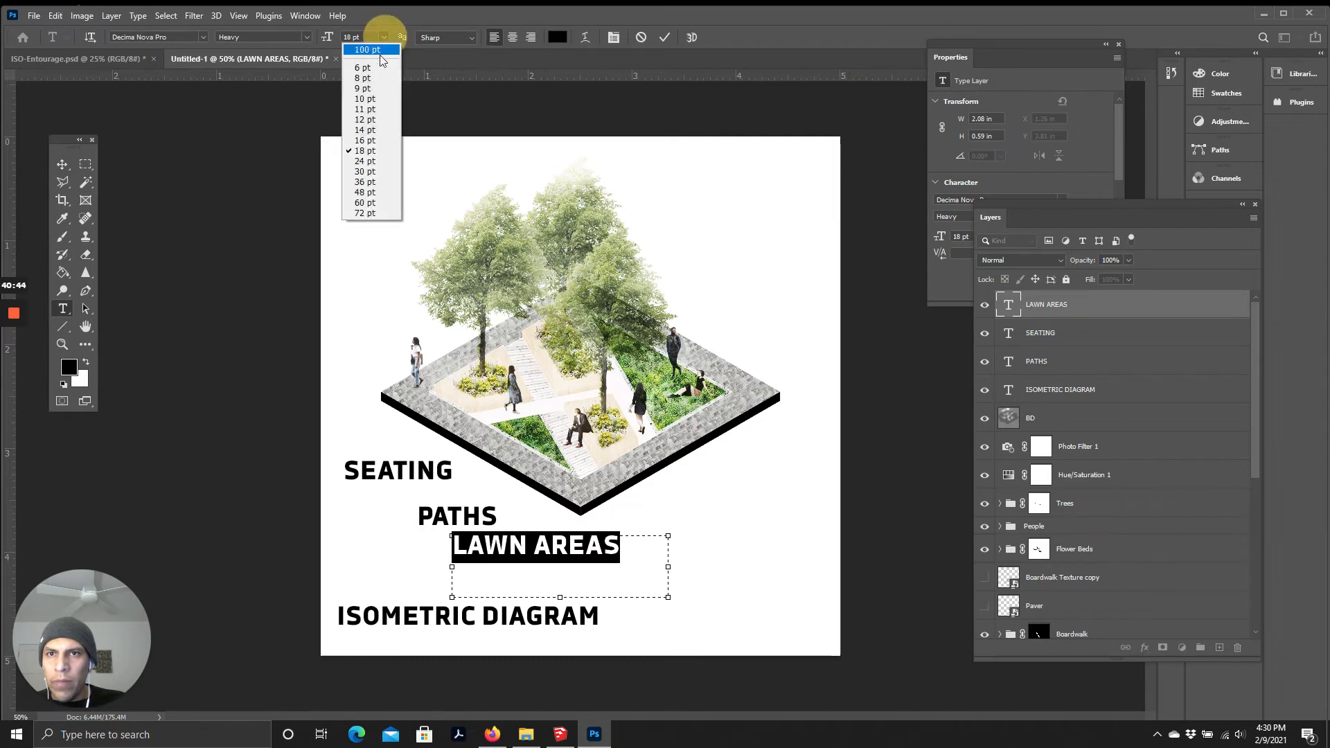
pyautogui.click(366, 119)
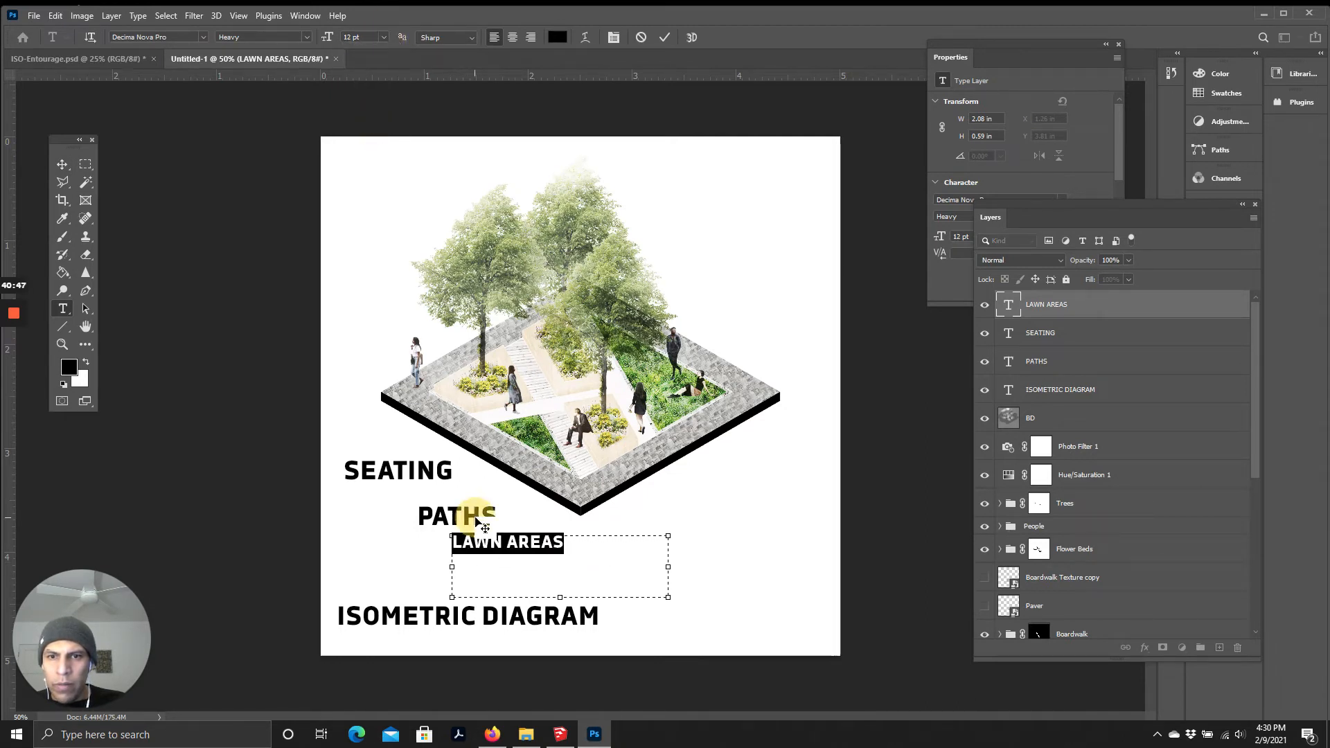
pyautogui.moveTo(473, 513); pyautogui.dragTo(366, 474)
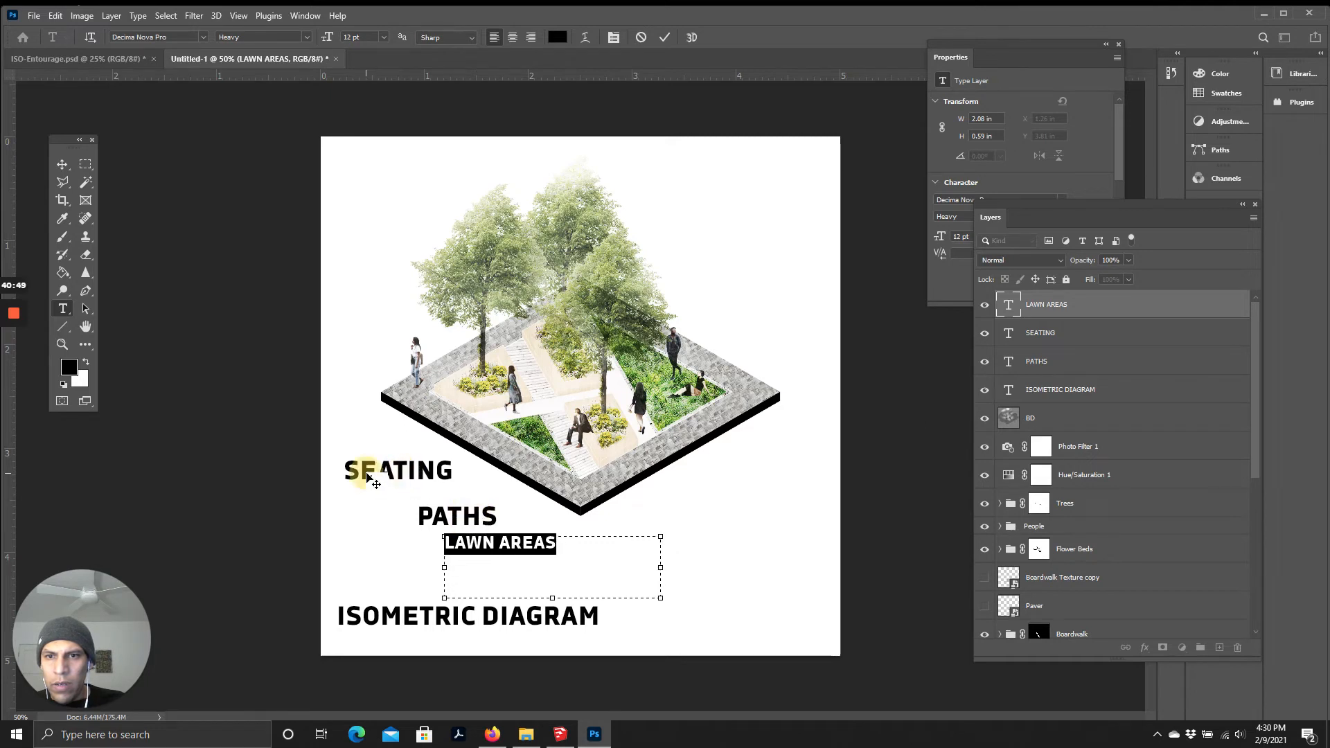
pyautogui.click(62, 165)
pyautogui.moveTo(524, 551); pyautogui.dragTo(796, 312)
# Step: Change the font style of the LAWN AREAS label to Regular
pyautogui.doubleClick(794, 305)
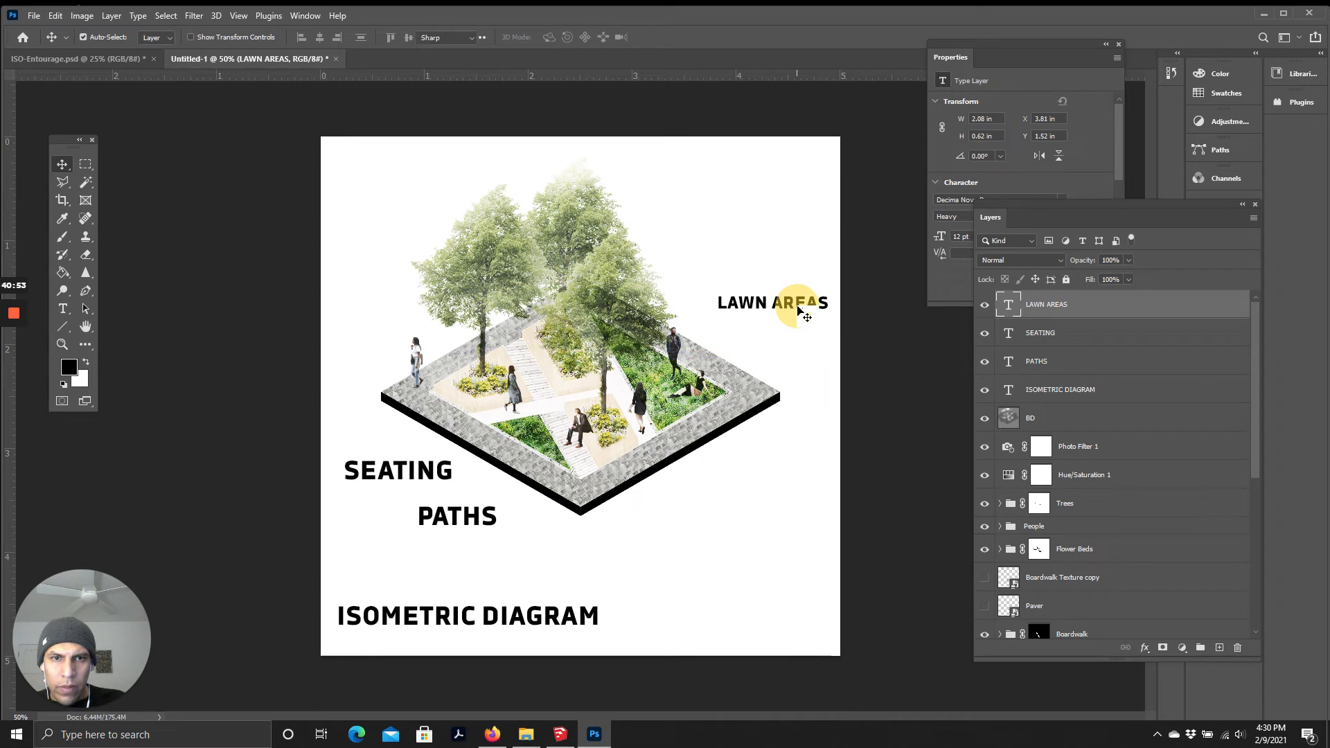
pyautogui.click(304, 38)
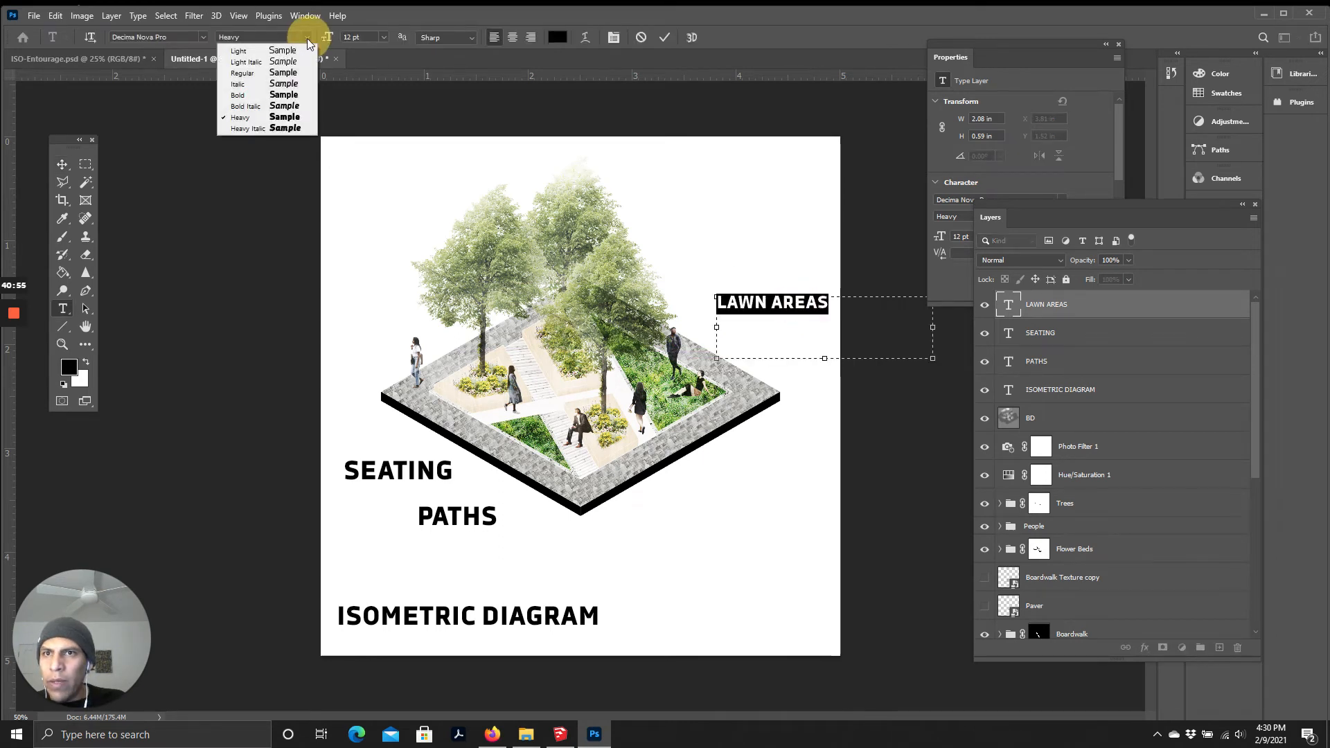
pyautogui.click(256, 74)
pyautogui.click(762, 302)
pyautogui.click(63, 164)
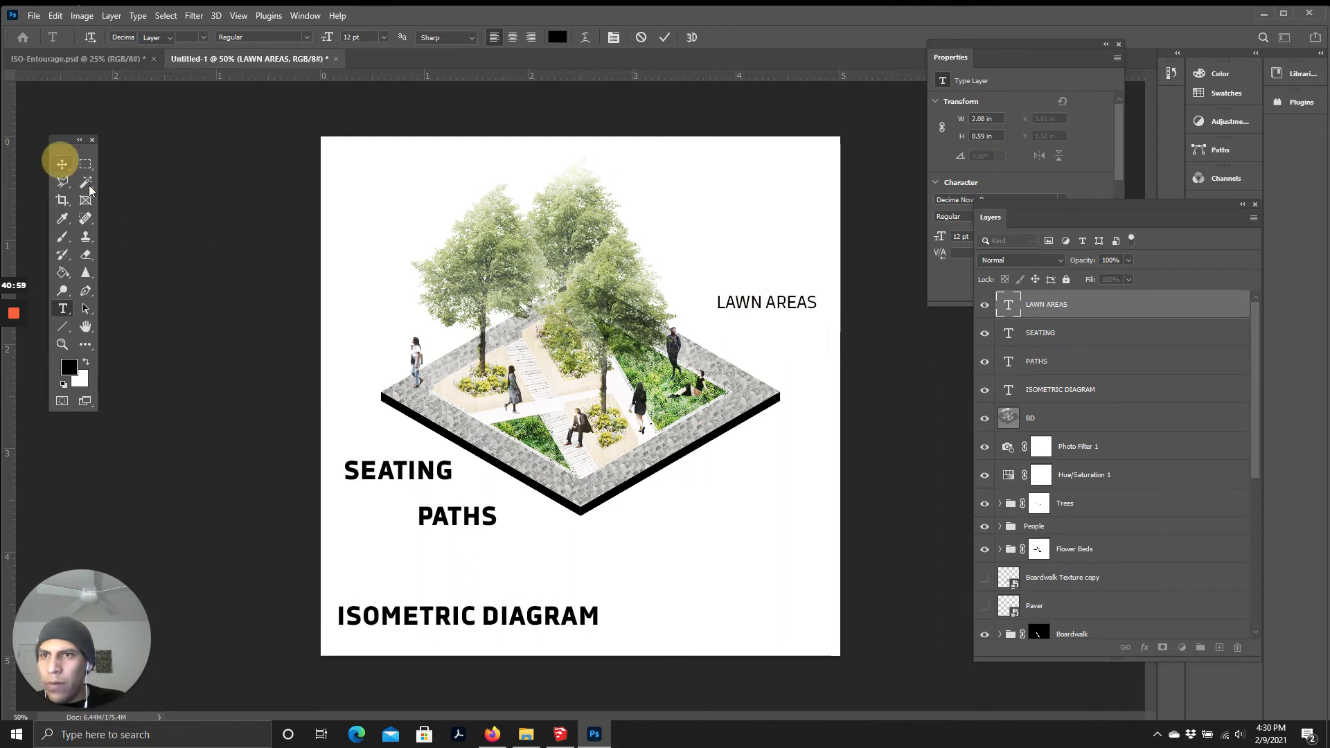
# Step: Set the PATHS label to 12 pt with the Regular font style
pyautogui.doubleClick(463, 517)
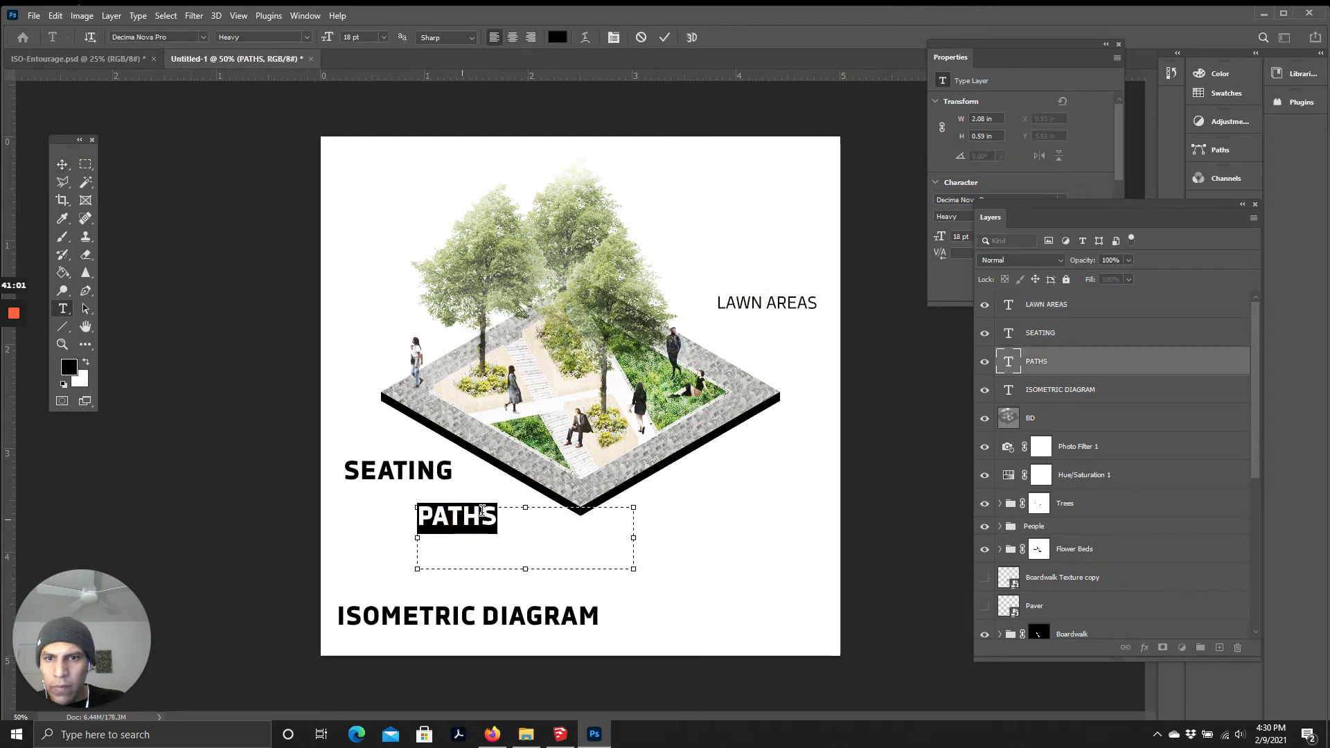
pyautogui.click(383, 36)
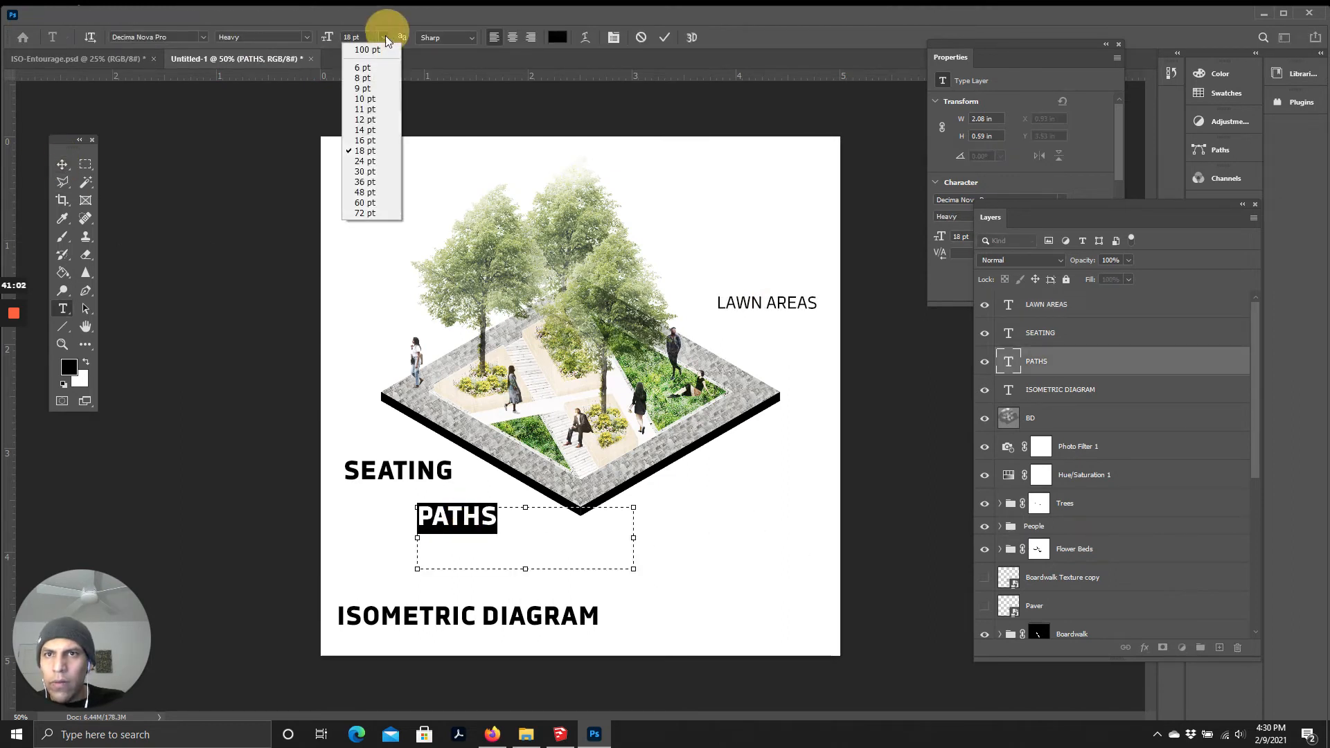
pyautogui.click(368, 119)
pyautogui.click(307, 38)
pyautogui.click(258, 74)
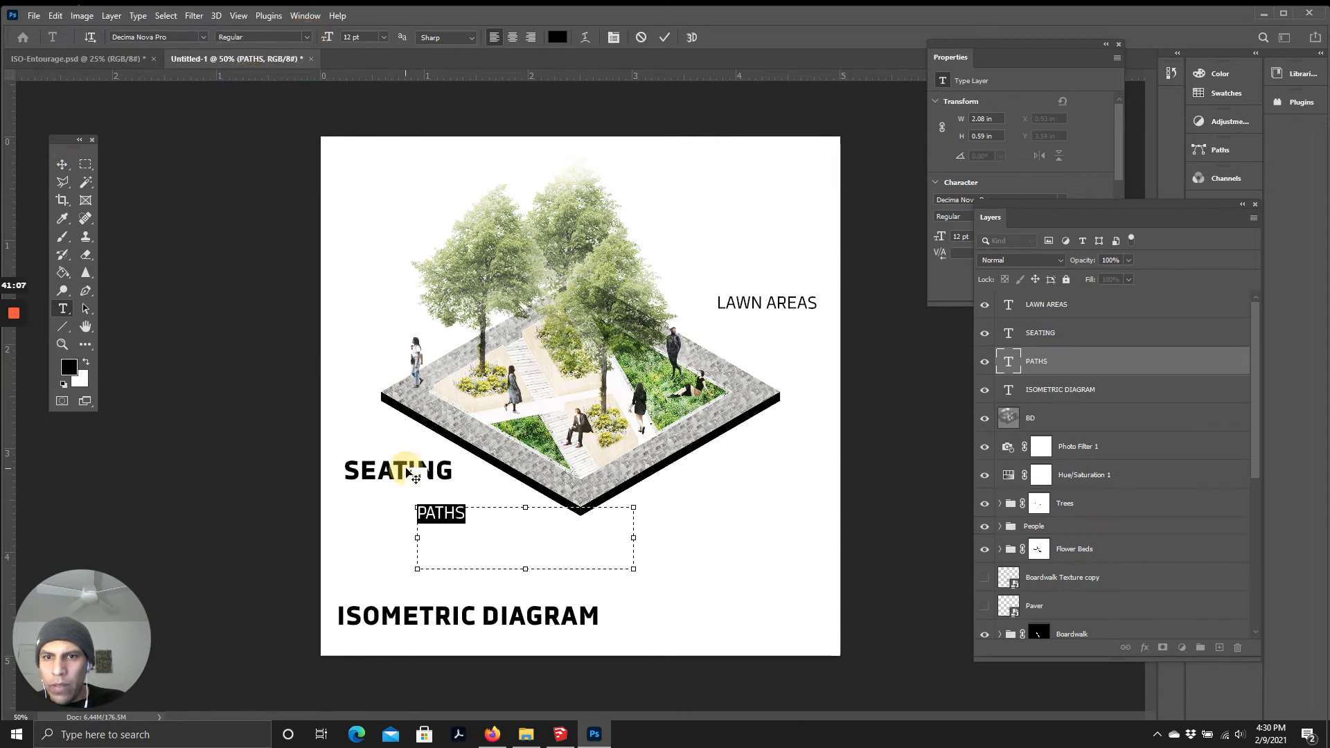
pyautogui.click(354, 470)
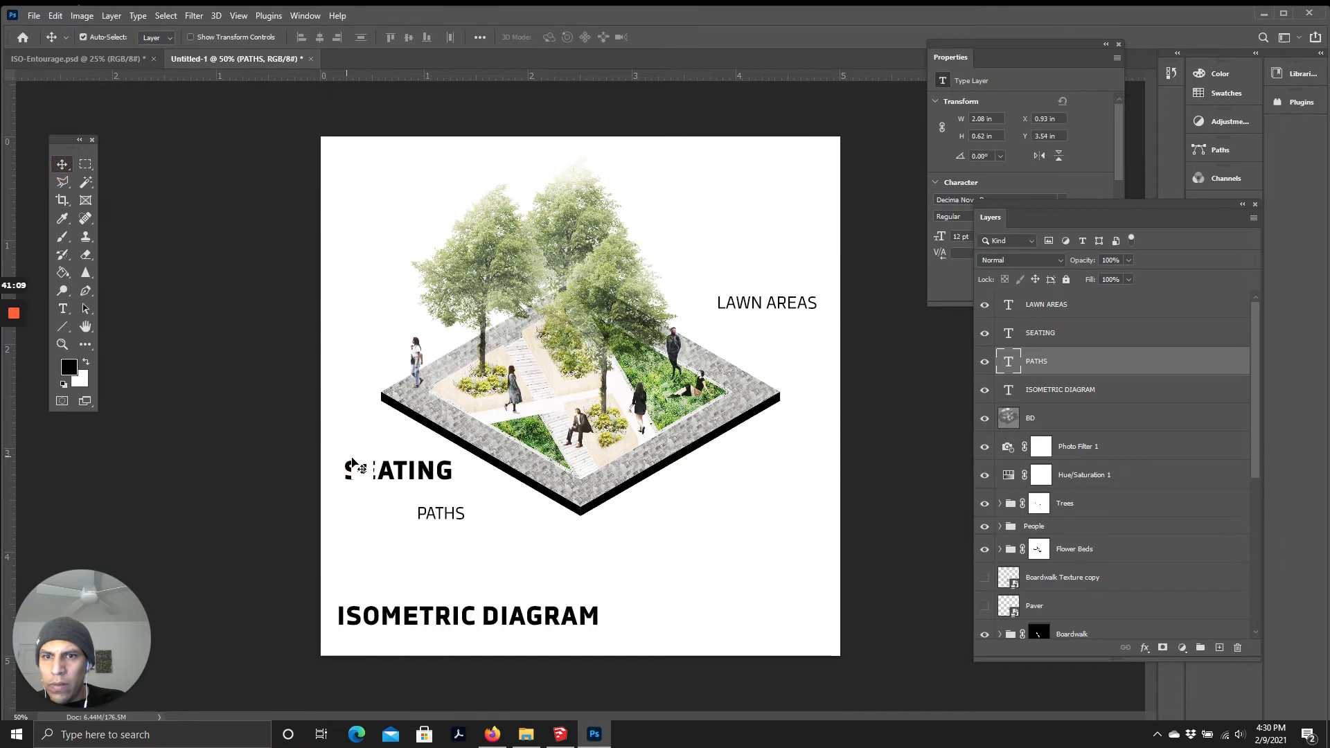
# Step: Set the SEATING label to 12 pt with the Regular font style
pyautogui.doubleClick(356, 470)
pyautogui.click(383, 37)
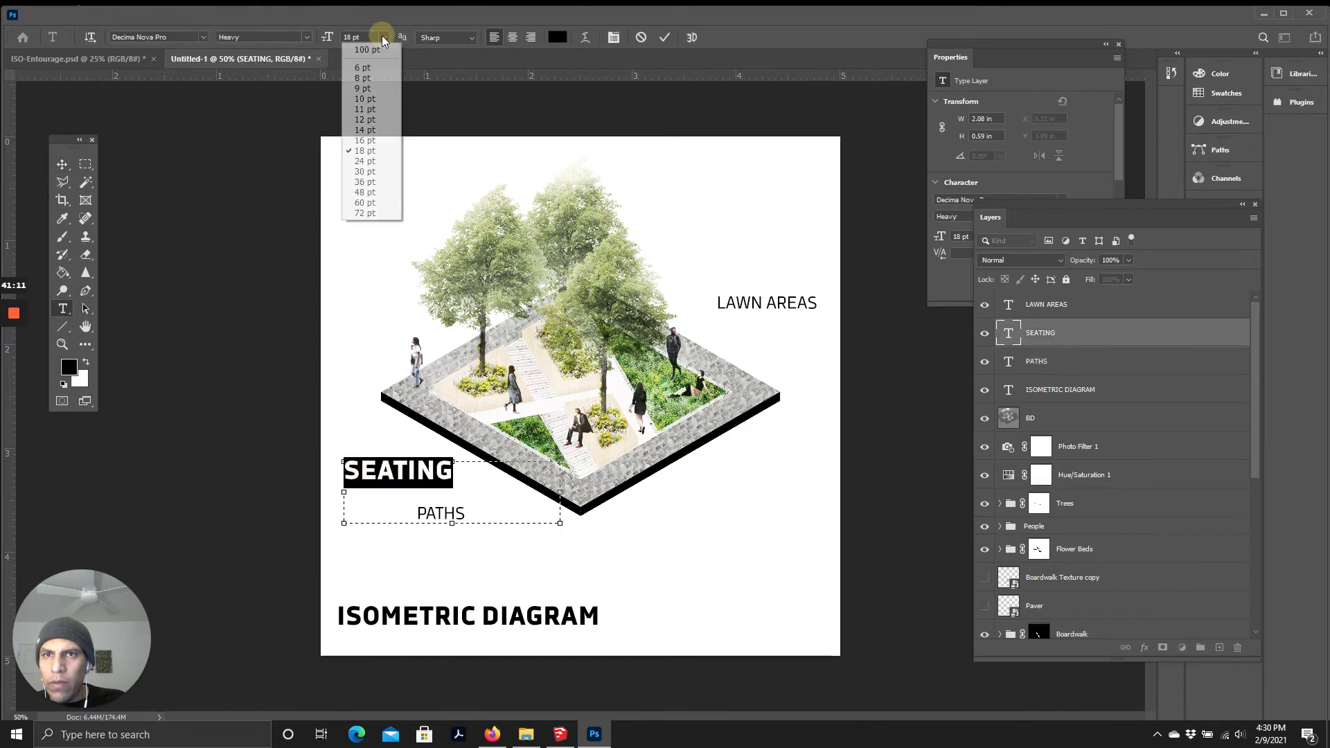
pyautogui.click(367, 130)
pyautogui.click(383, 37)
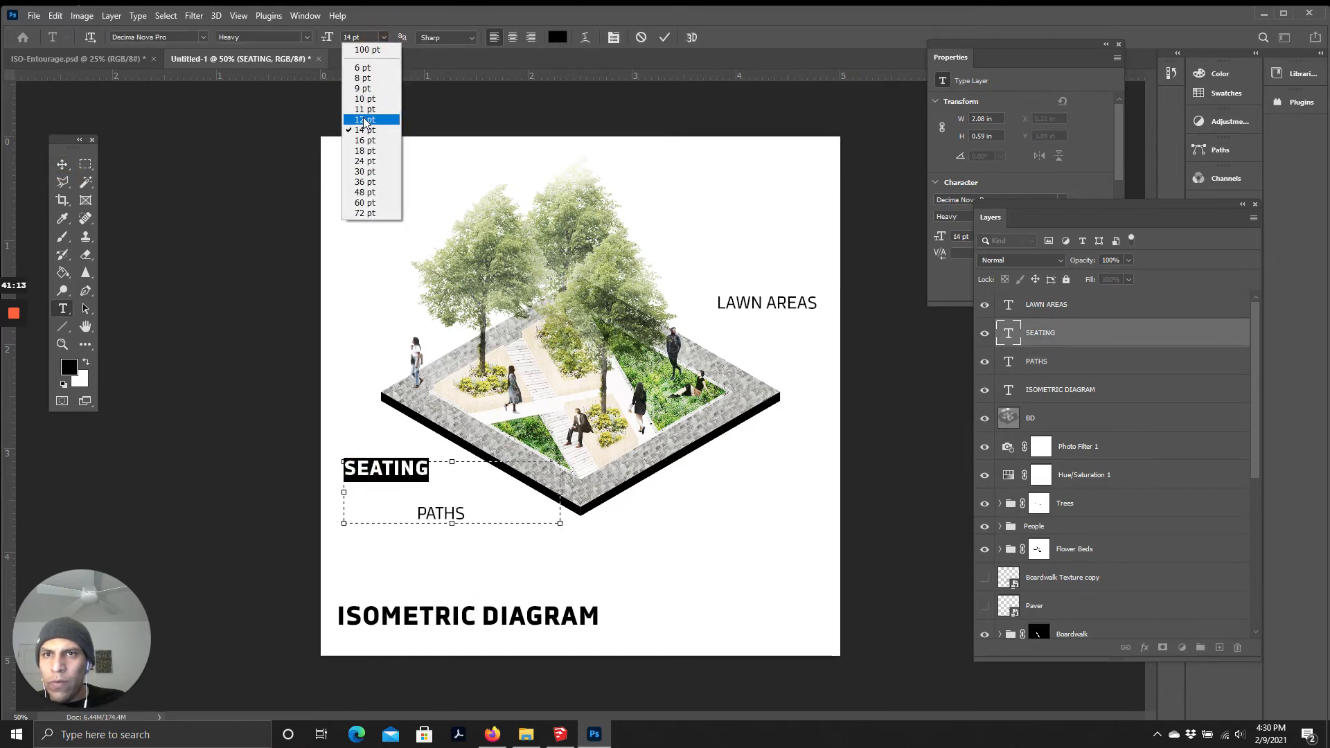
pyautogui.click(365, 120)
pyautogui.click(307, 37)
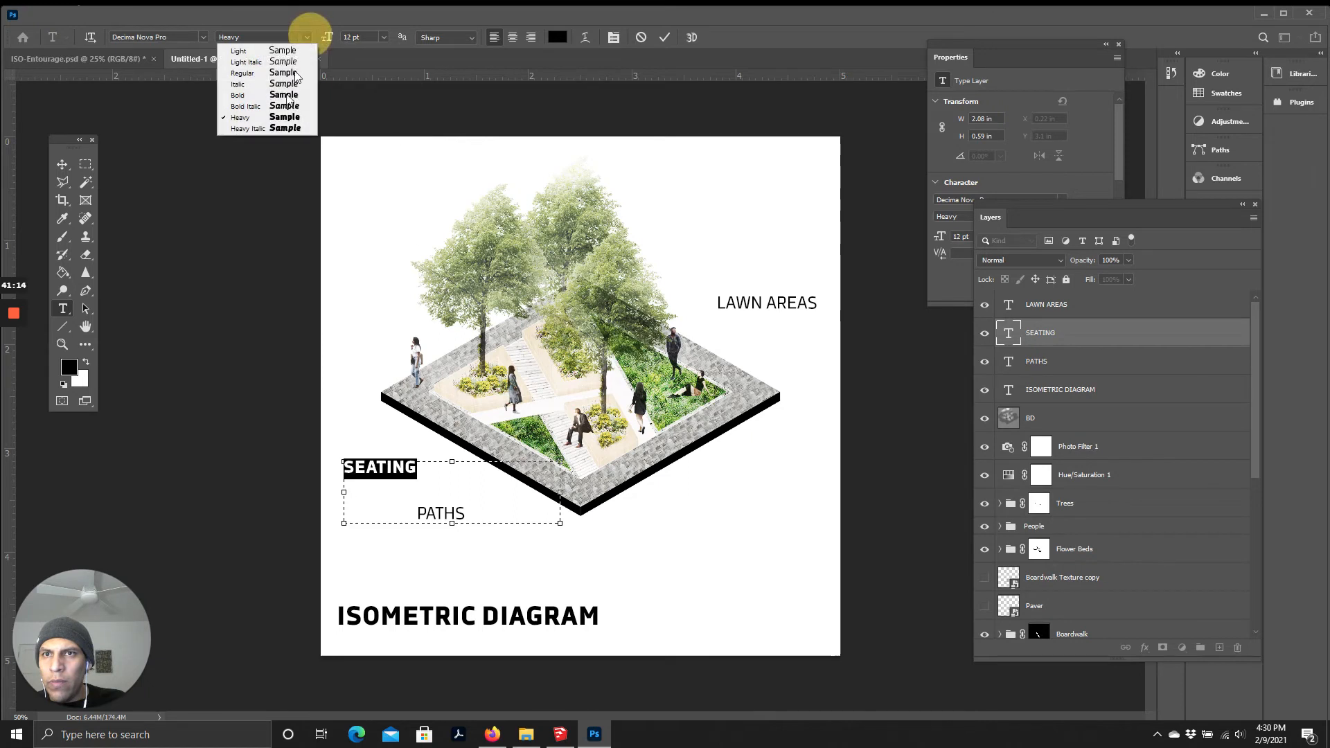
pyautogui.click(245, 75)
pyautogui.click(61, 164)
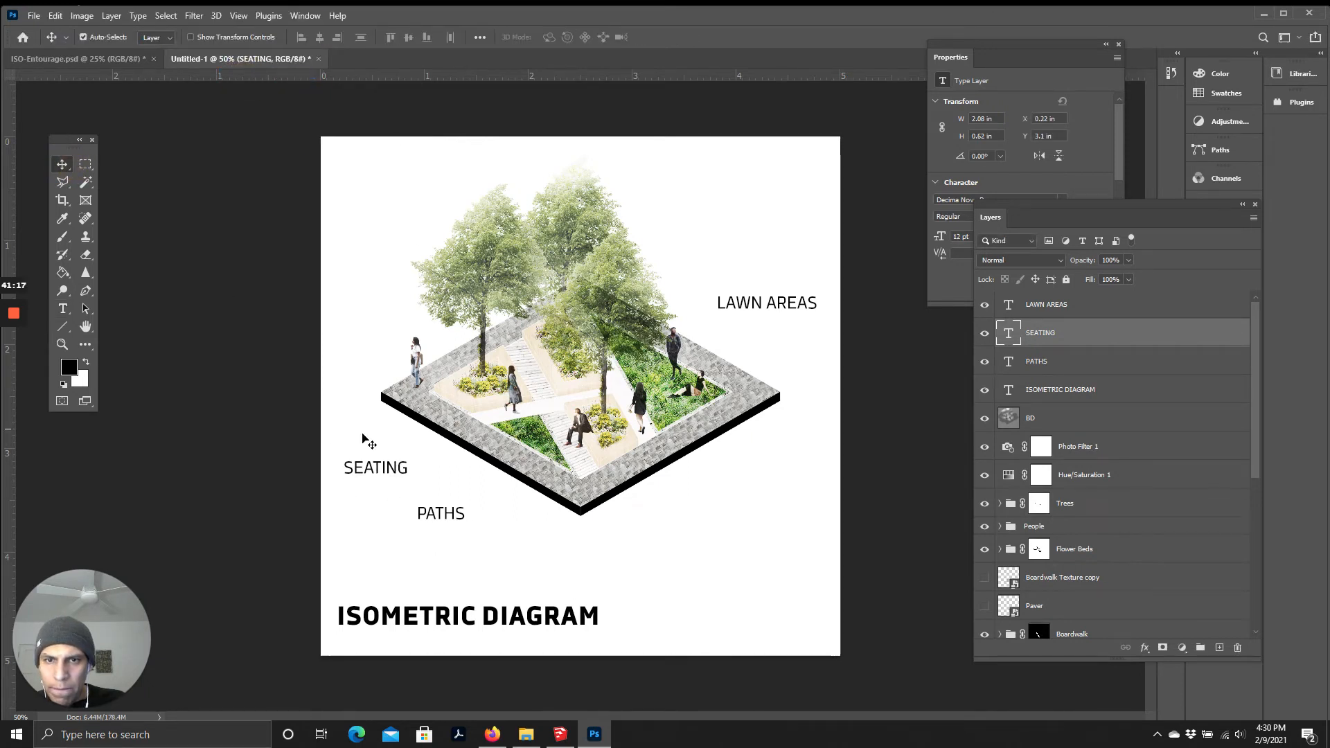
# Step: Reposition SEATING below the plaza's front-right edge, PATHS below its front-left edge, and LAWN AREAS slightly lower
pyautogui.moveTo(389, 470); pyautogui.dragTo(669, 529)
pyautogui.moveTo(443, 514); pyautogui.dragTo(410, 480)
pyautogui.click(773, 312)
pyautogui.moveTo(766, 303)
pyautogui.mouseDown()
pyautogui.moveTo(756, 358)
pyautogui.moveTo(768, 317)
pyautogui.mouseUp()
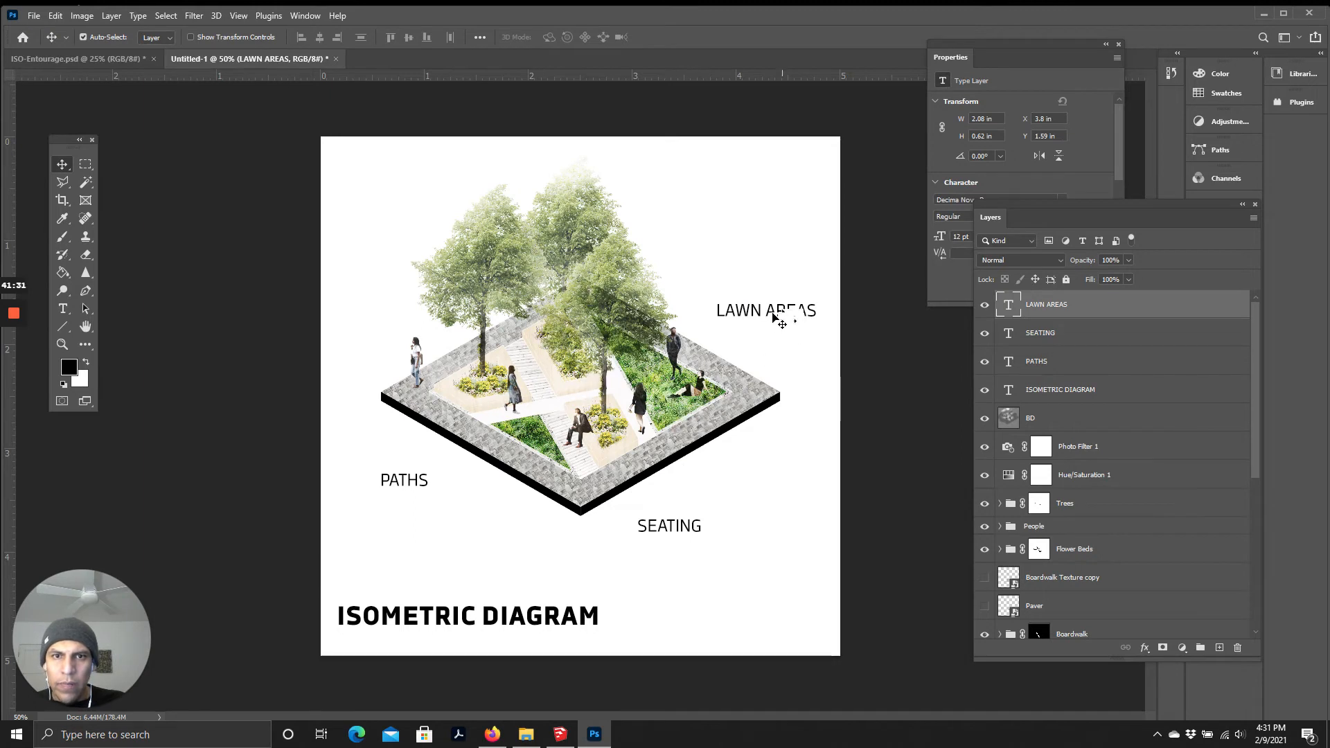
# Step: Duplicate the LAWN AREAS label to the upper-left of the trees and change the copy's text to PLAZA
pyautogui.moveTo(751, 316); pyautogui.dragTo(387, 200)
pyautogui.doubleClick(397, 196)
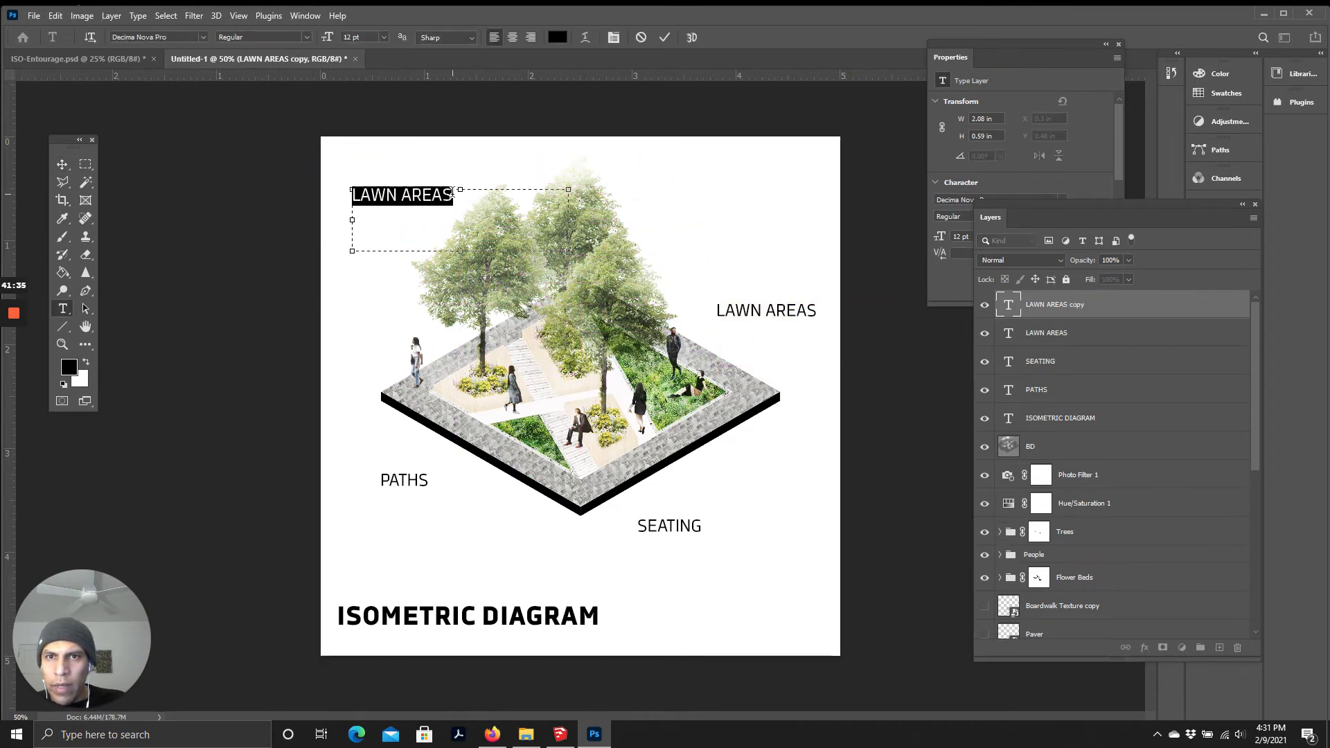
pyautogui.write('PLAZA')
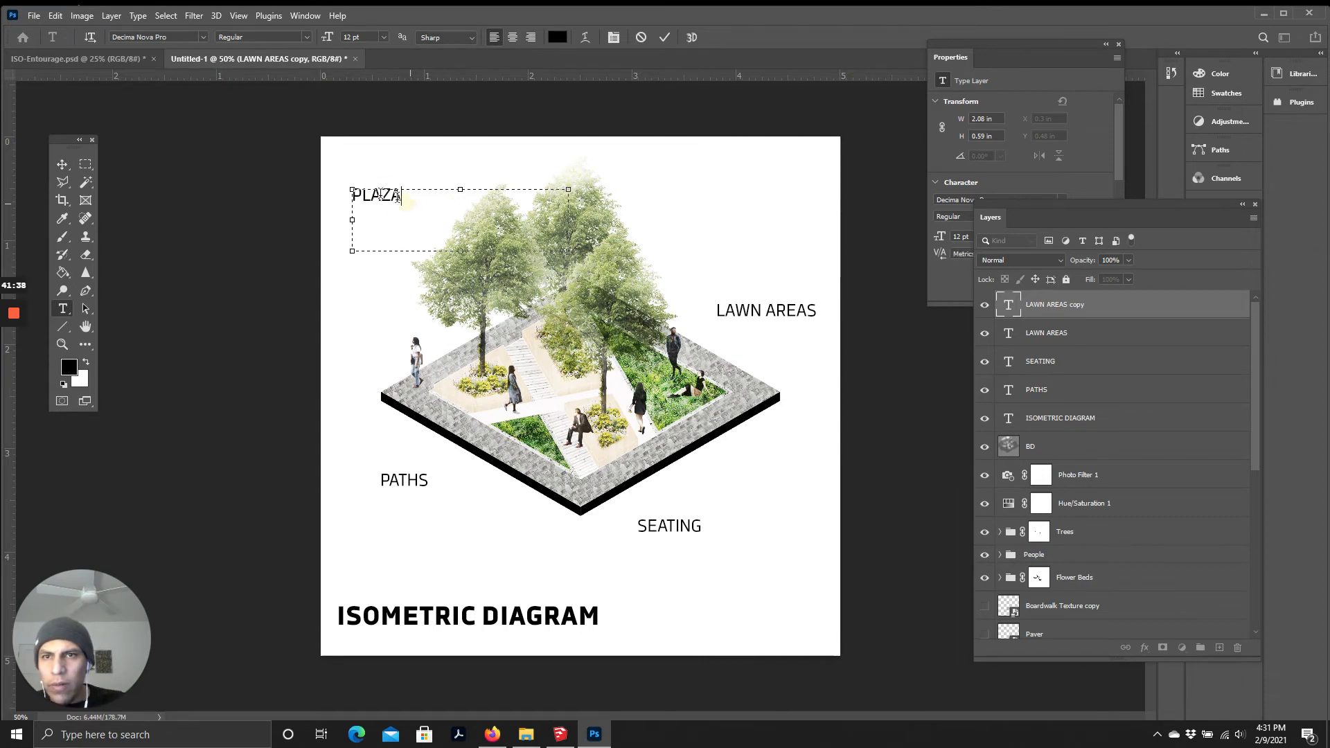
# Step: Change the font style of the PLAZA label to Bold
pyautogui.moveTo(400, 196); pyautogui.dragTo(289, 174)
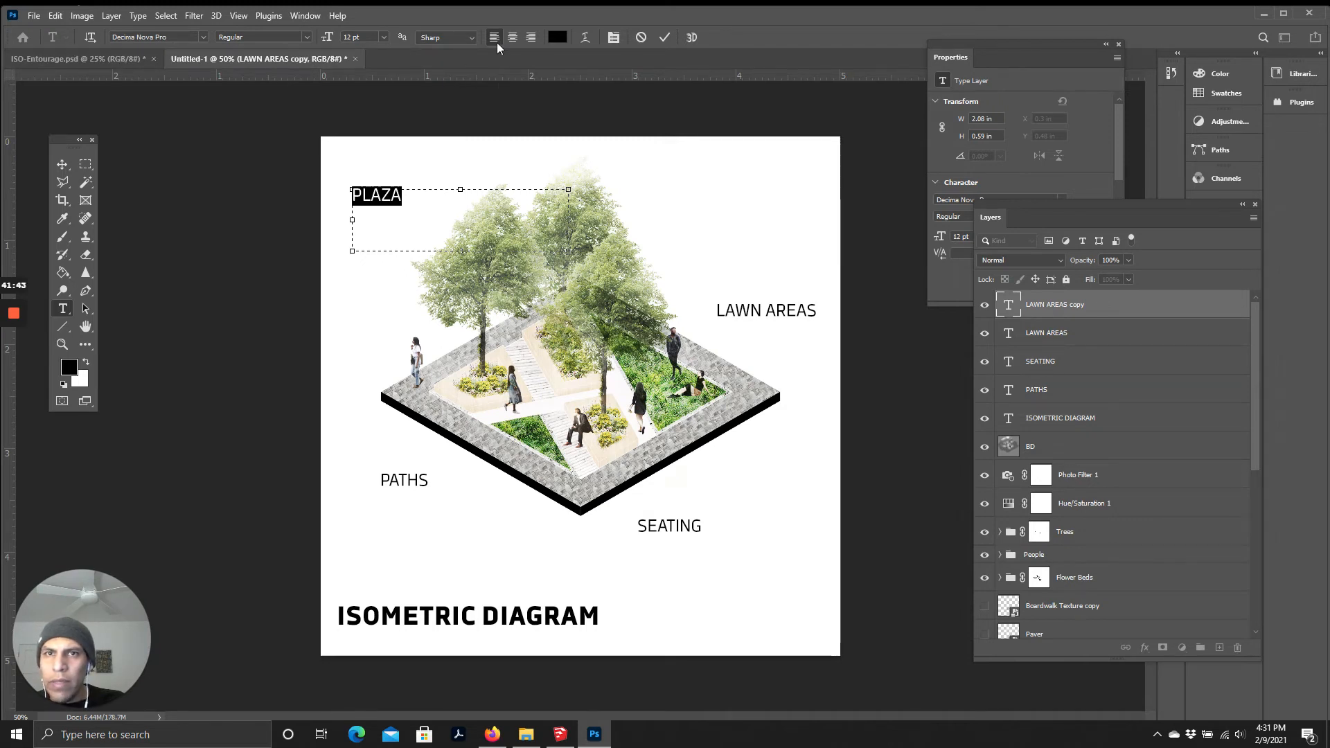
pyautogui.click(307, 37)
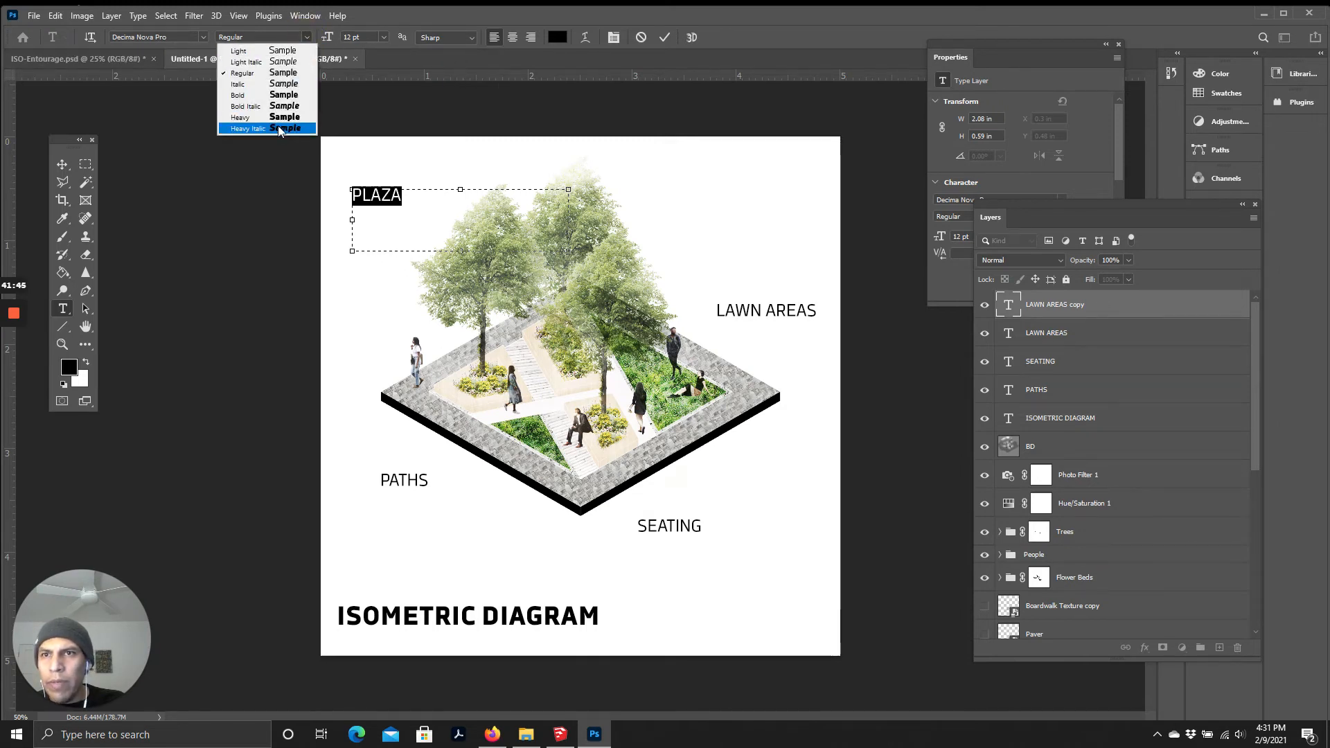
pyautogui.click(256, 97)
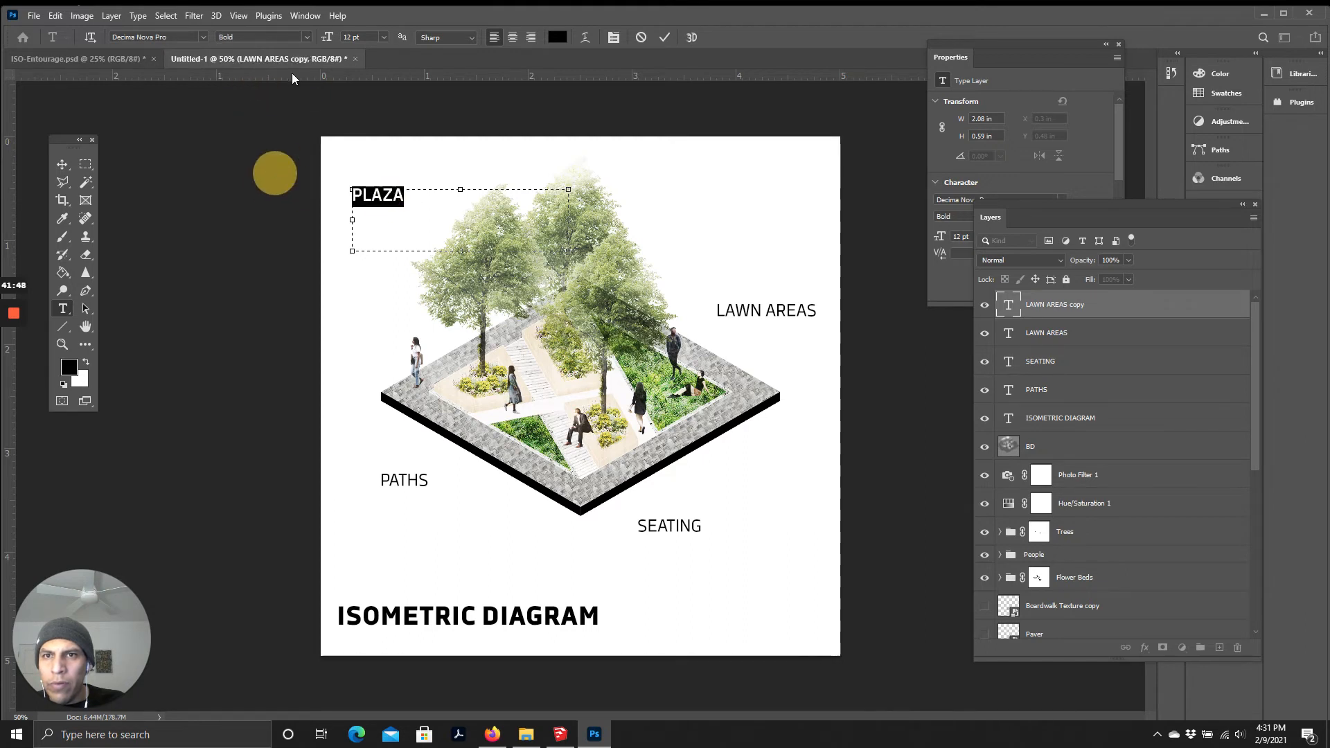
pyautogui.click(307, 38)
pyautogui.click(282, 101)
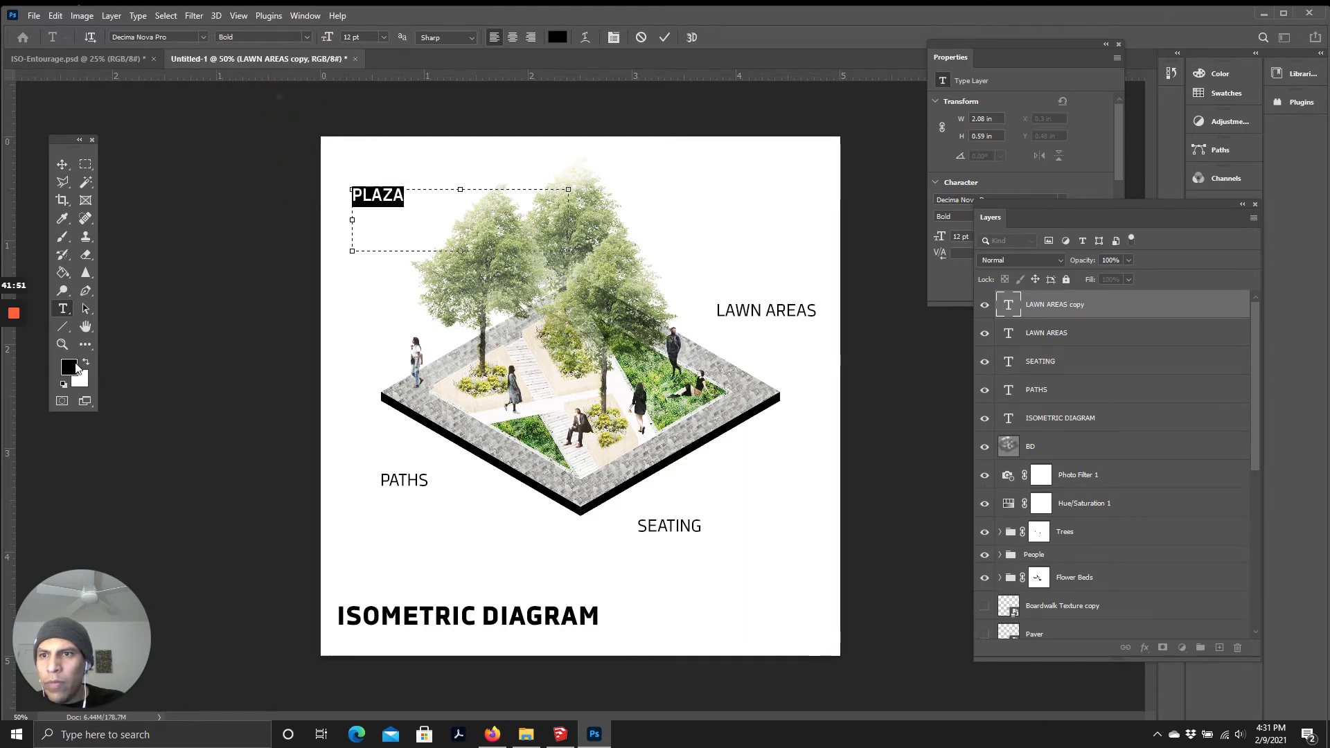
# Step: Set the PLAZA label's text color to bright magenta, ff00e4
pyautogui.click(68, 368)
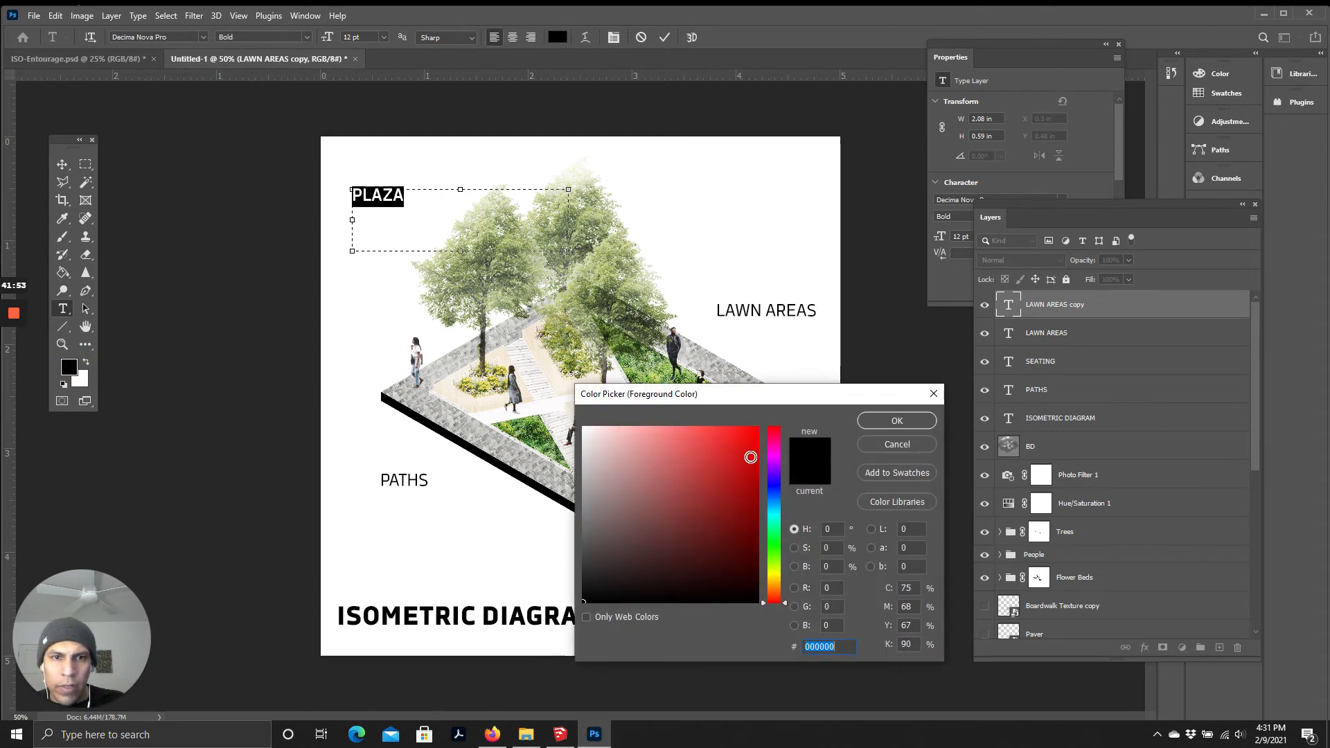
pyautogui.click(775, 455)
pyautogui.click(735, 427)
pyautogui.moveTo(776, 460)
pyautogui.mouseDown()
pyautogui.moveTo(767, 470)
pyautogui.moveTo(769, 451)
pyautogui.mouseUp()
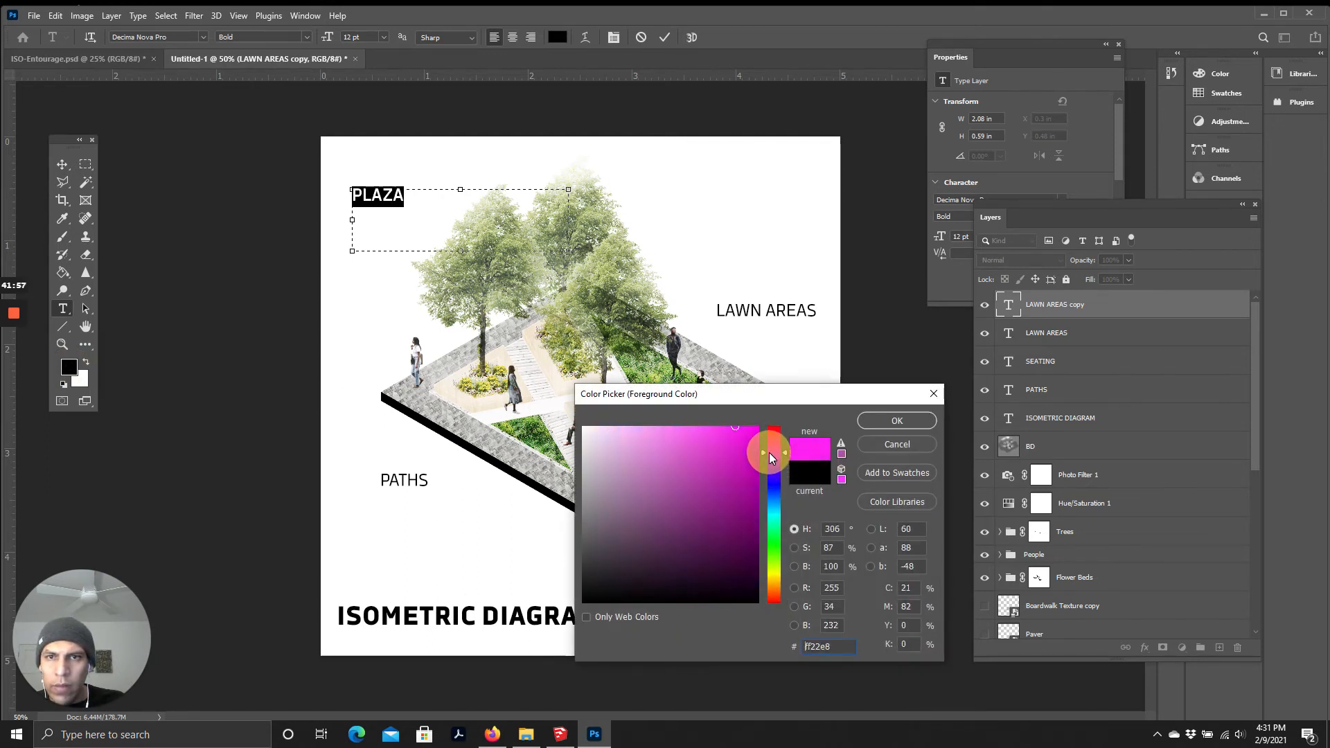
pyautogui.click(759, 426)
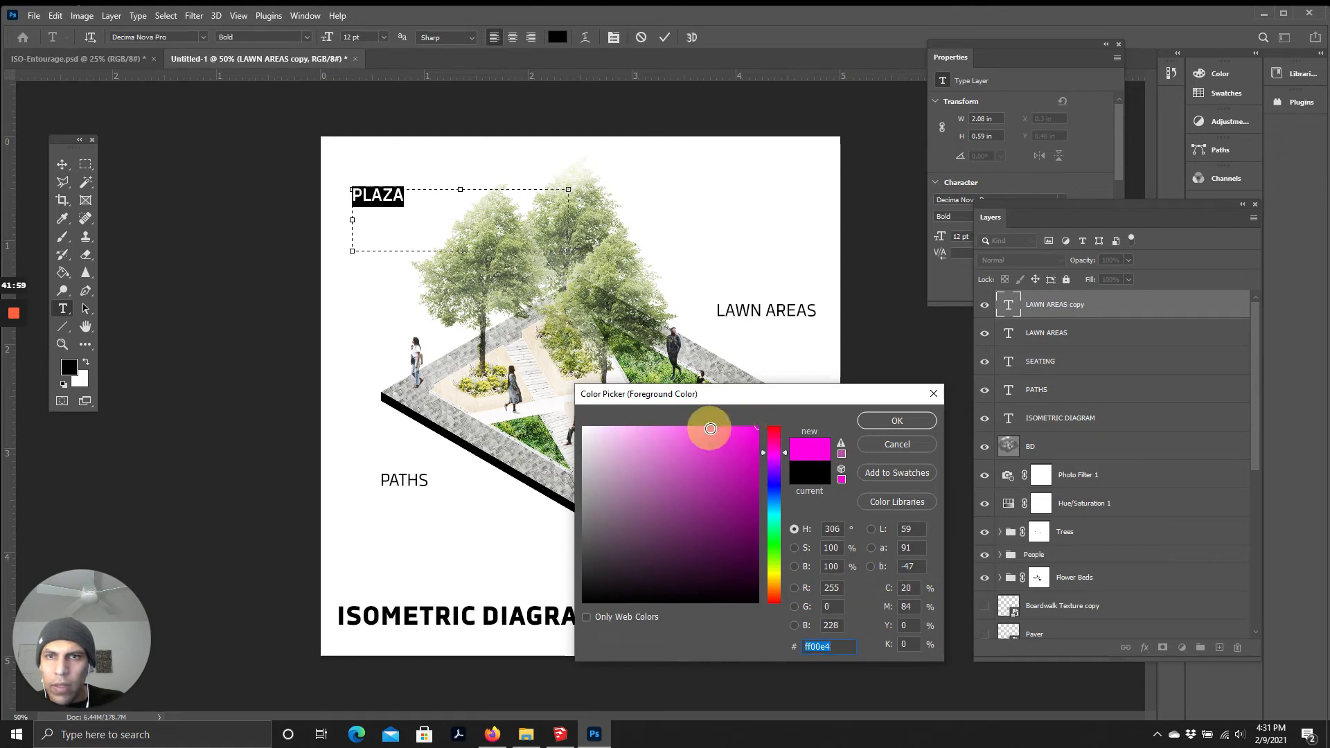
pyautogui.press('Return')
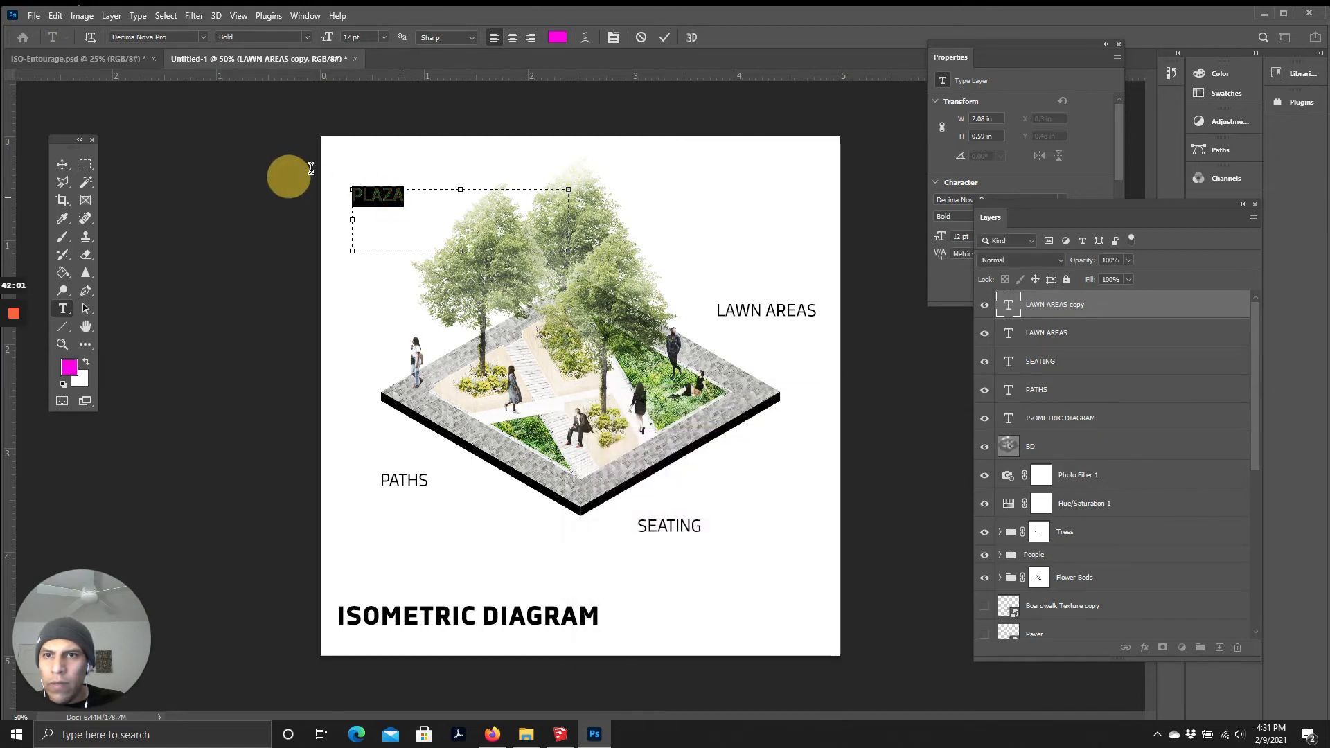
# Step: Soften the PLAZA label's text color to a less saturated pink-magenta, commit the text and deselect it
pyautogui.click(70, 367)
pyautogui.moveTo(660, 446); pyautogui.dragTo(687, 449)
pyautogui.click(897, 421)
pyautogui.click(62, 164)
pyautogui.click(261, 255)
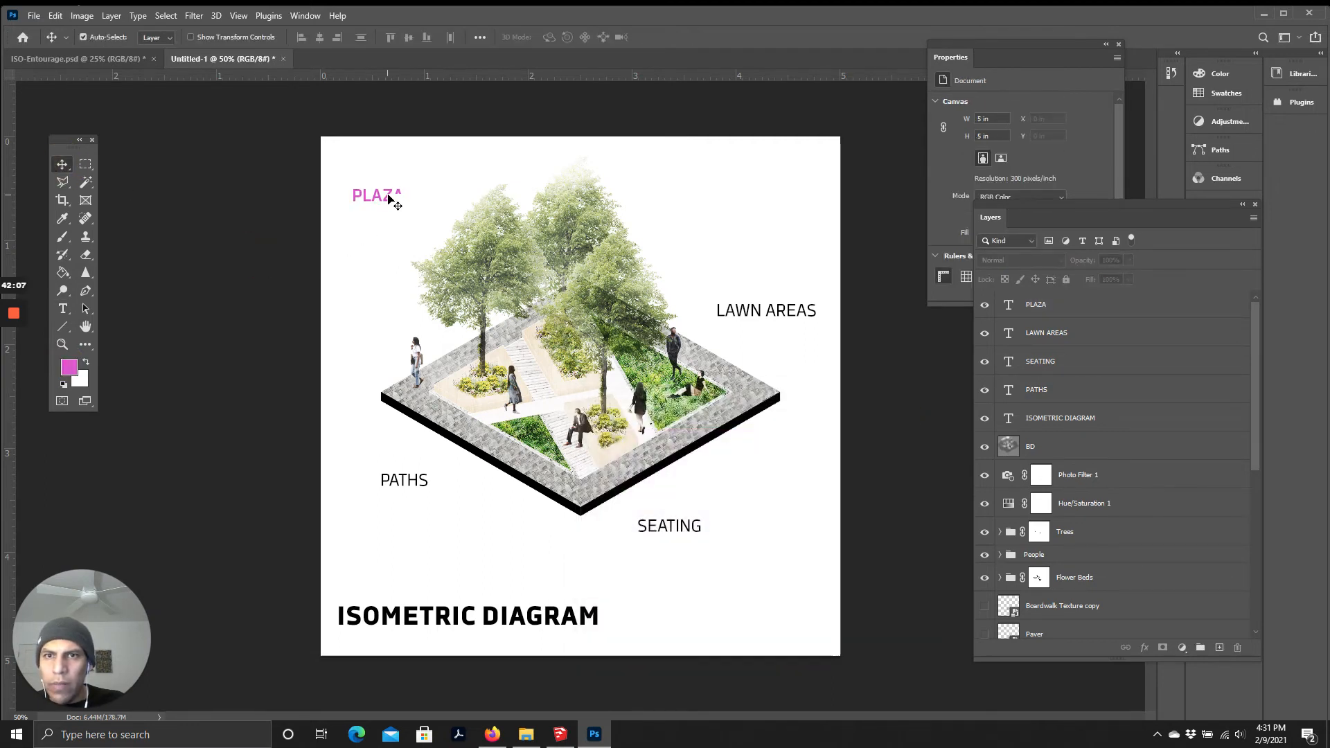
# Step: Set the PLAZA label's font size to 16 pt and move the label closer to the canvas's upper-left corner
pyautogui.doubleClick(392, 200)
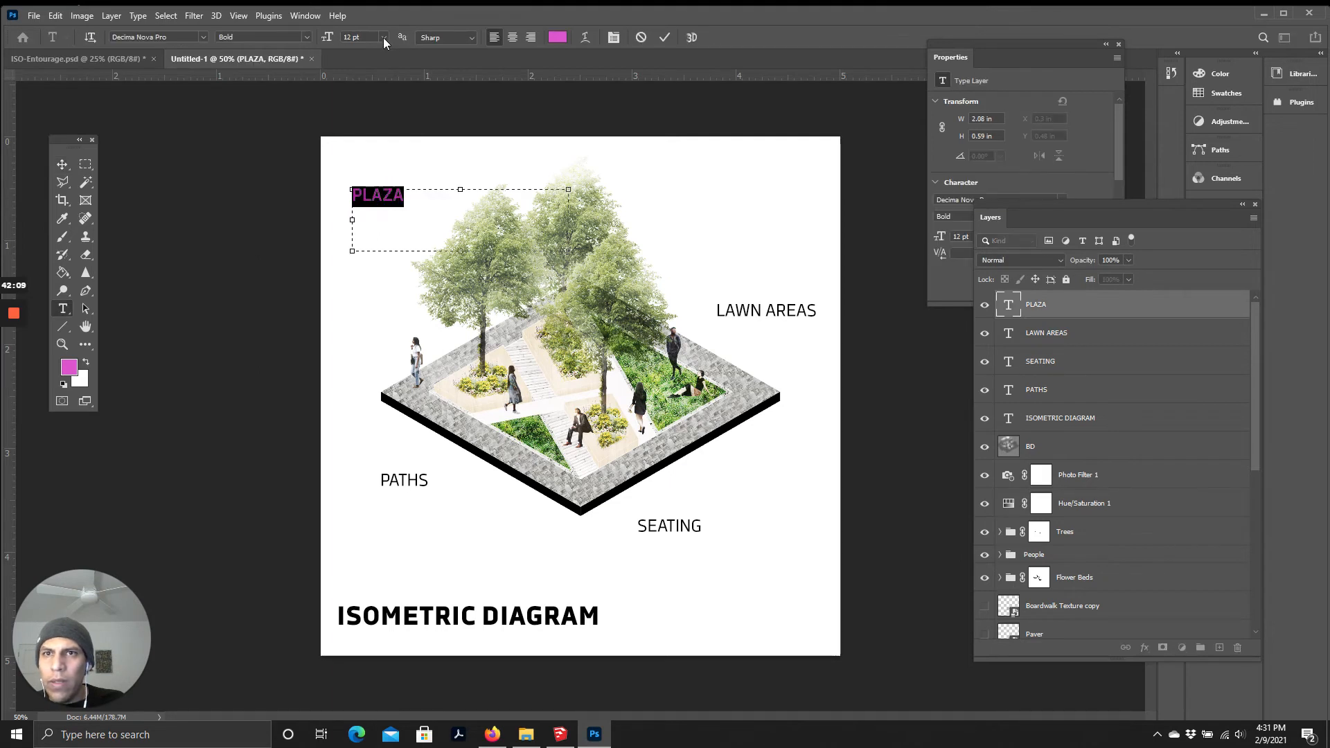
pyautogui.click(383, 38)
pyautogui.click(367, 135)
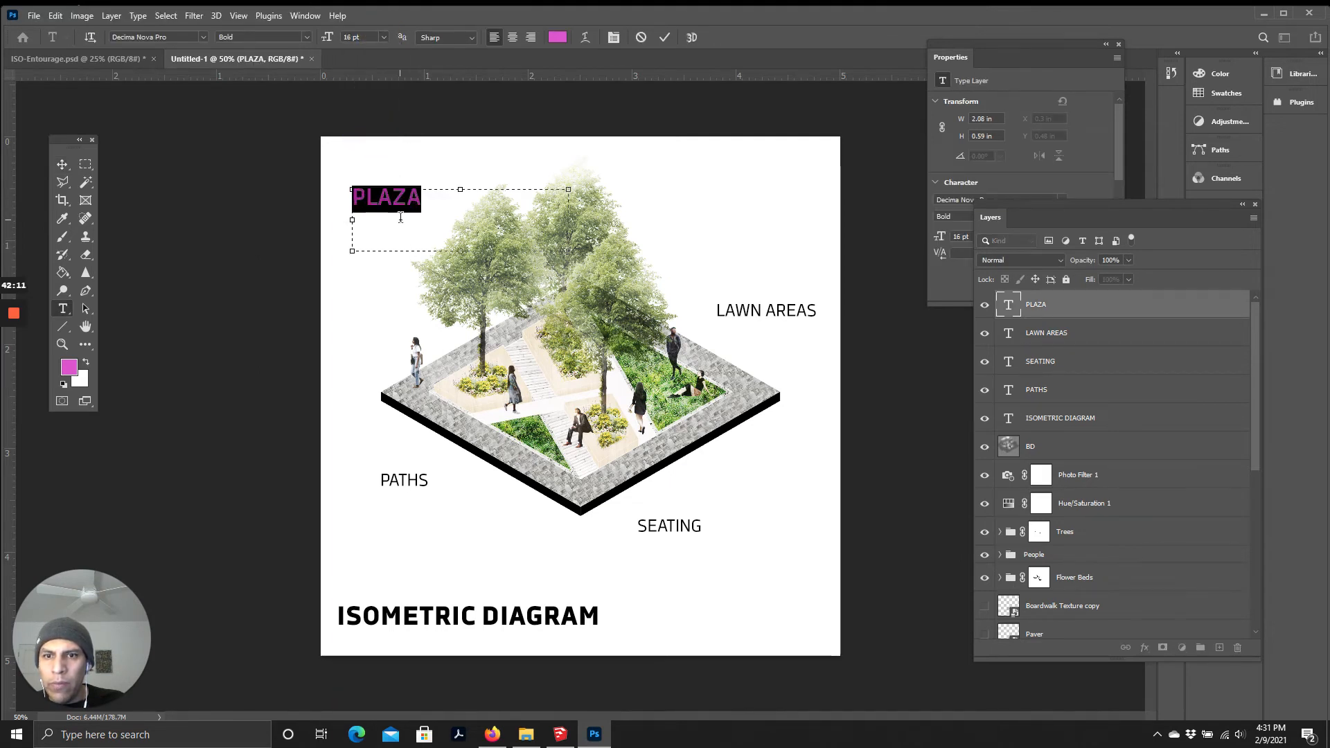
pyautogui.click(62, 164)
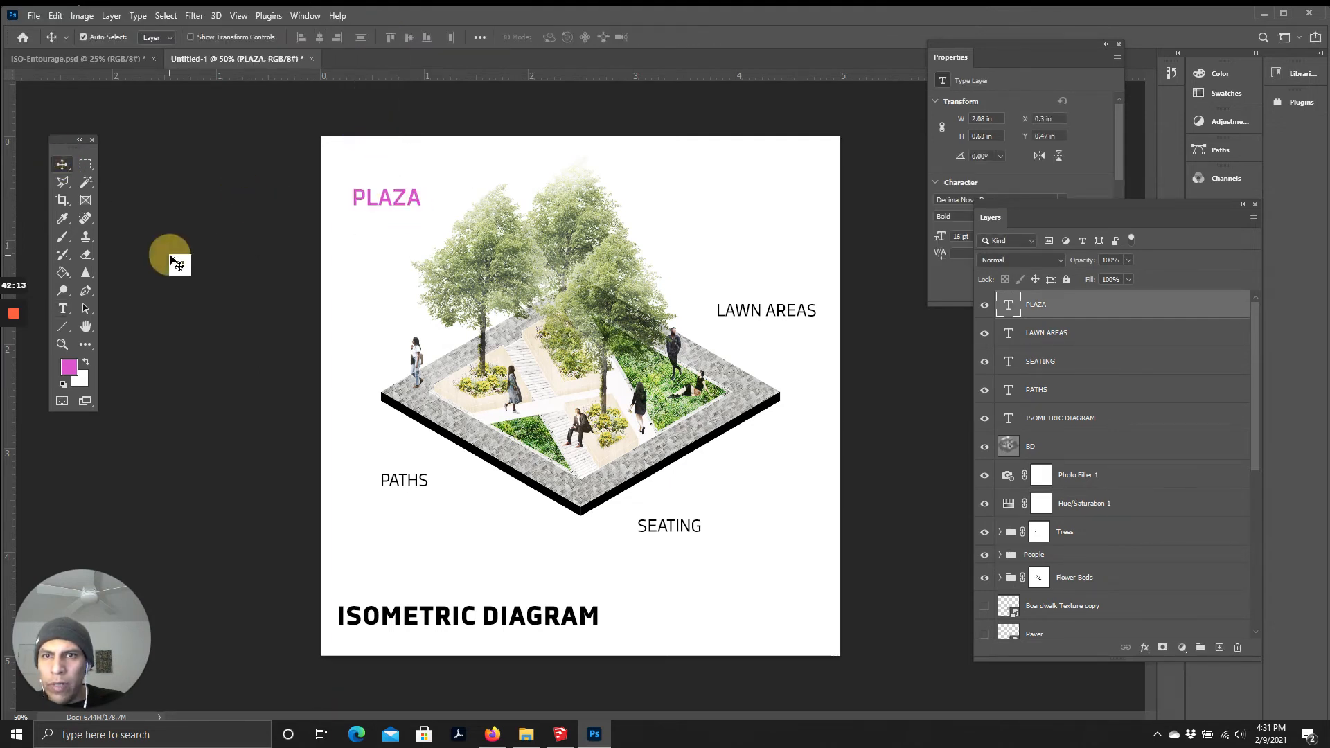
pyautogui.moveTo(384, 199)
pyautogui.mouseDown()
pyautogui.moveTo(492, 385)
pyautogui.moveTo(447, 371)
pyautogui.moveTo(420, 199)
pyautogui.moveTo(408, 198)
pyautogui.moveTo(355, 576)
pyautogui.moveTo(394, 539)
pyautogui.moveTo(382, 178)
pyautogui.mouseUp()
pyautogui.click(262, 297)
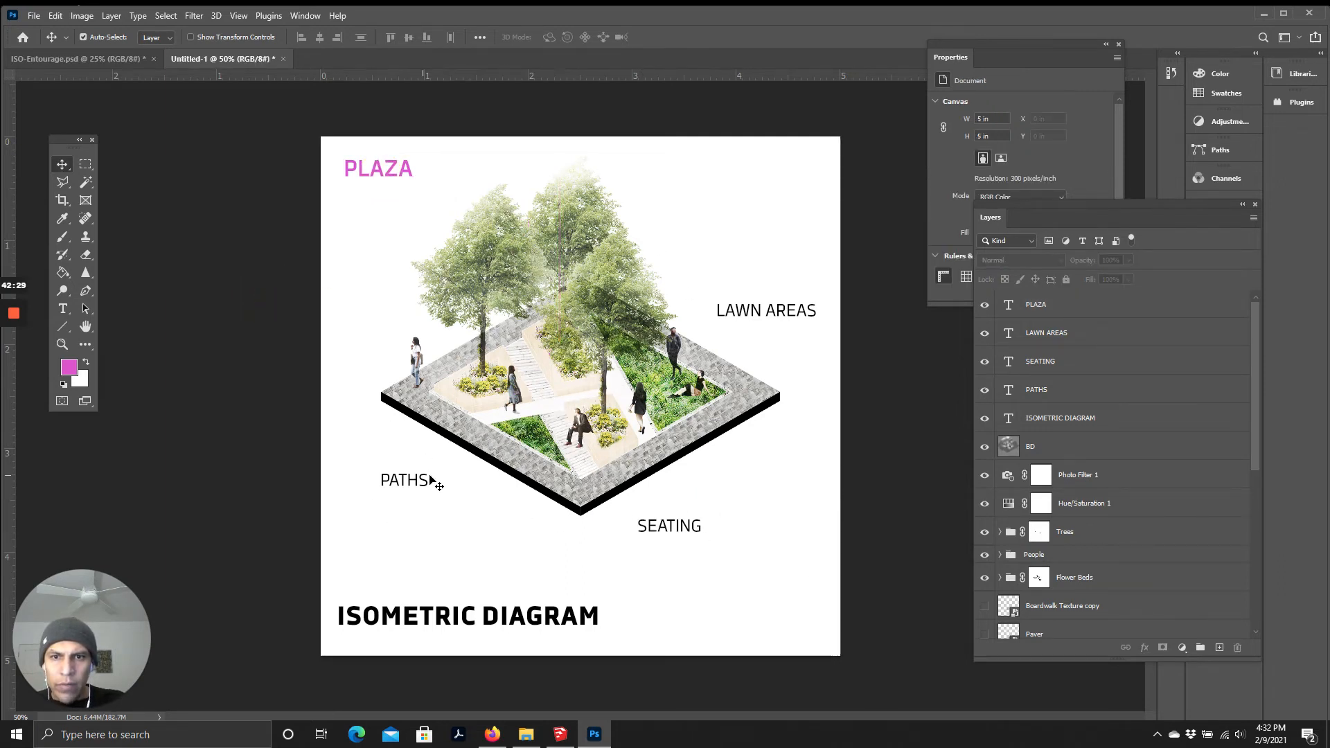
# Step: On a new layer, draw an L-shaped Pen shape leader about 48 × 189 px from the LAWN AREAS label down to the lawn
pyautogui.hotkey('ctrl', '+')
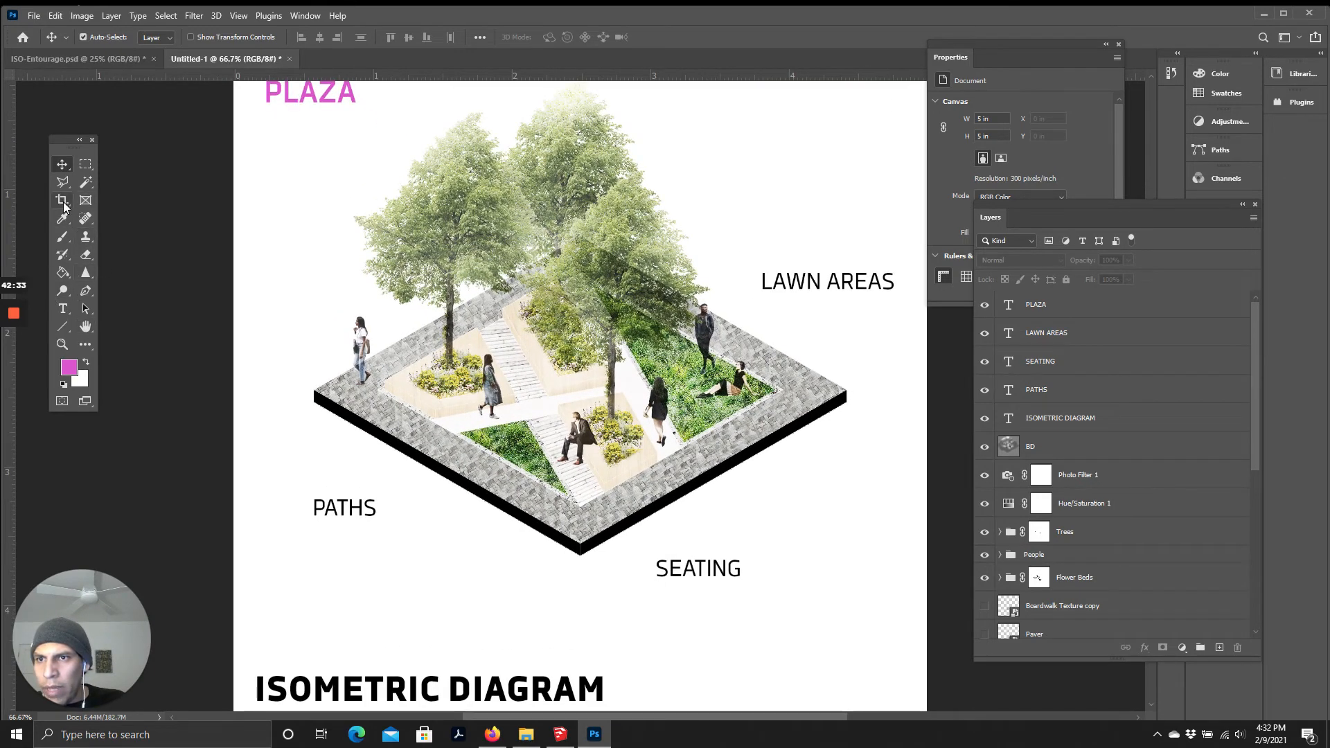
pyautogui.moveTo(86, 290); pyautogui.dragTo(119, 294)
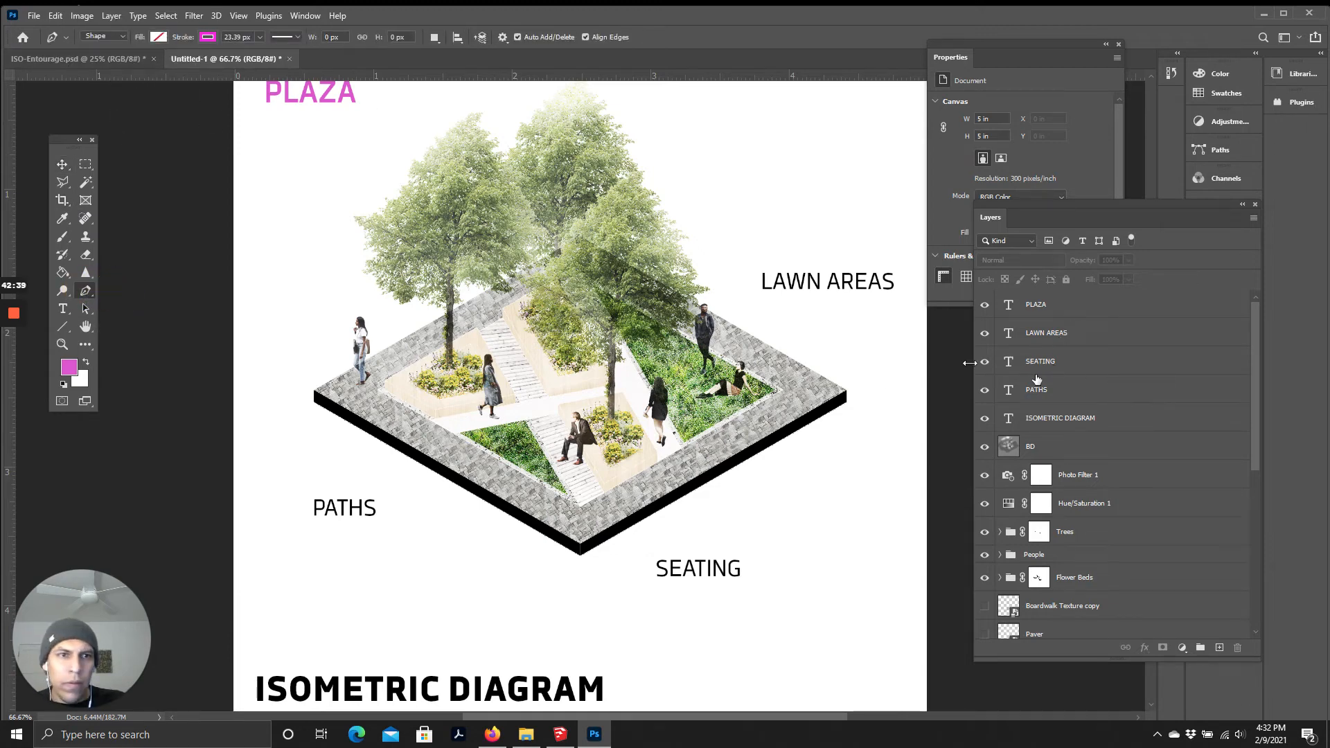
pyautogui.click(104, 37)
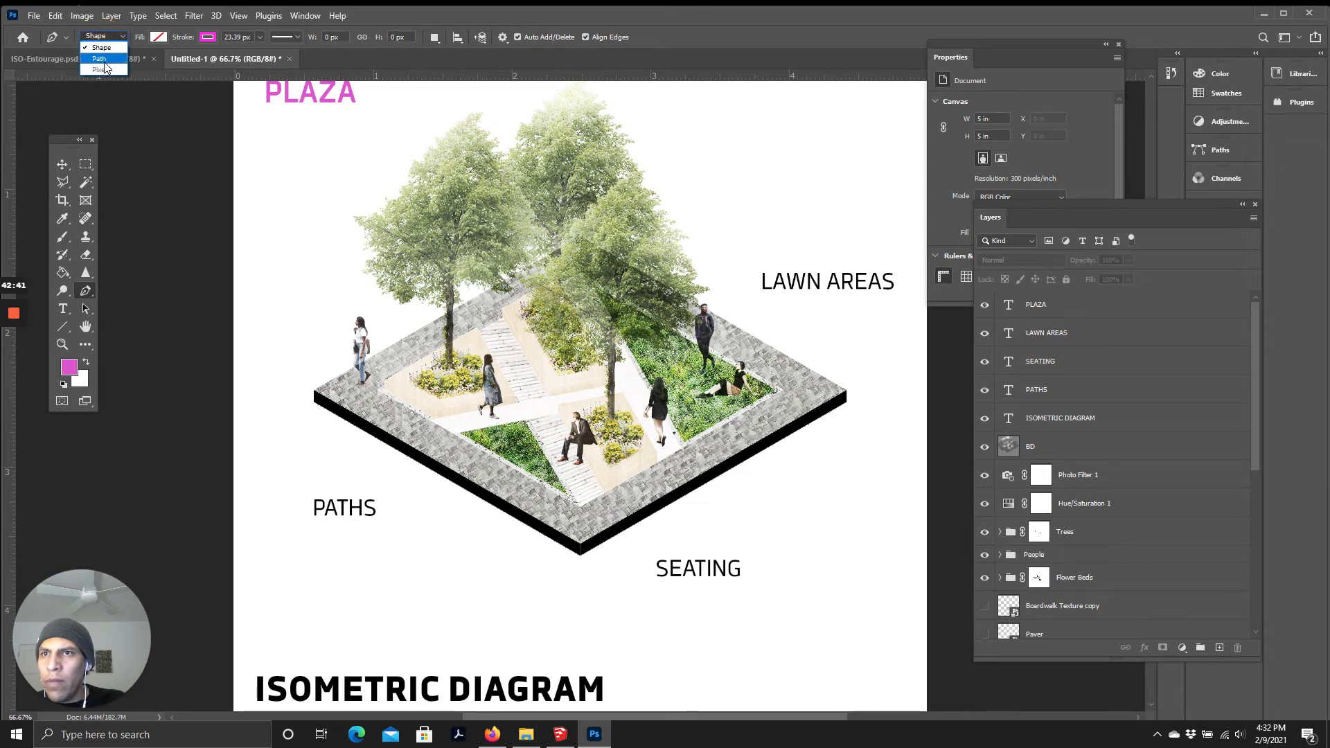
pyautogui.click(101, 47)
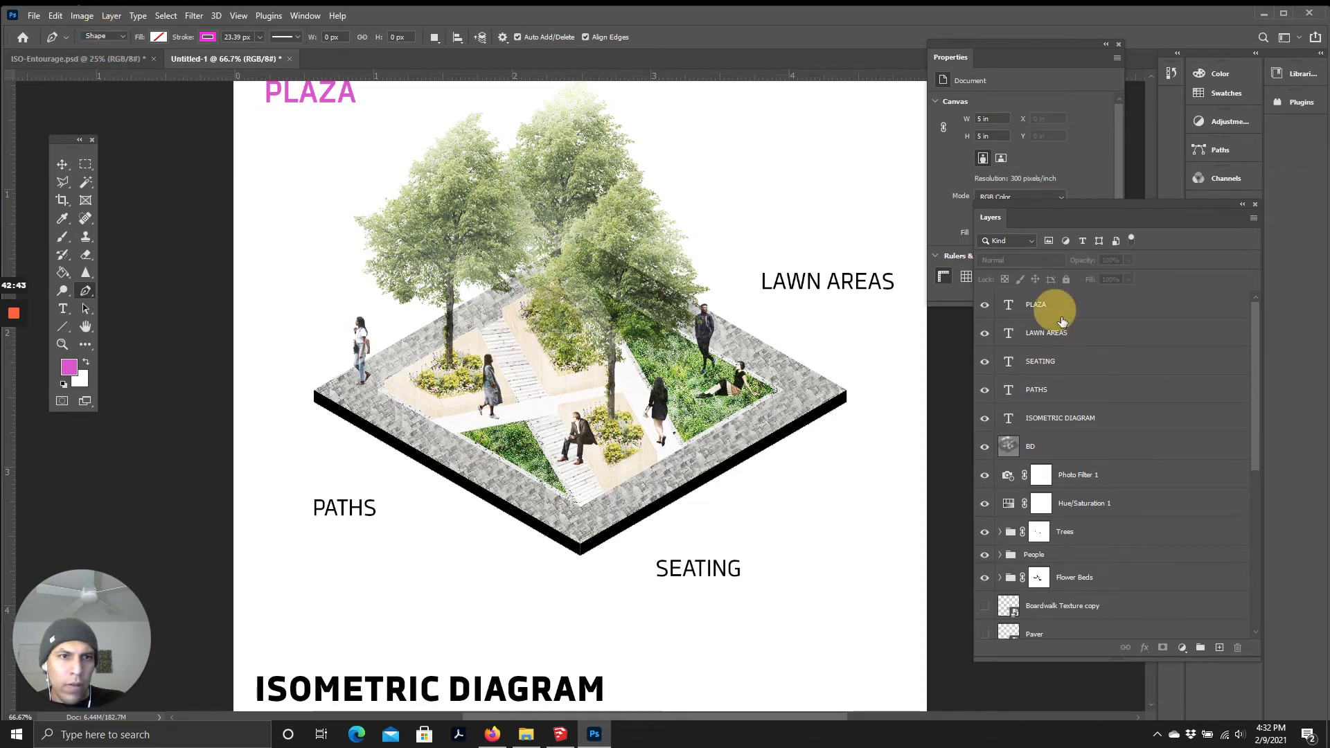
pyautogui.click(1054, 302)
pyautogui.click(1219, 647)
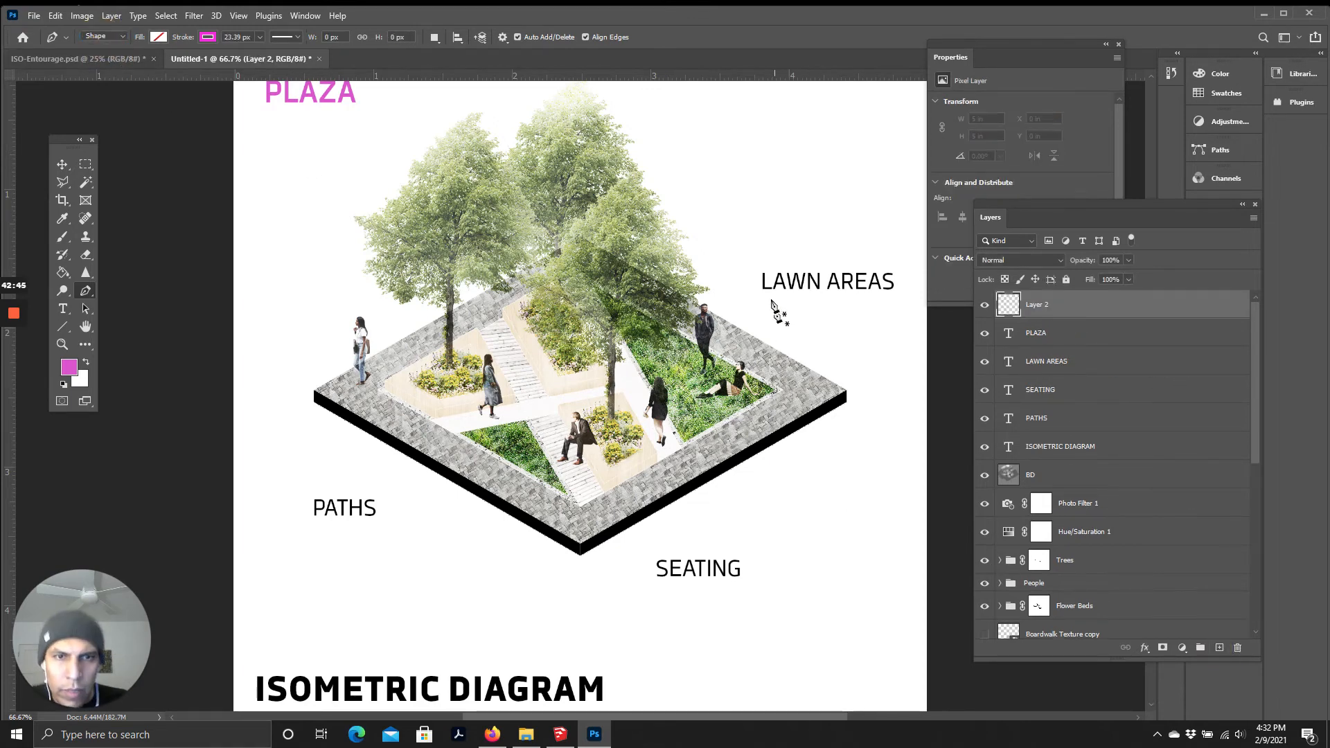
pyautogui.click(756, 280)
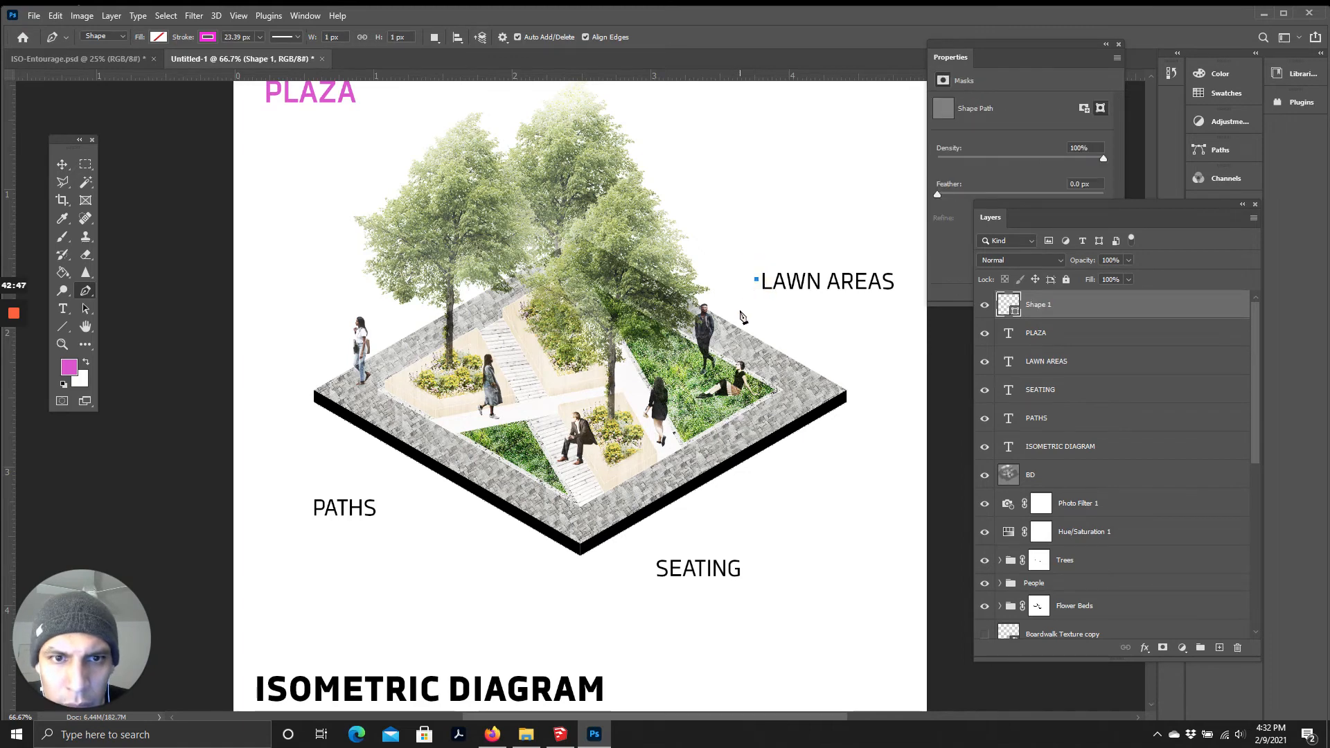
pyautogui.click(735, 279)
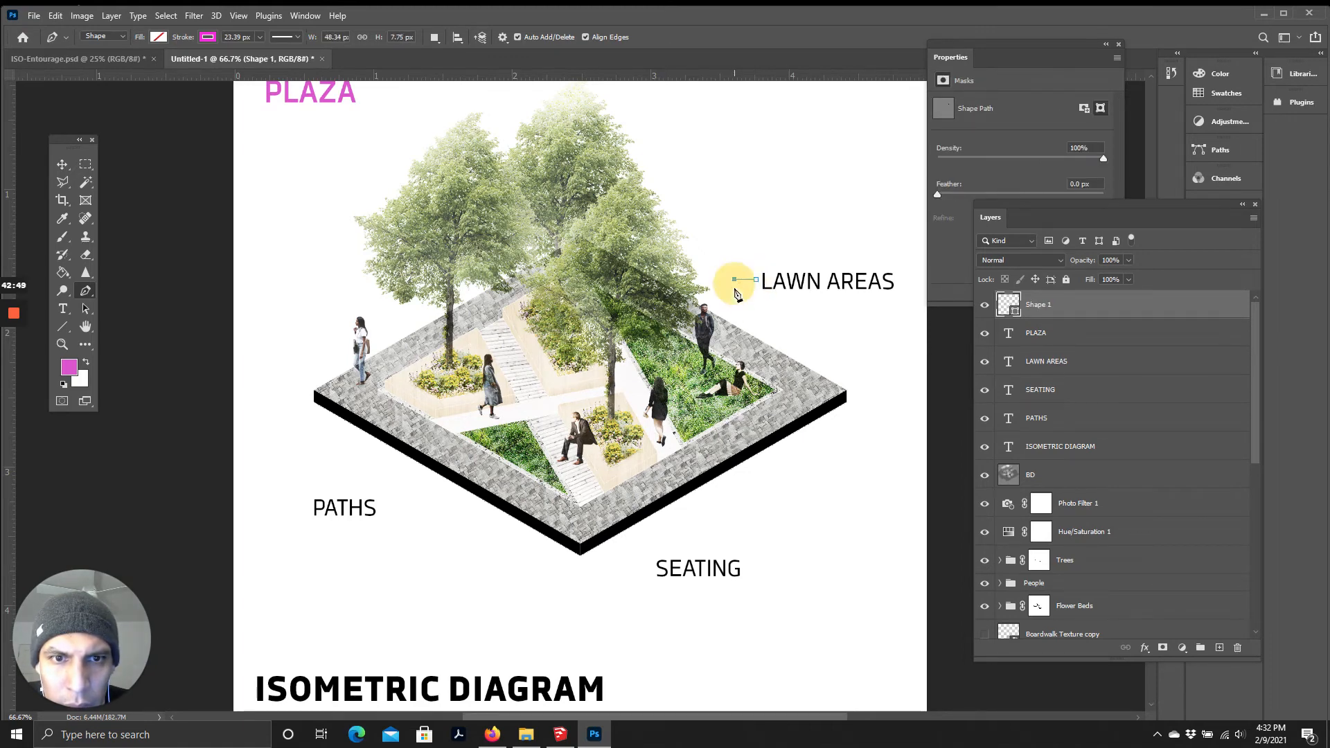
pyautogui.click(734, 365)
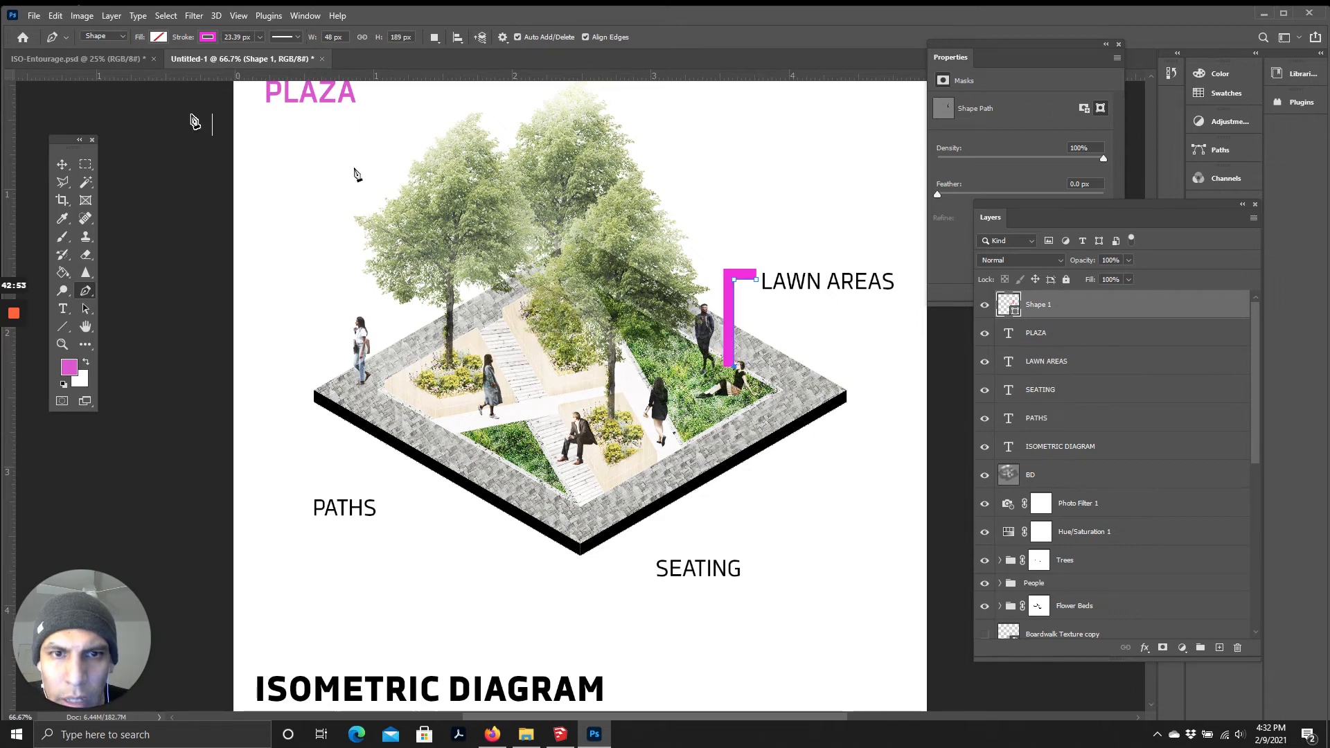
# Step: Set the LAWN AREAS leader line's stroke width to 3 px
pyautogui.moveTo(262, 52); pyautogui.dragTo(257, 55)
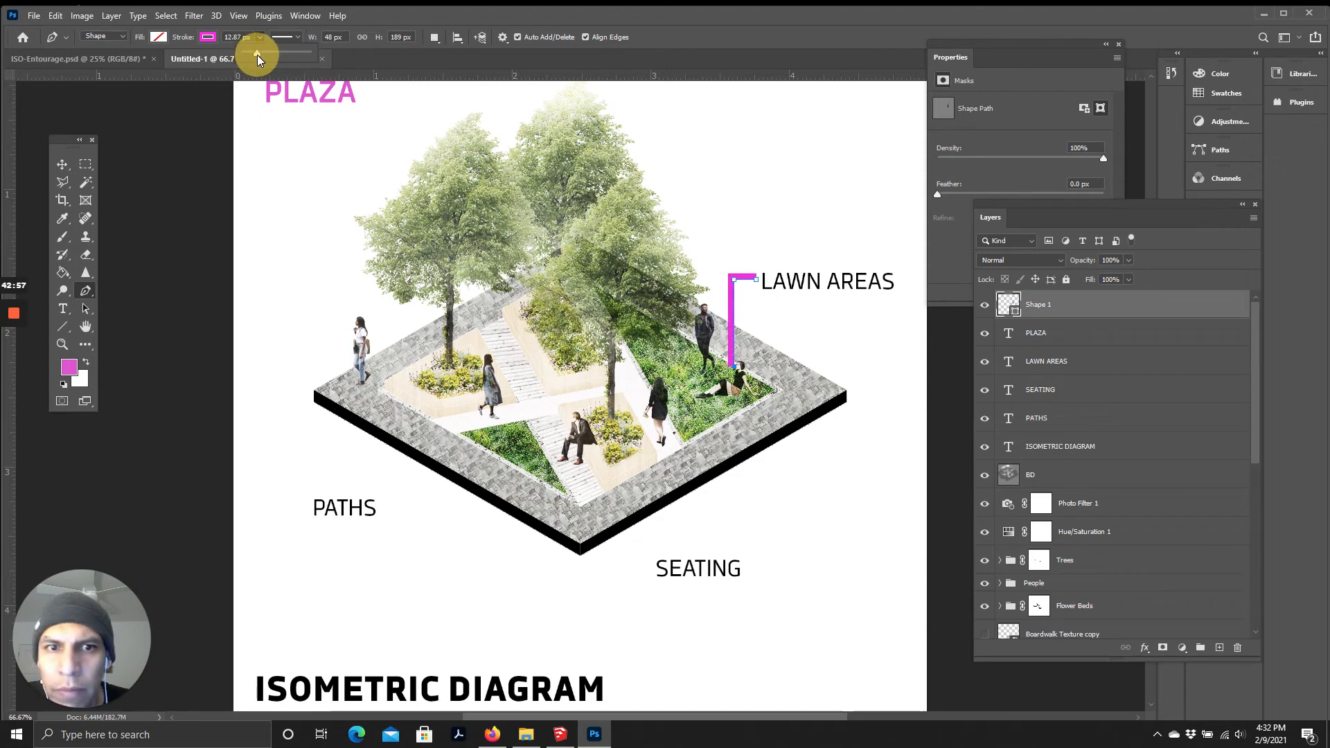
pyautogui.moveTo(255, 56); pyautogui.dragTo(255, 56)
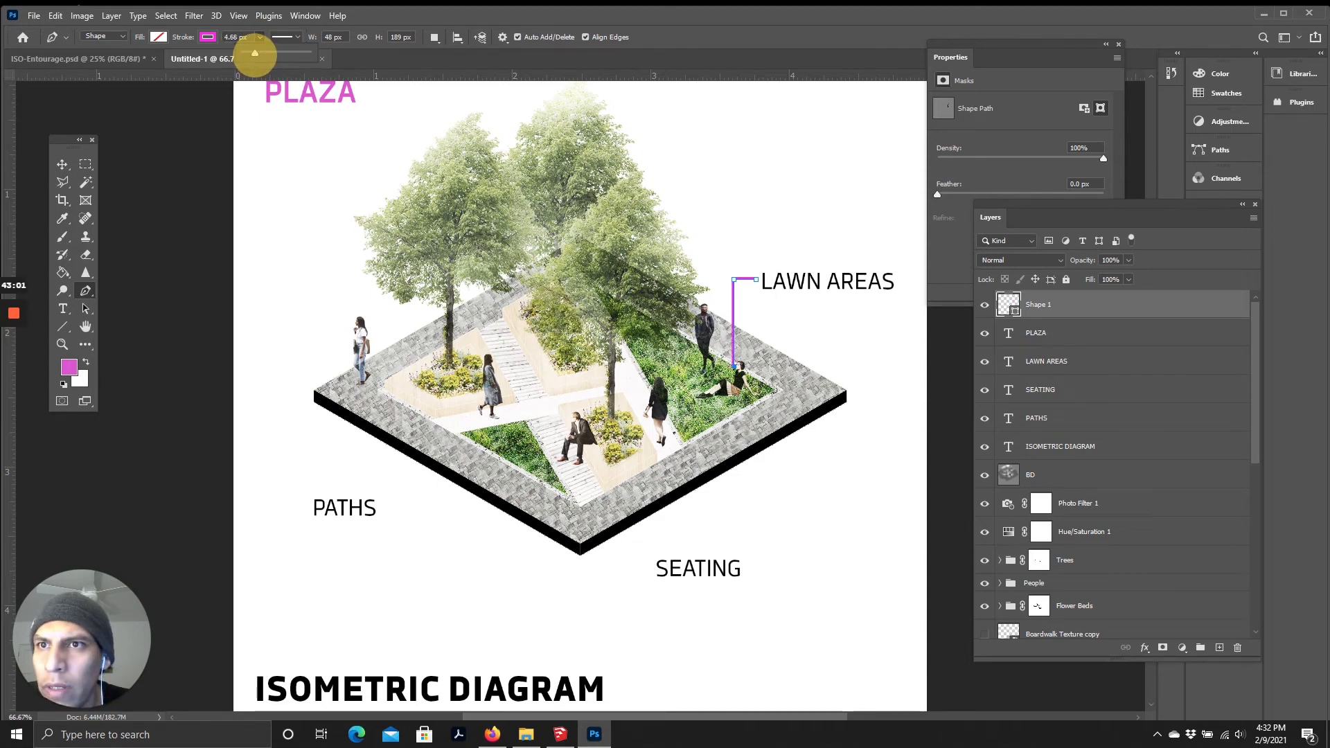
pyautogui.click(238, 38)
pyautogui.doubleClick(237, 37)
pyautogui.click(238, 37)
pyautogui.doubleClick(238, 37)
pyautogui.click(239, 37)
pyautogui.moveTo(238, 37); pyautogui.dragTo(150, 33)
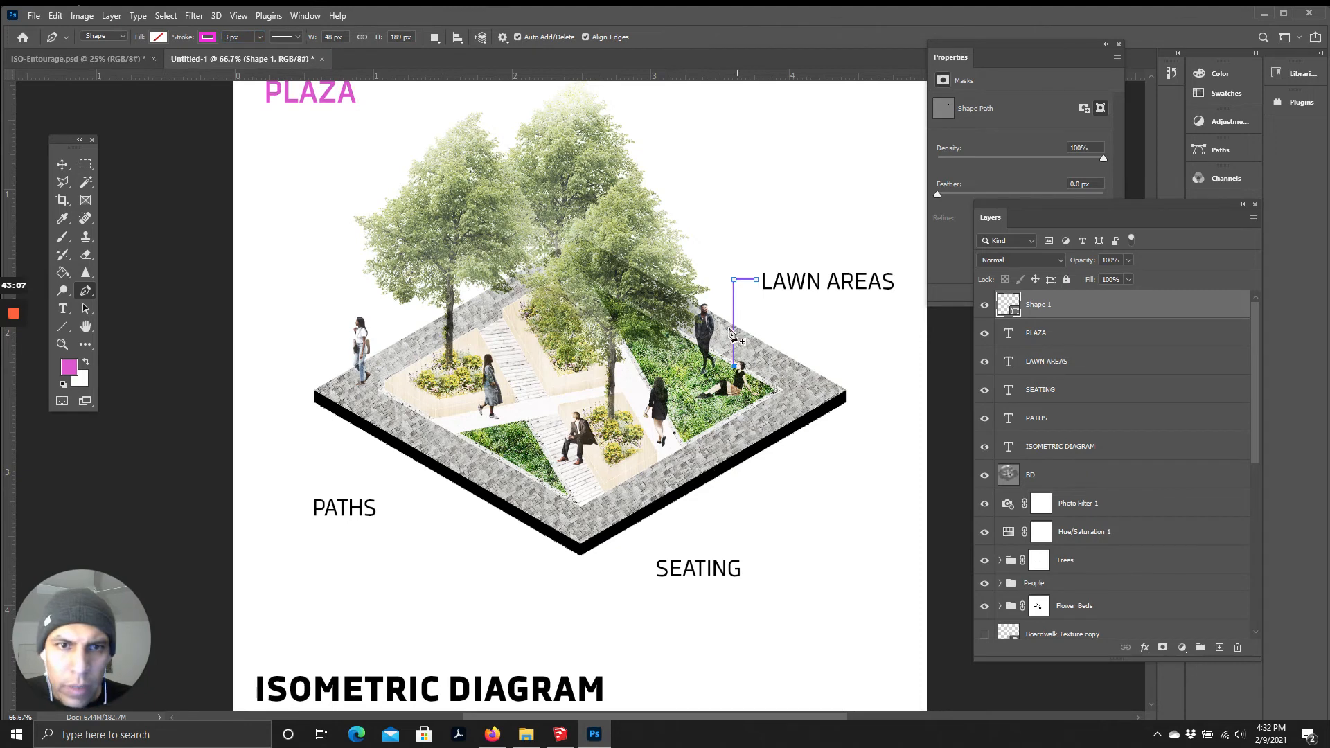
# Step: Nudge the LAWN AREAS leader line left and slightly down from its drawn position
pyautogui.click(57, 167)
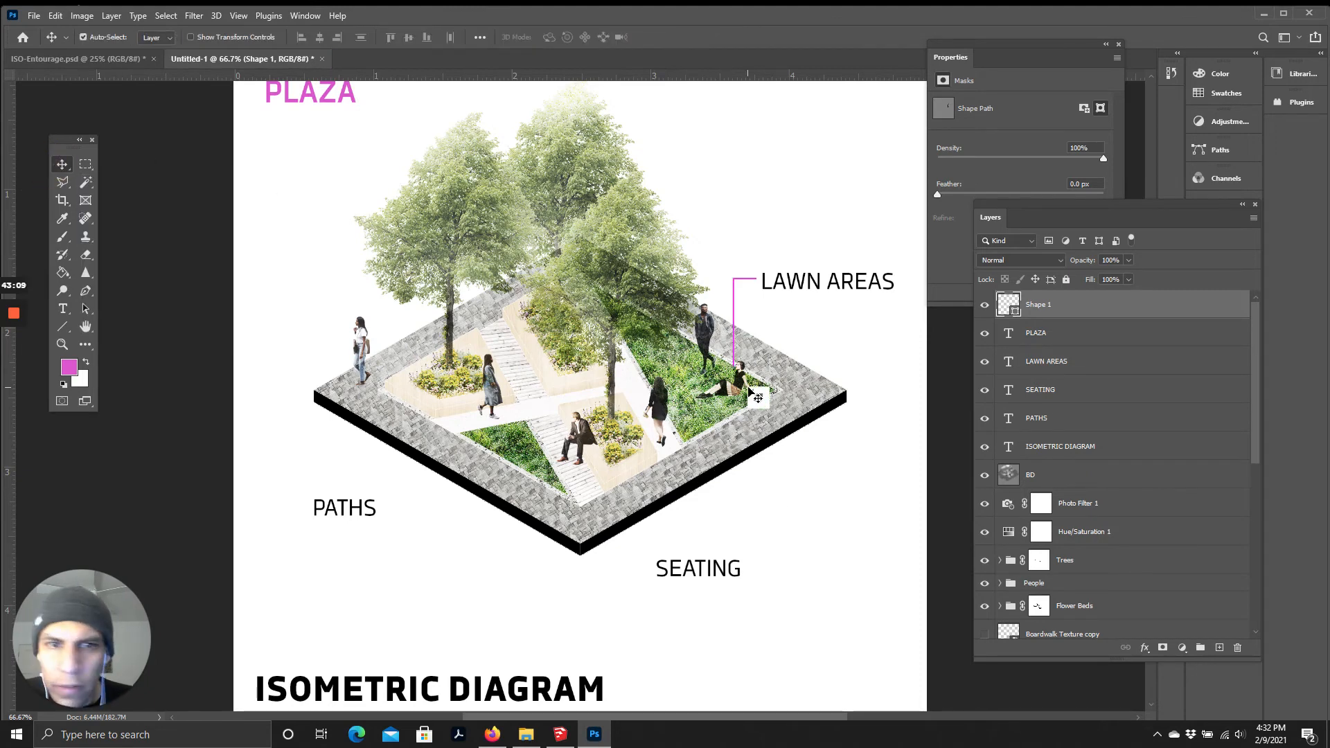
pyautogui.press('Left')
pyautogui.press('Left')
pyautogui.press('Down')
pyautogui.press('Left')
pyautogui.press('Left')
pyautogui.press('Left')
pyautogui.press('Left')
pyautogui.press('Left')
pyautogui.press('Left')
pyautogui.press('Left')
pyautogui.press('Left')
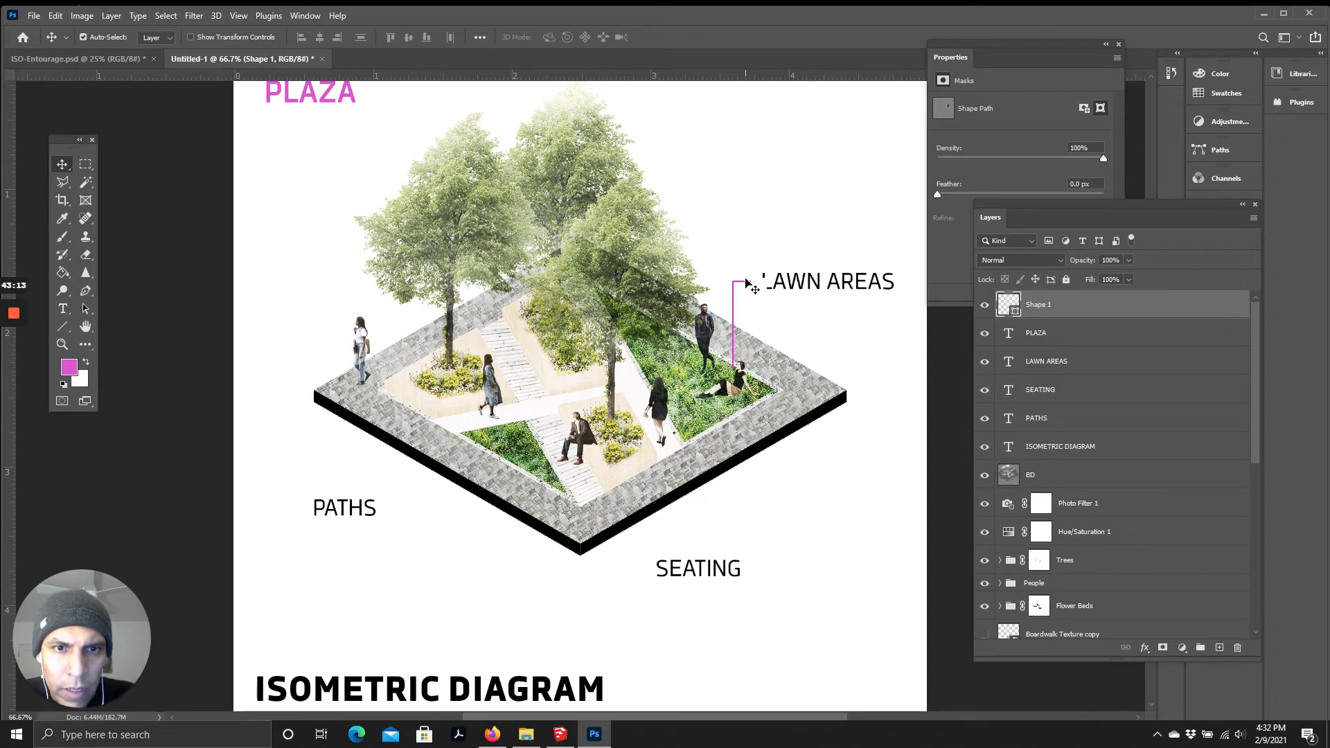
pyautogui.press('Left')
pyautogui.press('Left')
pyautogui.press('Left')
pyautogui.press('Left')
pyautogui.press('Left')
pyautogui.press('Left')
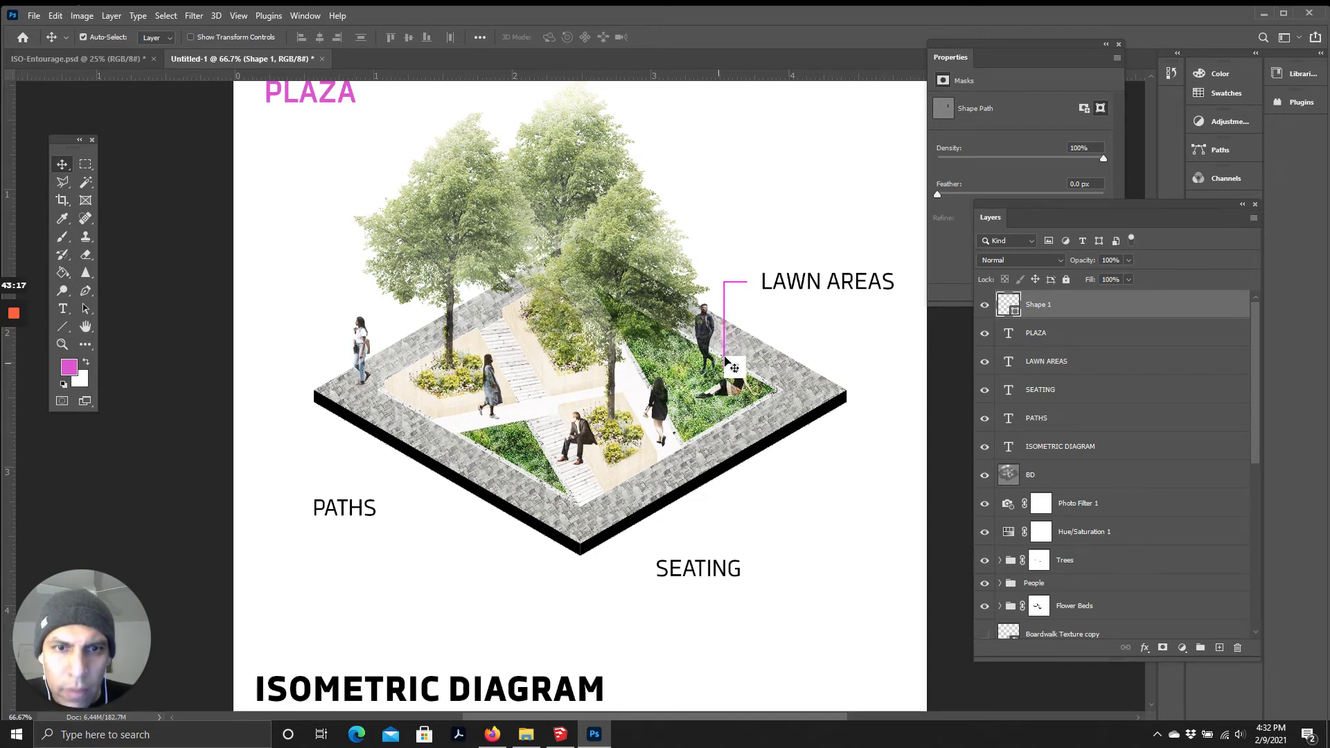
# Step: Move the LAWN AREAS label left so its text starts just beyond the end of its leader line
pyautogui.click(795, 288)
pyautogui.moveTo(820, 286); pyautogui.dragTo(802, 283)
pyautogui.press('Right')
pyautogui.press('Right')
pyautogui.press('Right')
pyautogui.press('Right')
pyautogui.press('Right')
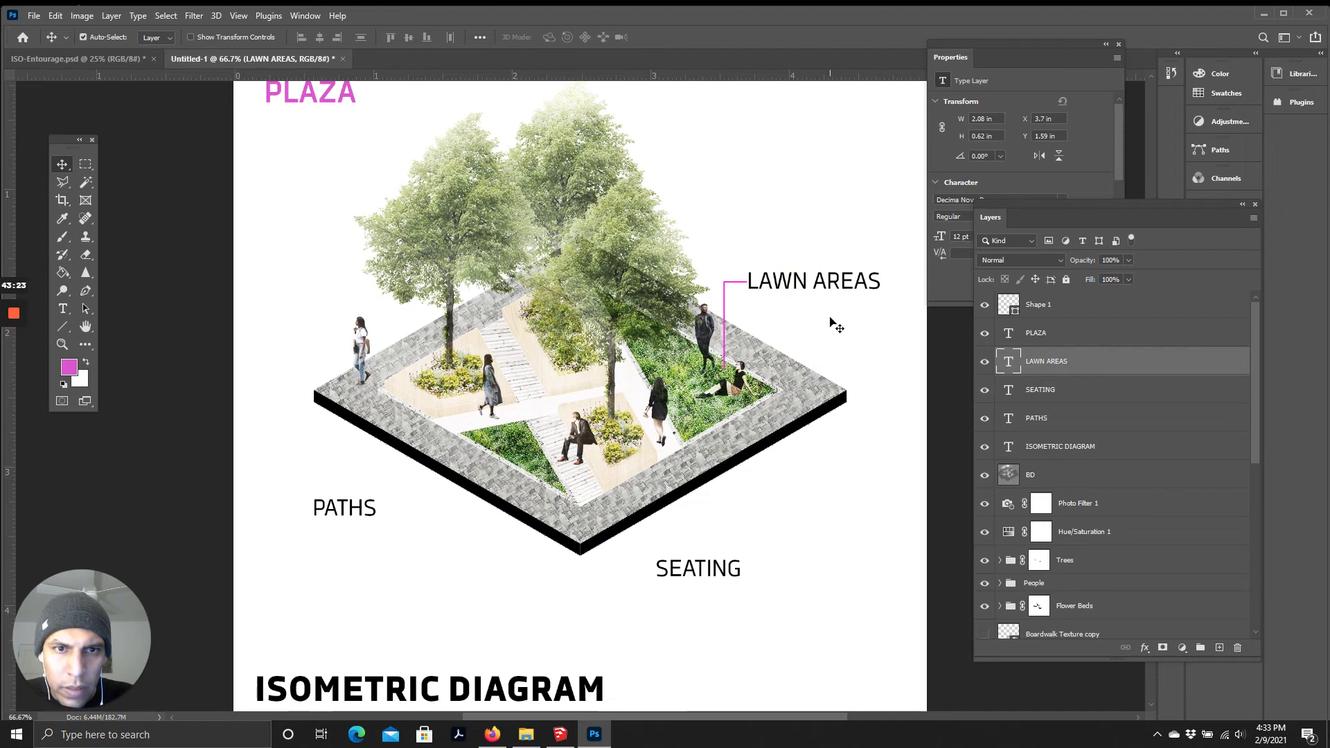
pyautogui.press('Right')
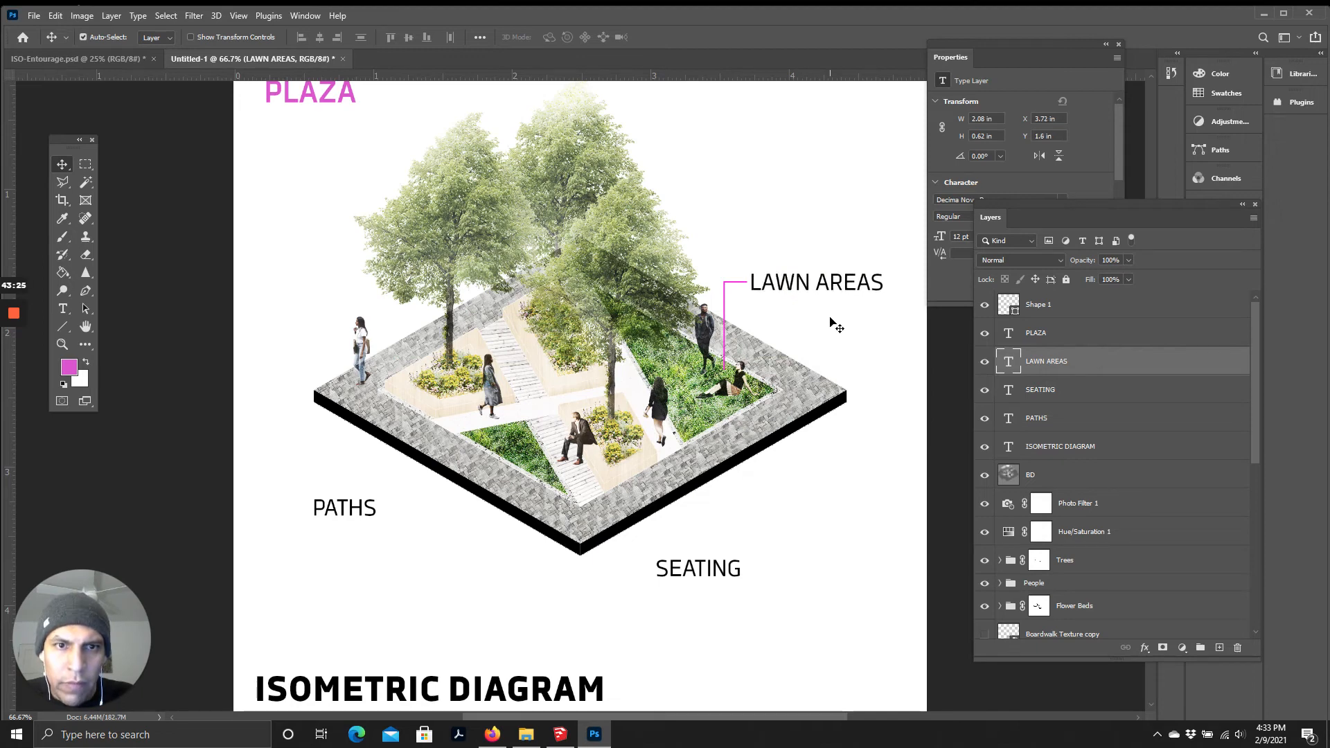
# Step: On a new layer, draw a bent Pen shape leader about 117 × 222 px from the SEATING label to the front bench area
pyautogui.scroll(-1, 695, 530)
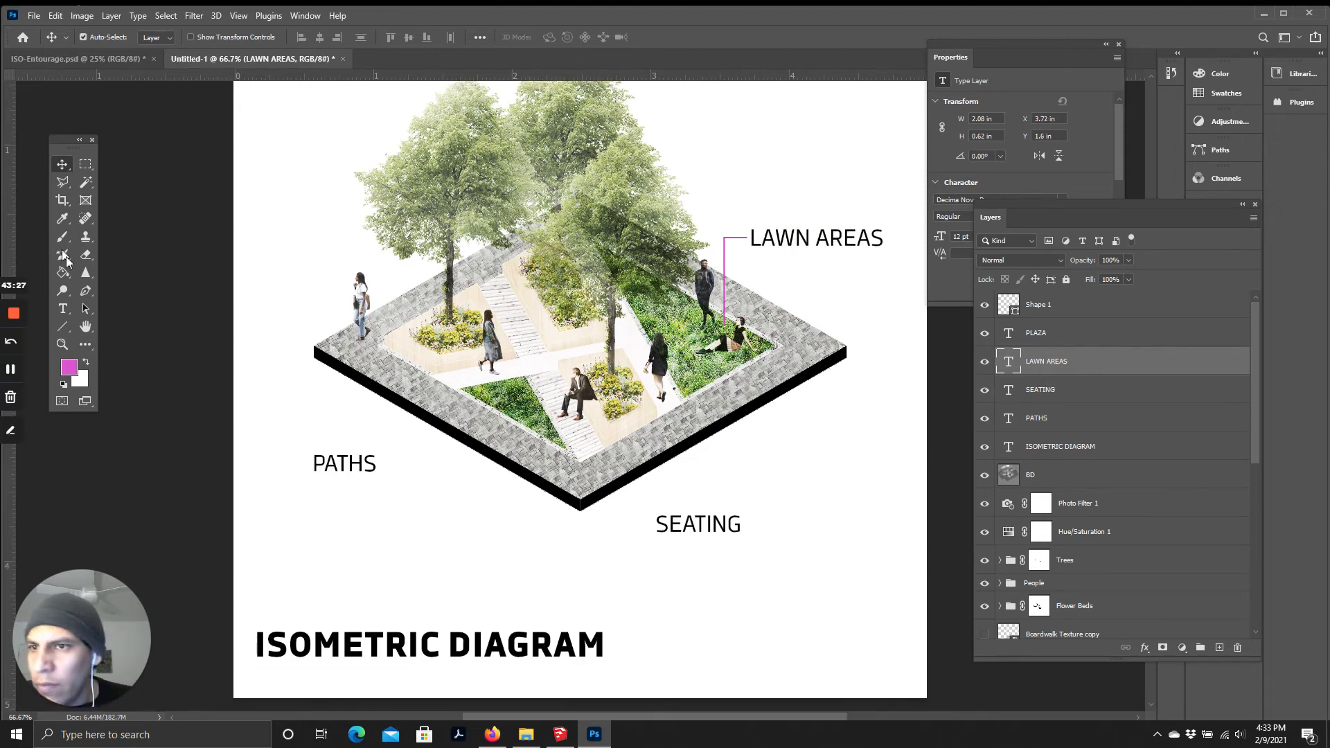
pyautogui.click(84, 291)
pyautogui.click(1060, 307)
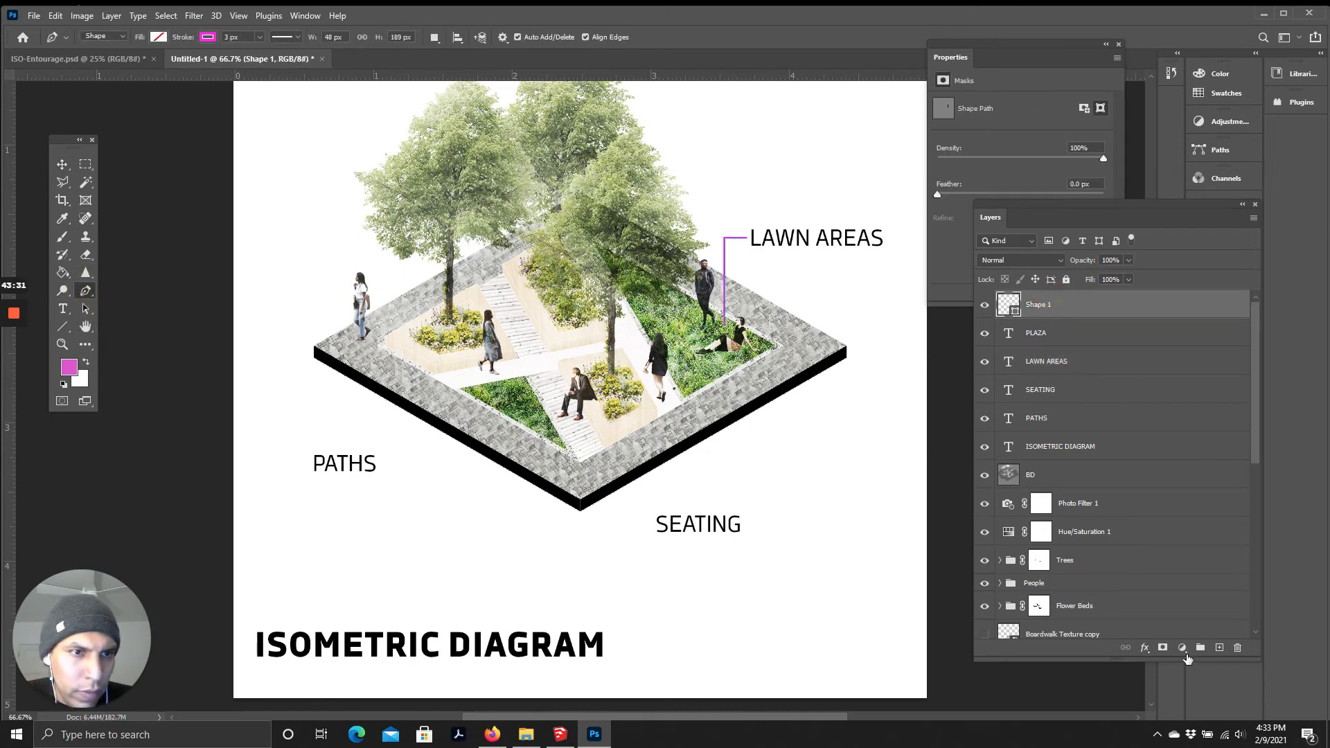
pyautogui.click(1219, 648)
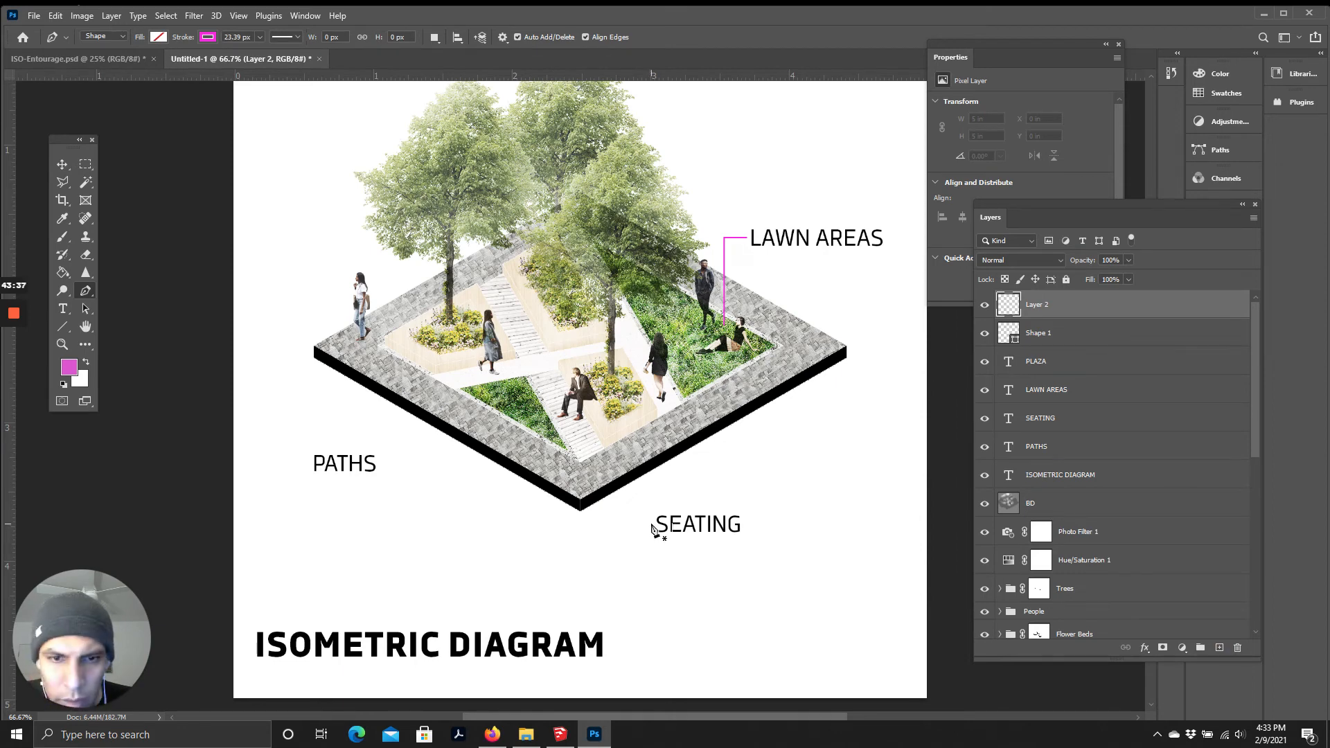
pyautogui.click(650, 525)
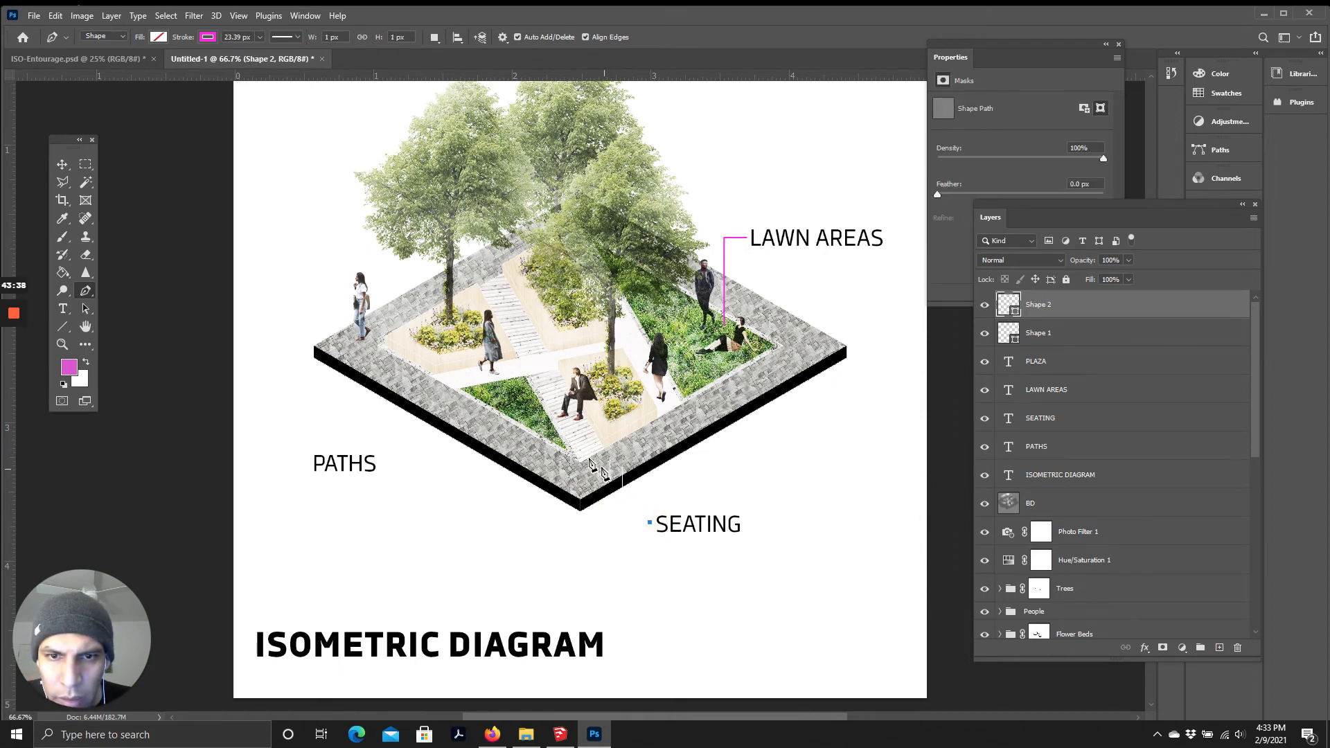
pyautogui.click(628, 523)
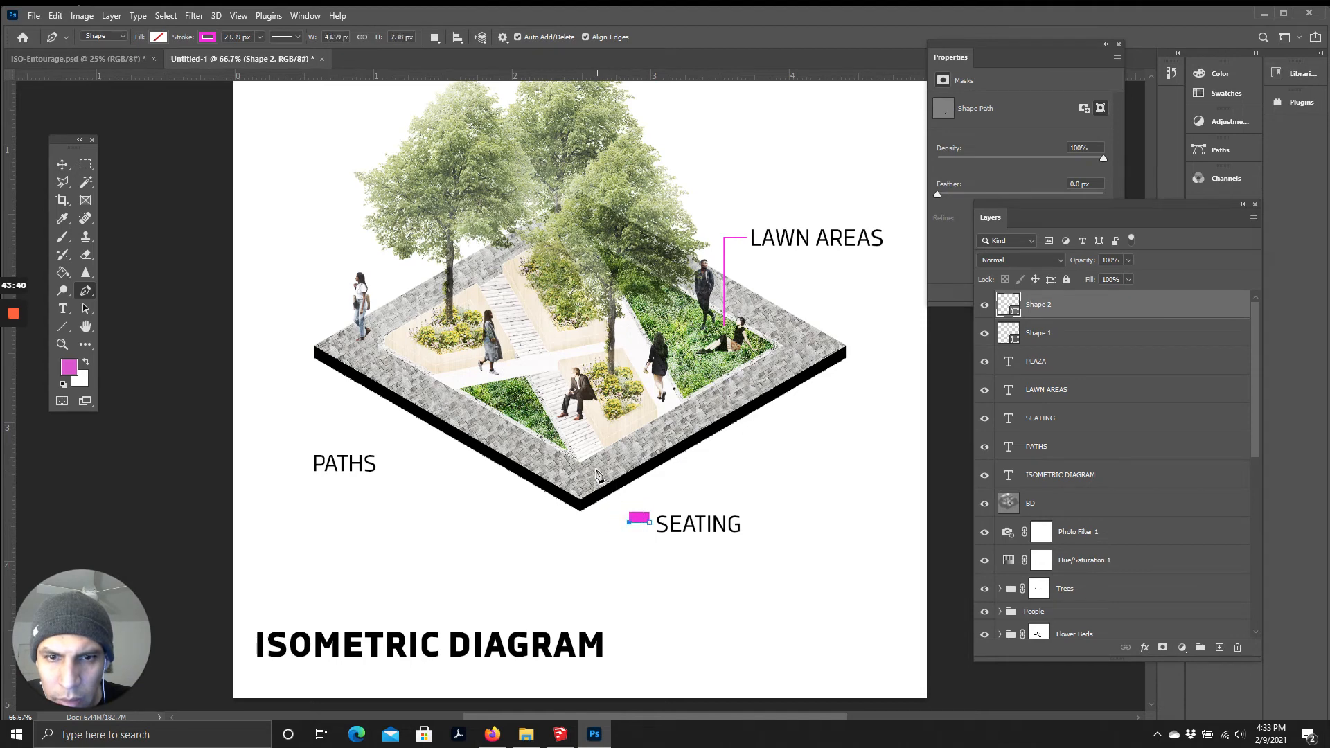
pyautogui.click(596, 420)
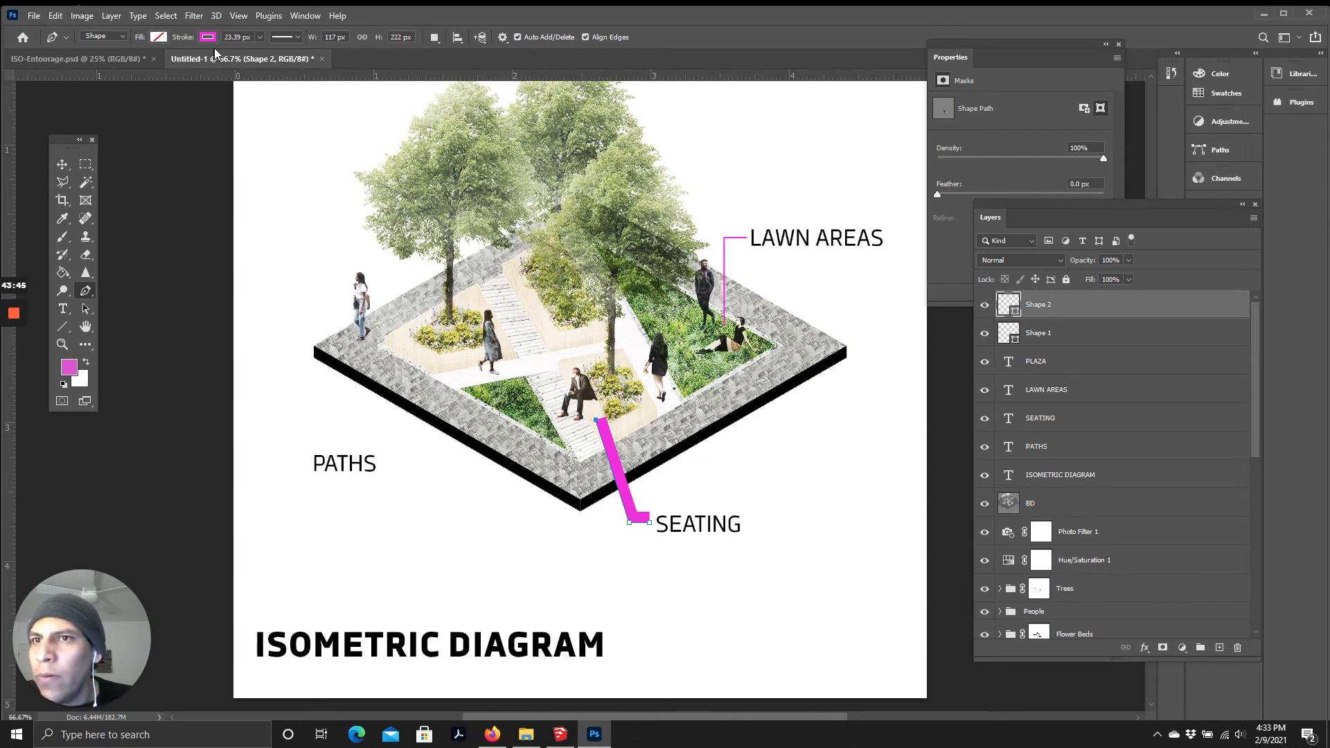
# Step: Set the SEATING leader line's stroke width to 3 px
pyautogui.click(233, 37)
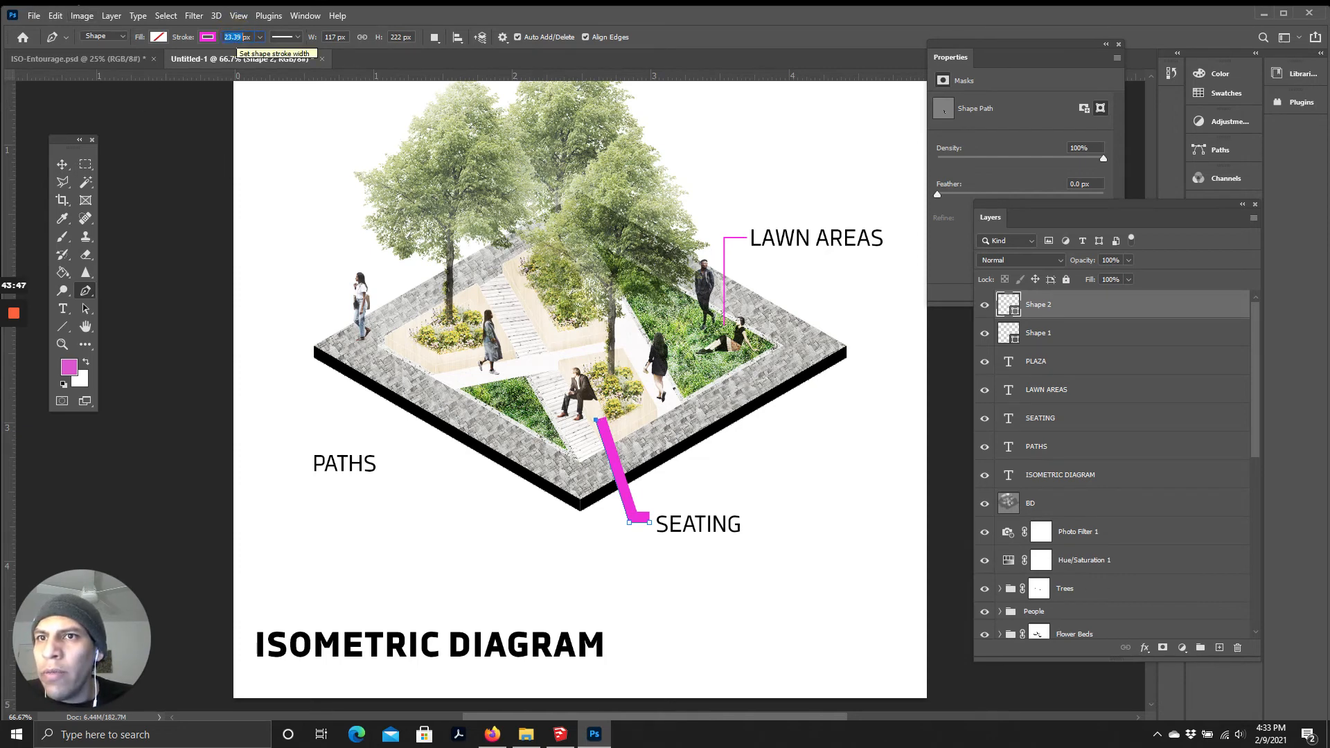
pyautogui.press('Return')
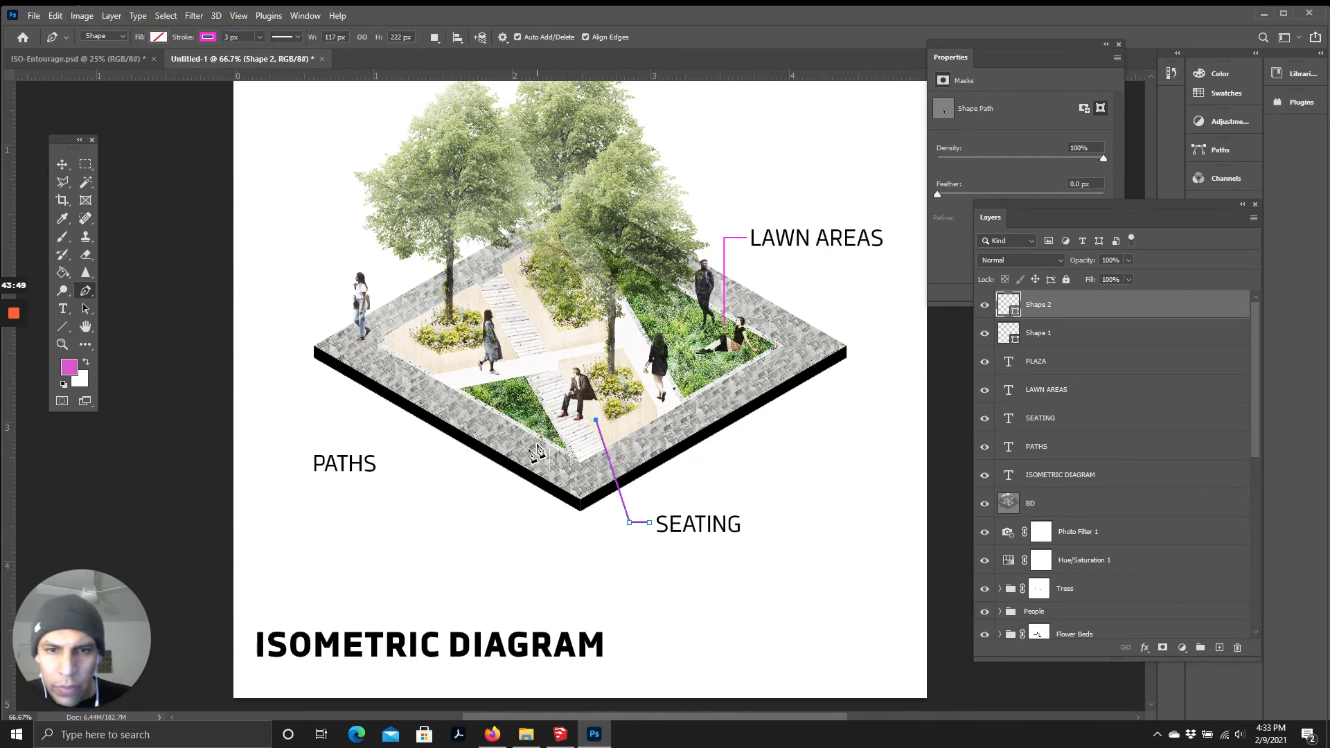
pyautogui.click(61, 164)
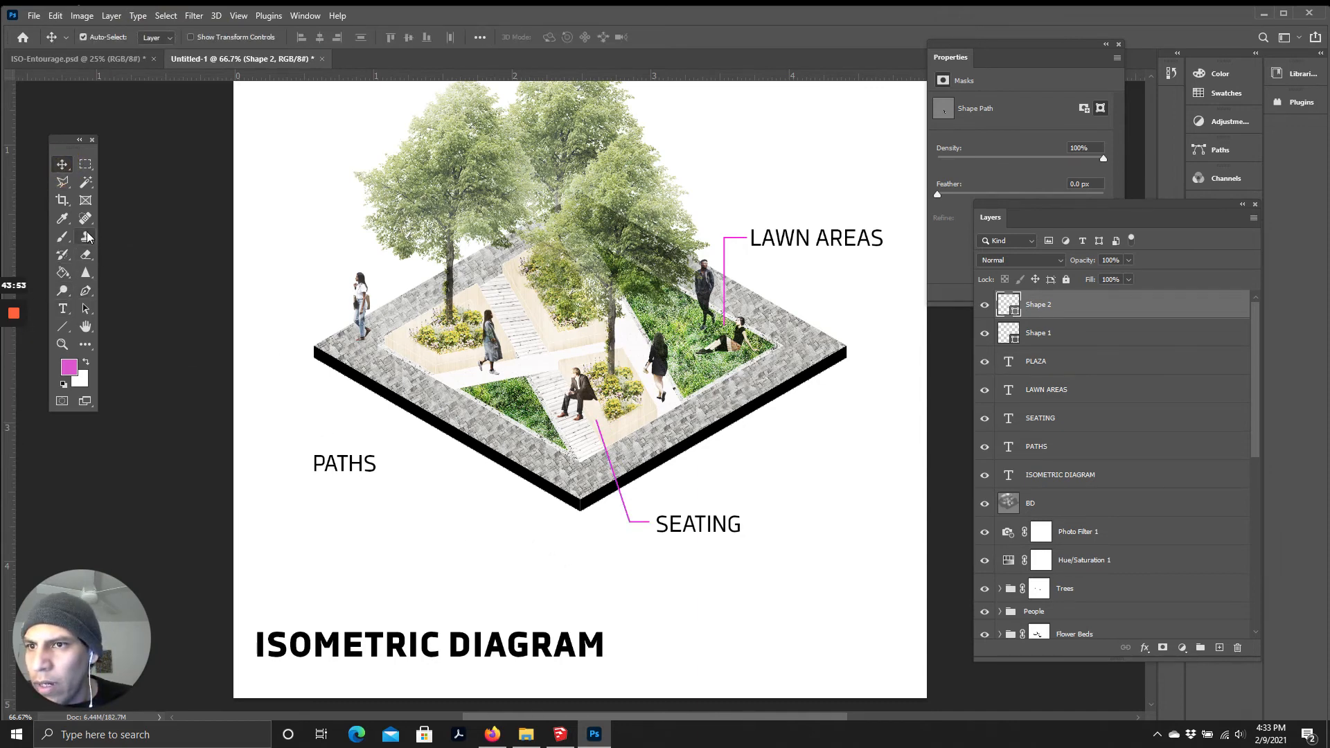
# Step: On a new layer, draw a V-shaped Pen leader about 443 × 183 px from the PATHS label to two paths, with a 3 px stroke
pyautogui.click(85, 291)
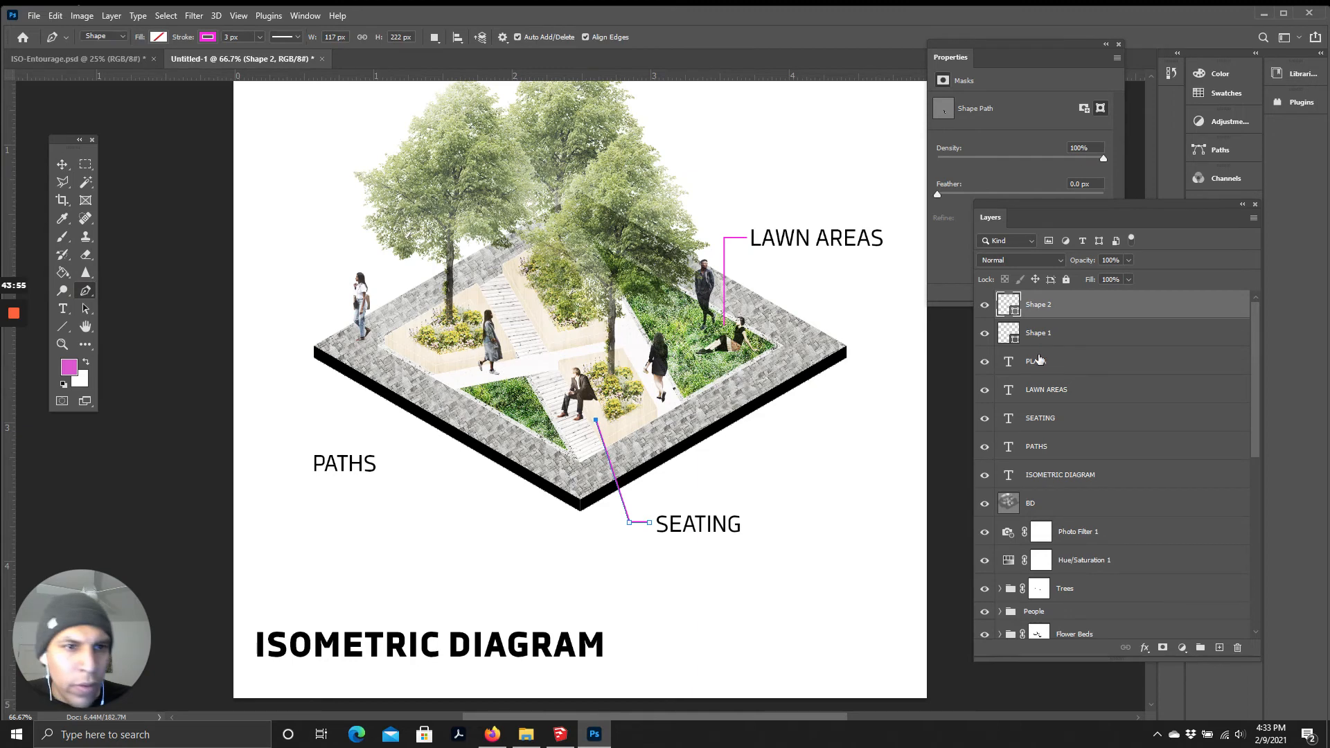
pyautogui.click(386, 464)
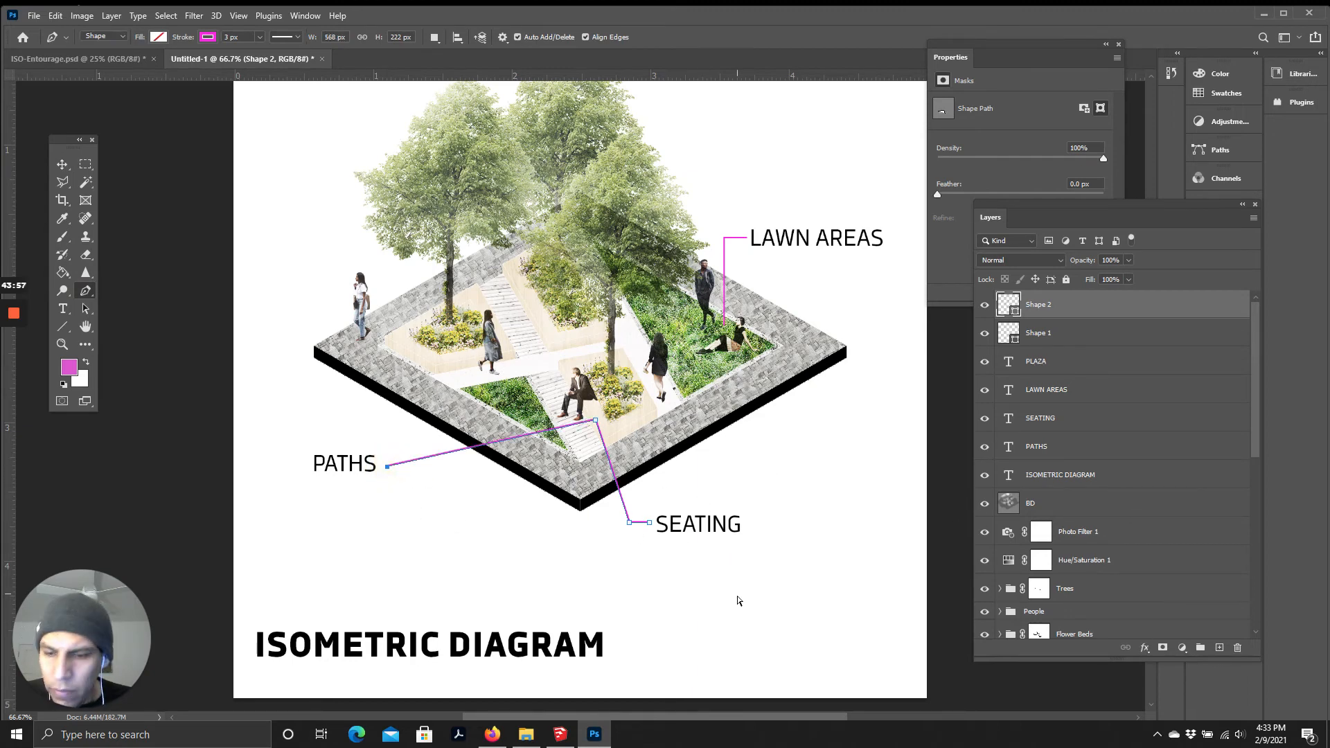
pyautogui.hotkey('ctrl', 'z')
pyautogui.click(1219, 648)
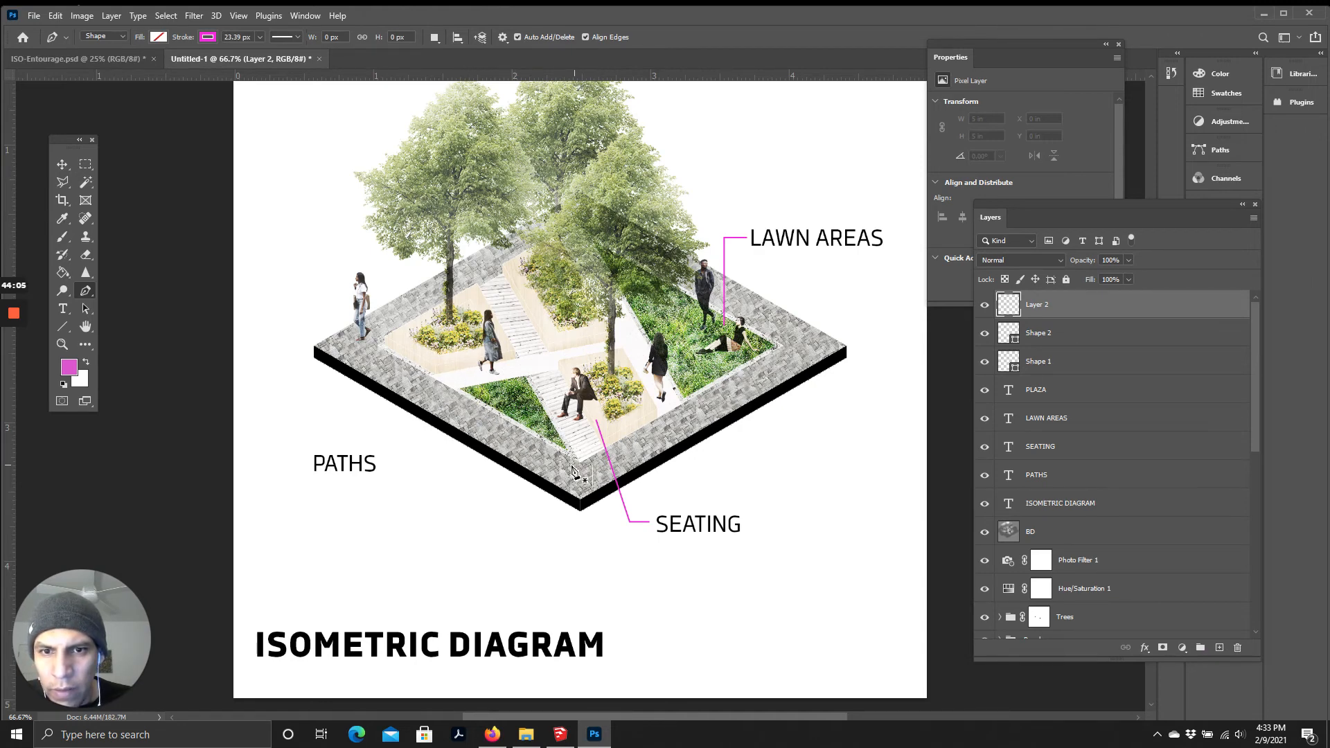
pyautogui.click(453, 378)
pyautogui.click(379, 461)
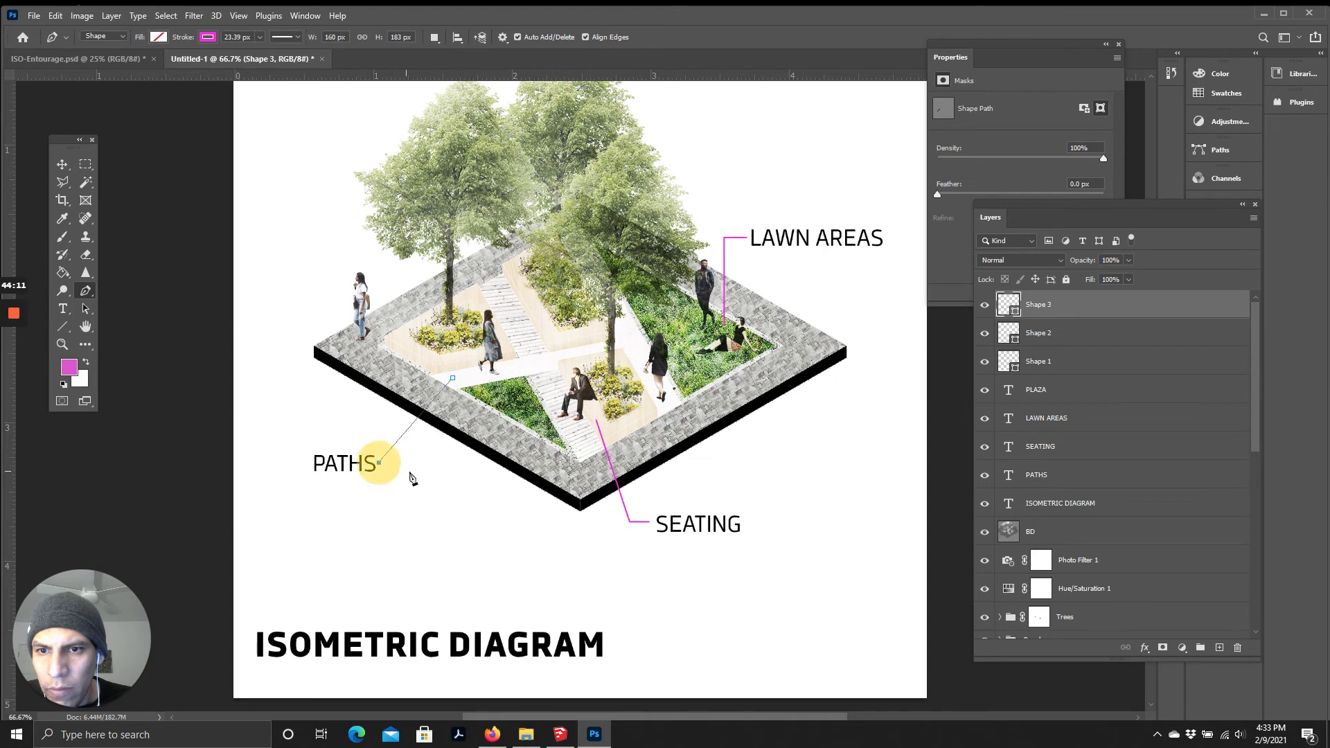
pyautogui.click(585, 455)
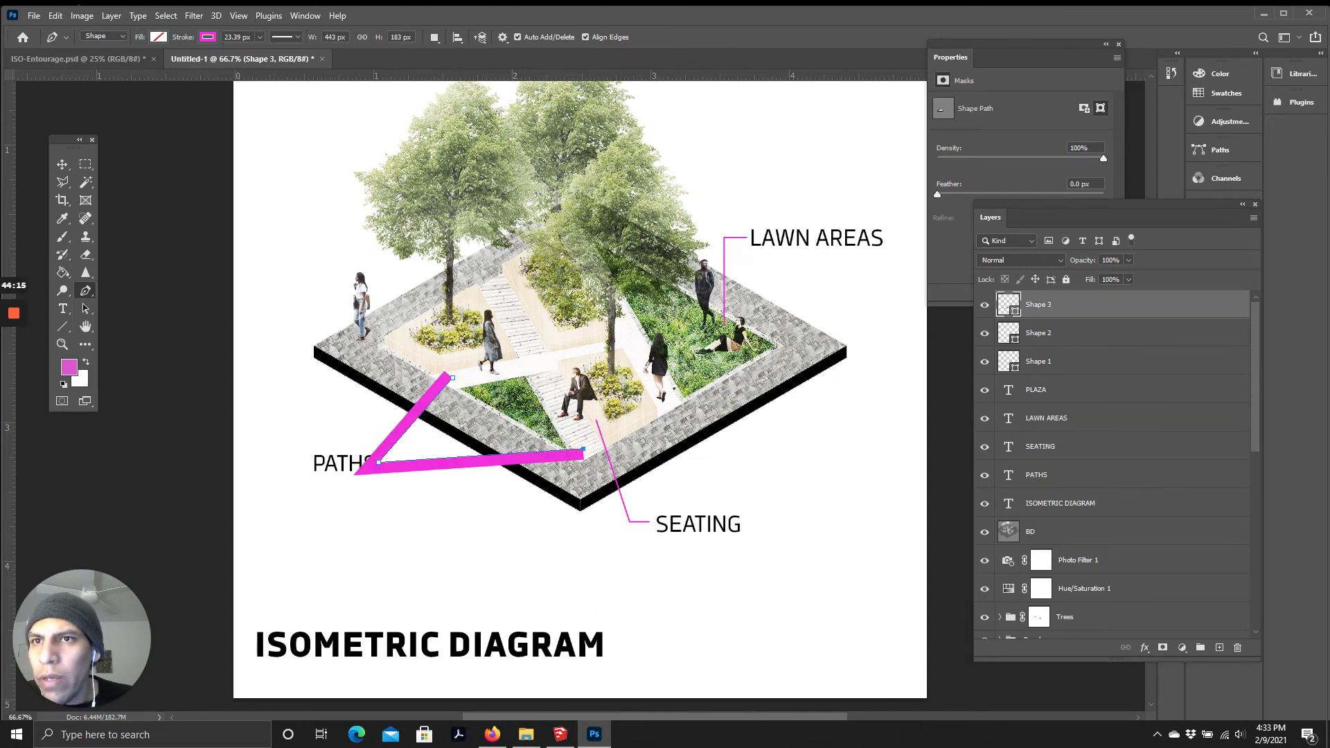
pyautogui.write('3')
pyautogui.press('Return')
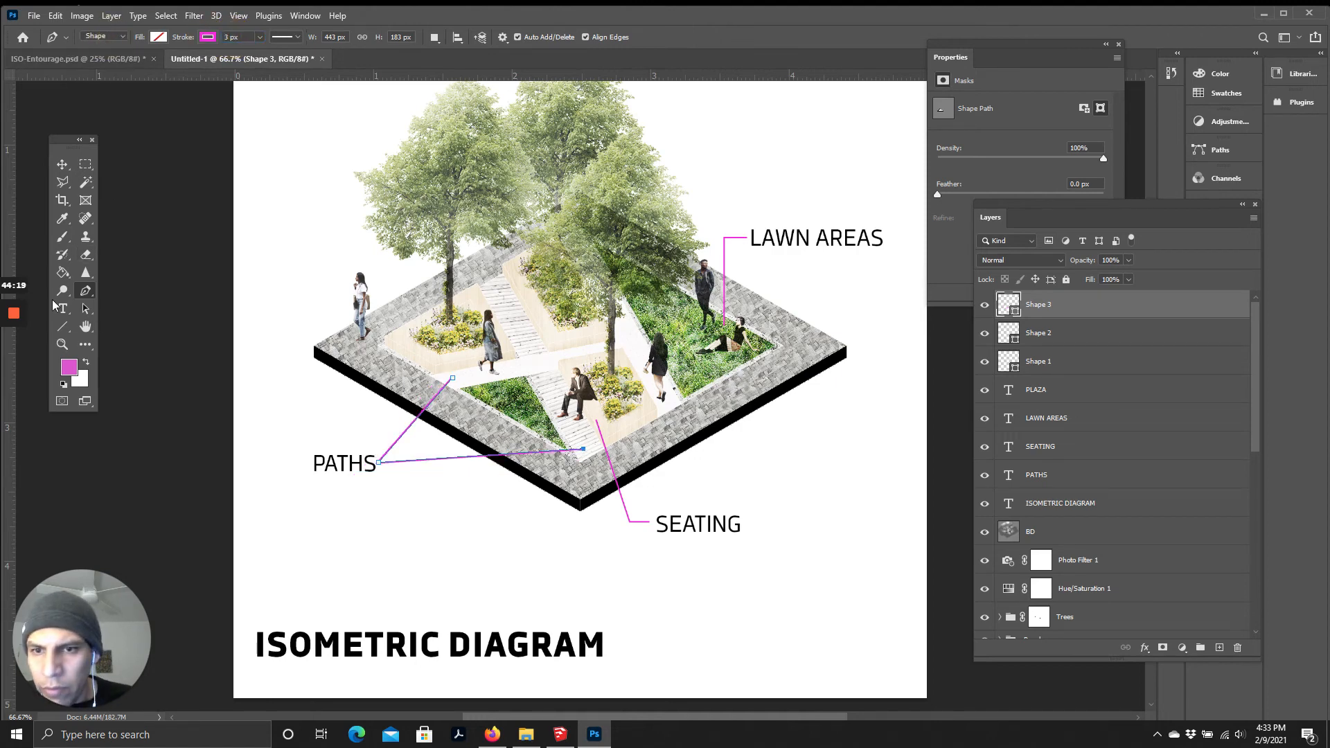
# Step: Move the PATHS label left, leaving a gap between its text and the vertex of its leader line
pyautogui.click(62, 164)
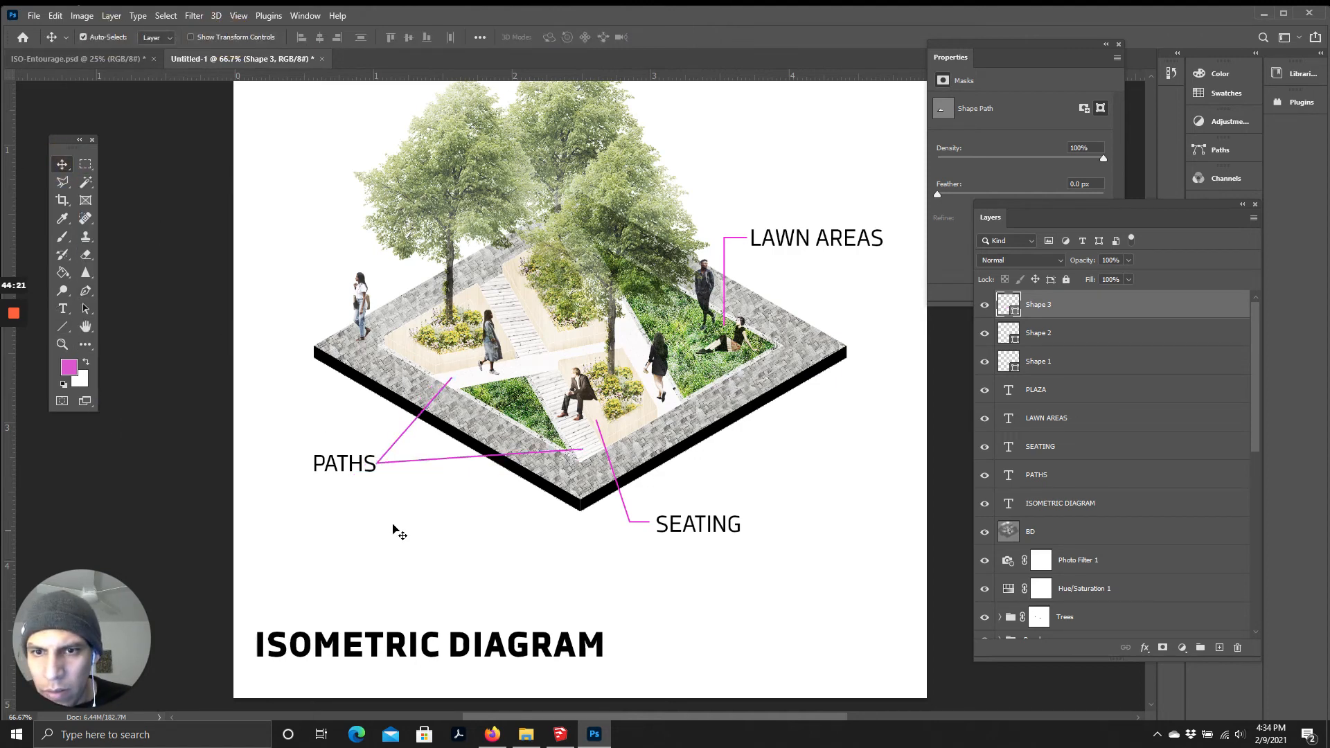
pyautogui.scroll(-2, 672, 537)
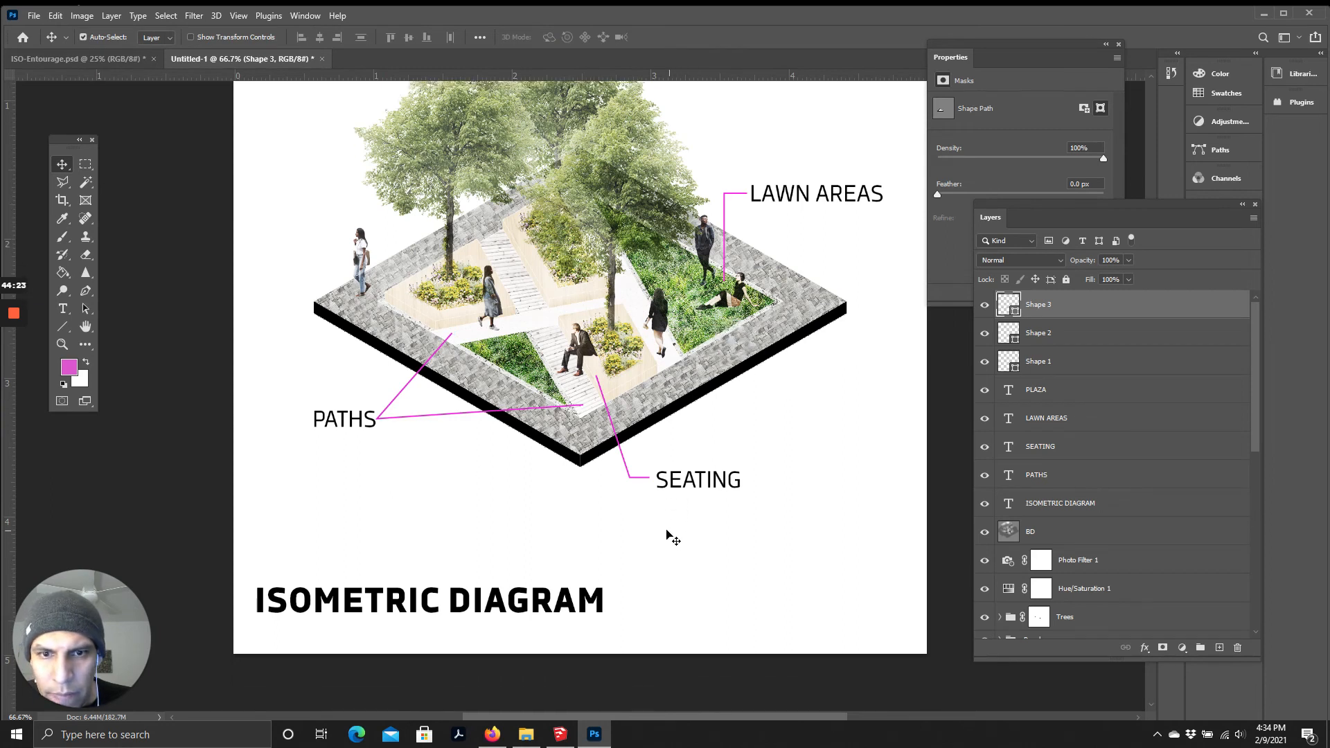
pyautogui.moveTo(359, 428); pyautogui.dragTo(342, 431)
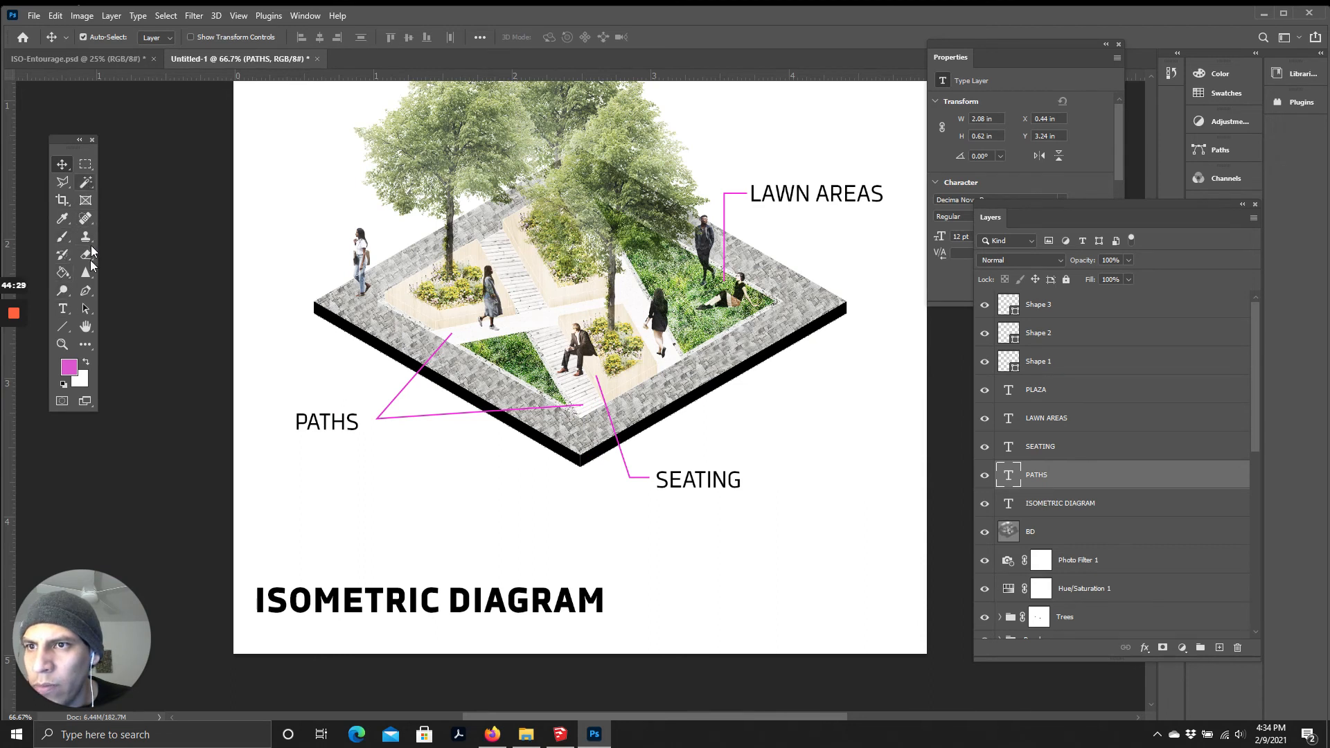
# Step: Draw a horizontal Pen shape tail about 23 px long with a 3 px stroke from the PATHS leader's vertex toward the label, and align it
pyautogui.click(86, 290)
pyautogui.click(378, 418)
pyautogui.click(368, 418)
pyautogui.click(237, 38)
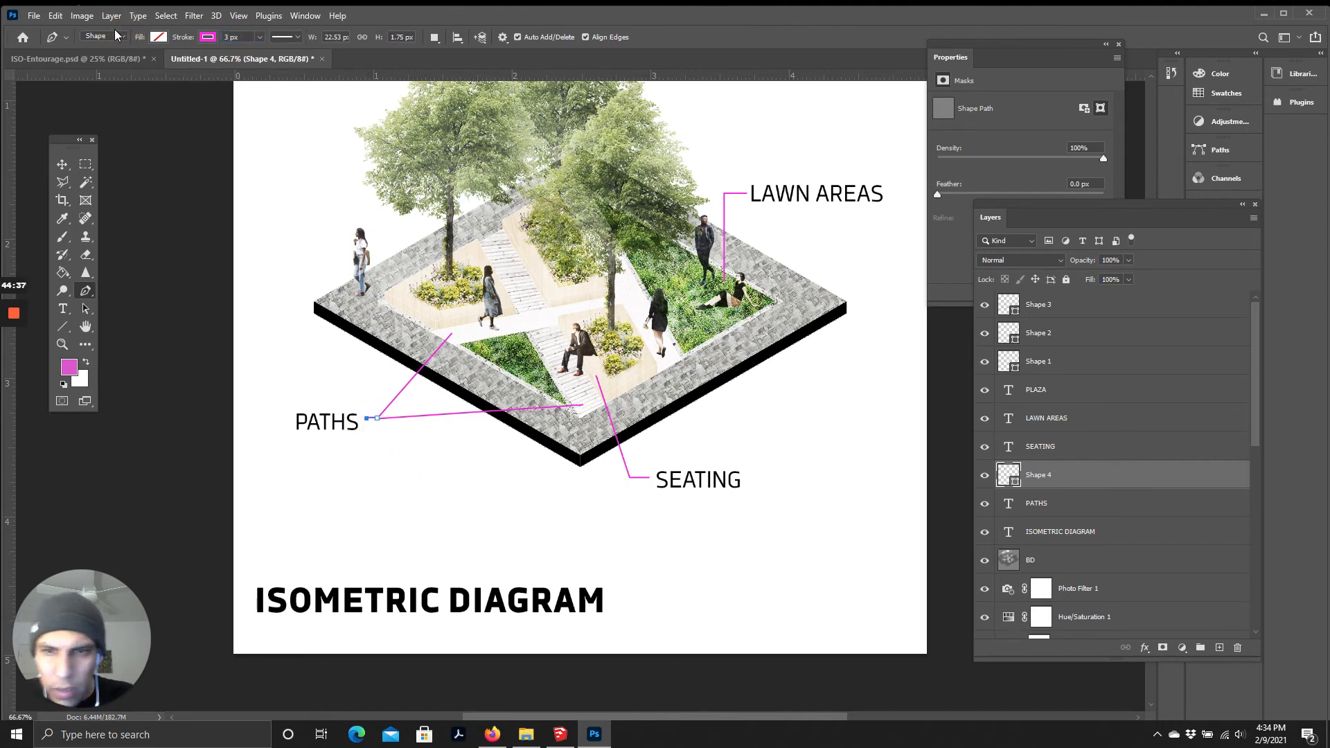
pyautogui.click(62, 164)
pyautogui.click(445, 527)
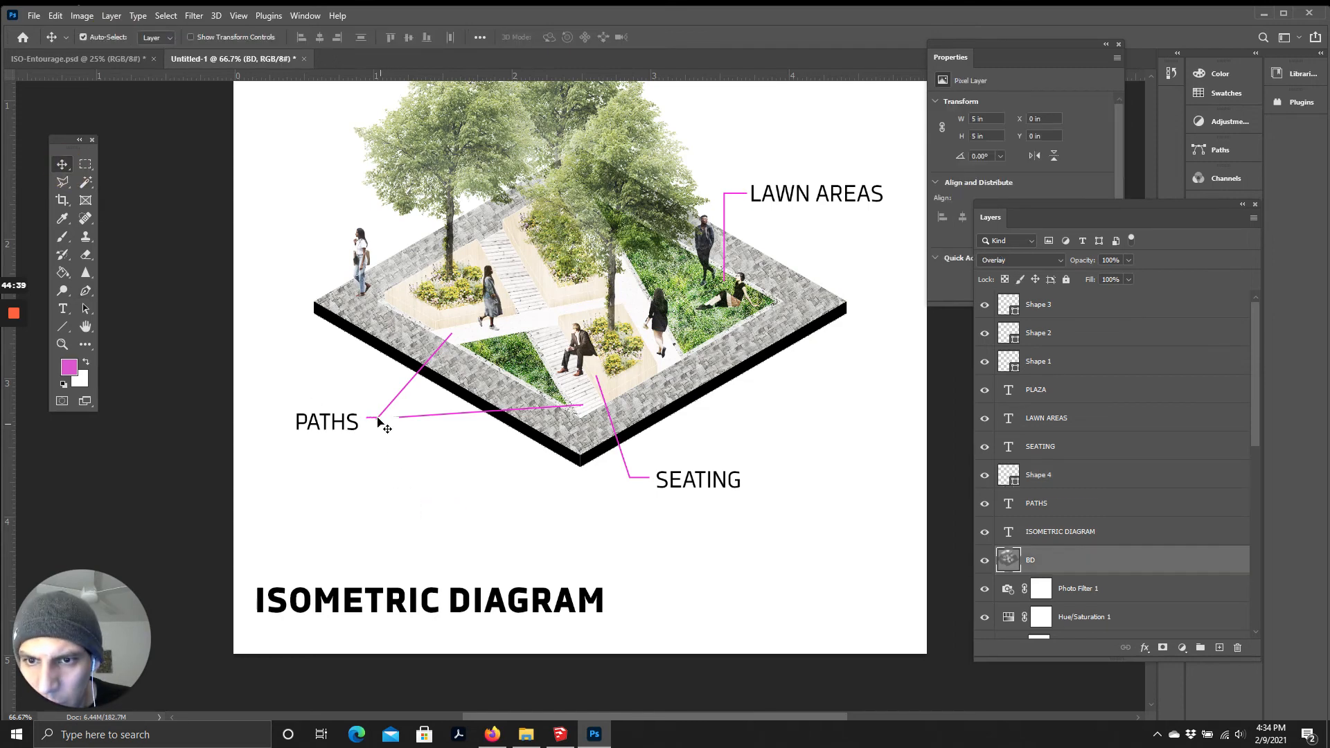
pyautogui.hotkey('ctrl', '+')
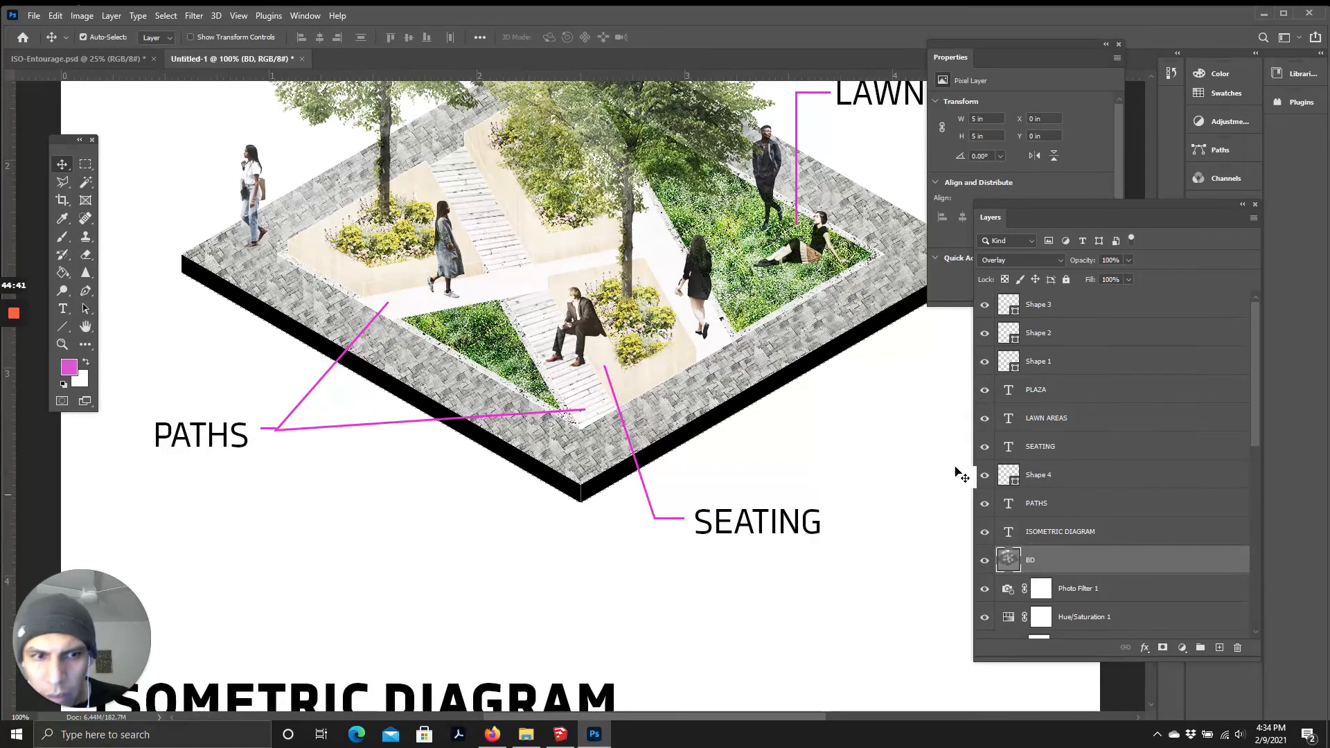
pyautogui.moveTo(264, 431); pyautogui.dragTo(261, 433)
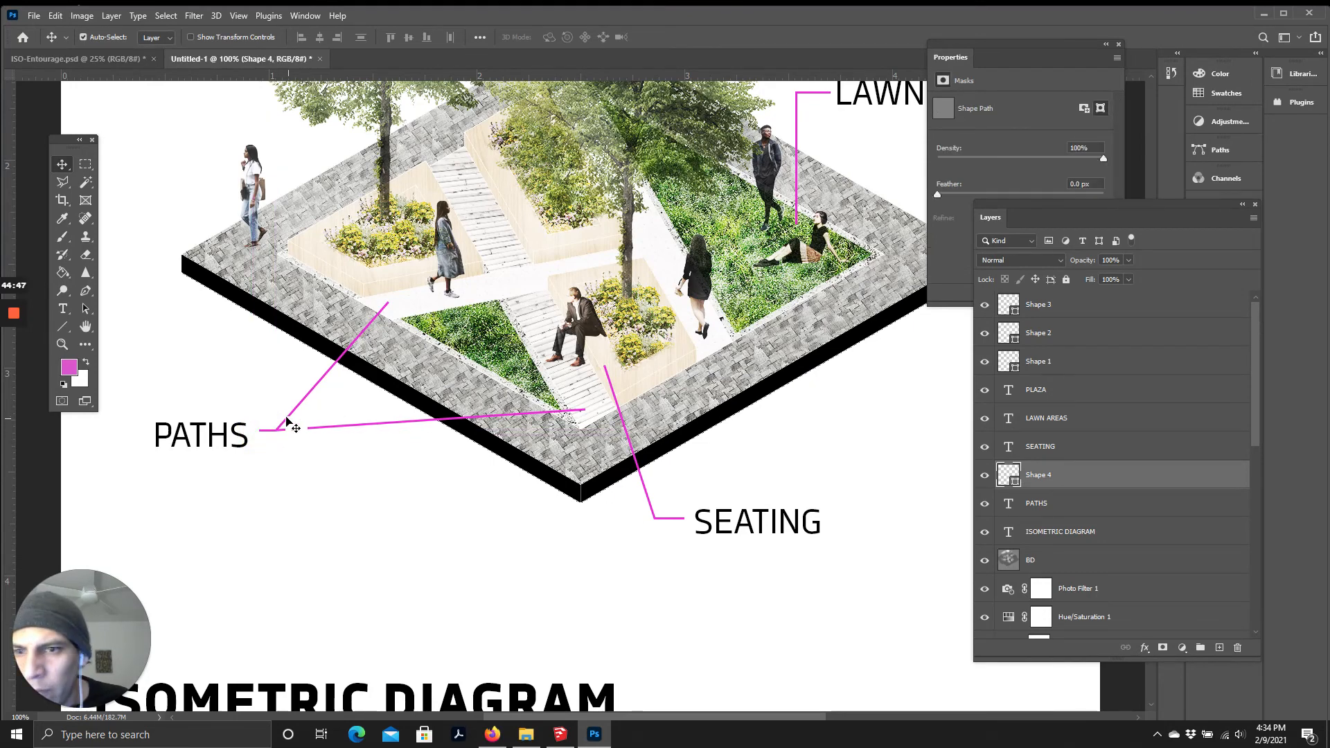
# Step: Nudge the PATHS label up so its text is vertically centred on the short leader tail
pyautogui.click(208, 436)
pyautogui.doubleClick(233, 435)
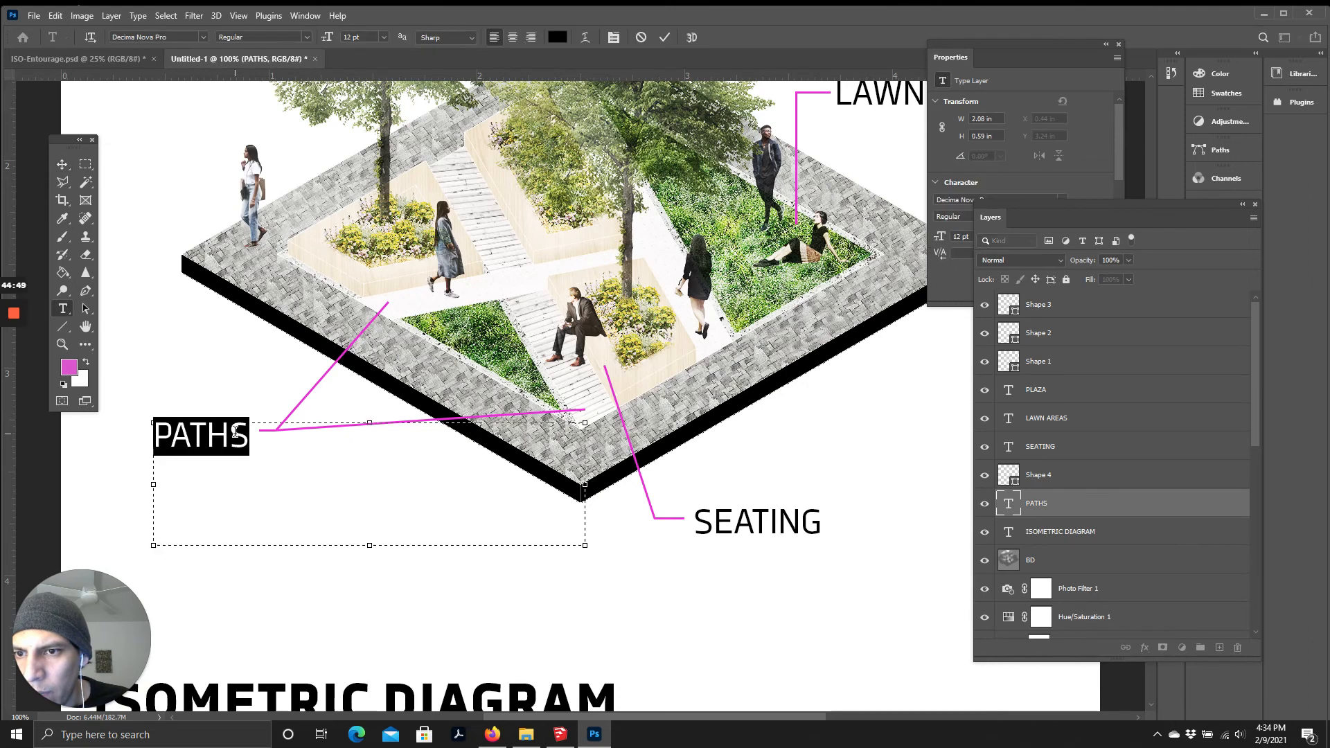
pyautogui.click(61, 164)
pyautogui.press('Up')
pyautogui.press('Up')
pyautogui.press('Up')
pyautogui.press('Up')
pyautogui.press('Right')
pyautogui.press('Right')
pyautogui.press('Right')
pyautogui.press('Up')
pyautogui.press('Up')
pyautogui.press('Up')
pyautogui.press('Up')
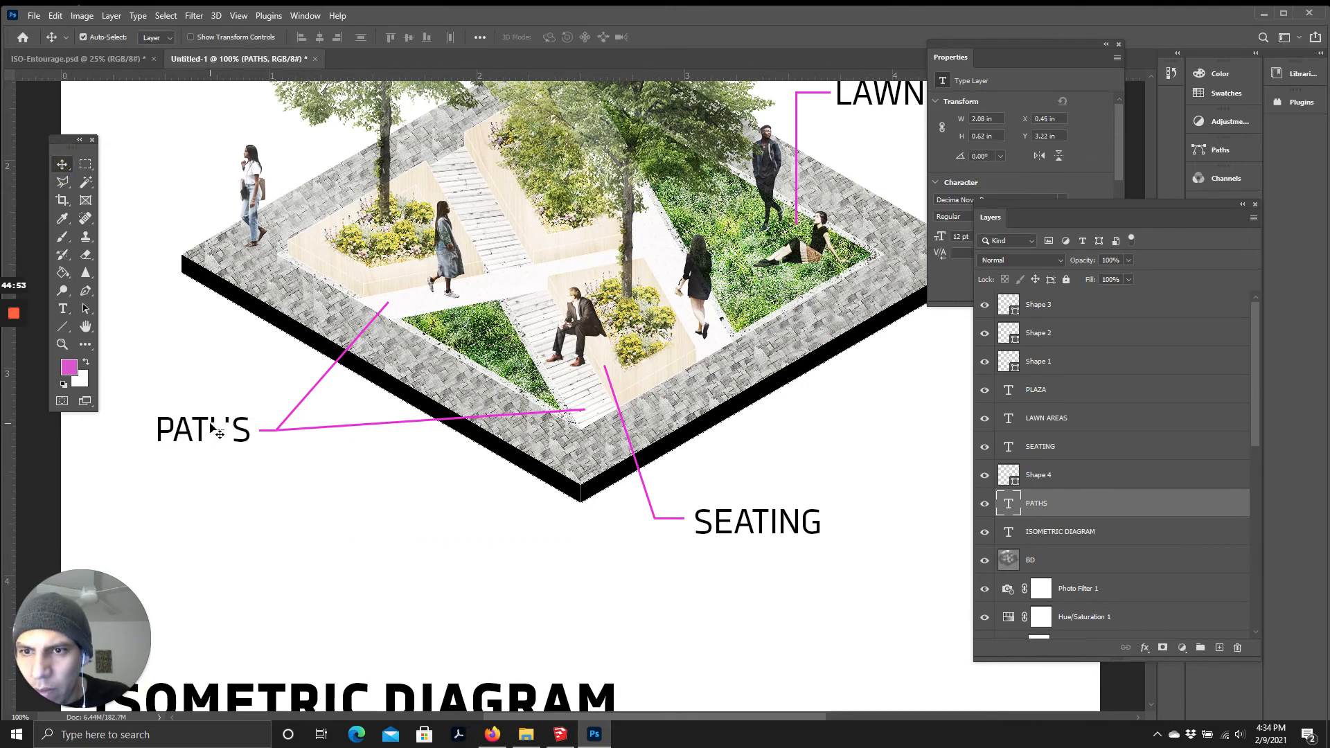
pyautogui.press('Left')
pyautogui.press('Left')
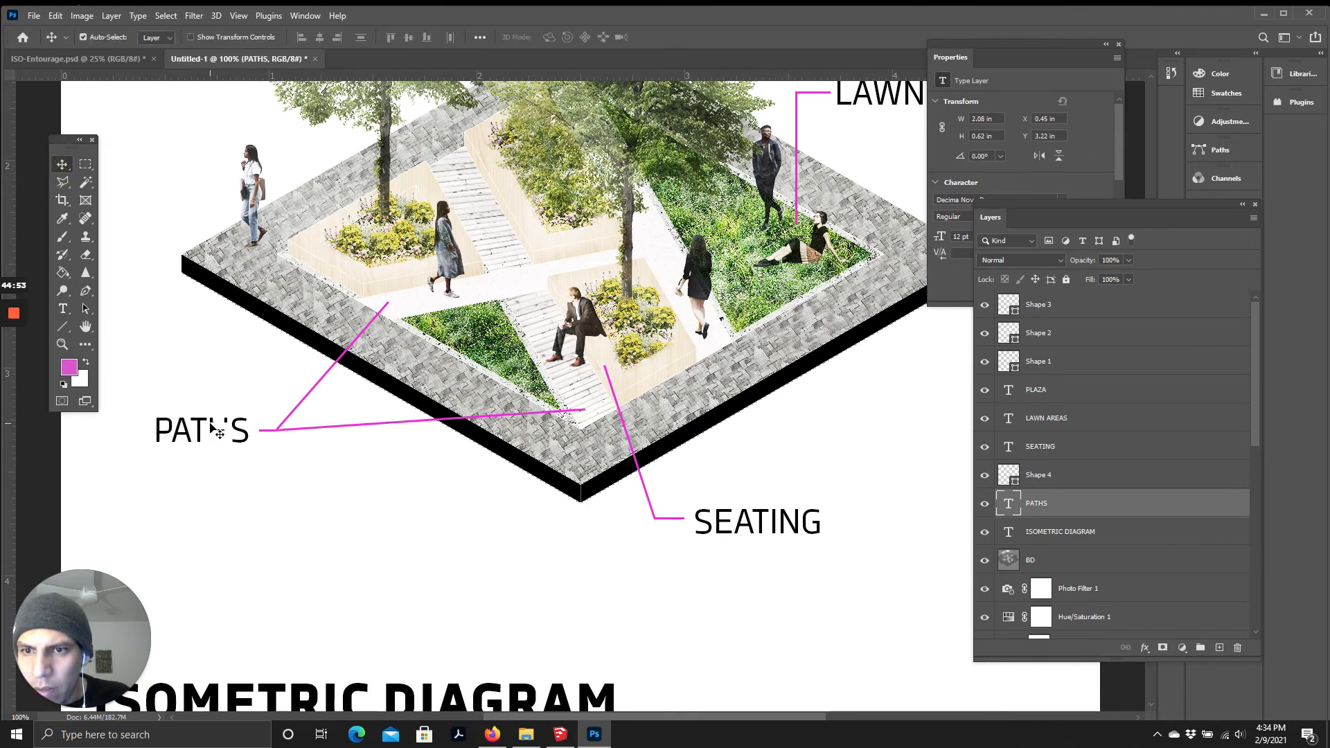
# Step: Move the short tail's layer up the stack to sit directly below the other three leader line layers
pyautogui.click(269, 431)
pyautogui.scroll(1, 307, 541)
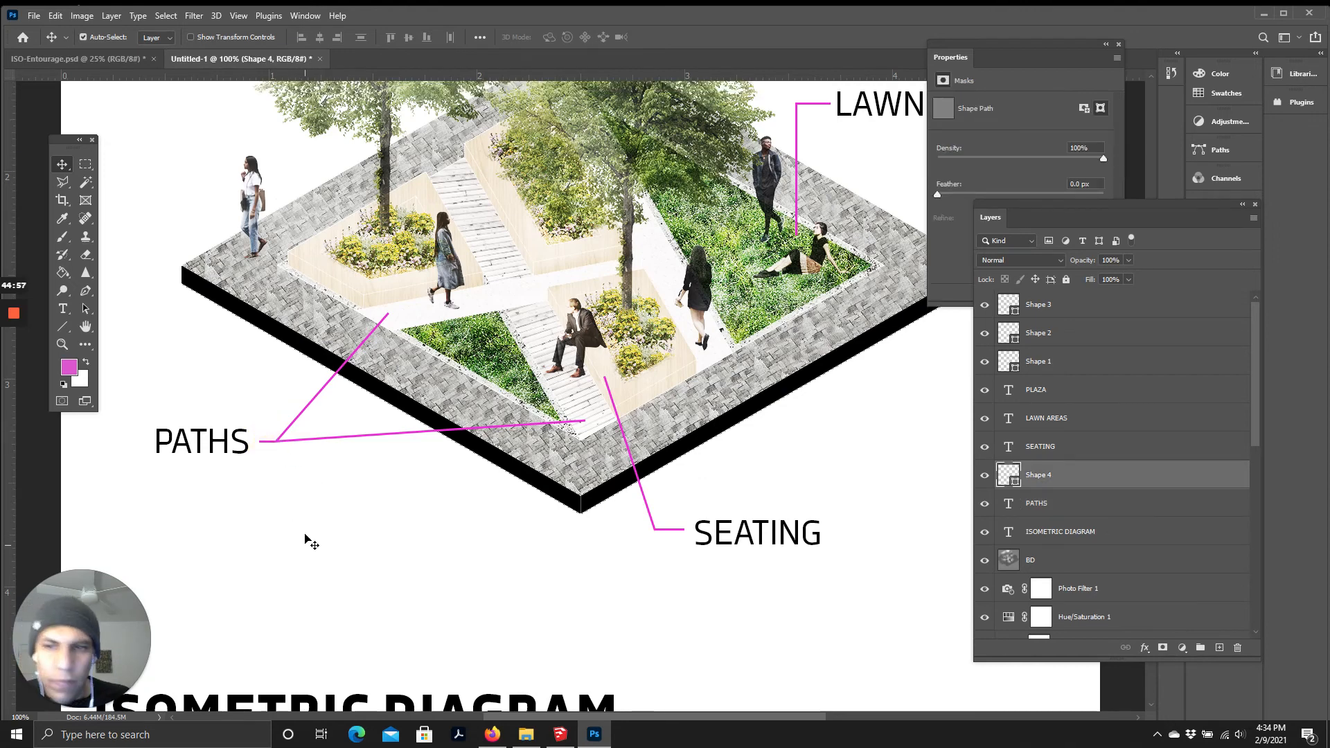
pyautogui.hotkey('ctrl', '-')
pyautogui.hotkey('ctrl', '-')
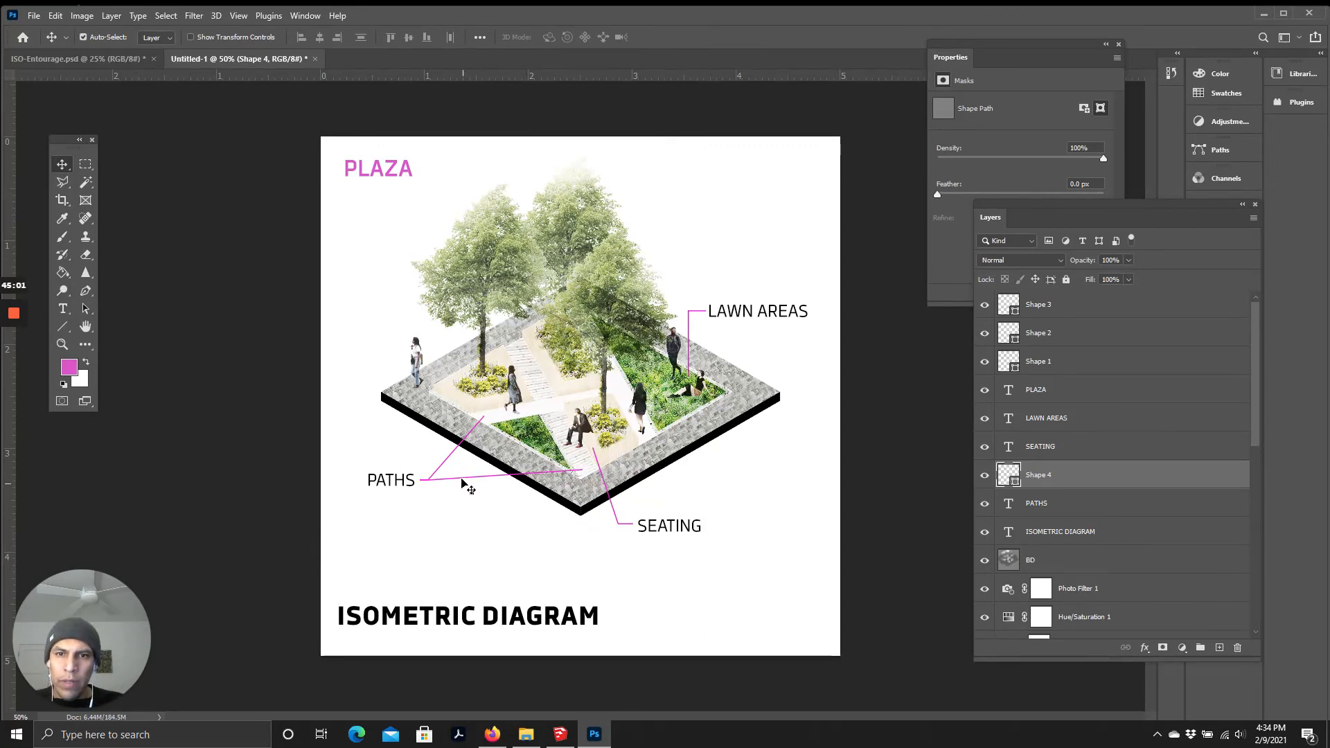
pyautogui.moveTo(1081, 483); pyautogui.dragTo(1077, 383)
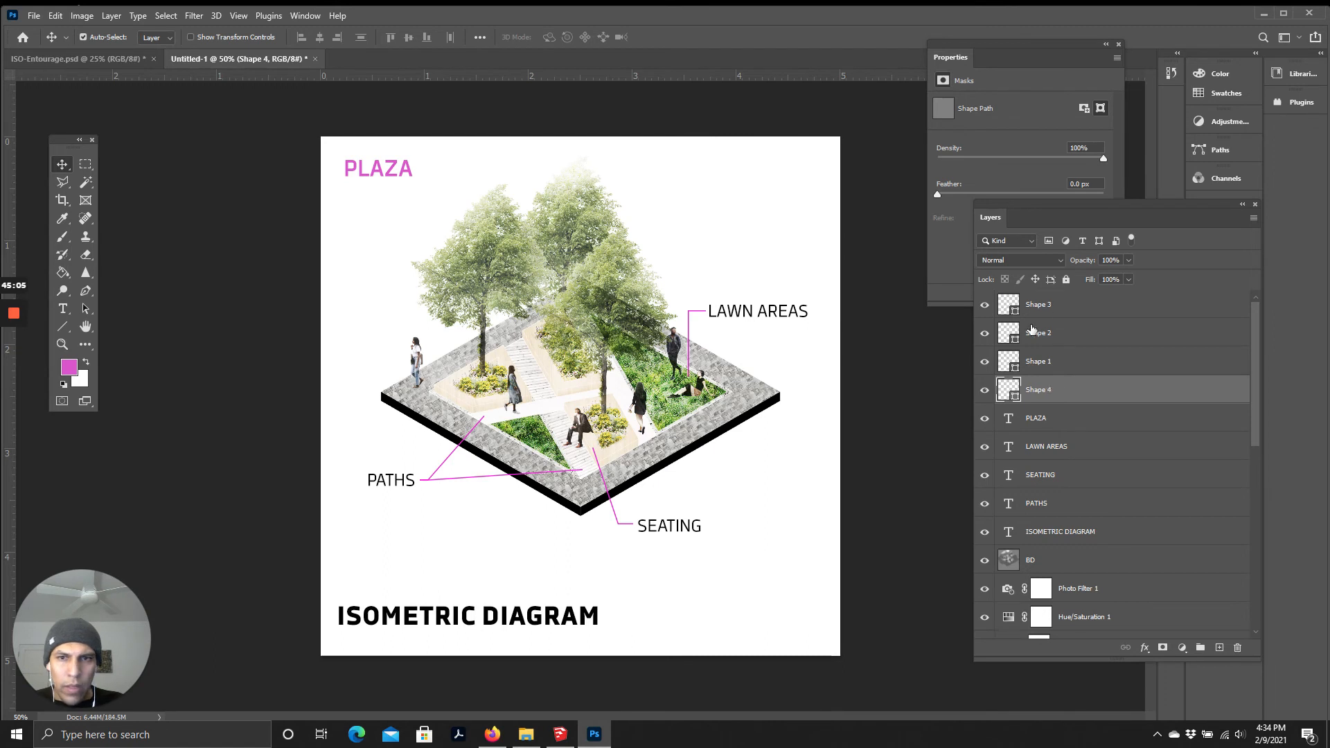
# Step: Set the blend mode of all four leader line layers, Shape 1 to Shape 4, to Multiply
pyautogui.keyDown('shift'); pyautogui.click(1051, 305); pyautogui.keyUp('shift')
pyautogui.click(1018, 260)
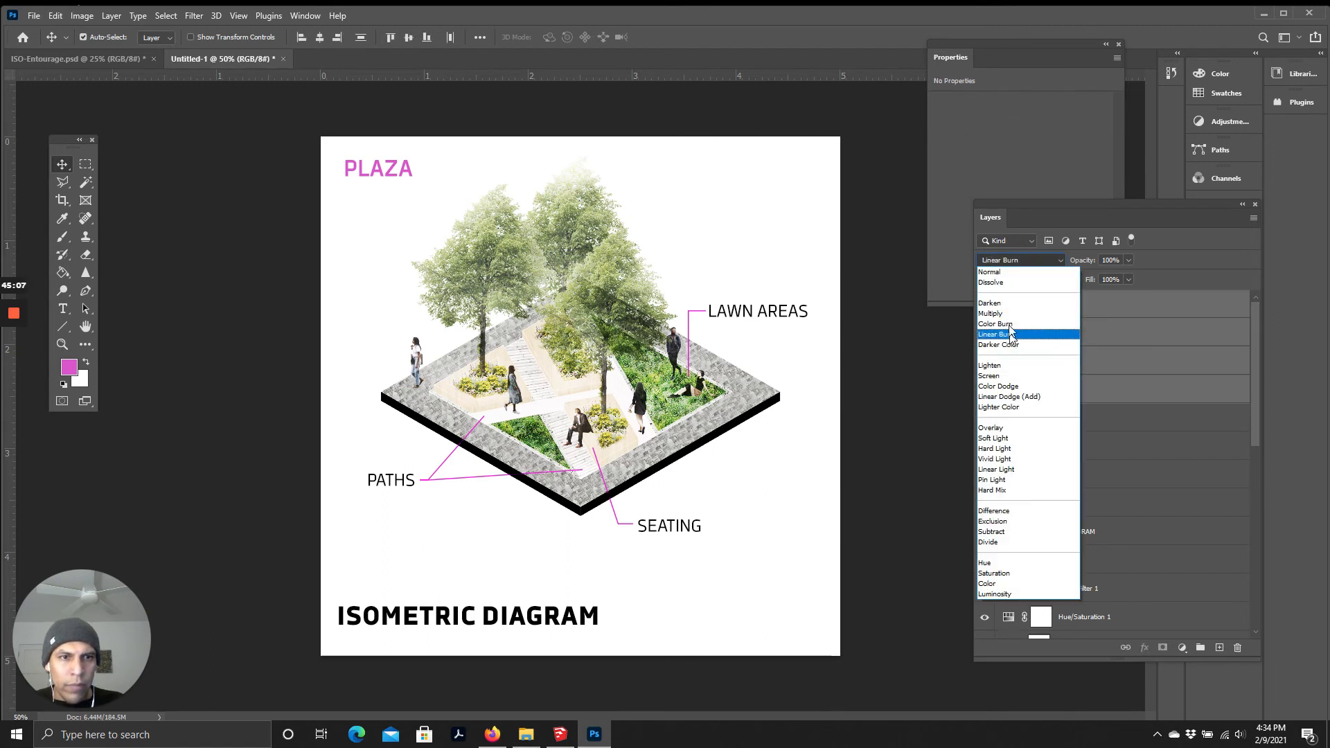
pyautogui.click(1009, 314)
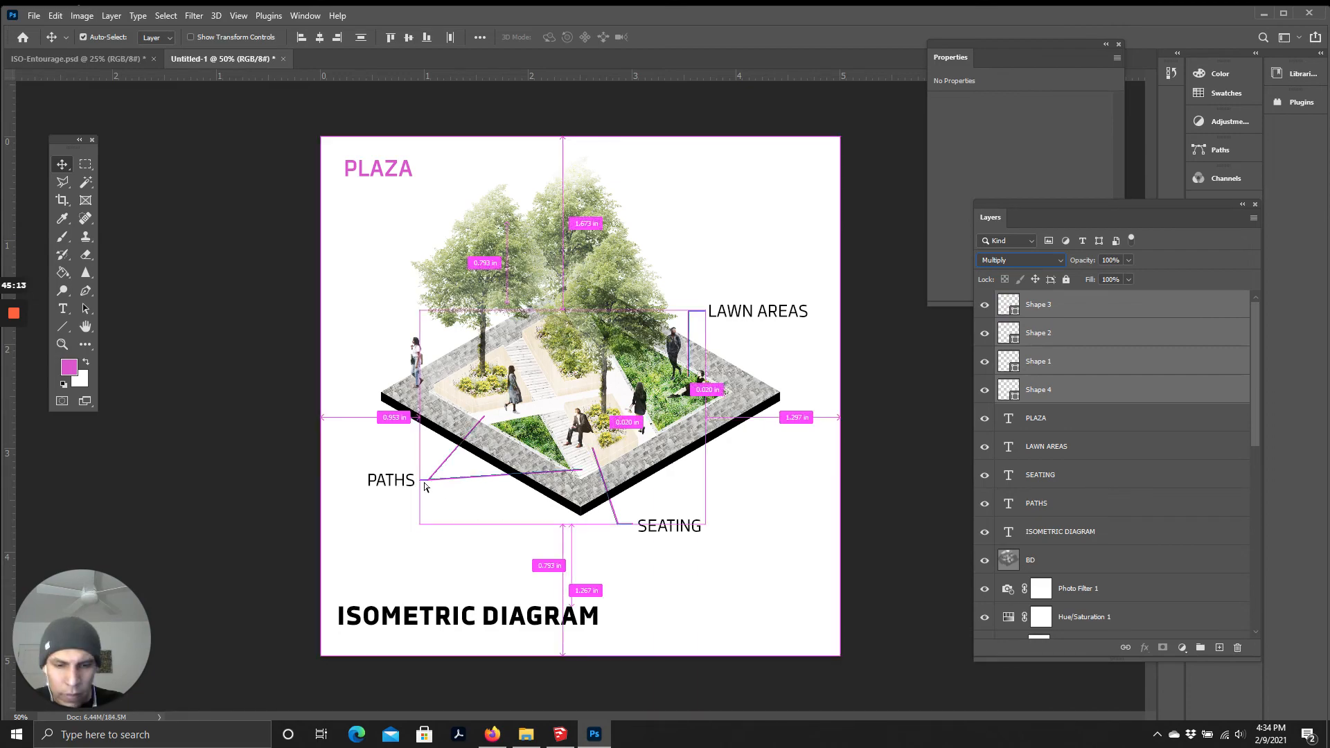
pyautogui.hotkey('ctrl', '+')
pyautogui.hotkey('ctrl', '+')
pyautogui.hotkey('ctrl', '+')
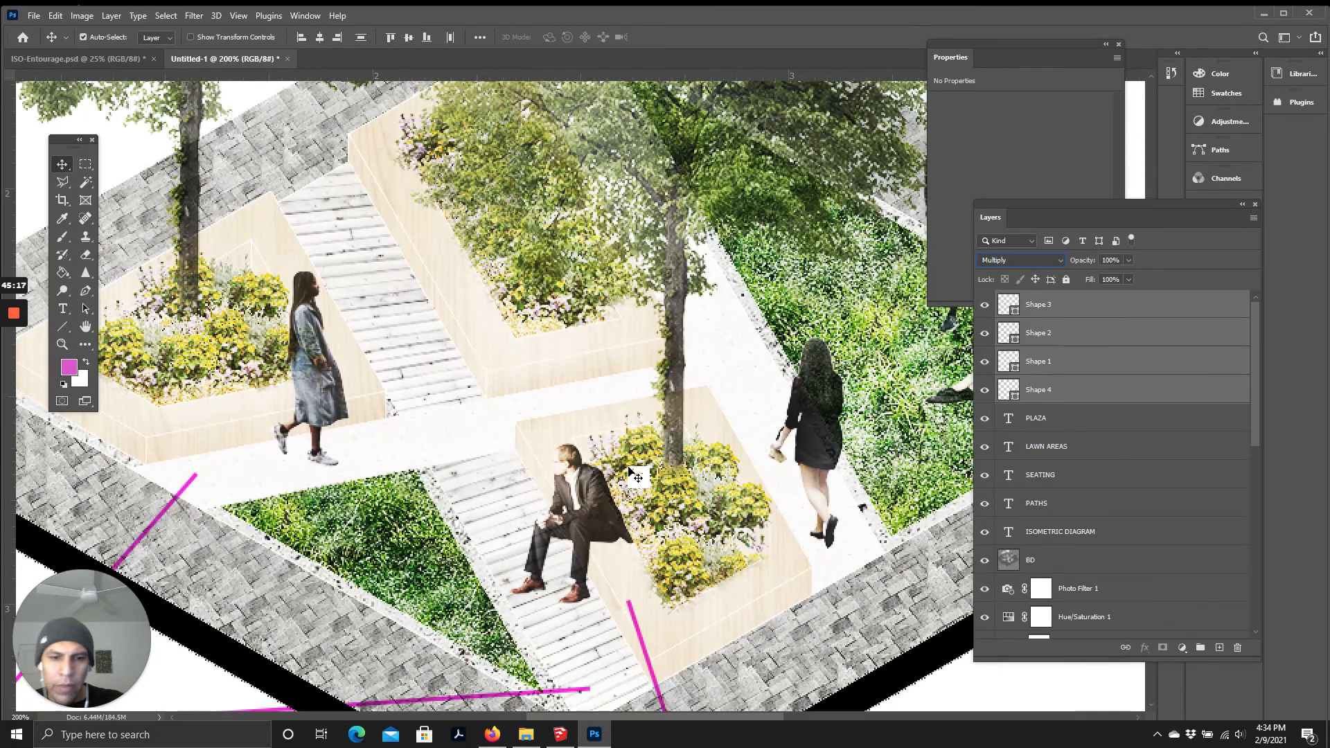
pyautogui.hotkey('ctrl', '-')
pyautogui.hotkey('ctrl', '-')
# Step: Hide the Shape 4 tail layer and move the PATHS label back beside the vertex of its leader line
pyautogui.click(984, 390)
pyautogui.moveTo(355, 514); pyautogui.dragTo(372, 524)
pyautogui.click(414, 544)
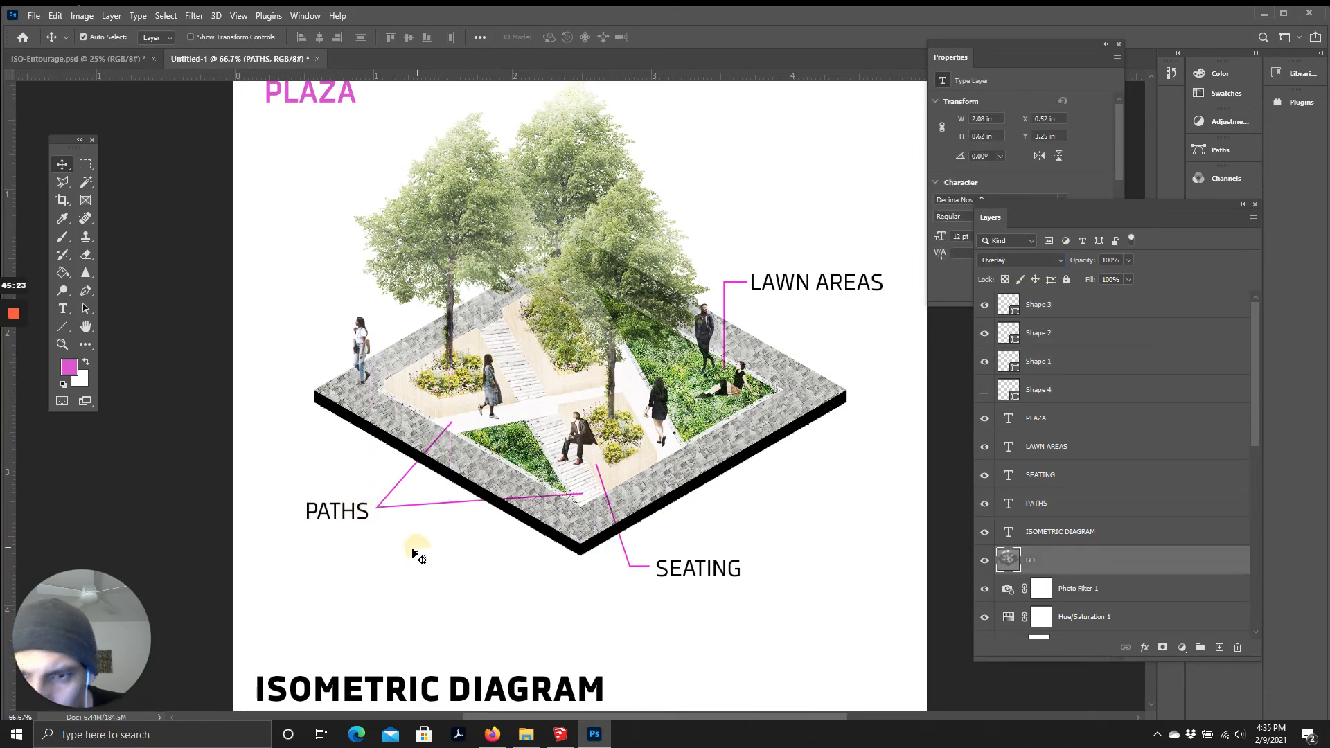
pyautogui.scroll(1, 466, 548)
pyautogui.scroll(-2, 660, 488)
pyautogui.scroll(2, 554, 485)
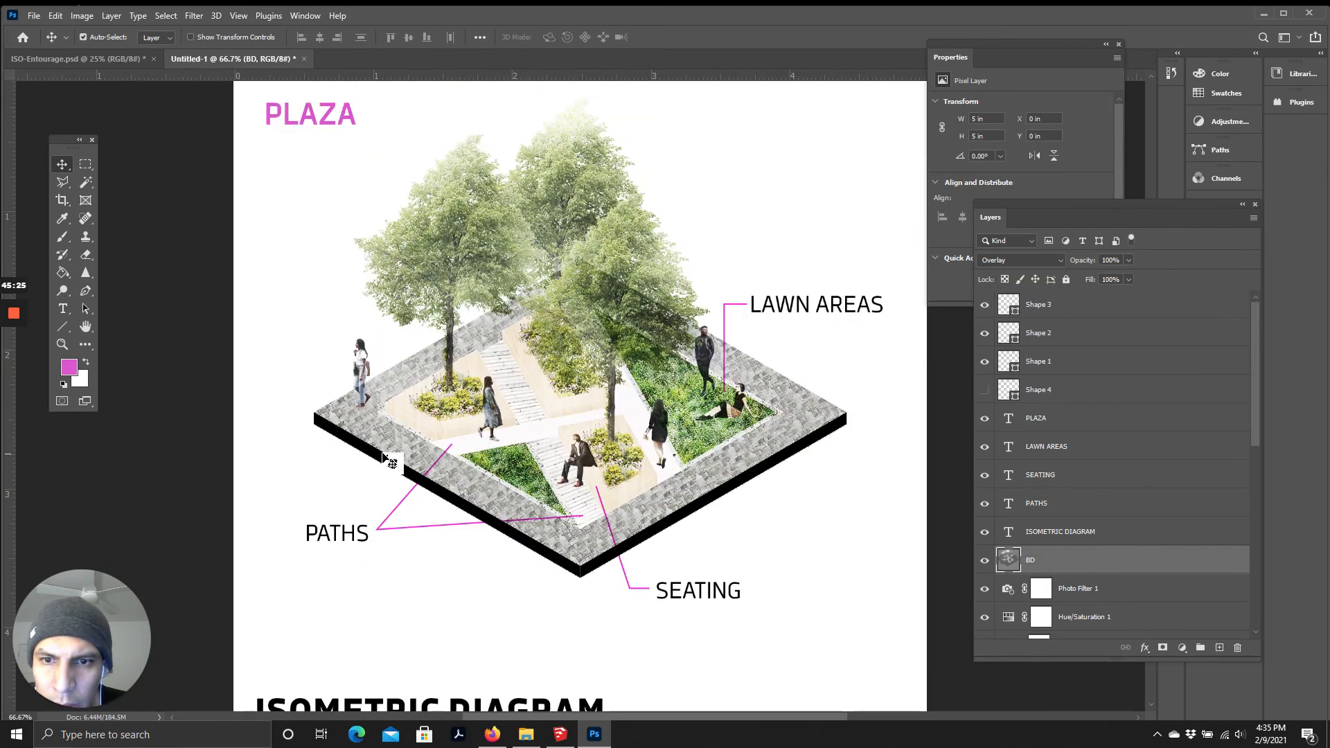
pyautogui.scroll(-1, 386, 460)
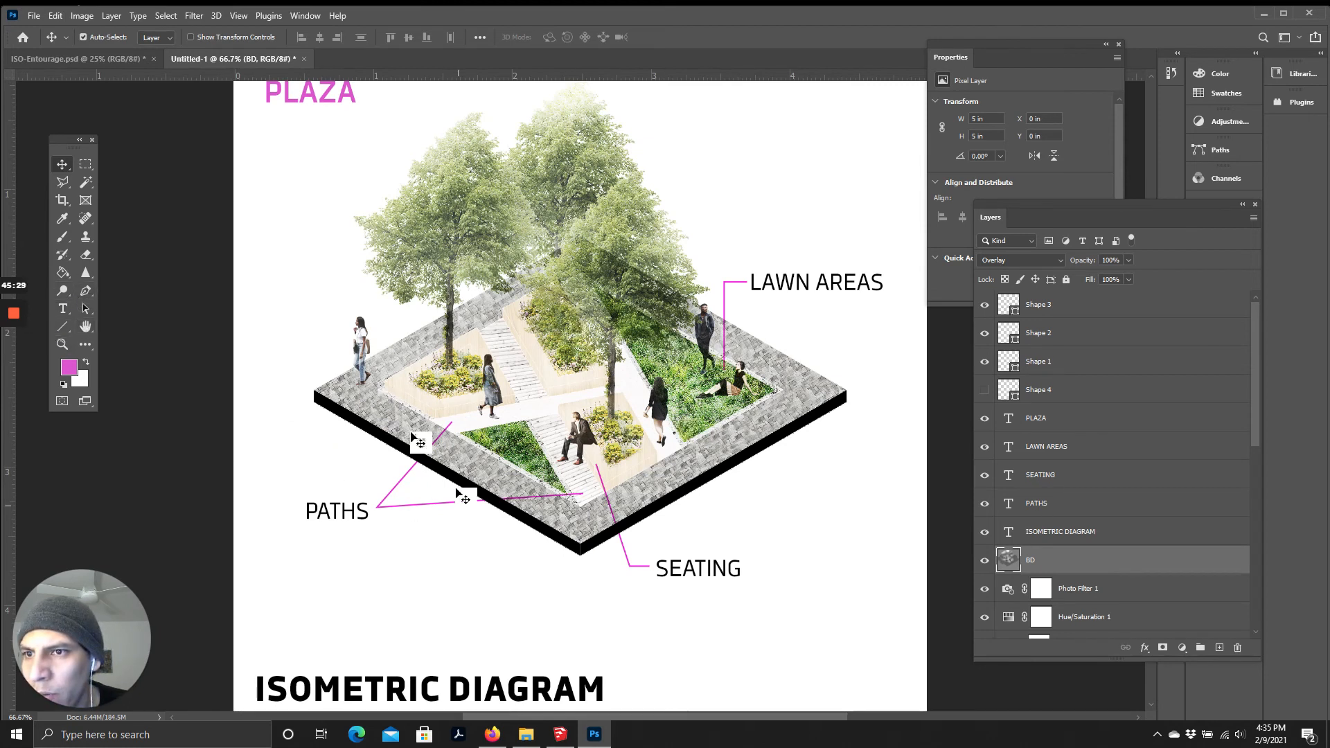
pyautogui.click(68, 330)
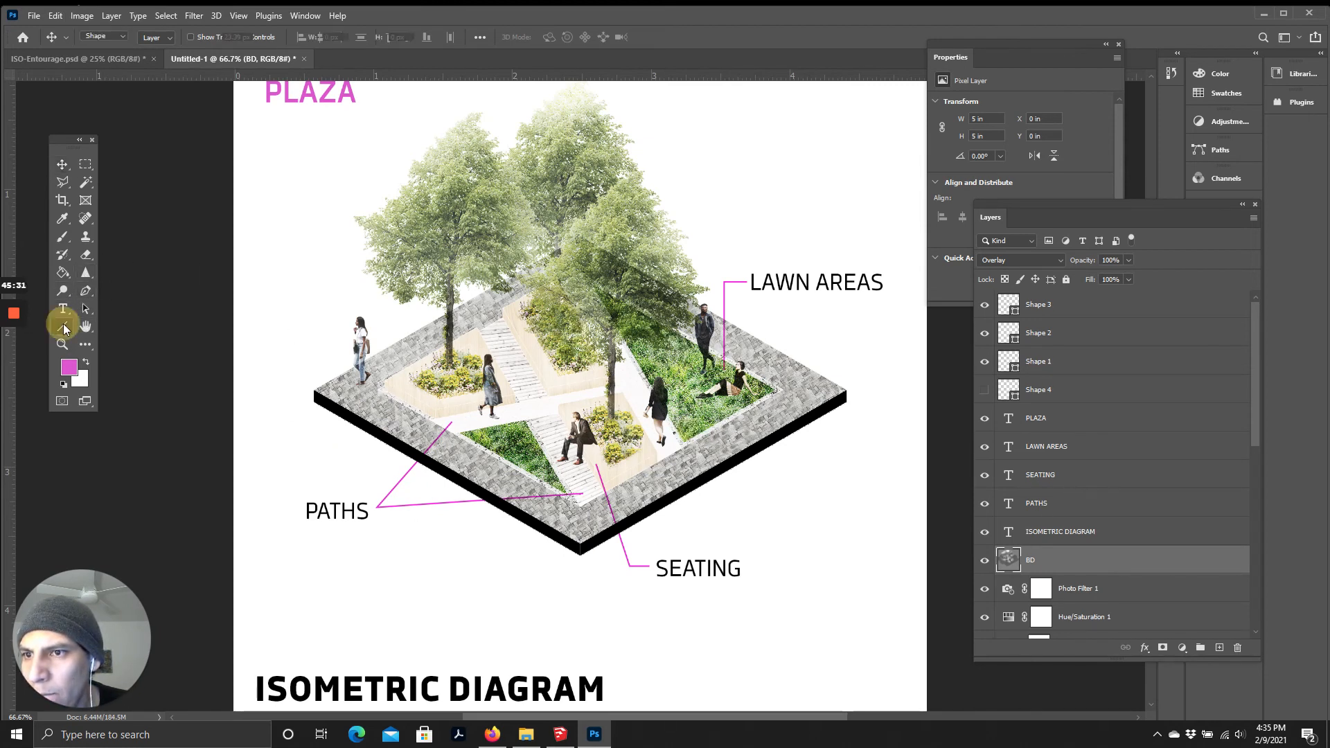
pyautogui.click(115, 343)
pyautogui.moveTo(529, 536); pyautogui.dragTo(558, 551)
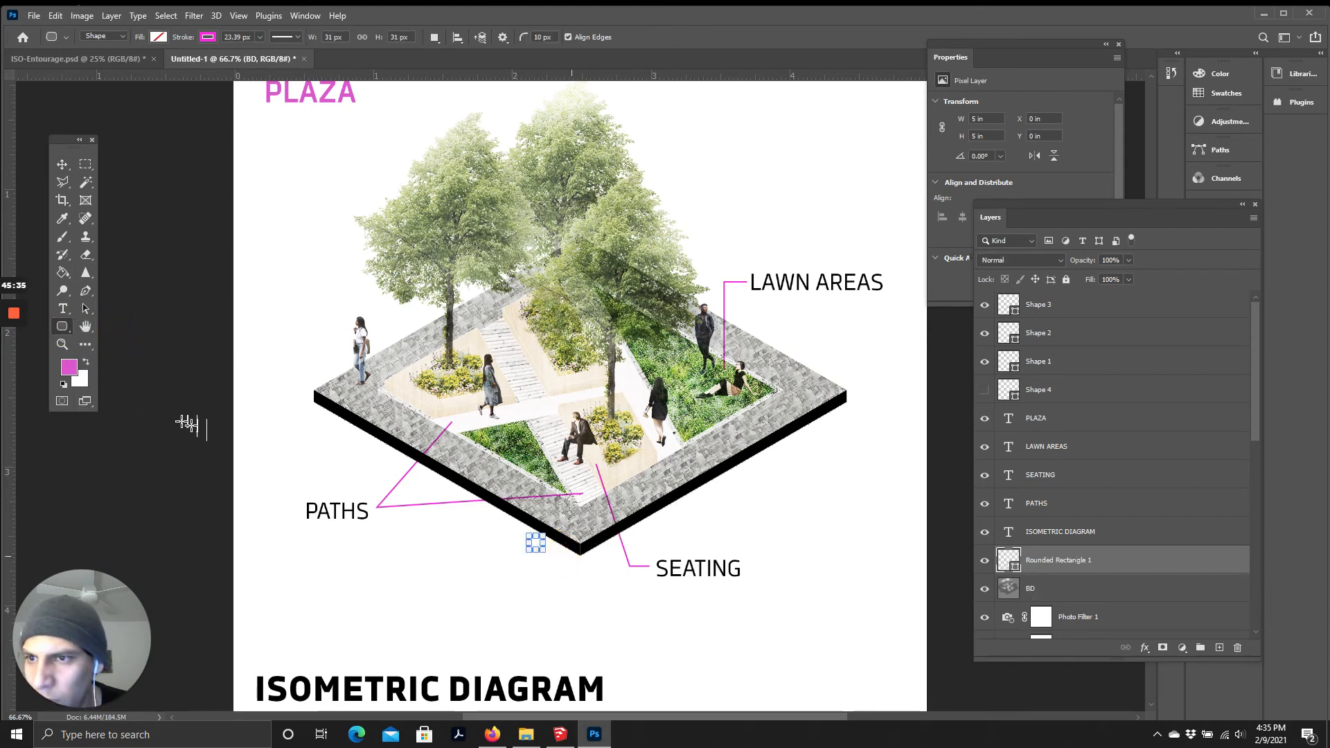
pyautogui.hotkey('ctrl', 'z')
pyautogui.click(62, 330)
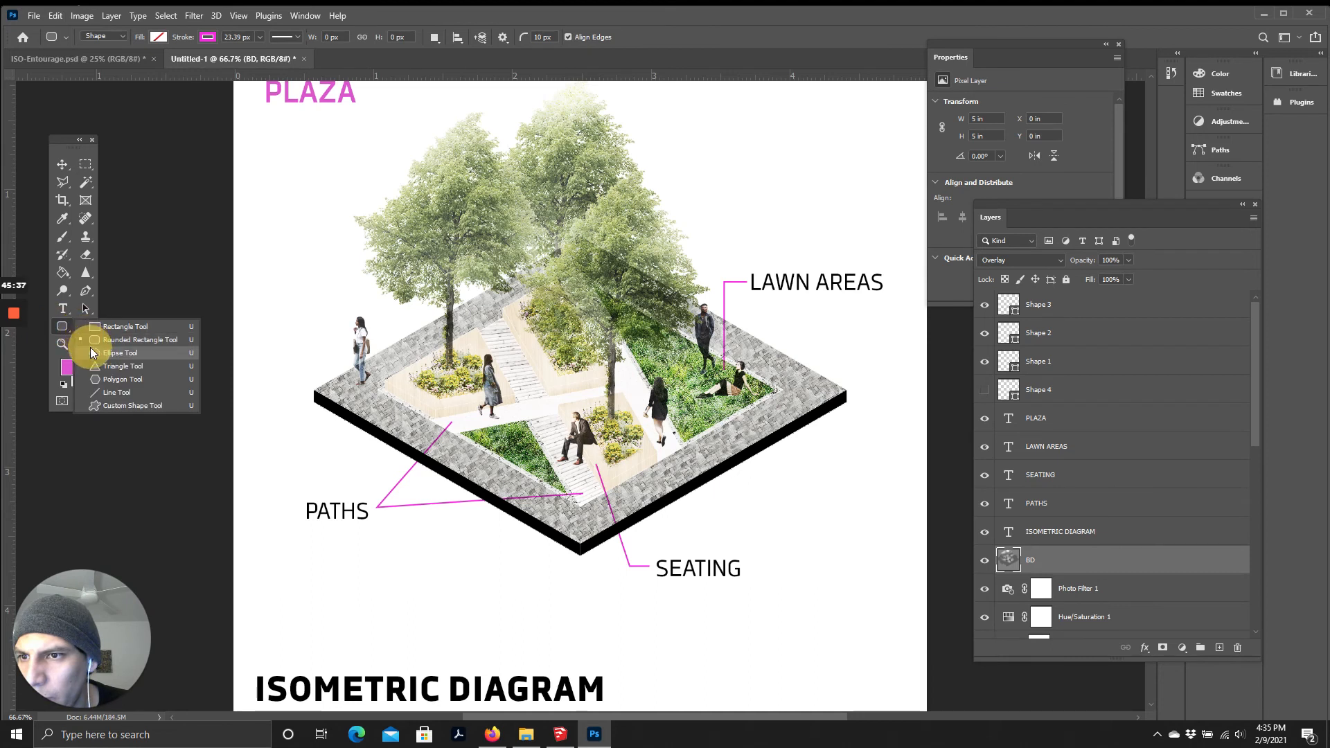
pyautogui.click(111, 338)
pyautogui.moveTo(508, 547)
pyautogui.mouseDown()
pyautogui.moveTo(533, 563)
pyautogui.moveTo(519, 556)
pyautogui.mouseUp()
pyautogui.click(62, 164)
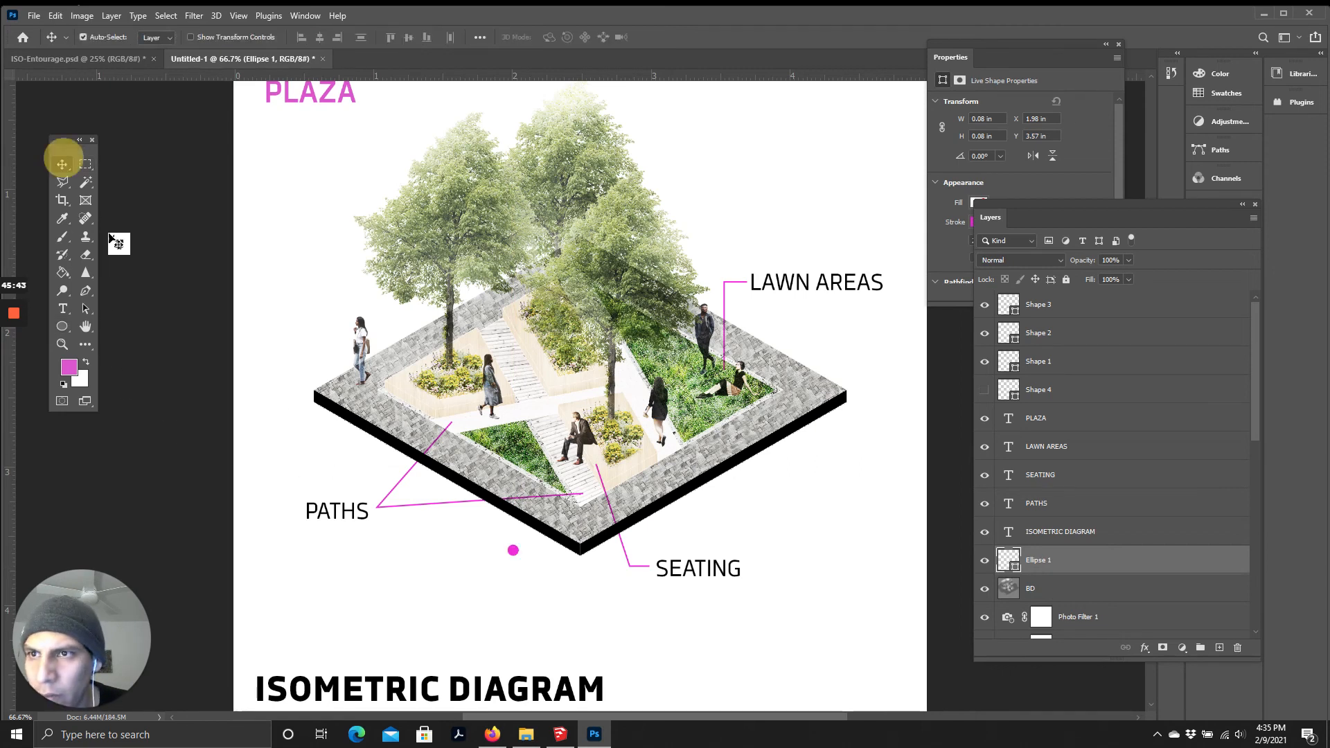
pyautogui.click(431, 594)
pyautogui.click(514, 551)
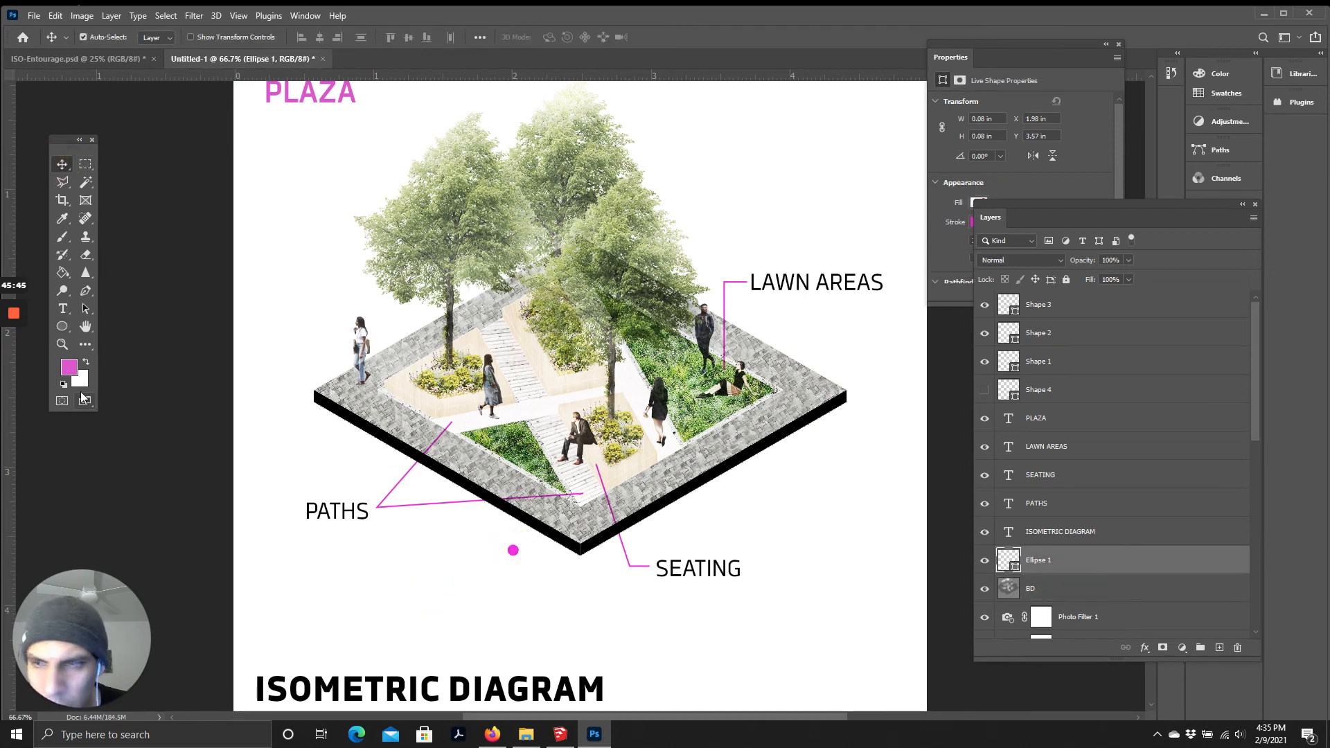
pyautogui.click(514, 551)
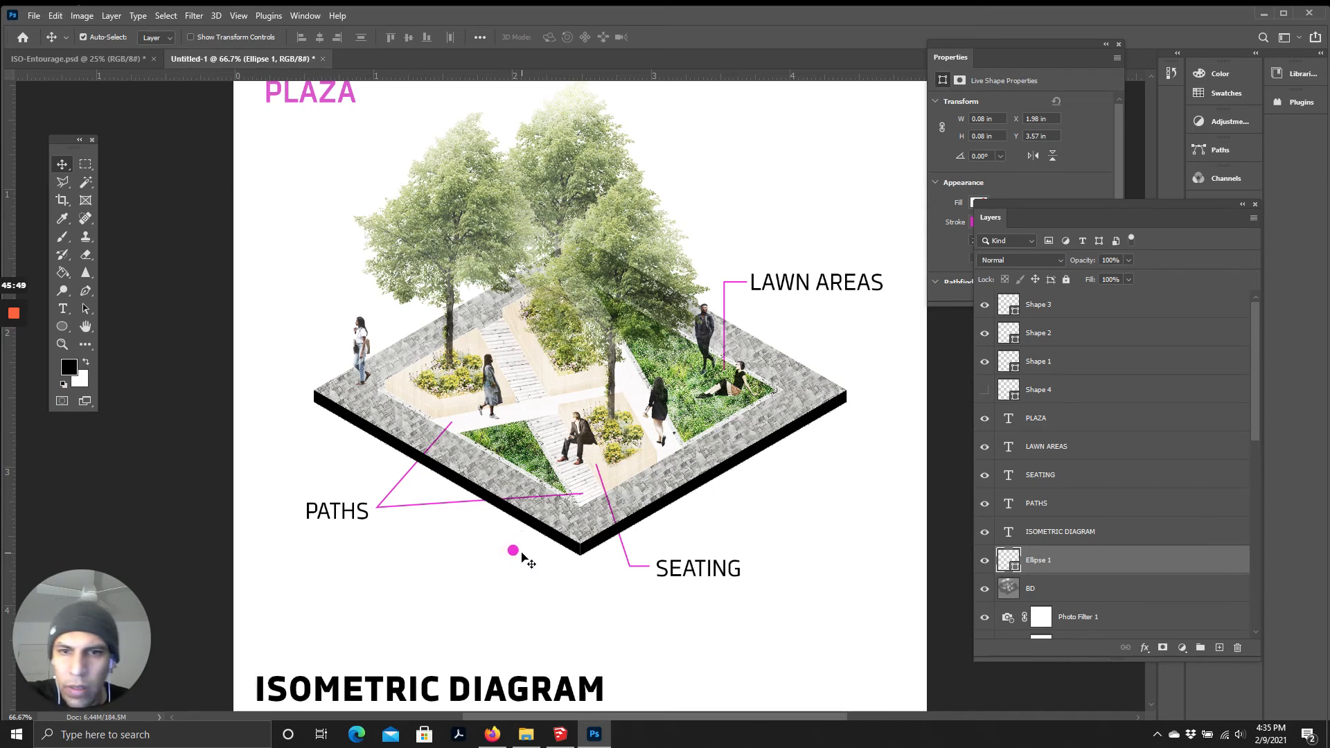
pyautogui.press('Delete')
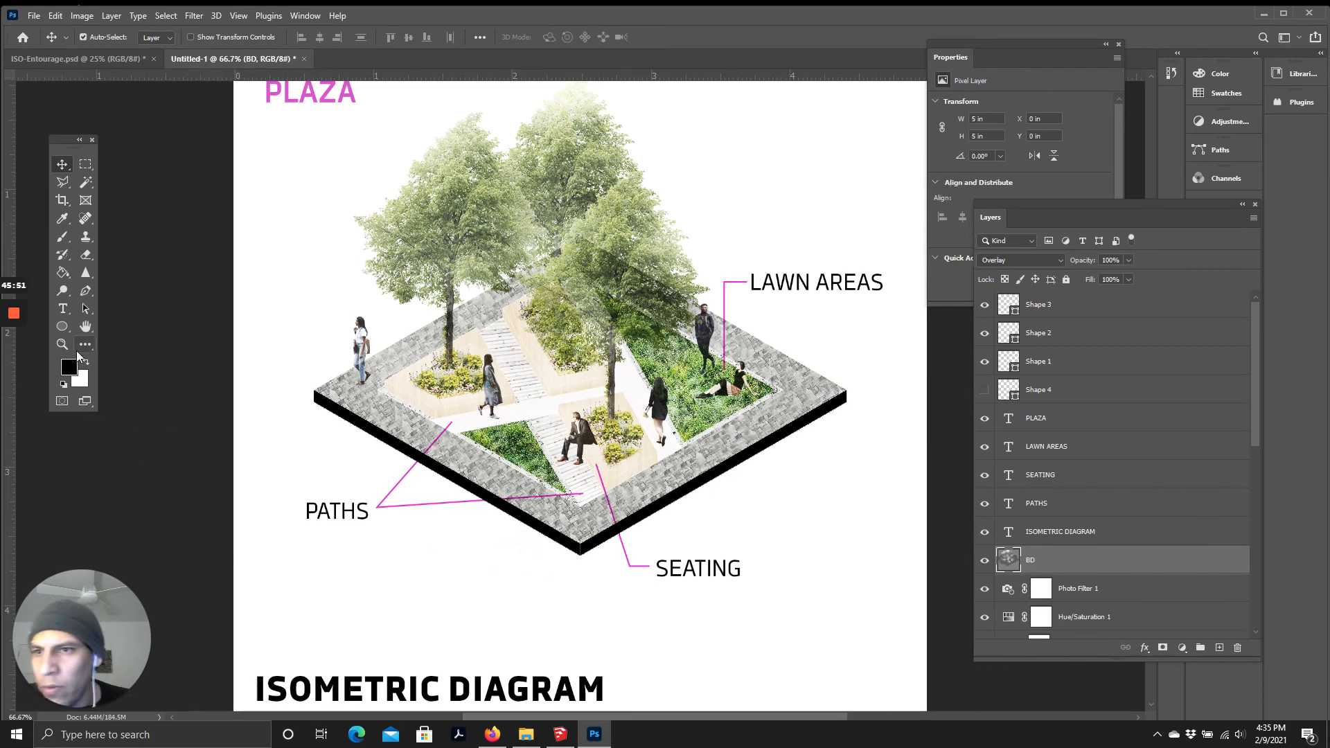
pyautogui.click(64, 327)
pyautogui.moveTo(485, 584); pyautogui.dragTo(474, 575)
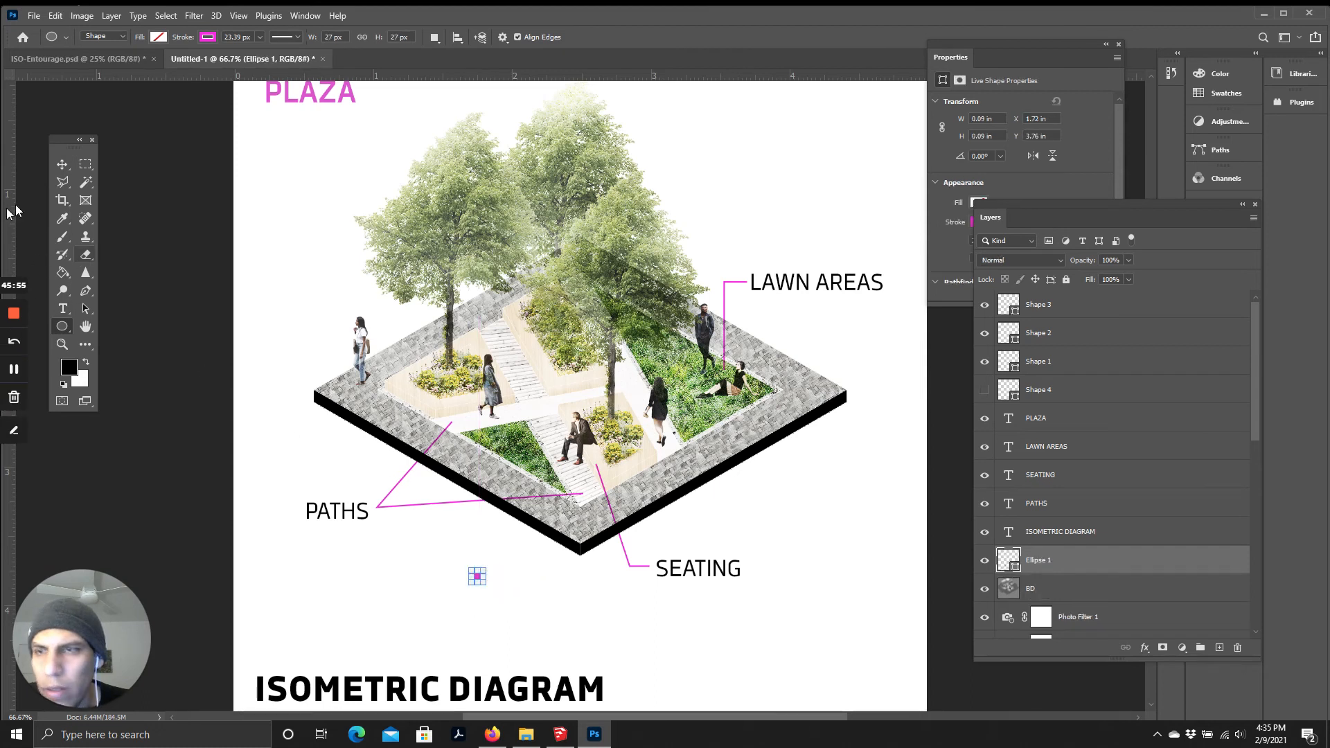
pyautogui.click(62, 165)
pyautogui.click(480, 570)
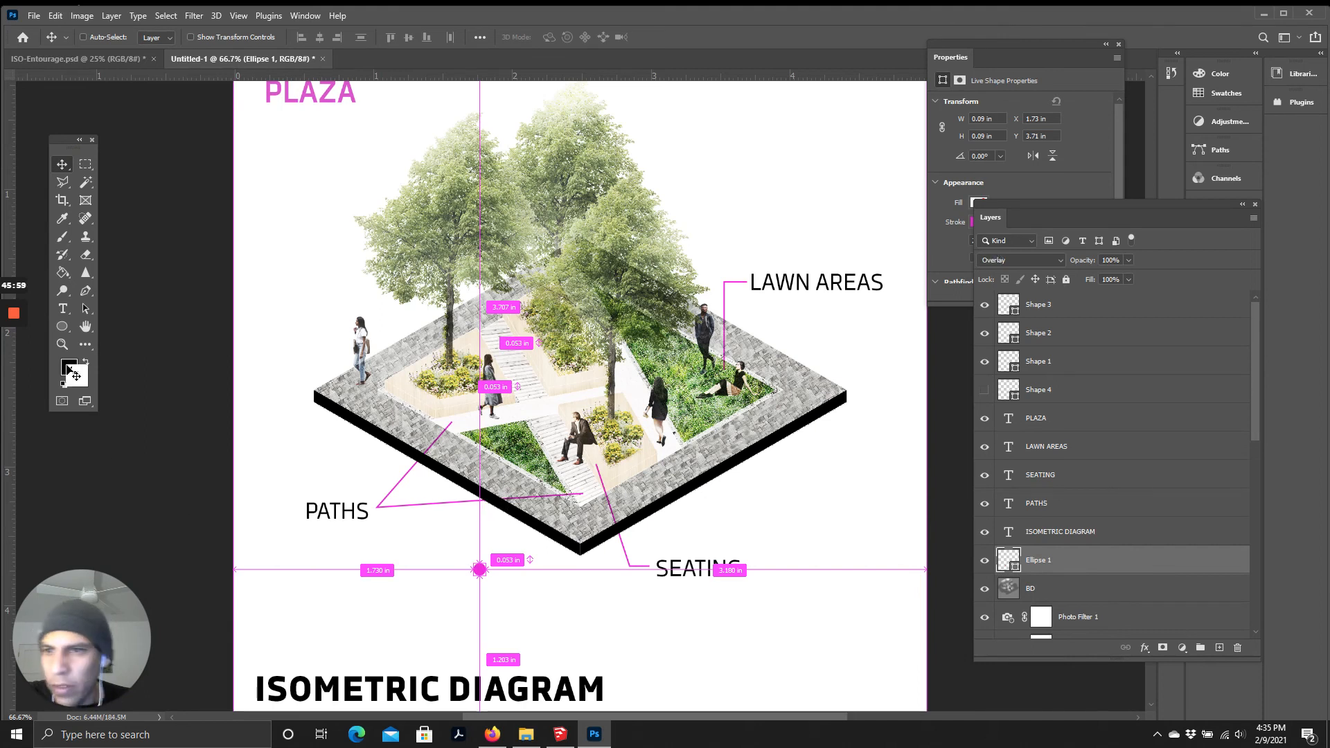
pyautogui.hotkey('ctrl', 'z')
# Step: Draw an Ellipse shape circle about 34 px wide below the PATHS leader, with no stroke and a black fill
pyautogui.click(63, 327)
pyautogui.moveTo(444, 528); pyautogui.dragTo(462, 540)
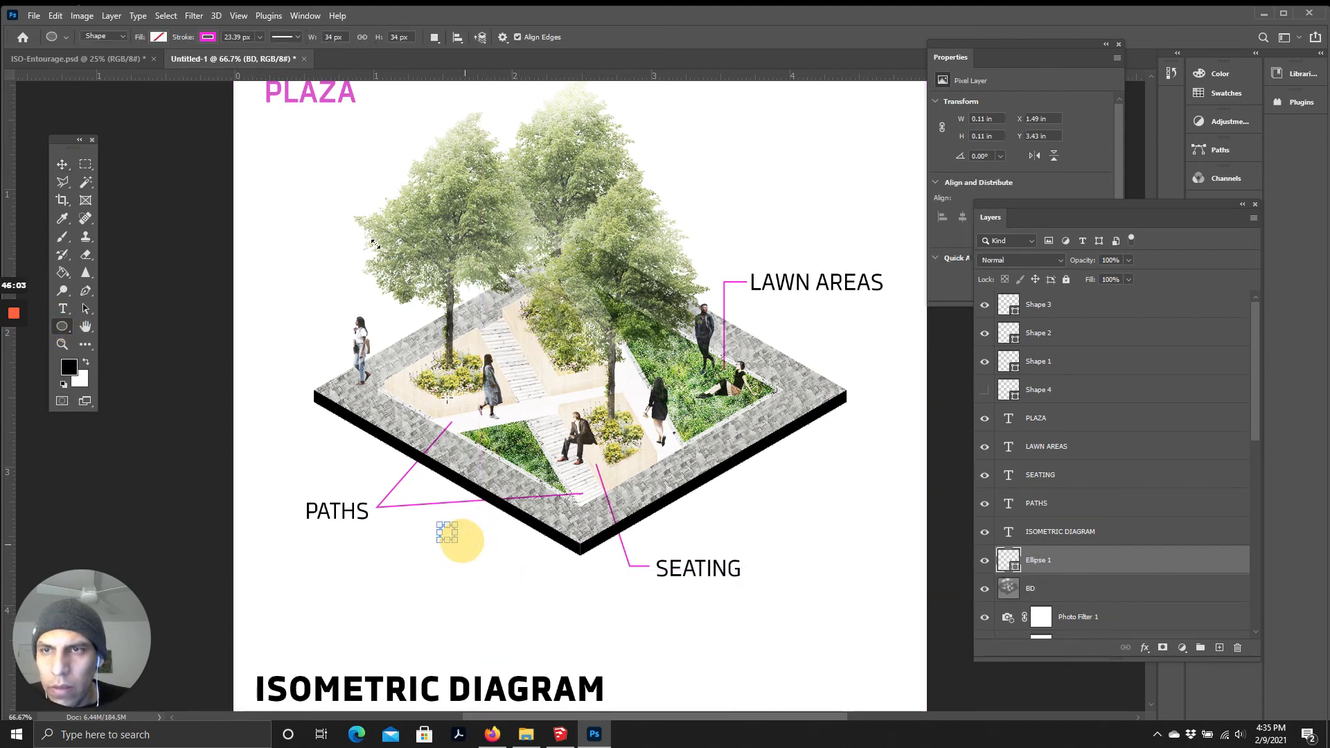
pyautogui.click(159, 37)
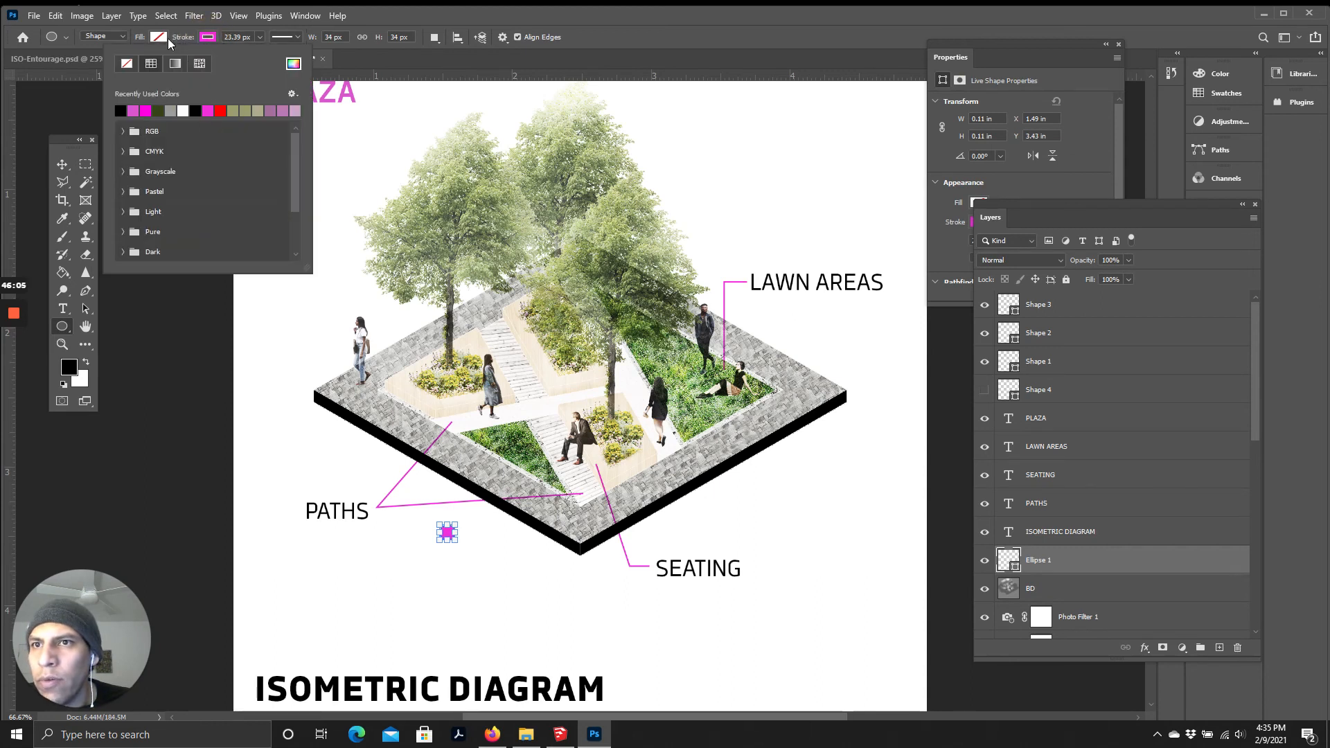
pyautogui.scroll(1, 170, 99)
pyautogui.click(126, 63)
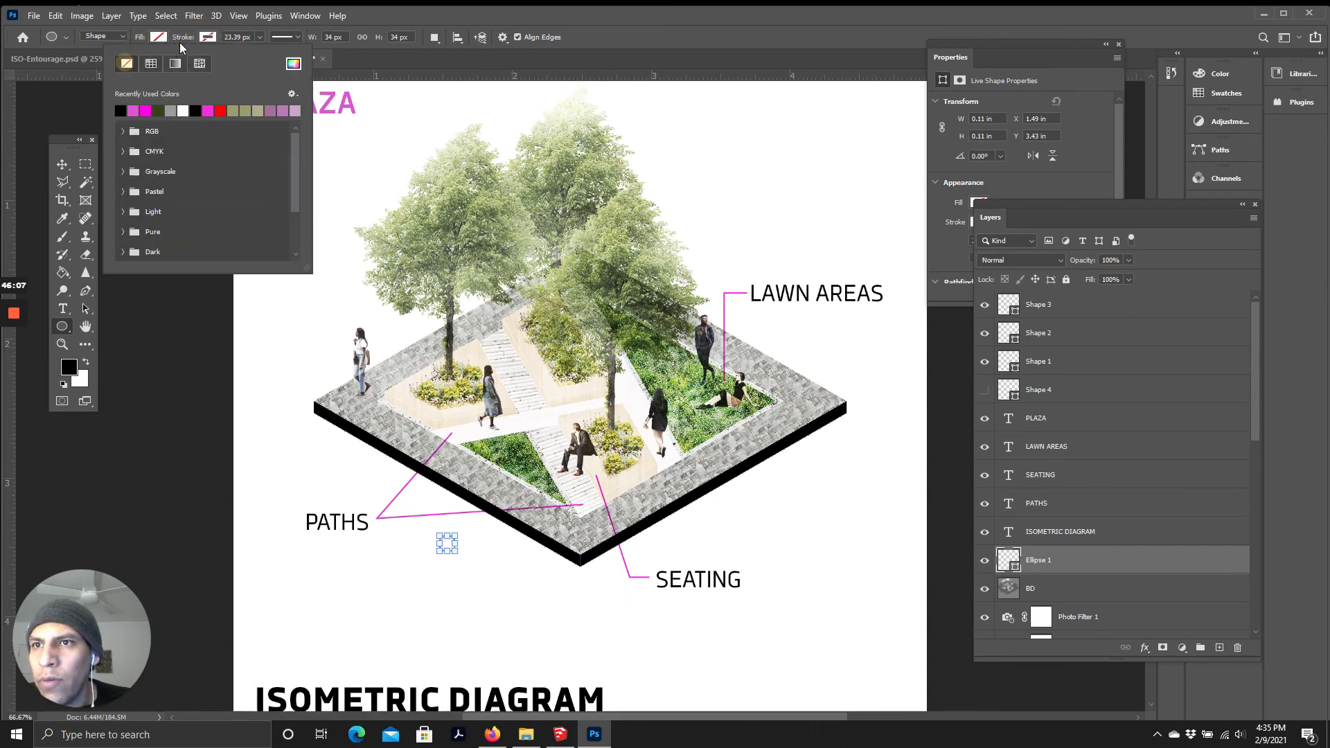
pyautogui.click(159, 37)
pyautogui.click(70, 111)
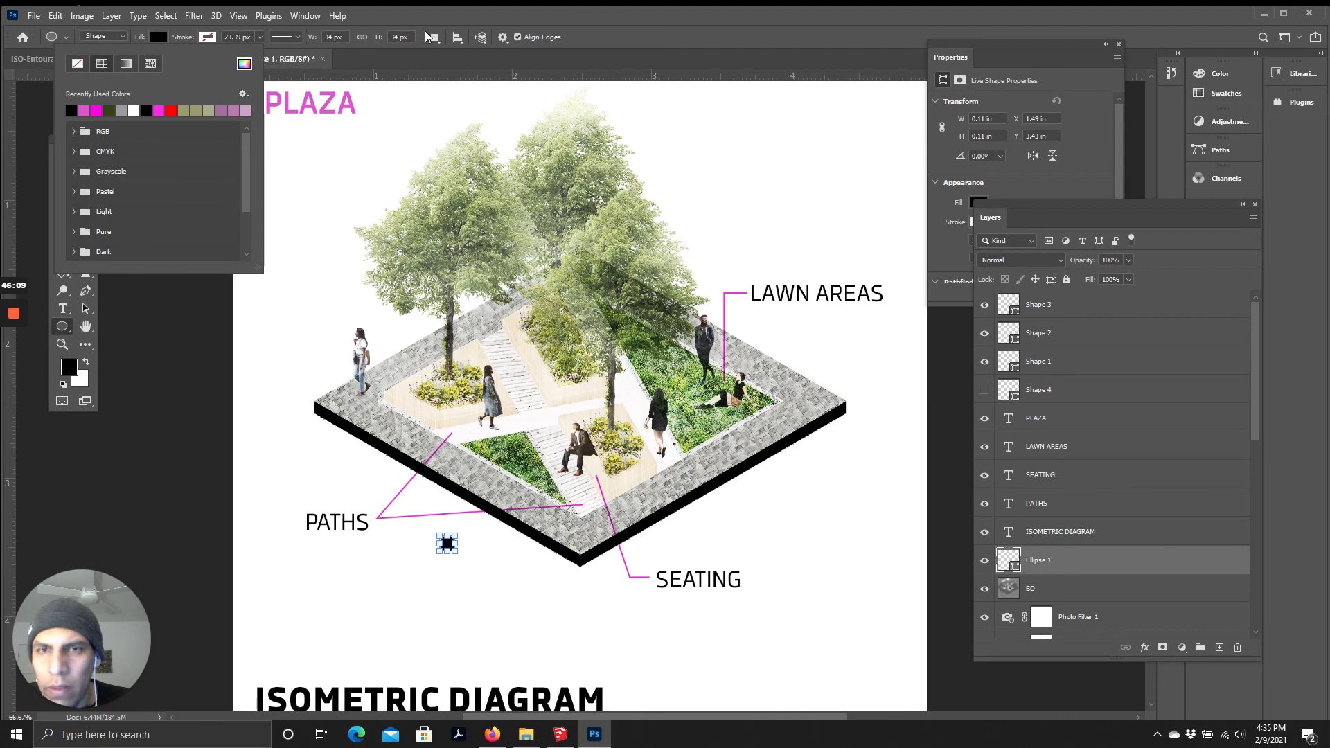
pyautogui.click(409, 22)
# Step: Move the black circle onto the upper end of the PATHS leader and try setting its height to 0.08 in
pyautogui.click(62, 165)
pyautogui.moveTo(447, 544); pyautogui.dragTo(453, 435)
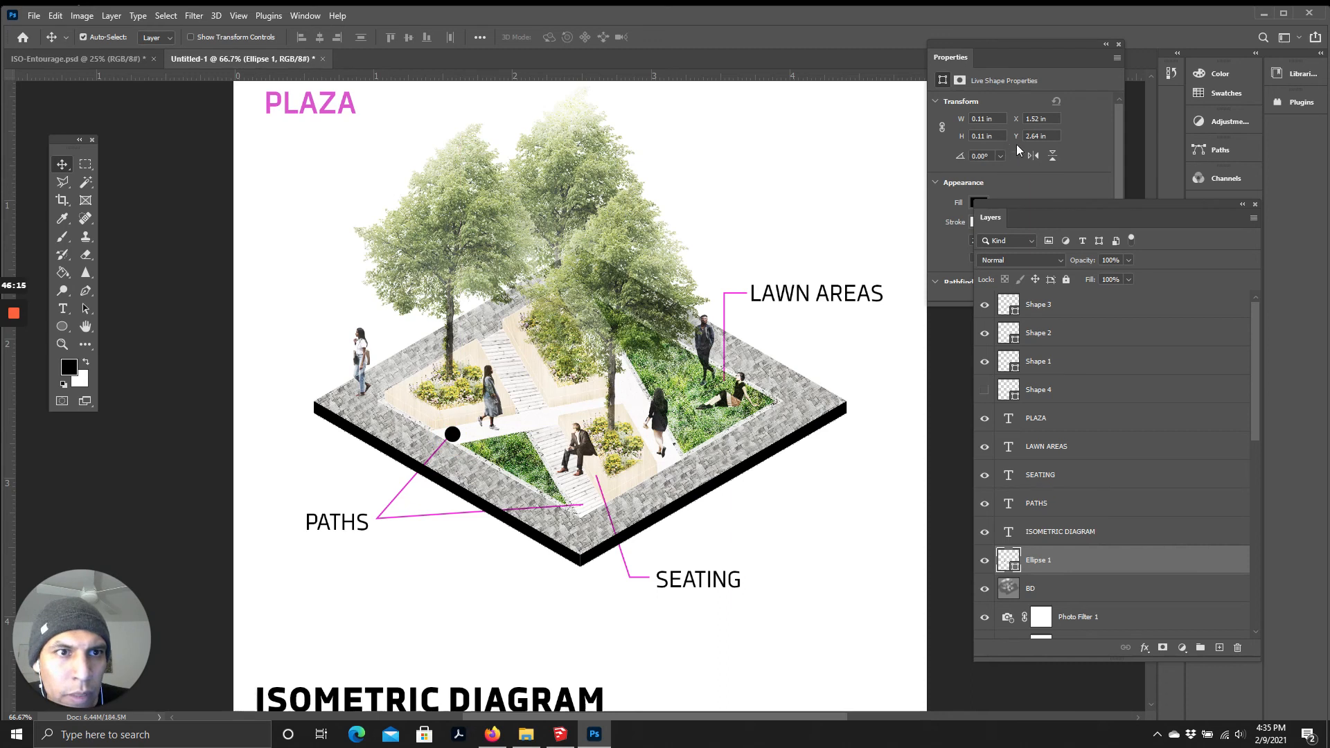
pyautogui.click(963, 135)
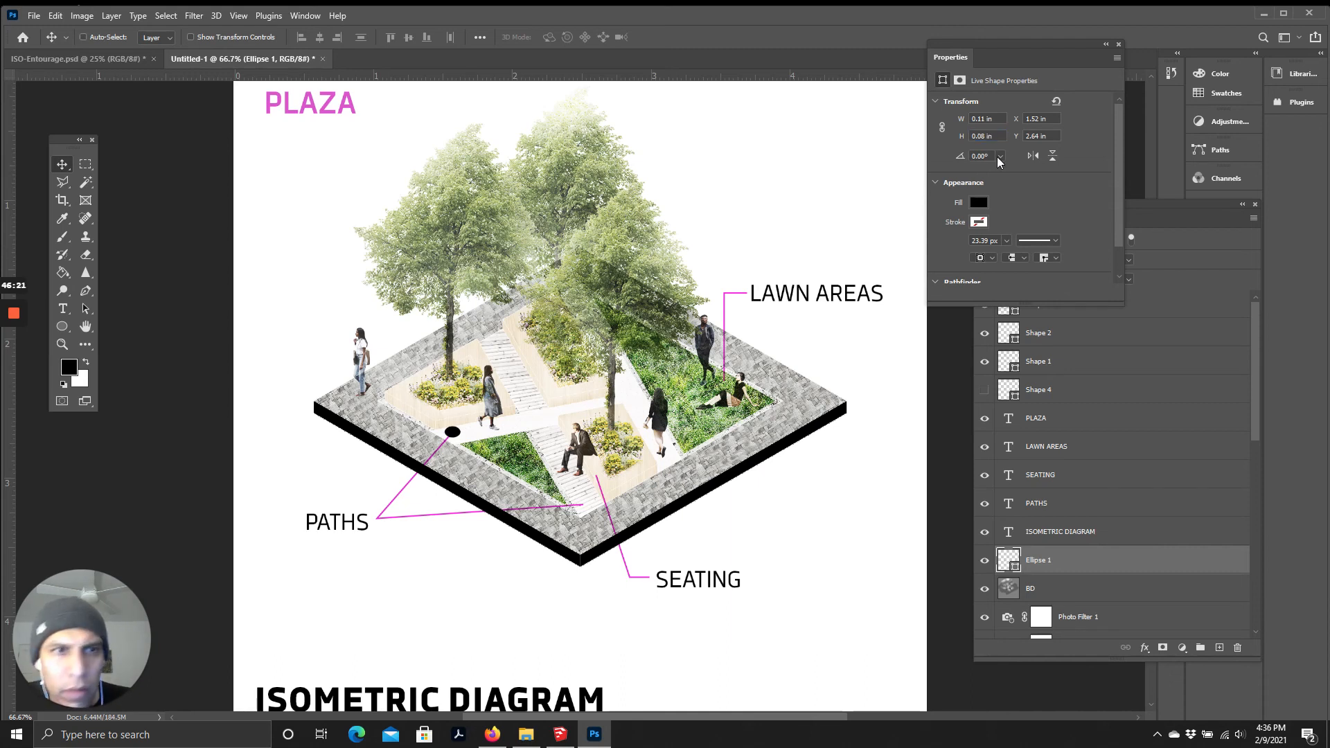
pyautogui.scroll(-2, 977, 146)
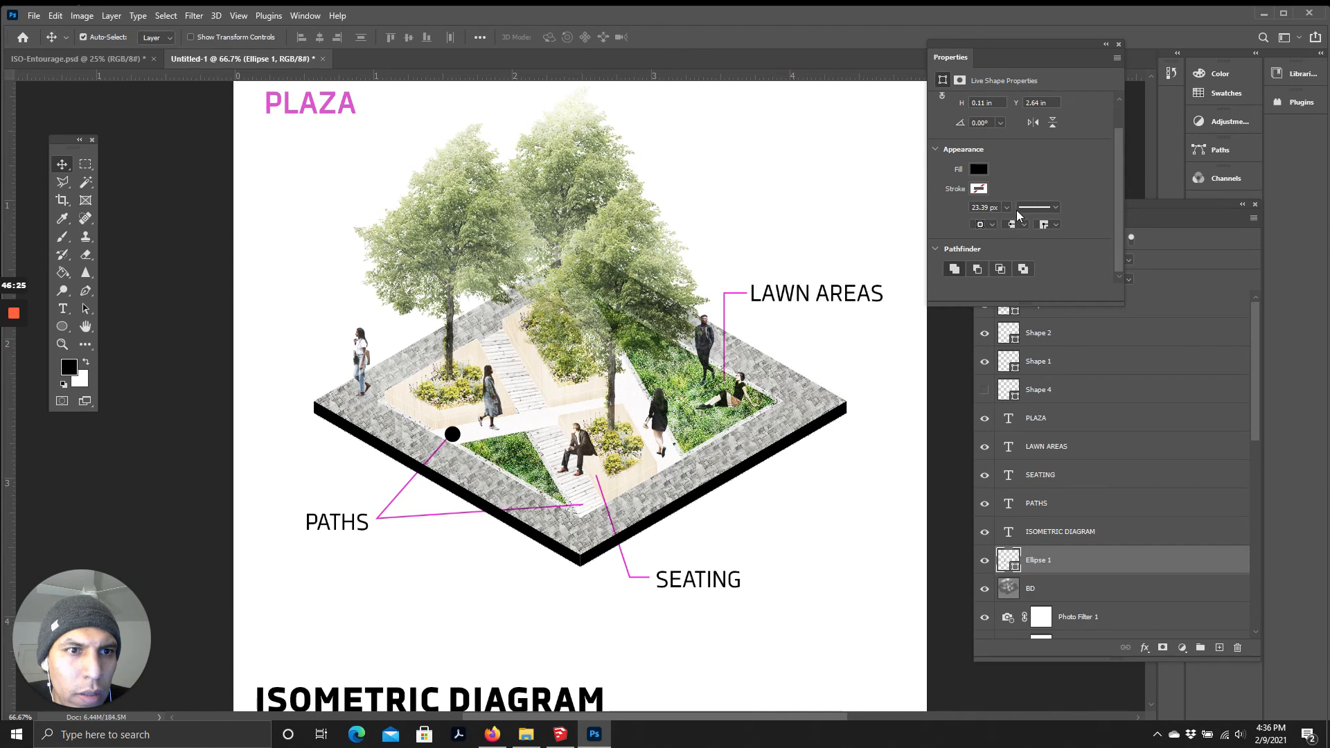
pyautogui.scroll(2, 1018, 215)
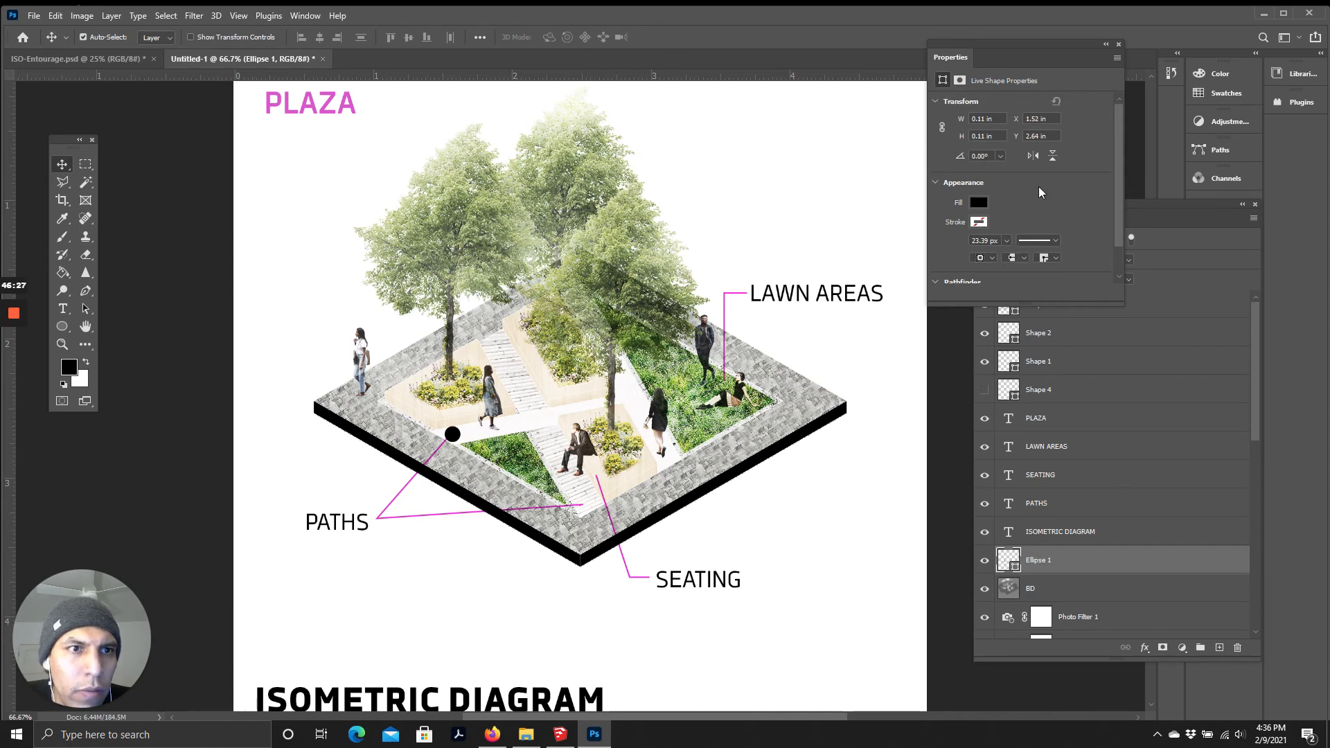
pyautogui.scroll(-2, 1025, 208)
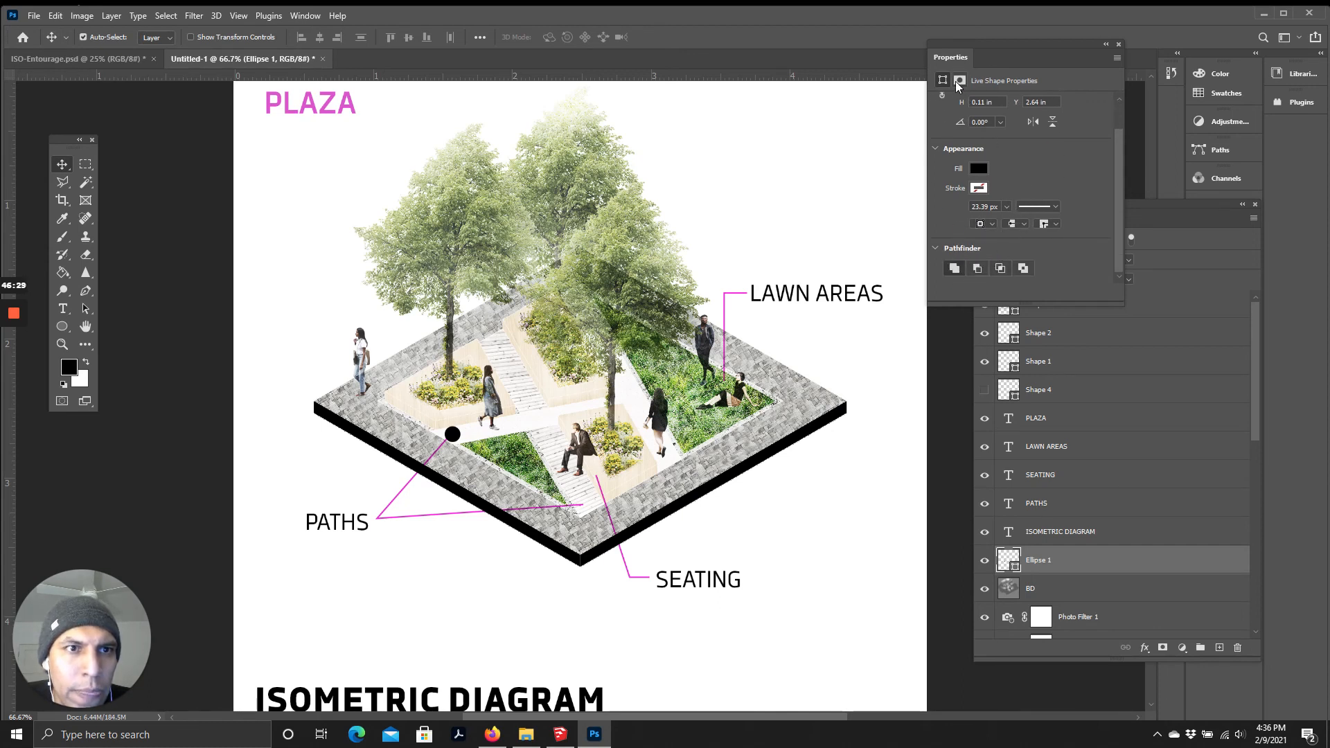
# Step: Scale the black circle down proportionally to about 33% of its size to make a small end dot
pyautogui.click(63, 164)
pyautogui.hotkey('ctrl', 't')
pyautogui.moveTo(441, 421); pyautogui.dragTo(447, 427)
pyautogui.hotkey('ctrl', '+')
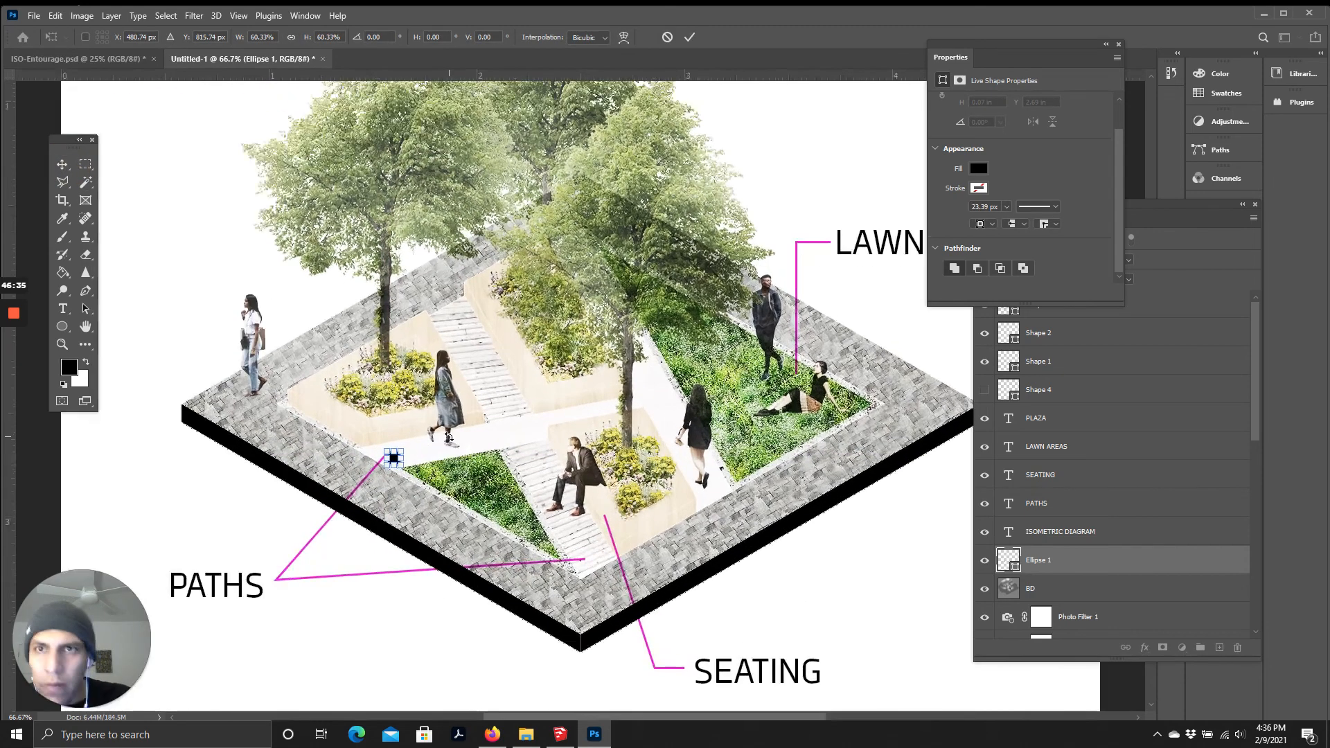
pyautogui.hotkey('ctrl', '+')
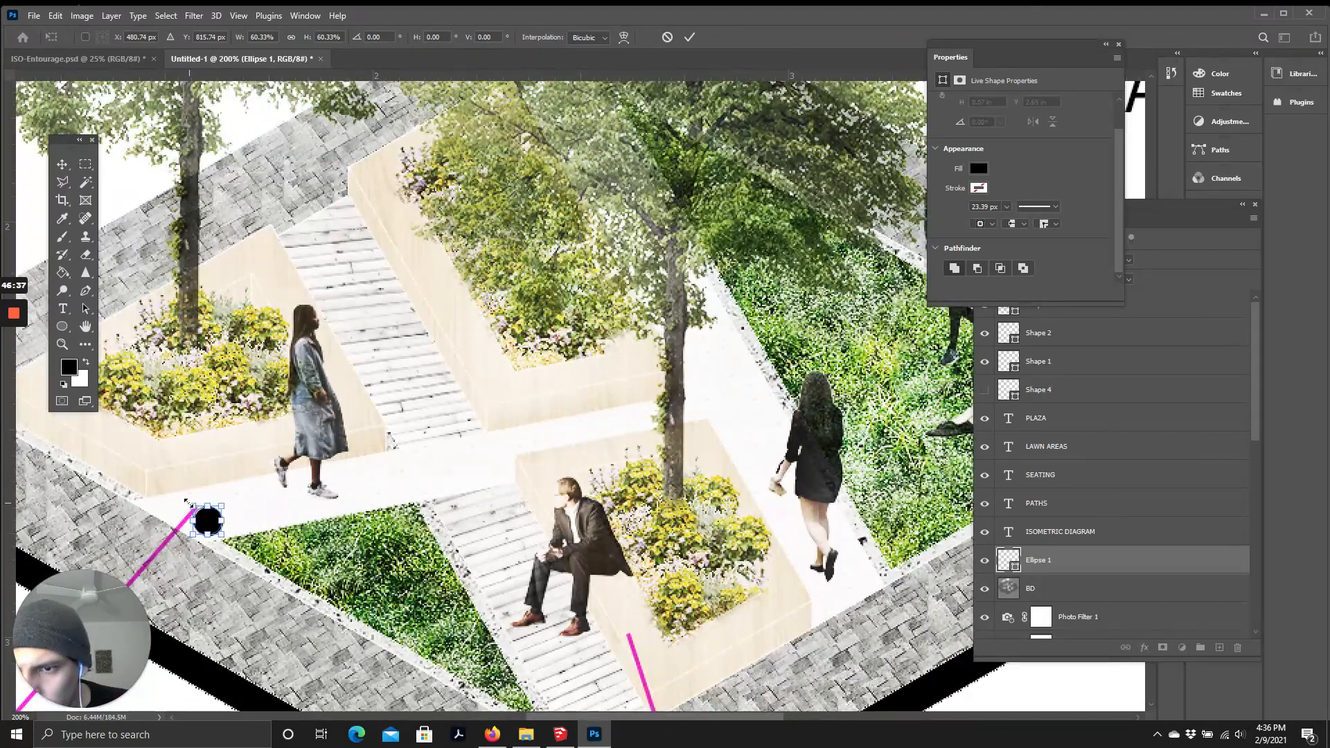
pyautogui.moveTo(194, 507); pyautogui.dragTo(201, 514)
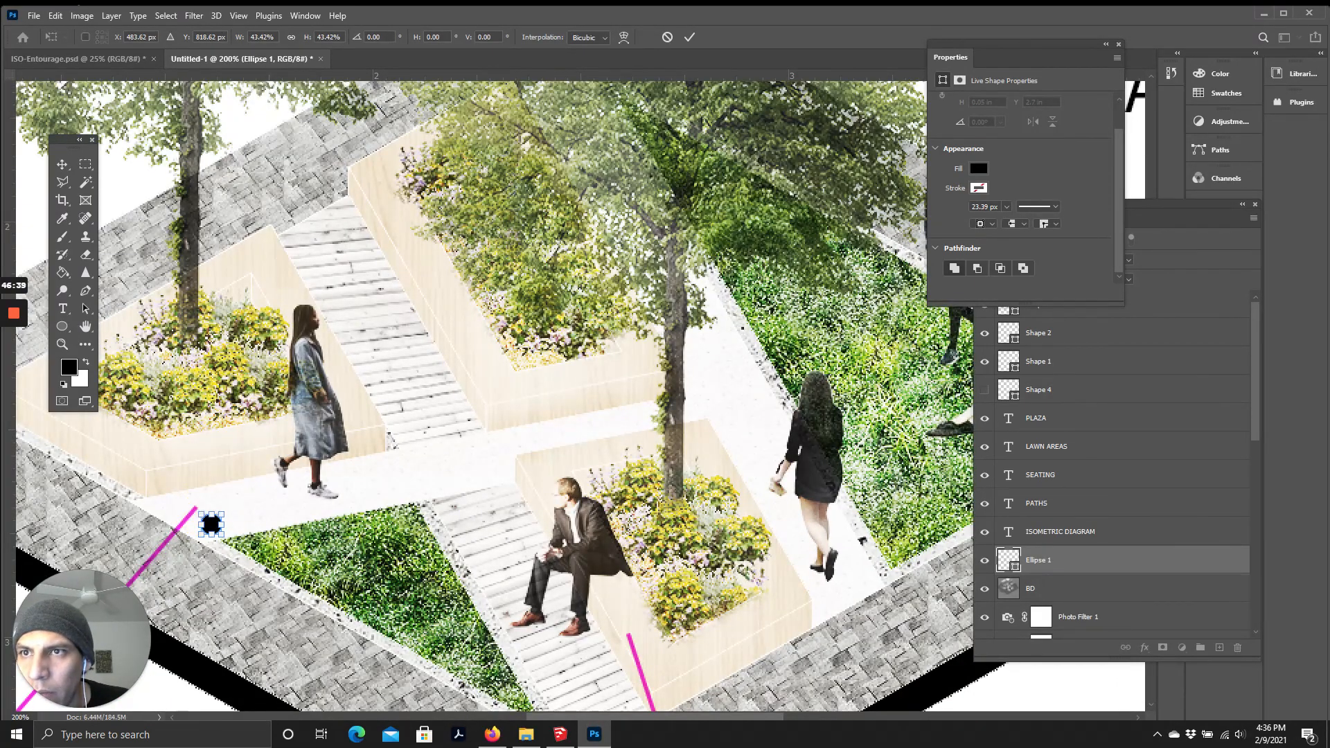
pyautogui.moveTo(223, 536); pyautogui.dragTo(219, 531)
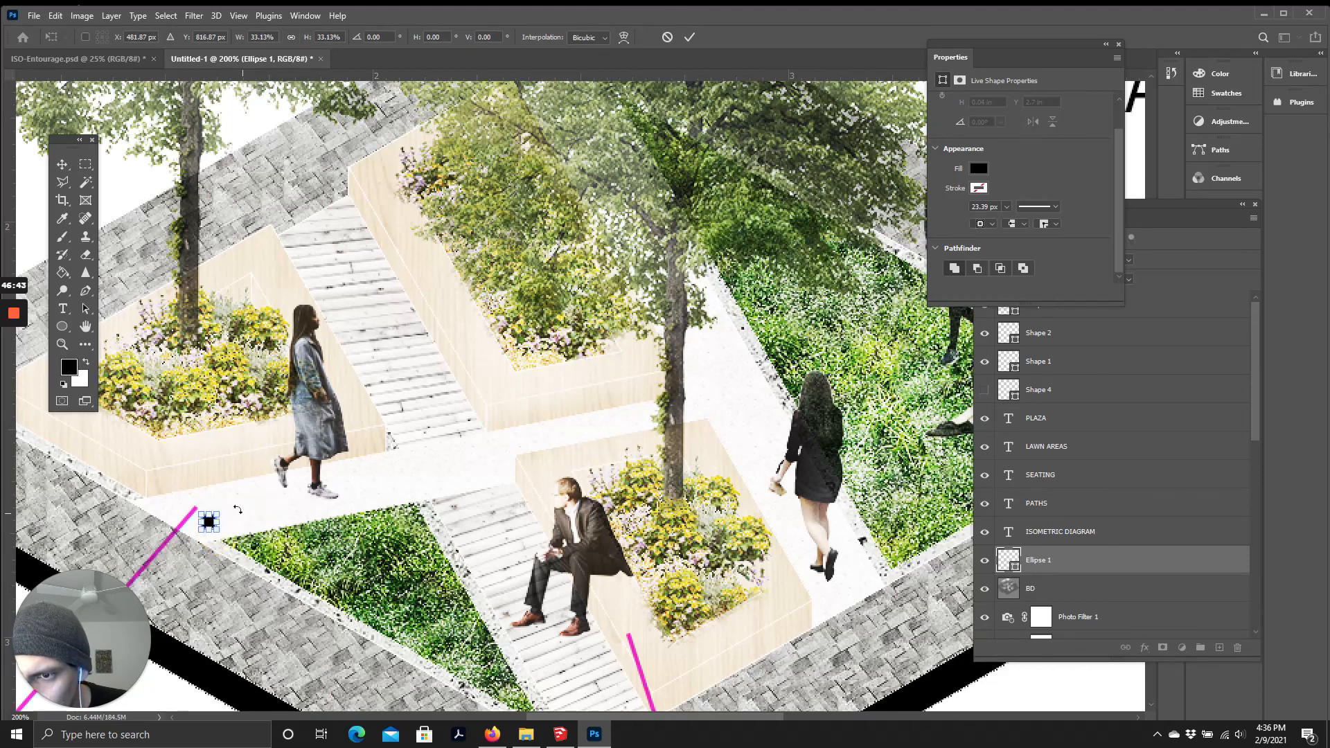
# Step: Move the dot onto the upper end of the SEATING leader and copy it to the lower end of the LAWN AREAS leader
pyautogui.click(59, 161)
pyautogui.moveTo(212, 524); pyautogui.dragTo(632, 639)
pyautogui.scroll(-1, 688, 619)
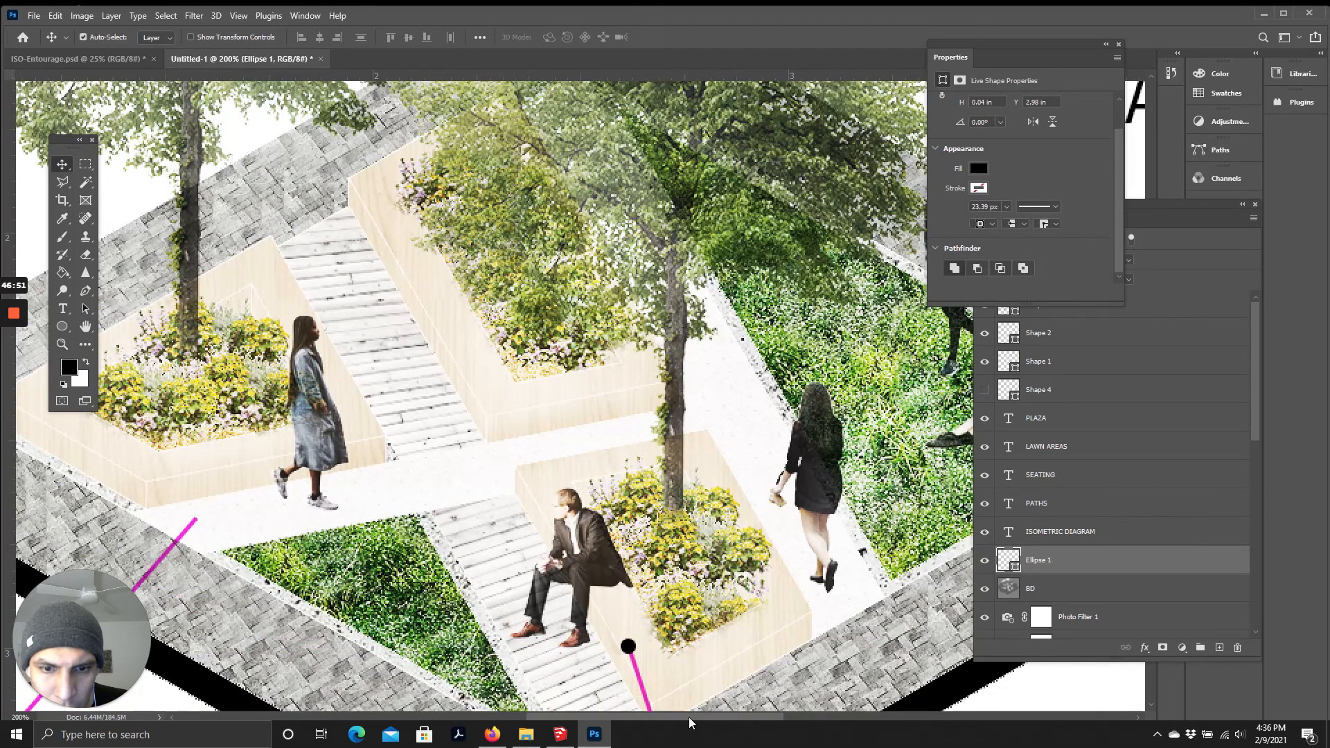
pyautogui.moveTo(689, 721); pyautogui.dragTo(738, 720)
pyautogui.moveTo(430, 650); pyautogui.dragTo(809, 362)
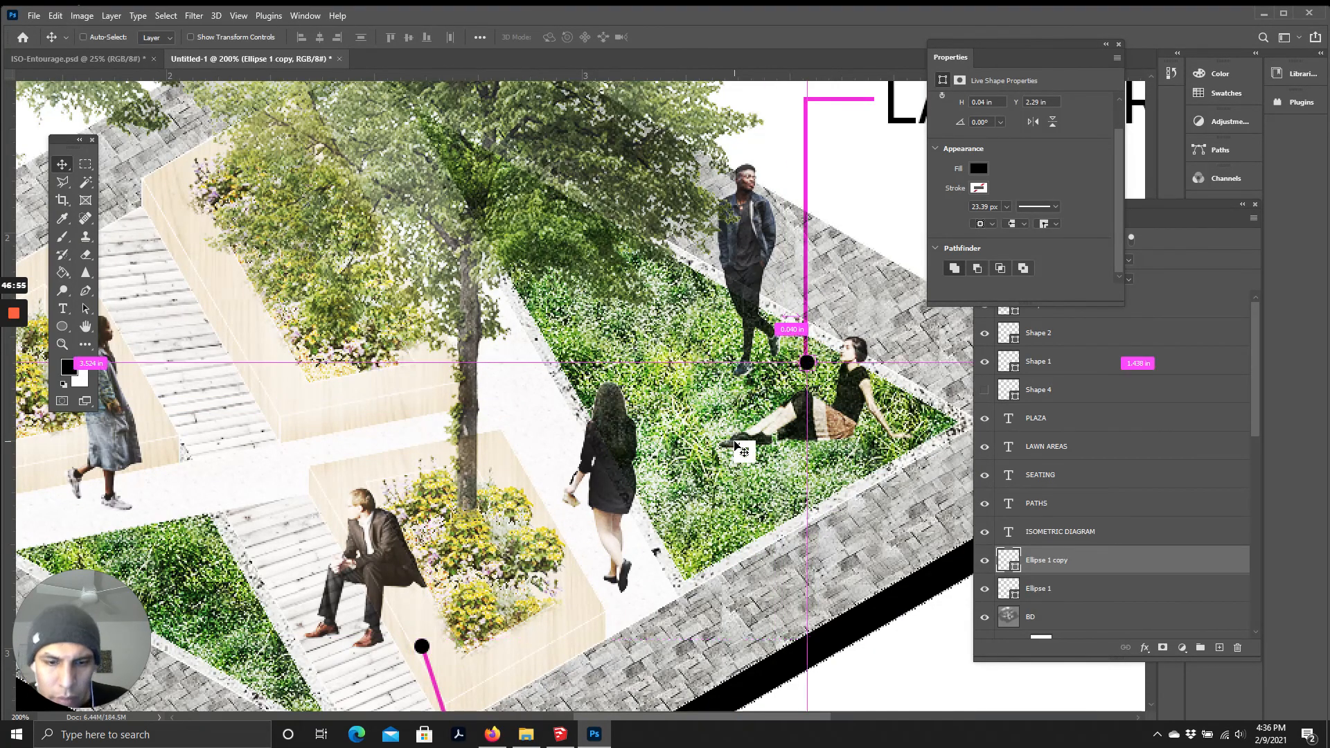
# Step: Copy the dot onto both pointing ends of the PATHS leader line, then deselect the layer
pyautogui.hotkey('ctrl', '0')
pyautogui.hotkey('ctrl', '1')
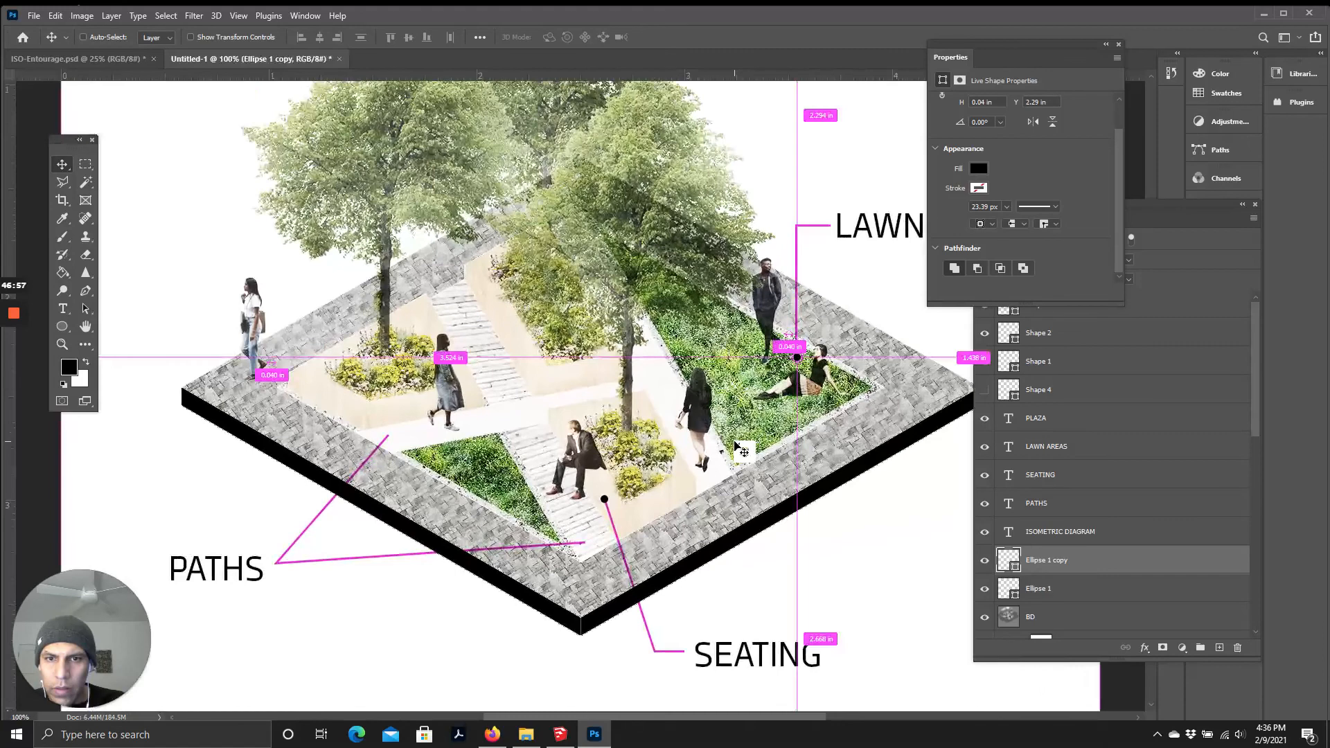
pyautogui.moveTo(798, 359); pyautogui.dragTo(585, 541)
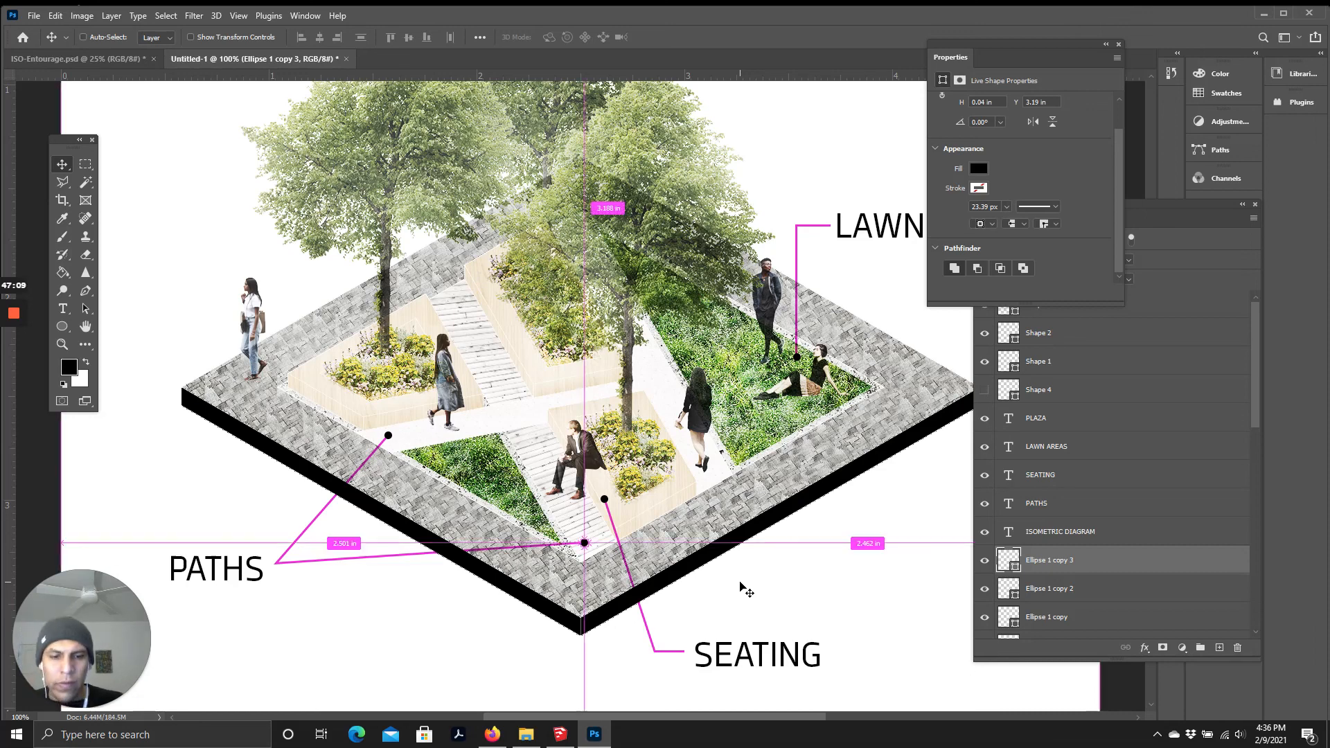
pyautogui.hotkey('ctrl', '-')
pyautogui.hotkey('ctrl', '-')
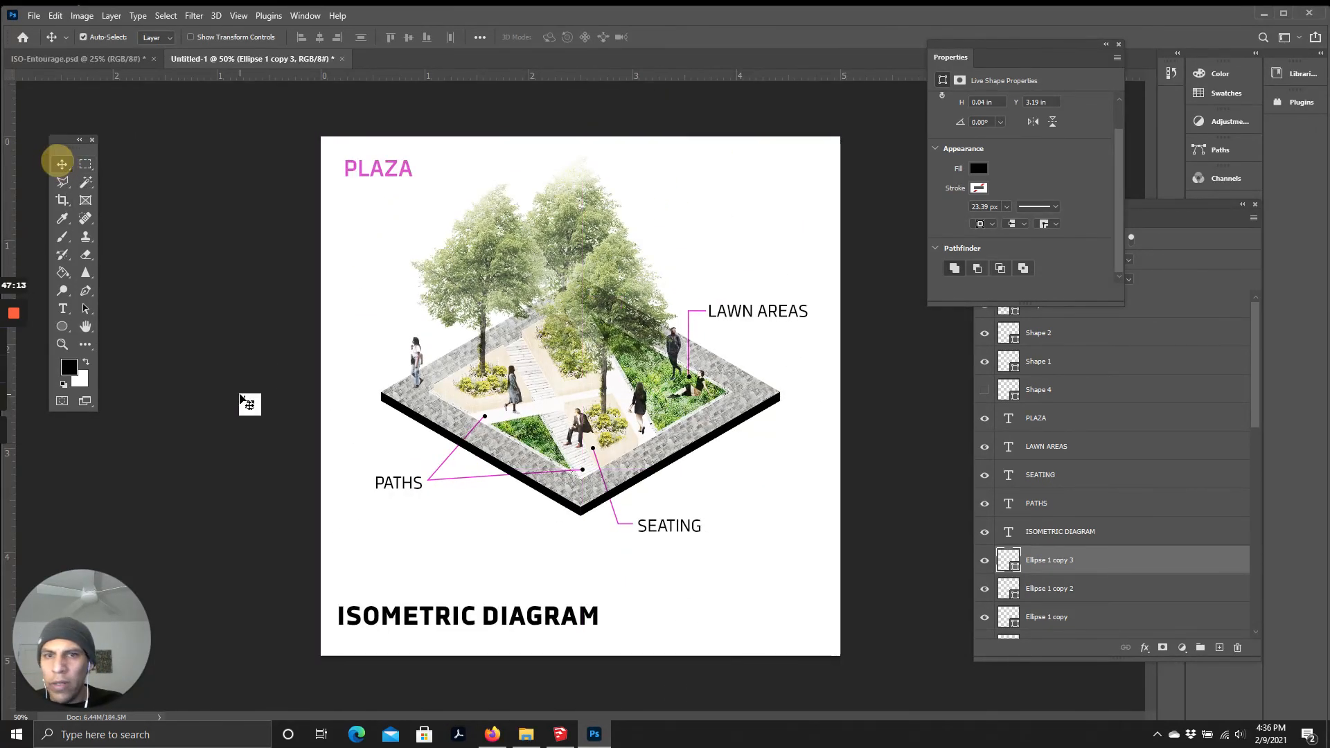
pyautogui.click(250, 404)
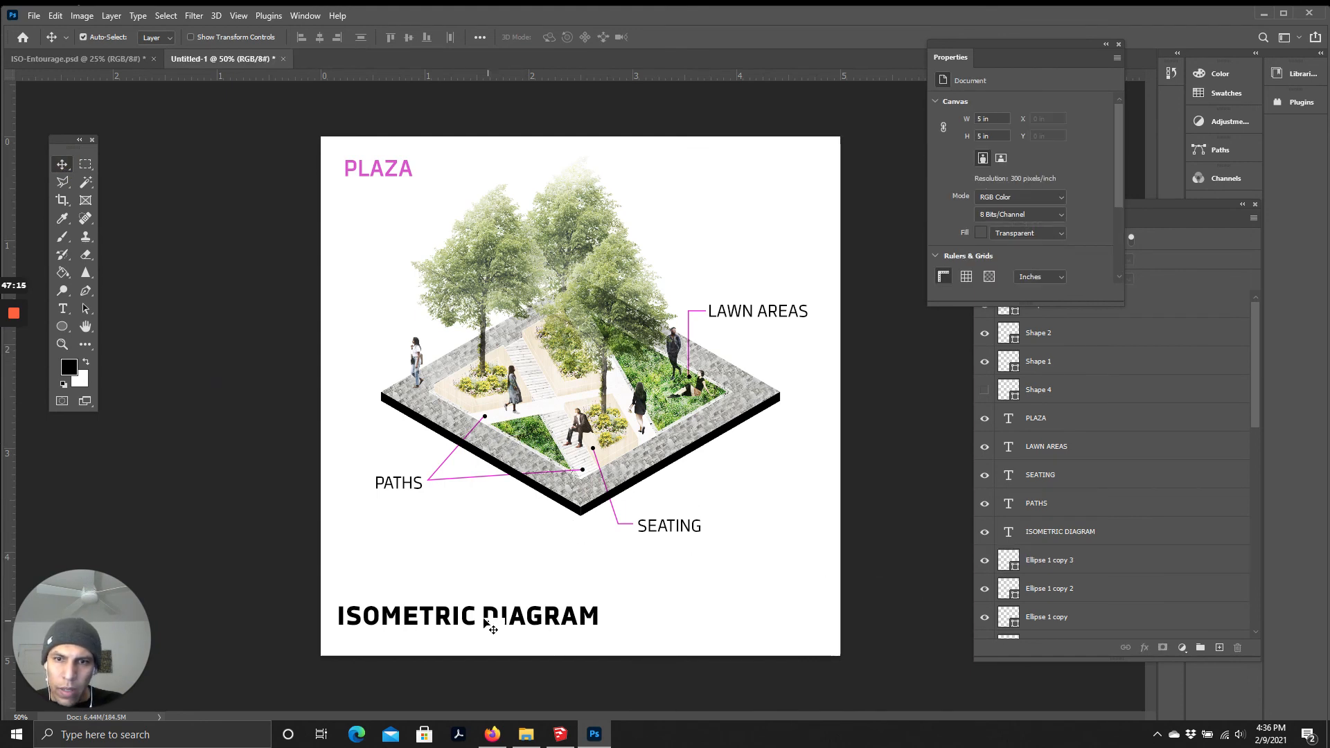
# Step: Move the PLAZA title straight down to Y 0.69 in, keeping its horizontal alignment
pyautogui.moveTo(405, 161); pyautogui.dragTo(384, 219)
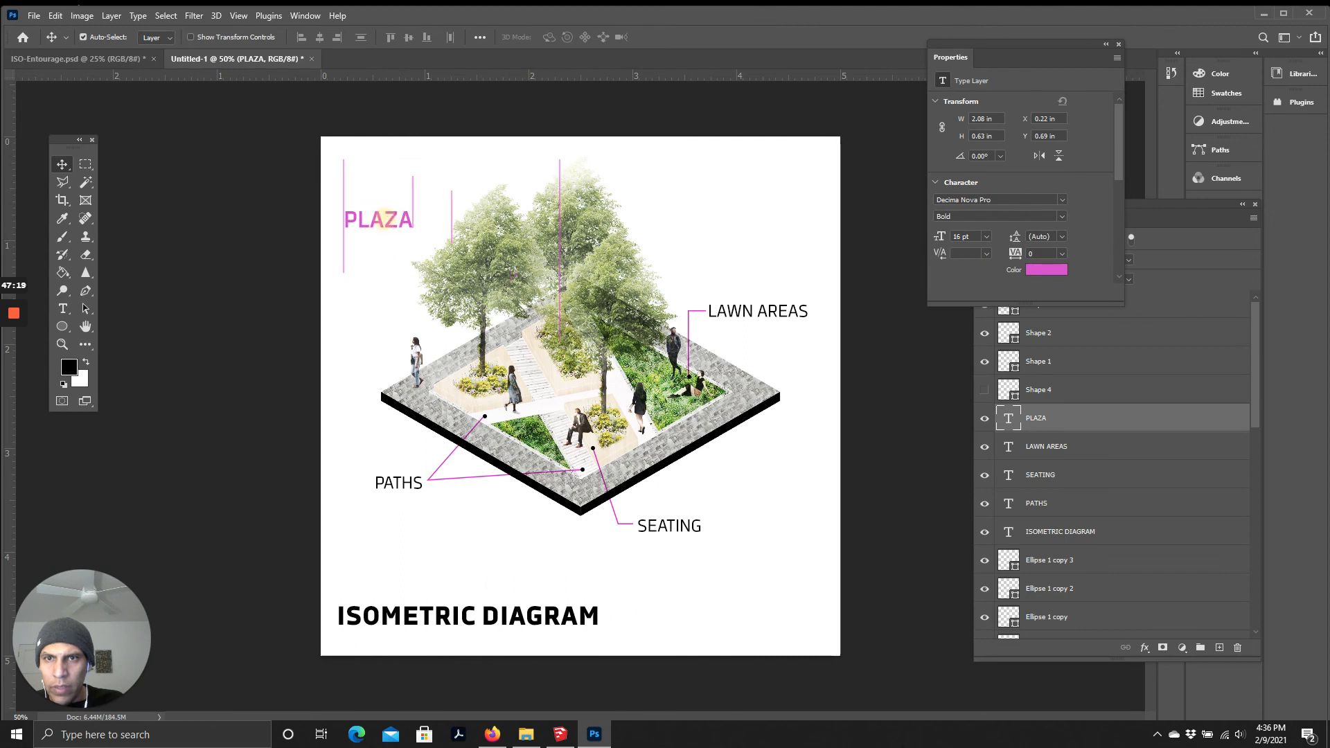
pyautogui.click(902, 629)
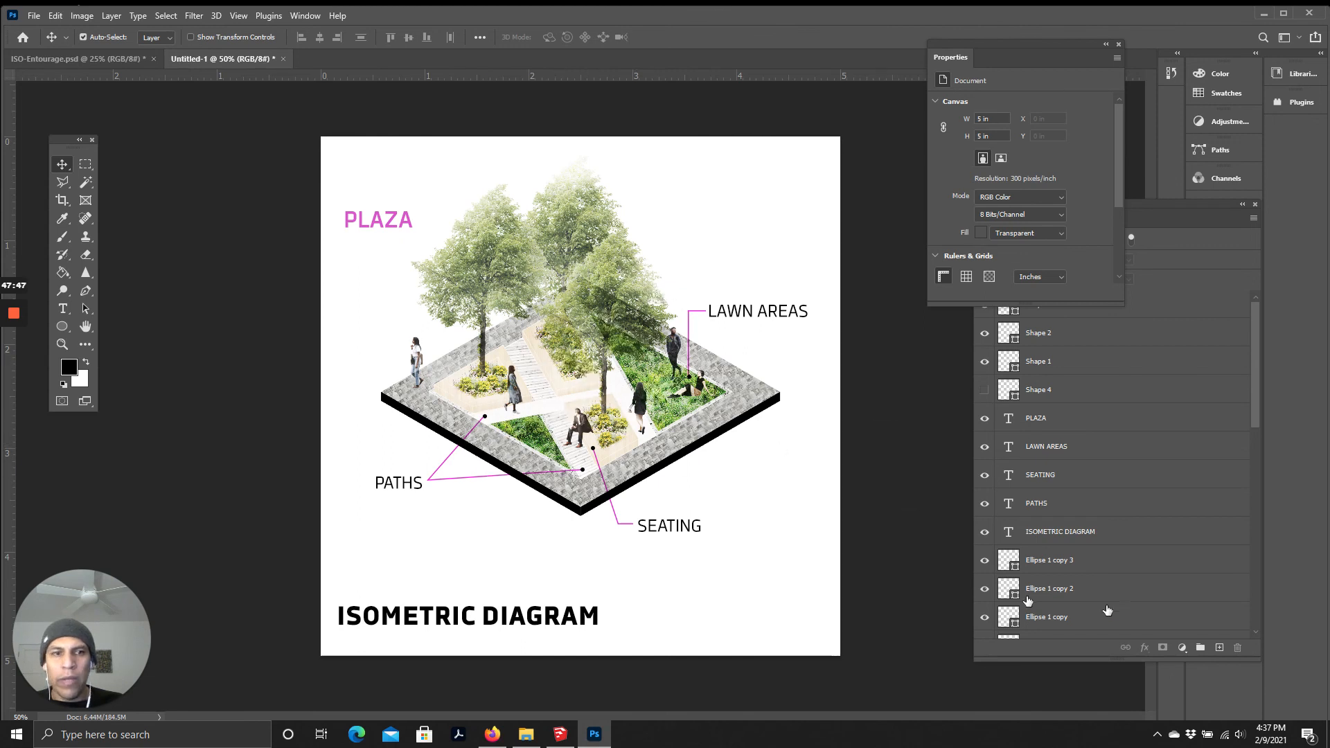
pyautogui.click(1054, 386)
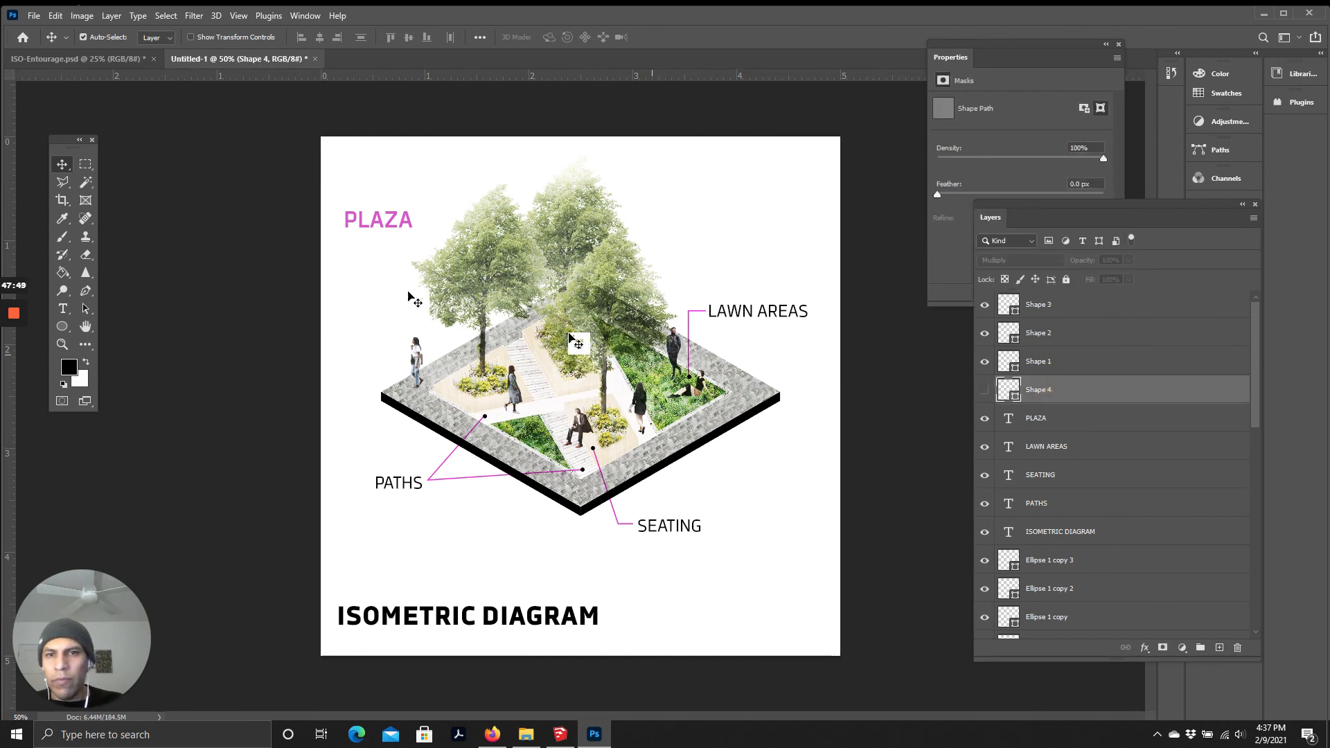
pyautogui.click(1068, 310)
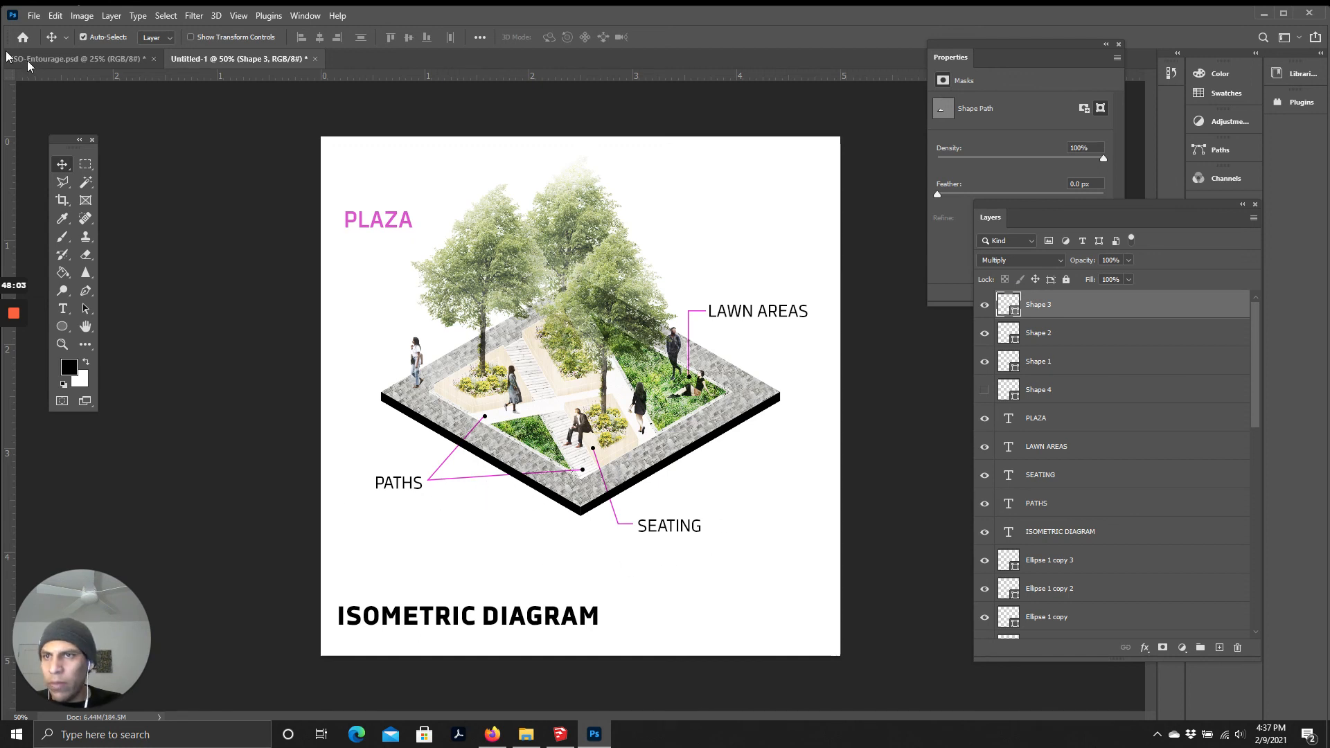
pyautogui.moveTo(21, 316)
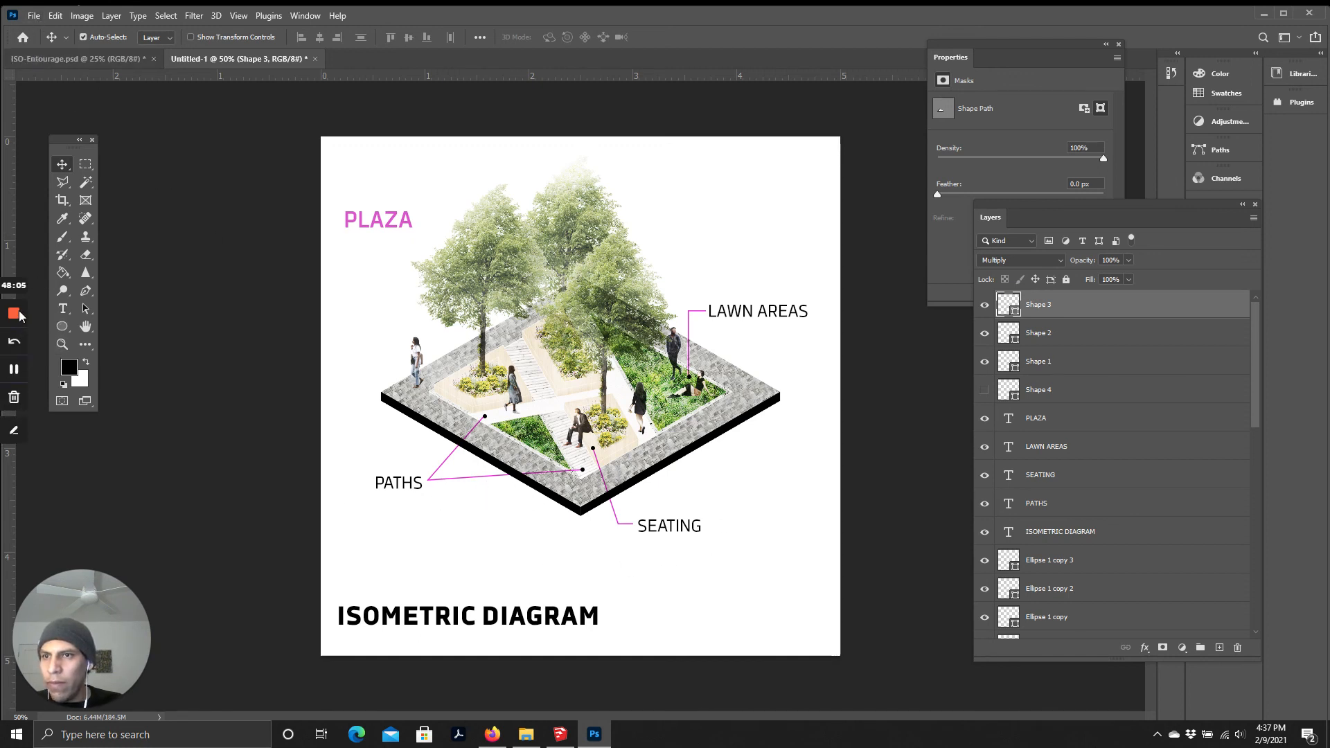